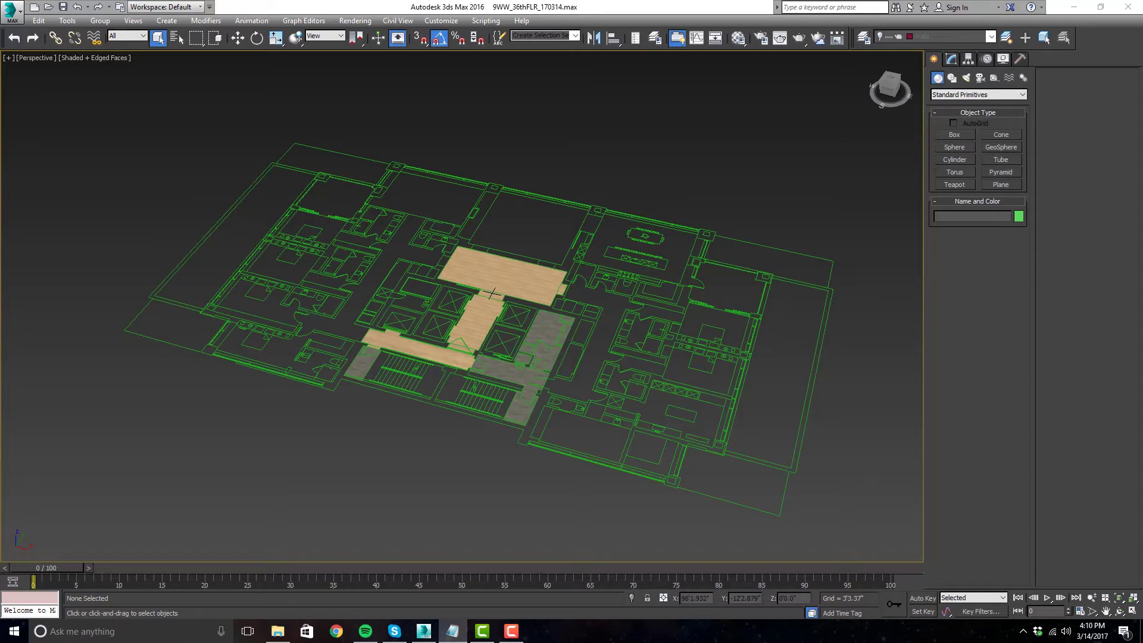
- Review the modeling agenda in Notepad and examine the 36th-floor plan with its existing floor pieces in 3ds Max
left_click_drag(1142, 142, 918, 132)
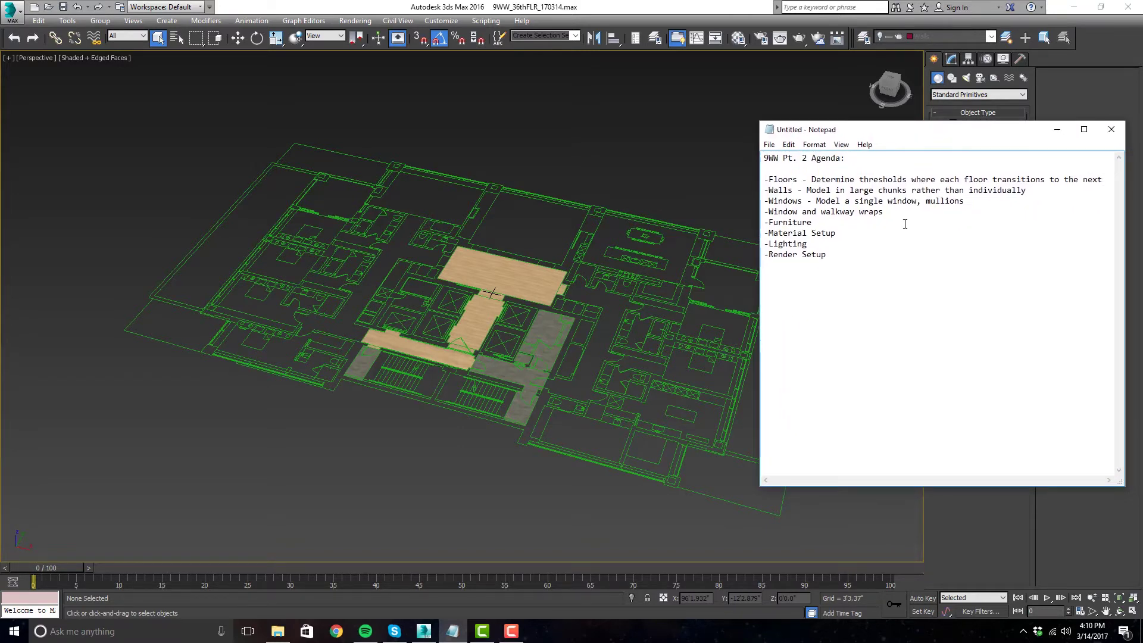
left_click(898, 162)
scroll(554, 341, "down", 3)
middle_click_drag(352, 293, 377, 314)
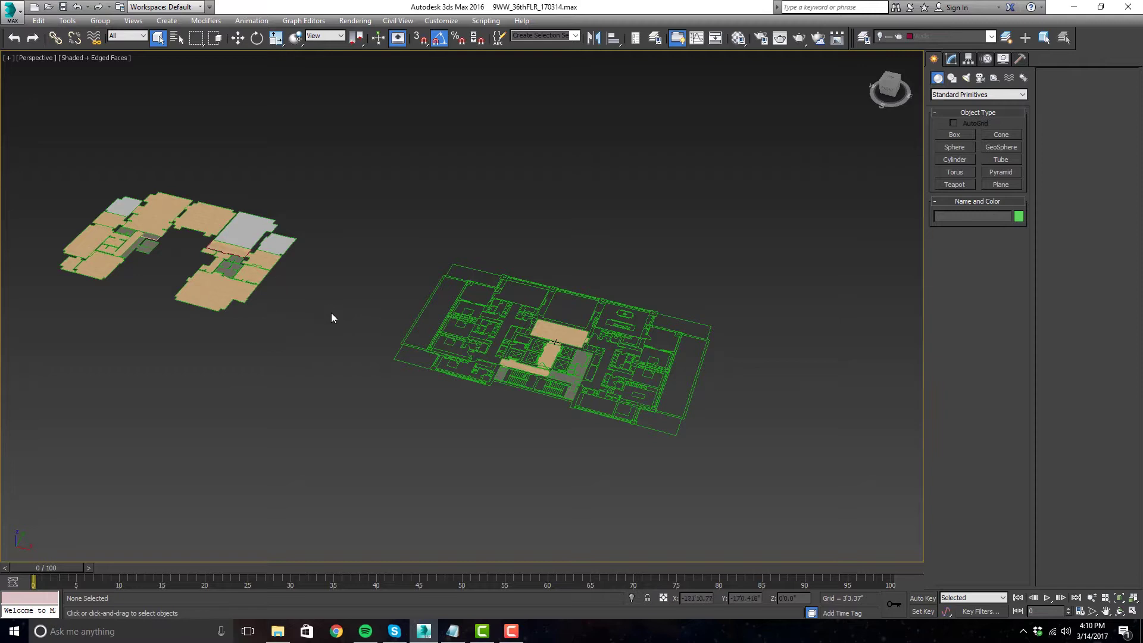
scroll(416, 323, "up", 2)
scroll(421, 324, "up", 4)
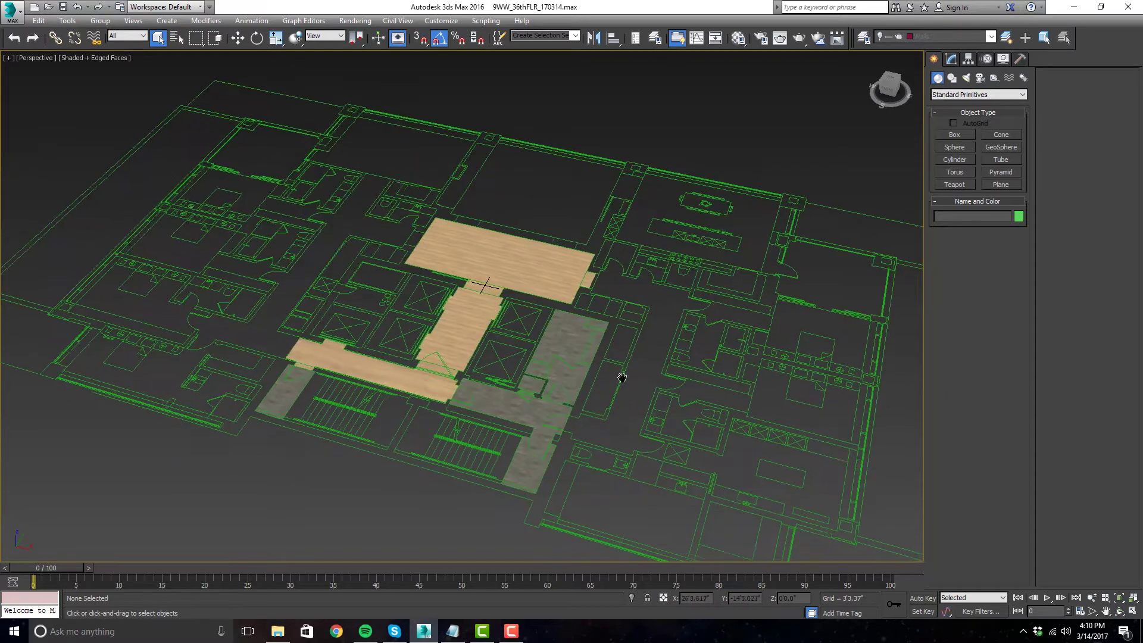
scroll(625, 395, "up", 1)
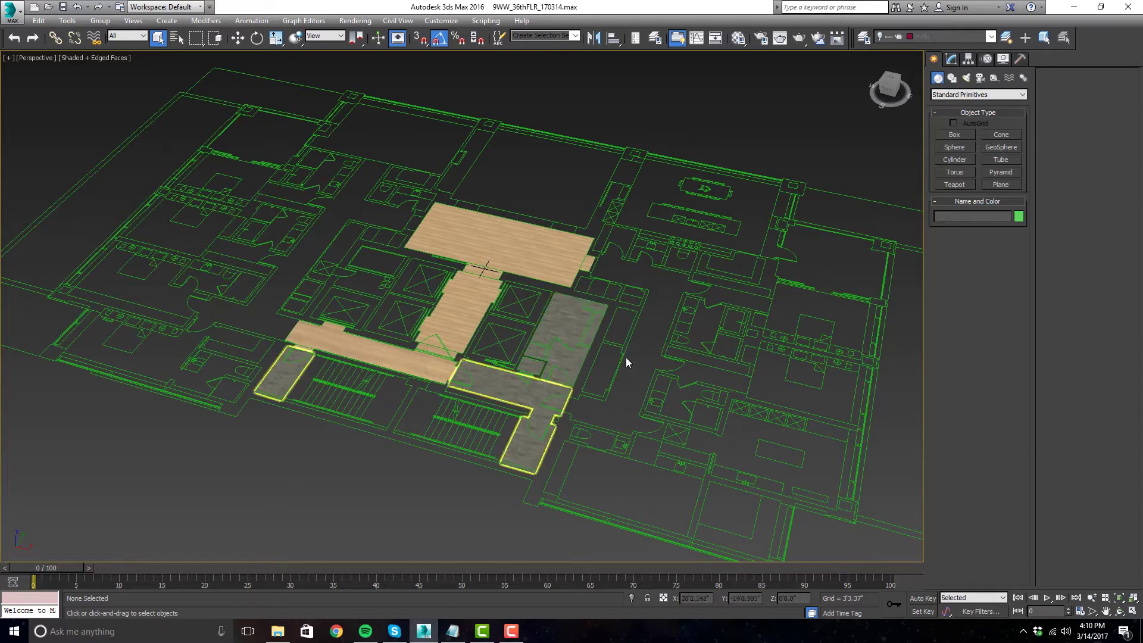
left_click(452, 631)
left_click_drag(914, 137, 923, 150)
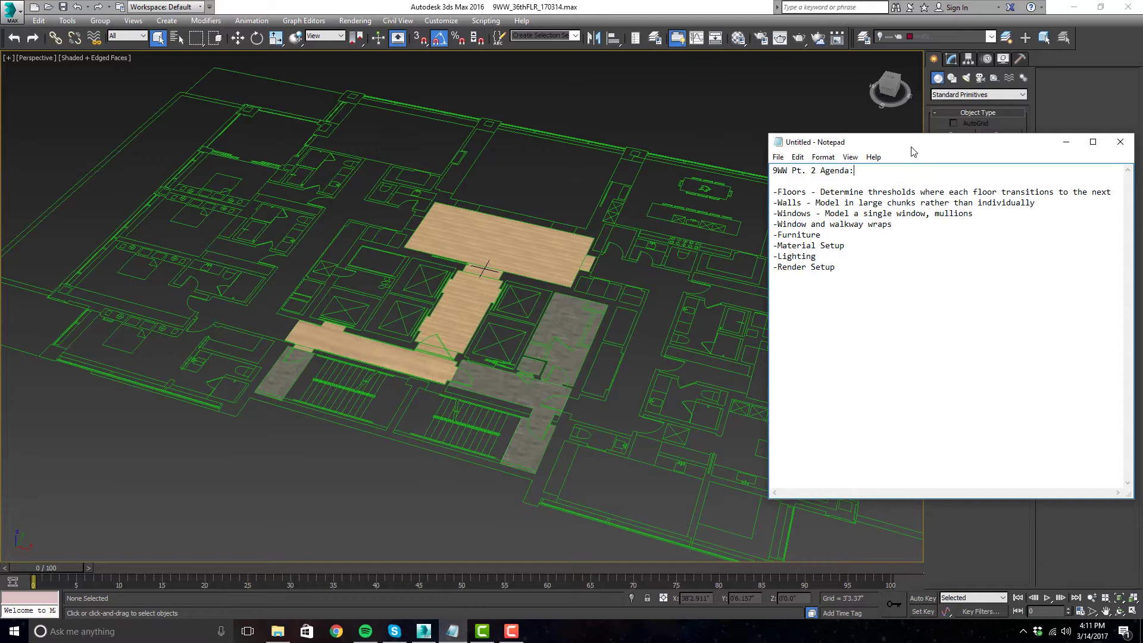
left_click_drag(910, 147, 1142, 156)
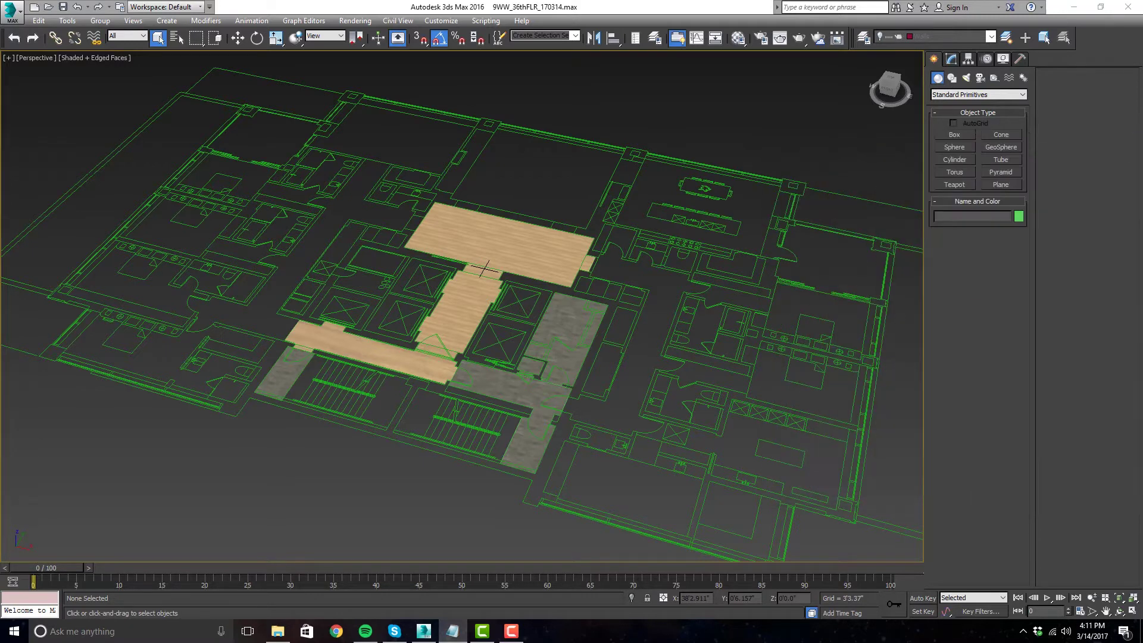
- Inspect the modifier stack of the imported 36th-floor plan linework, leaving it deselected
middle_click_drag(521, 299, 536, 302)
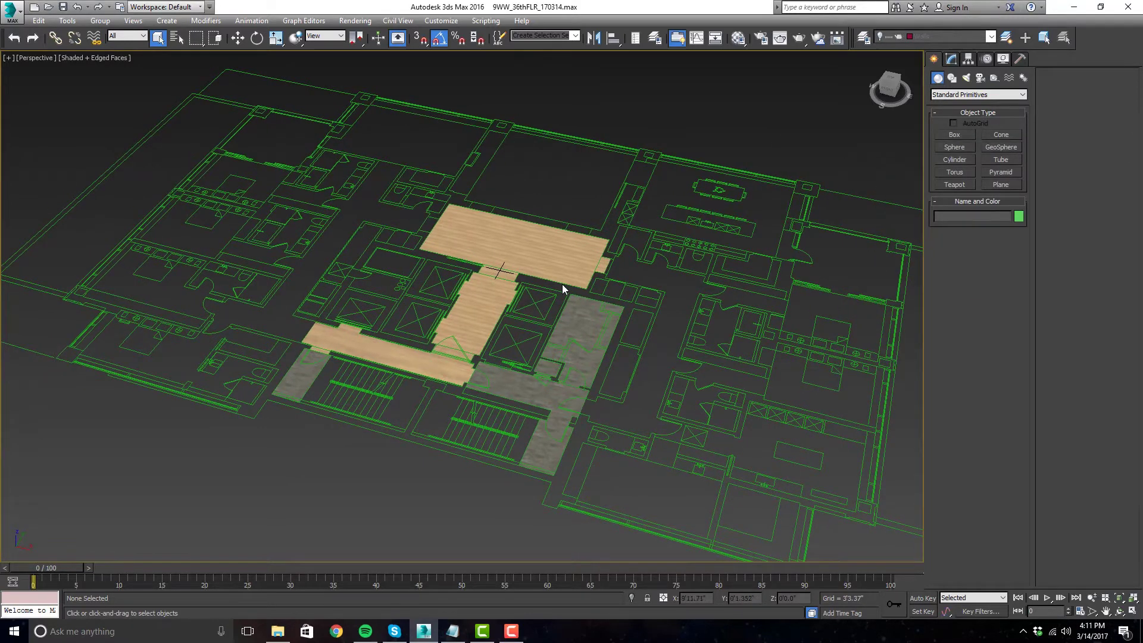
key("alt")
left_click(655, 229)
left_click(952, 58)
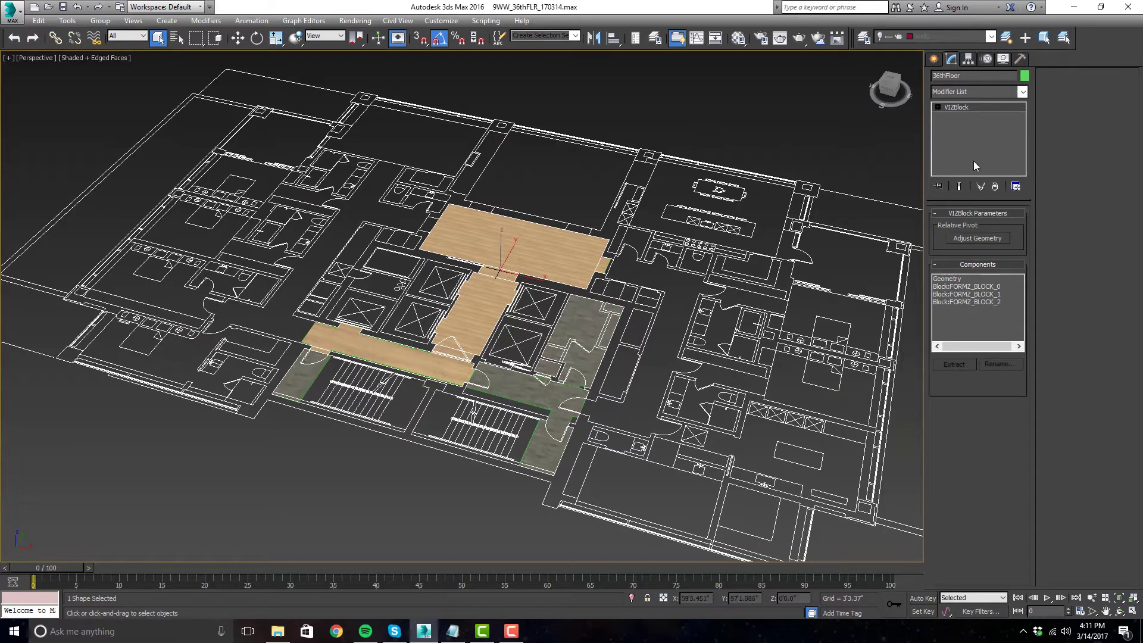
left_click(742, 115)
middle_click_drag(741, 114, 645, 289, "alt")
scroll(665, 279, "down", 2)
scroll(660, 306, "up", 2)
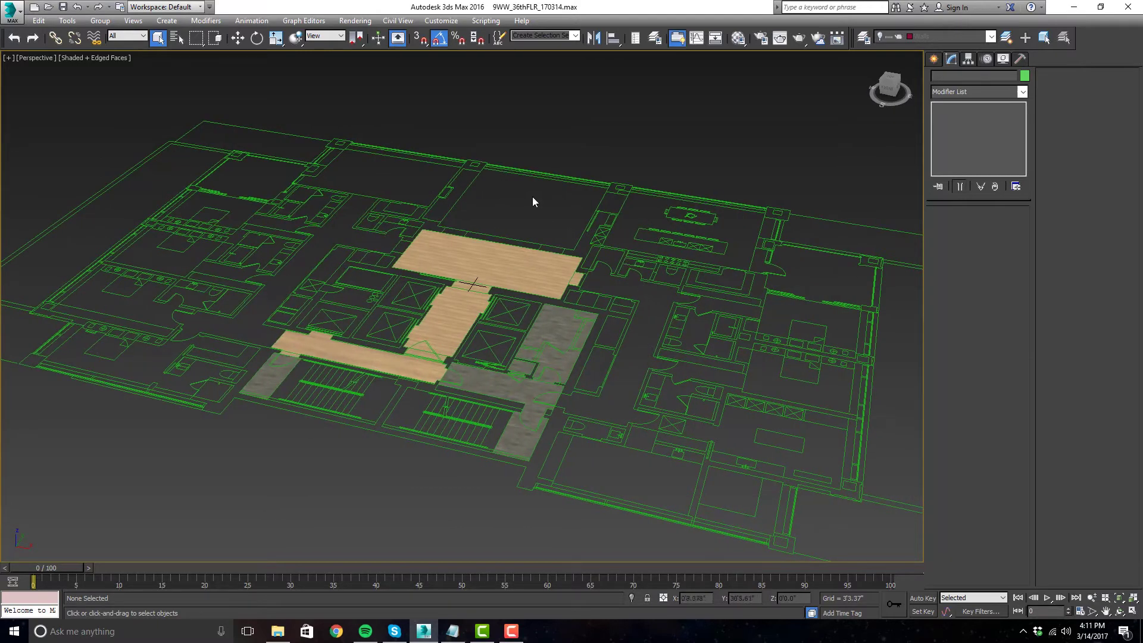
scroll(628, 334, "up", 4)
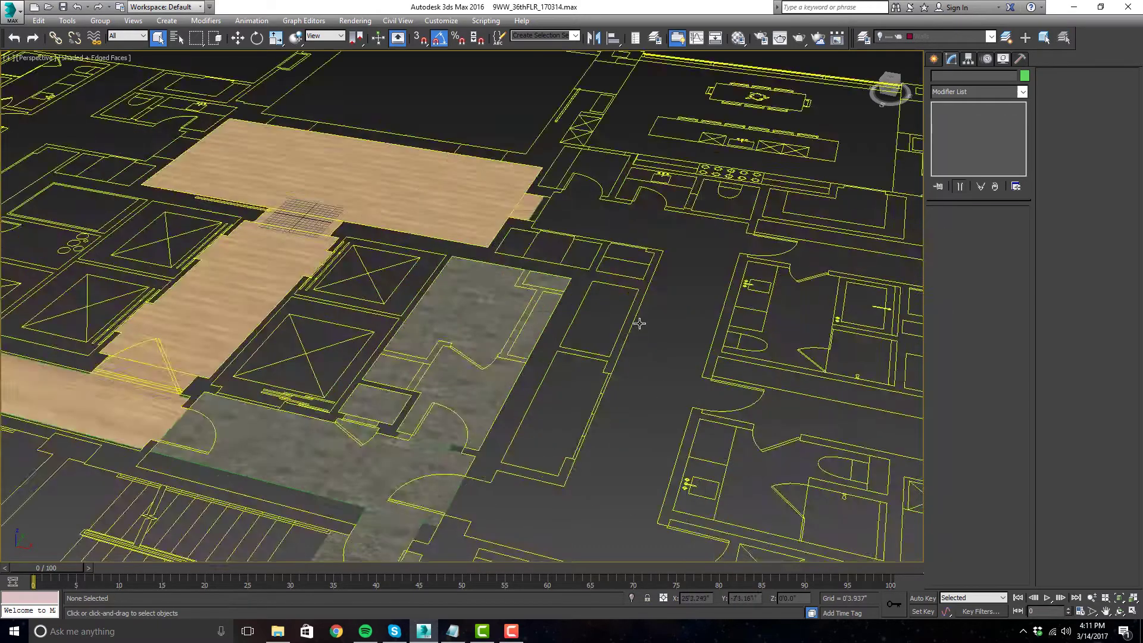
- Select the 36thFloor plan linework and examine its walls and door openings beside the stone-floored core area
left_click(642, 296)
scroll(616, 319, "up", 2)
scroll(616, 319, "down", 1)
middle_click_drag(663, 358, 636, 316)
scroll(637, 317, "down", 1)
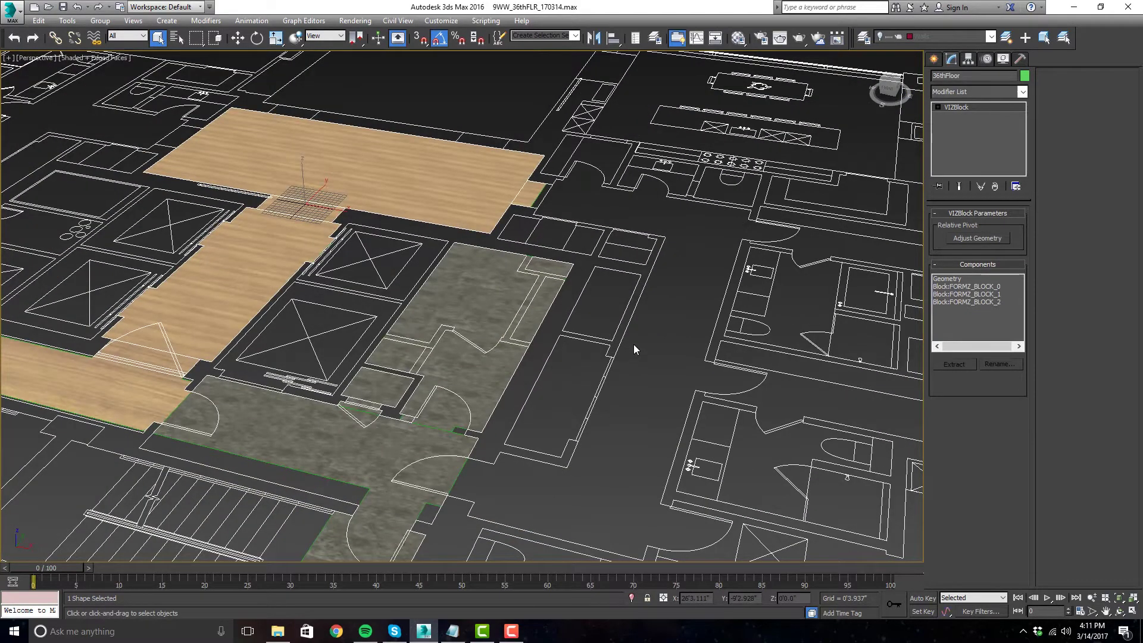
scroll(623, 352, "up", 2)
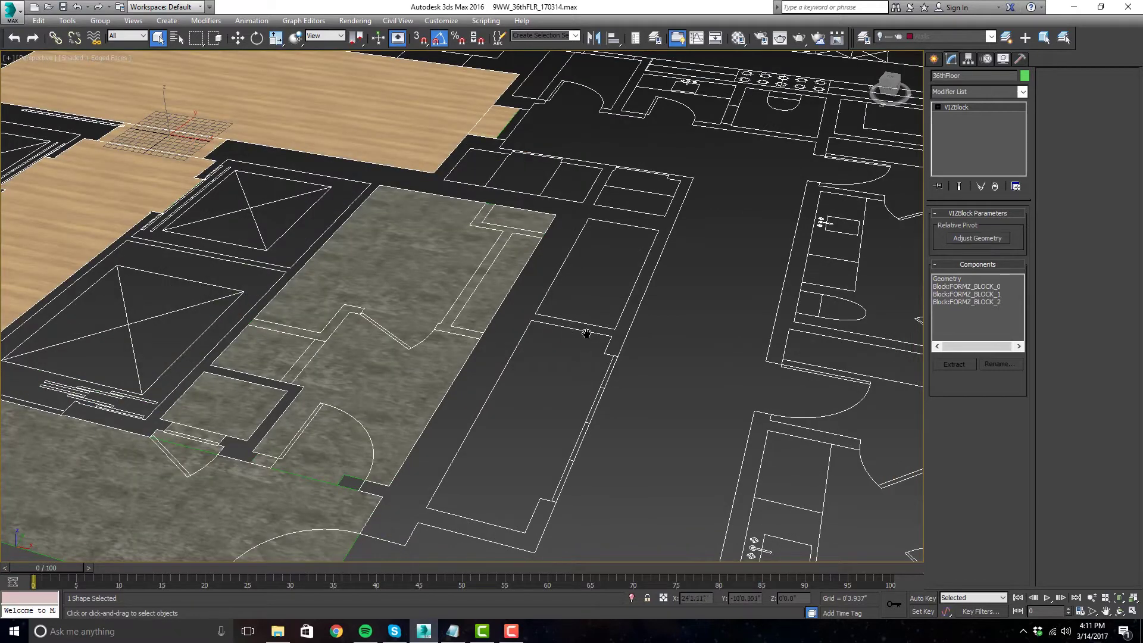
scroll(586, 333, "up", 1)
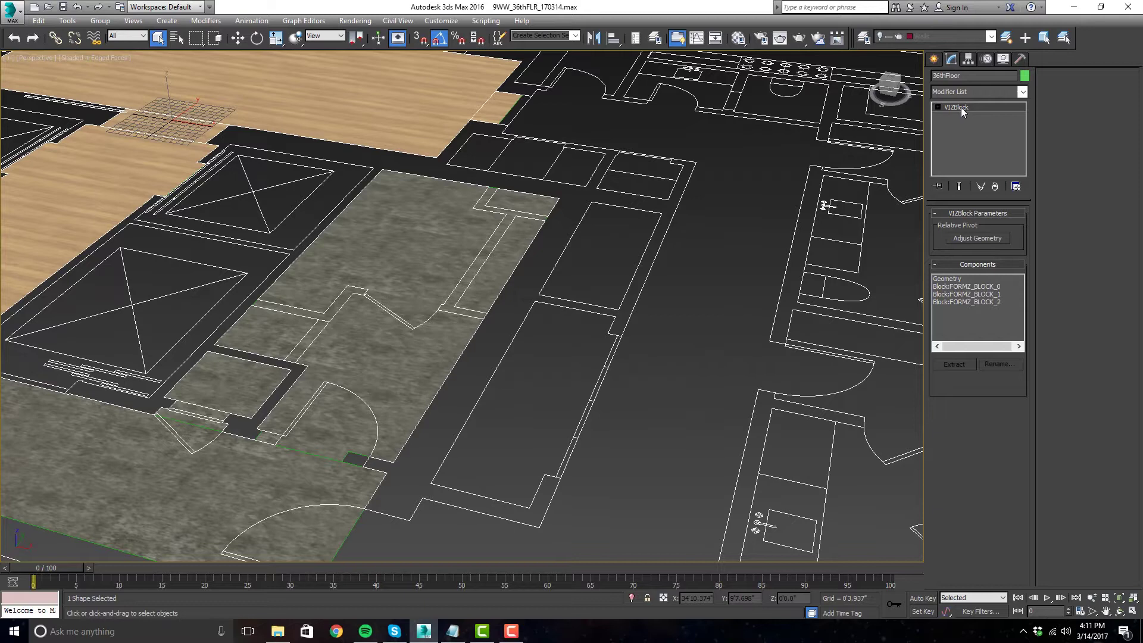
middle_click_drag(701, 316, 685, 283)
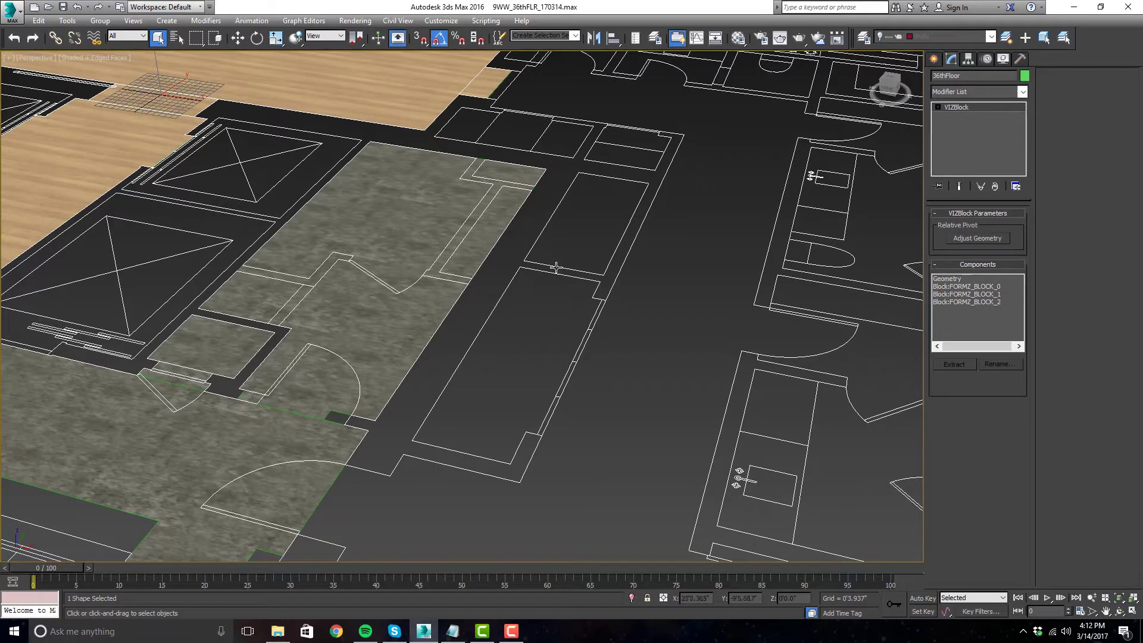
scroll(670, 336, "down", 4)
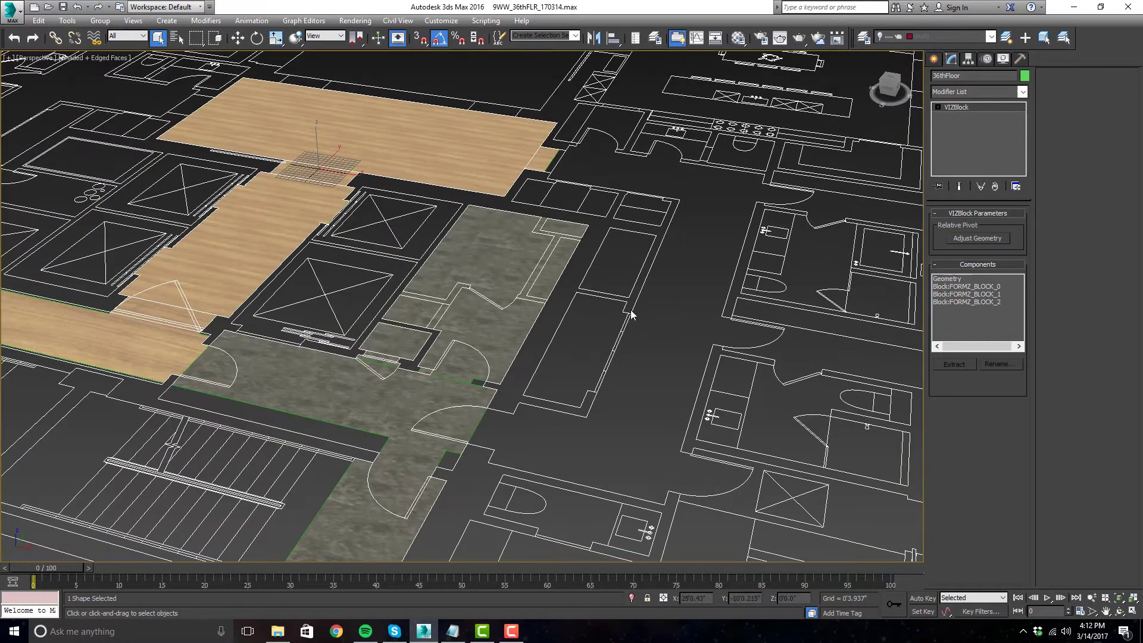
scroll(634, 316, "down", 3)
scroll(654, 273, "up", 1)
left_click(657, 273)
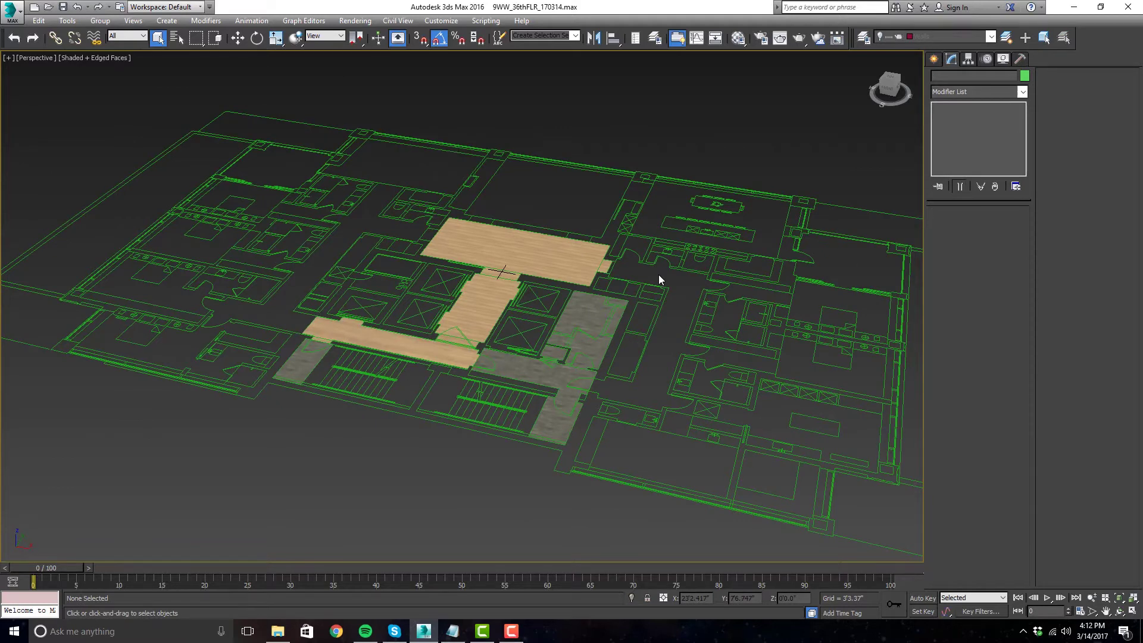
- Switch to a maximized Top view and make Floors the active layer, moving the Layer Explorer out of the way
key("alt+w")
key("alt+w")
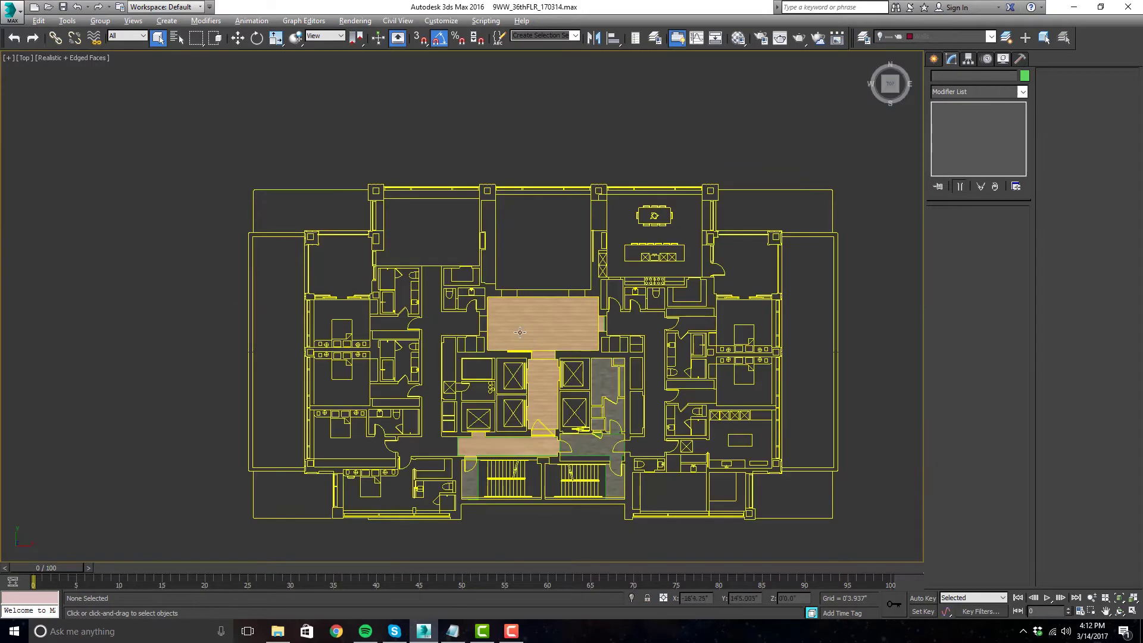
scroll(703, 298, "up", 3)
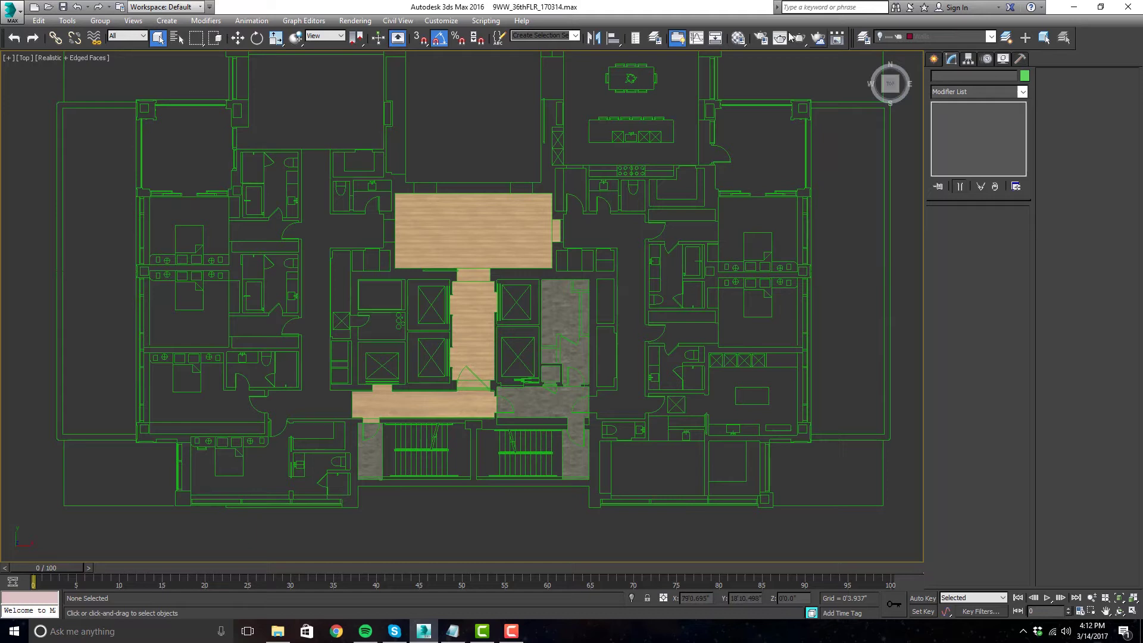
left_click(654, 39)
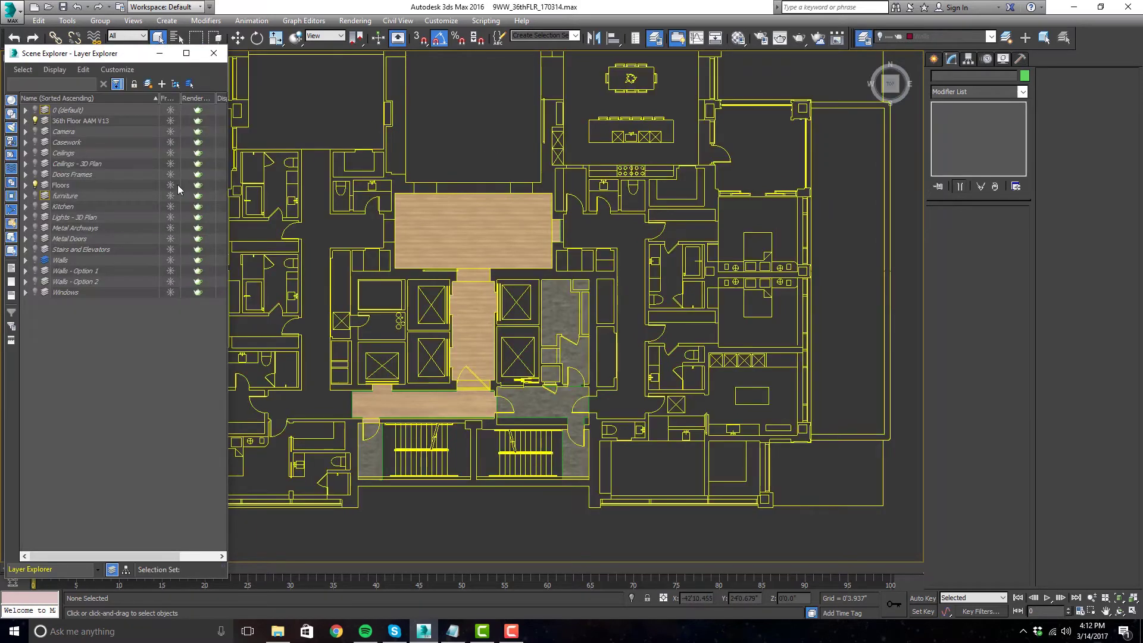
left_click(45, 185)
left_click_drag(114, 54, 1142, 120)
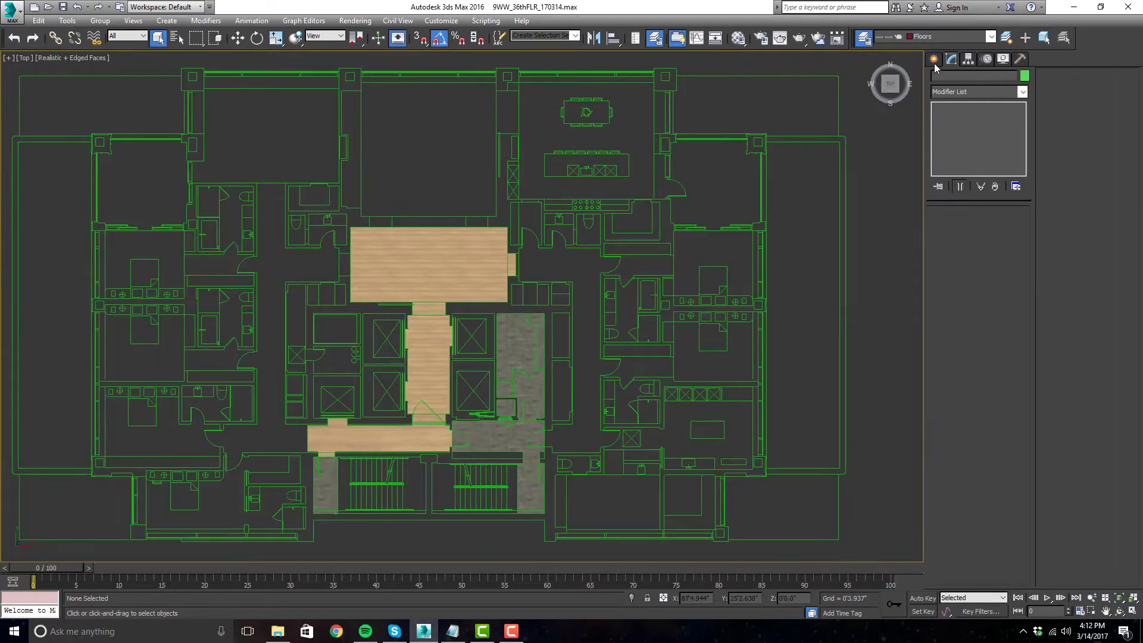
- Activate the Line spline tool and turn on 3D snapping with Midpoint disabled, so only Endpoint snapping is enabled
left_click(933, 58)
left_click(952, 78)
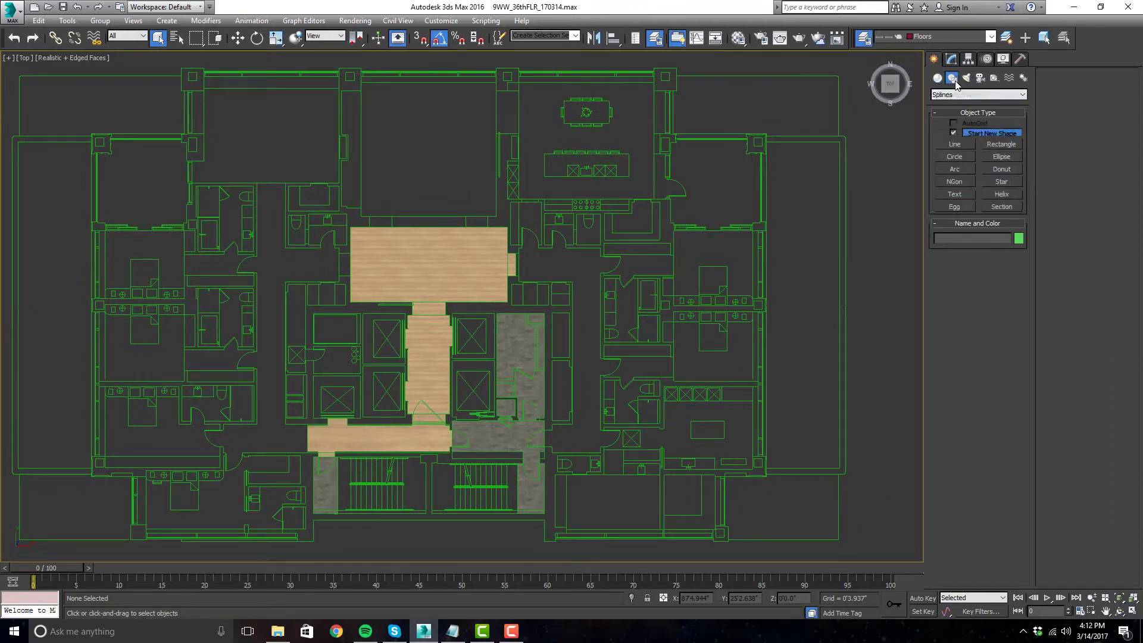
left_click(962, 146)
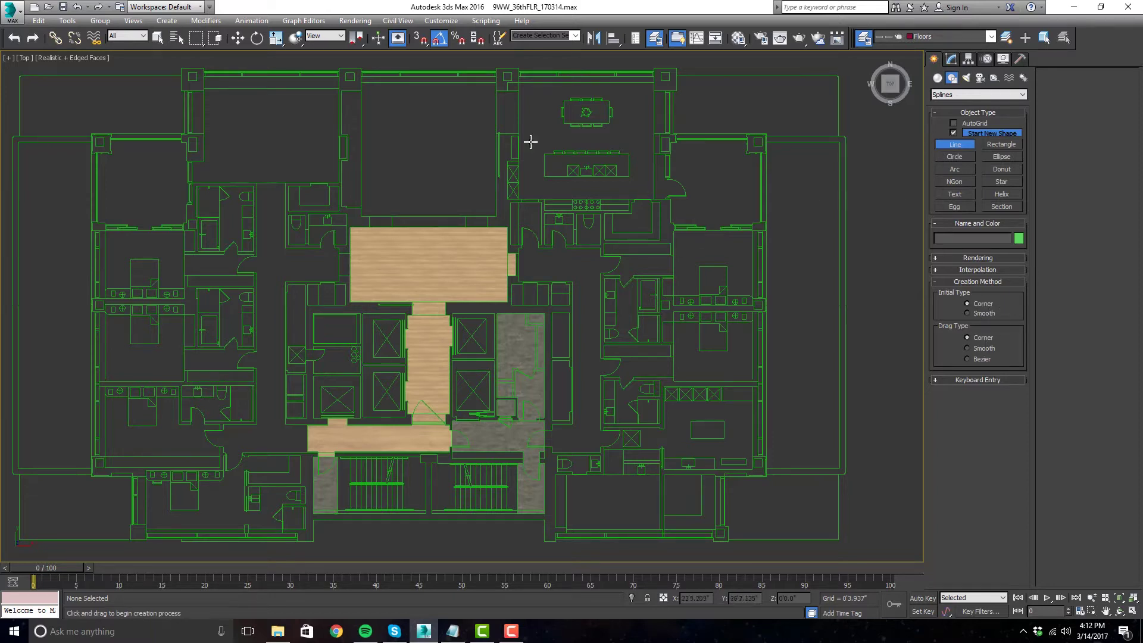
middle_click_drag(442, 53, 445, 82)
left_click(420, 38)
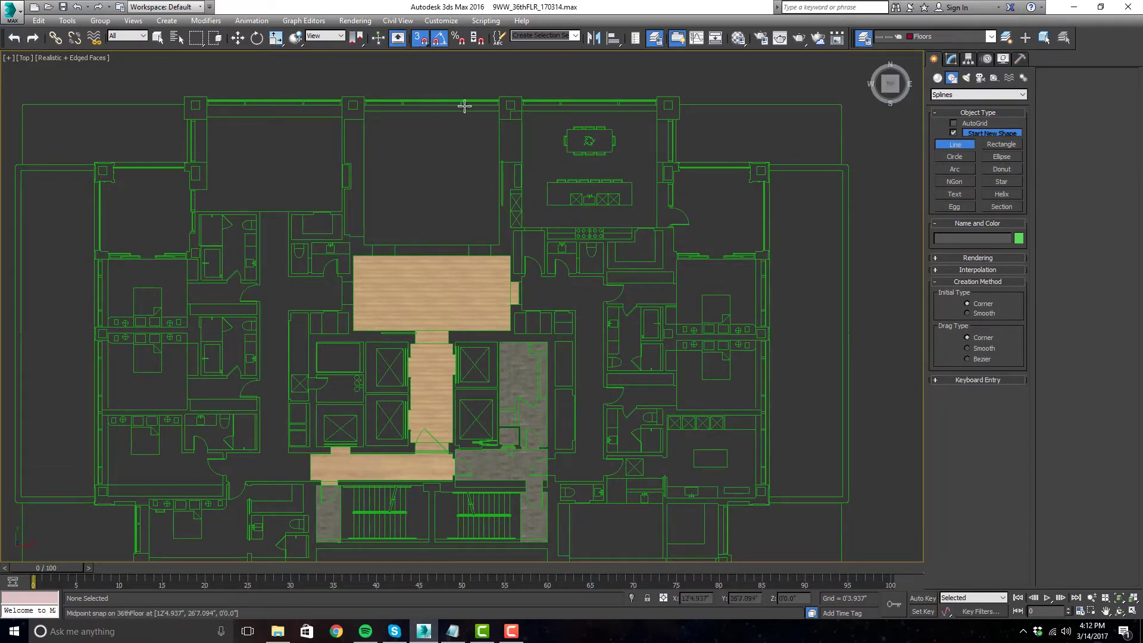
right_click(424, 40)
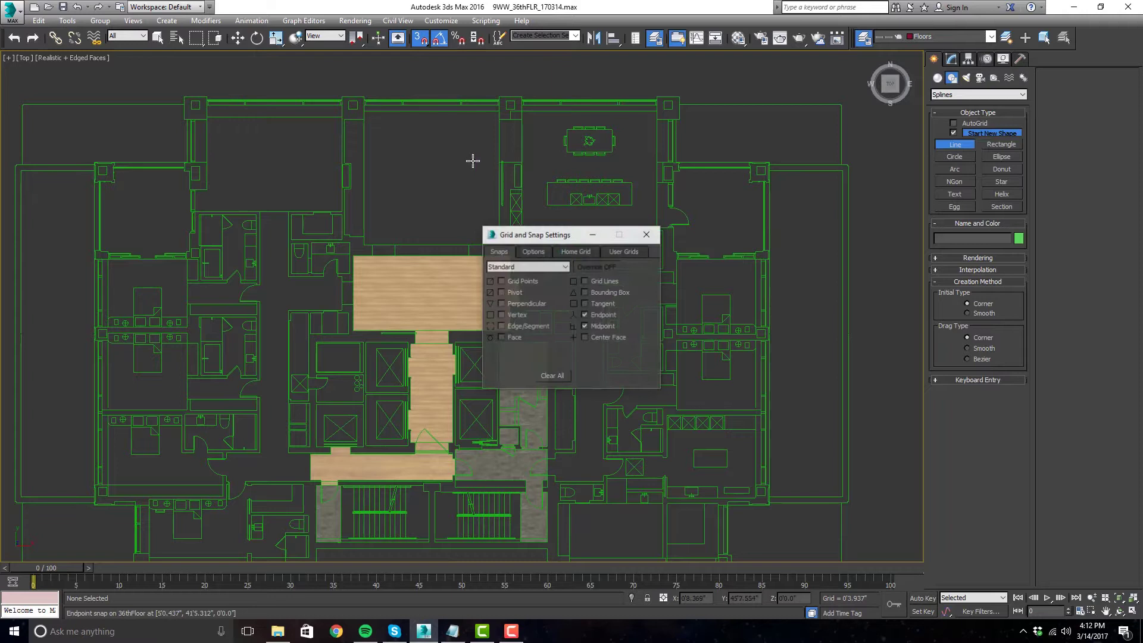
left_click(421, 40)
left_click_drag(548, 234, 540, 212)
left_click(600, 308)
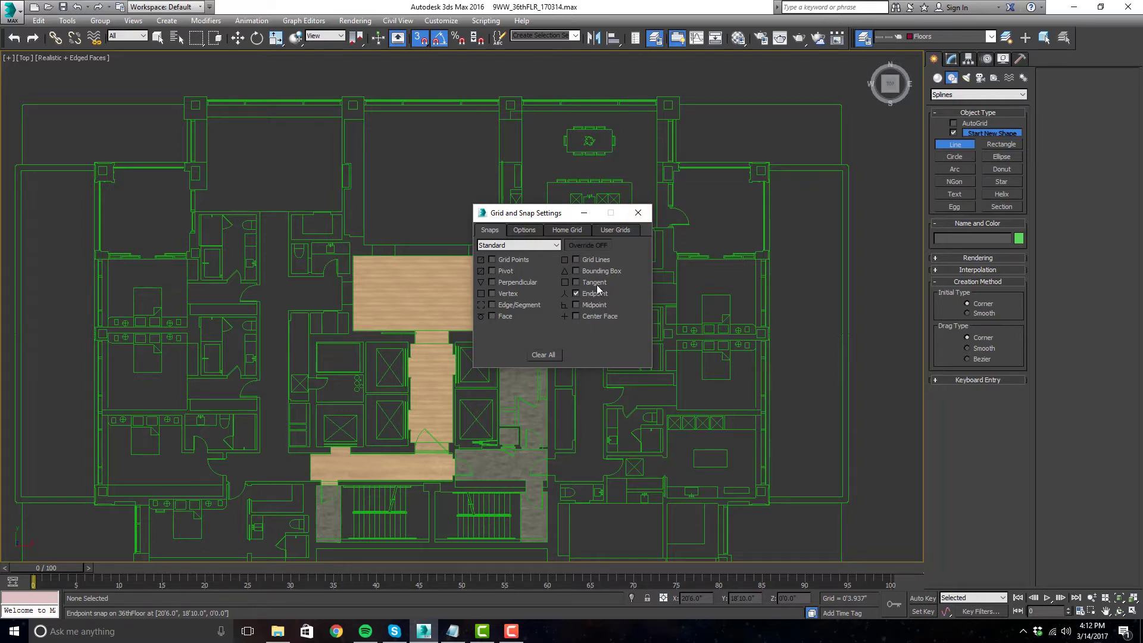
left_click(639, 213)
- Leave the Line tool and select the existing wood floor pieces one by one to examine where each one ends
middle_click_drag(727, 230, 712, 211)
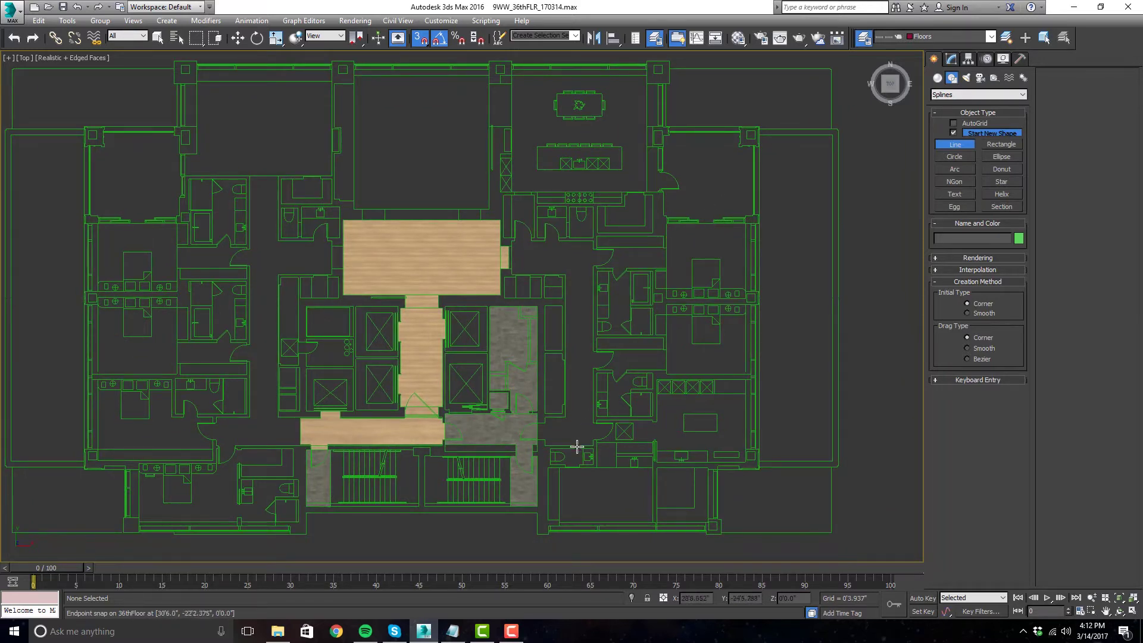
scroll(587, 423, "up", 1)
scroll(585, 335, "up", 2)
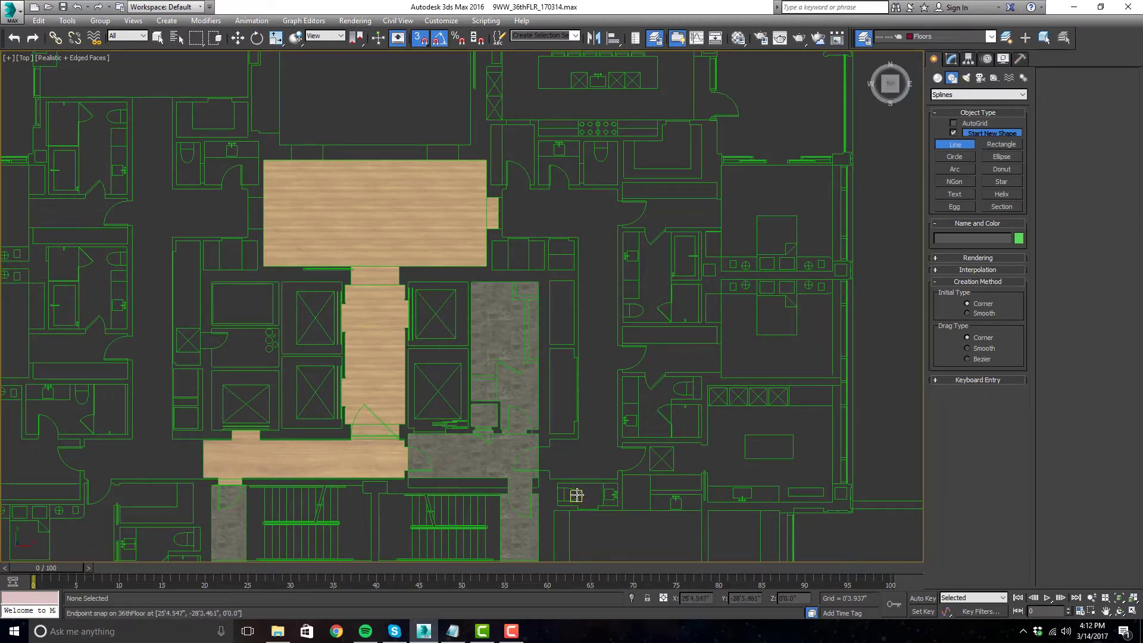
middle_click_drag(546, 467, 638, 426)
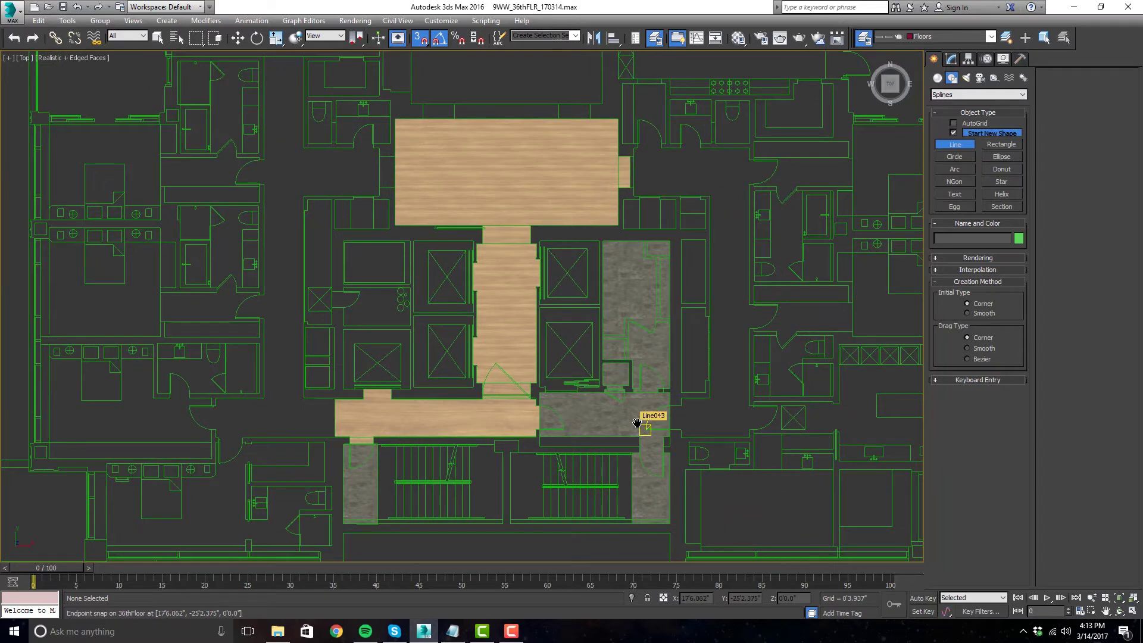
right_click(637, 422)
left_click(501, 197)
key("w")
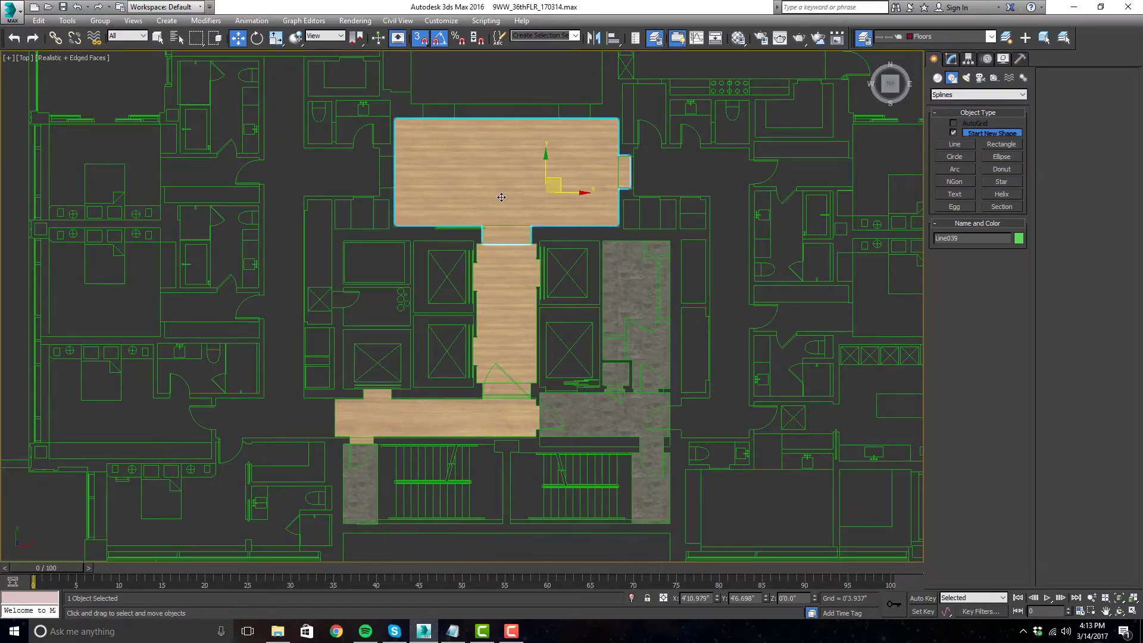
left_click(506, 296)
left_click(405, 416)
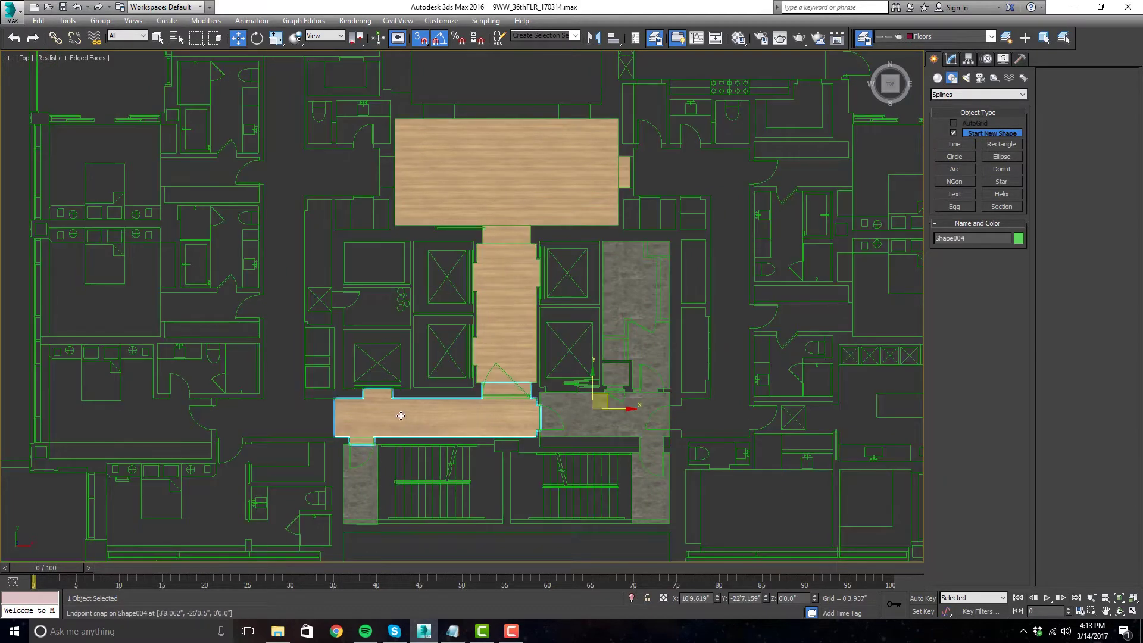
middle_click_drag(461, 404, 501, 395)
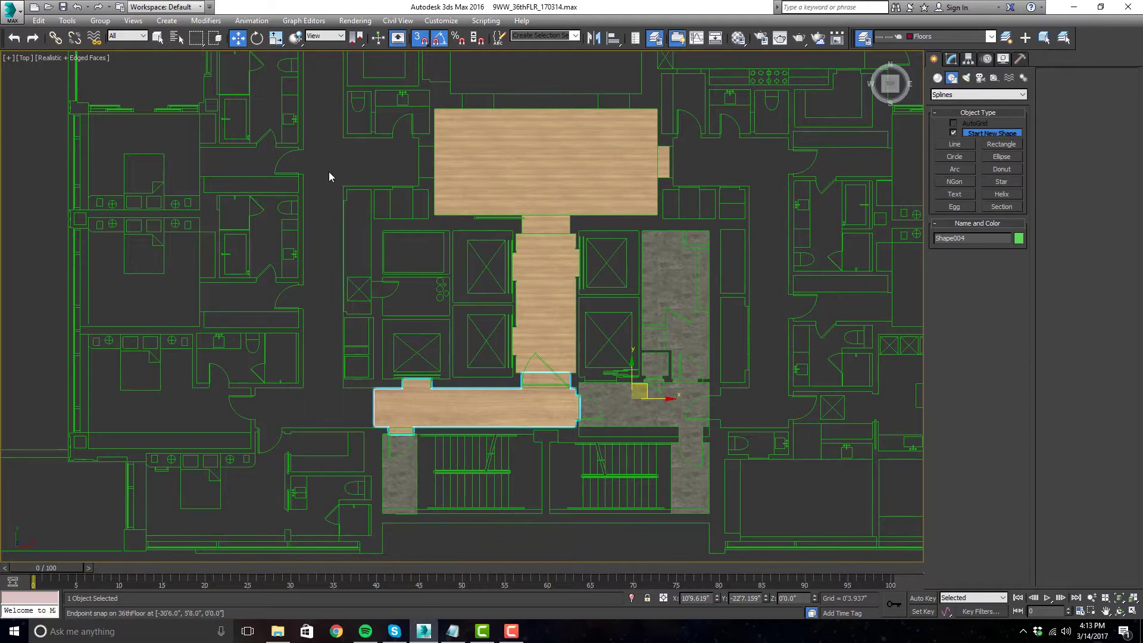
middle_click_drag(328, 176, 327, 216)
- Check the agenda notes and examine the door thresholds along the corridor west of the wood-floored hallway
key("alt+Tab")
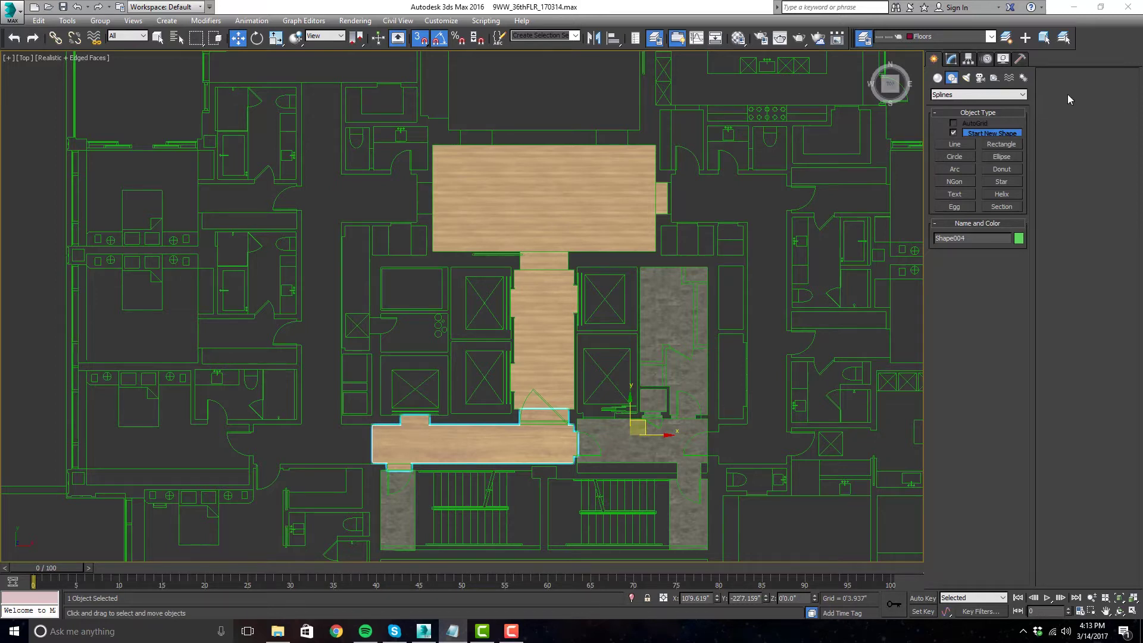
scroll(344, 389, "up", 2)
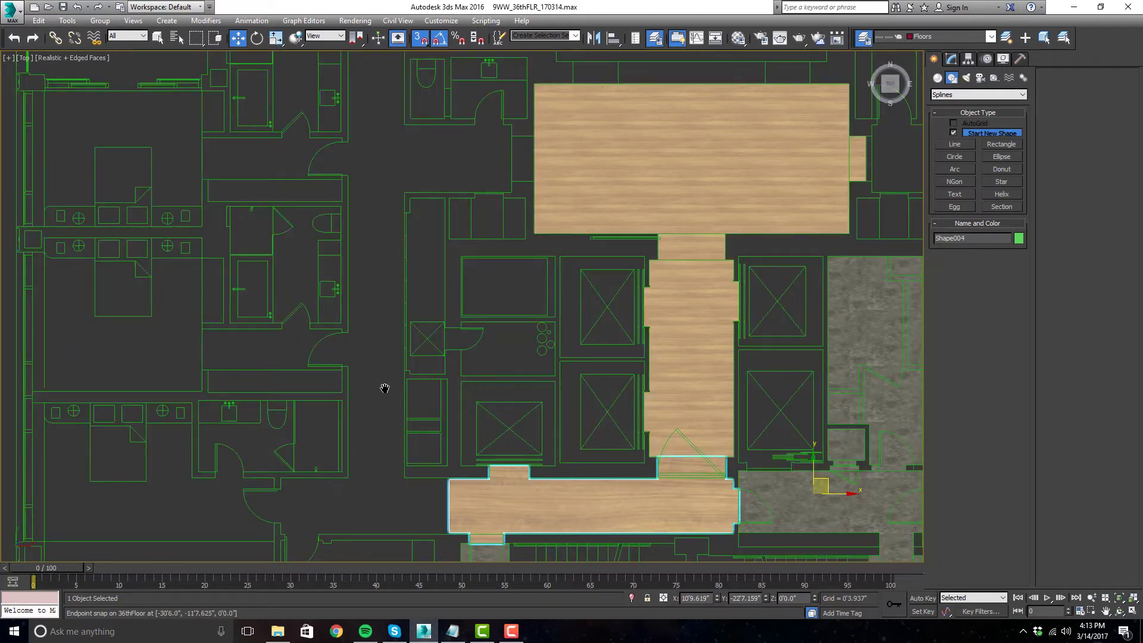
middle_click_drag(352, 471, 396, 334)
middle_click_drag(228, 374, 226, 373)
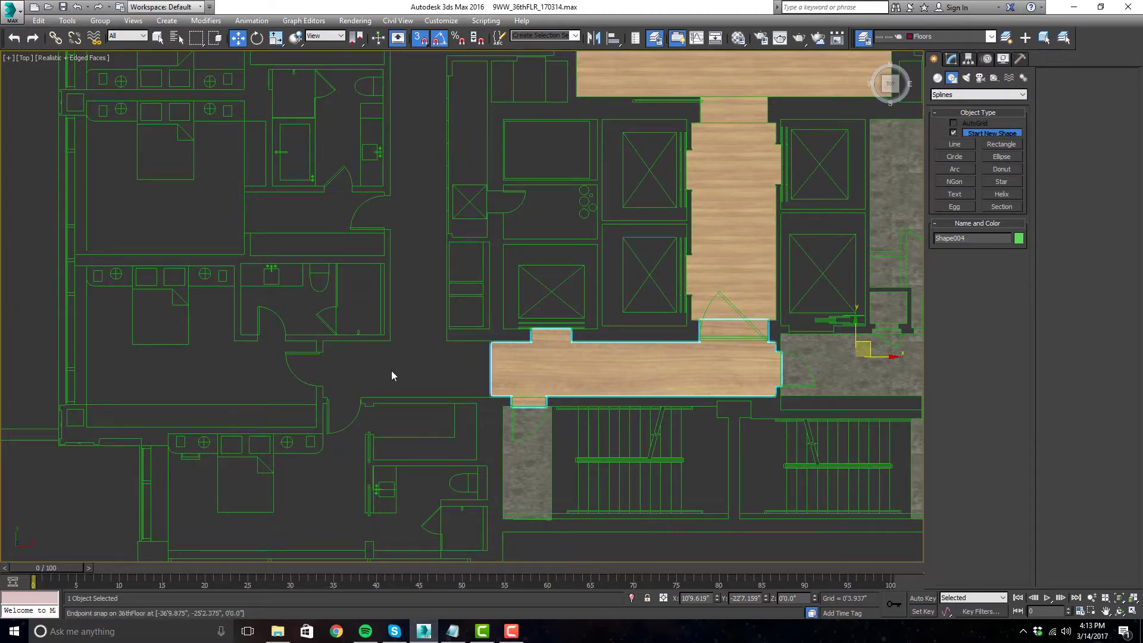
scroll(391, 375, "down", 3)
middle_click_drag(392, 372, 389, 382)
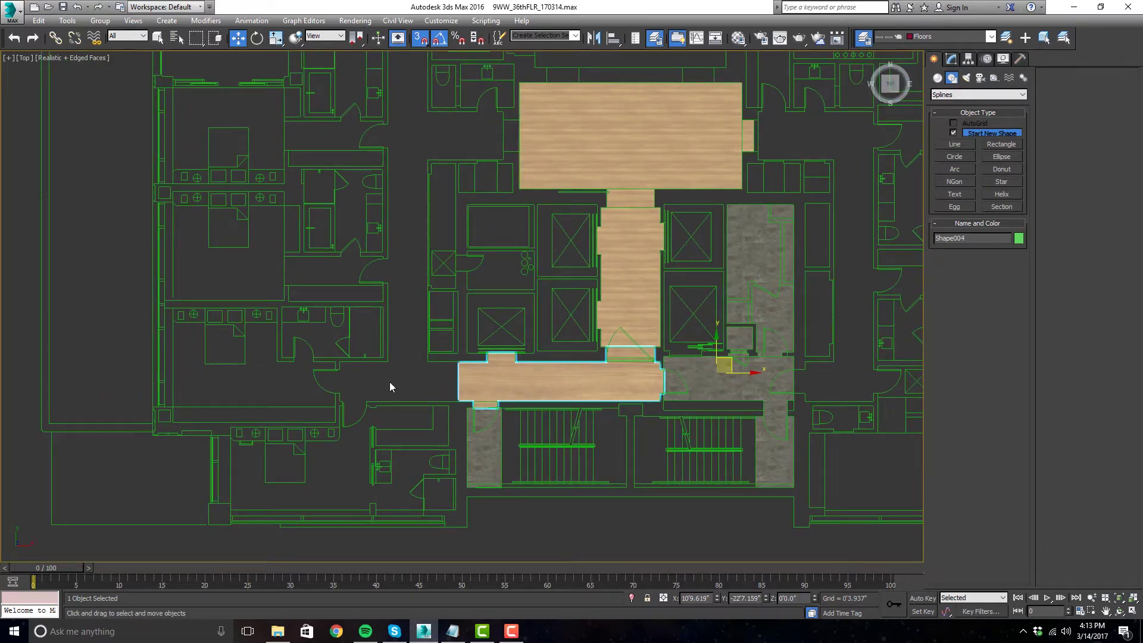
- Turn off UVW Map on the wood corridor floor and delete the west end segment of its editable spline
middle_click_drag(393, 387, 391, 383)
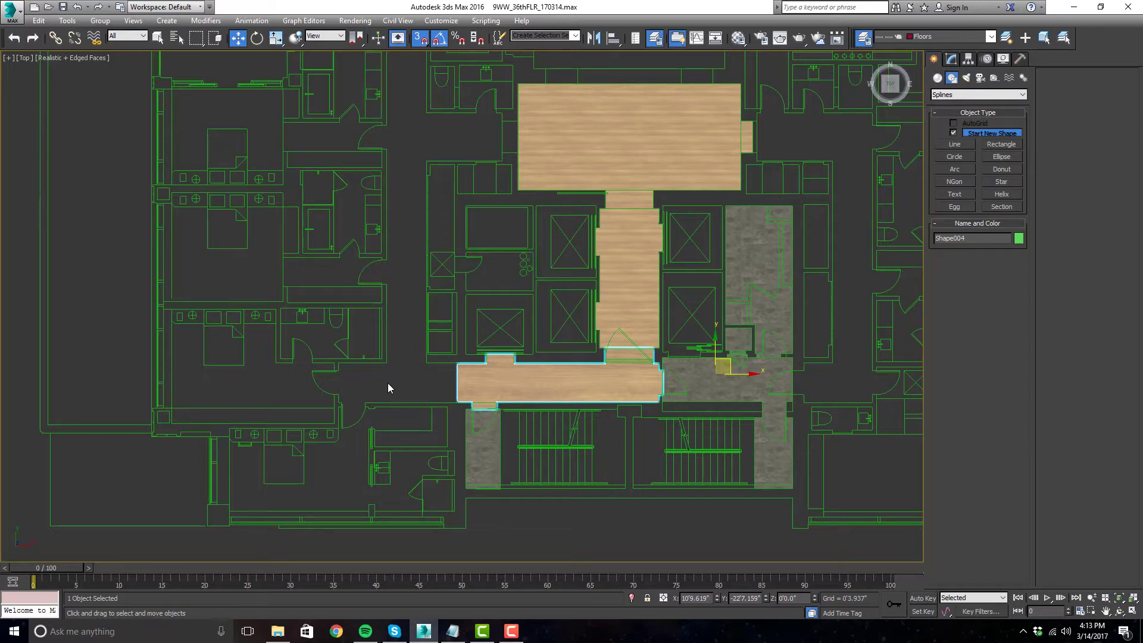
middle_click_drag(388, 383, 373, 396)
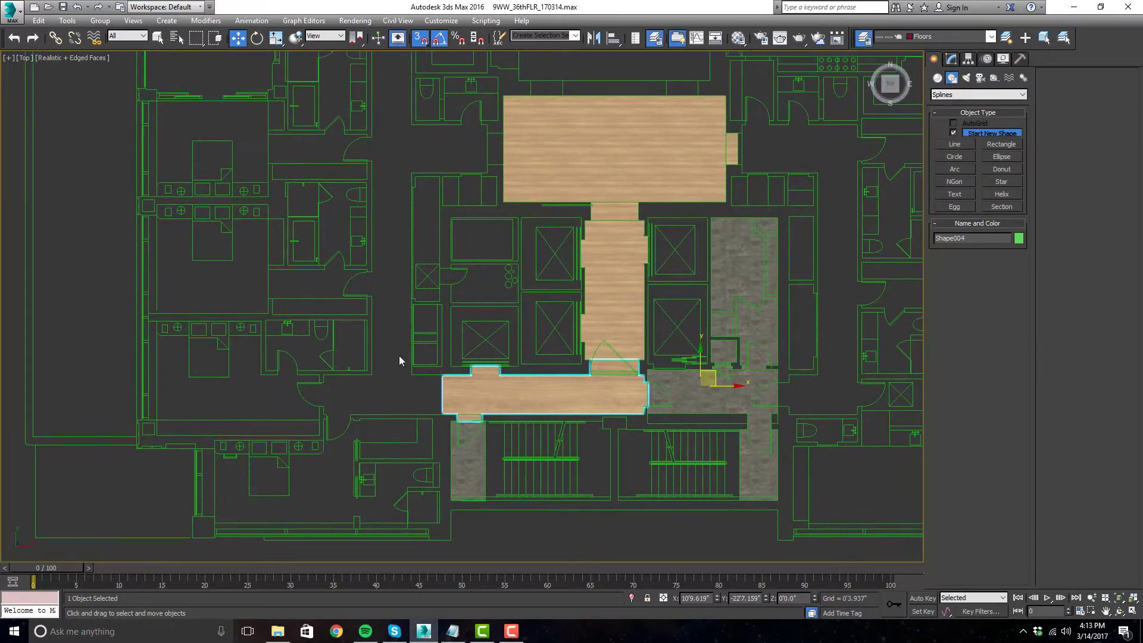
left_click(957, 59)
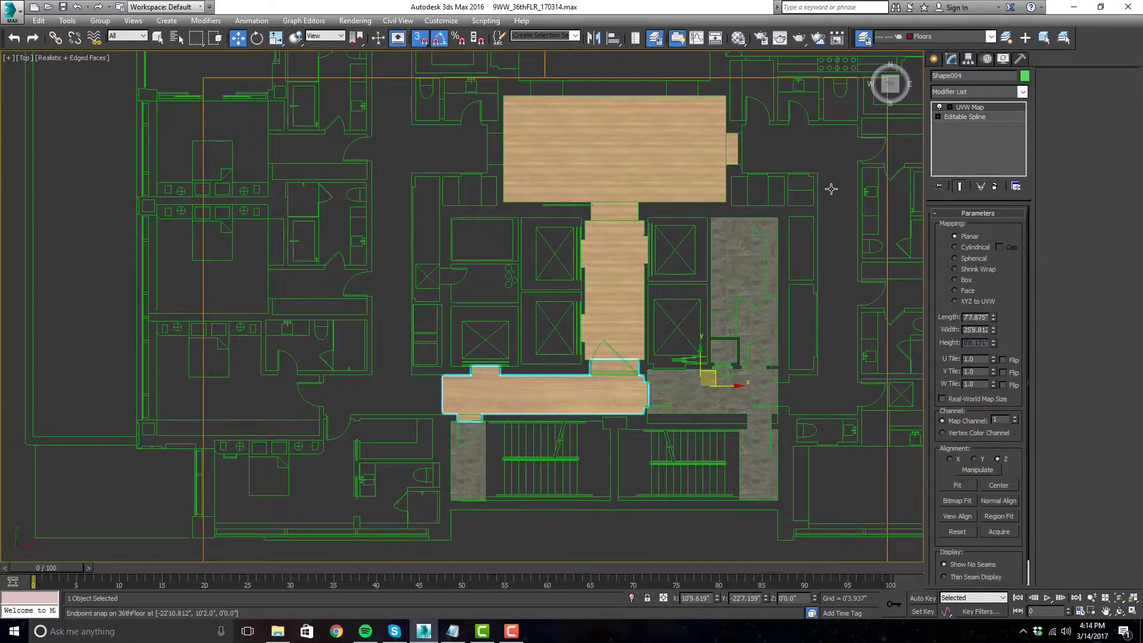
left_click(940, 107)
left_click(959, 118)
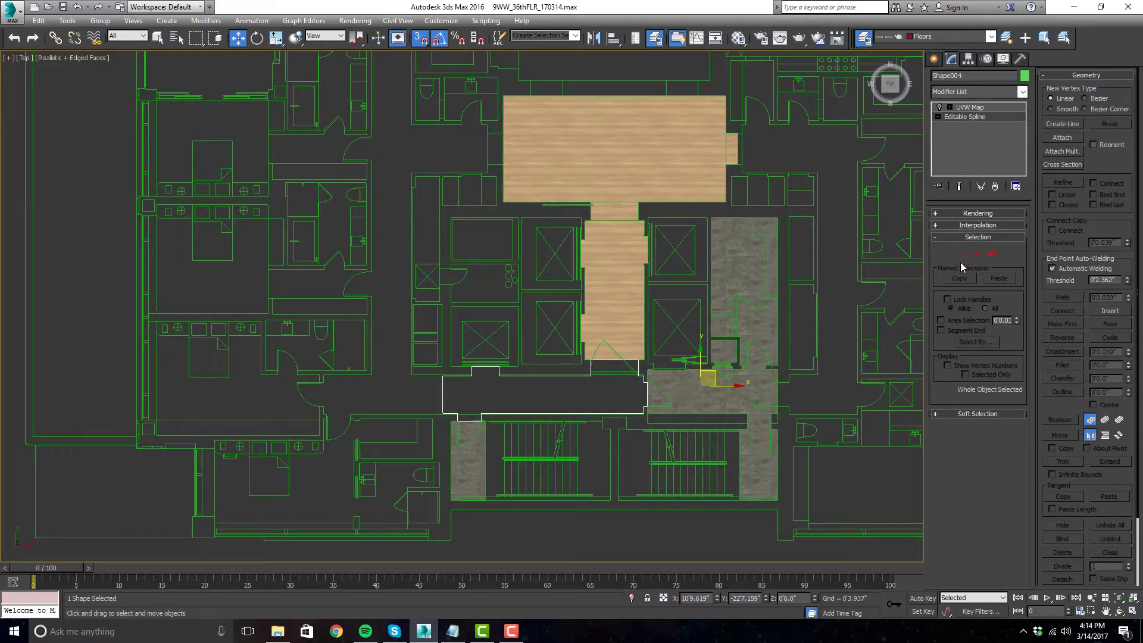
left_click(977, 254)
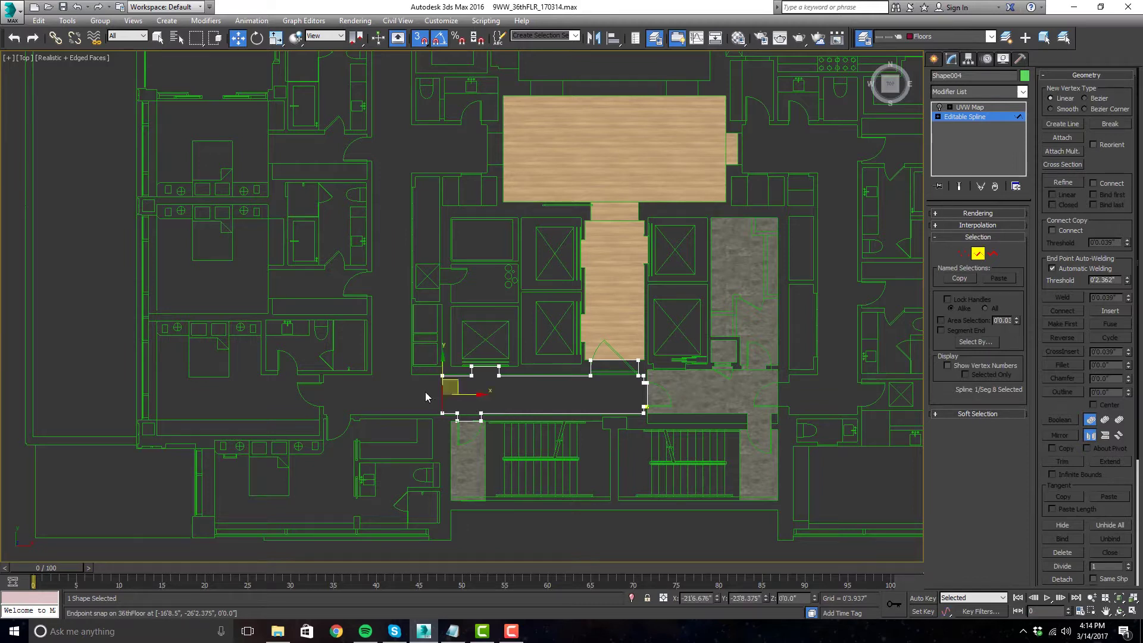
scroll(424, 392, "up", 4)
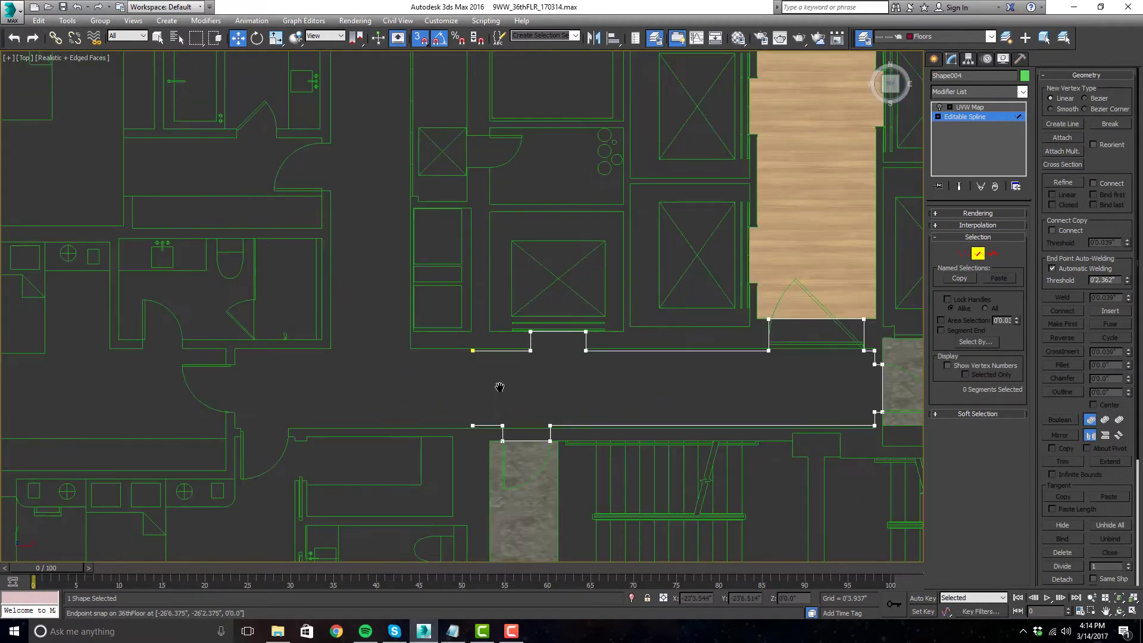
- Try to snap the spline vertices west of the south doorway onto the plan's wall line, and undo the moves
left_click(963, 254)
left_click_drag(531, 361, 496, 344)
scroll(501, 380, "up", 3)
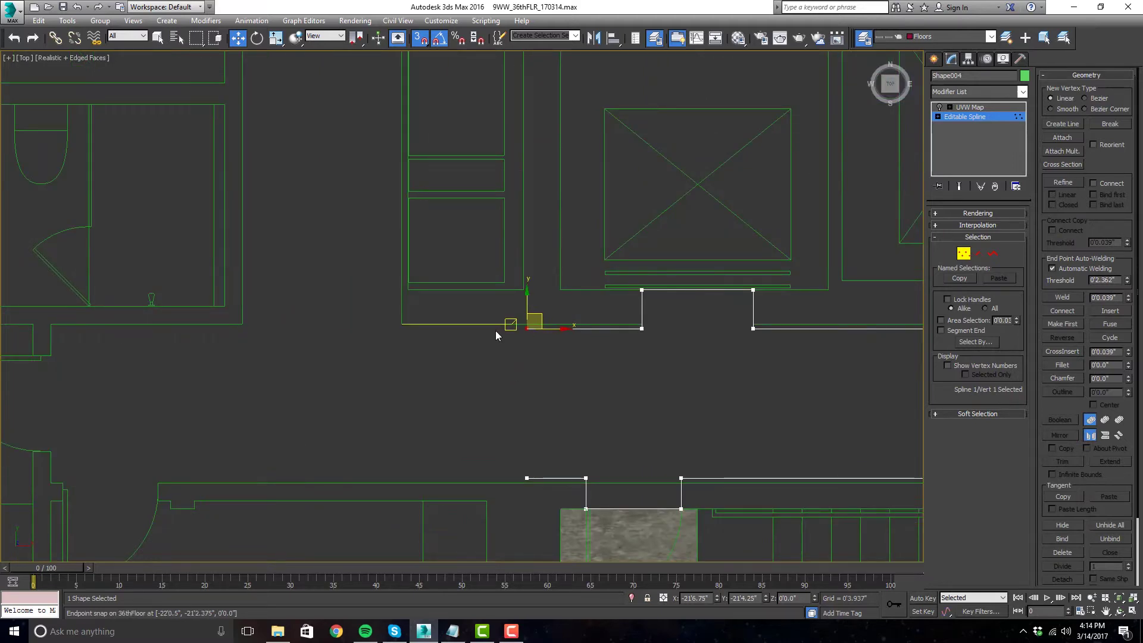
scroll(534, 350, "down", 2)
scroll(525, 353, "down", 1)
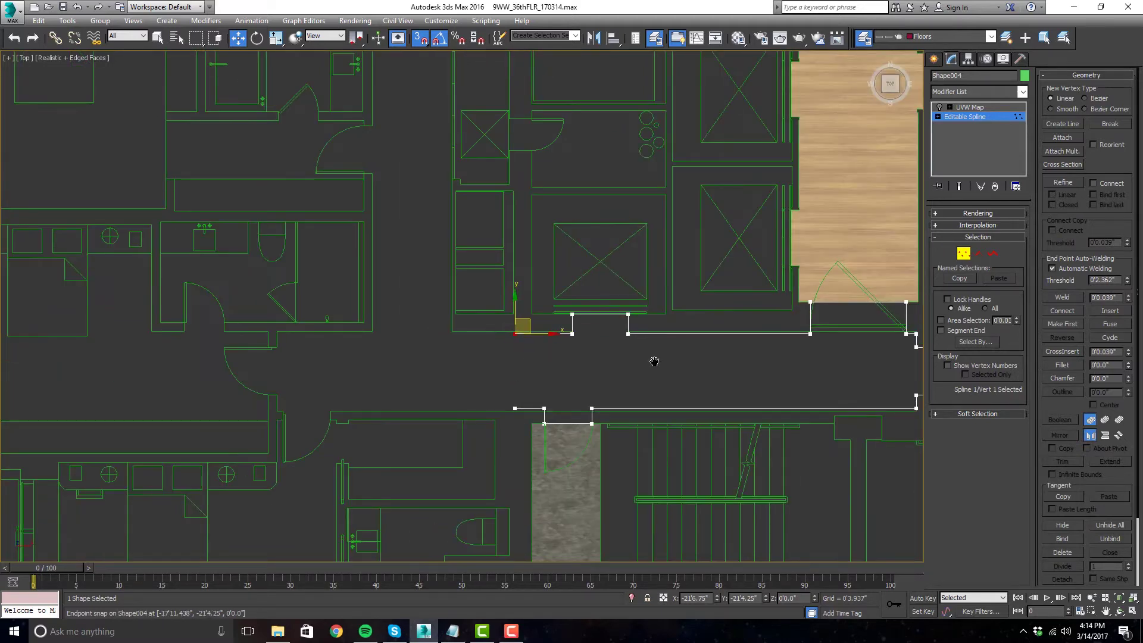
middle_click_drag(660, 365, 600, 370)
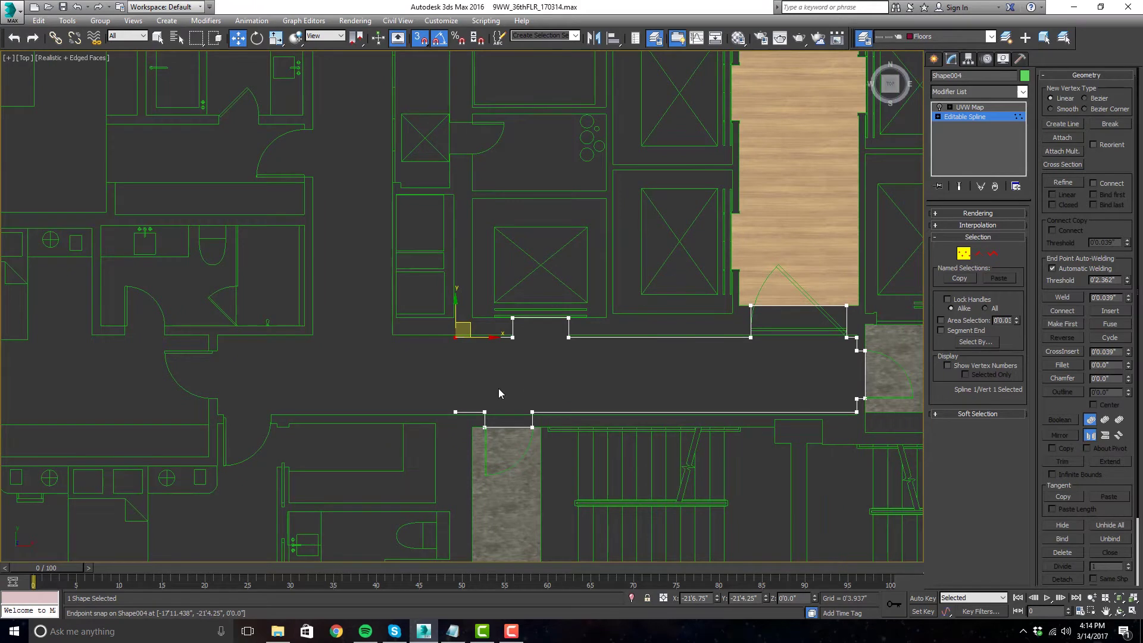
scroll(439, 419, "up", 1)
scroll(503, 420, "up", 2)
scroll(505, 419, "up", 1)
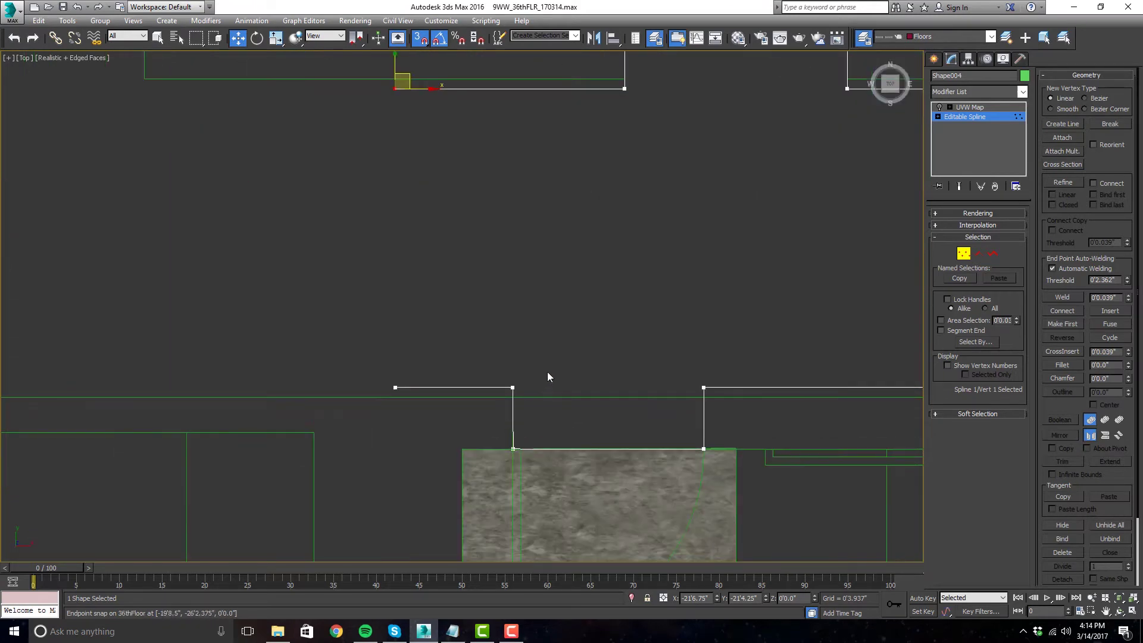
left_click_drag(382, 391, 378, 395)
left_click_drag(511, 389, 512, 397)
left_click(570, 346)
key("ctrl+z")
left_click(573, 347)
key("ctrl+z")
key("ctrl+z")
key("ctrl+z")
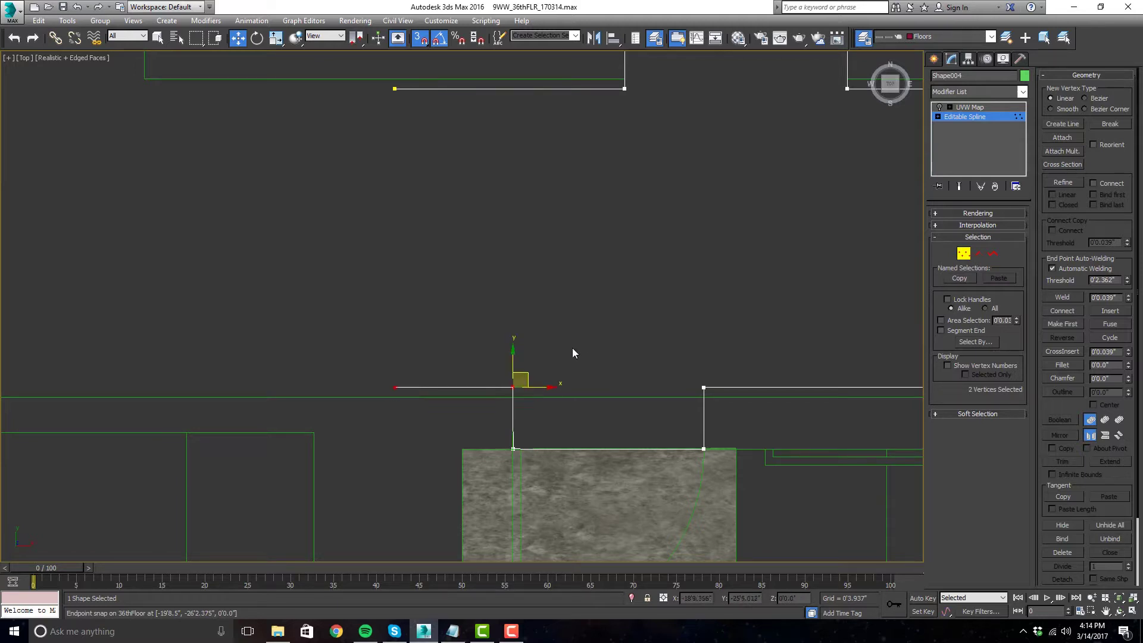
- Leave vertex editing and delete the old wood corridor floor shape
scroll(478, 351, "down", 5)
scroll(451, 347, "up", 2)
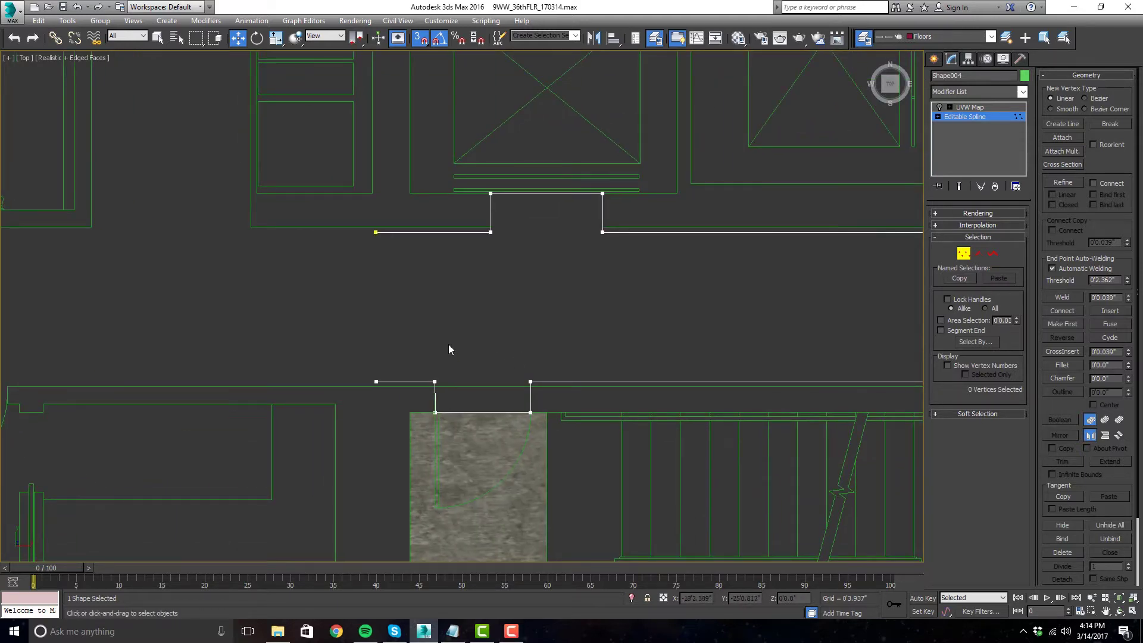
scroll(456, 294, "down", 4)
scroll(472, 290, "up", 3)
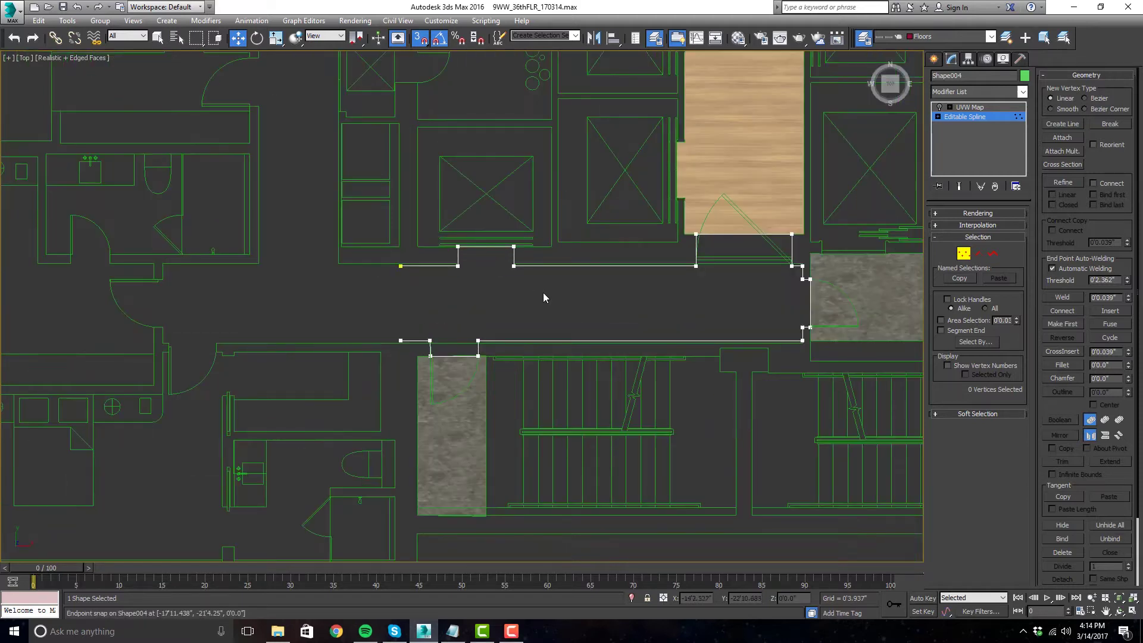
scroll(800, 272, "up", 3)
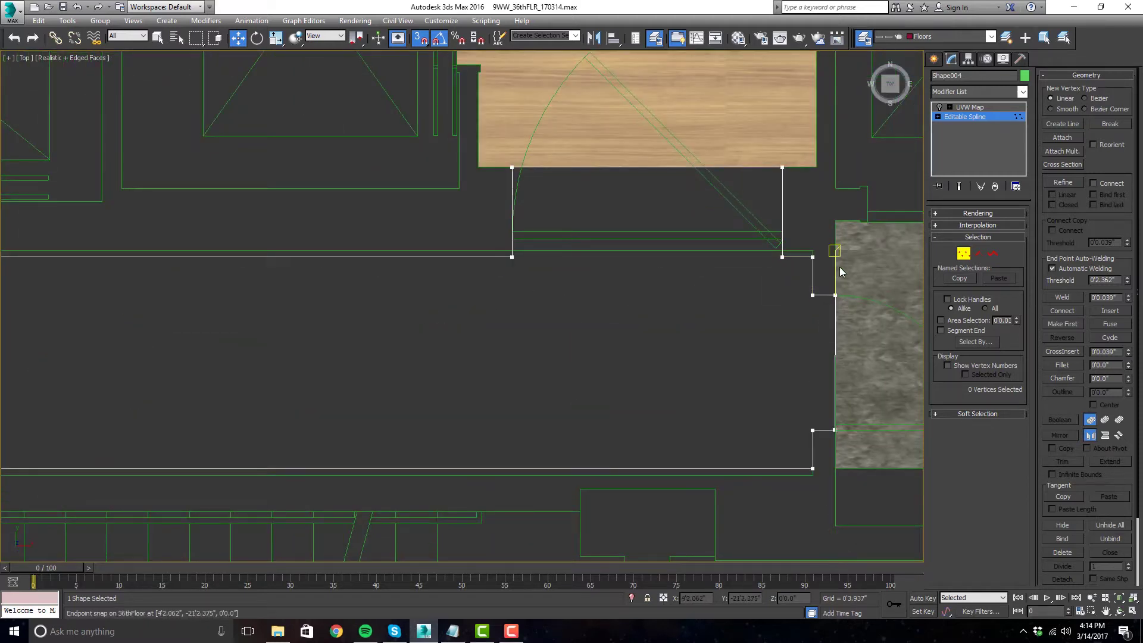
scroll(825, 275, "down", 3)
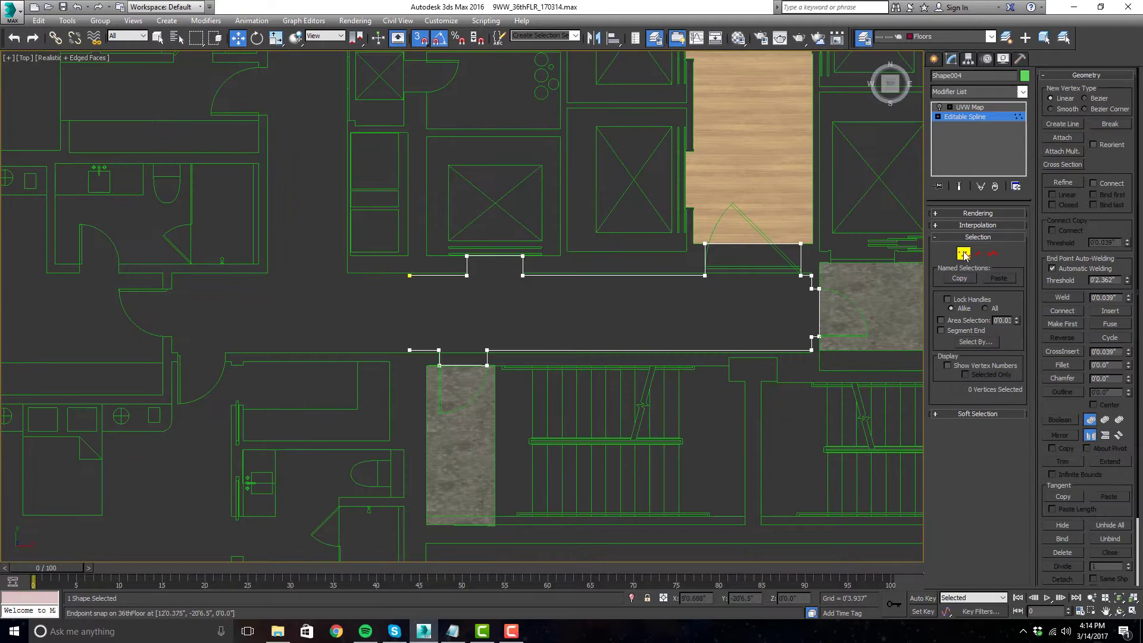
left_click(963, 254)
left_click(704, 316)
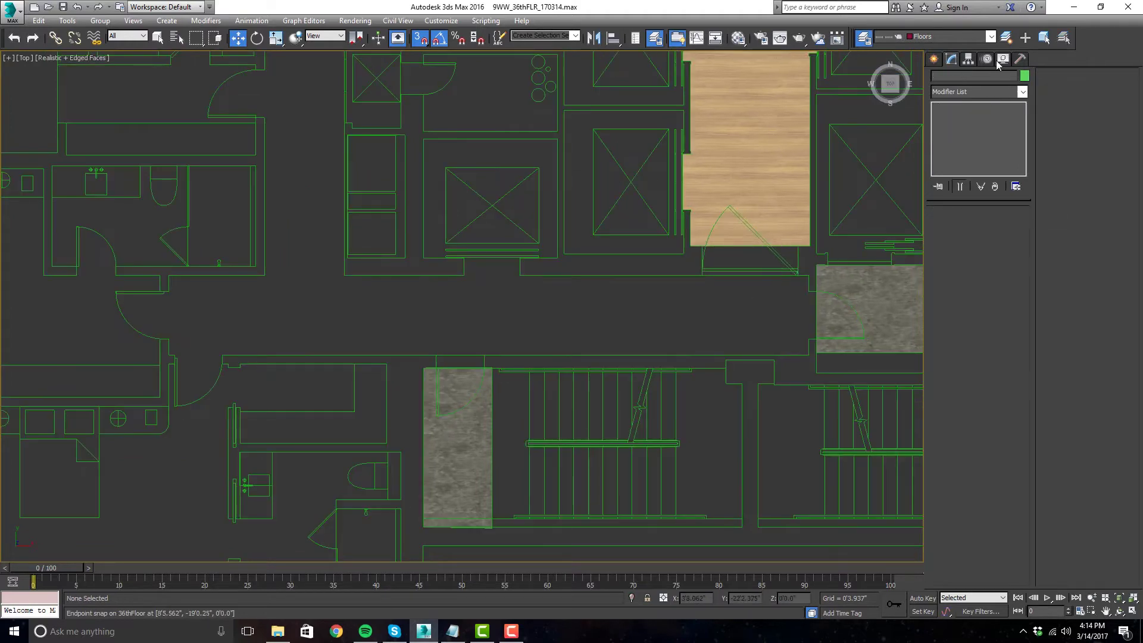
- Start a new line spline around the doorway below the wood-floored hallway, continuing to the corridor's northeast corner
left_click(934, 60)
left_click(955, 145)
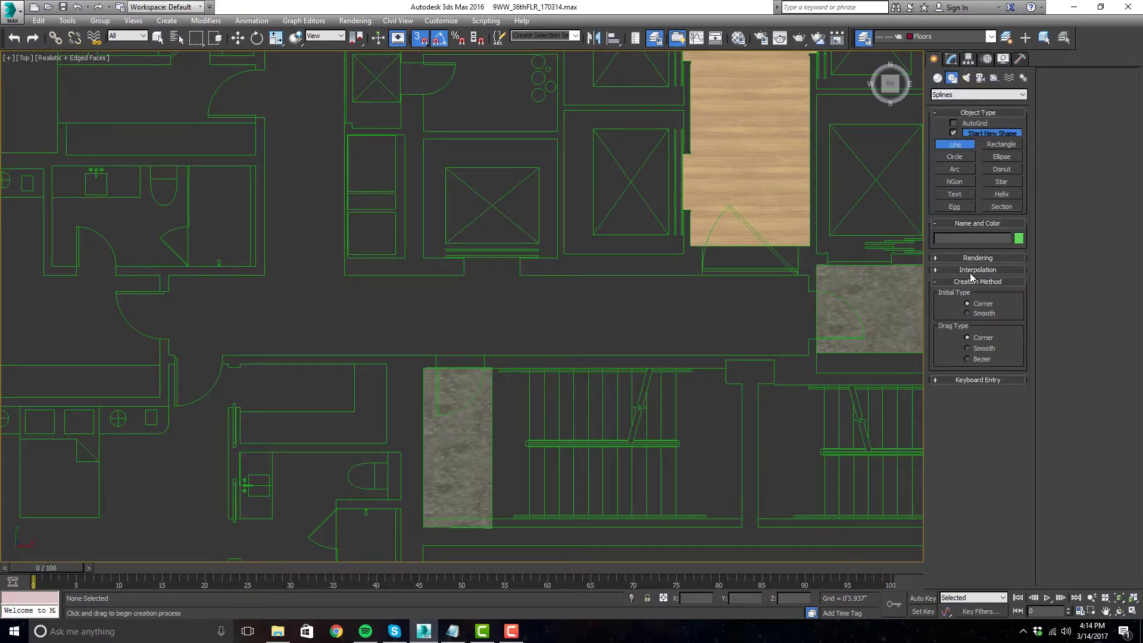
left_click(701, 275)
left_click(702, 246)
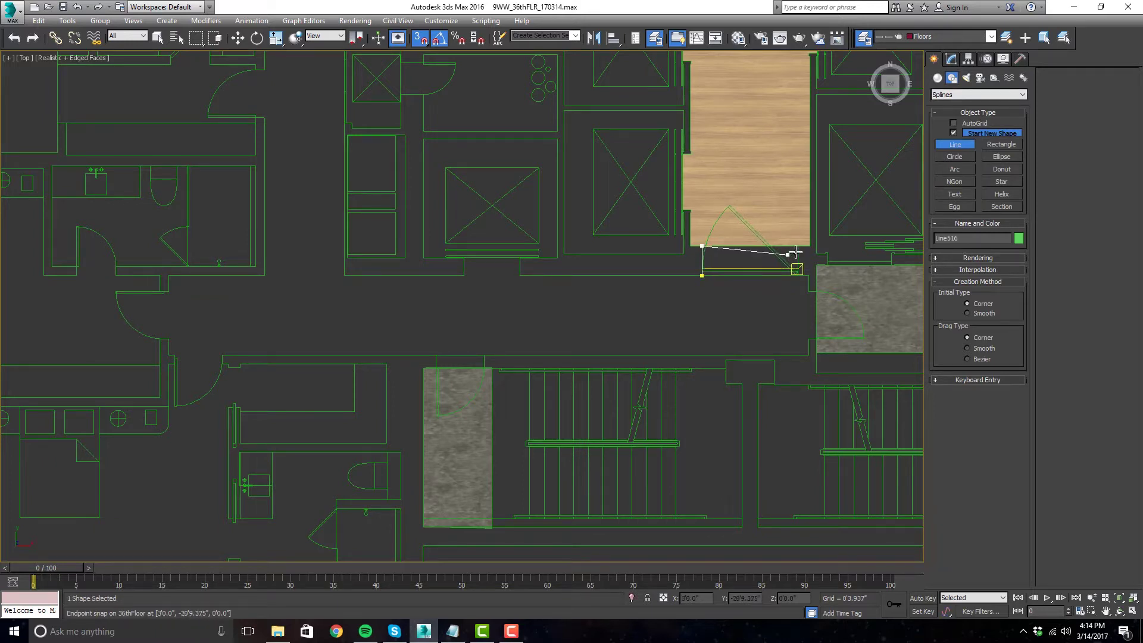
left_click(798, 246)
scroll(796, 274, "up", 5)
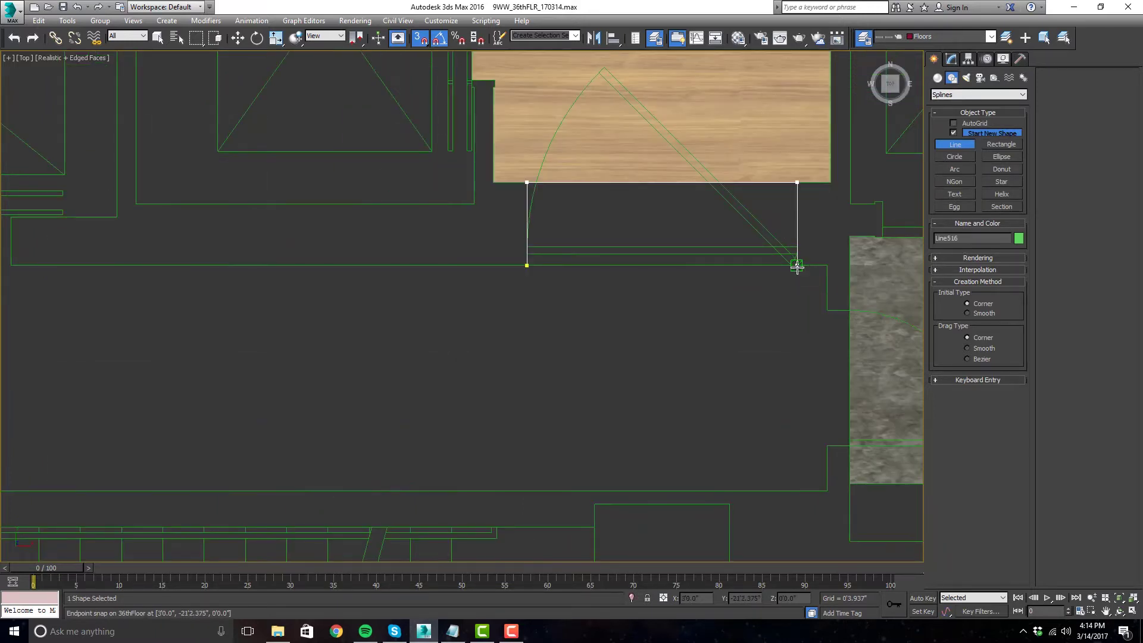
left_click(799, 267)
left_click(827, 266)
- Trace the corridor's east end around the threshold at the grey floor, down to the southeast corner
scroll(762, 268, "down", 5)
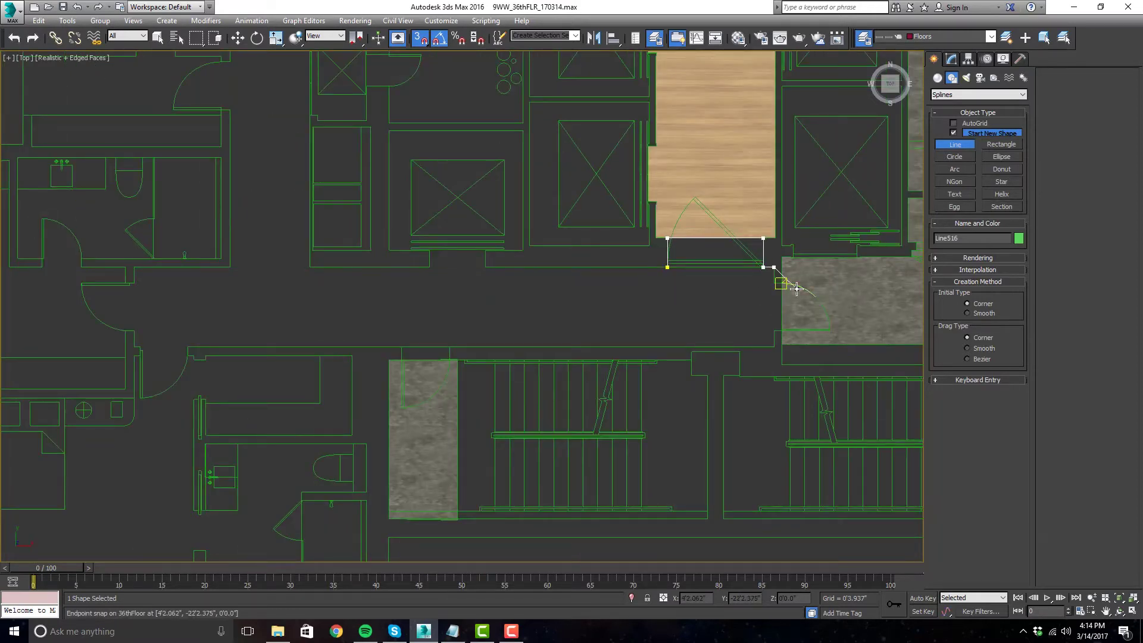
scroll(727, 274, "up", 5)
left_click(755, 272)
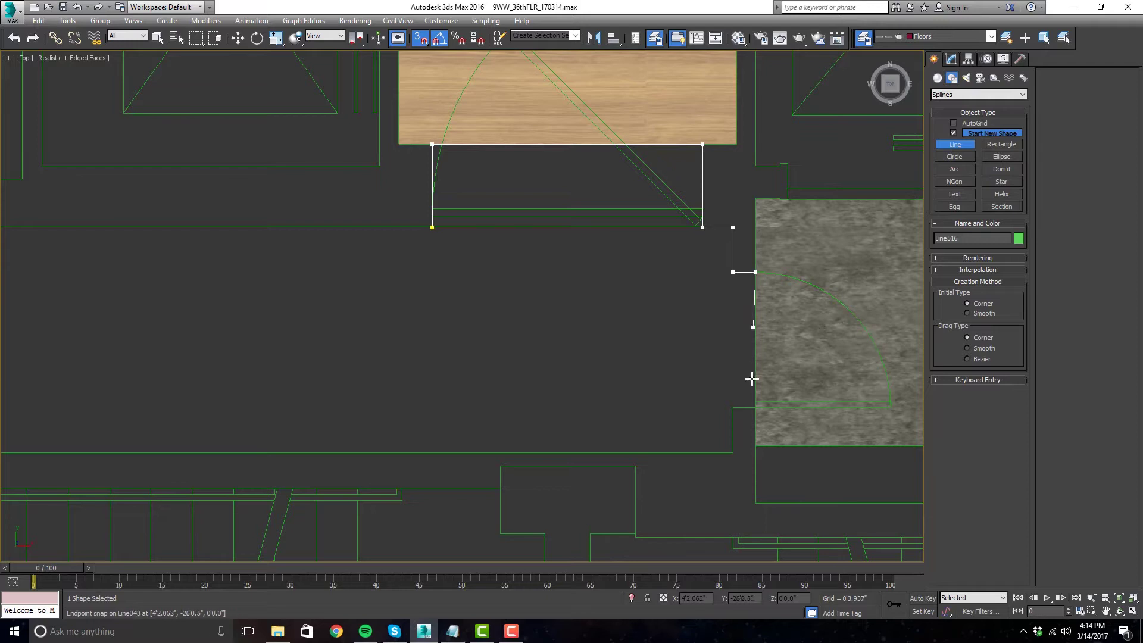
left_click(755, 407)
left_click(733, 452)
- Extend the outline west along the south wall and around the doorway recess above the small grey floor
scroll(834, 375, "down", 4)
middle_click_drag(499, 388, 625, 352)
scroll(625, 310, "down", 3)
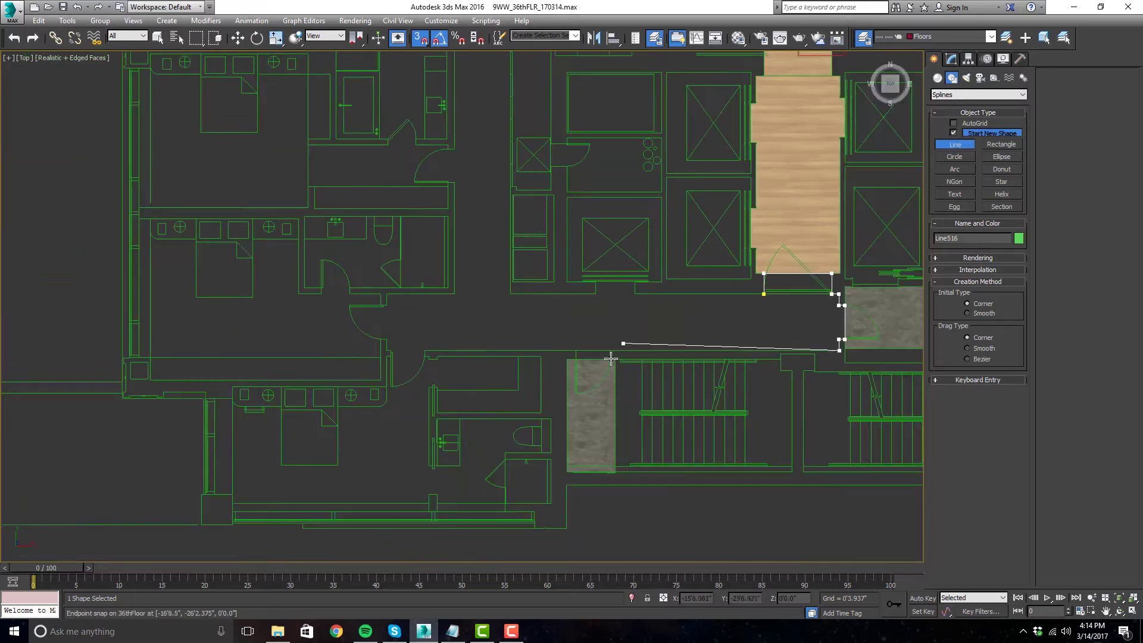
scroll(617, 352, "up", 5)
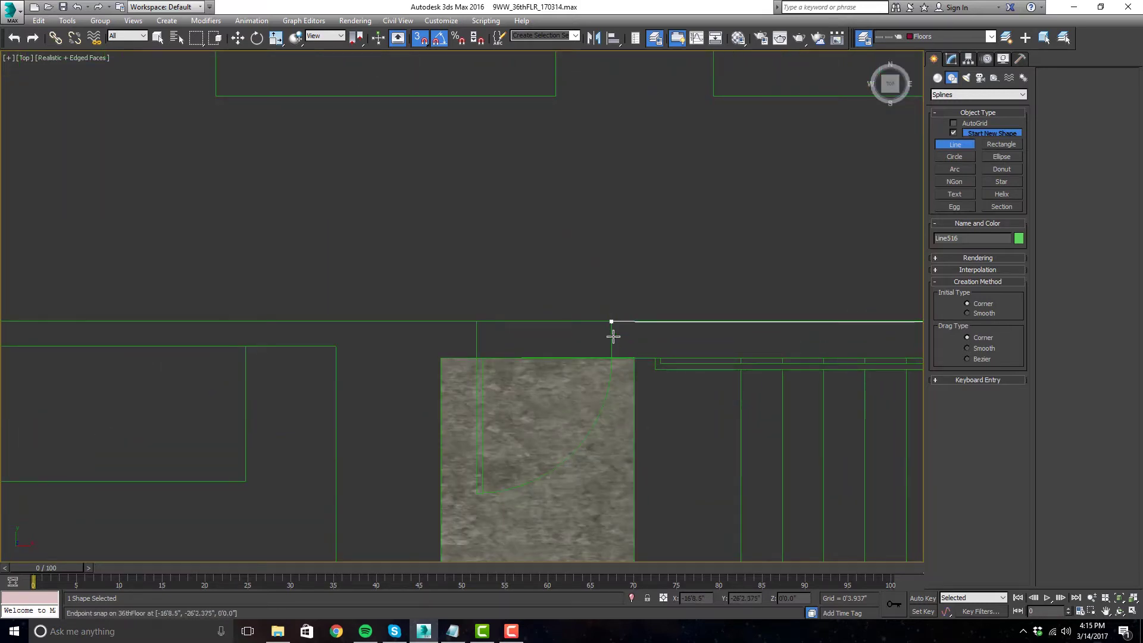
left_click(612, 322)
scroll(614, 343, "up", 3)
left_click(610, 375)
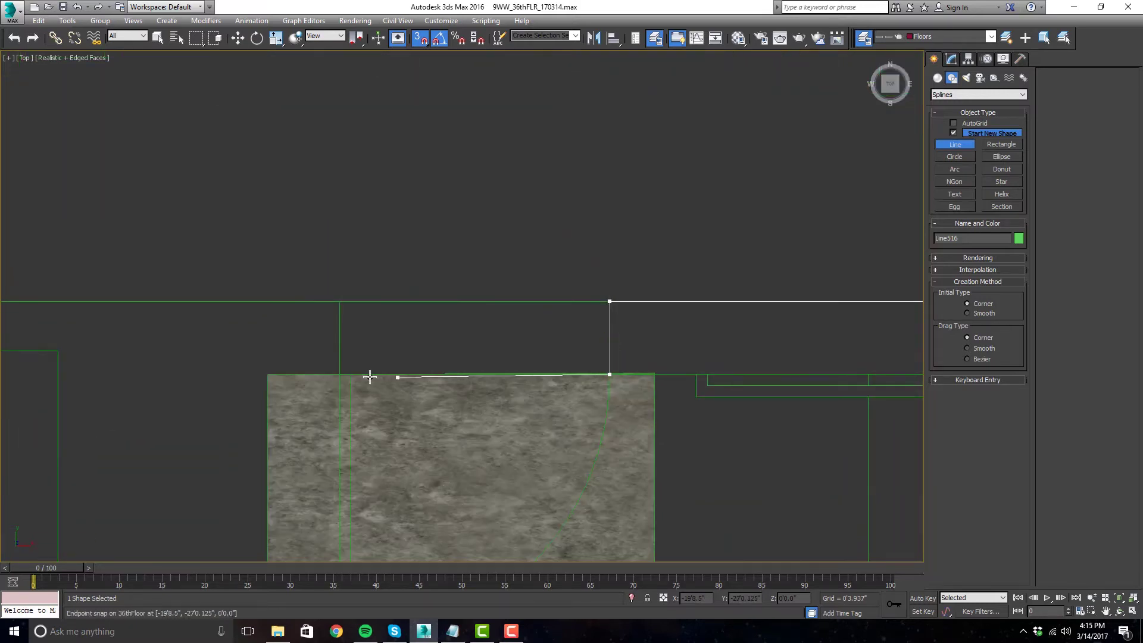
left_click(339, 374)
left_click(338, 301)
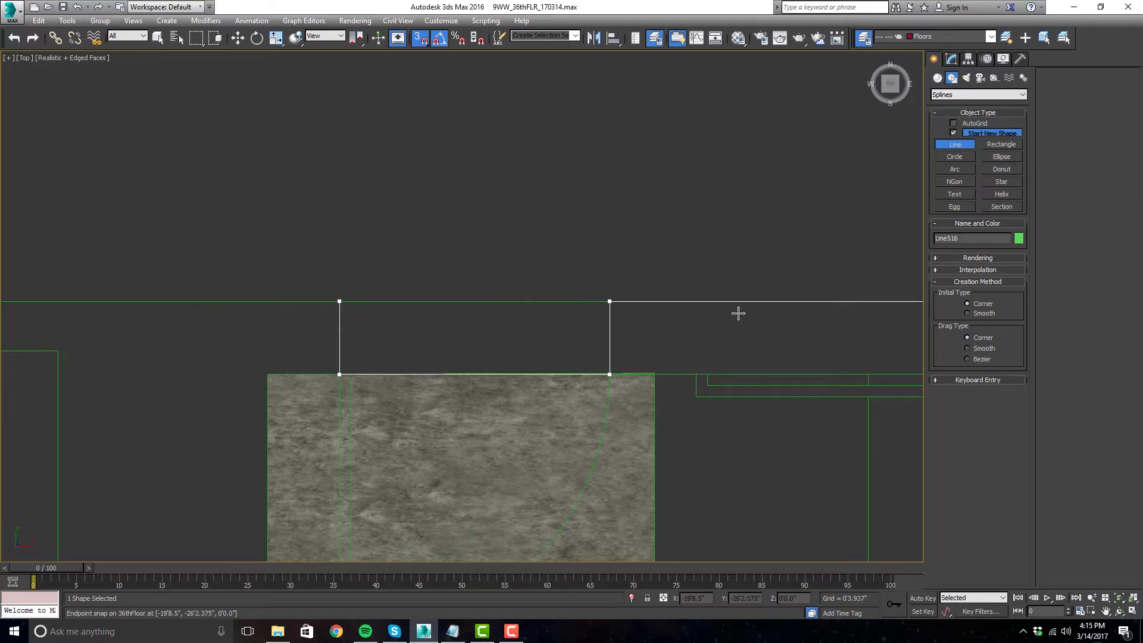
- Extend the outline along the south wall and around the threshold of the southwest room's door to the corridor corner
scroll(781, 321, "down", 3)
scroll(708, 332, "down", 3)
scroll(416, 328, "up", 5)
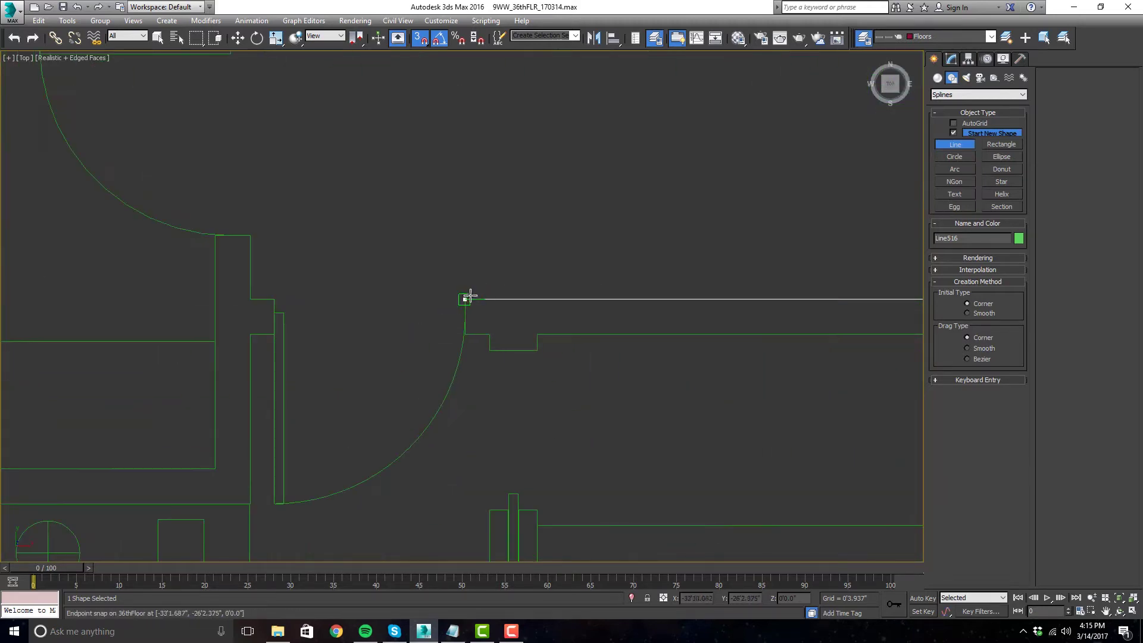
left_click(466, 299)
left_click(465, 334)
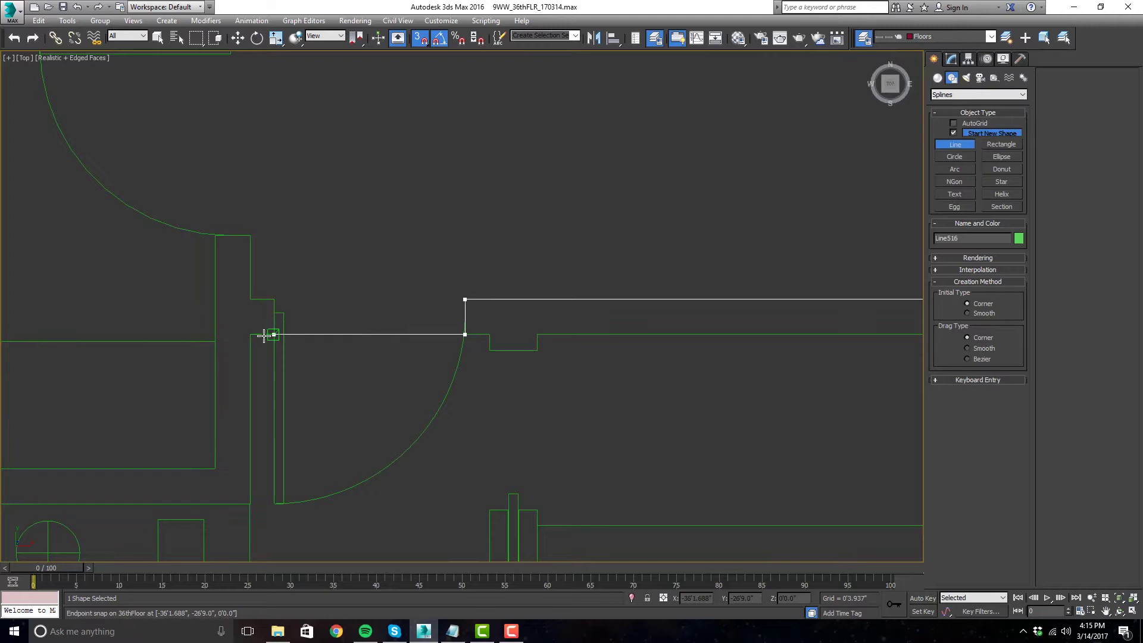
left_click(270, 336)
left_click(250, 299)
- Trace around the threshold of the door at the corridor's west end and along the bathroom wall to its outer corner
left_click(215, 236)
middle_click_drag(266, 166, 297, 441)
left_click(246, 319)
left_click(264, 318)
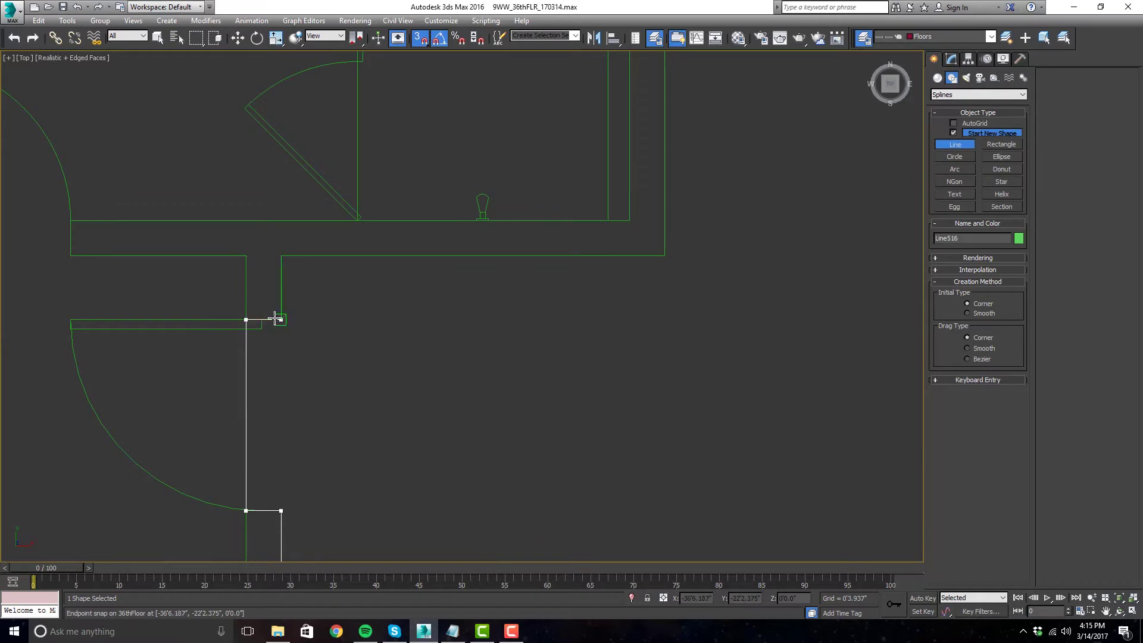
left_click(281, 320)
left_click(281, 256)
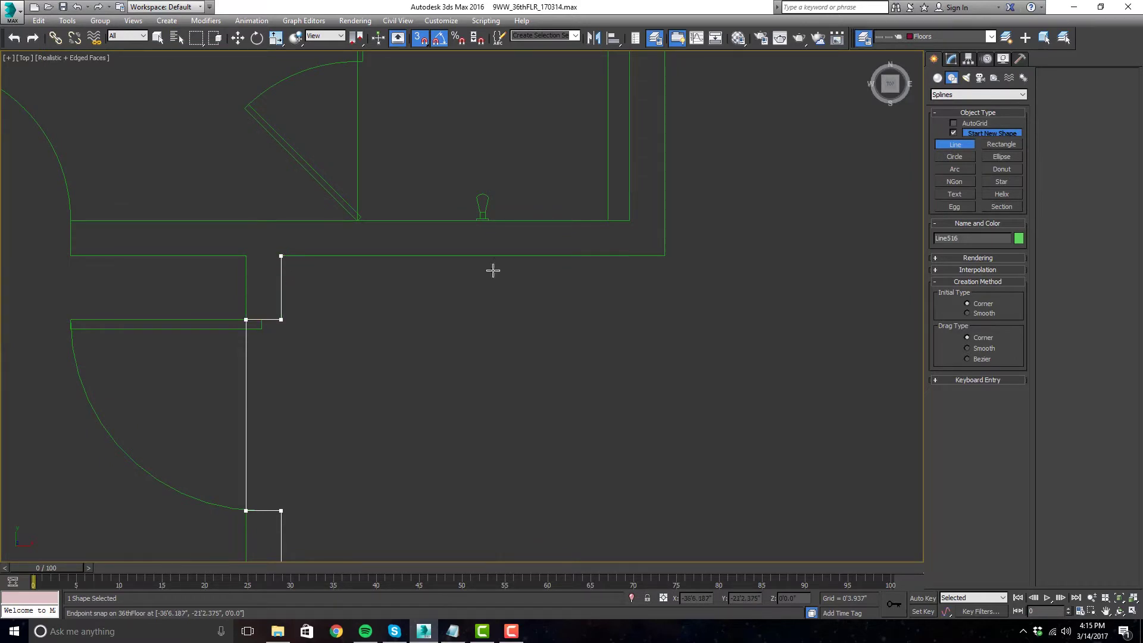
left_click(664, 256)
scroll(441, 403, "down", 5)
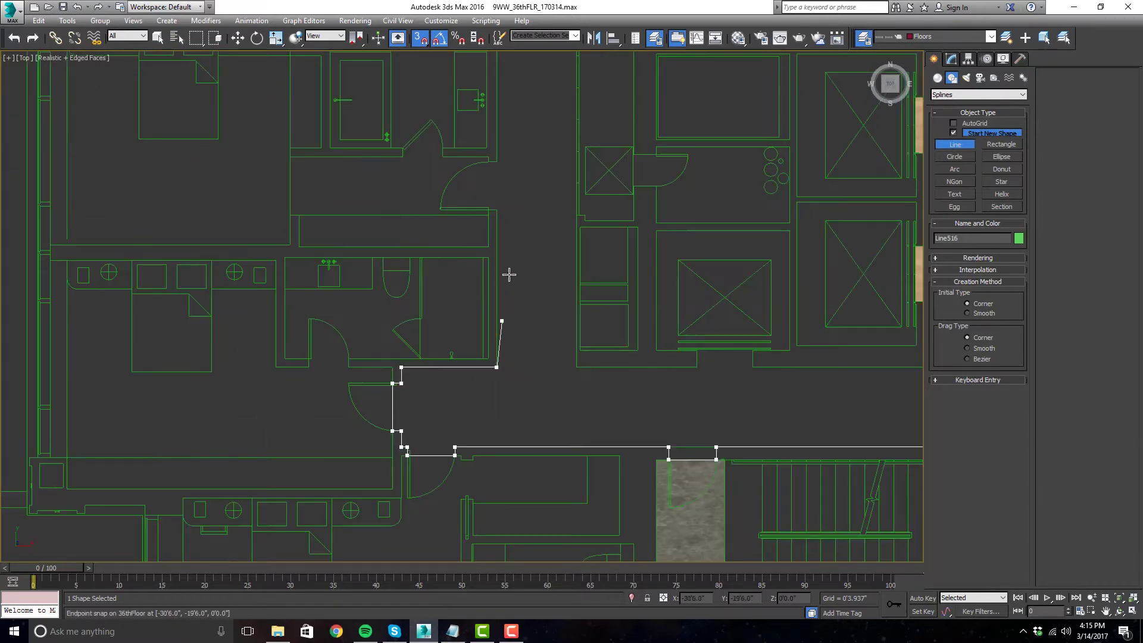
left_click(433, 395)
scroll(385, 412, "up", 4)
right_click(470, 373)
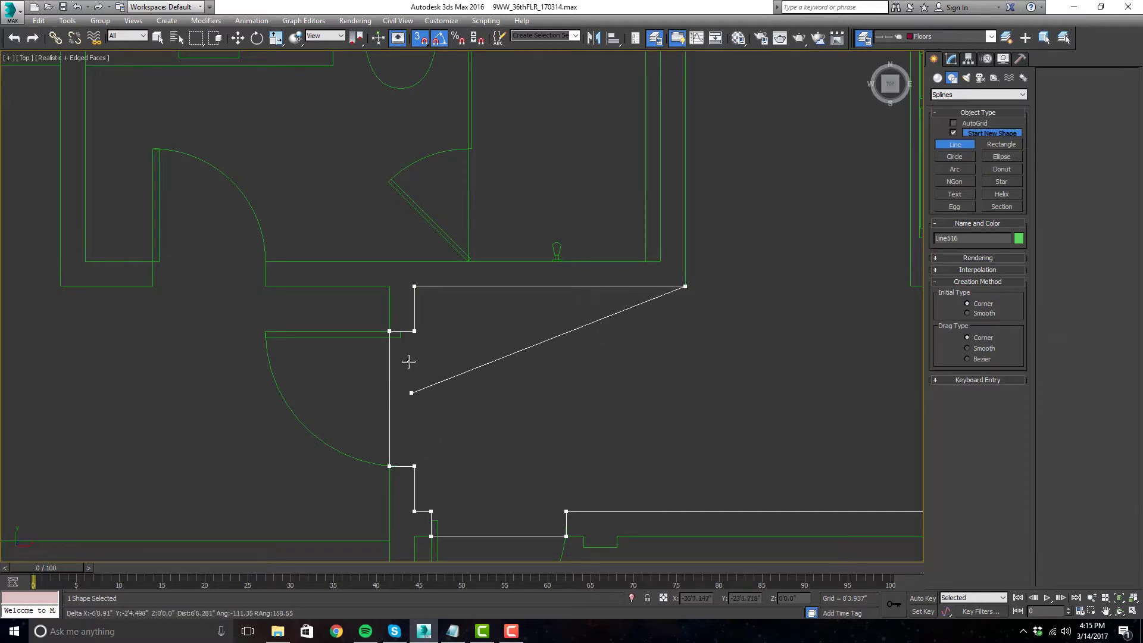
- Trace north along the bathroom's outer wall and around the threshold of the next bedroom door
scroll(408, 414, "down", 2)
middle_click_drag(602, 246, 623, 354)
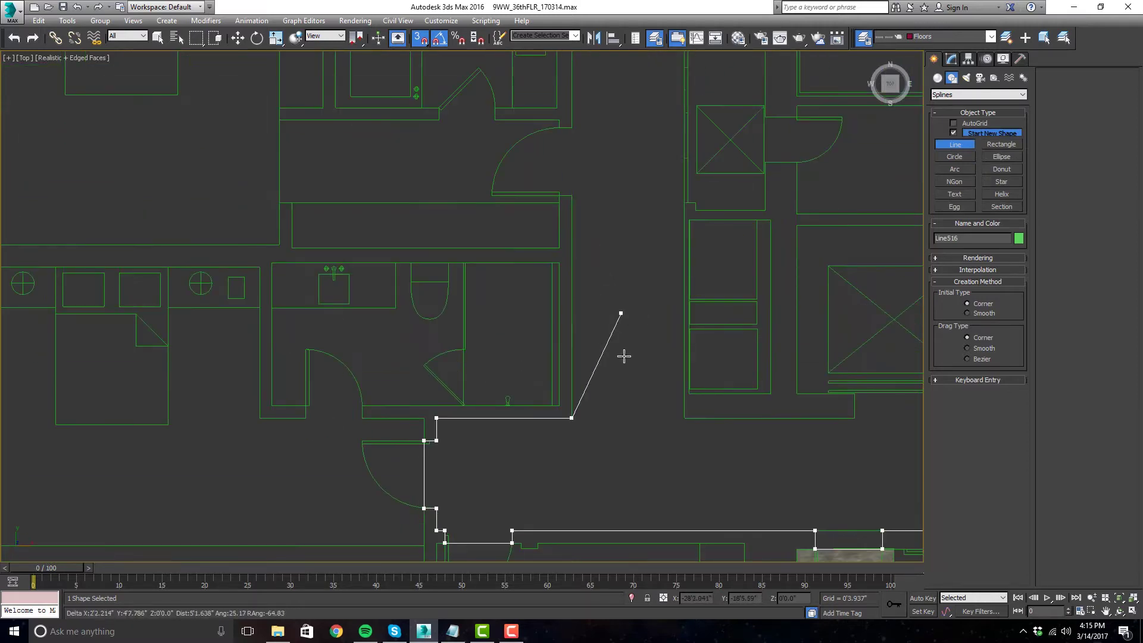
scroll(623, 352, "up", 1)
scroll(551, 128, "up", 2)
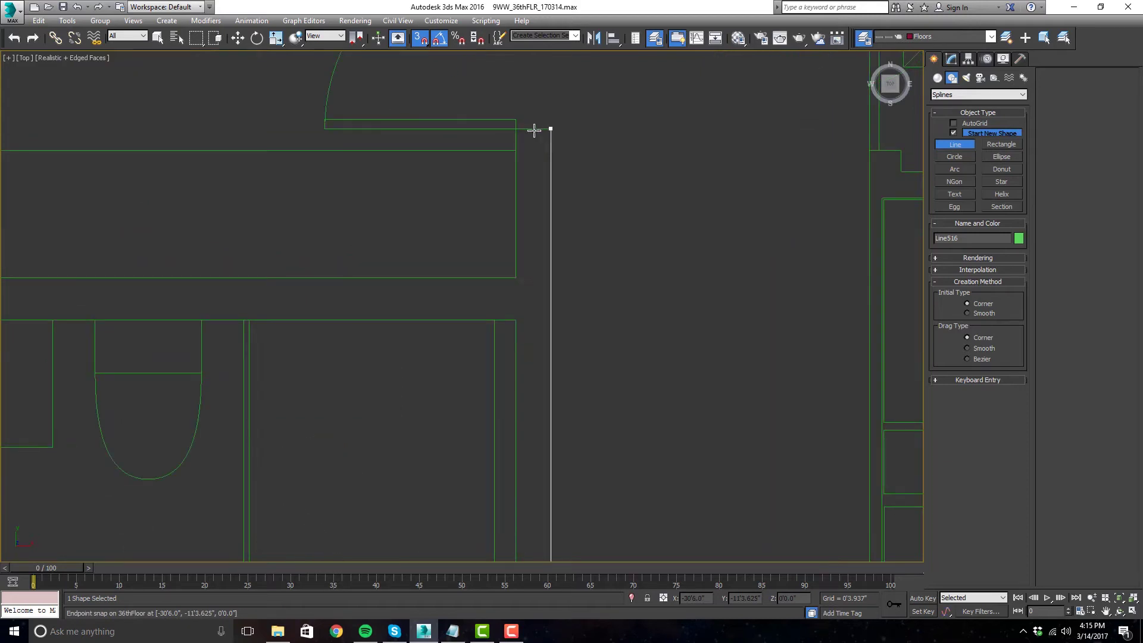
left_click(516, 129)
middle_click_drag(544, 132, 516, 533)
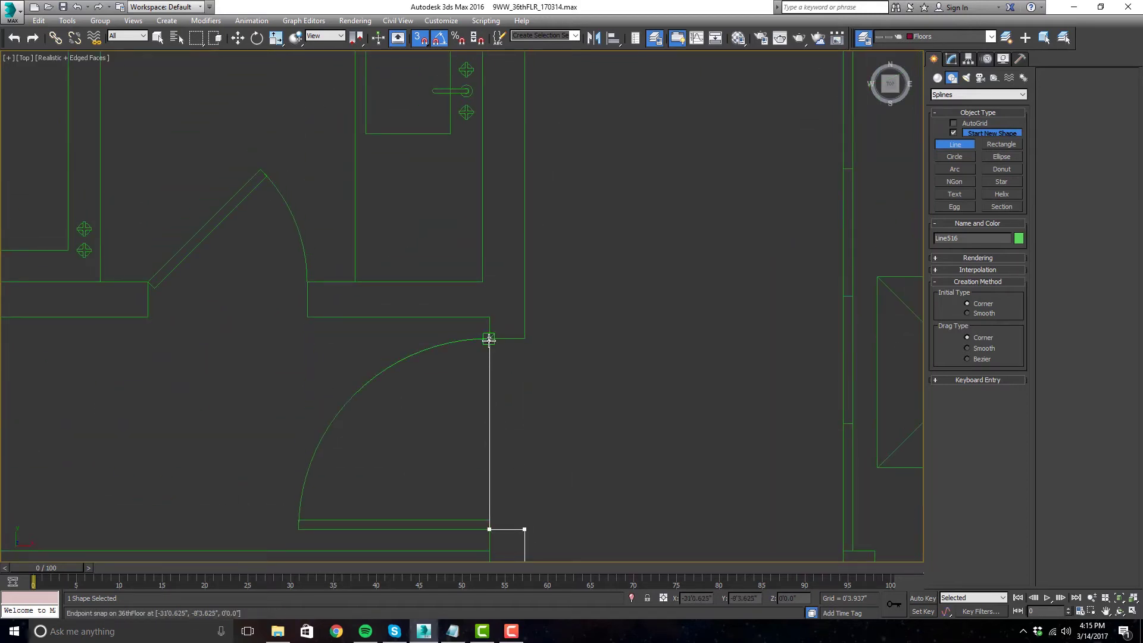
left_click(523, 339)
- Trace north along the bathroom's outer wall and around the threshold of the northernmost bedroom door on the corridor
scroll(504, 474, "down", 3)
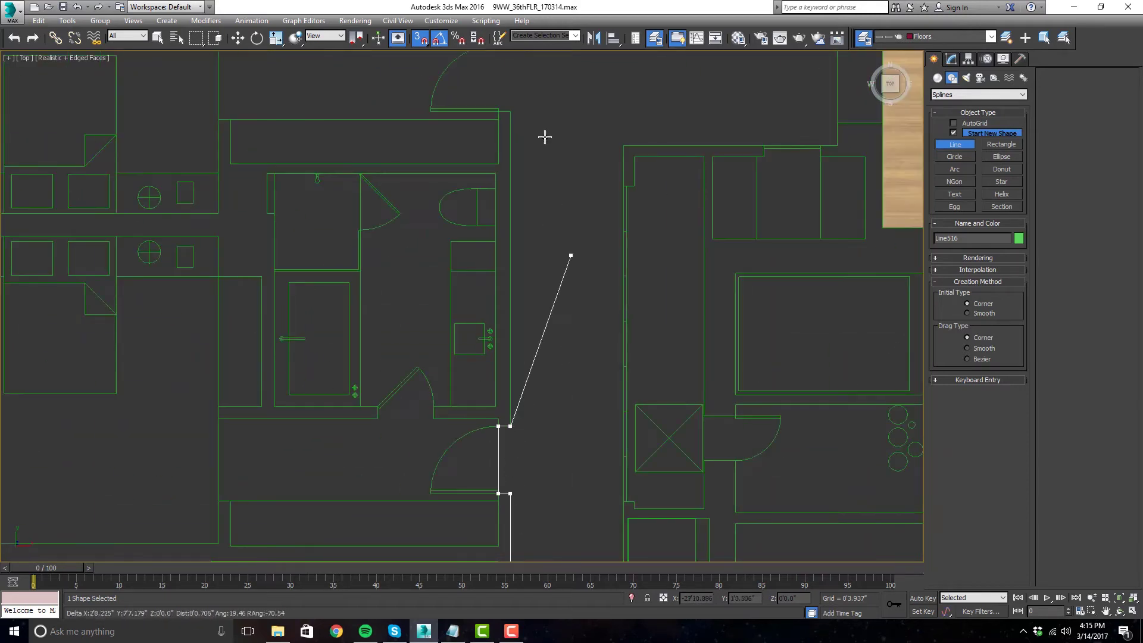
middle_click_drag(544, 138, 574, 403)
scroll(539, 365, "up", 3)
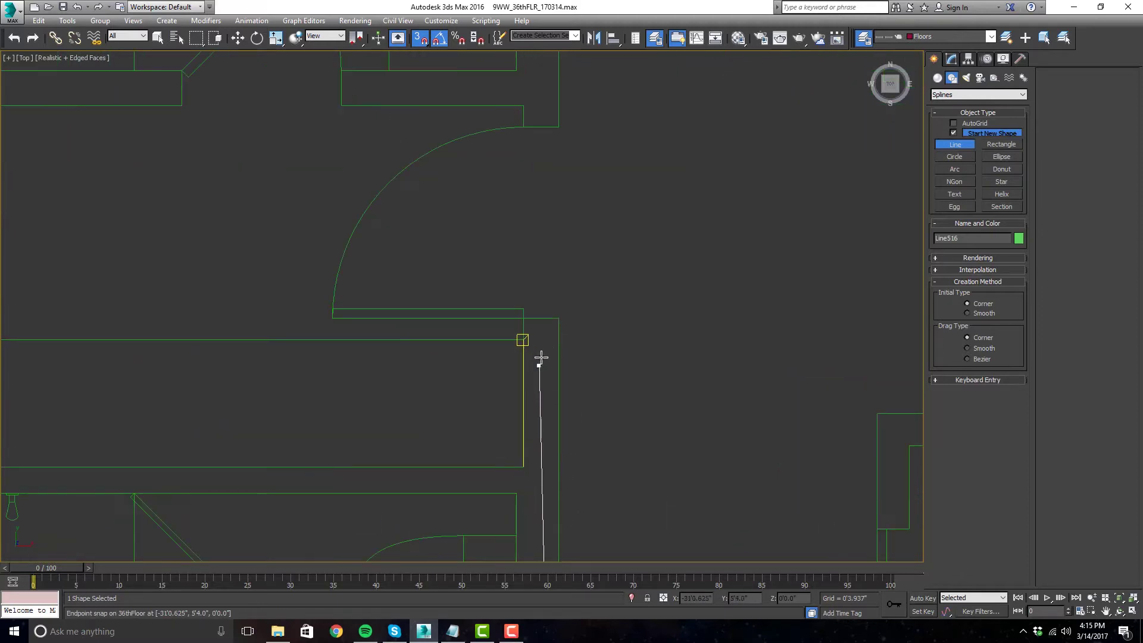
left_click(560, 317)
left_click(523, 317)
middle_click_drag(580, 200, 557, 357)
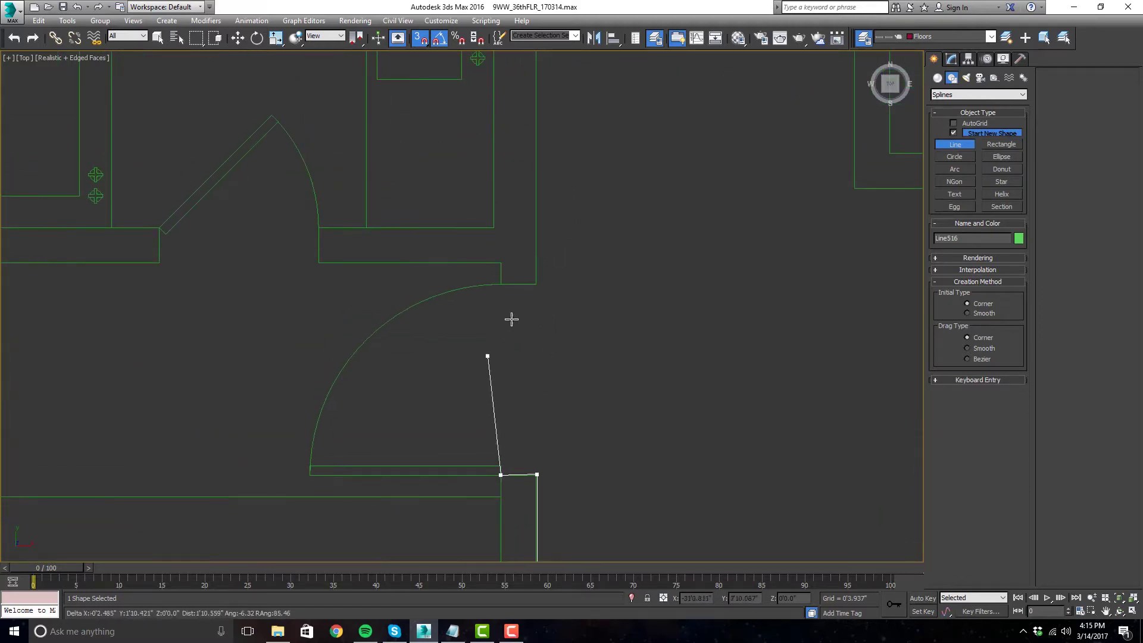
left_click(500, 284)
left_click(537, 285)
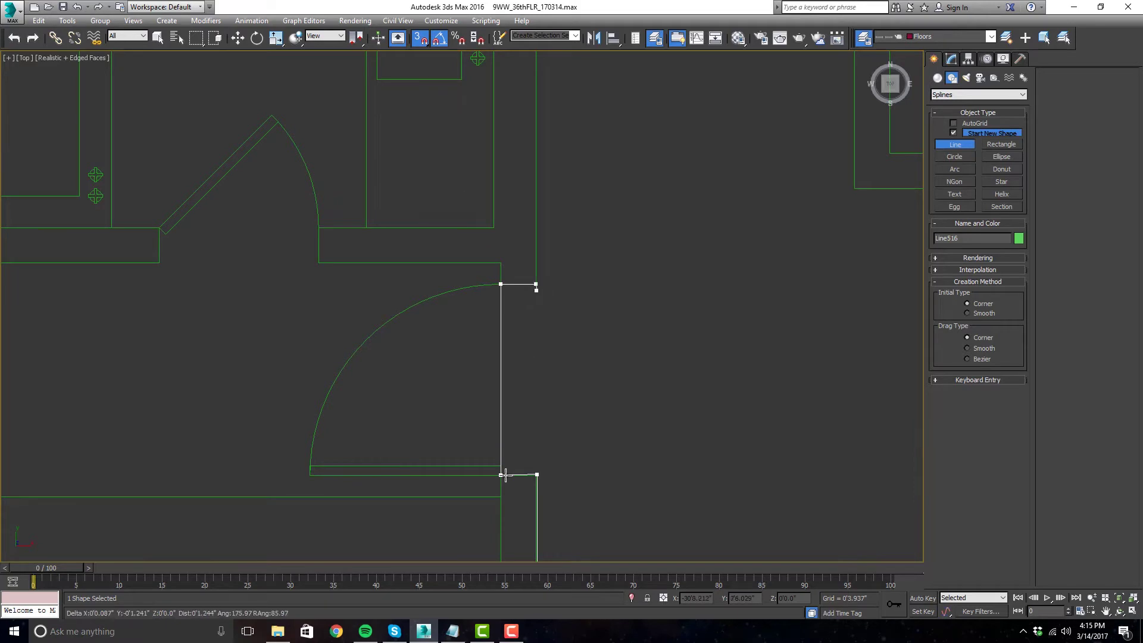
- Trace to the corridor's north end, across its width, and south along the opposite wall to the toilet room's outer corner
scroll(511, 462, "down", 4)
scroll(524, 321, "down", 4)
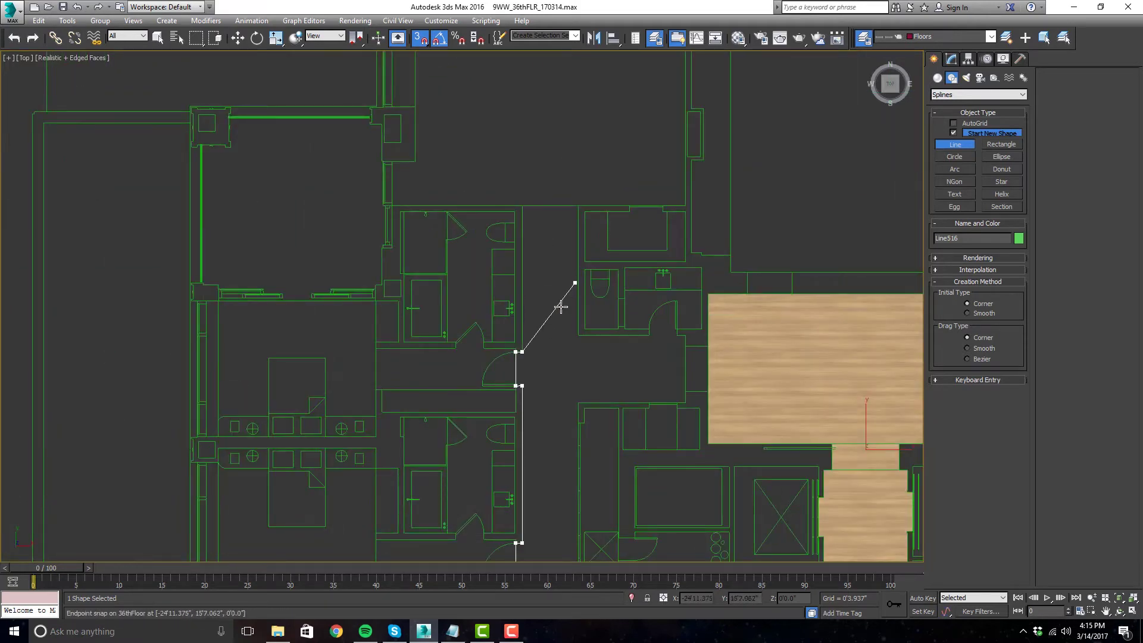
scroll(543, 306, "down", 2)
scroll(563, 263, "up", 2)
scroll(563, 264, "up", 5)
left_click(473, 240)
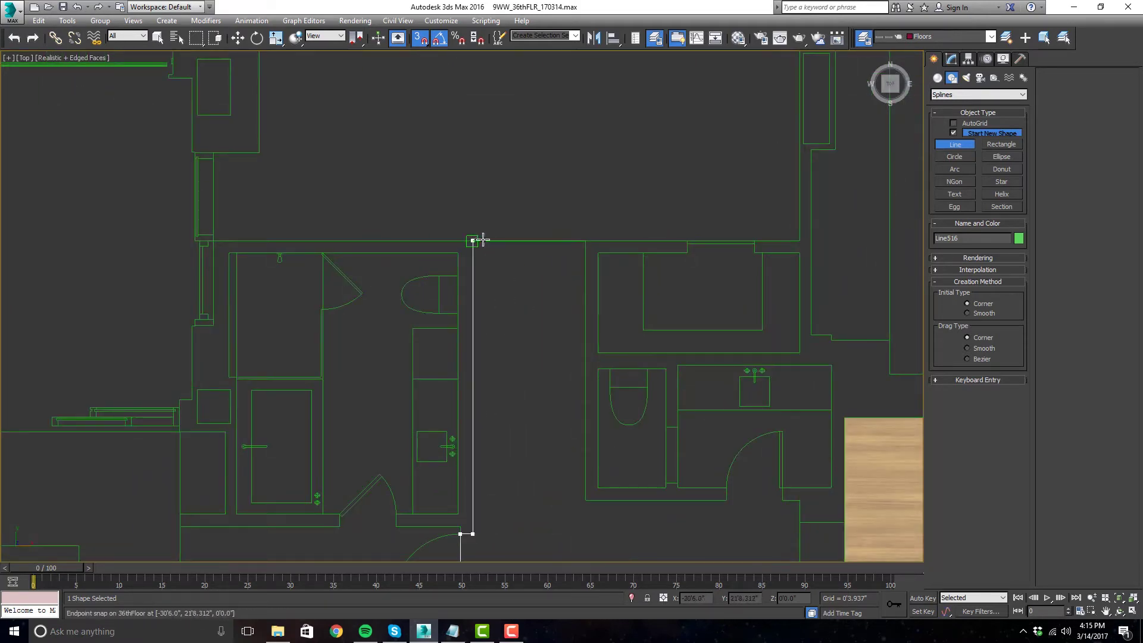
left_click(585, 240)
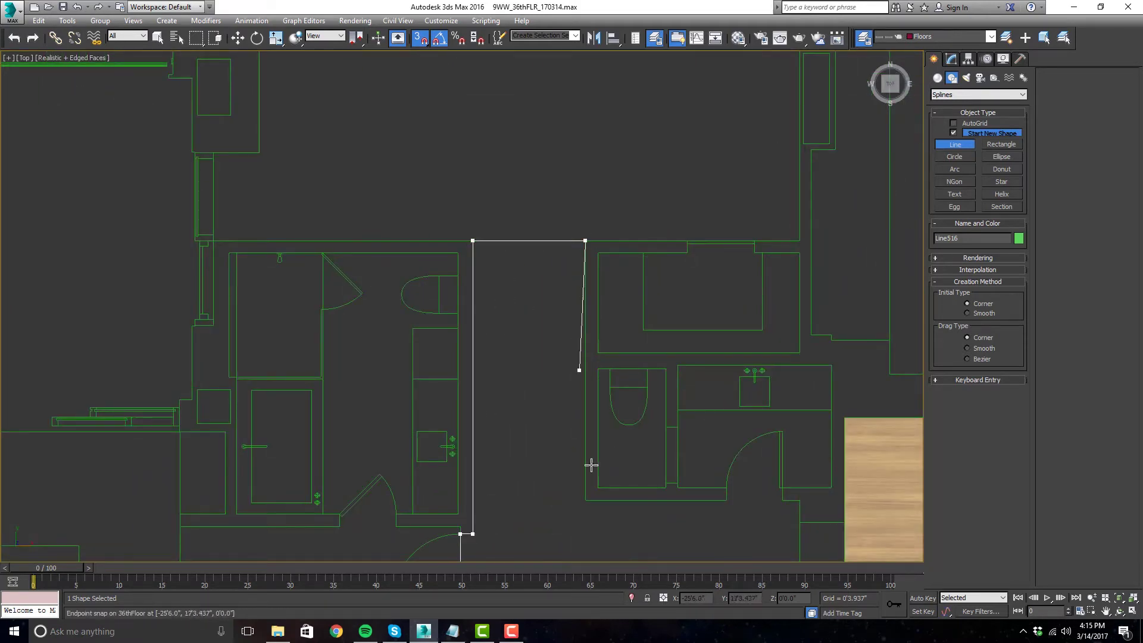
left_click(585, 499)
- Extend the outline east along the toilet room's south wall and around its door threshold to the wall corner
middle_click_drag(672, 511, 620, 452)
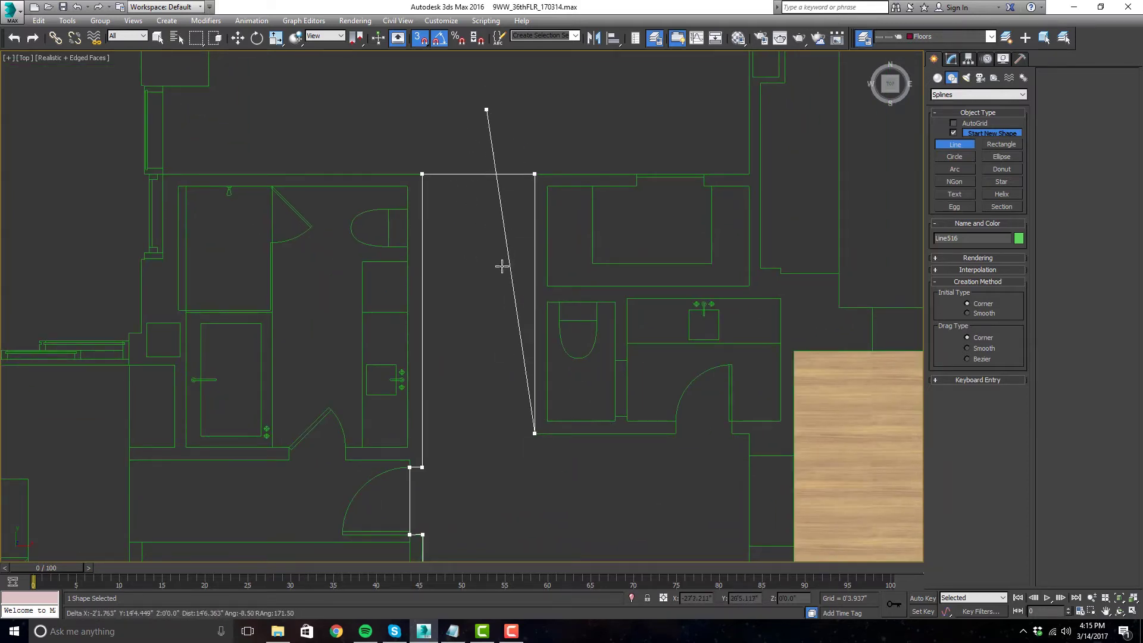
middle_click_drag(631, 490, 526, 382)
scroll(548, 342, "up", 2)
left_click(572, 325)
left_click(656, 302)
left_click(658, 319)
left_click(680, 319)
- Trace around the opening that meets the large wood floor, down to the south wall corner of the side passage
middle_click_drag(673, 398, 623, 273)
left_click(624, 274)
left_click(689, 273)
left_click(688, 400)
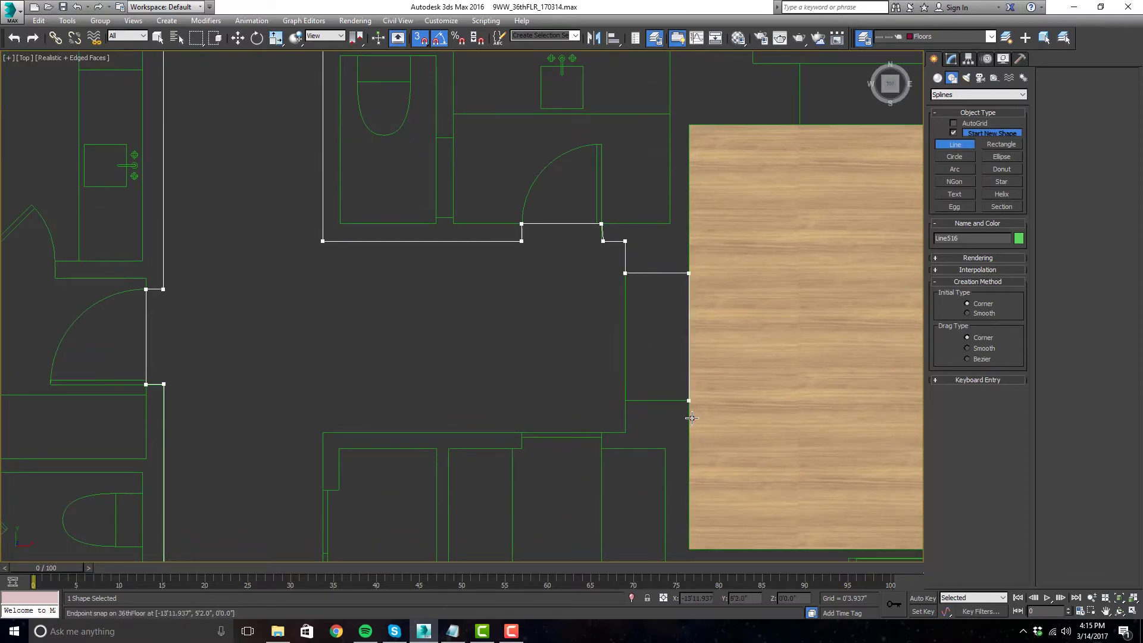
left_click(688, 399)
left_click(666, 399)
left_click(625, 400)
left_click(624, 431)
- Trace west along the side passage's south wall and south down the corridor's east wall to the lower corridor corner
mouse_move(530, 404)
middle_mouse_down()
mouse_move(462, 253)
mouse_move(489, 179)
middle_mouse_up()
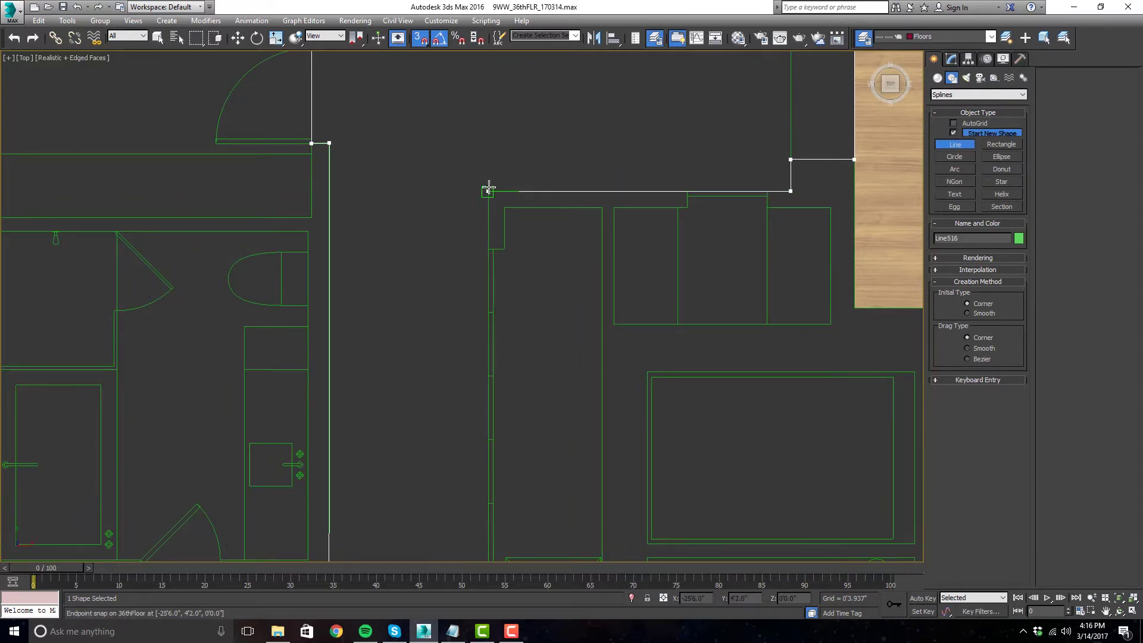
left_click(487, 179)
scroll(477, 409, "down", 5)
scroll(484, 472, "up", 5)
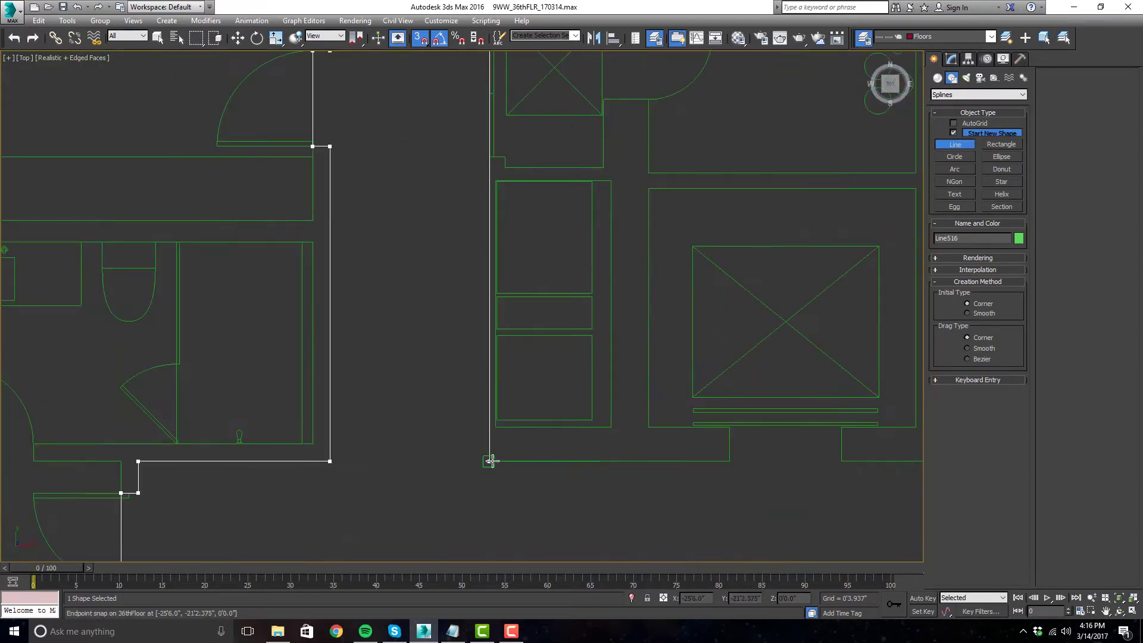
left_click(519, 467)
- Trace around the elevator door recess and east to the starting point, closing the corridor spline
left_click(730, 460)
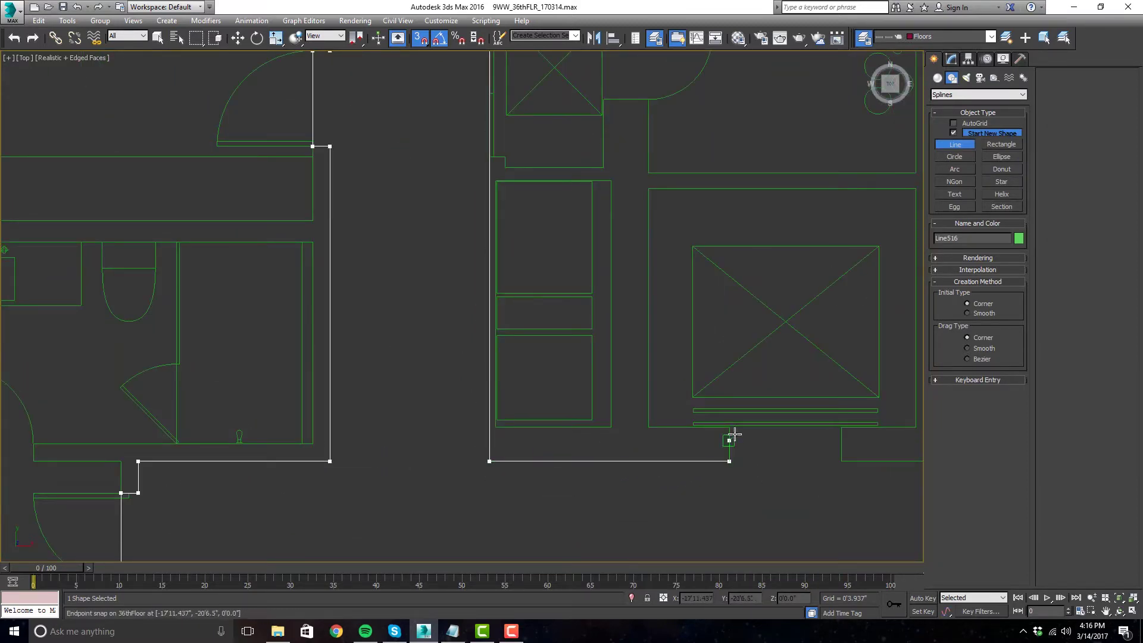
left_click(730, 426)
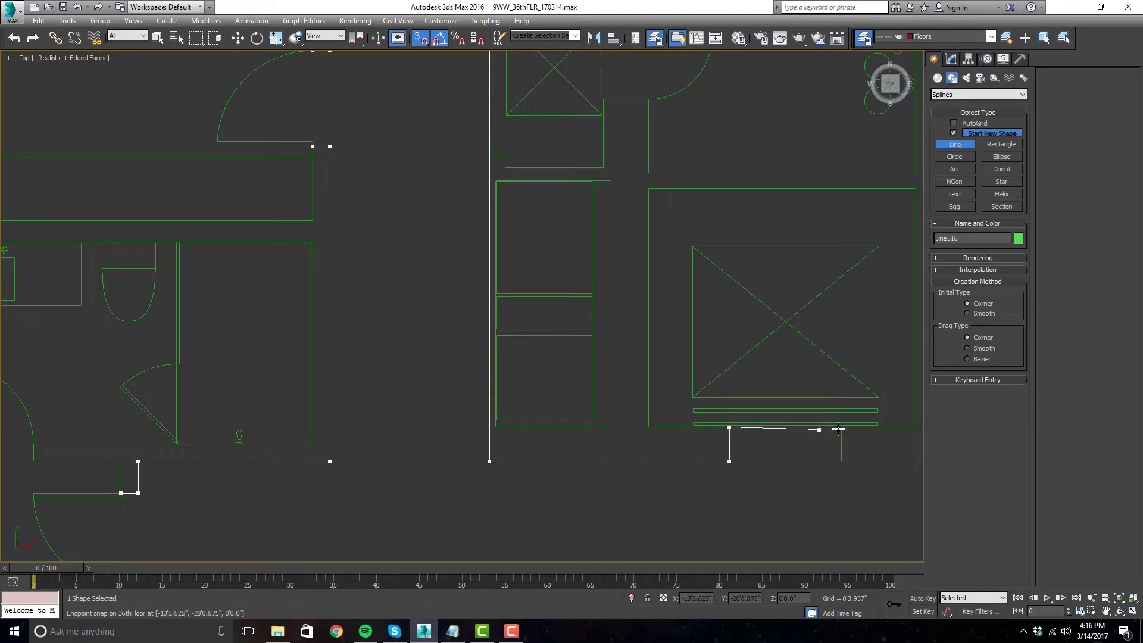
left_click(841, 460)
middle_click_drag(842, 459, 439, 342)
left_click(803, 346)
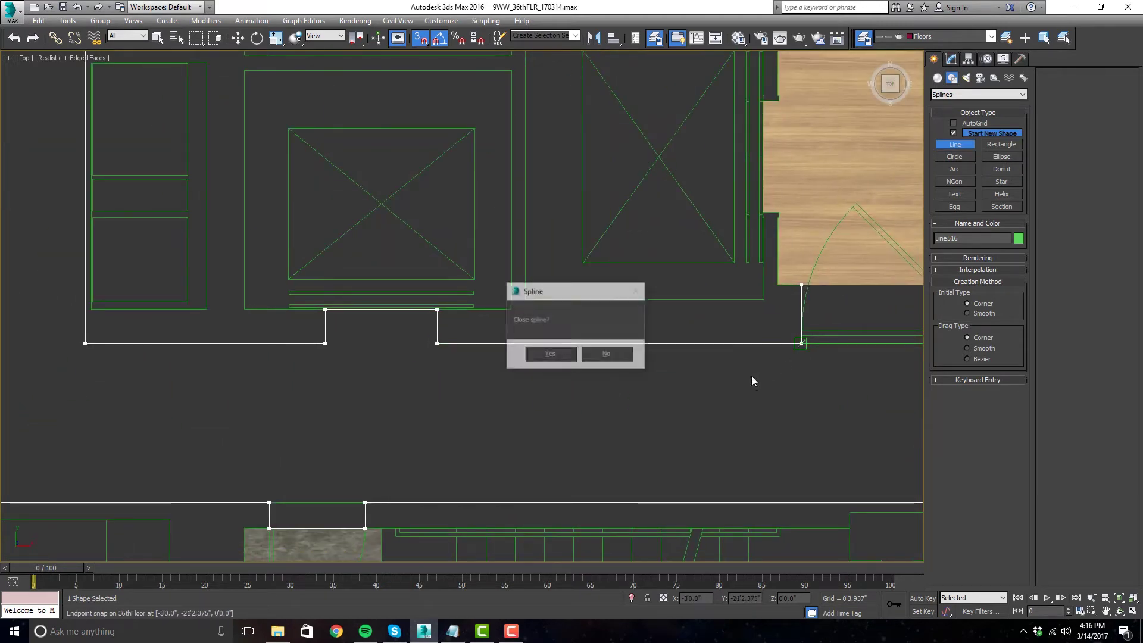
left_click(551, 355)
- Enter vertex editing on the closed spline and check the corner vertices beside the grey floor at the corridor's east end
left_click(951, 60)
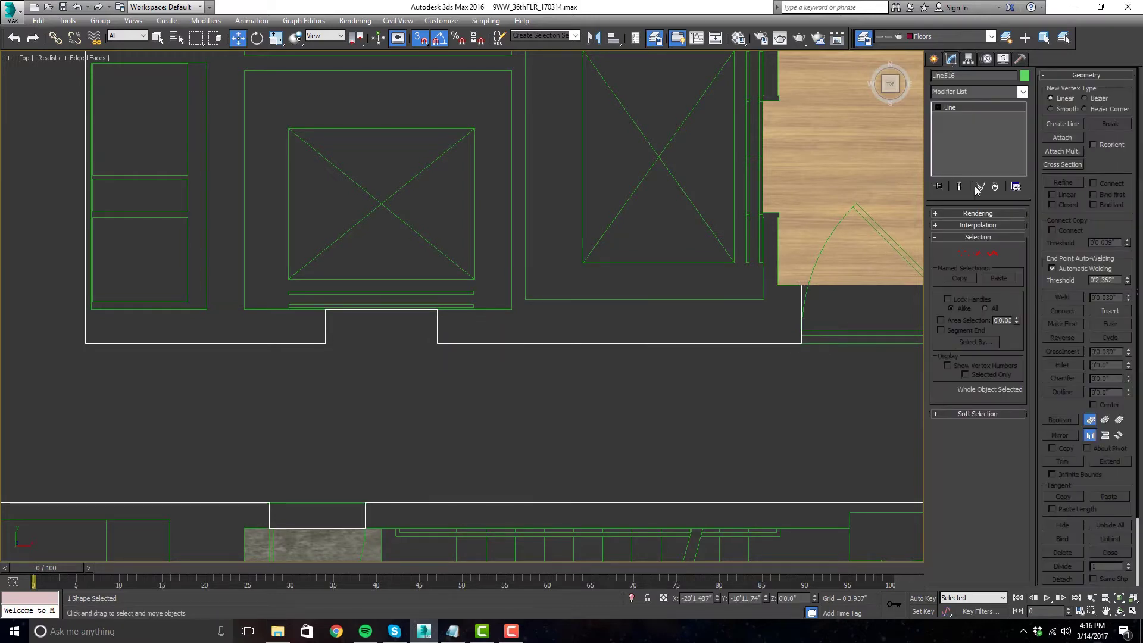
left_click(963, 254)
scroll(777, 399, "up", 8)
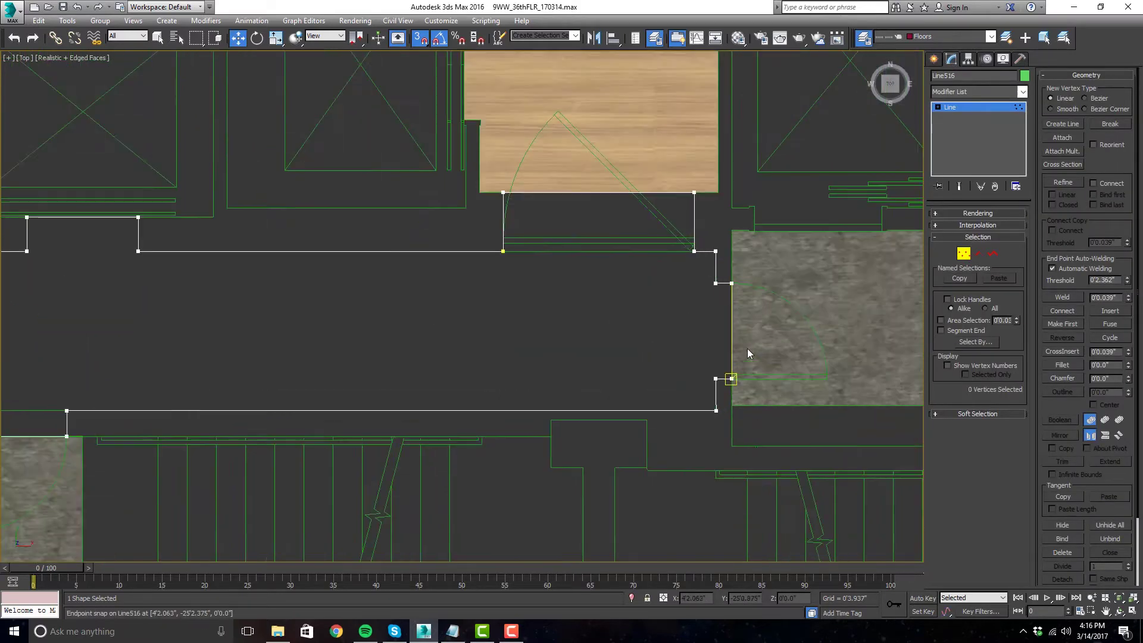
scroll(691, 393, "up", 3)
left_click(695, 456)
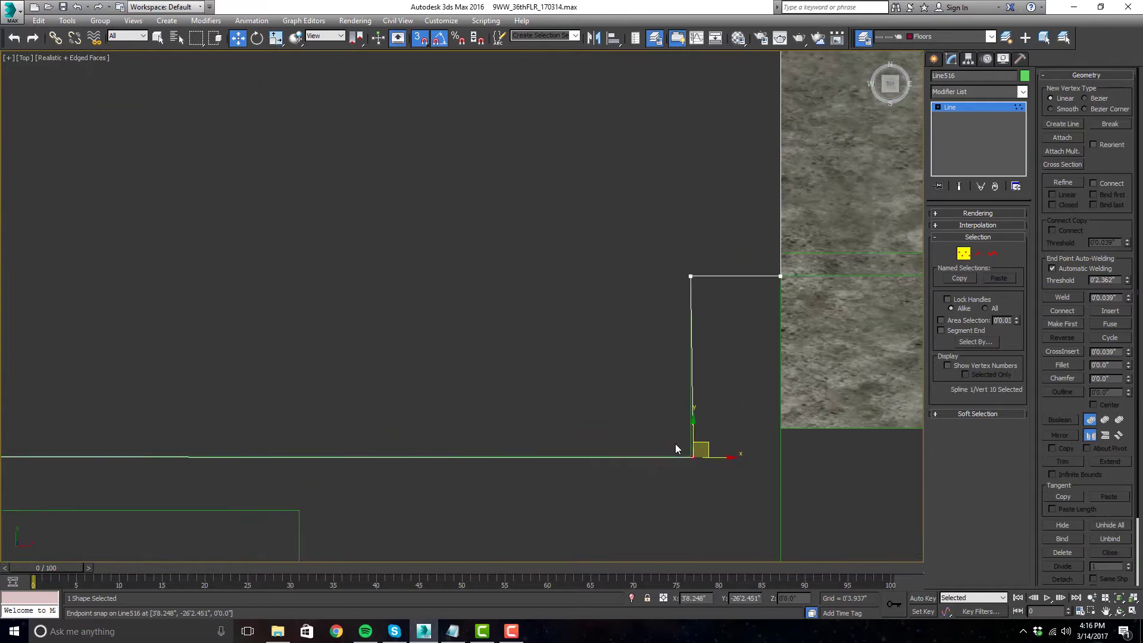
left_click(729, 400)
scroll(737, 395, "down", 5)
- Check the vertices at the corridor's west end and adjust the east jamb vertex of the southwest room's door threshold
middle_click_drag(477, 410, 795, 371)
scroll(447, 347, "up", 5)
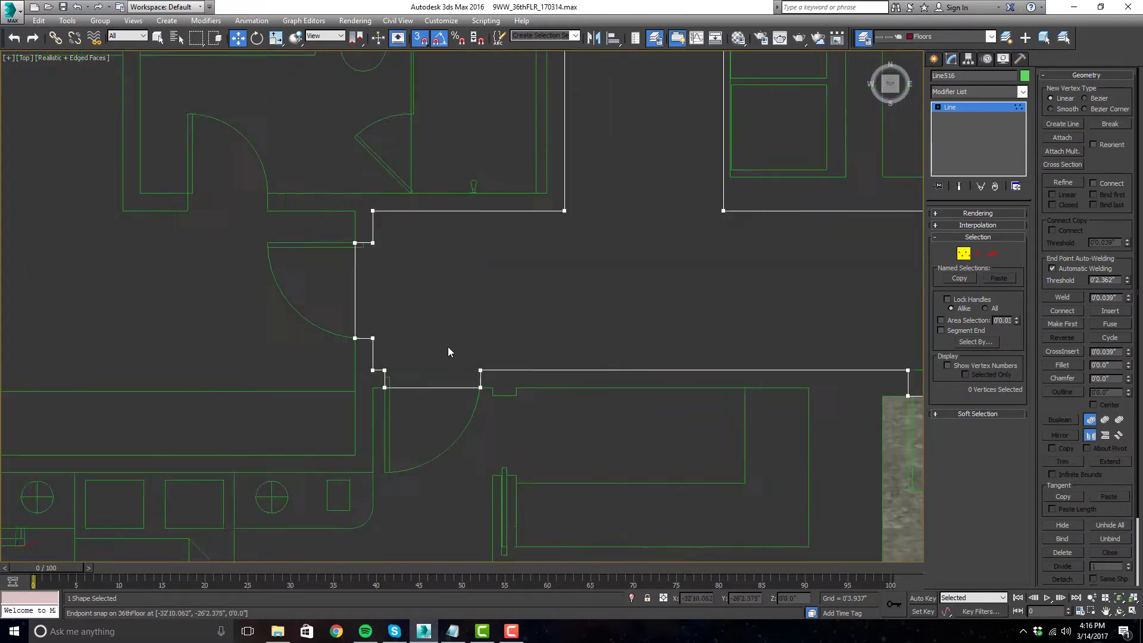
scroll(357, 244, "up", 3)
scroll(214, 327, "down", 3)
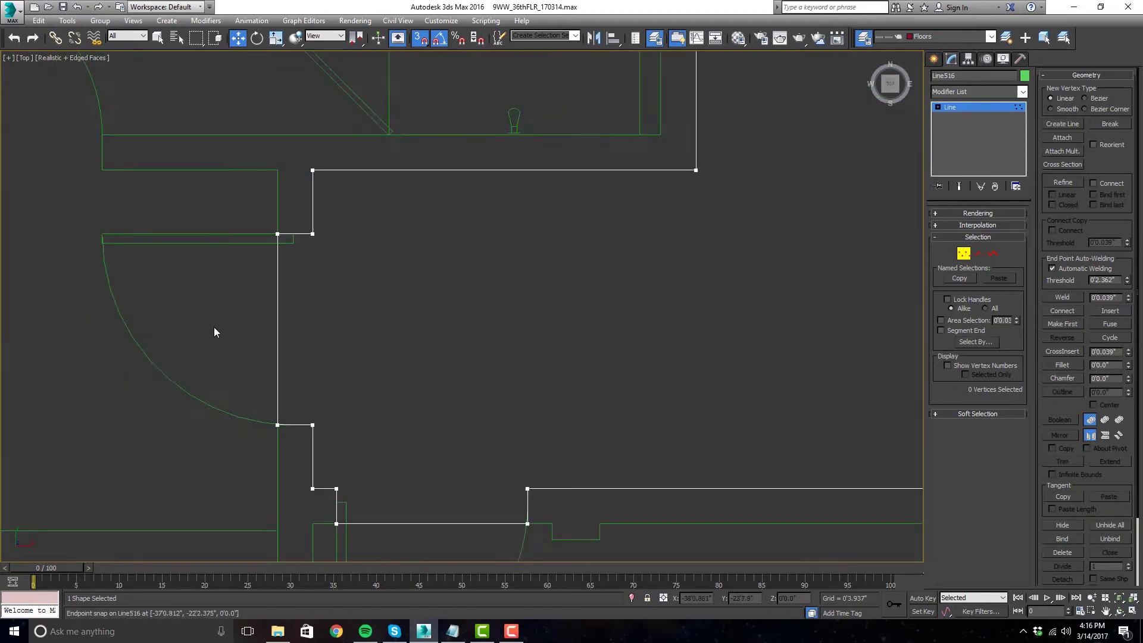
scroll(432, 495, "up", 5)
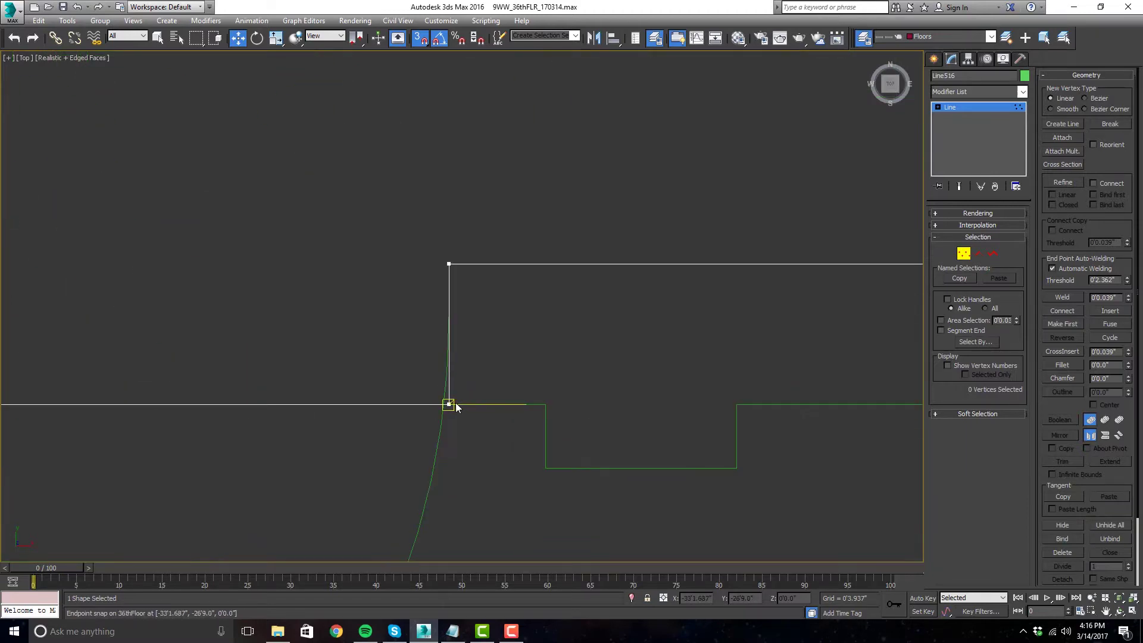
left_click(447, 404)
mouse_move(448, 404)
left_mouse_down()
mouse_move(397, 392)
mouse_move(451, 404)
left_mouse_up()
left_click(509, 369)
- Delete the long spline segment along the corridor's east wall beside the closet
scroll(496, 374, "down", 8)
scroll(470, 465, "down", 6)
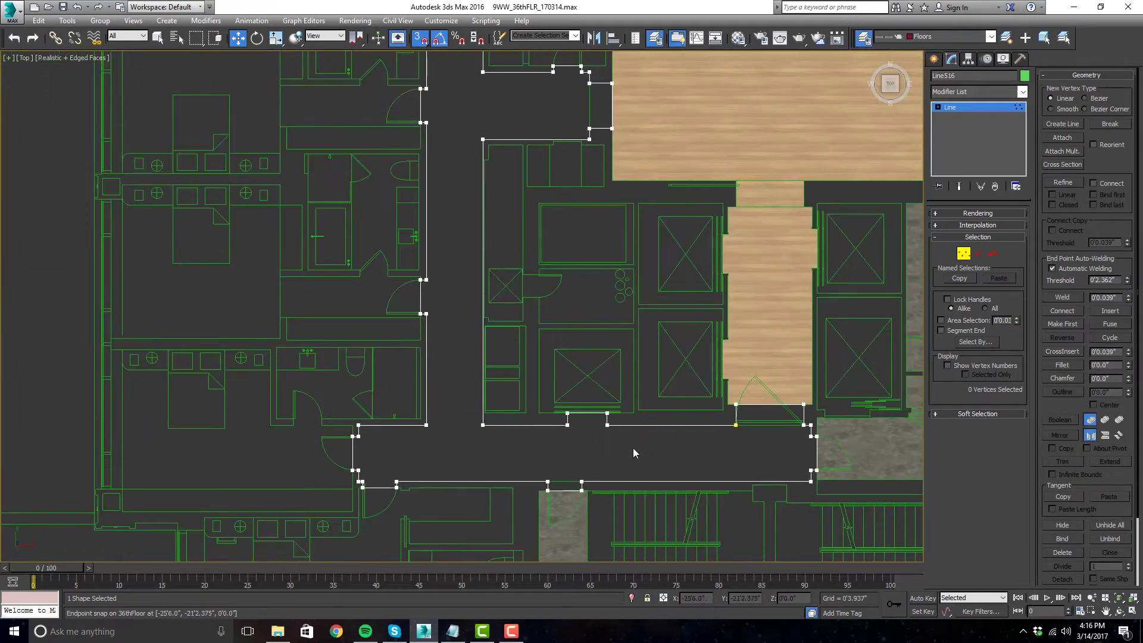
mouse_move(622, 462)
middle_mouse_down()
mouse_move(626, 451)
mouse_move(615, 454)
middle_mouse_up()
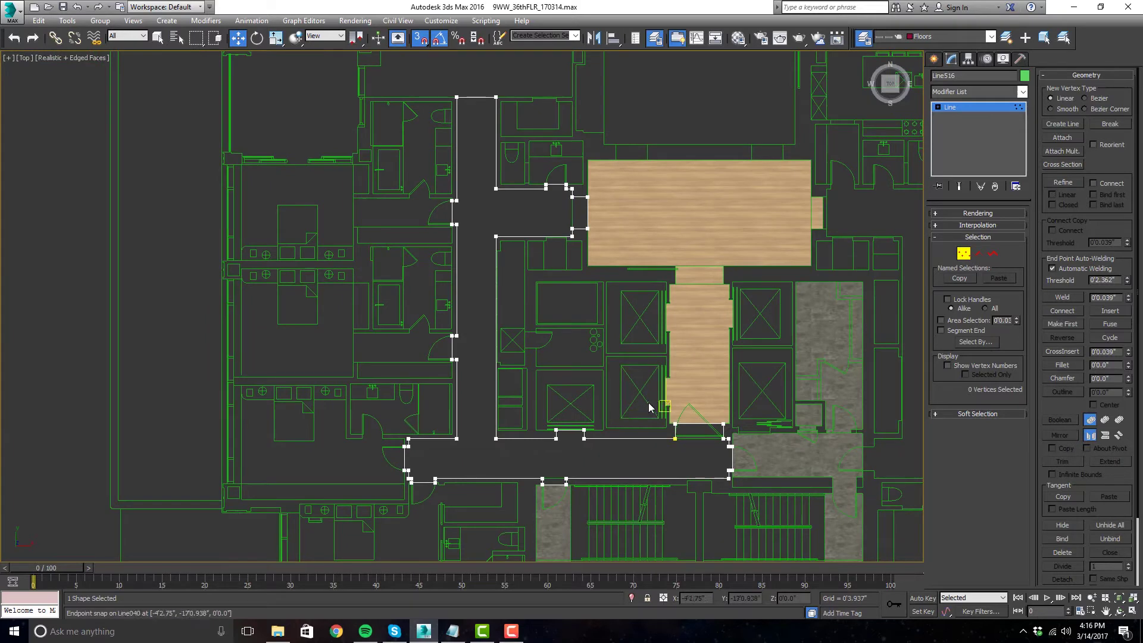
scroll(648, 402, "up", 2)
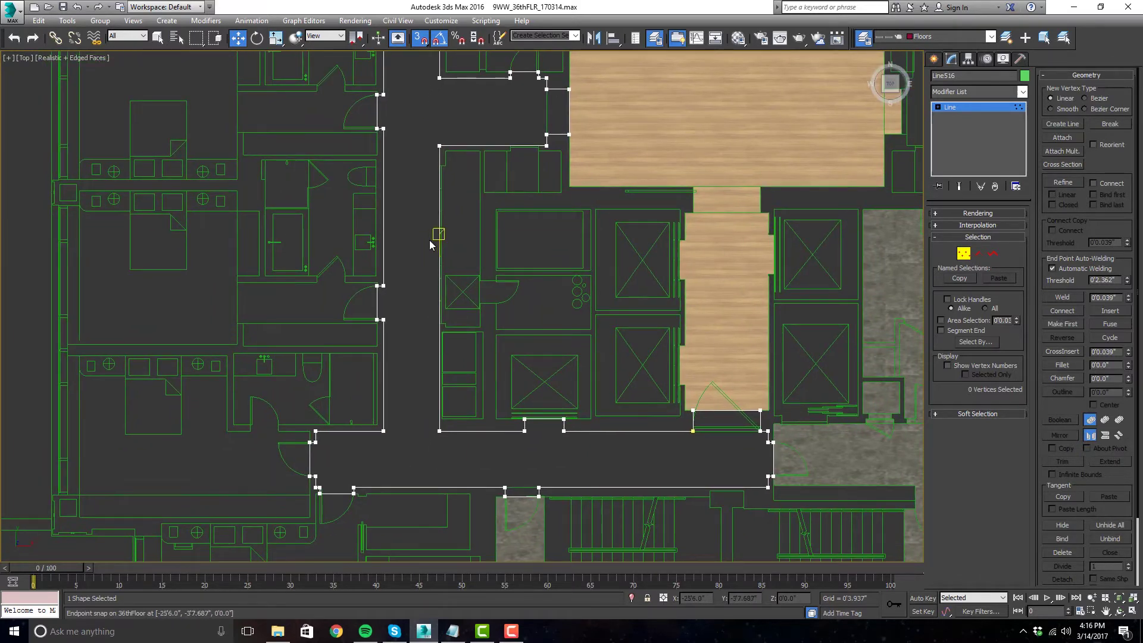
scroll(430, 241, "up", 4)
scroll(523, 247, "down", 2)
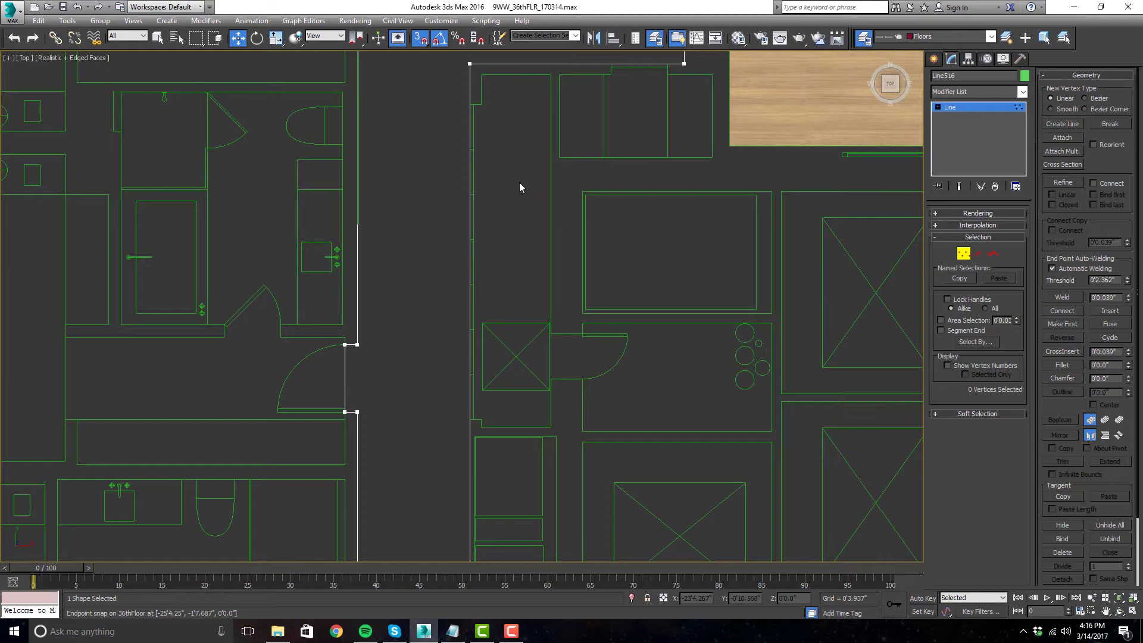
middle_click_drag(519, 182, 518, 231)
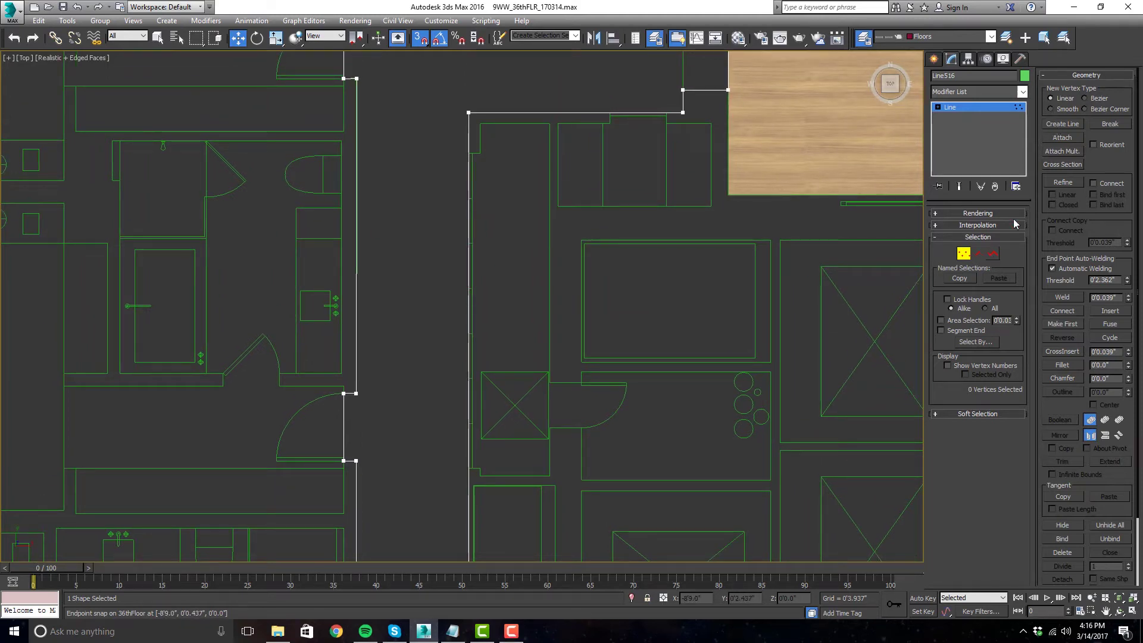
left_click(978, 254)
left_click(469, 266)
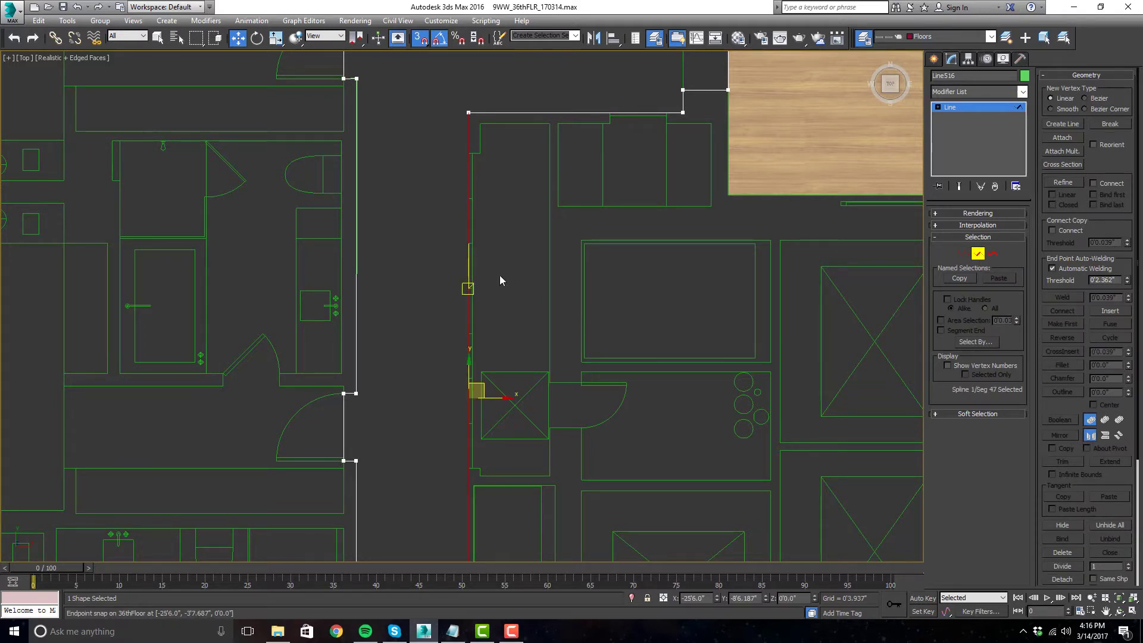
scroll(500, 280, "down", 3)
middle_click_drag(542, 315, 483, 265)
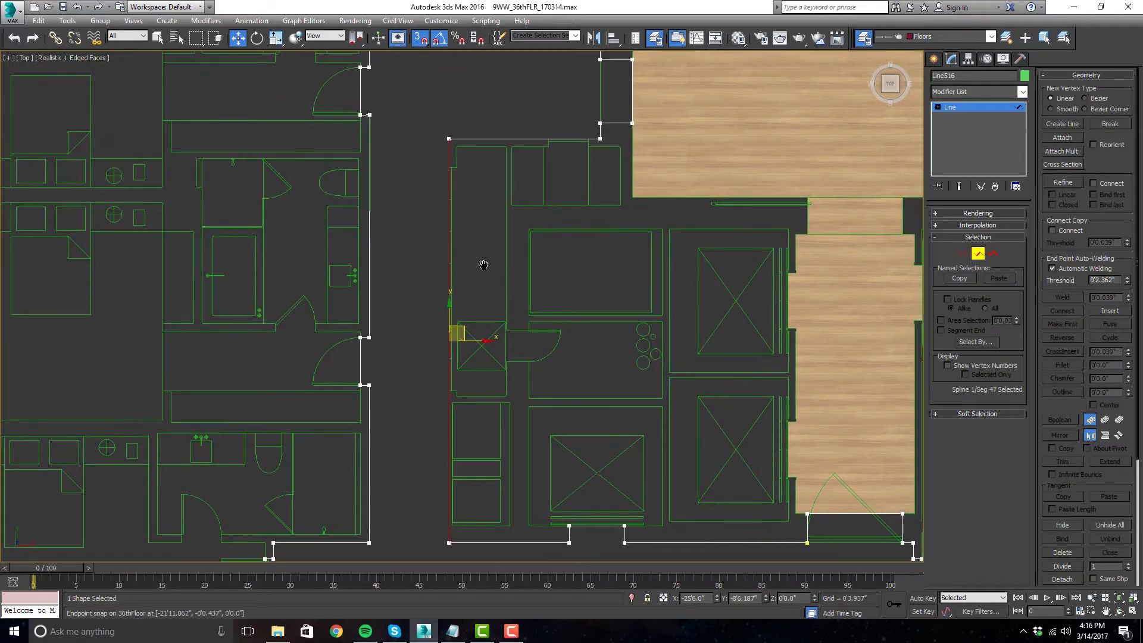
left_click(485, 263)
- Start a new line within the spline from the open north corner and trace around the notch in the closet's northwest corner
scroll(449, 166, "up", 5)
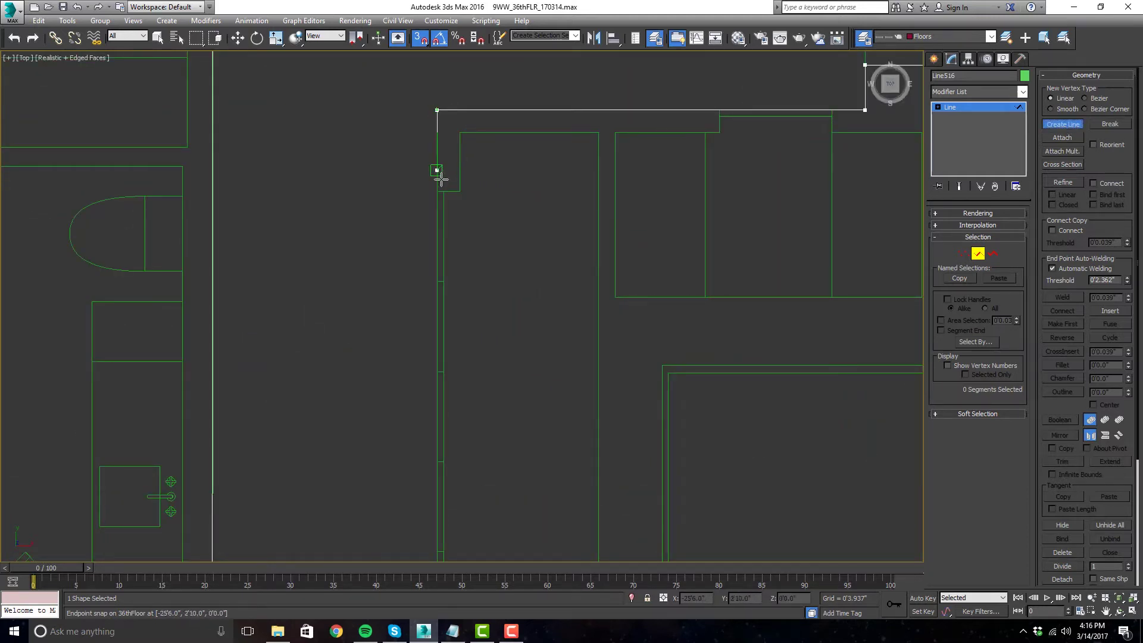
left_click(437, 191)
left_click(463, 191)
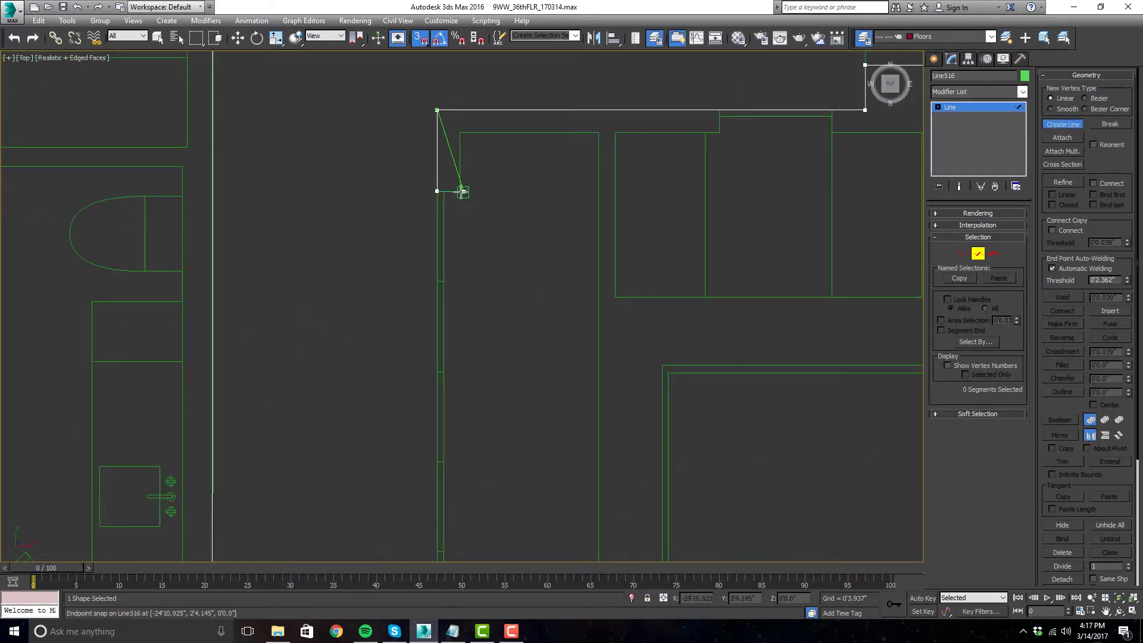
left_click(458, 131)
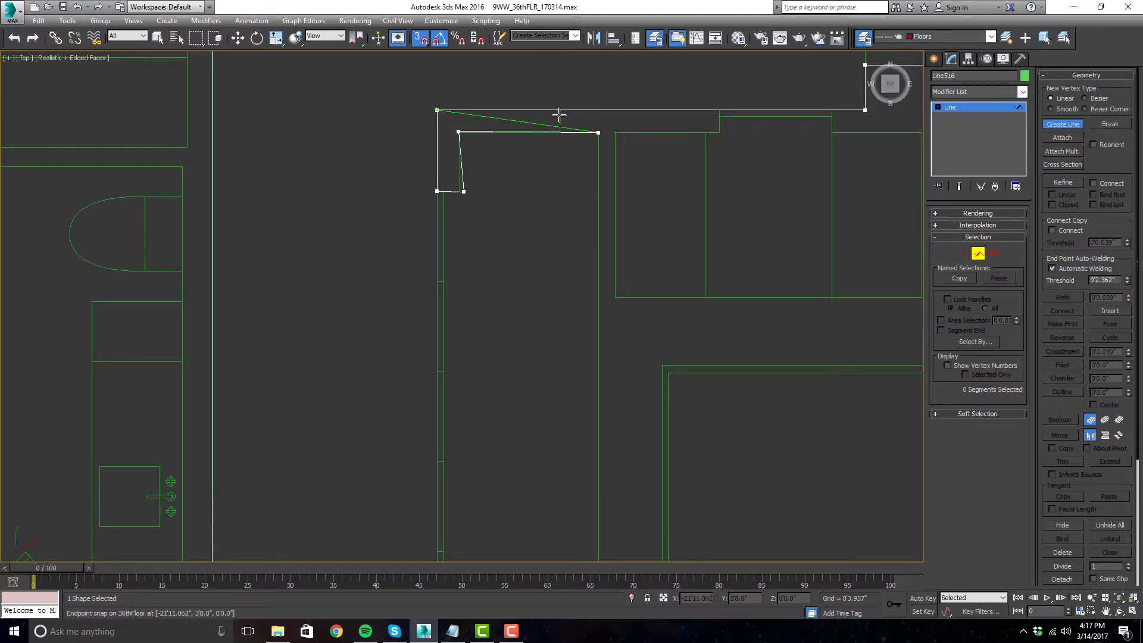
- Extend the line along the closet's north and east walls and through the north side of the small room's doorway
scroll(567, 117, "down", 3)
scroll(574, 474, "up", 5)
scroll(582, 391, "up", 2)
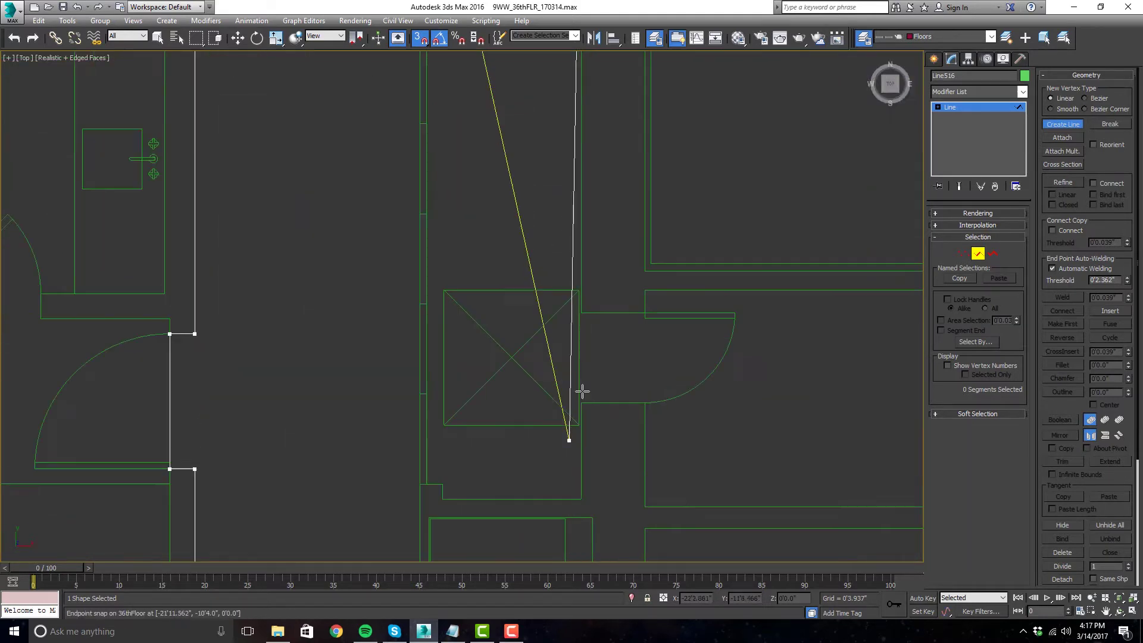
left_click(581, 312)
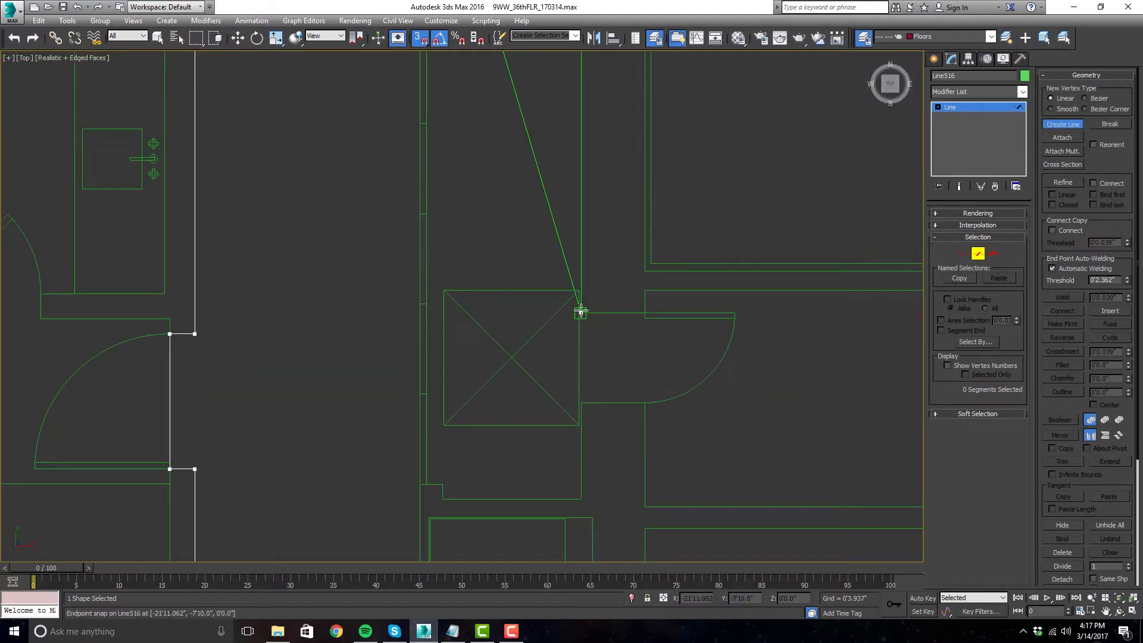
left_click(645, 312)
- Trace the small room's north, east and south walls around to its southwest corner
scroll(596, 286, "down", 4)
scroll(532, 246, "up", 3)
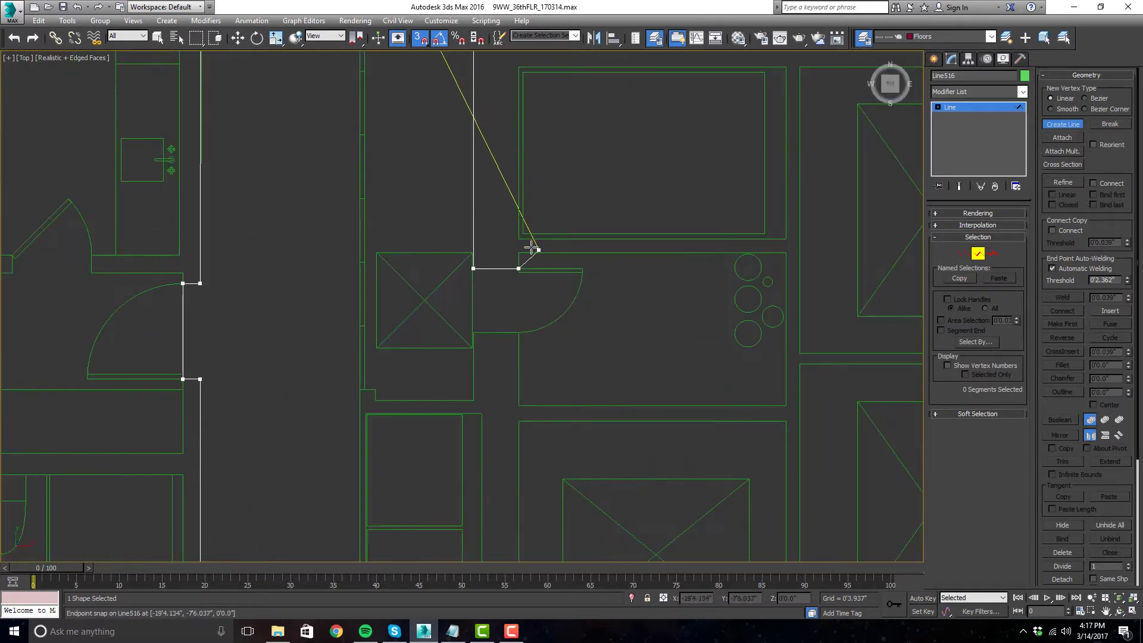
left_click(519, 252)
left_click(786, 252)
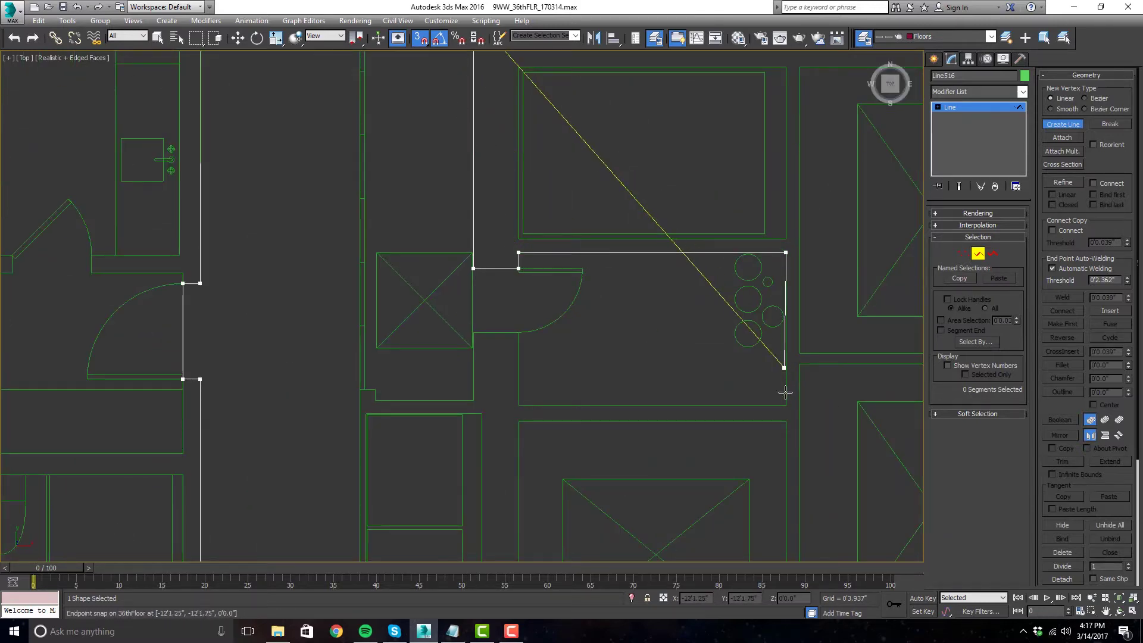
left_click(786, 405)
left_click(521, 398)
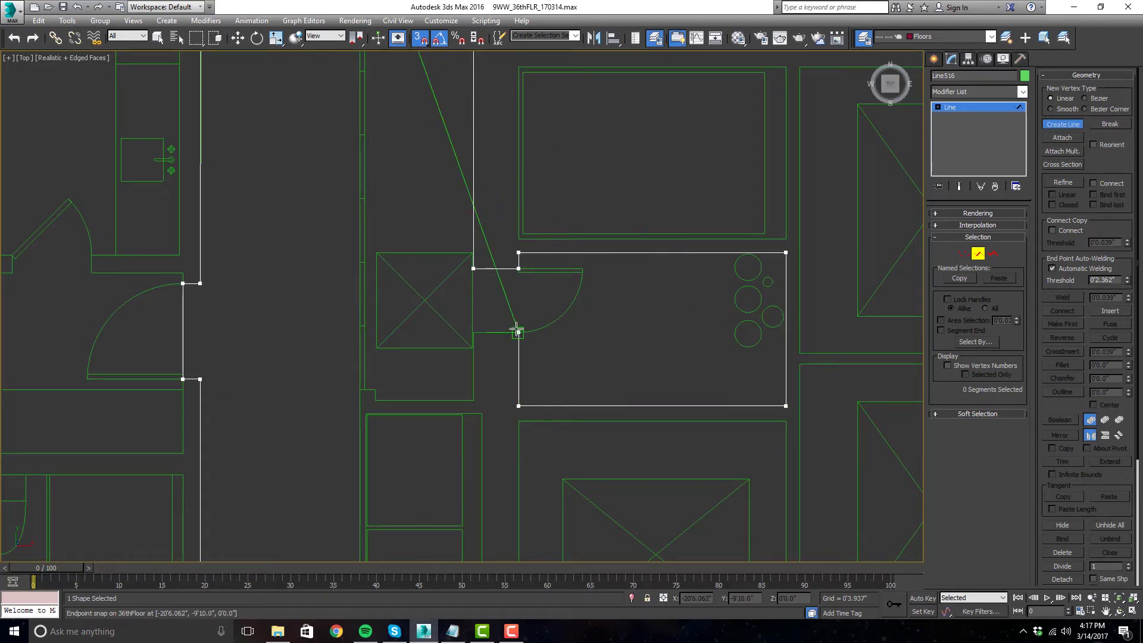
- Continue the line along the small room doorway's south side, the closet's east and south walls, and the notch at its southwest corner
left_click(473, 332)
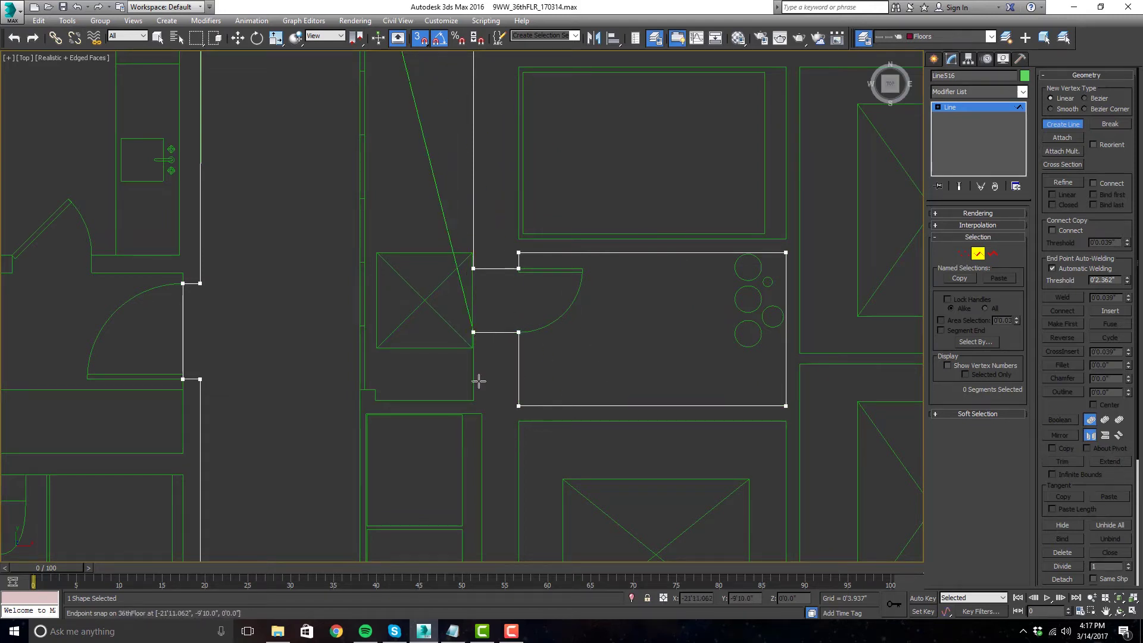
left_click(473, 400)
left_click(374, 400)
left_click(375, 389)
left_click(360, 390)
- Run the line down the corridor's east wall and join it to the open south corner, closing the corridor floor spline
scroll(469, 296, "down", 3)
scroll(426, 500, "up", 4)
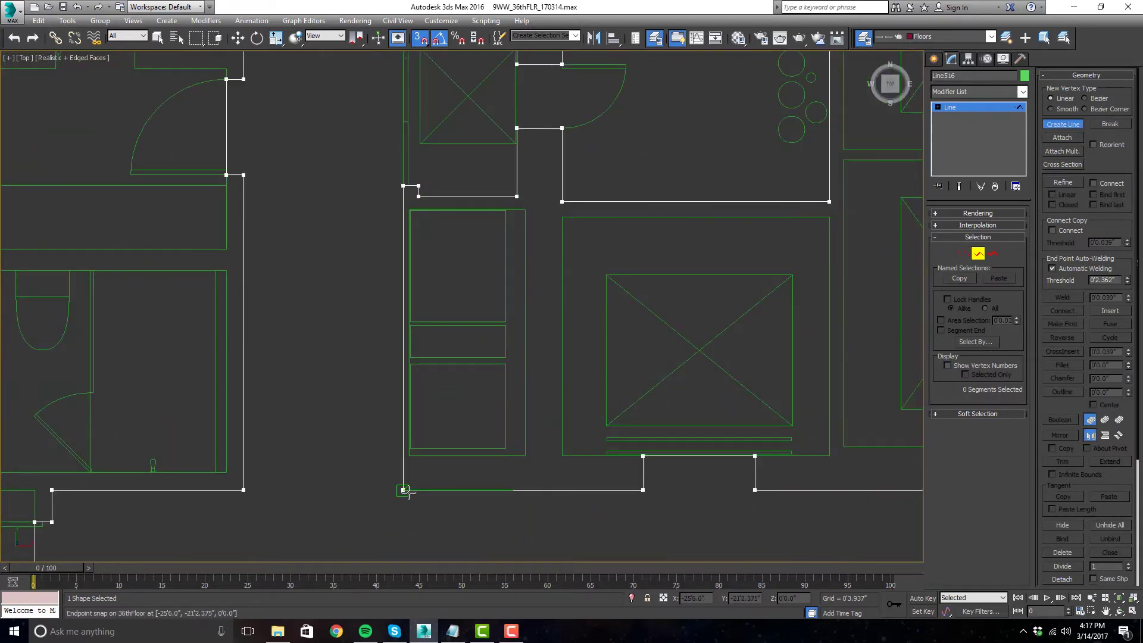
left_click(403, 490)
left_click(549, 356)
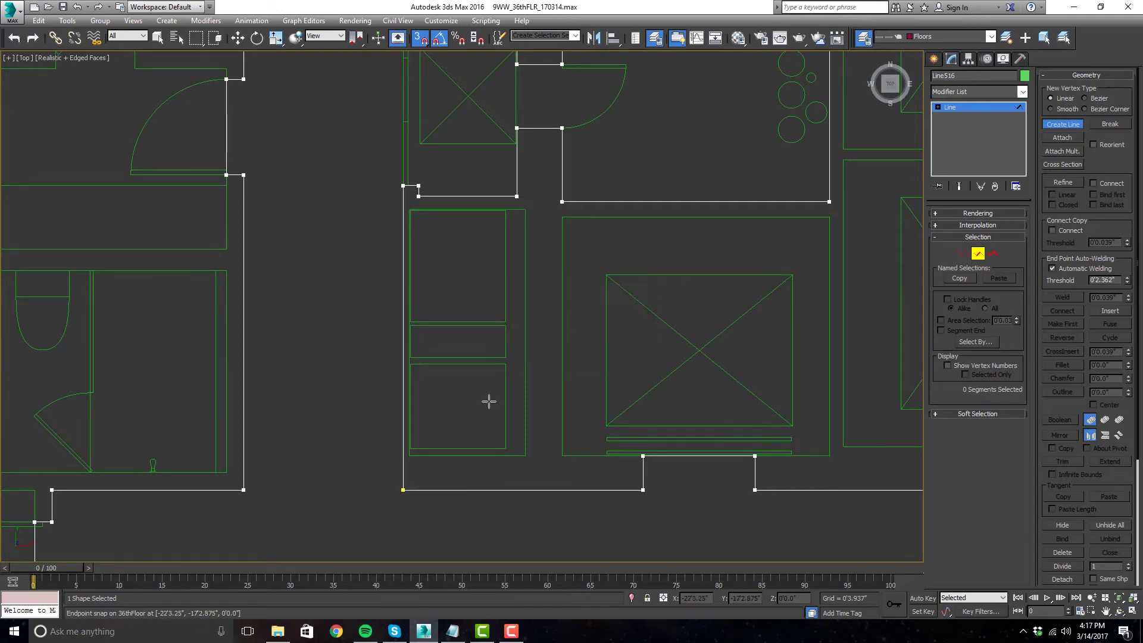
scroll(488, 396, "down", 3)
scroll(564, 313, "up", 2)
key("w")
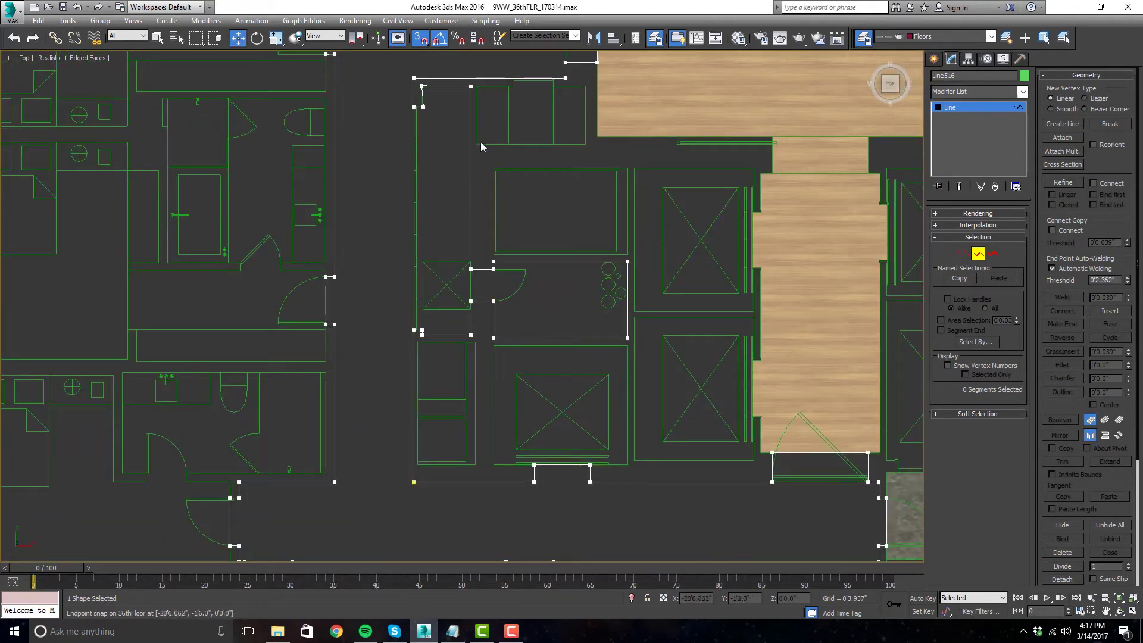
- Snap the two misplaced vertices at the notch in the closet's northwest corner onto the plan's wall corners
left_click(964, 253)
scroll(434, 267, "up", 5)
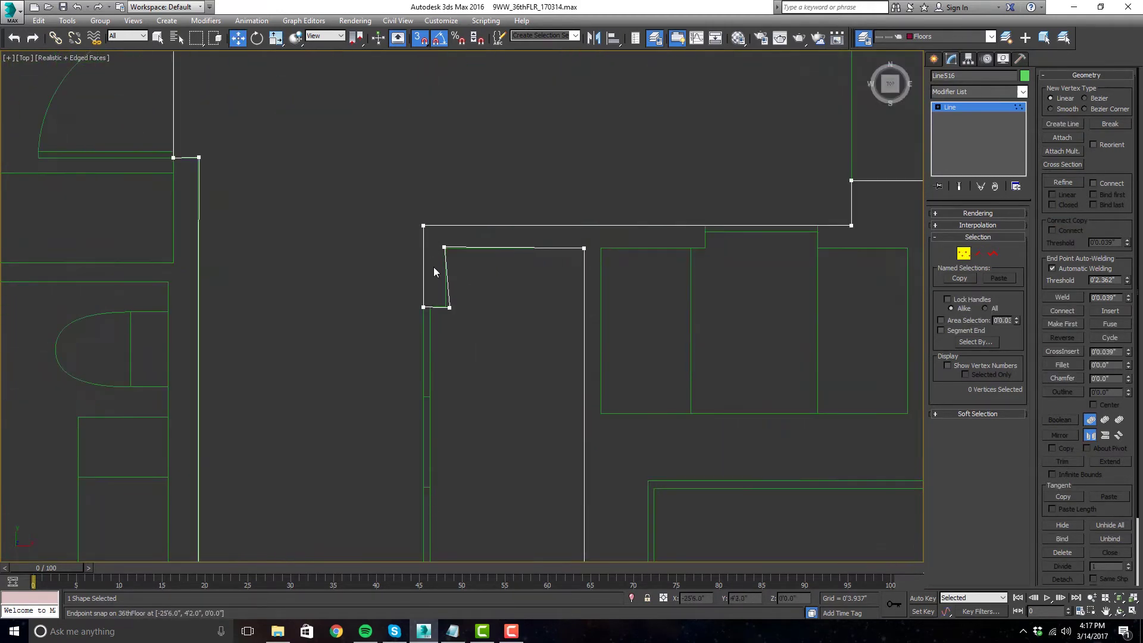
left_click_drag(443, 270, 434, 270)
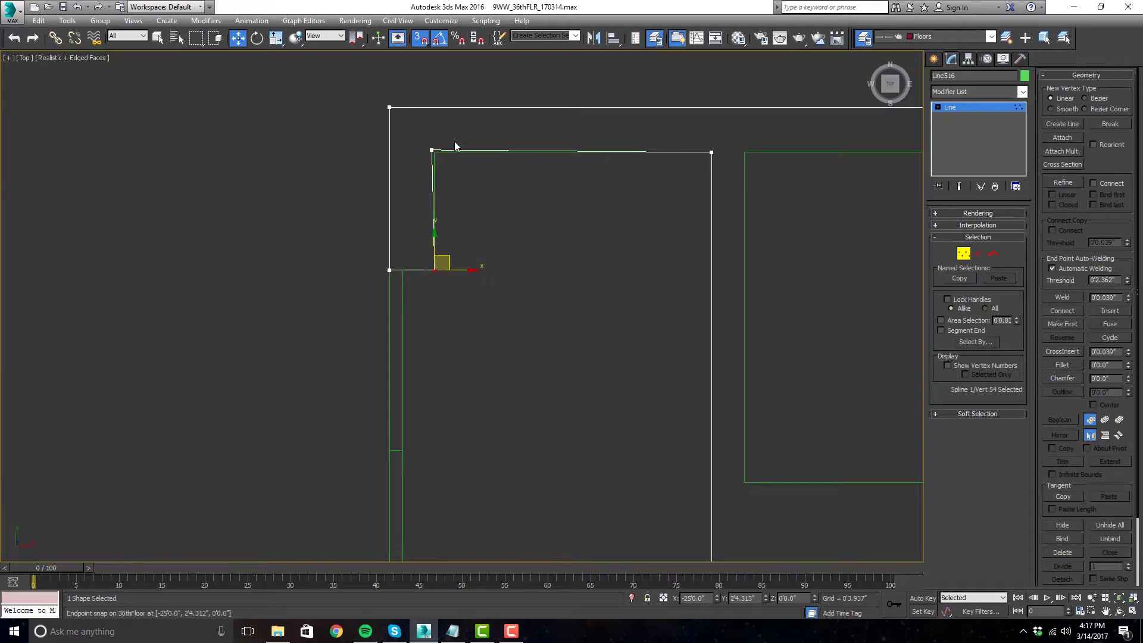
left_click(431, 149)
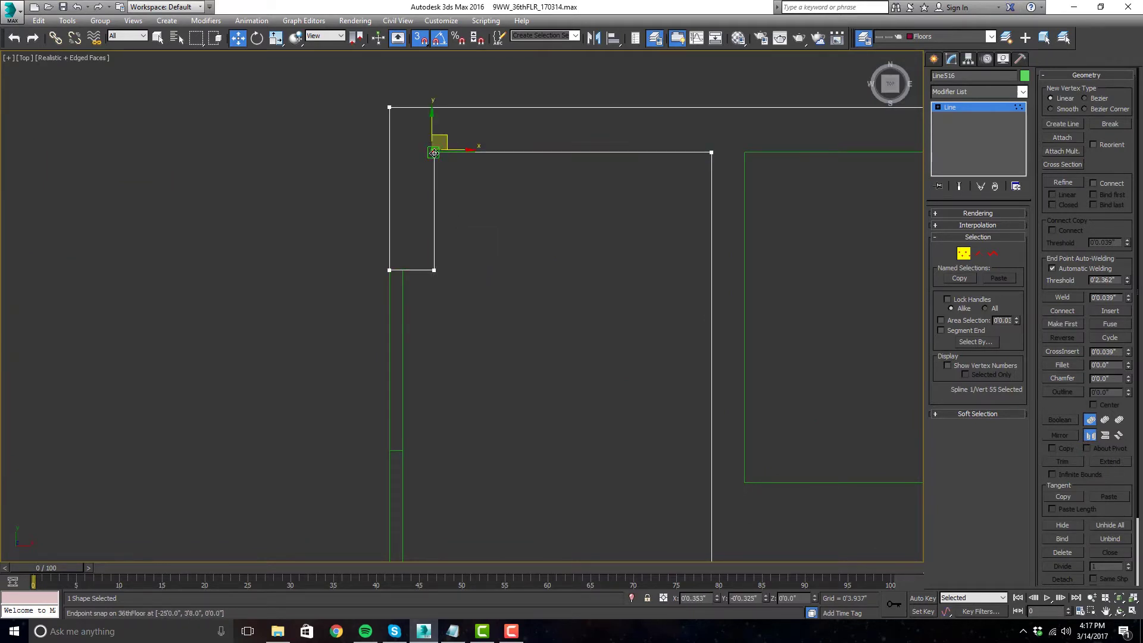
left_click(477, 186)
scroll(505, 208, "down", 5)
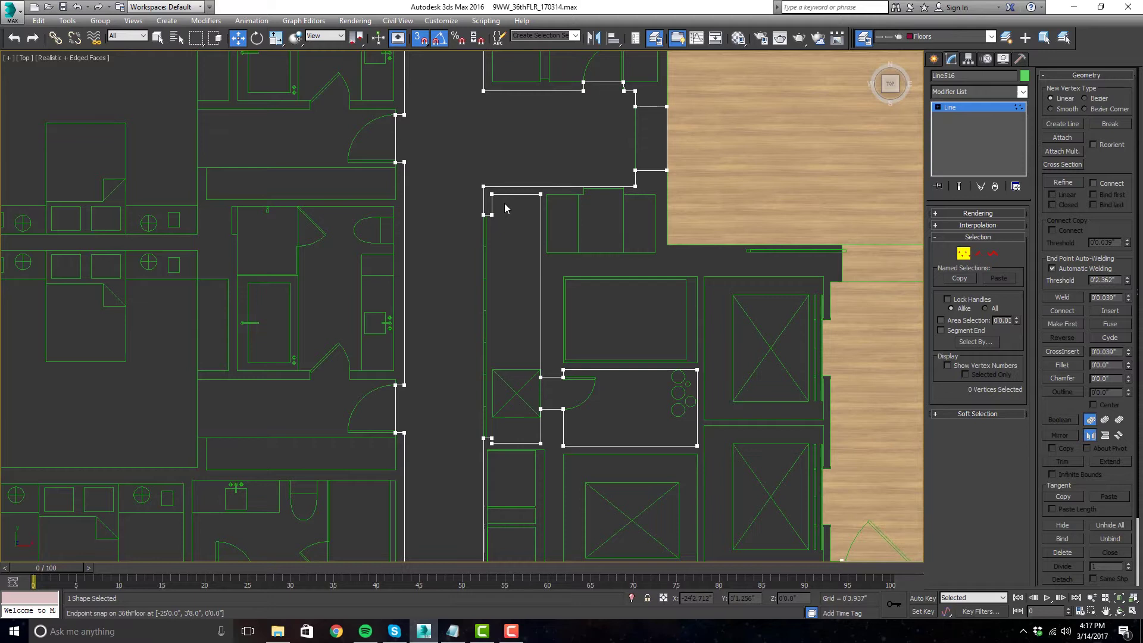
scroll(505, 208, "down", 5)
scroll(551, 311, "up", 5)
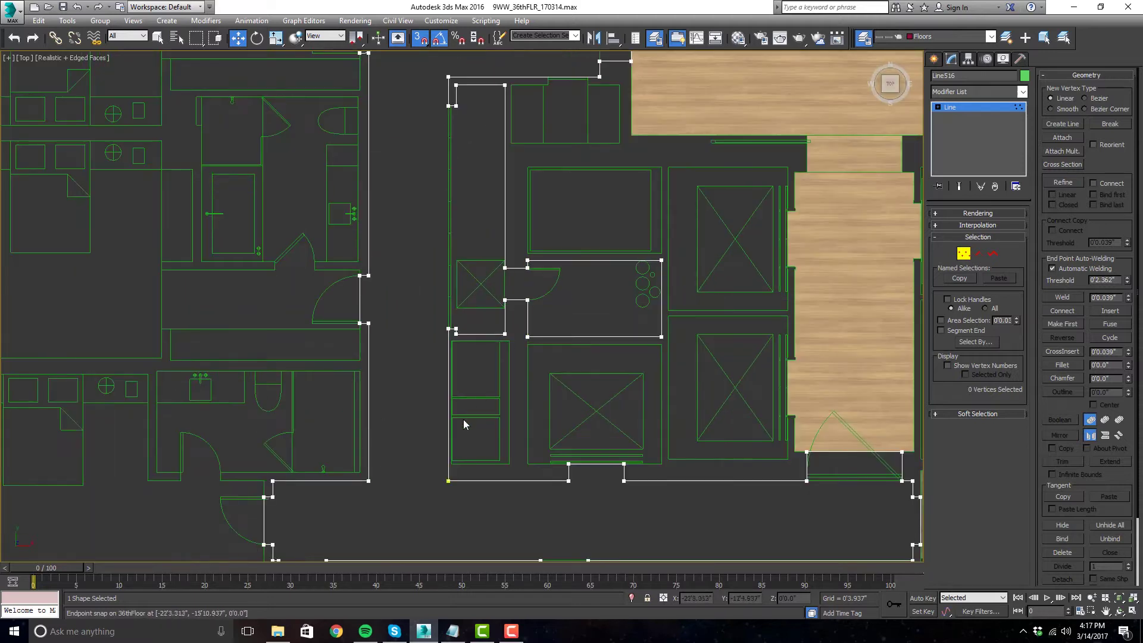
- Trace a closed rectangle within the same spline around the narrow room directly south of the closet
scroll(463, 419, "up", 3)
left_click(1062, 124)
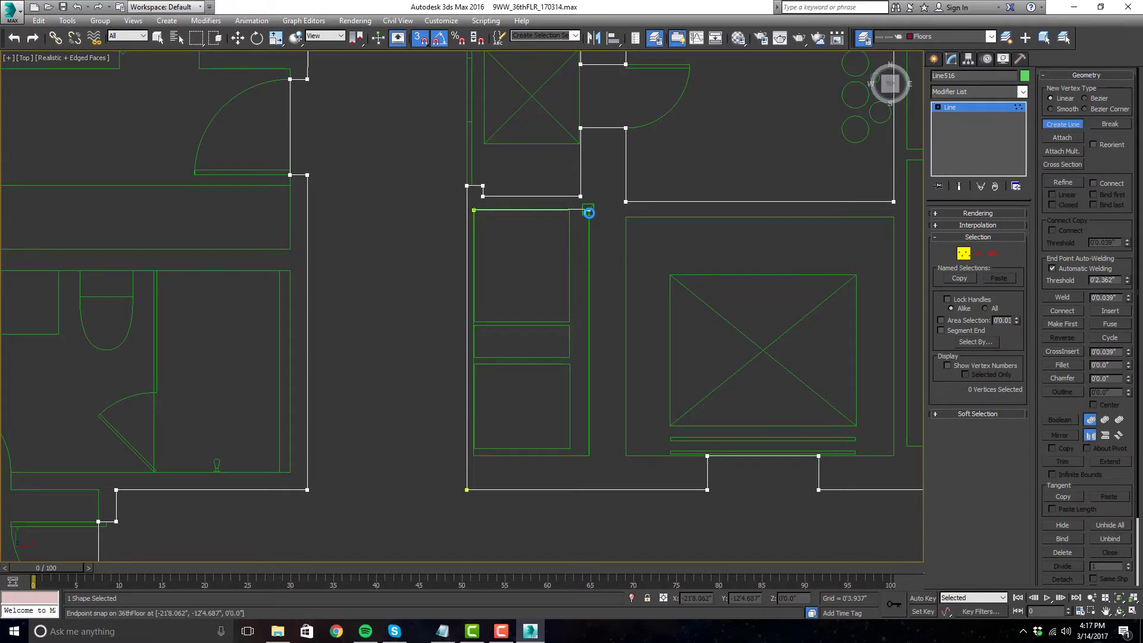
left_click(588, 210)
left_click(588, 455)
left_click(473, 456)
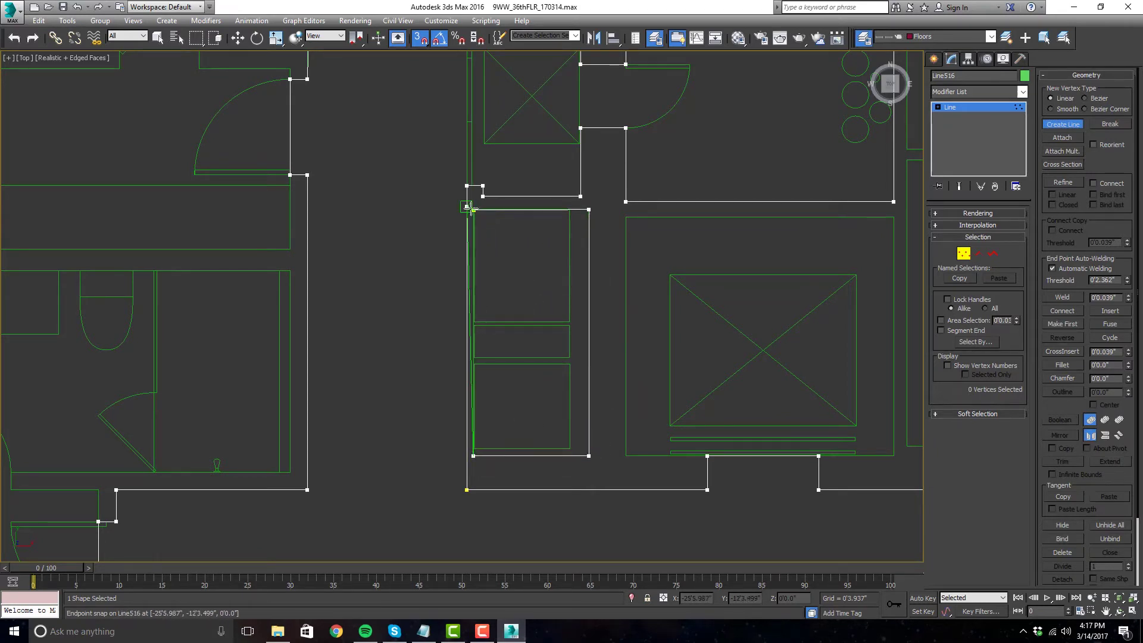
left_click(473, 210)
left_click(550, 354)
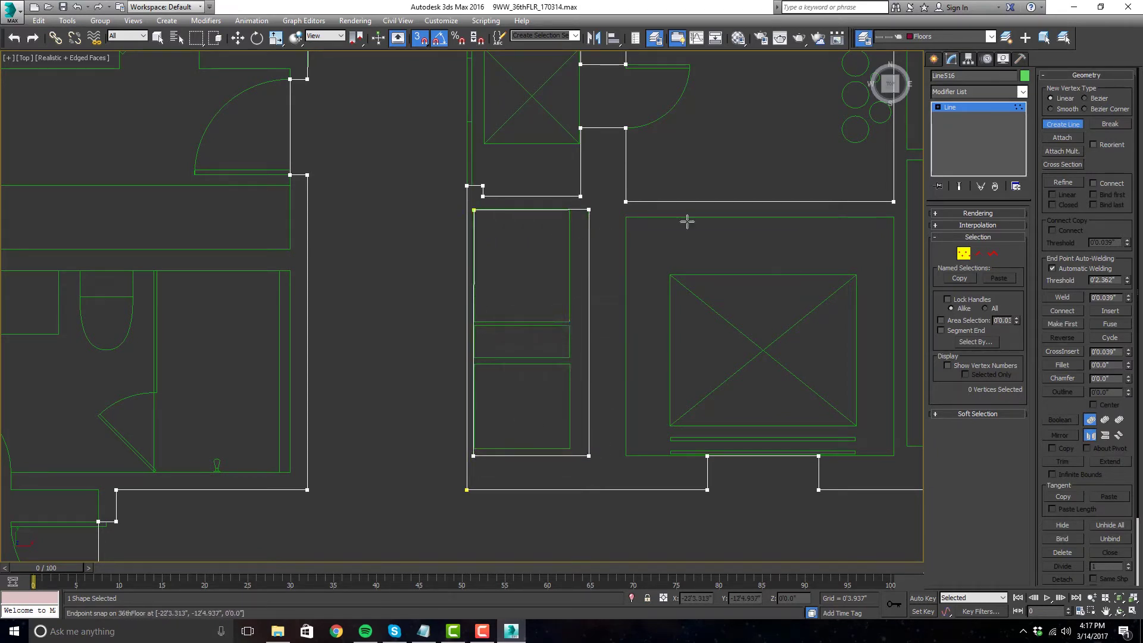
right_click(742, 224)
- Snap the narrow room rectangle's northwest vertex onto the outer corner of the room's walls
scroll(516, 201, "up", 6)
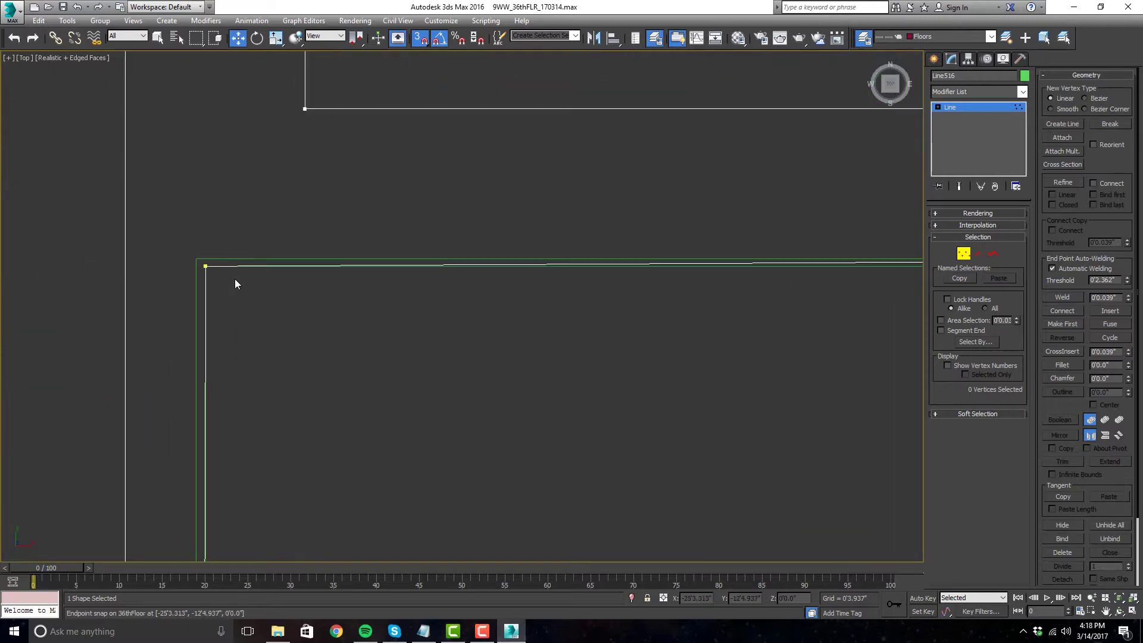
left_click(182, 259)
scroll(408, 241, "down", 4)
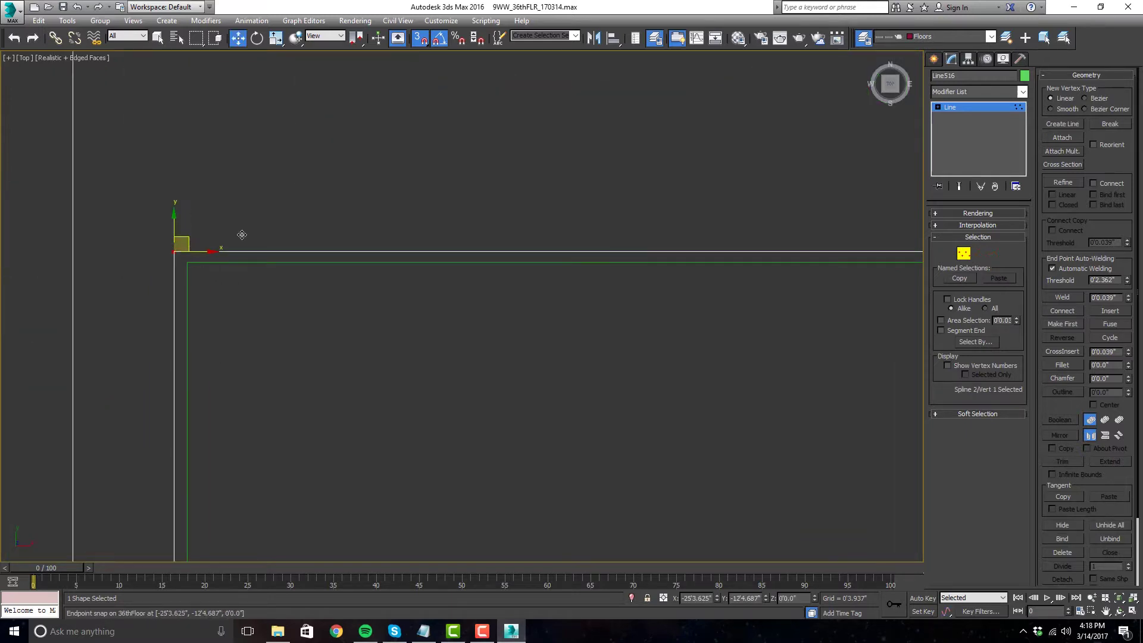
scroll(757, 191, "down", 4)
scroll(764, 405, "up", 3)
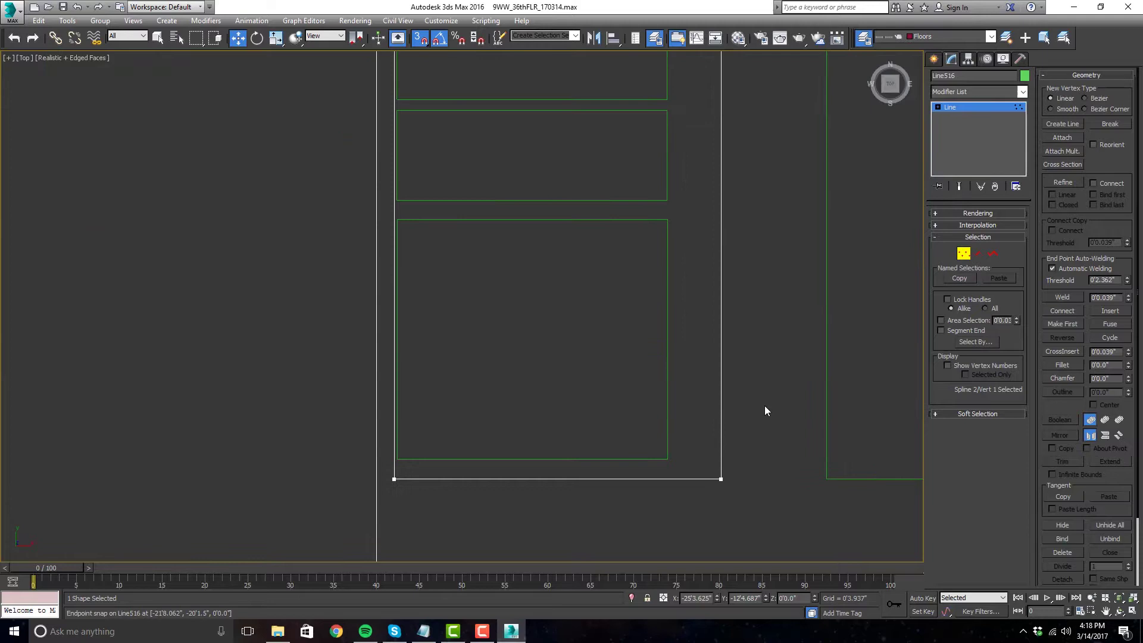
left_click(764, 406)
- Check the corridor outline around the closet, the small room and the narrow room against the plan
scroll(630, 409, "down", 5)
scroll(630, 409, "down", 2)
middle_click_drag(737, 384, 617, 413)
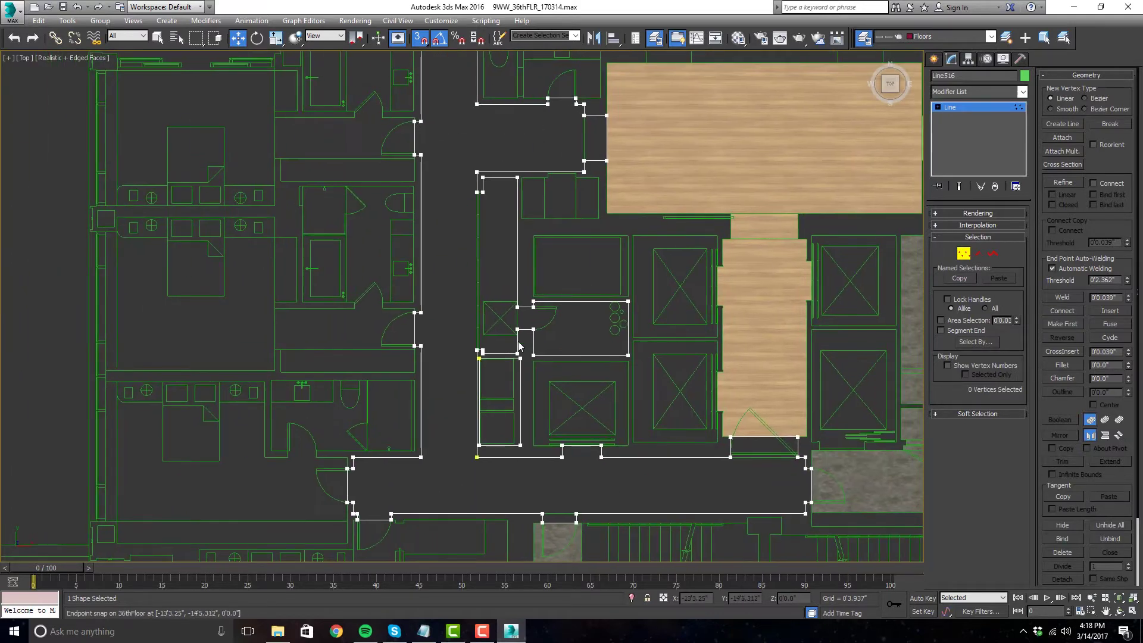
scroll(495, 257, "down", 2)
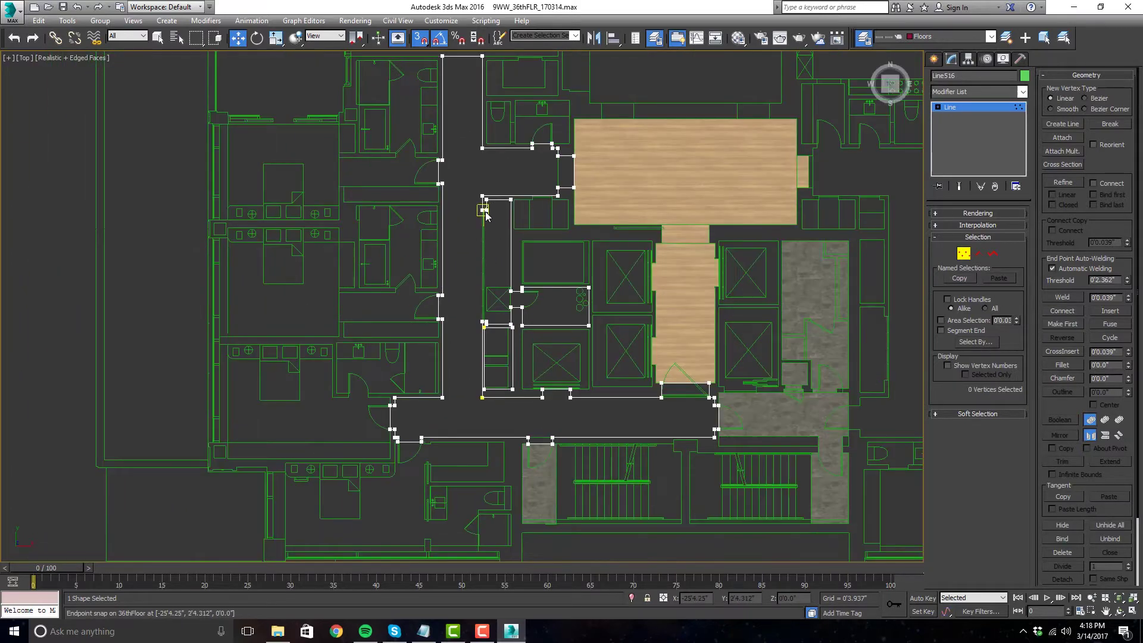
scroll(490, 249, "up", 2)
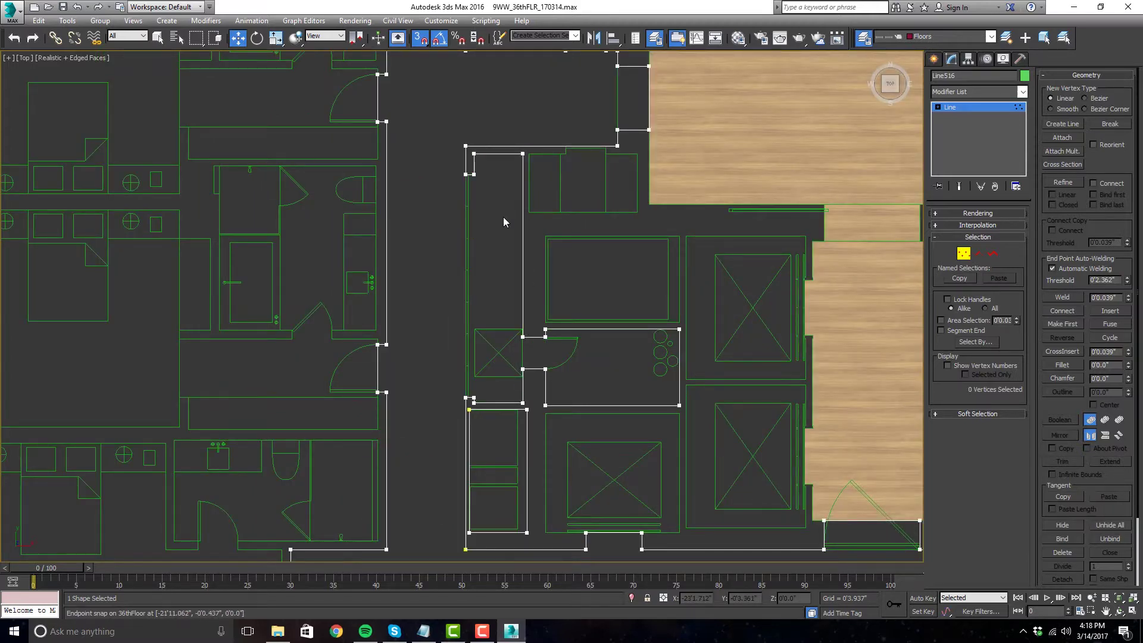
scroll(502, 219, "down", 2)
scroll(502, 222, "up", 2)
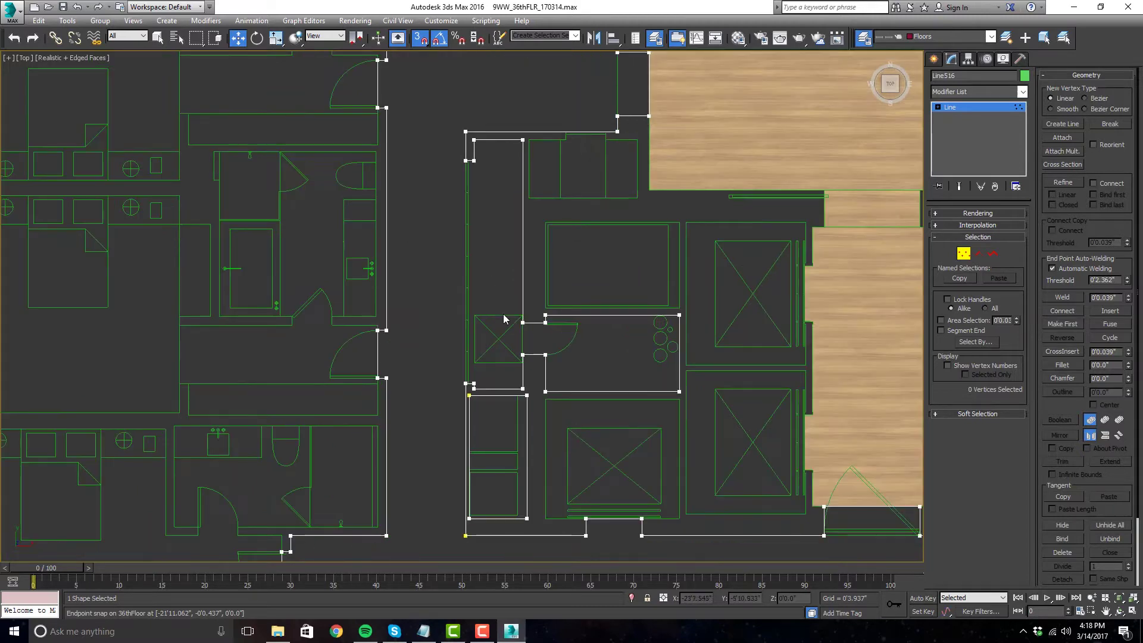
middle_click_drag(653, 342, 572, 340)
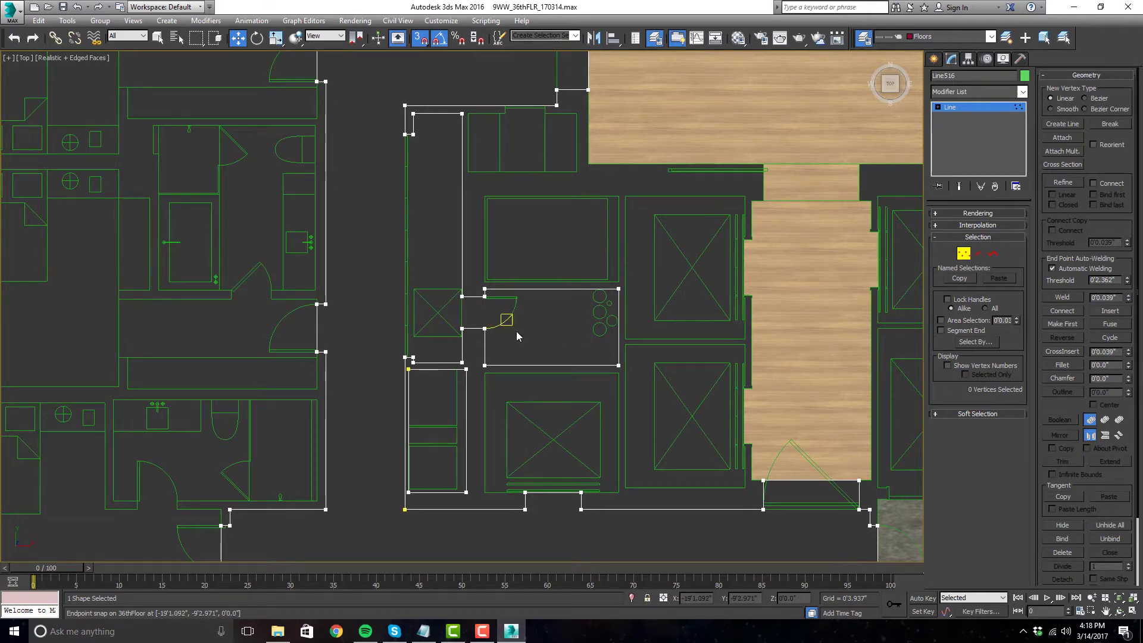
scroll(516, 336, "down", 2)
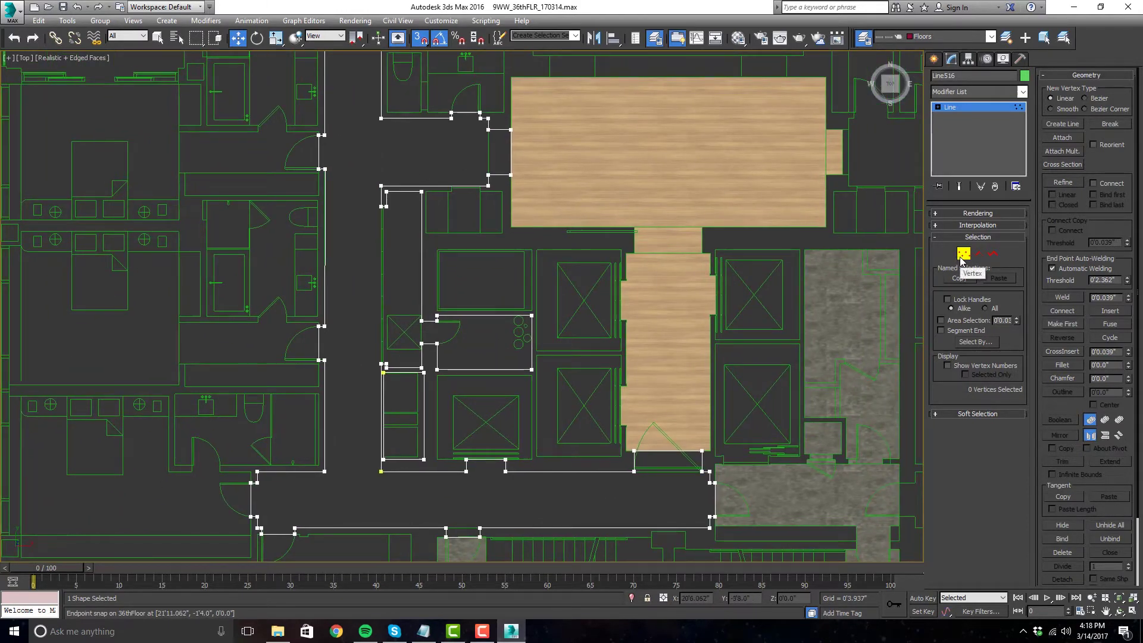
- Leave vertex editing and apply a UVW Map modifier to the whole corridor floor spline
left_click(962, 253)
scroll(469, 320, "down", 2)
middle_click_drag(469, 319, 476, 332)
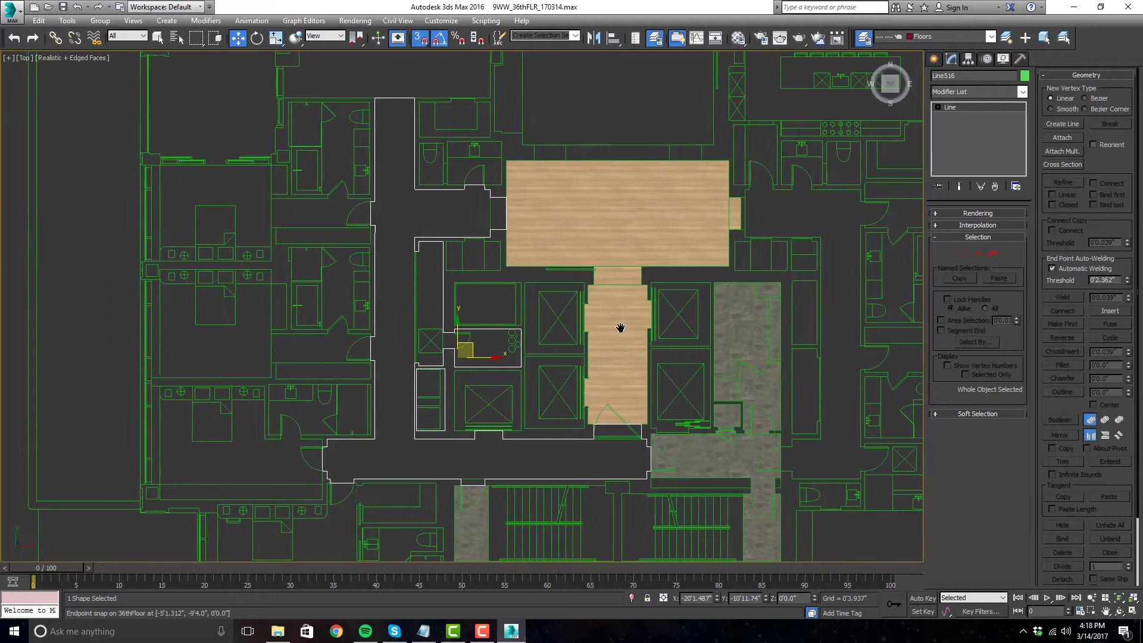
left_click(1012, 93)
scroll(1009, 362, "down", 10)
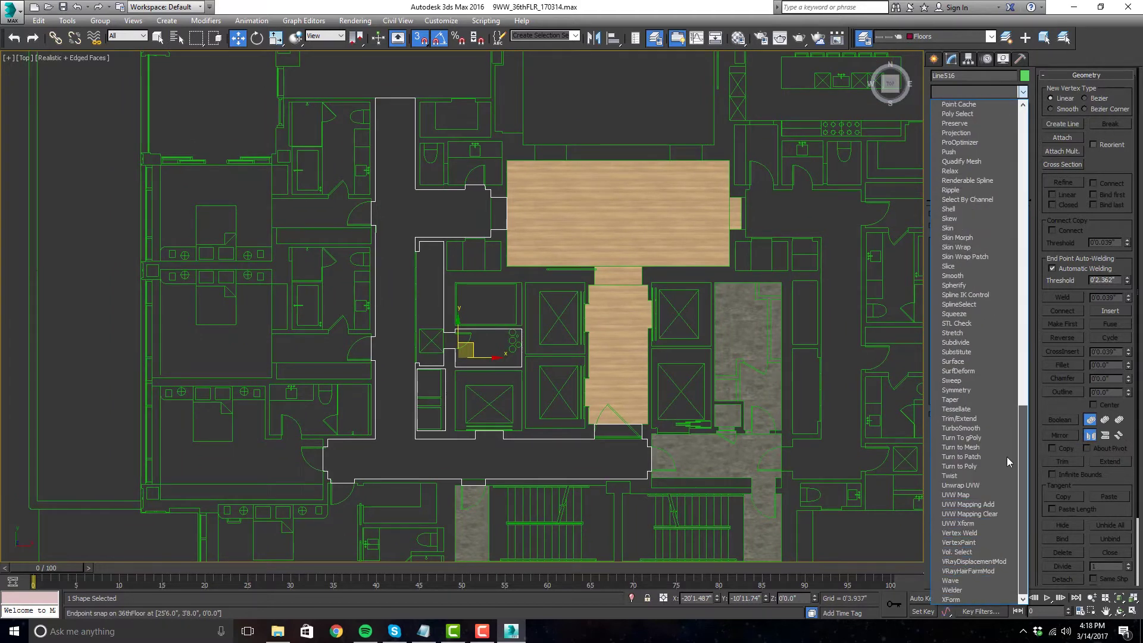
left_click(1004, 496)
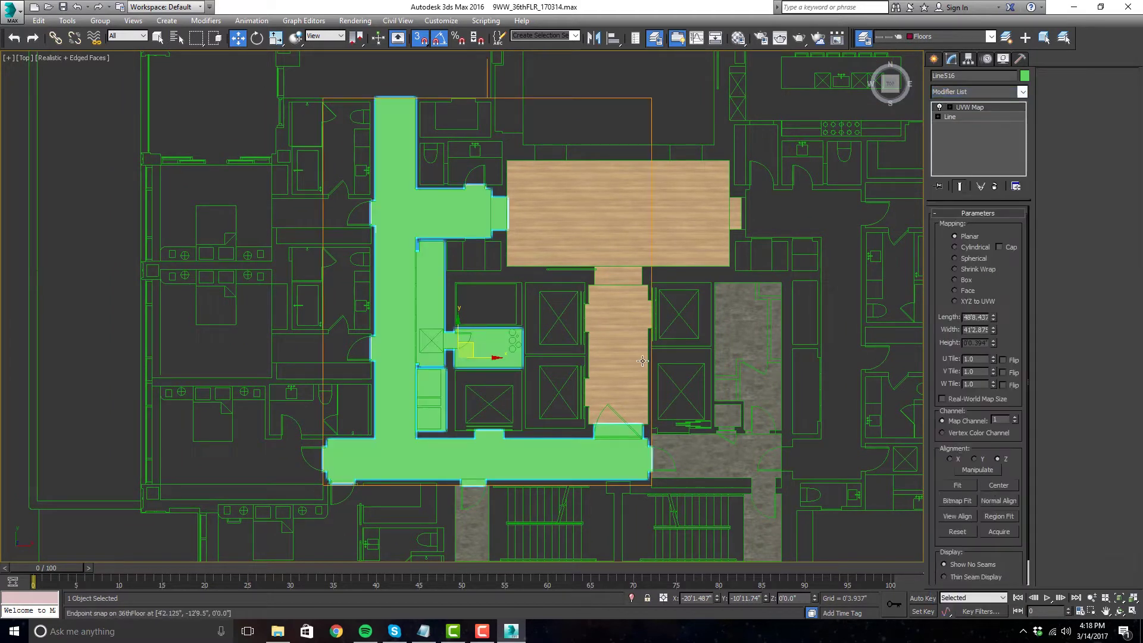
- Deselect the corridor floor and look over its filled surface across the floor plan
middle_click_drag(646, 362, 633, 355)
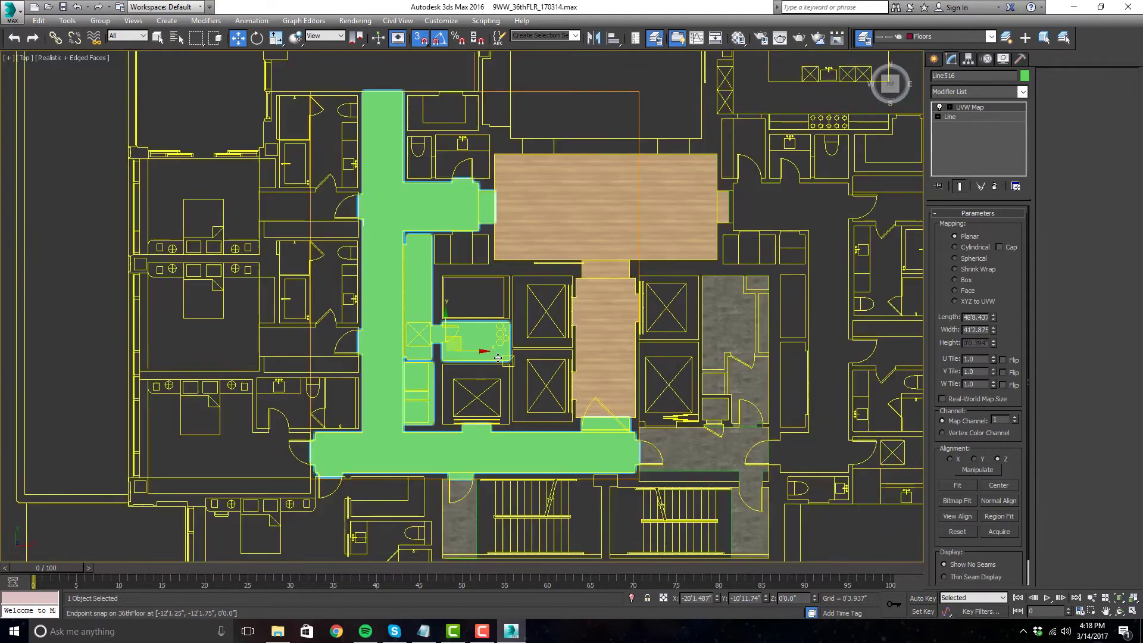
middle_click_drag(567, 327, 561, 339)
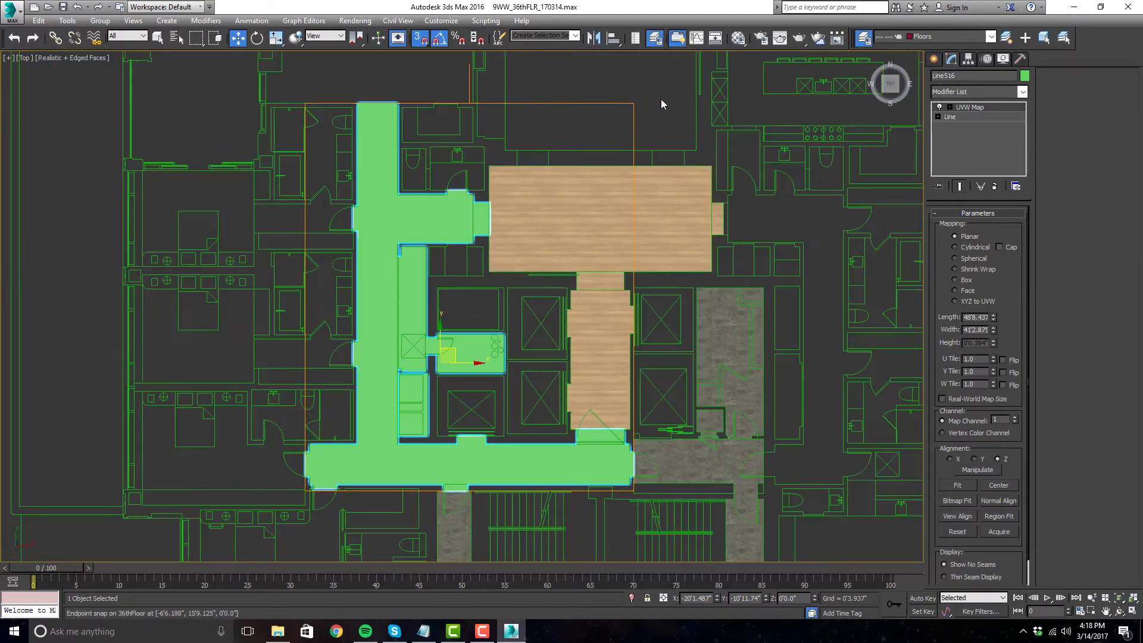
left_click(661, 104)
scroll(499, 350, "up", 2)
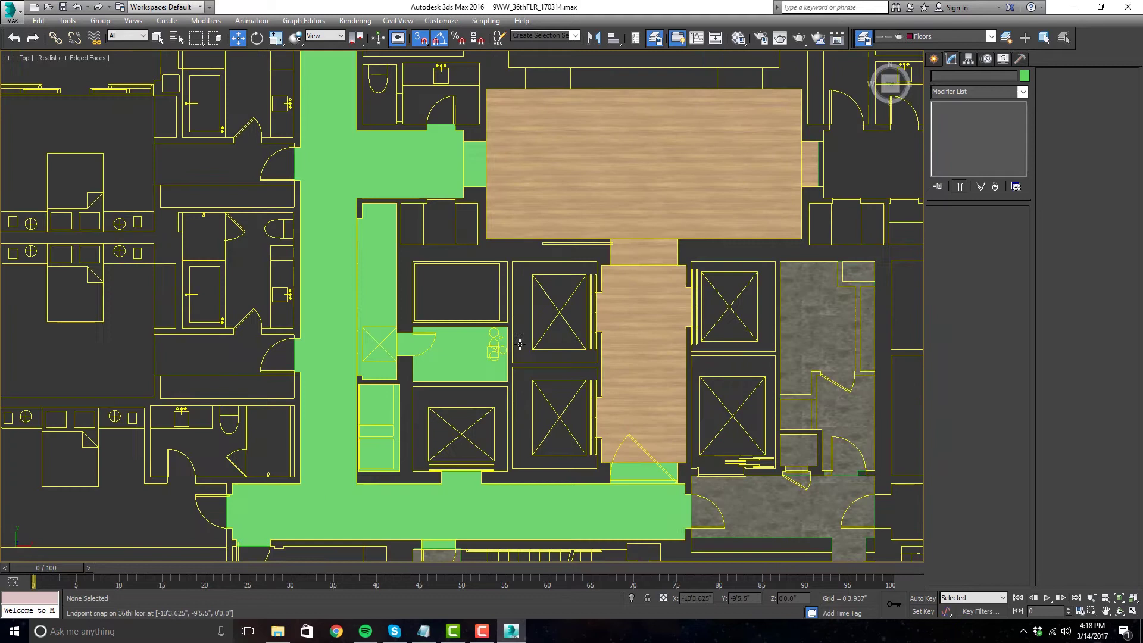
middle_click_drag(558, 323, 585, 333)
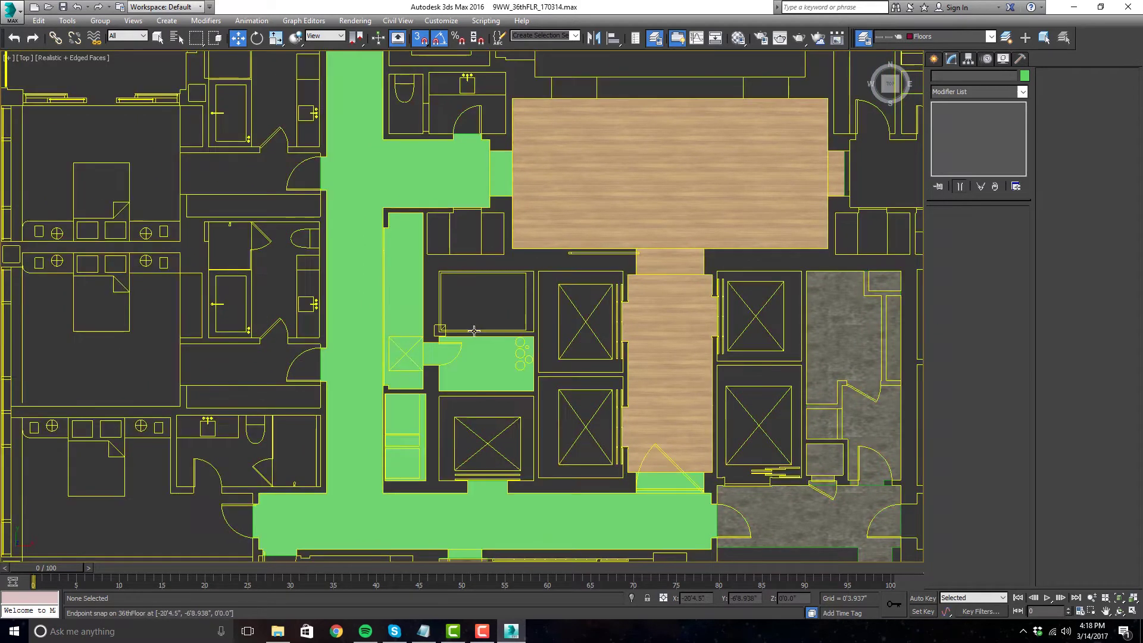
scroll(471, 333, "down", 2)
middle_click_drag(547, 315, 514, 341)
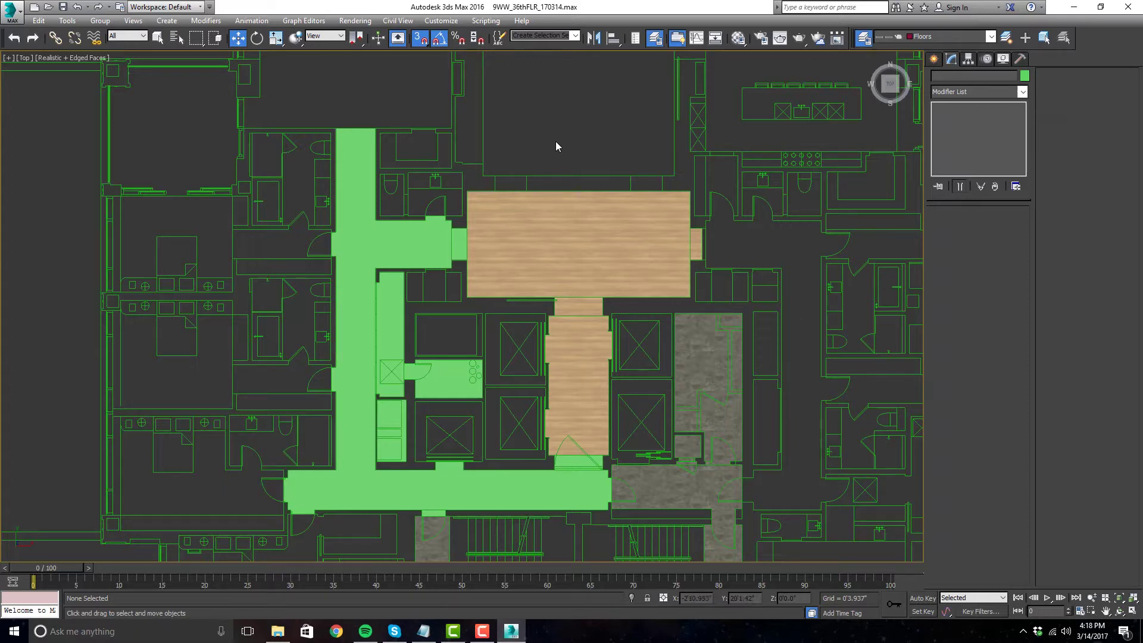
middle_click_drag(566, 142, 569, 152)
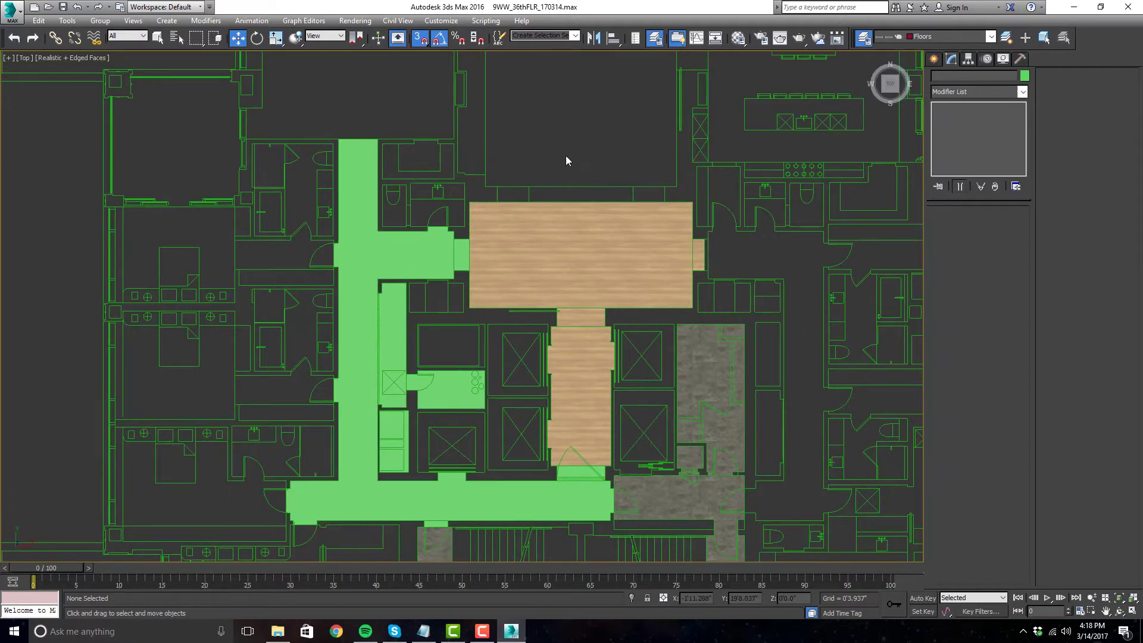
- Trace the southwest bedroom's floor with a new line, following the corner beside the column, and adjust its vertices
left_click(934, 59)
left_click(956, 144)
scroll(347, 391, "up", 3)
left_click(666, 357)
left_click(335, 355)
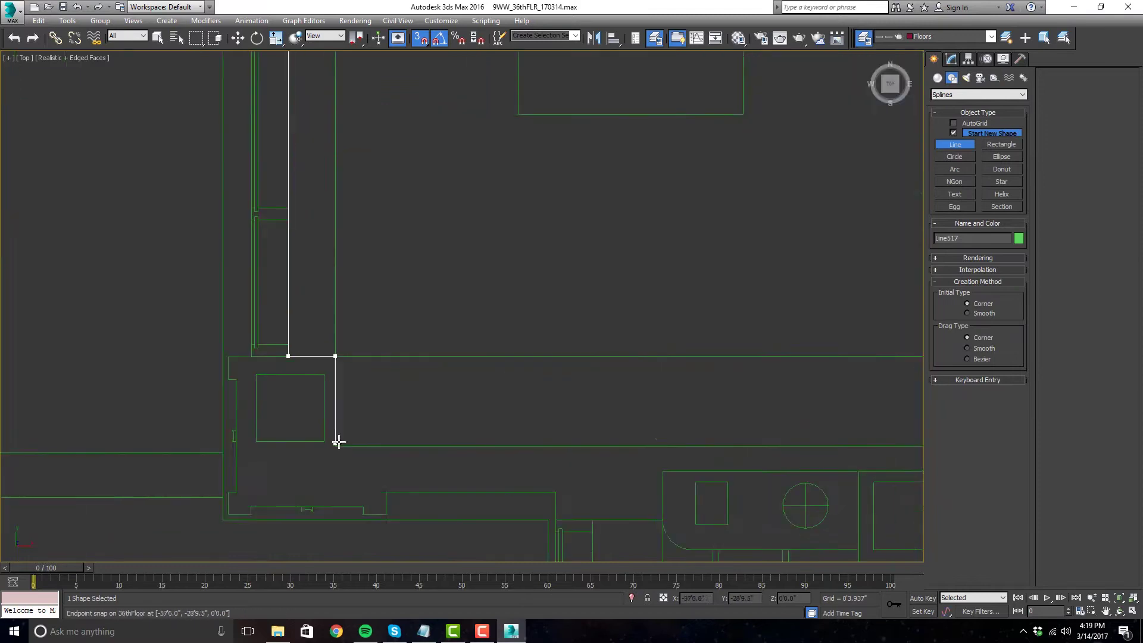
left_click(951, 59)
left_click(964, 254)
left_click_drag(378, 420, 350, 414)
- Trace the southwest bedroom's adjoining bathroom floor as a new line and apply a UVW Map modifier to it
left_click(934, 59)
left_click(955, 145)
left_click(245, 398)
left_click(951, 59)
left_click(978, 92)
left_click(993, 495)
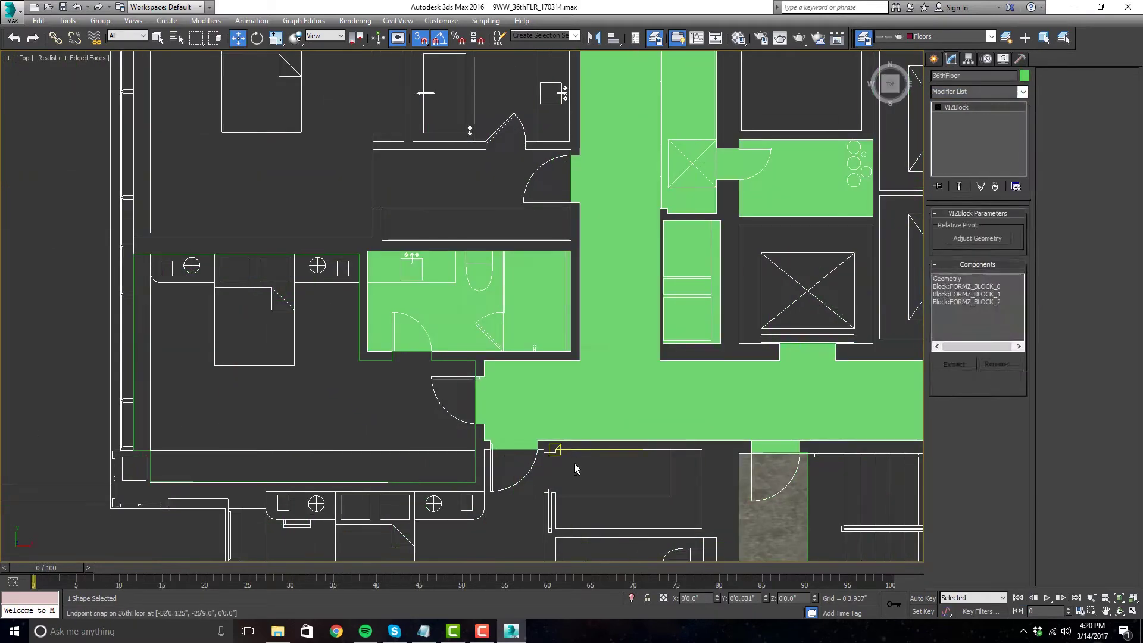
- Finish the southwest bedroom's floor outline with the Line tool and apply a UVW Map modifier to it
left_click(458, 377)
key("s")
left_click(934, 59)
left_click(955, 144)
left_click(952, 59)
left_click(1022, 91)
left_click(977, 512)
- Trace the next bedroom's floor to the north, including its entry hall and bathroom doorway, and give it a UVW Map modifier
left_click(934, 59)
left_click(955, 144)
left_click(584, 490)
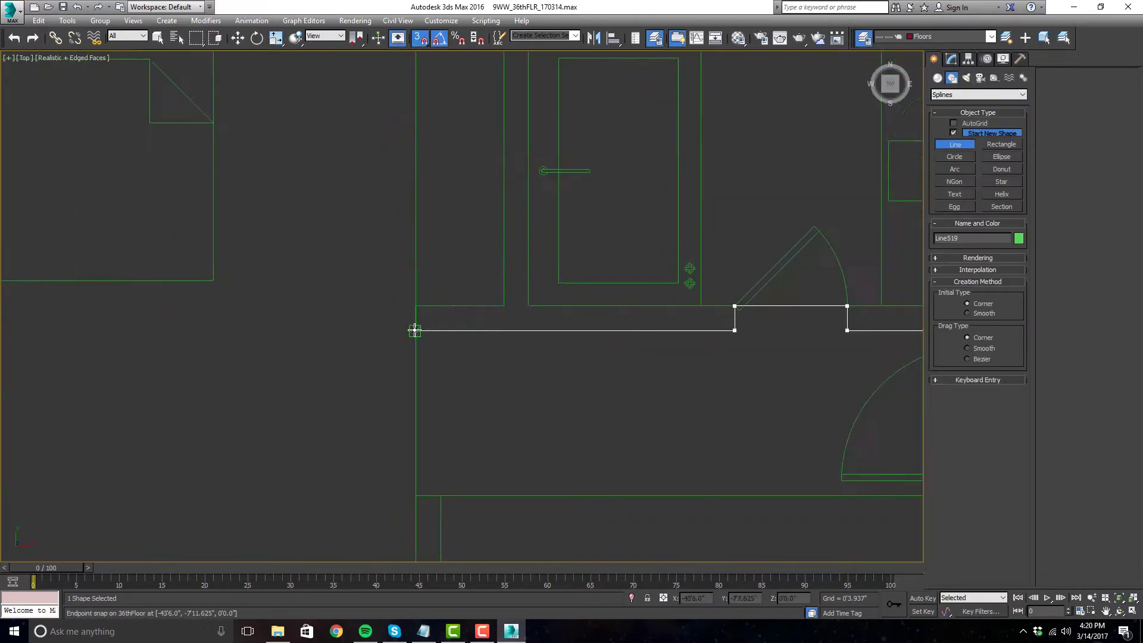
left_click(315, 405)
scroll(454, 378, "up", 3)
left_click(951, 59)
left_click(1022, 92)
- Trace the floor of the bathroom north of that bedroom's entry hall as a new line
left_click(934, 59)
left_click(955, 144)
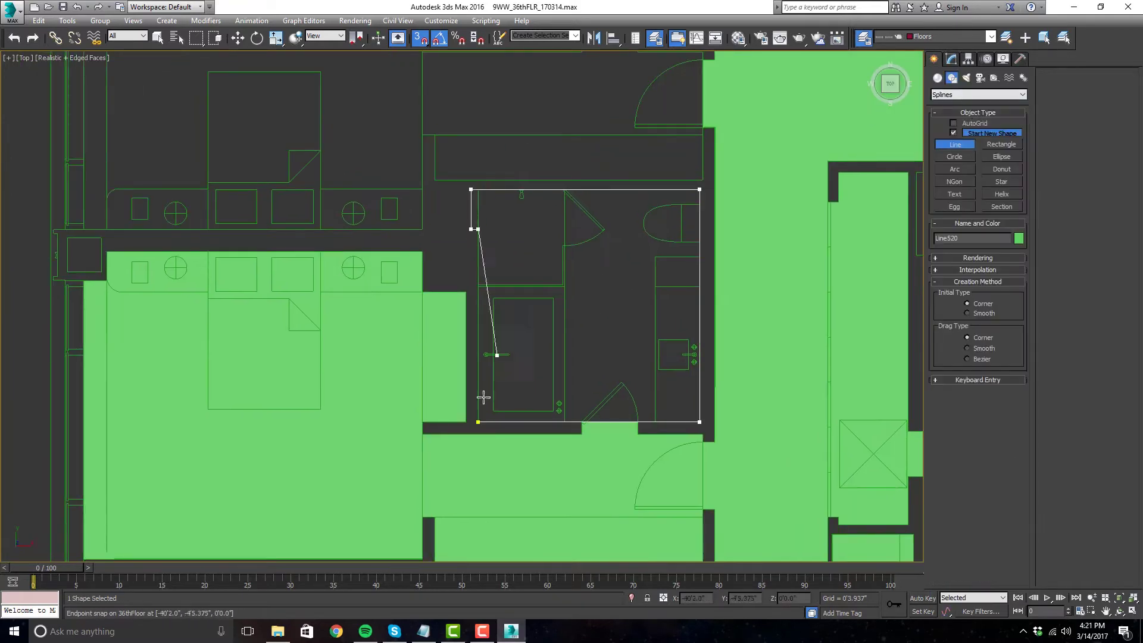
left_click(951, 59)
- Trace the floor of the next bathroom to the north, just west of the corridor, as a new closed line
left_click(934, 59)
scroll(493, 153, "down", 3)
left_click(955, 144)
scroll(488, 179, "up", 3)
left_click(493, 199)
left_click(500, 461)
left_click(720, 462)
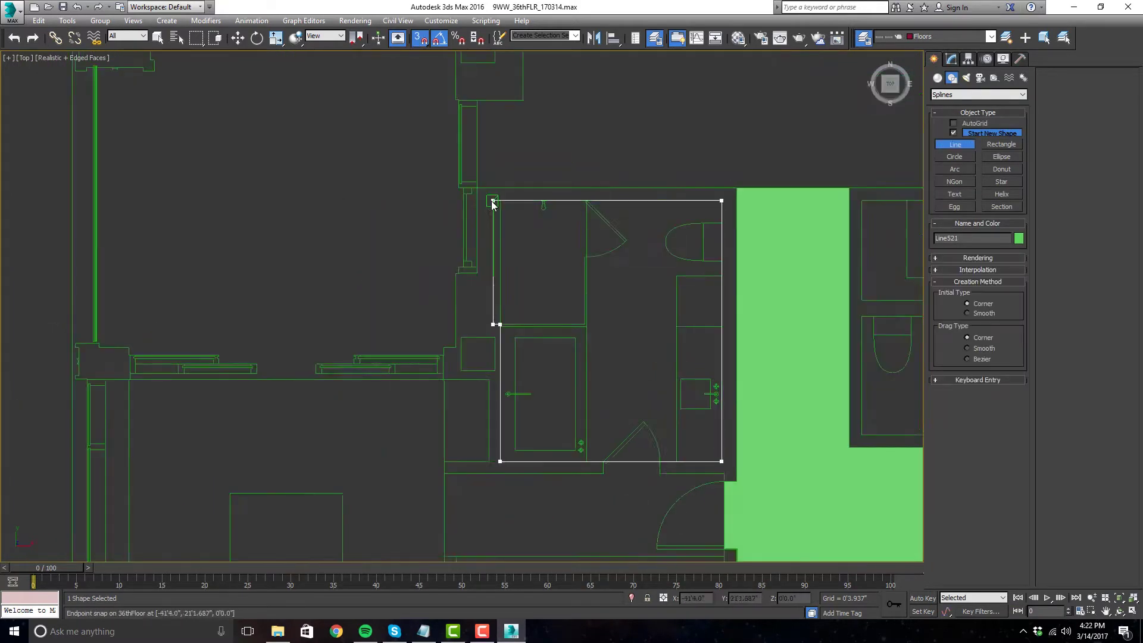
- Trace the northwest bedroom's entry hall wall on a new line, including the recess at the bathroom doorway
left_click(756, 299)
left_click(627, 299)
left_click(627, 274)
left_click(515, 274)
left_click(514, 299)
left_click(196, 298)
scroll(494, 298, "down", 3)
- Continue the outline around the northwest bedroom and its terrace until the floor shape is closed
left_click(498, 262)
left_click(260, 173)
left_click(222, 358)
left_click(235, 359)
scroll(264, 362, "down", 2)
left_click(336, 401)
left_click(280, 355)
left_click(762, 355)
- Apply a UVW Map modifier to the northwest bedroom and terrace floor outline
left_click(951, 59)
left_click(1022, 92)
scroll(1002, 426, "down", 10)
left_click(955, 486)
scroll(517, 297, "up", 4)
left_click(595, 194)
- Trace the floor of the large room east of the terrace as a closed line, following its window recesses and columns
left_click(933, 59)
left_click(954, 144)
scroll(417, 357, "down", 2)
left_click(320, 424)
left_click(320, 362)
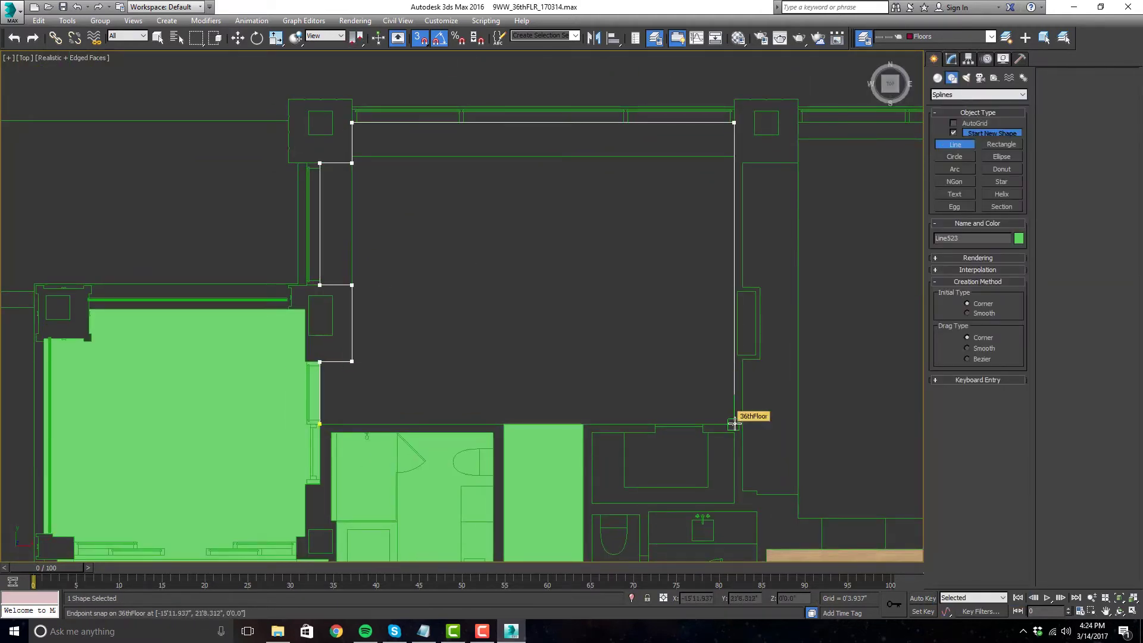
left_click(322, 425)
left_click(548, 355)
- Trace the next floor area adjoining that large room as a new line
scroll(543, 337, "down", 3)
left_click(934, 59)
left_click(955, 144)
left_click(403, 224)
left_click(548, 355)
left_click(656, 233)
- Trace the living room floor west of the dining area, including the opening between them, and give it a UVW Map modifier
scroll(697, 250, "down", 4)
left_click(933, 59)
left_click(955, 144)
left_click(238, 352)
left_click(270, 352)
left_click(538, 160)
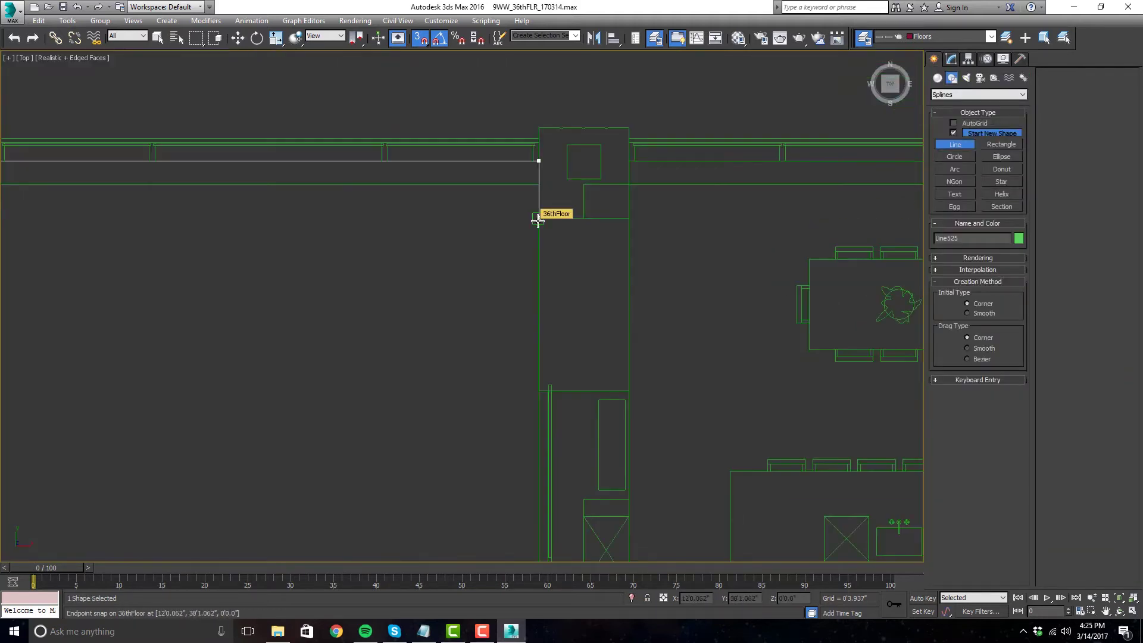
left_click(538, 219)
left_click(628, 219)
left_click(570, 267)
left_click(211, 530)
scroll(570, 238, "down", 2)
left_click(951, 59)
- Trace the dining and kitchen floor east of the living room as a new line
left_click(955, 144)
scroll(411, 137, "up", 2)
left_click(426, 143)
left_click(678, 330)
left_click(712, 330)
scroll(682, 488, "up", 3)
left_click(763, 363)
left_click(651, 363)
left_click(398, 385)
left_click(551, 235)
- Finish the kitchen floor outline and apply a UVW Map modifier to it
scroll(588, 311, "down", 3)
left_click(321, 360)
left_click(325, 162)
left_click(951, 59)
scroll(661, 242, "up", 5)
scroll(661, 242, "down", 5)
- Copy the northwest terrace floor shape across the plan and position it over the east terrace
left_click(933, 59)
left_click(955, 144)
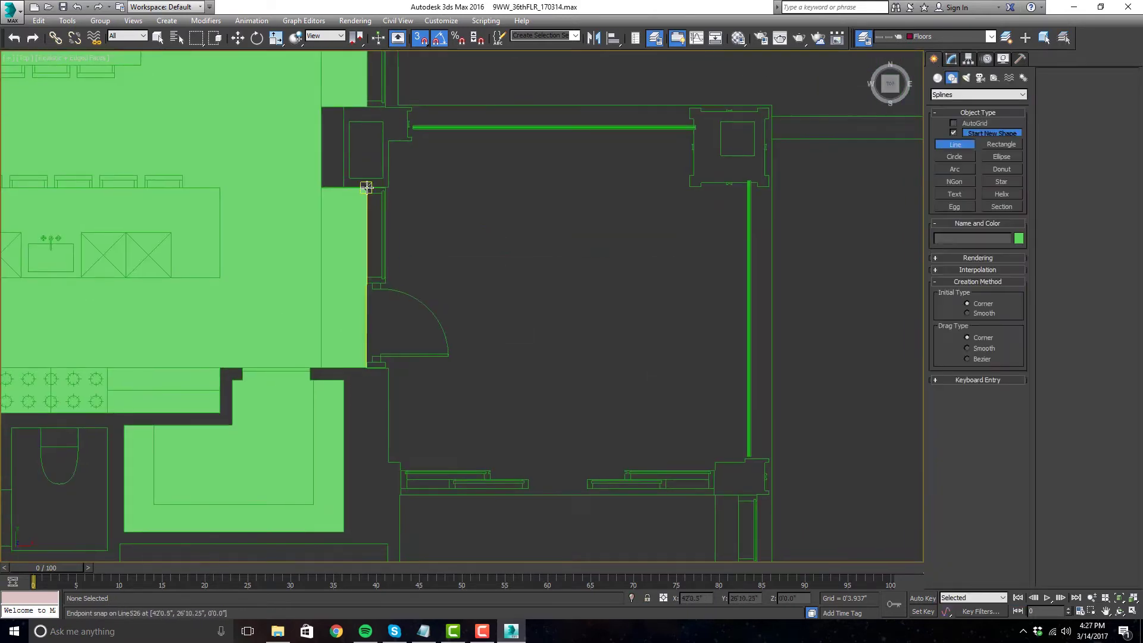
scroll(483, 309, "down", 5)
left_click_drag(311, 258, 779, 258)
scroll(797, 242, "up", 7)
left_click_drag(754, 130, 503, 341)
- Move the copied floor's line vertices onto the east terrace's column and wall corners with endpoint snapping
left_click(952, 59)
left_click(950, 117)
key("1")
scroll(434, 209, "up", 3)
left_click_drag(449, 286, 425, 223)
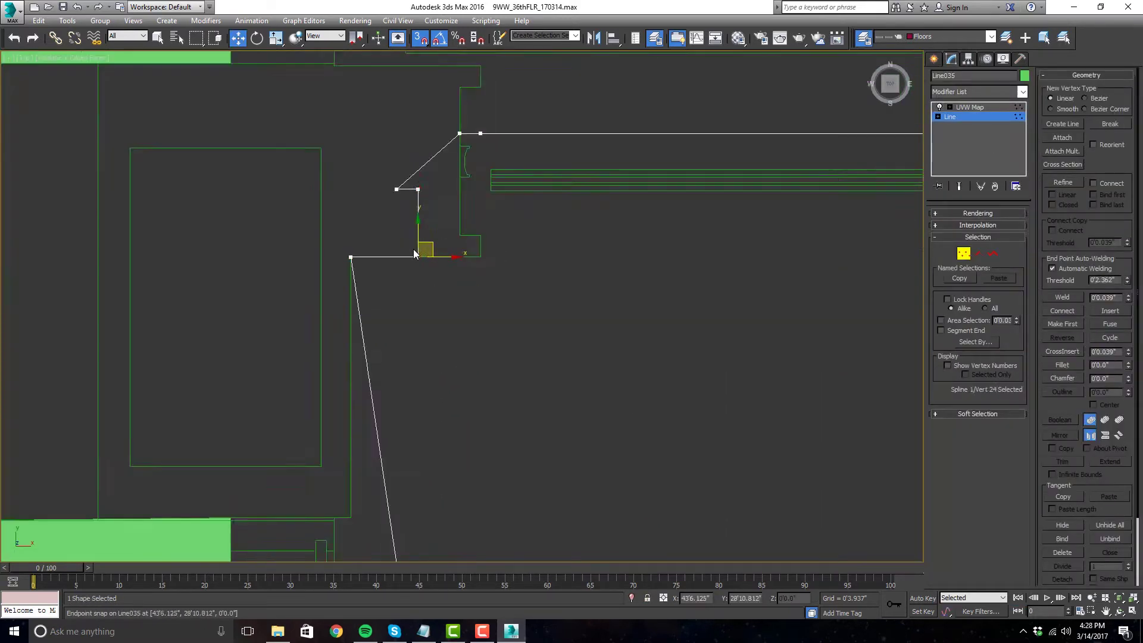
left_click_drag(441, 262, 426, 225)
left_click_drag(392, 302, 422, 510)
middle_click_drag(452, 509, 472, 64)
- Select the segments around the northwest terrace in its floor spline and detach them as a separate shape
scroll(490, 363, "down", 4)
left_click(824, 212)
left_click(576, 270)
left_click(981, 186)
left_click(977, 254)
left_click_drag(250, 72, 702, 381)
scroll(344, 482, "up", 2)
left_click(1061, 579)
- Close the detached terrace outline with a new line along the bedroom side and apply a UVW Map modifier
left_click(779, 268)
left_click(1061, 123)
left_click(320, 368)
left_click(765, 367)
left_click(1022, 92)
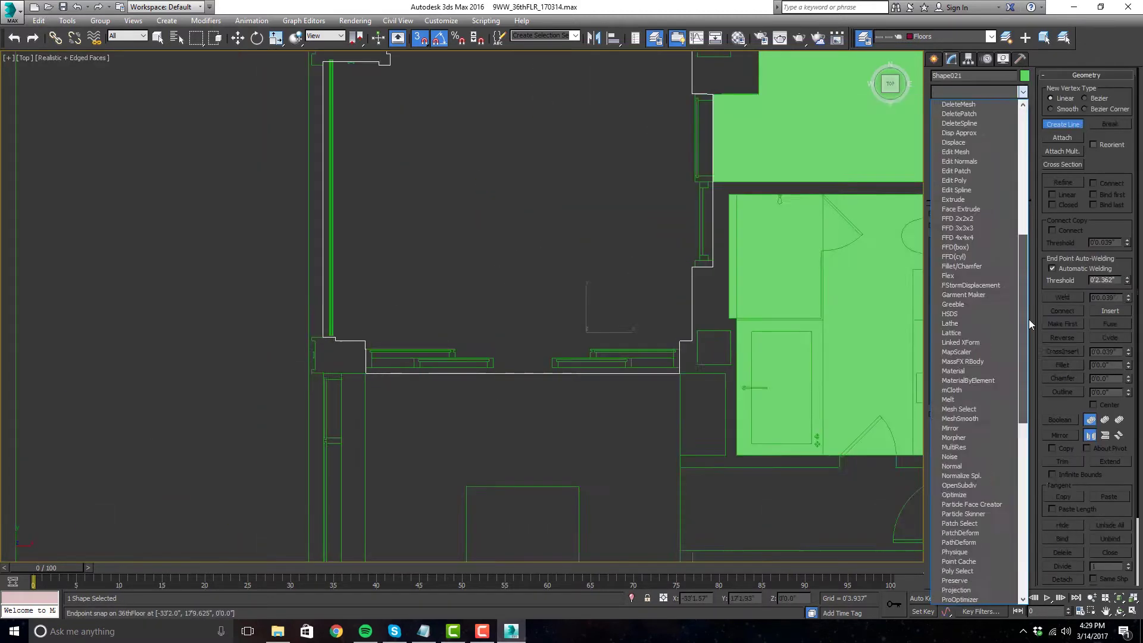
left_click(963, 253)
left_click(1022, 91)
left_click(992, 494)
- Start a new floor line for the south bedroom suite, tracing the window recess at its west end
scroll(663, 331, "down", 7)
left_click(933, 58)
left_click(955, 144)
scroll(232, 500, "up", 6)
left_click(240, 212)
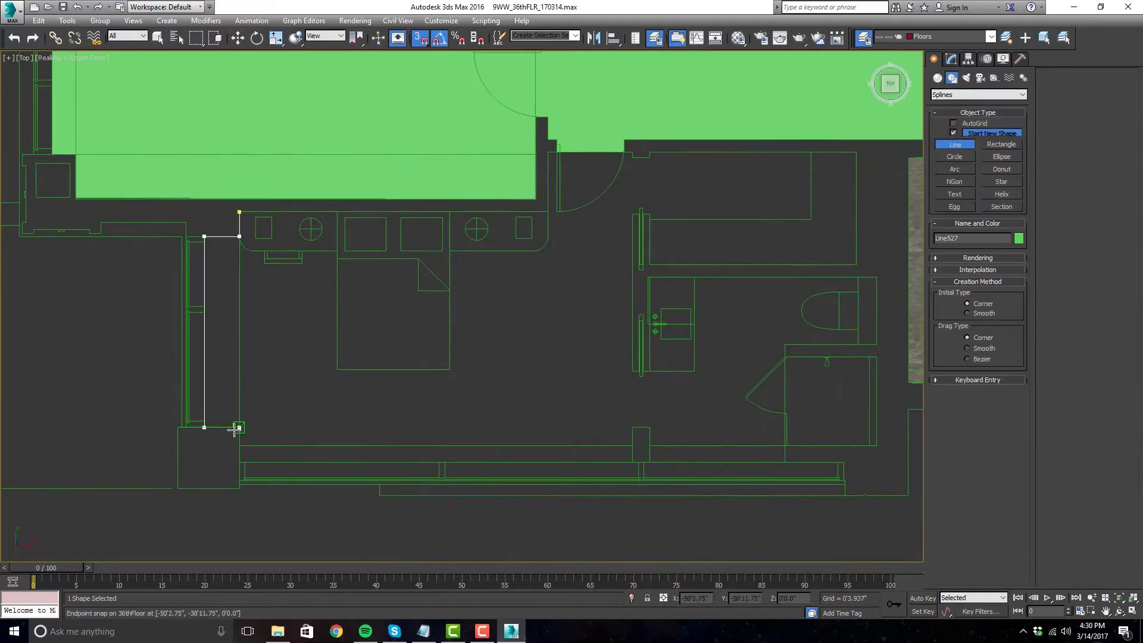
- Finish the south suite's outline around its bathroom, closet and entry door, and apply a UVW Map modifier to it
left_click(764, 433)
left_click(765, 308)
left_click(634, 308)
left_click(634, 290)
left_click(765, 290)
left_click(764, 195)
left_click(443, 195)
middle_click_drag(411, 211, 403, 311)
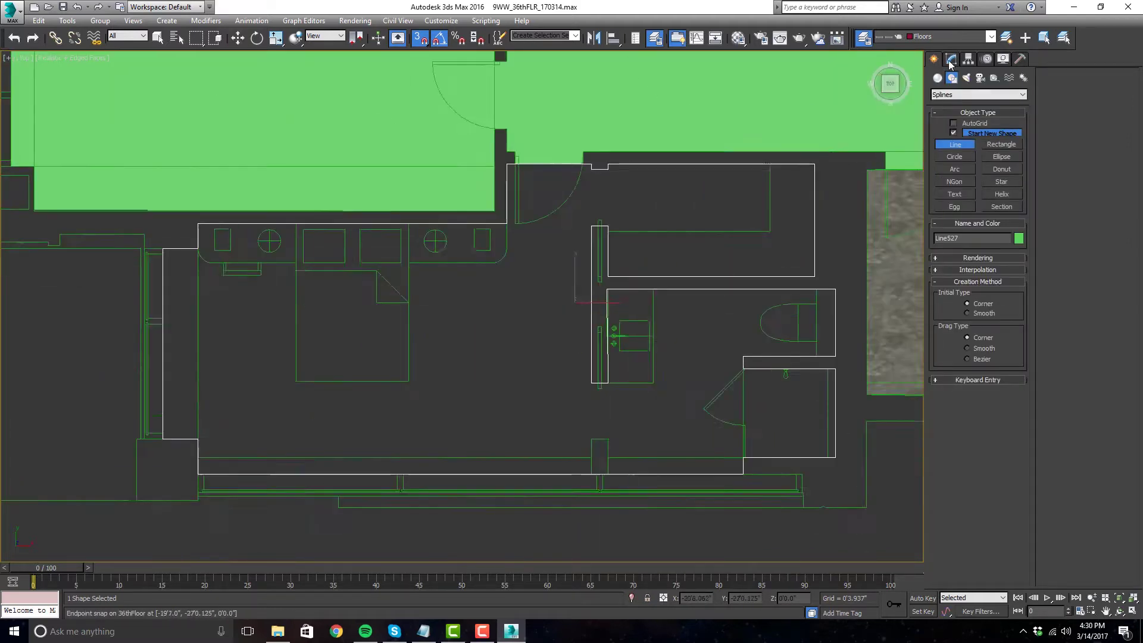
left_click(950, 59)
left_click(724, 386)
- Trace the sink room and adjoining toilet room south of the kitchen as one closed line with a UVW Map modifier
left_click(933, 58)
left_click(954, 144)
left_click(498, 288)
left_click(722, 163)
left_click(630, 288)
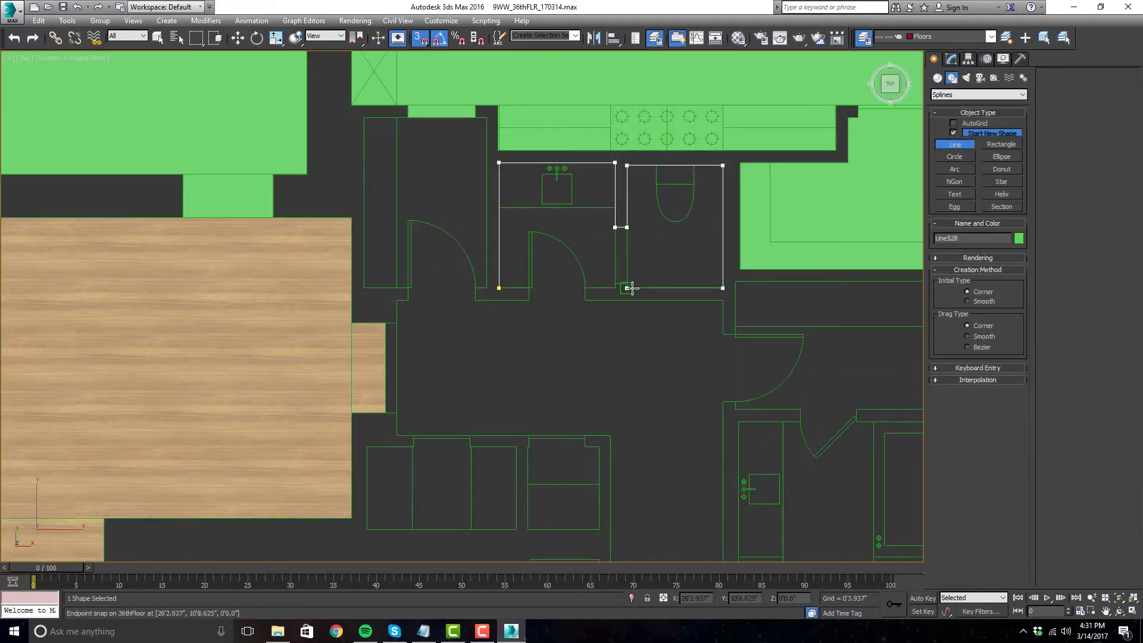
scroll(563, 290, "up", 5)
left_click(431, 286)
left_click(563, 356)
middle_click_drag(673, 197, 581, 380)
left_click(951, 59)
- Start a new line for the east entry hall floor, tracing its closet and the edge of the wood-floored doorway
left_click(934, 59)
left_click(954, 144)
left_click(562, 127)
left_click(397, 467)
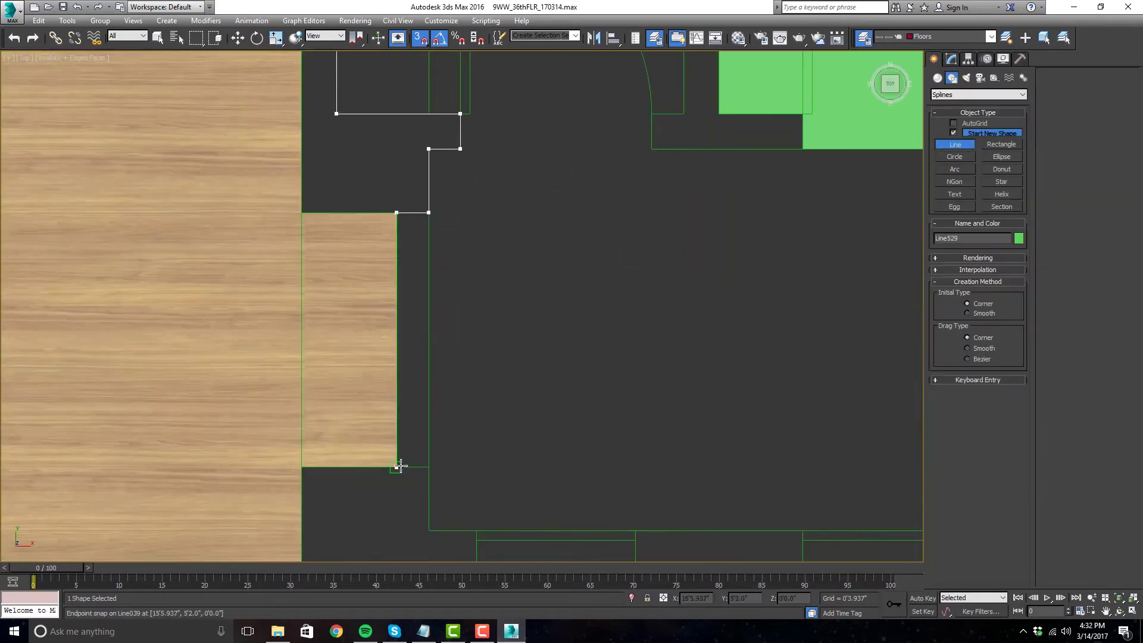
- Continue the entry hall outline south around the closet walls to the doorway of the stone-floored elevator lobby
left_click(616, 329)
left_click(524, 330)
scroll(524, 329, "up", 1)
left_click(630, 441)
left_click(631, 207)
middle_click_drag(663, 417, 505, 107)
left_click(345, 429)
scroll(345, 429, "down", 2)
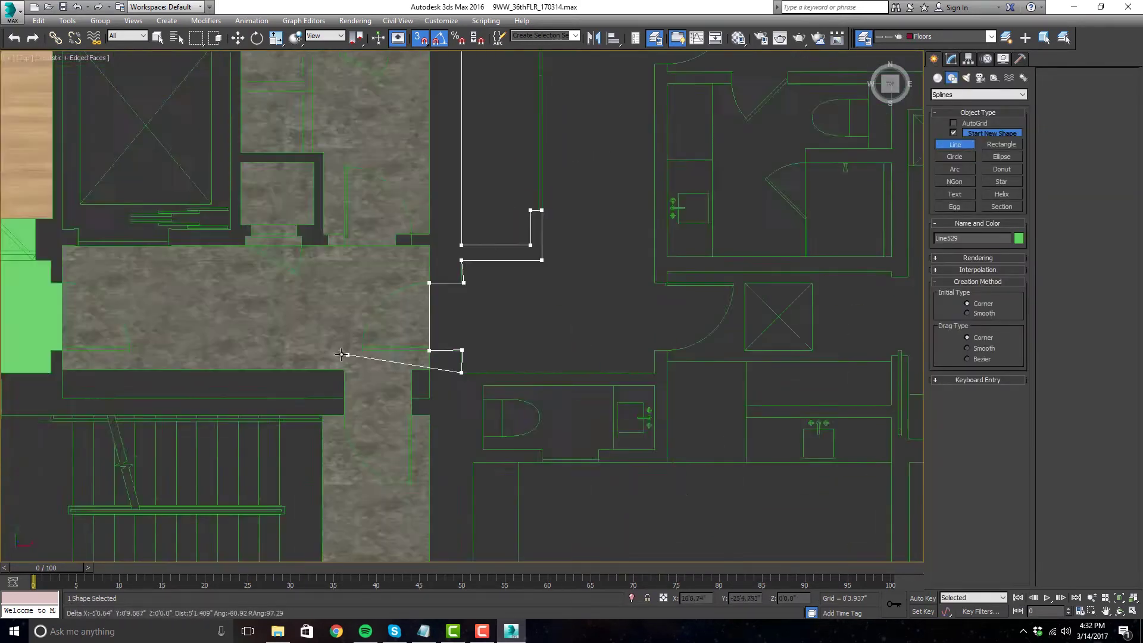
- Continue the hall outline from the lobby doorway past the adjoining rooms to the hall's east end
left_click(553, 411)
left_click(524, 357)
left_click(814, 363)
scroll(530, 301, "up", 3)
left_click(493, 302)
left_click(719, 416)
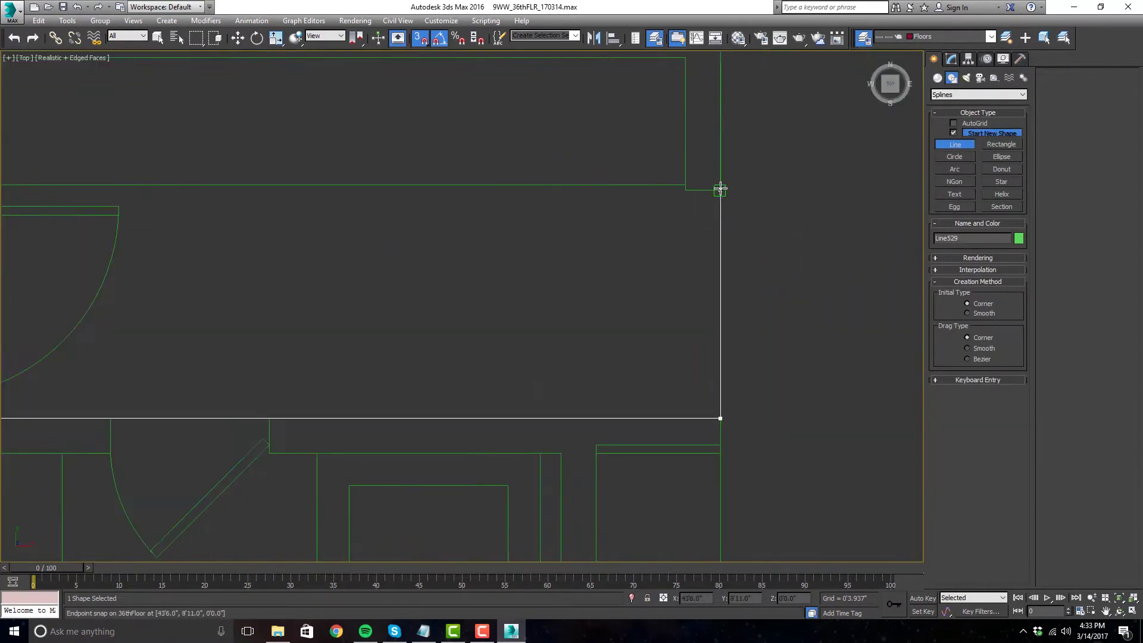
left_click(720, 189)
- Trace the remaining closet and doorway corners to close the entry hall outline
scroll(720, 188, "down", 4)
left_click(602, 261)
left_click(427, 261)
left_click(427, 252)
left_click(435, 253)
left_click(435, 132)
- Correct the hall outline's vertex at the east closet corner and apply a UVW Map modifier to the floor
left_click(950, 59)
scroll(419, 339, "up", 3)
left_click(789, 307)
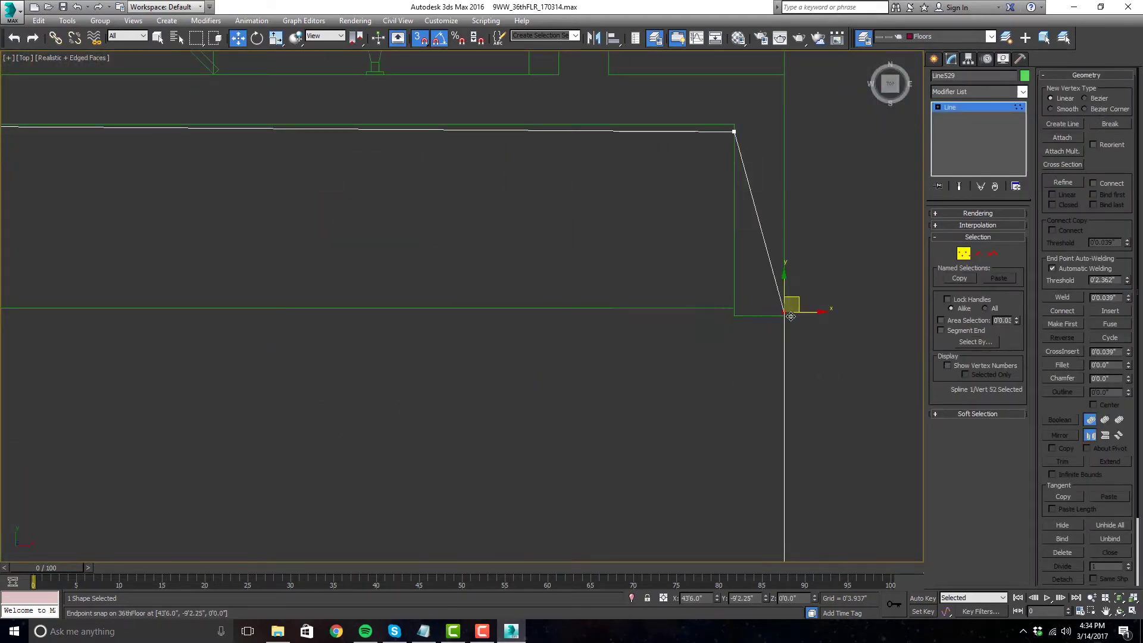
scroll(533, 284, "down", 4)
left_click(1023, 91)
scroll(548, 229, "down", 4)
- Trace the two bathrooms east of the hall as closed splines in one shape and apply a UVW Map modifier
left_click(934, 59)
left_click(958, 143)
left_click(951, 59)
left_click(1062, 123)
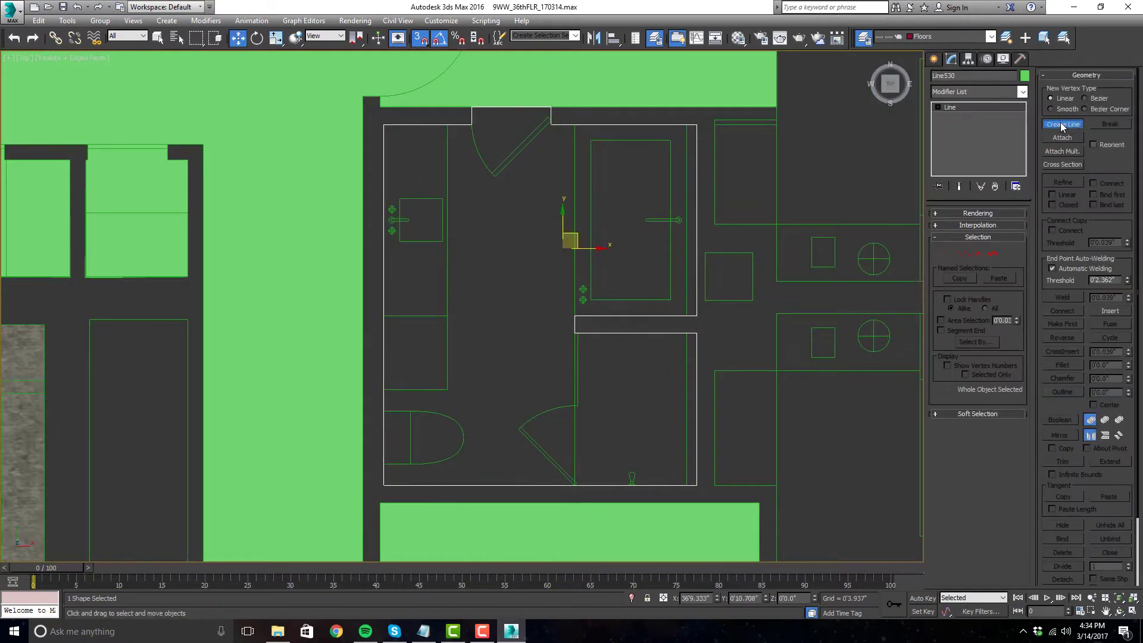
middle_click_drag(571, 495, 551, 90)
left_click(564, 219)
left_click(361, 371)
left_click(361, 127)
scroll(677, 217, "up", 4)
scroll(676, 304, "down", 6)
left_click(1022, 92)
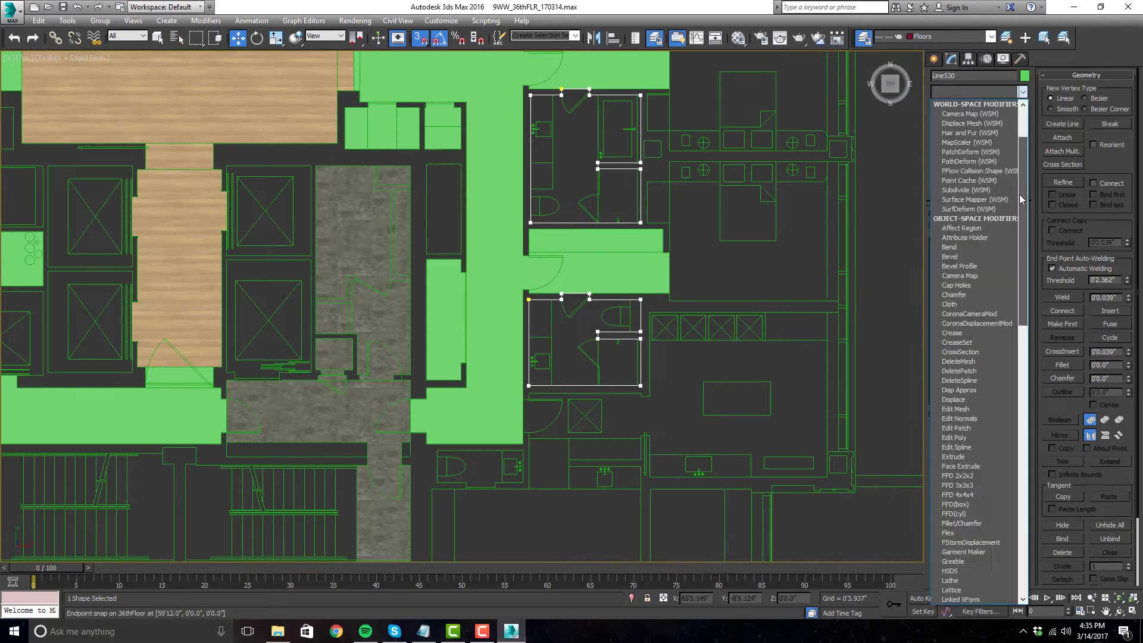
- Trace the small powder room and the large room south of it as closed splines in a new line shape
left_click(933, 59)
left_click(954, 144)
left_click(361, 339)
left_click(499, 338)
scroll(496, 316, "down", 3)
left_click(715, 270)
left_click(717, 505)
scroll(465, 316, "down", 3)
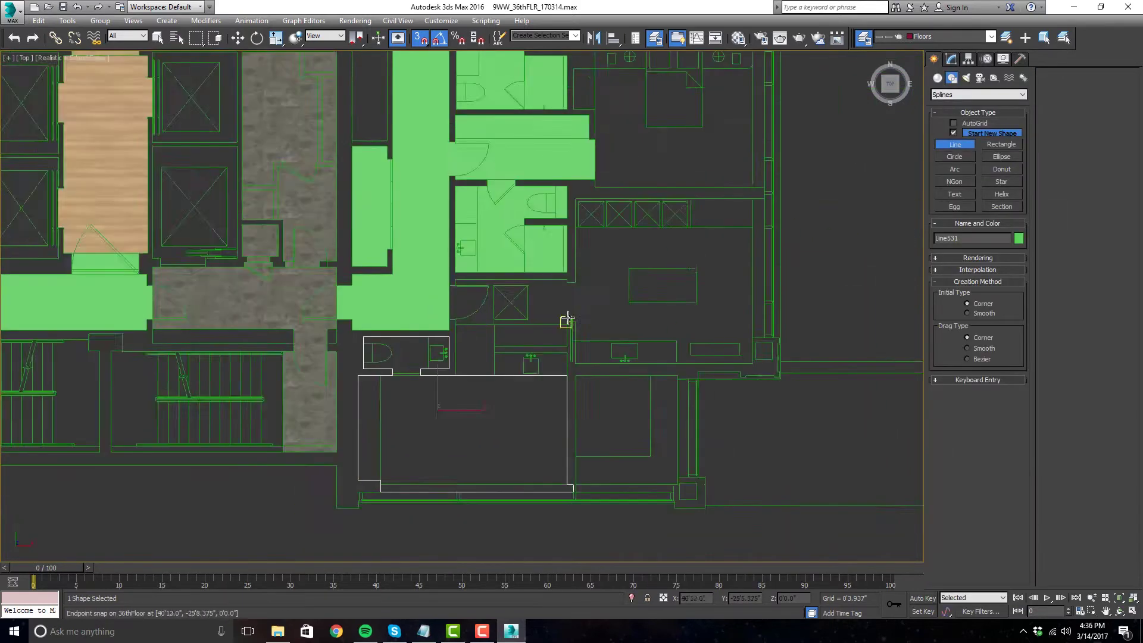
- Add the kitchen and its adjoining utility area to the same shape as a closed outline and apply a UVW Map modifier
left_click(950, 59)
left_click(1062, 124)
left_click(541, 271)
left_click(557, 271)
left_click(557, 103)
middle_click_drag(703, 104, 557, 96)
left_click(789, 95)
left_click(788, 375)
left_click(766, 375)
left_click(766, 426)
left_click(412, 426)
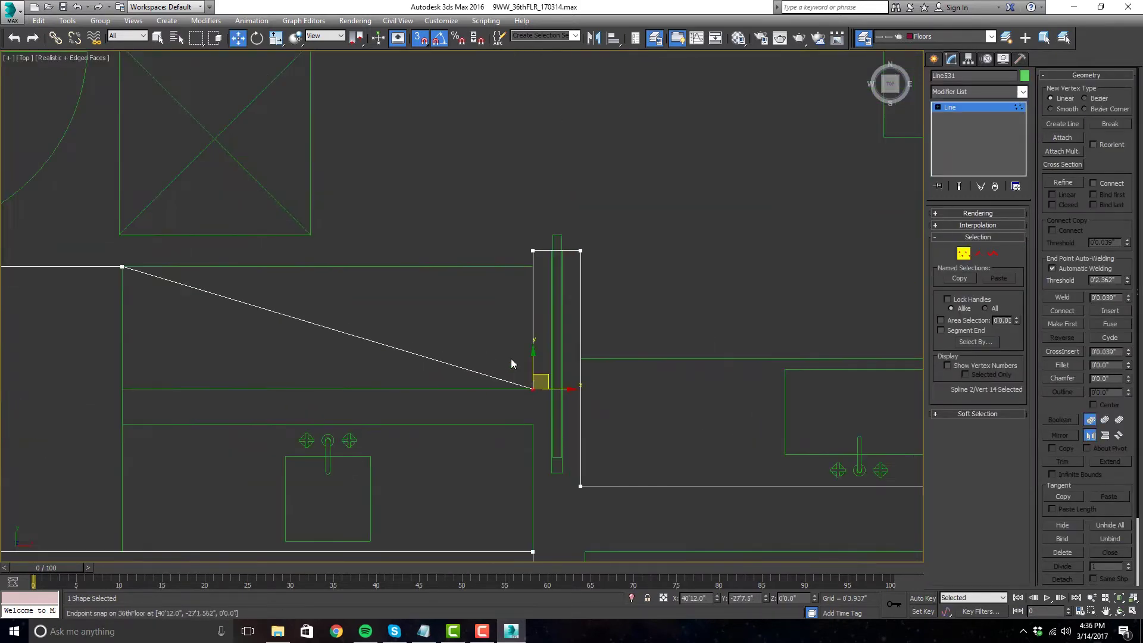
left_click(1023, 93)
- Trace the southeast corner room around its window recess as a closed spline and apply a UVW Map modifier
left_click(955, 144)
left_click(702, 309)
left_click(1023, 91)
left_click(995, 497)
left_click(676, 459)
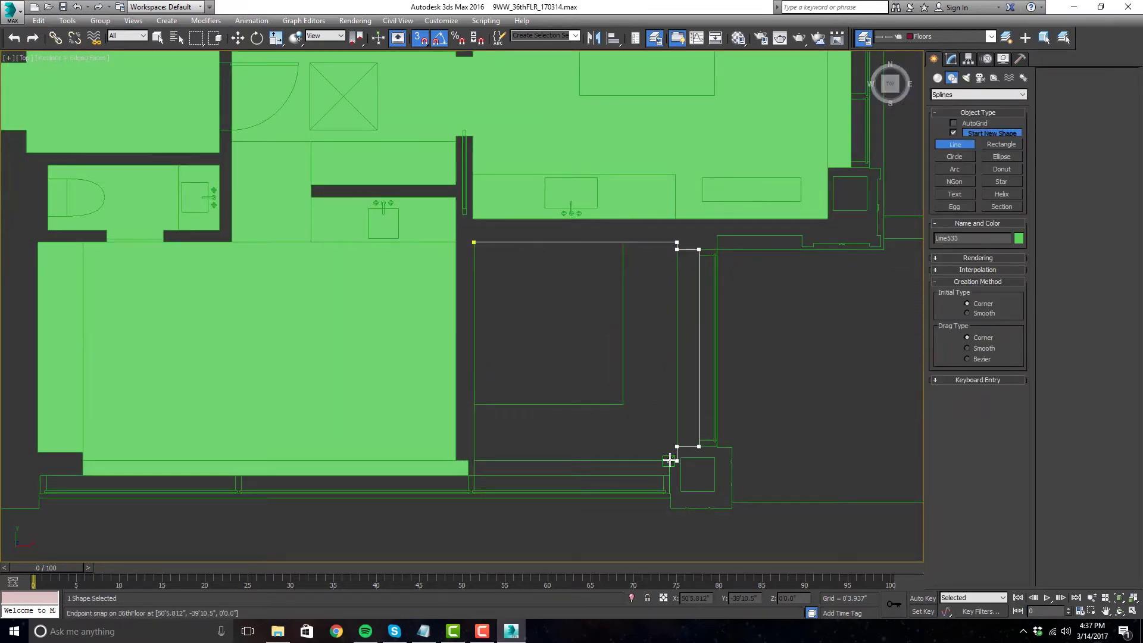
left_click(950, 59)
left_click(1022, 92)
left_click(952, 390)
- Trace the two east bedrooms as closed splines in one shape and apply a UVW Map modifier
left_click(957, 143)
left_click(485, 510)
left_click(717, 403)
left_click(238, 403)
left_click(1063, 124)
left_click(431, 202)
left_click(721, 437)
left_click(721, 494)
left_click(90, 494)
scroll(566, 377, "down", 8)
middle_click_drag(541, 334, 636, 267)
left_click(1023, 91)
left_click(952, 390)
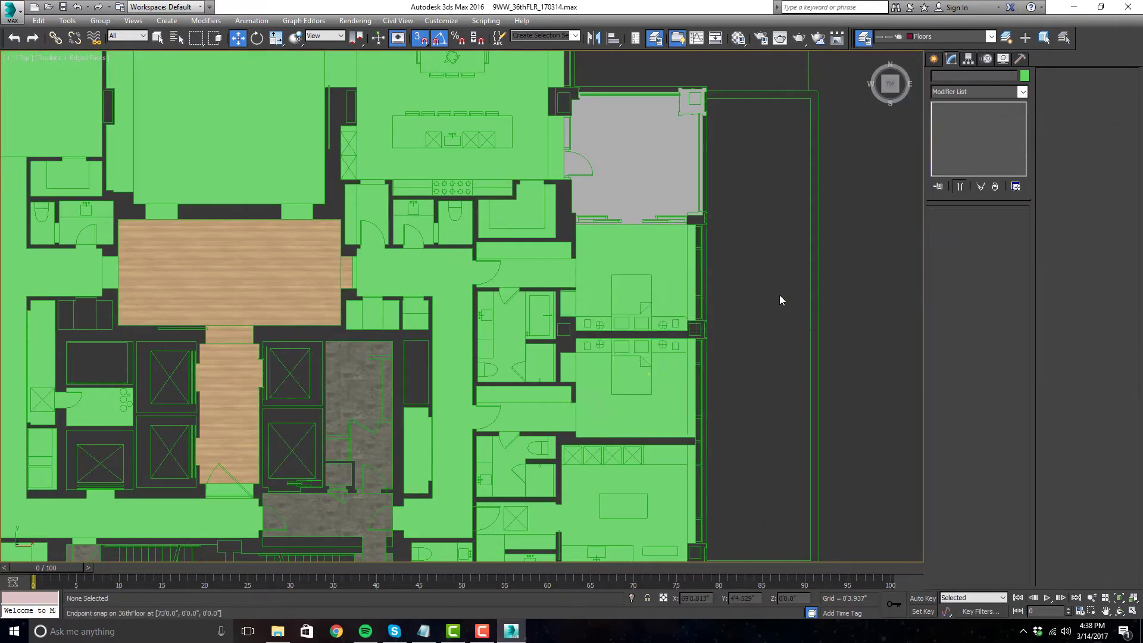
- Delete the stone floor section covering the service room north of the elevator lobby
left_click(806, 314)
middle_click_drag(382, 391, 528, 364)
left_click(527, 369)
key("Delete")
- Start a new line shape outlining the service room east of the elevators, along its west and north walls
scroll(506, 460, "up", 6)
left_click(933, 58)
left_click(954, 144)
left_click(505, 472)
left_click(408, 339)
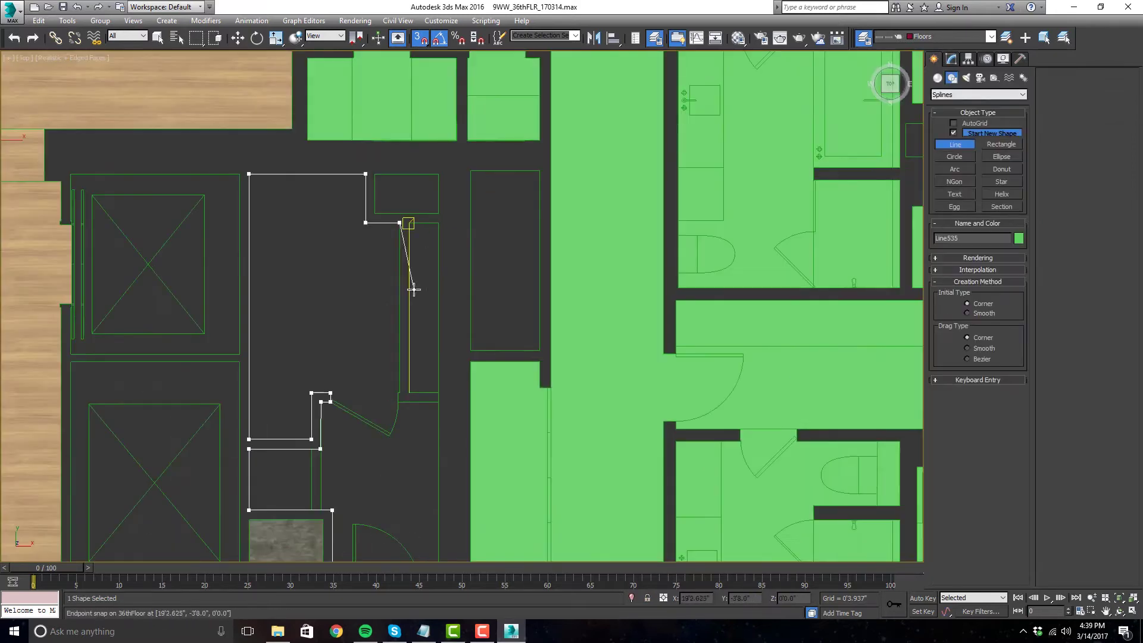
- Continue the service room outline around its east side and doorway, close it, and apply a UVW Map modifier
left_click(476, 495)
scroll(452, 495, "down", 4)
scroll(434, 250, "up", 5)
left_click(352, 119)
scroll(365, 441, "up", 3)
left_click(365, 441)
scroll(520, 395, "down", 2)
left_click(520, 426)
left_click(329, 427)
scroll(330, 428, "down", 5)
left_click(950, 58)
left_click(1023, 92)
left_click(953, 390)
- Add the narrow shaft and closet rectangles between the service room and the hall to the hall floor's line shape
left_click(518, 357)
left_click(976, 117)
left_click(1062, 123)
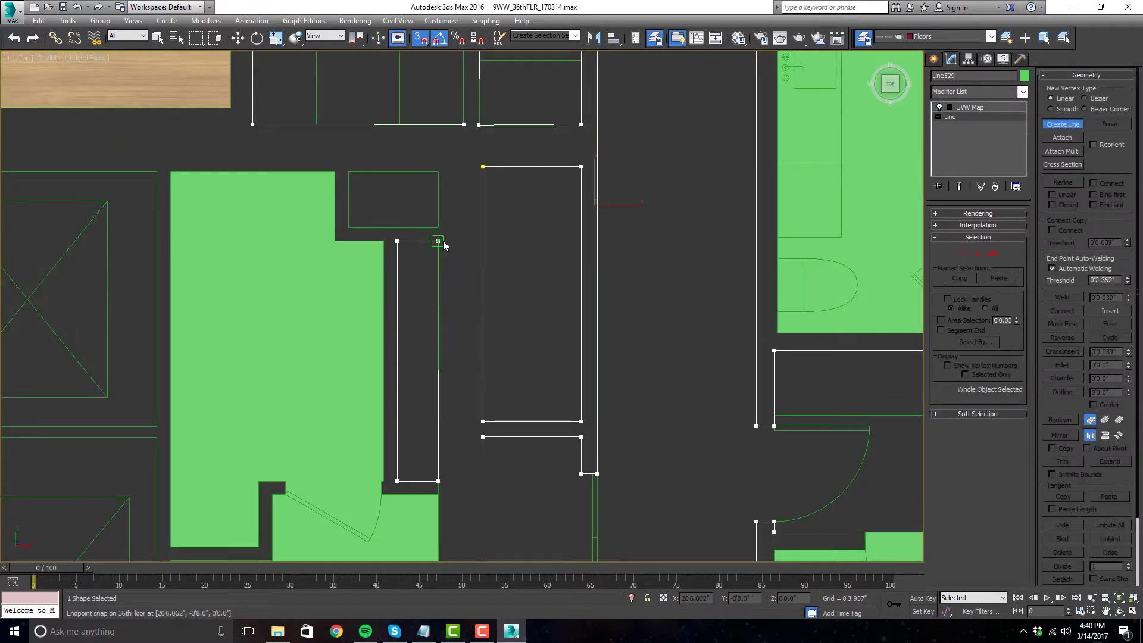
left_click(439, 240)
scroll(823, 292, "down", 6)
key("w")
left_click(824, 292)
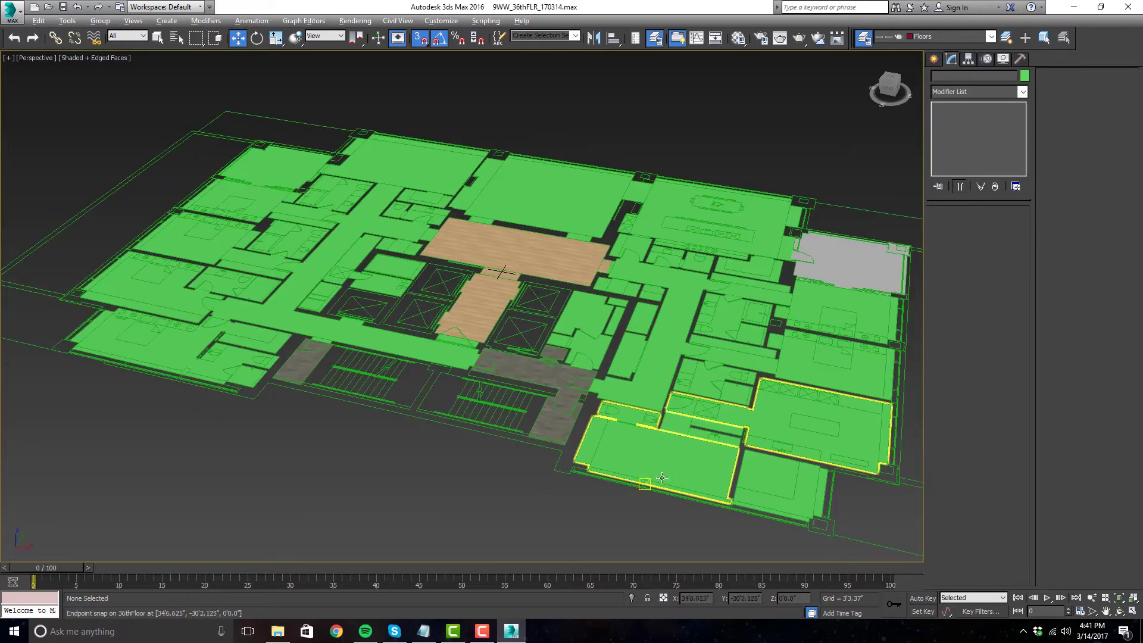
middle_click_drag(649, 405, 579, 386, "alt")
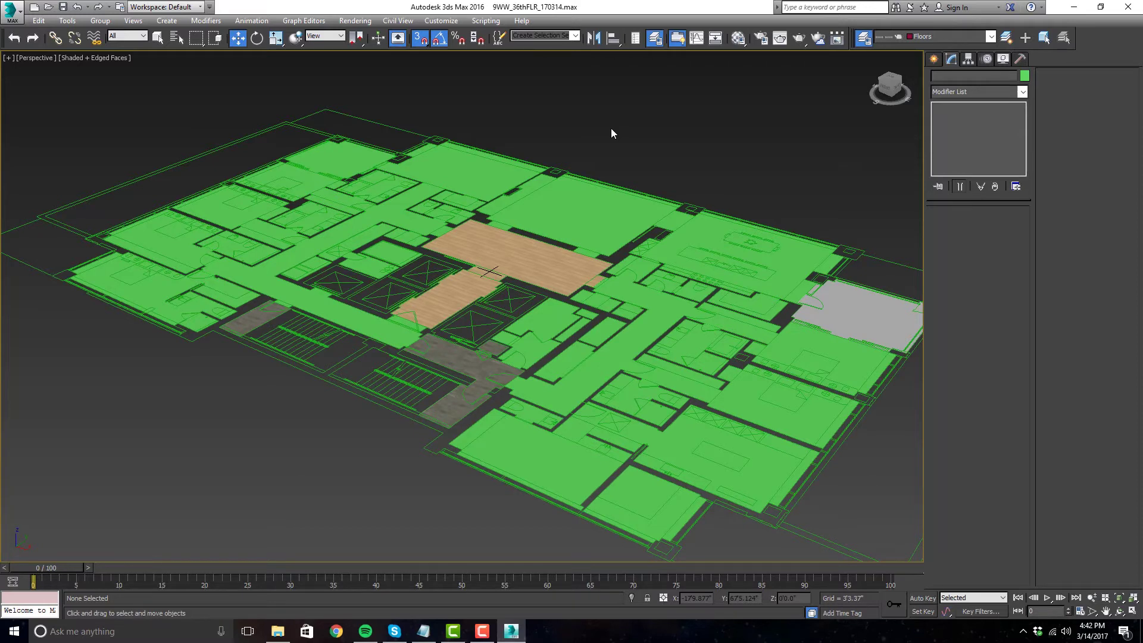
scroll(572, 286, "up", 5)
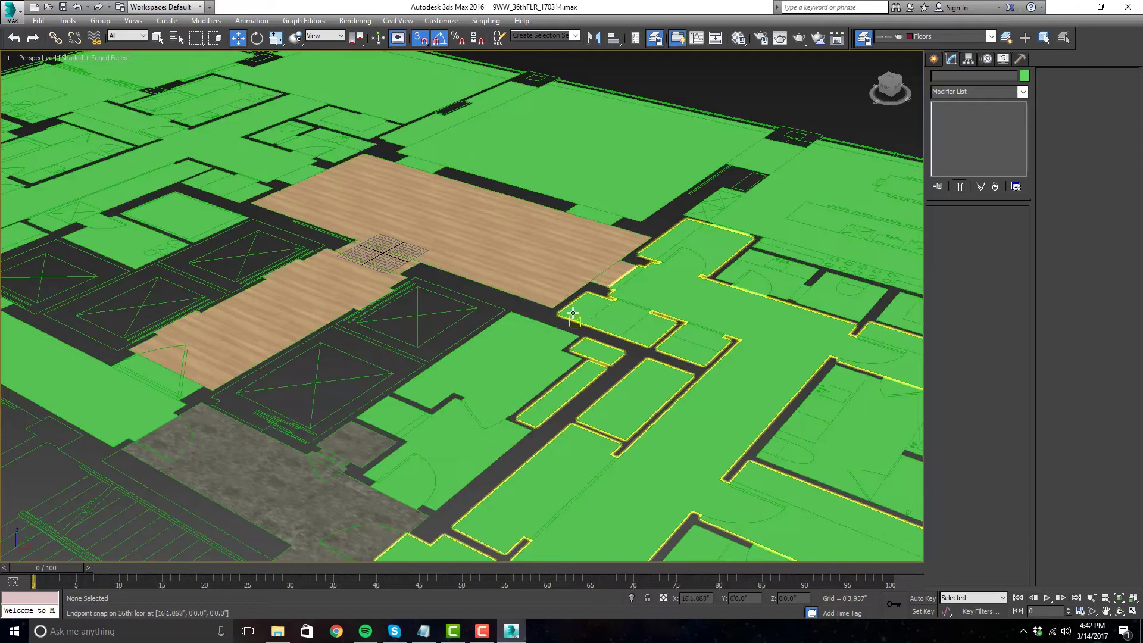
left_click(603, 310)
scroll(612, 297, "down", 3)
left_click(790, 136)
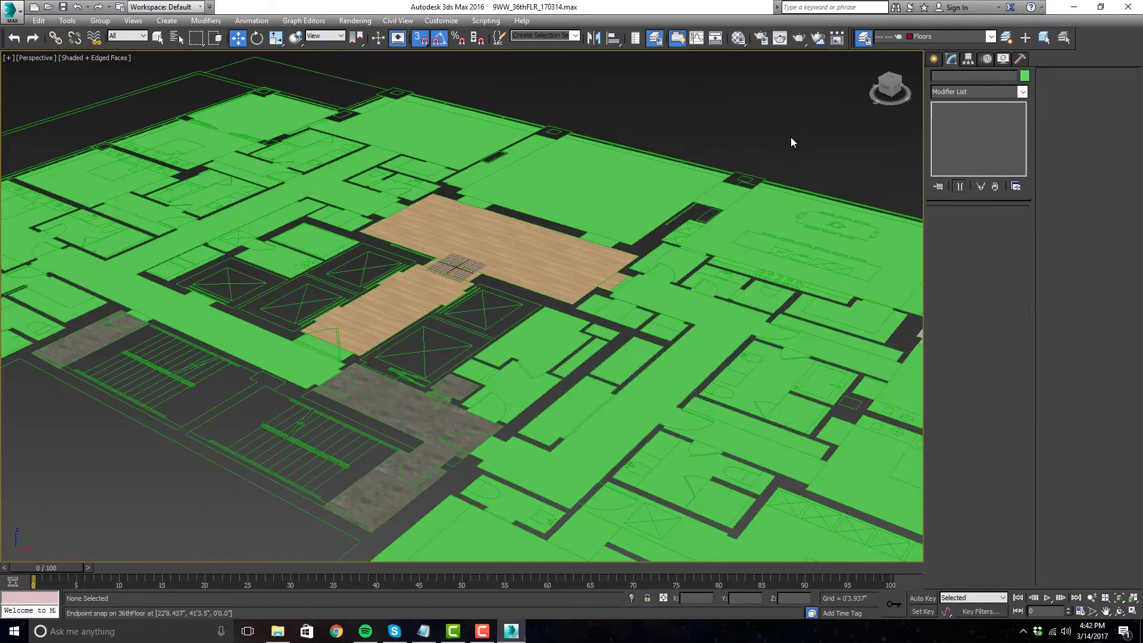
middle_click_drag(719, 123, 754, 138)
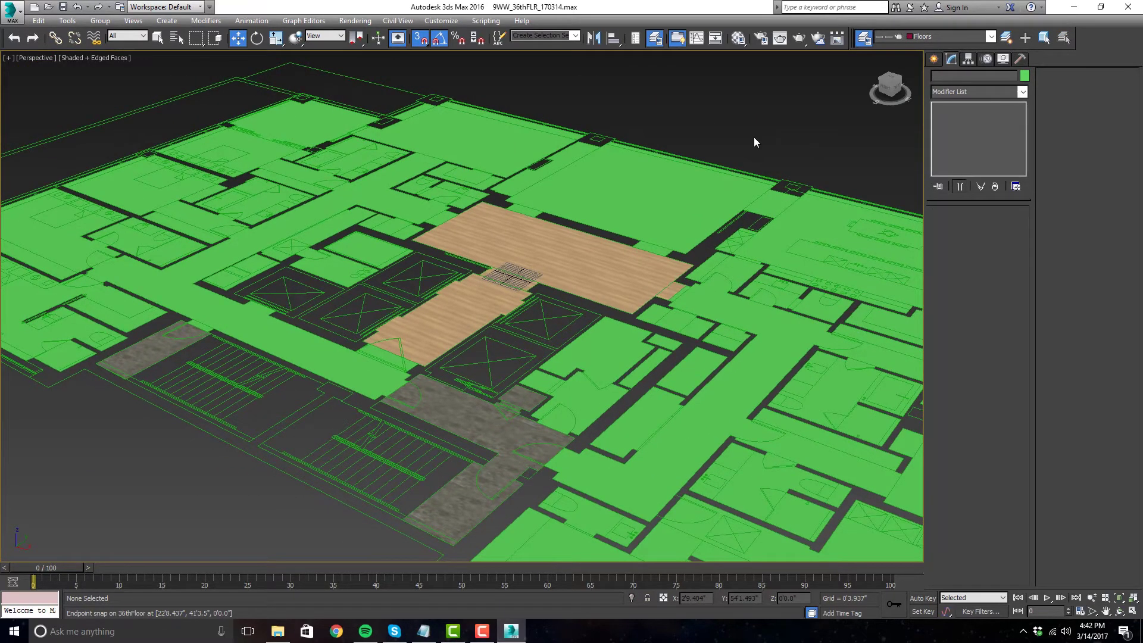
- Select the large north room's floor northwest of the wood-floored hall and turn off 3D snapping
left_click(477, 172)
middle_click_drag(493, 208, 588, 387)
scroll(589, 388, "up", 5)
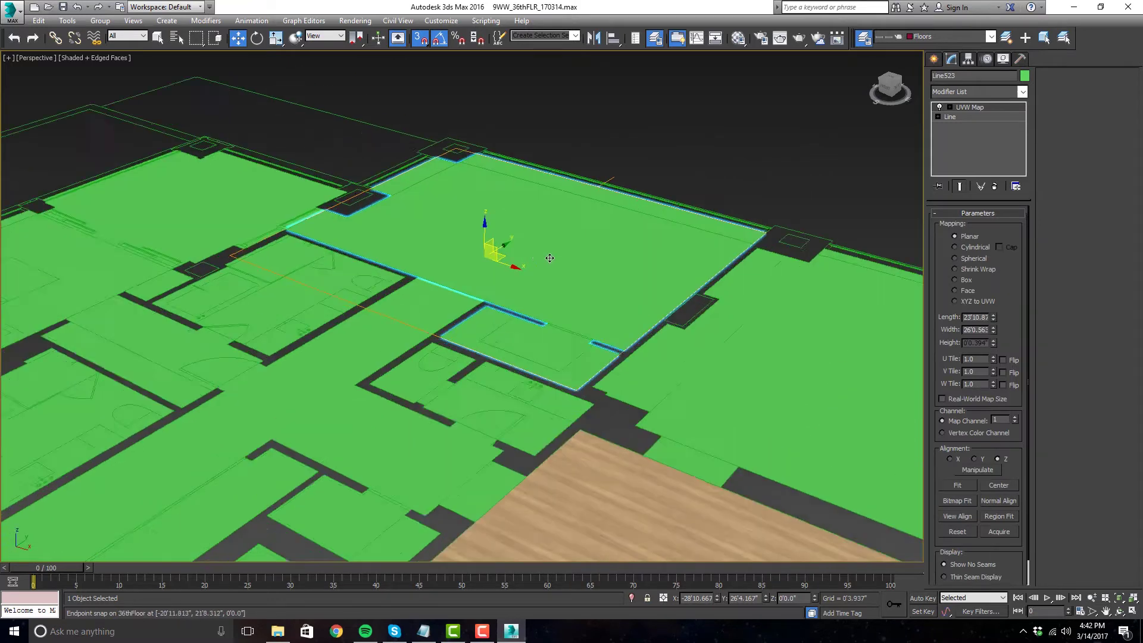
left_click(420, 38)
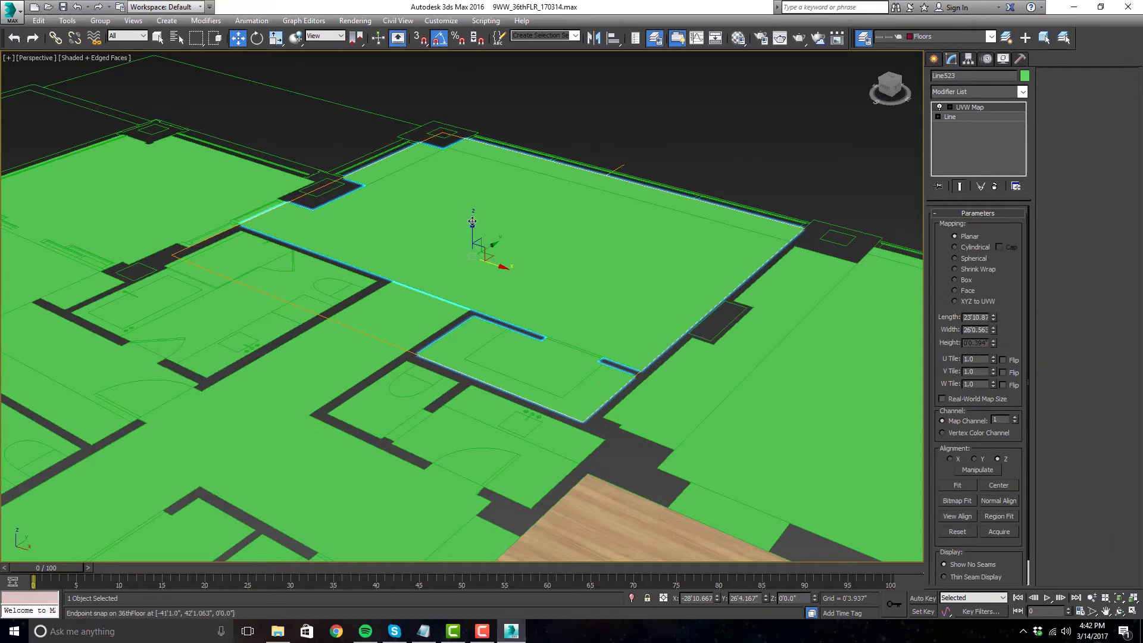
left_click_drag(471, 232, 580, 192, "shift")
left_click(619, 365)
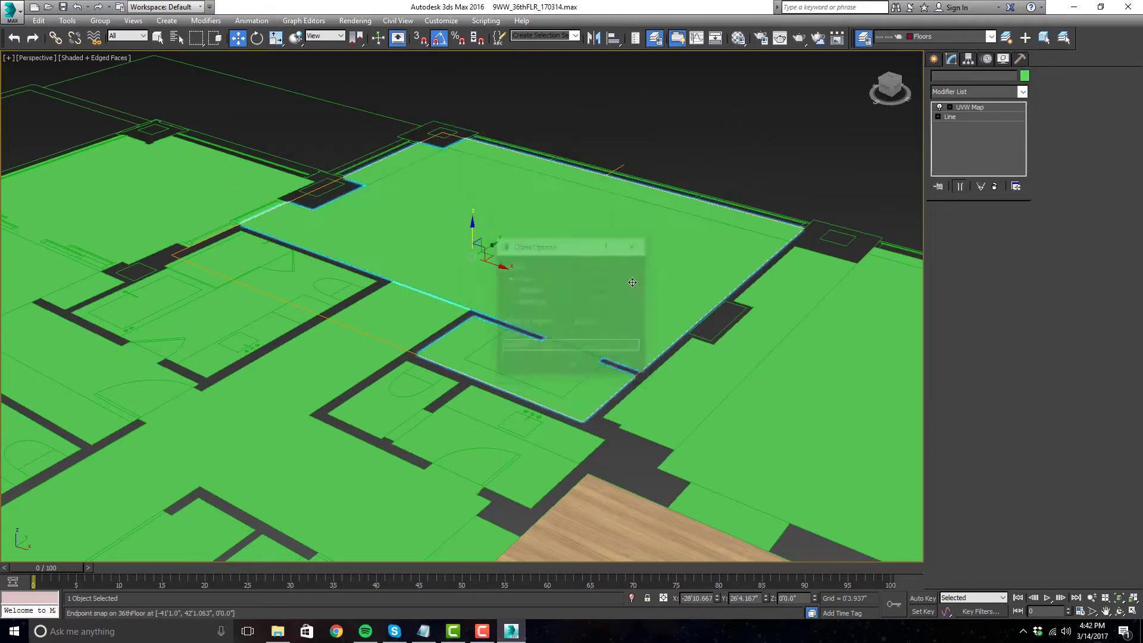
left_click(719, 147)
left_click(619, 209)
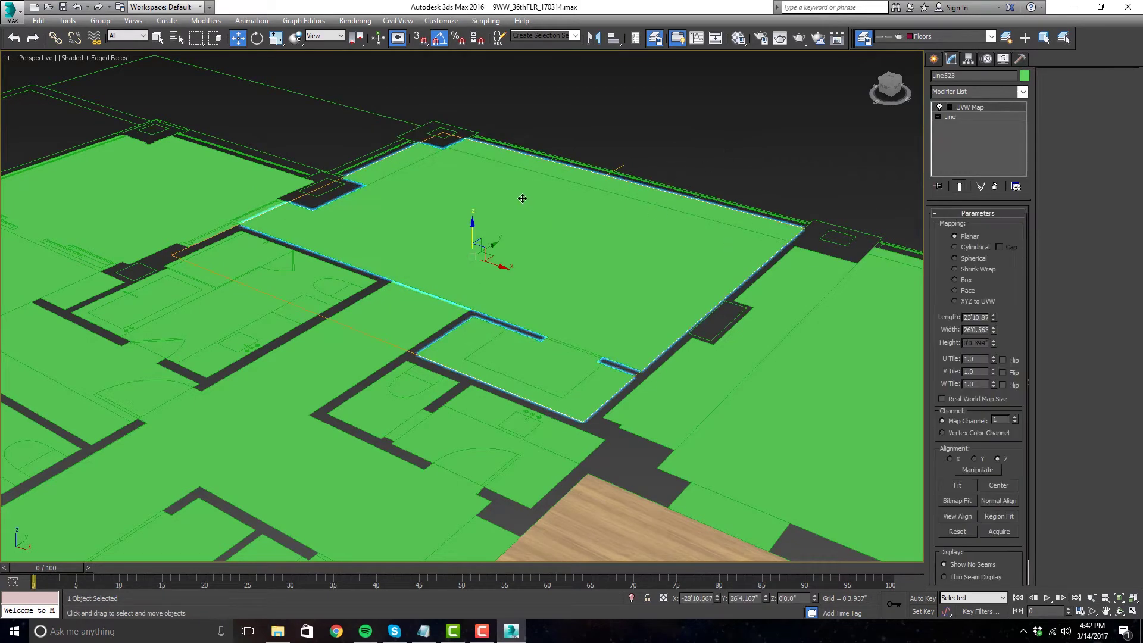
- Clone the large north room's floor straight upward and delete the UVW Map modifier from the copy
scroll(522, 198, "down", 1)
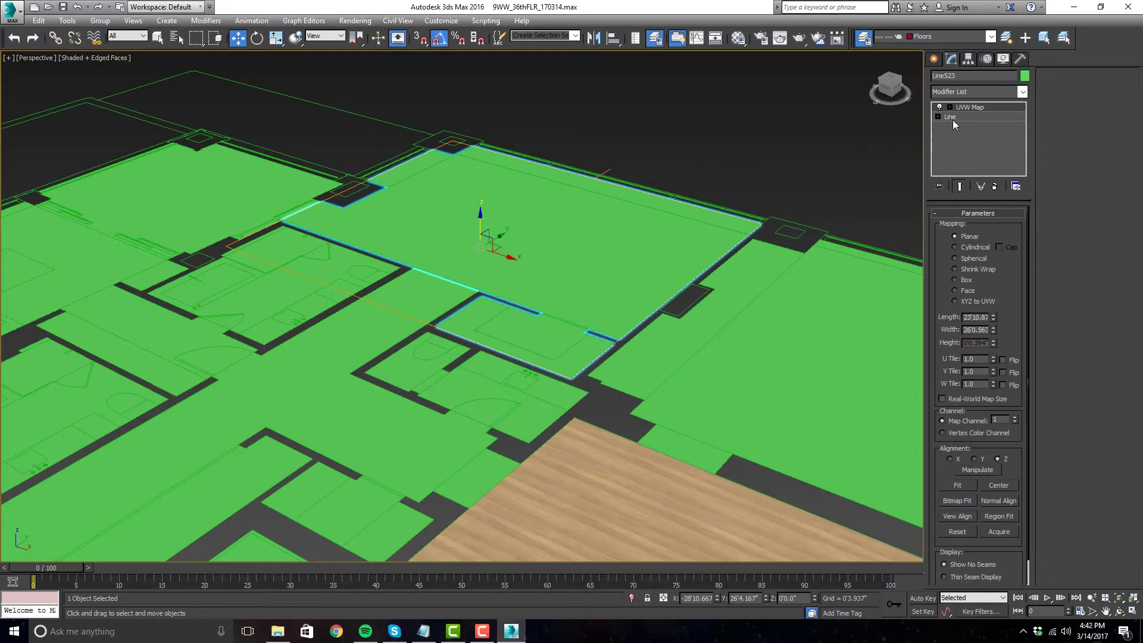
scroll(511, 238, "down", 1)
left_click_drag(490, 219, 492, 121, "shift")
left_click(572, 363)
right_click(976, 108)
left_click(993, 125)
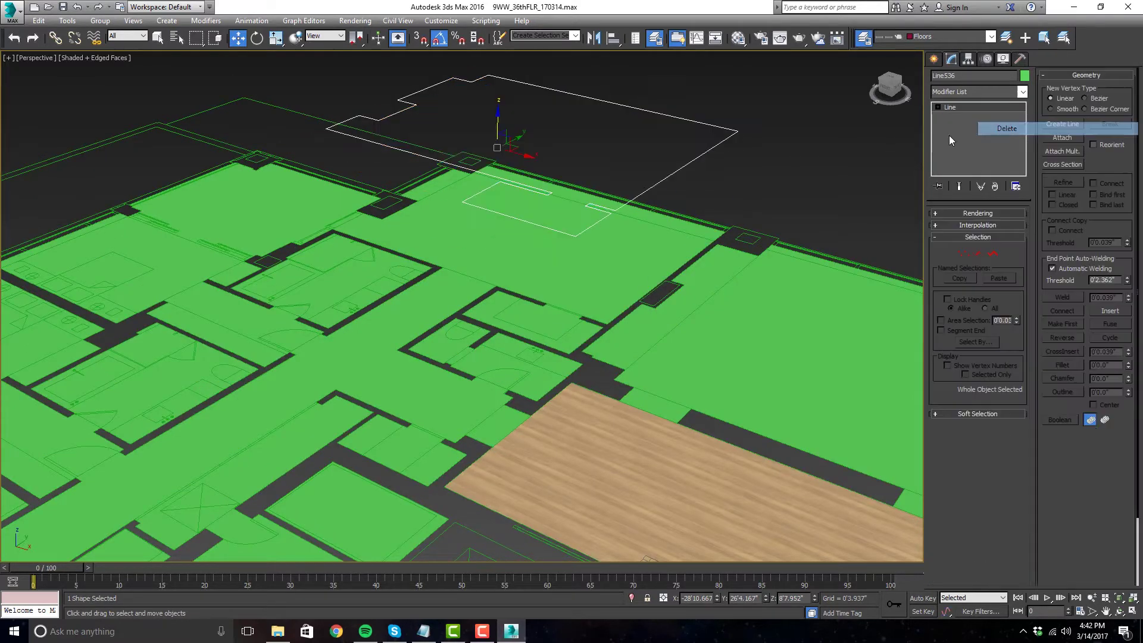
- Make the cloned outline renderable in the renderer and viewport with a rectangular profile 2.906" long and 1.772" wide
left_click(965, 214)
left_click(976, 234)
scroll(638, 182, "up", 6)
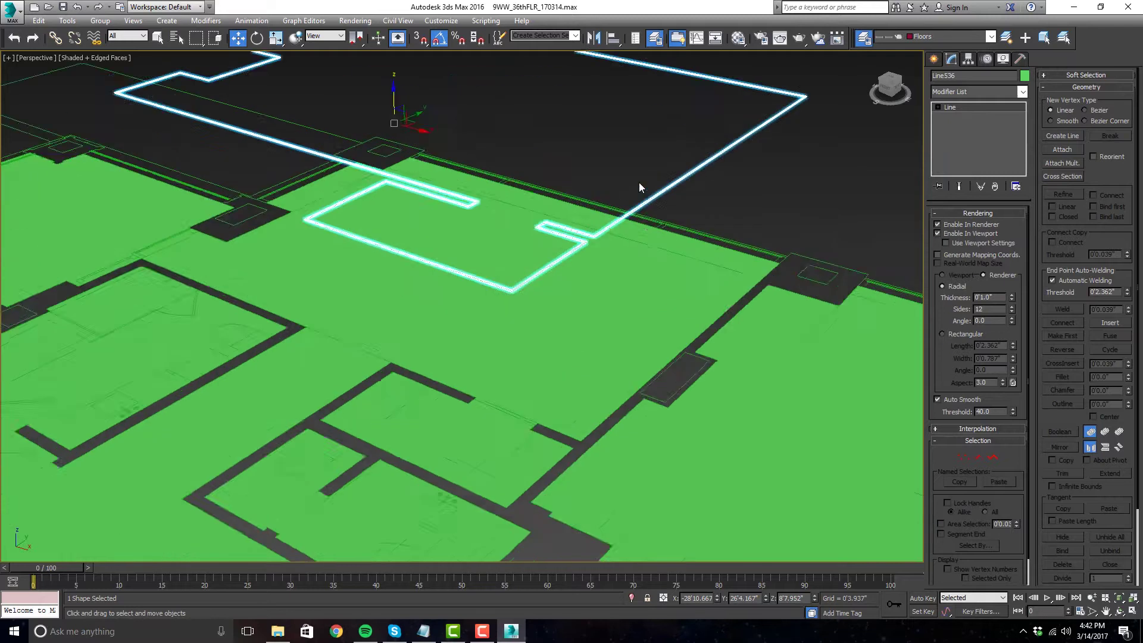
scroll(762, 144, "up", 3)
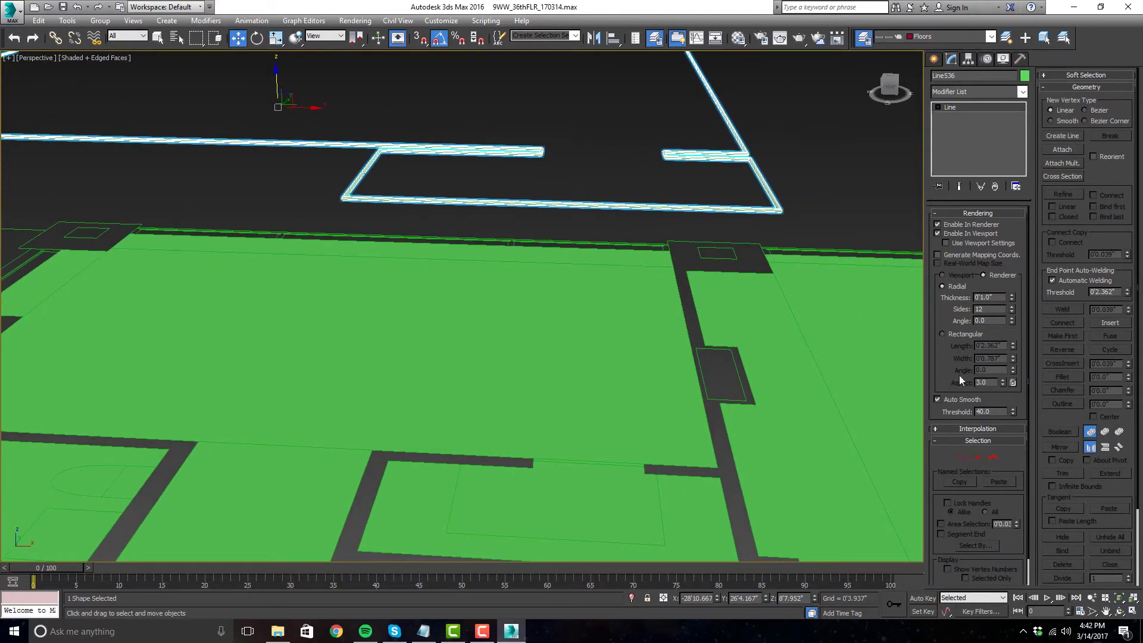
left_click(971, 336)
left_click_drag(1012, 345, 1013, 351)
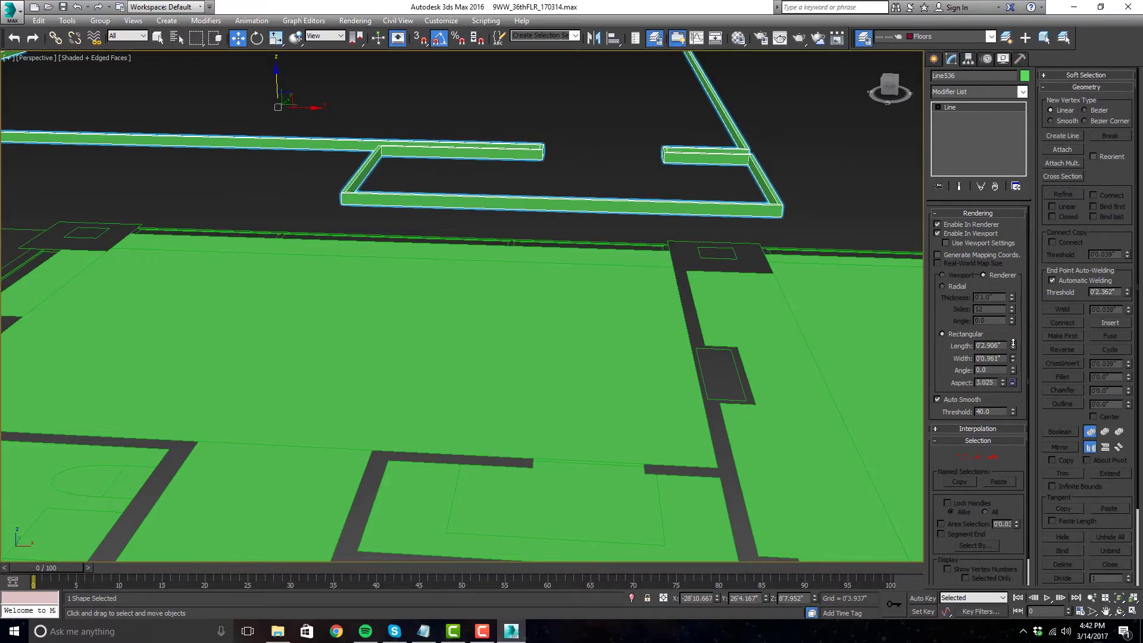
middle_click_drag(784, 226, 637, 265, "alt")
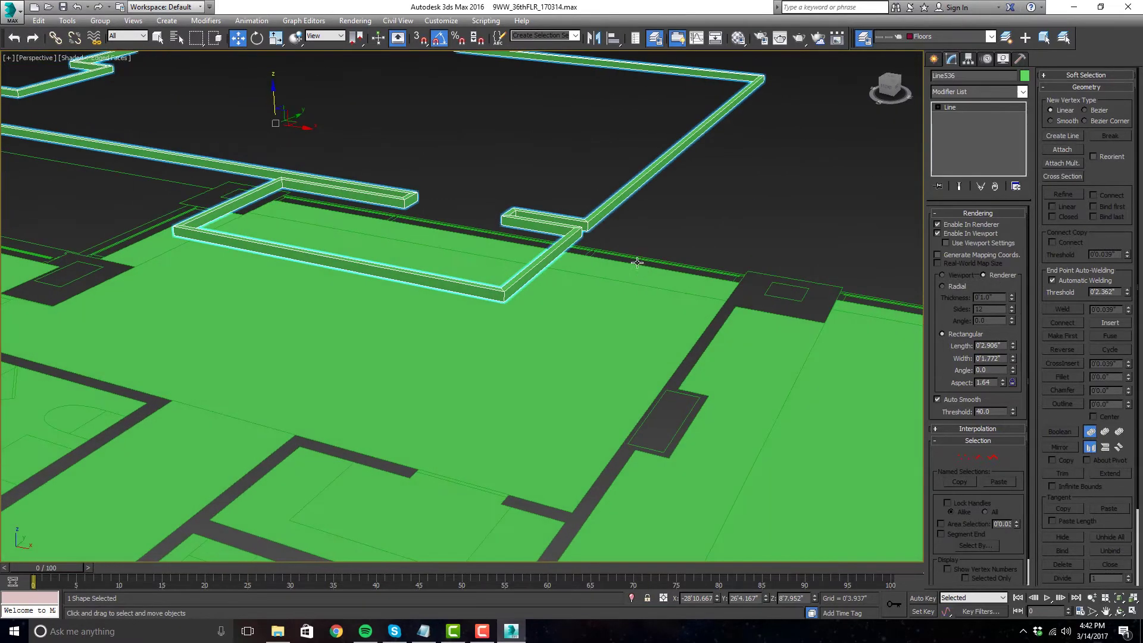
- Delete the raised copy of the north room's outline
left_click(661, 215)
middle_click_drag(660, 215, 615, 206, "alt")
left_click(614, 206)
key("Delete")
scroll(612, 205, "down", 8)
middle_click_drag(569, 177, 677, 128, "alt")
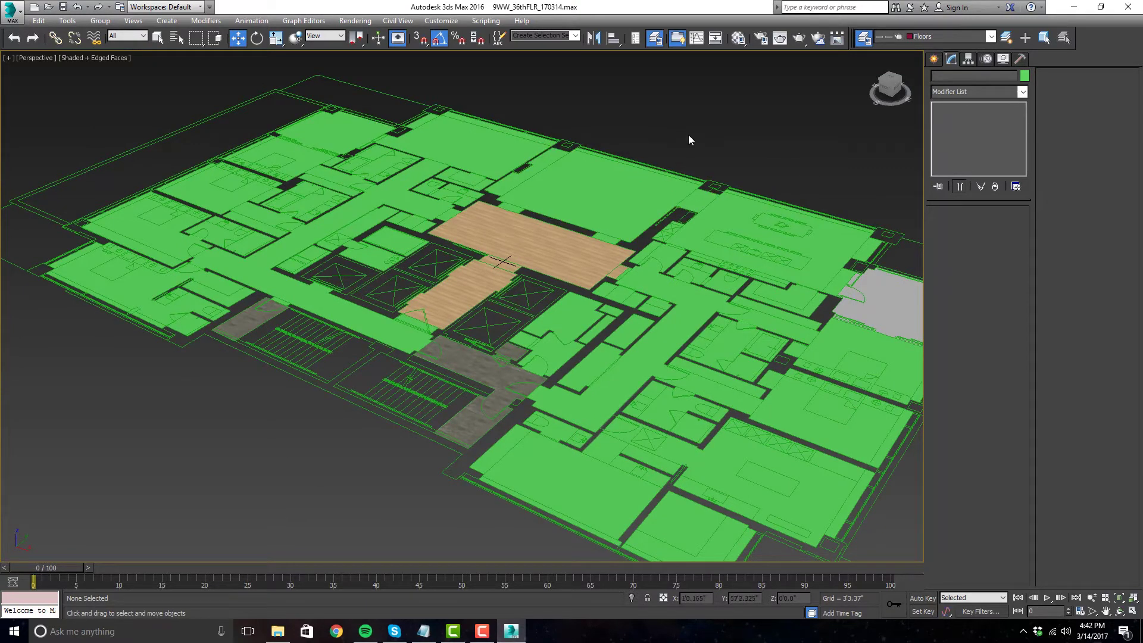
middle_click_drag(688, 134, 709, 159, "alt")
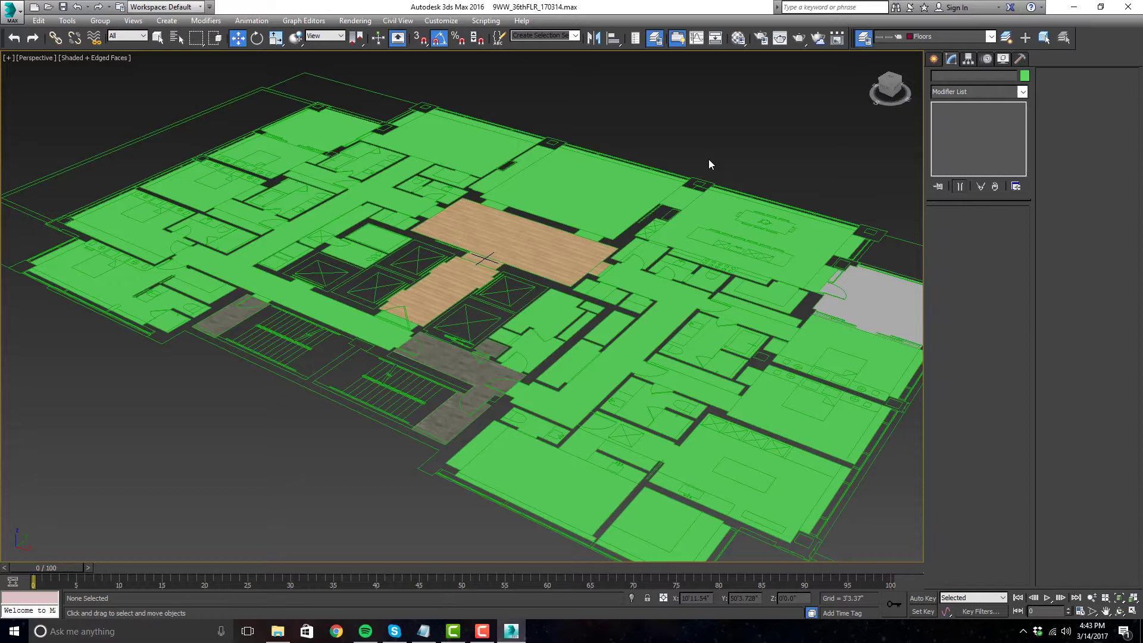
middle_click_drag(337, 410, 361, 424, "alt")
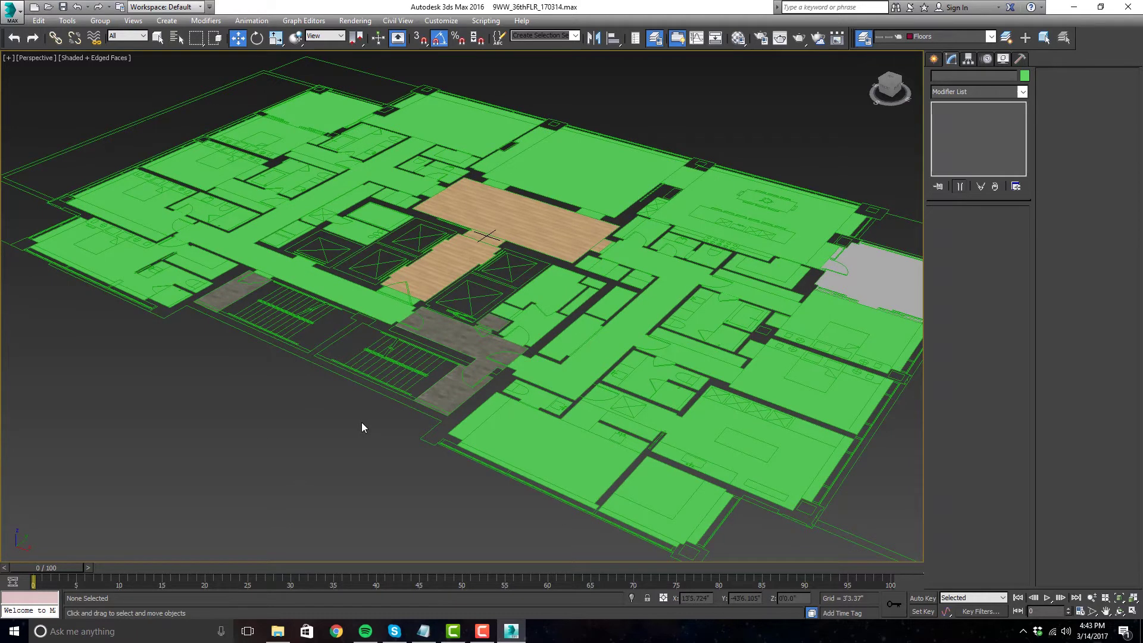
middle_click_drag(362, 423, 616, 426, "alt")
scroll(617, 426, "down", 4)
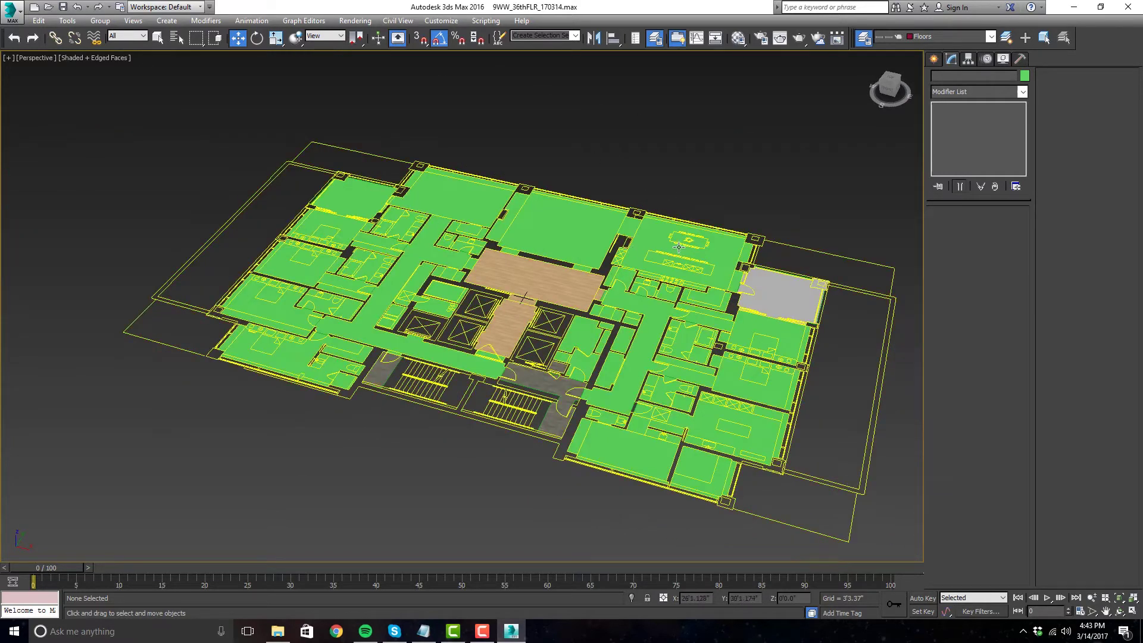
scroll(678, 247, "up", 3)
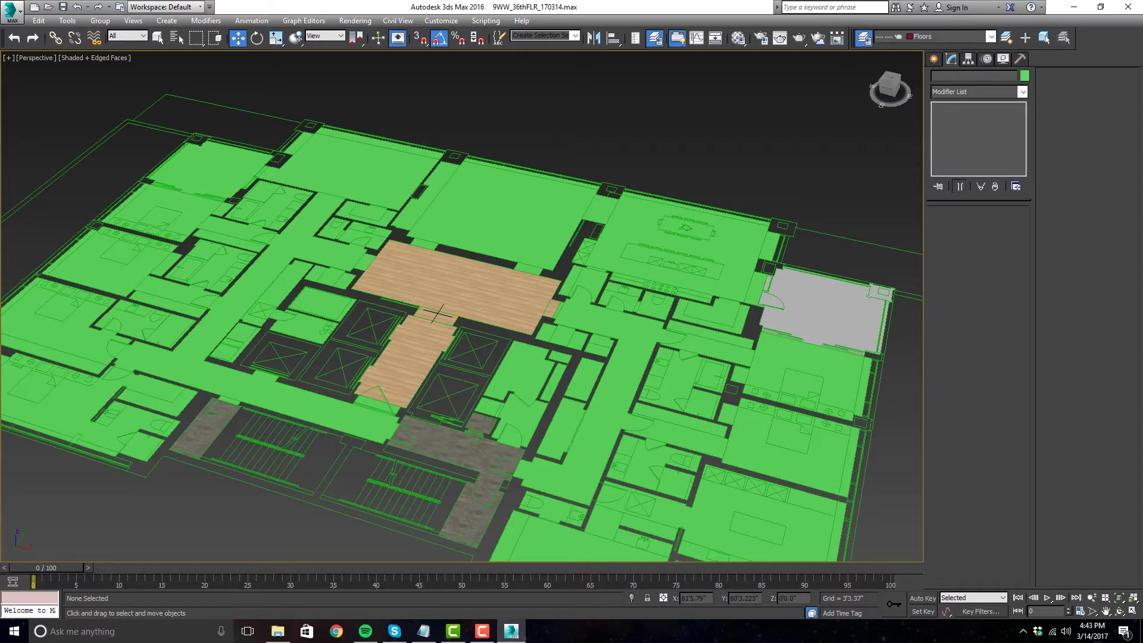
- Hide the floor surfaces and display the 3D walls over the plan
key("ctrl+z")
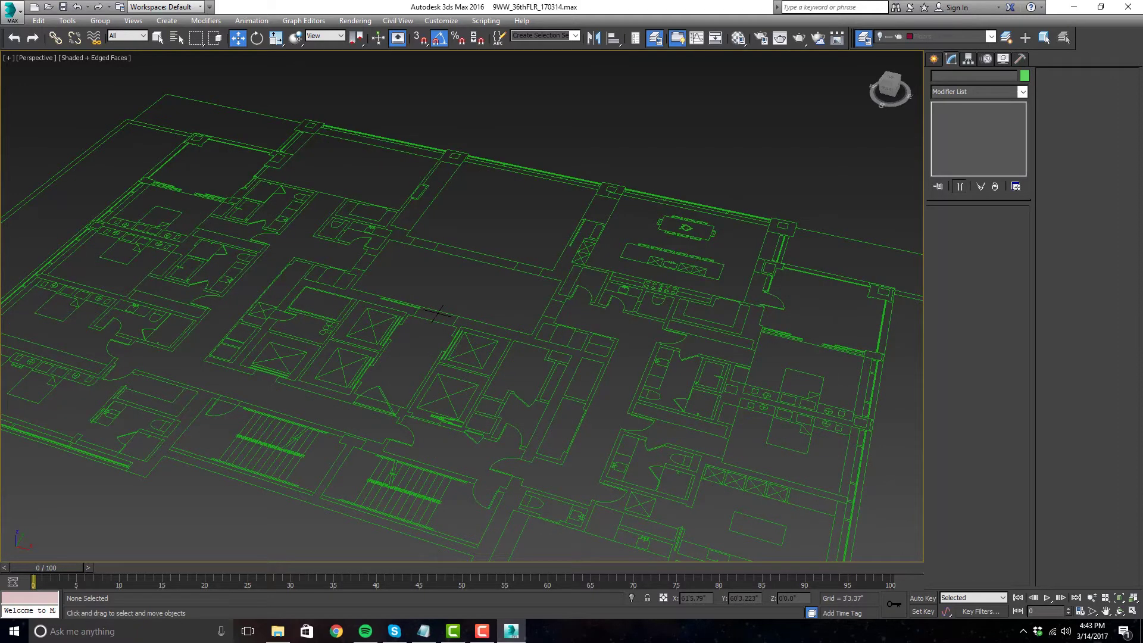
key("ctrl+z")
scroll(594, 284, "down", 3)
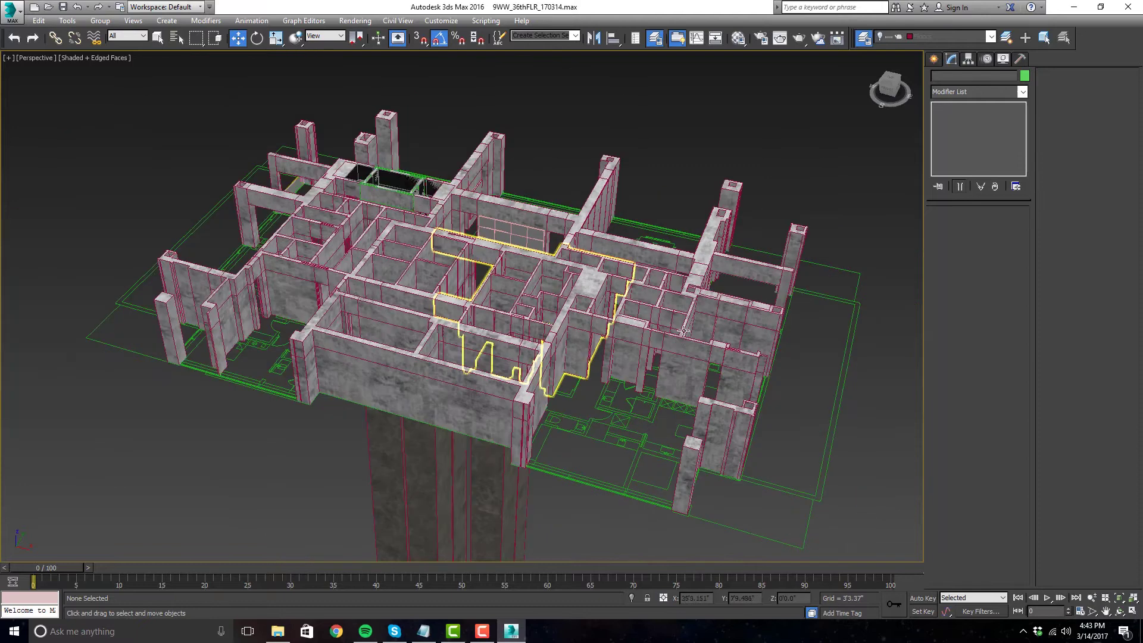
- Delete the central core walls around the elevators and the adjoining wall pieces along the hall's west side
middle_click_drag(587, 314, 511, 303, "alt")
left_click(511, 303)
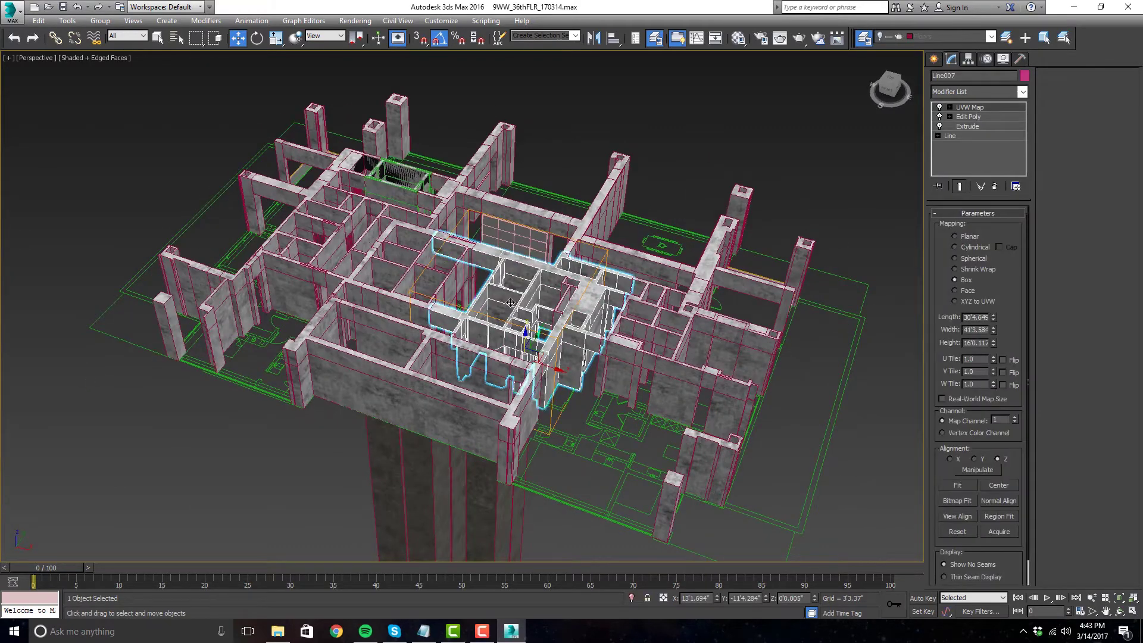
key("Delete")
left_click(462, 284)
key("Delete")
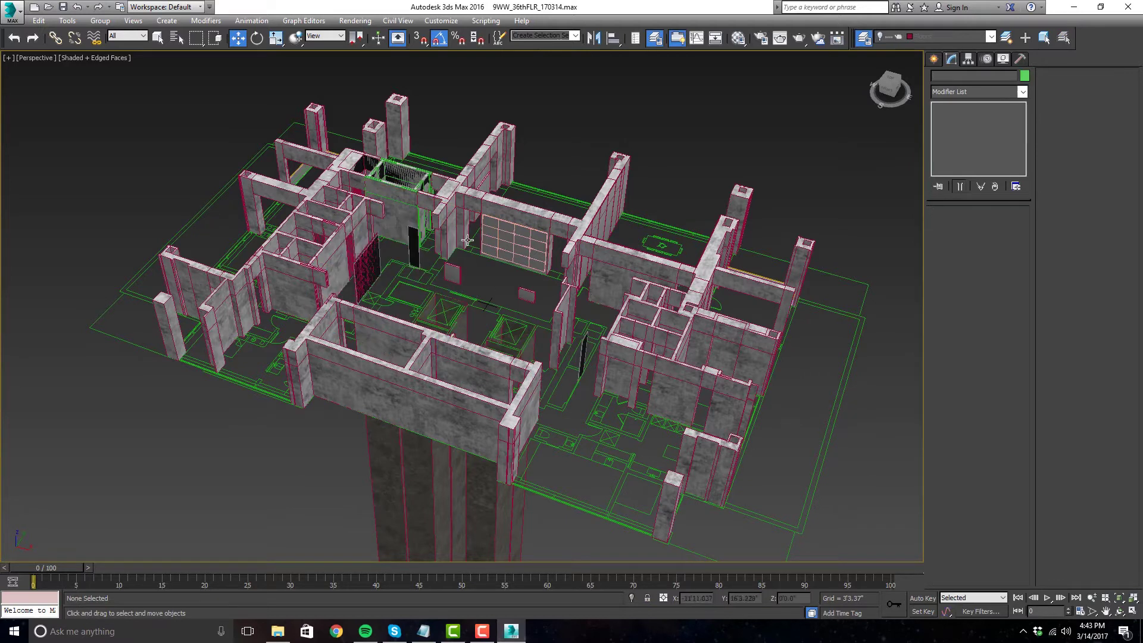
left_click(454, 207)
key("Delete")
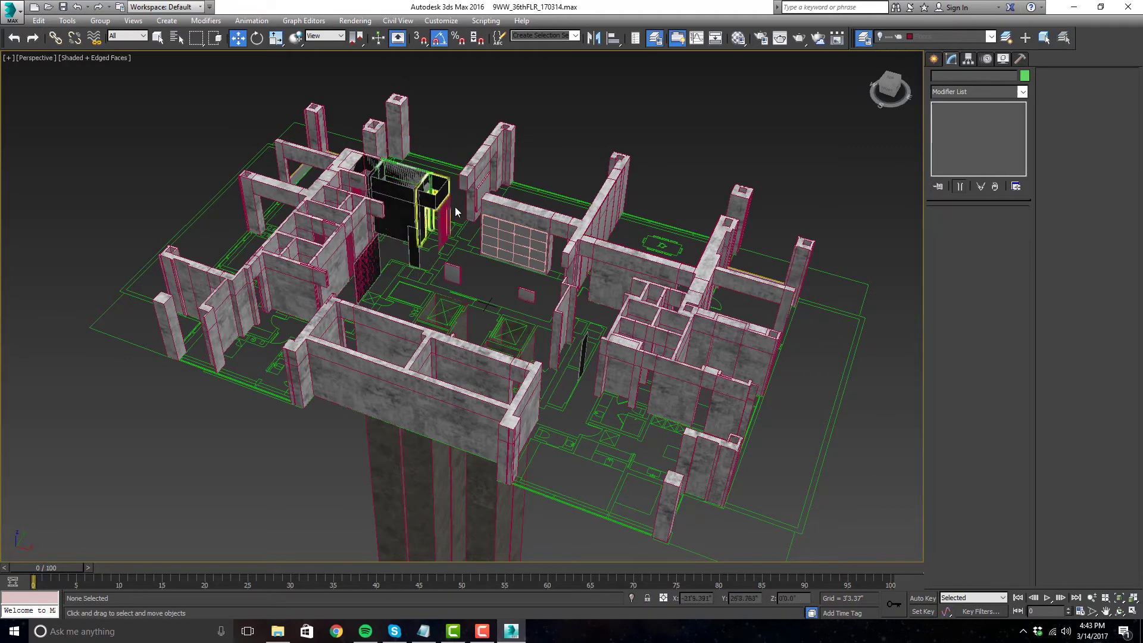
- Examine the elevator shafts that extend below the floor in the building core
middle_click_drag(568, 232, 689, 190, "alt")
middle_click_drag(630, 238, 510, 376, "alt")
scroll(543, 308, "up", 5)
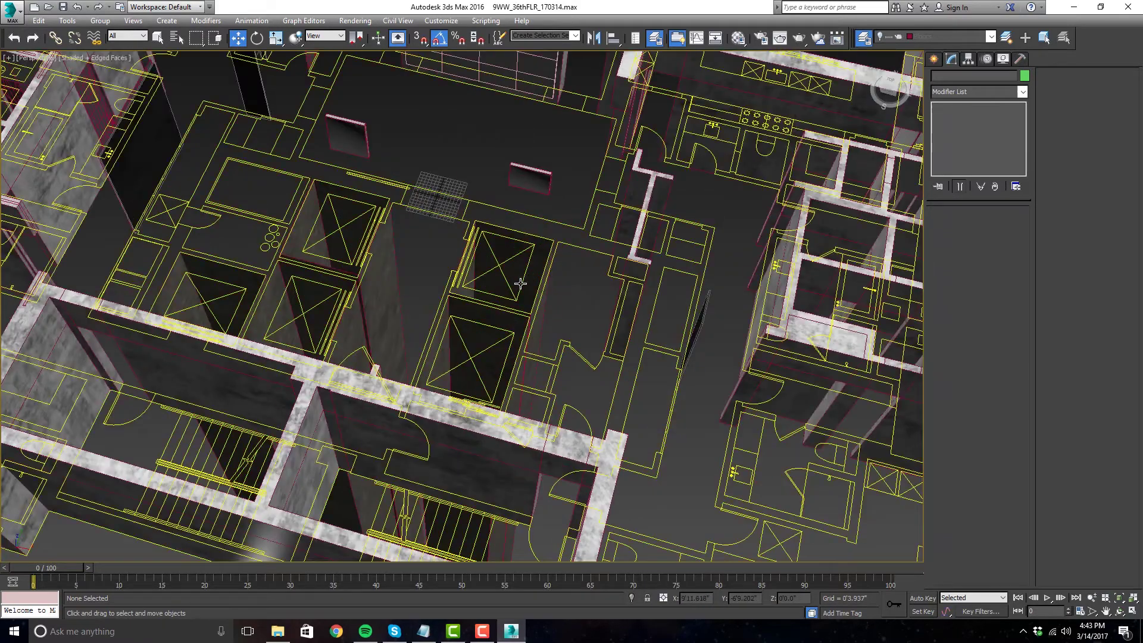
left_click(524, 282)
left_click(527, 284)
middle_click_drag(527, 285, 552, 234, "alt")
left_click(478, 276)
- Select all the 3D walls, excluding the structural columns along the plan's north side and its northern corners
scroll(477, 273, "down", 5)
left_click_drag(247, 239, 247, 239)
middle_click_drag(482, 199, 347, 255, "alt")
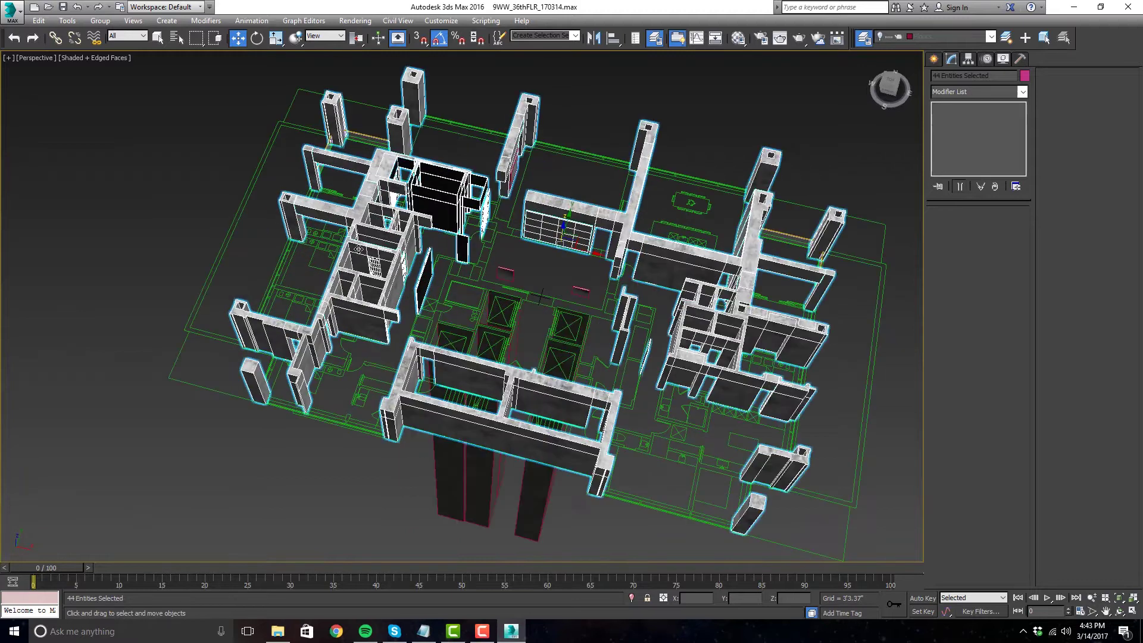
left_click(288, 209, "alt")
left_click(312, 168, "alt")
left_click(334, 108, "alt")
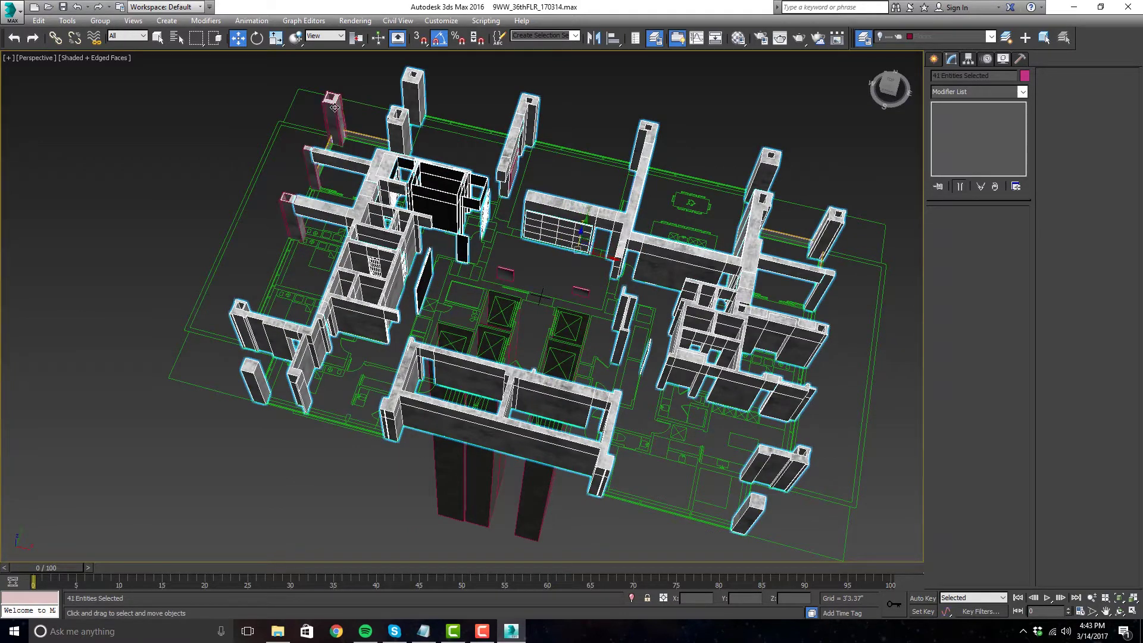
left_click(413, 82, "alt")
left_click(526, 103, "alt")
left_click(641, 125, "alt")
left_click(769, 158, "alt")
left_click(835, 216, "alt")
left_click(836, 275, "alt")
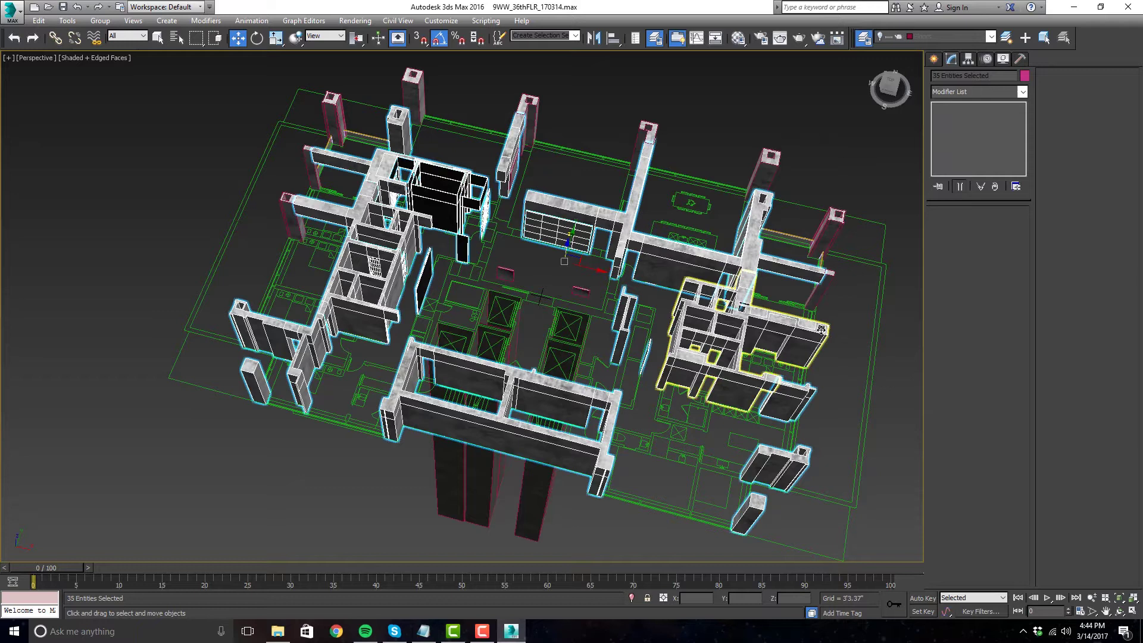
- Exclude the southern columns and the stair core walls from the selection and delete the remaining interior walls
middle_click_drag(822, 329, 749, 296)
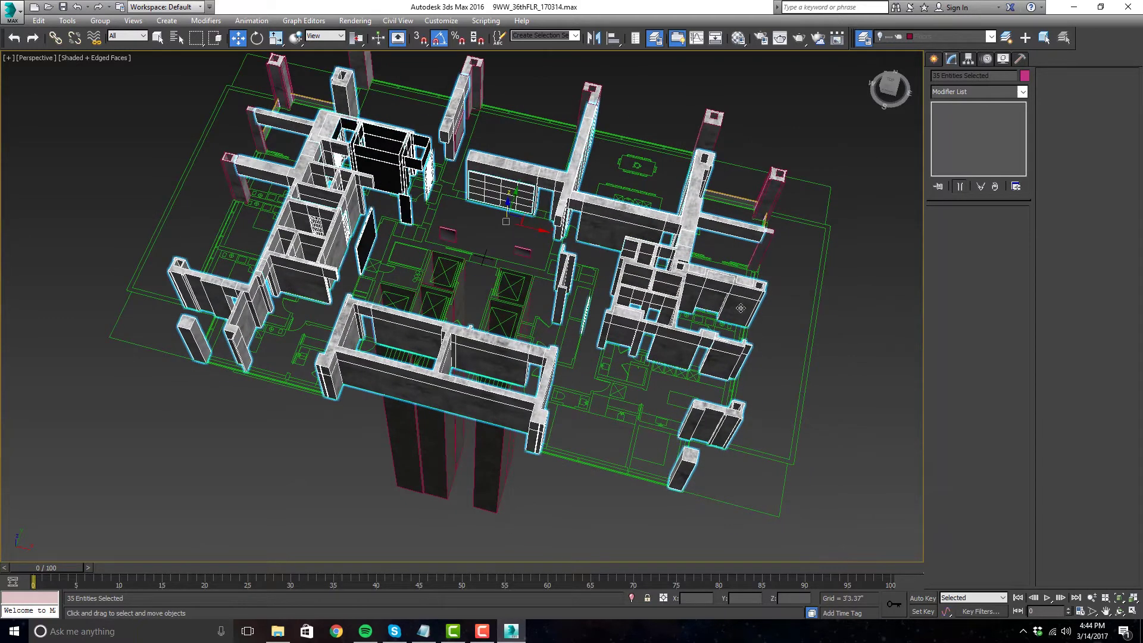
left_click(716, 422, "alt")
left_click(686, 469, "alt")
left_click(532, 430, "alt")
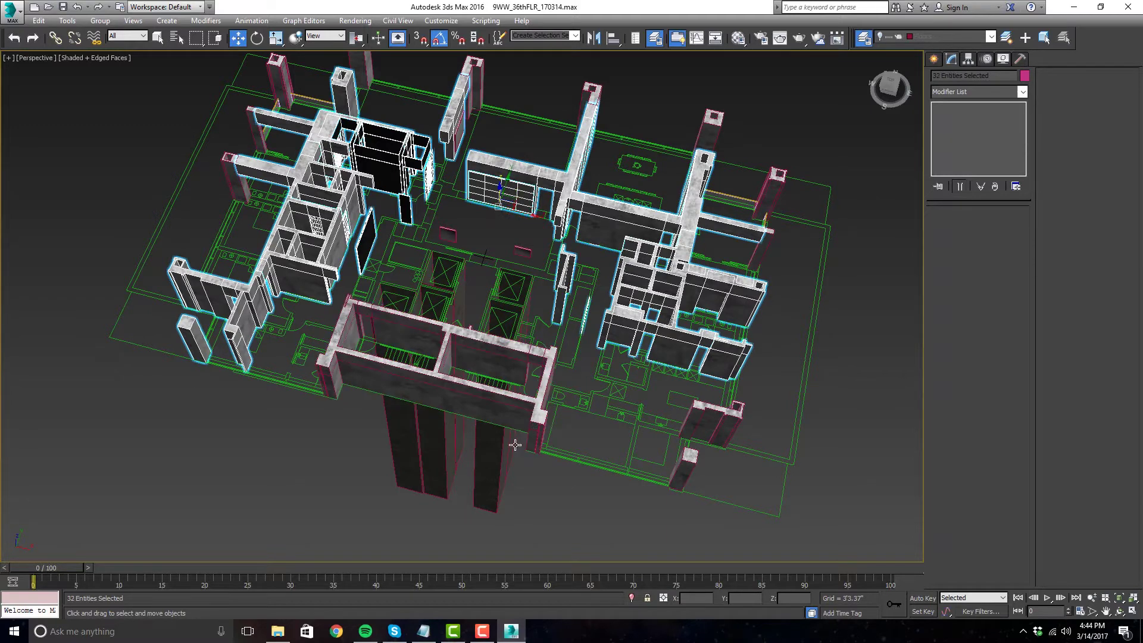
middle_click_drag(346, 398, 389, 420)
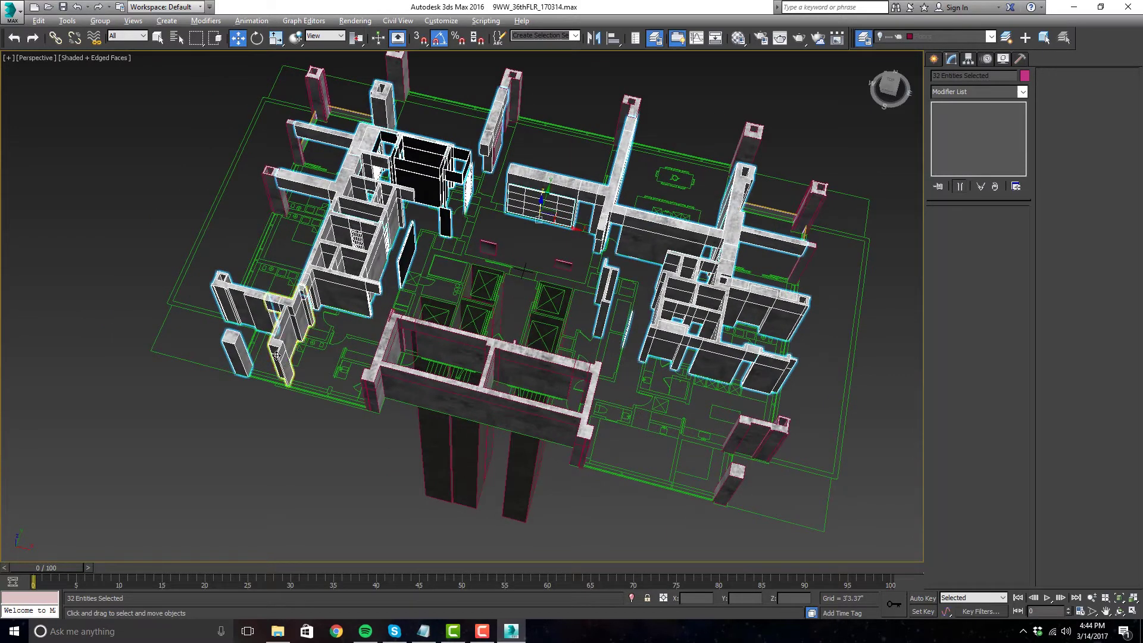
middle_click_drag(314, 341, 556, 378)
scroll(518, 370, "up", 3)
left_click(428, 351, "alt")
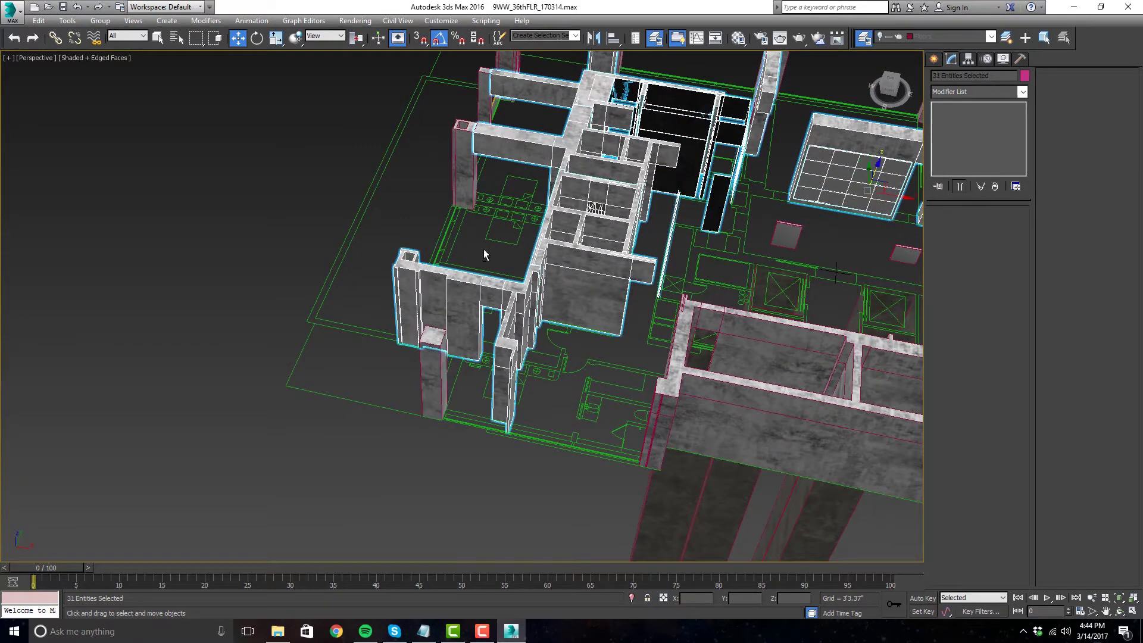
scroll(483, 249, "down", 4)
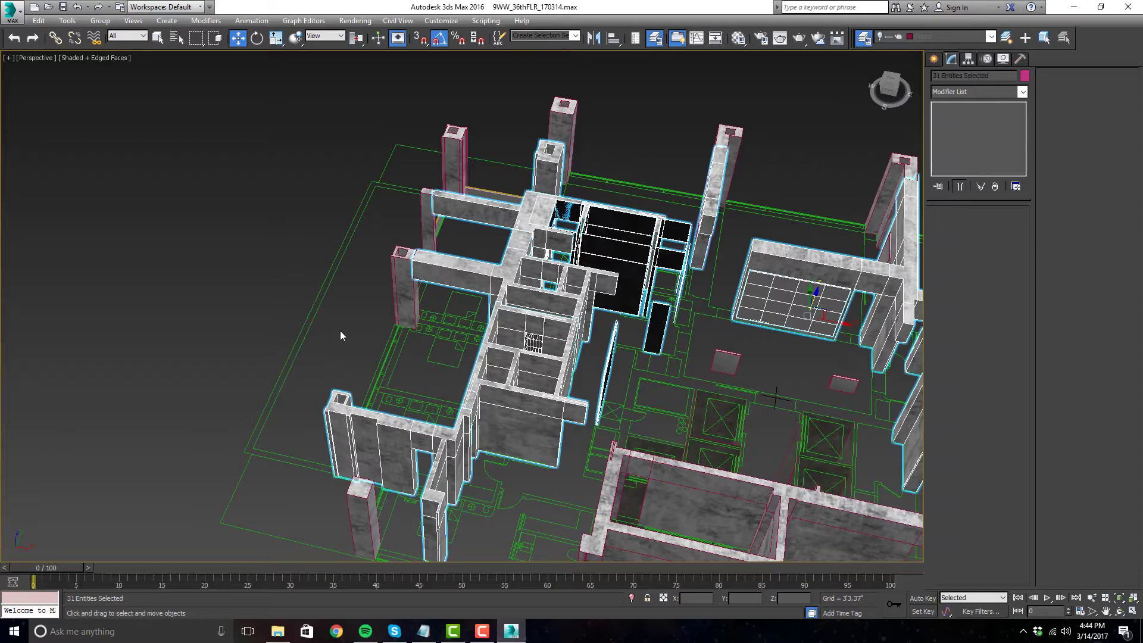
scroll(340, 292, "down", 2)
middle_click_drag(604, 329, 541, 383)
key("Delete")
- Select the five thin freestanding wall panels around the central rooms and hall
scroll(541, 393, "up", 3)
left_click(543, 397)
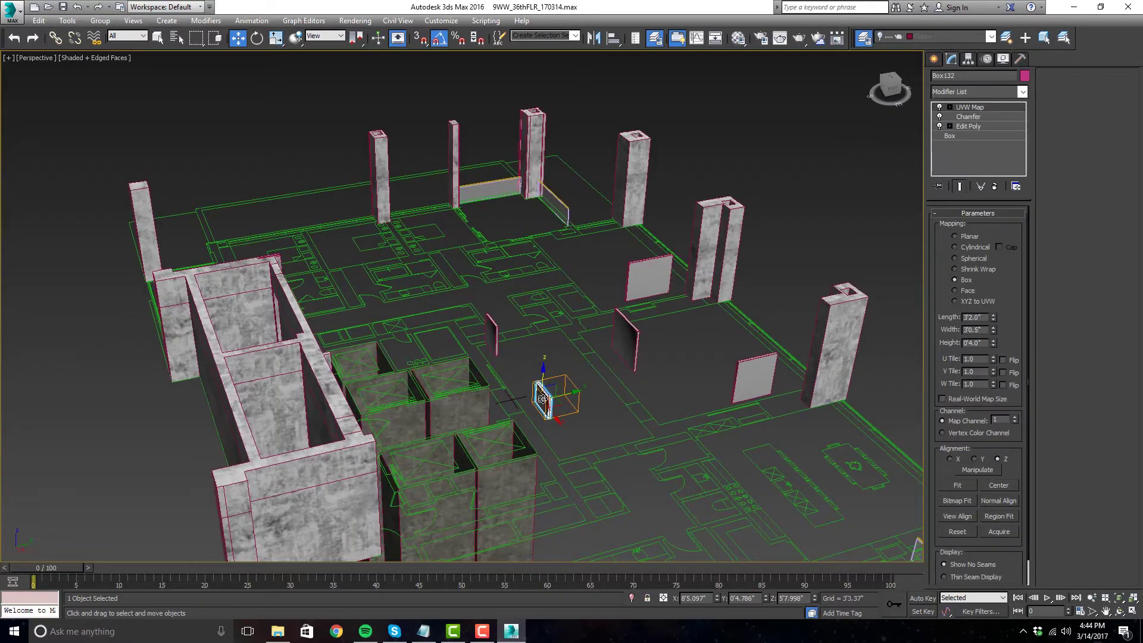
key("Delete")
mouse_move(580, 385)
middle_mouse_down("alt")
mouse_move(638, 376)
mouse_move(542, 354)
mouse_move(587, 390)
mouse_move(507, 355)
mouse_move(506, 388)
mouse_move(574, 382)
middle_mouse_up("alt")
left_click(573, 383)
left_click(499, 330, "ctrl")
left_click(629, 324, "ctrl")
left_click(762, 345, "ctrl")
left_click(649, 267, "ctrl")
middle_click_drag(650, 268, 843, 304, "alt")
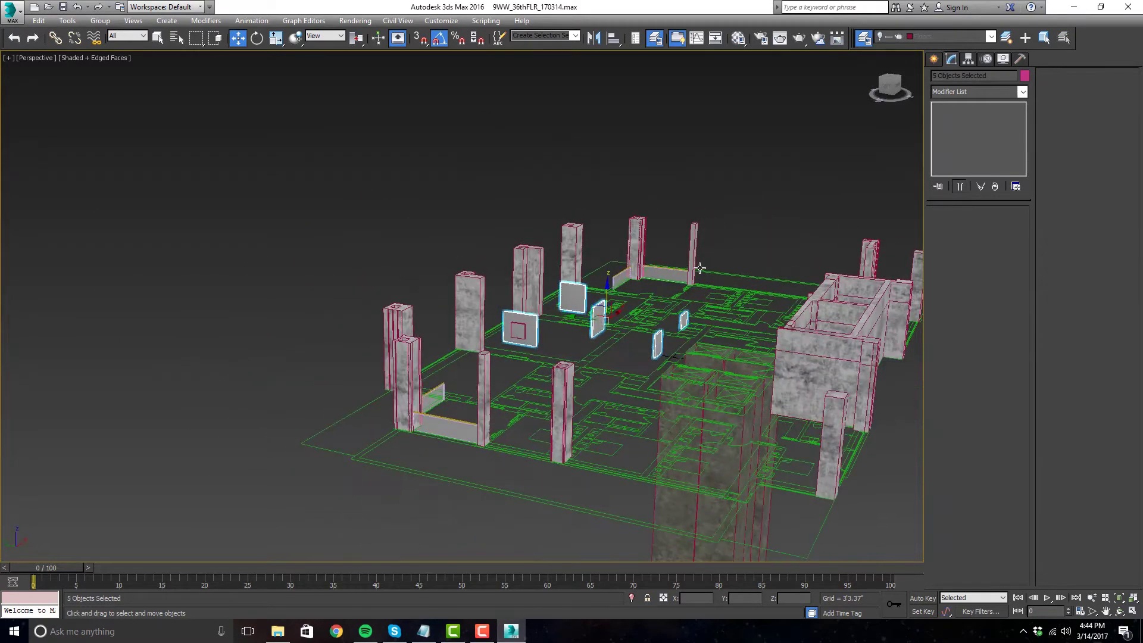
- Add the low wall pieces between the columns at the building's northern corners to the panel selection
scroll(684, 275, "up", 5)
middle_click_drag(642, 282, 631, 253, "alt")
middle_click_drag(627, 360, 700, 264)
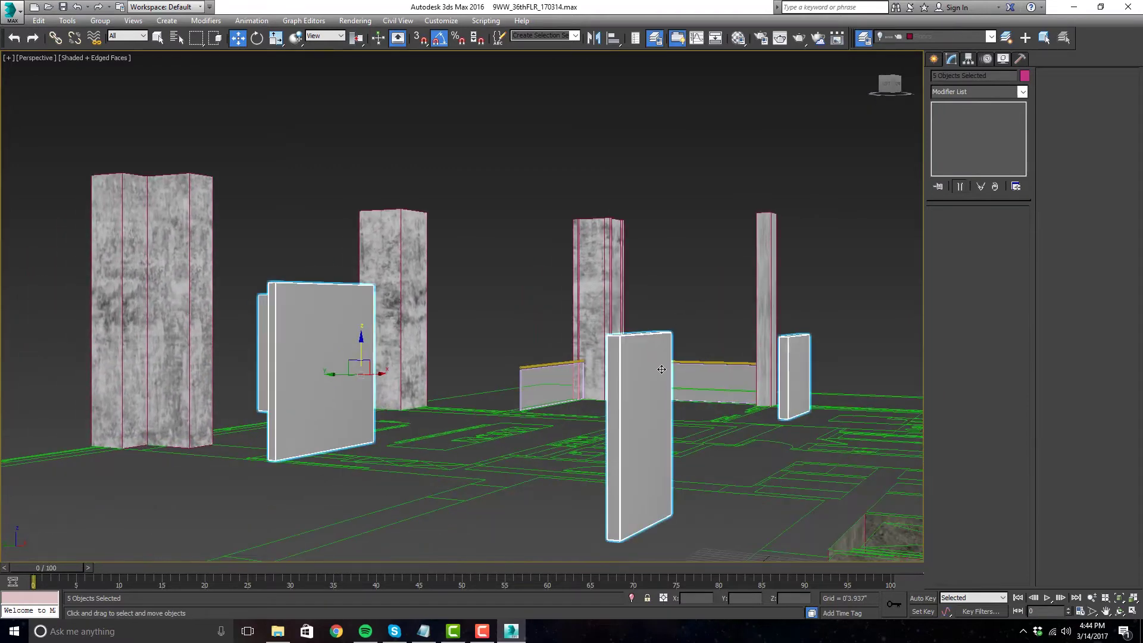
scroll(659, 367, "up", 4)
left_click_drag(737, 338, 711, 368)
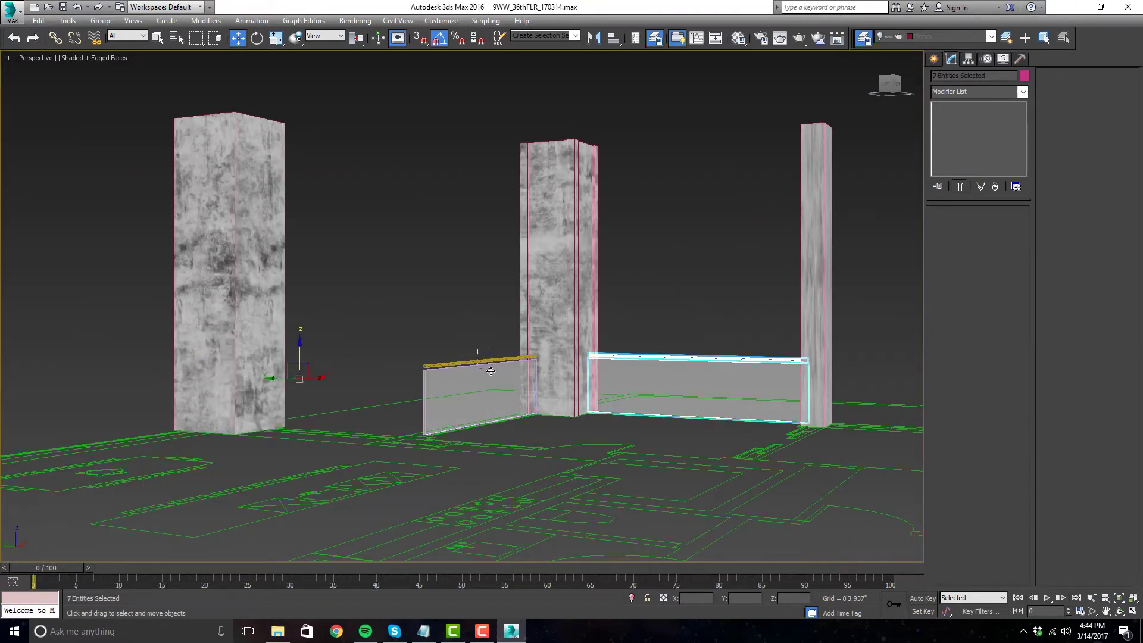
left_click_drag(482, 370, 479, 374, "ctrl")
scroll(649, 362, "down", 6)
middle_click_drag(548, 402, 381, 441, "alt")
middle_click_drag(357, 282, 436, 370)
scroll(435, 369, "up", 3)
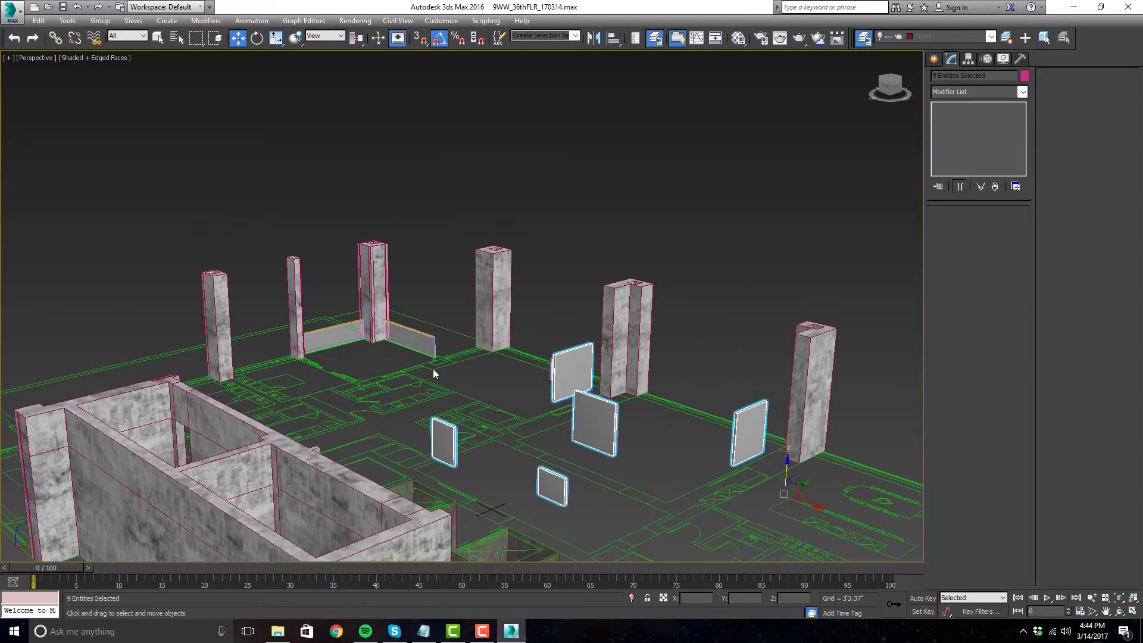
scroll(436, 373, "up", 2)
left_click_drag(417, 317, 409, 326, "ctrl")
middle_click_drag(444, 359, 400, 341, "alt")
middle_click_drag(552, 439, 464, 322)
left_click(531, 379, "ctrl")
scroll(531, 379, "down", 5)
middle_click_drag(531, 379, 594, 423, "alt")
- Place the selected panels and low wall pieces on a new layer named "Wall Art"
left_click_drag(1142, 98, 725, 91)
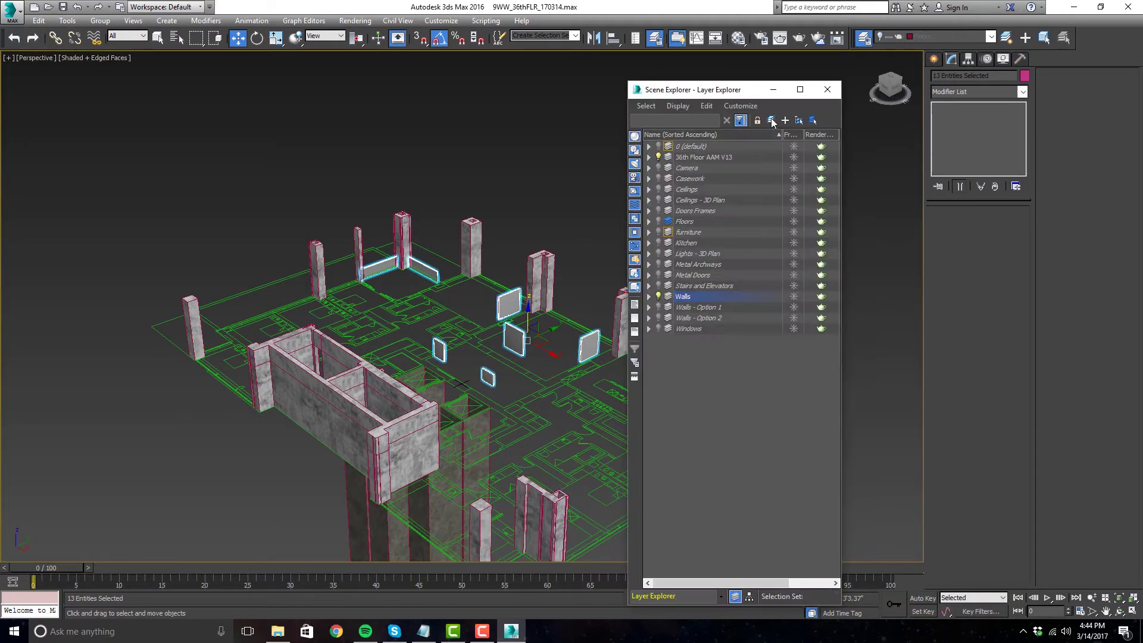
left_click(771, 120)
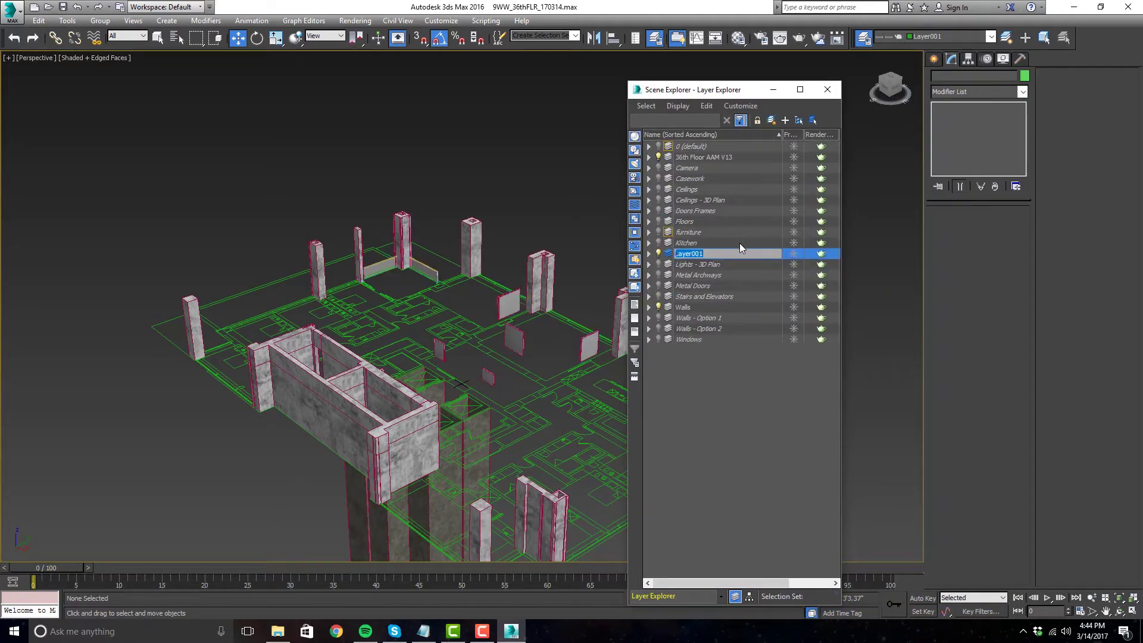
type("Wall Art")
key("Return")
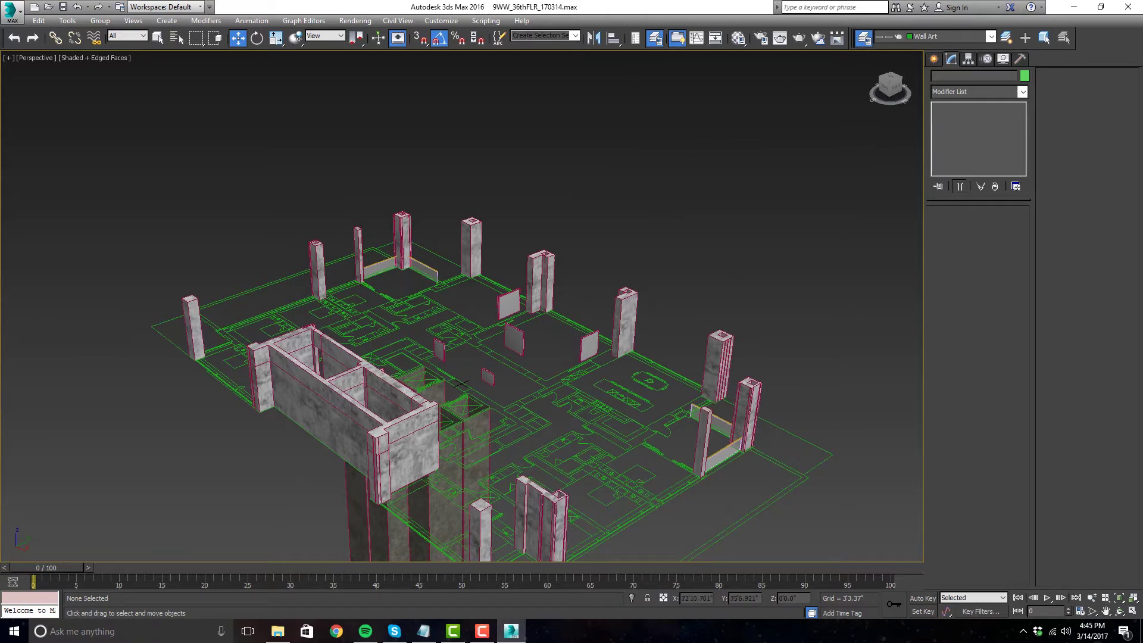
- Hide the Wall Art layer and make Walls the current layer
left_click(504, 300)
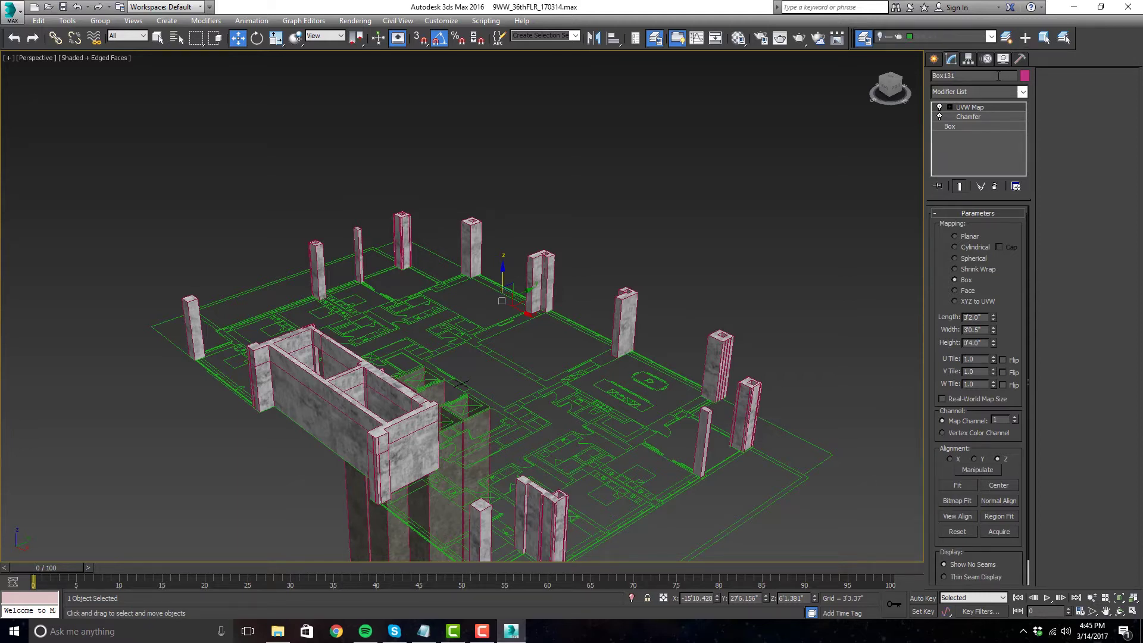
middle_click_drag(682, 319, 675, 304)
left_click(717, 240)
middle_click_drag(717, 346, 771, 288, "alt")
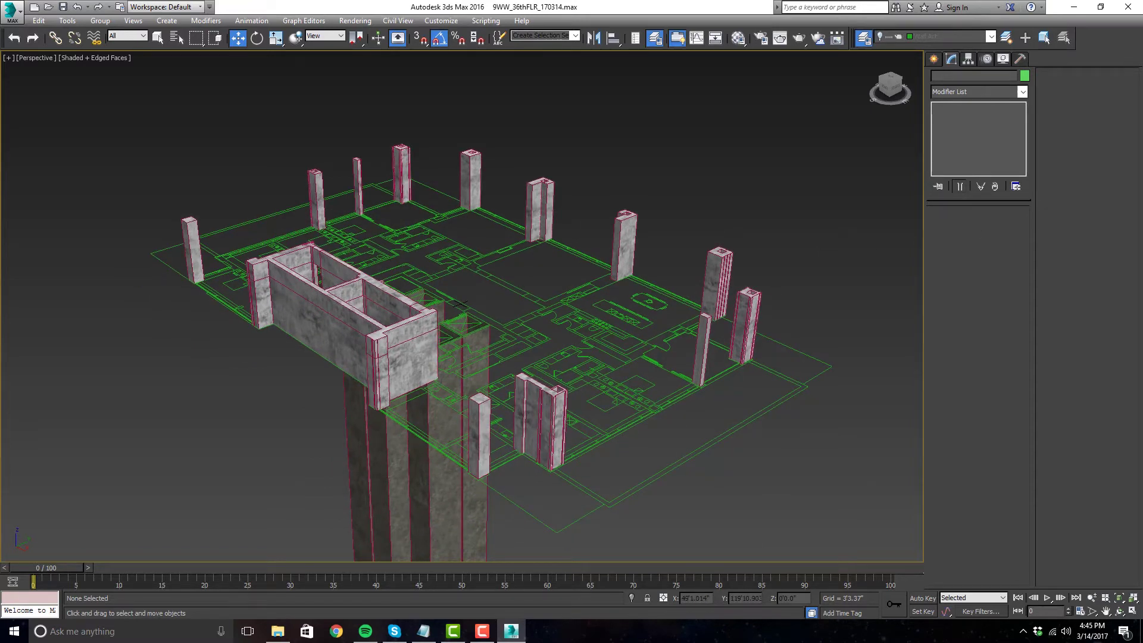
middle_click_drag(508, 266, 542, 273)
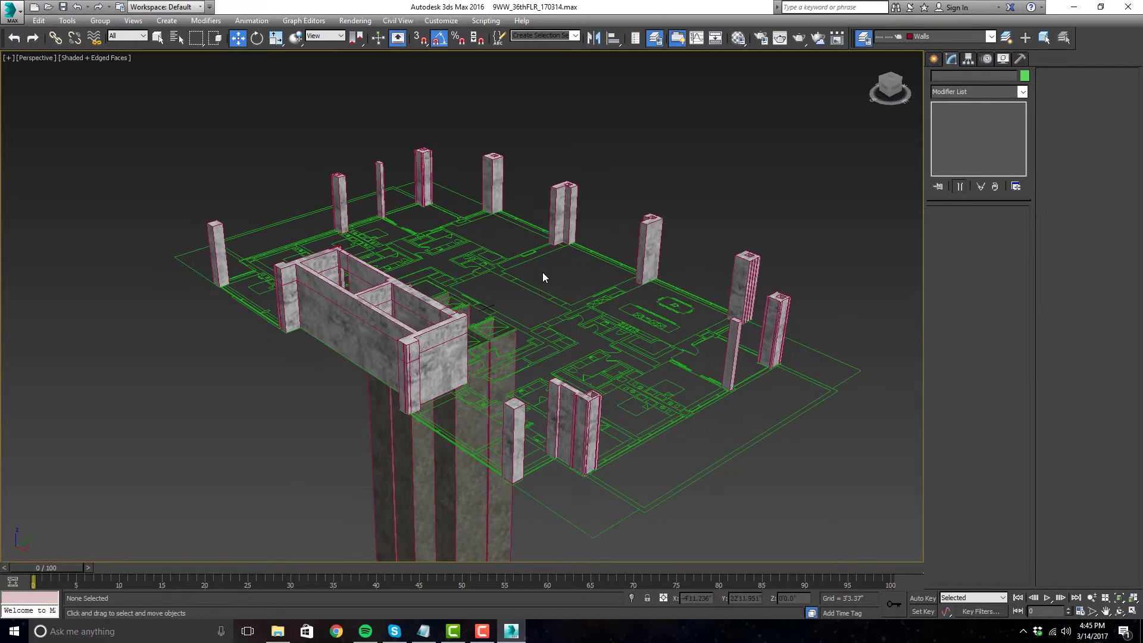
- Change the Top view's display style from Realistic to Wireframe
key("alt+w")
left_click(343, 210)
key("alt+w")
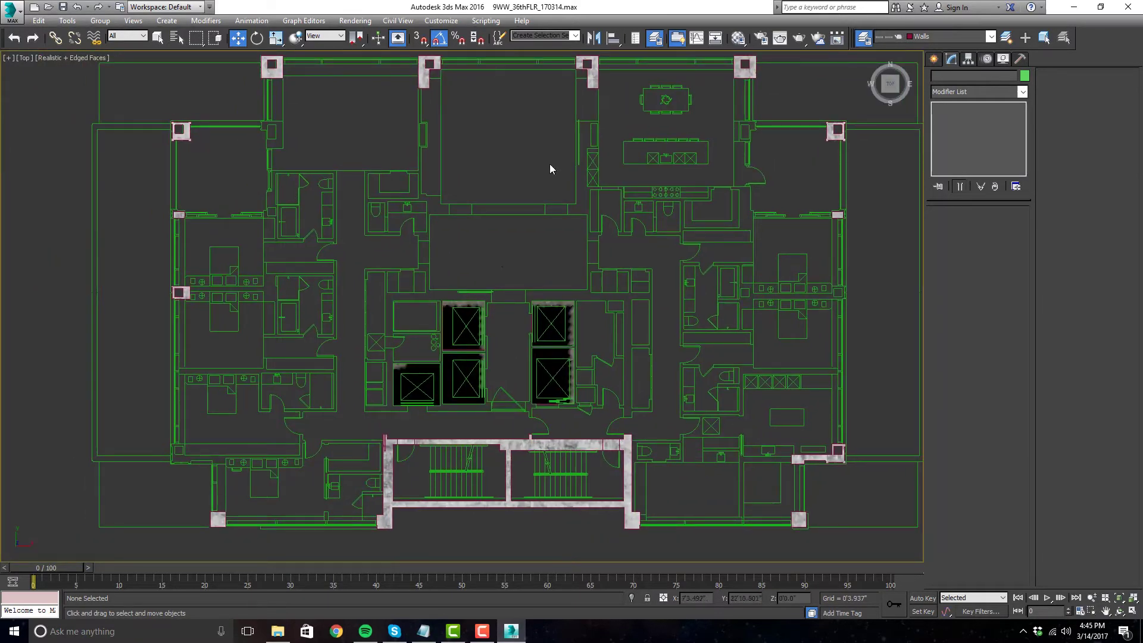
left_click(72, 59)
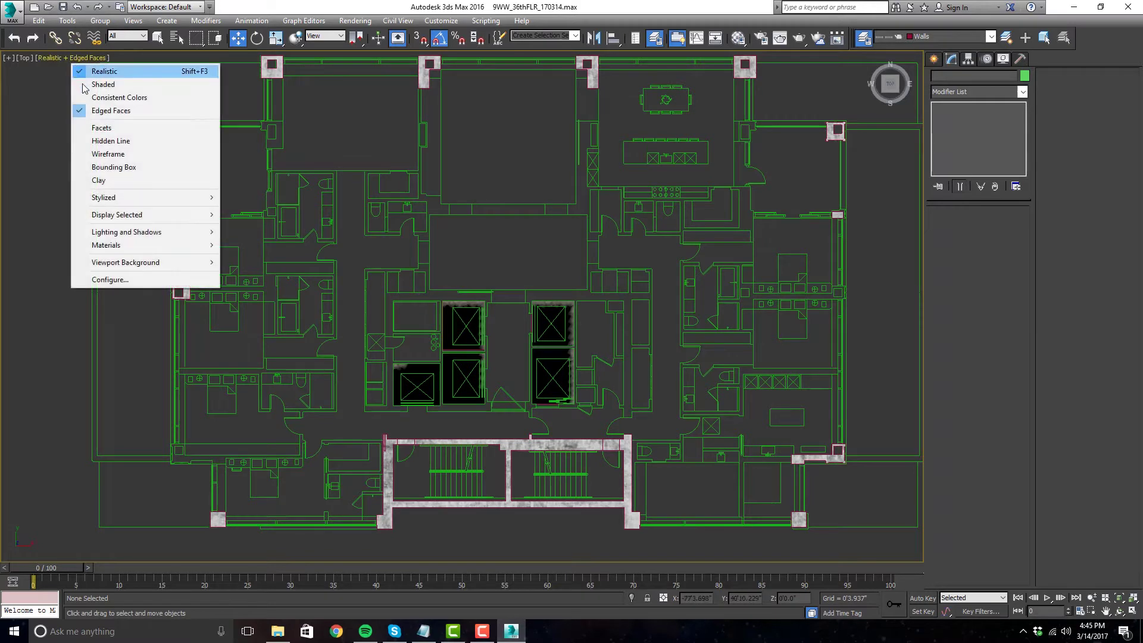
left_click(113, 85)
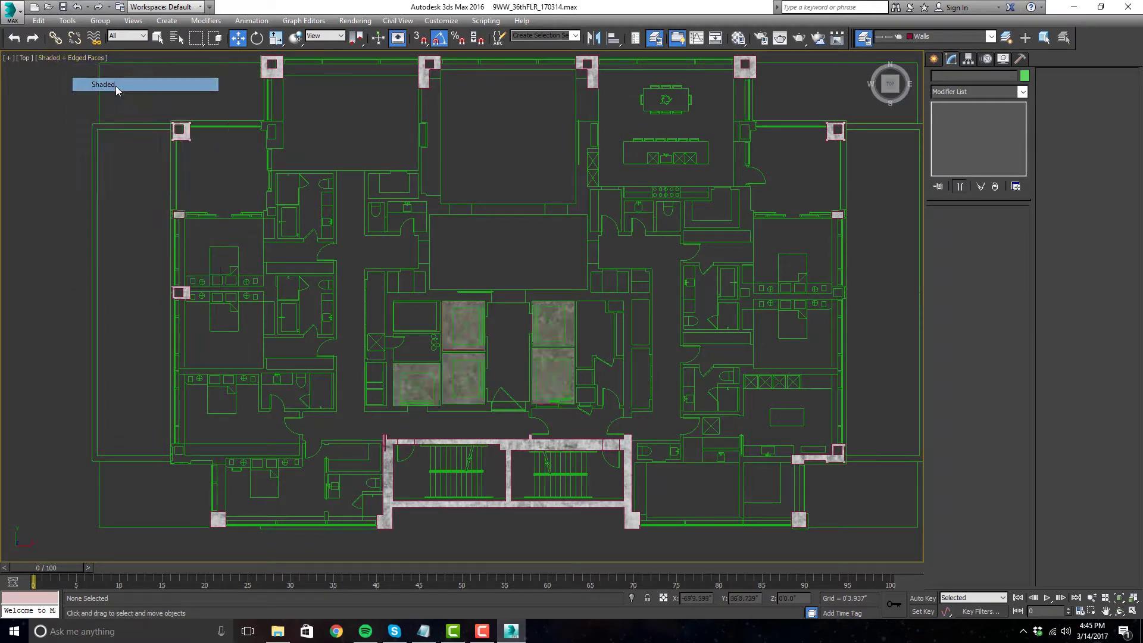
left_click(85, 60)
left_click(119, 156)
middle_click_drag(548, 313, 533, 307)
middle_click_drag(502, 259, 504, 272)
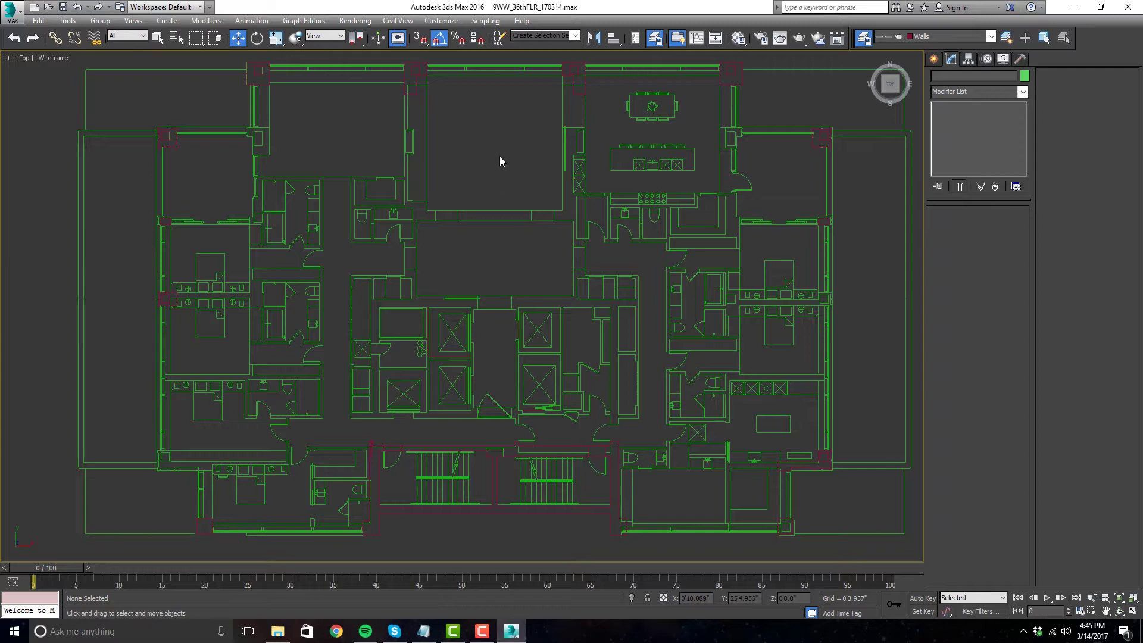
key("alt+w")
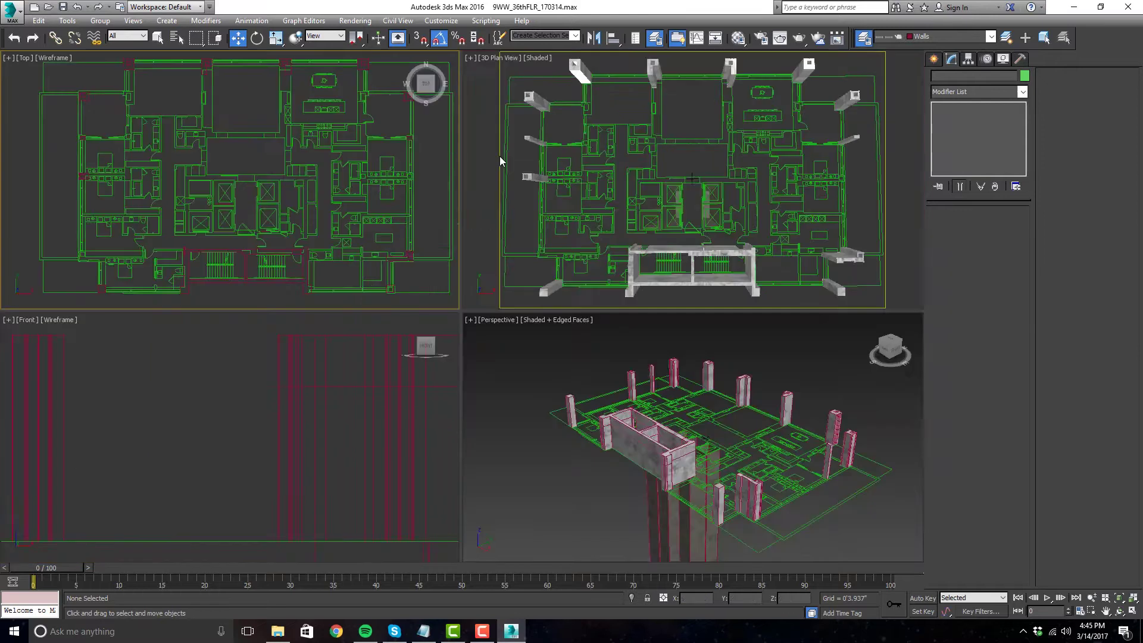
left_click(652, 417)
key("alt+w")
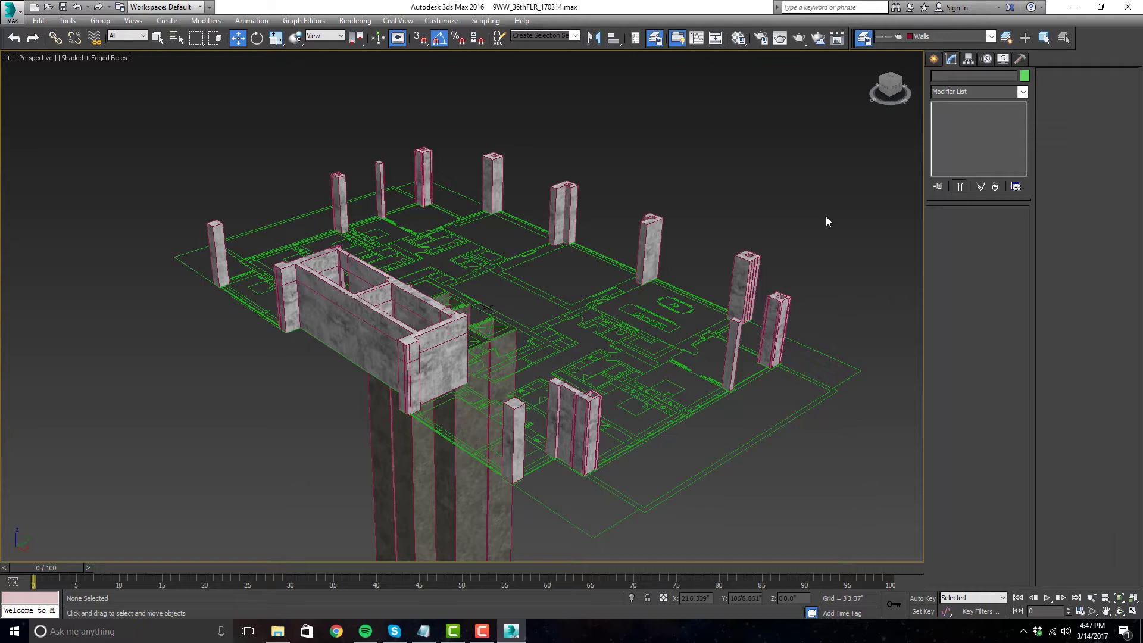
scroll(585, 252, "up", 2)
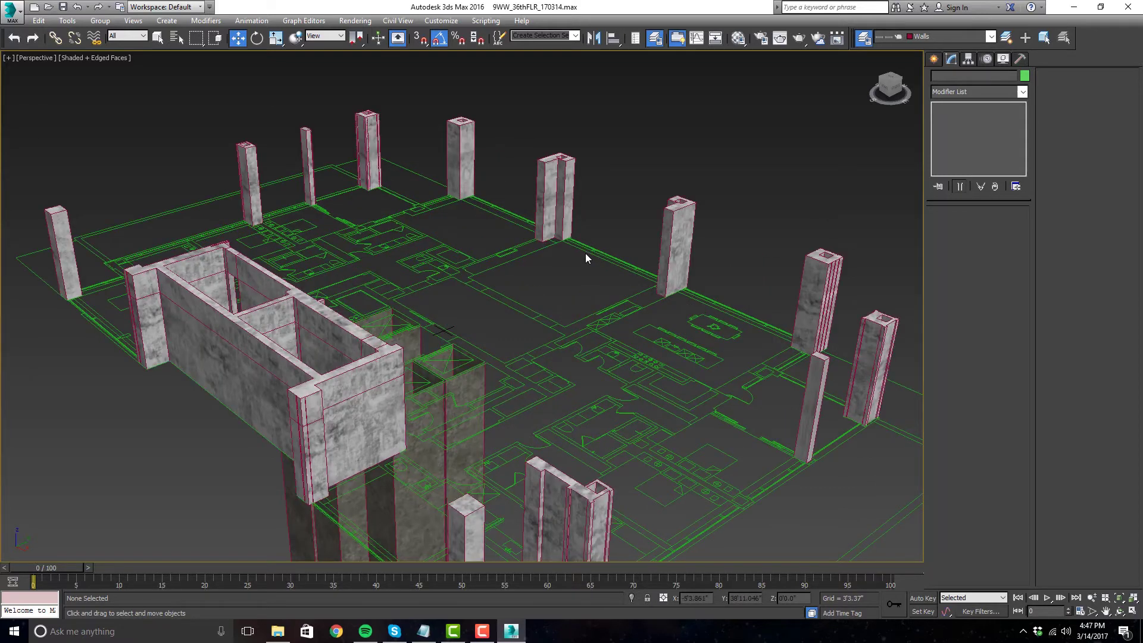
- In the Top view, select the L-shaped column at the central north room's northwest corner and delete its Extrude modifier
key("alt+w")
left_click(297, 134)
key("alt+w")
middle_click_drag(395, 174, 455, 209)
scroll(573, 185, "up", 3)
scroll(539, 184, "down", 2)
scroll(576, 128, "up", 3)
middle_click_drag(576, 129, 536, 188)
left_click(526, 171)
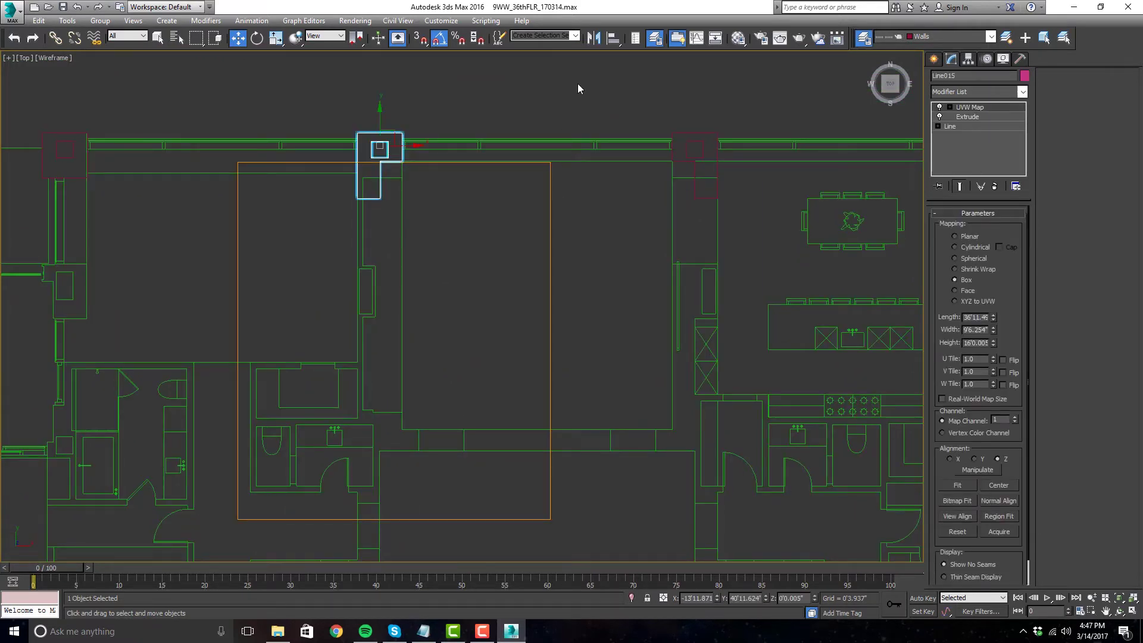
right_click(1001, 116)
left_click(992, 135)
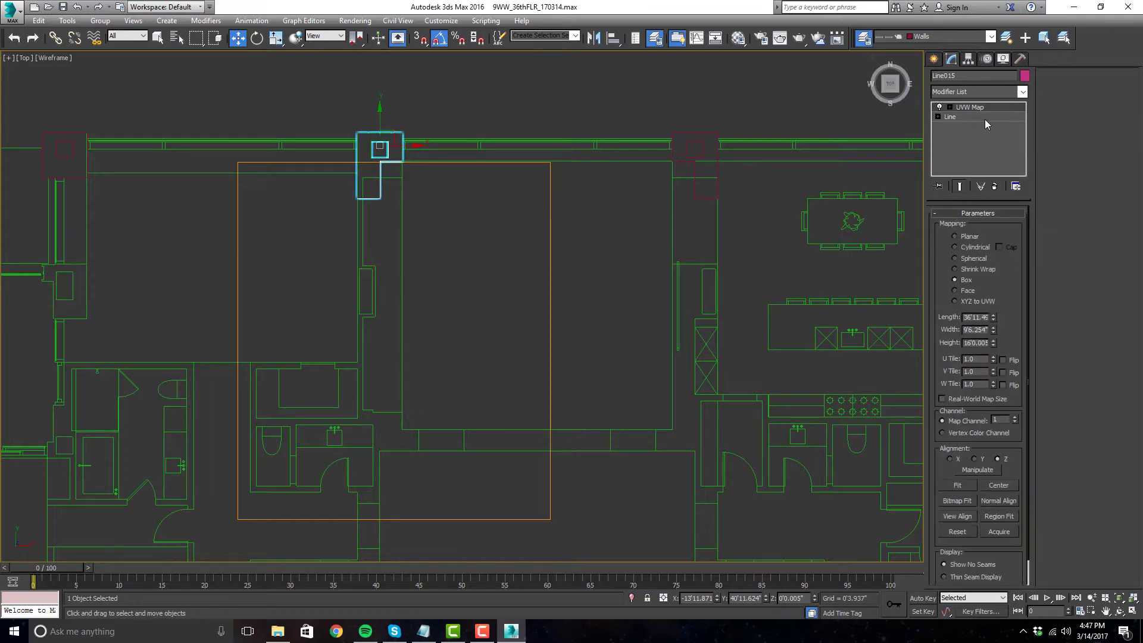
- Move the vertices along the L-shaped column's inner step down to the plan's wall line and enable endpoint snapping
left_click(985, 119)
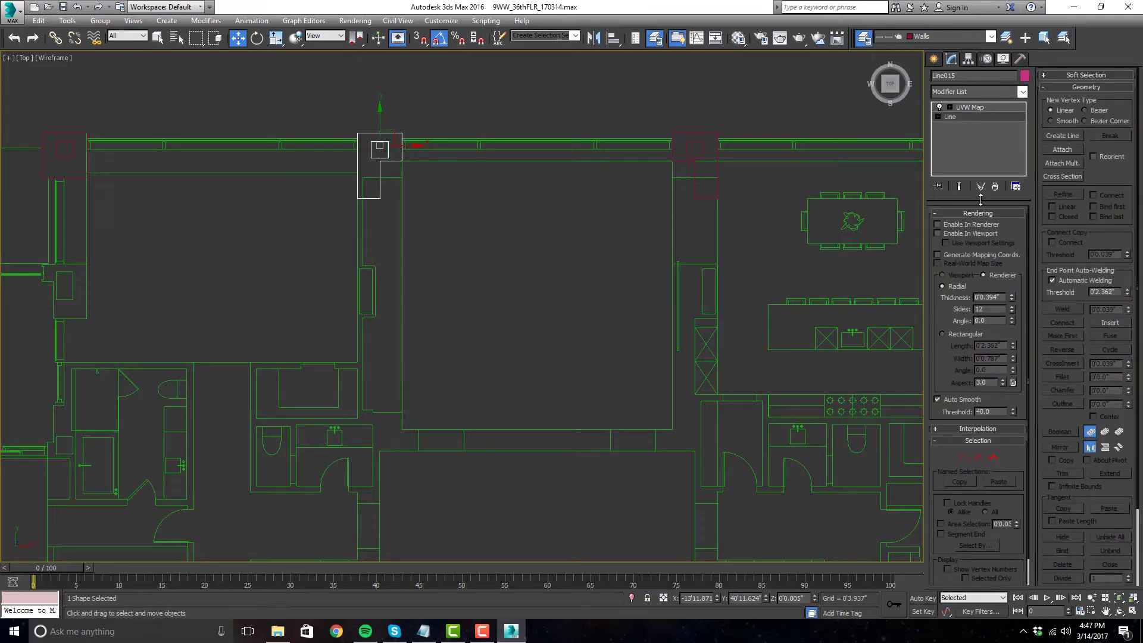
left_click(964, 456)
scroll(406, 190, "up", 8)
left_click_drag(437, 182, 332, 172)
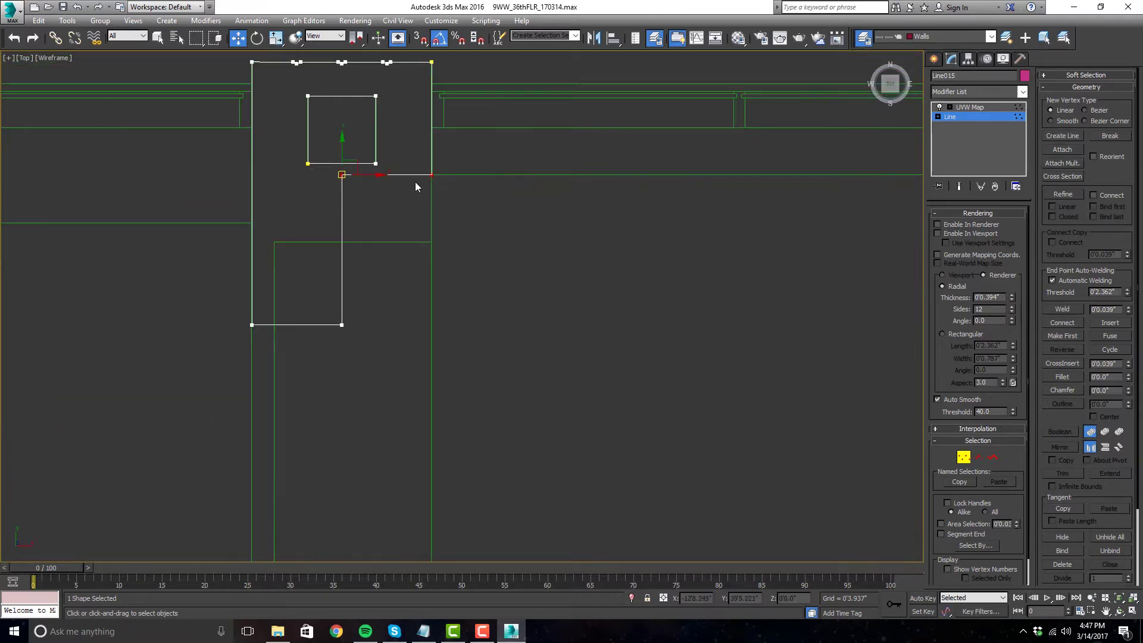
left_click_drag(433, 176, 433, 243)
left_click(421, 41)
scroll(518, 231, "down", 2)
- Snap the column leg's vertices to the plan's wall thickness and extend the leg south to the recess in the wall
left_click_drag(404, 305, 357, 254)
scroll(357, 255, "down", 5)
scroll(364, 291, "up", 5)
left_click(341, 245)
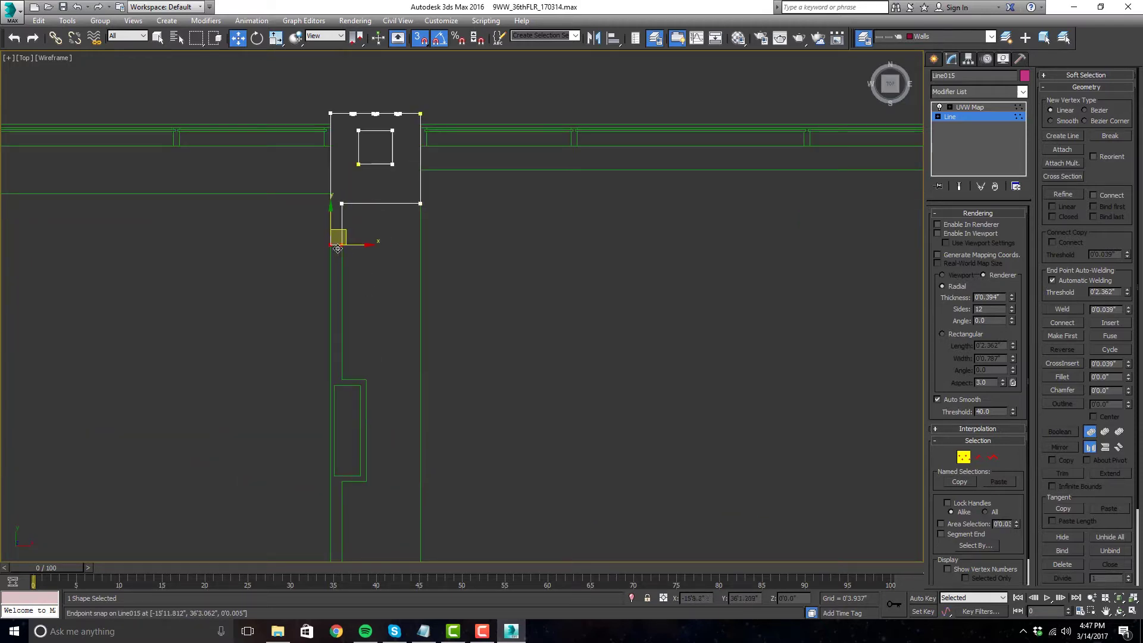
left_click_drag(343, 245, 349, 376)
right_click(349, 376)
scroll(350, 374, "up", 4)
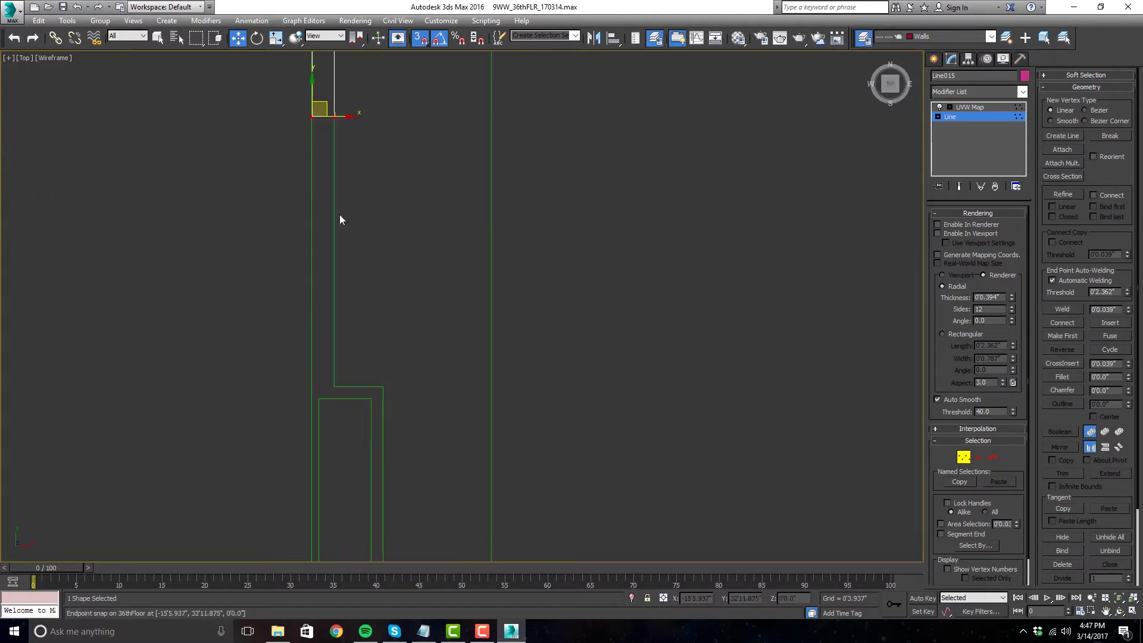
left_click(334, 118)
left_click_drag(335, 117, 331, 388)
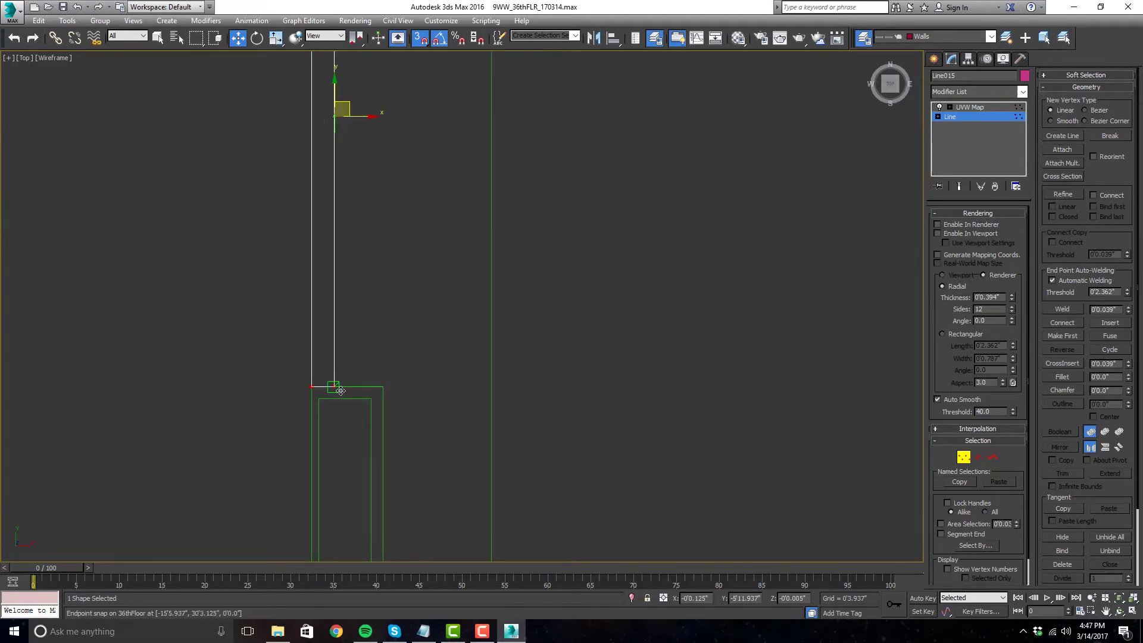
- Select and delete the short segment closing the column leg's south end at the wall recess
scroll(397, 302, "down", 6)
scroll(390, 339, "up", 6)
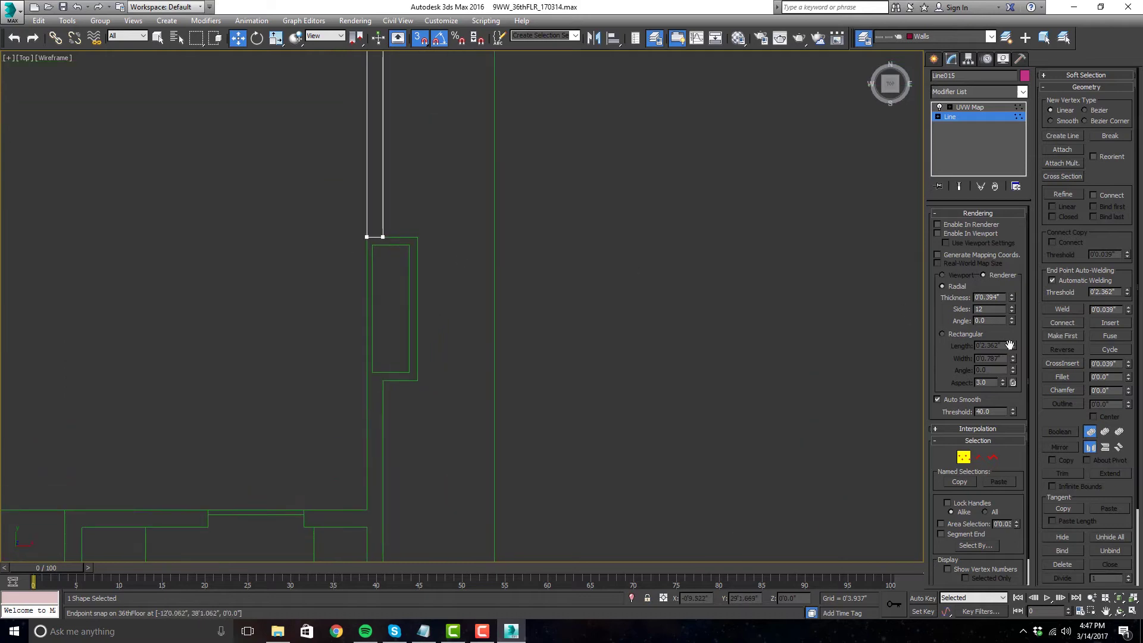
left_click(978, 456)
scroll(435, 301, "up", 4)
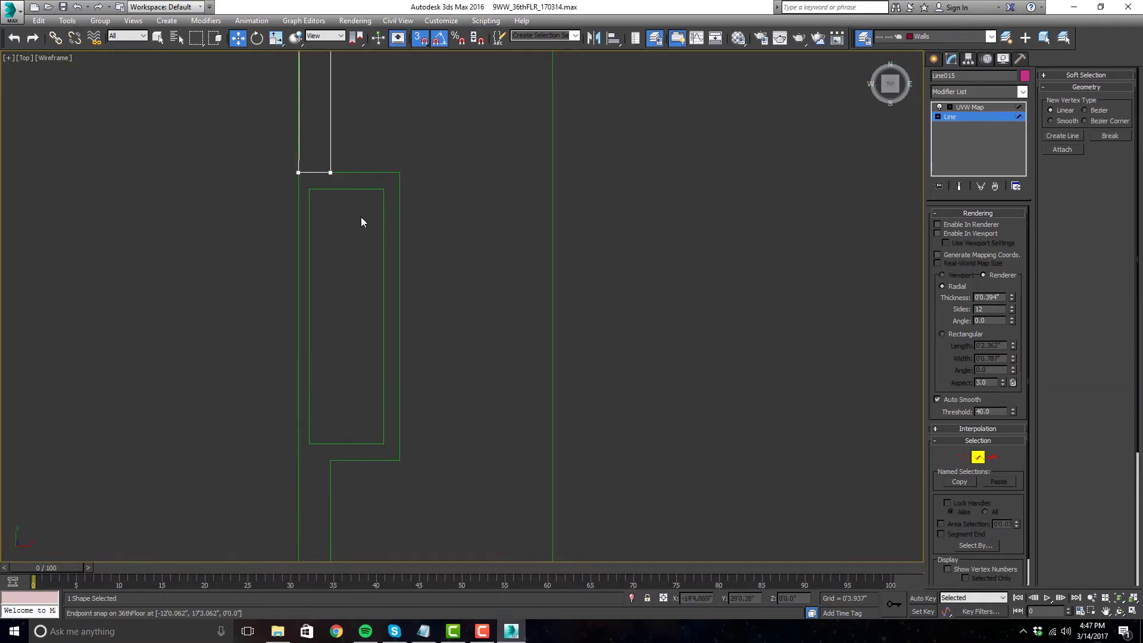
left_click(315, 172)
- Try to move the leg's west segment south to the room's corner, and undo the move
left_click(298, 160)
scroll(424, 191, "down", 6)
scroll(388, 217, "down", 4)
scroll(394, 151, "up", 6)
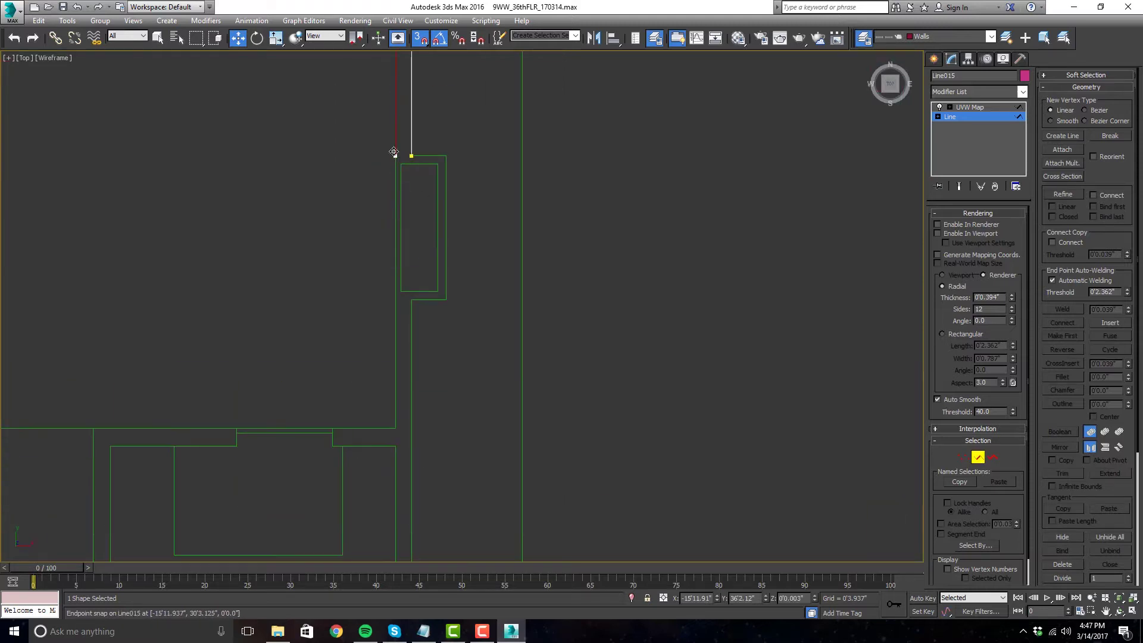
left_click_drag(394, 156, 396, 428)
scroll(473, 331, "down", 6)
key("ctrl+z")
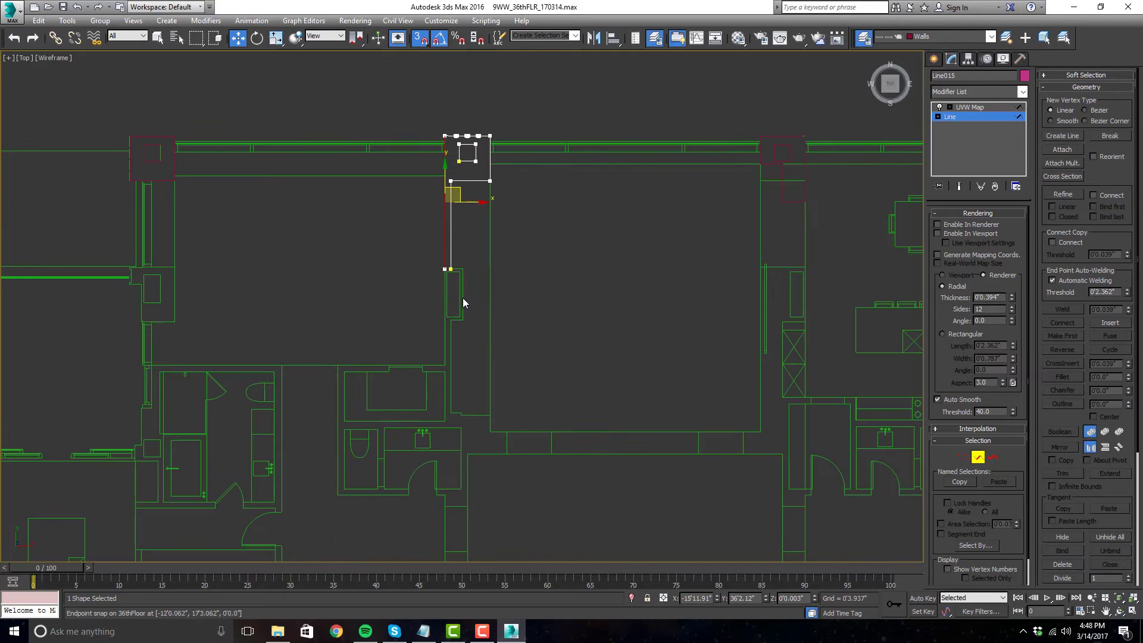
- Move the leg's open west end vertex south and snap it to the room's southeast corner on the plan
scroll(473, 296, "up", 2)
left_click(473, 292)
left_click(963, 457)
scroll(449, 334, "up", 3)
left_click(418, 153)
left_click_drag(417, 152, 423, 535)
scroll(576, 272, "down", 2)
scroll(575, 272, "down", 5)
scroll(569, 312, "up", 5)
left_click(593, 327)
middle_click_drag(529, 309, 495, 395)
scroll(680, 328, "down", 2)
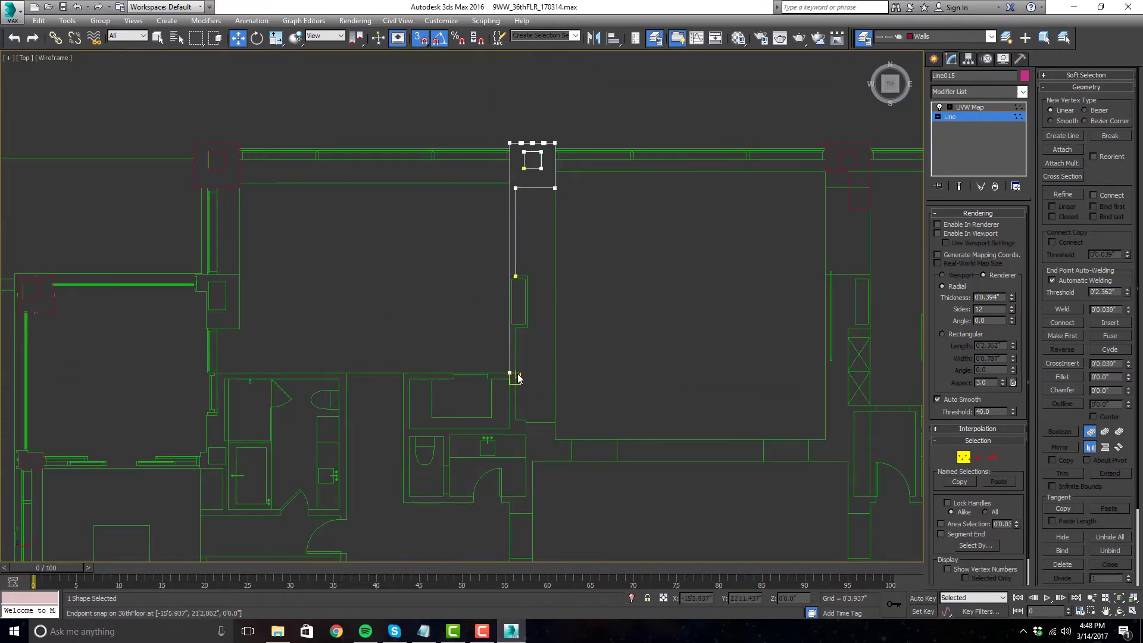
scroll(515, 377, "up", 2)
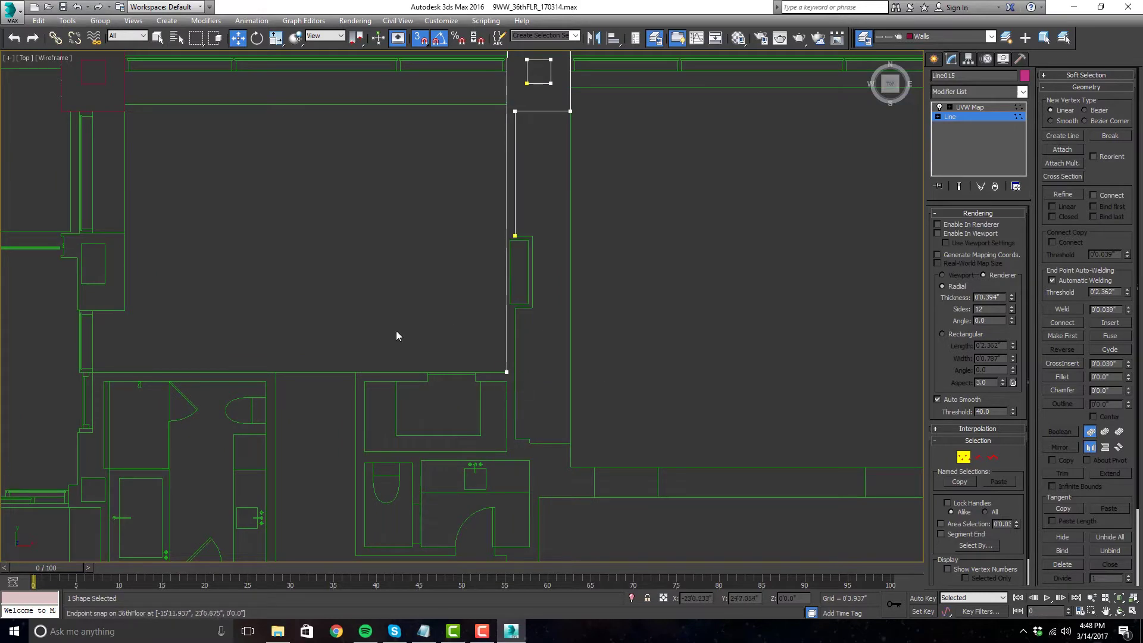
scroll(428, 334, "down", 2)
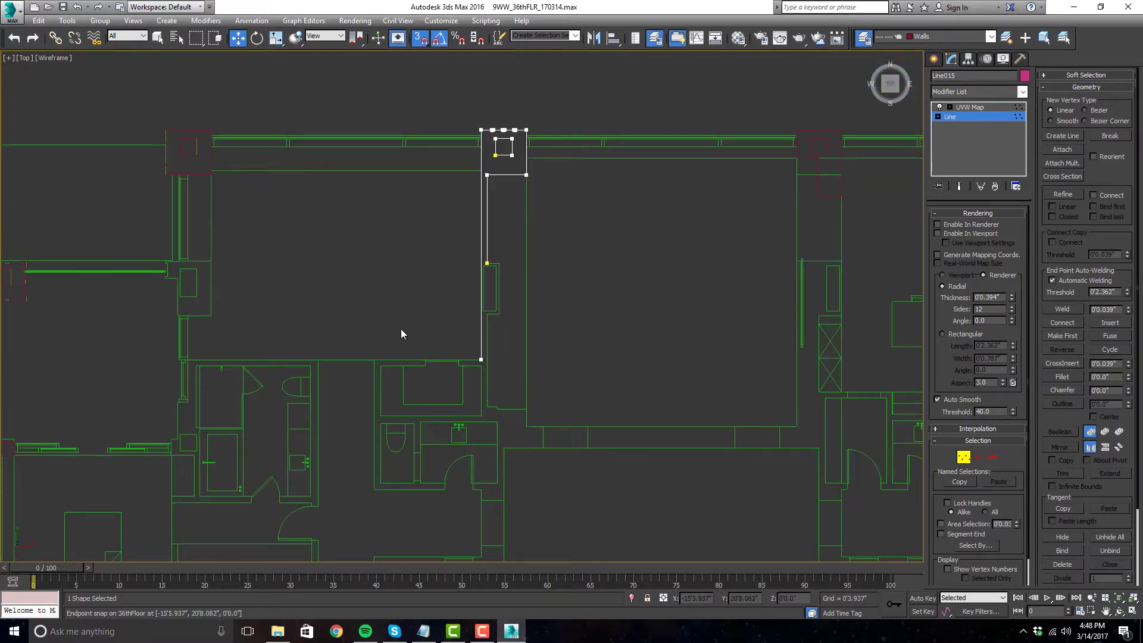
scroll(400, 330, "down", 2)
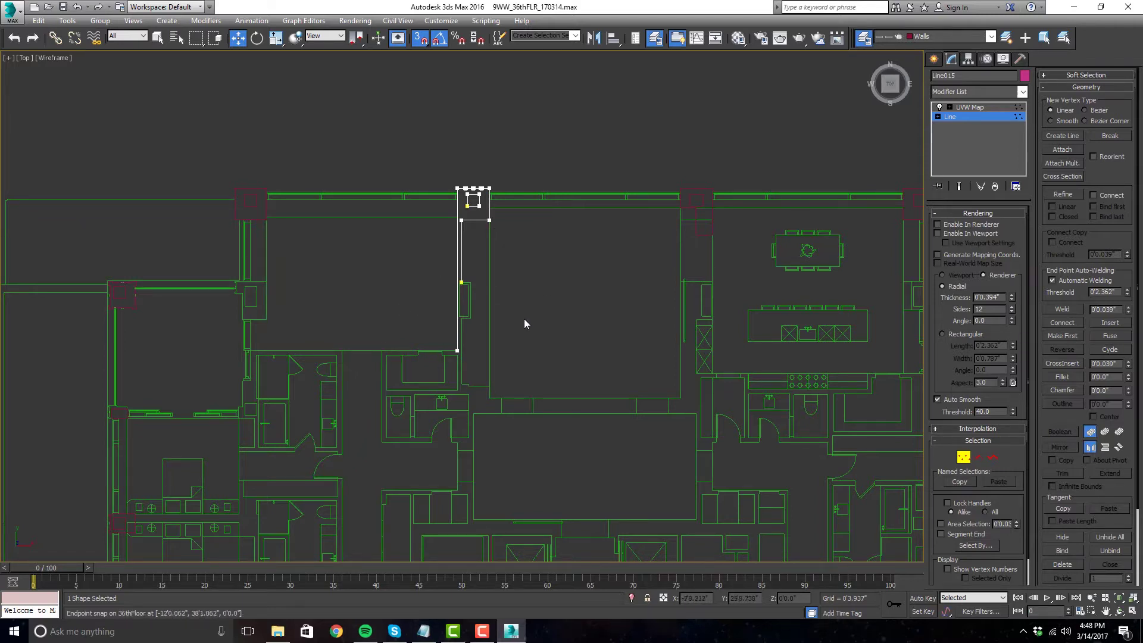
- Continue the wall spline from the room's corner with Create Line, tracing the closet opening, its interior and the outer northwest corner
scroll(502, 339, "down", 5)
scroll(483, 367, "up", 5)
scroll(482, 367, "up", 2)
scroll(459, 310, "up", 3)
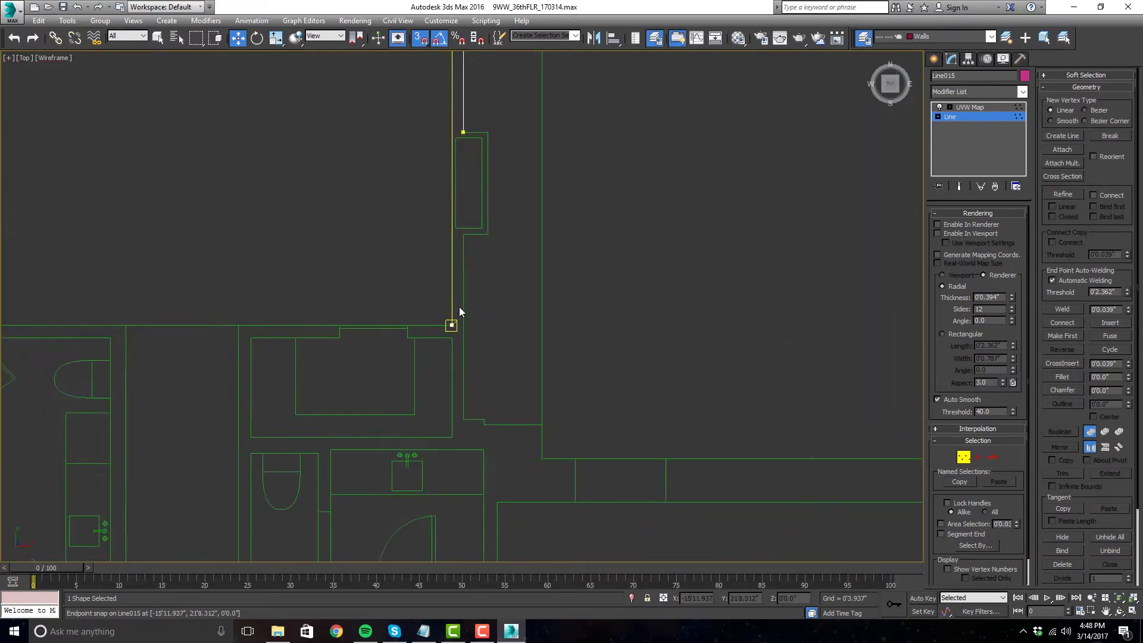
scroll(479, 328, "up", 2)
left_click(1062, 136)
left_click(430, 338)
middle_click_drag(348, 349, 404, 273)
left_click(395, 262)
left_click(396, 287)
left_click(485, 287)
scroll(485, 287, "down", 3)
left_click(484, 357)
scroll(429, 372, "up", 2)
left_click(255, 345)
left_click(255, 204)
left_click(238, 186)
- Trace the bathroom's outer wall to the door jamb, followed by the toilet and vanity room interiors up to the opposite jamb
scroll(259, 322, "down", 2)
left_click(220, 325)
left_click(440, 424)
left_click(440, 407)
left_click(372, 407)
left_click(372, 401)
left_click(356, 401)
left_click(354, 407)
left_click(259, 408)
left_click(259, 239)
left_click(354, 238)
left_click(355, 321)
left_click(372, 322)
left_click(372, 234)
left_click(588, 234)
left_click(521, 407)
- Trace the wall's stepped end south of the bathroom and return along its east face toward the recess
scroll(341, 300, "down", 2)
left_click(515, 449)
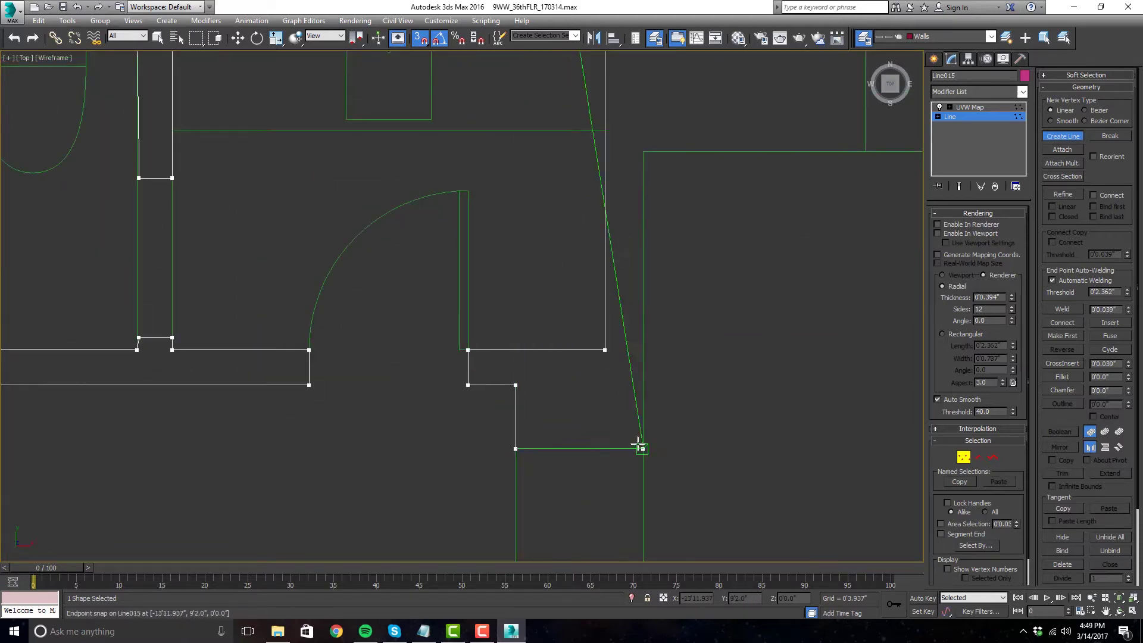
left_click(641, 446)
left_click(641, 153)
middle_click_drag(641, 154, 509, 340)
scroll(509, 339, "down", 4)
left_click(621, 339)
left_click(620, 278)
left_click(462, 223)
- Trace the recess's outer outline up to the leg's open east end and close the spline
middle_click_drag(476, 119, 470, 532)
left_click(455, 373)
left_click(490, 373)
left_click(490, 229)
left_click(455, 230)
left_click(542, 350)
- Draw the recess's inner rectangle snapped to the plan and close it as a separate spline
scroll(441, 275, "up", 3)
left_click(525, 454)
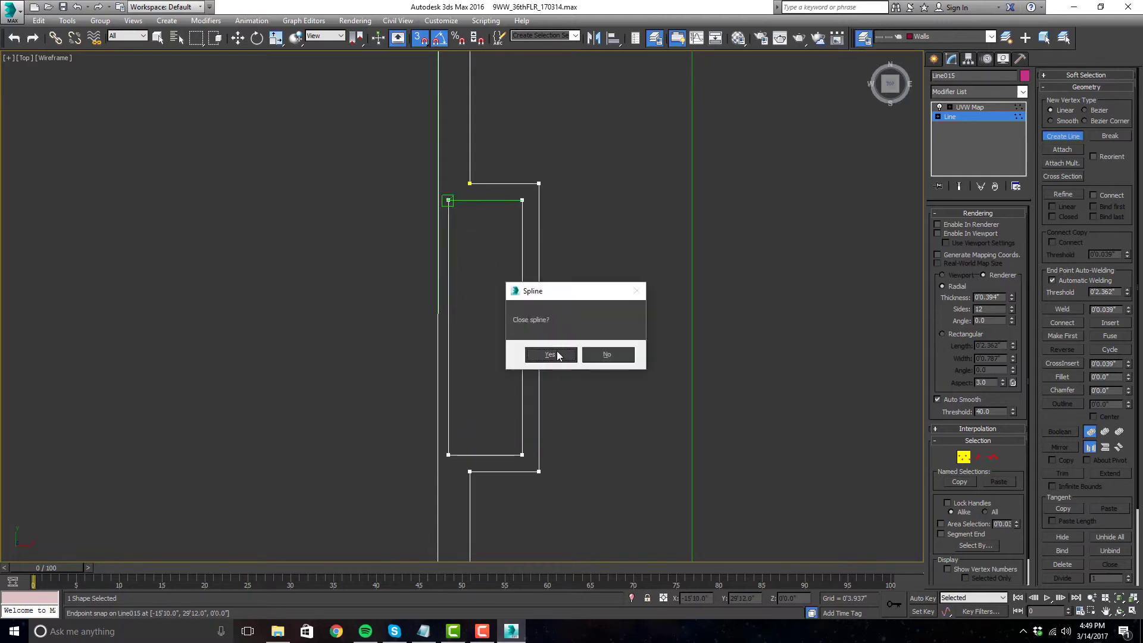
left_click(546, 350)
scroll(543, 365, "down", 5)
scroll(482, 414, "up", 3)
scroll(445, 500, "up", 3)
left_click_drag(445, 500, 441, 501)
scroll(273, 281, "down", 5)
scroll(516, 239, "down", 1)
middle_click_drag(515, 239, 516, 409)
- Leave vertex editing, switch to the Perspective view and add a Shell modifier with a 16' outer amount to the wall spline
key("1")
key("p")
scroll(518, 232, "up", 5)
left_click(1022, 91)
scroll(1019, 352, "down", 5)
left_click(1004, 293)
left_click_drag(1016, 242, 962, 238)
type("16'")
key("Return")
scroll(568, 297, "down", 5)
middle_click_drag(684, 314, 594, 294, "alt")
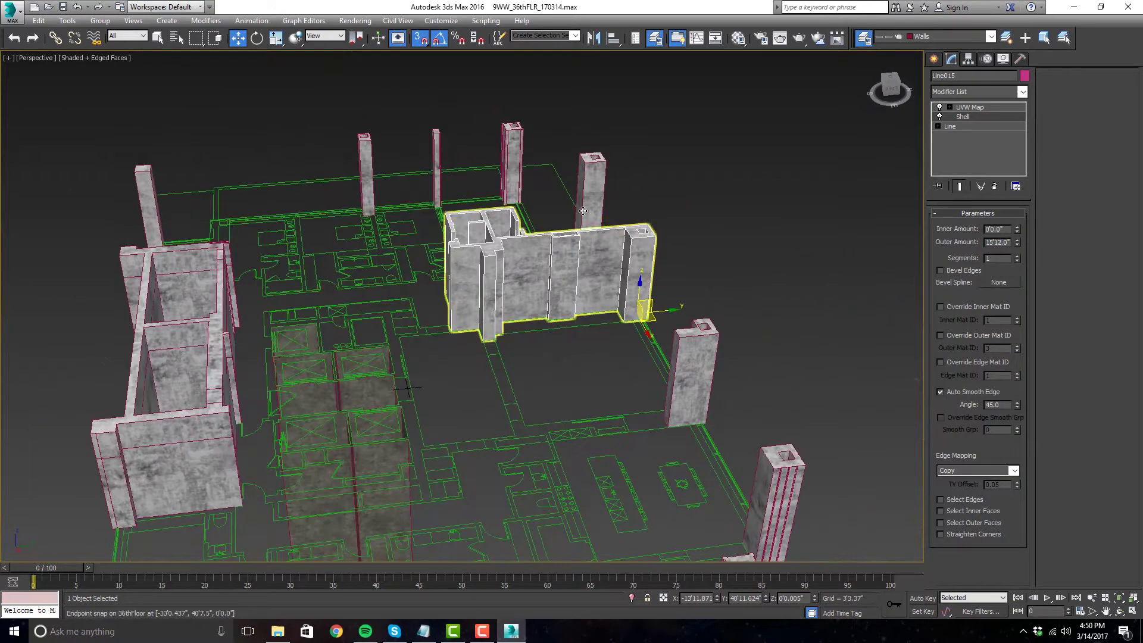
- Delete the UVW Map modifier from the new wall object
left_click(643, 203)
scroll(619, 238, "up", 4)
middle_click_drag(587, 256, 730, 218, "alt")
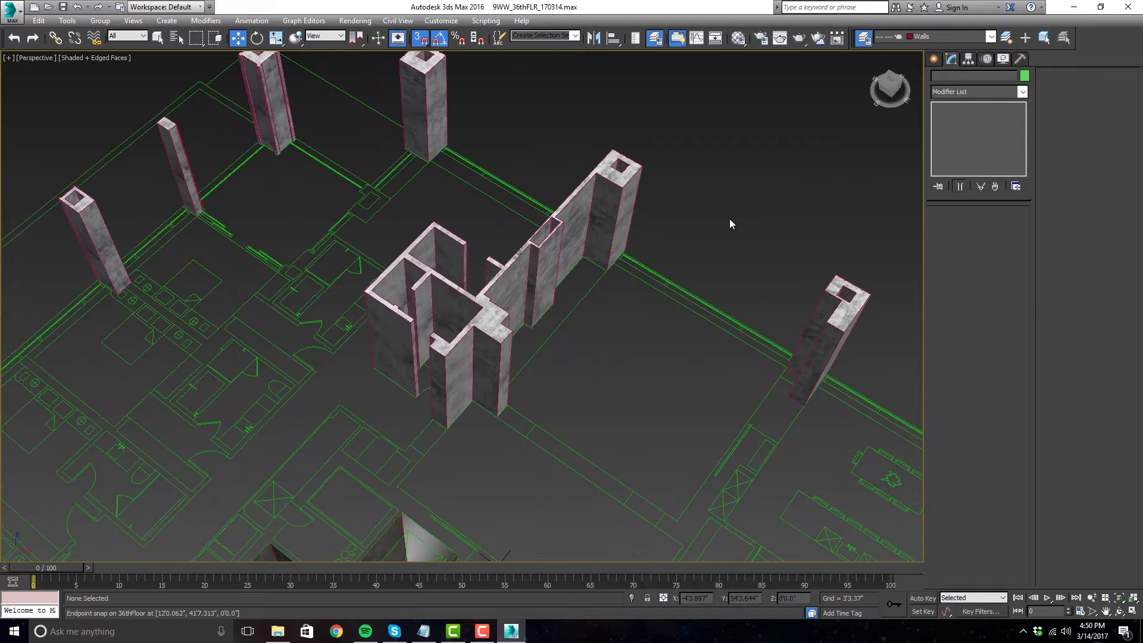
left_click(514, 277)
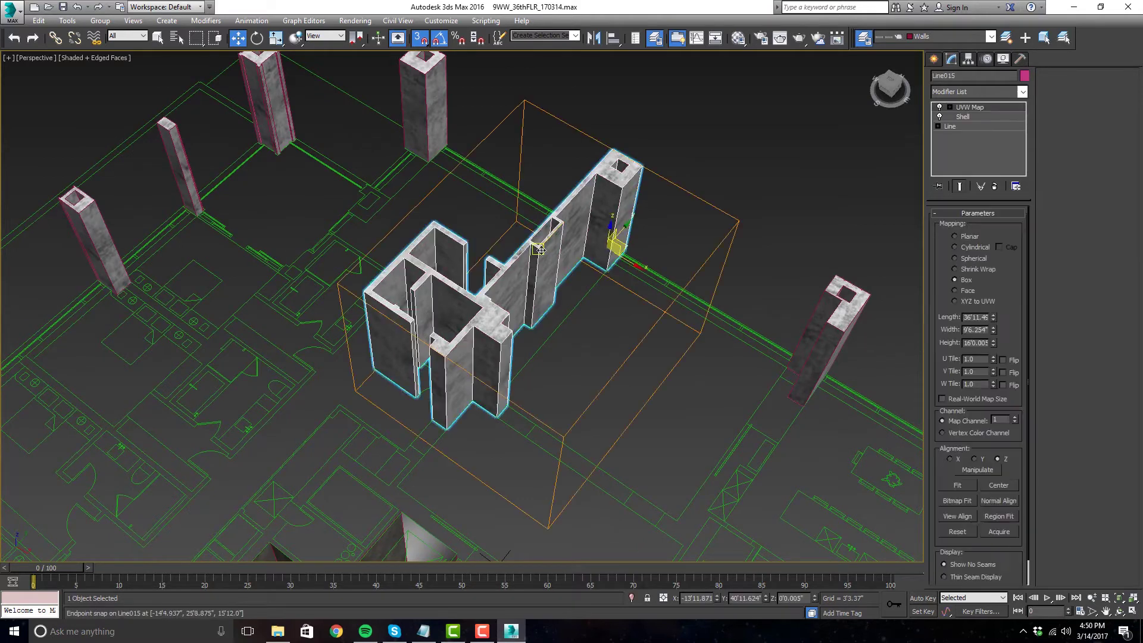
scroll(514, 277, "up", 3)
middle_click_drag(617, 286, 650, 250, "alt")
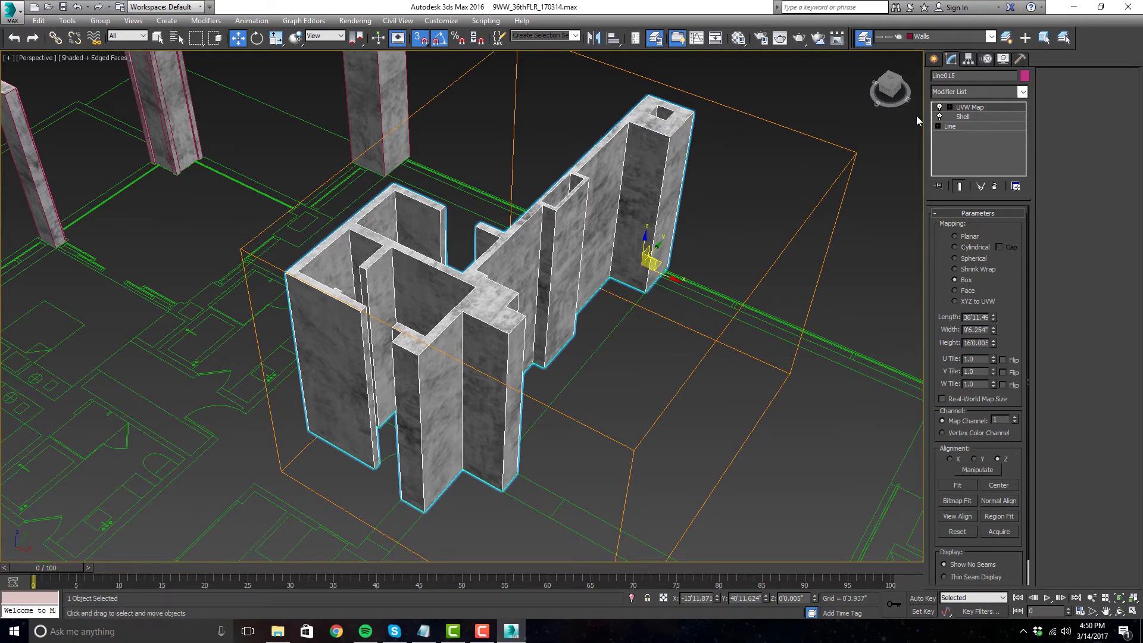
left_click(939, 108)
right_click(979, 105)
left_click(996, 124)
left_click(703, 235)
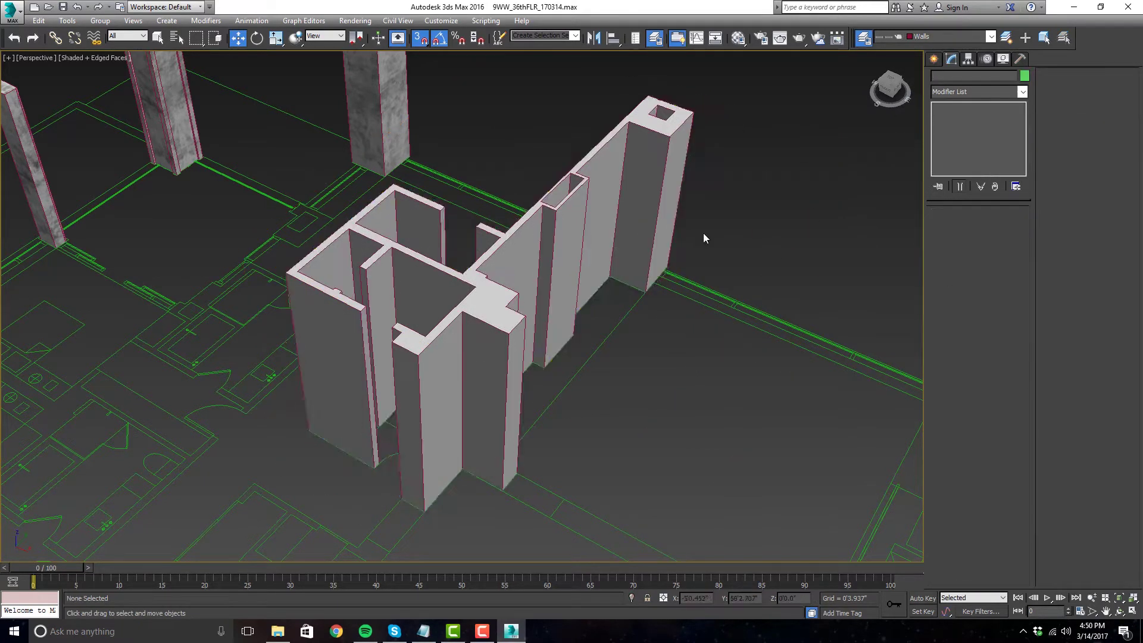
- Turn snapping off and unhide the door frame boxes and window headers around the new walls
left_click(616, 242)
scroll(463, 201, "down", 3)
middle_click_drag(464, 202, 668, 271, "alt")
left_click(677, 177)
middle_click_drag(692, 223, 682, 192, "alt")
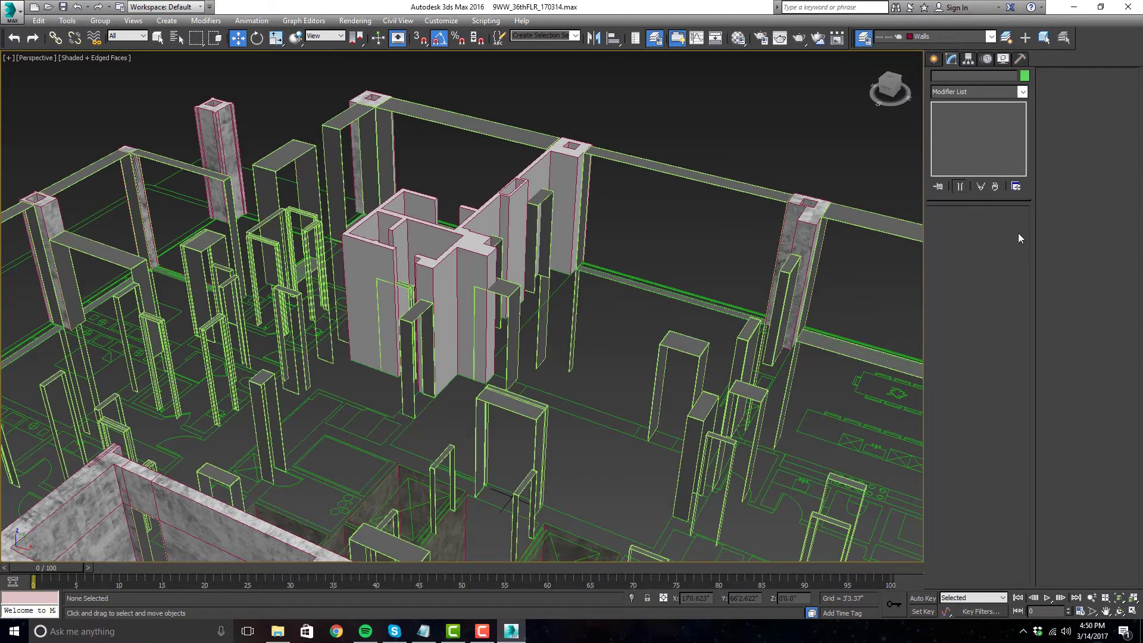
- Move the door frame box beside the central wall into the doorway between the wall stub and the closet wall
left_click(524, 203)
scroll(535, 239, "up", 5)
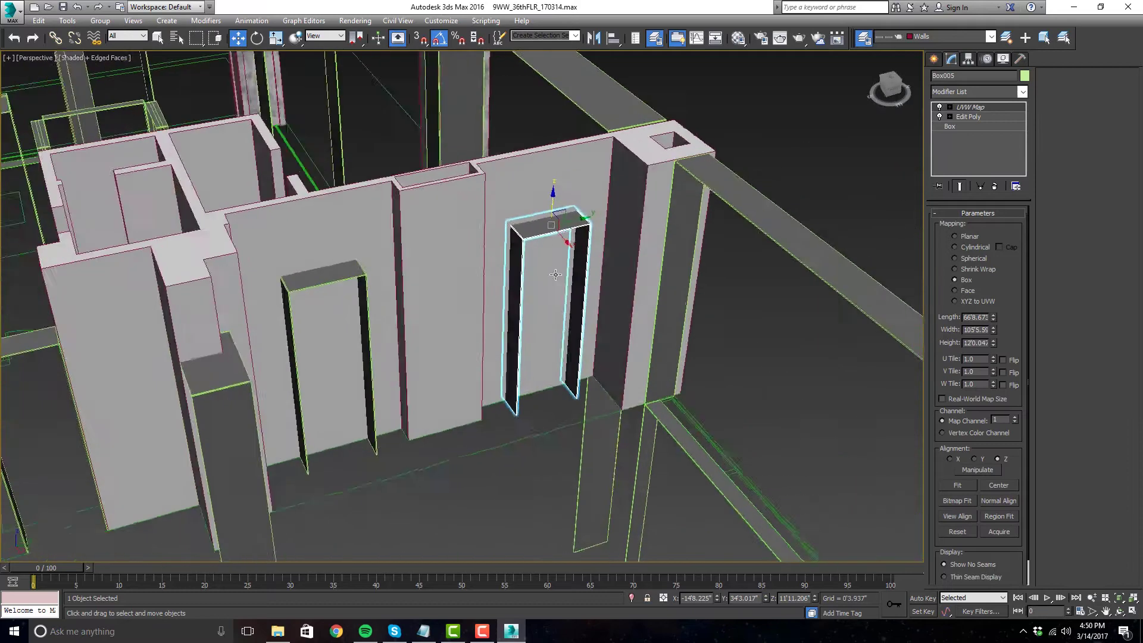
middle_click_drag(555, 274, 564, 325, "alt")
middle_click_drag(477, 340, 637, 347)
left_click(507, 424)
left_click_drag(518, 431, 507, 345)
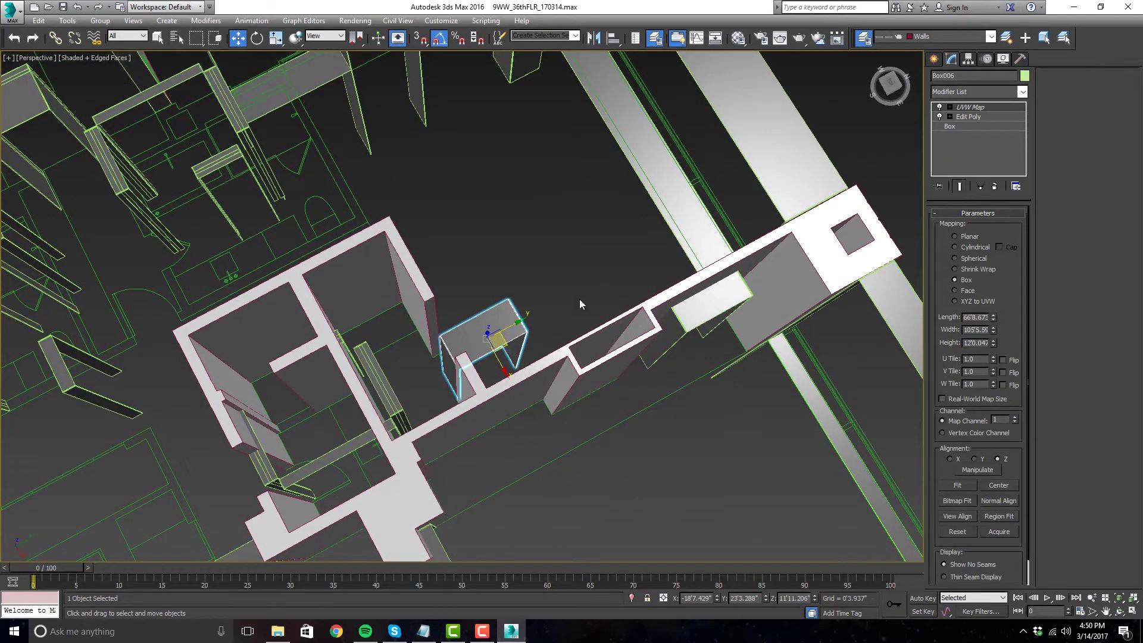
scroll(591, 273, "down", 6)
scroll(595, 280, "up", 3)
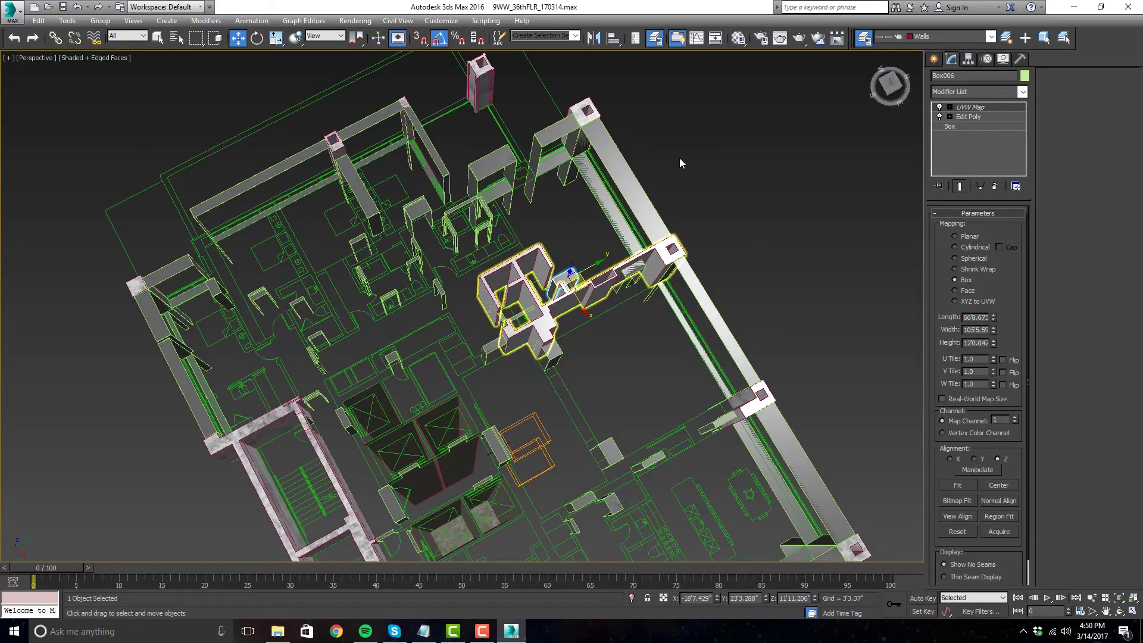
scroll(531, 246, "up", 10)
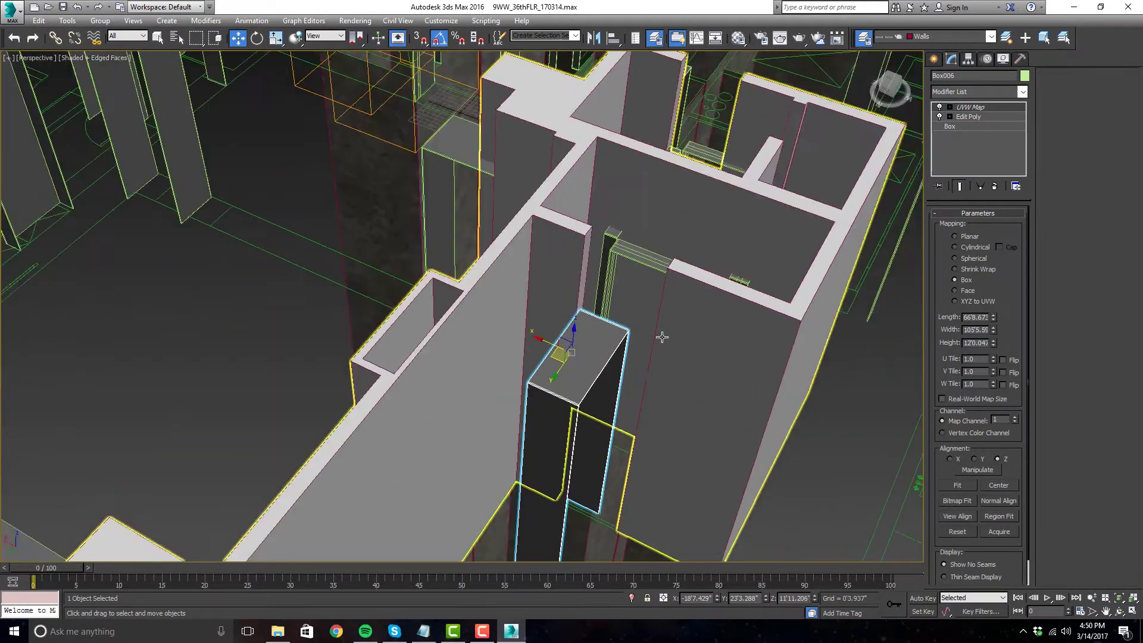
middle_click_drag(662, 337, 611, 309)
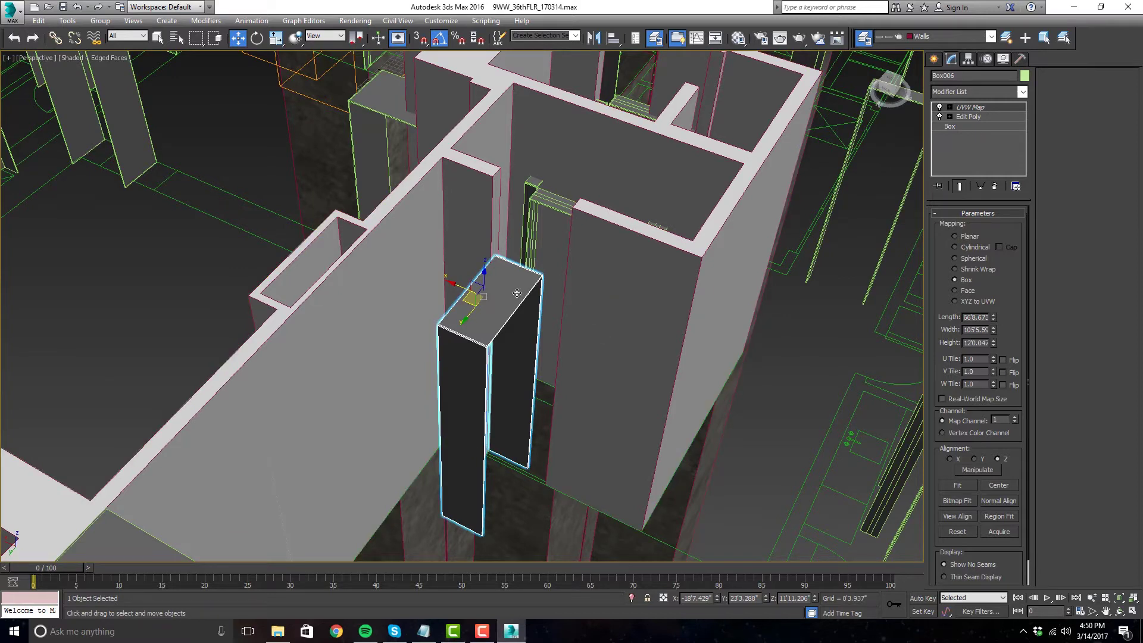
left_click_drag(466, 297, 487, 250)
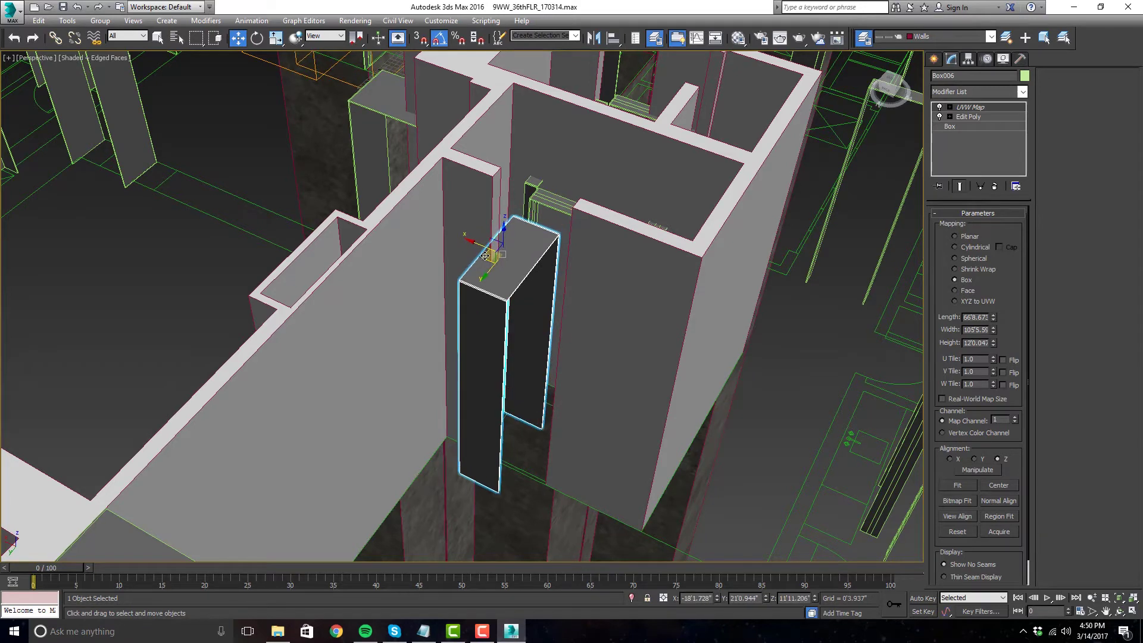
- Select the new wall object and add an Edit Poly modifier above its Shell
left_click(620, 301)
scroll(580, 287, "up", 3)
middle_click_drag(615, 322, 581, 299, "alt")
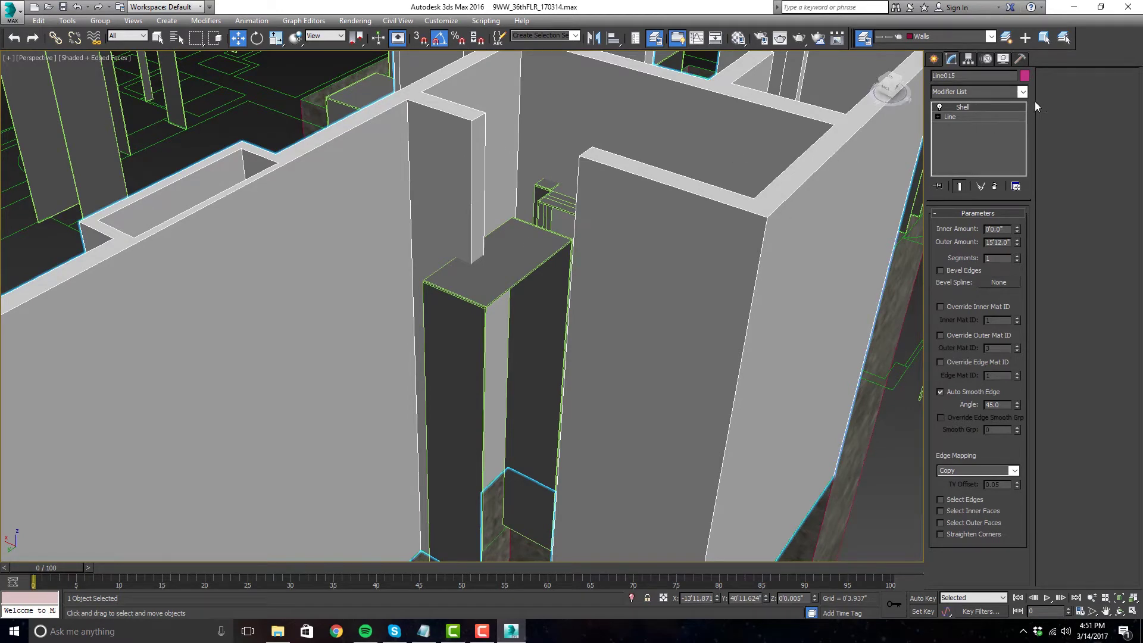
left_click(1022, 92)
left_click_drag(1024, 132, 1026, 161)
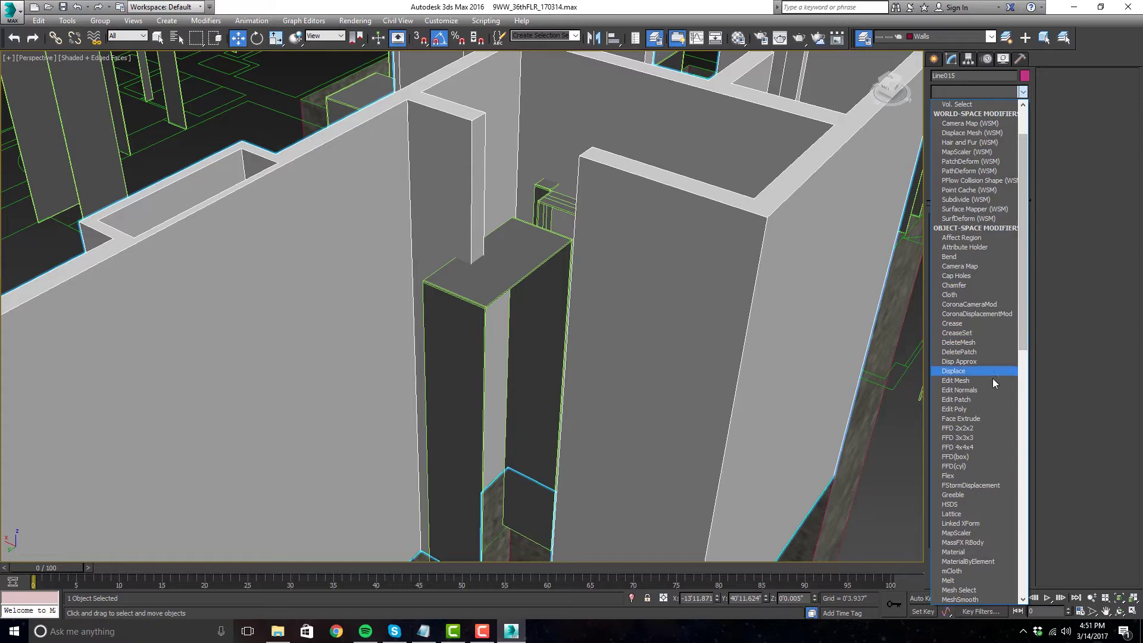
left_click(992, 409)
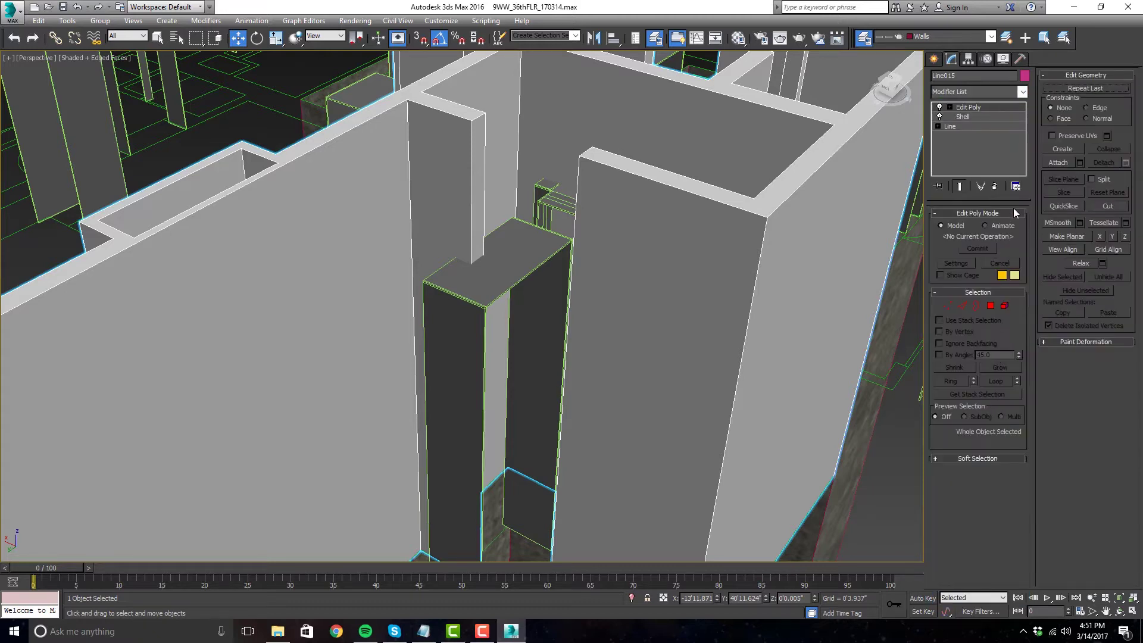
mouse_move(724, 277)
middle_mouse_down()
mouse_move(702, 295)
mouse_move(738, 234)
mouse_move(730, 266)
middle_mouse_up()
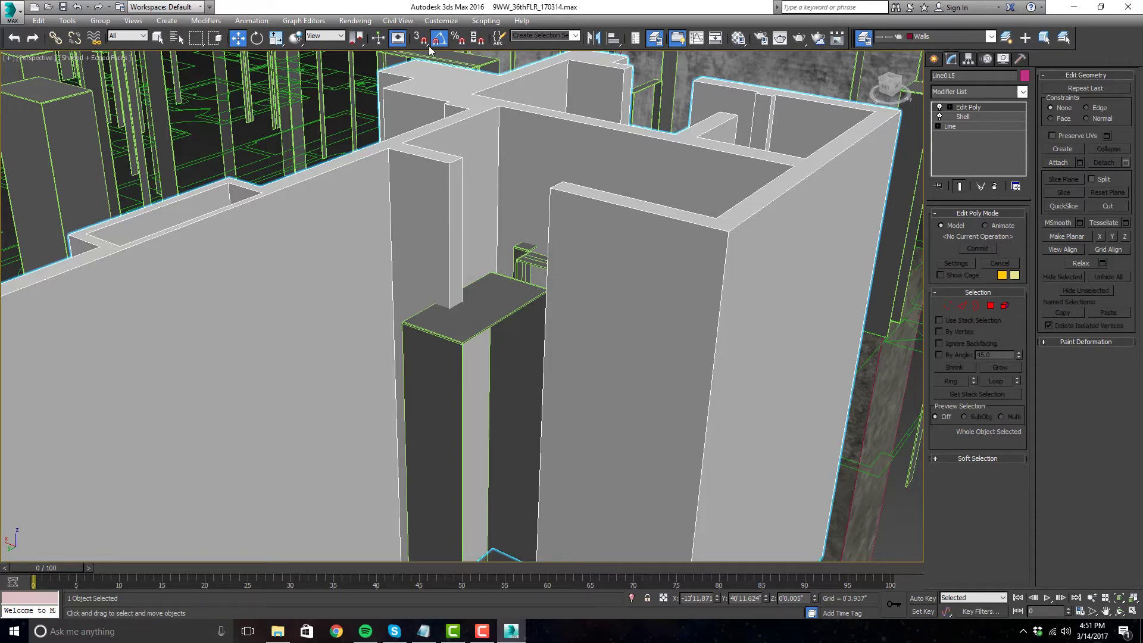
- Find the Swift Loop command in the keyboard customization settings and assign a hotkey to it
left_click(441, 20)
key("Escape")
key("Down")
key("Return")
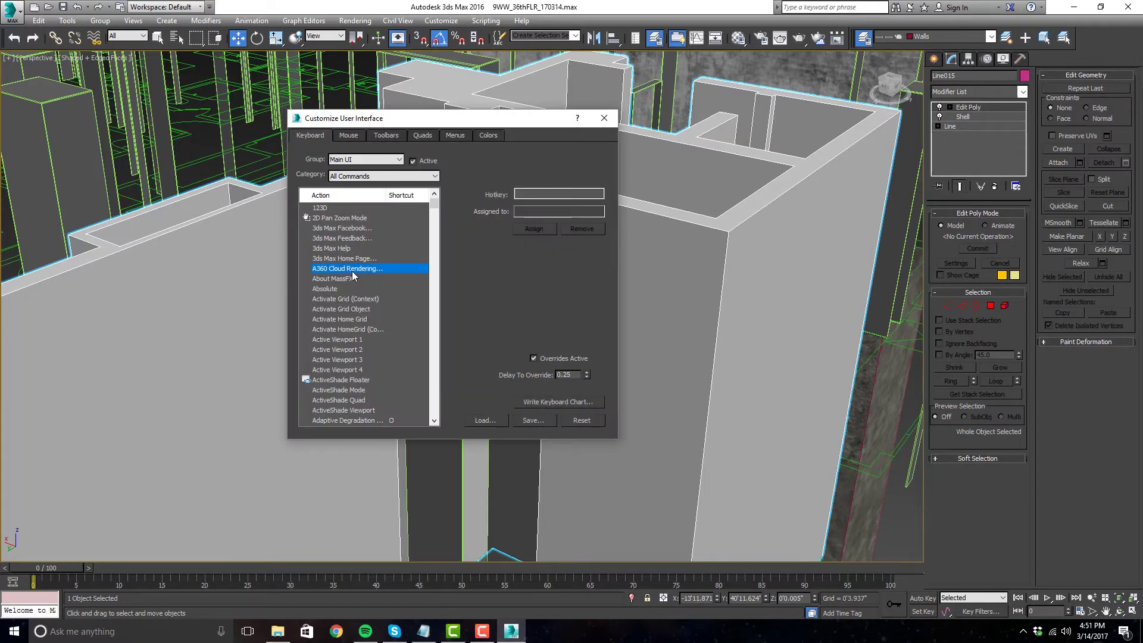
type("sw")
left_click(346, 217)
left_click(530, 195)
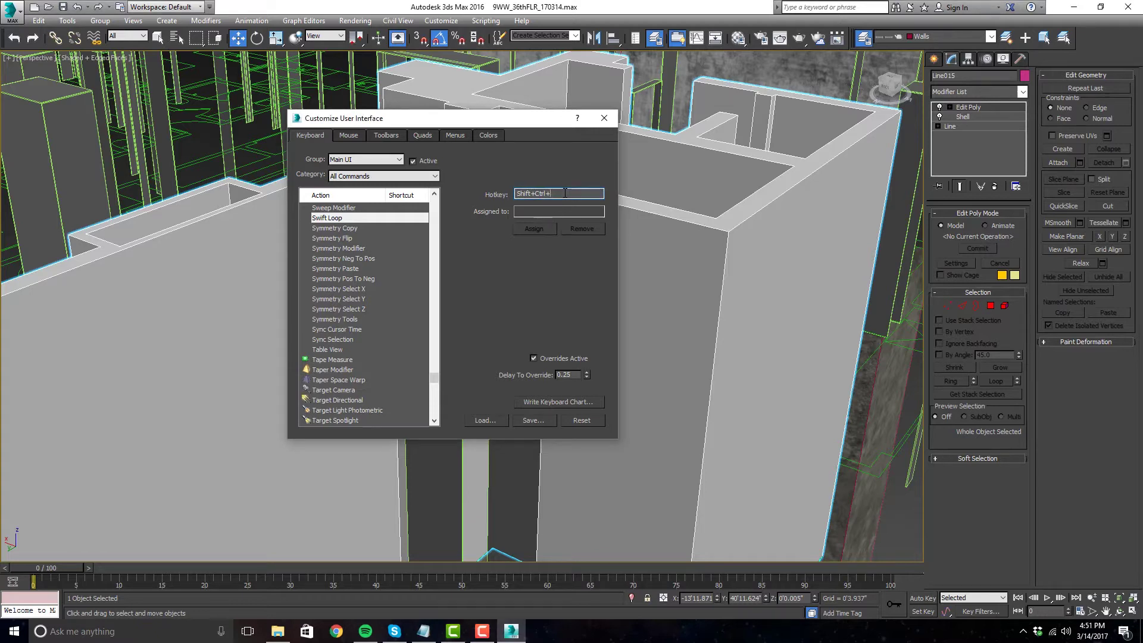
left_click(534, 229)
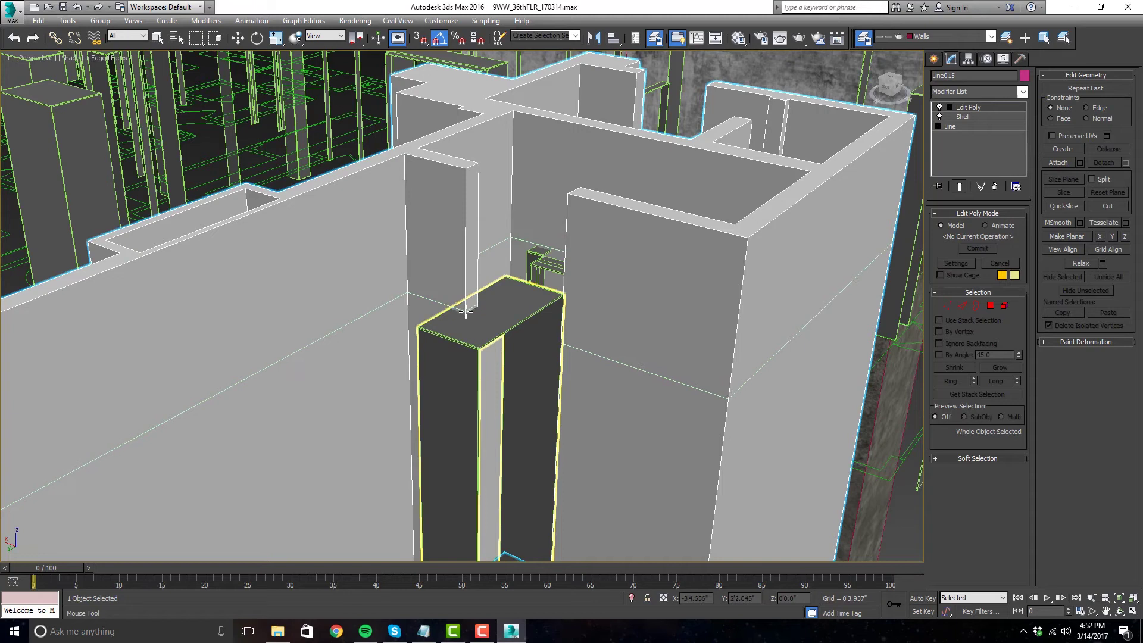
- Examine the horizontal edge loop on the new walls against the top of the door frame box in the doorway
key("2")
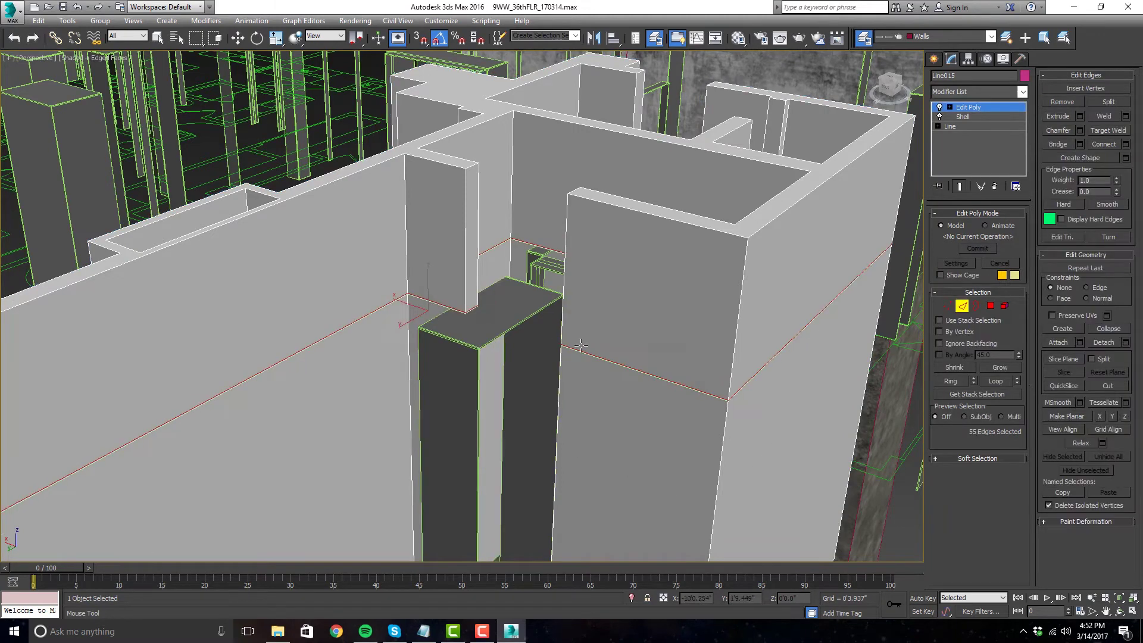
scroll(468, 310, "up", 4)
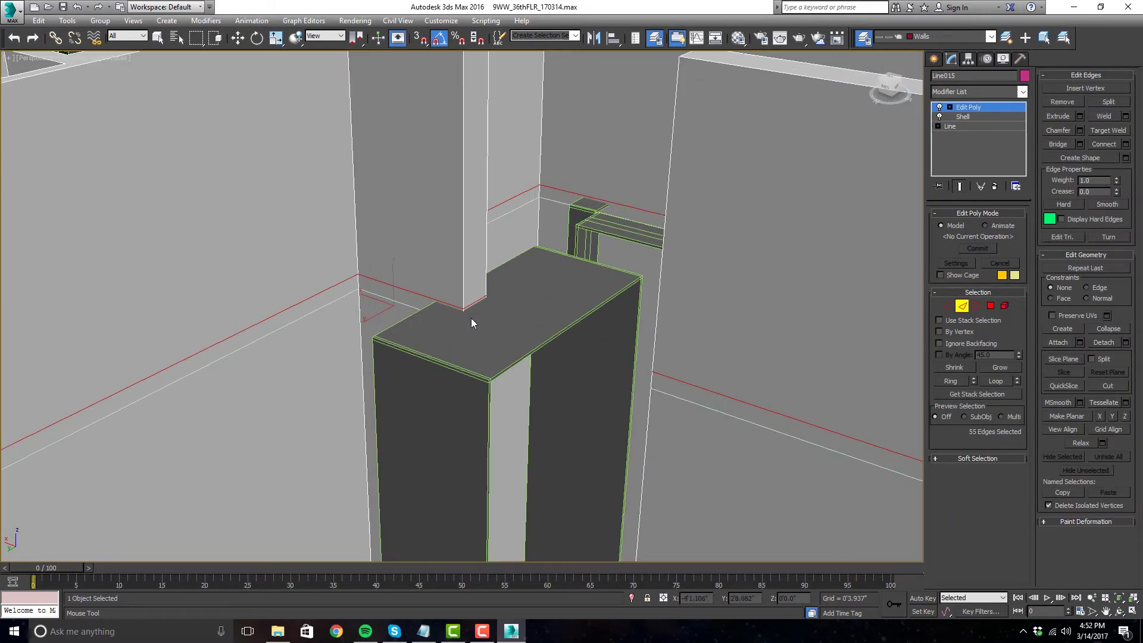
key("w")
scroll(477, 308, "down", 5)
scroll(454, 304, "up", 3)
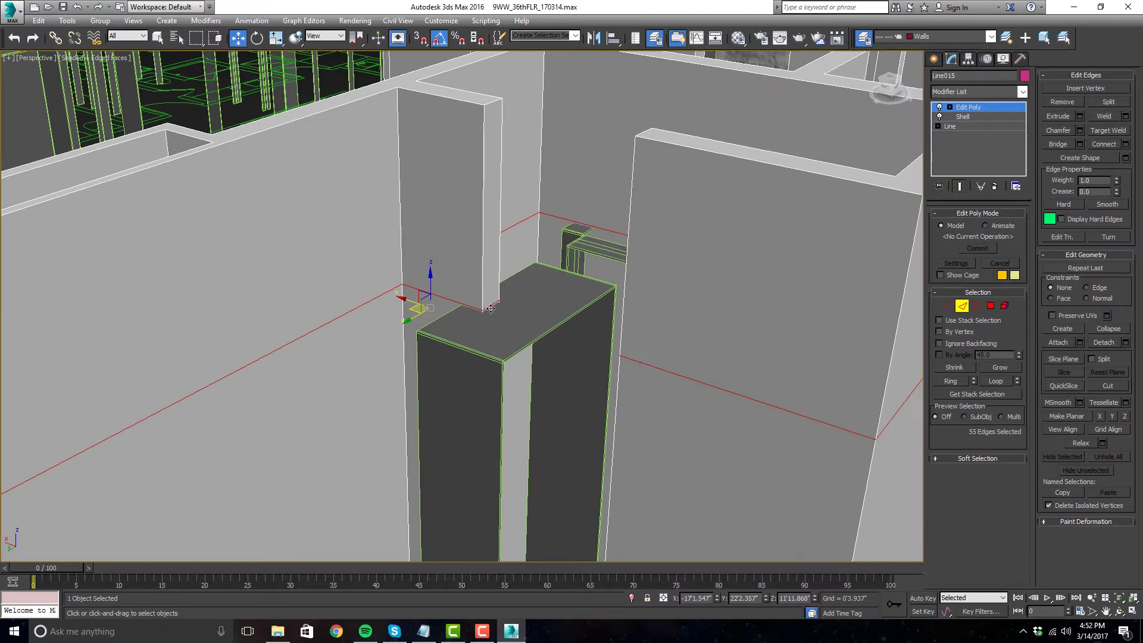
scroll(515, 290, "down", 5)
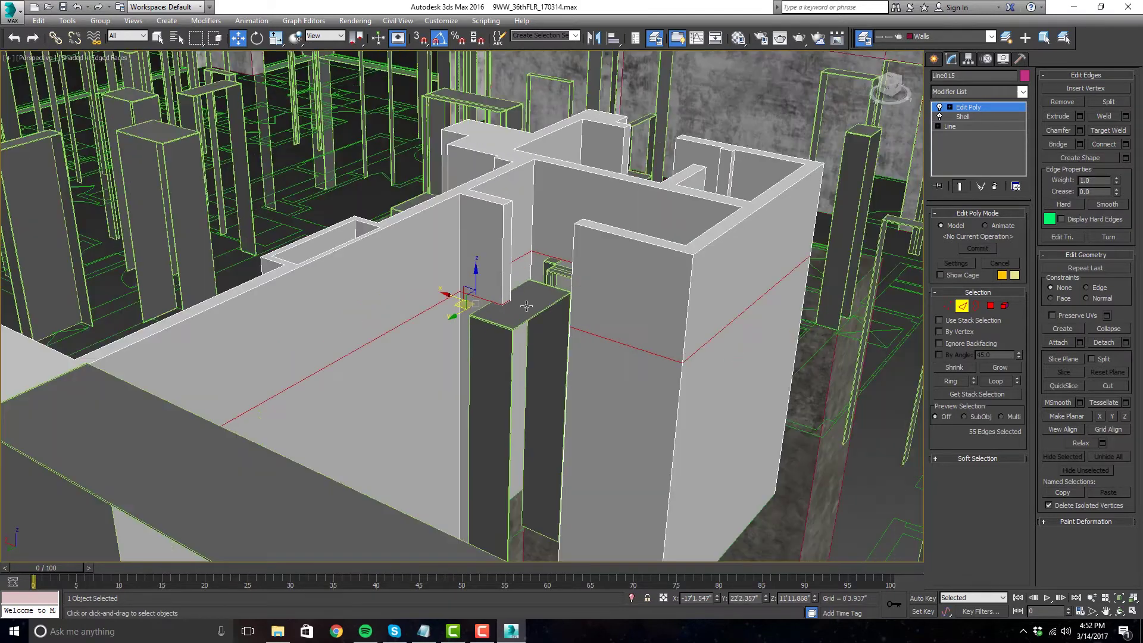
scroll(517, 286, "up", 4)
scroll(547, 290, "up", 3)
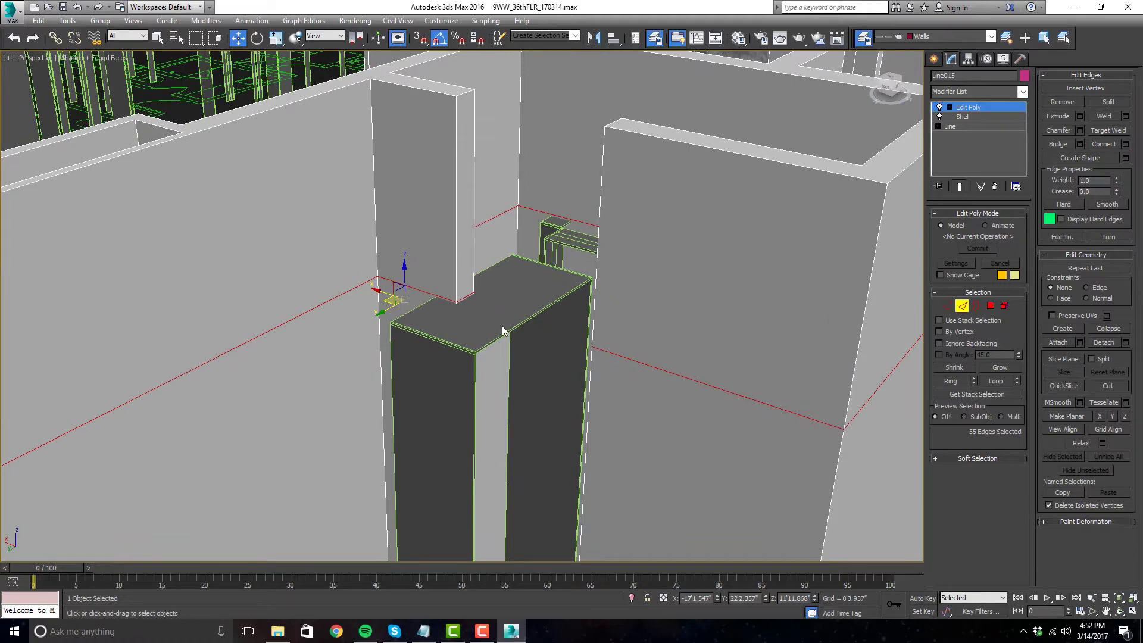
- Bridge the two facing wall-end polygons above the edge loop to close the wall over the door frame box
left_click(962, 305)
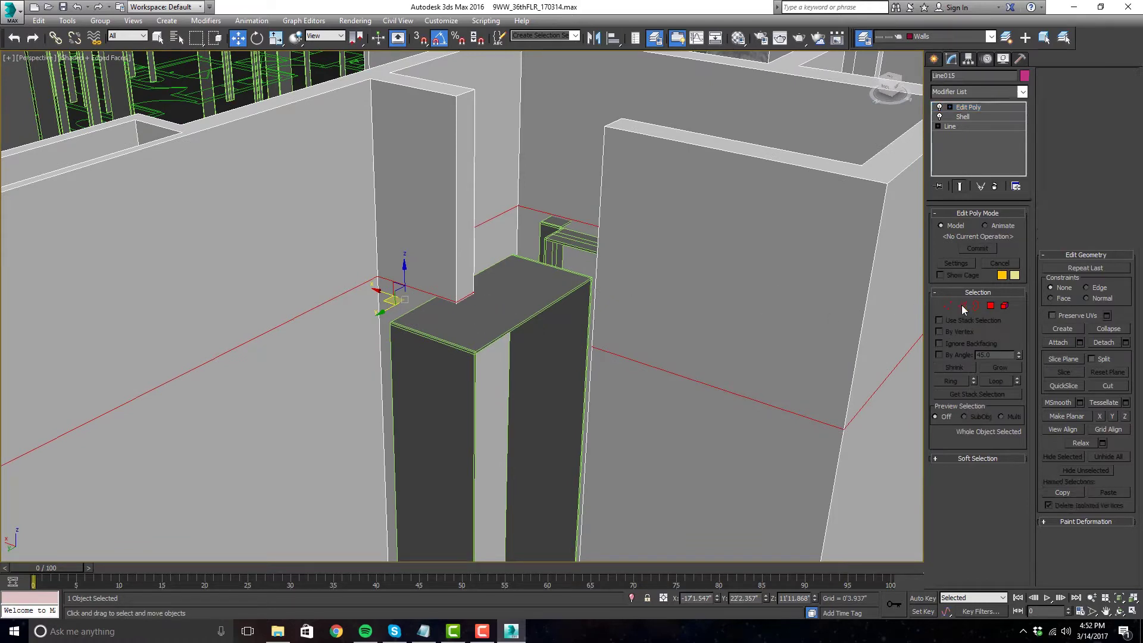
scroll(518, 277, "down", 5)
left_click(991, 306)
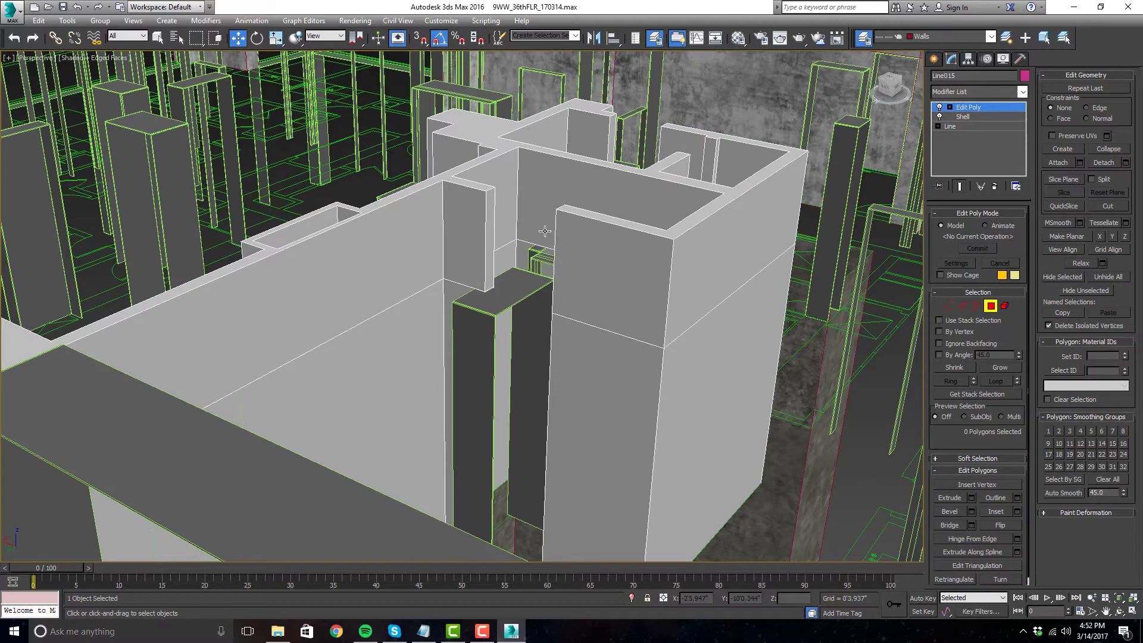
middle_click_drag(622, 206, 622, 239)
scroll(486, 268, "up", 2)
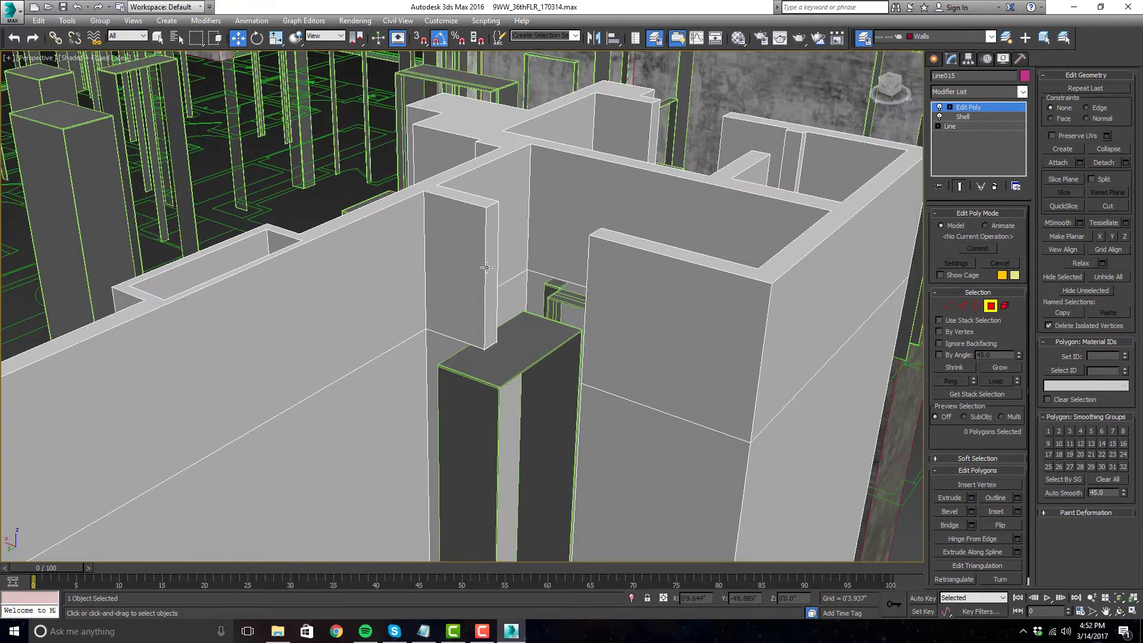
left_click(498, 241)
middle_click_drag(497, 240, 515, 213, "alt")
left_click(588, 197)
middle_click_drag(589, 253, 823, 402, "alt")
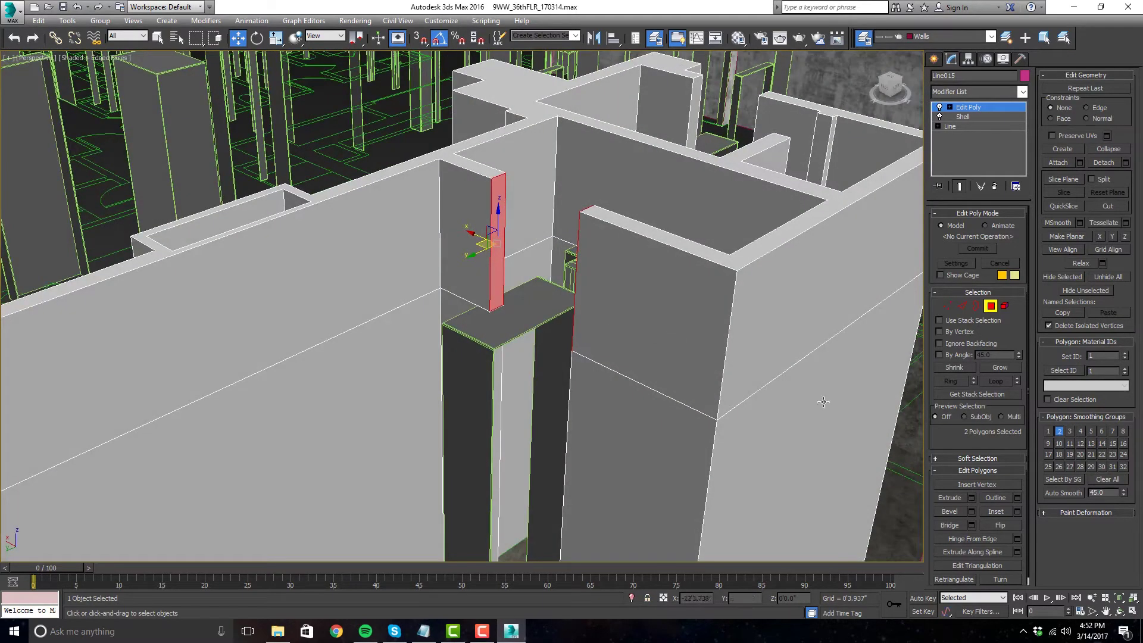
left_click(950, 524)
- Bridge the facing end polygons above the edge loop at the doorway of the small room at the wall's far end
middle_click_drag(480, 221, 558, 223, "alt")
middle_click_drag(629, 245, 530, 265, "alt")
middle_click_drag(612, 313, 357, 279, "alt")
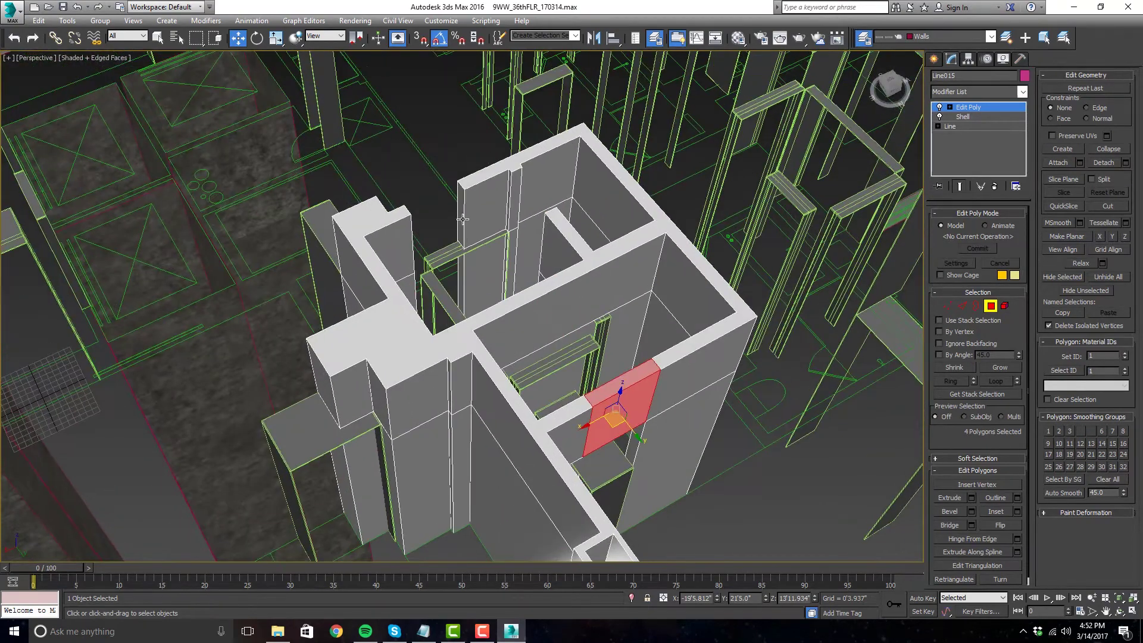
left_click(458, 195)
middle_click_drag(630, 300, 494, 195, "alt")
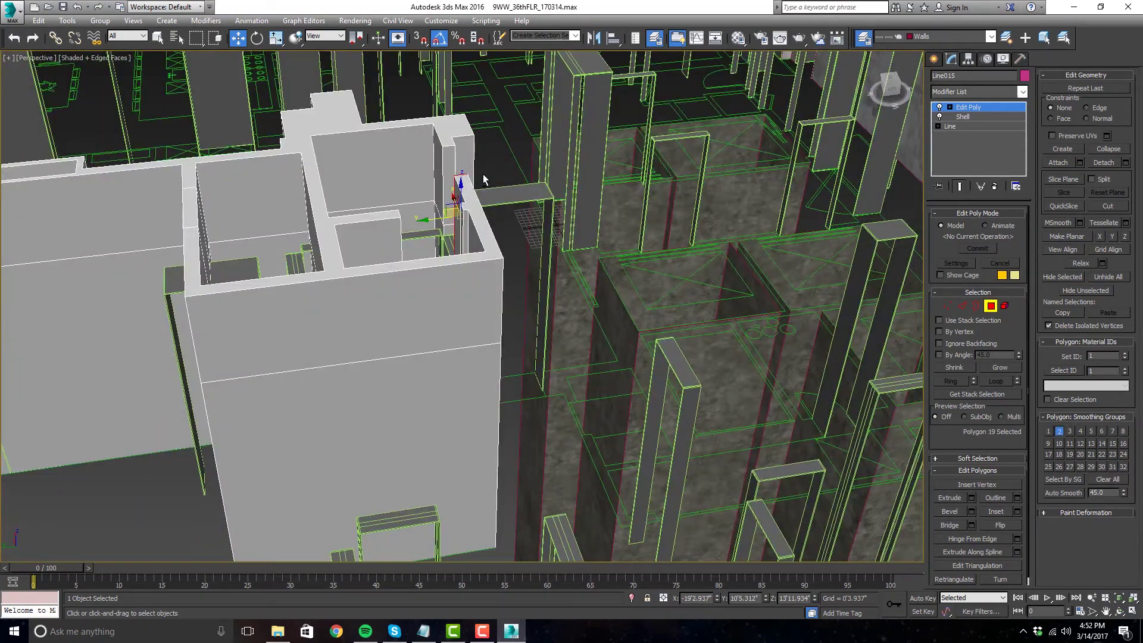
left_click(450, 156, "ctrl")
middle_click_drag(449, 156, 562, 214)
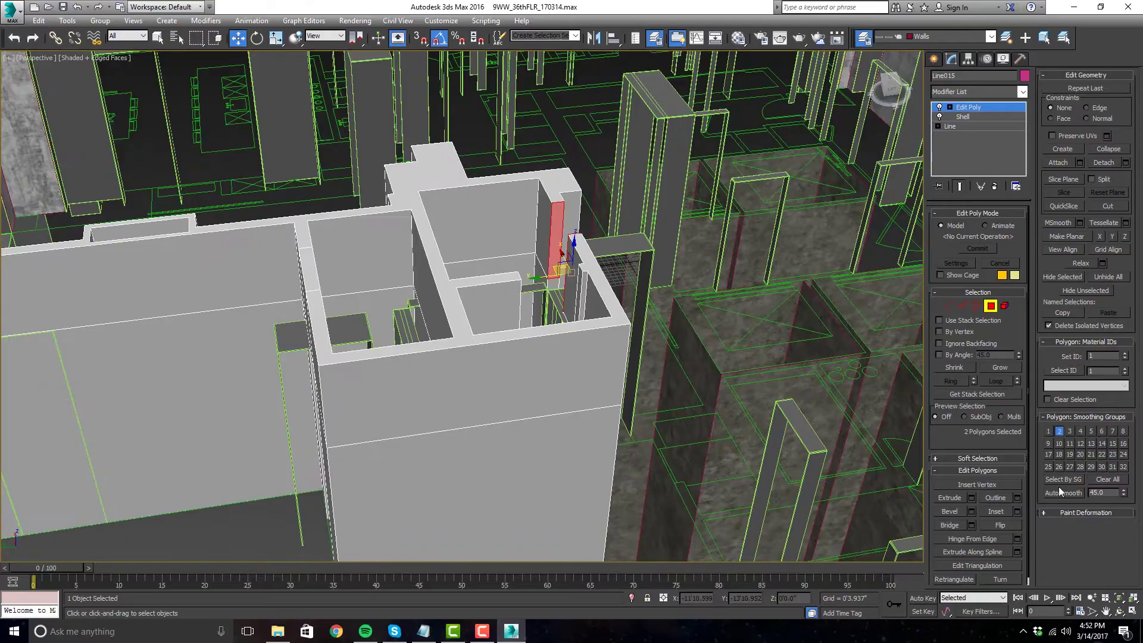
left_click(950, 525)
middle_click_drag(765, 302, 713, 344, "alt")
middle_click_drag(558, 303, 535, 327)
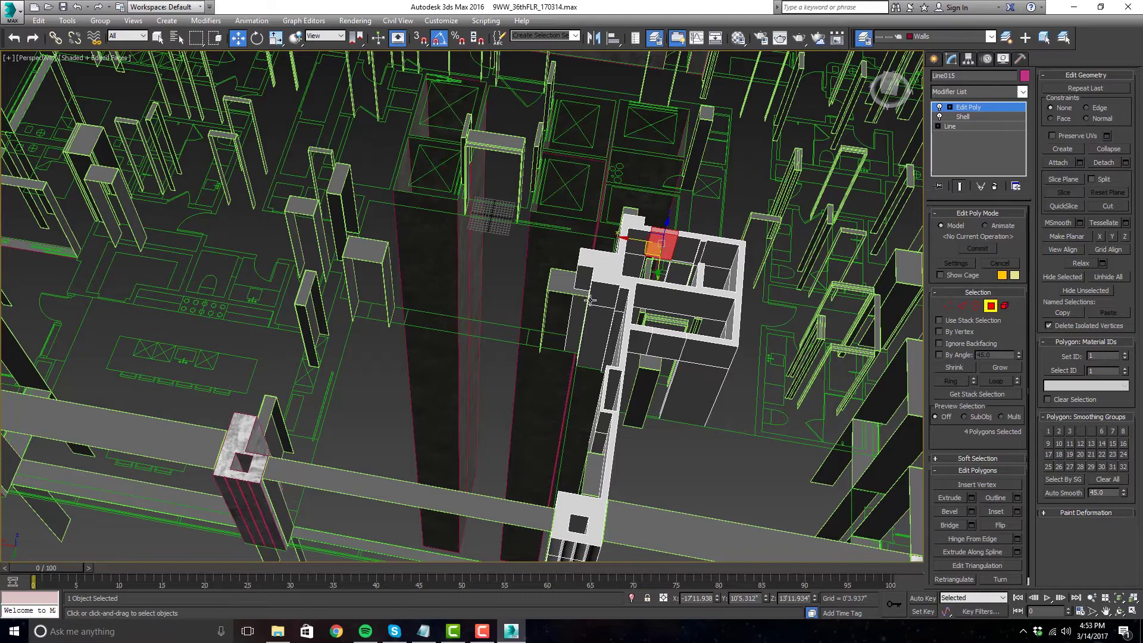
- Hide the finished walls and select the door frame box in the living room's lower wall in the top view
left_click(993, 309)
middle_click_drag(686, 293, 634, 265, "alt")
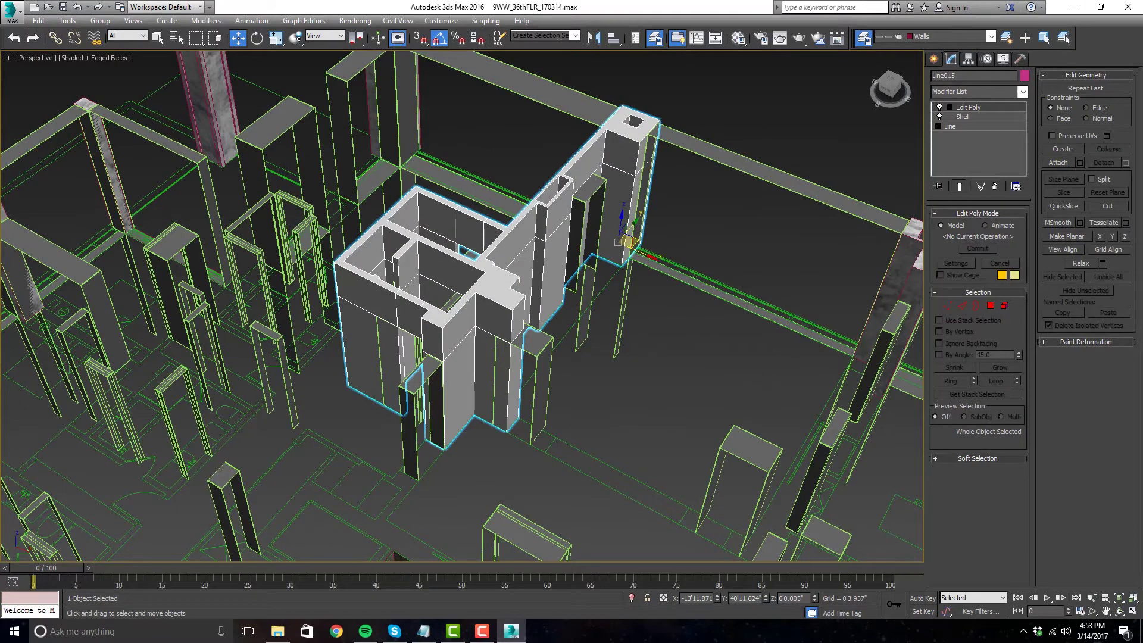
key("alt+h")
scroll(579, 235, "down", 5)
middle_click_drag(579, 234, 597, 366, "alt")
key("t")
scroll(681, 313, "up", 7)
left_click(513, 345)
scroll(493, 372, "up", 5)
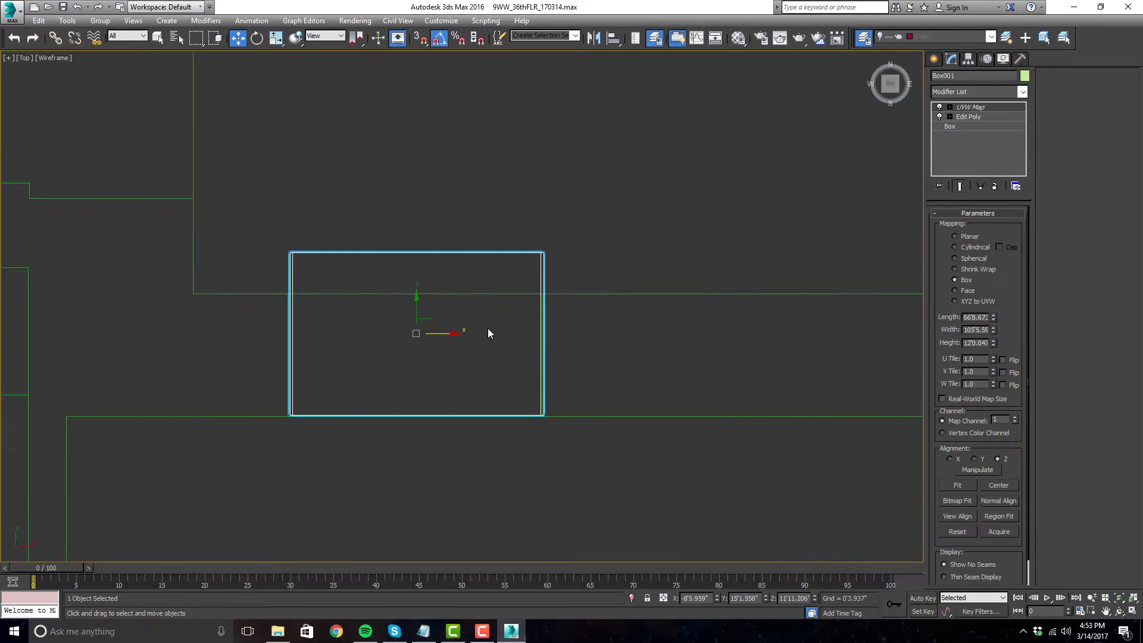
- Move the door box's upper-edge vertices onto the plan's wall line so the box matches the wall thickness
middle_click_drag(488, 332, 446, 306)
key("1")
left_click_drag(529, 311, 530, 311)
left_click_drag(375, 200, 365, 243)
key("1")
- Adjust the second door box in the same wall by moving its upper-edge vertices onto the plan's wall line
scroll(365, 242, "down", 3)
left_click_drag(776, 222, 738, 203)
scroll(857, 244, "up", 3)
left_click(981, 116)
mouse_move(523, 270)
left_mouse_down()
mouse_move(534, 269)
mouse_move(522, 269)
left_mouse_up()
left_click_drag(465, 164, 765, 206)
left_click_drag(610, 158, 610, 204)
scroll(383, 258, "down", 8)
left_click(383, 258)
- Move the door box near the small bathroom into the living room, clear the other door boxes from view and show the walls again
scroll(331, 301, "up", 2)
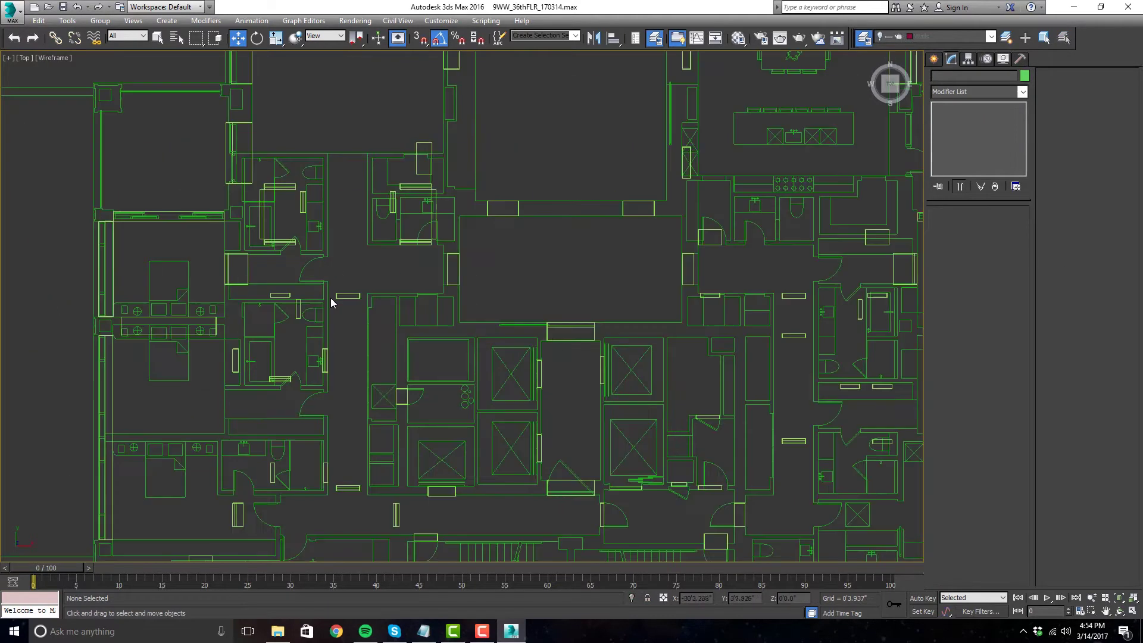
scroll(477, 285, "down", 1)
middle_click_drag(477, 285, 452, 286)
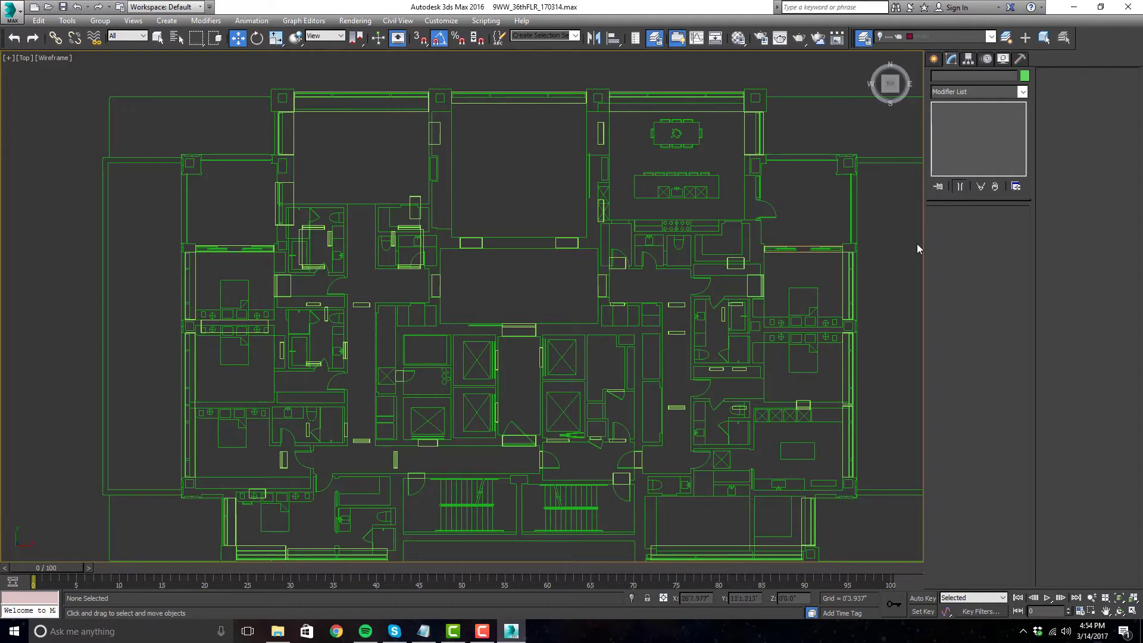
middle_click_drag(441, 208, 440, 241)
scroll(440, 242, "up", 4)
left_click(386, 240)
left_click_drag(400, 231, 547, 237)
key("Delete")
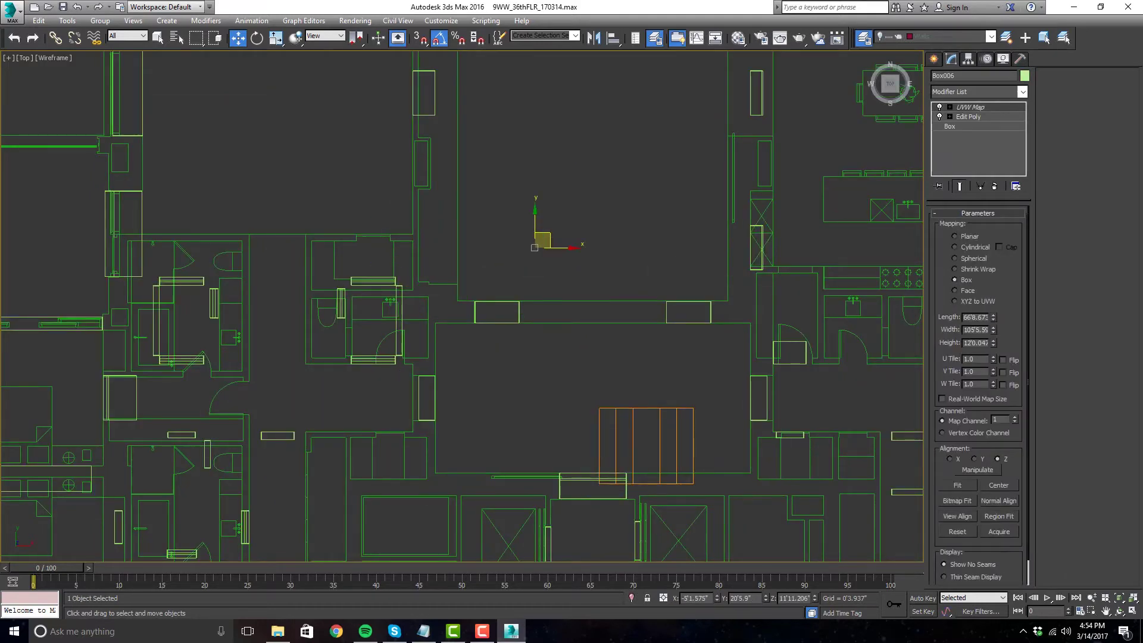
key("alt+w")
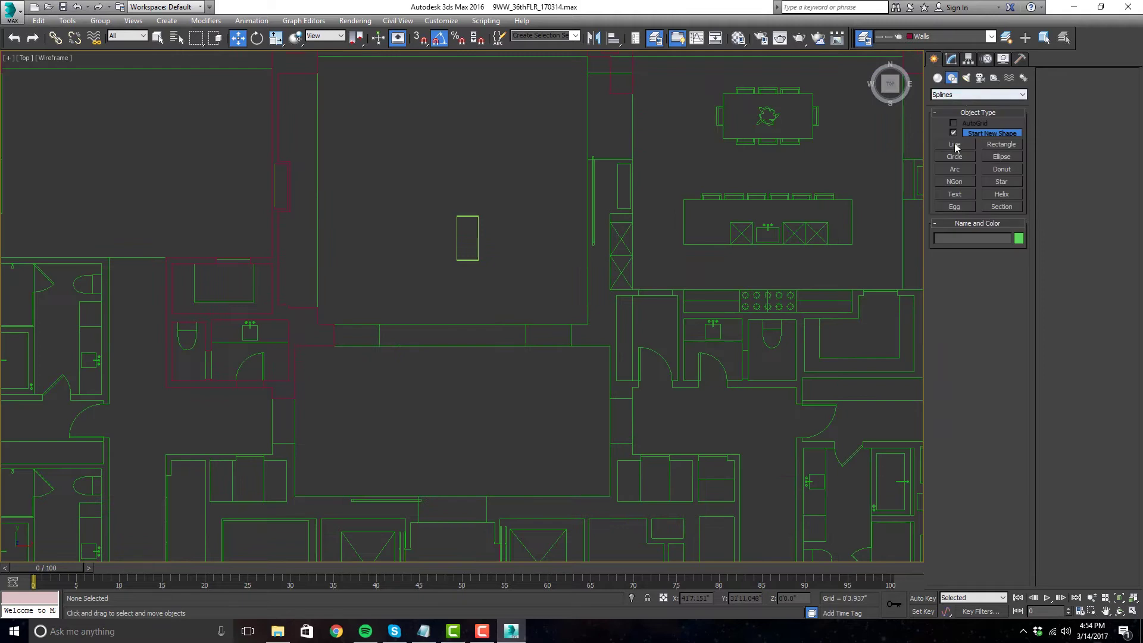
- Draw a closed rectangular spline snapped to the plan corners of the wall section between the two living room doorways
key("s")
left_click(352, 326)
left_click(351, 283)
left_click(644, 282)
left_click(645, 326)
left_click(352, 326)
left_click(951, 58)
left_click(1022, 92)
left_click_drag(1022, 146, 1022, 241)
left_click(971, 262)
right_click(976, 106)
left_click(997, 122)
- Apply a Shell modifier to the rectangular wall outline between the doorways
left_click(1022, 91)
left_click_drag(1023, 122, 1023, 245)
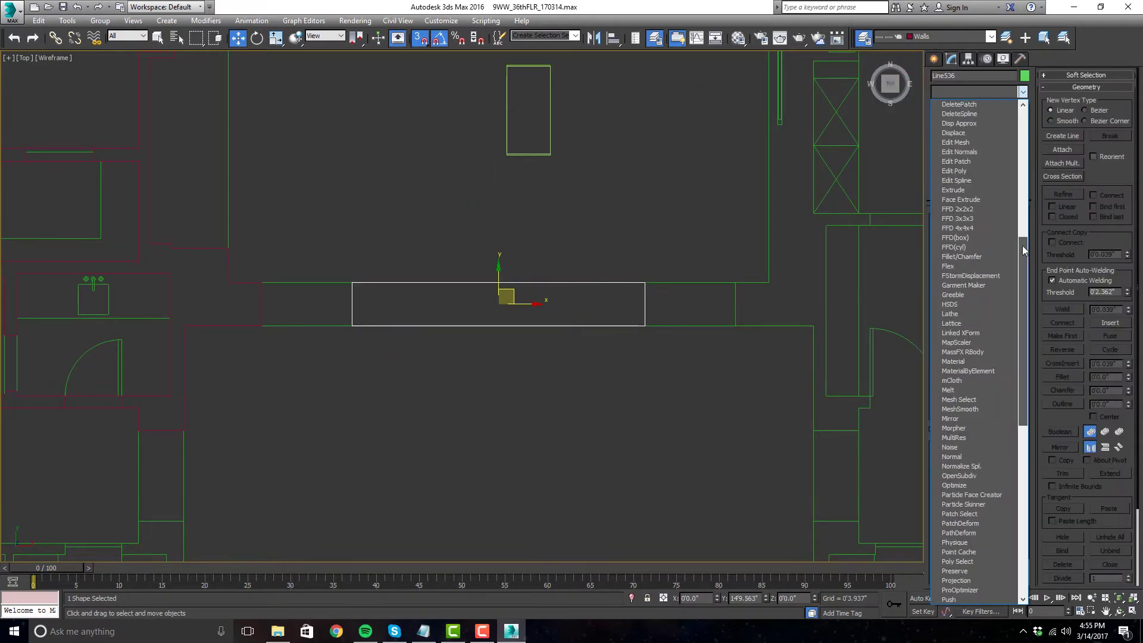
left_click_drag(1024, 414, 1024, 550)
left_click(971, 304)
- Trace the wall between the living room and the kitchen as a closed spline snapped to the plan corners, including its recesses
left_click(933, 58)
left_click(948, 144)
middle_click_drag(726, 286, 620, 385)
left_click(590, 471)
left_click(590, 440)
left_click(614, 440)
left_click(614, 207)
left_click(621, 207)
scroll(617, 318, "up", 4)
left_click(632, 362)
left_click(643, 363)
left_click(580, 138)
left_click(680, 201)
left_click(588, 201)
left_click(590, 507)
left_click(703, 506)
middle_click_drag(731, 513, 635, 245)
left_click(608, 262)
left_click(520, 263)
scroll(520, 240, "up", 4)
middle_click_drag(536, 518, 558, 316)
left_click(462, 338)
left_click(536, 318)
left_click(556, 224)
left_click(399, 224)
left_click(546, 338)
scroll(571, 346, "down", 5)
scroll(637, 95, "up", 3)
middle_click_drag(615, 123, 623, 123)
- Adjust the vertices of the newly traced kitchen-side wall outline to line up with the plan
left_click(951, 59)
key("1")
scroll(556, 522, "up", 2)
scroll(623, 497, "up", 5)
left_click_drag(487, 318, 495, 321)
scroll(518, 345, "down", 4)
middle_click_drag(565, 416, 605, 97)
scroll(697, 208, "down", 3)
middle_click_drag(715, 155, 714, 466)
- Apply a Shell modifier to the kitchen-side wall outline
left_click(976, 107)
left_click(1022, 91)
left_click(774, 173)
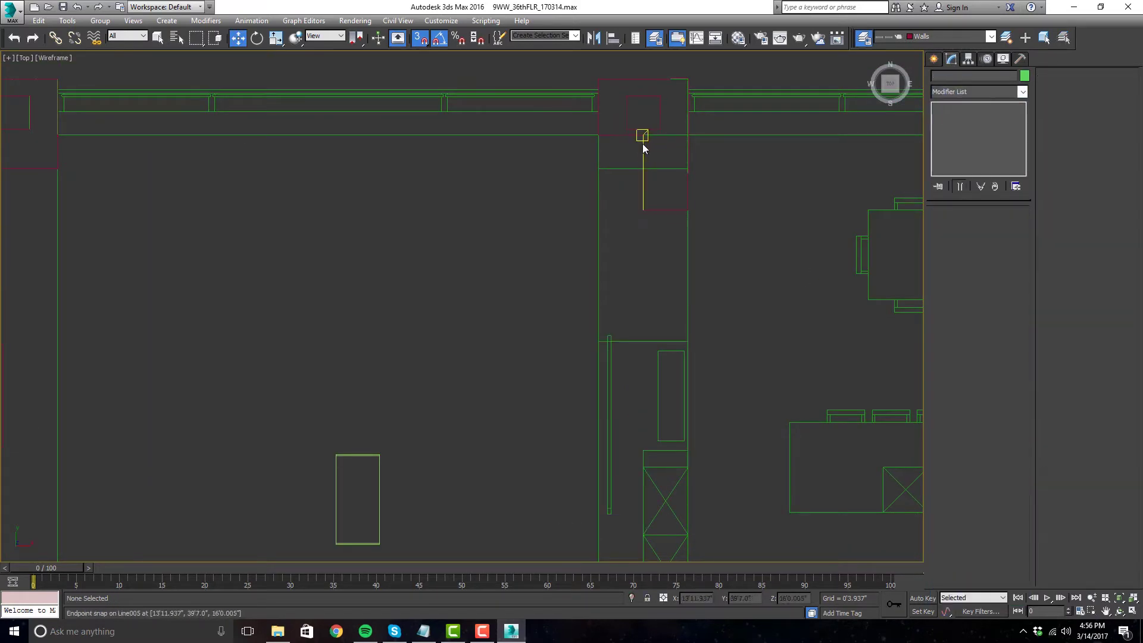
- Select the column at the upper end of the kitchen-side wall and remove its modifier to expose the spline
left_click(644, 144)
scroll(645, 145, "up", 2)
middle_click_drag(646, 146, 645, 252)
left_click(994, 186)
- Try to reposition the vertices of the wall stub that extends from the column outline
key("1")
left_click_drag(678, 285, 558, 236)
scroll(743, 159, "down", 2)
left_click_drag(638, 209, 694, 210)
scroll(760, 334, "up", 2)
key("ctrl+z")
left_click_drag(722, 288, 617, 197)
left_click_drag(629, 269, 630, 210)
scroll(613, 163, "up", 3)
left_click(655, 160)
key("ctrl+z")
key("ctrl+z")
key("ctrl+z")
- Delete the wall stub's extra vertices from the column spline and reduce the outline to the square column
scroll(688, 232, "down", 5)
scroll(719, 248, "up", 4)
left_click_drag(721, 225, 581, 203)
key("Delete")
left_click_drag(690, 204, 689, 271)
scroll(616, 181, "down", 6)
middle_click_drag(722, 268, 749, 250)
- Apply a Shell modifier to the square column outline and switch back to the maximized perspective view
key("1")
left_click(977, 92)
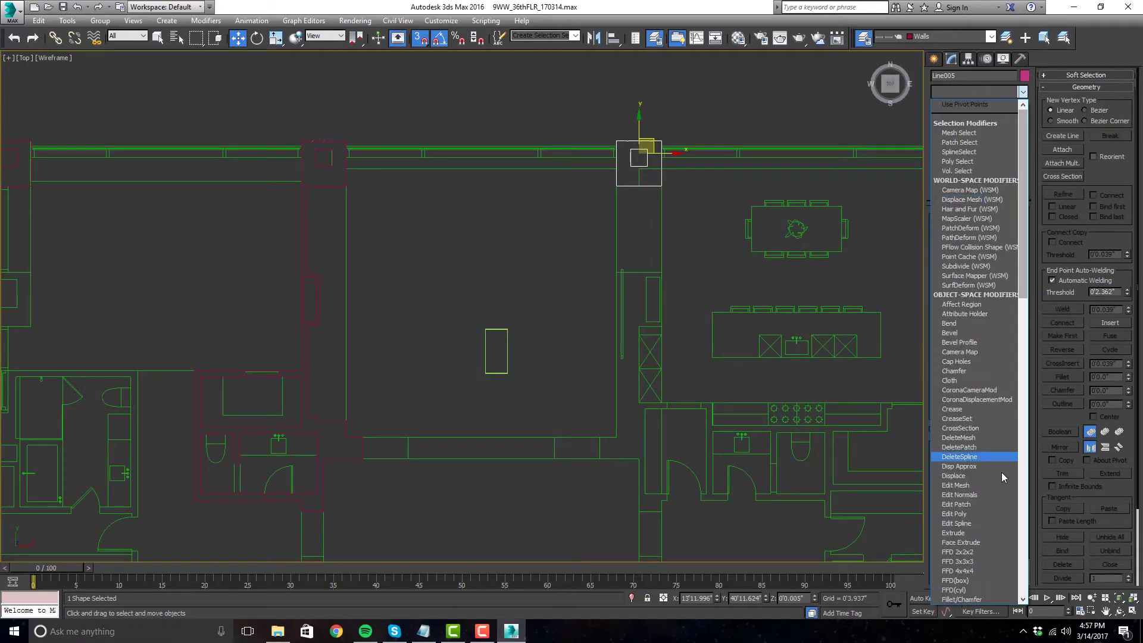
key("s")
key("h")
key("Return")
key("alt+w")
right_click(684, 315)
key("alt+w")
- Examine the new wall pieces and the column in perspective, checking where the kitchen-side wall meets the column
left_click(363, 249)
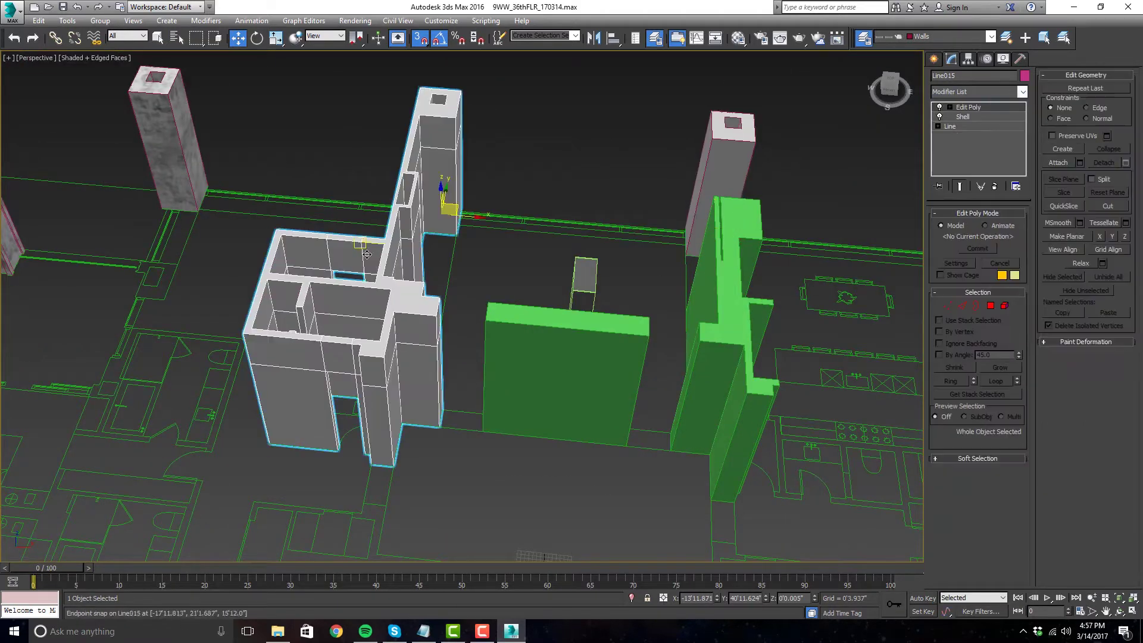
middle_click_drag(625, 220, 626, 192, "alt")
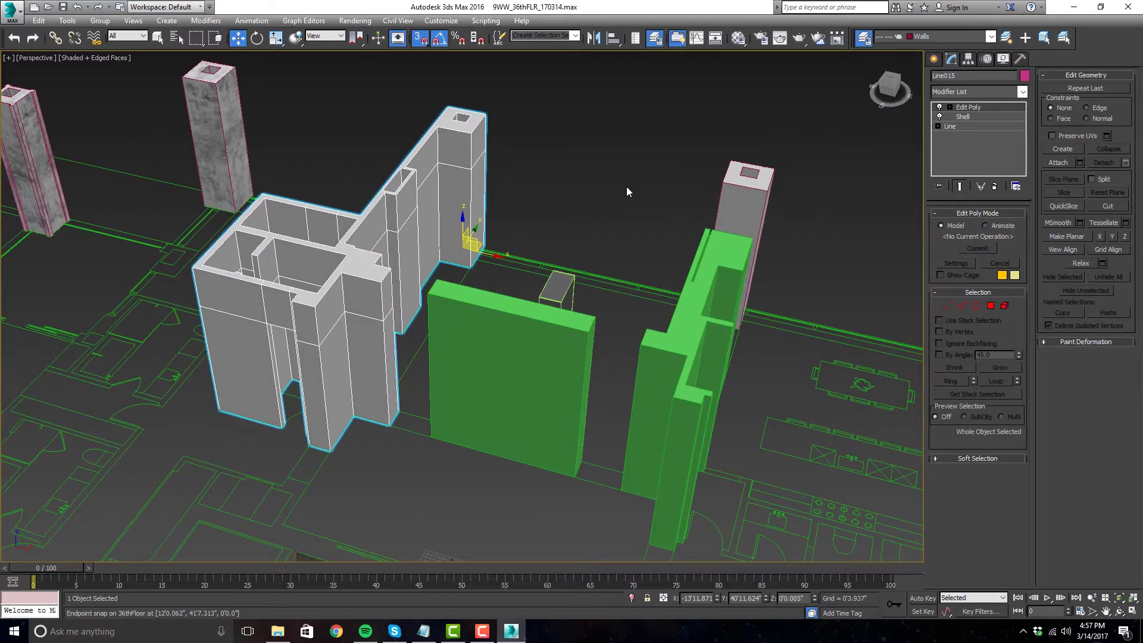
middle_click_drag(564, 256, 615, 281, "alt")
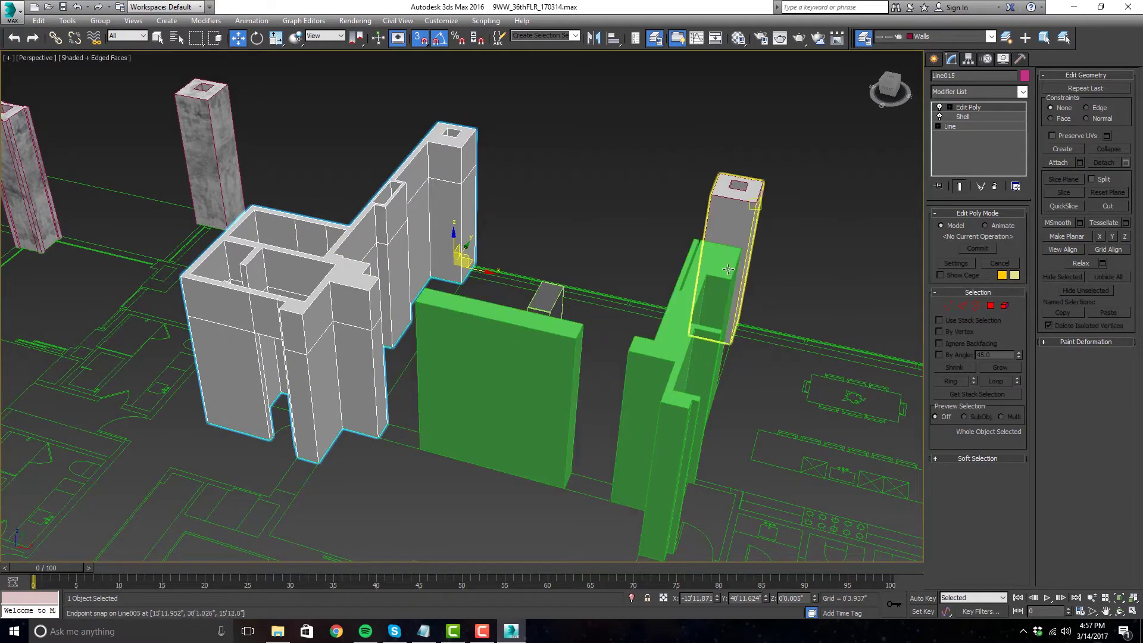
middle_click_drag(588, 284, 607, 280)
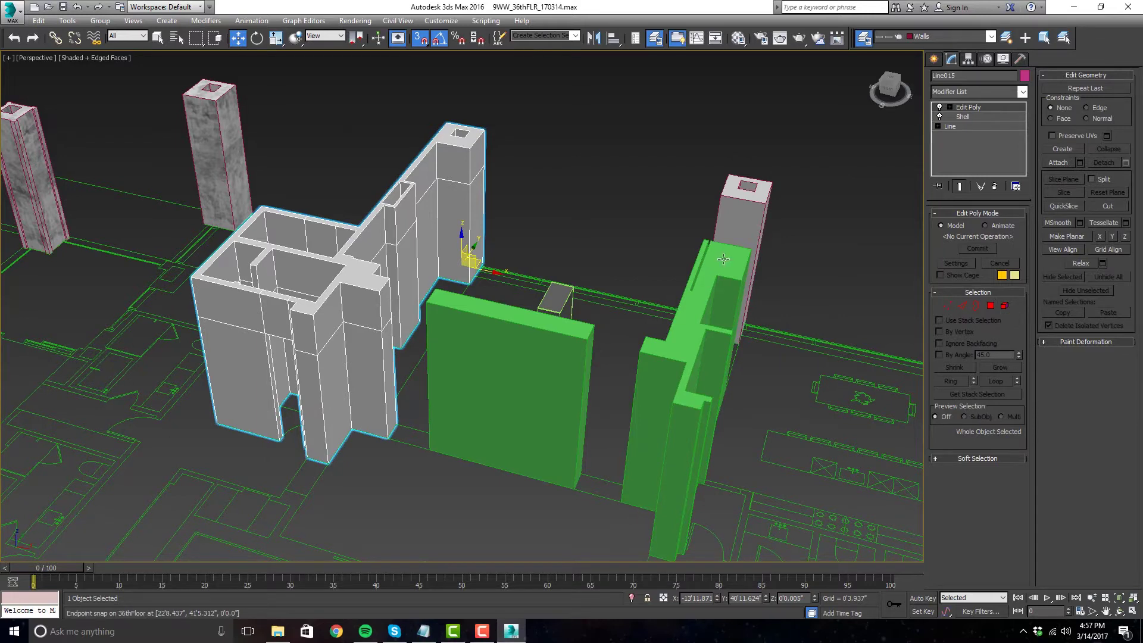
scroll(700, 236, "up", 5)
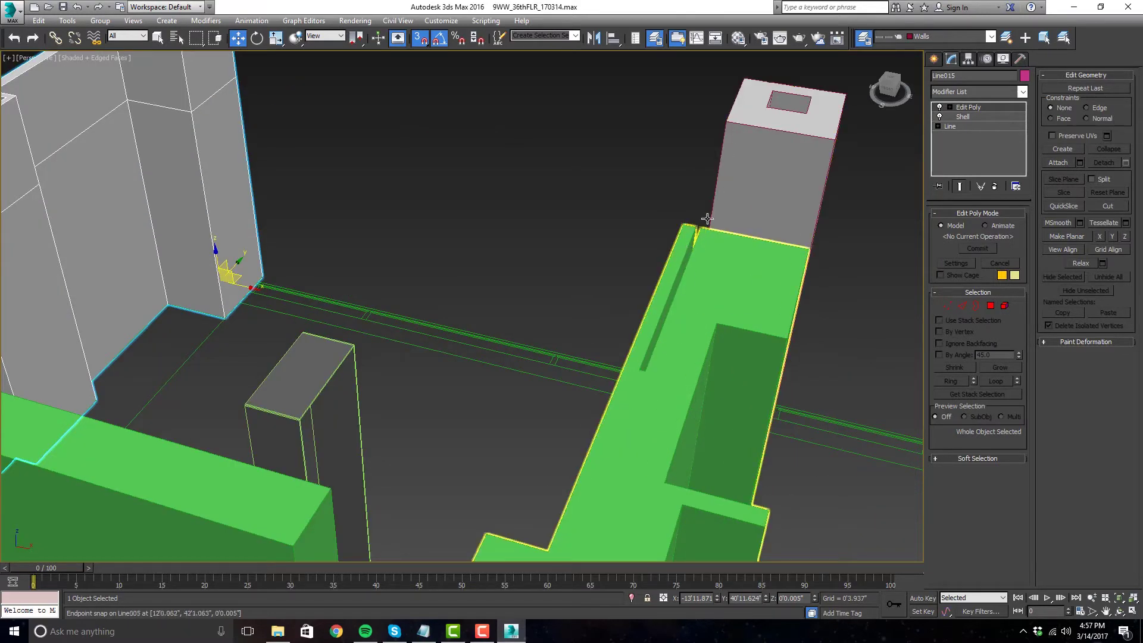
scroll(678, 282, "down", 3)
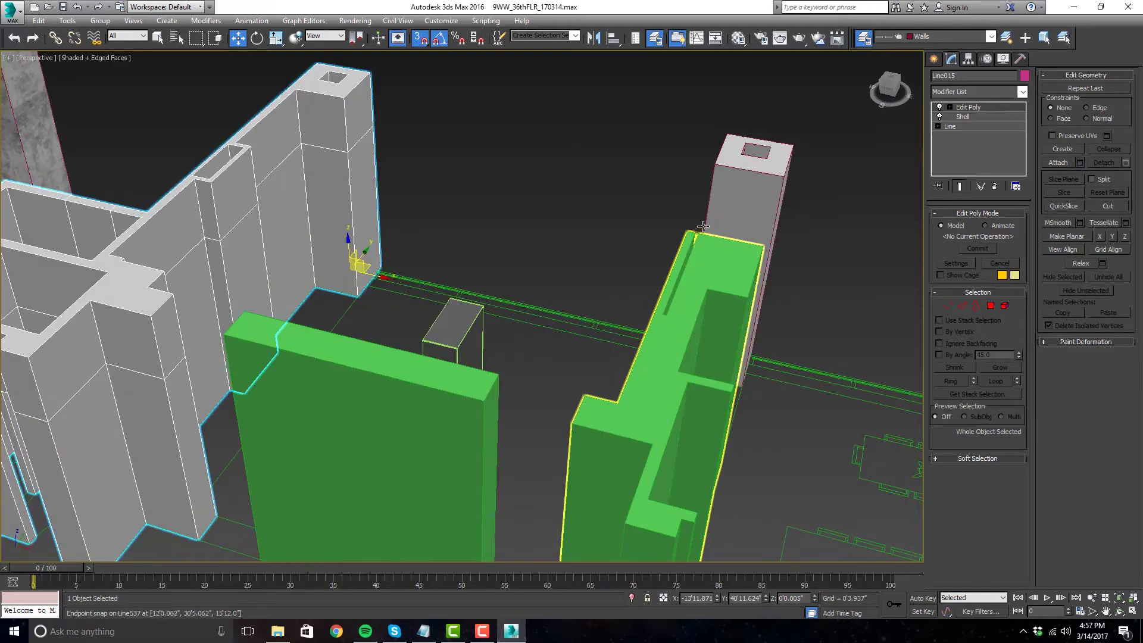
middle_click_drag(711, 252, 592, 189, "alt")
left_click(589, 184)
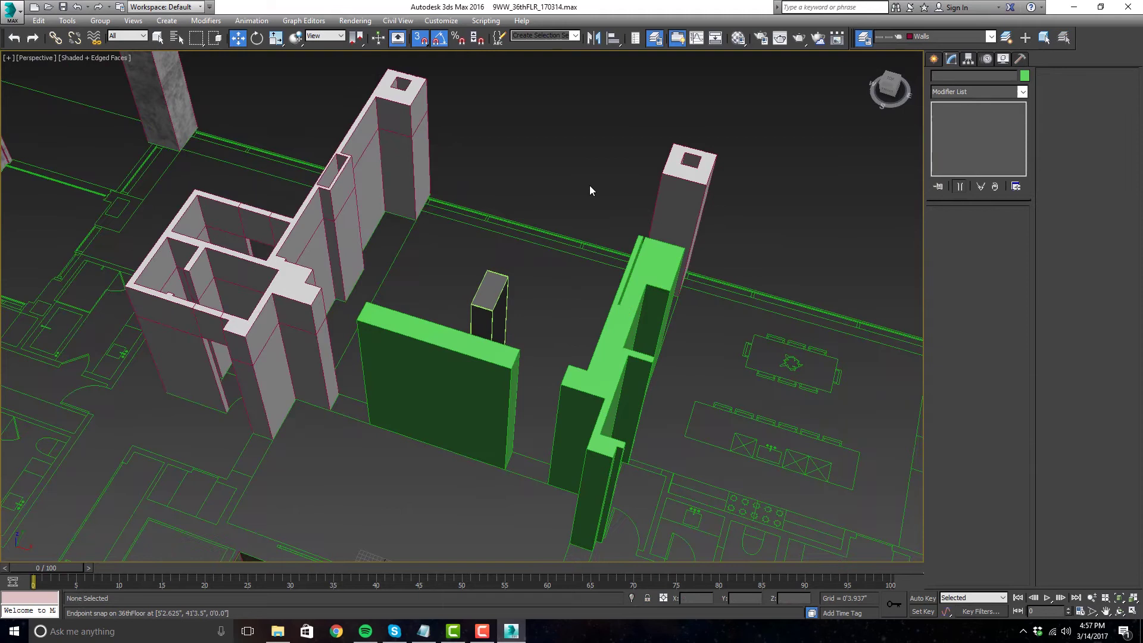
middle_click_drag(602, 225, 645, 196)
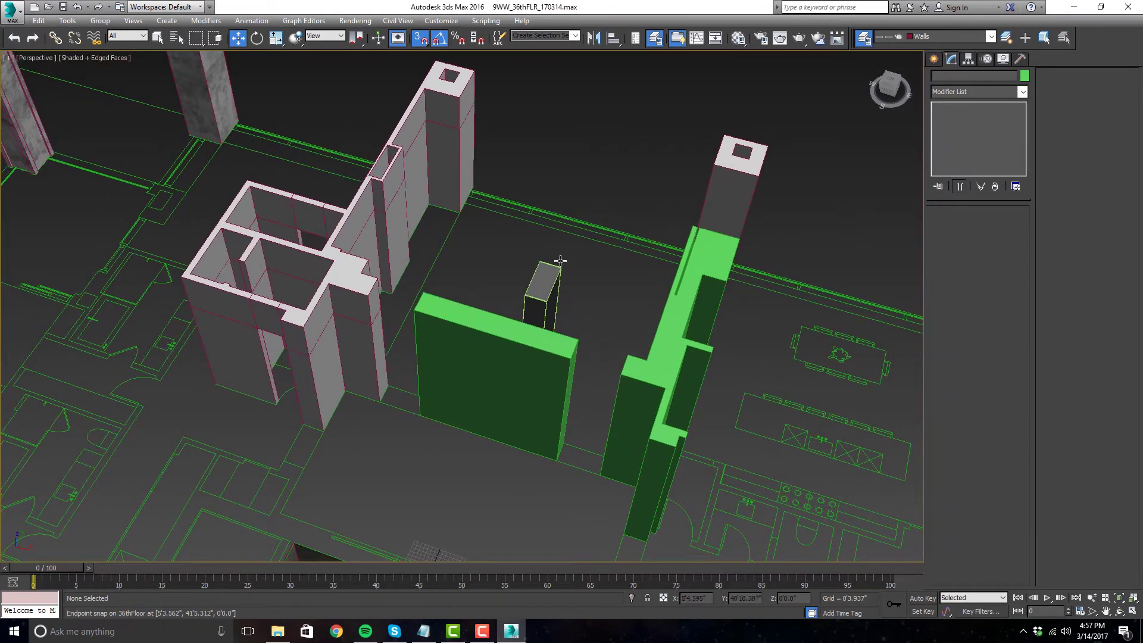
- Add another Edit Poly modifier on top of the finished wall object's stack
left_click(405, 244)
left_click(1021, 93)
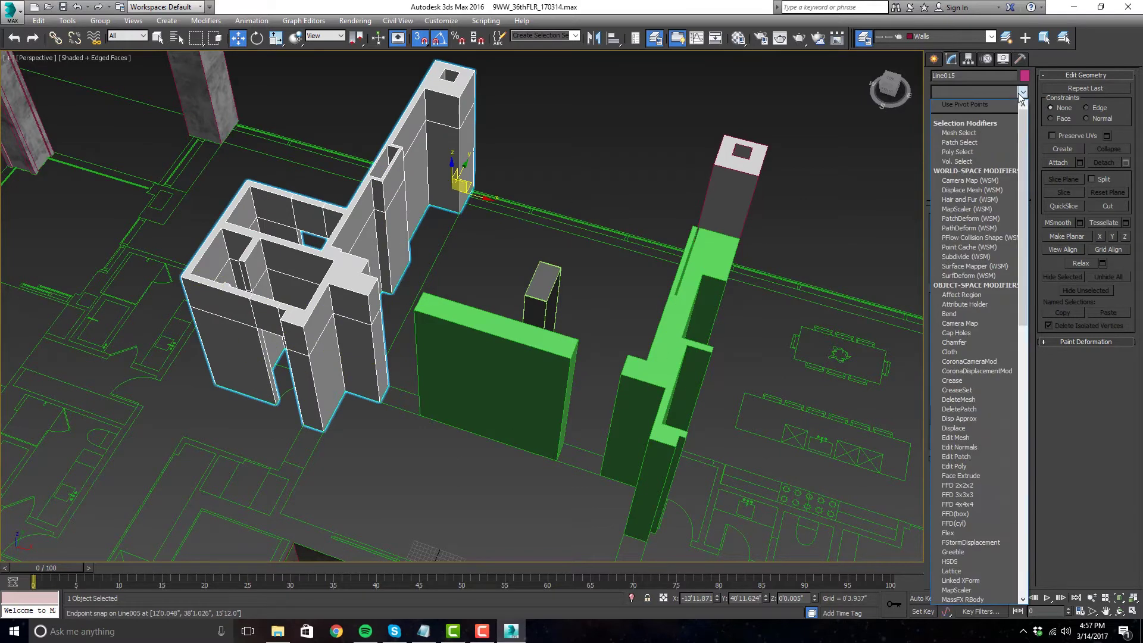
scroll(1012, 213, "down", 3)
left_click(973, 387)
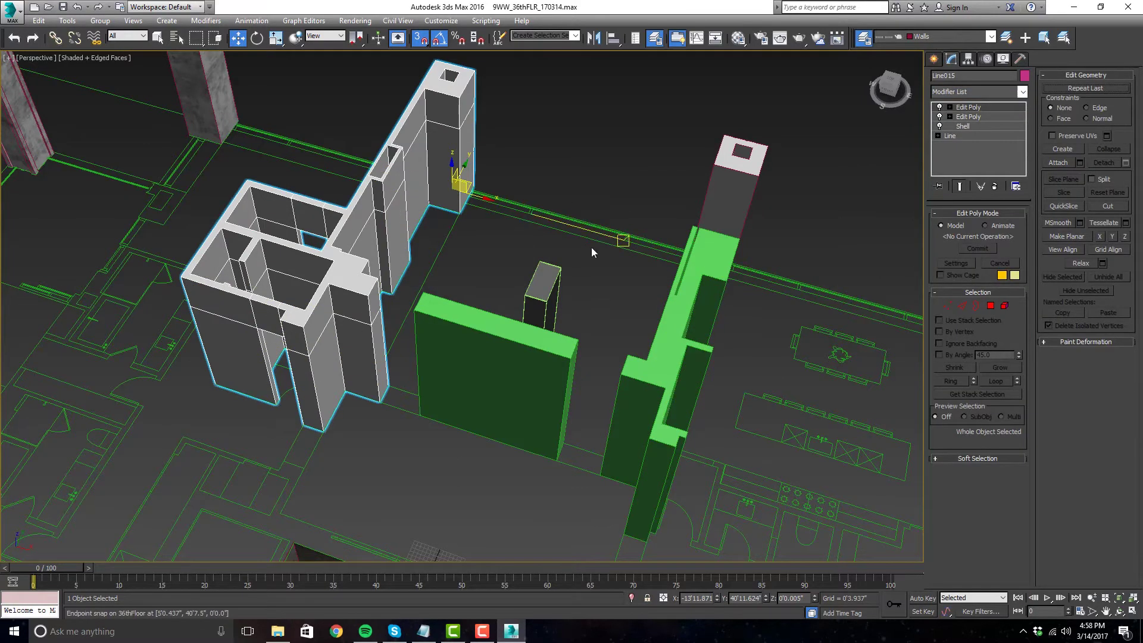
middle_click_drag(396, 243, 405, 245)
middle_click_drag(610, 270, 603, 270)
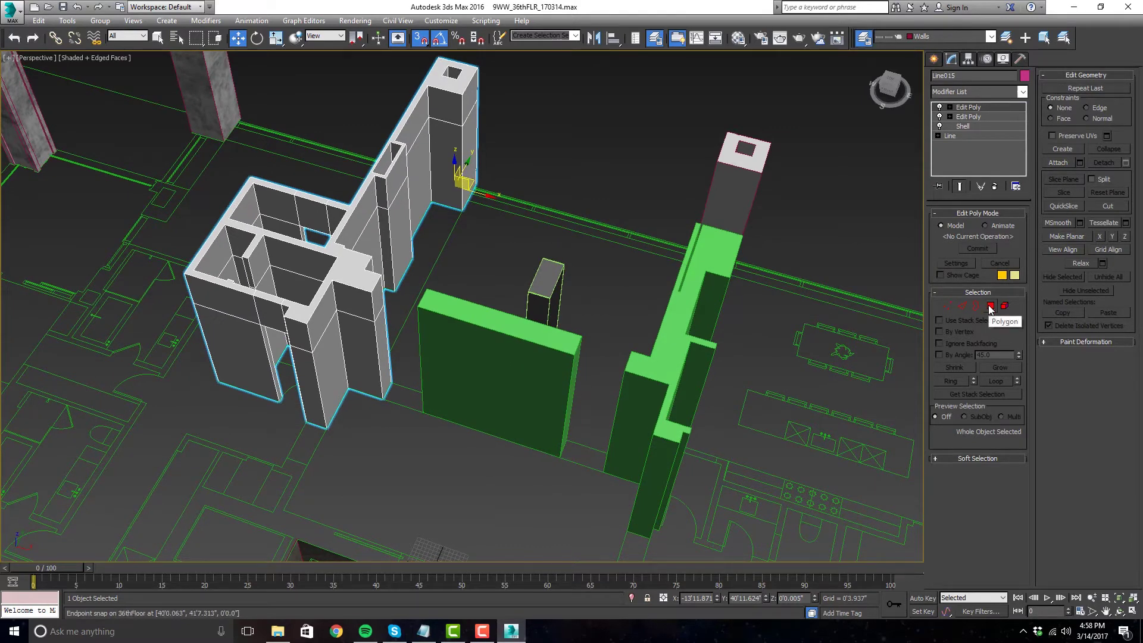
- Attach the middle wall section, the kitchen-side wall and its column to the finished wall object
left_click(1059, 163)
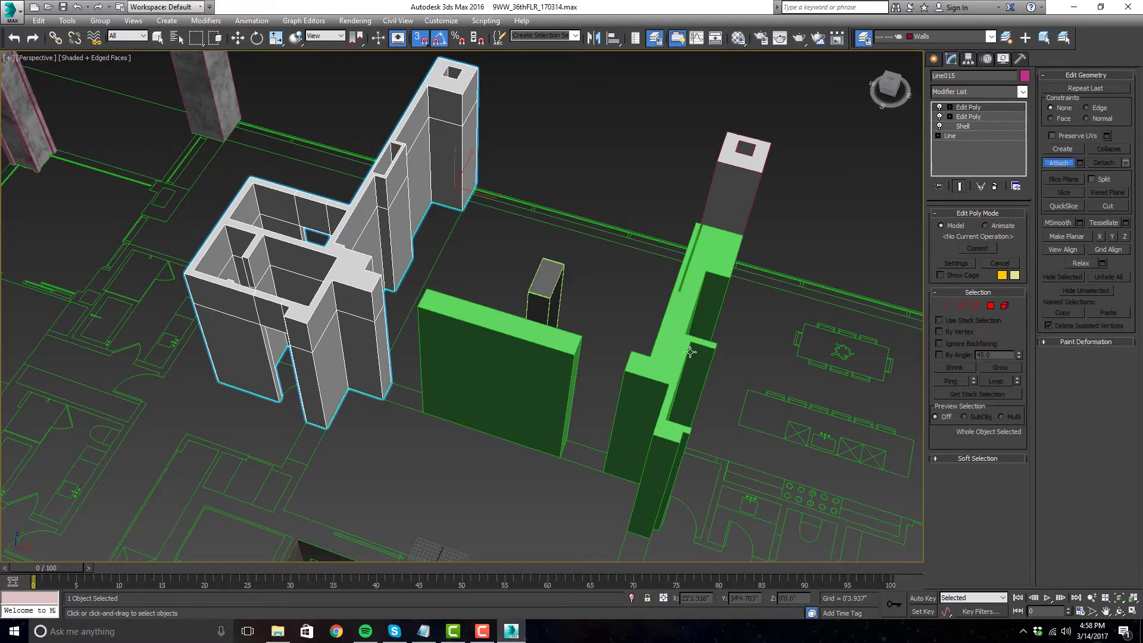
left_click(549, 355)
left_click(639, 379)
left_click(755, 204)
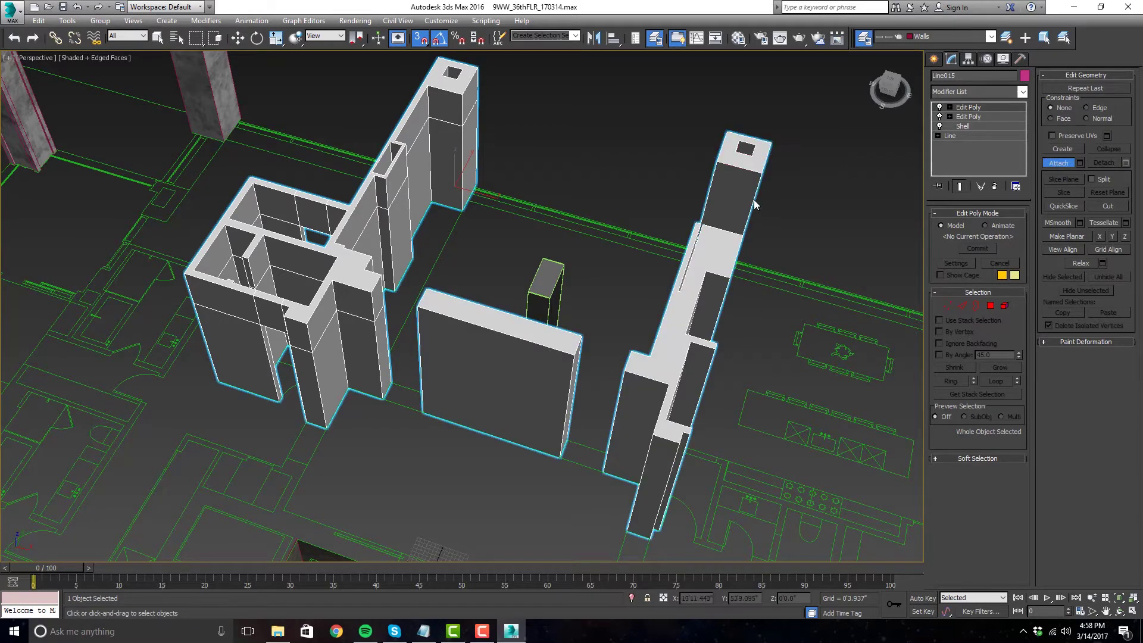
right_click(731, 277)
- Turn snapping off and move the door box into the doorway between the finished walls and the middle wall section
left_click(539, 292)
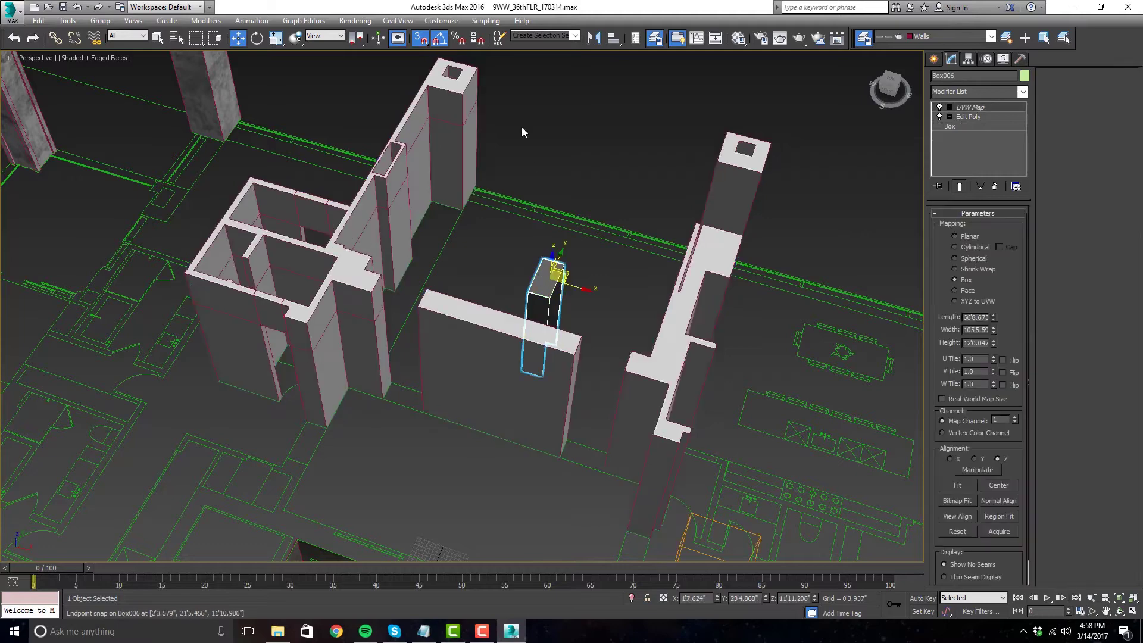
left_click(419, 37)
scroll(626, 286, "down", 5)
scroll(596, 288, "up", 5)
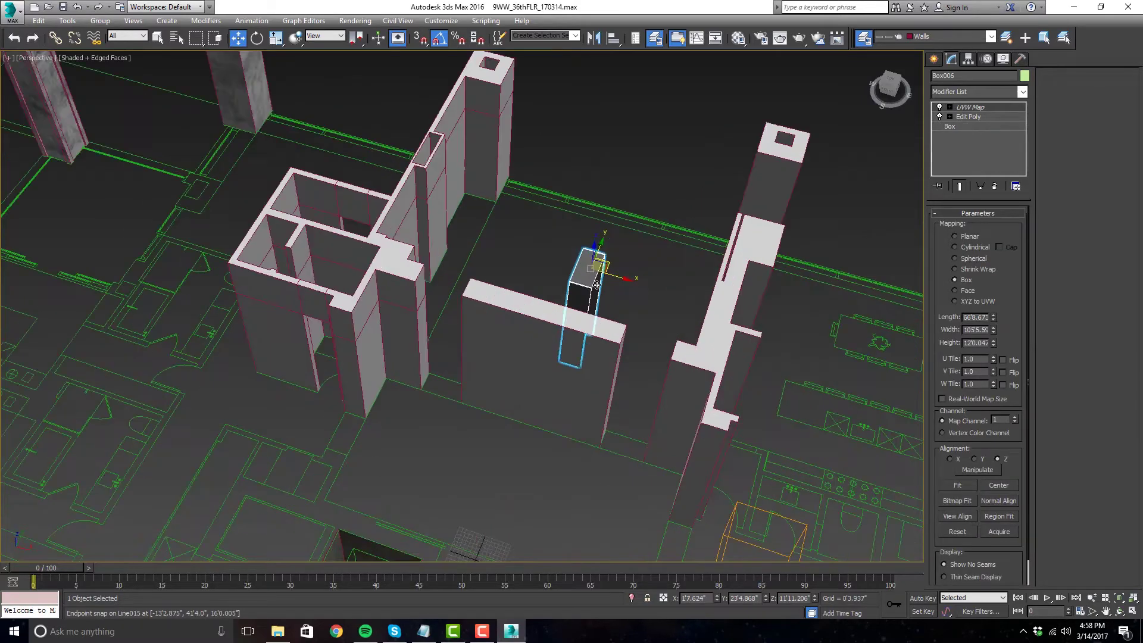
middle_click_drag(555, 279, 498, 333, "alt")
left_click_drag(498, 333, 618, 182)
key("z")
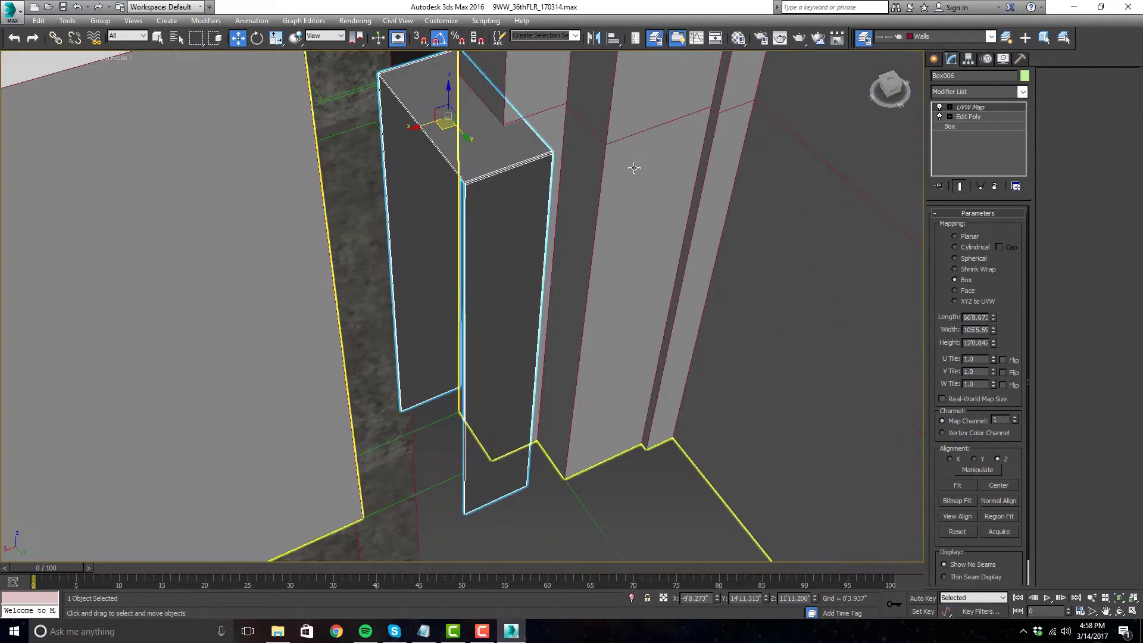
- Shift the door box along the X axis until it overlaps the end of the middle wall section
scroll(605, 203, "down", 2)
middle_click_drag(598, 209, 464, 277, "alt")
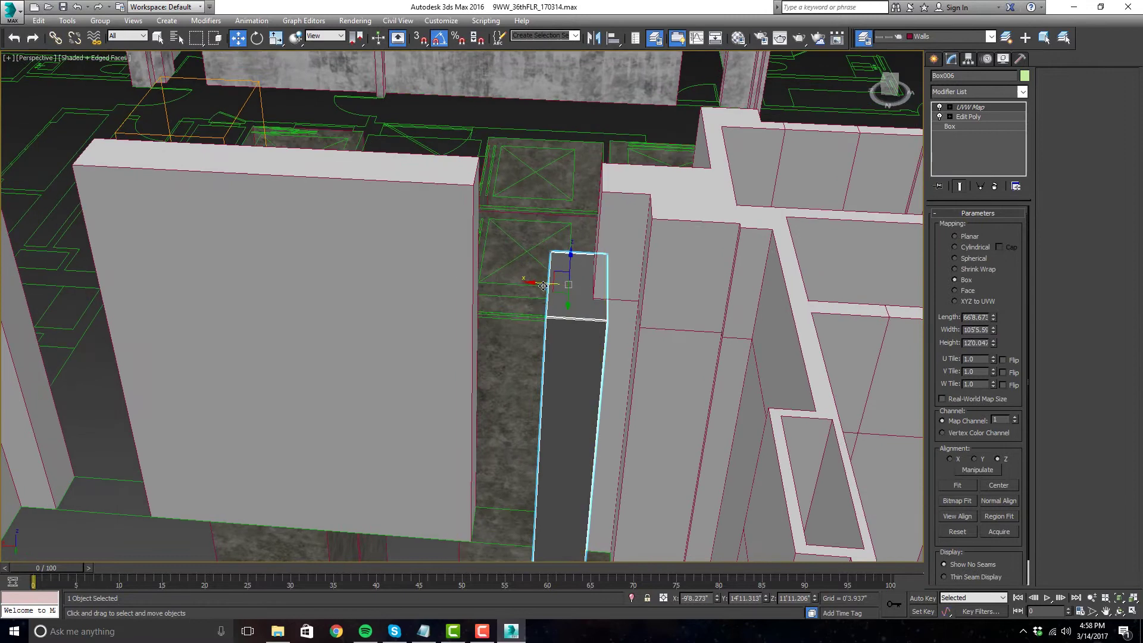
left_click_drag(456, 281, 445, 280)
scroll(457, 282, "up", 3)
mouse_move(619, 326)
middle_mouse_down("alt")
mouse_move(643, 283)
mouse_move(639, 300)
mouse_move(616, 306)
middle_mouse_up("alt")
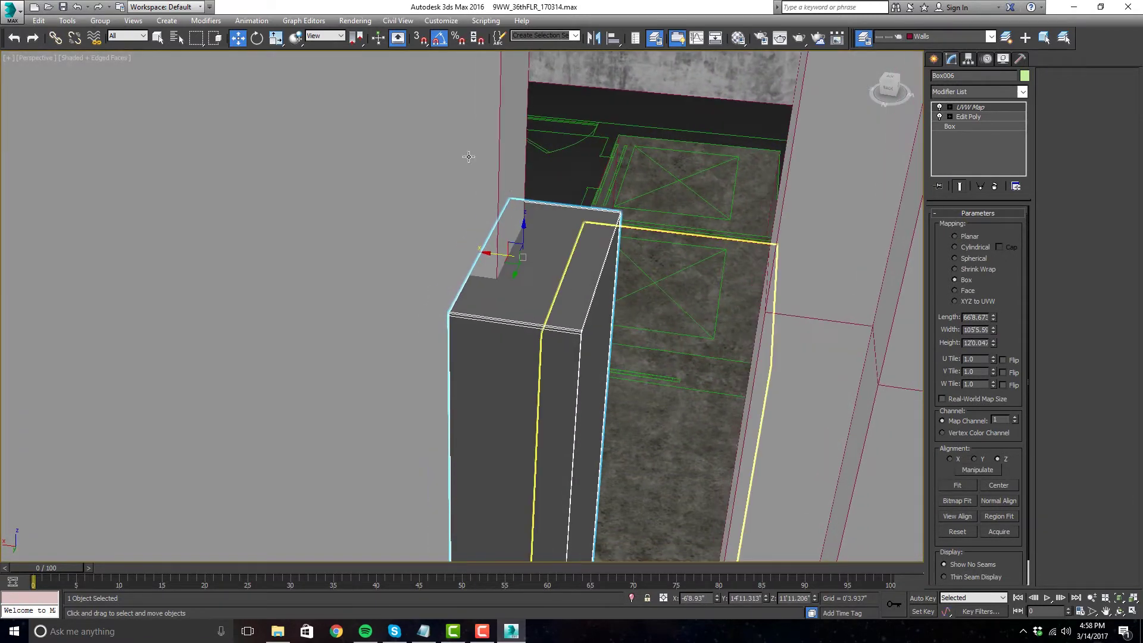
- Insert a horizontal Swift Loop edge around the middle wall section at the height of the door box's top
left_click(472, 159)
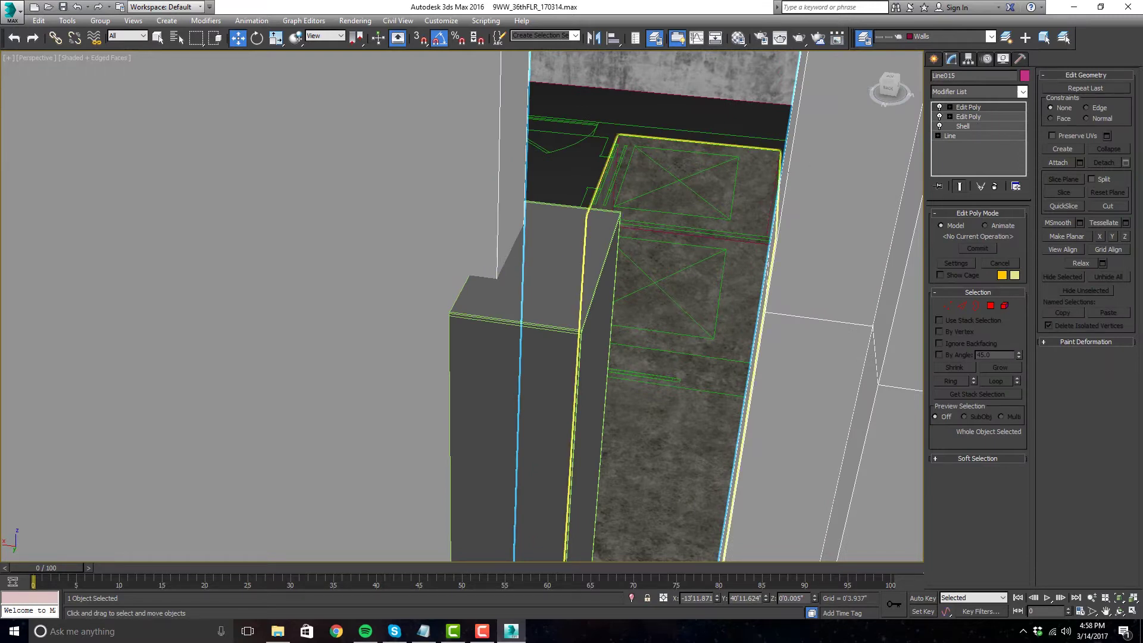
middle_click_drag(567, 249, 591, 254)
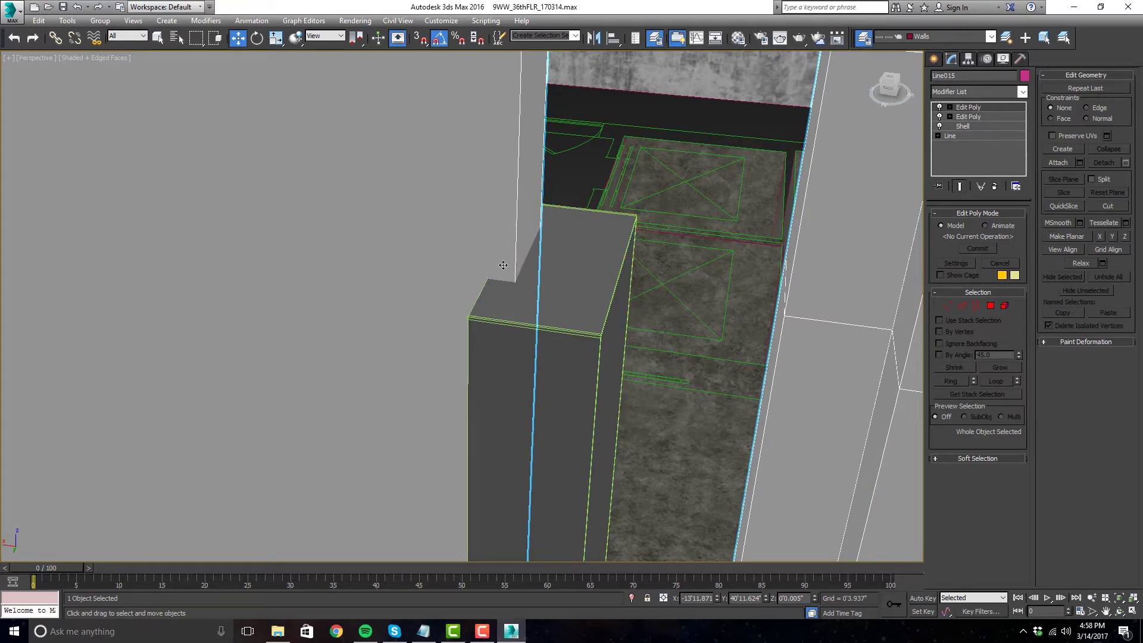
key("alt+1")
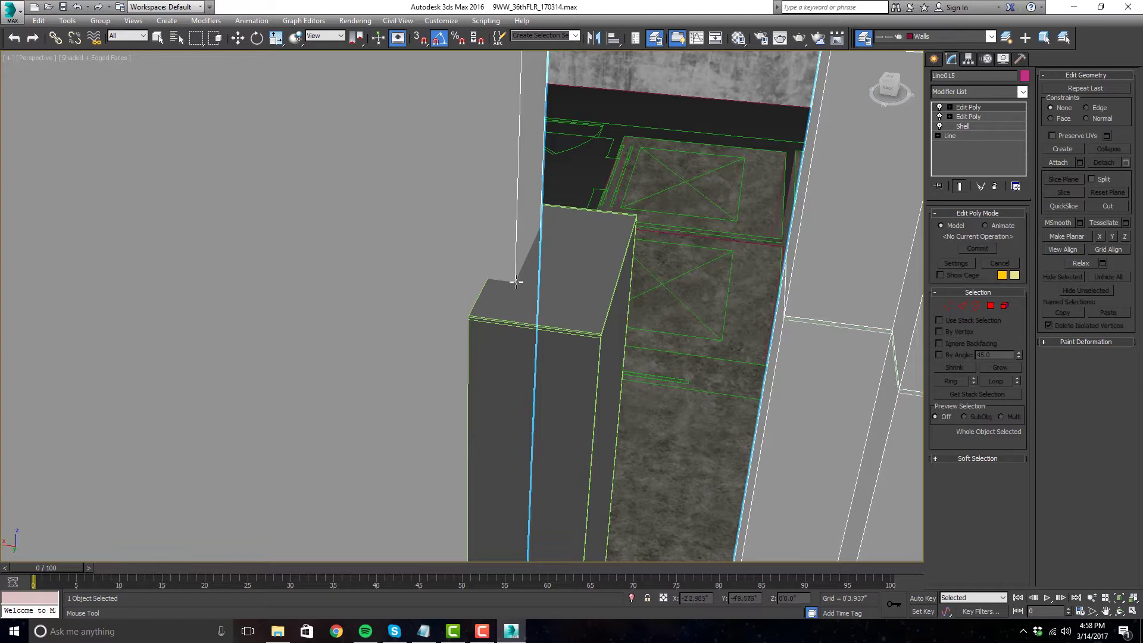
middle_click_drag(511, 264, 484, 288, "alt")
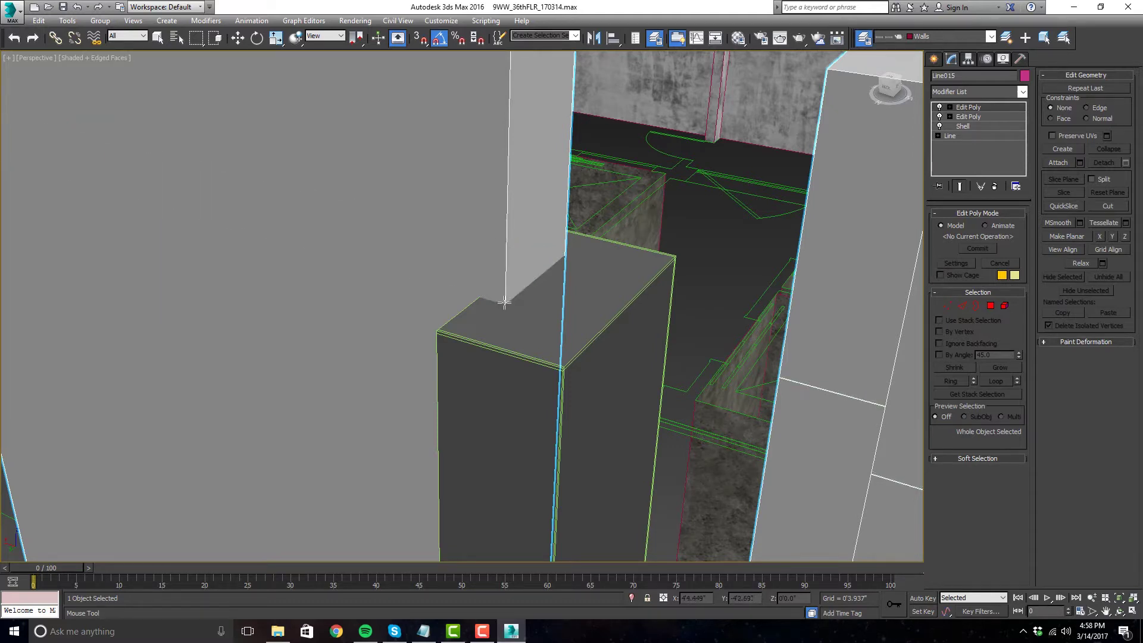
left_click(506, 302)
scroll(760, 373, "down", 5)
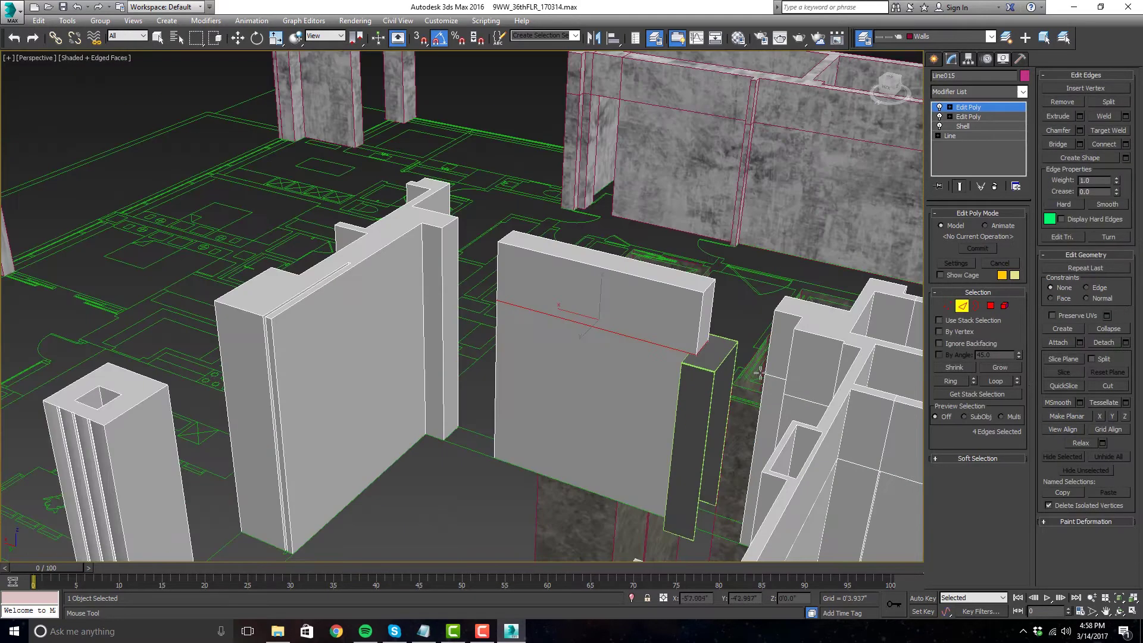
right_click(669, 352)
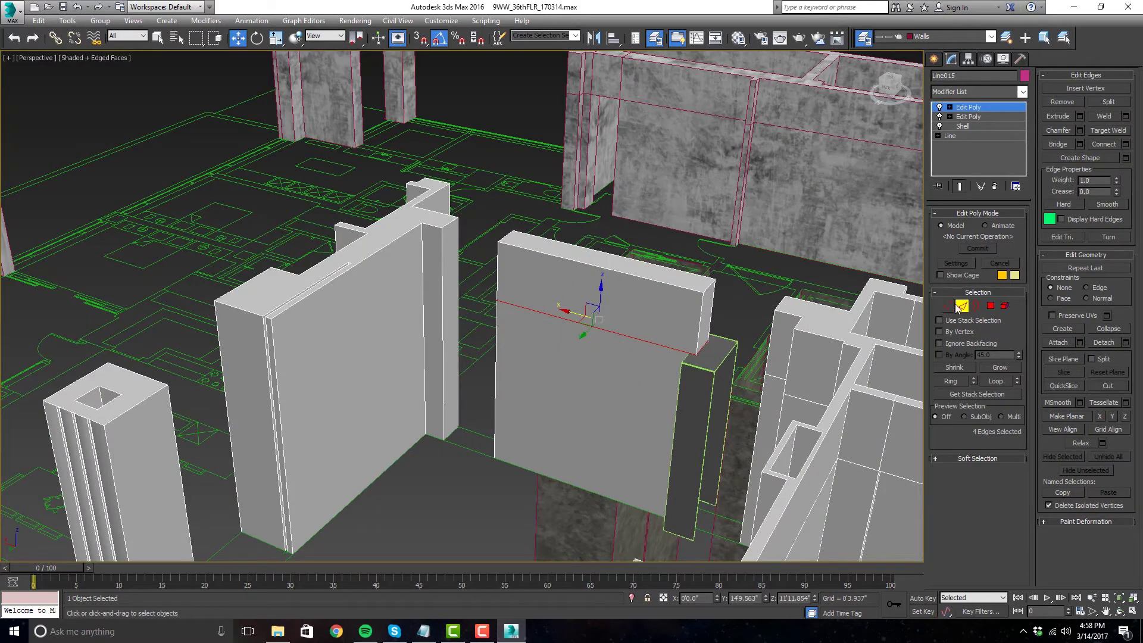
- Leave edge editing and move the door box until it overlaps the return of the kitchen-side wall beside the doorway
left_click(962, 305)
left_click(689, 339)
left_click_drag(689, 338, 427, 288)
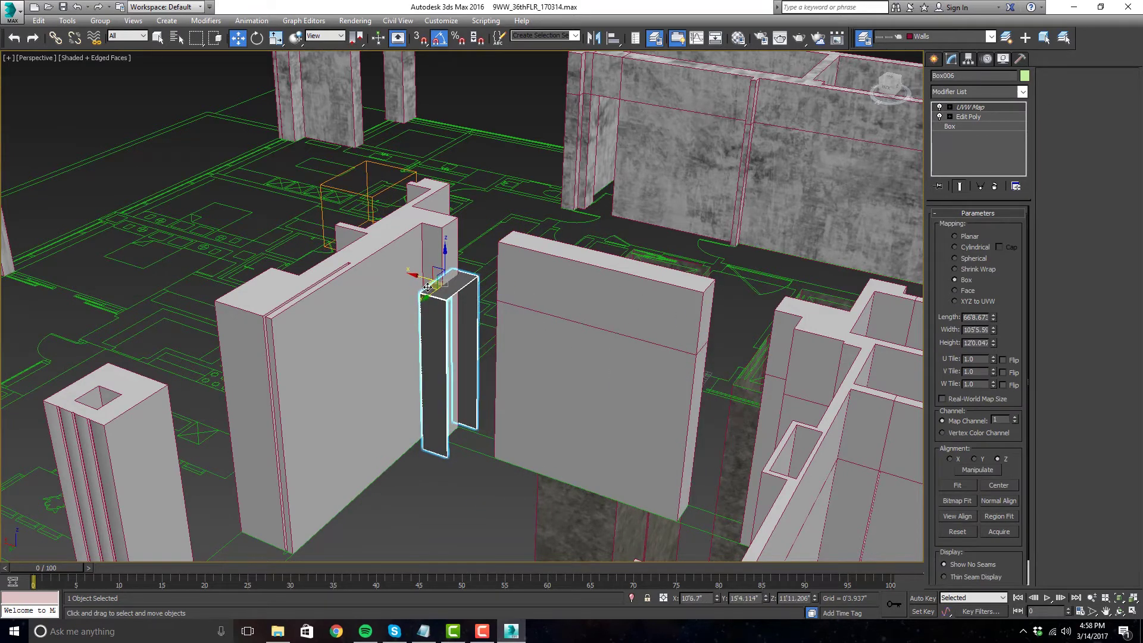
scroll(443, 287, "up", 5)
scroll(592, 233, "down", 5)
- Copy the door box to the hollow column at the outer end of the kitchen-side wall, overlapping its edge
middle_click_drag(579, 269, 549, 288, "alt")
scroll(548, 287, "down", 1)
mouse_move(549, 287)
left_mouse_down("shift")
mouse_move(202, 400)
mouse_move(176, 413)
mouse_move(195, 441)
left_mouse_up("shift")
left_click(565, 365)
- Select the wall object and insert a horizontal Swift Loop edge around the kitchen-side wall at the door box's top
scroll(594, 280, "up", 5)
left_click(442, 110)
middle_click_drag(649, 78, 735, 250)
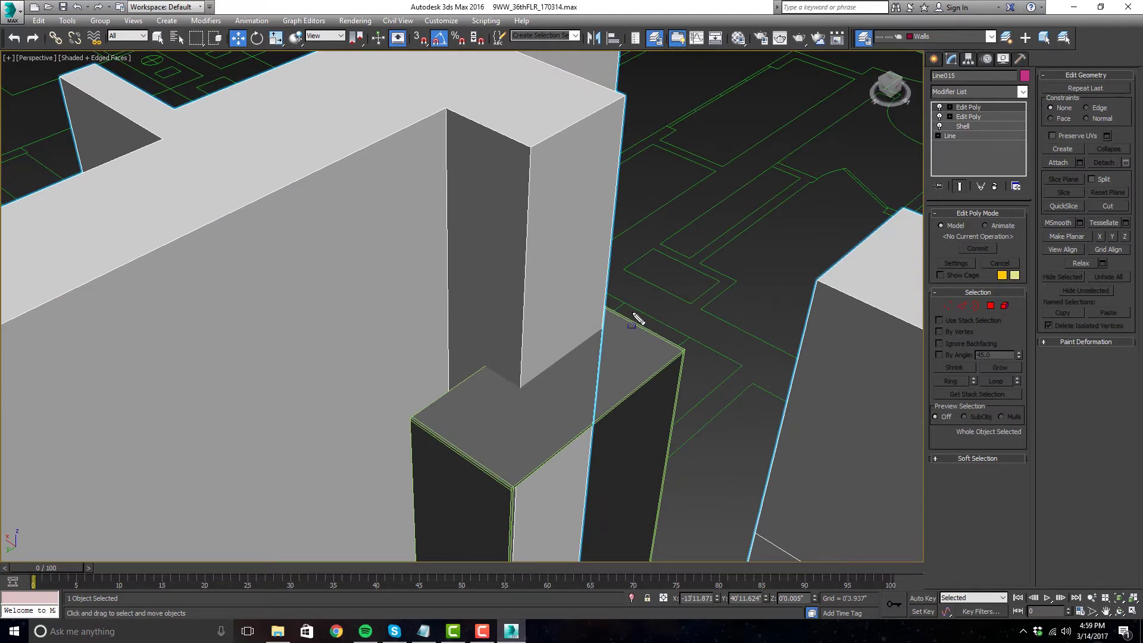
middle_click_drag(714, 372, 690, 356)
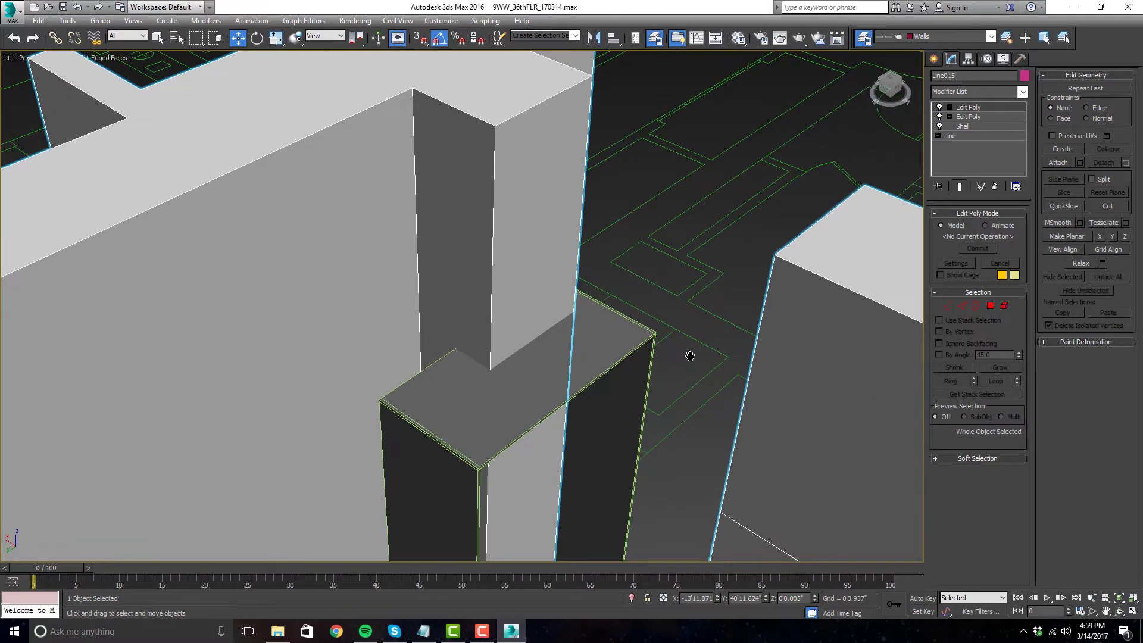
key("alt+s")
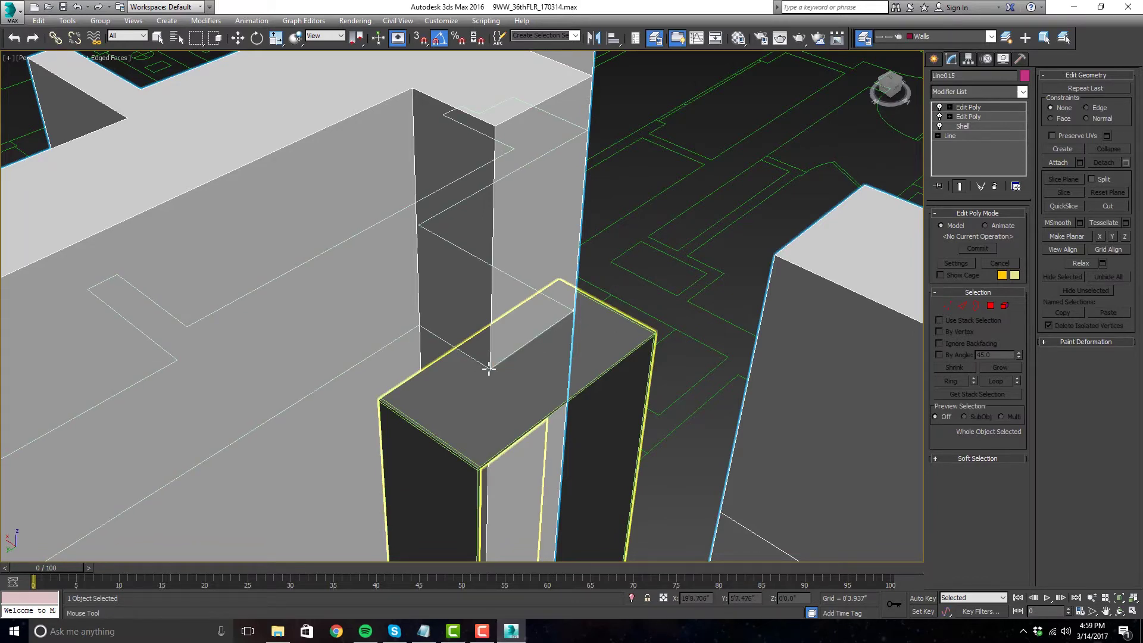
left_click(489, 368)
- Insert a horizontal Swift Loop edge around the hollow column at the height of the copied door box's top
scroll(685, 351, "down", 5)
middle_click_drag(524, 494, 510, 423, "alt")
middle_click_drag(274, 439, 481, 359)
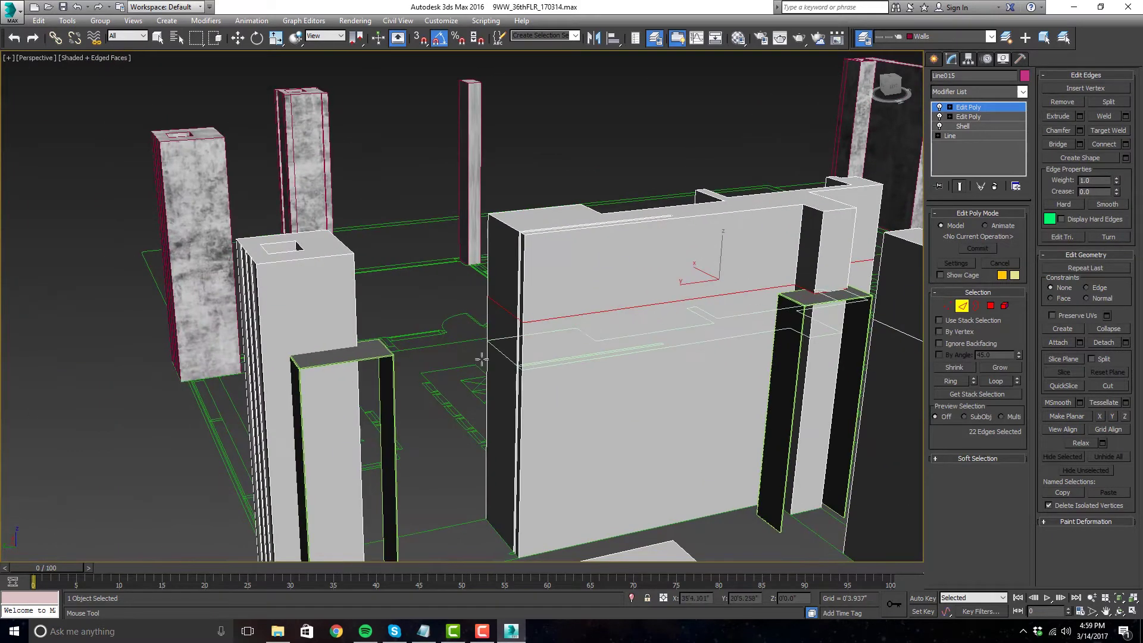
scroll(338, 351, "up", 4)
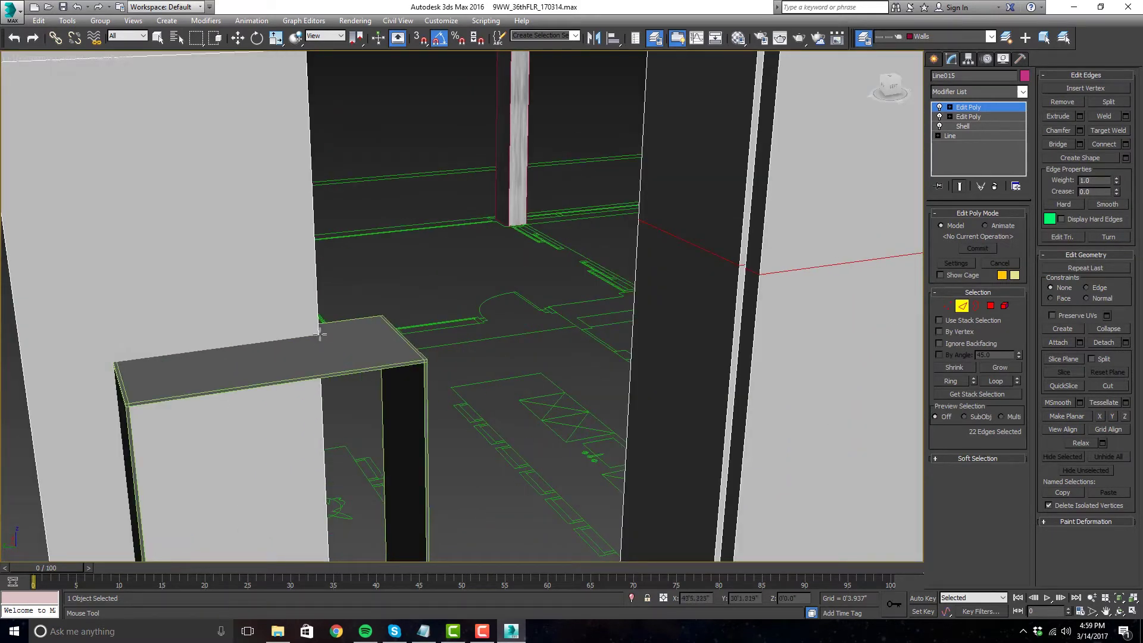
left_click(319, 334)
scroll(365, 350, "down", 2)
right_click(365, 350)
- Bridge the facing upper polygons of the kitchen-side wall and the middle wall section to form the door header
scroll(409, 338, "down", 3)
middle_click_drag(551, 363, 563, 393, "alt")
middle_click_drag(563, 393, 534, 407)
left_click(991, 306)
middle_click_drag(544, 347, 609, 374, "alt")
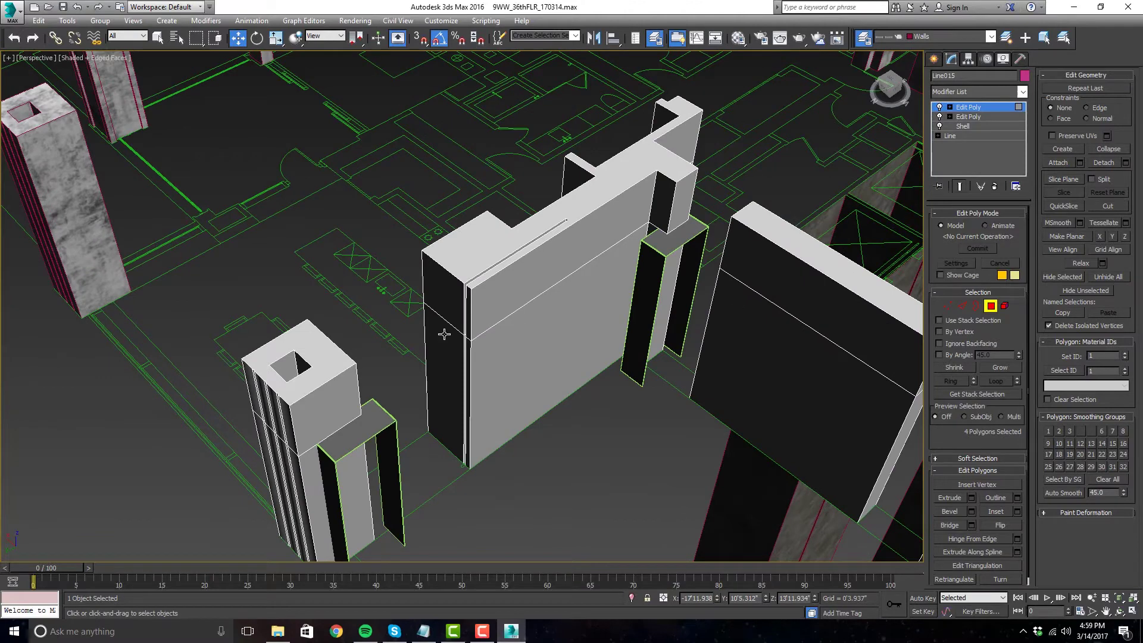
left_click(686, 194)
middle_click_drag(722, 273, 635, 356, "alt")
left_click(594, 284, "ctrl")
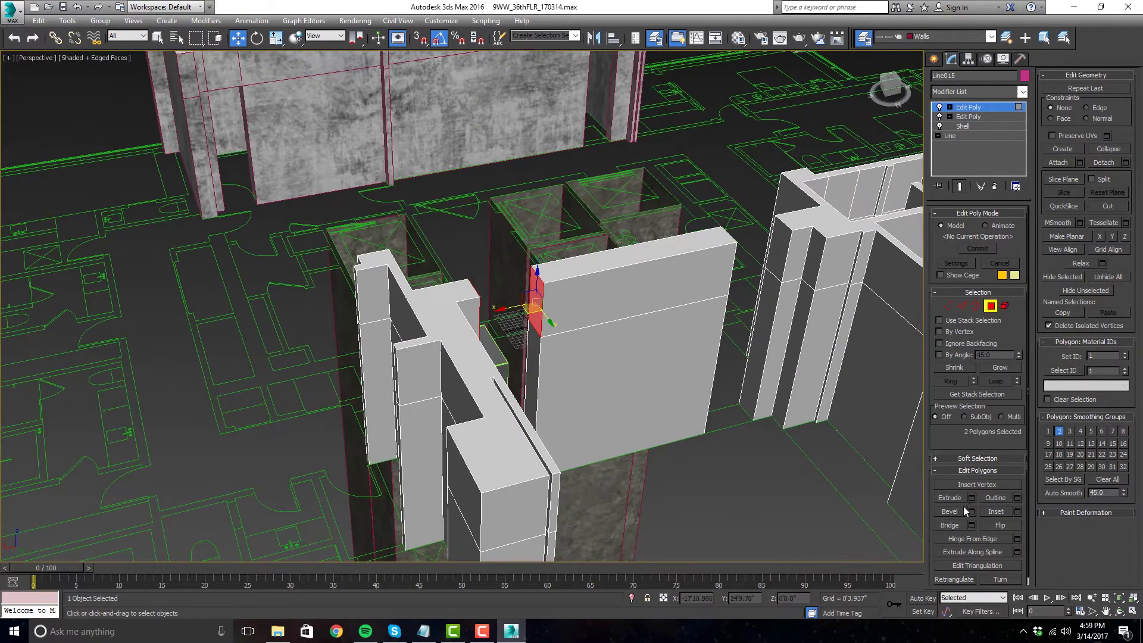
left_click(778, 245)
middle_click_drag(778, 246, 726, 228, "alt")
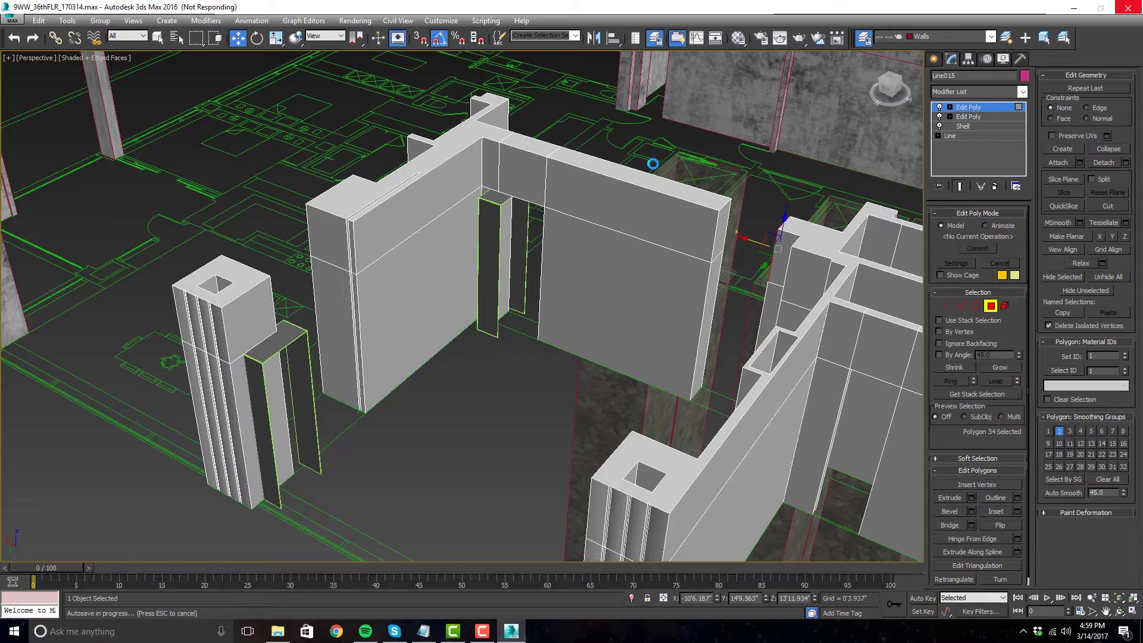
- Set the auto backup interval to 30 minutes in the file preferences
left_click(441, 20)
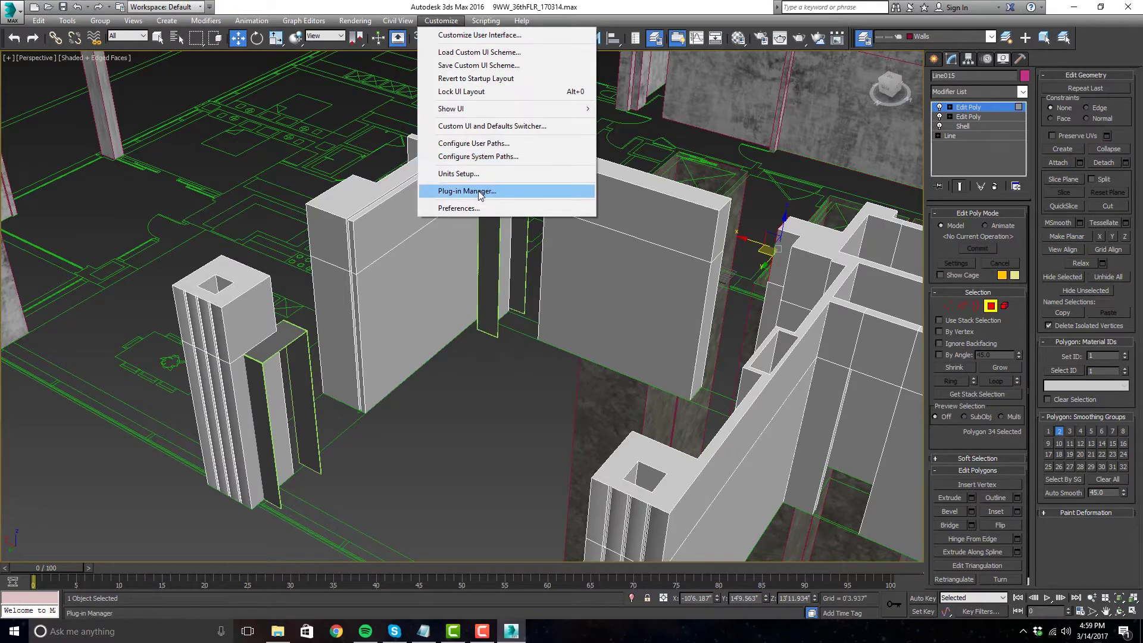
left_click(484, 209)
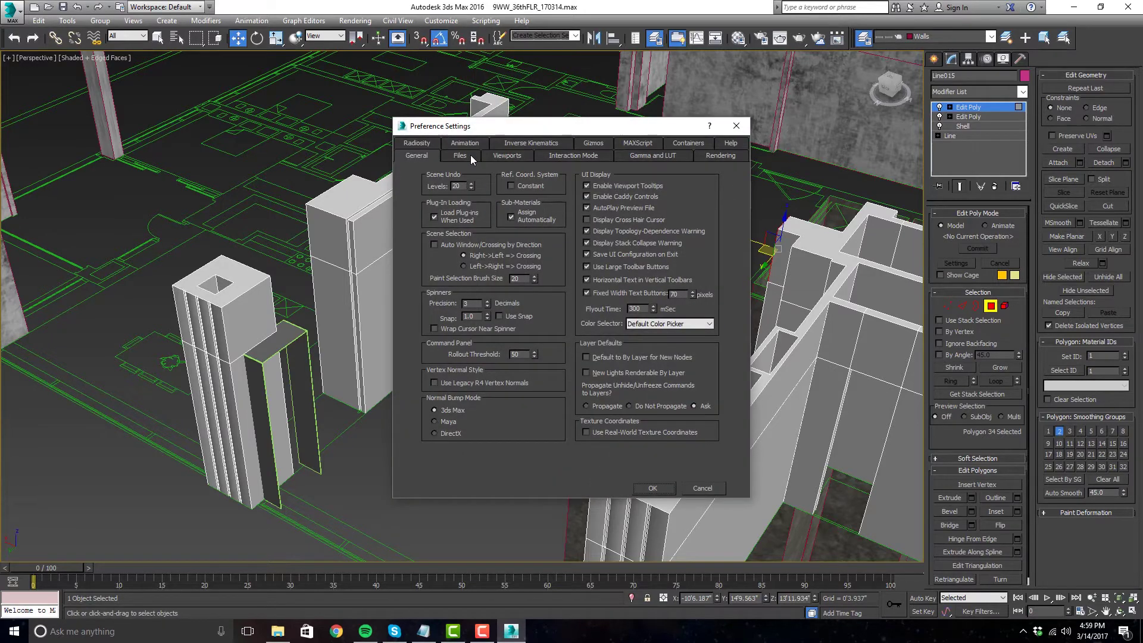
left_click(471, 158)
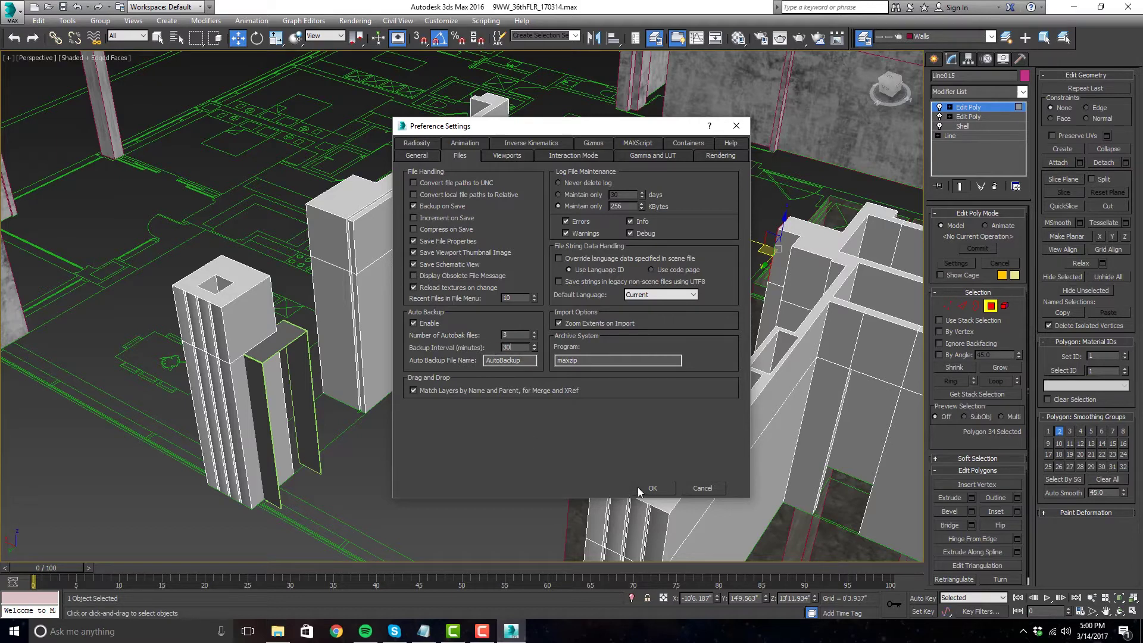
left_click(653, 488)
- Save the scene and bridge the facing upper polygons of the middle wall section and the closet-side wall over their opening
middle_click_drag(748, 295, 682, 331, "alt")
left_click(628, 252)
left_click(682, 238, "ctrl")
middle_click_drag(682, 238, 625, 316, "alt")
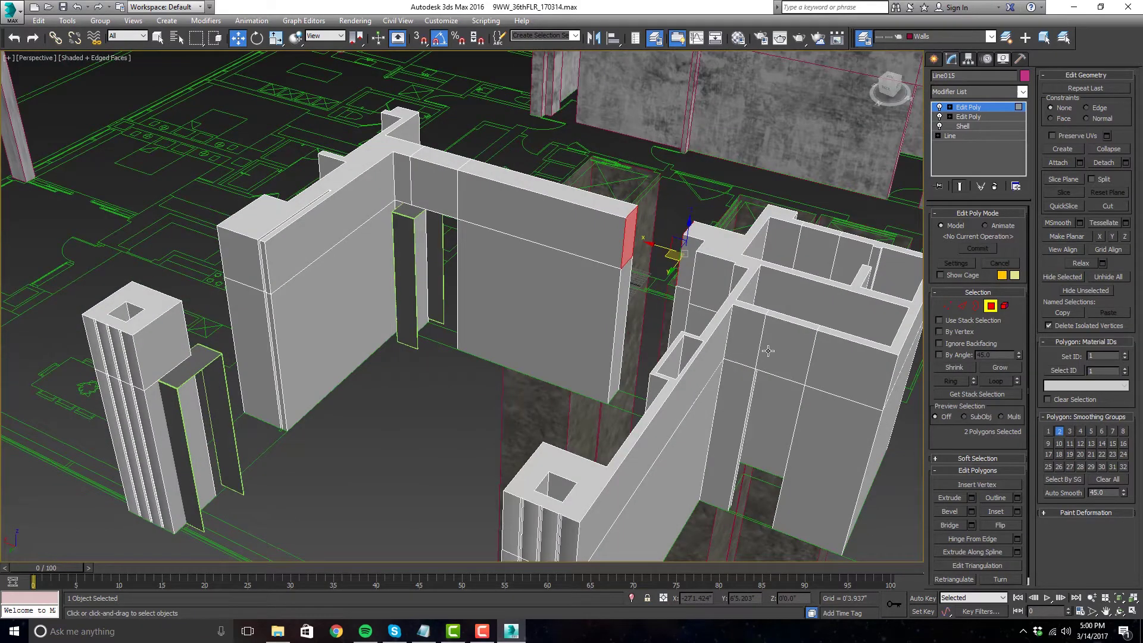
middle_click_drag(602, 299, 582, 310, "alt")
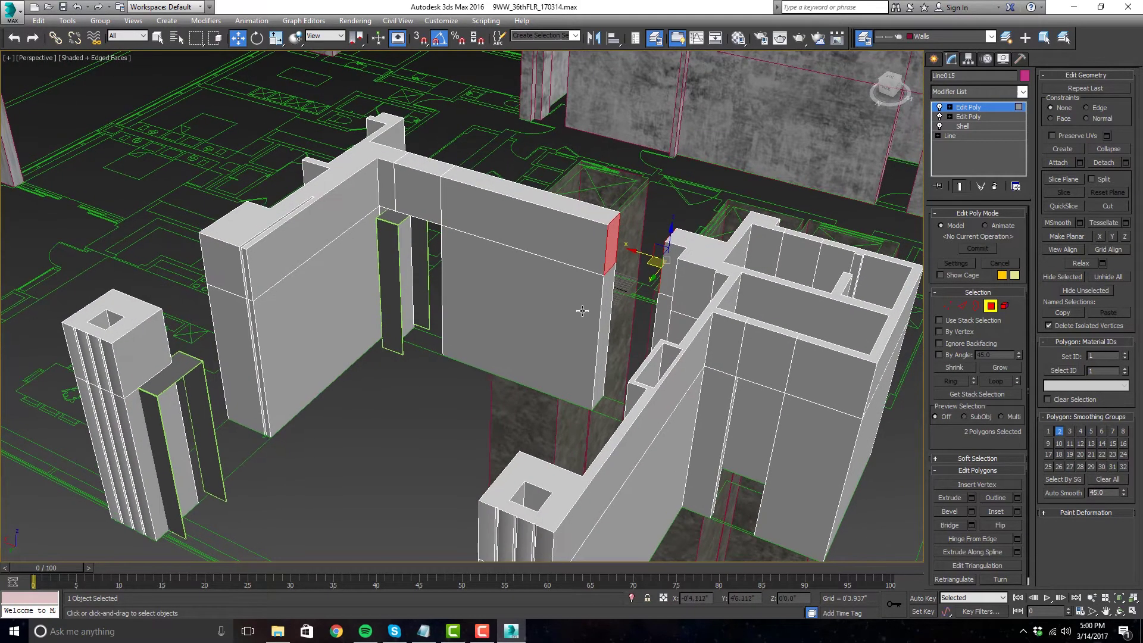
key("ctrl+s")
middle_click_drag(693, 274, 727, 277, "alt")
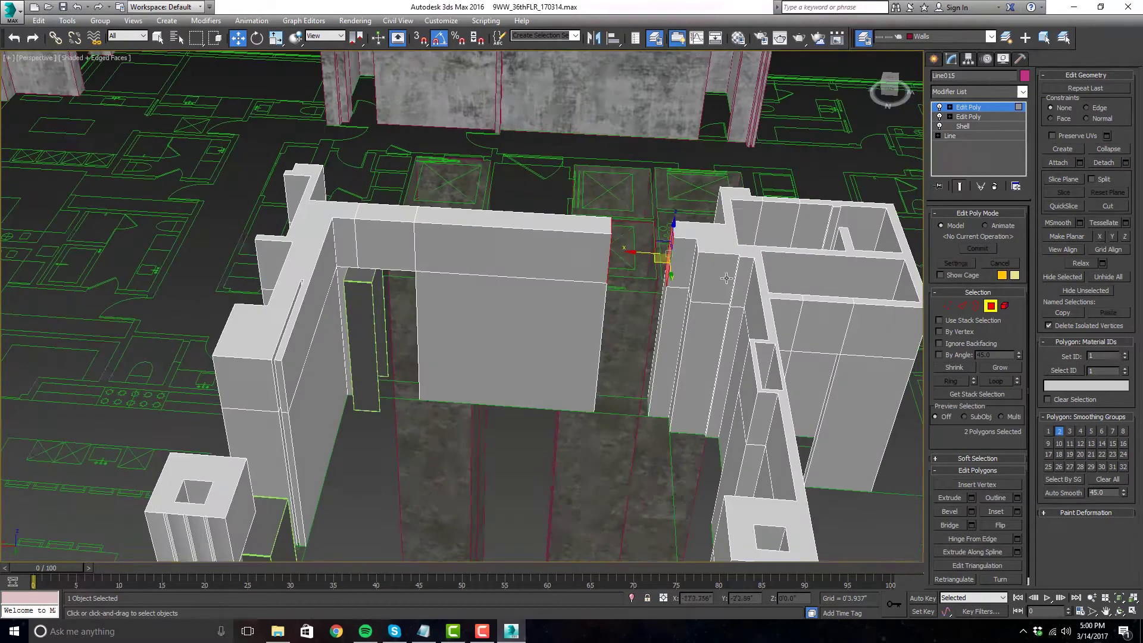
left_click(956, 527)
- Extrude the hollow column's upper inner face 77.988" until it reaches the end of the kitchen-side wall
scroll(802, 307, "down", 3)
middle_click_drag(508, 375, 413, 355, "alt")
middle_click_drag(431, 240, 559, 419)
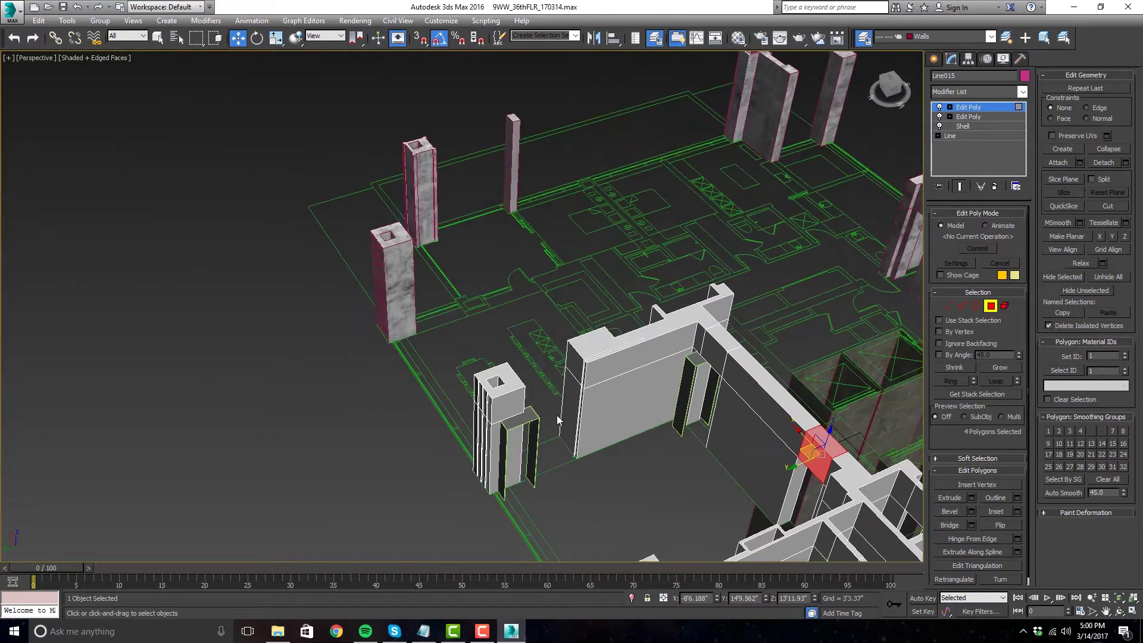
scroll(560, 421, "up", 5)
left_click(598, 305)
middle_click_drag(651, 408, 518, 291, "alt")
left_click(415, 203)
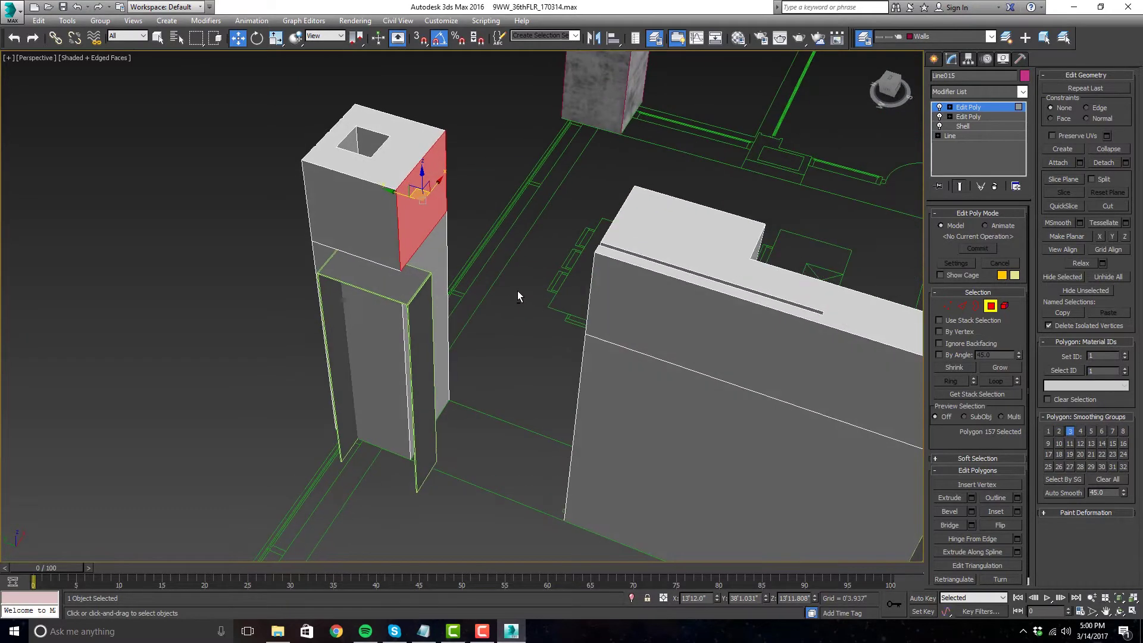
left_click(971, 498)
left_click_drag(469, 330, 406, 315)
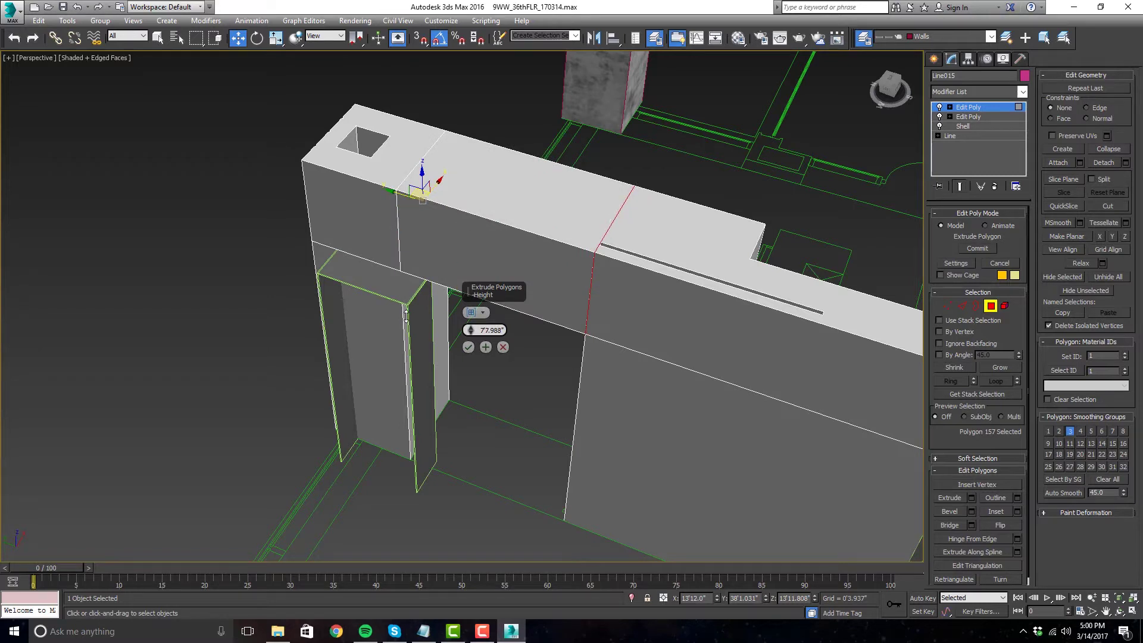
left_click(467, 347)
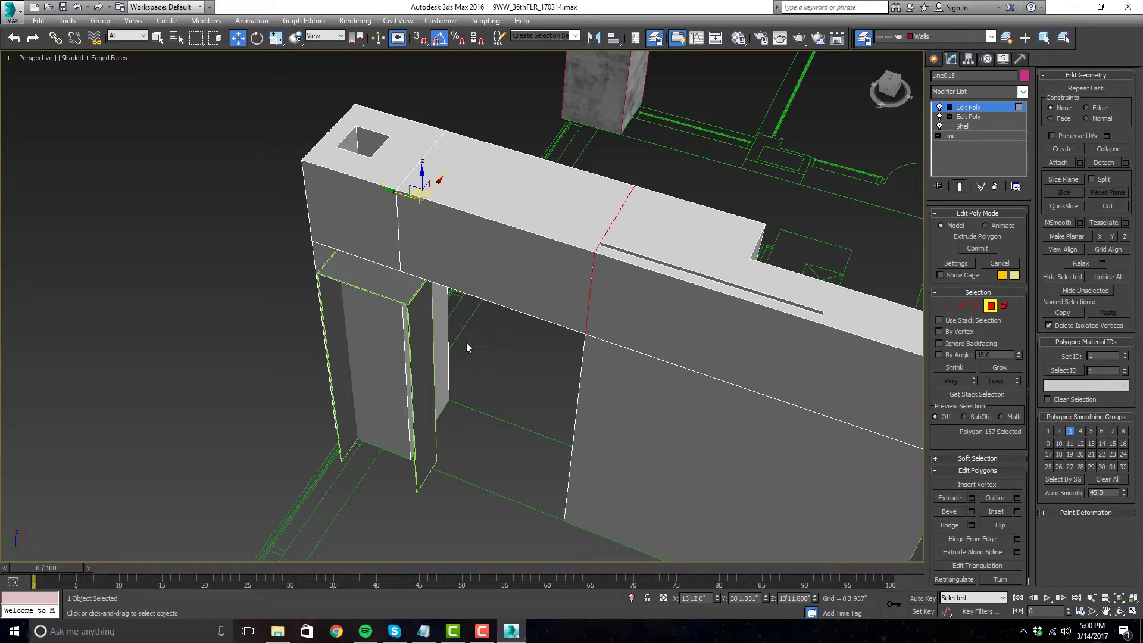
- Select the two facing long polygons inside the narrow slot in the kitchen-side wall's top and bridge them
left_click(682, 269)
middle_click_drag(683, 269, 590, 367, "alt")
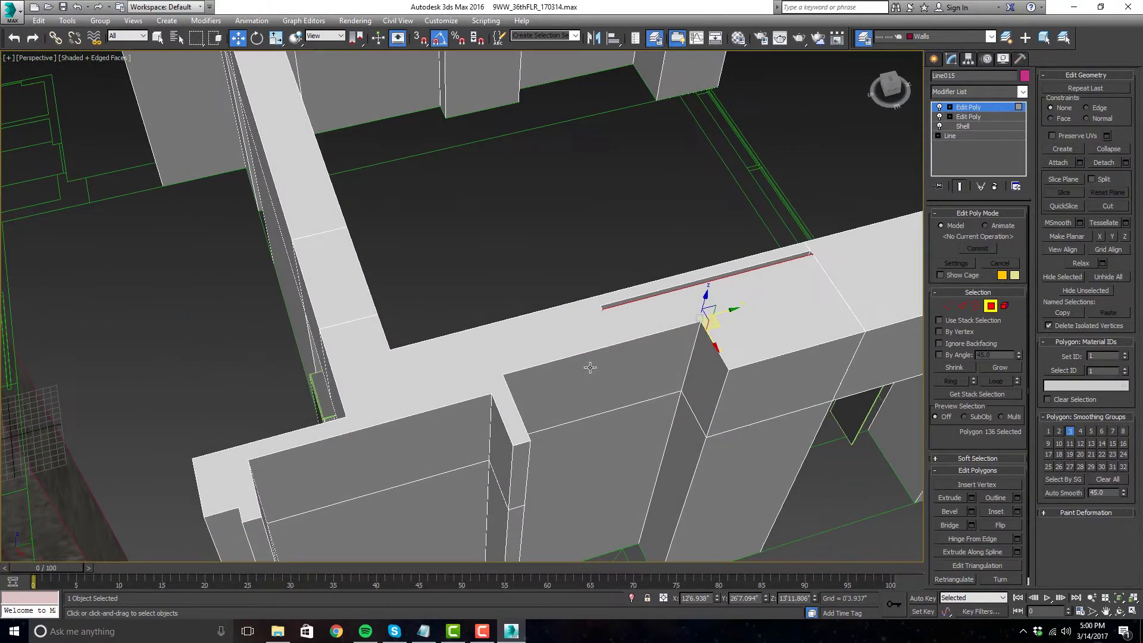
scroll(664, 300, "up", 2)
left_click(674, 285, "ctrl")
middle_click_drag(575, 309, 705, 325, "alt")
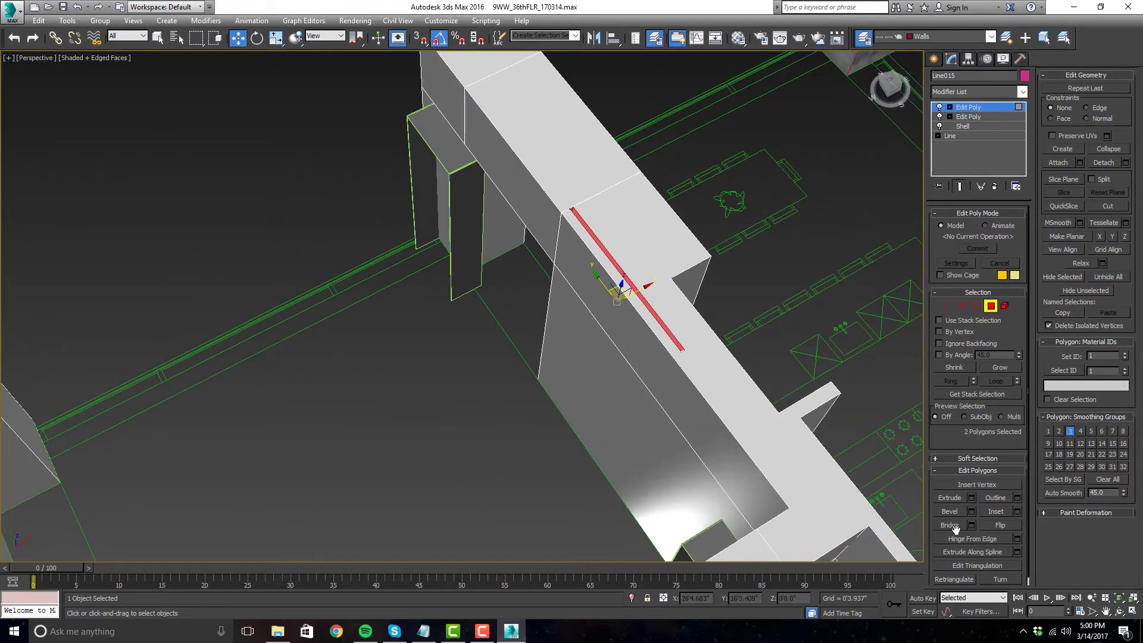
- Examine the door headers, openings and joined walls from above, below and the opposite side
middle_click_drag(664, 356, 668, 315, "alt")
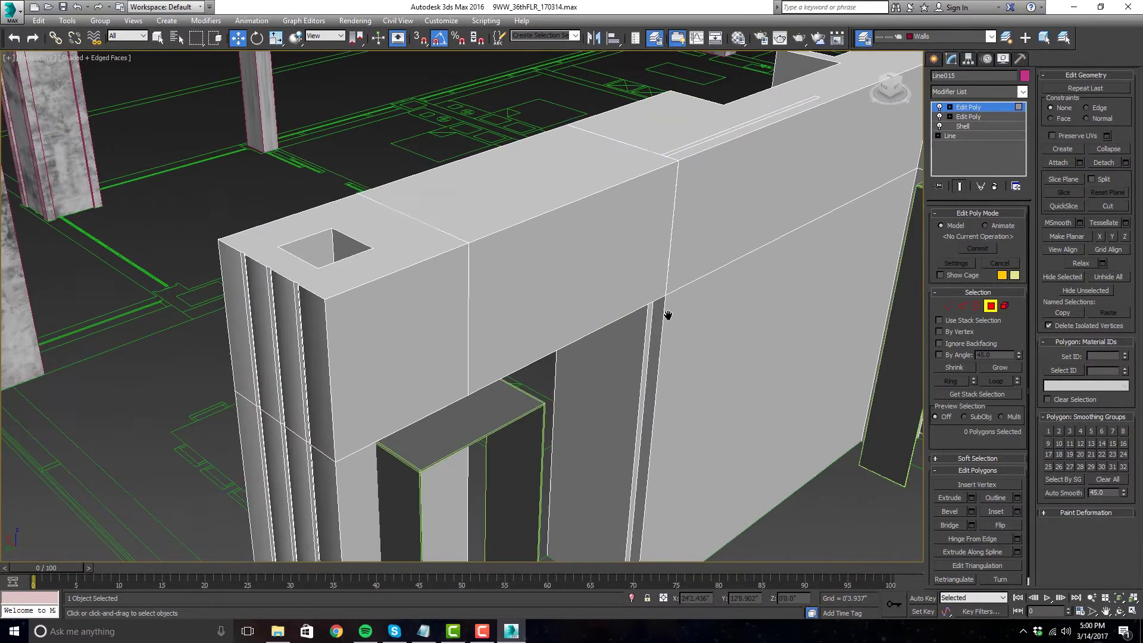
scroll(678, 160, "up", 3)
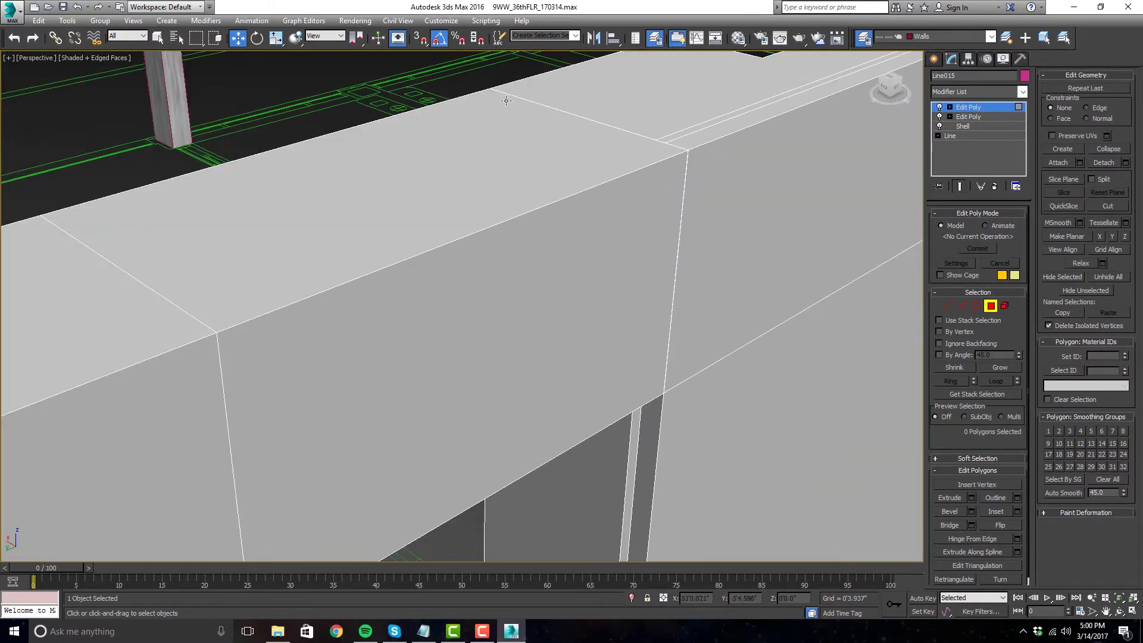
scroll(623, 179, "down", 3)
middle_click_drag(623, 280, 661, 263, "alt")
middle_click_drag(640, 313, 635, 300, "alt")
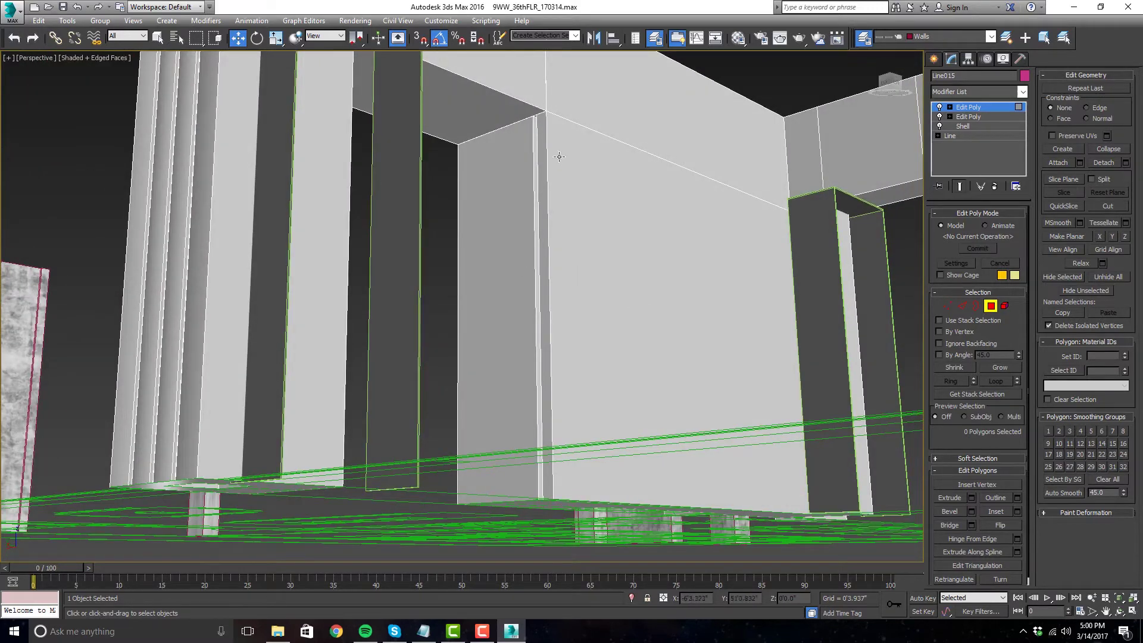
scroll(716, 314, "down", 3)
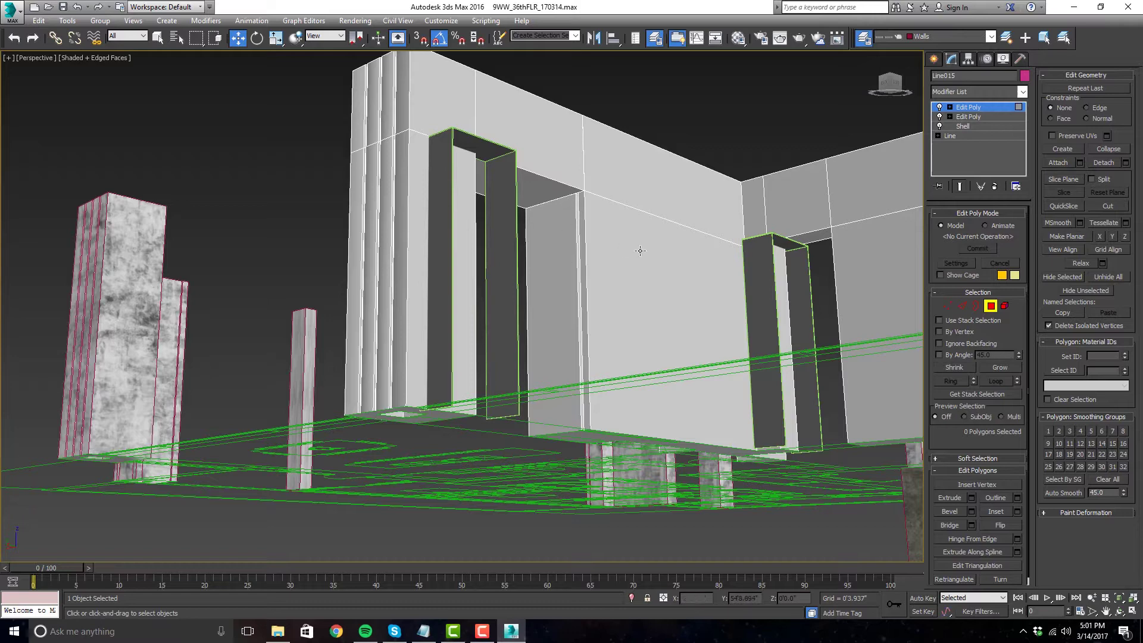
middle_click_drag(667, 266, 551, 327, "alt")
scroll(496, 391, "down", 3)
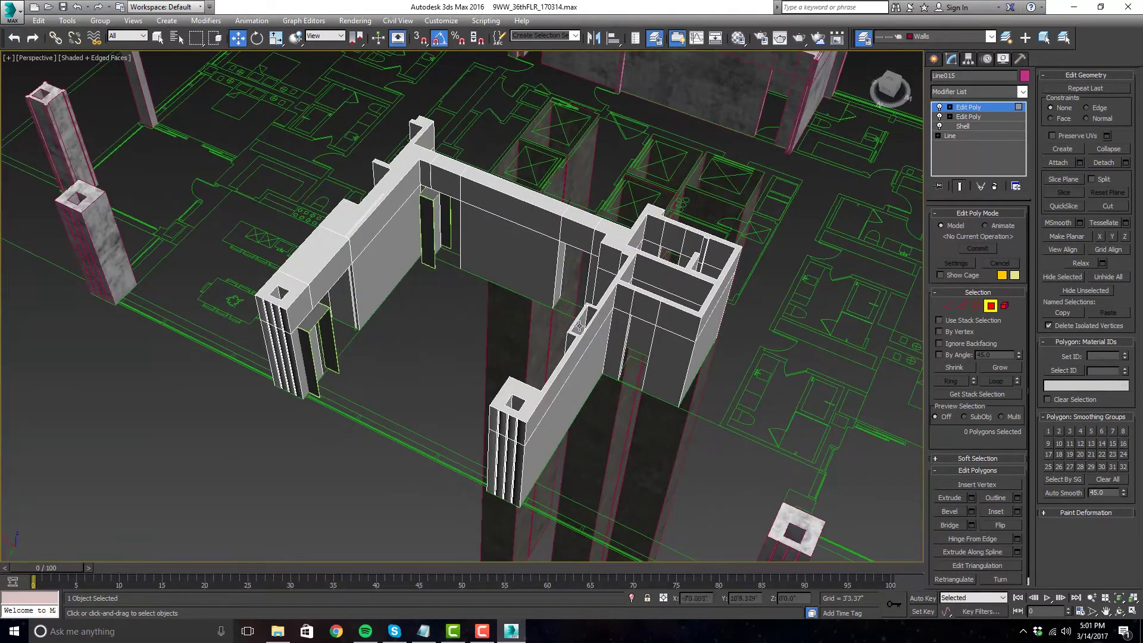
scroll(654, 318, "up", 3)
middle_click_drag(654, 317, 625, 325, "alt")
scroll(625, 325, "down", 3)
middle_click_drag(664, 367, 624, 321, "alt")
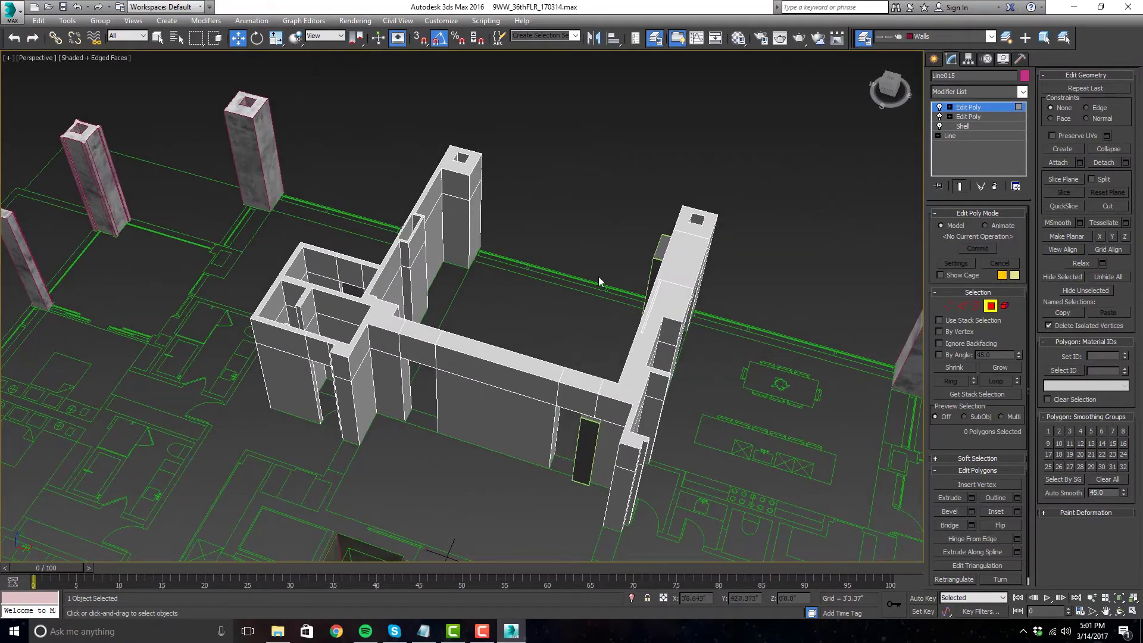
- Leave polygon editing and deselect the wall object
left_click(990, 306)
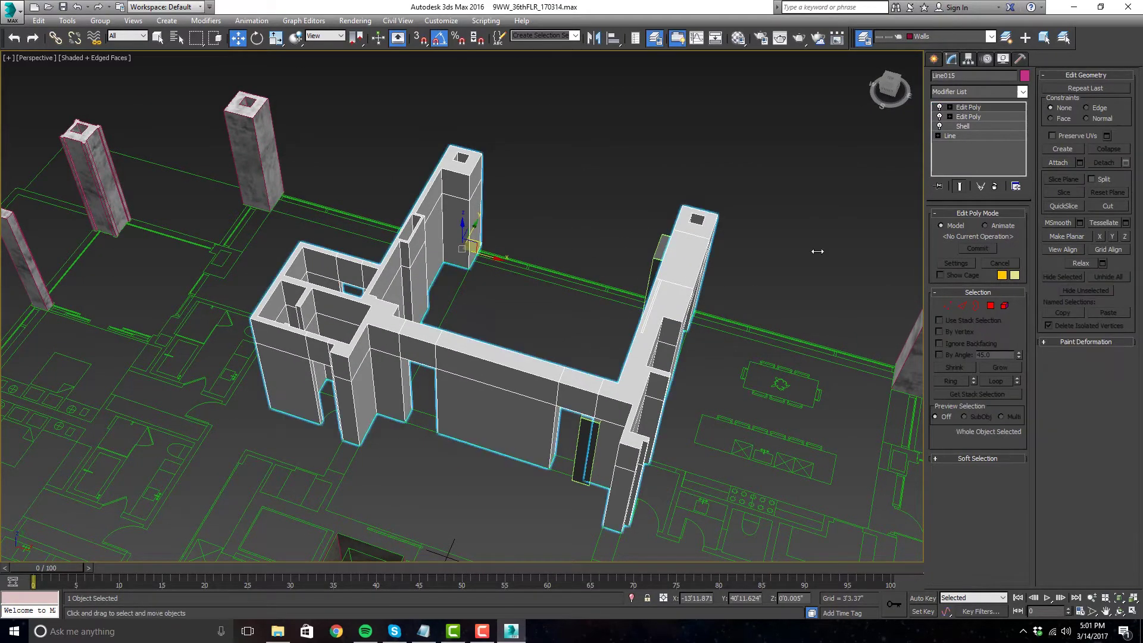
left_click(522, 206)
scroll(524, 206, "down", 3)
mouse_move(674, 281)
middle_mouse_down("alt")
mouse_move(650, 256)
mouse_move(661, 267)
middle_mouse_up("alt")
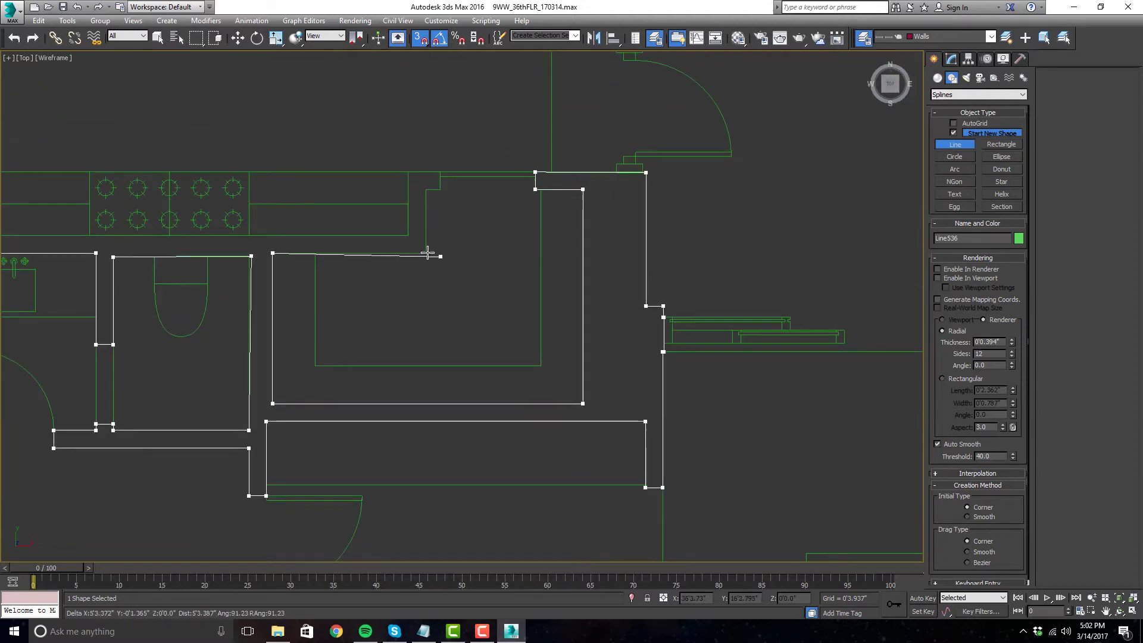
- Open the list of modifiers for the traced wall spline
scroll(480, 284, "down", 2)
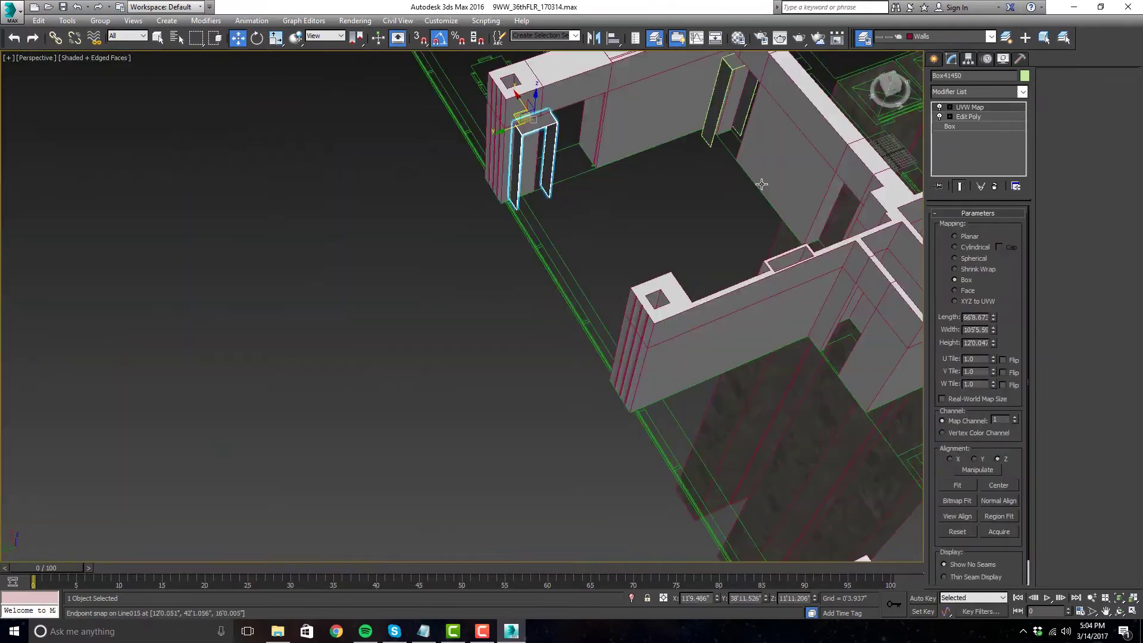
scroll(608, 269, "up", 8)
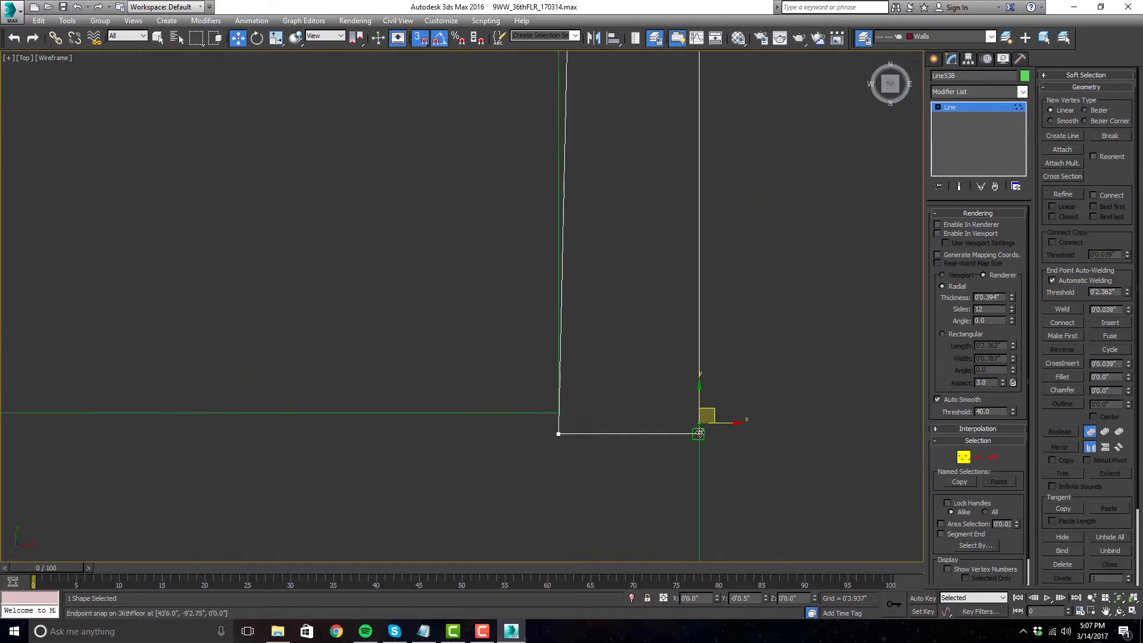
scroll(437, 173, "down", 5)
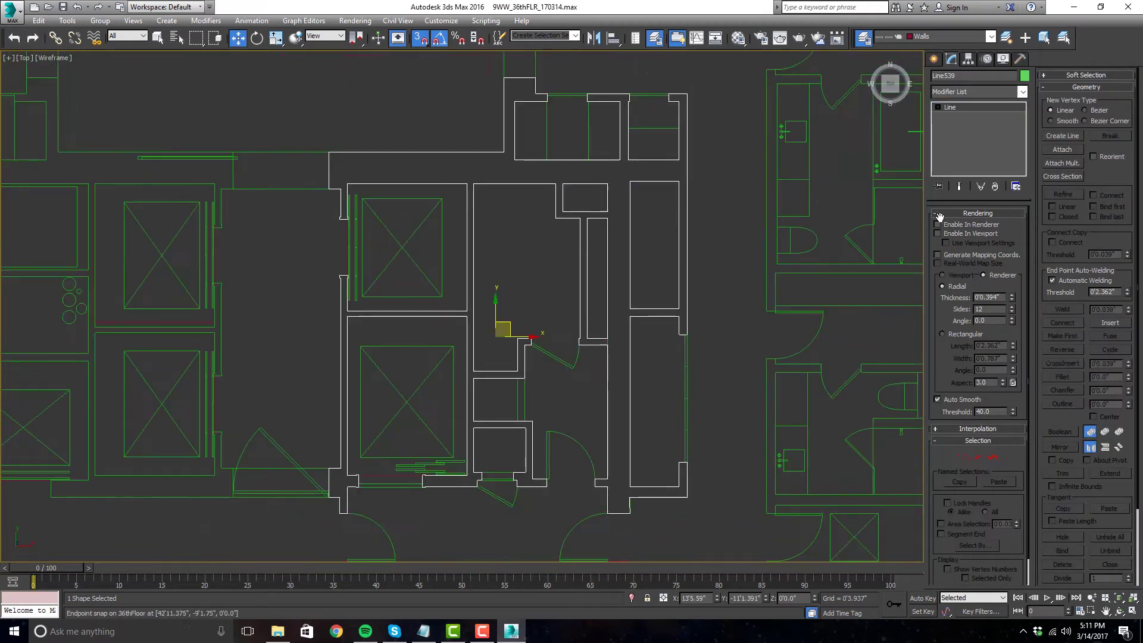
left_click(1022, 92)
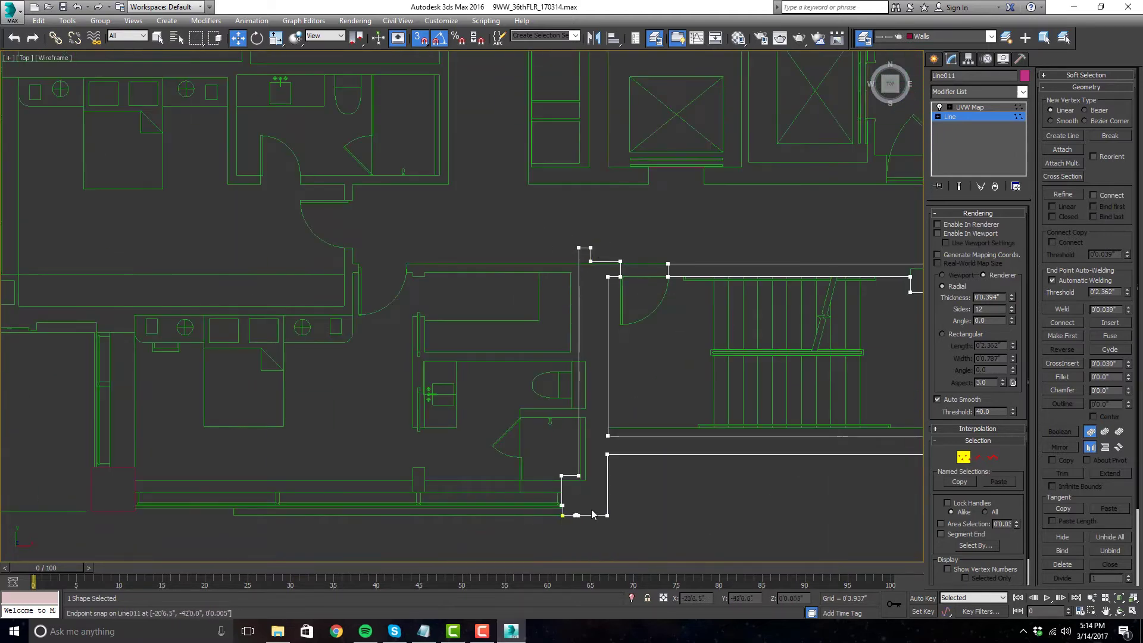
scroll(591, 514, "up", 2)
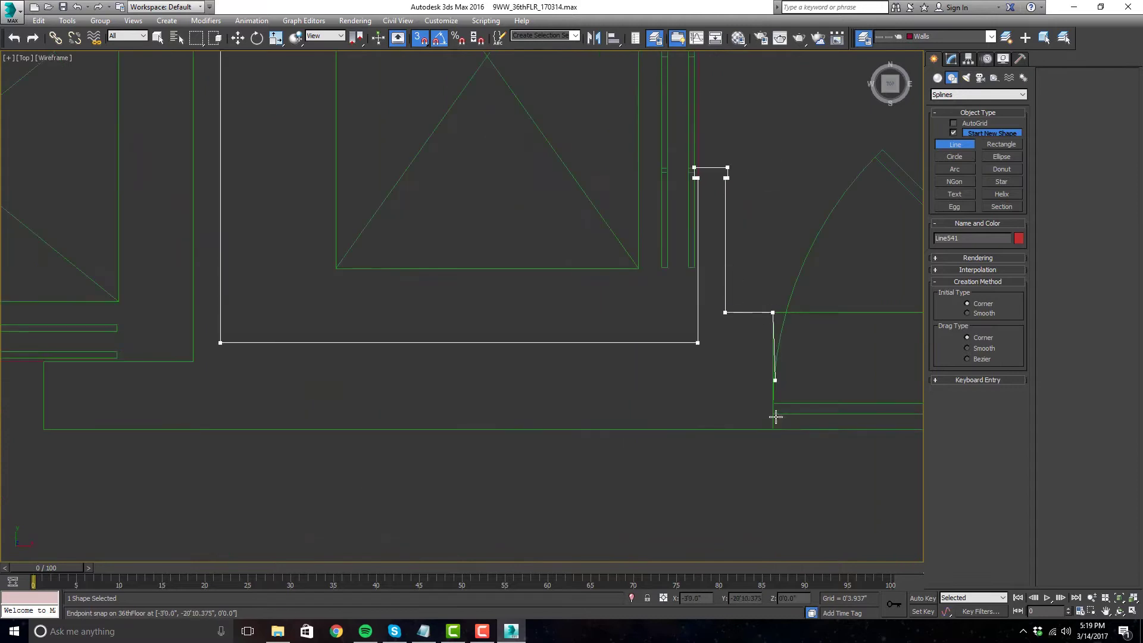
- Trace the elevator shafts, closets and stepped outer edge of the core walls as lines snapped to the plan's endpoints
left_click(773, 429)
left_click(43, 429)
left_click(44, 361)
left_click(192, 362)
scroll(193, 362, "down", 3)
scroll(493, 459, "up", 3)
left_click(458, 313)
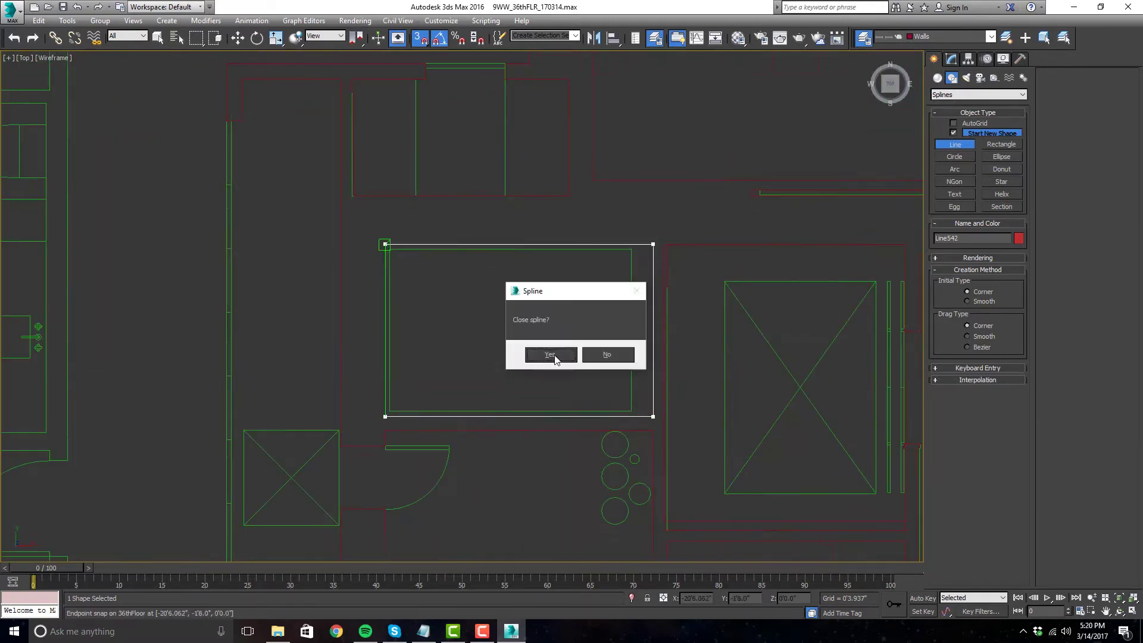
left_click(550, 355)
scroll(691, 265, "up", 1)
left_click(263, 237)
scroll(545, 351, "down", 3)
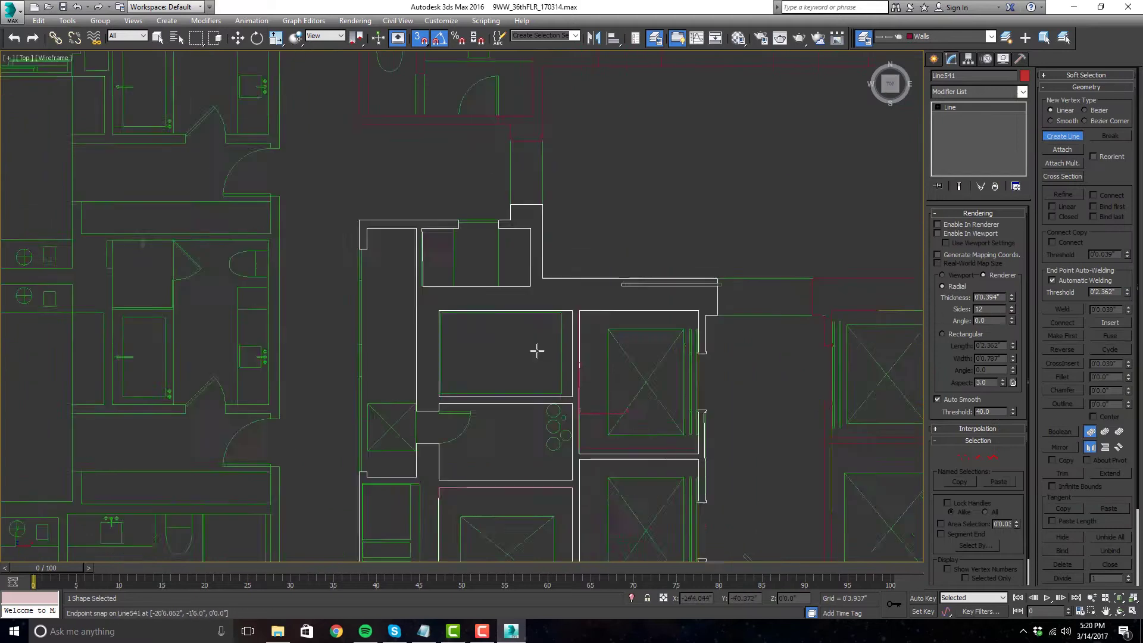
- Add the rectangular inner outline of the closet room to the core wall shape with Create Line
key("1")
scroll(609, 450, "up", 5)
scroll(554, 231, "up", 3)
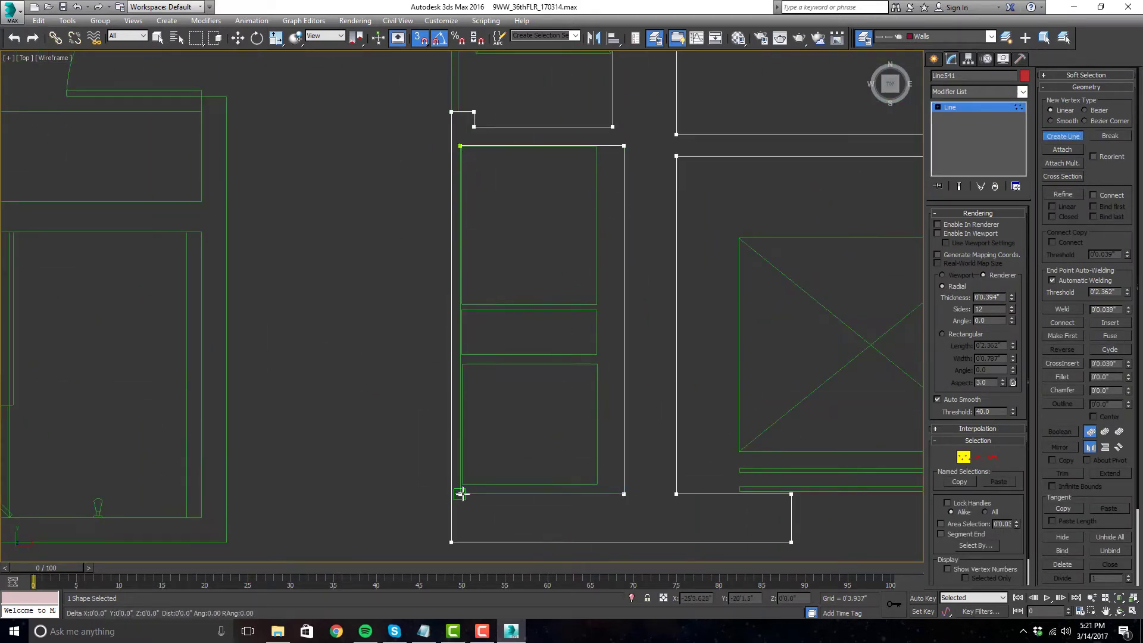
scroll(462, 493, "down", 6)
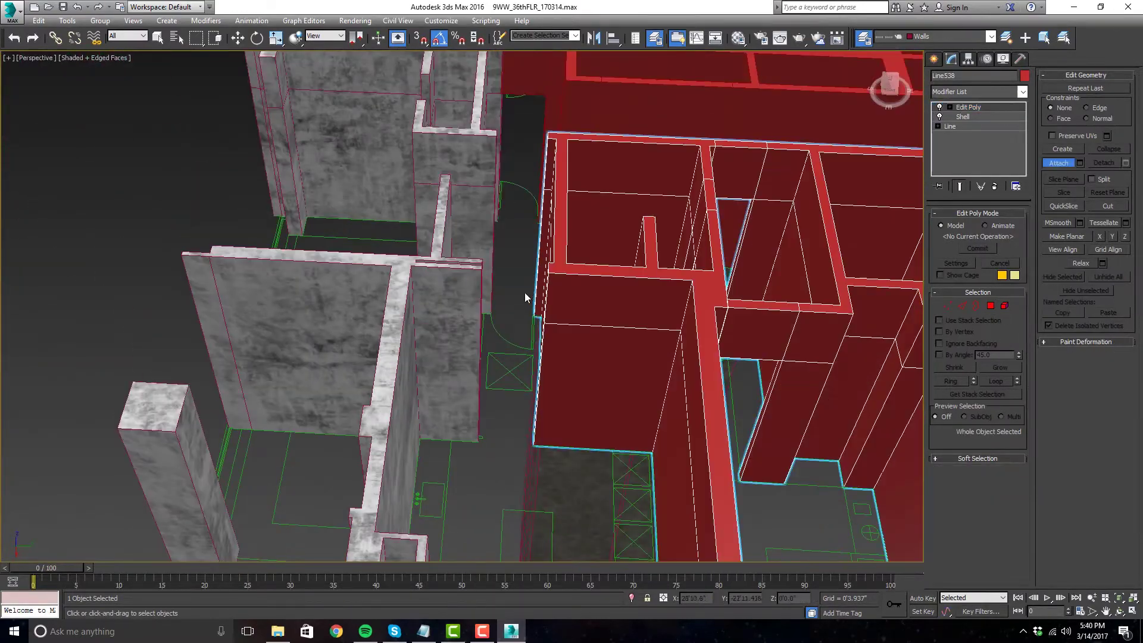
- Leave polygon editing of the core walls and examine them within the whole floor, with the floor surfaces displayed
left_click(998, 307)
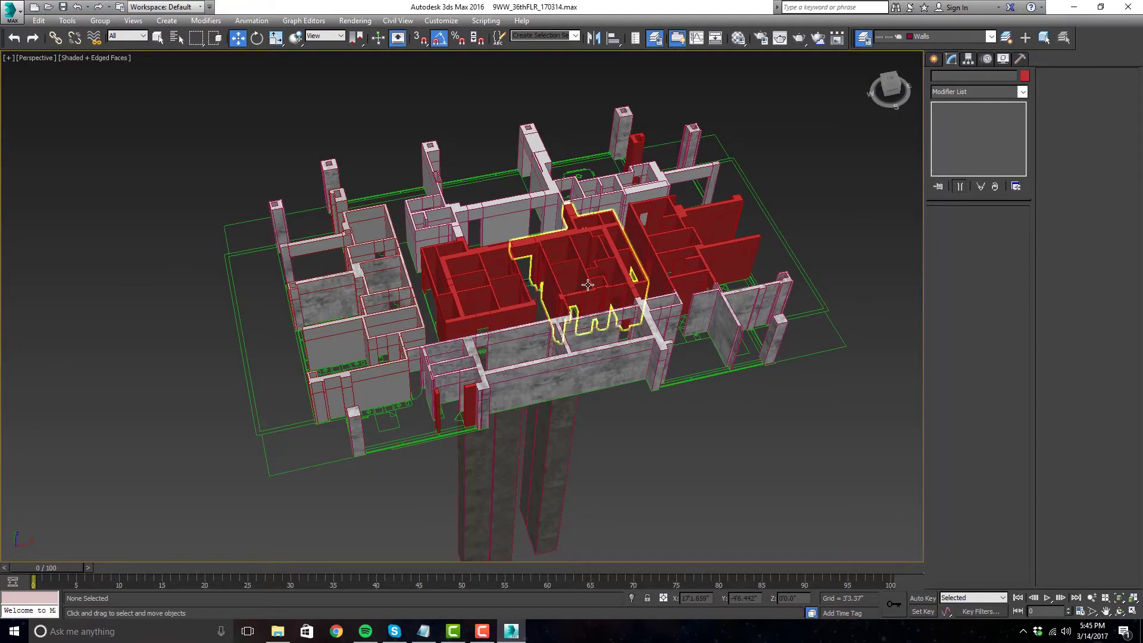
scroll(575, 311, "up", 4)
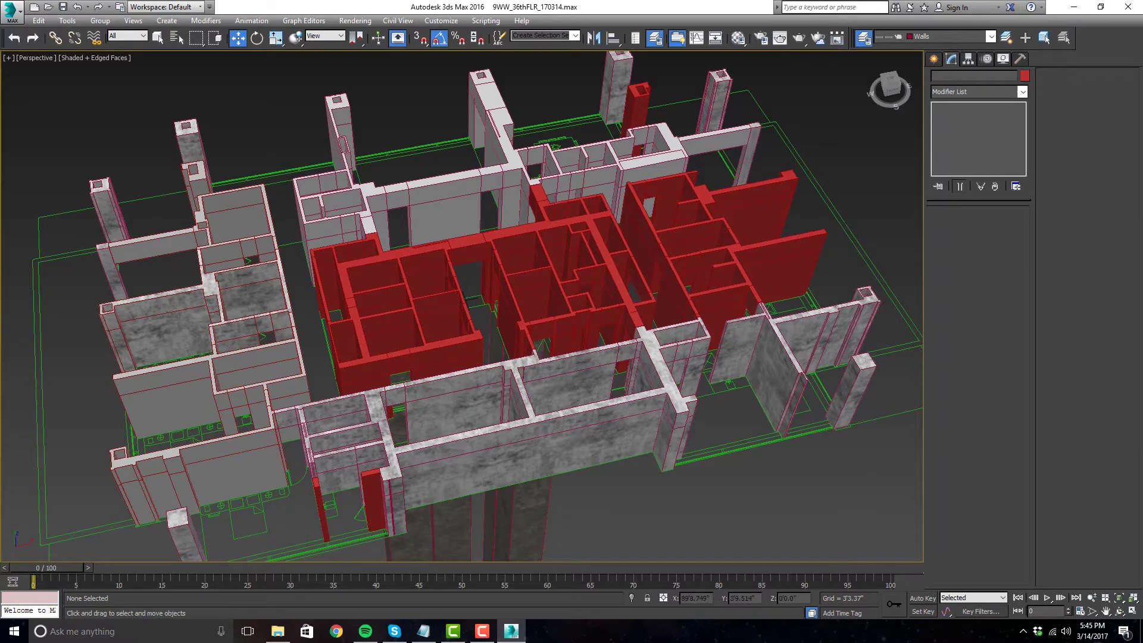
key("ctrl+z")
scroll(667, 263, "down", 2)
middle_click_drag(714, 280, 676, 234, "alt")
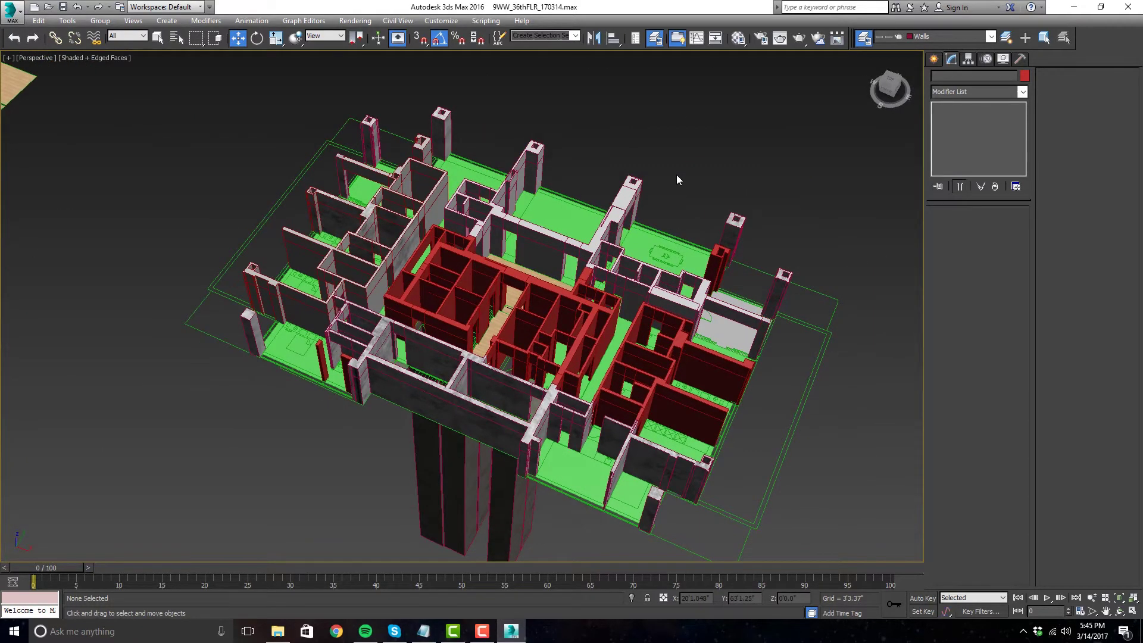
- Select the stray set of floor surfaces lying away from the building and delete it
scroll(703, 212, "down", 2)
scroll(367, 207, "down", 2)
middle_click_drag(301, 208, 368, 278)
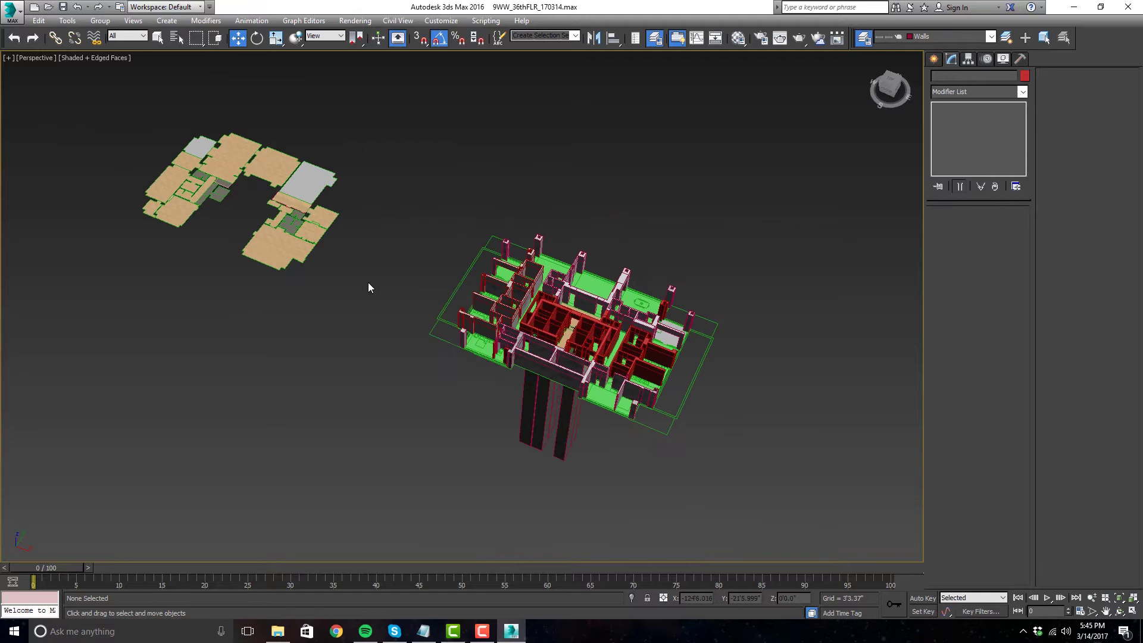
left_click_drag(369, 284, 87, 89)
key("Delete")
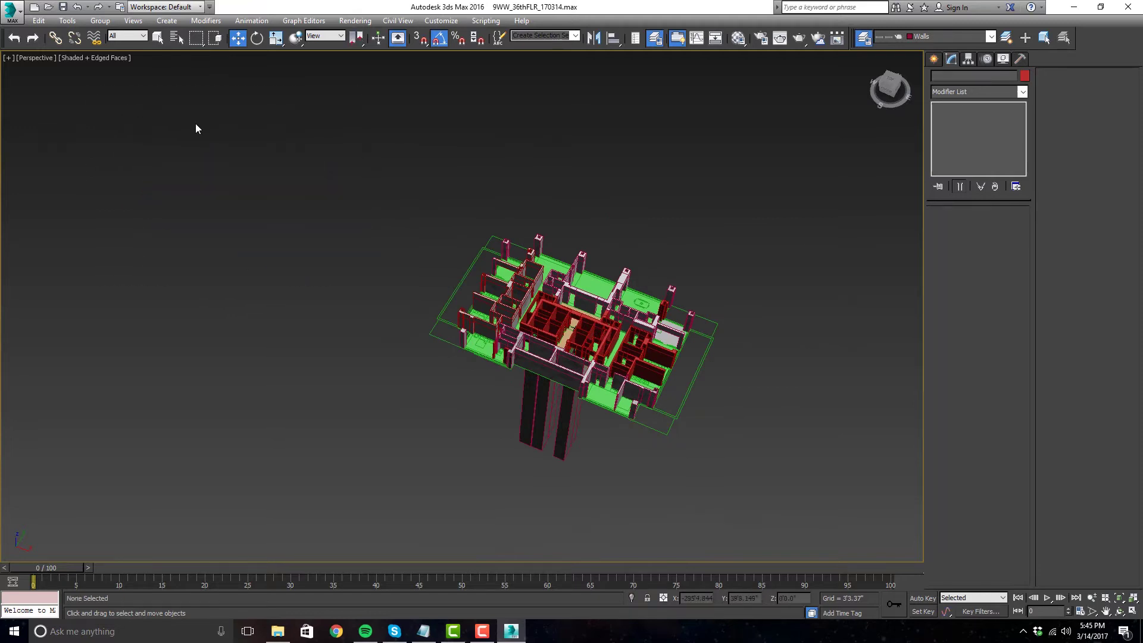
- Display the finish walls in place of the structural walls and examine those around the elevator lobby and central hall
key("z")
scroll(373, 158, "up", 5)
scroll(356, 213, "down", 5)
mouse_move(718, 221)
middle_mouse_down("alt")
mouse_move(749, 201)
mouse_move(719, 221)
middle_mouse_up("alt")
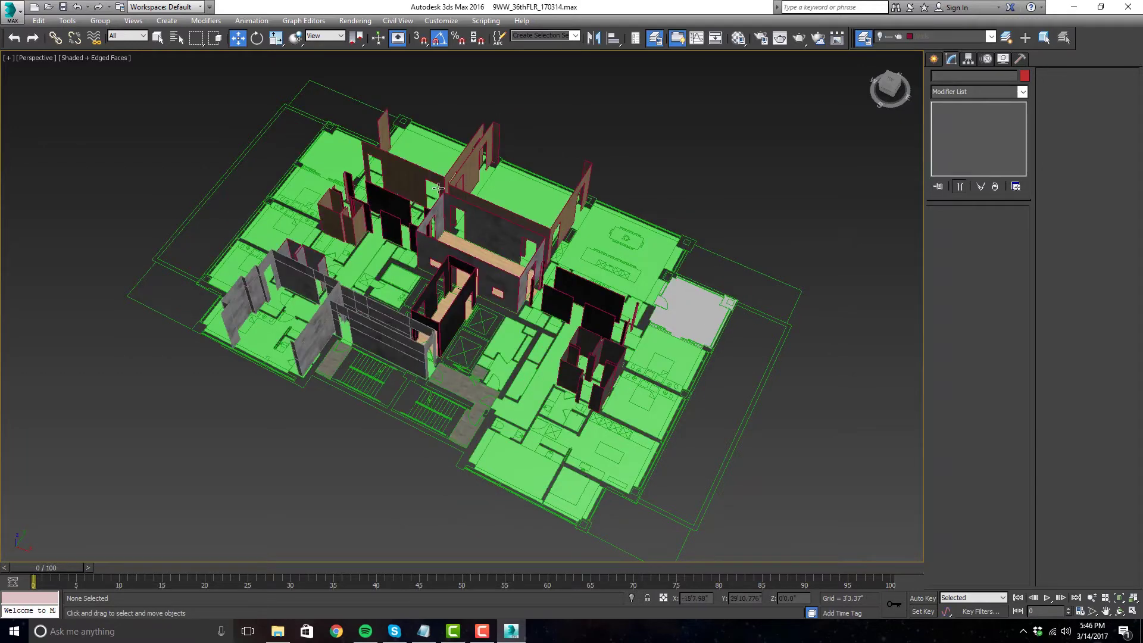
scroll(473, 219, "up", 3)
middle_click_drag(702, 262, 606, 245, "alt")
scroll(438, 304, "up", 4)
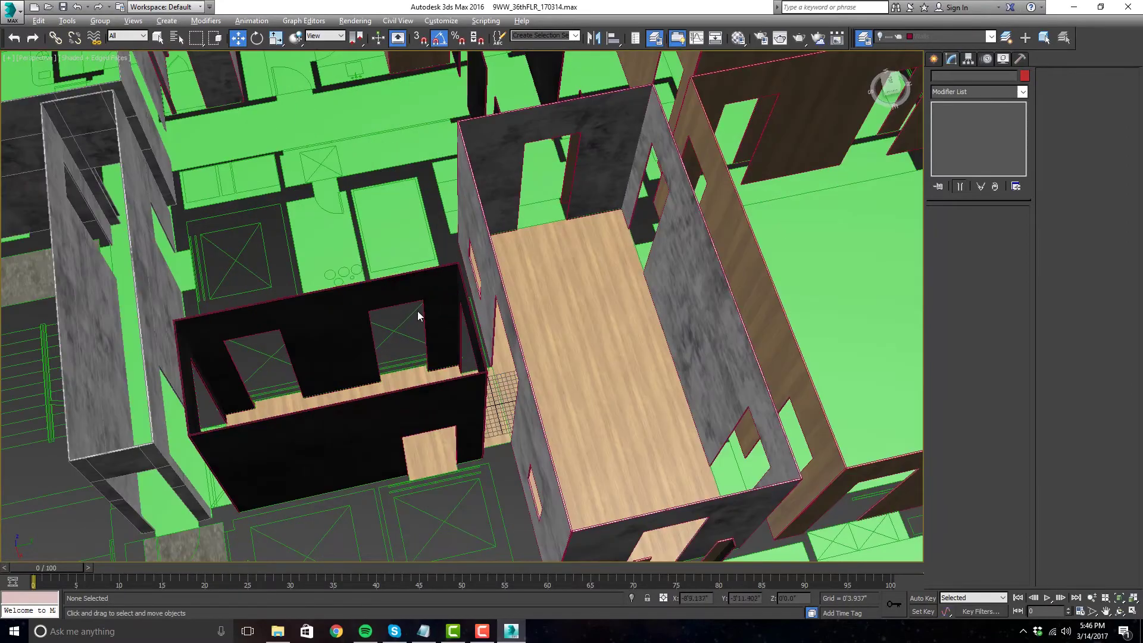
- Select the black elevator-lobby finish wall and the central hall's back panel to inspect how they are built
left_click(406, 294)
middle_click_drag(405, 295, 503, 334, "alt")
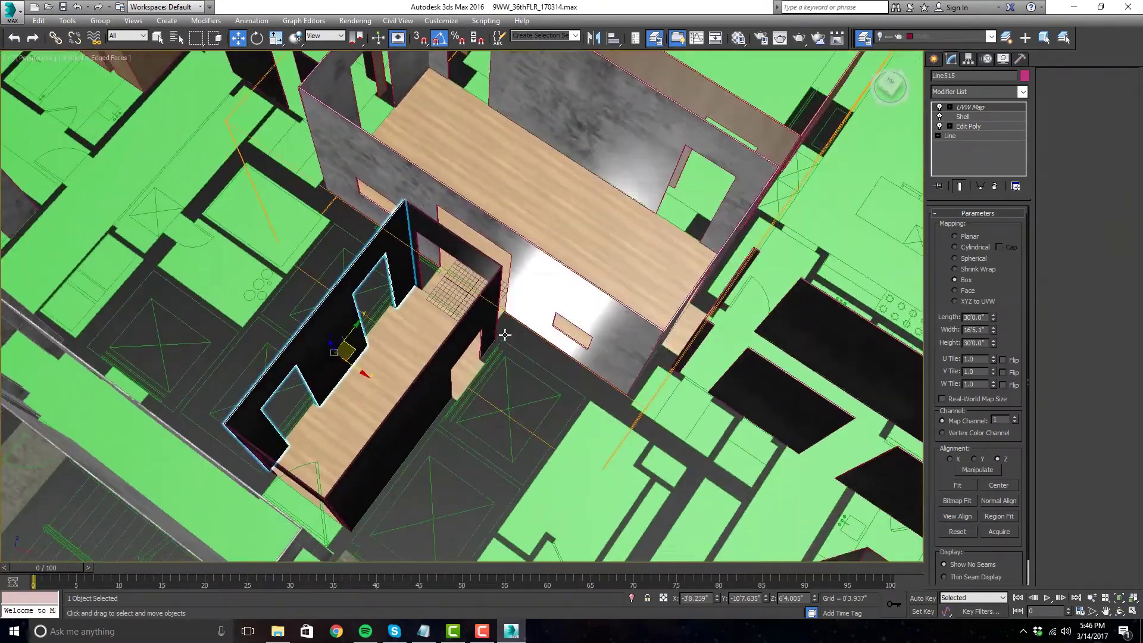
scroll(506, 335, "down", 2)
middle_click_drag(533, 174, 603, 229, "alt")
scroll(602, 229, "down", 3)
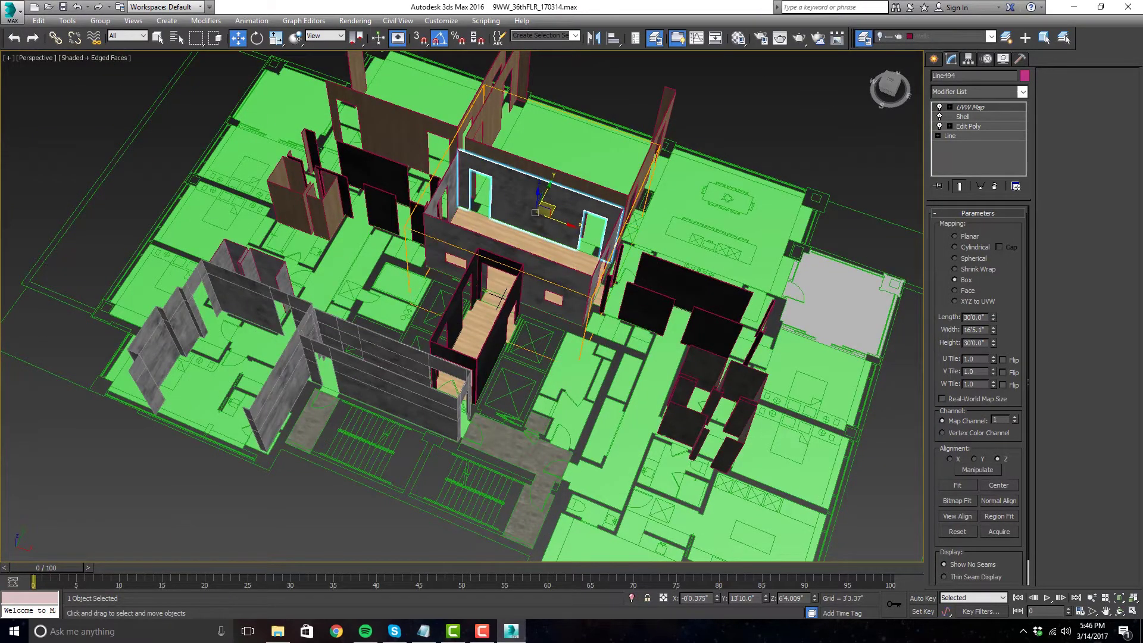
- Show the structural walls together with the finishes and select the grey corridor panel box to inspect its fit against the core
scroll(536, 266, "up", 5)
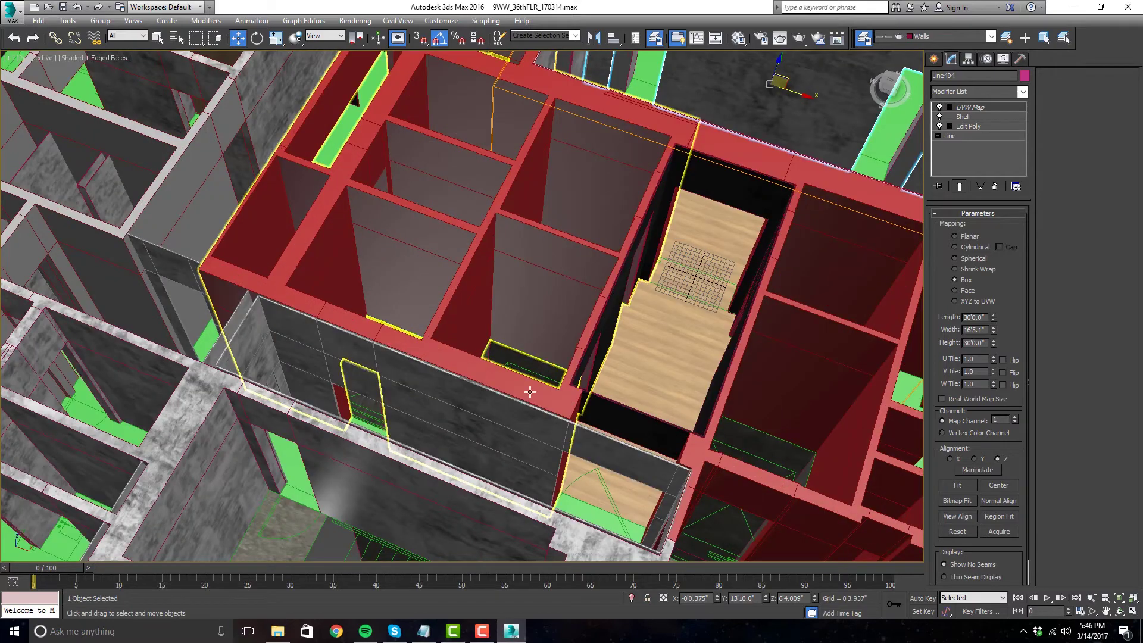
left_click(615, 454)
middle_click_drag(615, 455, 669, 411, "alt")
scroll(549, 402, "down", 3)
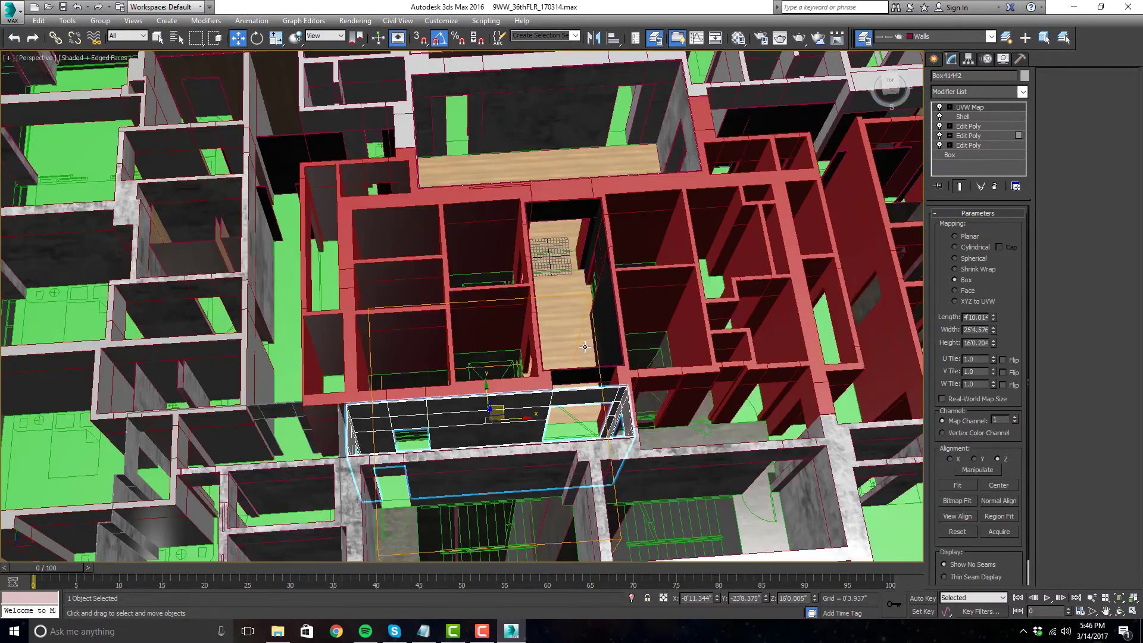
middle_click_drag(617, 292, 600, 341)
scroll(599, 341, "down", 6)
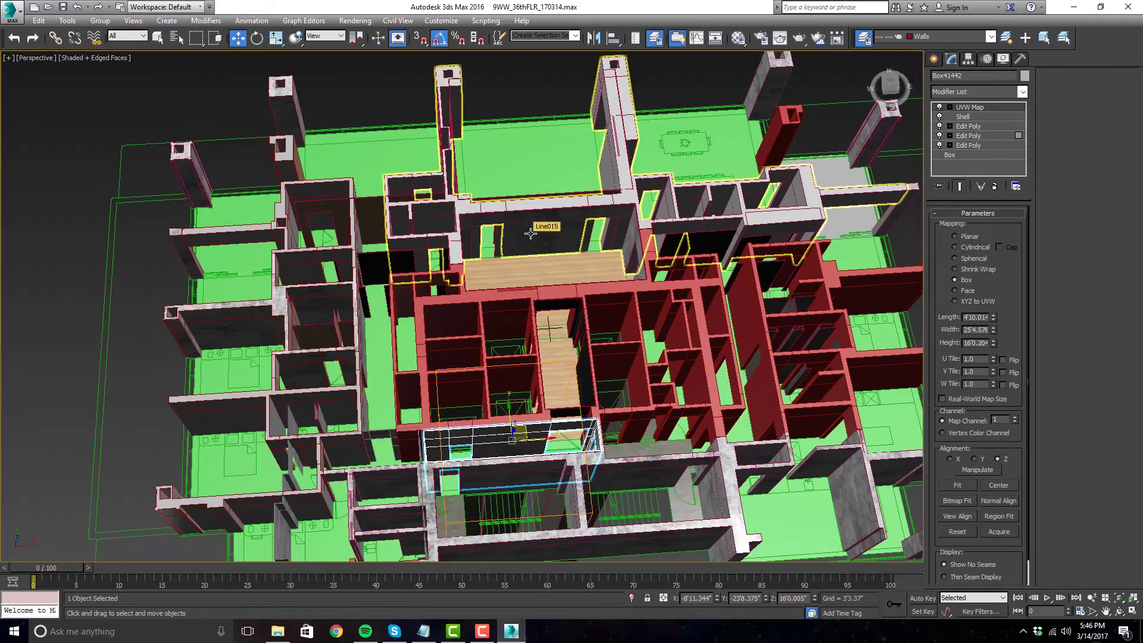
- Inspect the hall's back wall, clear the selection and examine the combined walls from a lower angle
left_click(559, 223)
middle_click_drag(559, 224, 651, 245, "alt")
left_click(651, 243)
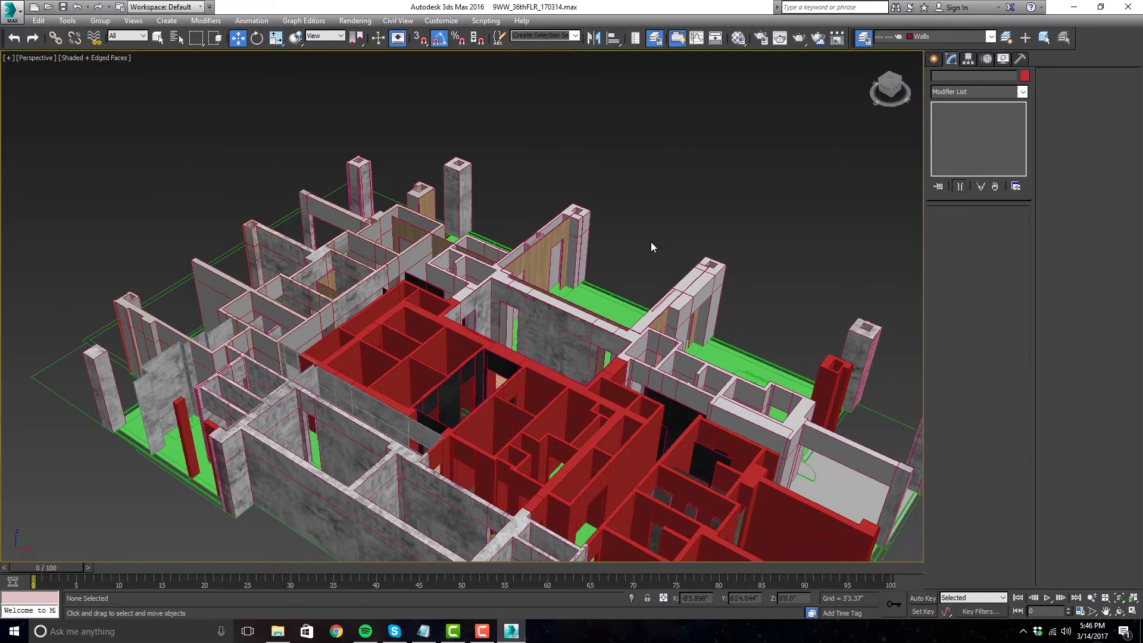
middle_click_drag(652, 241, 694, 253, "alt")
scroll(694, 253, "up", 5)
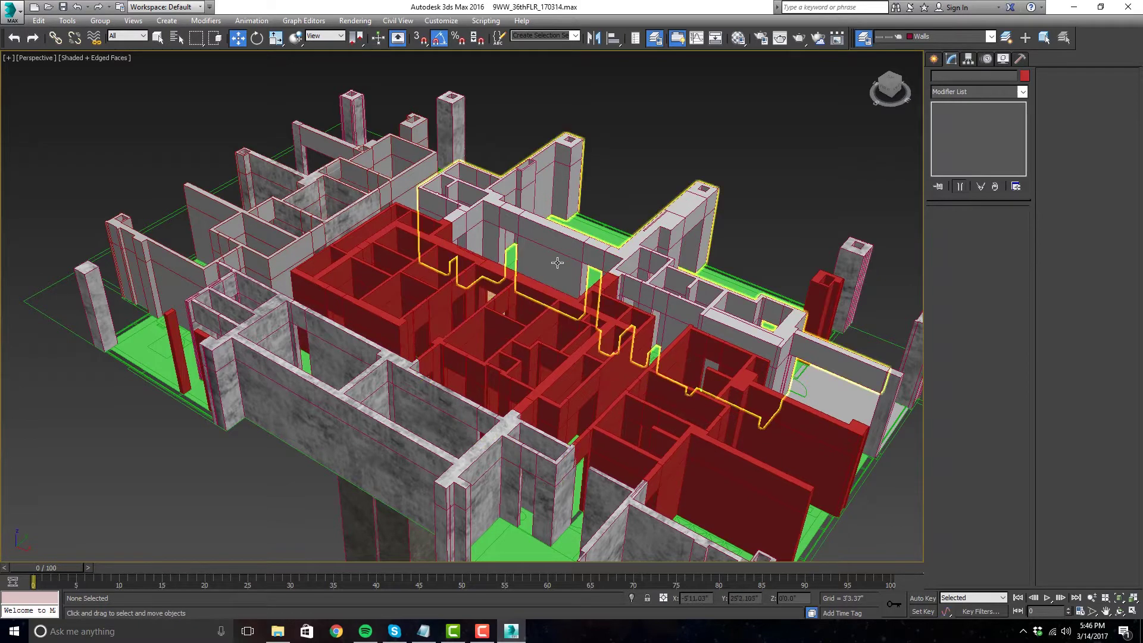
- Select the structural wall behind the central hall and its separate finish panel in turn to compare them
left_click(574, 239)
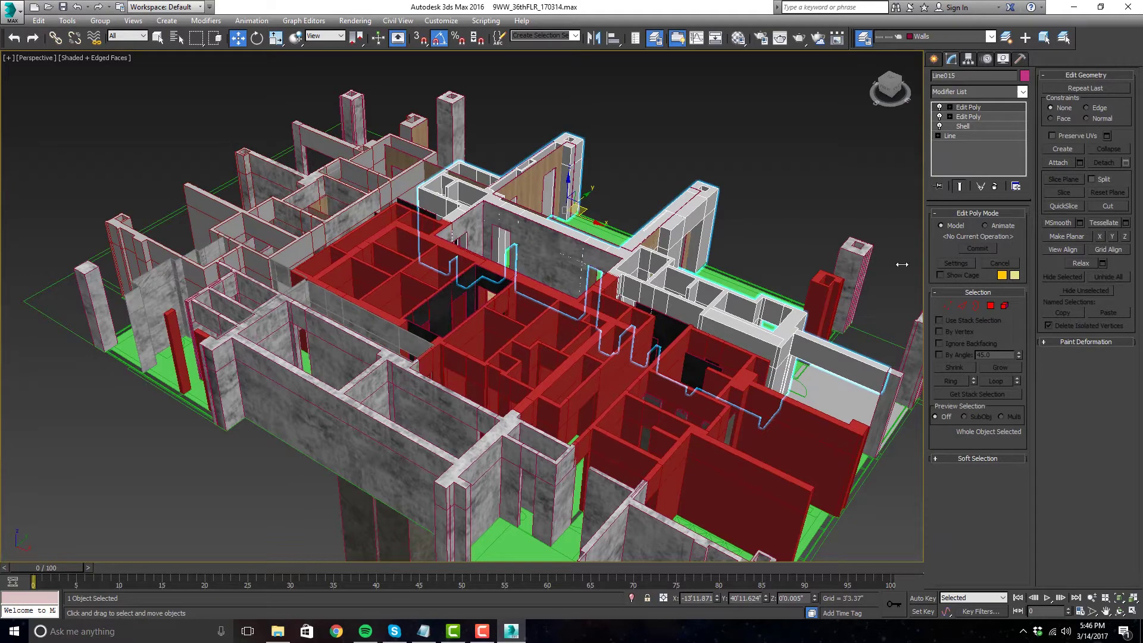
left_click(526, 243)
key("z")
middle_click_drag(596, 279, 516, 232, "alt")
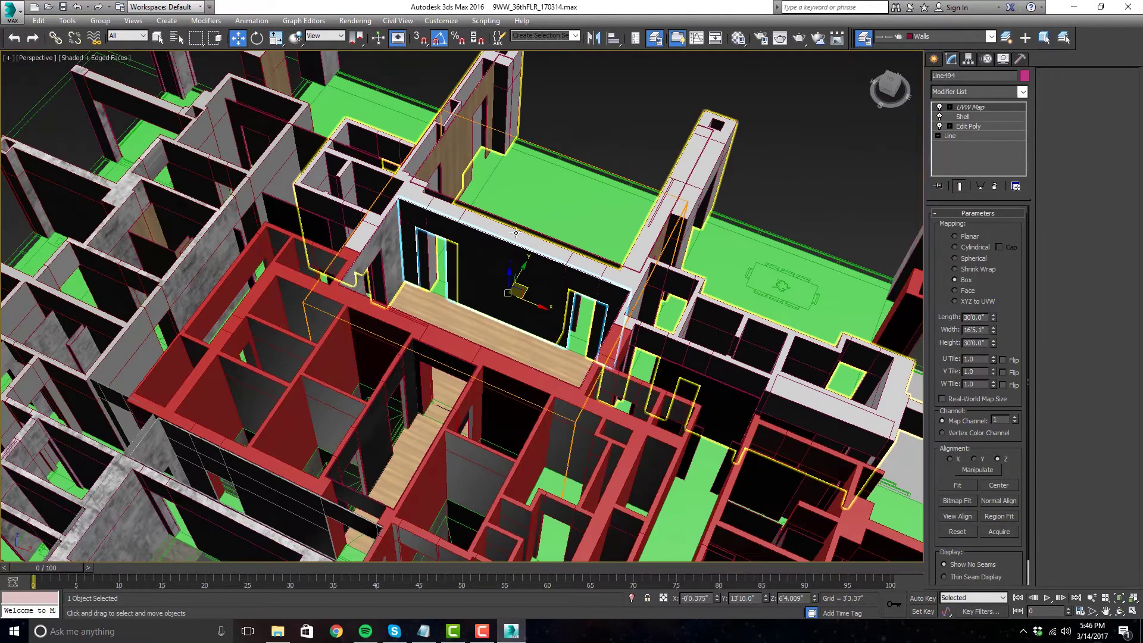
scroll(561, 243, "down", 3)
middle_click_drag(605, 292, 670, 283, "alt")
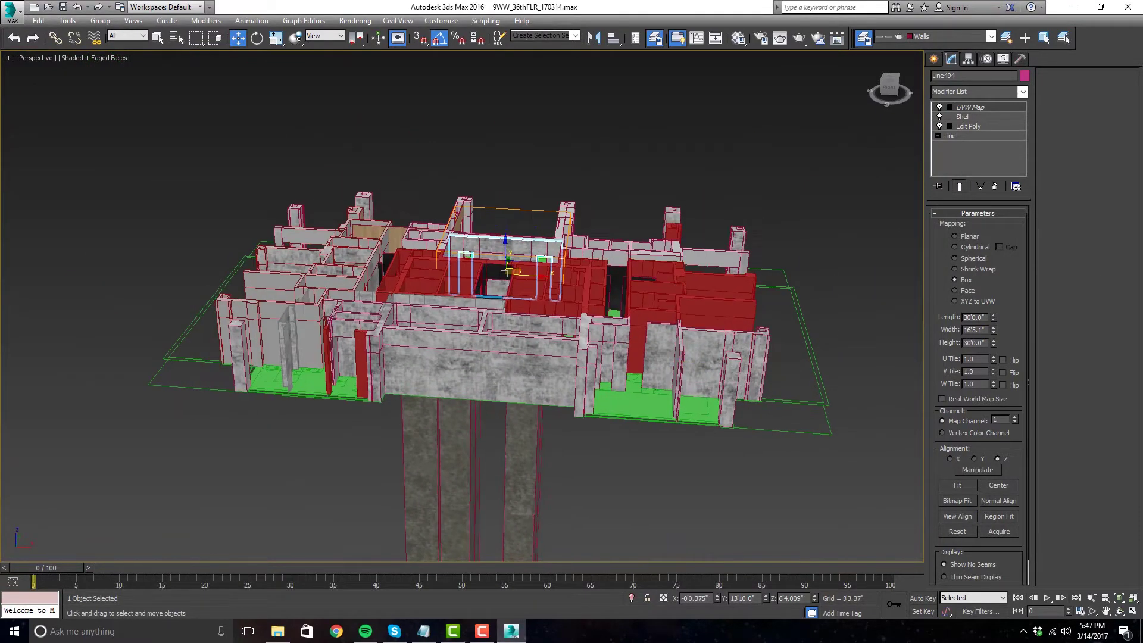
- Show only the finish walls over the plan and select three panels, including the hall's back wall and the black panels beside it
key("Delete")
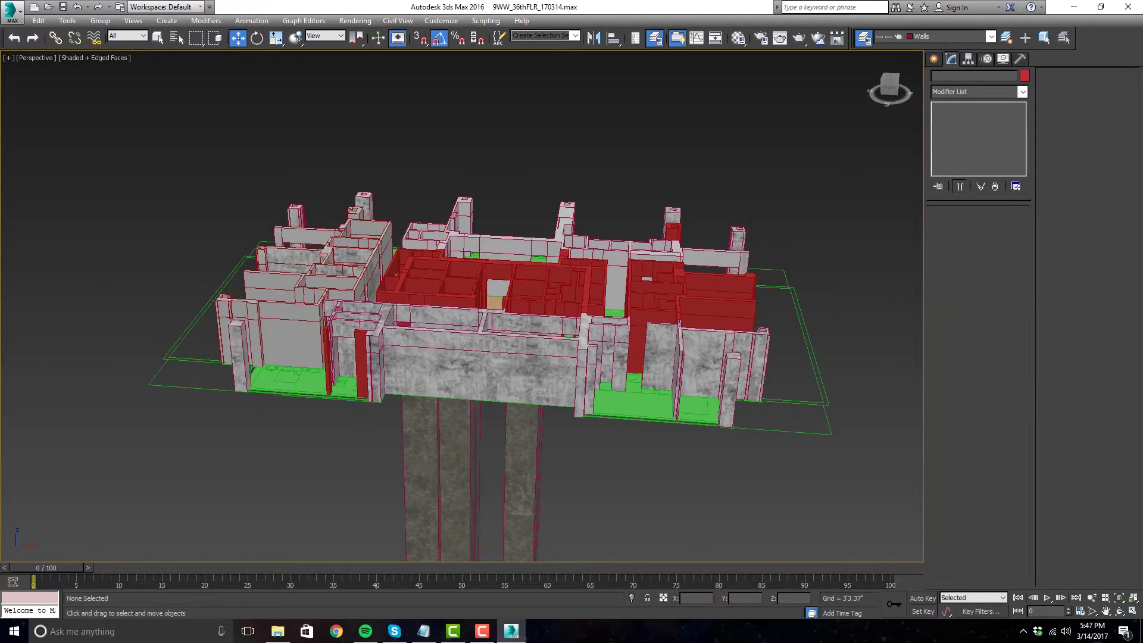
key("ctrl+z")
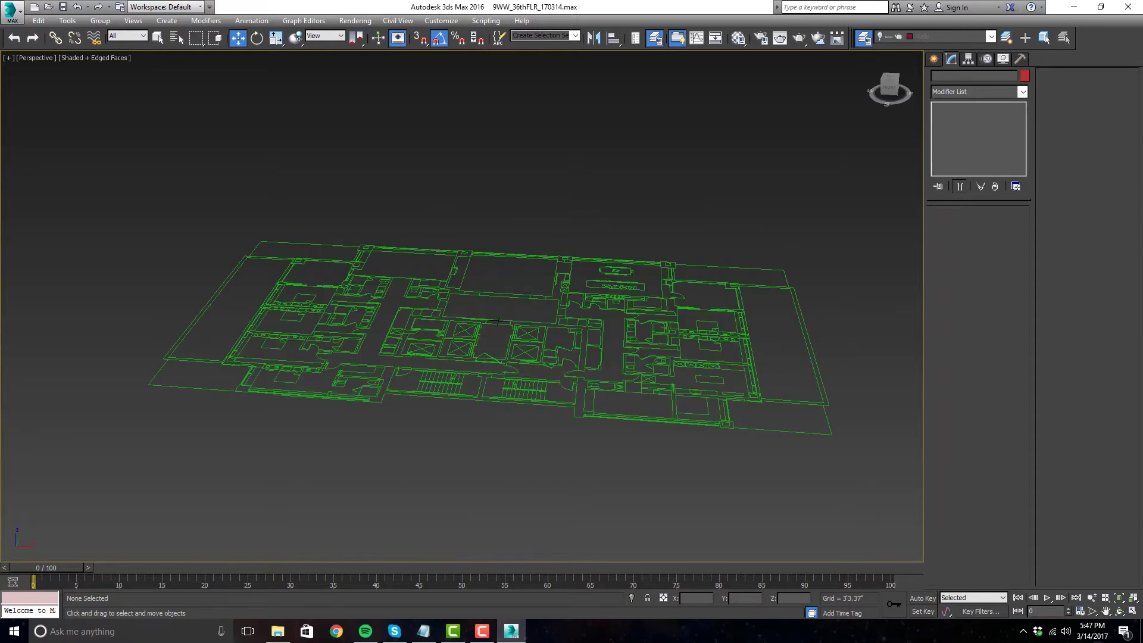
key("ctrl+z")
mouse_move(738, 319)
middle_mouse_down("alt")
mouse_move(742, 281)
mouse_move(740, 315)
middle_mouse_up("alt")
left_click(601, 278)
left_click(539, 230, "ctrl")
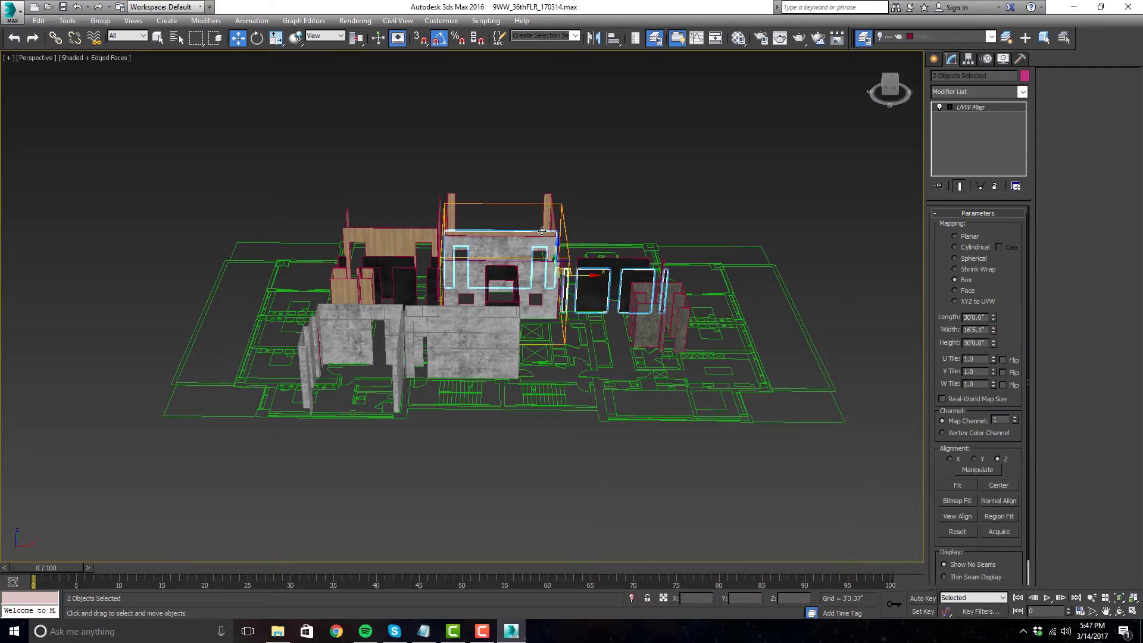
left_click(631, 274, "ctrl")
- Move the selected finish panels sideways off the plan and clear the finish walls from view
scroll(630, 272, "down", 3)
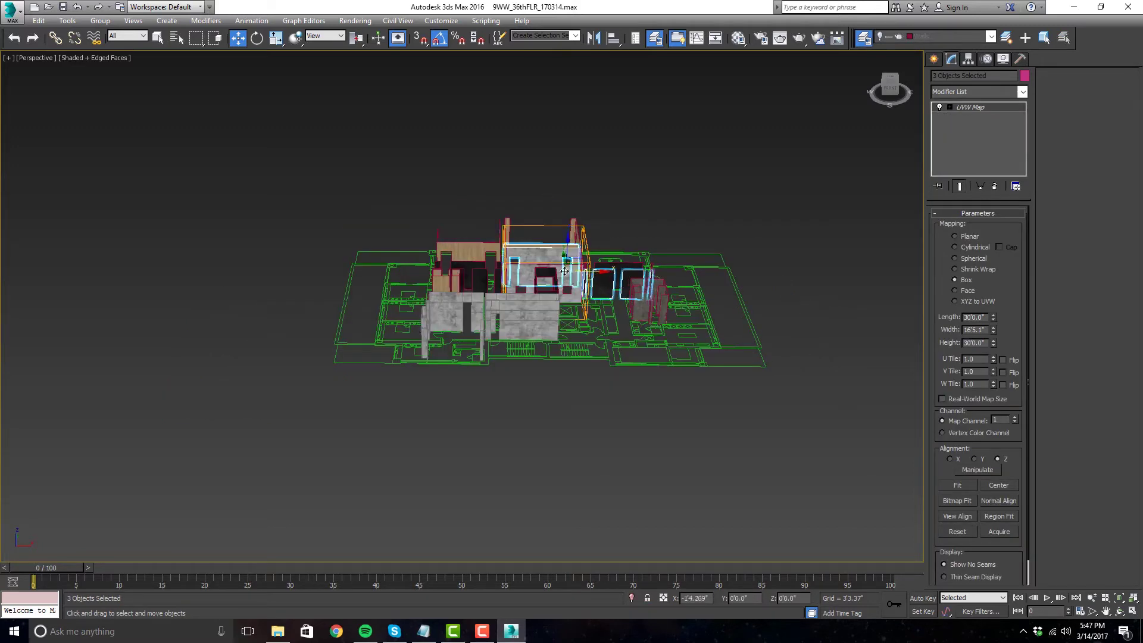
left_click_drag(591, 272, 202, 273)
left_click(340, 212)
scroll(583, 280, "up", 3)
middle_click_drag(703, 305, 693, 286, "alt")
left_click(692, 285)
left_click_drag(692, 285, 31, 286)
left_click(212, 243)
middle_click_drag(749, 248, 773, 207, "alt")
left_click_drag(251, 280, 287, 273)
key("Delete")
middle_click_drag(384, 272, 590, 385, "alt")
scroll(576, 401, "up", 3)
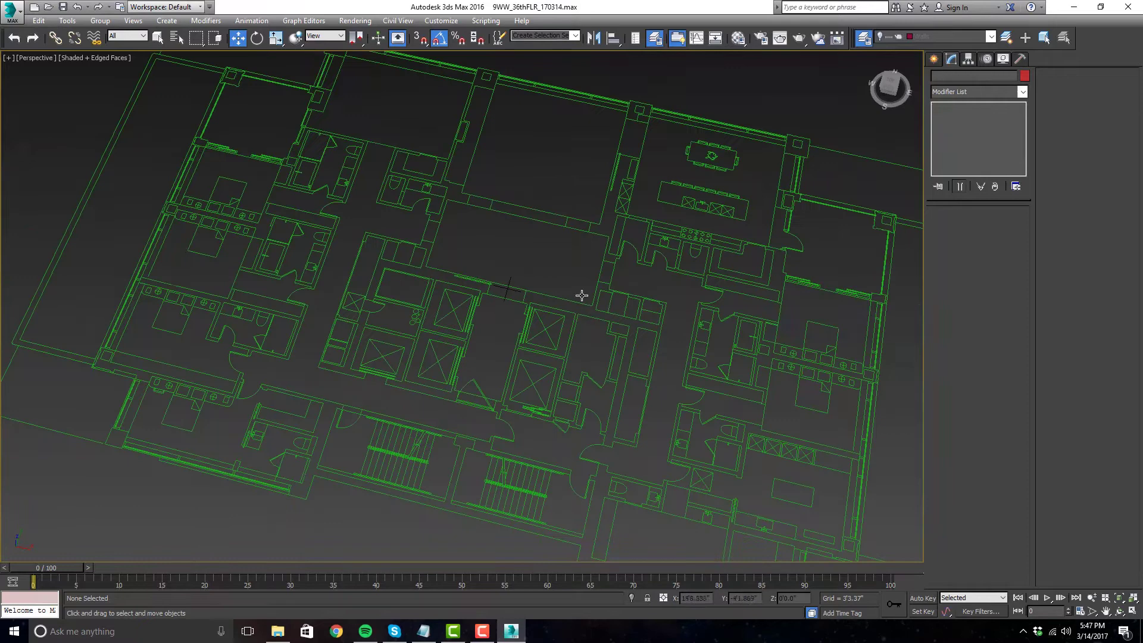
- Show the structural walls again and select the white wall object around the central hall
key("ctrl+z")
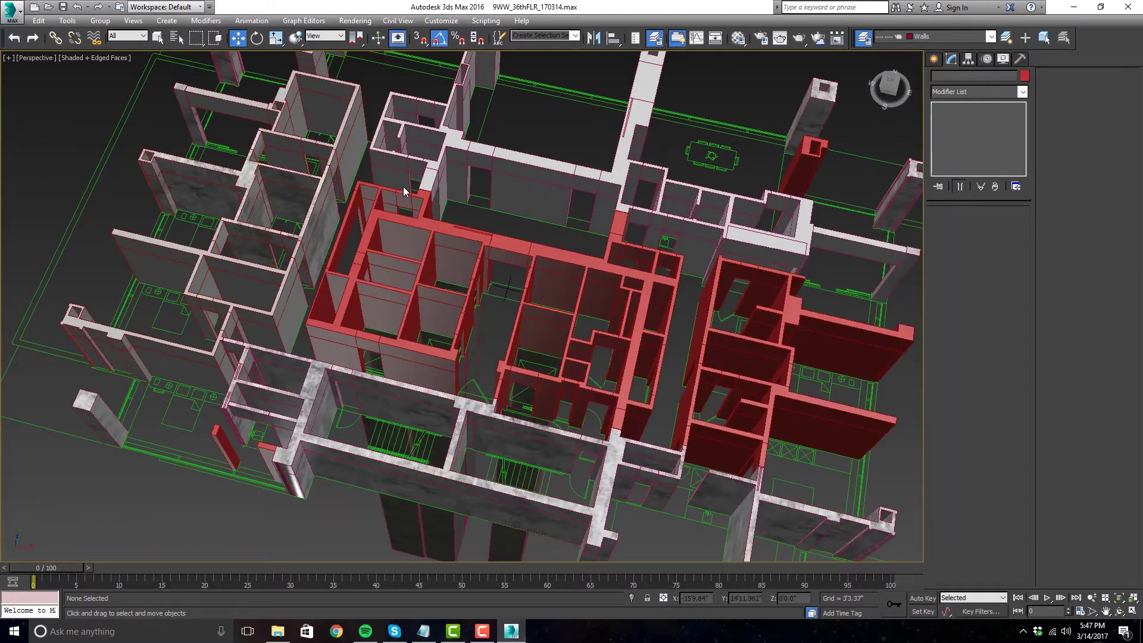
scroll(475, 275, "up", 5)
left_click(567, 311)
- Examine where the white wall object meets the red core walls and the doorways facing the central hall
middle_click_drag(412, 342, 423, 255, "alt")
middle_click_drag(591, 204, 447, 366)
scroll(624, 242, "up", 4)
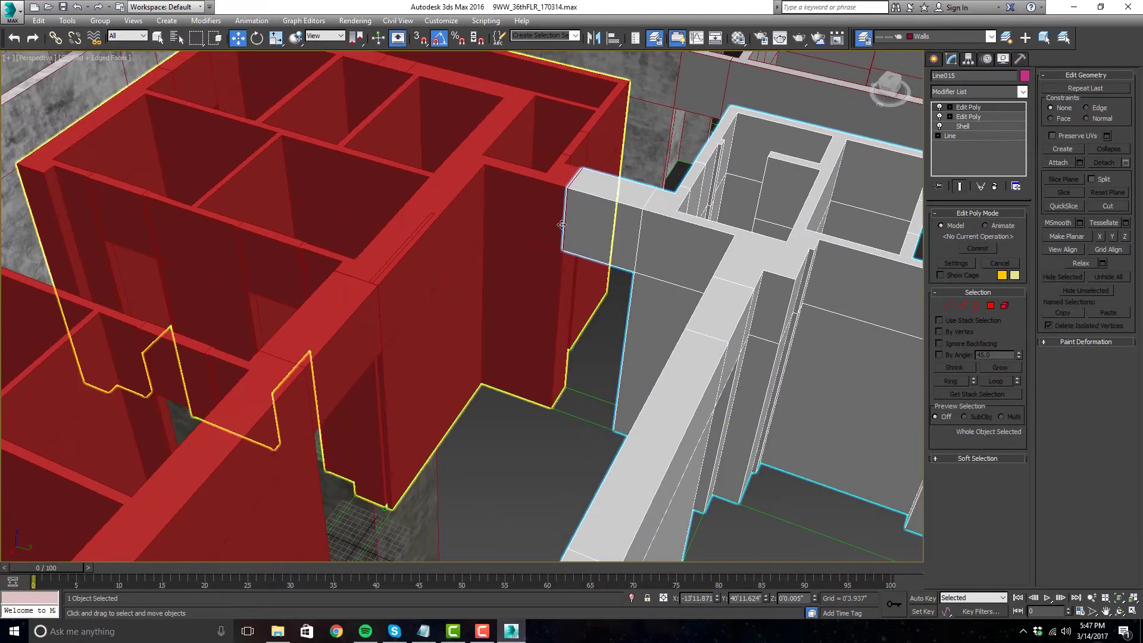
scroll(561, 224, "down", 4)
scroll(605, 312, "up", 5)
middle_click_drag(578, 322, 580, 321, "alt")
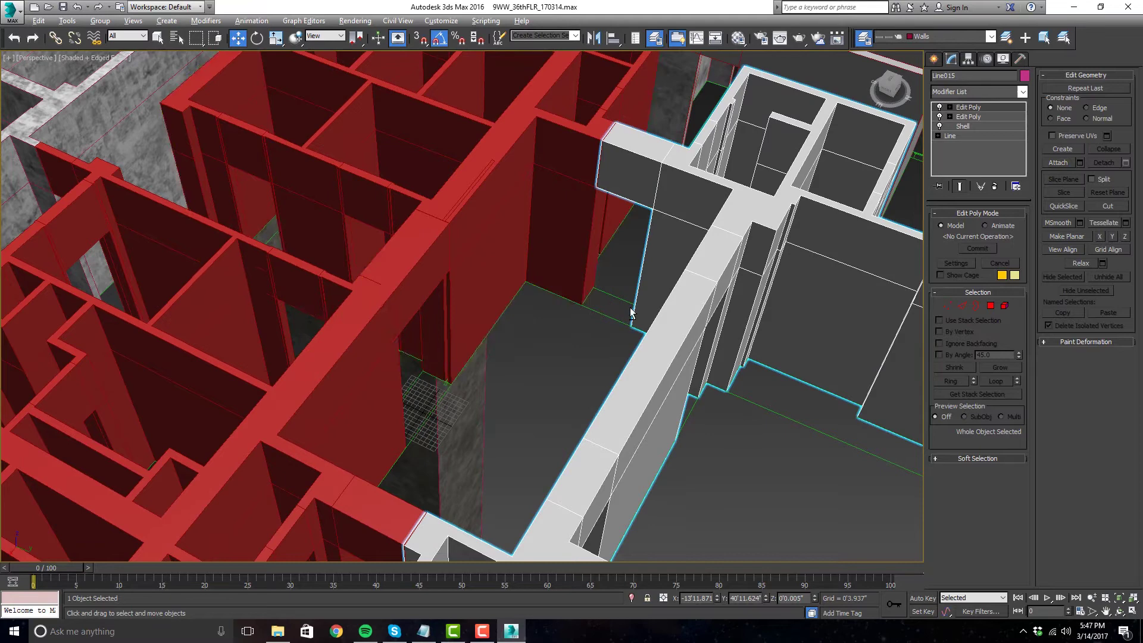
middle_click_drag(630, 309, 687, 245, "alt")
scroll(687, 245, "down", 2)
middle_click_drag(574, 299, 652, 311, "alt")
middle_click_drag(652, 311, 606, 150)
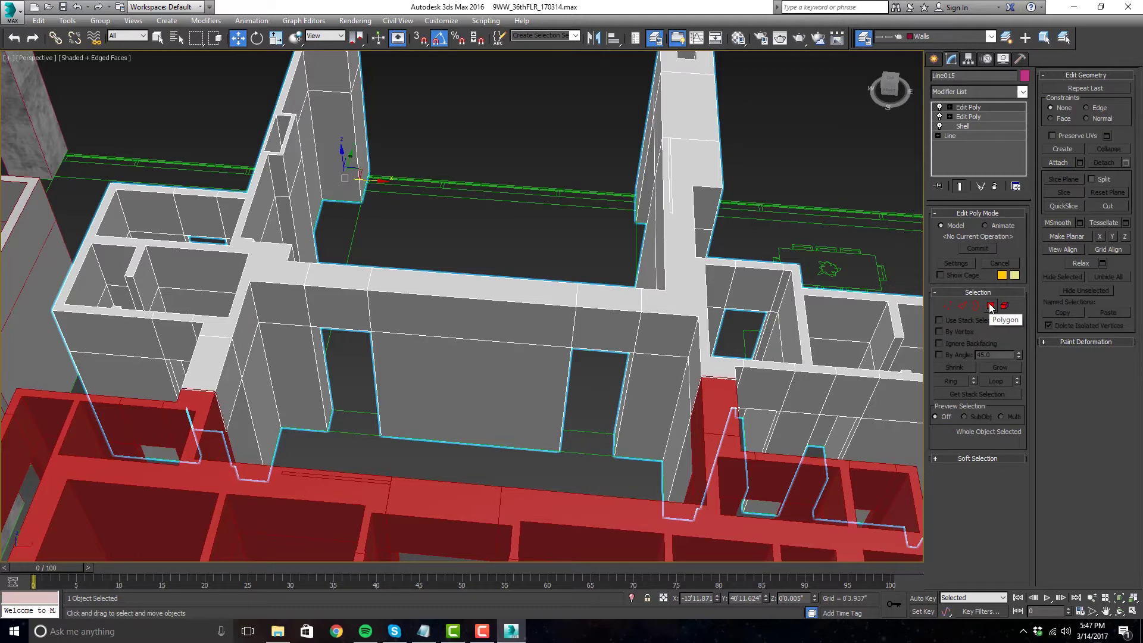
- Switch the white wall object to polygon editing and pick the hall-facing polygons around the back wall's doorway
left_click(990, 306)
left_click(537, 329, "ctrl")
left_click(541, 382, "ctrl")
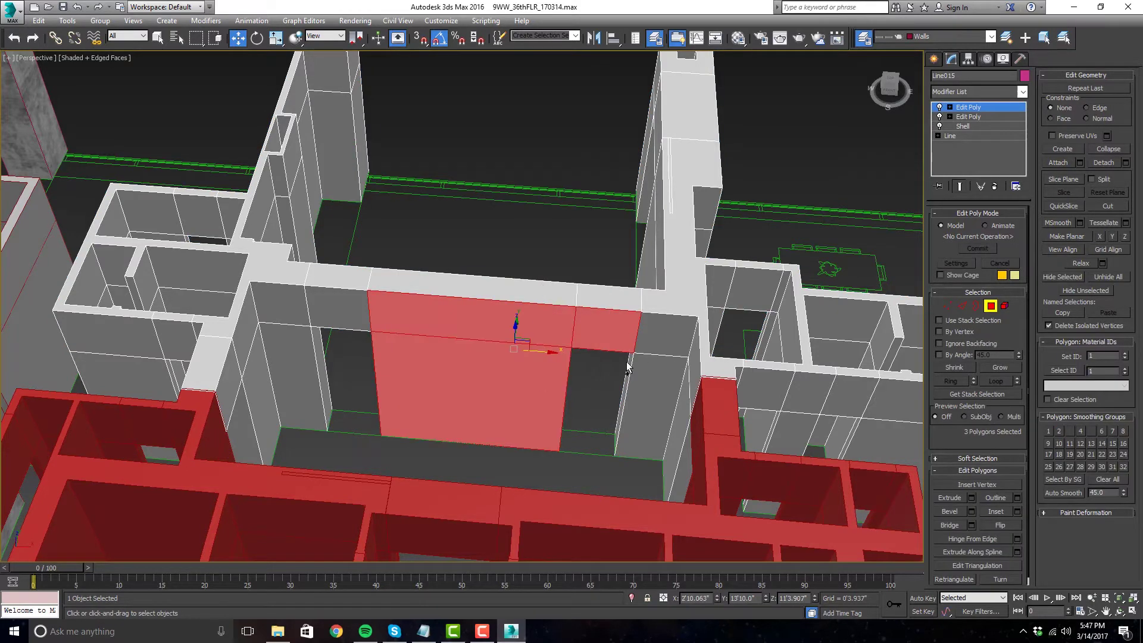
left_click(647, 371, "ctrl")
left_click(638, 348, "ctrl")
- Extend the polygon selection to the hall-facing faces of both side walls
left_click(288, 307, "ctrl")
left_click(283, 355, "ctrl")
middle_click_drag(272, 345, 288, 411, "alt")
left_click(374, 170, "ctrl")
middle_click_drag(373, 170, 348, 514, "alt")
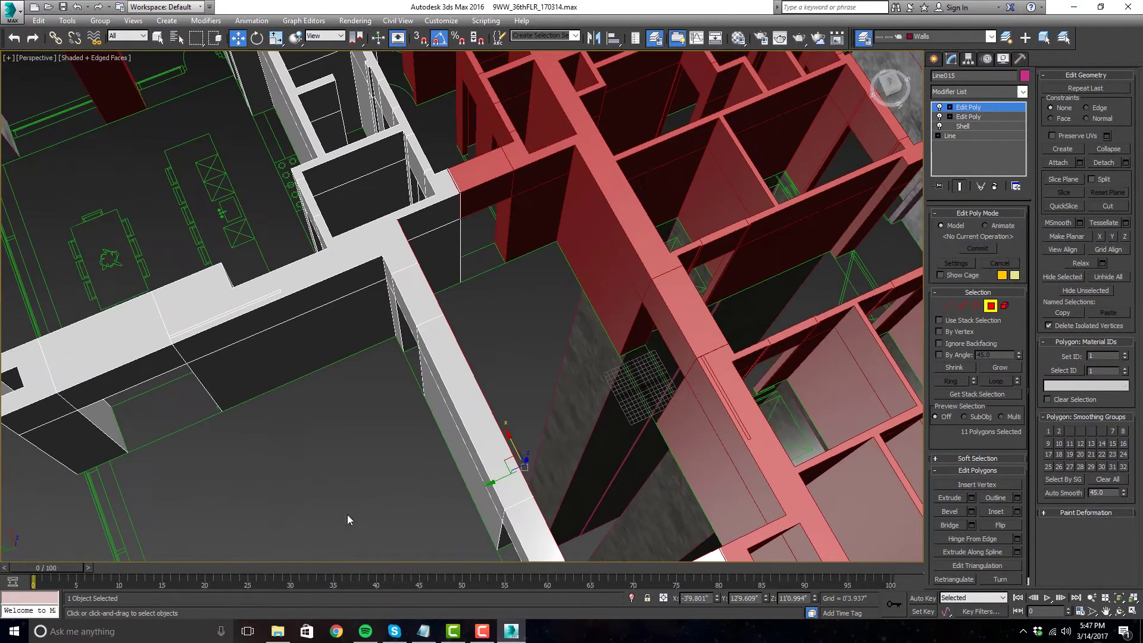
left_click(439, 265, "ctrl")
left_click(430, 219, "ctrl")
middle_click_drag(559, 419, 510, 296, "alt")
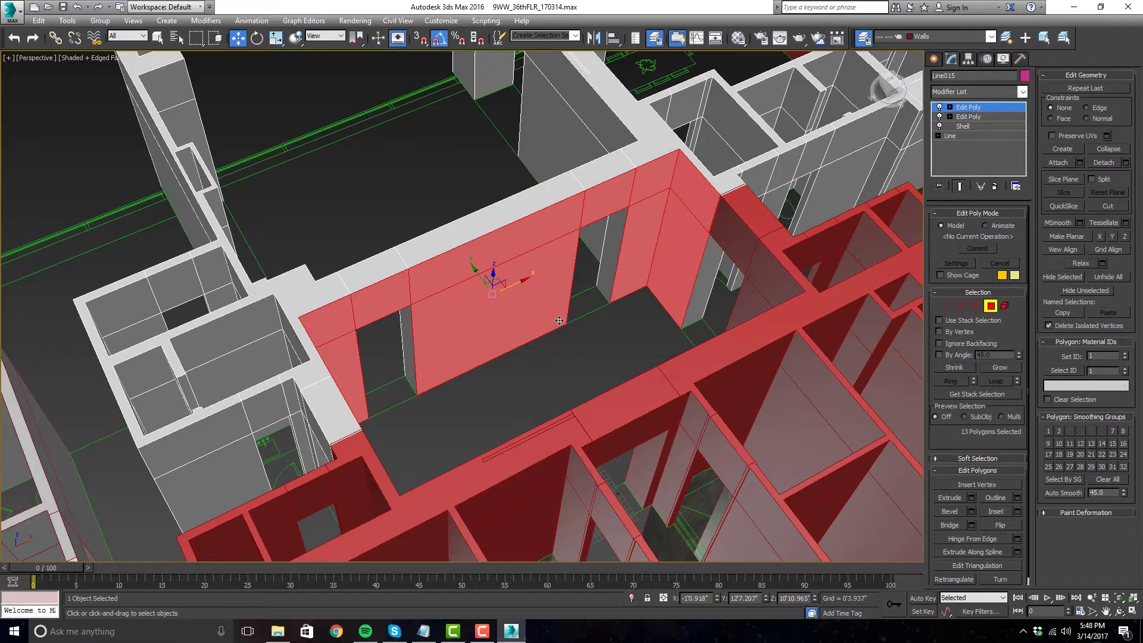
- Replace the polygon selection with only the eight hall-facing back-wall polygons, including the strips above both doorways
left_click(587, 354)
left_click(643, 237)
left_click(642, 183, "ctrl")
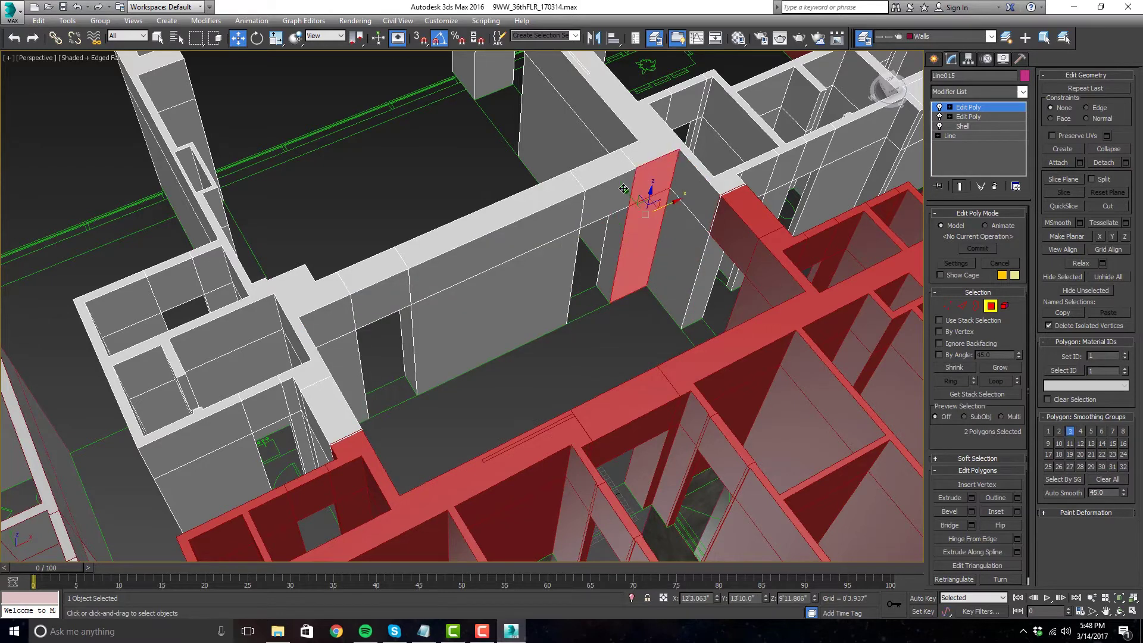
left_click(620, 192, "ctrl")
left_click(565, 255, "ctrl")
left_click(548, 224, "ctrl")
left_click(381, 291, "ctrl")
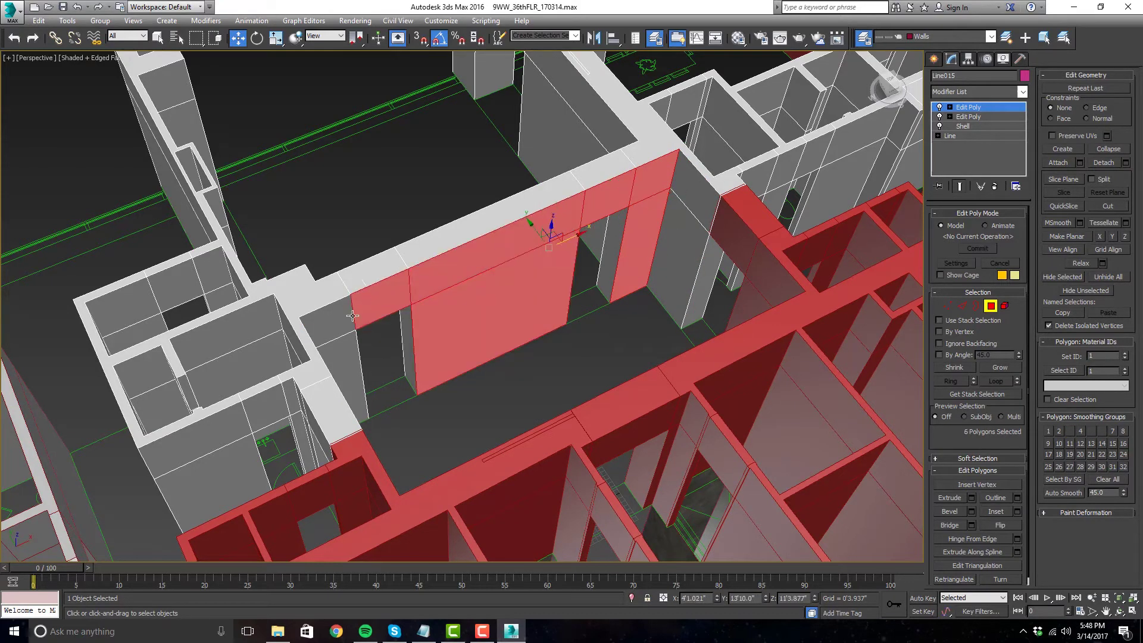
left_click(342, 345, "ctrl")
left_click(342, 350, "ctrl")
- Clone the selected back-wall polygons to a separate object and leave polygon editing on the wall
scroll(503, 256, "up", 3)
left_click_drag(502, 262, 499, 269)
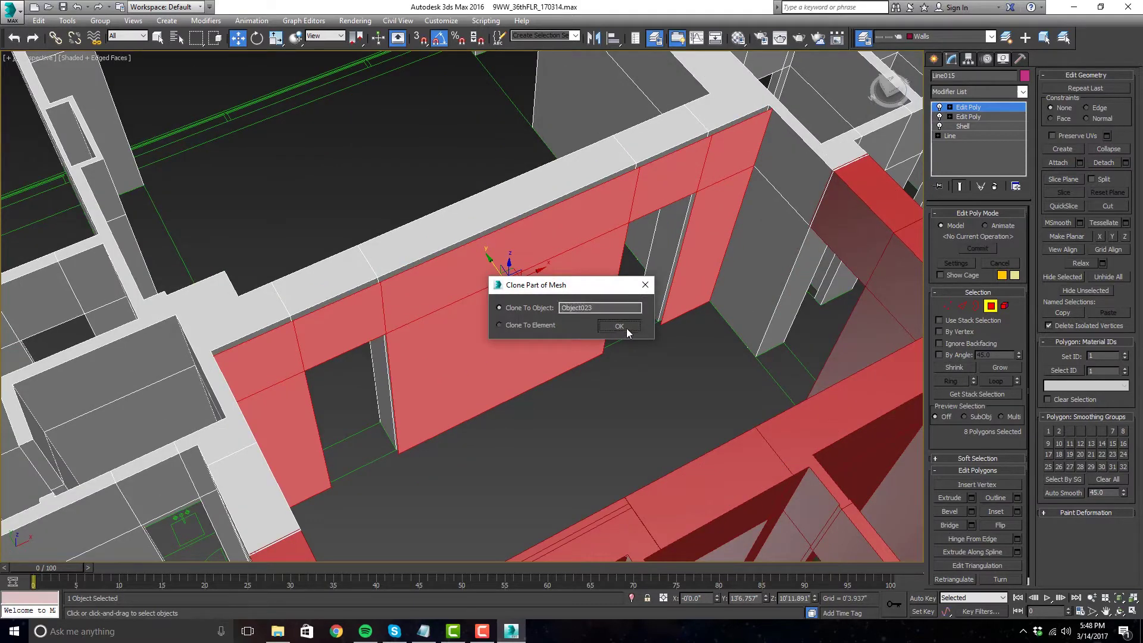
left_click(619, 325)
left_click(990, 306)
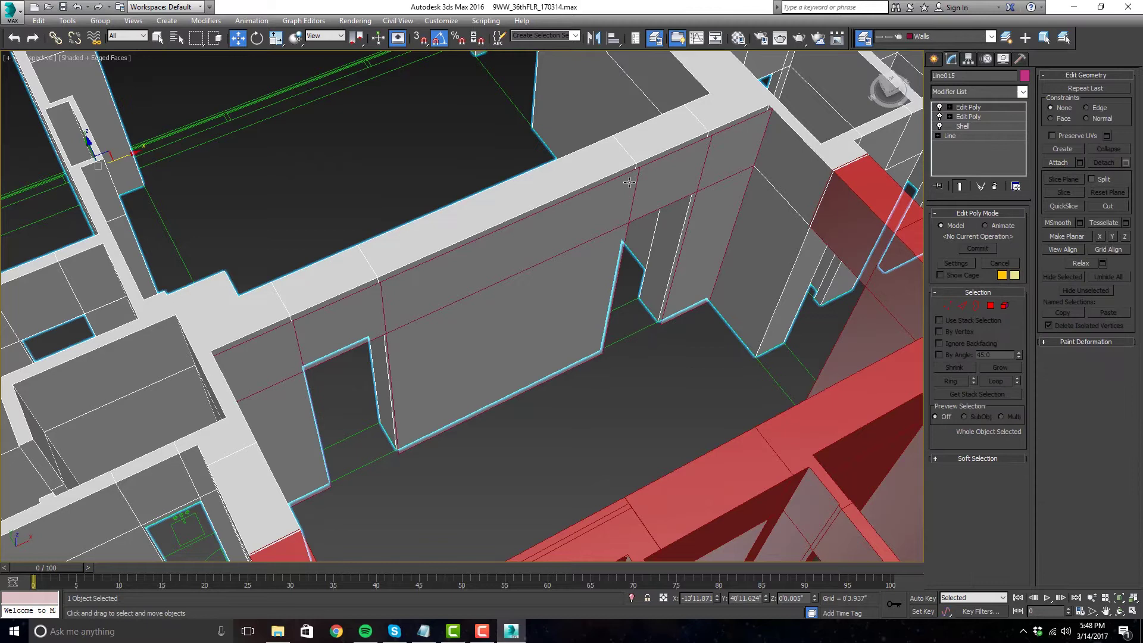
- Center the cloned back-wall panel's pivot on its geometry and nudge the panel toward the wall
left_click(483, 275)
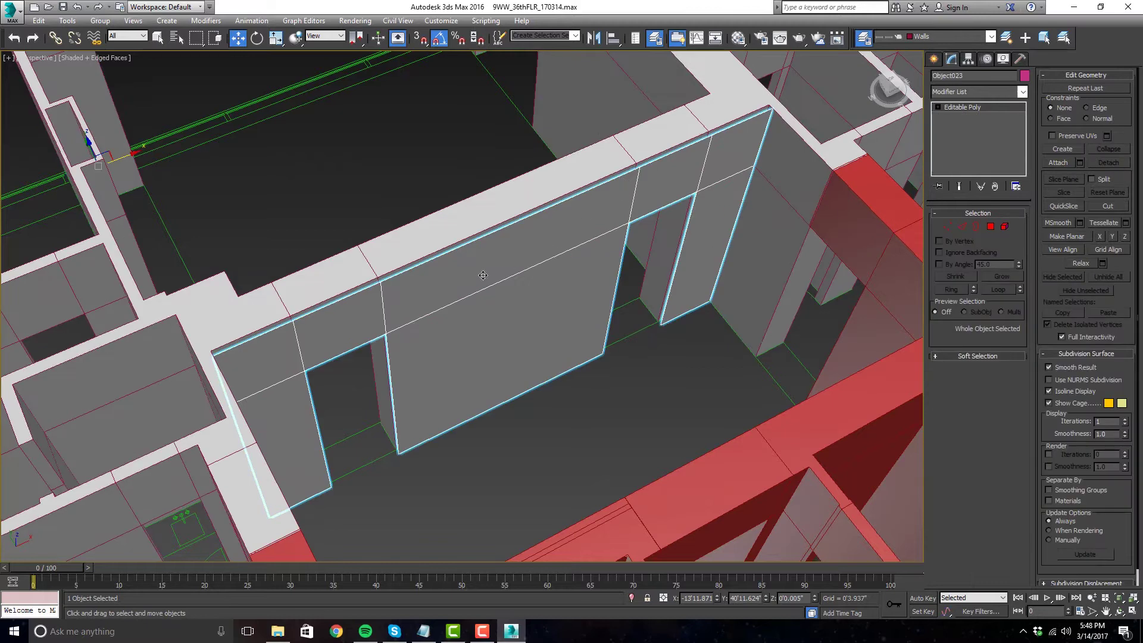
left_click(969, 60)
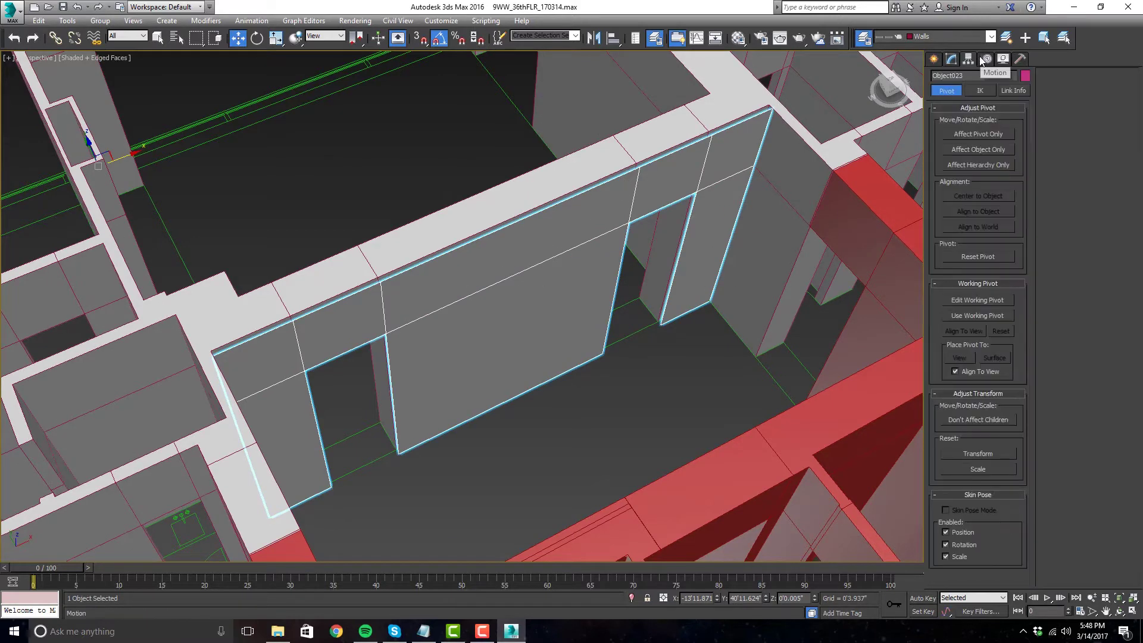
left_click(983, 135)
left_click(995, 194)
left_click(970, 136)
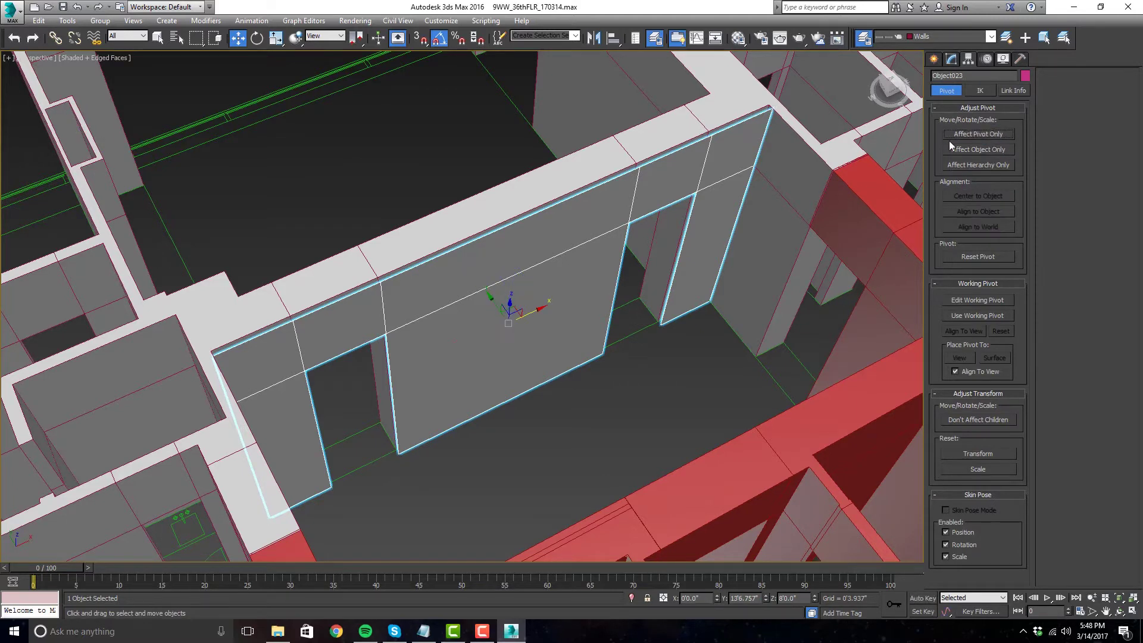
scroll(429, 298, "up", 3)
left_click_drag(522, 314, 521, 314)
- Add a Shell modifier to the back-wall panel and set its outer amount to 0'2.0"
left_click(951, 59)
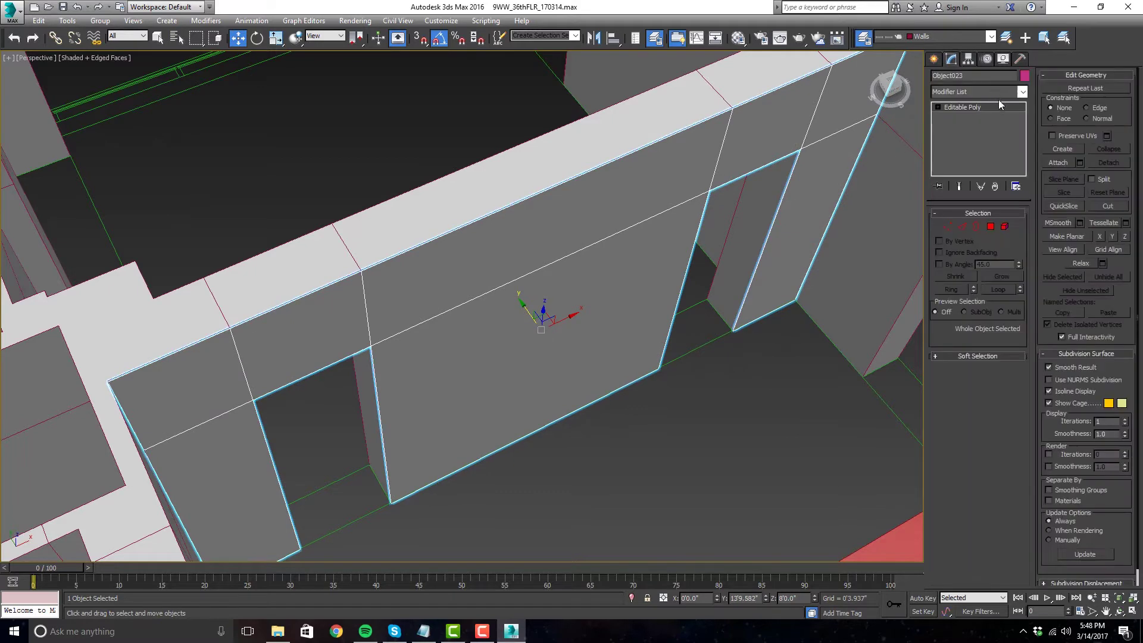
left_click(1006, 91)
scroll(981, 238, "down", 10)
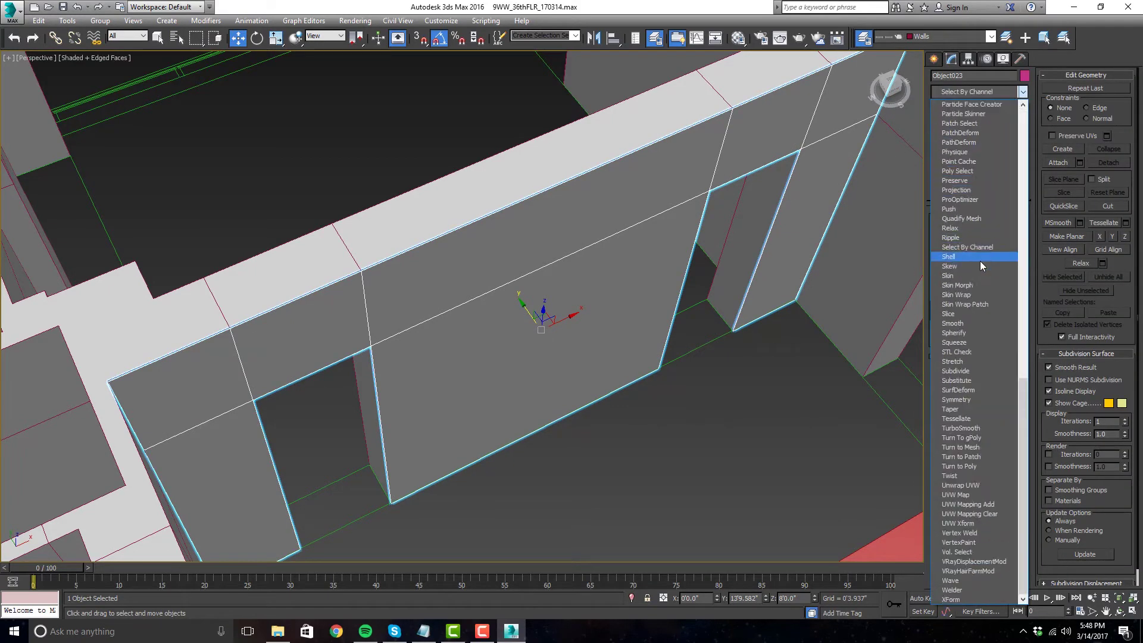
left_click(980, 261)
left_click_drag(1017, 244, 1031, 457)
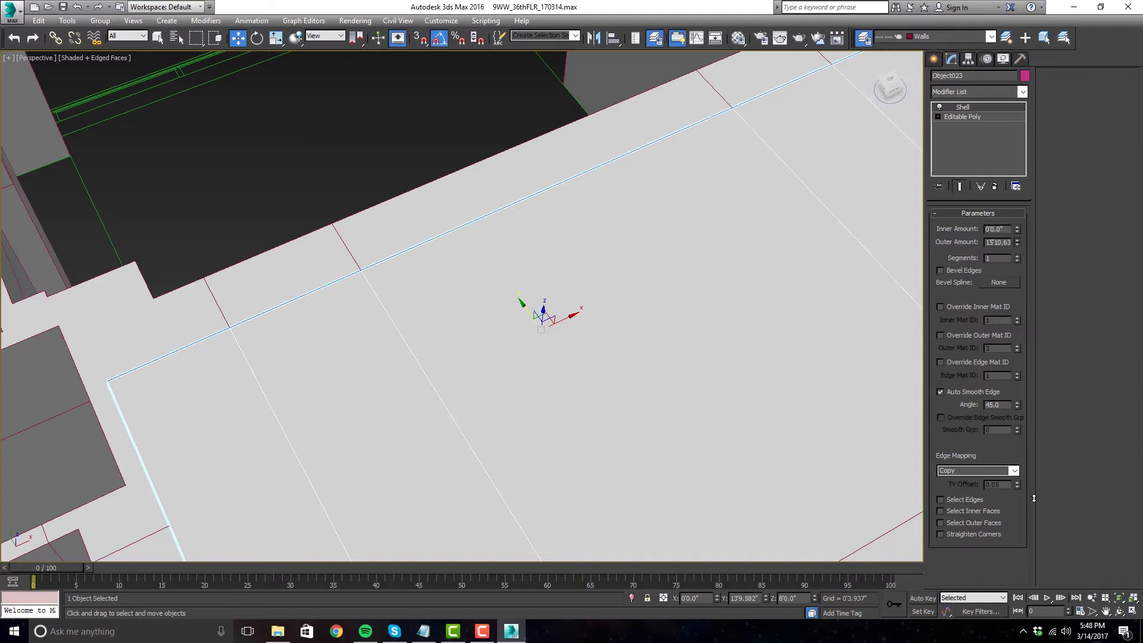
left_click_drag(382, 374, 536, 196)
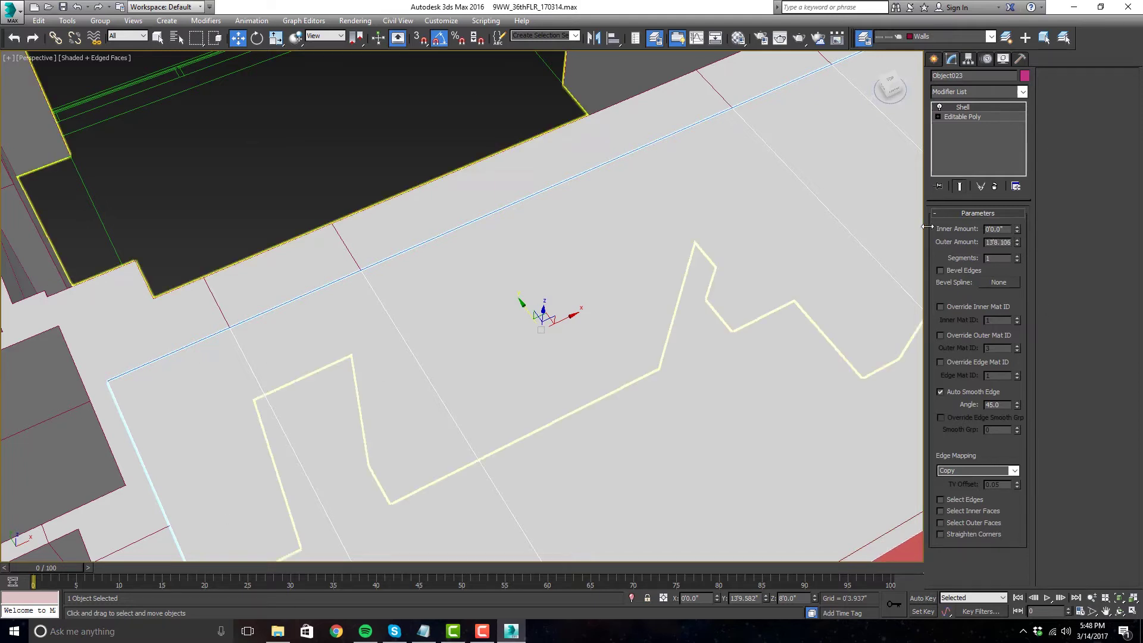
left_click_drag(1017, 245, 1063, 514)
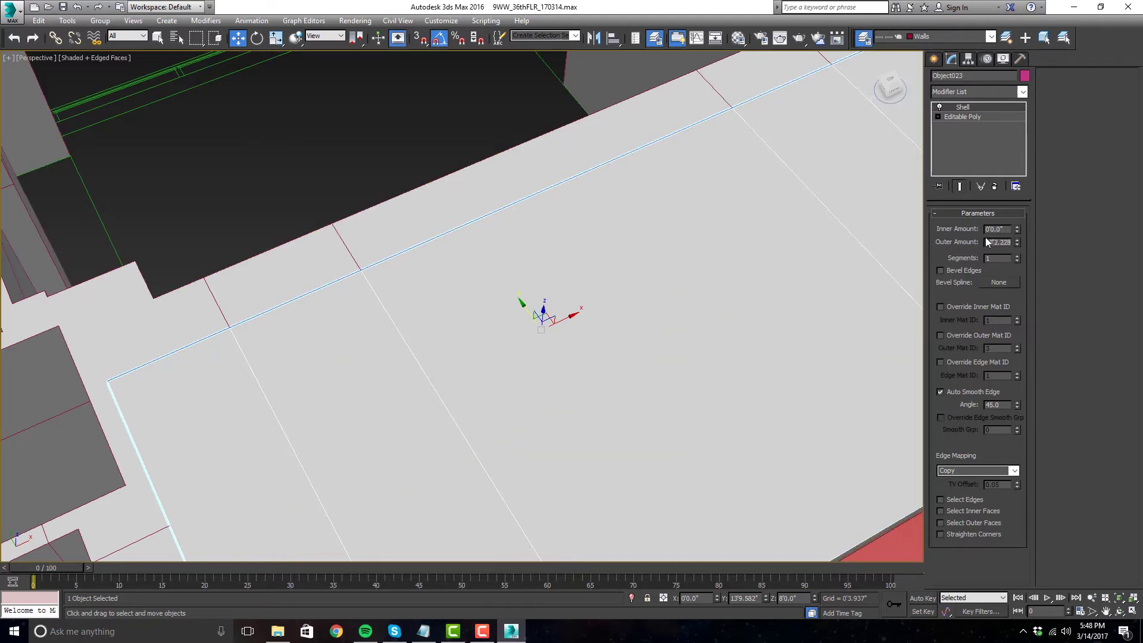
left_click_drag(1015, 244, 1048, 252)
key("BackSpace")
key("Return")
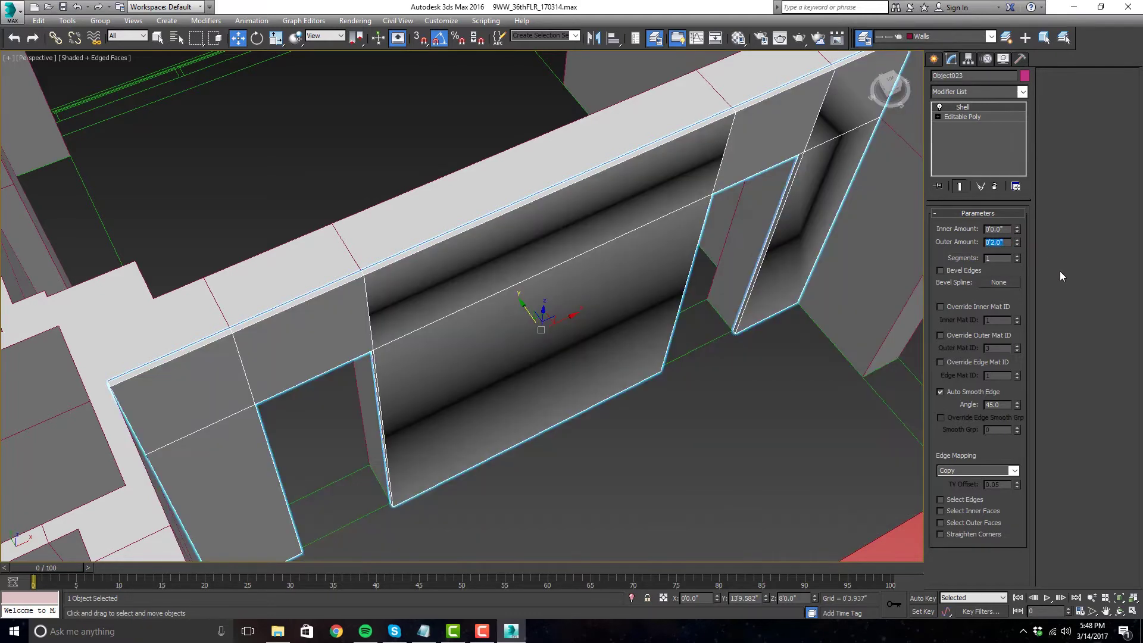
- Reset the Shell's inner amount to zero and adjust its outer amount to 0'0.937"
left_click_drag(1017, 241, 1057, 122)
left_click_drag(1016, 233, 1022, 198)
right_click(1017, 229)
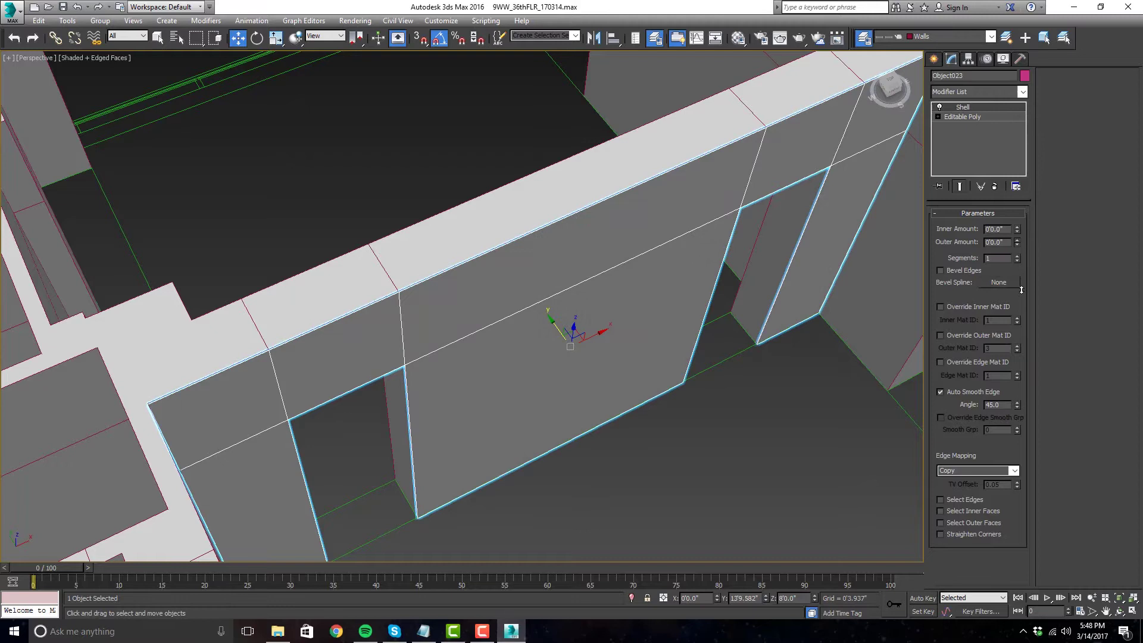
mouse_move(1017, 242)
left_mouse_down()
mouse_move(1036, 16)
mouse_move(1045, 103)
left_mouse_up()
middle_click_drag(732, 229, 620, 244, "alt")
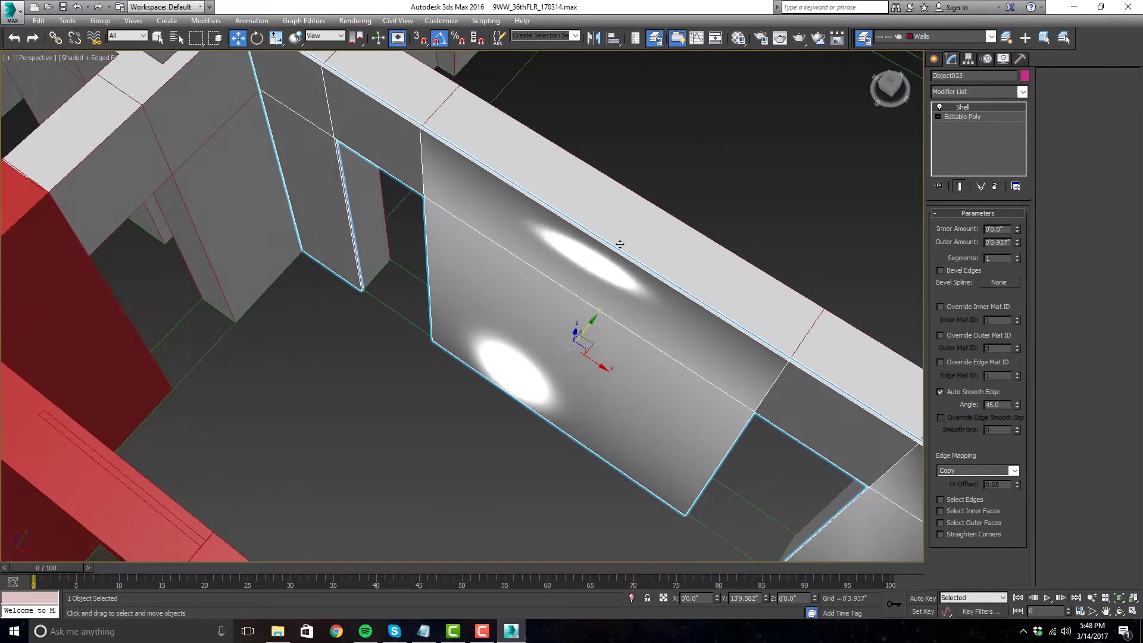
- Move the shelled panel away from the back wall into the hall and examine its edges and shading
scroll(620, 244, "down", 5)
scroll(589, 310, "up", 3)
middle_click_drag(584, 314, 717, 315, "alt")
scroll(607, 275, "down", 2)
scroll(672, 268, "up", 2)
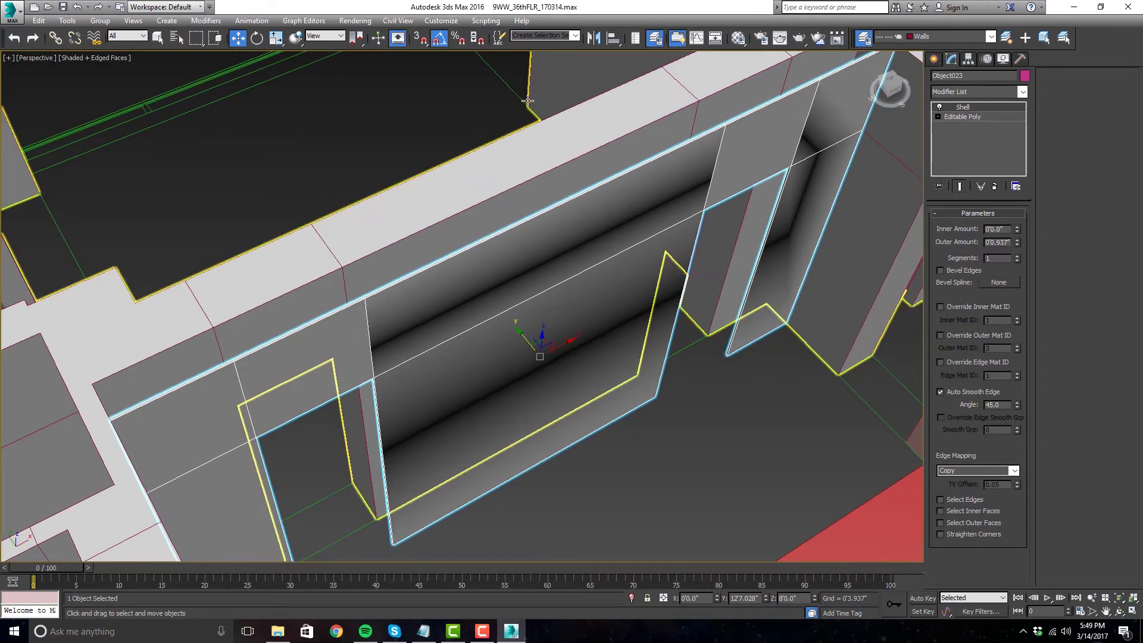
middle_click_drag(422, 112, 562, 260, "alt")
middle_click_drag(694, 286, 669, 185, "alt")
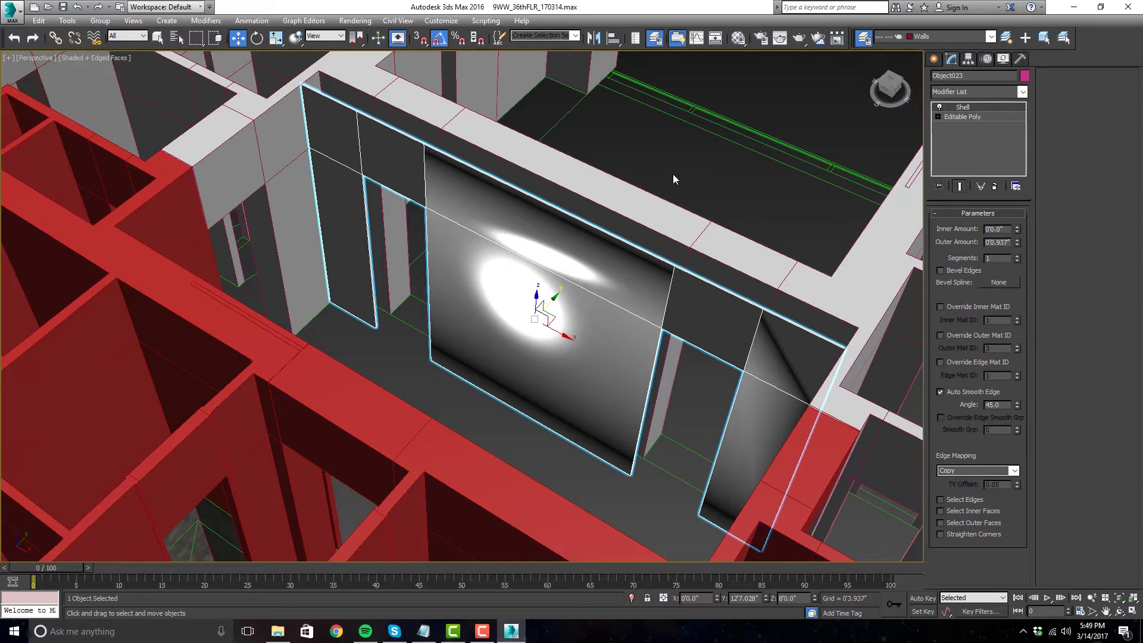
middle_click_drag(674, 179, 642, 202)
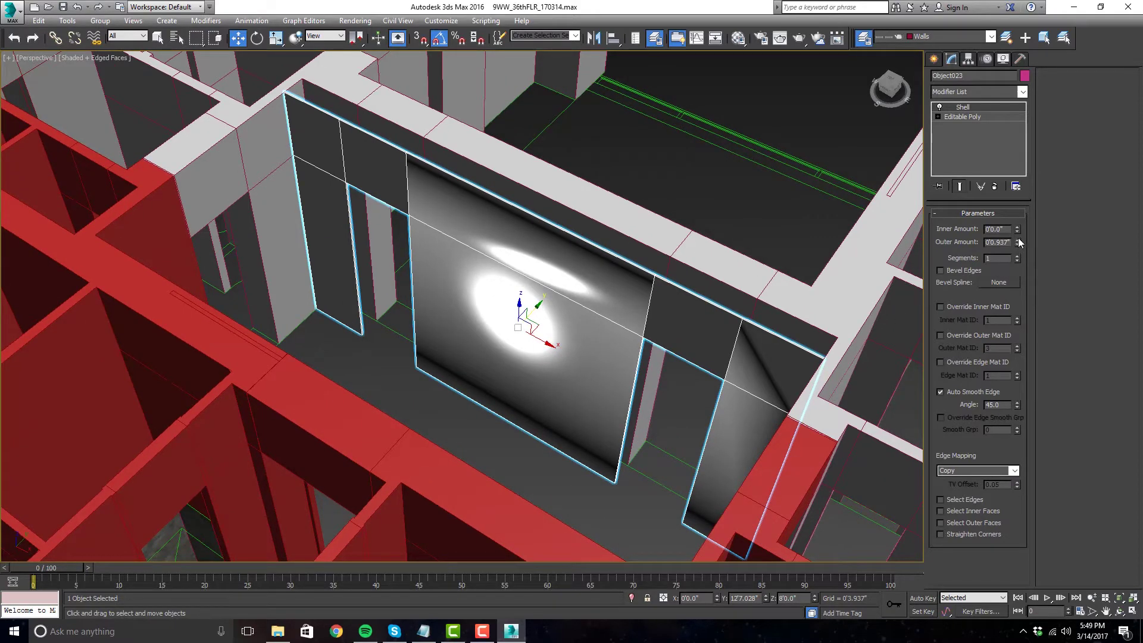
- Try a Shell outer amount of 1'2.102" on the panel and remove the Shell modifier
left_click_drag(1017, 230, 1015, 180)
left_click_drag(1017, 249, 973, 168)
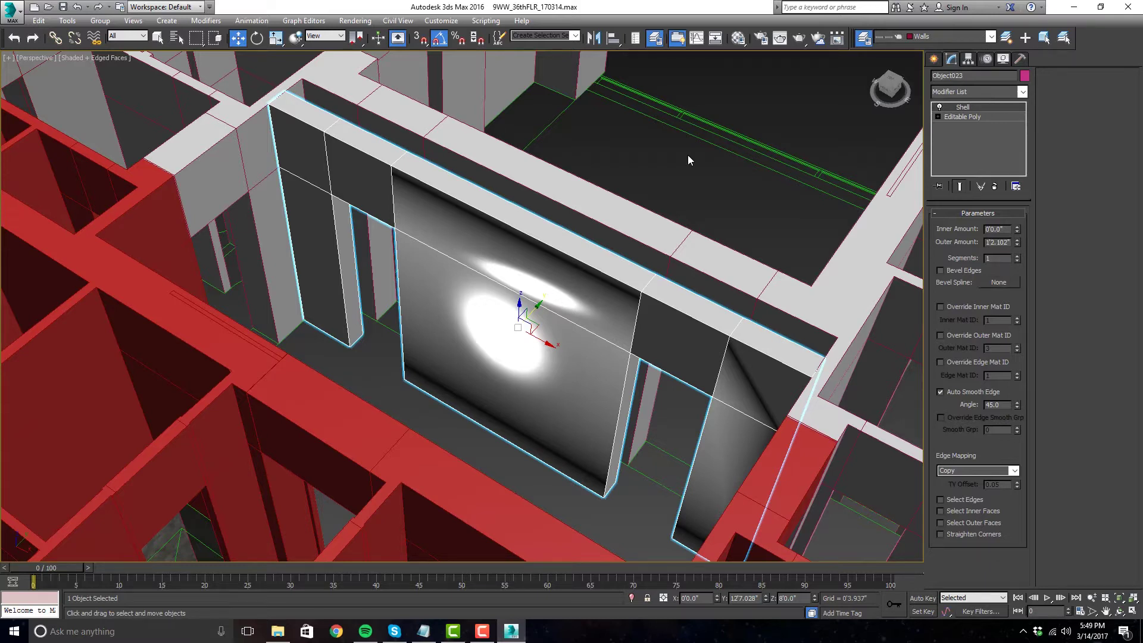
right_click(1002, 109)
left_click(1016, 130)
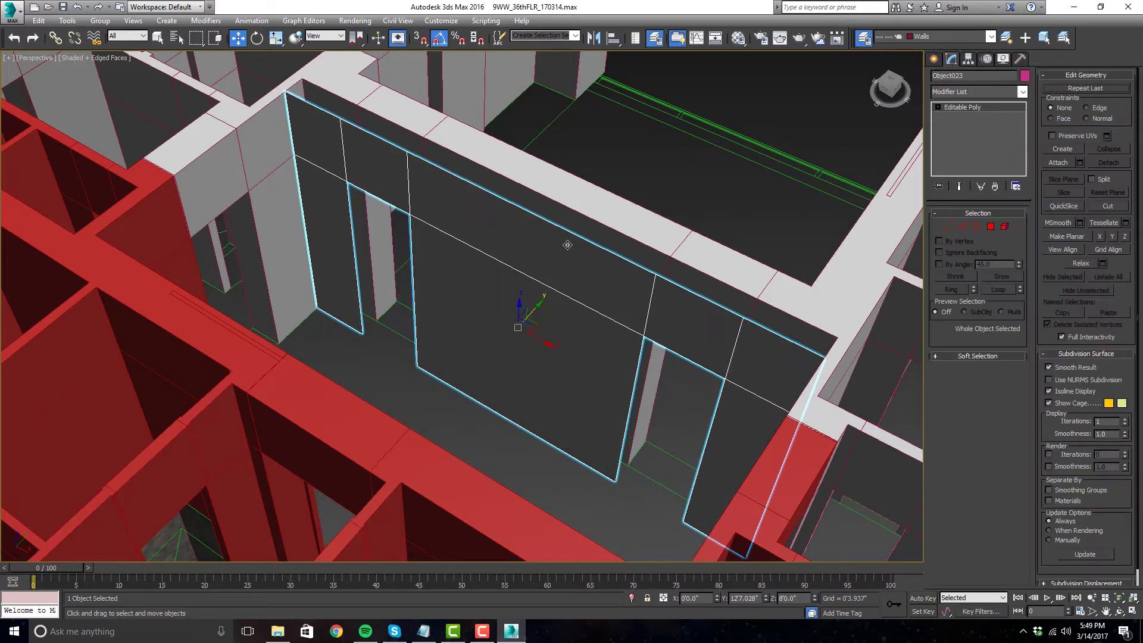
- Add a Face Extrude modifier to the back-wall panel with an amount of 3.83
middle_click_drag(604, 271, 702, 279, "alt")
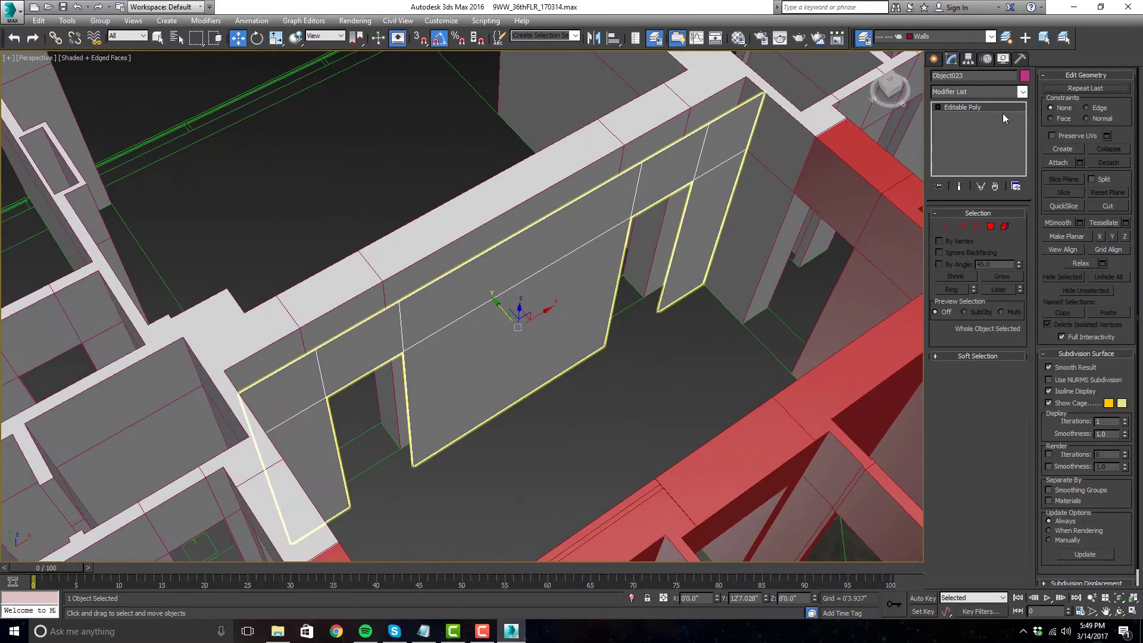
left_click(1015, 92)
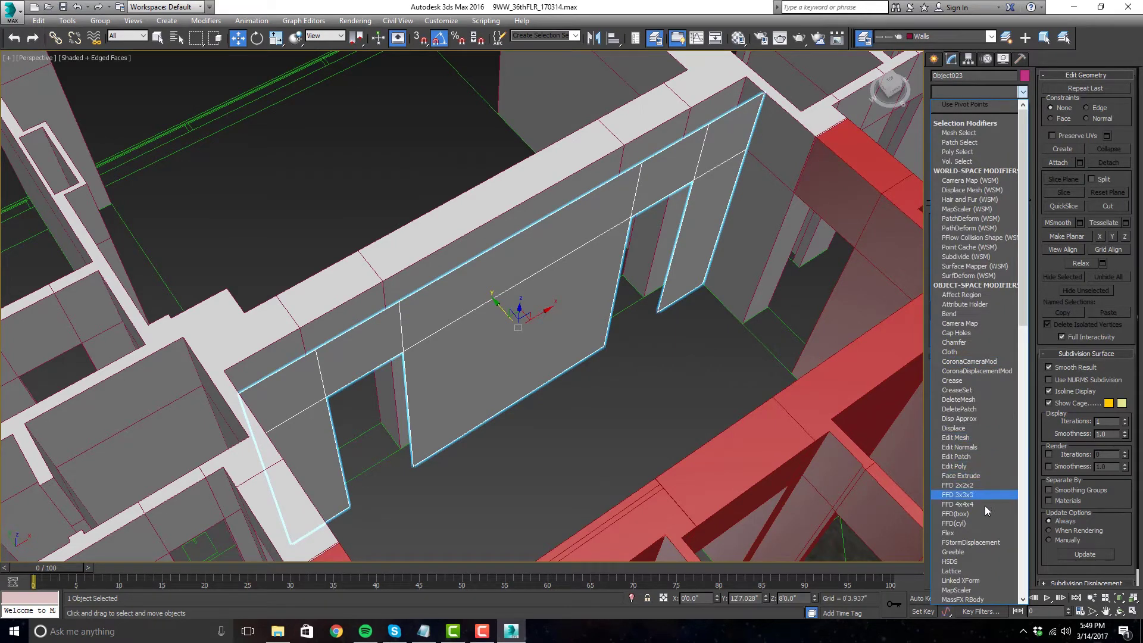
scroll(985, 553, "down", 12)
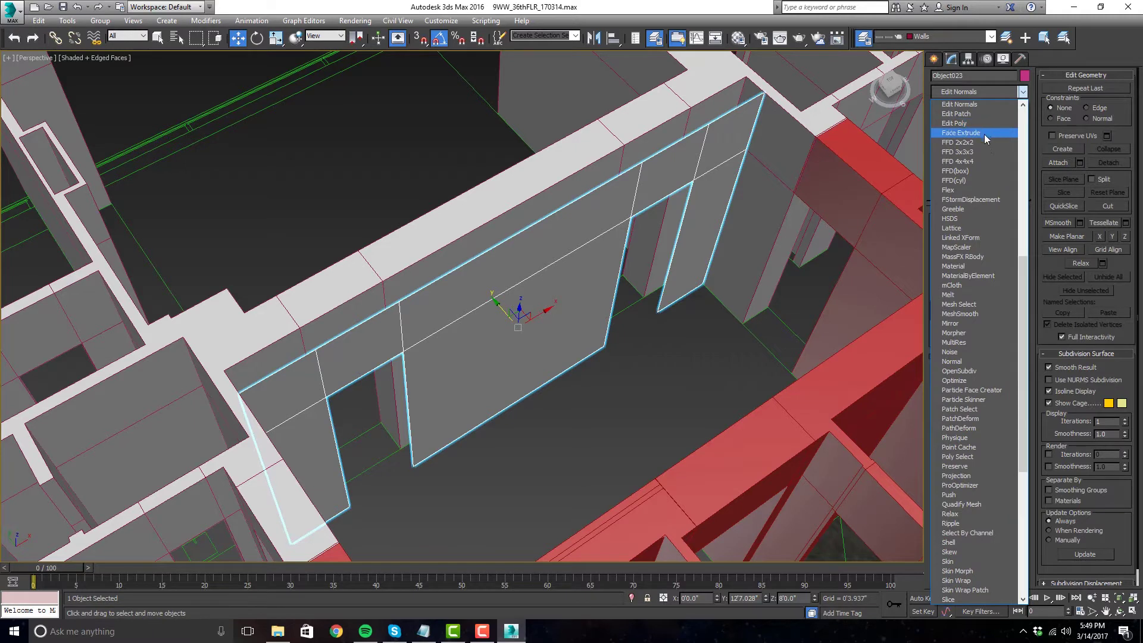
scroll(985, 244, "up", 2)
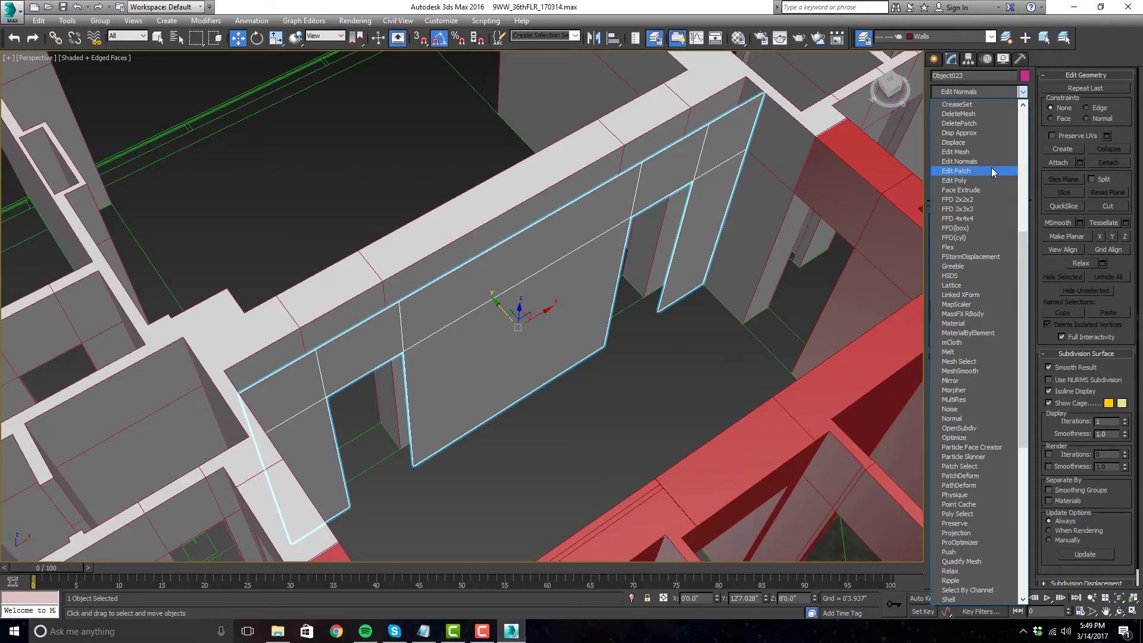
left_click(991, 190)
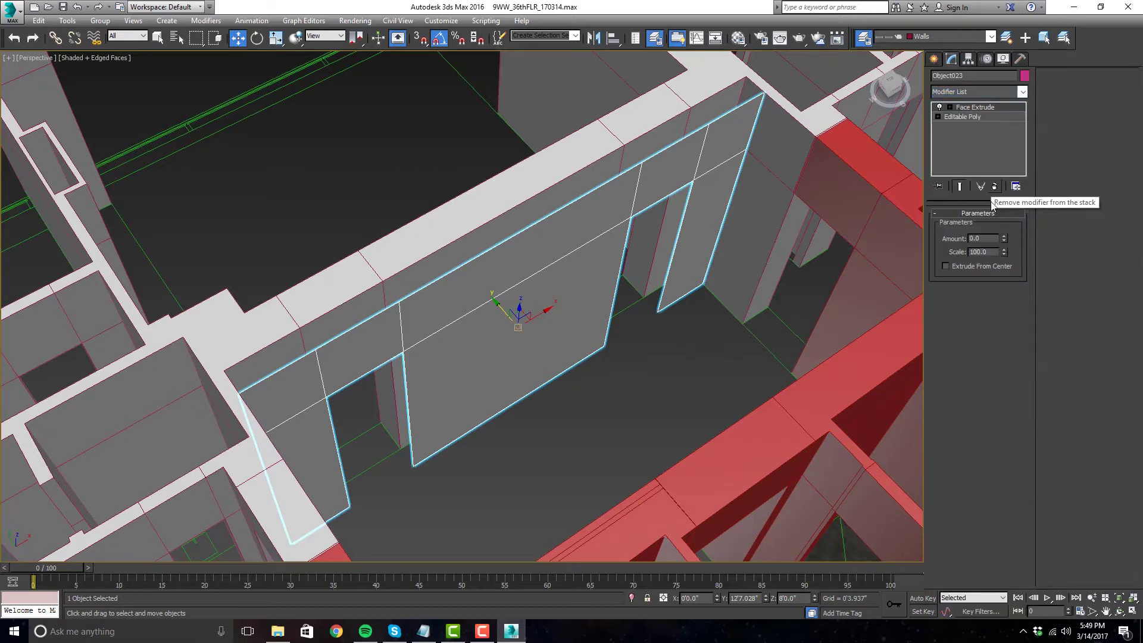
left_click_drag(1004, 237, 982, 12)
- Move the extruded panel back along Y against the hall's back wall
middle_click_drag(497, 307, 479, 290)
left_click_drag(479, 290, 479, 289)
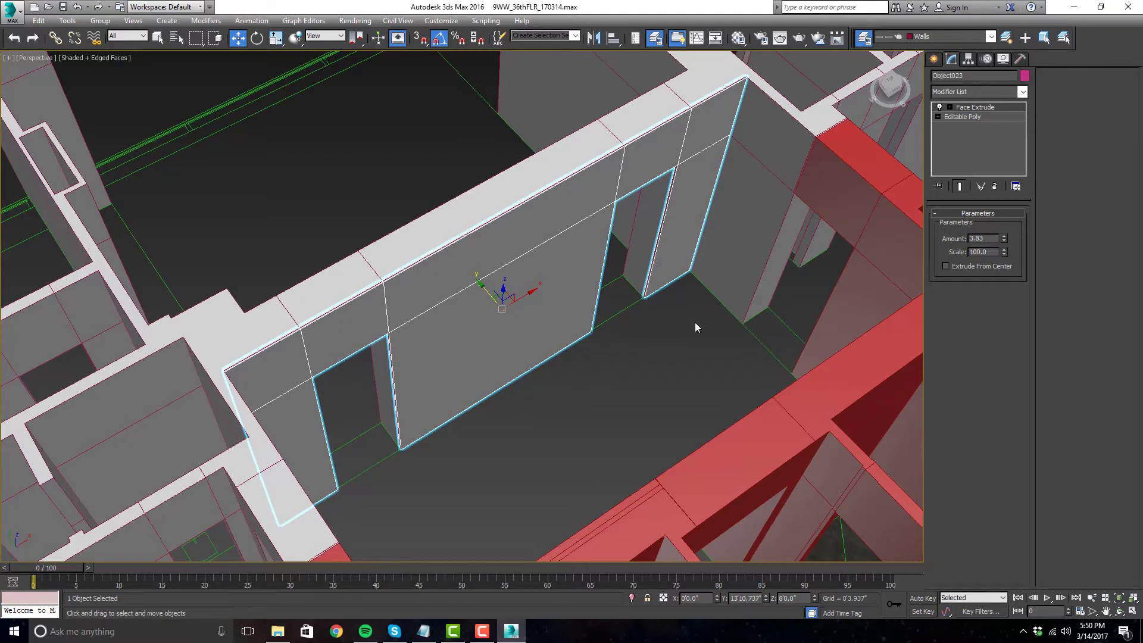
middle_click_drag(722, 319, 734, 330)
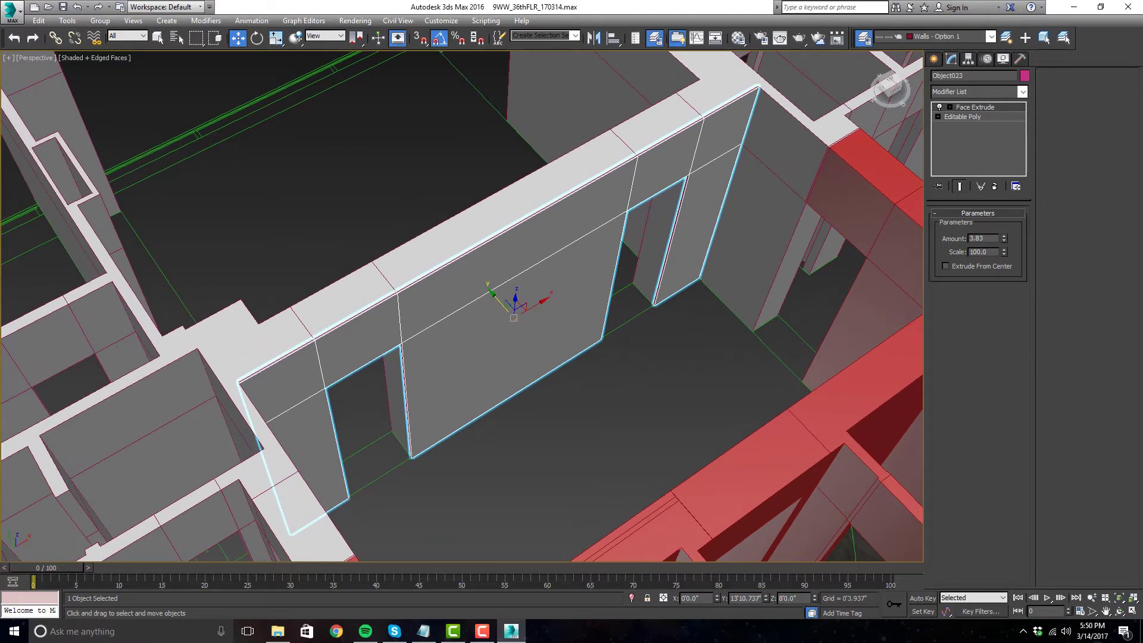
- Examine the new back-wall panel in context and view the textured finish panels with the structural walls hidden
scroll(514, 241, "down", 3)
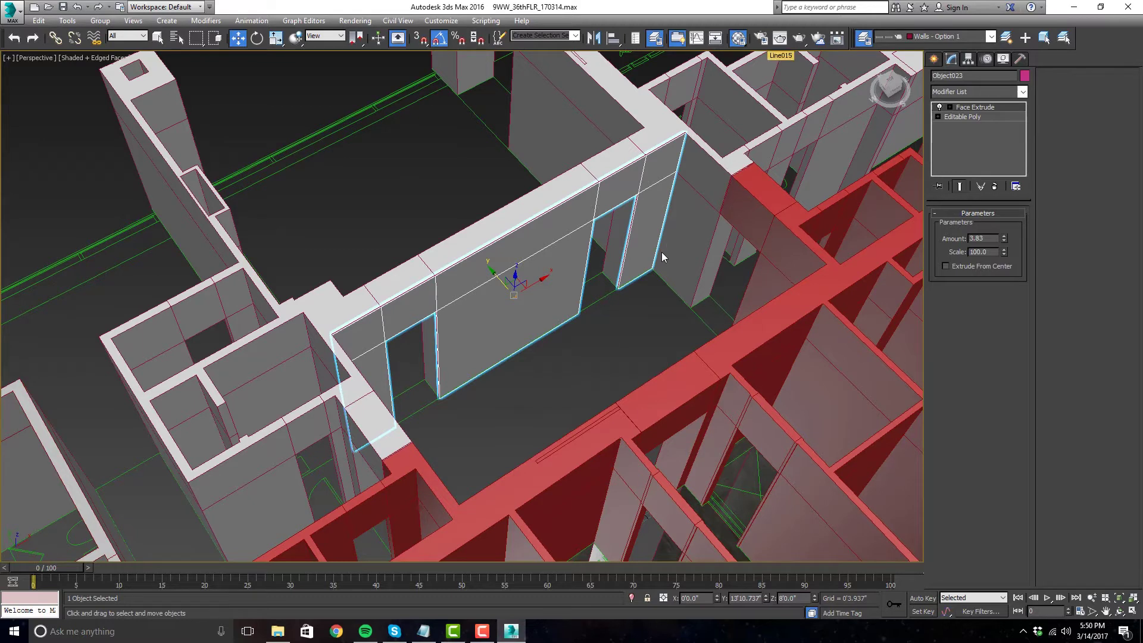
scroll(694, 245, "down", 4)
scroll(694, 244, "up", 6)
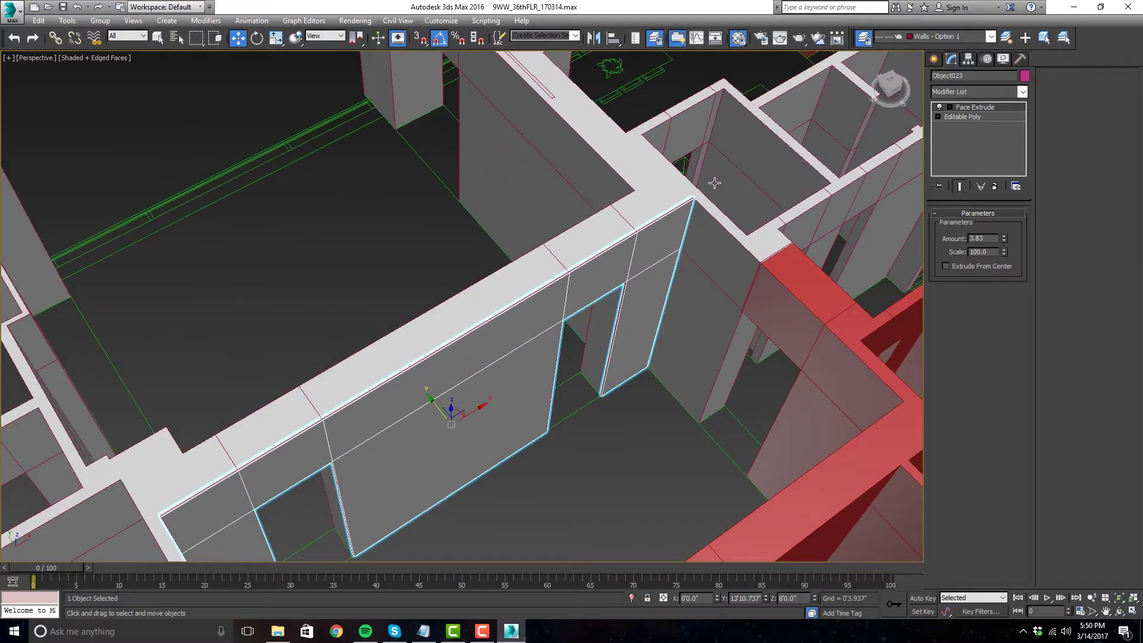
scroll(714, 183, "down", 6)
scroll(517, 304, "up", 10)
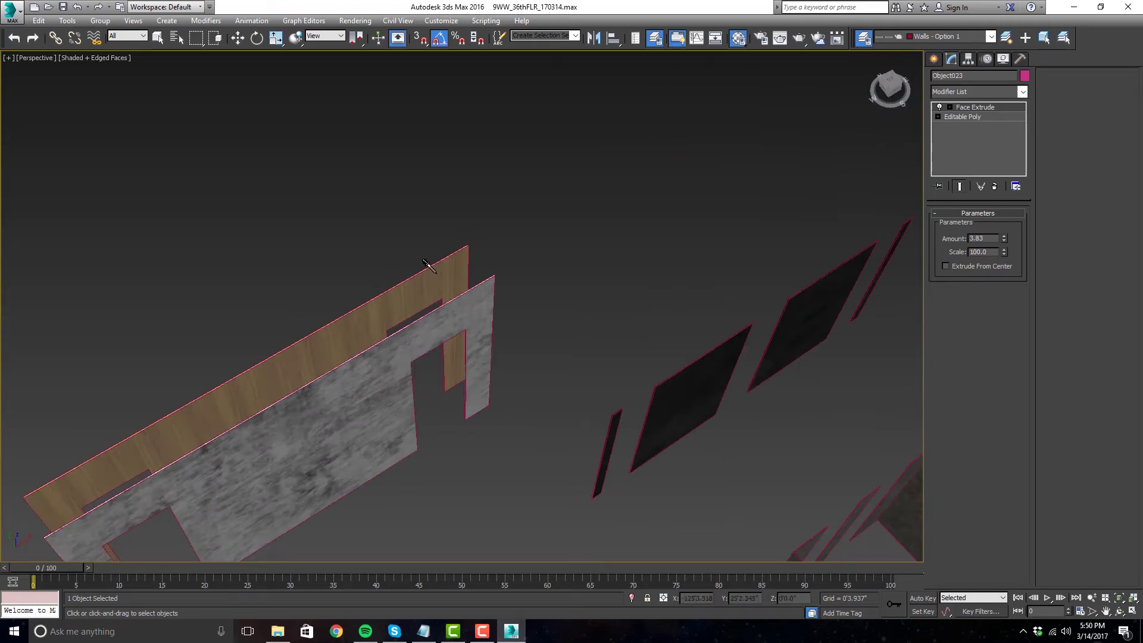
scroll(325, 344, "down", 8)
key("z")
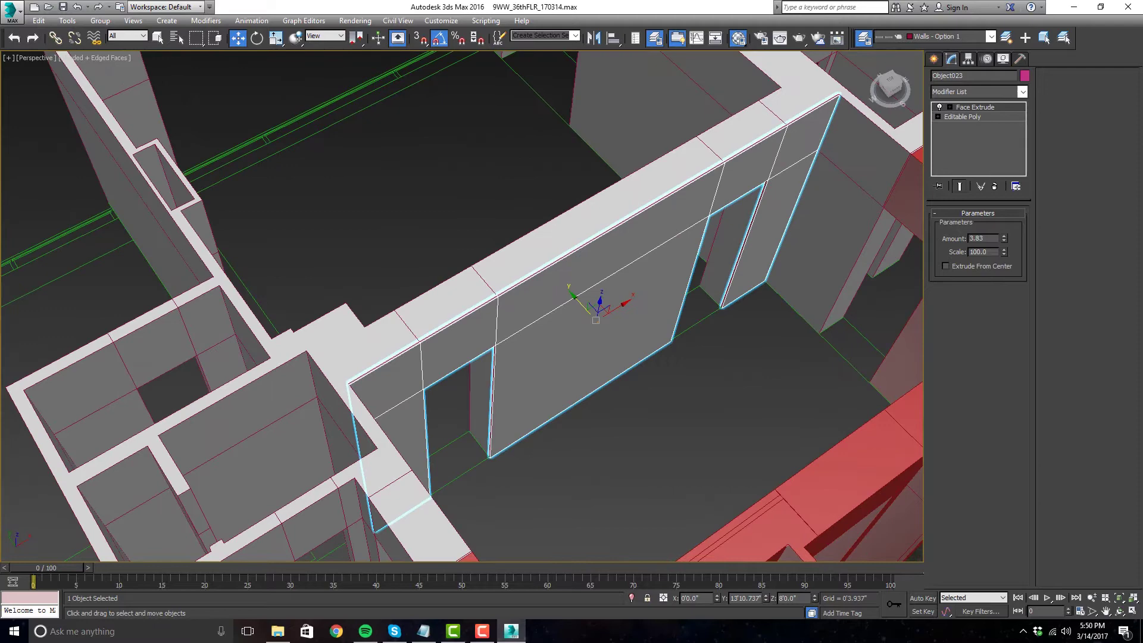
- Select the white wall object again and frame the side wall where it meets the red core walls
middle_click_drag(703, 251, 573, 250, "alt")
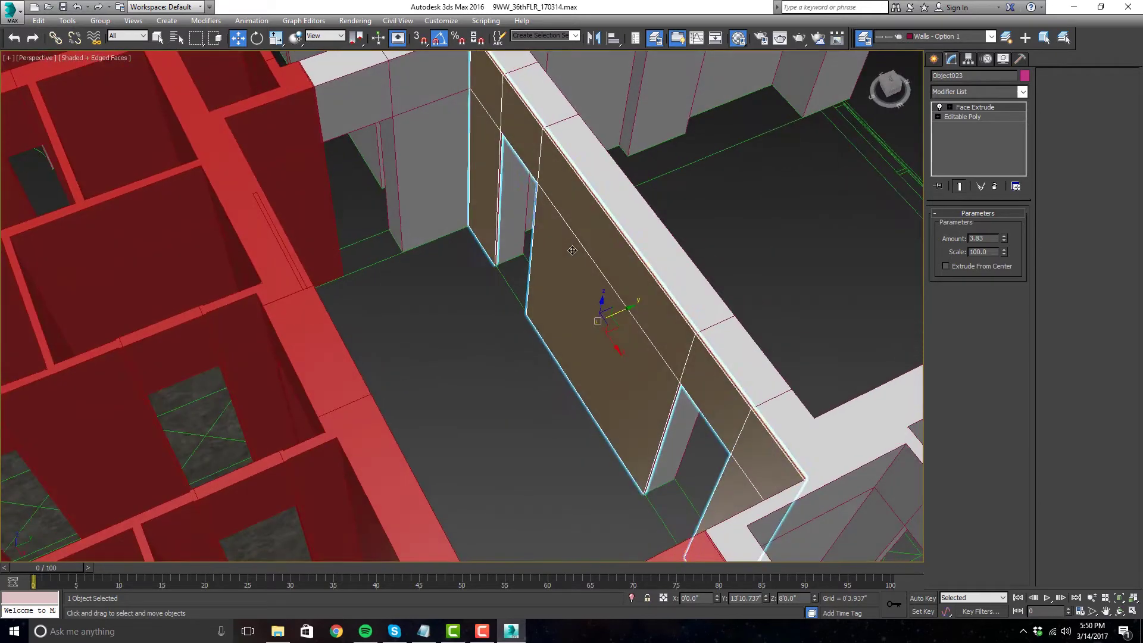
left_click(424, 125)
key("z")
scroll(590, 150, "down", 3)
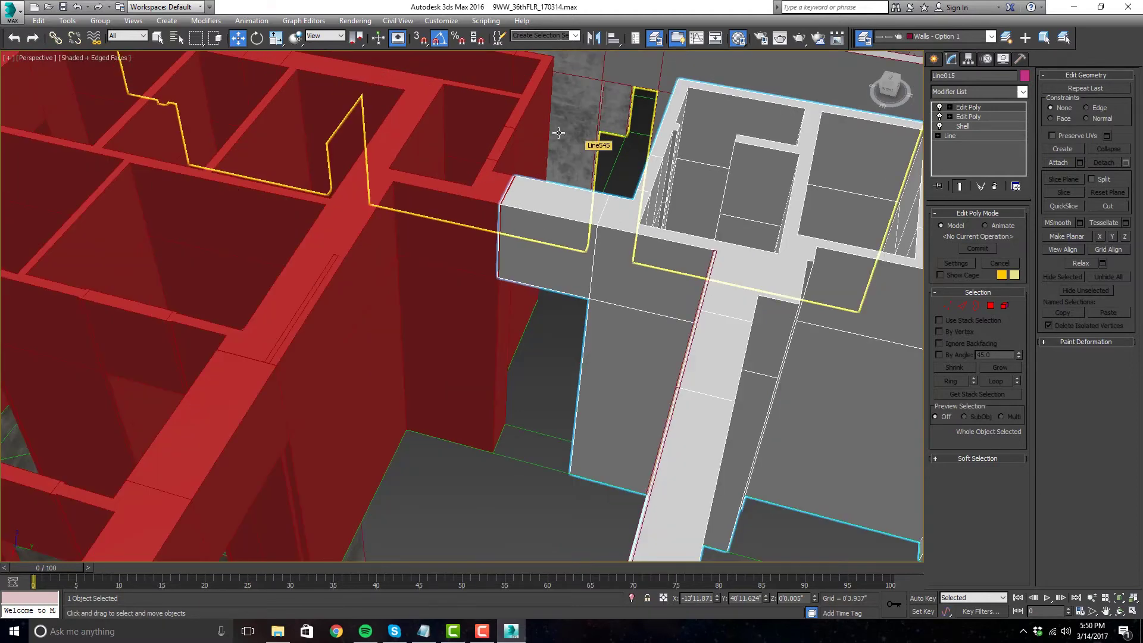
left_click(623, 155)
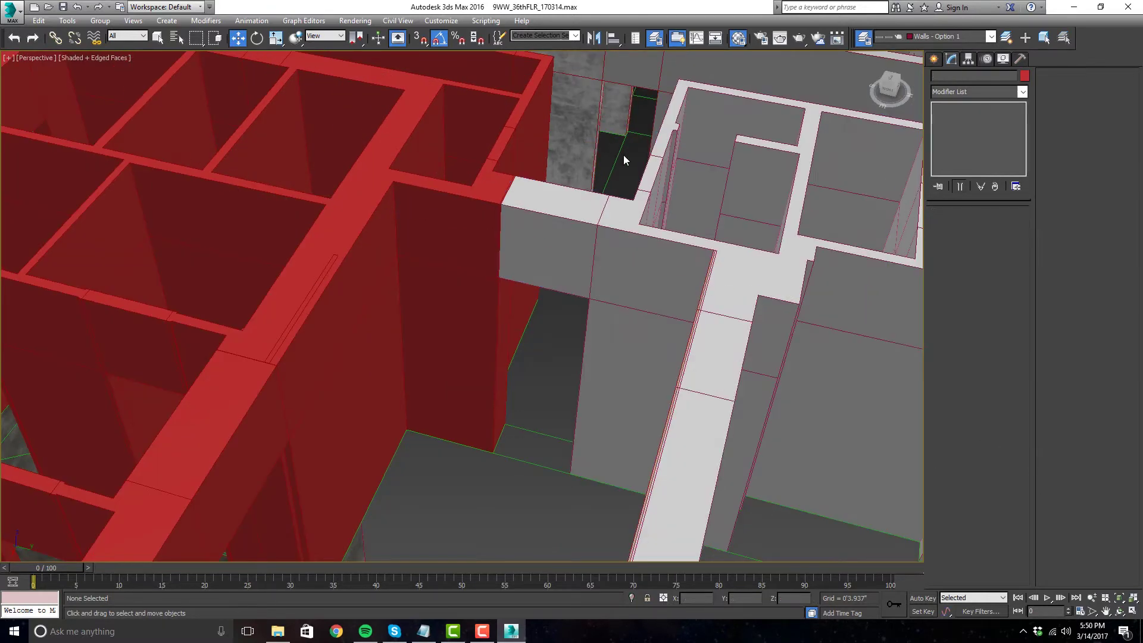
scroll(607, 152, "down", 2)
left_click(736, 208)
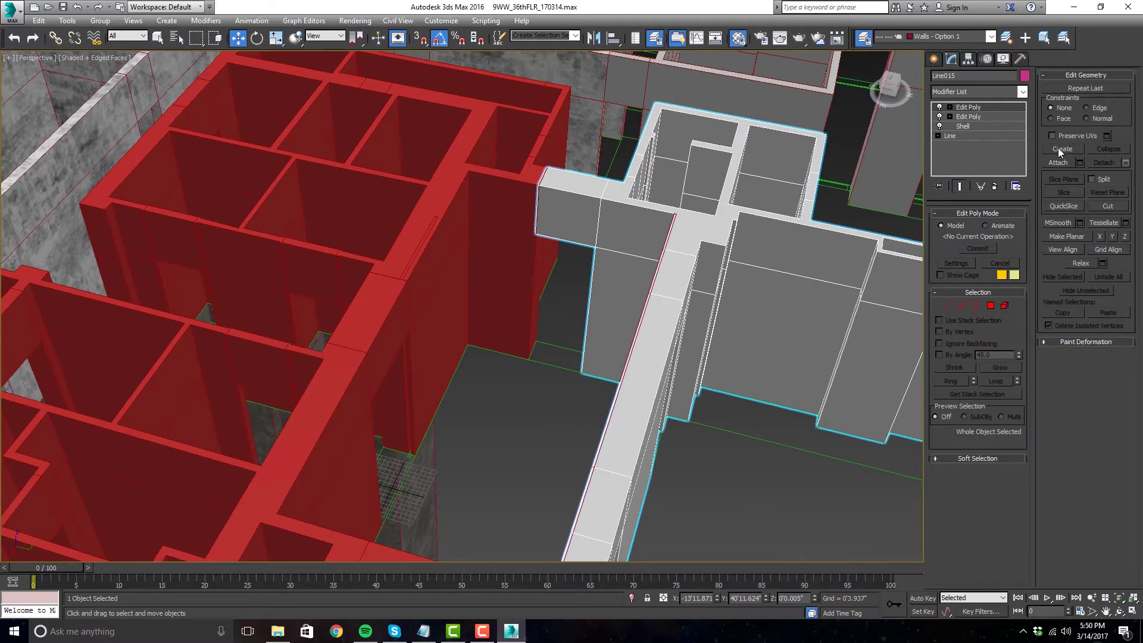
- Attach the two red core wall objects beside the hall to the white wall object
left_click(1058, 162)
left_click(522, 189)
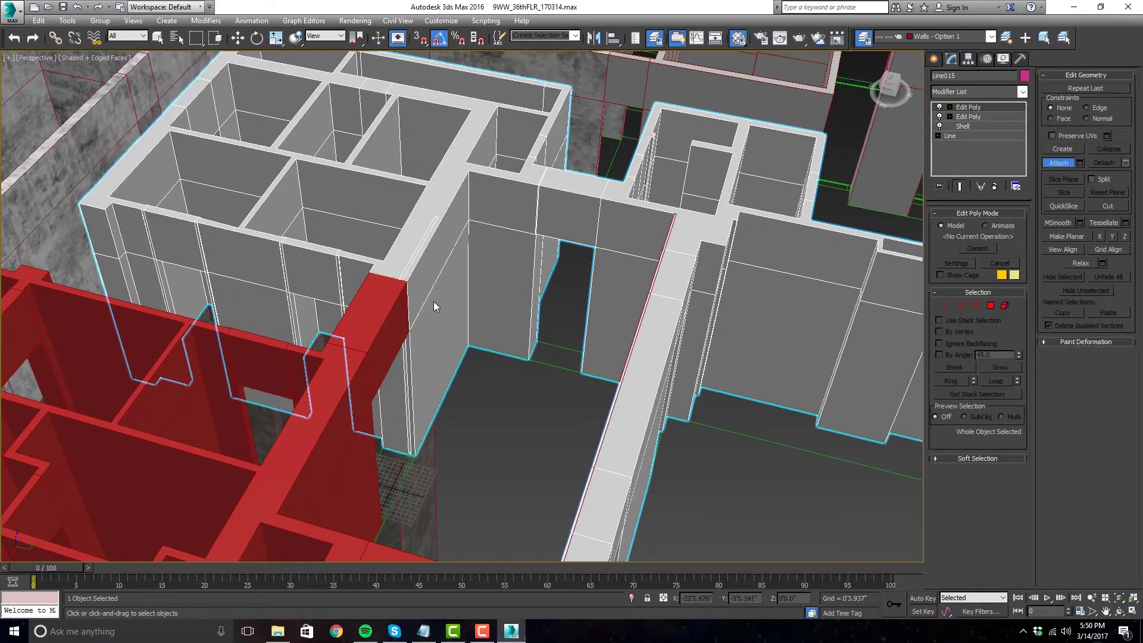
scroll(456, 274, "down", 2)
left_click(388, 325)
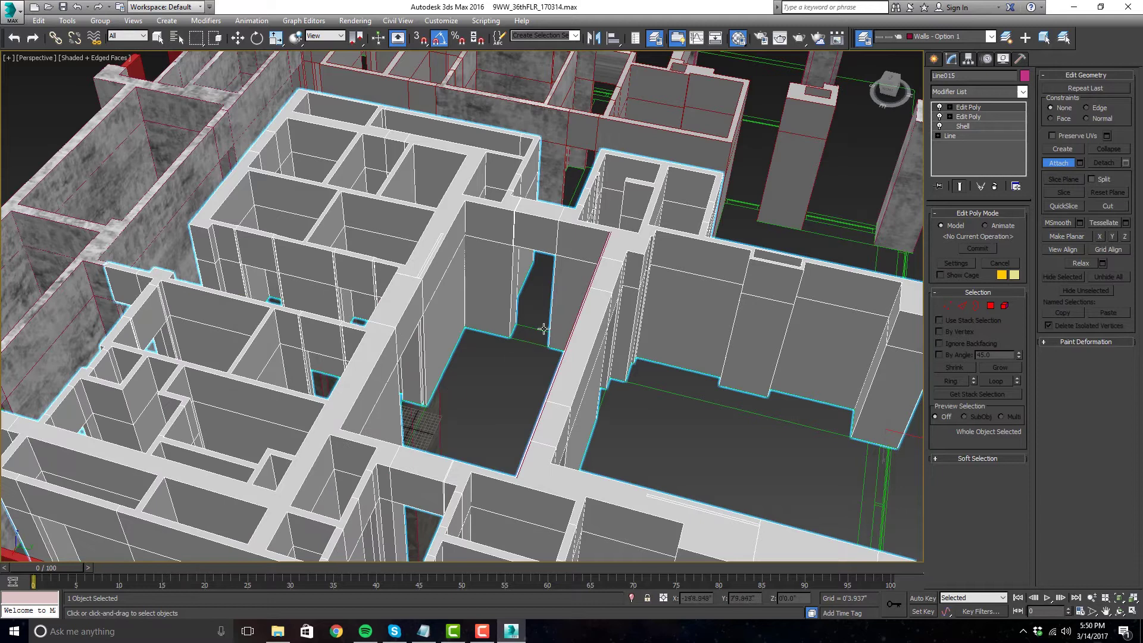
- Examine the closely spaced vertices beside the doorway in the hall's side wall
scroll(546, 220, "up", 2)
scroll(546, 220, "up", 4)
key("w")
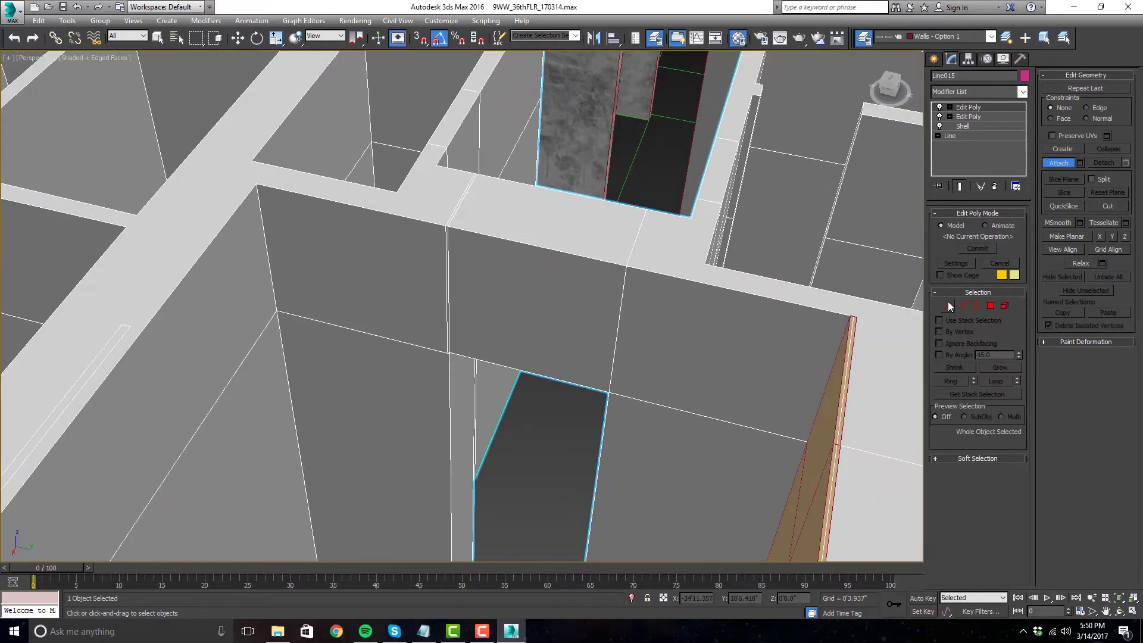
left_click(948, 305)
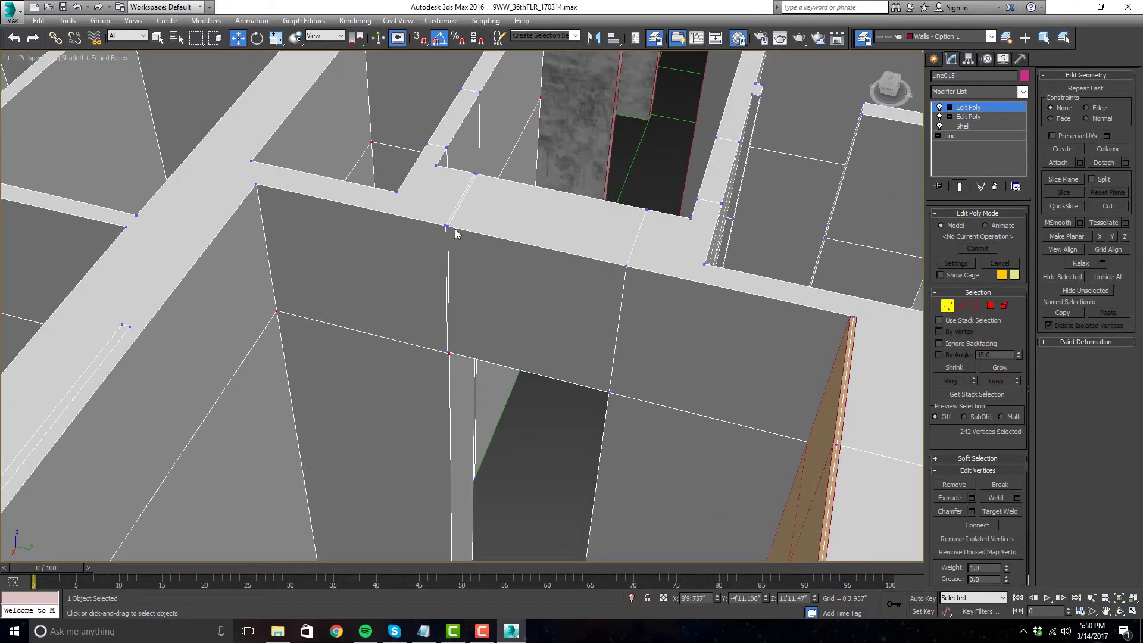
scroll(455, 229, "up", 3)
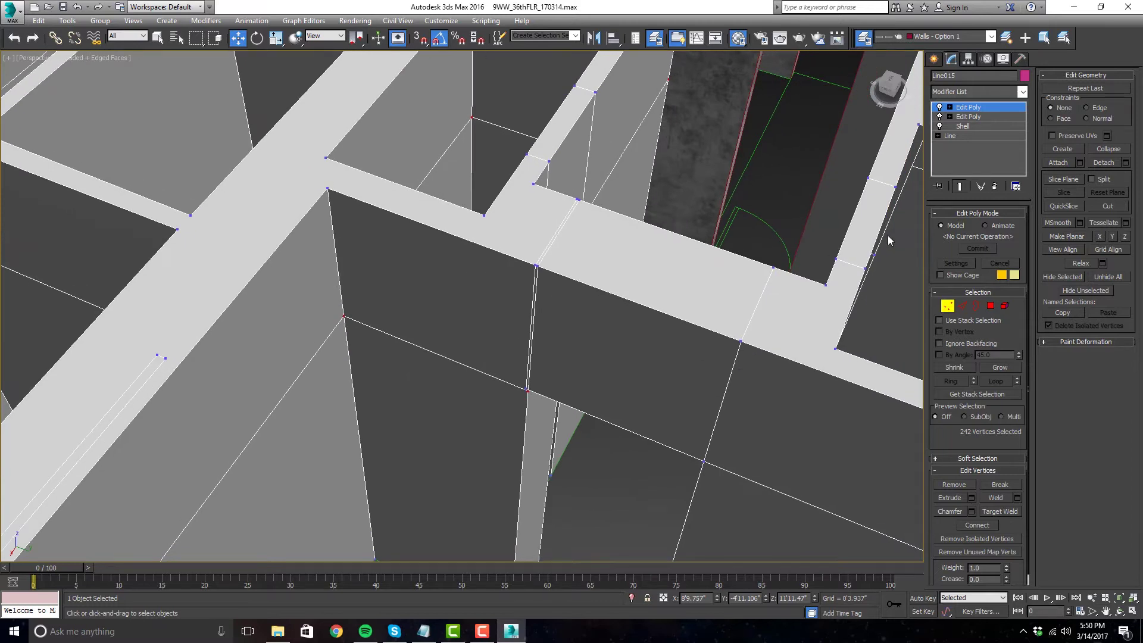
left_click(961, 187)
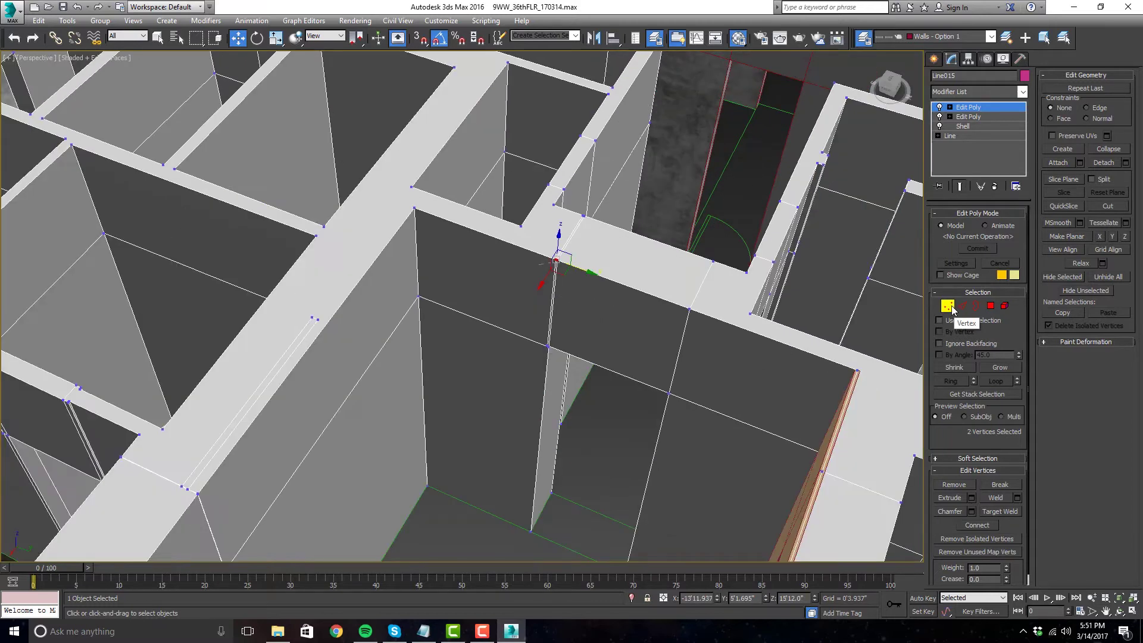
- Clone the five hall-facing polygons around the side wall's doorway into a separate object, offset along X
left_click(990, 305)
left_click(754, 351)
left_click(616, 312, "ctrl")
left_click(516, 270, "ctrl")
left_click(495, 357, "ctrl")
left_click(693, 422, "ctrl")
mouse_move(683, 324)
middle_mouse_down()
mouse_move(627, 265)
mouse_move(673, 338)
middle_mouse_up()
left_click_drag(649, 365, 656, 374, "shift")
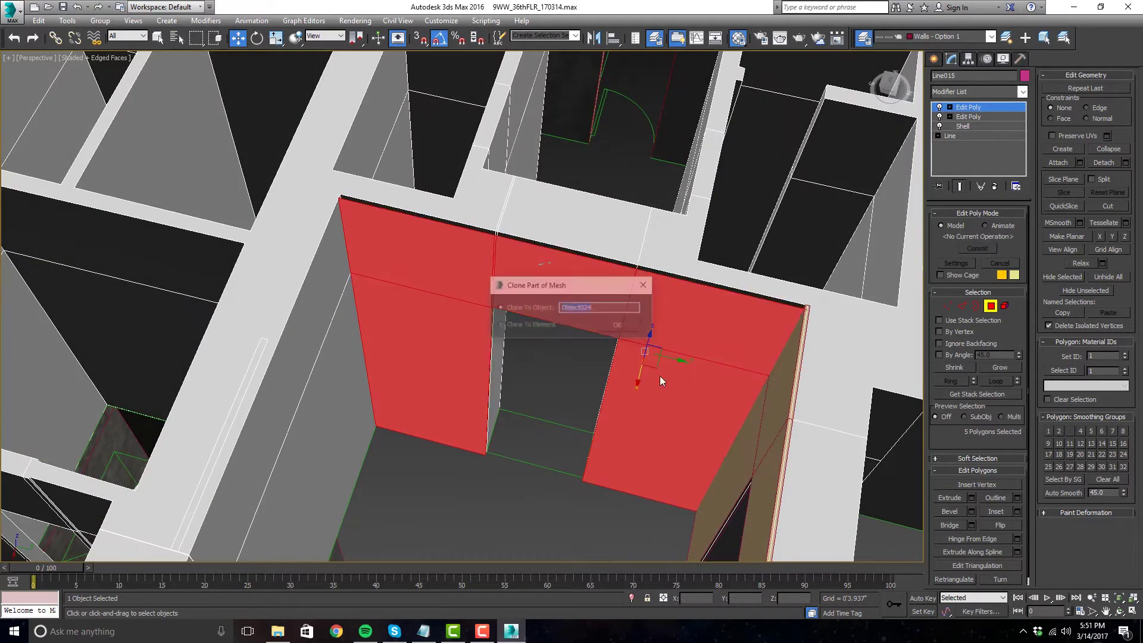
key("Return")
- Finish polygon editing on the walls and select the cloned side-wall panel, framing the doubled edge beside its doorway
left_click(1003, 307)
left_click(990, 306)
left_click(706, 361)
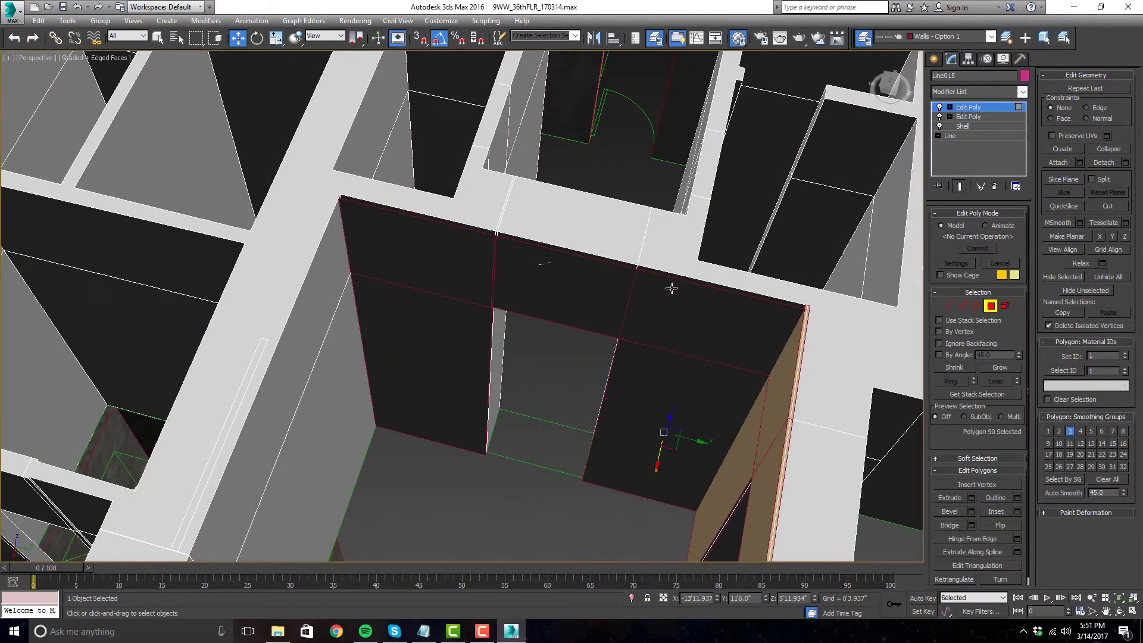
left_click(992, 305)
left_click(694, 293)
scroll(516, 241, "up", 2)
mouse_move(515, 241)
middle_mouse_down()
mouse_move(400, 95)
mouse_move(456, 220)
middle_mouse_up()
scroll(457, 220, "up", 2)
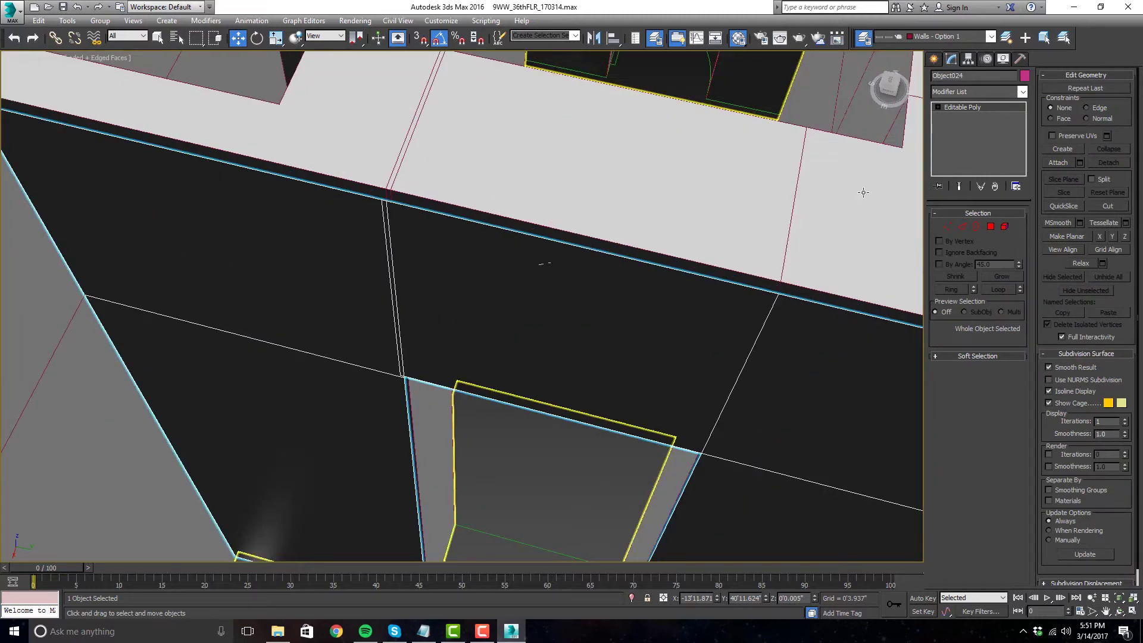
- Move one pair of the panel's closely spaced doorway-edge vertices along Y toward the neighbouring pair by about 0.9 inch
left_click(949, 231)
left_click(384, 195)
scroll(384, 196, "up", 3)
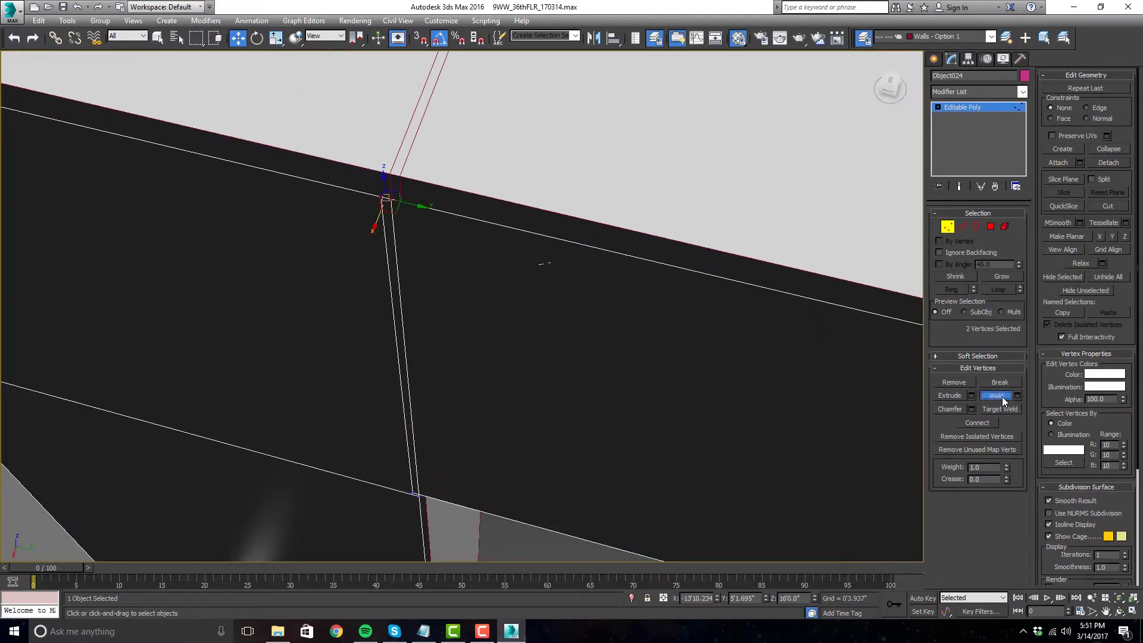
left_click(388, 207)
left_click(383, 197)
left_click_drag(415, 206, 447, 217)
key("ctrl+z")
key("ctrl+z")
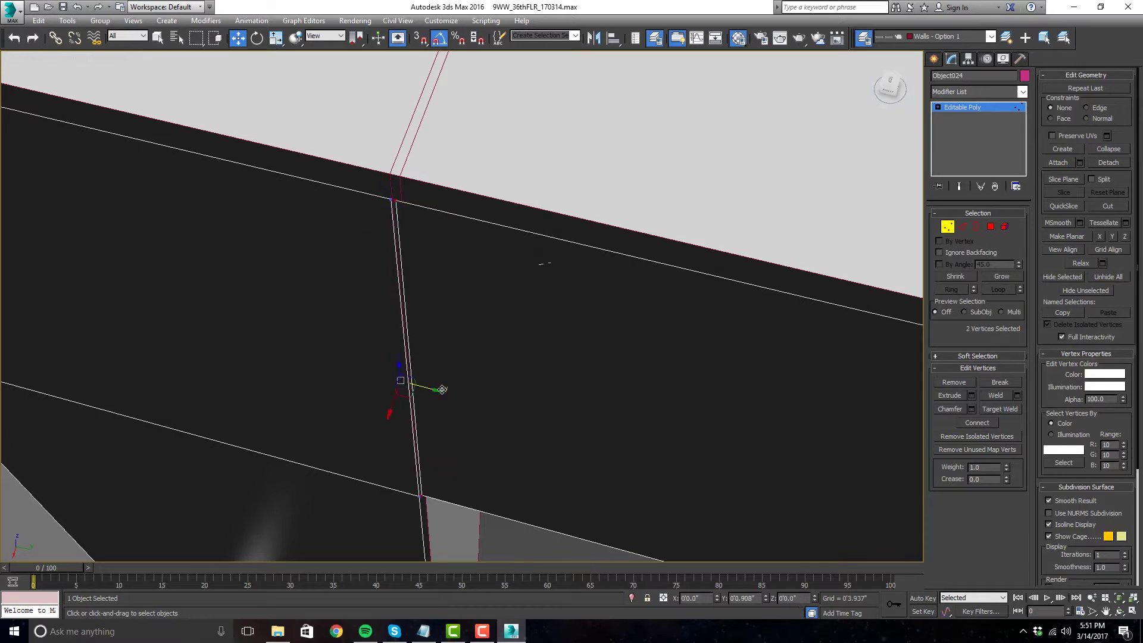
- Target-weld the doubled vertices at the panel's top edge and doorway header, and finish vertex editing
left_click(1016, 408)
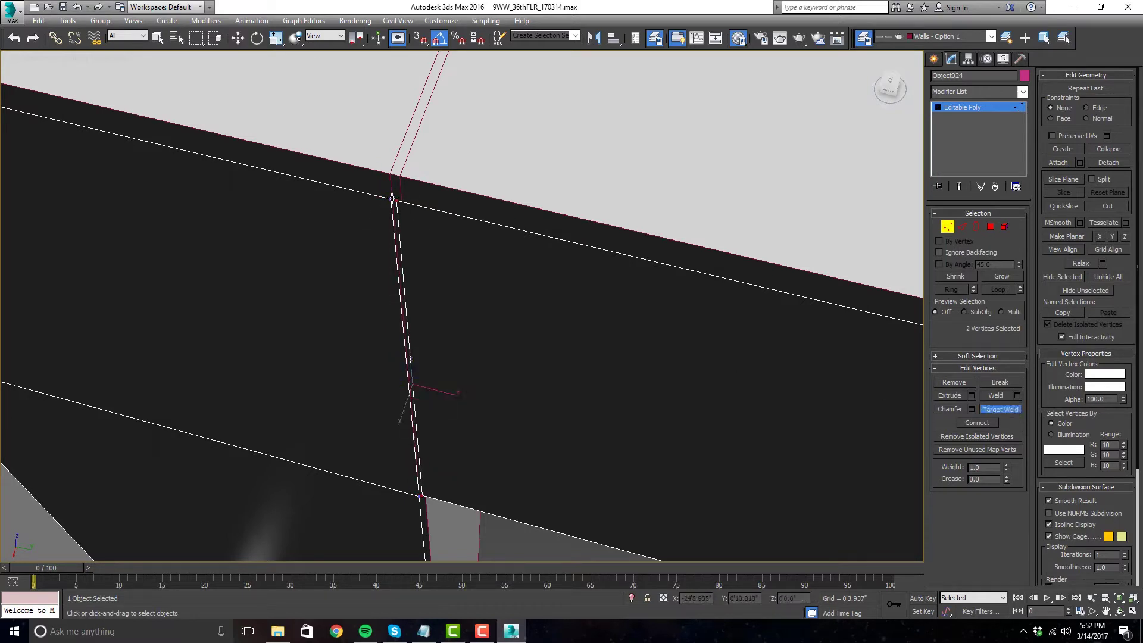
scroll(422, 496, "up", 3)
left_click(425, 489)
left_click(417, 491)
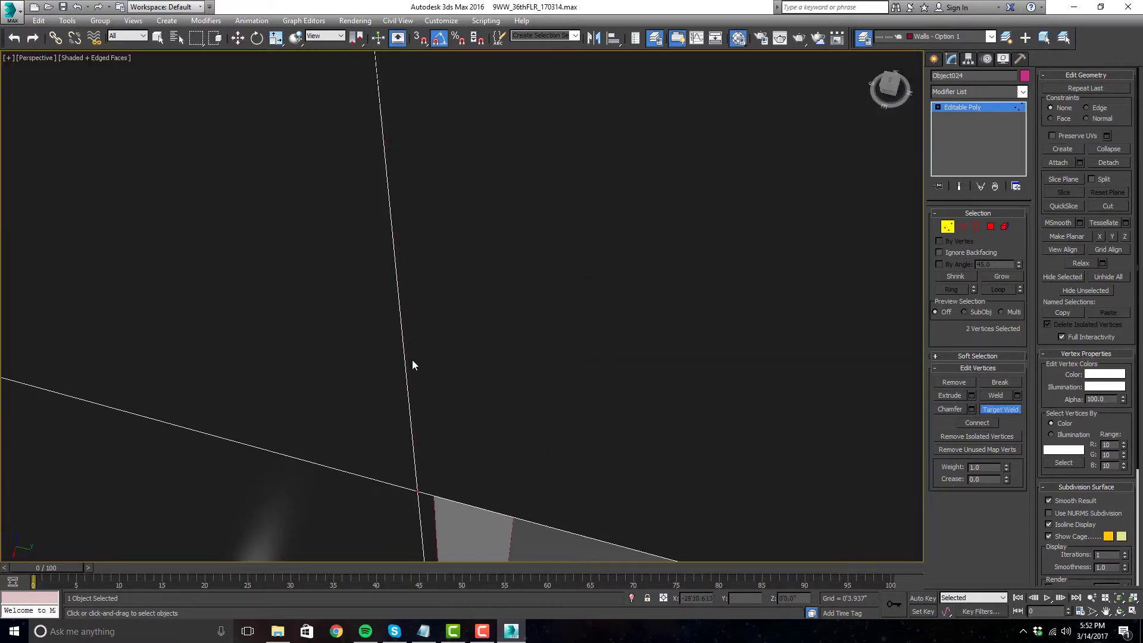
scroll(412, 360, "down", 3)
key("w")
left_click(948, 226)
- Add a Face Extrude modifier to the side-wall panel with an amount of 2
left_click(1021, 92)
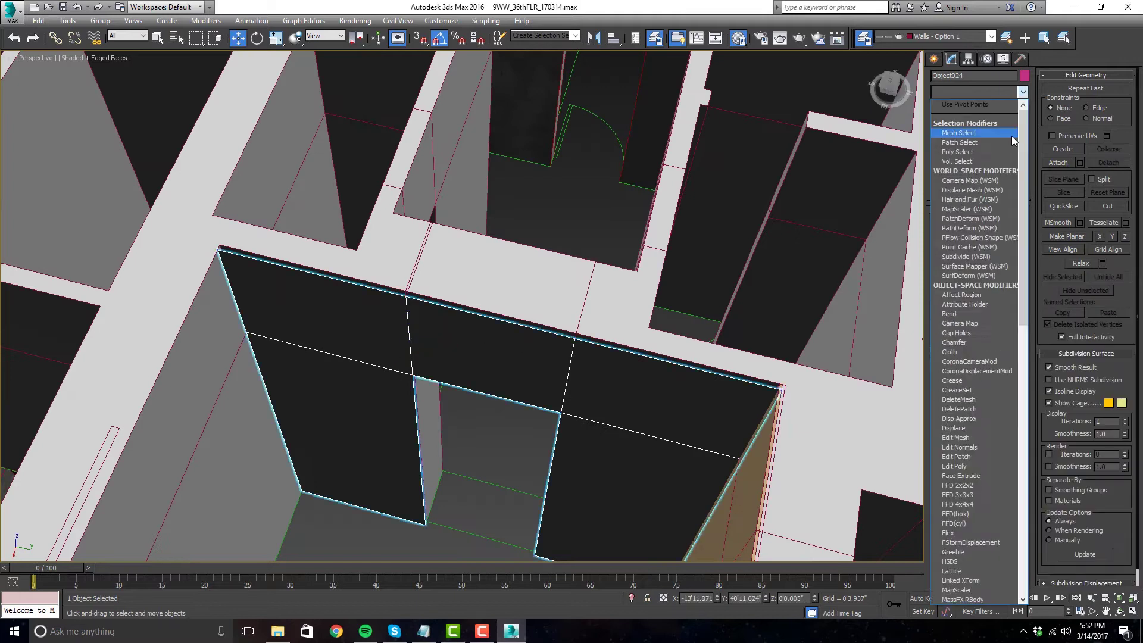
left_click(982, 475)
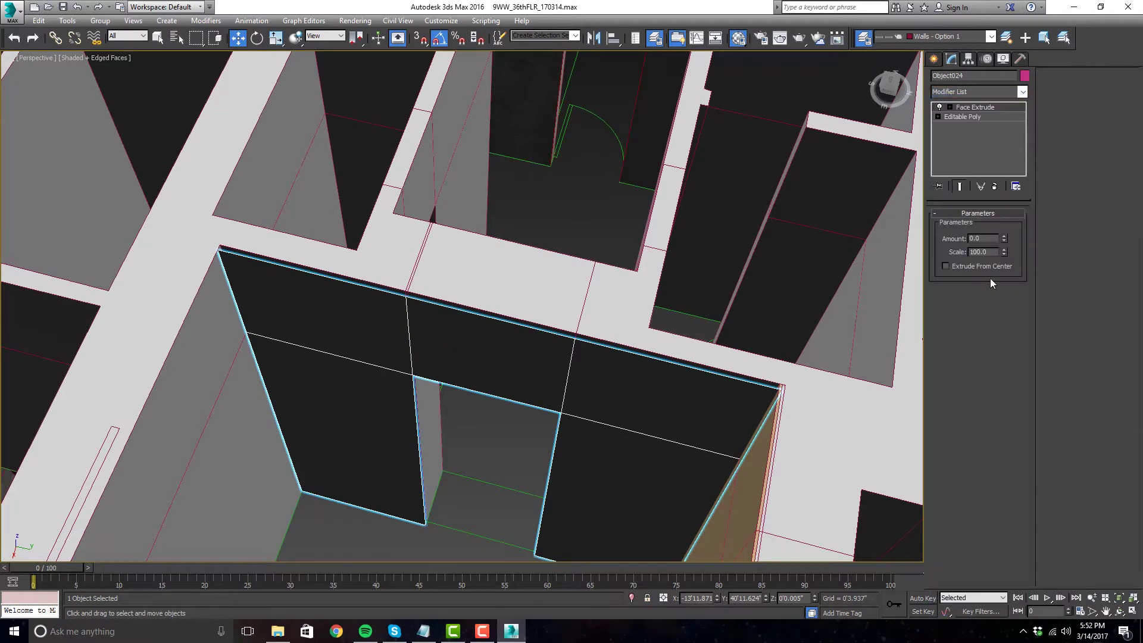
left_click_drag(1005, 236, 985, 91)
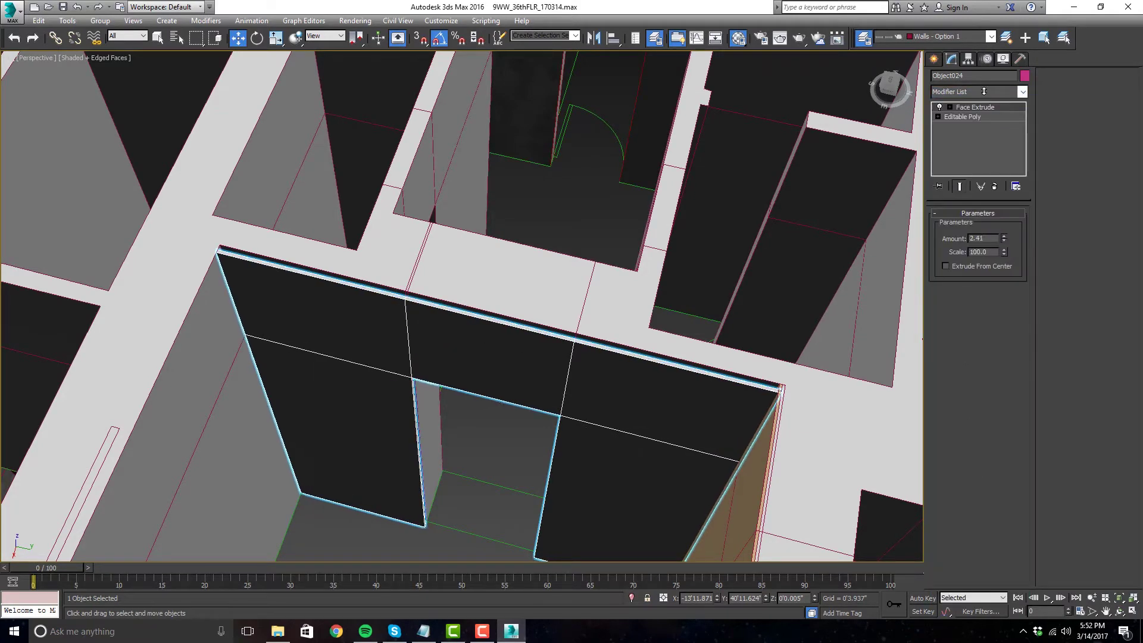
double_click(982, 239)
- Center the side-wall panel's pivot on the object and move the panel along X against the wall
middle_click_drag(628, 376, 519, 360)
left_click(967, 59)
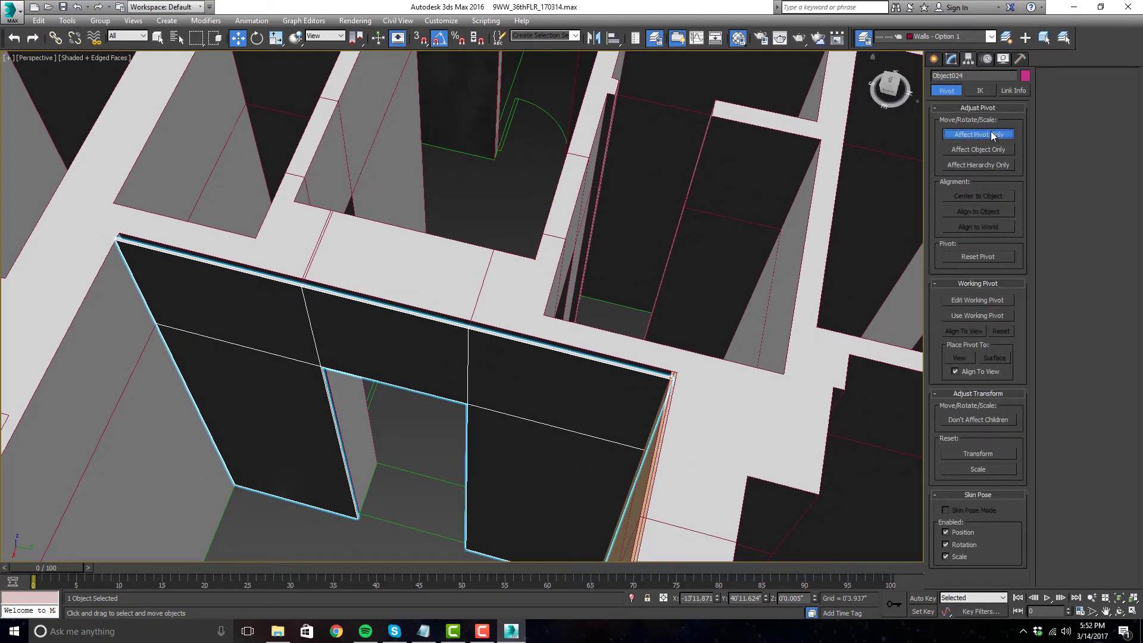
left_click(993, 136)
middle_click_drag(327, 410, 380, 496, "alt")
left_click_drag(384, 473, 390, 467)
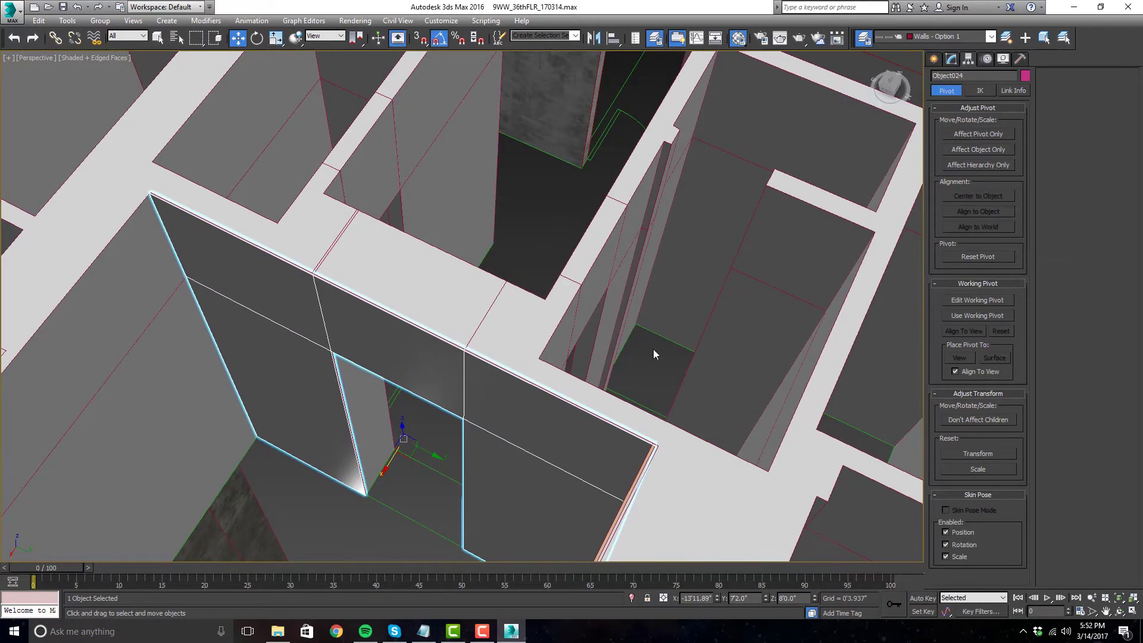
- Select the white wall object again and enable polygon editing for the hall's opposite side wall
scroll(517, 363, "down", 5)
middle_click_drag(517, 363, 587, 390, "alt")
left_click(789, 418)
scroll(587, 389, "up", 3)
left_click(663, 293)
scroll(663, 293, "up", 2)
middle_click_drag(663, 294, 596, 367, "alt")
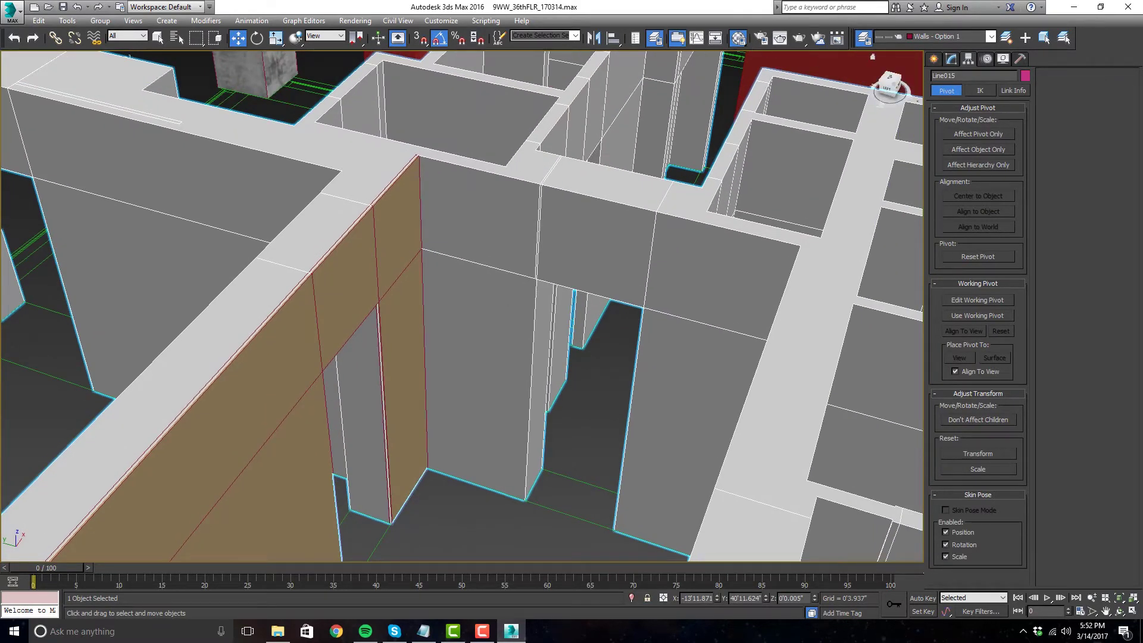
left_click(951, 59)
left_click(990, 305)
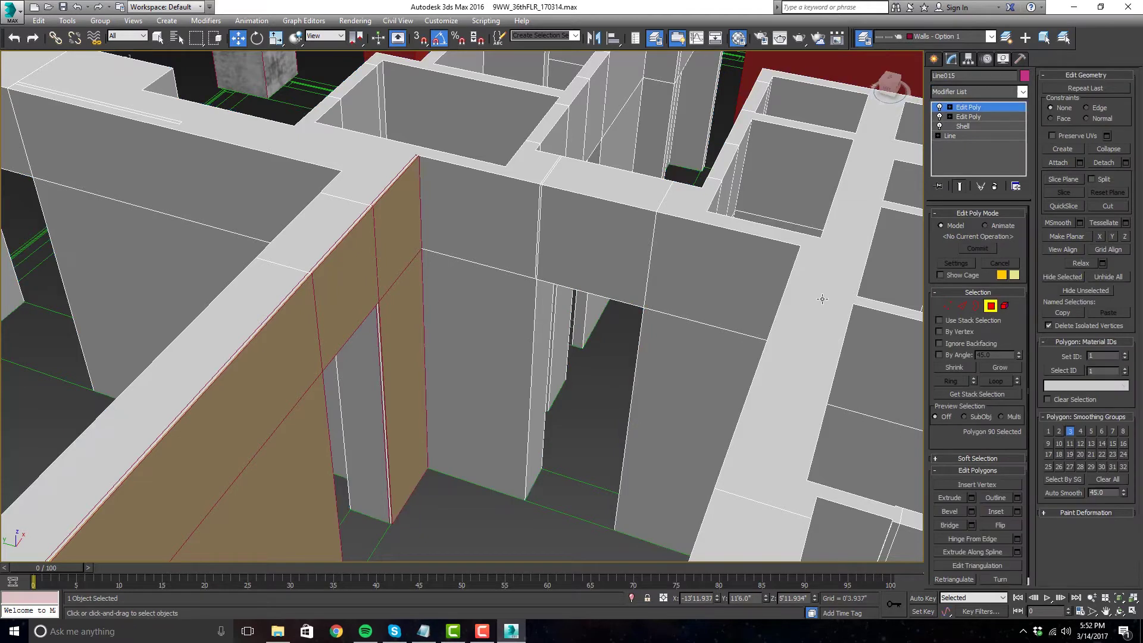
- Clone the five hall-facing polygons around the opposite side wall's doorway into a separate object and finish polygon editing
left_click(717, 268)
left_click(599, 238, "ctrl")
left_click(487, 212, "ctrl")
left_click(477, 321, "ctrl")
left_click(664, 336, "ctrl")
middle_click_drag(664, 337, 626, 357, "alt")
scroll(531, 286, "up", 3)
left_click_drag(479, 262, 476, 269, "shift")
left_click(617, 331)
mouse_move(631, 334)
middle_mouse_down("alt")
mouse_move(674, 316)
mouse_move(685, 345)
middle_mouse_up("alt")
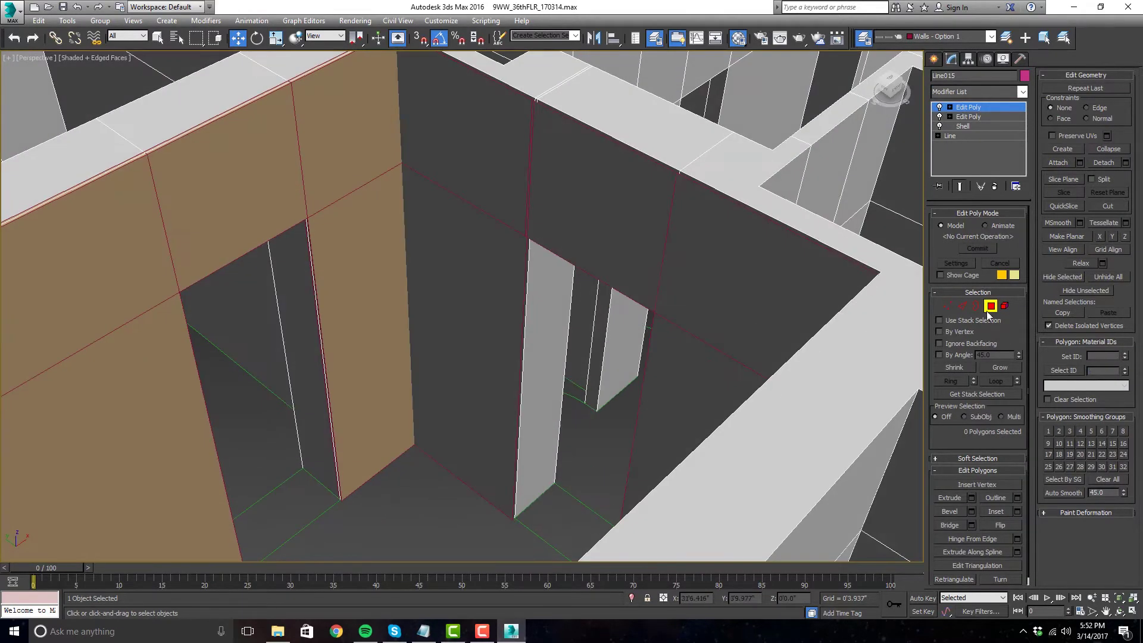
left_click(989, 307)
left_click(1011, 92)
scroll(999, 131, "down", 10)
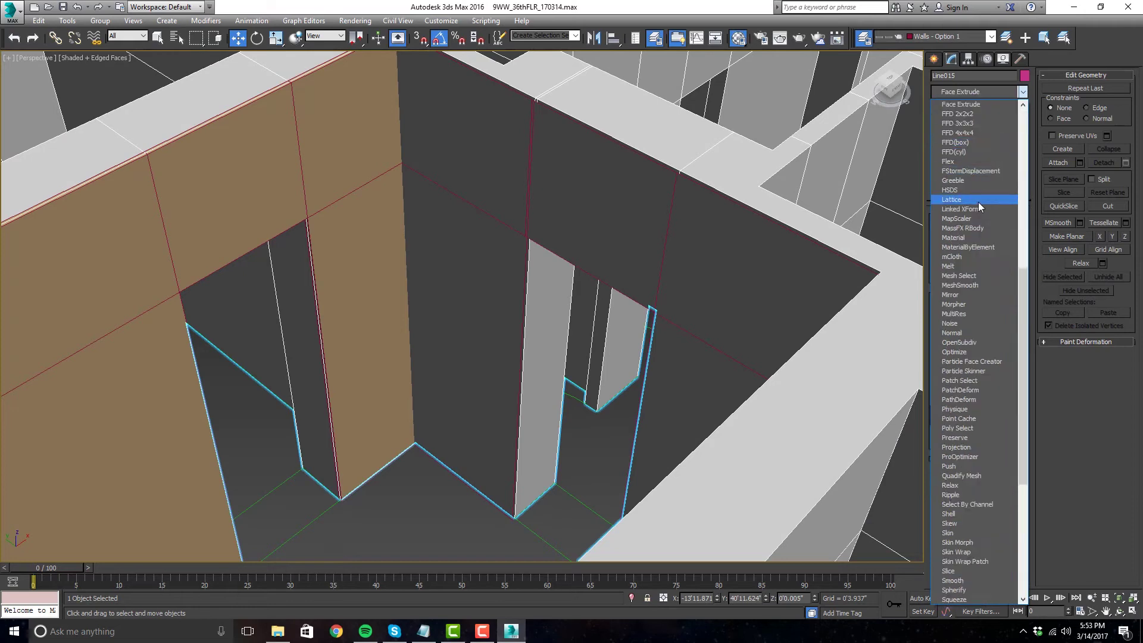
left_click(985, 106)
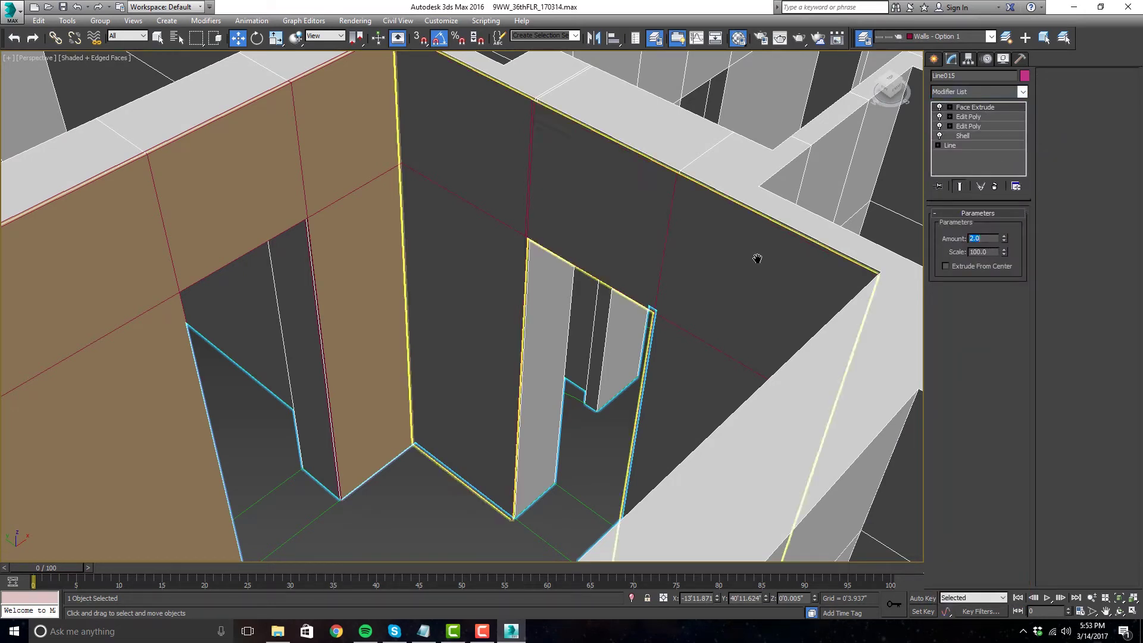
middle_click_drag(758, 258, 689, 326, "alt")
left_click(572, 352)
key("ctrl+z")
right_click(980, 108)
left_click(1000, 126)
- Select the cloned opposite side-wall panel and add a Face Extrude modifier with an amount of 2
left_click(616, 382)
left_click(999, 93)
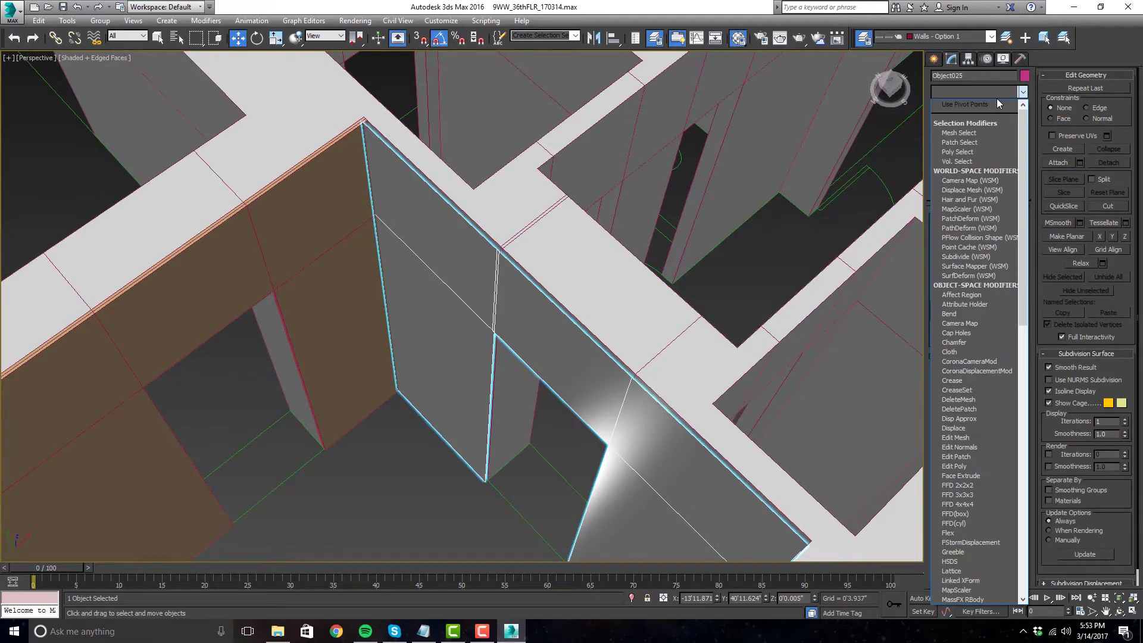
key("f")
left_click(989, 104)
left_click_drag(990, 238, 911, 241)
type("2")
key("Return")
- Center the opposite side-wall panel's pivot, move the panel along X against its wall, and deselect it
middle_click_drag(598, 447, 568, 369)
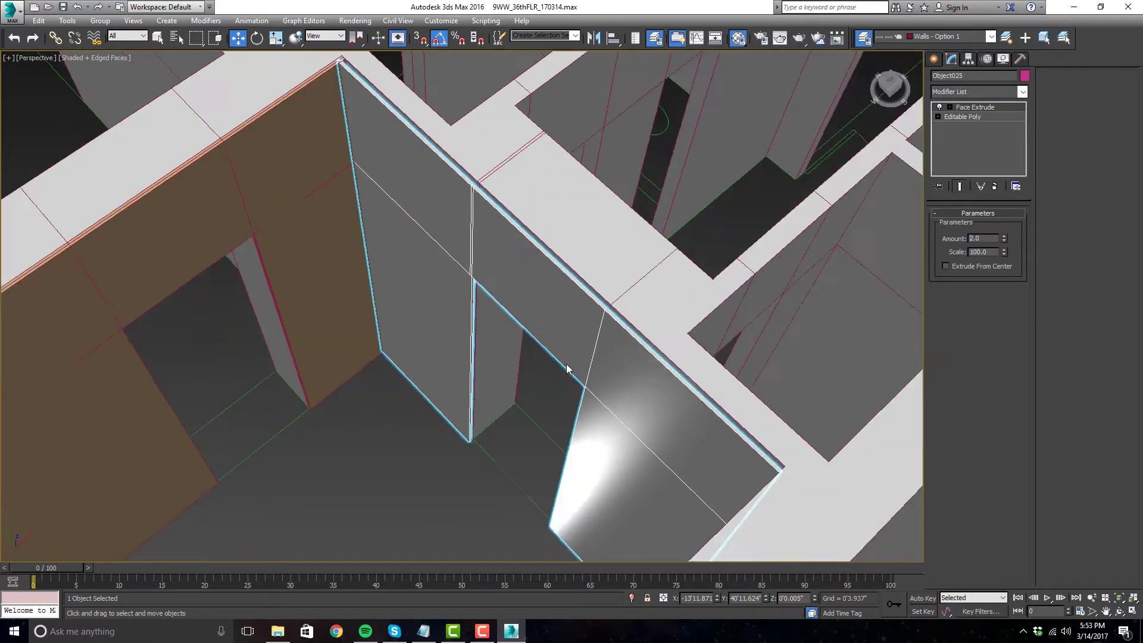
scroll(555, 363, "down", 5)
scroll(555, 362, "up", 3)
left_click(968, 60)
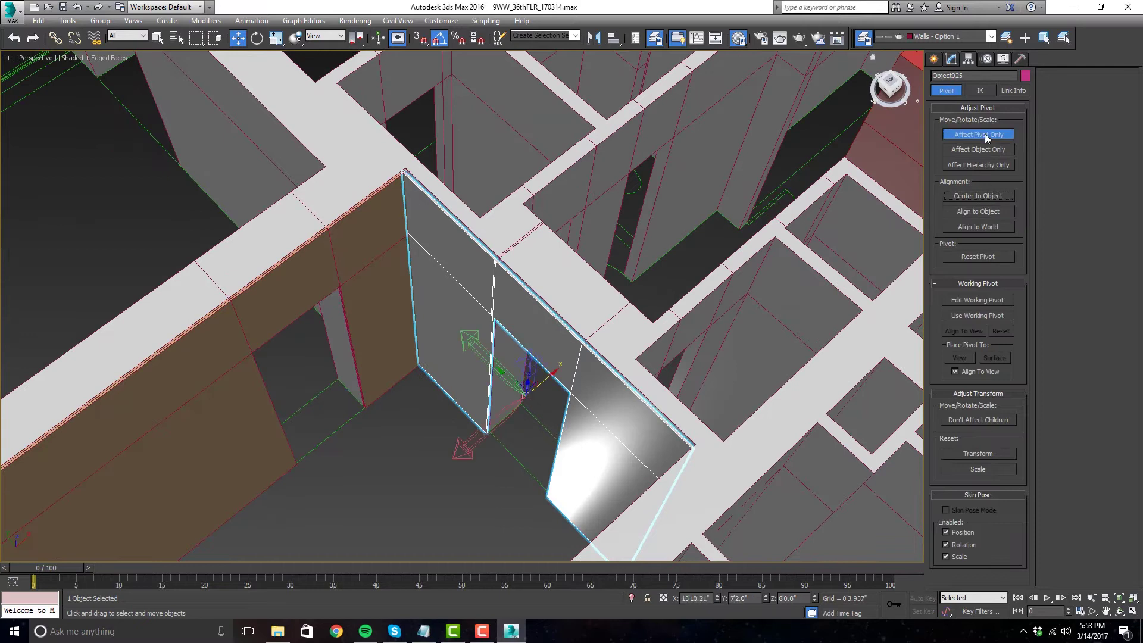
left_click(984, 134)
scroll(541, 372, "up", 2)
left_click_drag(538, 382, 537, 381)
left_click(451, 458)
- Set the Face Extrude amount of the brown back-wall panel to 2
scroll(465, 314, "down", 3)
middle_click_drag(464, 313, 452, 189, "alt")
scroll(452, 188, "up", 5)
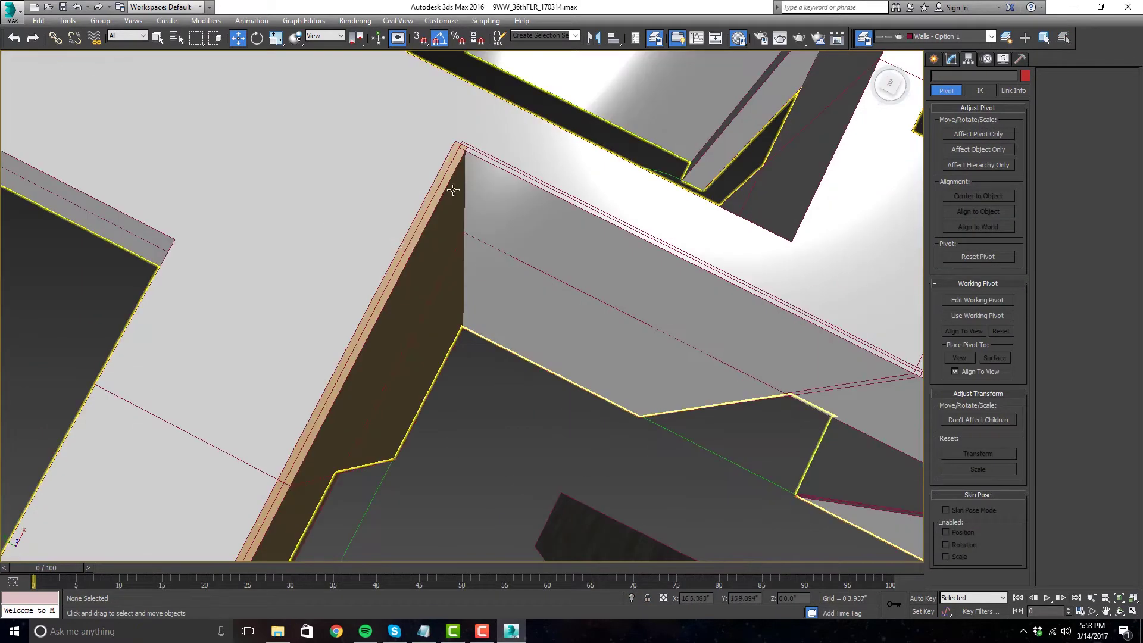
left_click(443, 167)
left_click(951, 59)
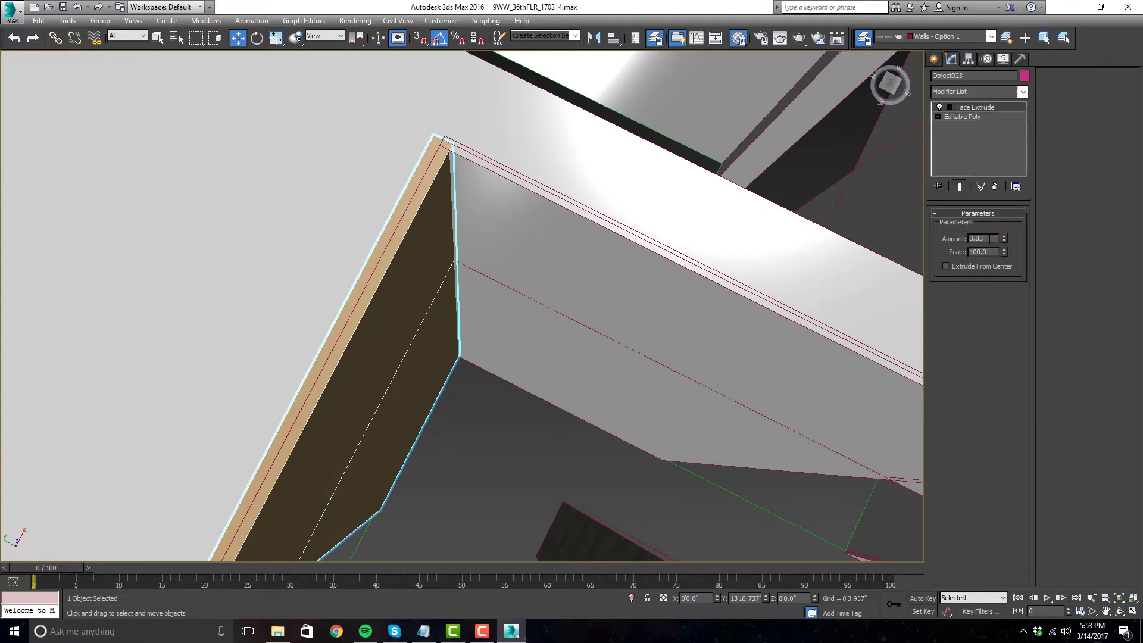
left_click_drag(989, 238, 915, 232)
type("2")
key("Return")
- Examine how the back-wall panel sits against its wall and meets the side-wall panel at the corner
scroll(566, 292, "down", 3)
left_click(526, 270)
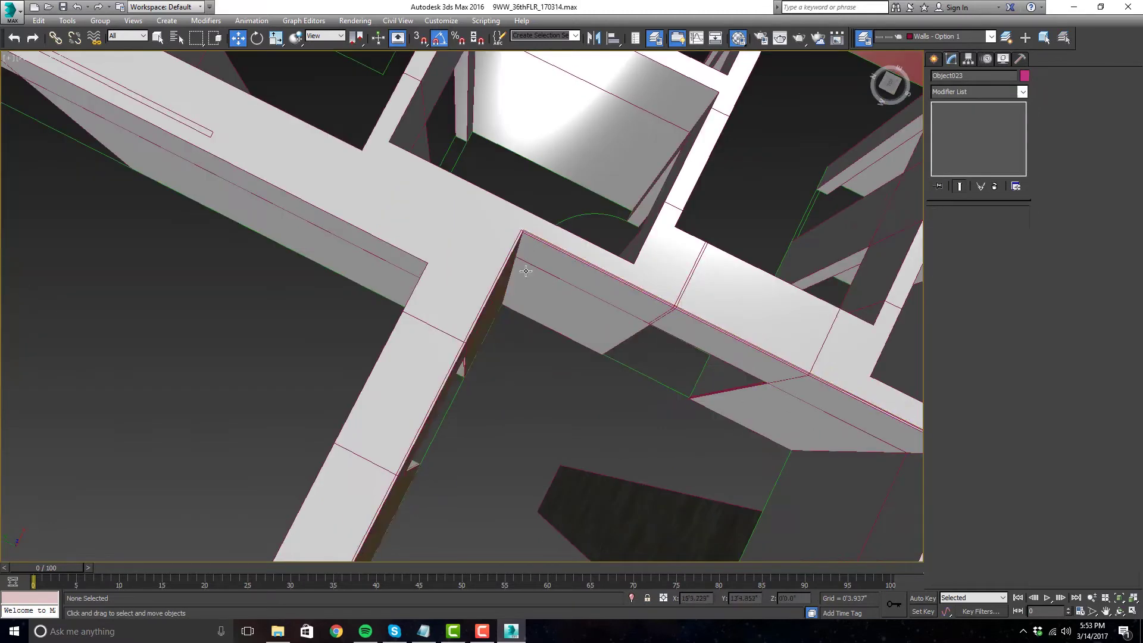
scroll(518, 244, "up", 6)
scroll(477, 195, "down", 5)
left_click(495, 194)
scroll(533, 171, "down", 2)
middle_click_drag(465, 372, 533, 225)
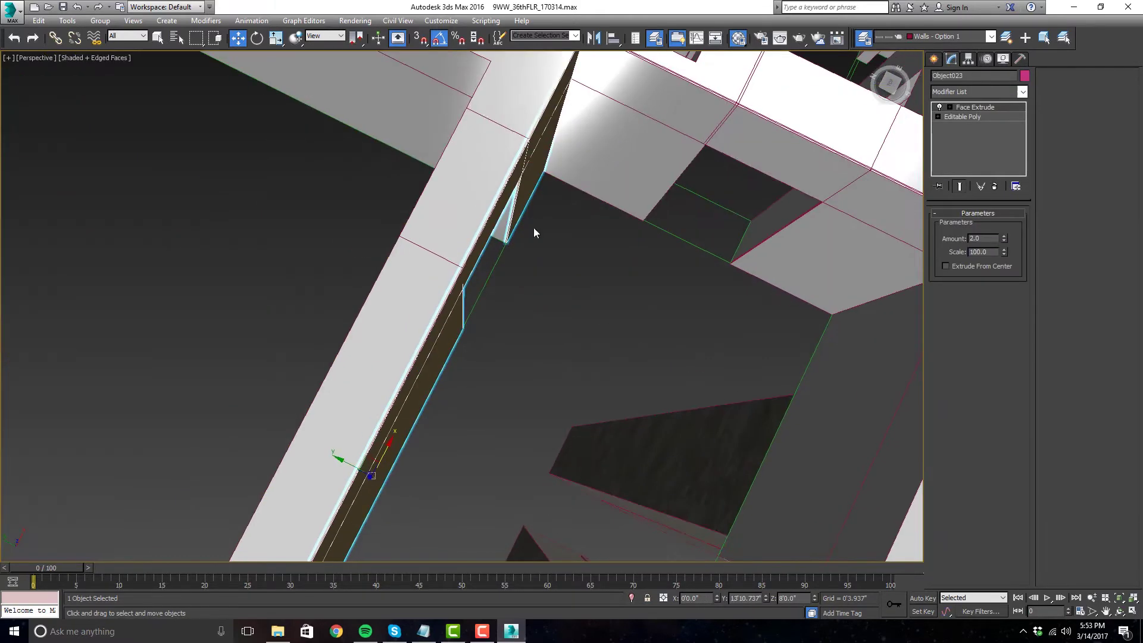
- Apply the back-wall panel's brown material to both side-wall panels
scroll(486, 337, "down", 3)
scroll(620, 152, "up", 5)
scroll(513, 331, "down", 5)
left_click(578, 395)
middle_click_drag(578, 396, 778, 319, "alt")
scroll(778, 320, "down", 4)
scroll(405, 212, "up", 6)
left_click(406, 211)
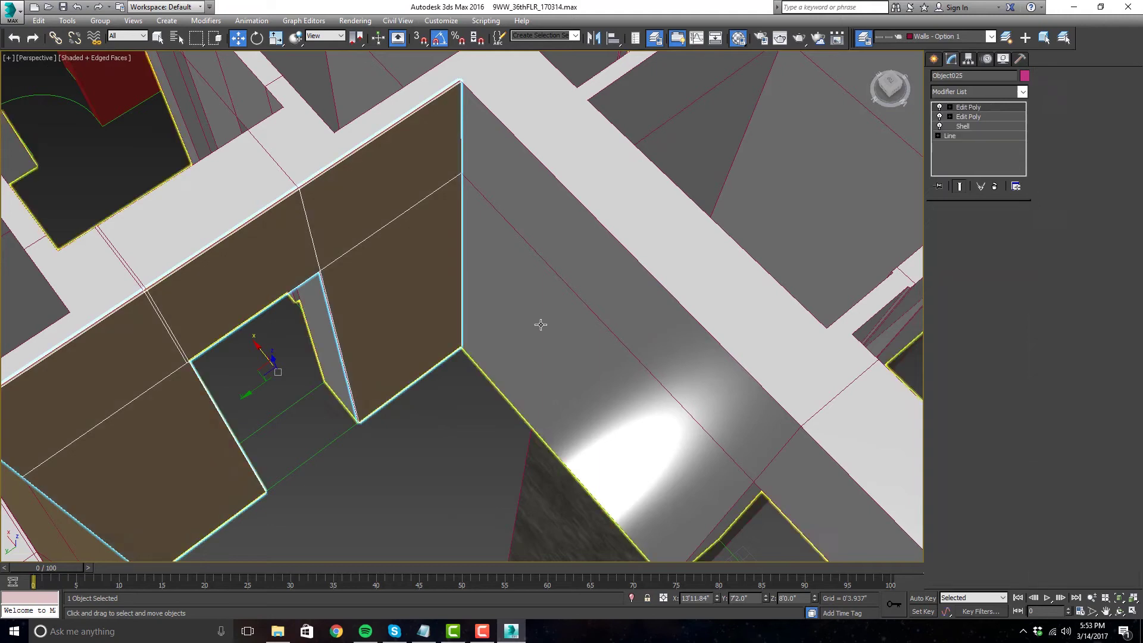
- Clone the five hall-facing polygons around the opening of the remaining long wall into a separate object, offset along Y
scroll(541, 324, "down", 6)
left_click(724, 373)
middle_click_drag(724, 373, 786, 364, "alt")
left_click(991, 306)
left_click(703, 291)
left_click(709, 219, "ctrl")
left_click(583, 209, "ctrl")
left_click(465, 203, "ctrl")
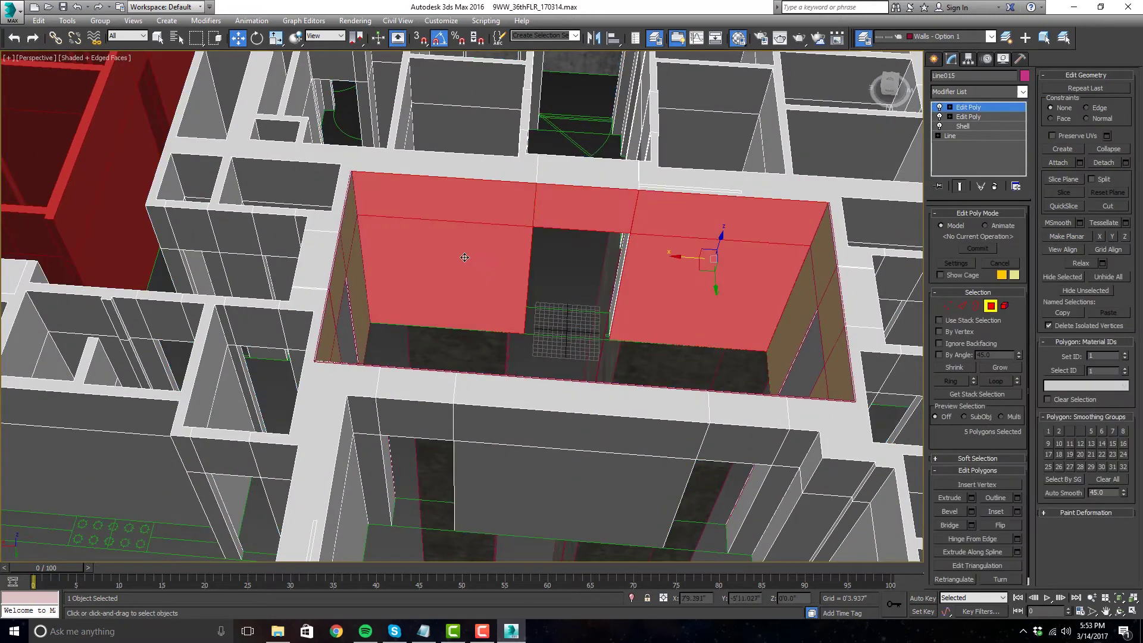
left_click(465, 258, "ctrl")
middle_click_drag(465, 257, 405, 262, "alt")
scroll(709, 250, "up", 3)
left_click_drag(748, 385, 737, 396, "shift")
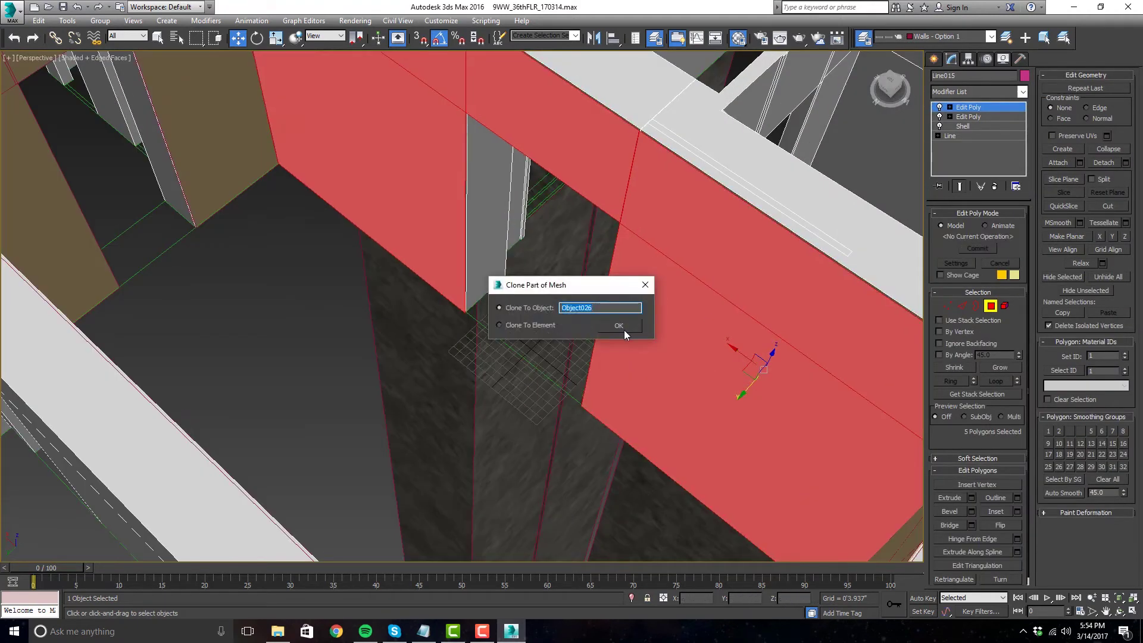
left_click(624, 330)
- Select the cloned long-wall panel and add a Face Extrude modifier with an amount of 2
left_click(992, 307)
left_click(887, 322)
left_click(1001, 91)
key("f")
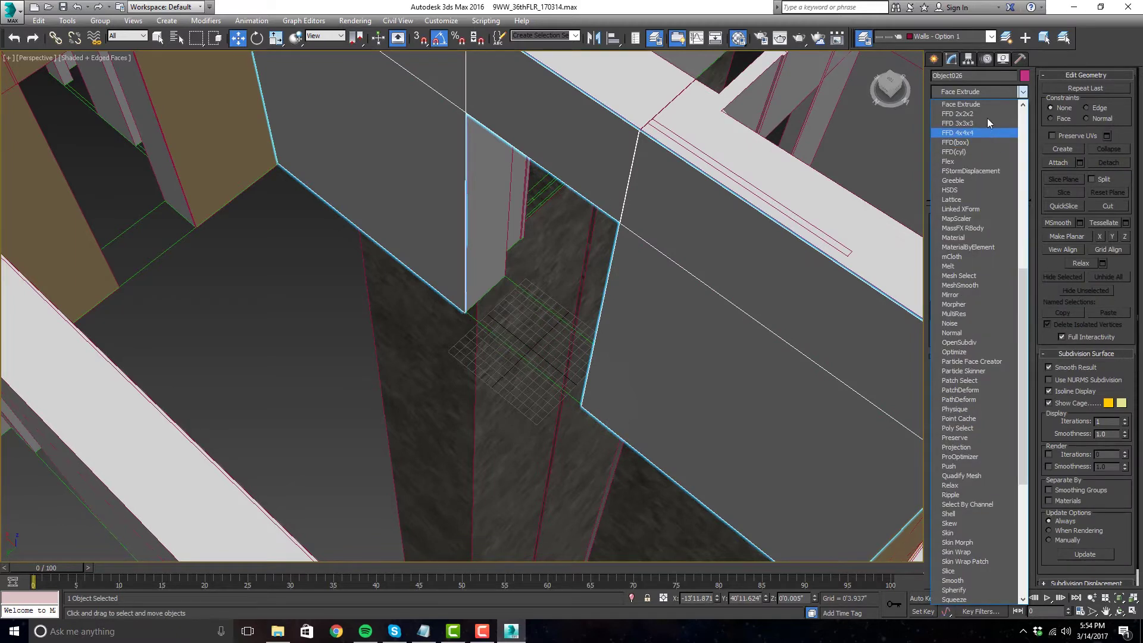
left_click(961, 104)
scroll(505, 296, "down", 5)
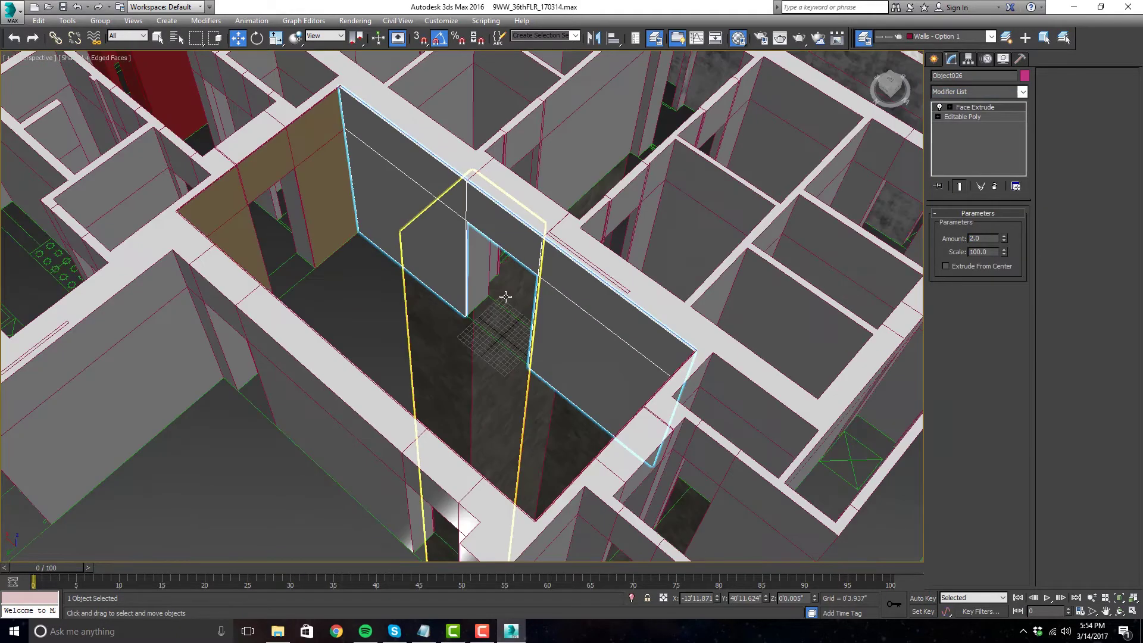
- Adjust the pivot of the long-wall panel, give the panel the brown material and shift it along Y toward its wall
scroll(506, 296, "up", 3)
left_click(968, 59)
left_click(978, 134)
scroll(485, 285, "up", 3)
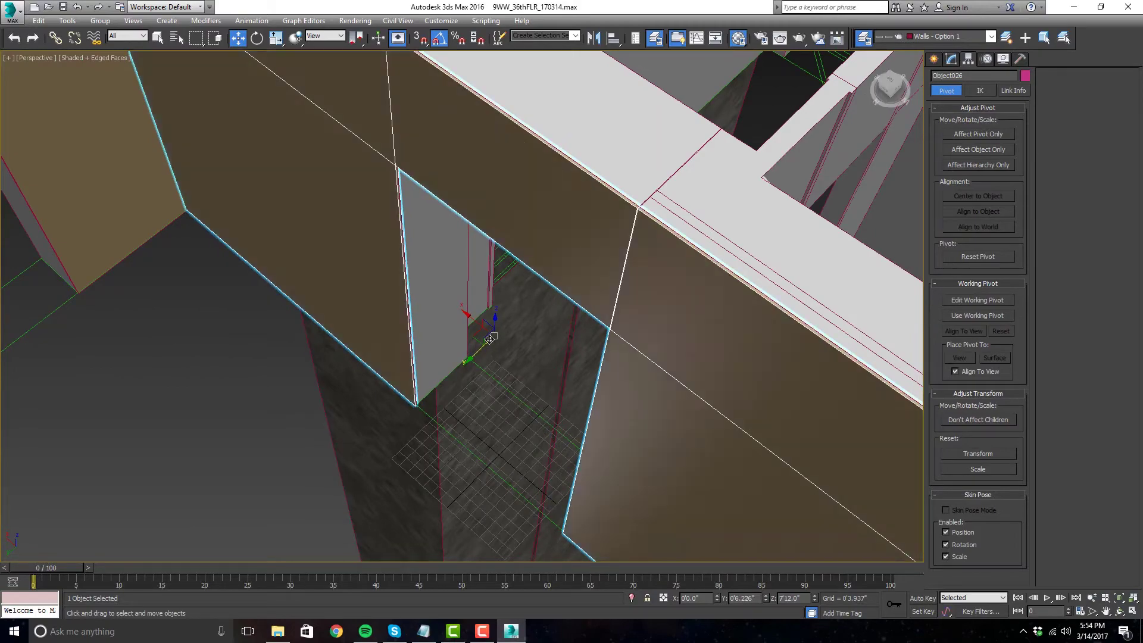
scroll(531, 334, "down", 5)
- Select the core walls object and pick the corridor-facing polygons of the wall with the two door openings in its top Edit Poly
left_click(620, 306)
scroll(620, 306, "down", 3)
middle_click_drag(620, 306, 559, 370, "alt")
scroll(613, 336, "up", 3)
left_click(613, 336)
scroll(613, 335, "down", 5)
scroll(559, 369, "up", 5)
scroll(498, 251, "up", 3)
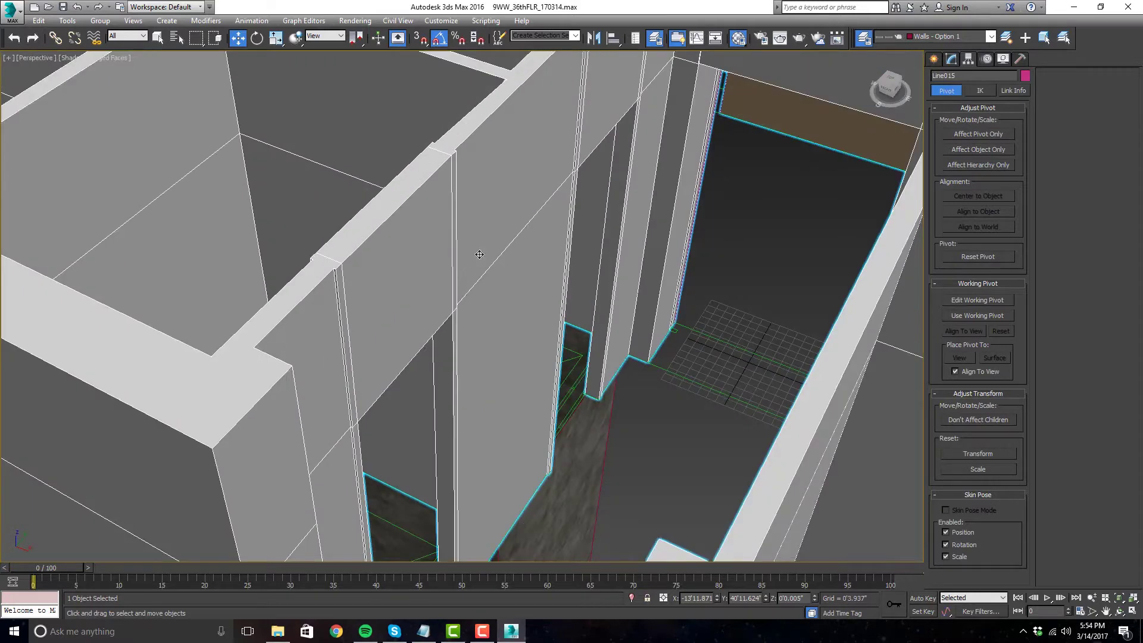
scroll(483, 252, "down", 2)
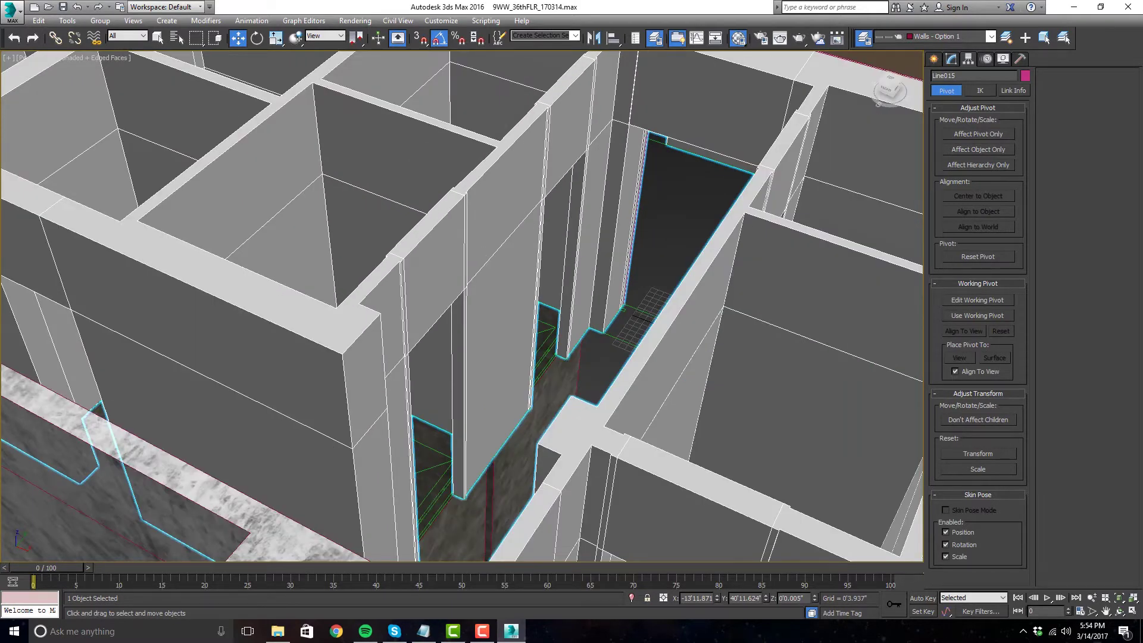
scroll(675, 207, "down", 4)
scroll(675, 206, "up", 5)
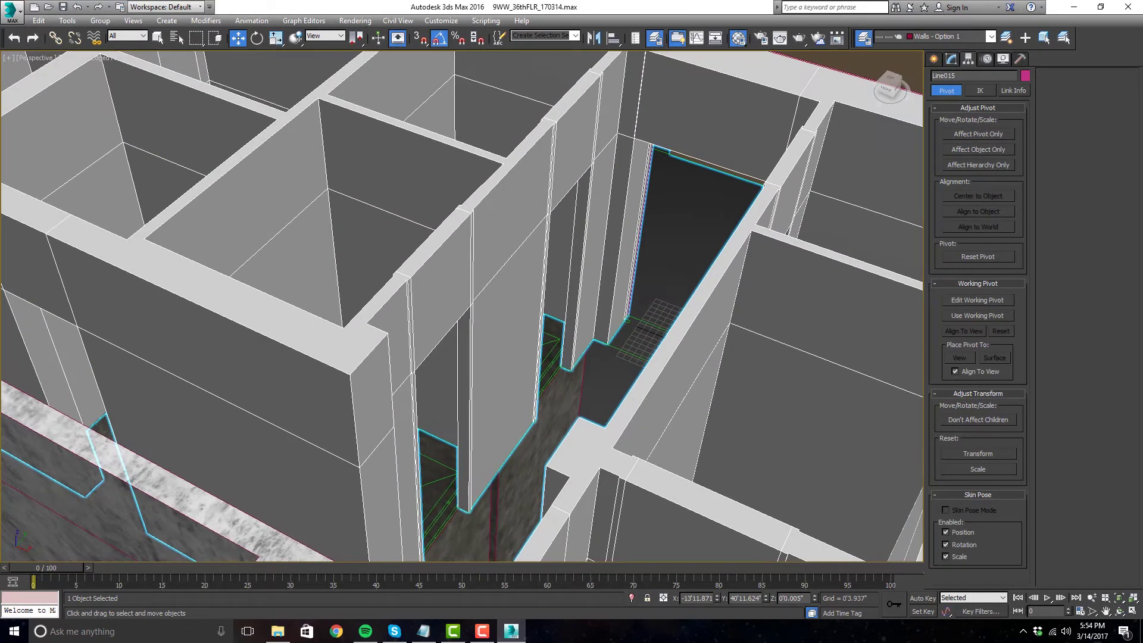
left_click(952, 59)
key("4")
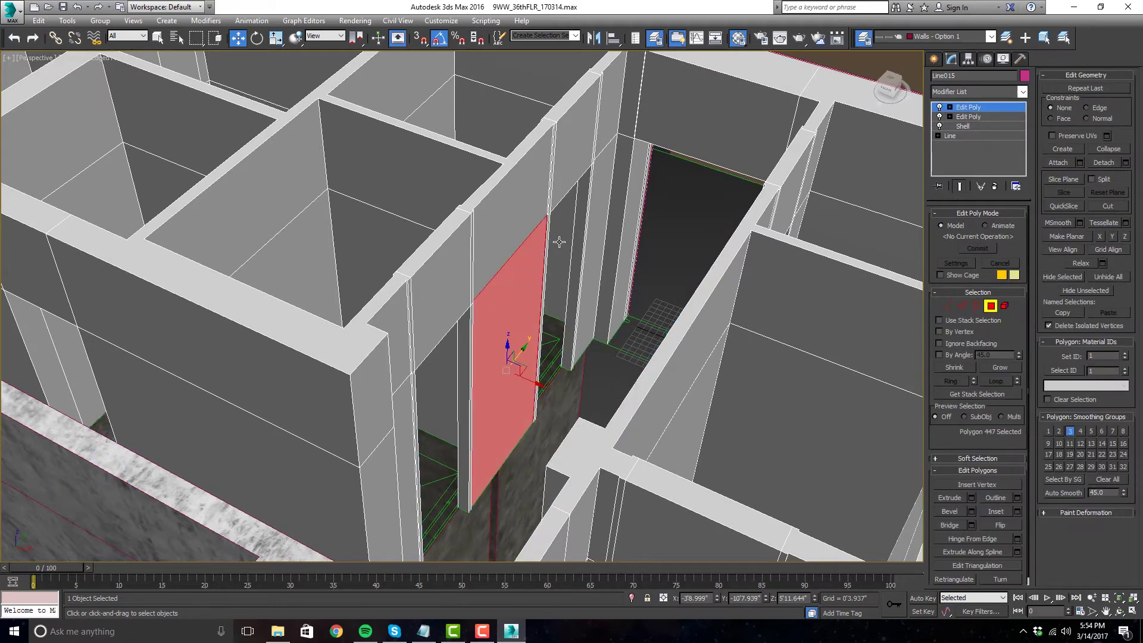
scroll(559, 242, "up", 3)
left_click(633, 164, "ctrl")
left_click(666, 154, "ctrl")
middle_click_drag(564, 265, 638, 119, "alt")
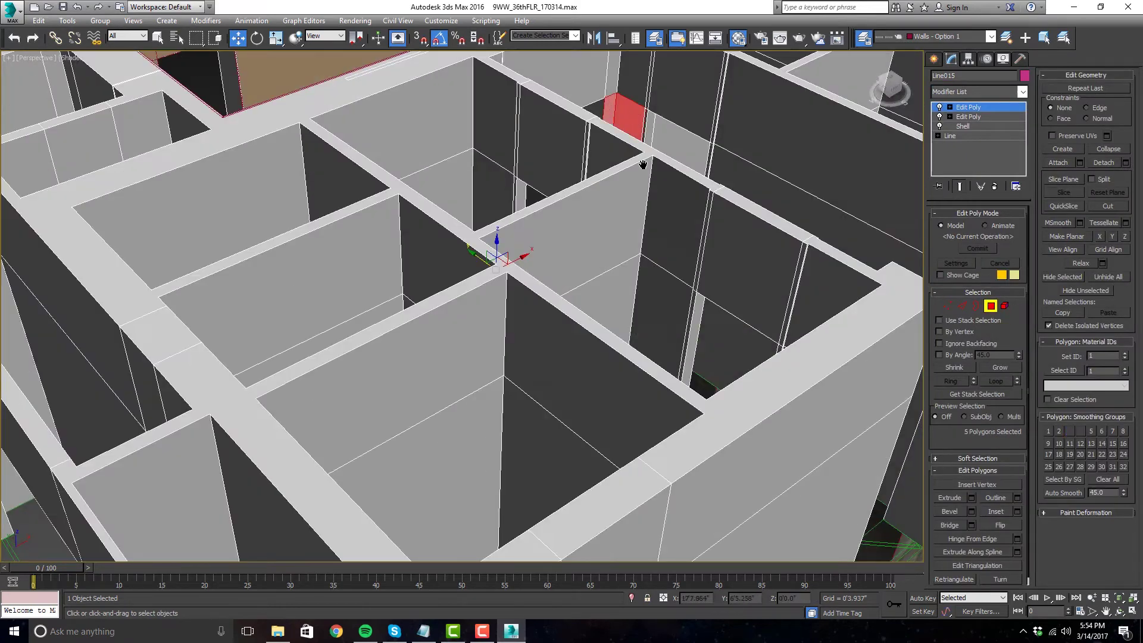
- Add the facing polygons on the opposite side of the corridor to the selection, eleven polygons in all
middle_click_drag(643, 164, 550, 208)
left_click(669, 265, "ctrl")
middle_click_drag(613, 262, 643, 262, "alt")
left_click(606, 281, "ctrl")
left_click(628, 257, "ctrl")
middle_click_drag(725, 304, 235, 288, "alt")
left_click(334, 289, "ctrl")
scroll(594, 348, "down", 3)
middle_click_drag(595, 349, 603, 447, "alt")
middle_click_drag(602, 447, 709, 143)
middle_click_drag(665, 228, 755, 220)
left_click(629, 178, "alt")
middle_click_drag(638, 179, 628, 266, "alt")
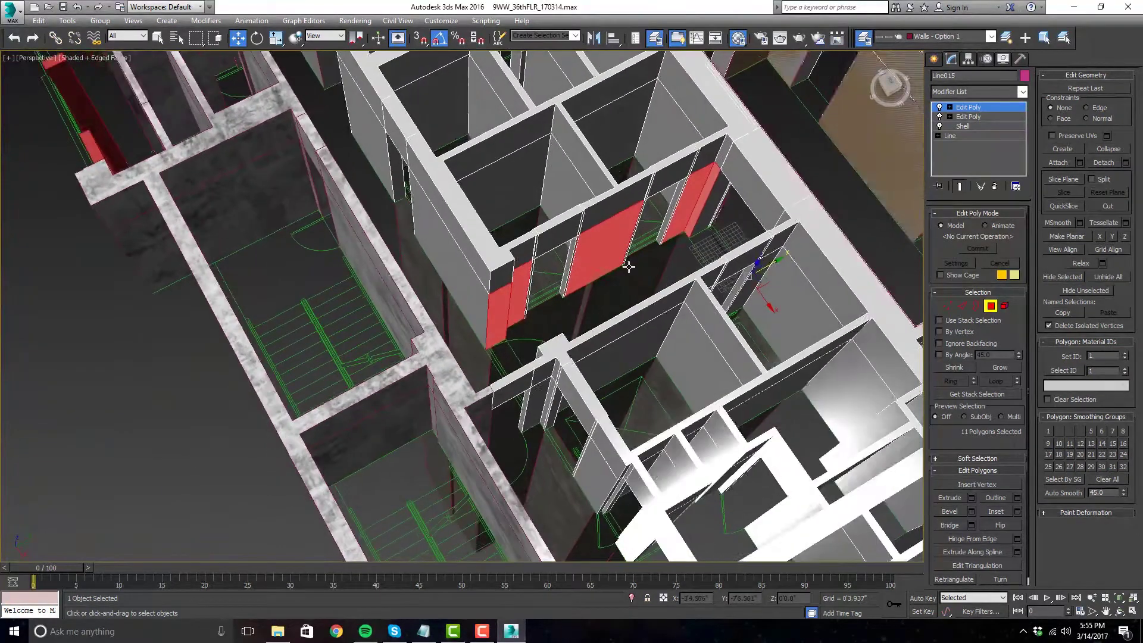
- Clone the eleven selected corridor polygons into a separate object and select that object
scroll(643, 264, "up", 2)
left_click_drag(844, 272, 832, 278, "shift")
left_click(627, 325)
key("4")
left_click(679, 214)
middle_click_drag(673, 277, 668, 278)
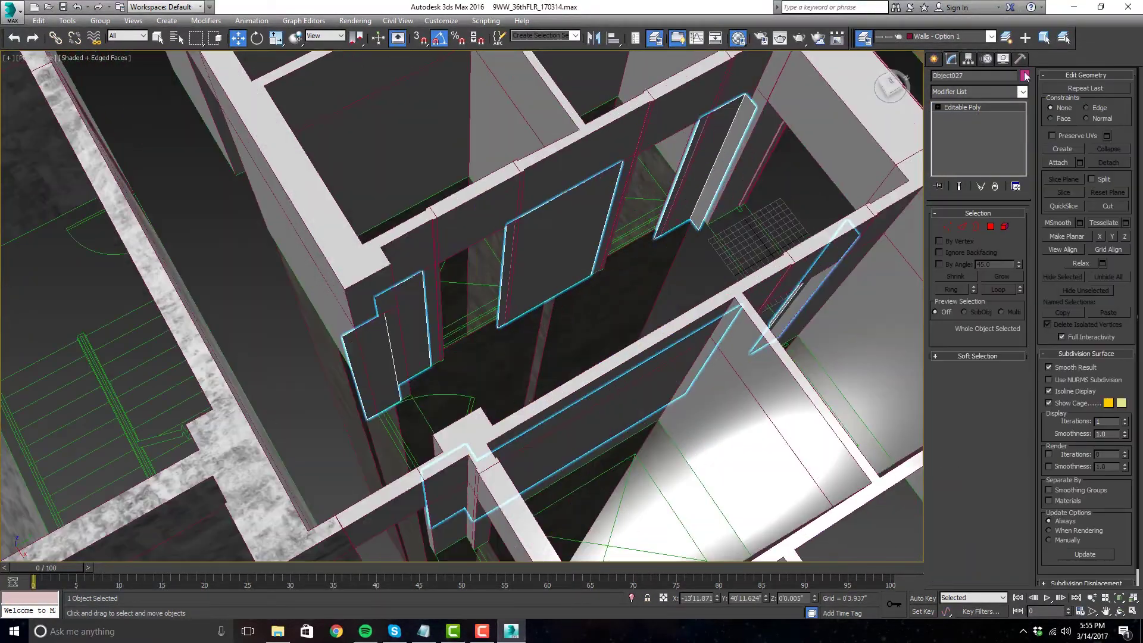
- Adjust the pivot of the cloned corridor panels so it sits in the middle of the corridor
left_click(968, 59)
middle_click_drag(612, 313, 603, 318)
left_click_drag(603, 318, 614, 316)
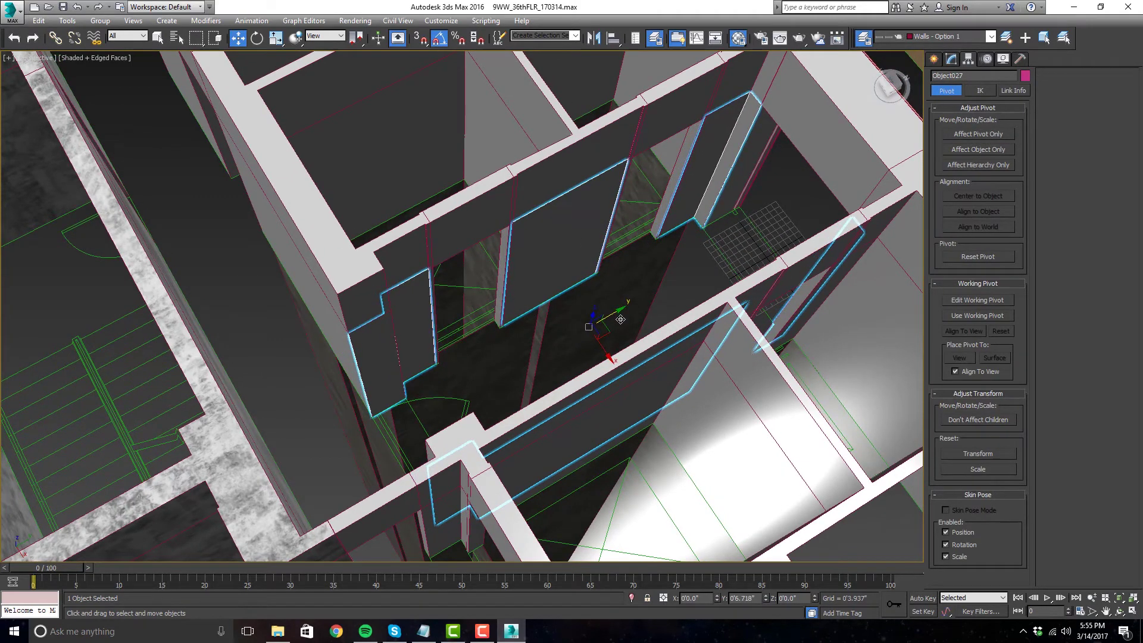
- Add a Face Extrude modifier with an amount of 2 to the cloned corridor panels
left_click(951, 59)
left_click(988, 89)
key("f")
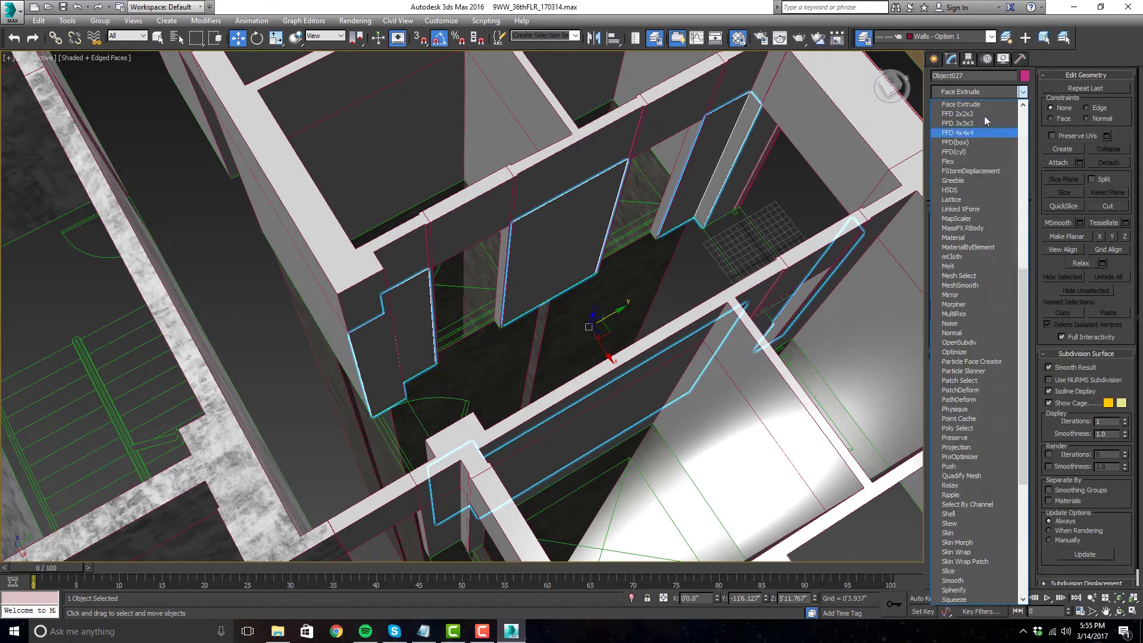
left_click(983, 105)
type("2")
key("Return")
- Reduce the corridor panels' Face Extrude amount to 1
middle_click_drag(560, 280, 643, 301, "alt")
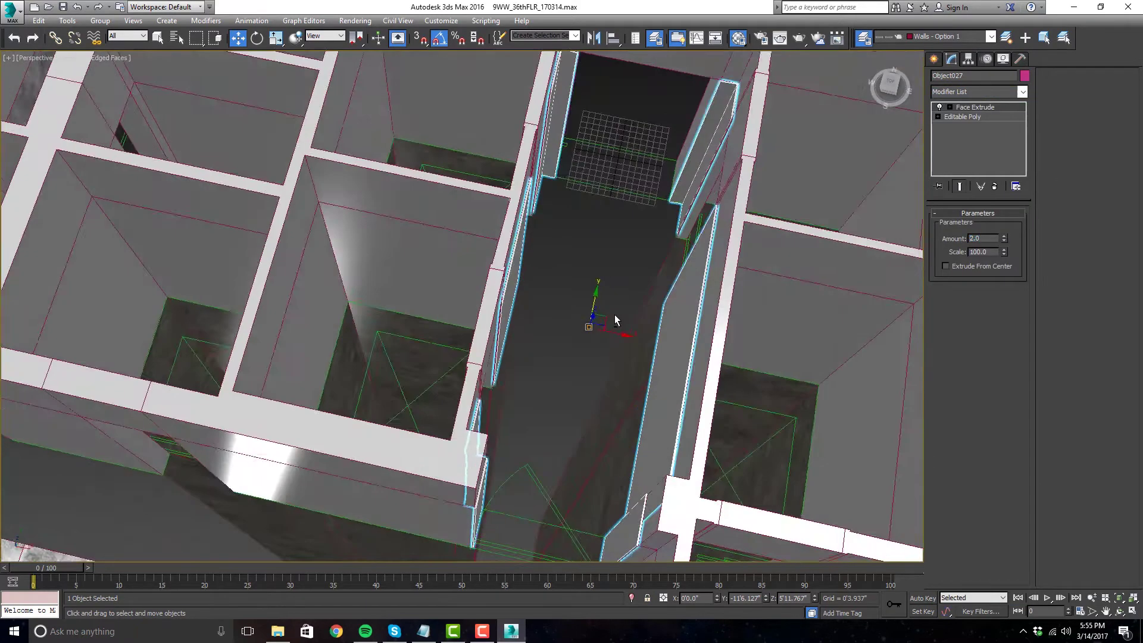
scroll(642, 301, "up", 3)
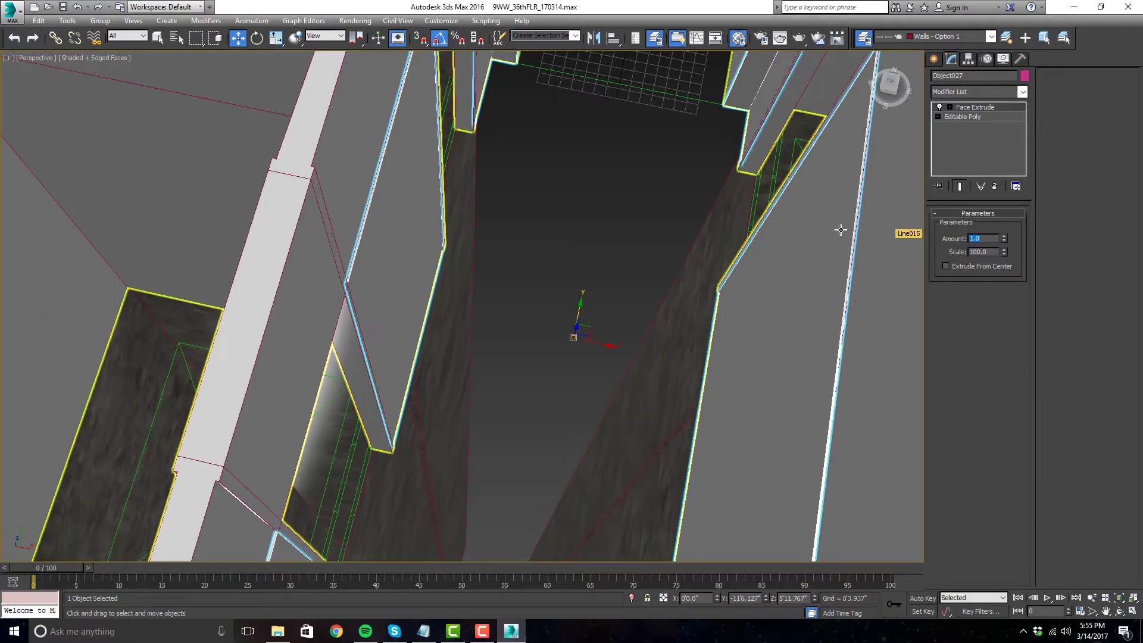
scroll(592, 296, "down", 5)
left_click(614, 314)
left_click(615, 314)
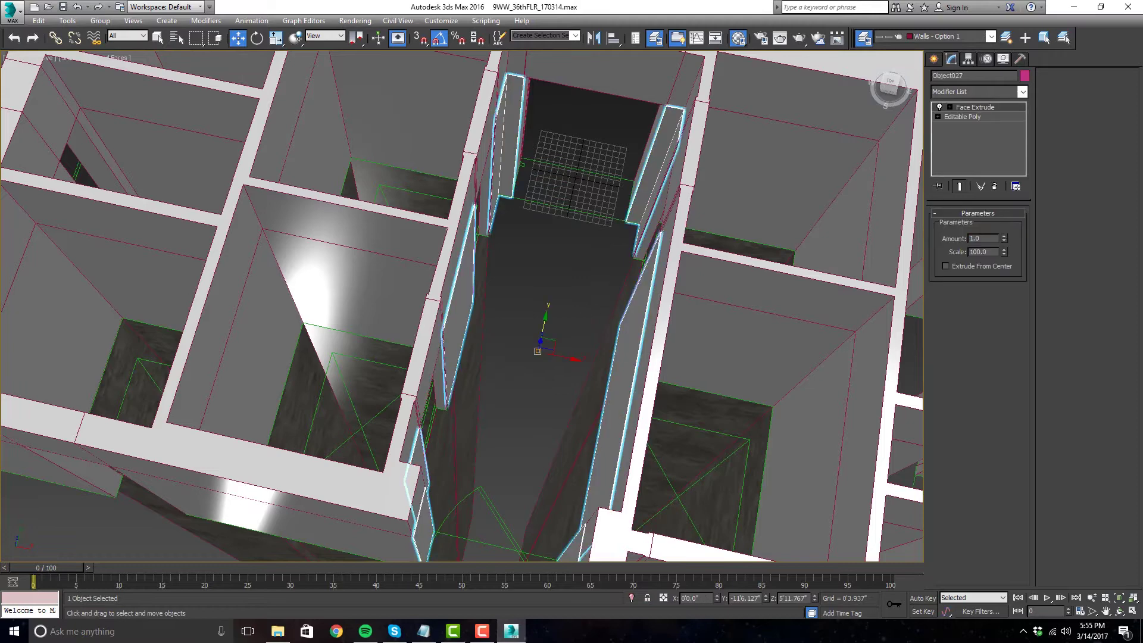
- Examine the overall floor layout, the red apartment walls and the glazed facade beside them
left_click(571, 292)
scroll(571, 292, "down", 5)
middle_click_drag(581, 289, 530, 298, "alt")
scroll(505, 317, "down", 3)
middle_click_drag(633, 319, 441, 268)
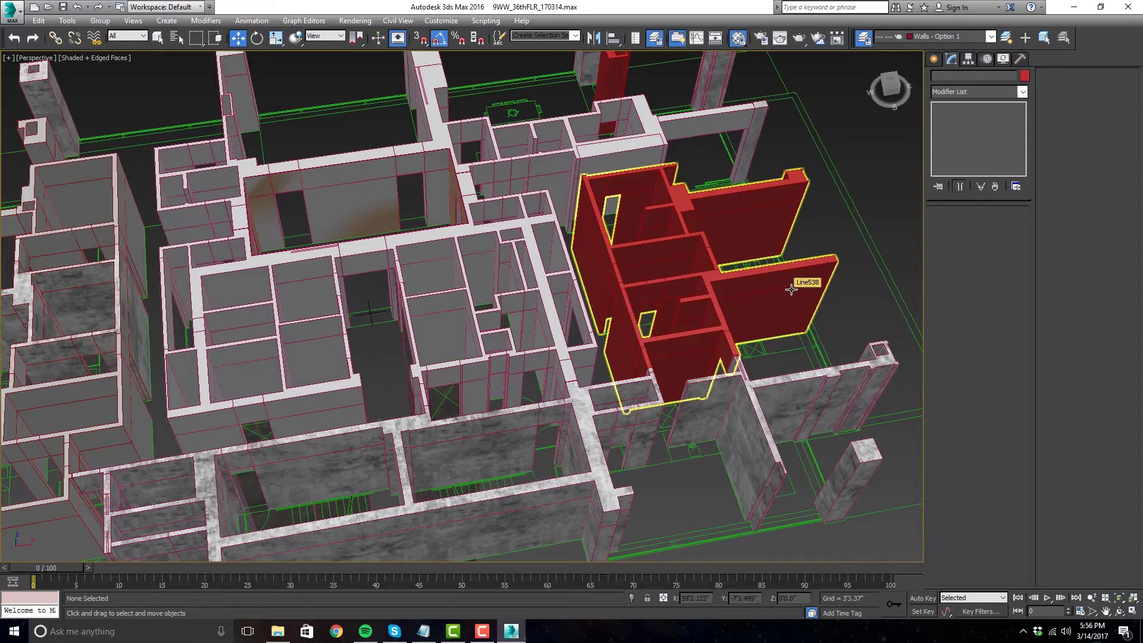
left_click(791, 290)
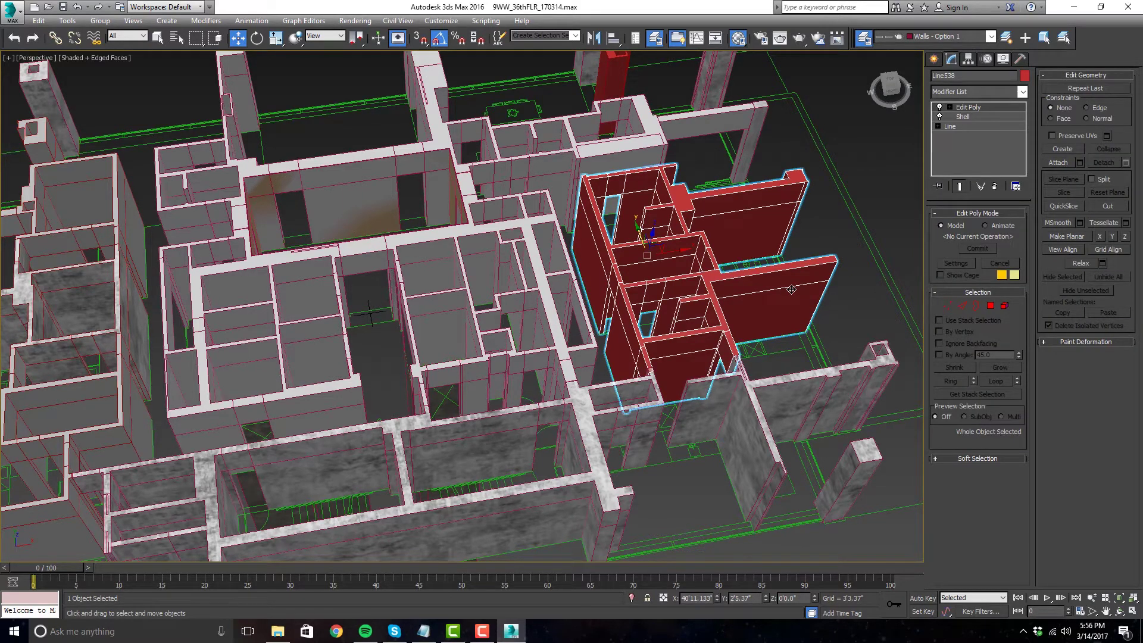
left_click(869, 207)
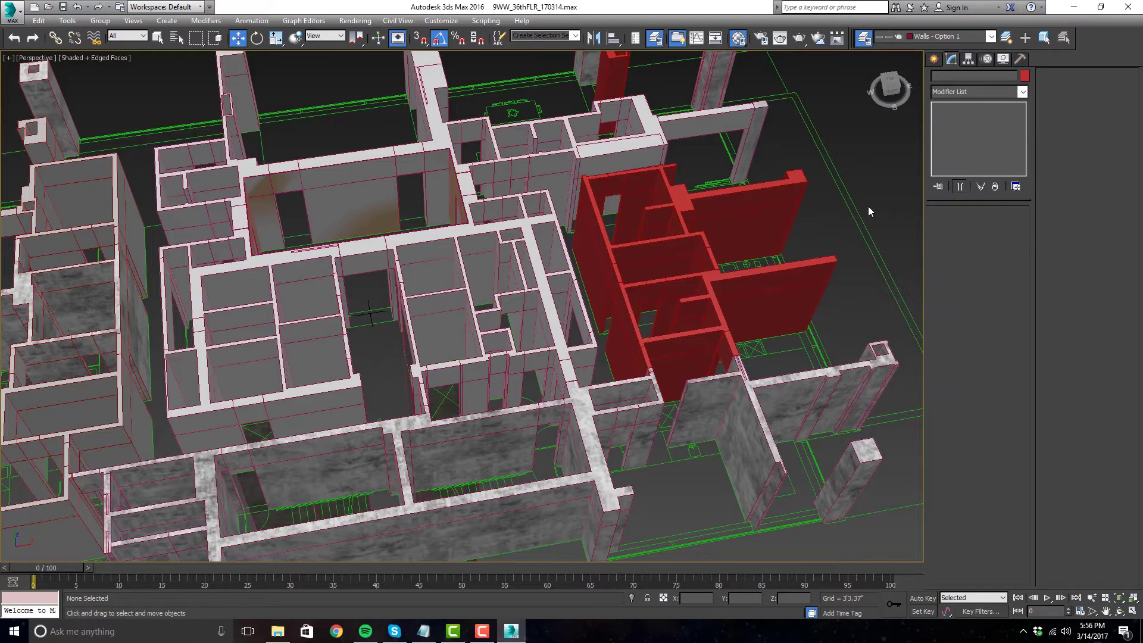
scroll(888, 208, "down", 4)
middle_click_drag(847, 333, 749, 313, "alt")
scroll(851, 346, "up", 4)
scroll(807, 270, "up", 3)
middle_click_drag(571, 213, 474, 260, "alt")
scroll(474, 261, "down", 2)
- Open the window-frame group and select the seven parts of the narrow terrace-side frame in the top view
mouse_move(649, 351)
middle_mouse_down("alt")
mouse_move(706, 377)
mouse_move(568, 387)
mouse_move(666, 362)
middle_mouse_up("alt")
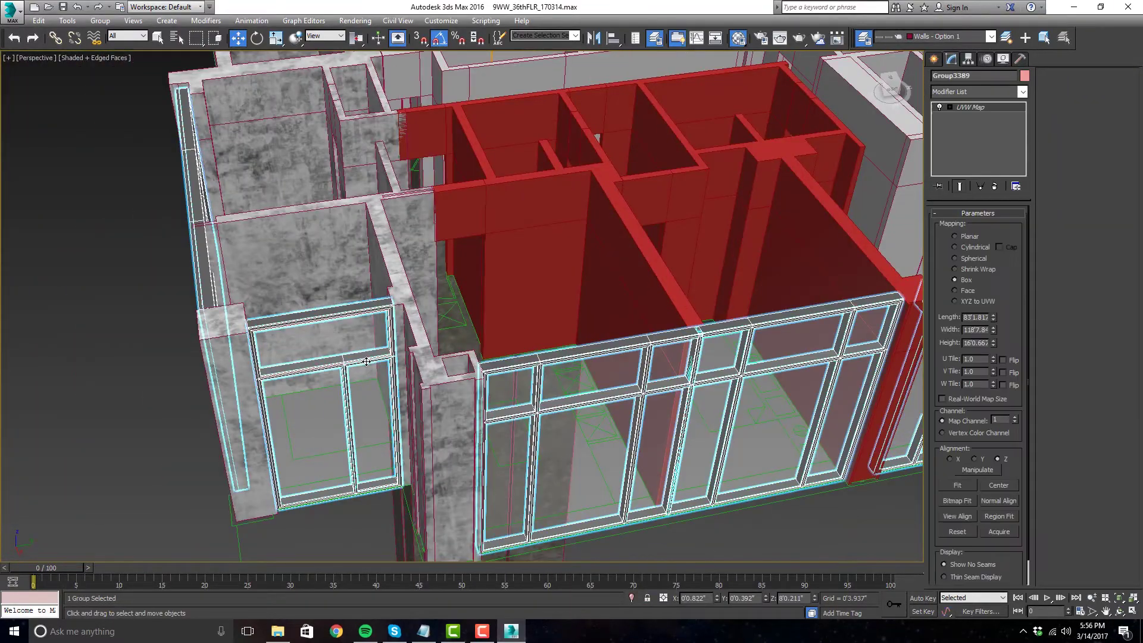
left_click(100, 20)
left_click(113, 66)
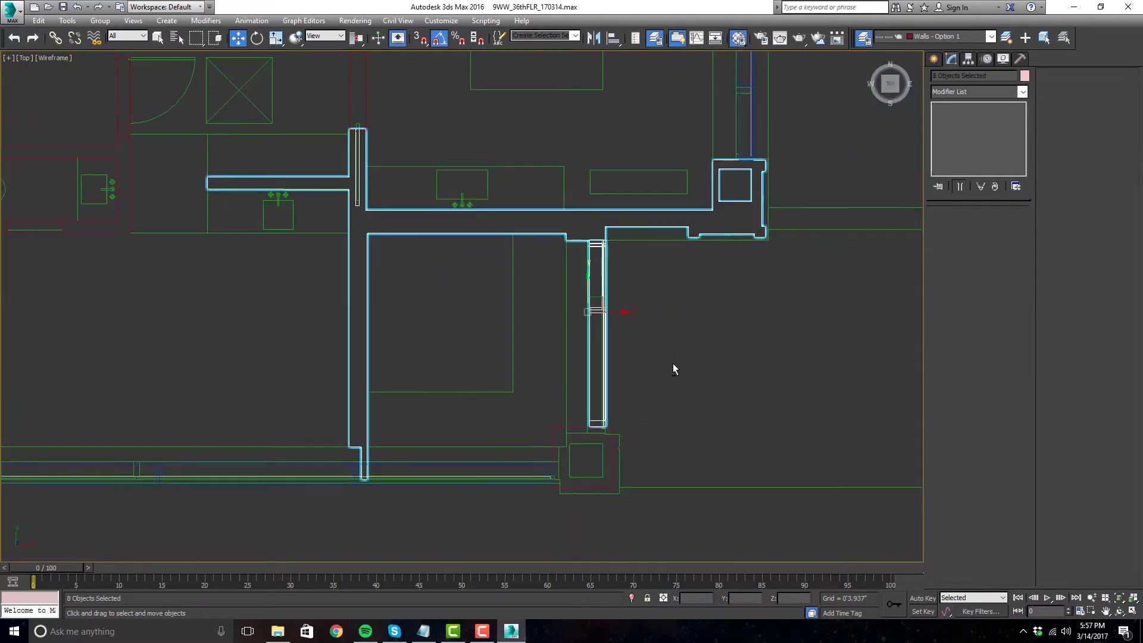
left_click(641, 209, "alt")
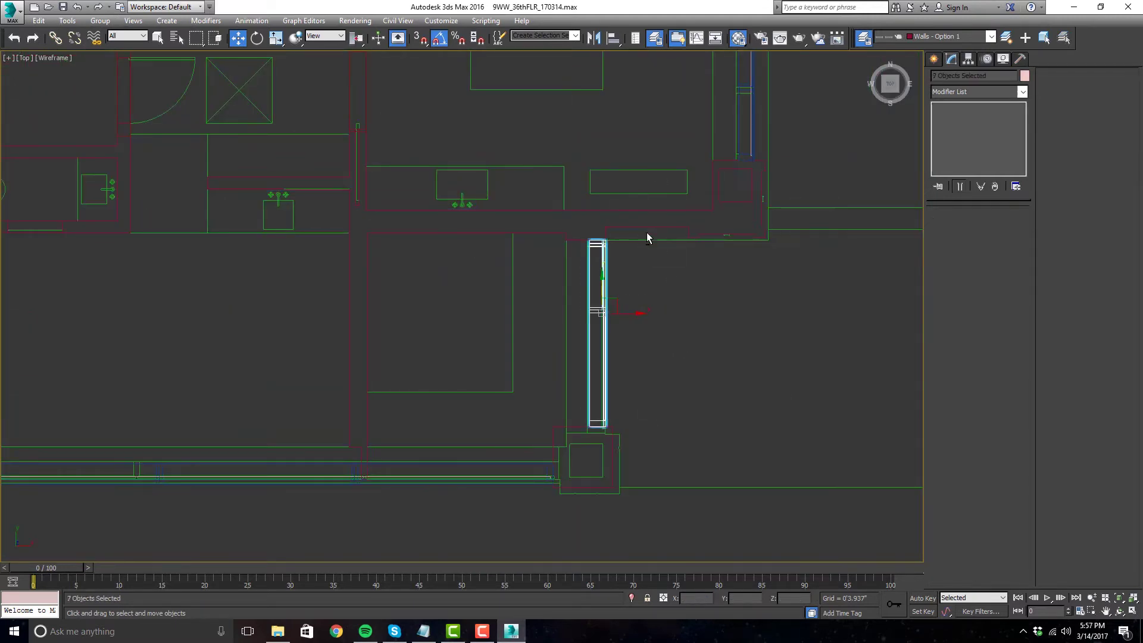
scroll(617, 443, "down", 5)
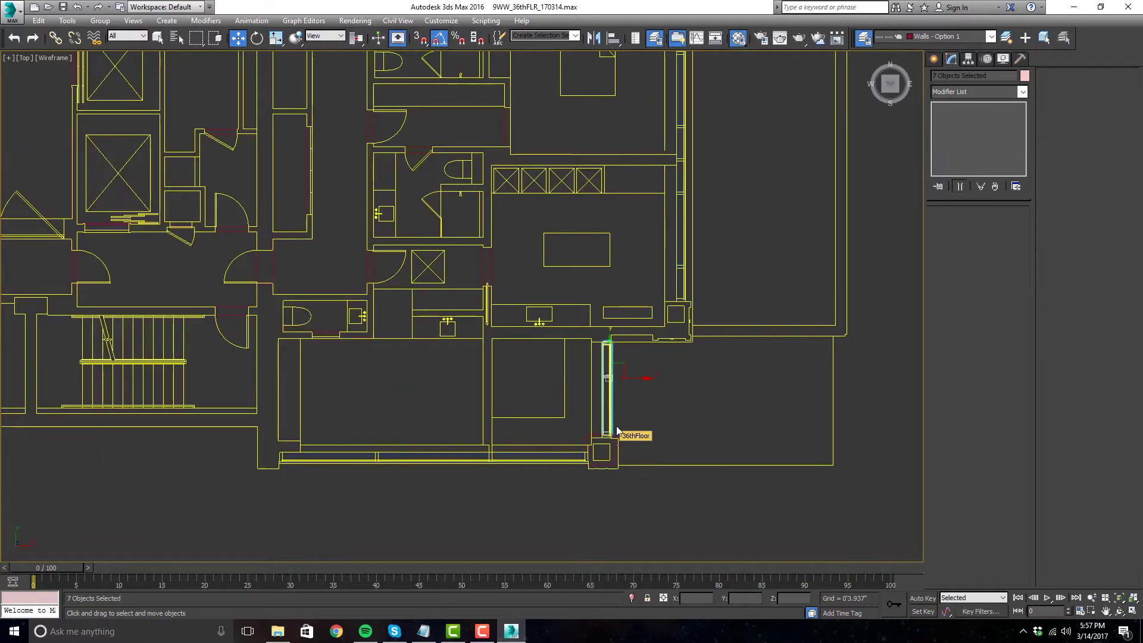
- Clone the seven frame parts and move the copy to the outer opening with the door swing near the kitchen
key("ctrl+v")
left_click(587, 364)
key("z")
left_click_drag(492, 249, 453, 250)
middle_click_drag(502, 315, 550, 294)
left_click(669, 179)
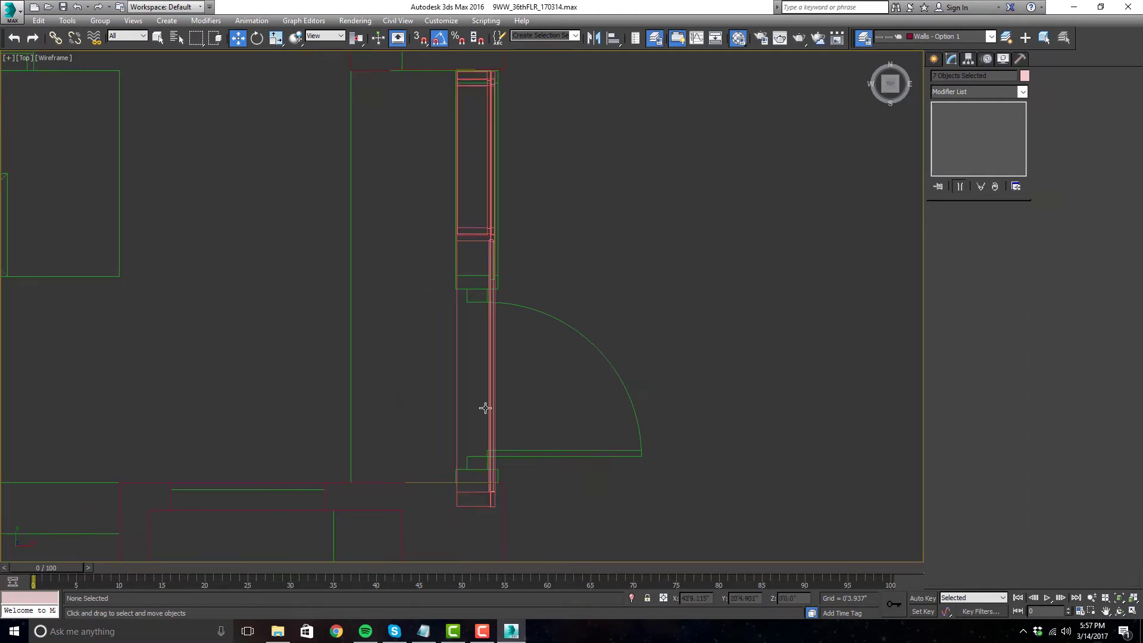
- Select the lower-end vertices of the copied frame Plane554 and move them along Y to the end of the opening
left_click(495, 473)
left_click(991, 126)
left_click(948, 305)
left_click_drag(623, 531, 361, 464)
scroll(449, 523, "up", 2)
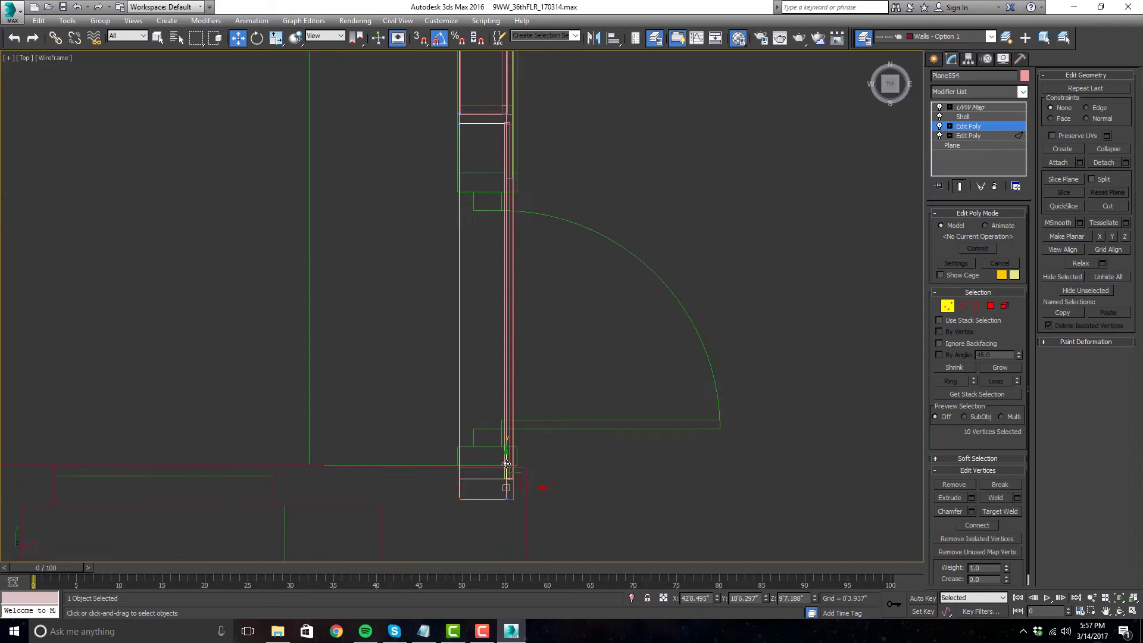
left_click(948, 307)
- Shorten the copied frame Plane555 by moving its ten lower-end vertices along Y to the end of the opening
left_click(513, 499)
left_click(982, 126)
left_click(947, 308)
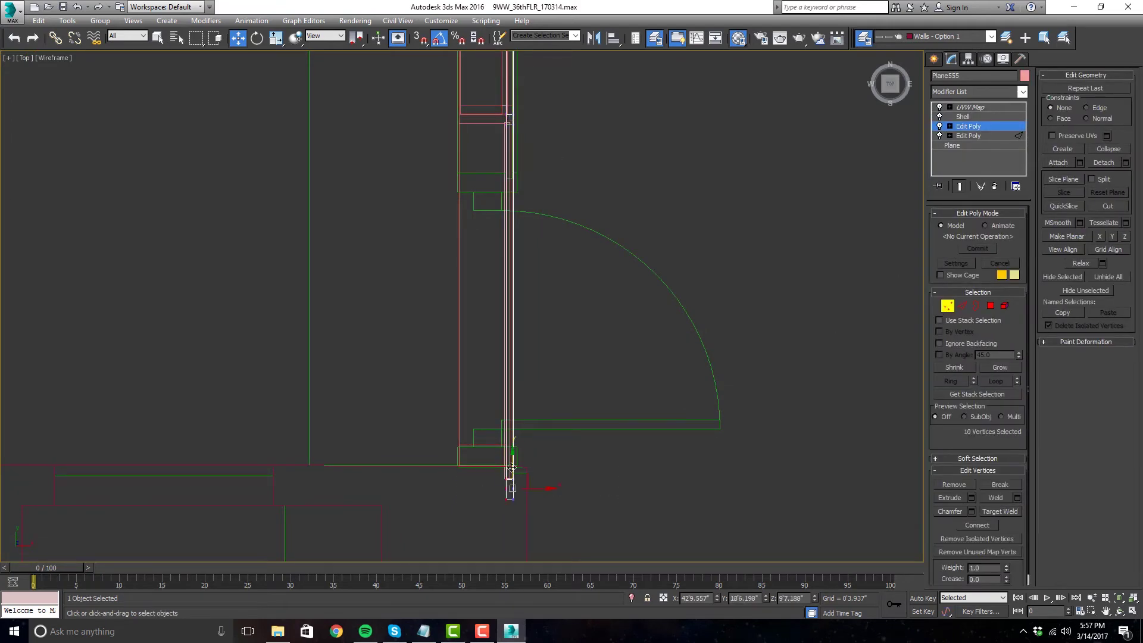
left_click(950, 306)
- Shorten Box41455 and Box41454 by moving their lower-end vertices along Y to fit inside the resized frame
left_click(512, 477)
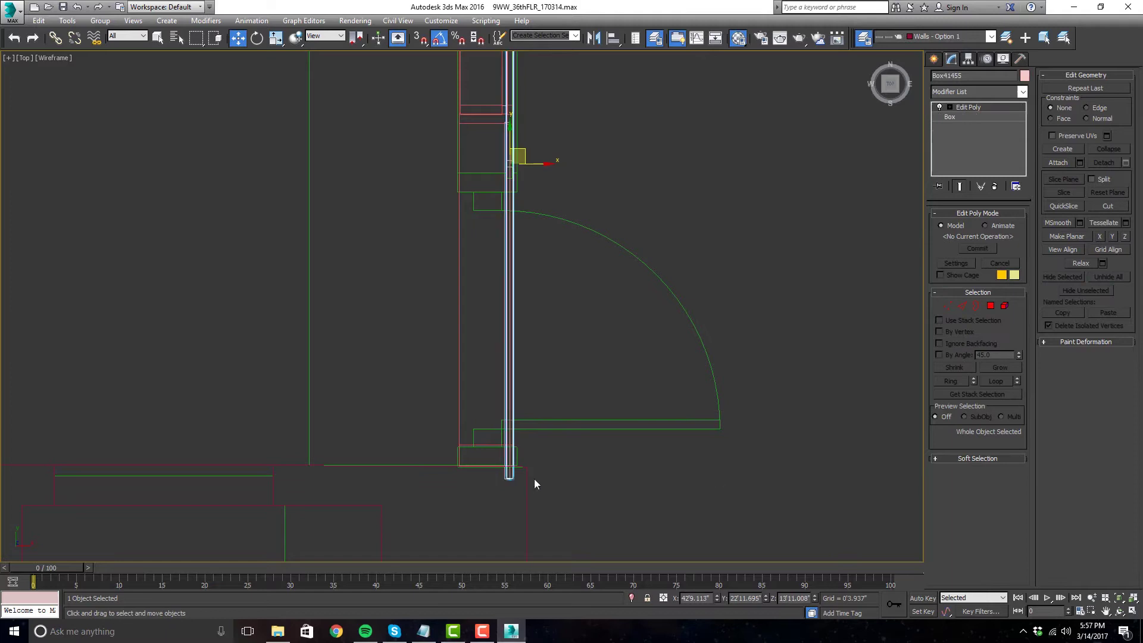
left_click(948, 306)
scroll(493, 467, "up", 3)
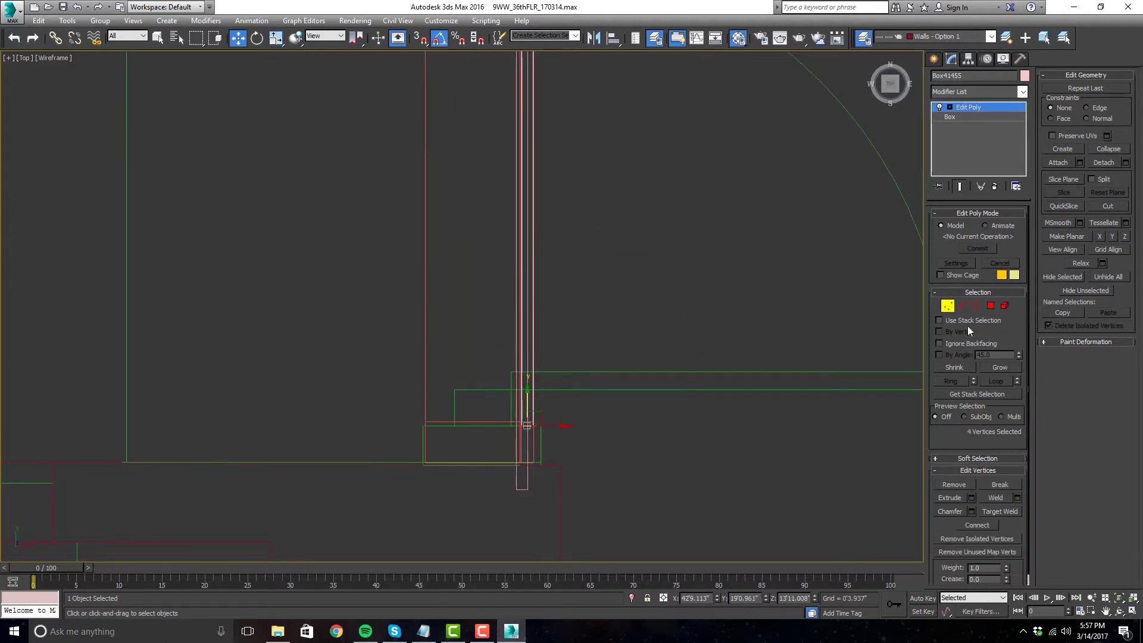
key("1")
left_click(528, 492)
key("1")
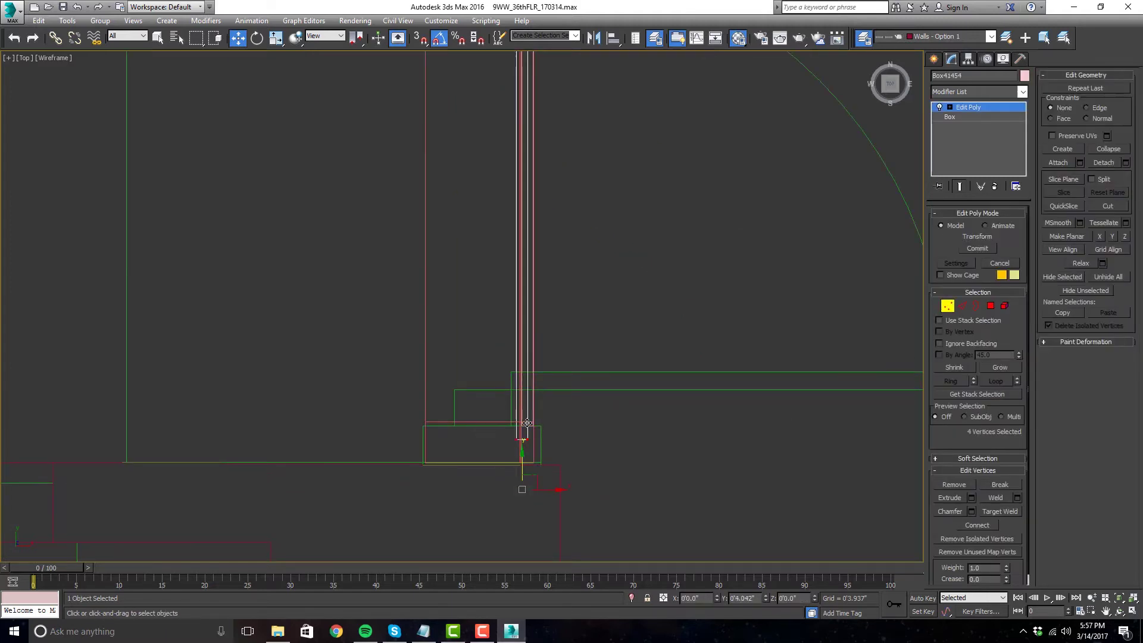
left_click(948, 309)
left_click(762, 298)
- Select frame Plane555 and inspect its divisions against the door in plan and in the perspective view
scroll(522, 430, "down", 4)
key("alt+w")
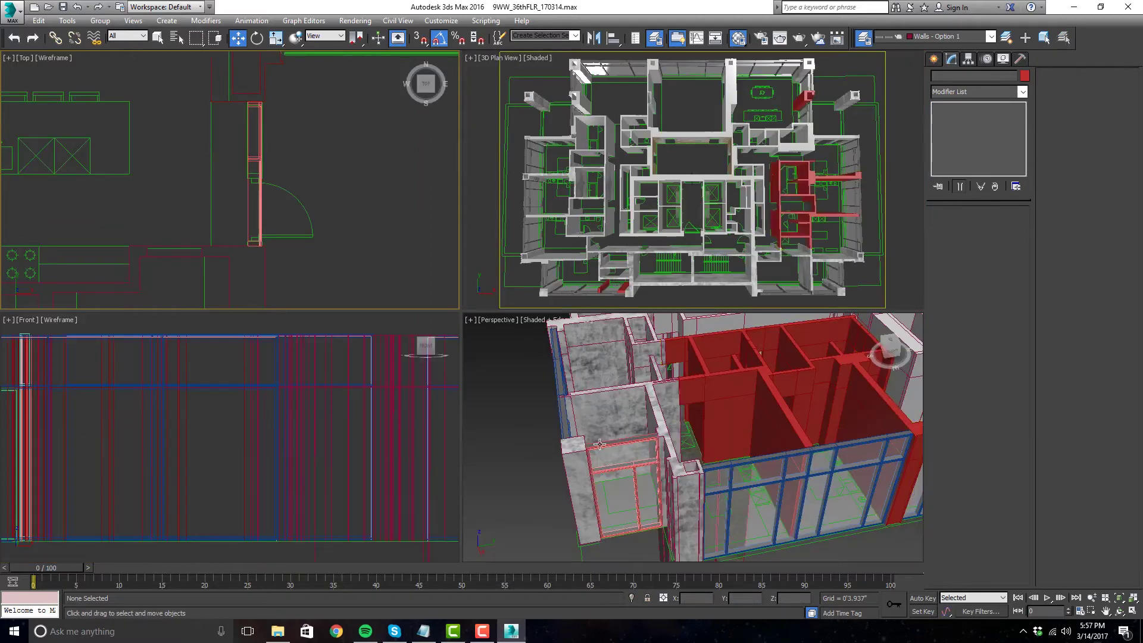
left_click(260, 176)
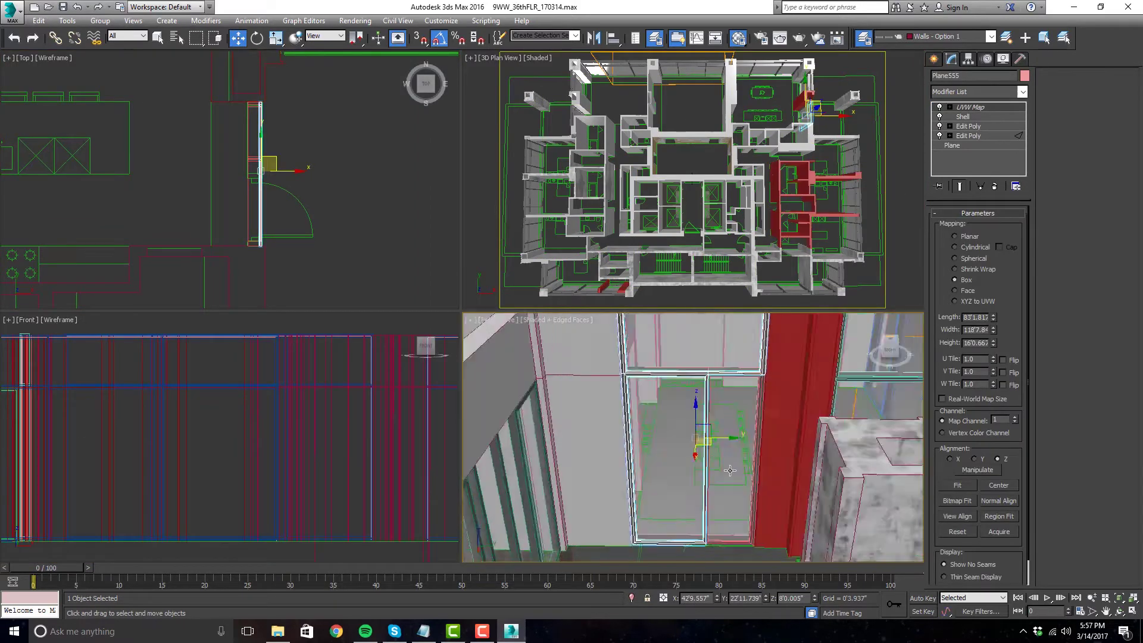
key("alt+w")
scroll(401, 256, "up", 3)
scroll(623, 323, "down", 2)
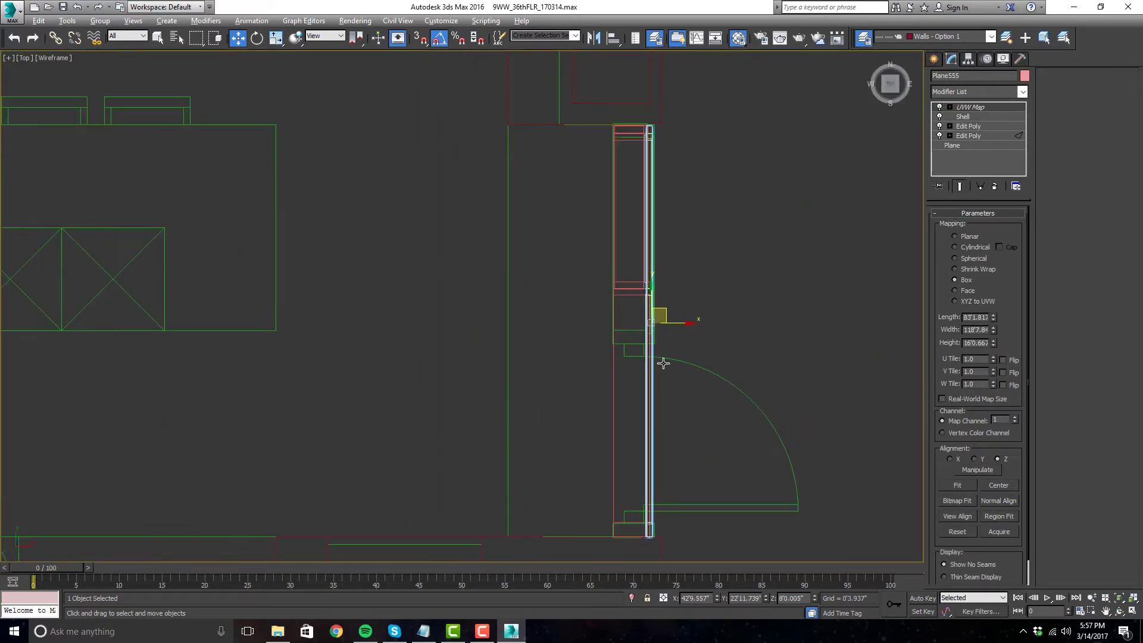
key("alt+w")
right_click(619, 411)
key("alt+w")
middle_click_drag(617, 439, 599, 419, "alt")
scroll(573, 313, "down", 2)
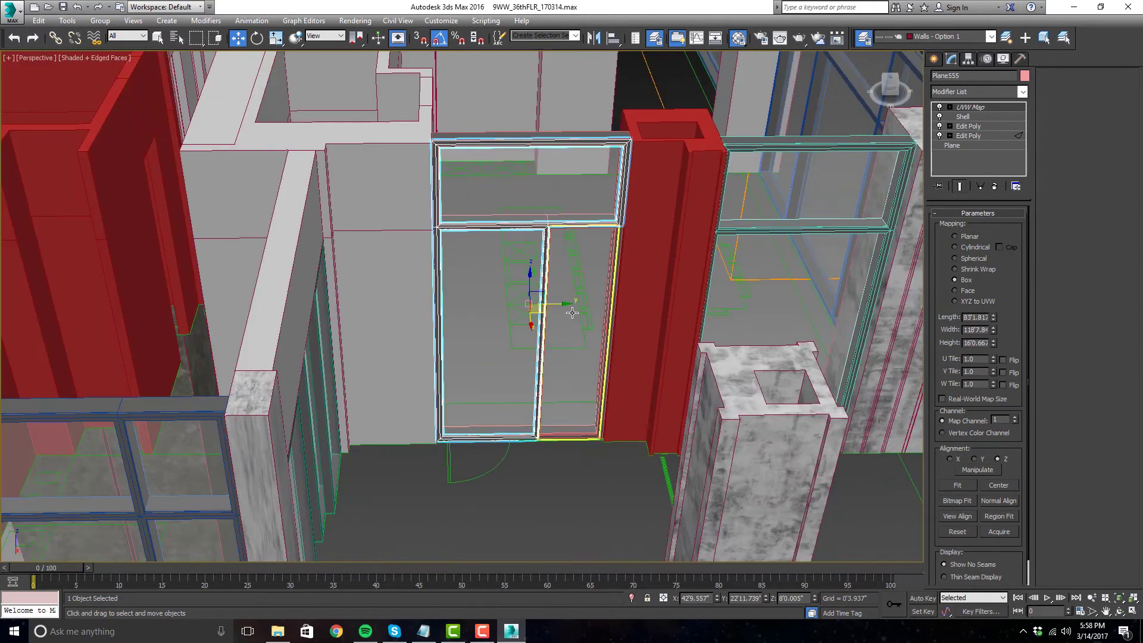
scroll(572, 314, "up", 2)
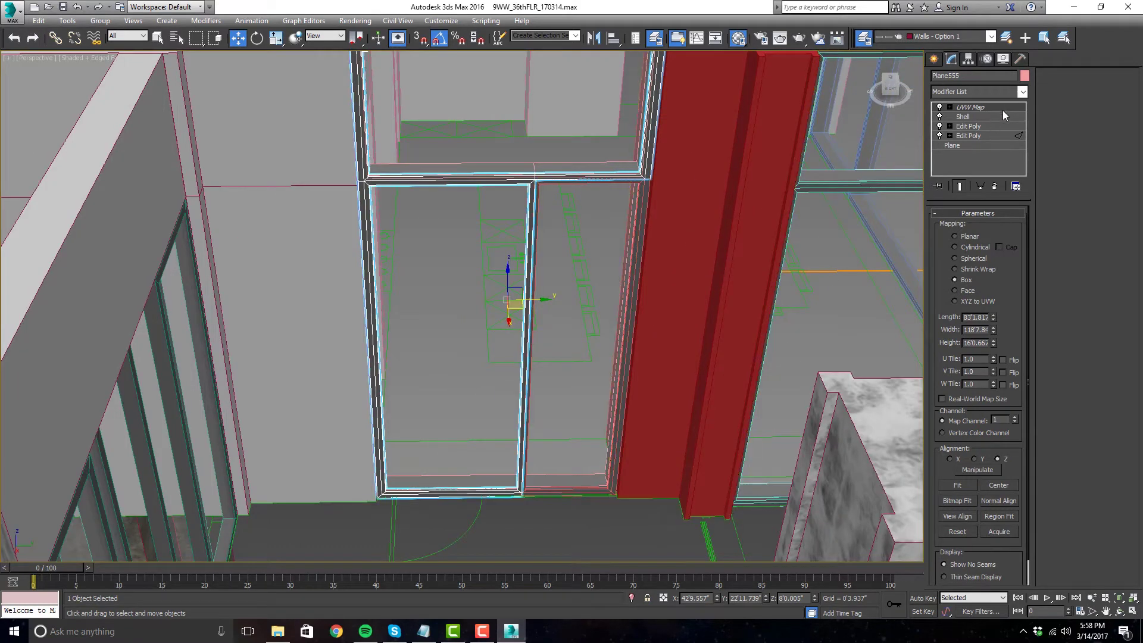
- Attach the other parts of the copied window frame to Plane555, using Match Material IDs to Material
left_click(1000, 126)
left_click(876, 195)
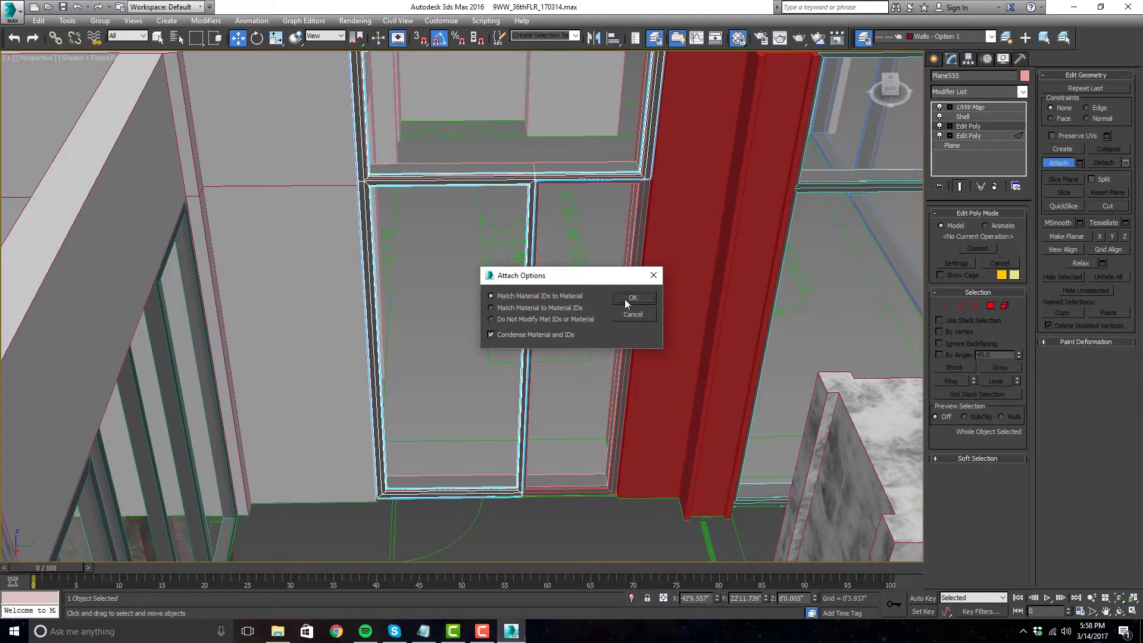
left_click(631, 299)
left_click(632, 299)
left_click(632, 299)
left_click(632, 299)
left_click(632, 298)
left_click(524, 178)
left_click(632, 297)
left_click(552, 172)
key("Return")
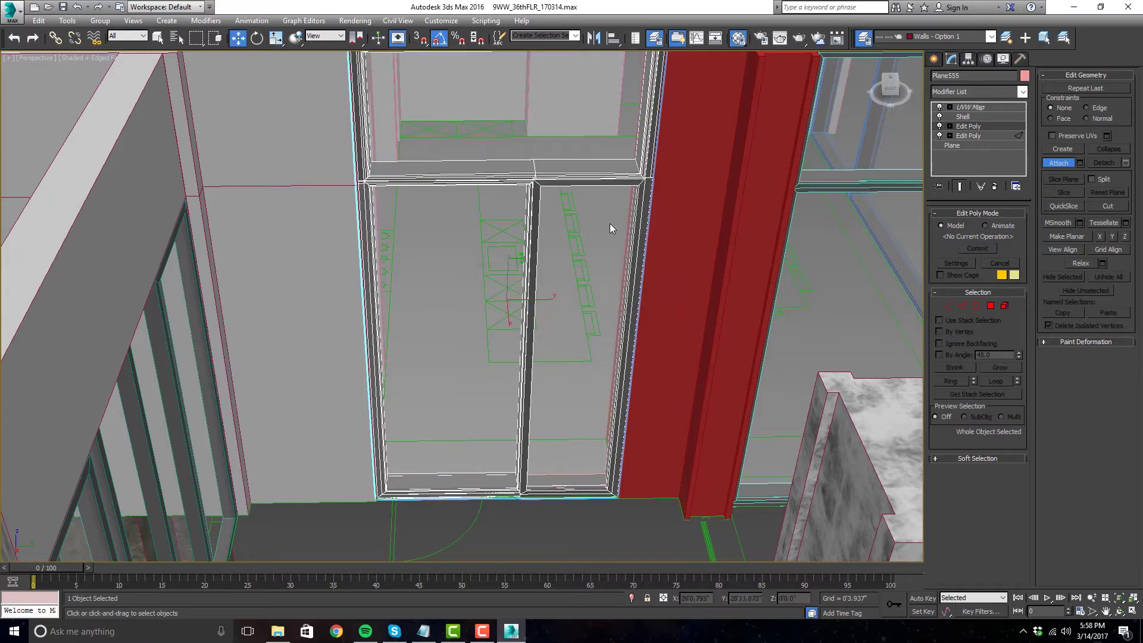
middle_click_drag(644, 161, 744, 238, "alt")
left_click(469, 218)
left_click(633, 298)
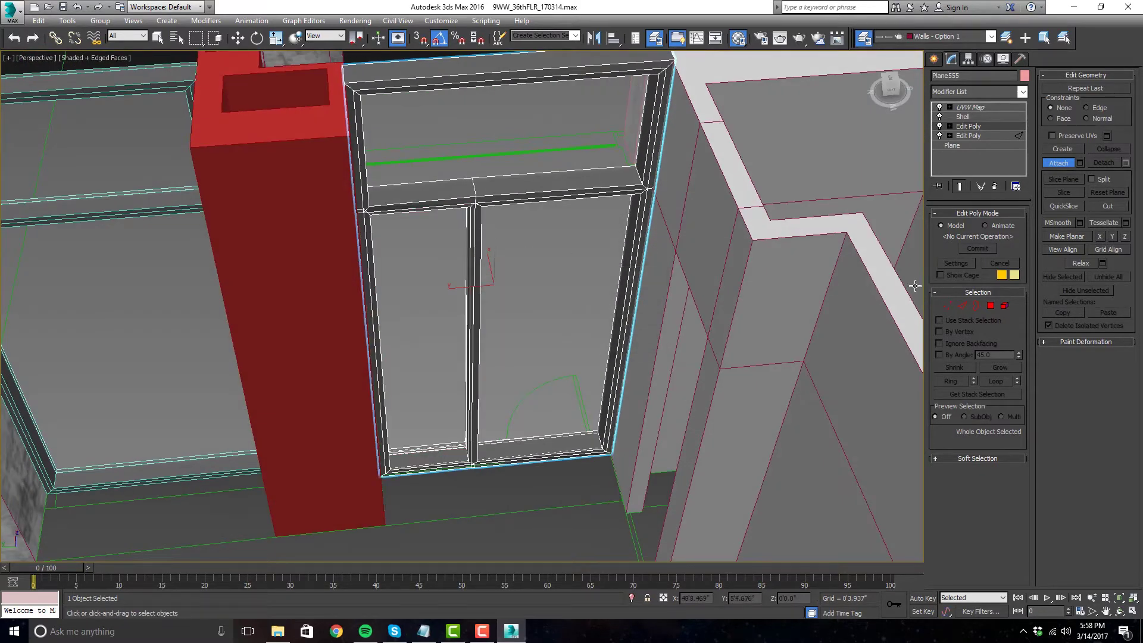
- Move the 46 vertices of frame Plane555's vertical divider along Y into line with the door edge
left_click(946, 305)
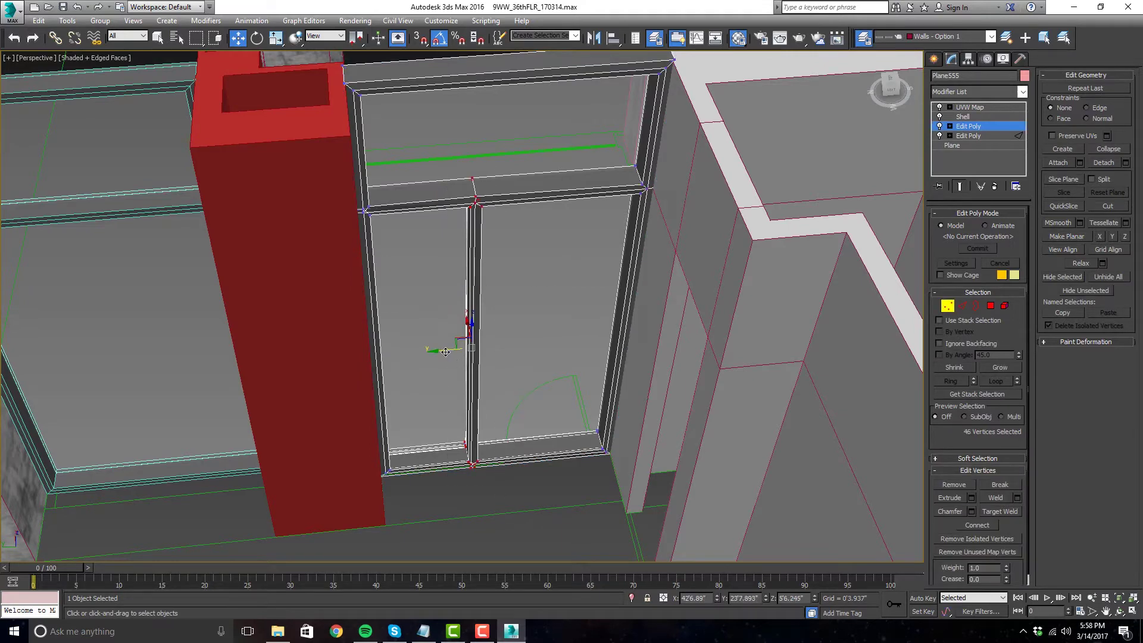
left_click_drag(446, 352, 479, 346)
left_click(949, 310)
- Deselect the frame, hide the window and wall geometry, and display the floor surfaces with the plan linework
scroll(595, 298, "down", 3)
middle_click_drag(596, 298, 650, 384, "alt")
scroll(523, 395, "down", 2)
left_click(524, 395)
scroll(658, 392, "down", 3)
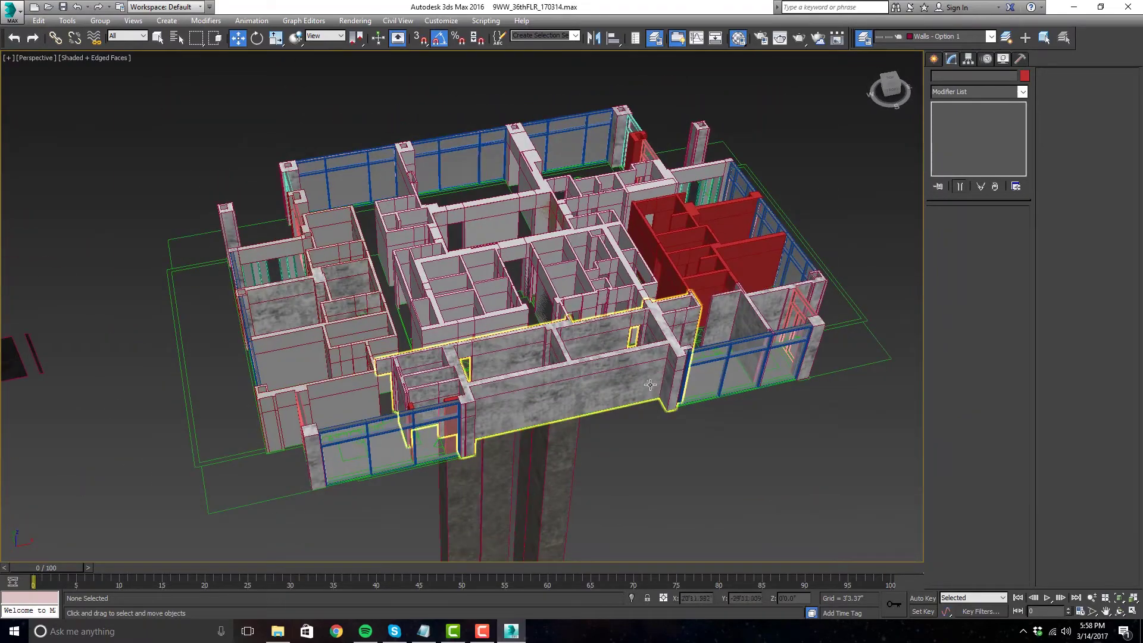
scroll(468, 277, "up", 4)
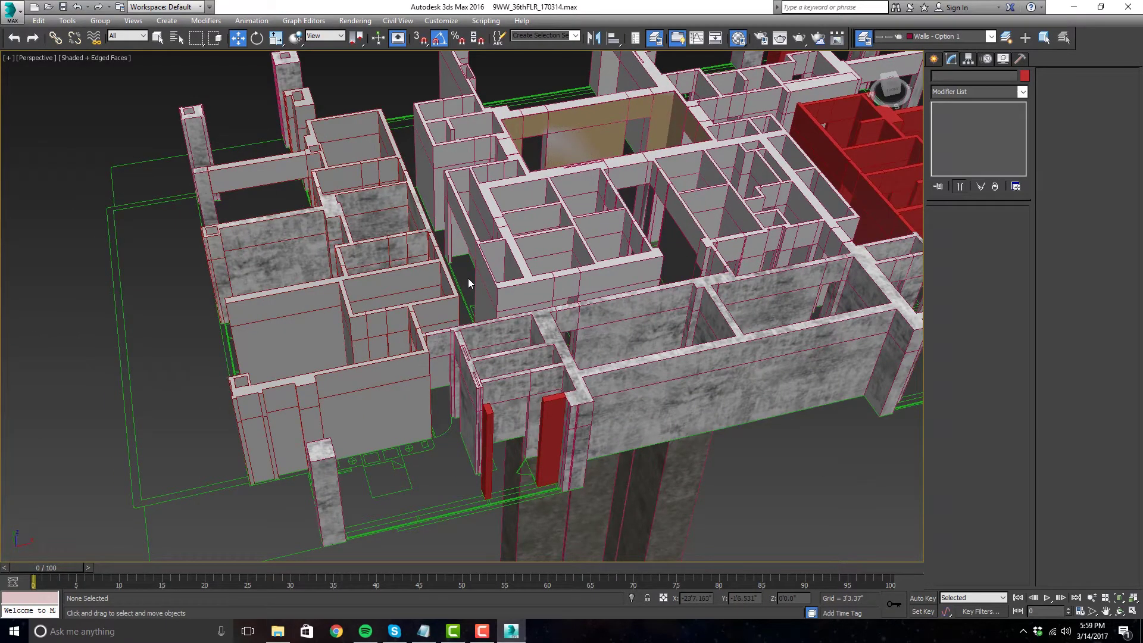
scroll(469, 279, "down", 3)
middle_click_drag(717, 355, 697, 391)
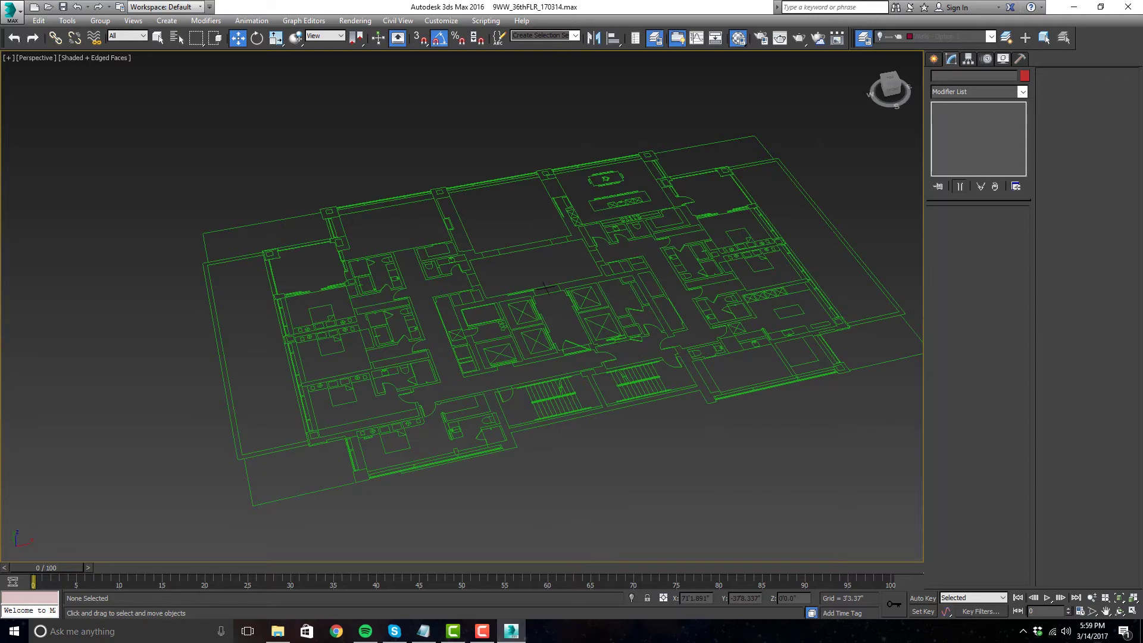
scroll(559, 301, "up", 3)
middle_click_drag(681, 322, 668, 298)
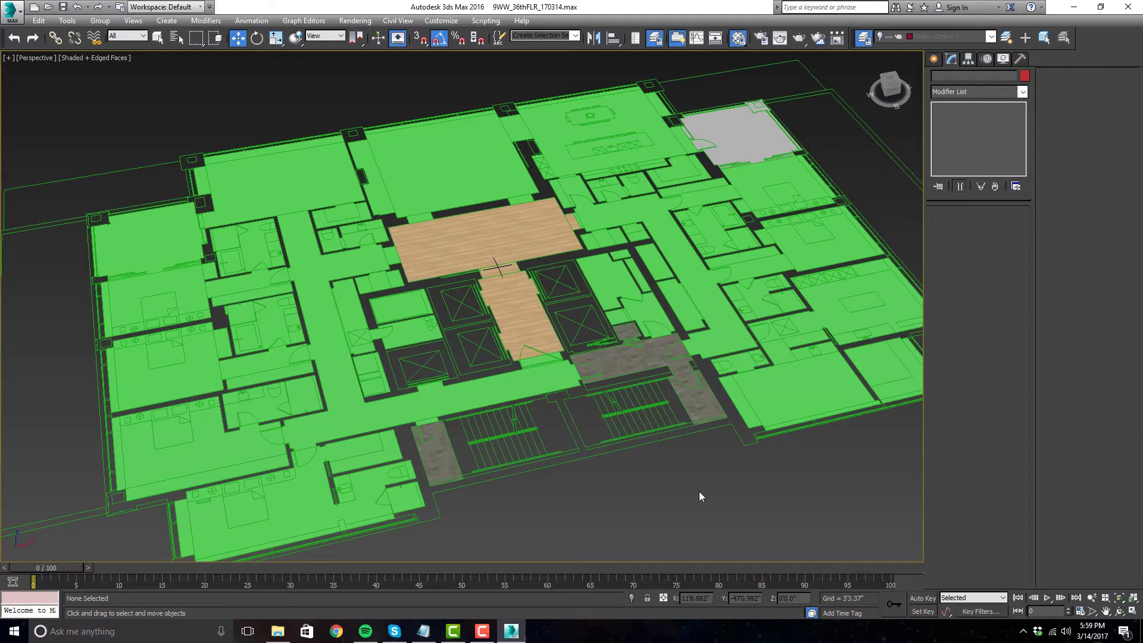
- Examine the floor surfaces across the whole plan for rooms that still lack a finish material
middle_click_drag(725, 495, 674, 462, "alt")
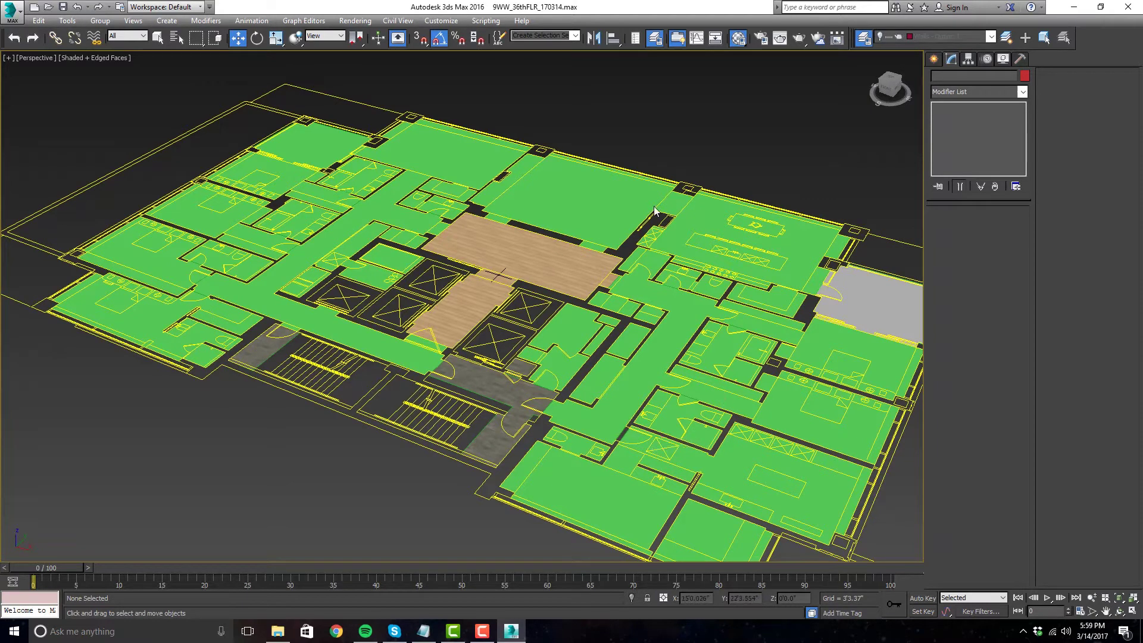
middle_click_drag(555, 250, 594, 255)
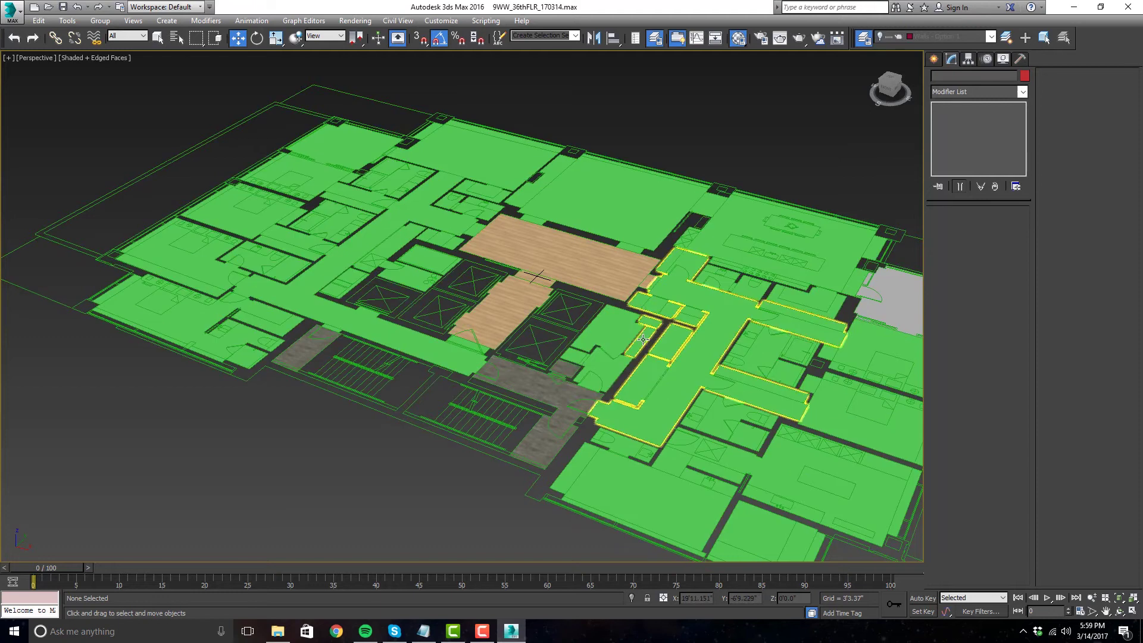
left_click(740, 216)
left_click(786, 161)
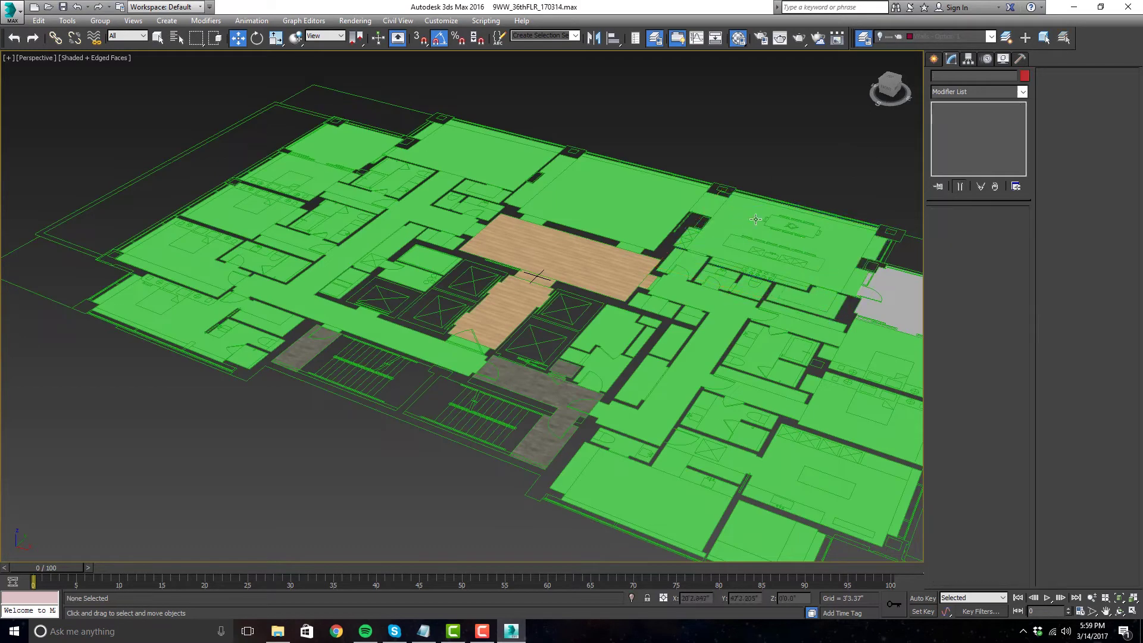
left_click(657, 481)
middle_click_drag(469, 472, 453, 442)
left_click(452, 442)
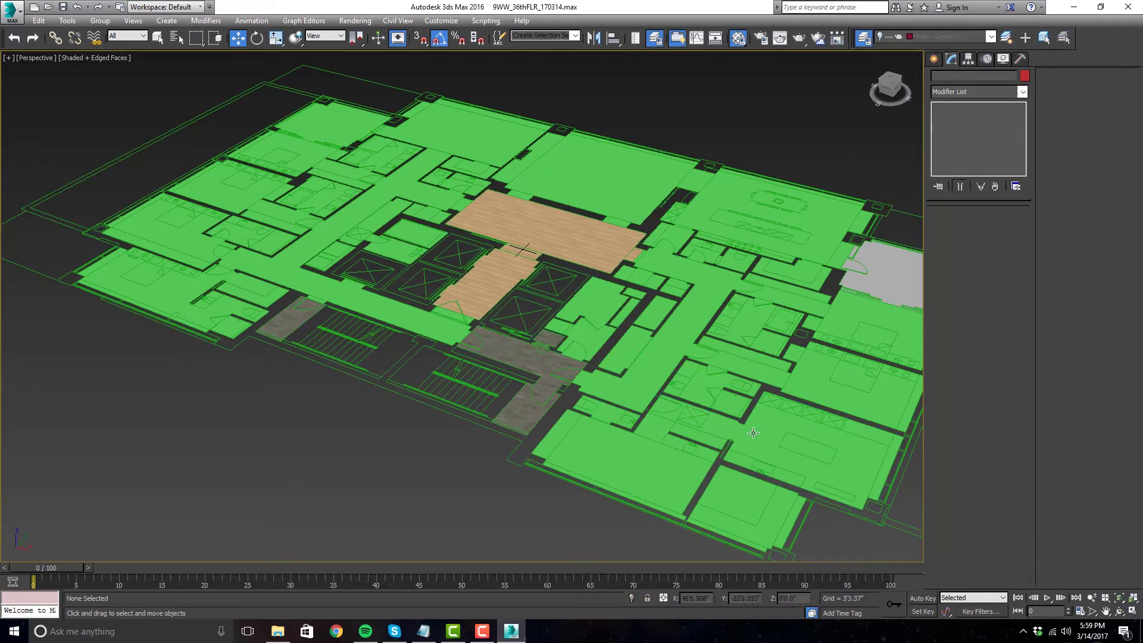
middle_click_drag(415, 415, 445, 404)
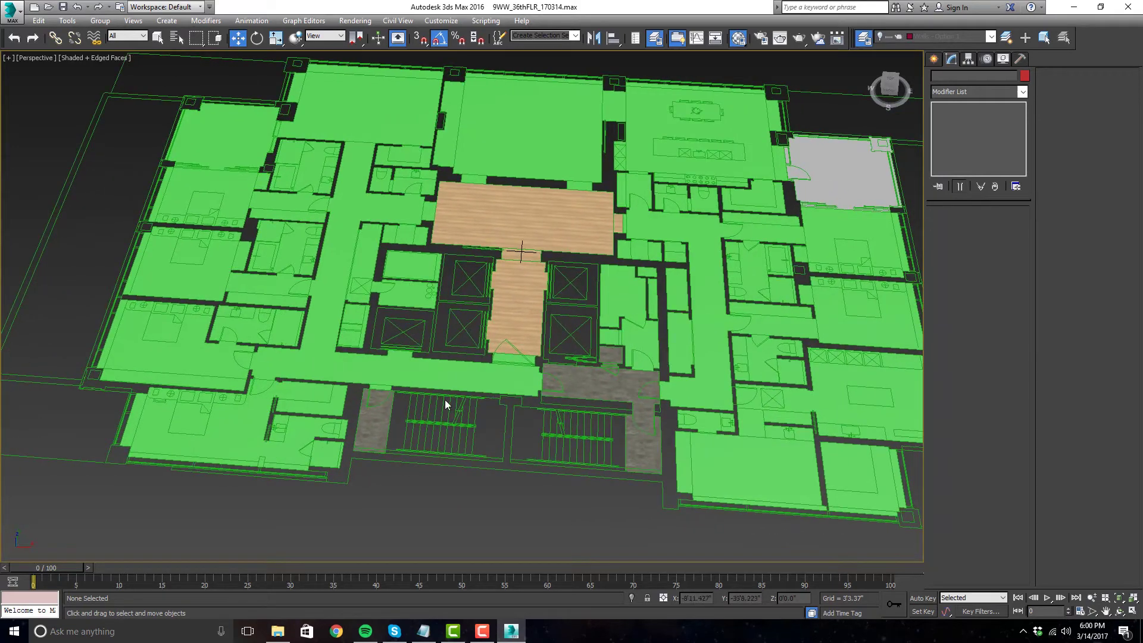
- Inspect the unfinished corridor floor Line516 and the concrete stair-lobby floor Line043 against the surrounding floors
left_click(444, 376)
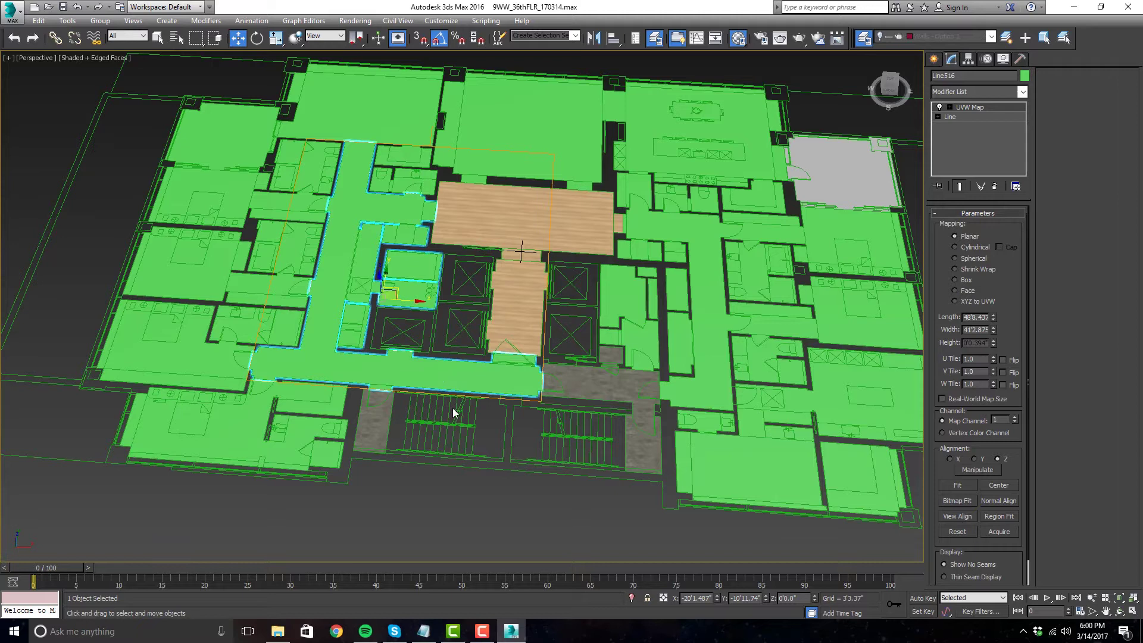
left_click(459, 493)
middle_click_drag(476, 500, 462, 502)
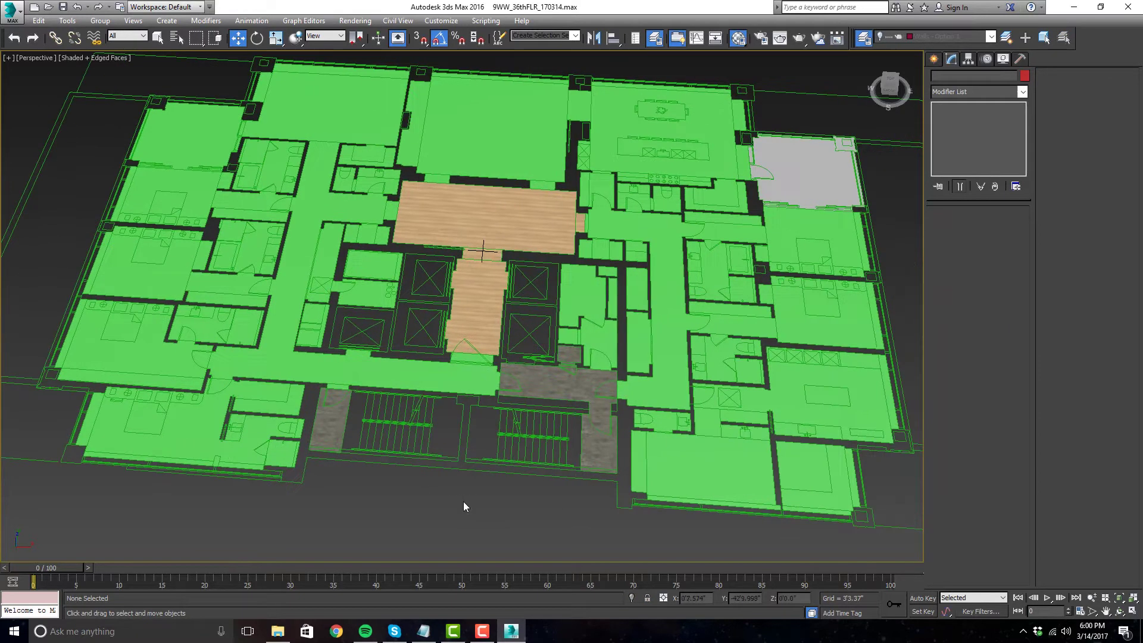
left_click(577, 388)
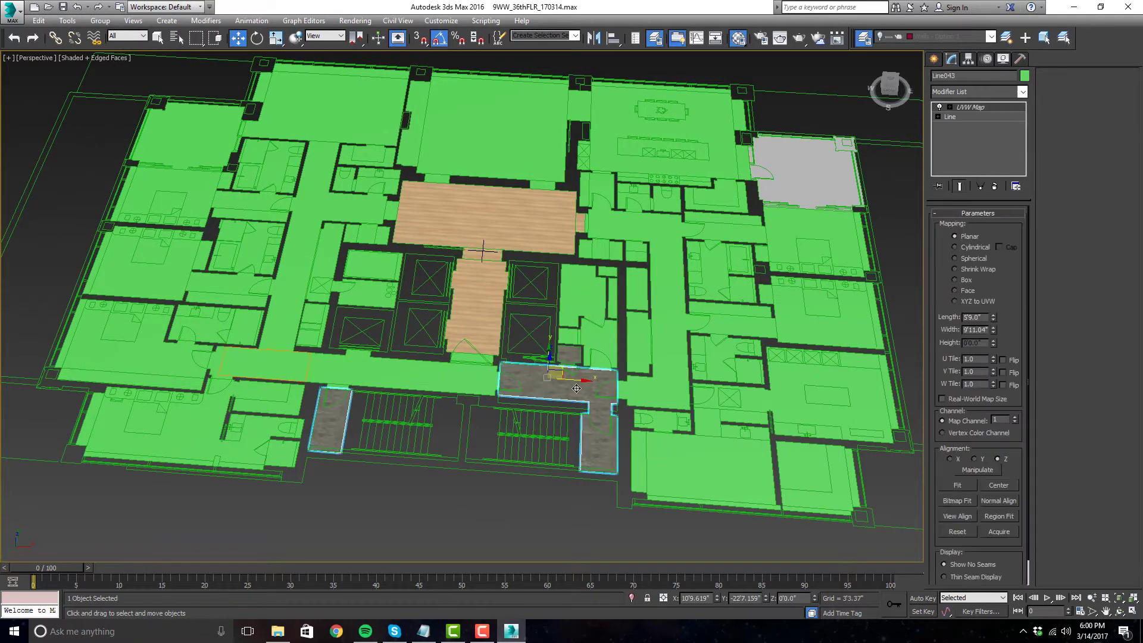
left_click(514, 527)
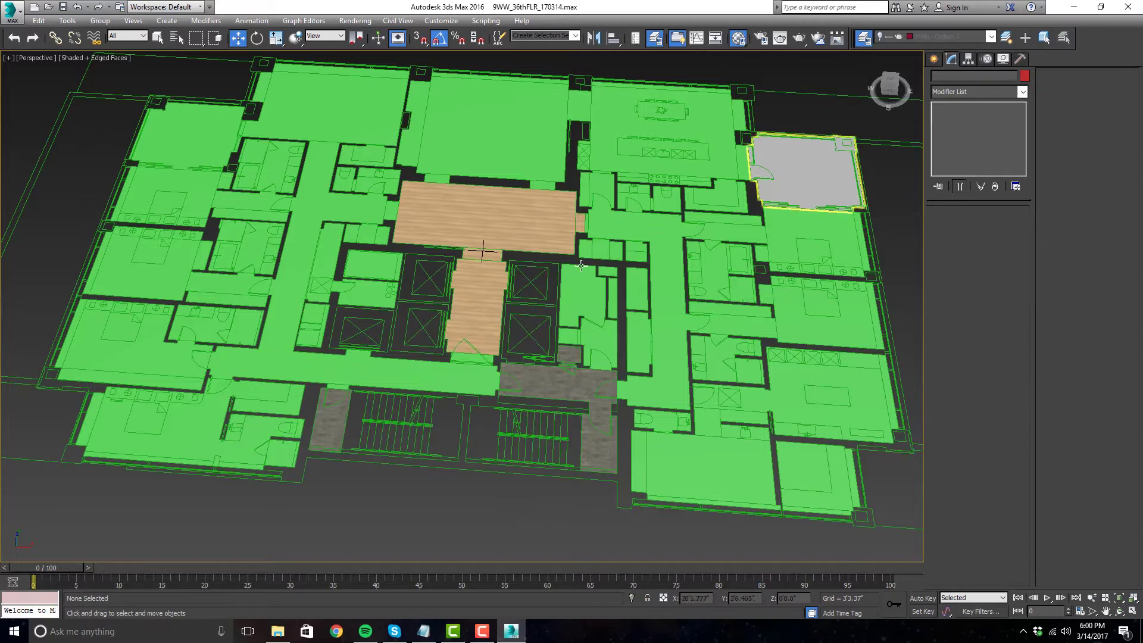
middle_click_drag(596, 311, 601, 329)
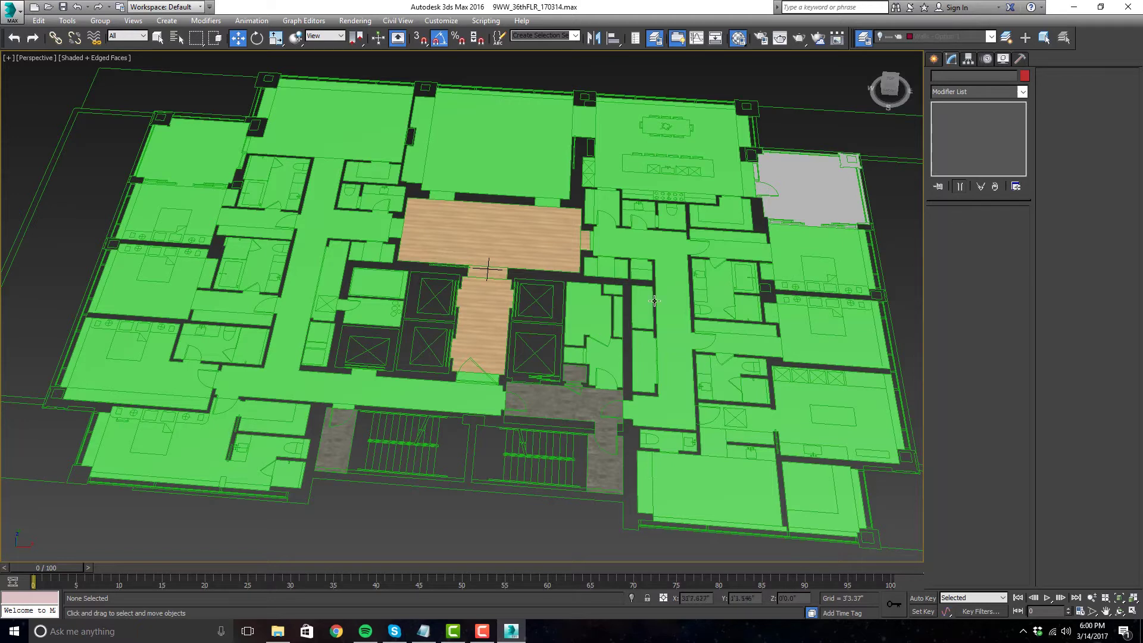
middle_click_drag(524, 528, 511, 501)
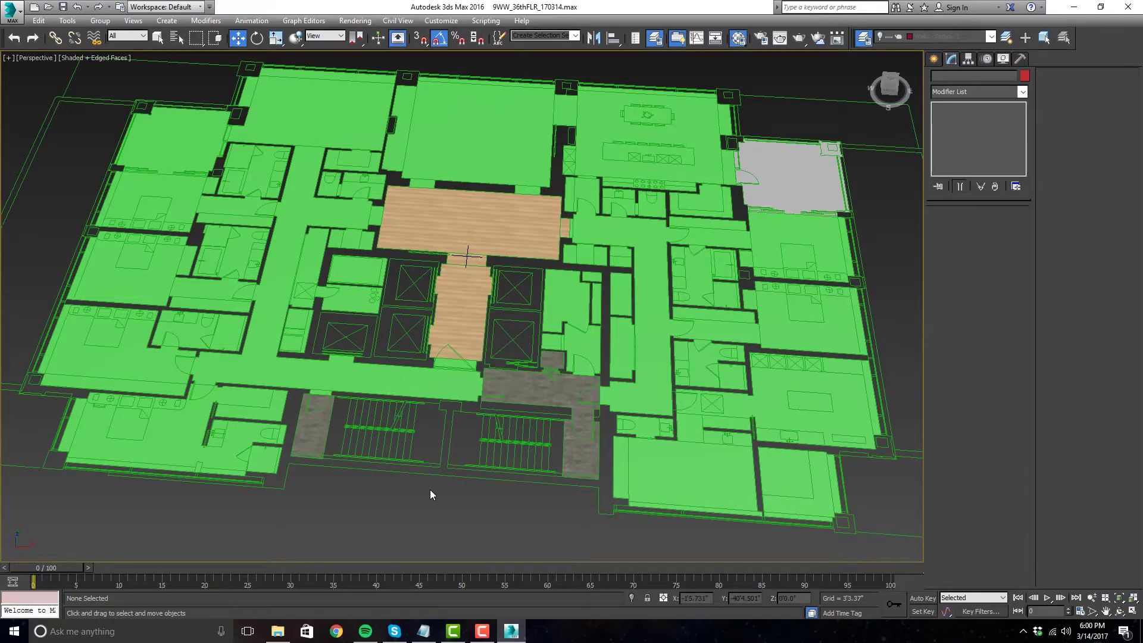
- Apply the wood material to corridor floor Line516 and scale its UVW Map gizmo to 23% in X and Y
left_click(384, 383)
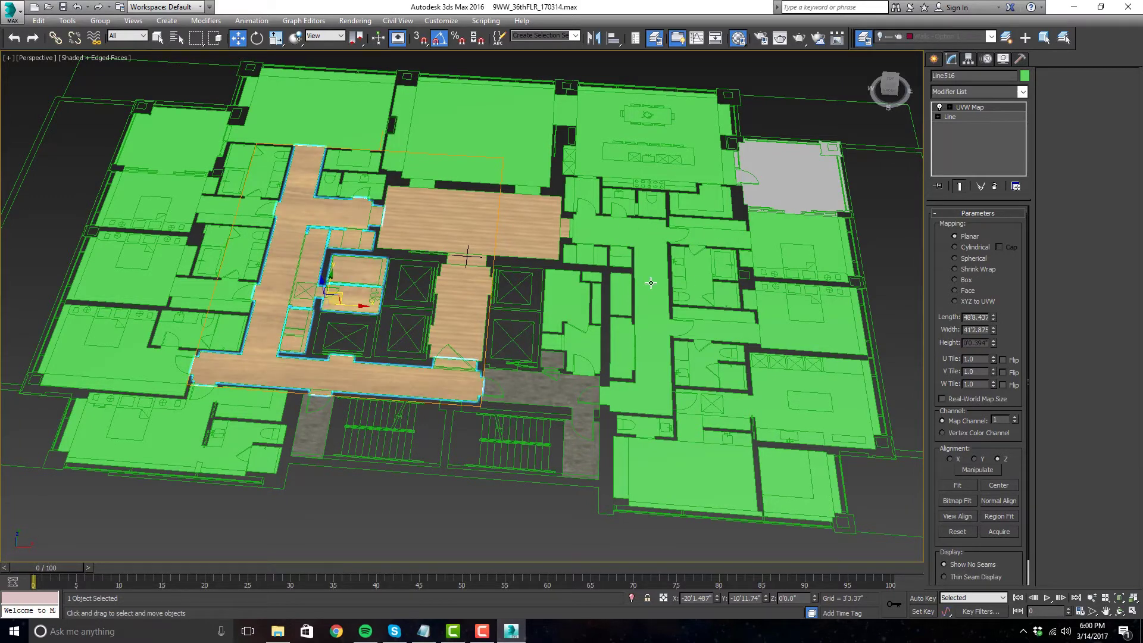
scroll(467, 256, "up", 5)
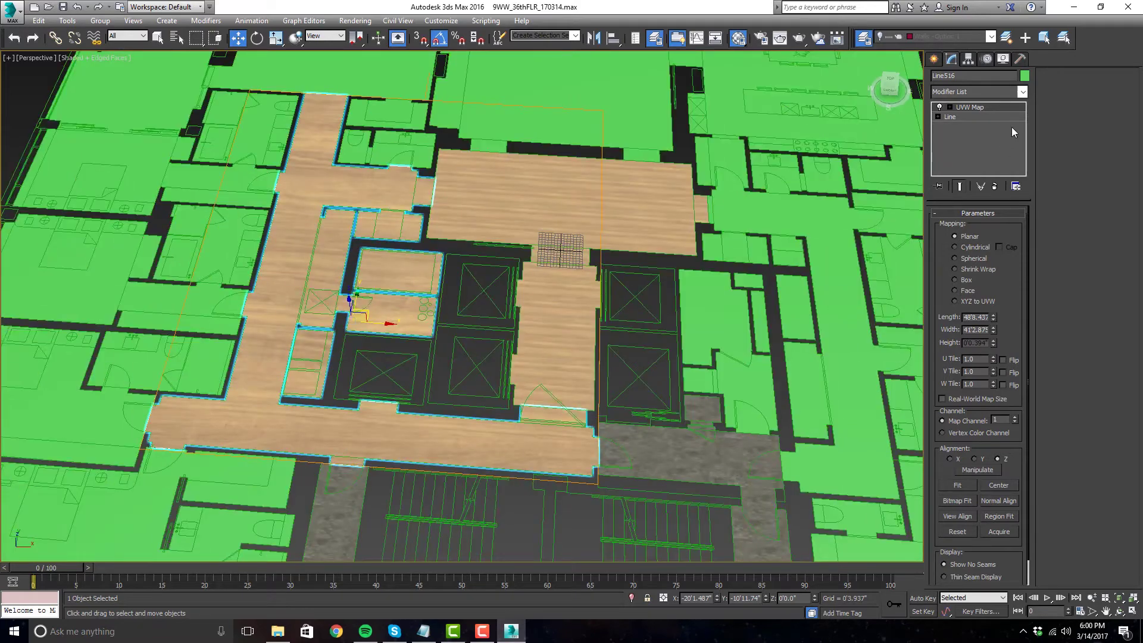
left_click(1000, 107)
scroll(560, 292, "up", 3)
scroll(573, 319, "down", 4)
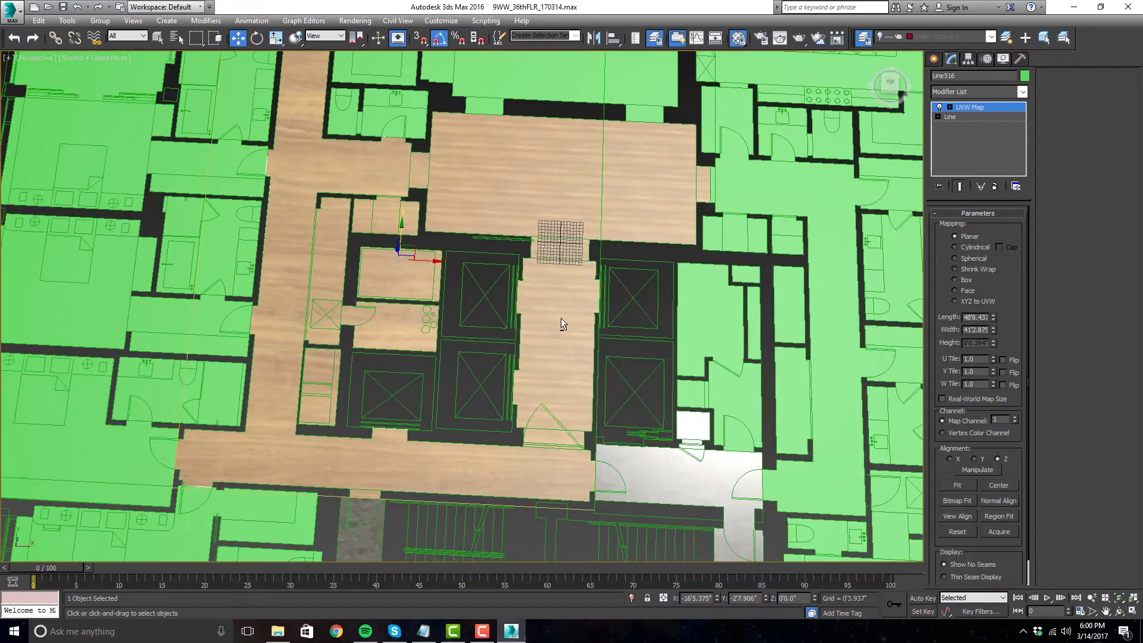
key("r")
scroll(512, 260, "down", 4)
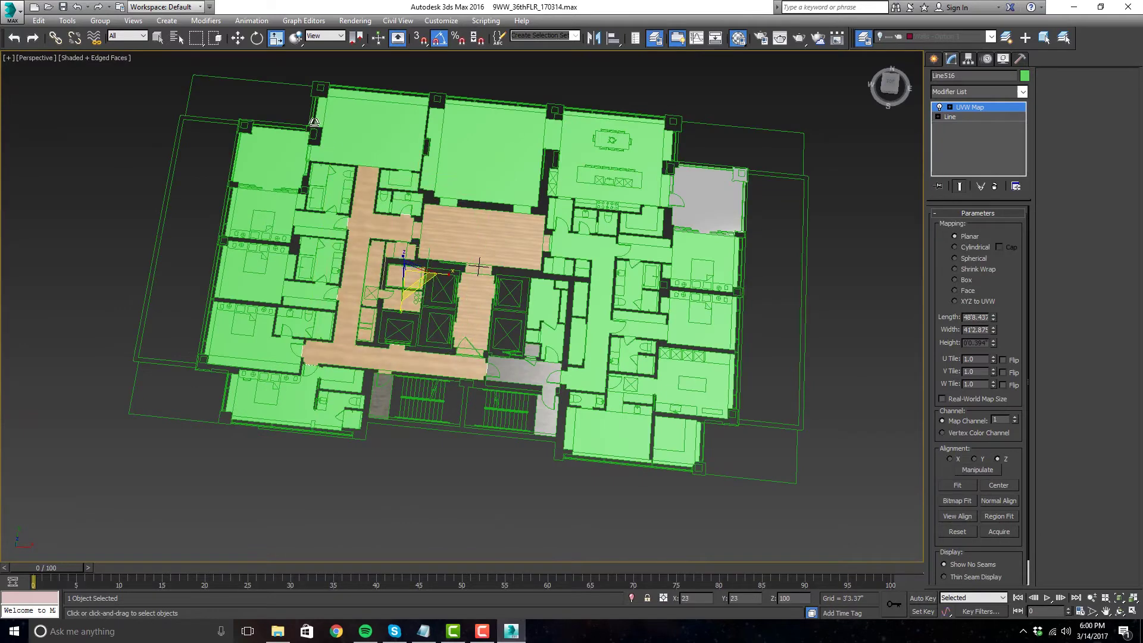
- Scale Line516's UVW Map gizmo by a further 51% in X and Y to match the hall's wood grain
scroll(400, 244, "up", 8)
scroll(457, 356, "down", 6)
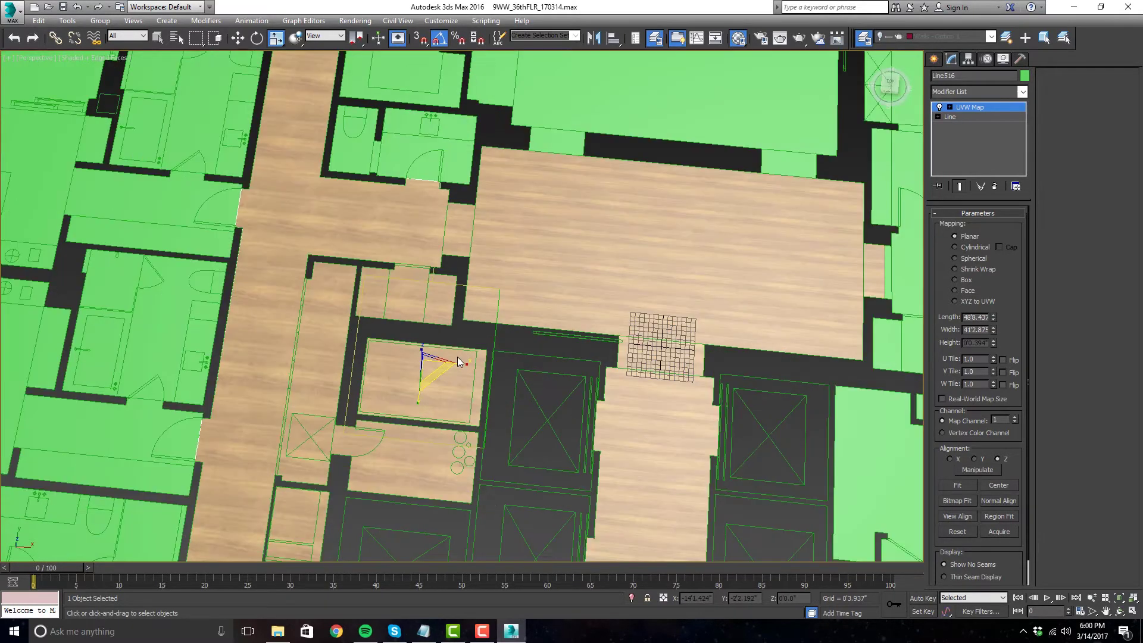
left_click_drag(473, 318, 407, 286)
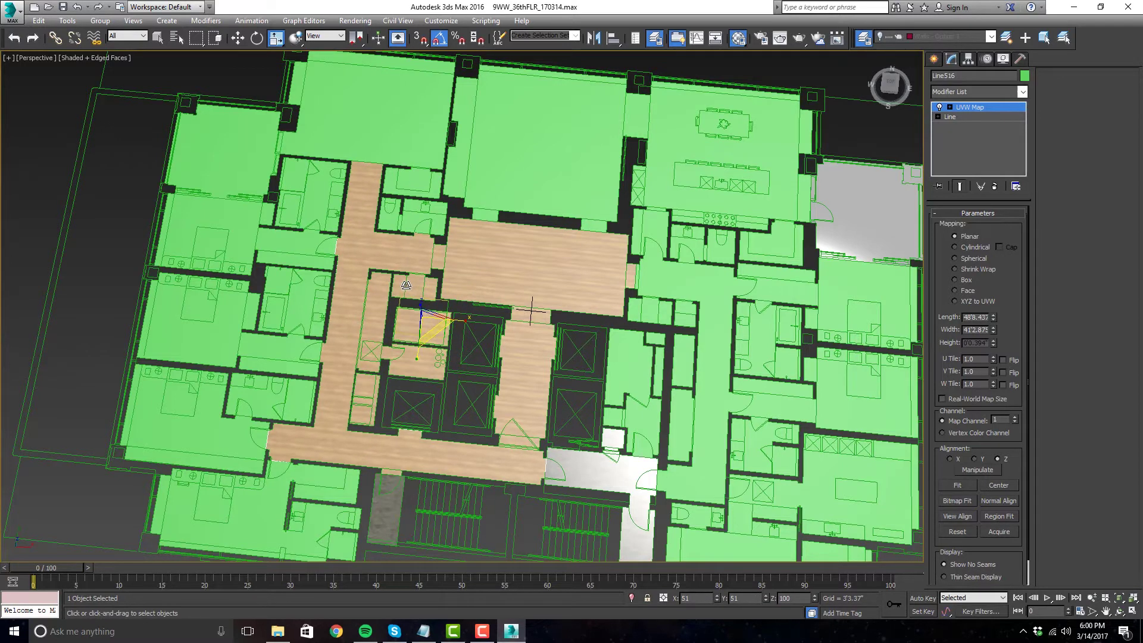
scroll(413, 278, "up", 5)
scroll(414, 276, "down", 6)
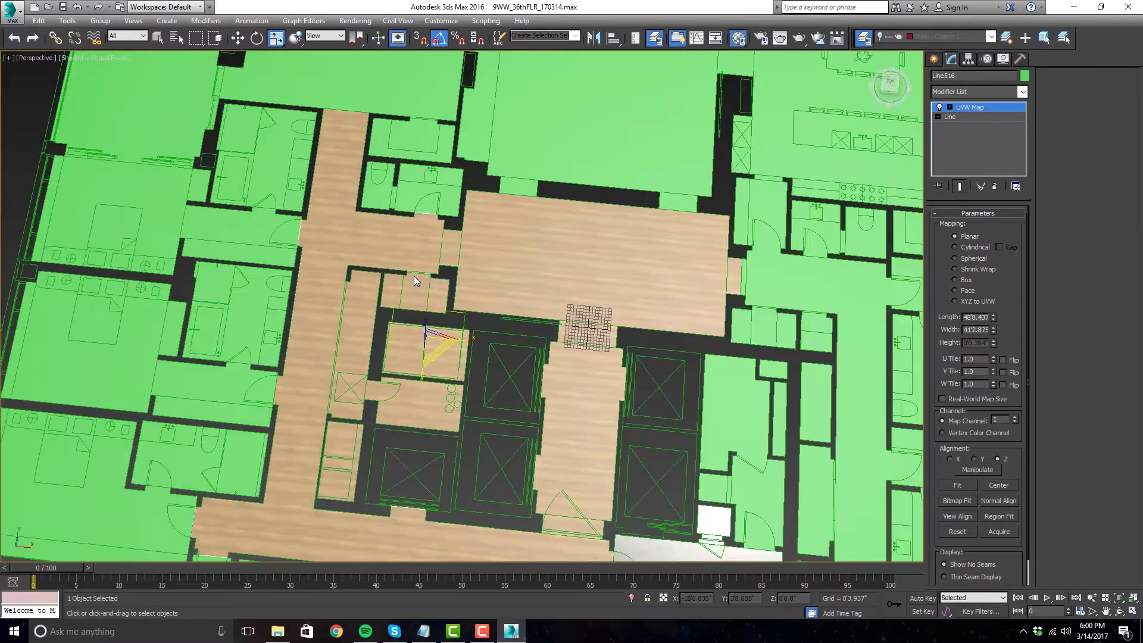
key("w")
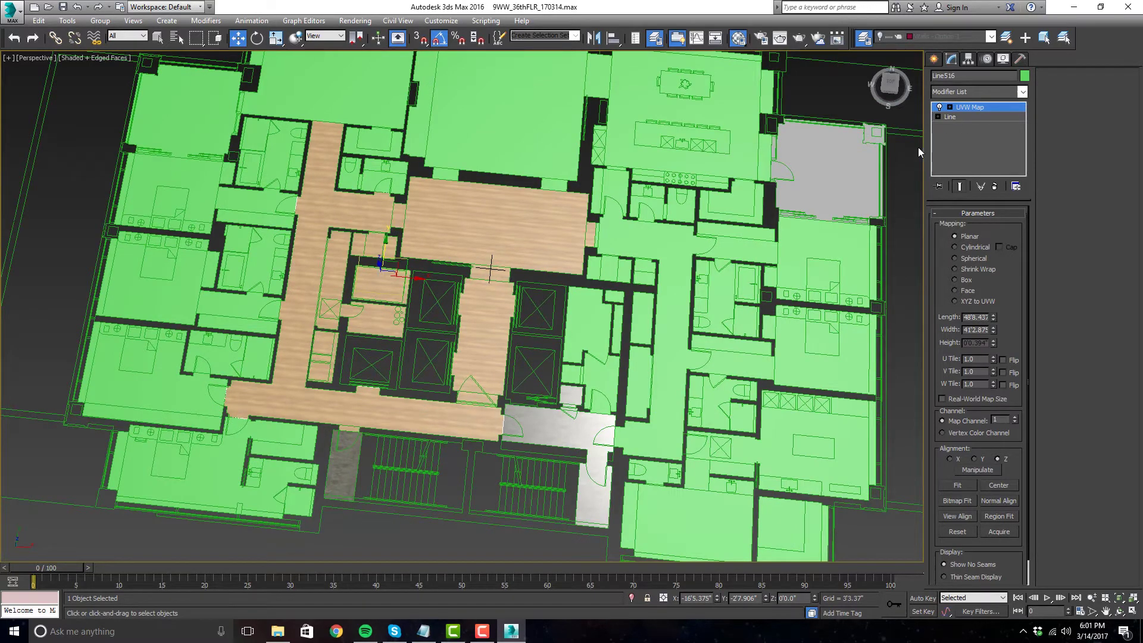
- Try removing the UVW Map modifier from corridor floor Line516, and undo the removal
right_click(983, 107)
left_click(1000, 124)
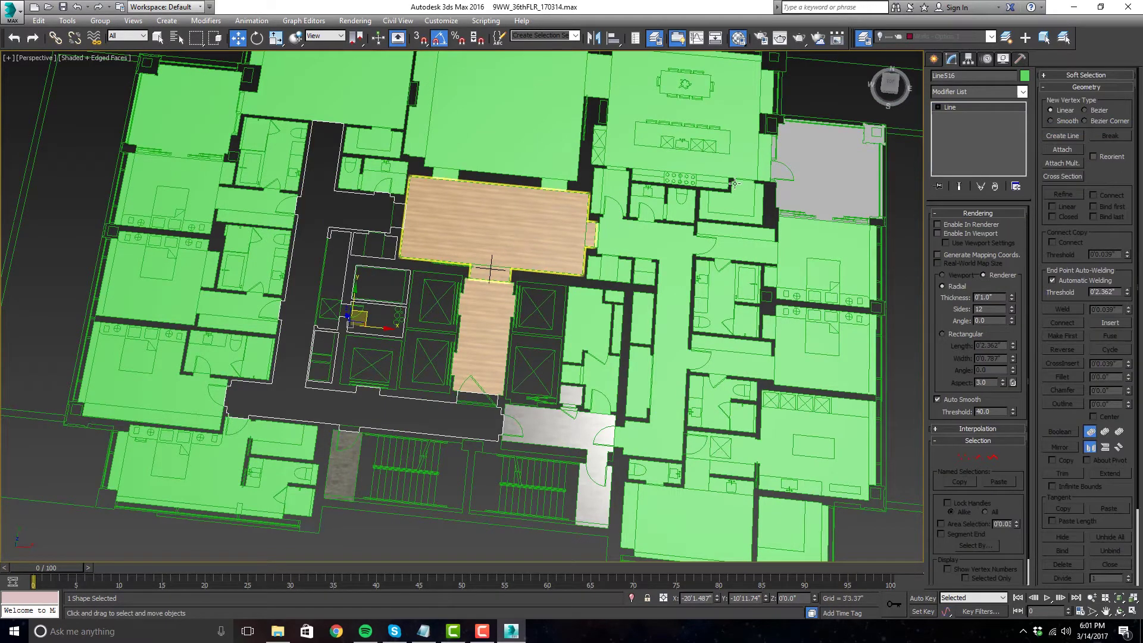
key("ctrl+z")
key("ctrl+z")
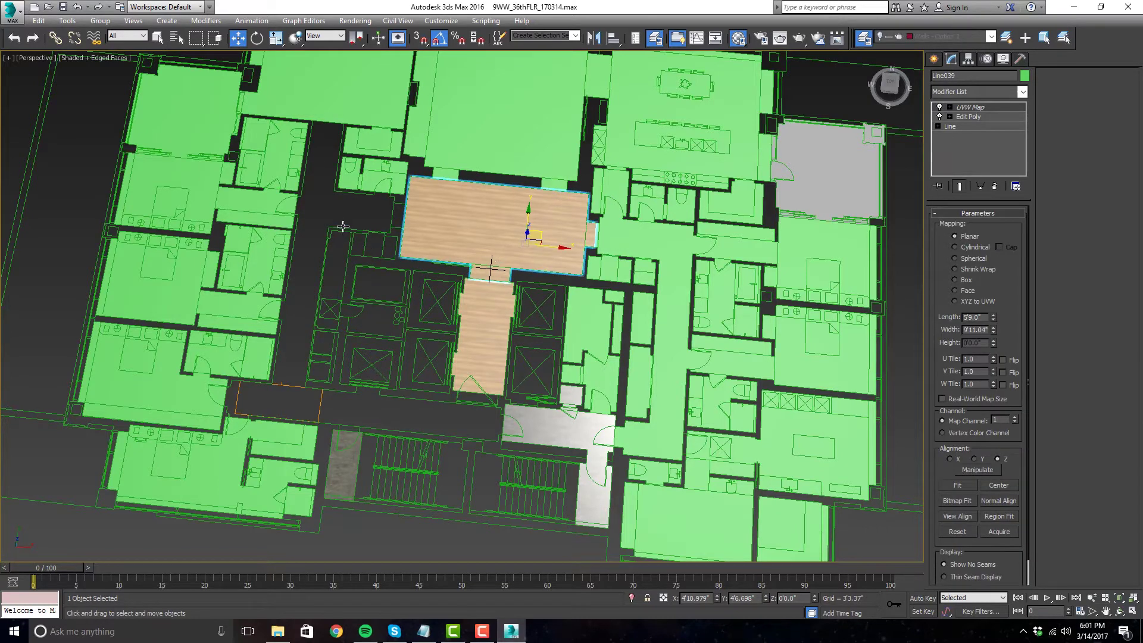
left_click(366, 218)
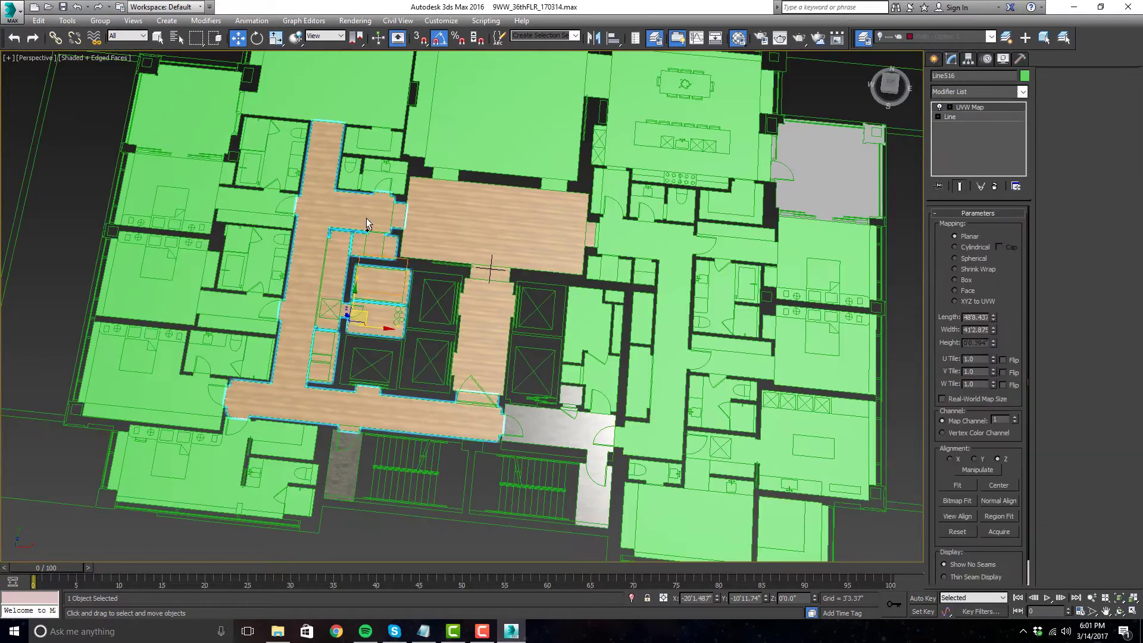
- Select the opposite corridor floor Line529 and compare its display with the UVW Map modifier off and on
left_click(156, 244)
left_click(336, 213)
scroll(480, 228, "up", 6)
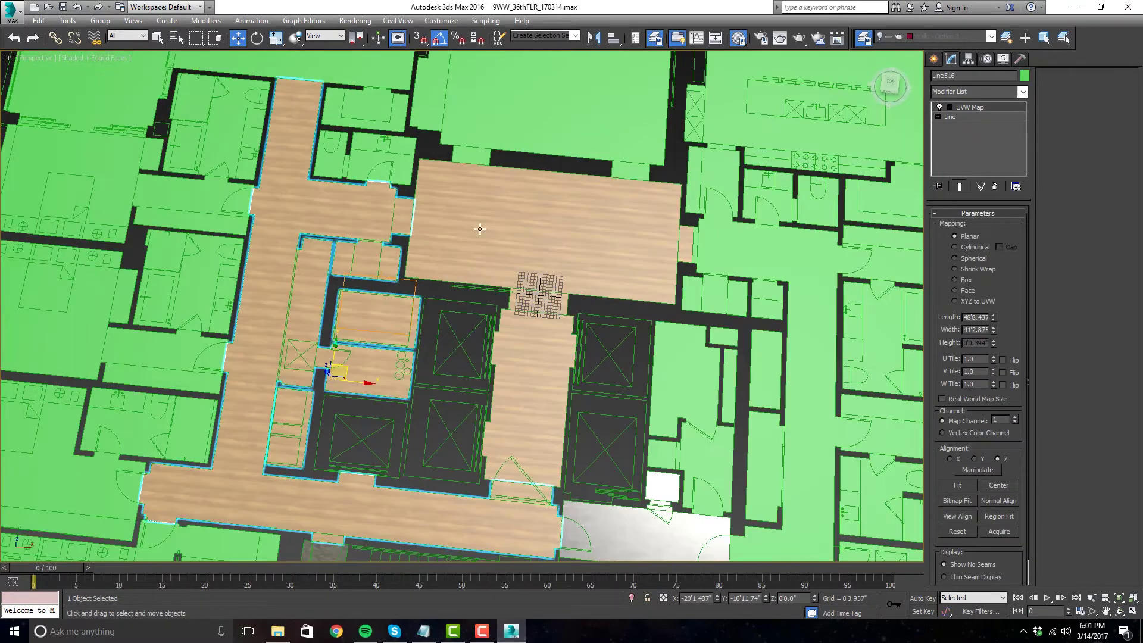
middle_click_drag(480, 229, 308, 172)
left_click(625, 298)
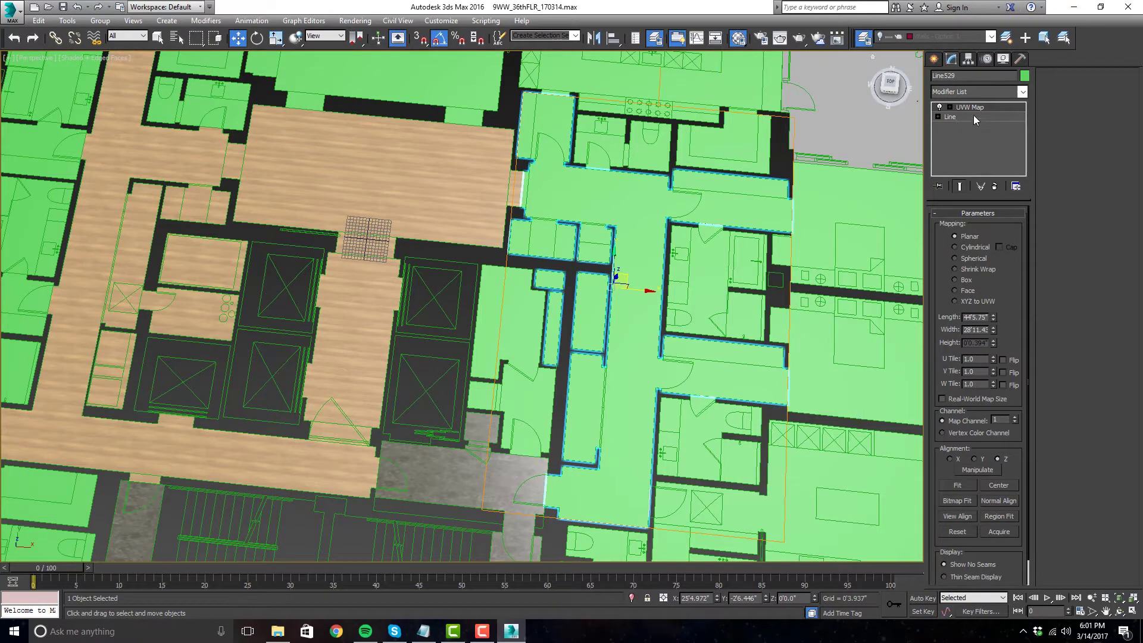
left_click(940, 107)
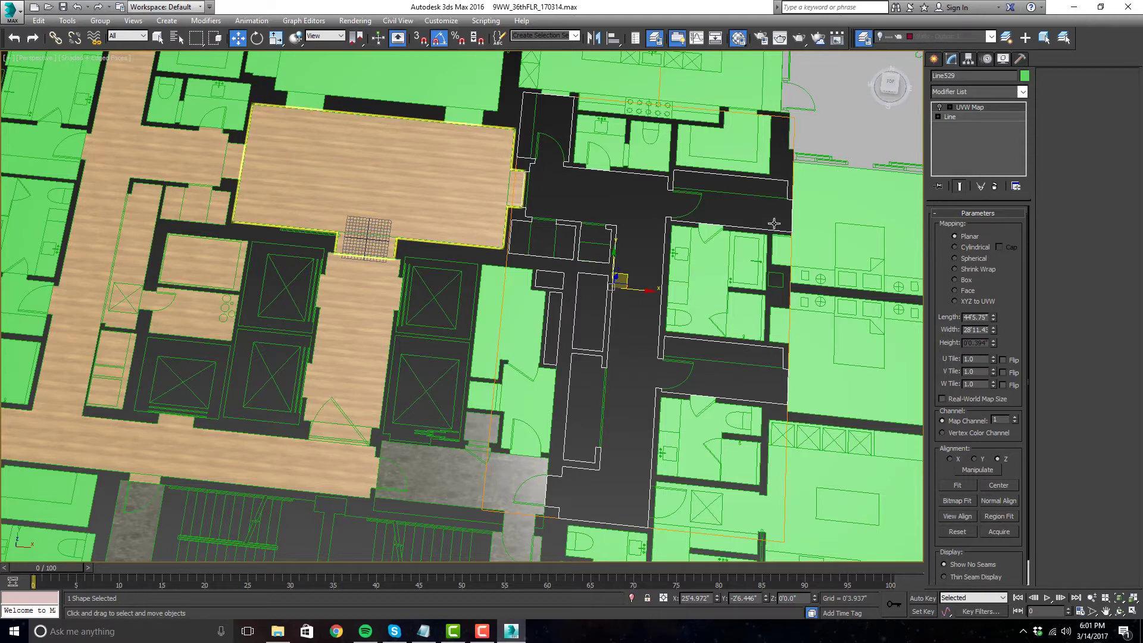
left_click(940, 107)
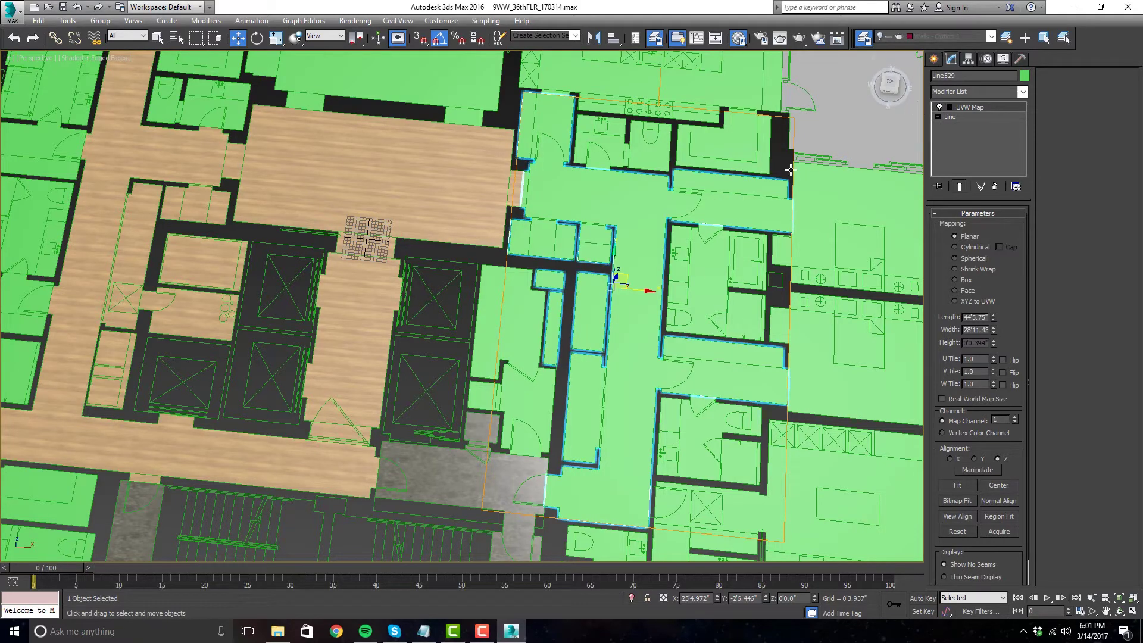
- Apply the Oak Floor_02 material to corridor floor Line529 and activate its UVW Map gizmo
middle_click_drag(767, 266, 736, 264)
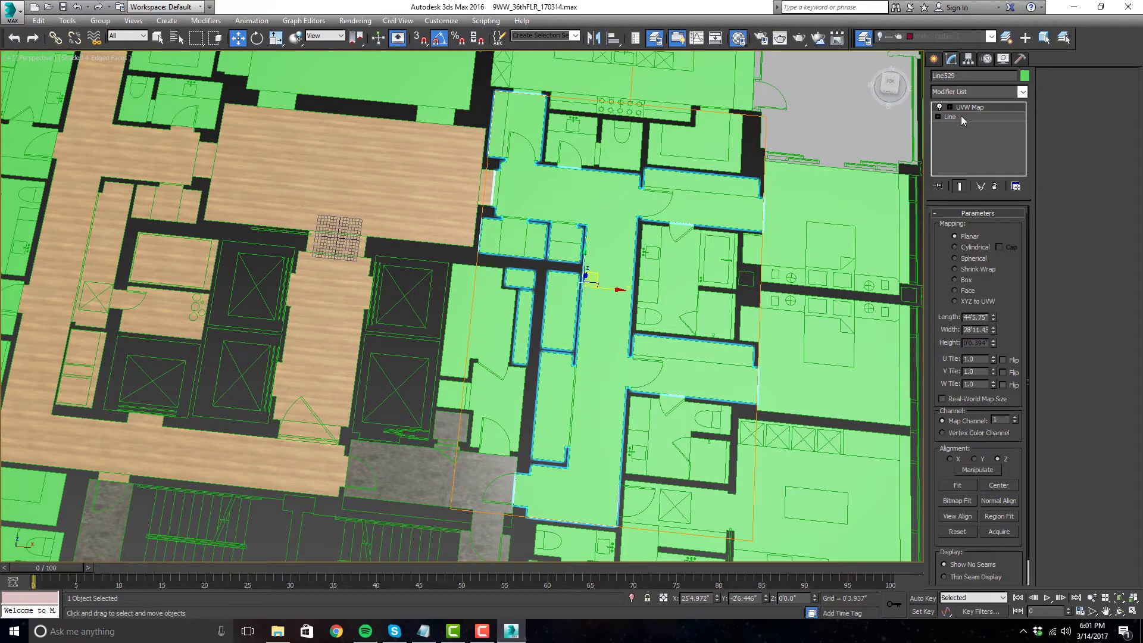
left_click(748, 170)
left_click(744, 189)
mouse_move(673, 245)
middle_mouse_down()
mouse_move(667, 233)
mouse_move(656, 244)
middle_mouse_up()
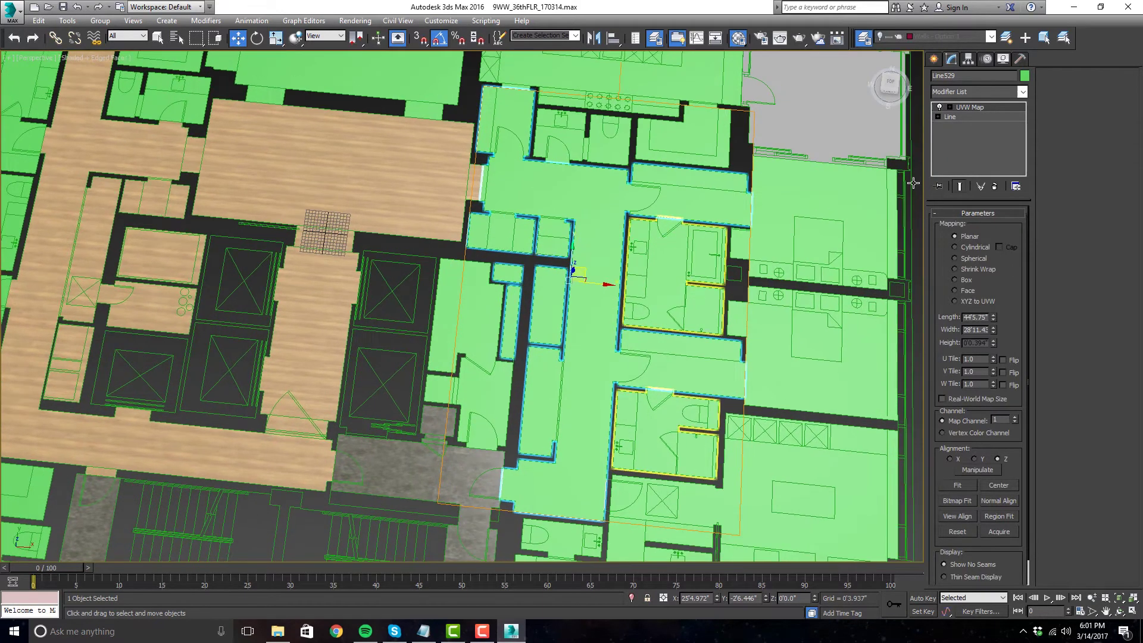
left_click(983, 107)
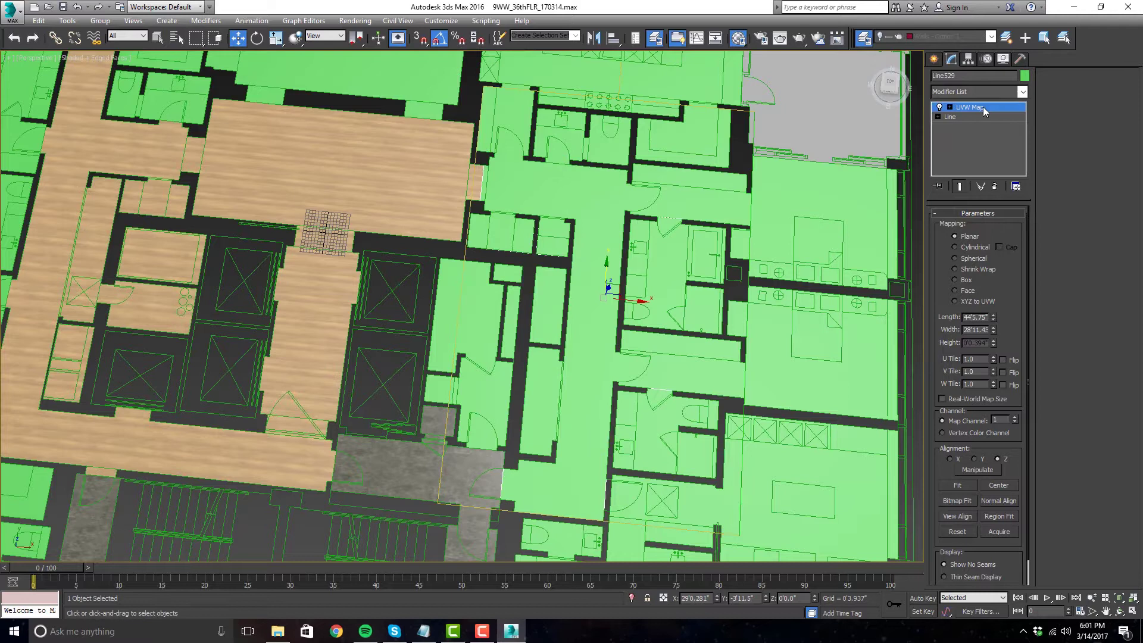
left_click(952, 108)
left_click(952, 108)
left_click(951, 108)
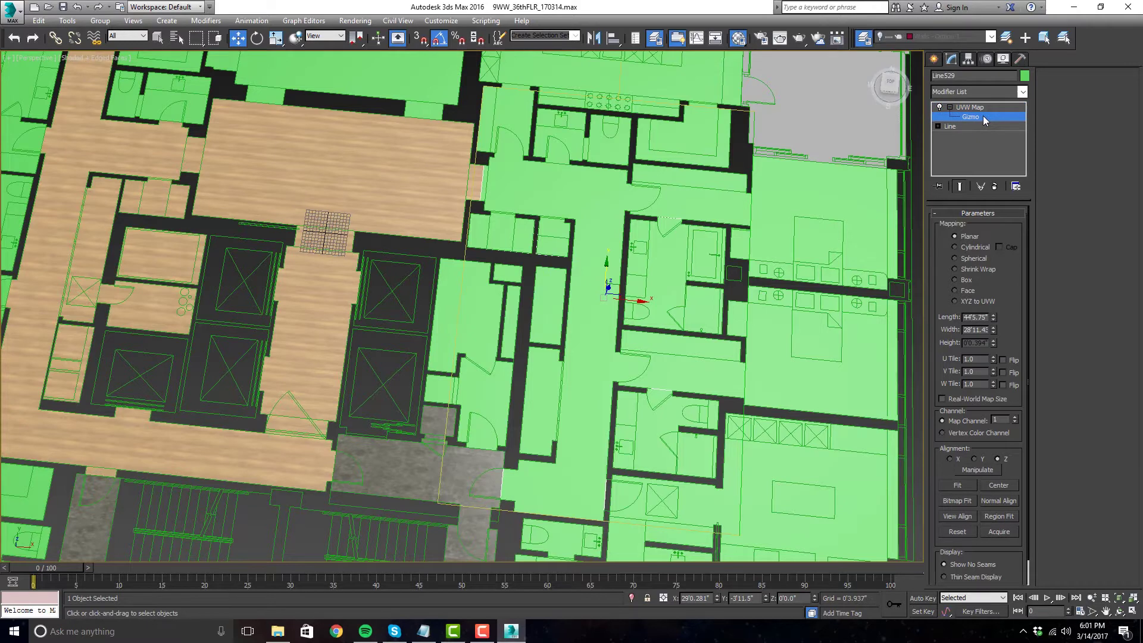
middle_click_drag(677, 241, 646, 237)
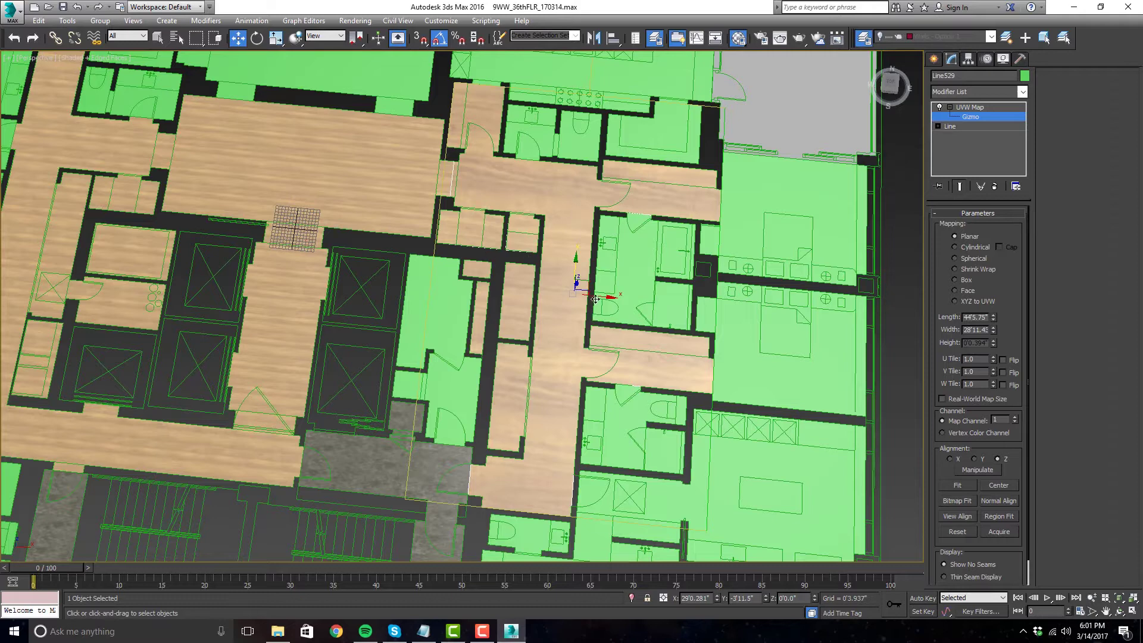
middle_click_drag(674, 327, 621, 312)
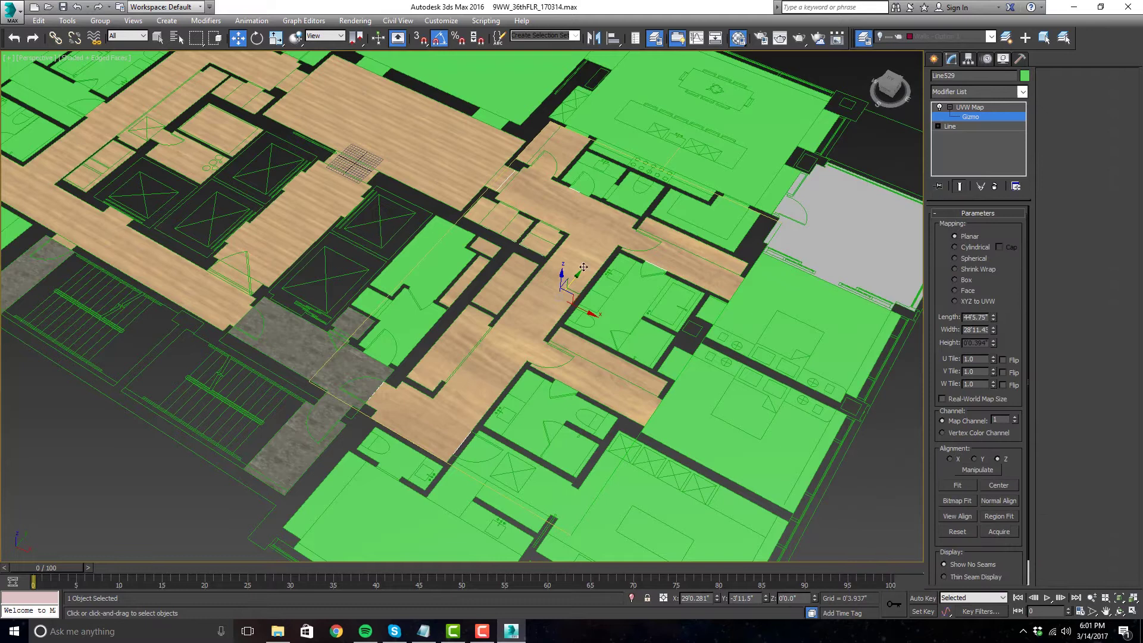
scroll(583, 267, "up", 4)
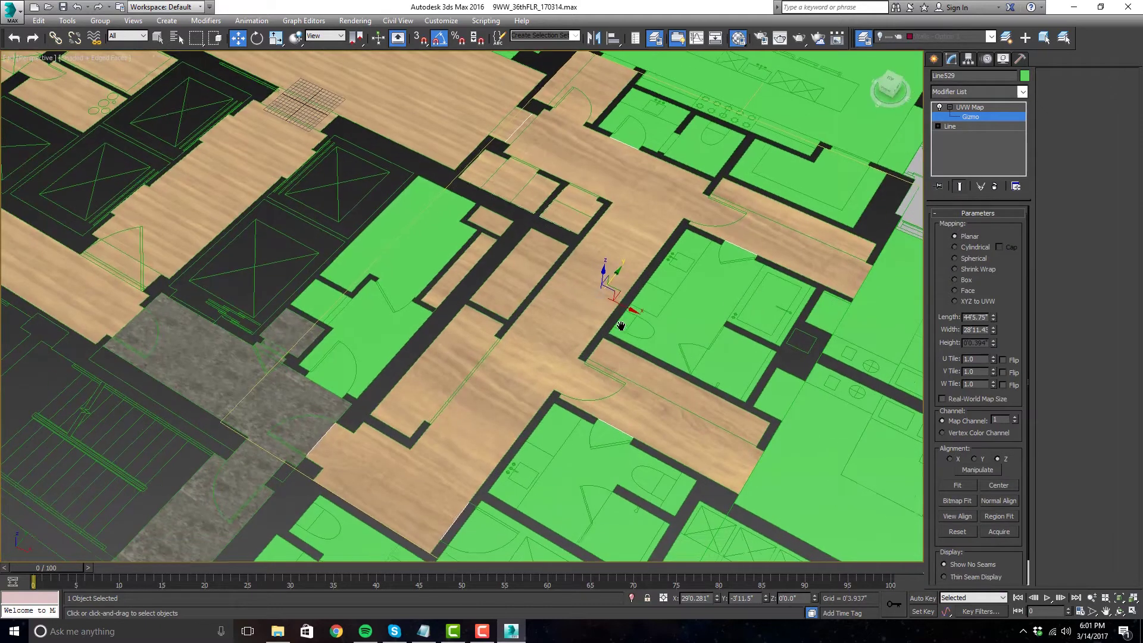
- Switch to a maximized Top view and display it shaded
key("alt+w")
right_click(334, 206)
key("z")
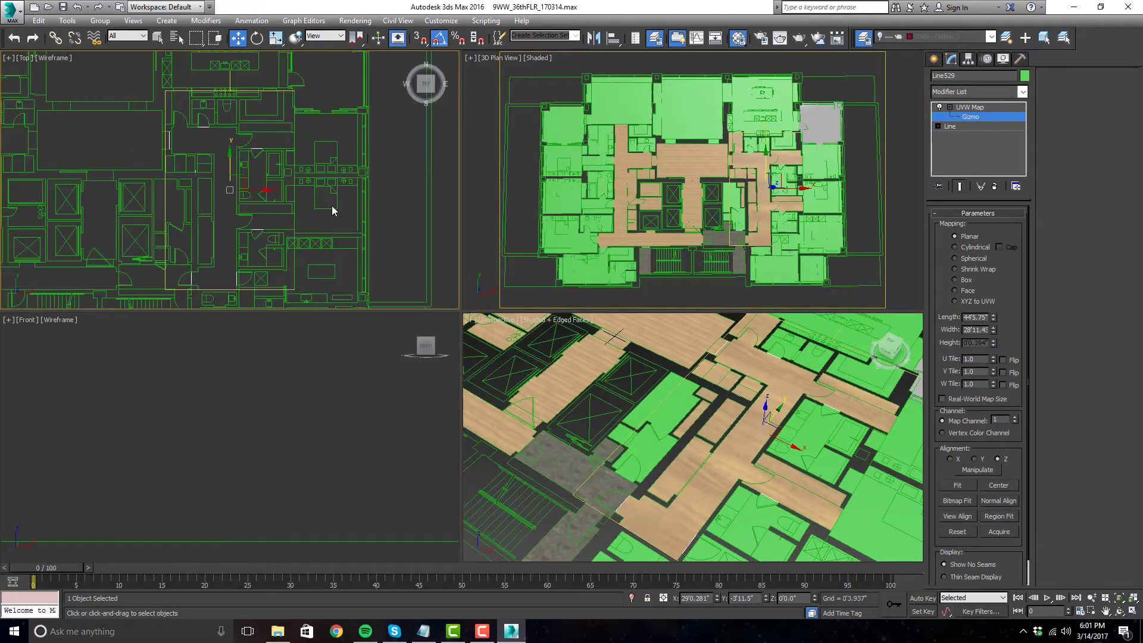
key("alt+w")
left_click(53, 58)
left_click(78, 71)
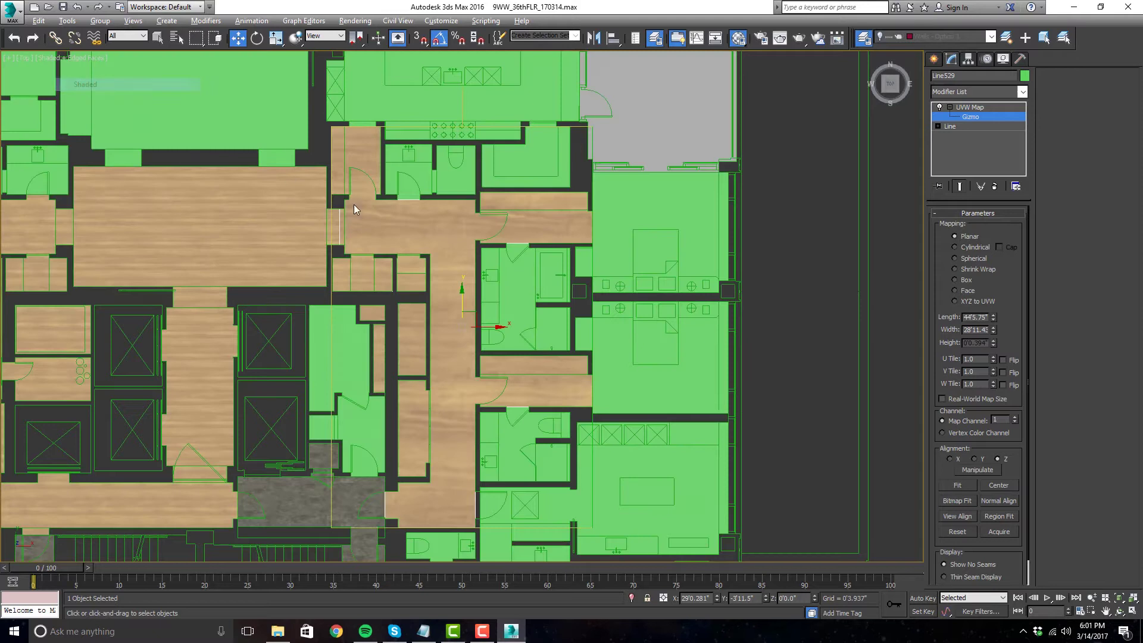
- Scale Line529's UVW Map gizmo down in X and Y and shift it along Y to match the hall's wood grain
scroll(523, 272, "down", 3)
scroll(523, 272, "up", 4)
scroll(523, 272, "up", 2)
key("r")
left_click_drag(555, 348, 566, 402)
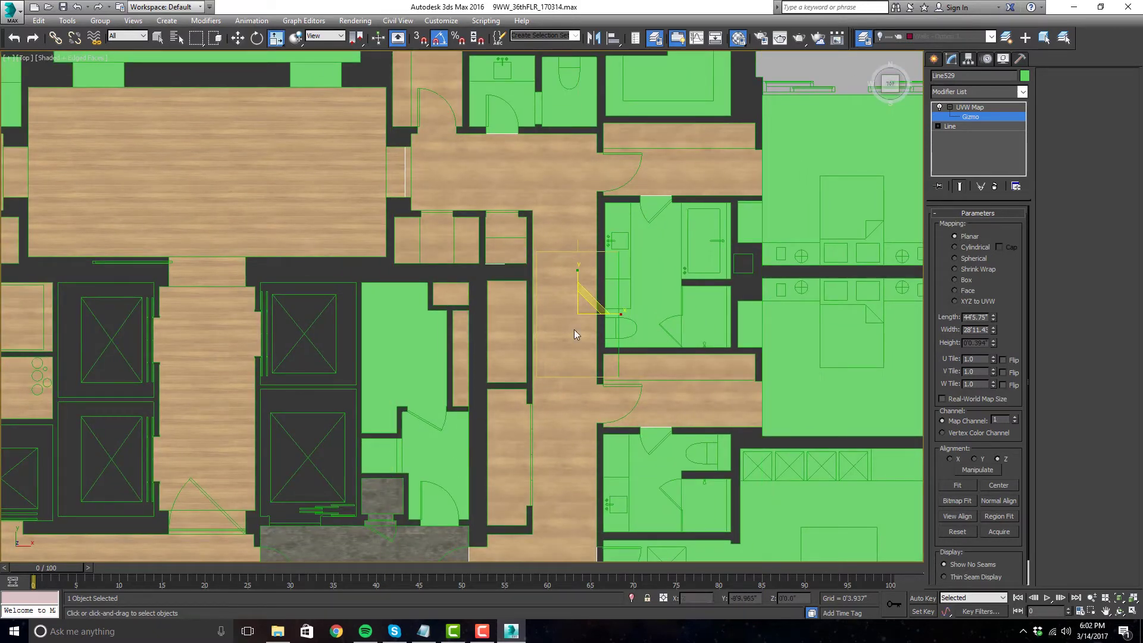
left_click_drag(577, 268, 629, 315)
scroll(614, 319, "up", 2)
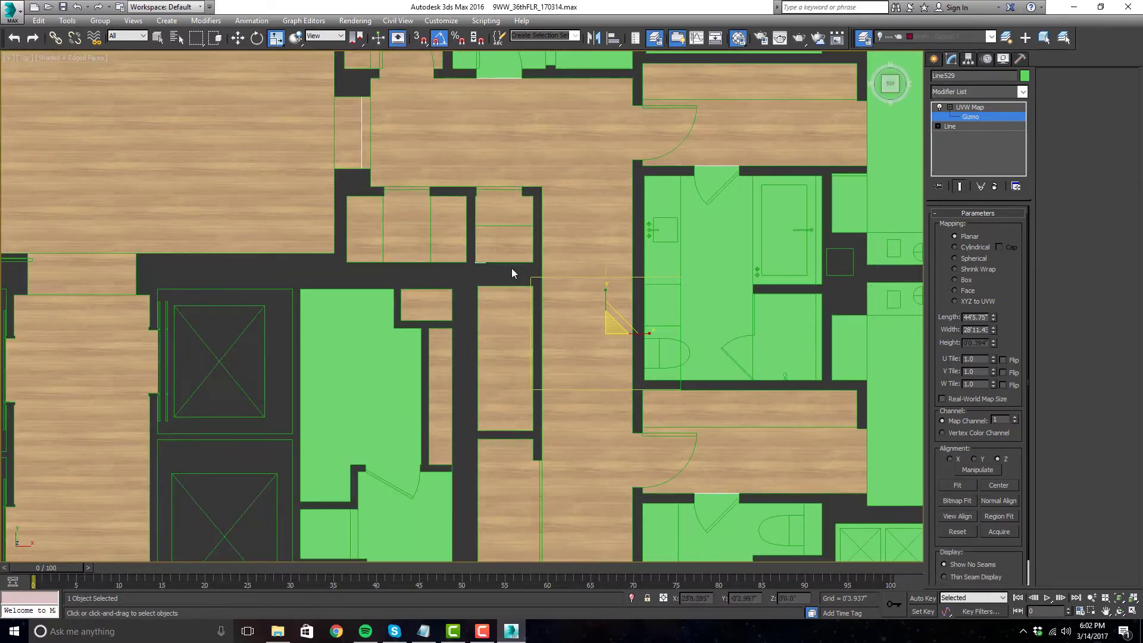
left_click_drag(674, 414, 635, 396)
key("w")
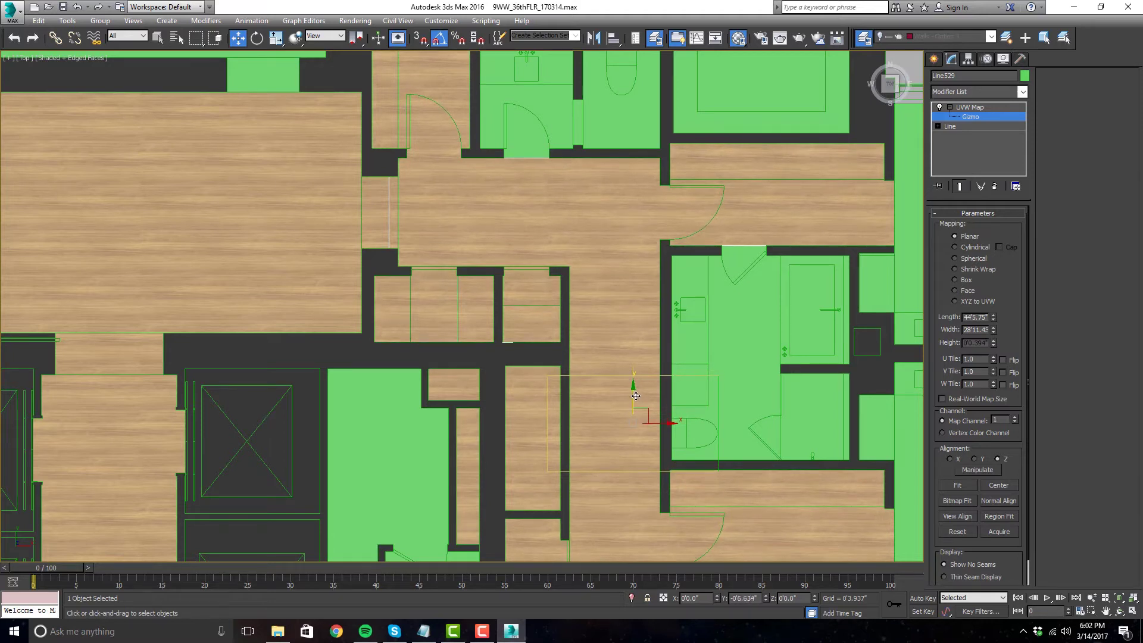
scroll(643, 242, "down", 5)
left_click(995, 119)
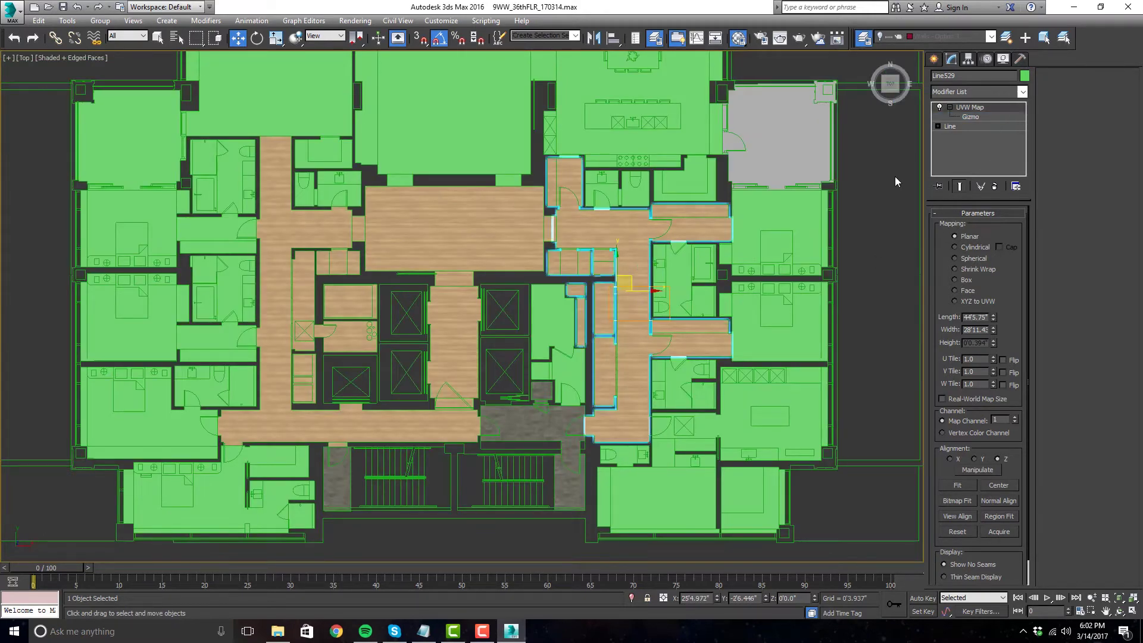
- Delete the UVW Map modifier from the central hall floor Line039
left_click(895, 176)
middle_click_drag(744, 274, 851, 269)
scroll(615, 260, "up", 2)
middle_click_drag(616, 258, 557, 257)
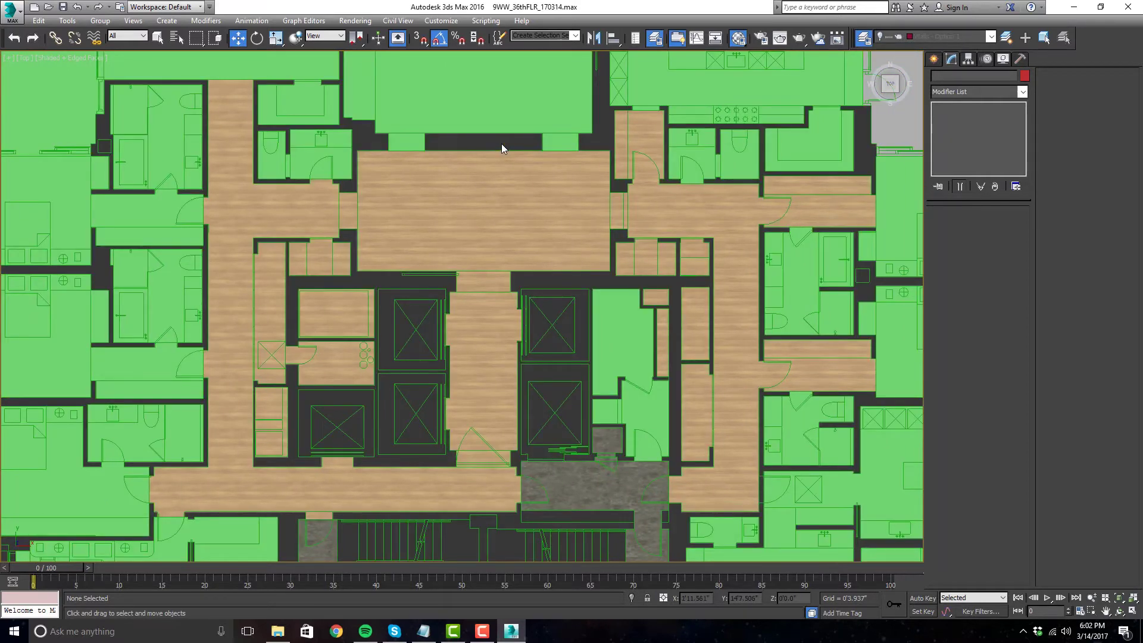
scroll(532, 220, "down", 4)
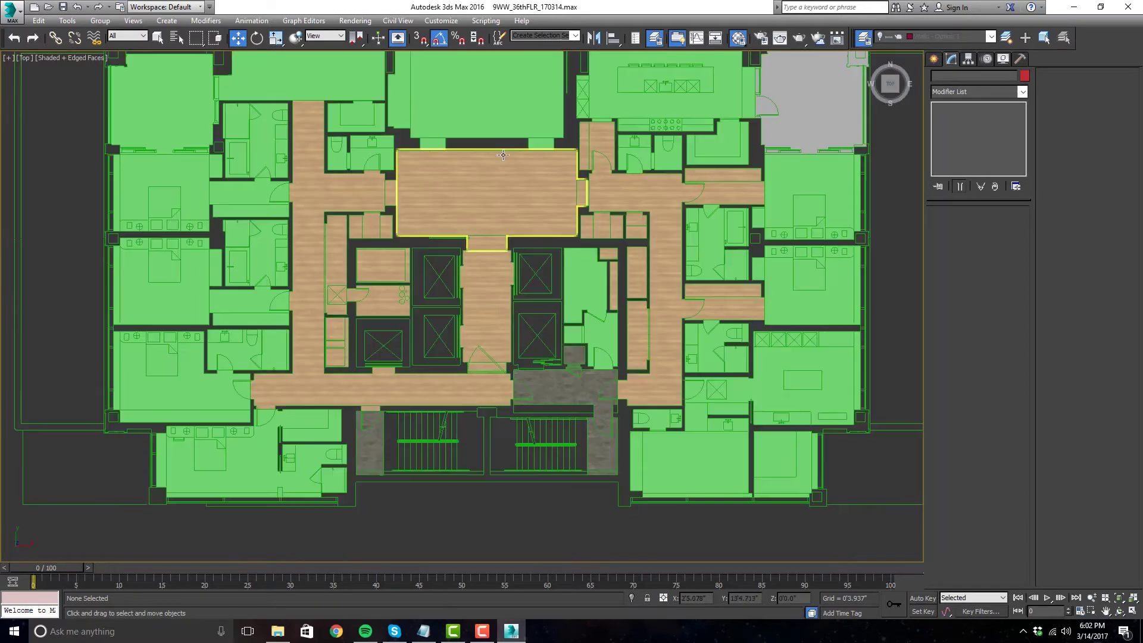
left_click(517, 223)
scroll(517, 223, "up", 2)
middle_click_drag(516, 221, 501, 218)
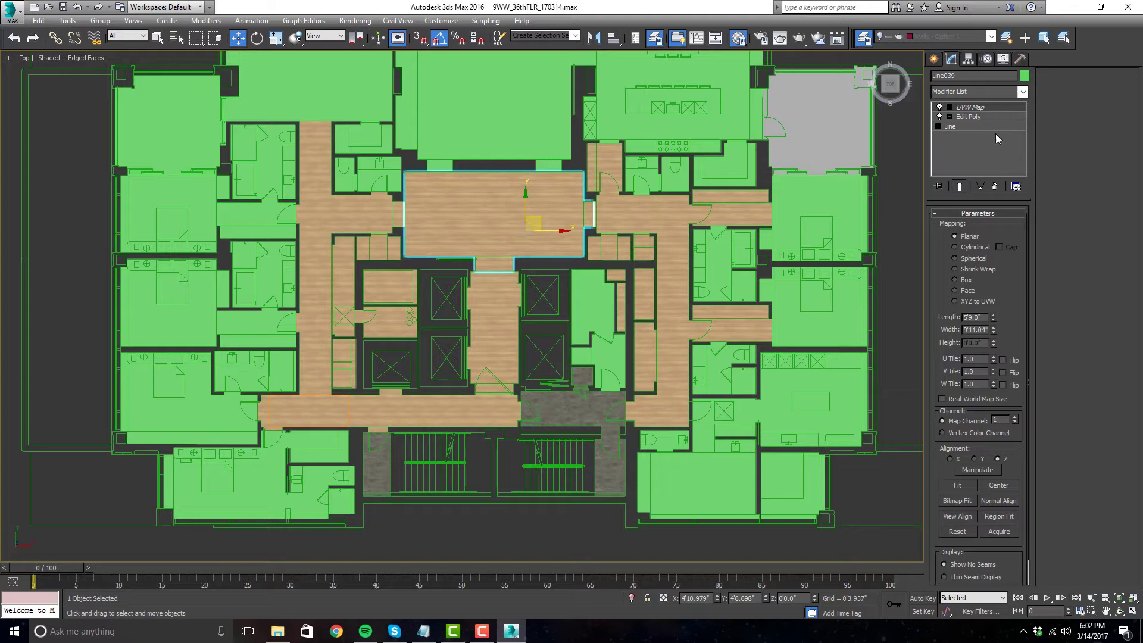
right_click(998, 108)
left_click(1007, 127)
- Delete the UVW Map modifier from corridor floor Line529 and add an Edit Poly modifier
left_click(651, 210)
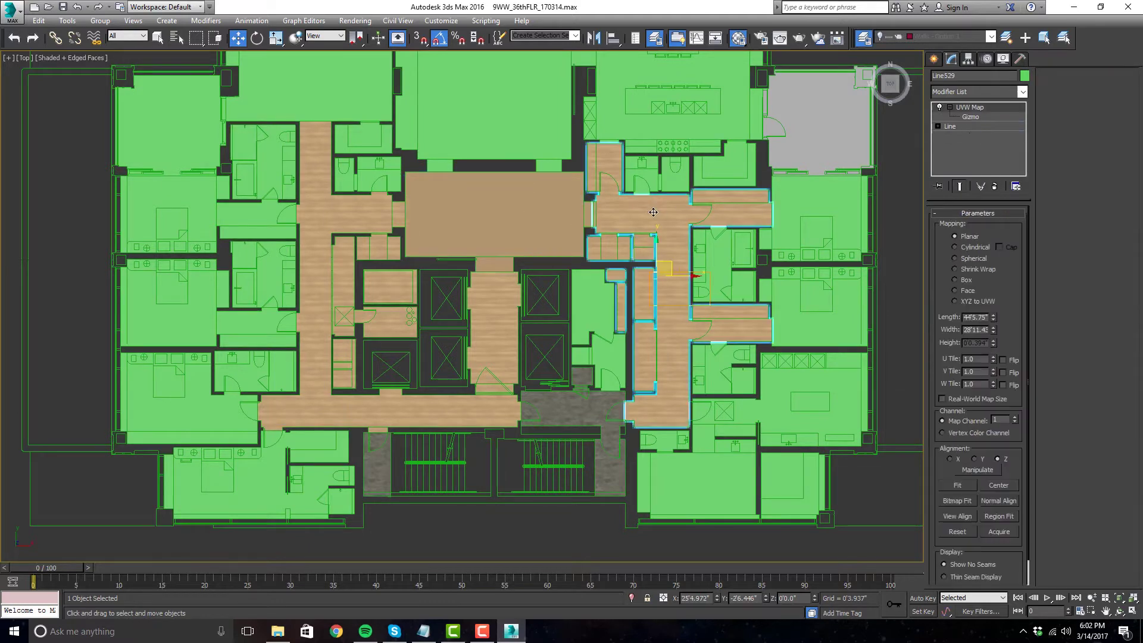
right_click(995, 107)
left_click(1009, 123)
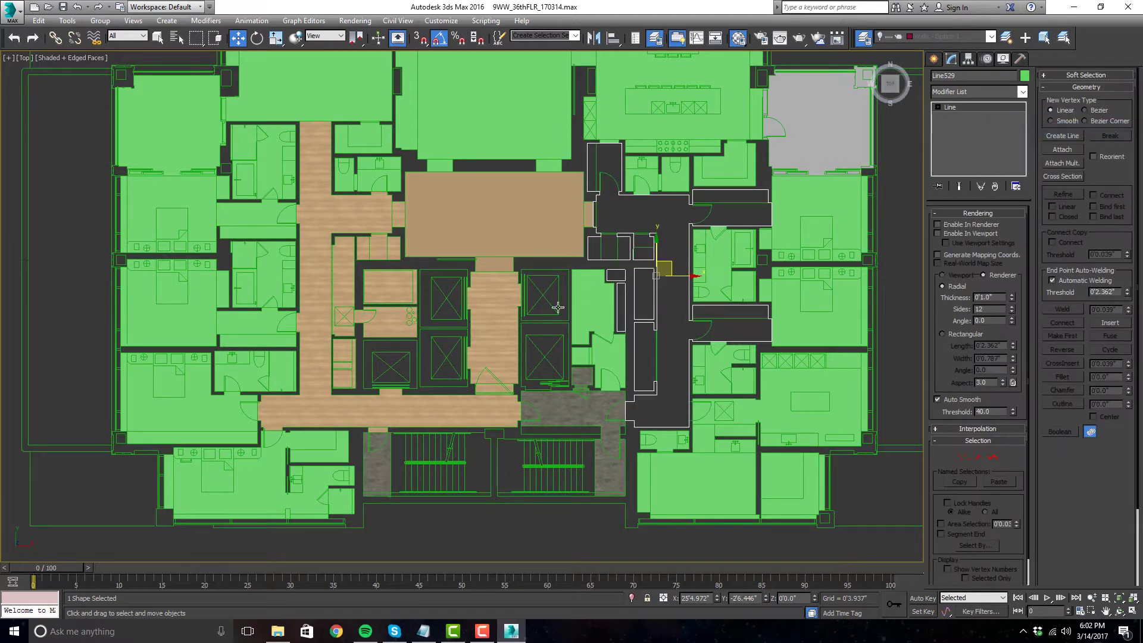
middle_click_drag(666, 222, 681, 230)
left_click(973, 94)
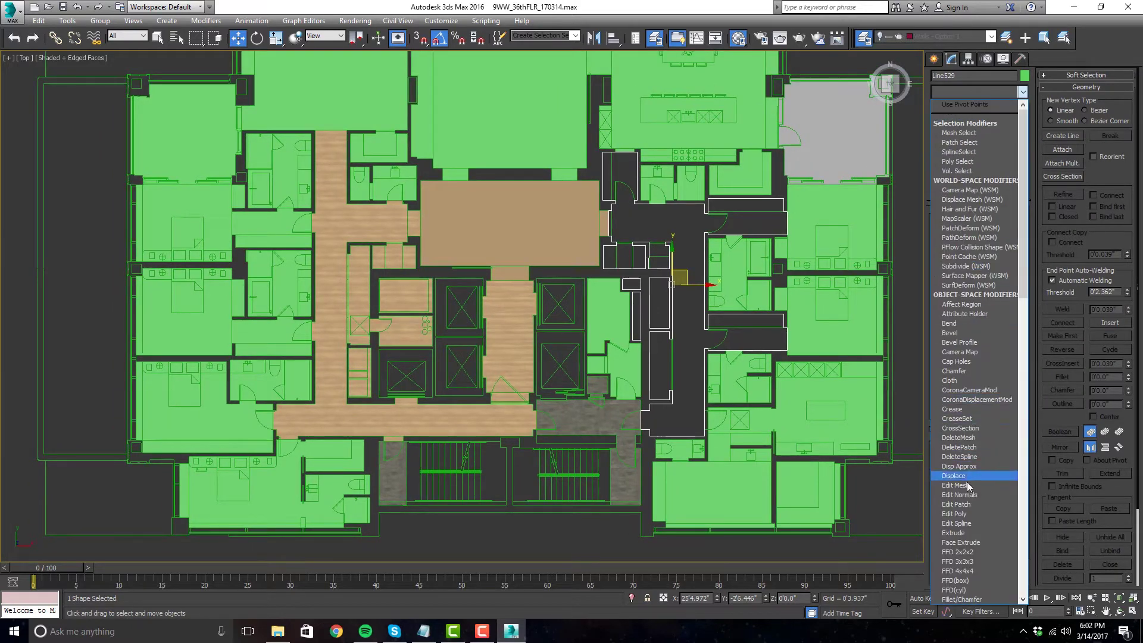
left_click(968, 513)
- Replace the UVW Map modifier on the opposite corridor floor Line516 with an Edit Poly modifier
left_click(512, 420)
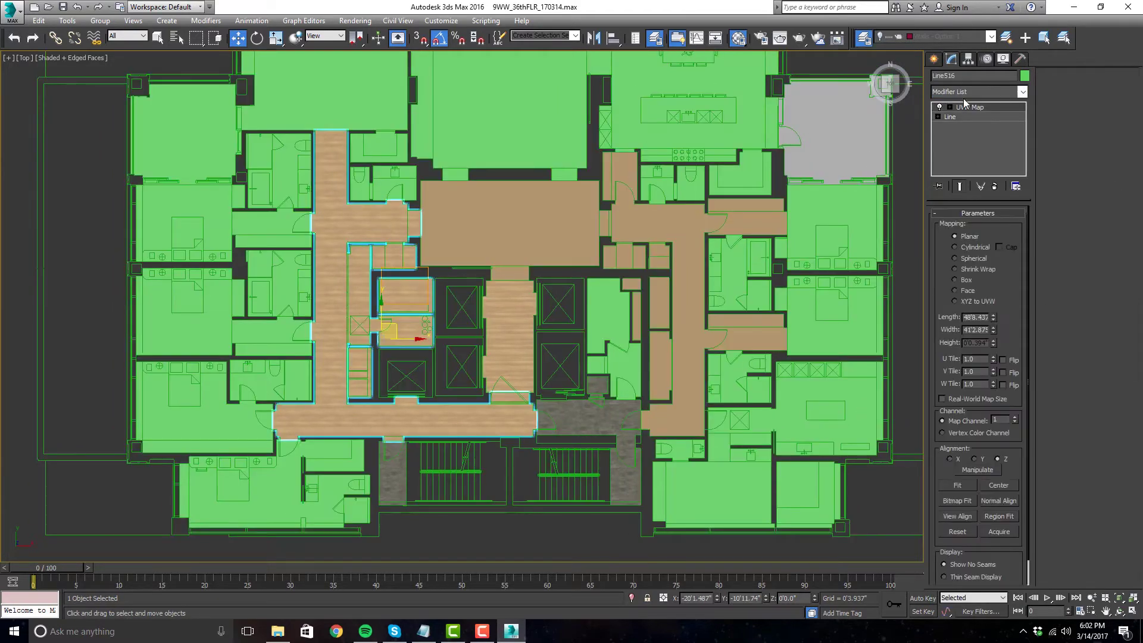
right_click(998, 106)
left_click(1009, 126)
left_click(1006, 92)
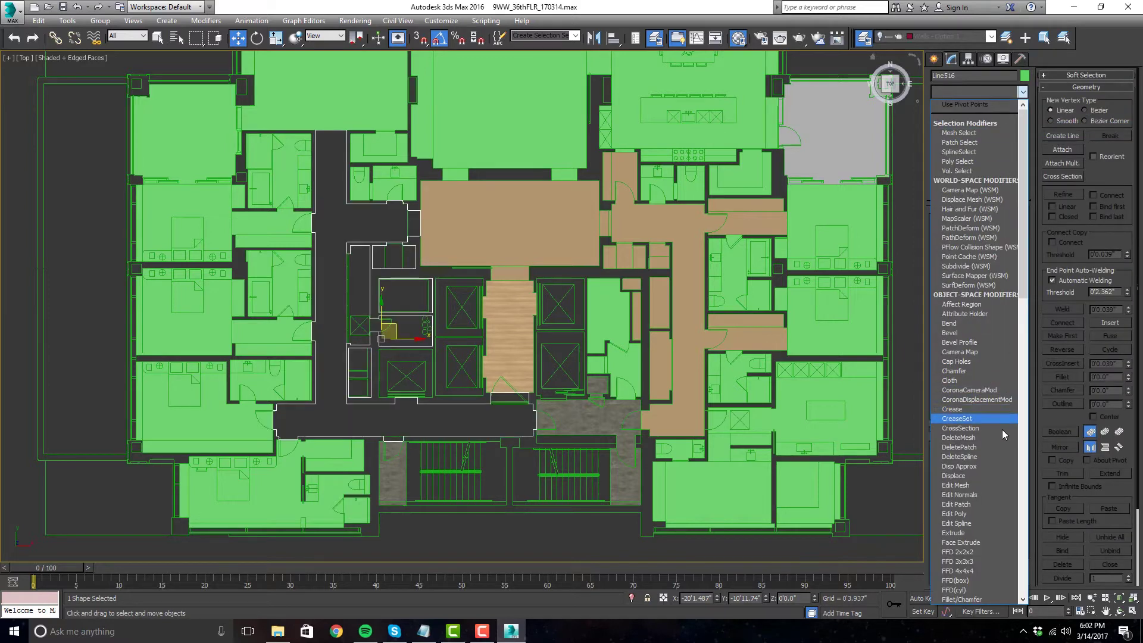
left_click(973, 515)
- Delete the UVW Map modifier from the floor between the elevators, Line040
middle_click_drag(351, 451, 339, 418)
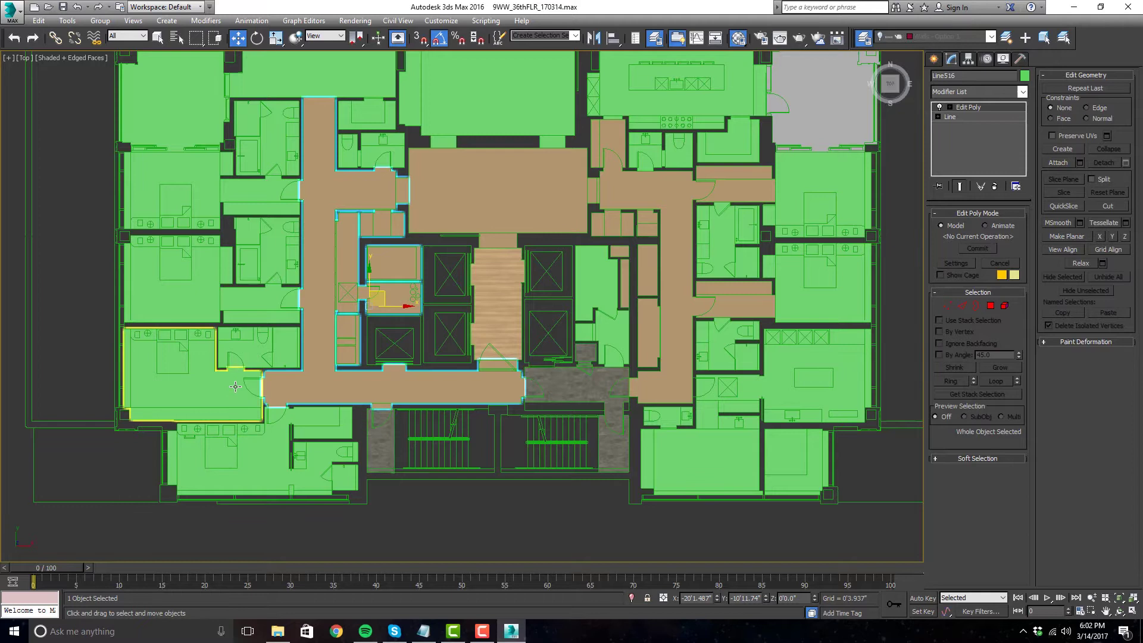
left_click(254, 358)
middle_click_drag(273, 311, 264, 356)
left_click(359, 220)
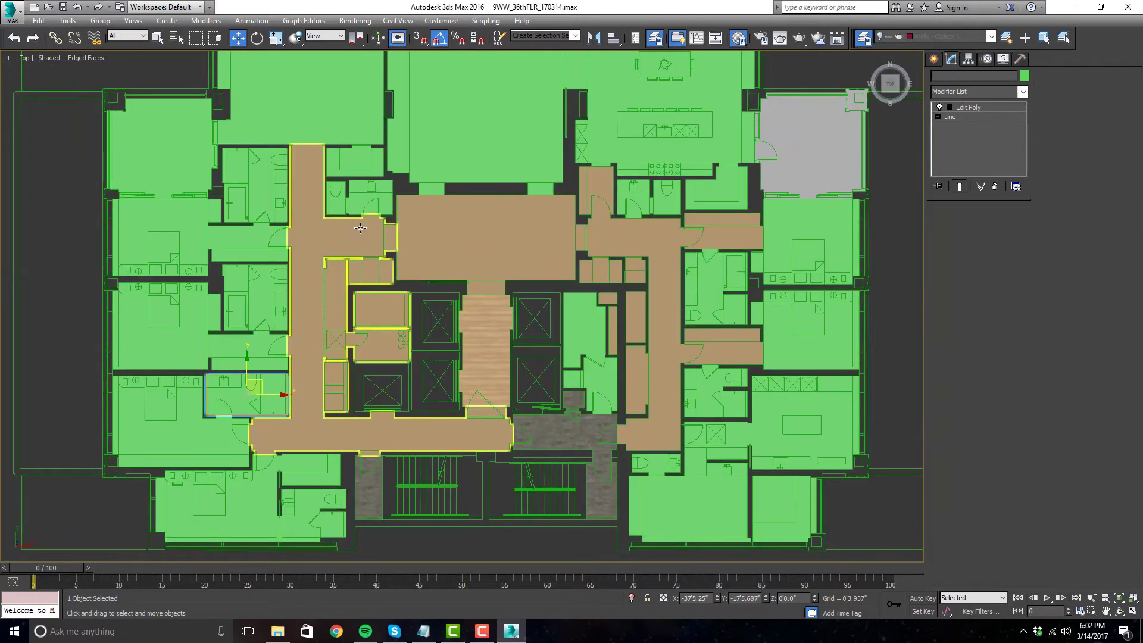
left_click(515, 238, "ctrl")
left_click(631, 245, "ctrl")
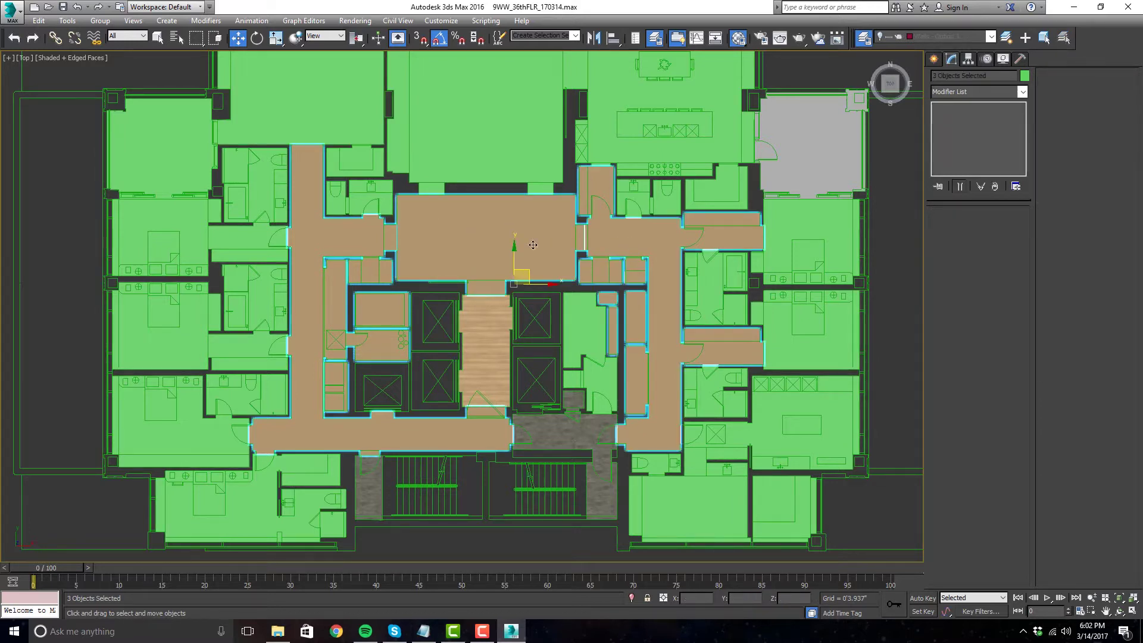
left_click(492, 319)
right_click(983, 111)
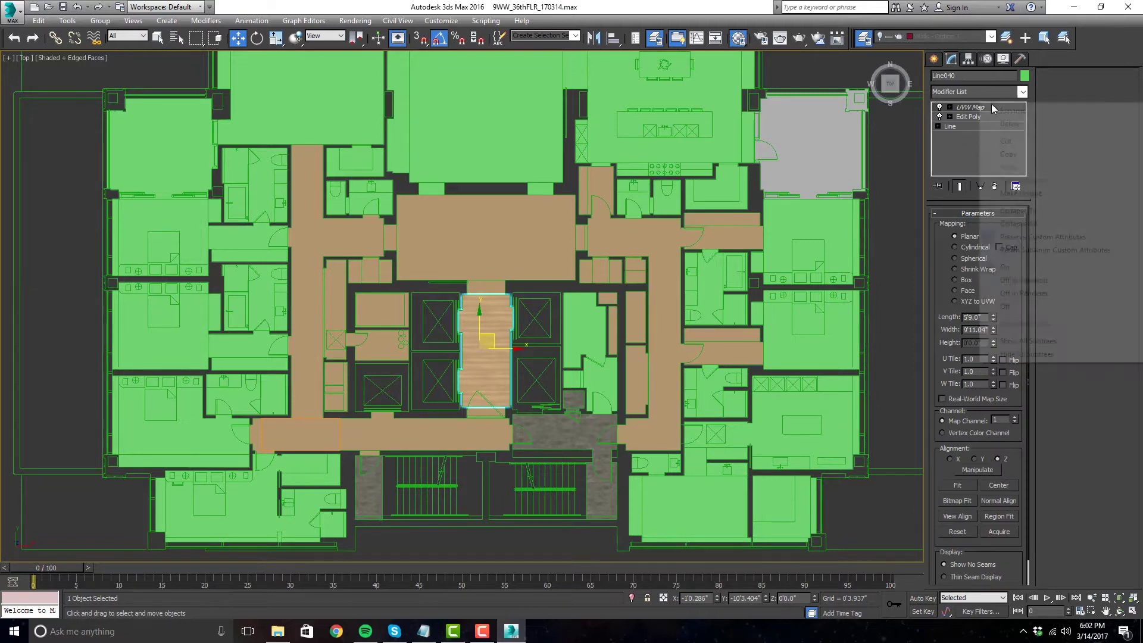
left_click(1001, 122)
- Select both corridor floors, the hall floor and the elevator lobby floor, and apply one shared planar UVW Map modifier
left_click(742, 219)
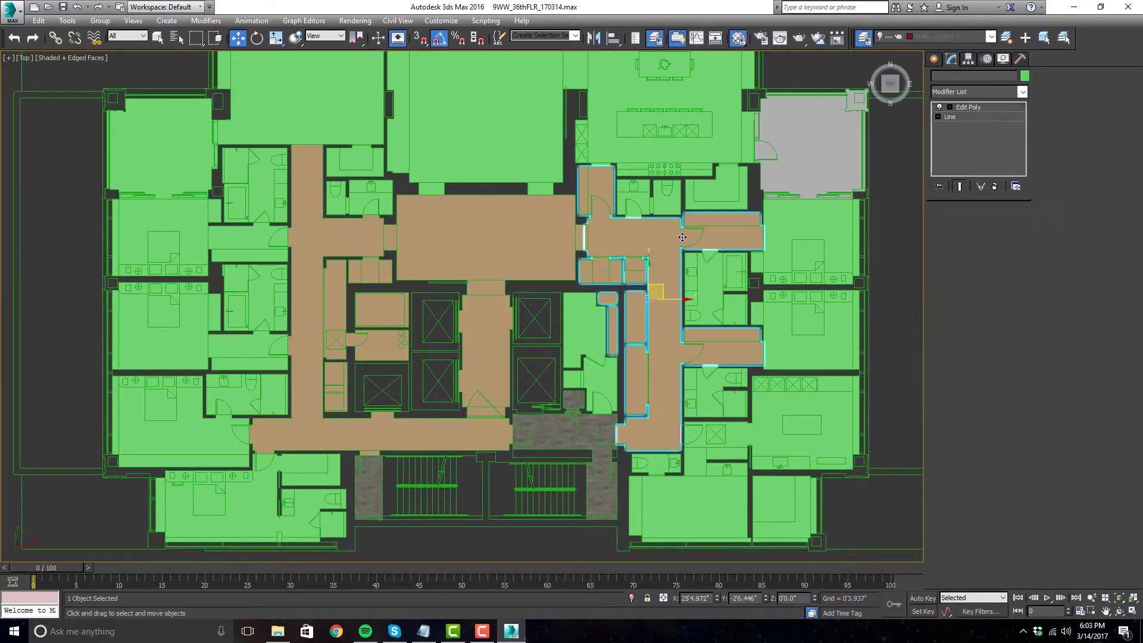
left_click(515, 233, "ctrl")
left_click(487, 335, "ctrl")
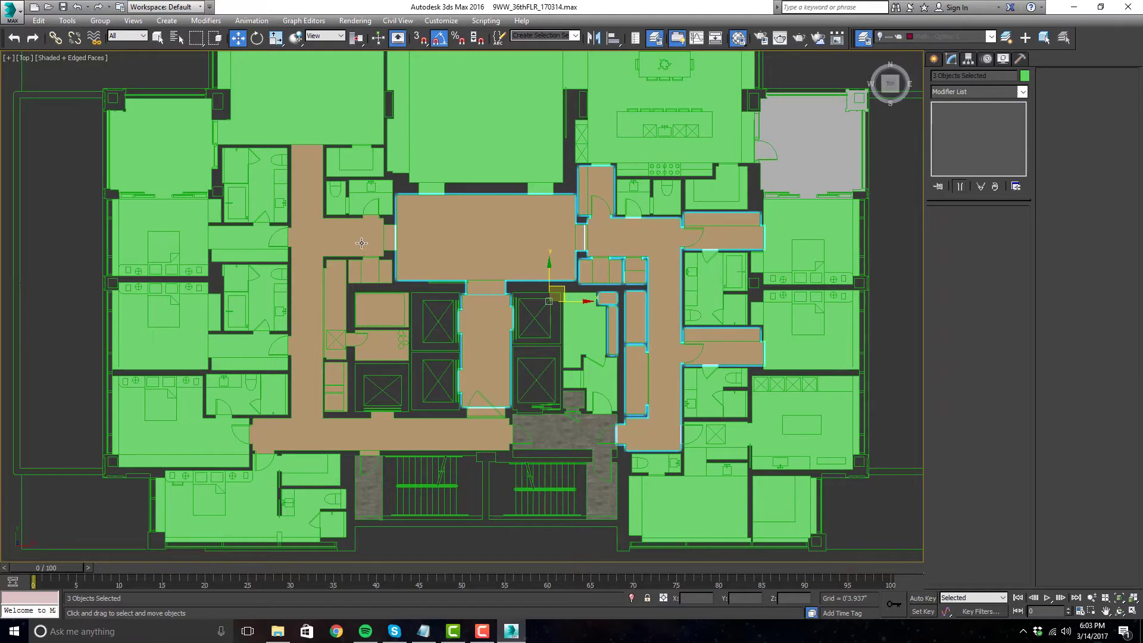
left_click(362, 246, "ctrl")
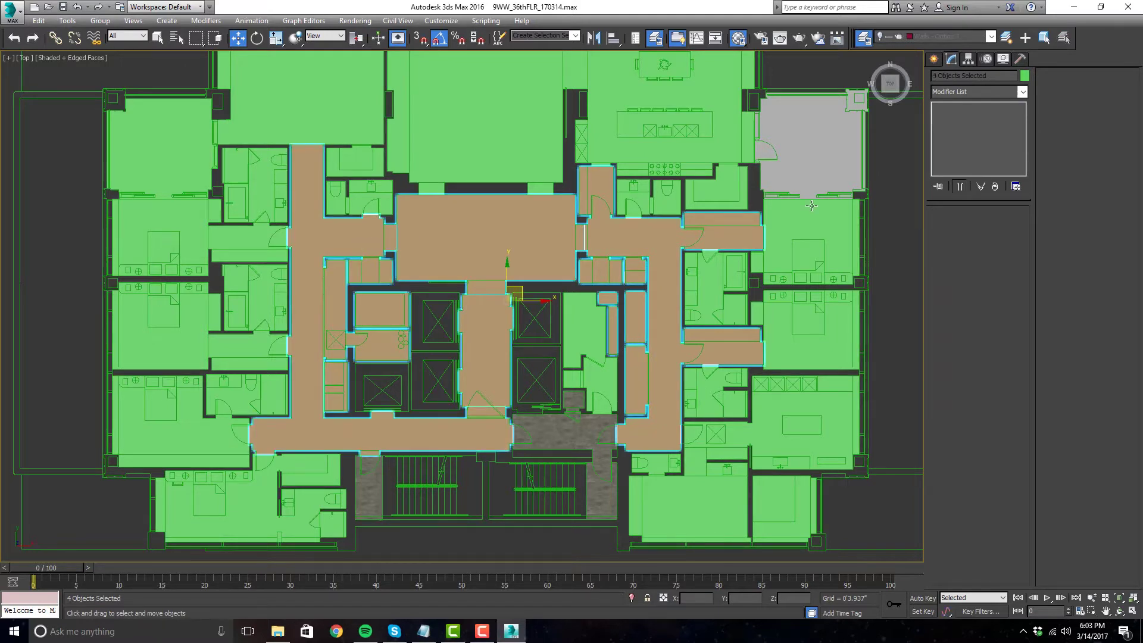
scroll(401, 234, "up", 5)
scroll(365, 233, "down", 3)
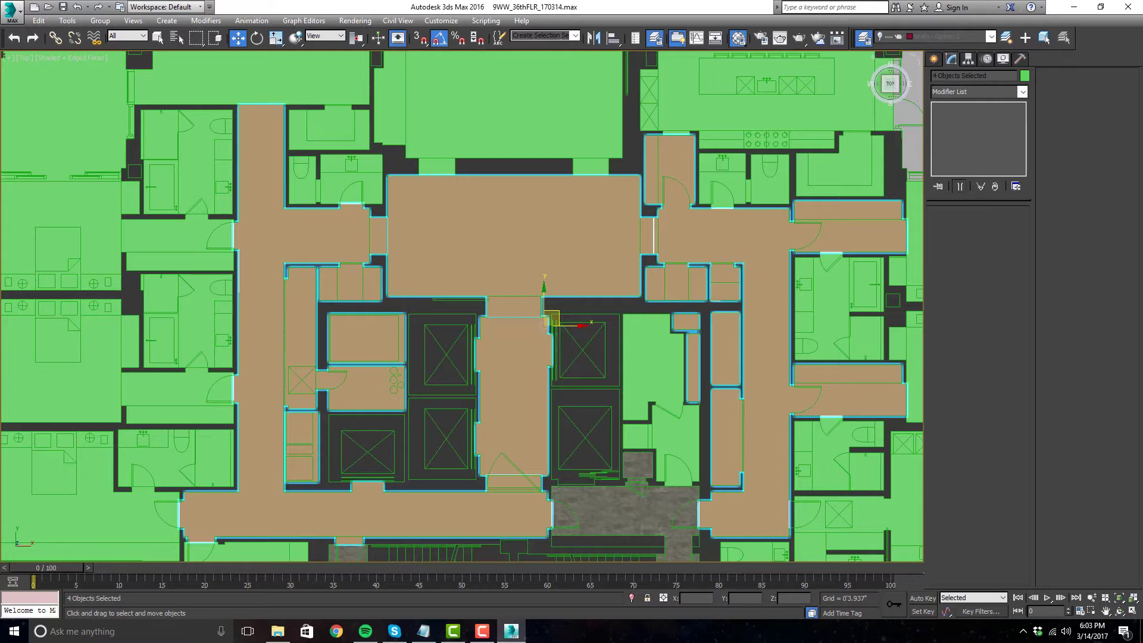
left_click(1024, 95)
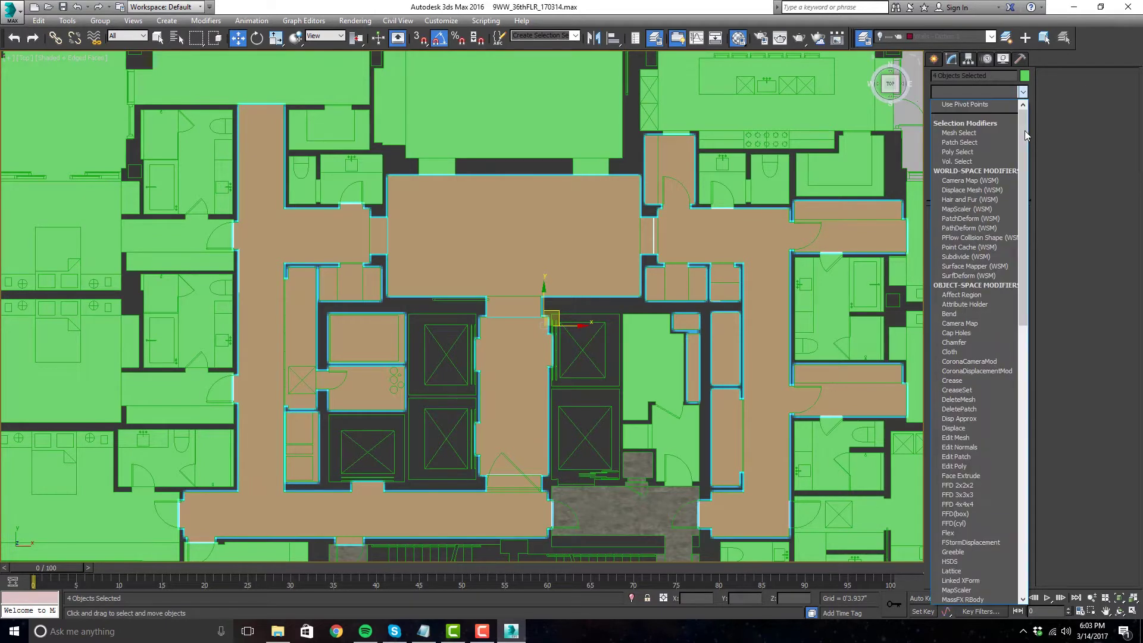
left_click_drag(1025, 138, 1017, 450)
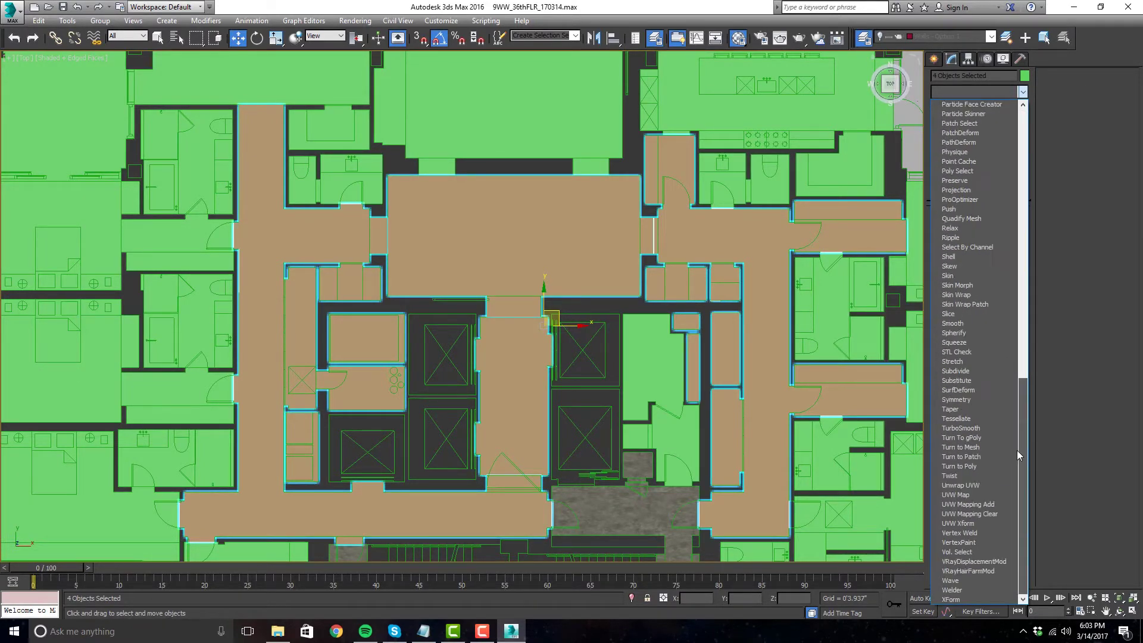
left_click(991, 495)
scroll(578, 257, "up", 10)
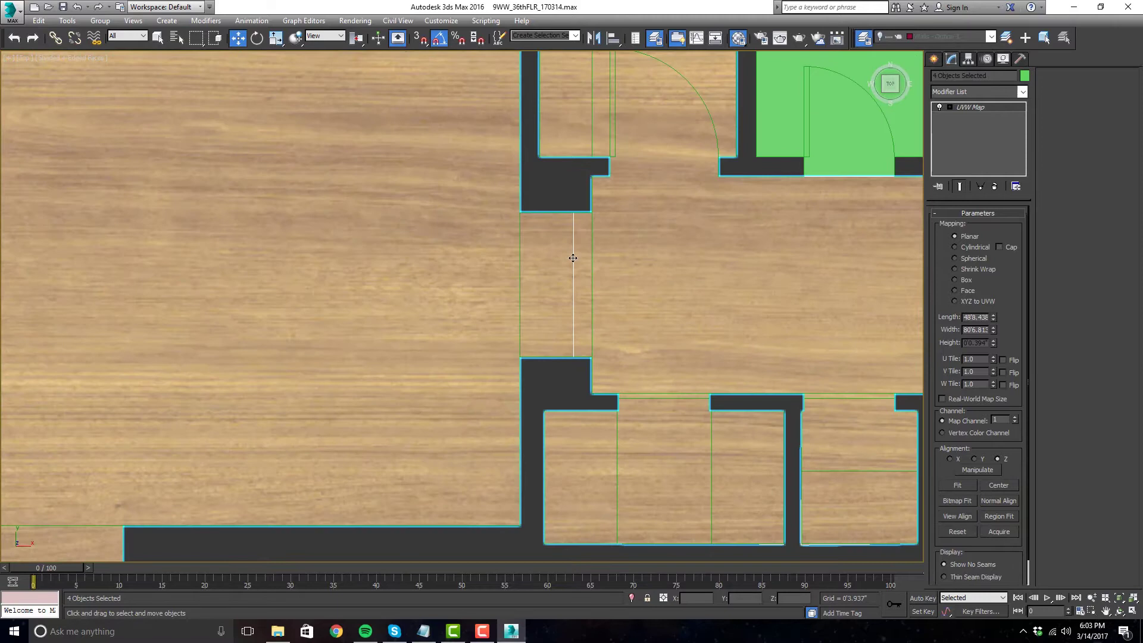
scroll(639, 269, "down", 10)
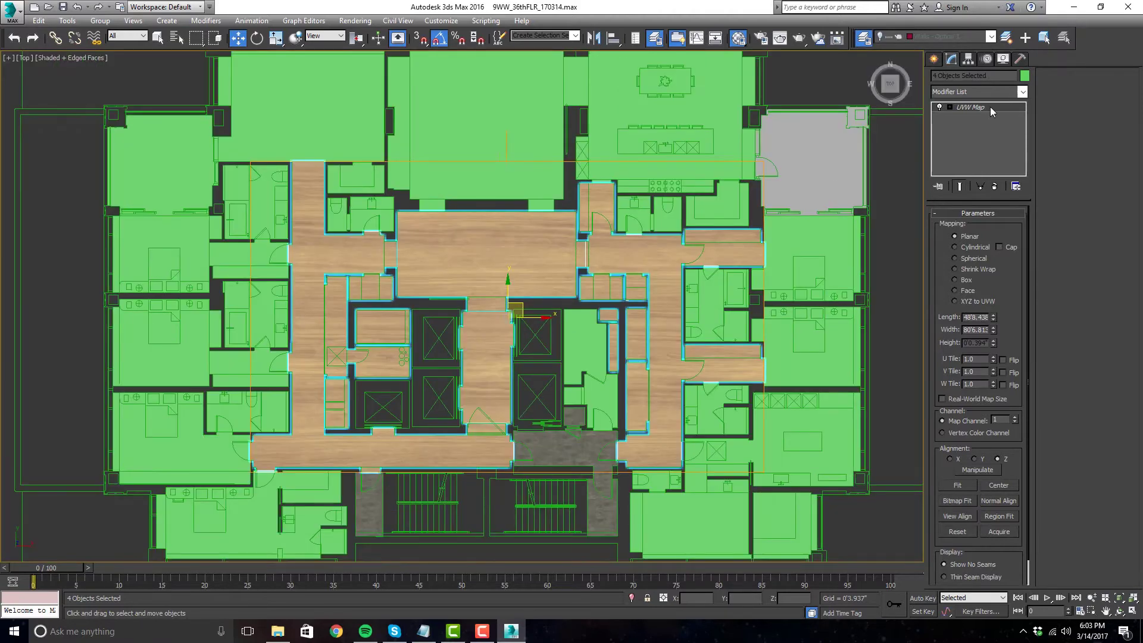
- Scale the shared UVW Map gizmo down in X and Y for a finer wood grain across all four floors
left_click(991, 107)
scroll(566, 352, "up", 3)
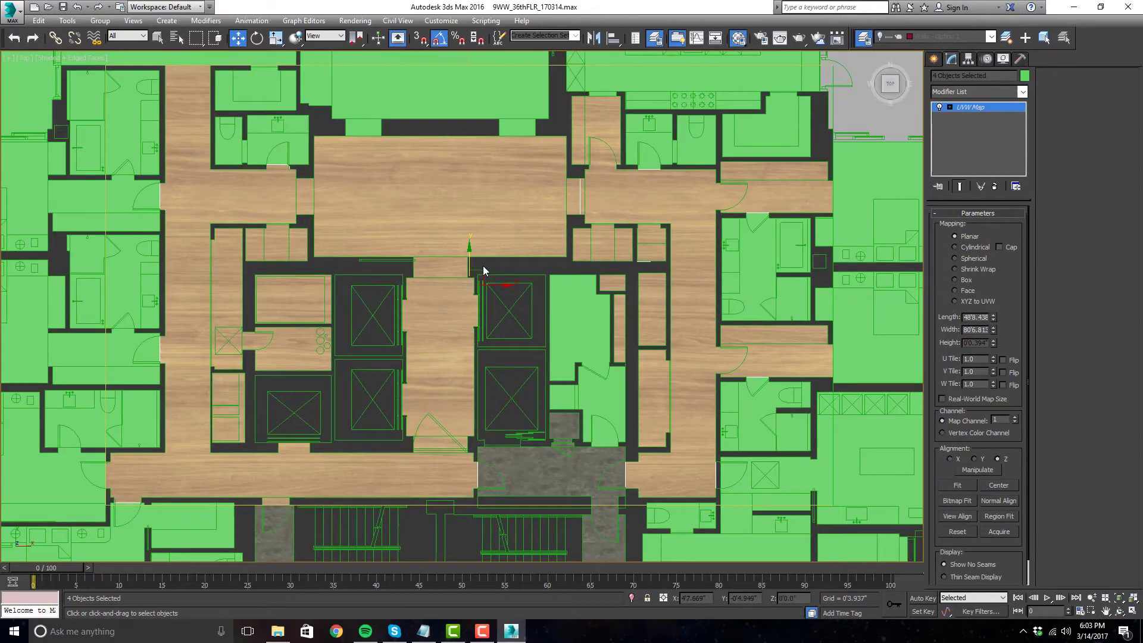
left_click_drag(483, 269, 311, 403)
key("r")
left_click_drag(523, 288, 487, 317)
scroll(508, 276, "up", 4)
scroll(487, 317, "down", 4)
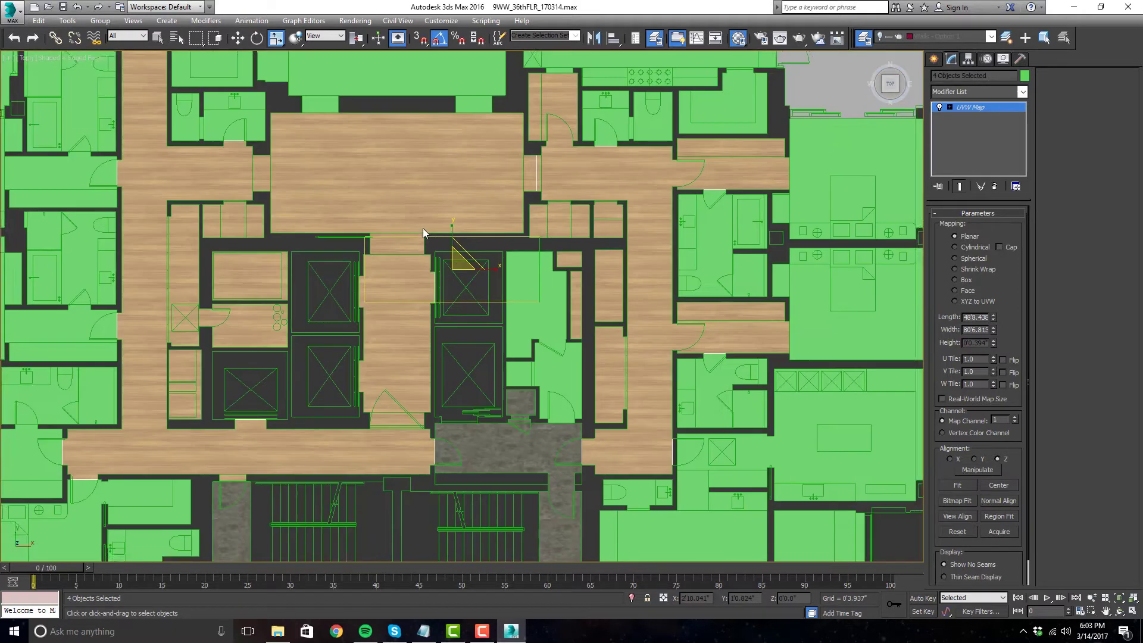
scroll(484, 235, "up", 3)
scroll(484, 234, "down", 3)
scroll(480, 260, "up", 4)
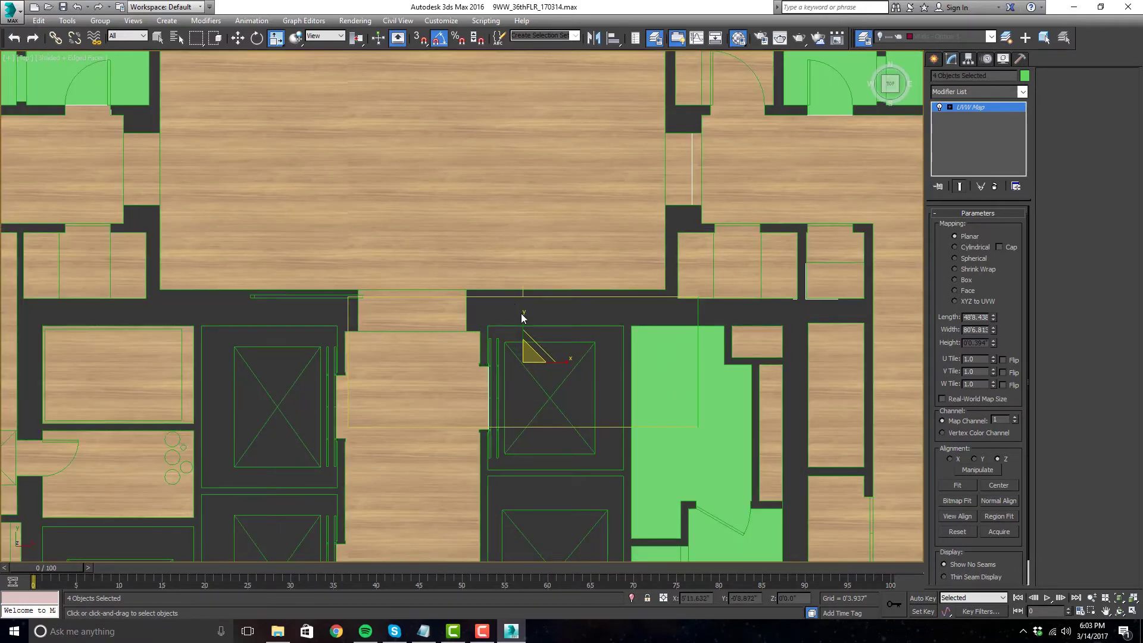
- Examine the wood grain across the joined floors in the maximized Perspective view
key("alt+w")
right_click(623, 378)
key("alt+w")
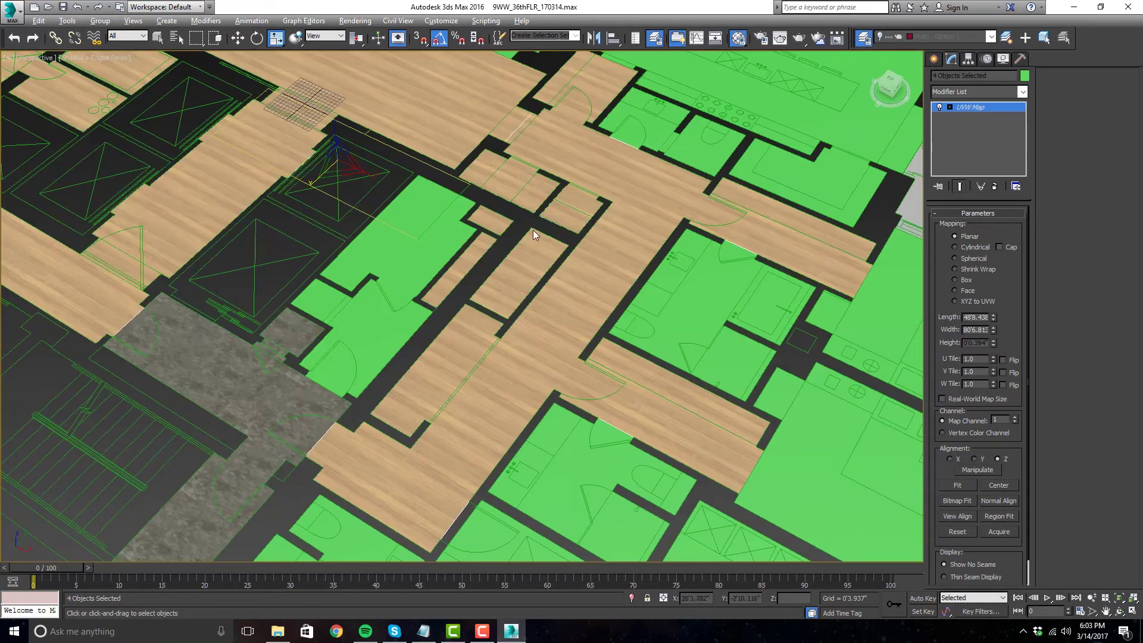
scroll(508, 228, "up", 2)
middle_click_drag(507, 227, 566, 325)
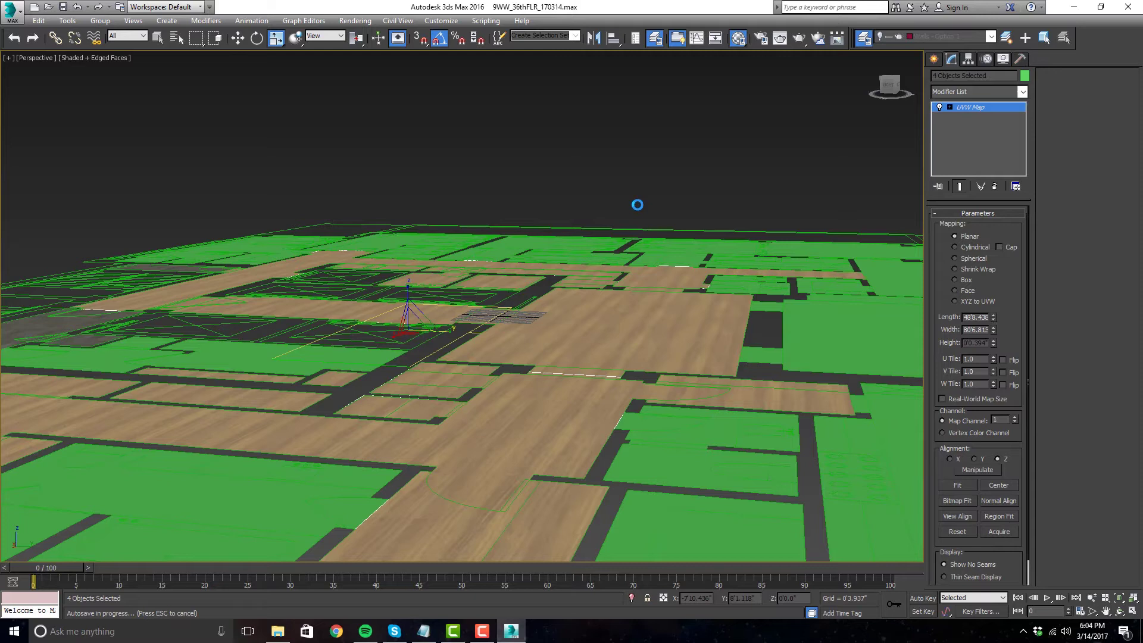
- Show the walls along the hall and scale the floors' shared UVW Map gizmo to about 70 percent
scroll(637, 205, "up", 2)
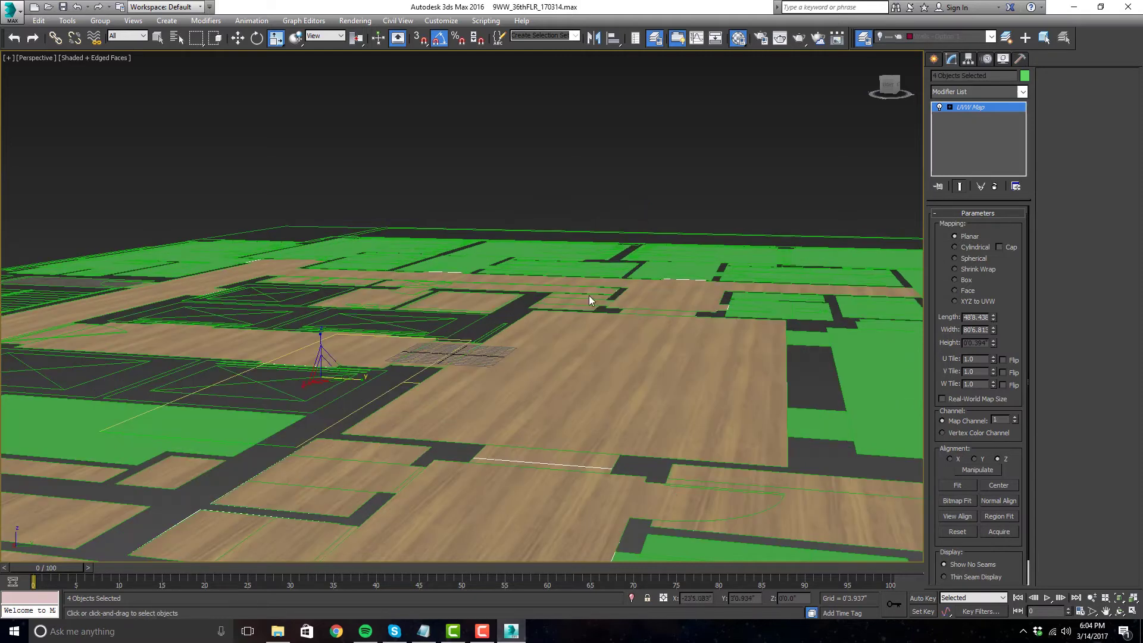
scroll(588, 295, "up", 8)
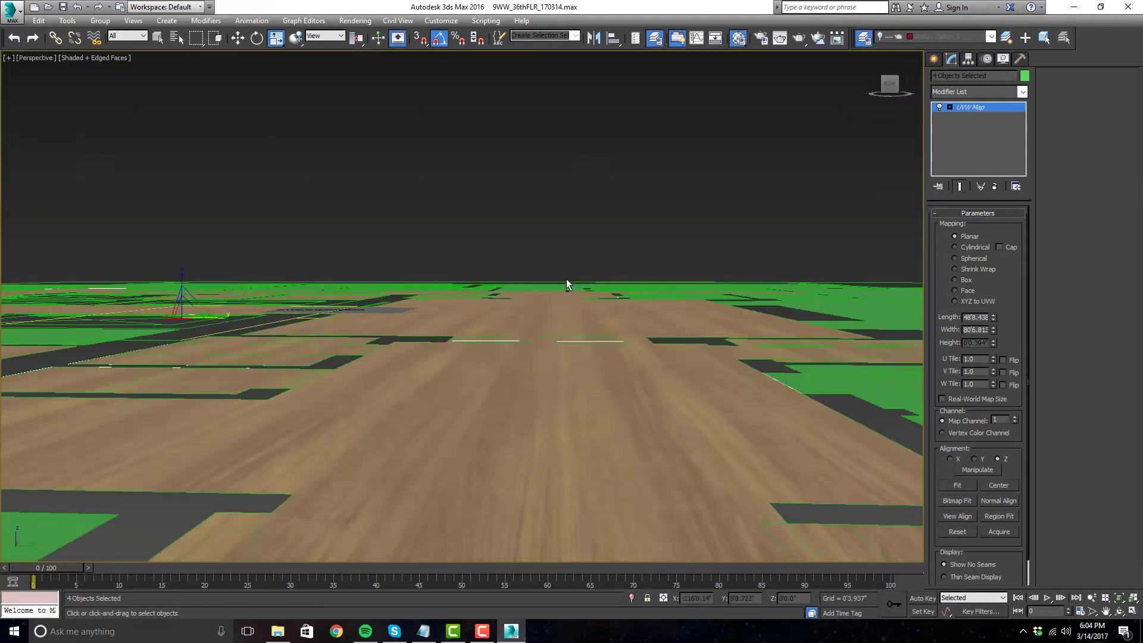
scroll(567, 279, "up", 3)
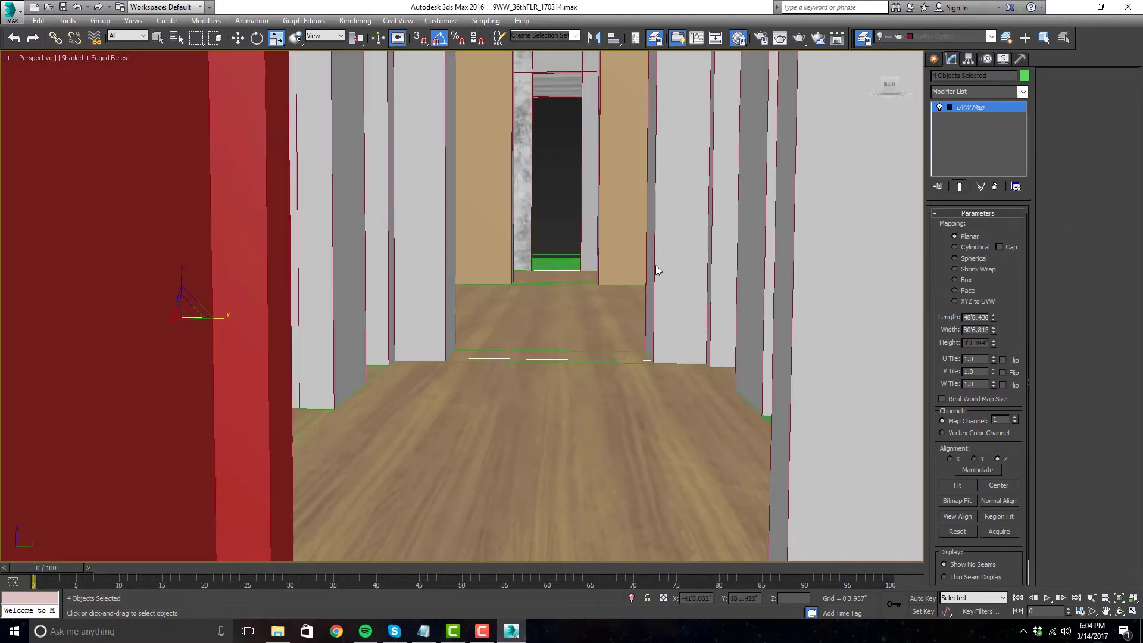
middle_click_drag(607, 294, 593, 354)
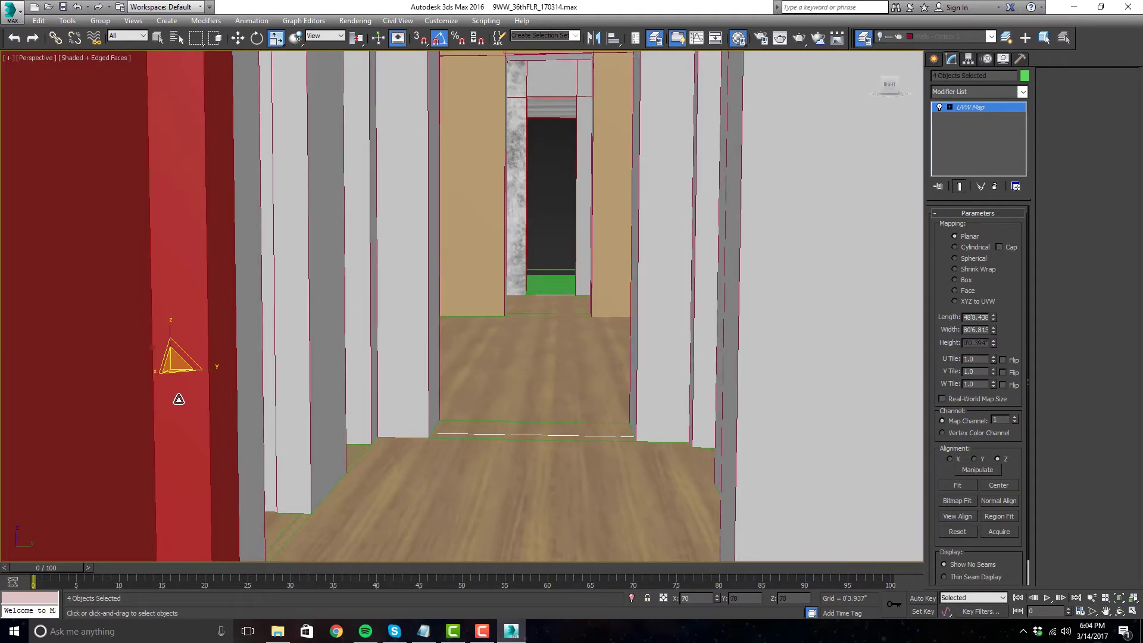
middle_click_drag(556, 301, 573, 268)
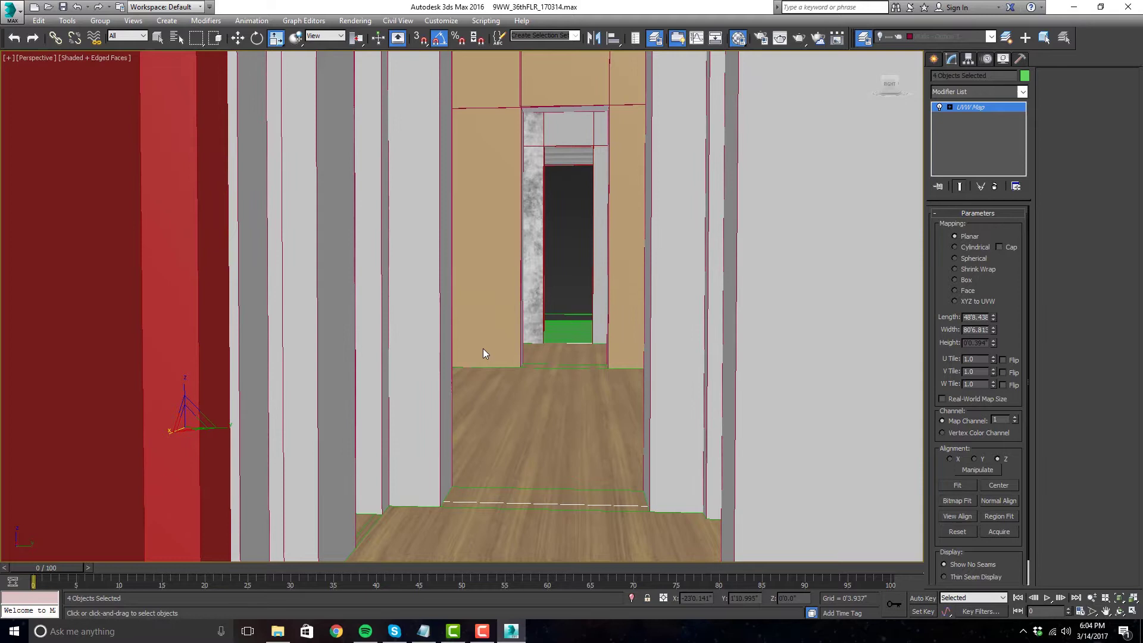
- Switch to the maximized Top view and examine the wood grain across the hall, elevator lobby and corridor floors
key("alt+w")
middle_click(364, 139)
key("alt+w")
scroll(494, 188, "down", 4)
middle_click_drag(535, 184, 538, 269)
scroll(501, 284, "up", 6)
left_click_drag(600, 429, 593, 427)
scroll(573, 303, "down", 6)
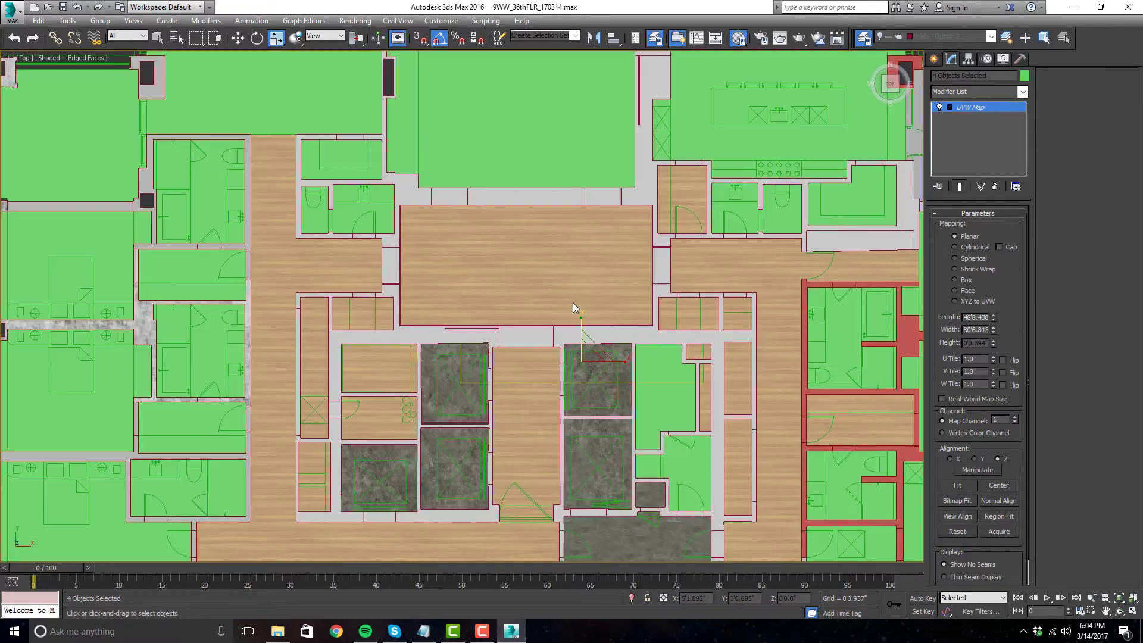
middle_click_drag(708, 395, 675, 343)
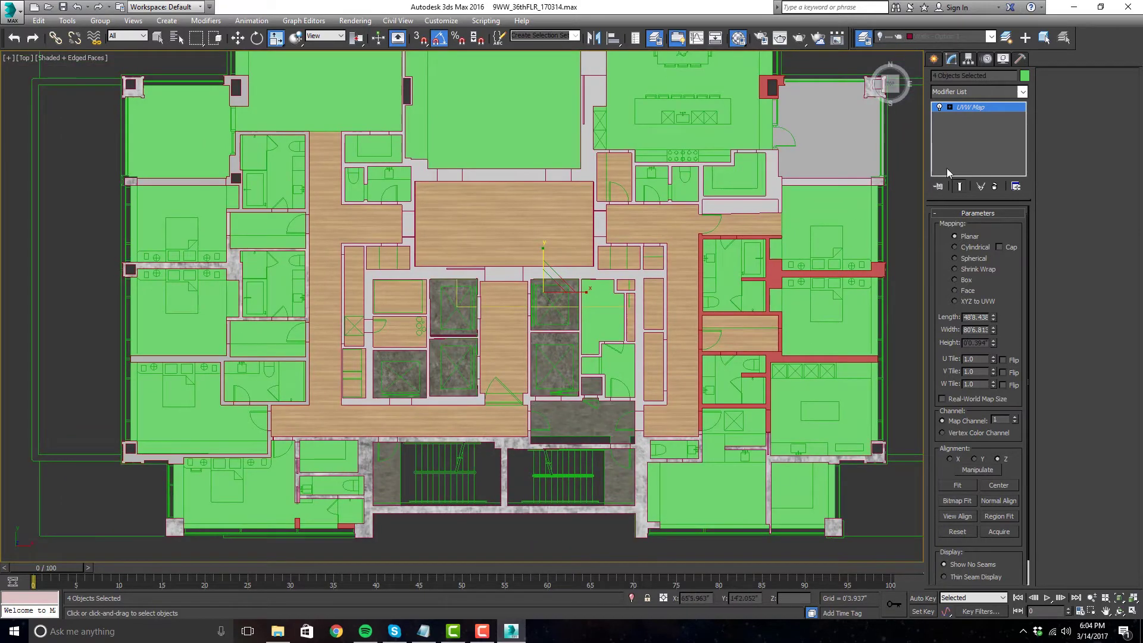
- Leave gizmo editing and select the kitchen and dining floor, the east bedroom floor and the floor of the southeast room
left_click(993, 110)
middle_click_drag(840, 221, 821, 228)
left_click(702, 149)
middle_click_drag(704, 191, 710, 281)
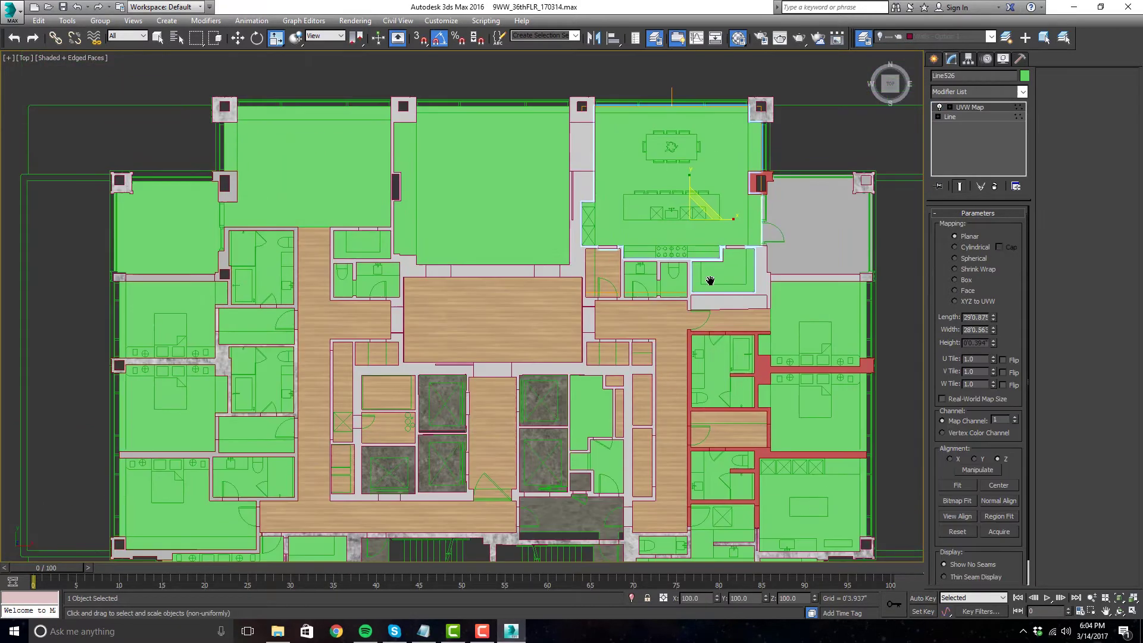
left_click(842, 320, "ctrl")
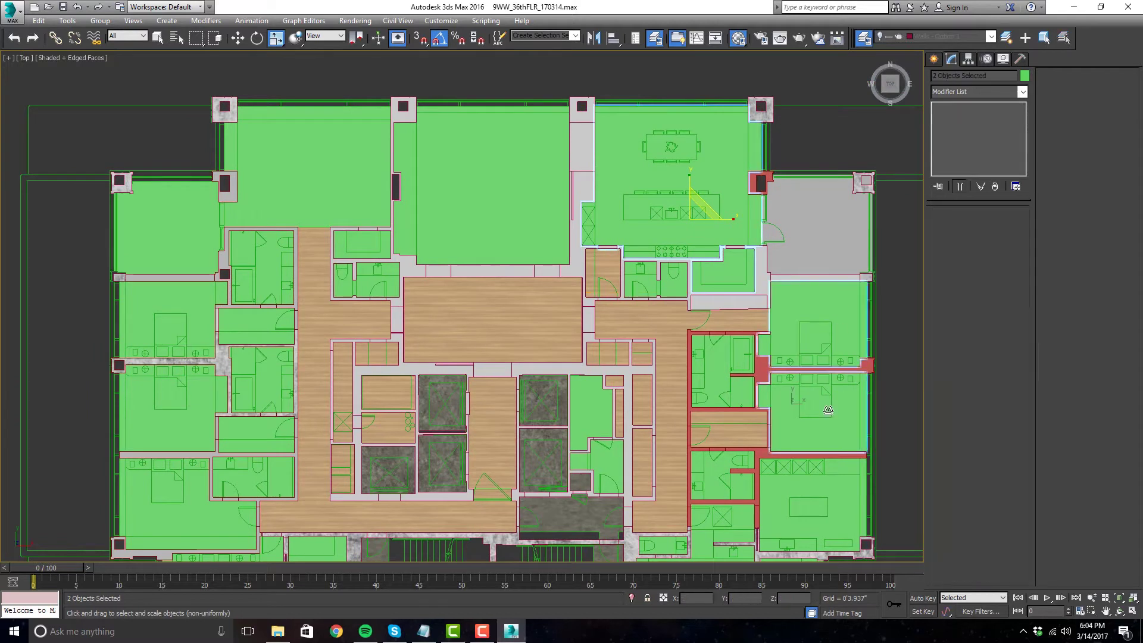
middle_click_drag(828, 410, 810, 210)
left_click(801, 284, "ctrl")
- Add the three west bedroom floors, the large northwest room's floor and the southwest bedroom floor to the selection
middle_click_drag(386, 223, 589, 280)
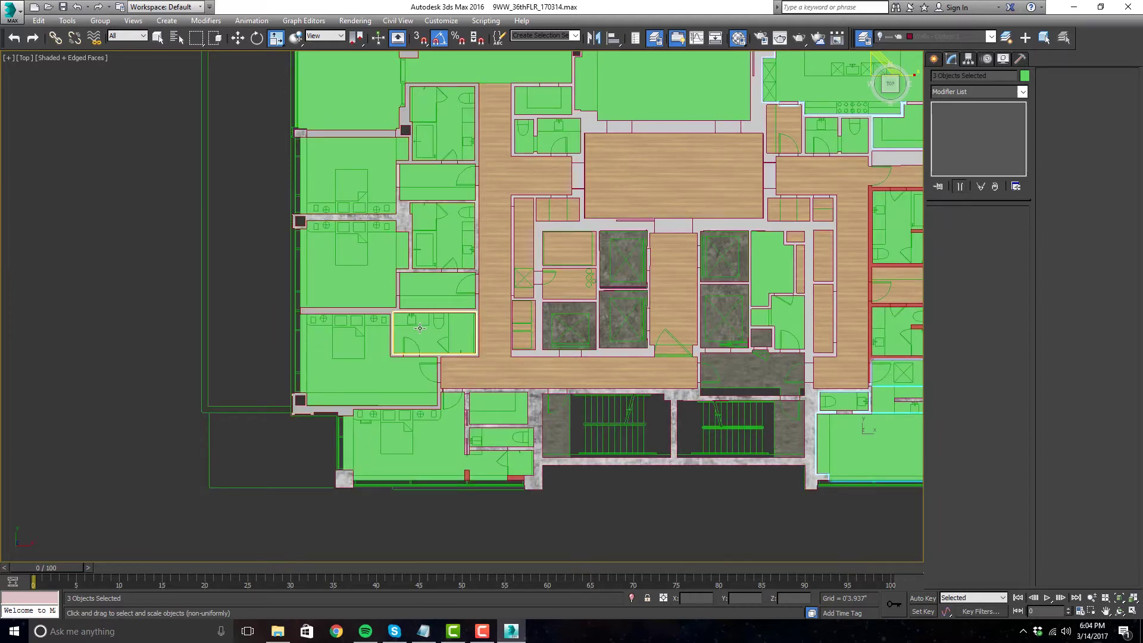
left_click(379, 298, "ctrl")
left_click(376, 347, "ctrl")
left_click(383, 178, "ctrl")
middle_click_drag(365, 171, 316, 260)
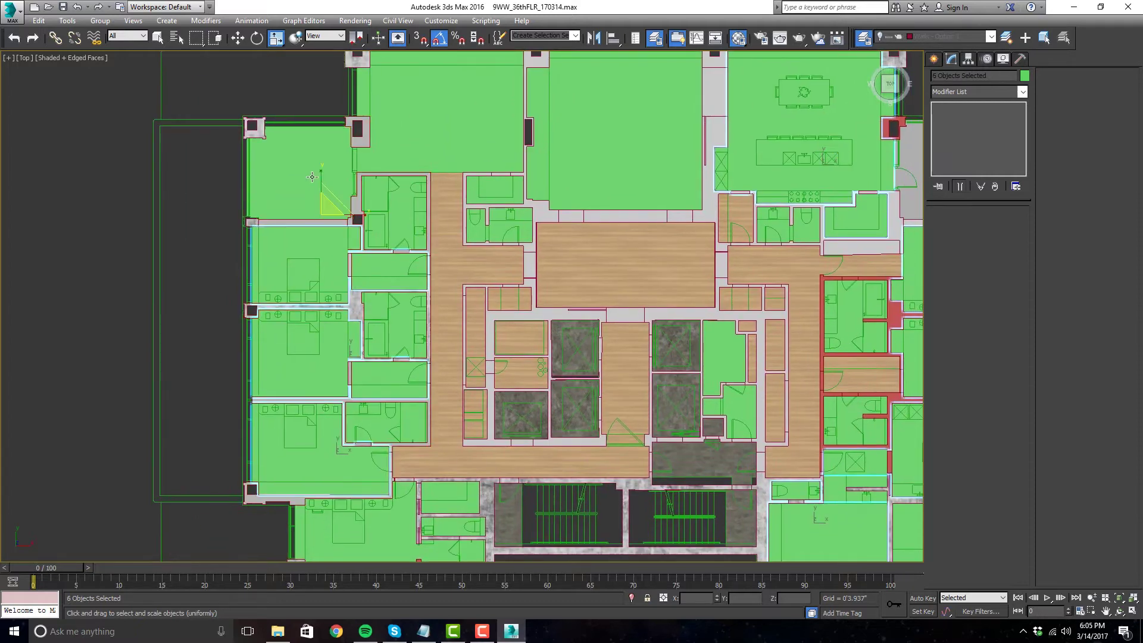
left_click(431, 151, "ctrl")
middle_click_drag(482, 314, 423, 217)
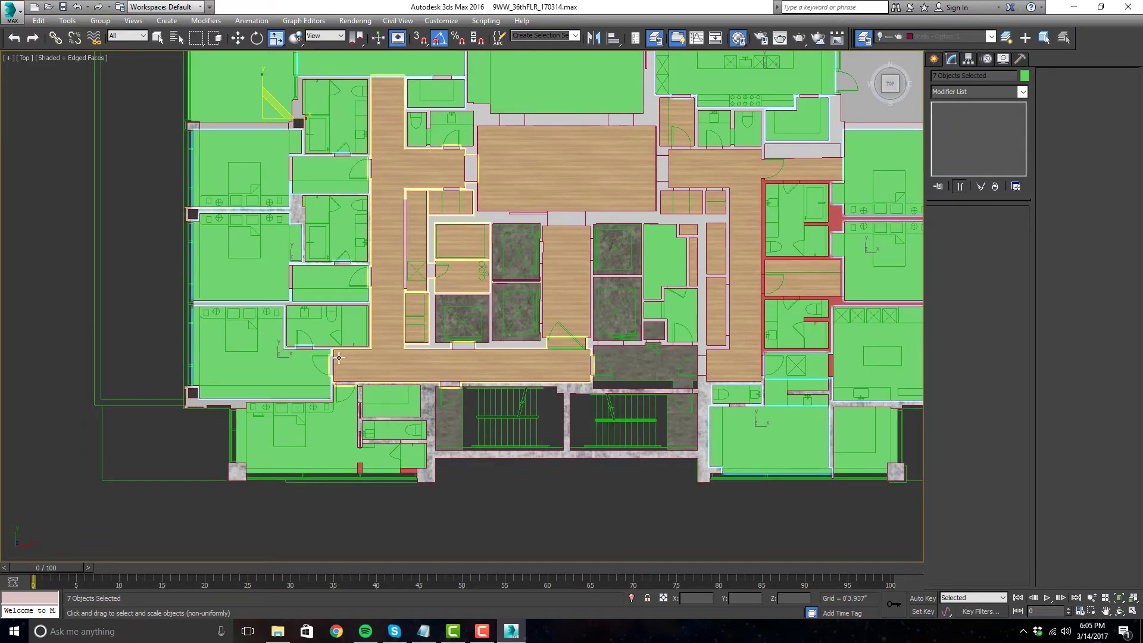
left_click(363, 420, "ctrl")
- Apply the wood material to the selected floors, adding the large room north of the hall with the same finish
middle_click_drag(415, 418, 328, 457)
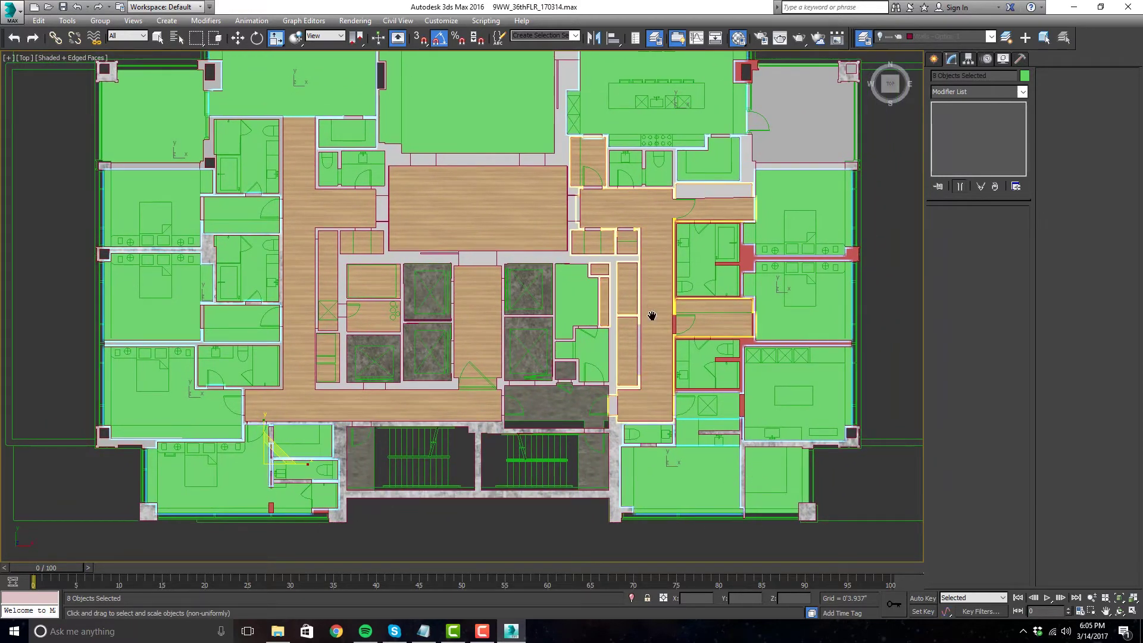
middle_click_drag(650, 314, 687, 369)
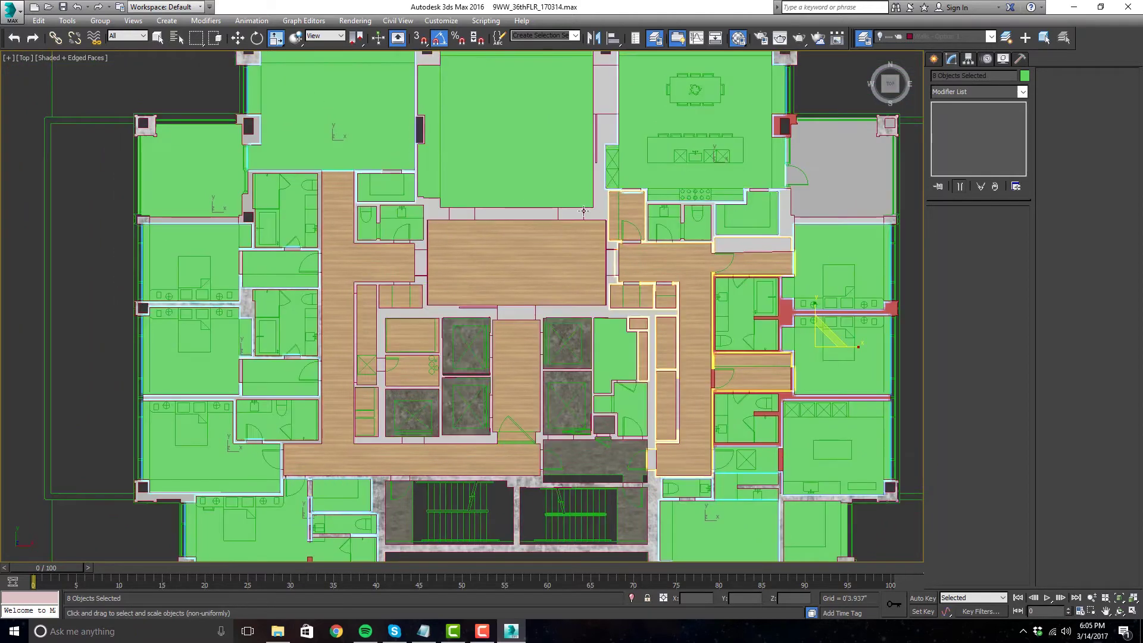
scroll(542, 212, "down", 3)
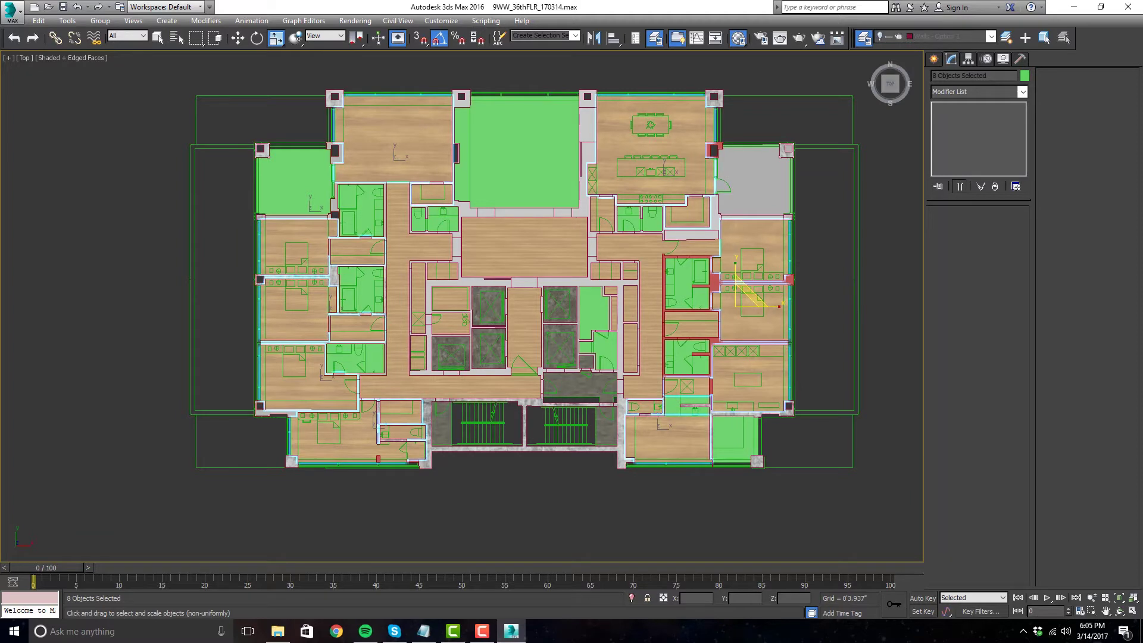
left_click(518, 152, "ctrl")
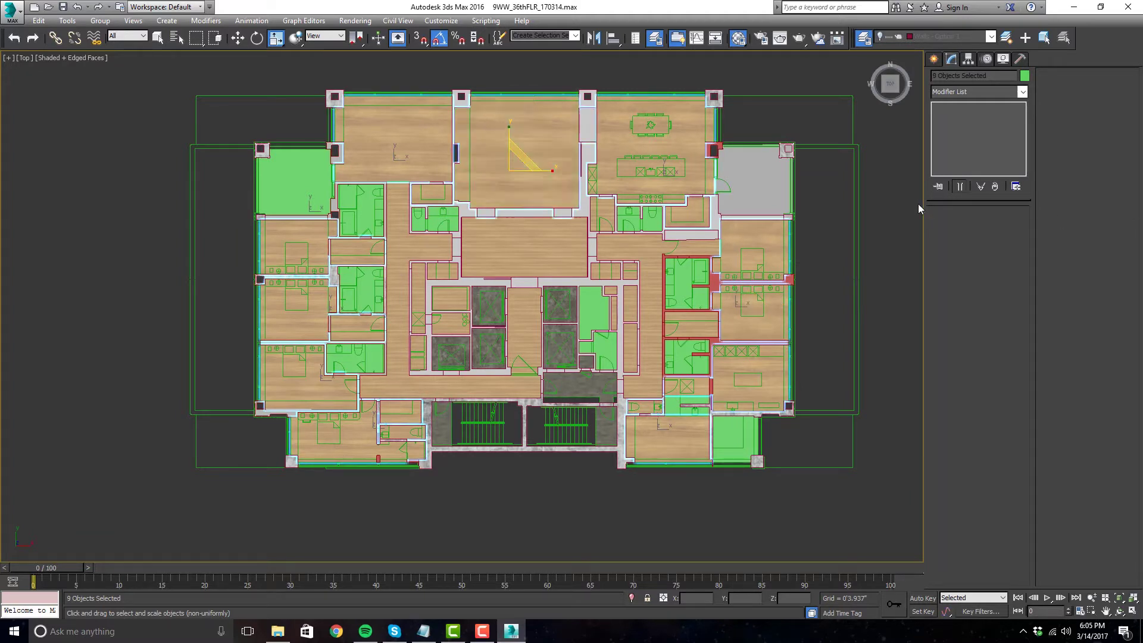
middle_click_drag(726, 207, 714, 225)
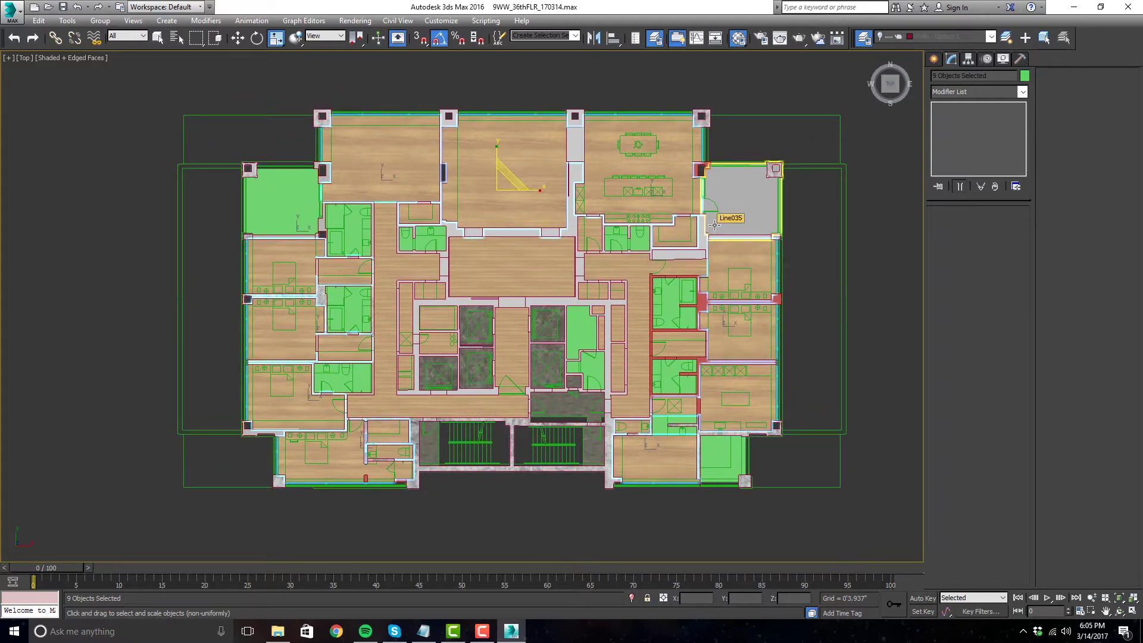
- Apply one shared planar UVW Map modifier to the nine selected room floors and activate its gizmo
left_click(1006, 92)
left_click_drag(1023, 119, 1009, 428)
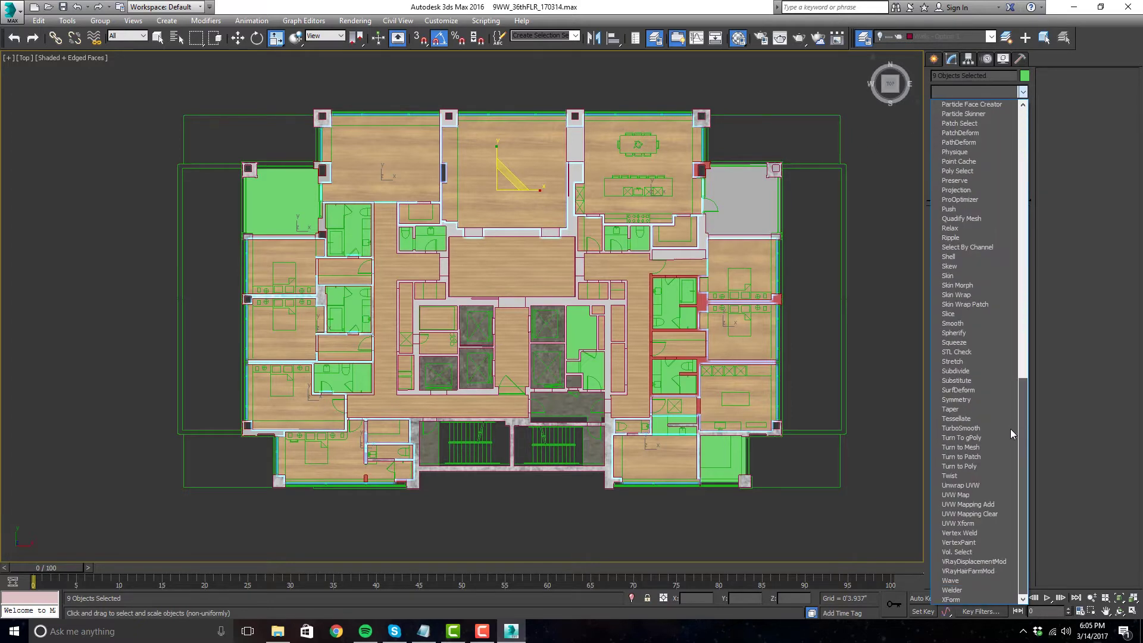
left_click(1002, 495)
left_click(971, 108)
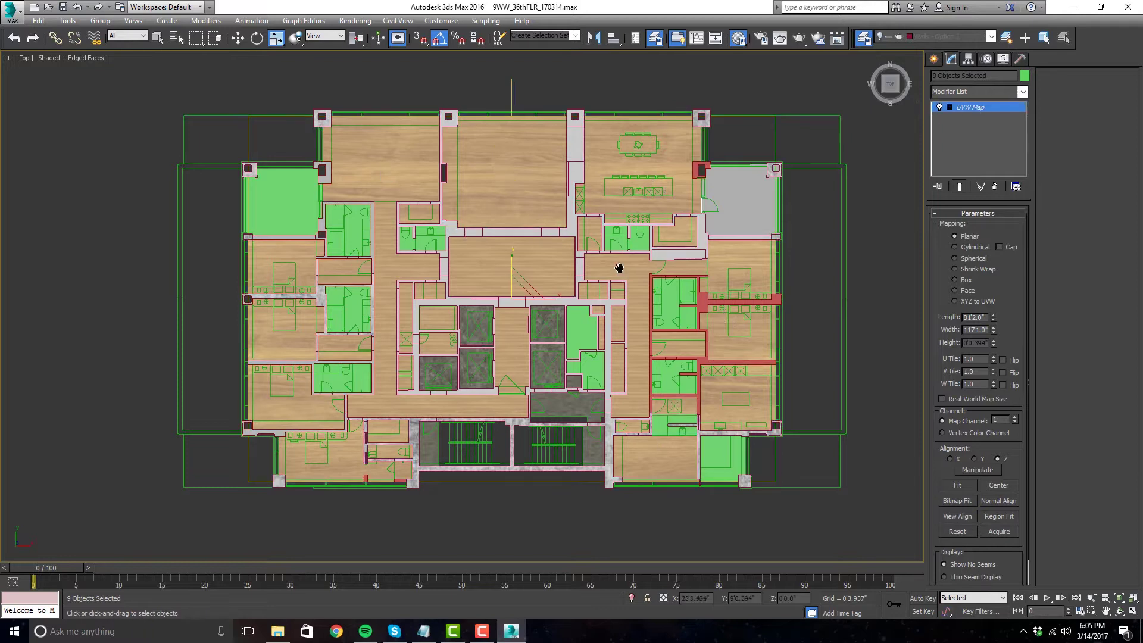
middle_click_drag(556, 171, 549, 183)
- Scale the room floors' UVW Map gizmo down in X and Y for a finer wood grain
left_click_drag(517, 298, 218, 266)
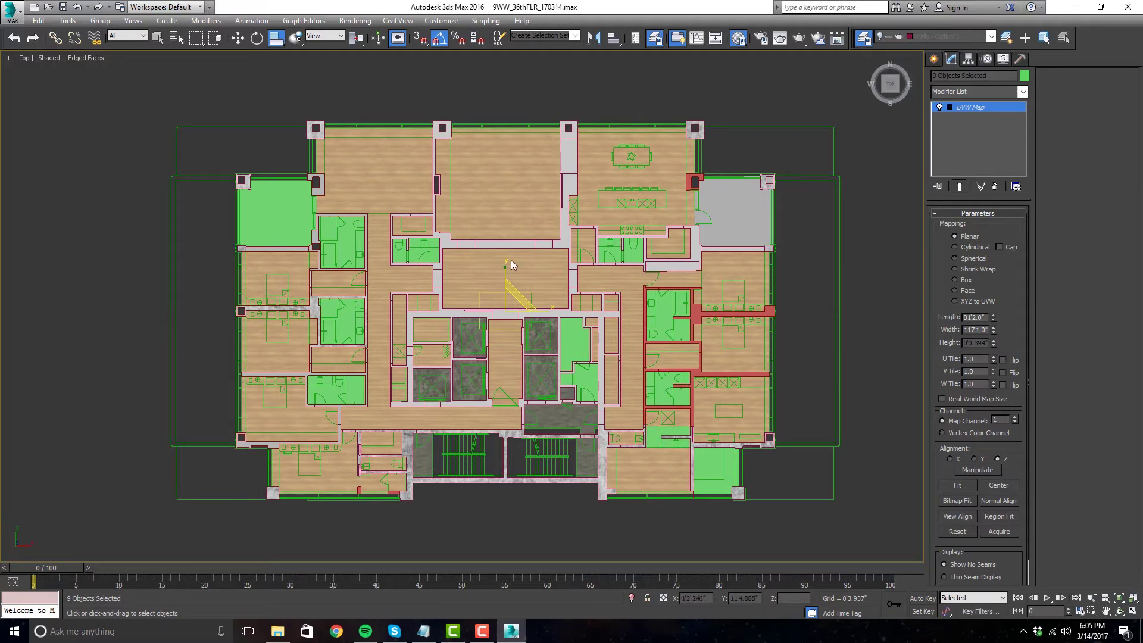
scroll(511, 267, "up", 5)
mouse_move(514, 376)
left_mouse_down()
mouse_move(466, 412)
mouse_move(486, 400)
mouse_move(503, 411)
mouse_move(530, 389)
mouse_move(517, 381)
left_mouse_up()
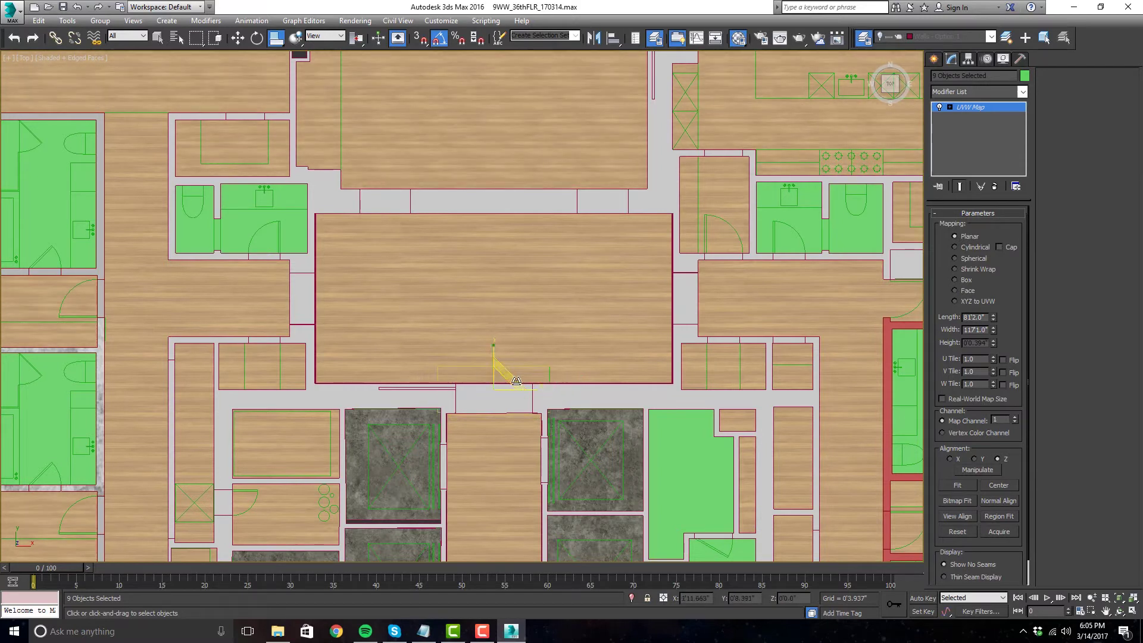
left_click_drag(273, 45, 276, 57)
left_click_drag(503, 371, 515, 326)
scroll(516, 326, "up", 2)
middle_click_drag(523, 339, 537, 404)
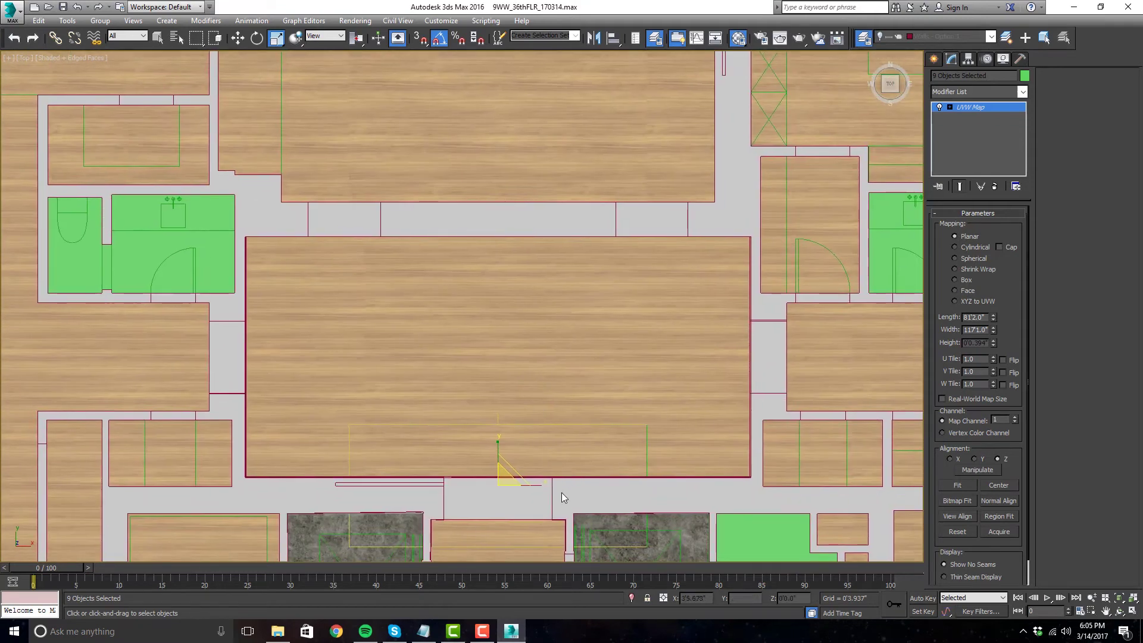
- Stretch the mapping gizmo along X to about 254 percent and scale it down slightly in both X and Y
left_click_drag(541, 485, 609, 477)
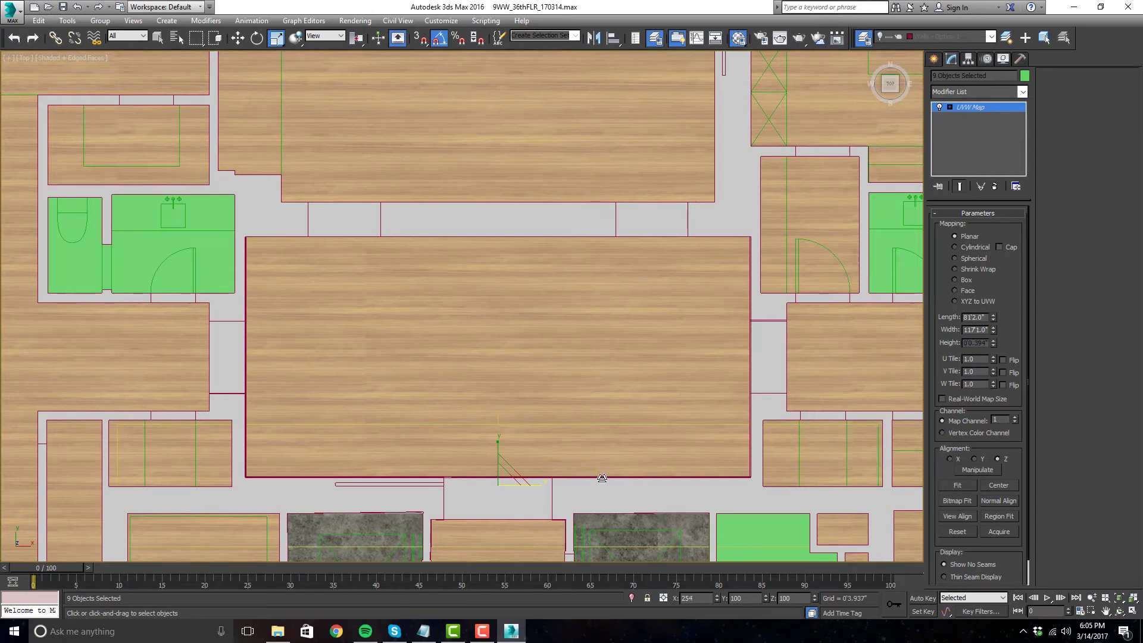
left_click_drag(503, 466, 501, 483)
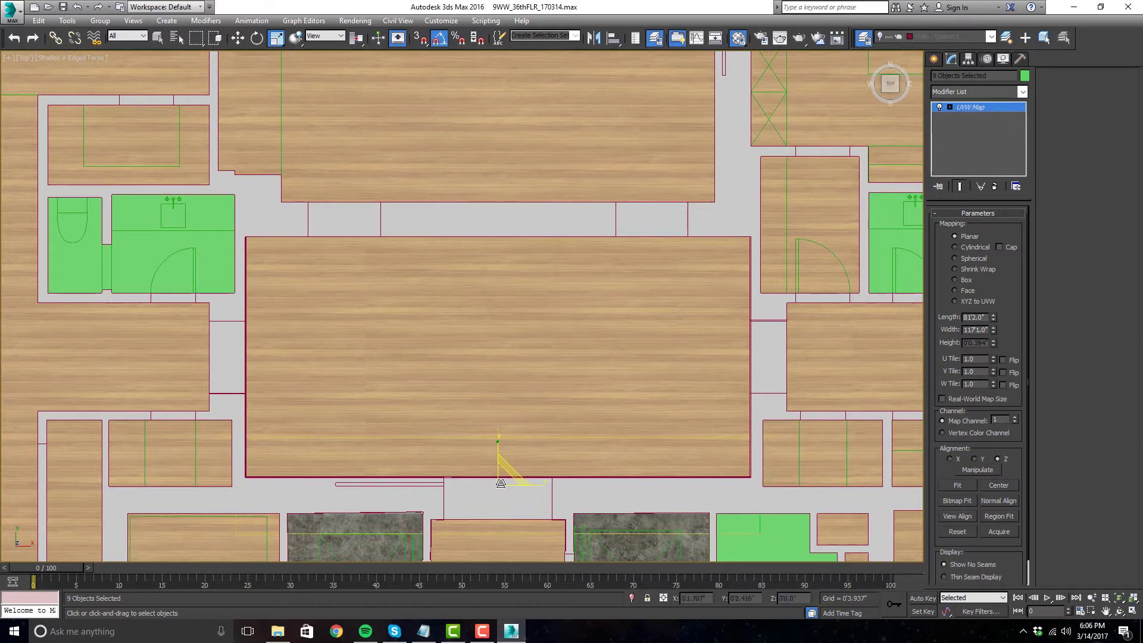
scroll(418, 352, "up", 2)
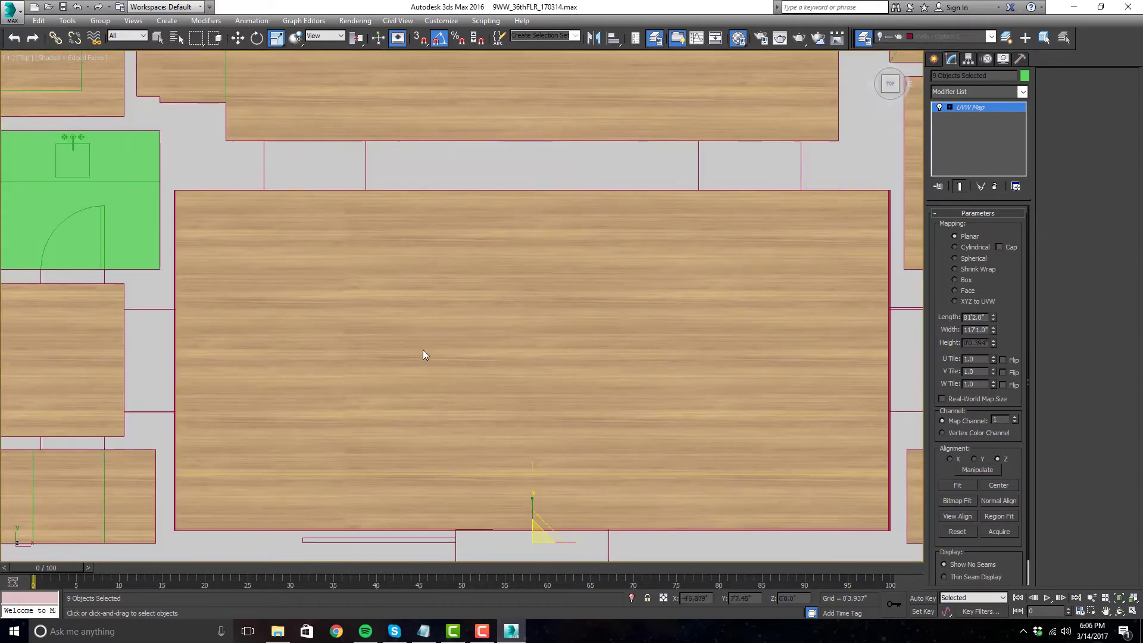
middle_click_drag(418, 352, 470, 349)
- Move the mapping gizmo along Y from the hall's south edge to near its north edge
key("w")
left_click_drag(574, 505, 573, 227)
middle_click_drag(600, 216, 623, 318)
scroll(618, 286, "up", 2)
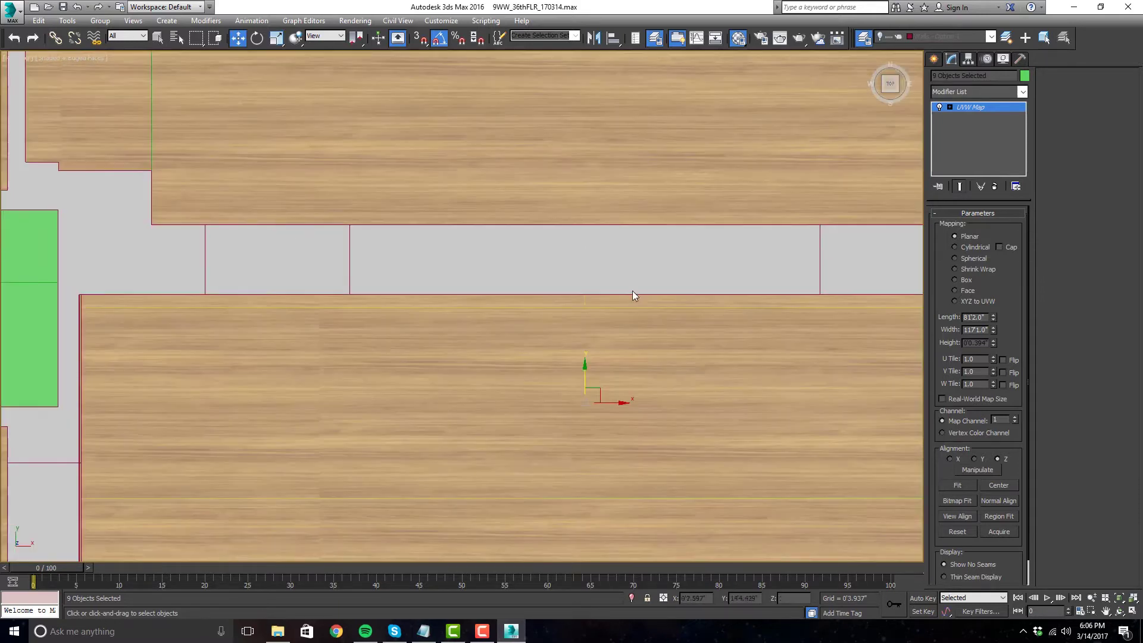
- Scale the mapping gizmo to about 97 percent in X and Y, and widen it along X to about 119 percent
key("r")
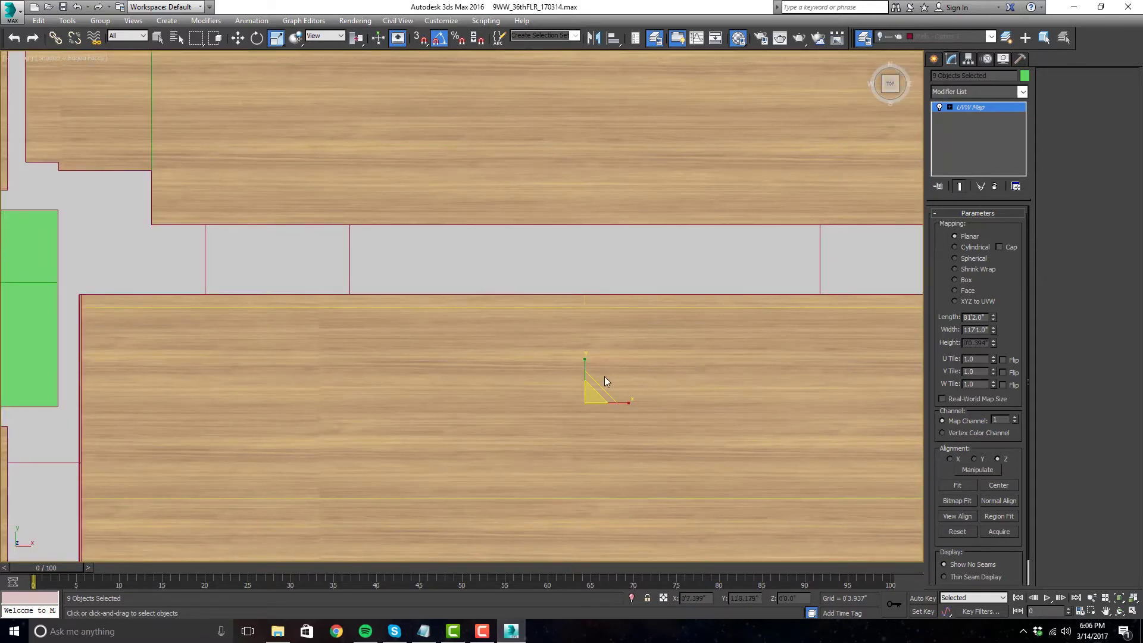
left_click_drag(594, 384, 595, 387)
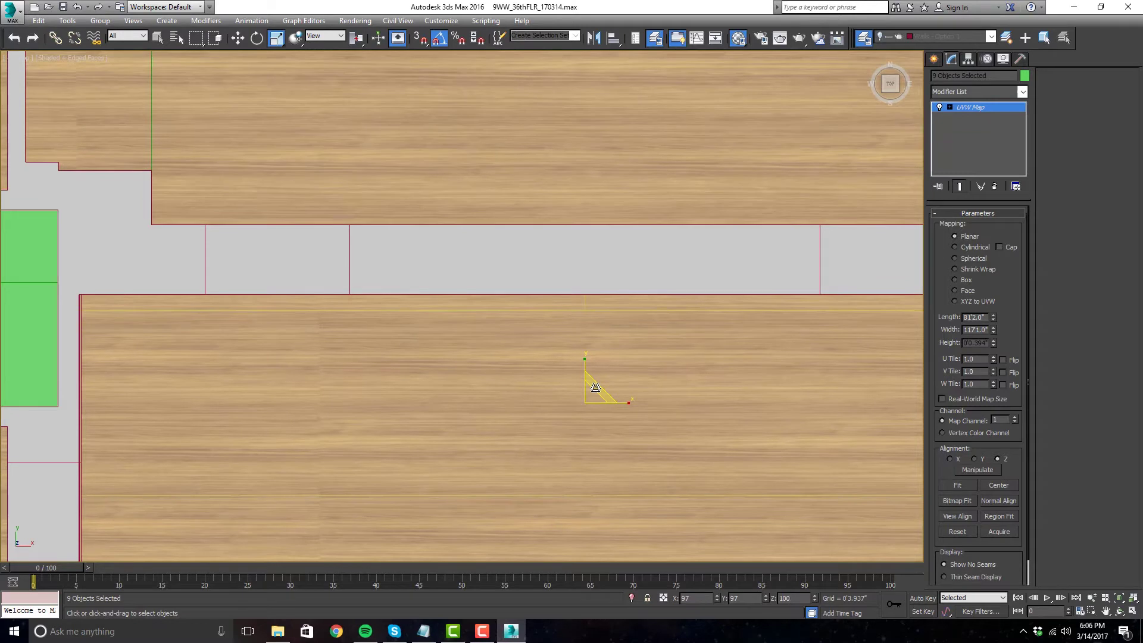
scroll(488, 283, "down", 4)
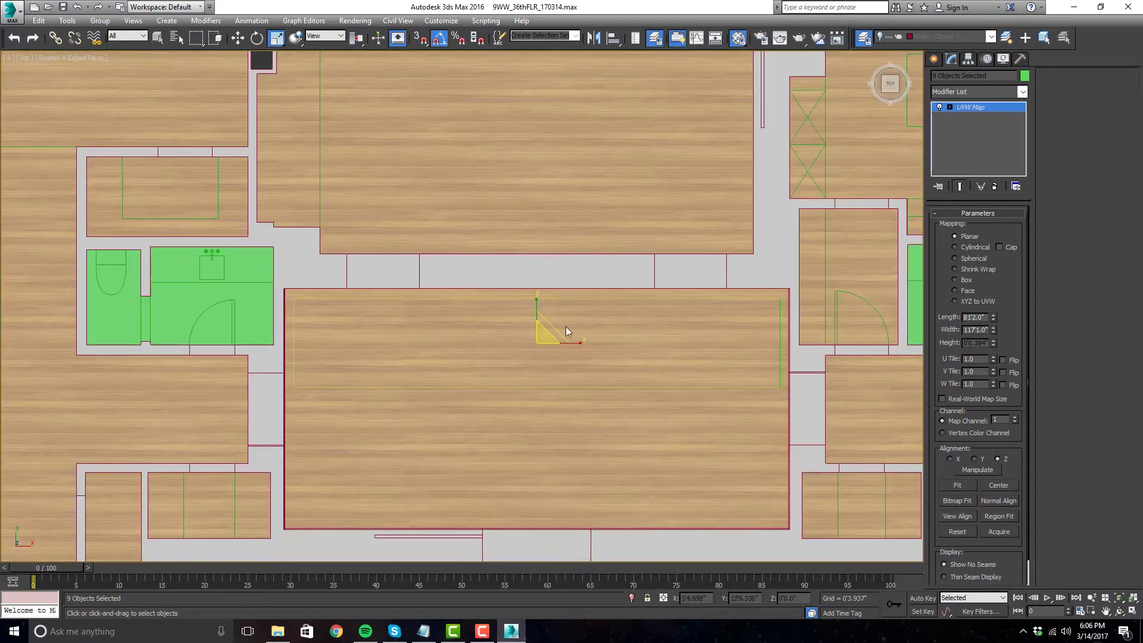
left_click_drag(574, 344, 581, 343)
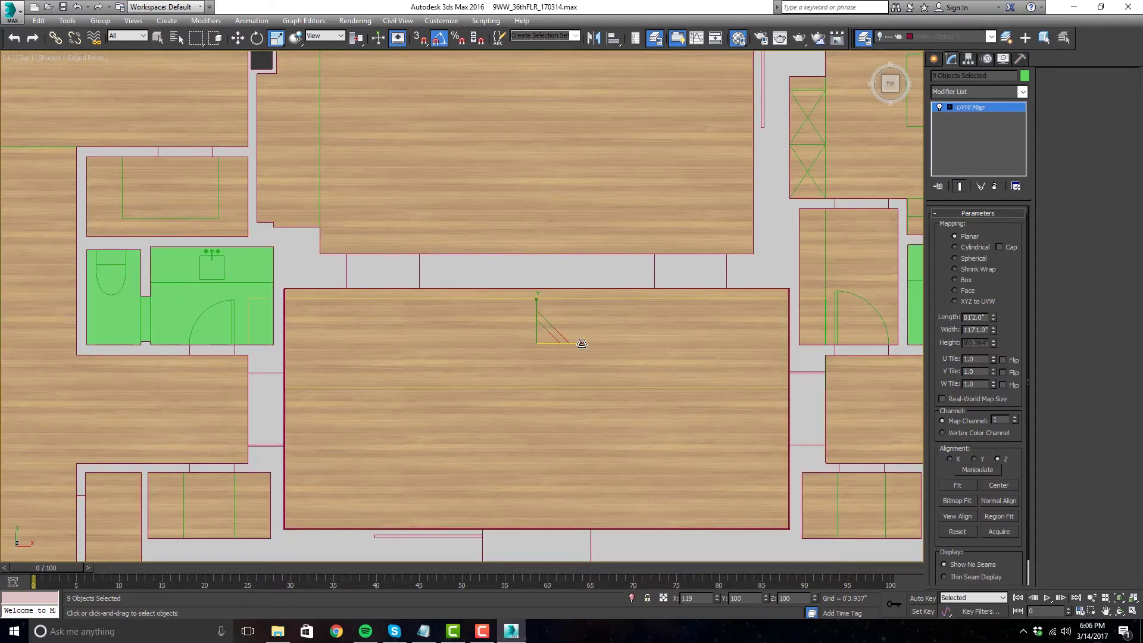
scroll(513, 267, "down", 3)
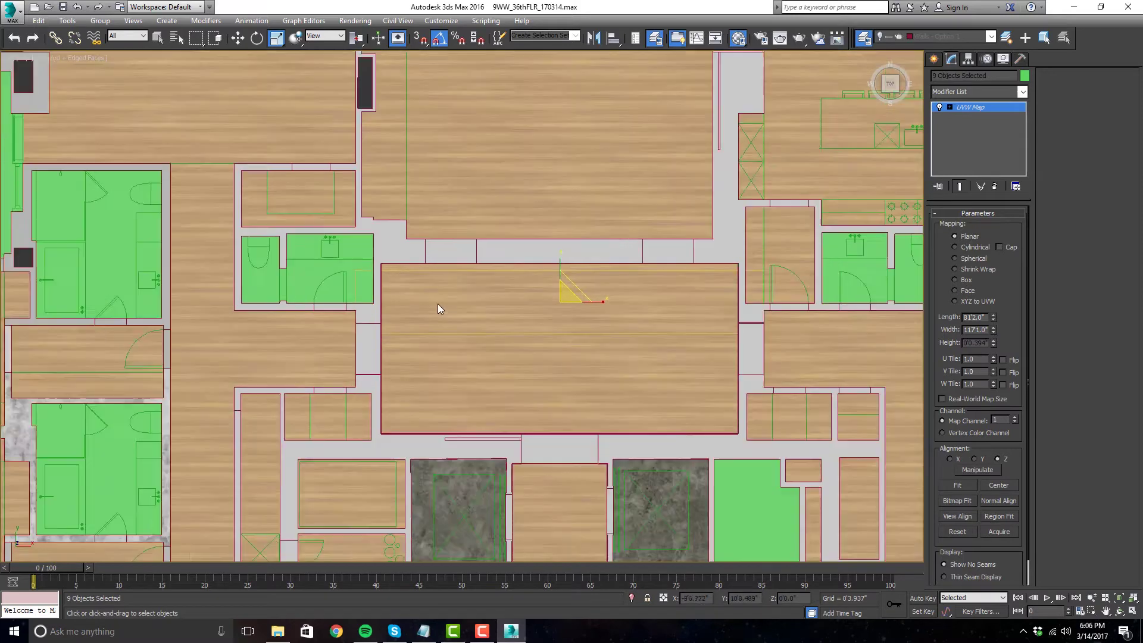
- Compare the wood grain of the hall floor with that of the surrounding rooms, with the Move tool active
scroll(437, 303, "up", 2)
scroll(513, 216, "up", 2)
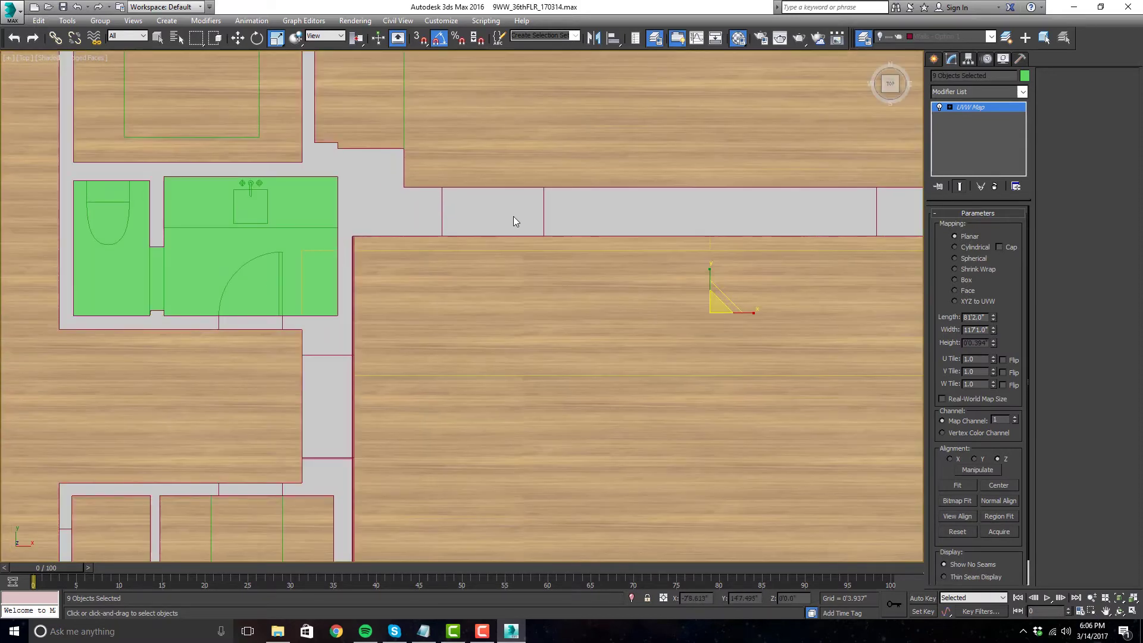
scroll(426, 224, "down", 1)
key("w")
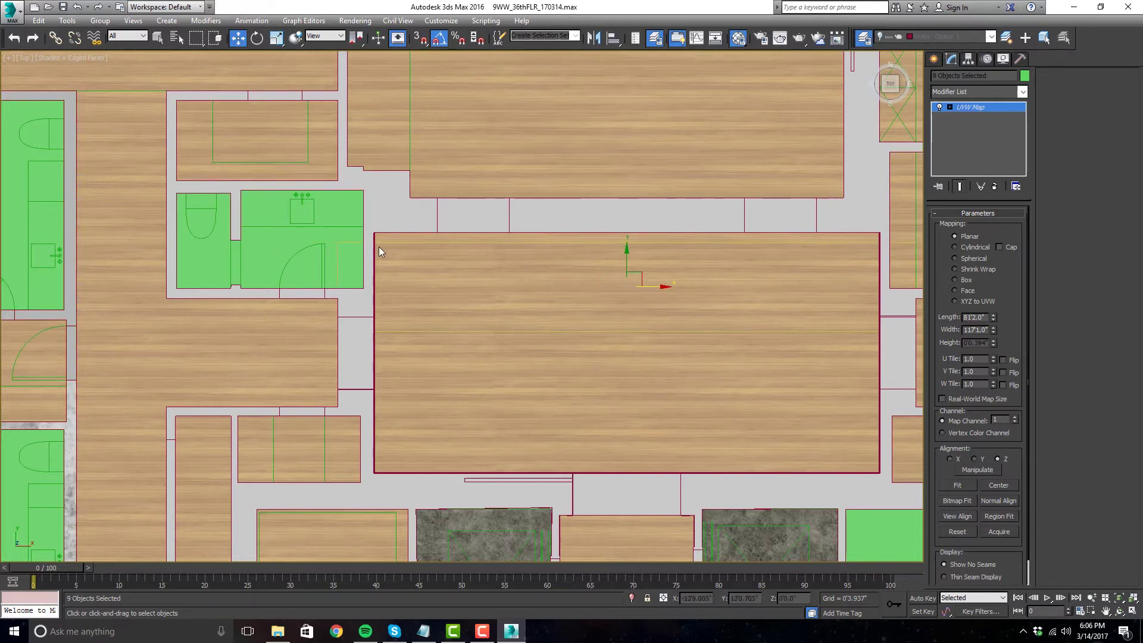
scroll(379, 246, "down", 8)
scroll(472, 258, "up", 2)
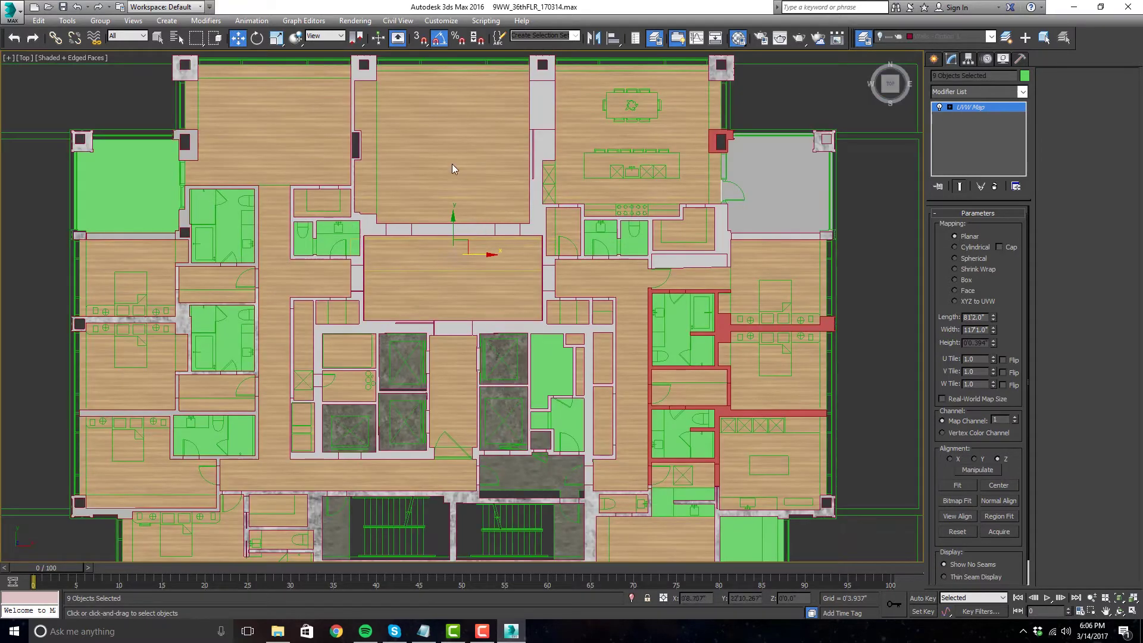
scroll(447, 156, "up", 2)
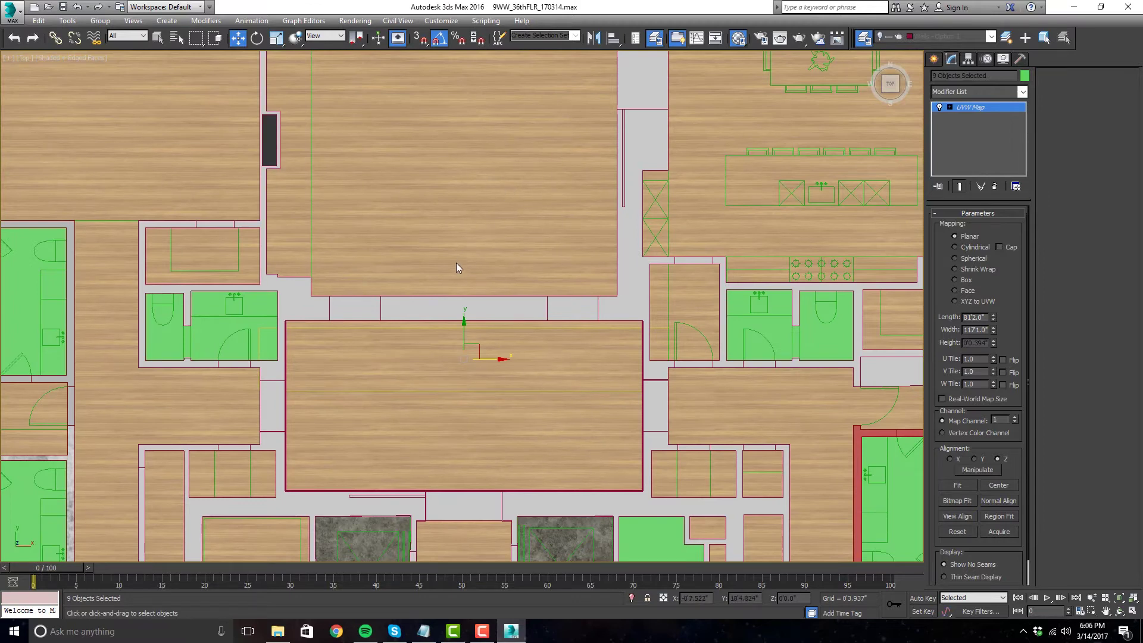
- Deselect the wood floors and select the two powder room floors, the three west bathroom floors and the core room floor
scroll(506, 265, "up", 1)
scroll(544, 265, "down", 4)
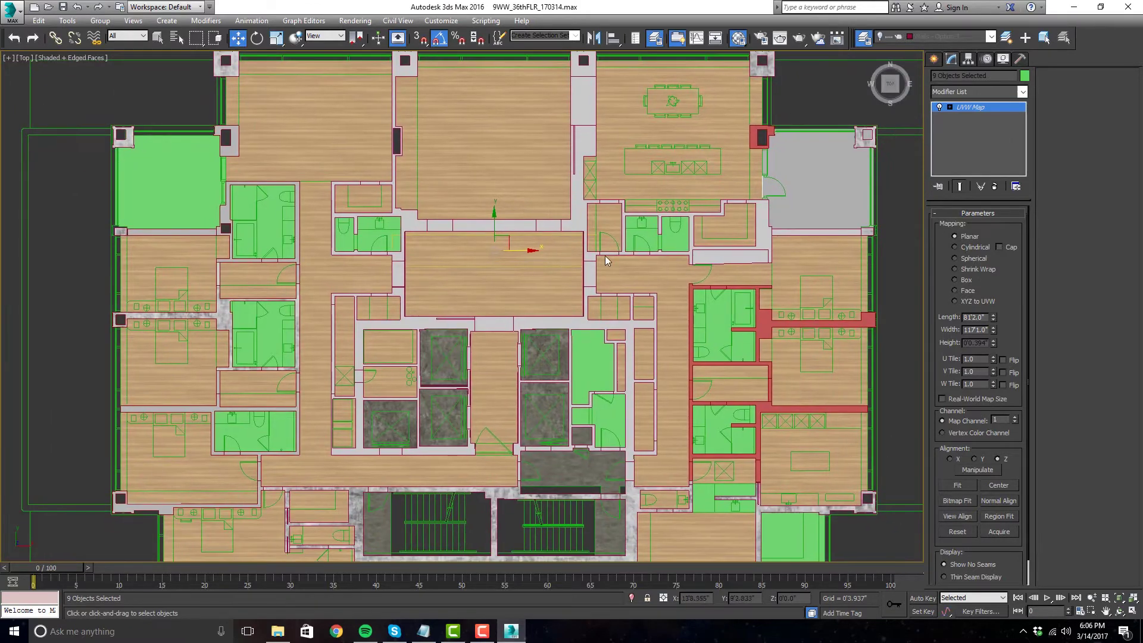
scroll(827, 149, "down", 3)
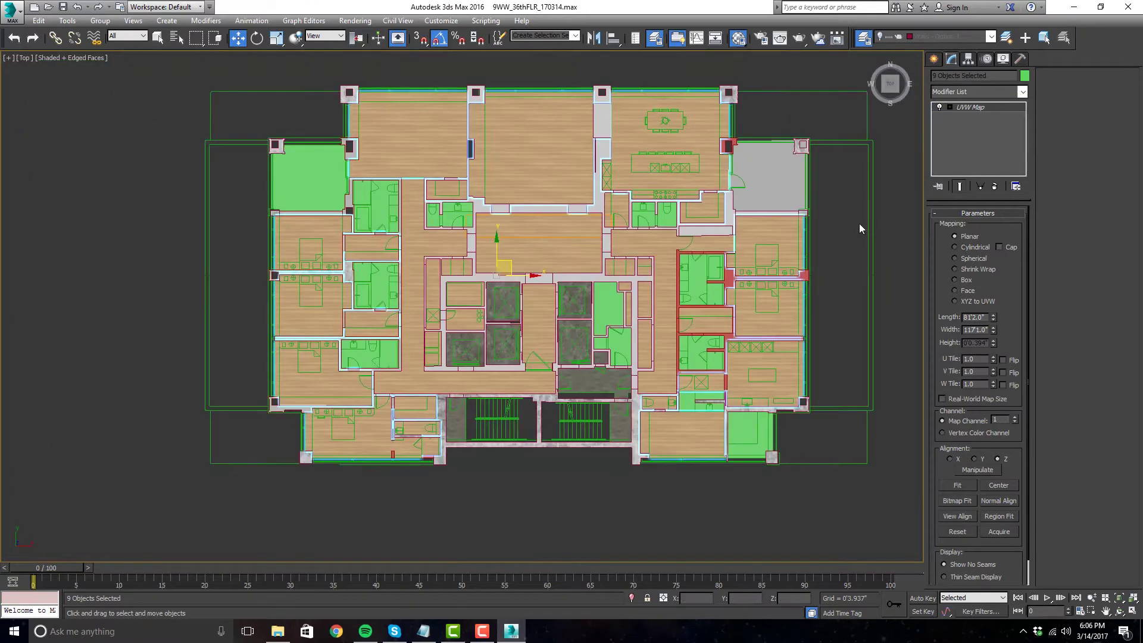
left_click(859, 225)
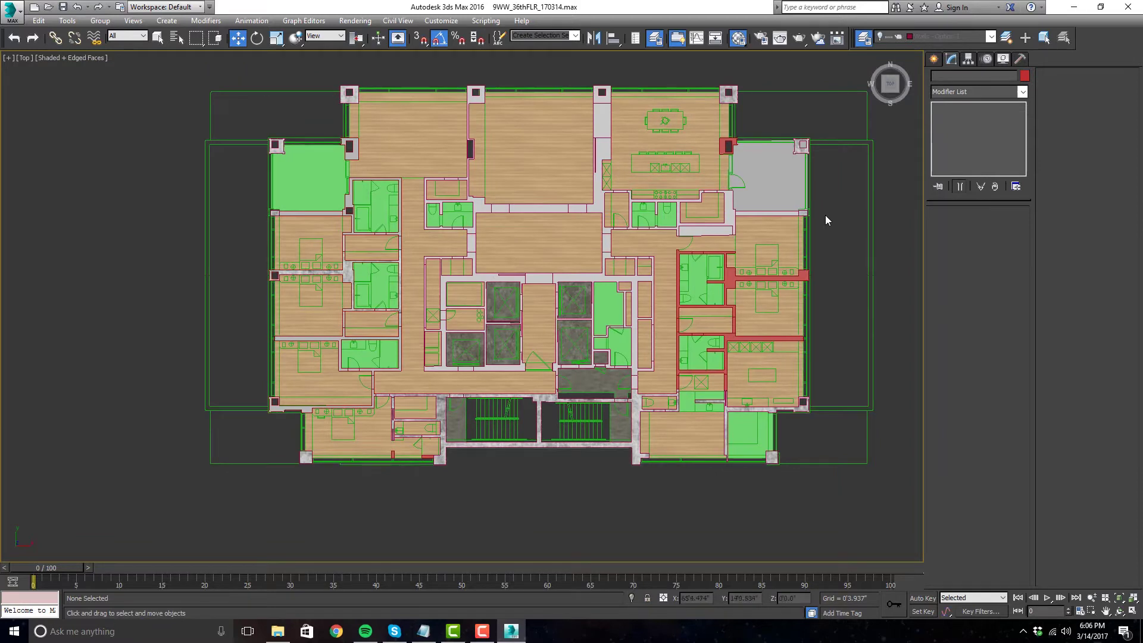
left_click(670, 221)
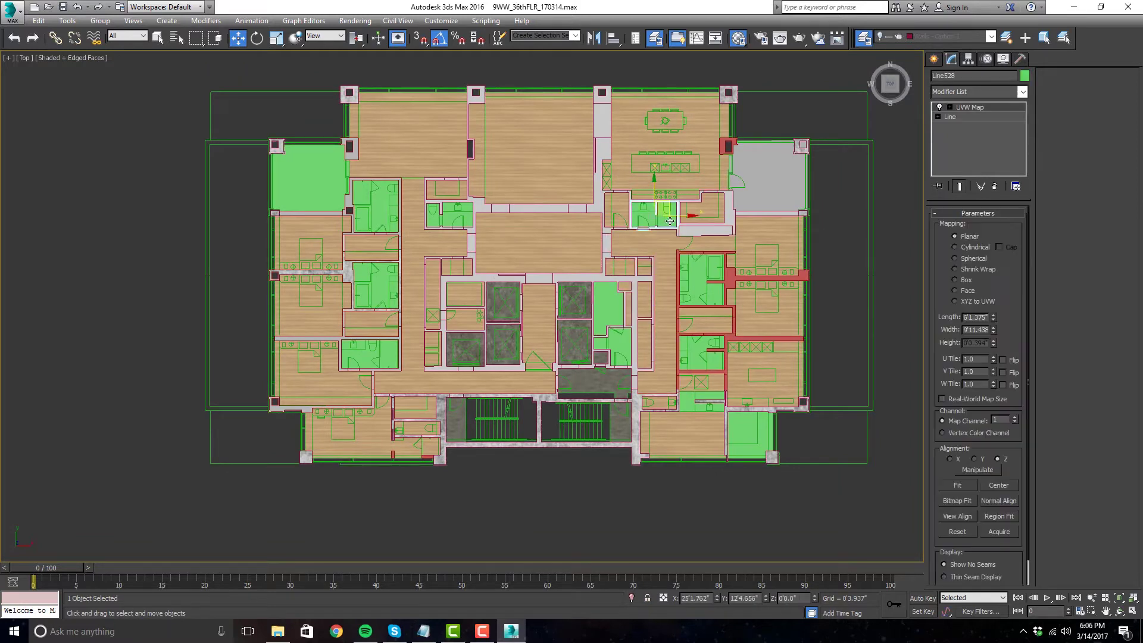
left_click(453, 216, "ctrl")
left_click(380, 221, "ctrl")
left_click(375, 285, "ctrl")
left_click(371, 354, "ctrl")
left_click(609, 319, "ctrl")
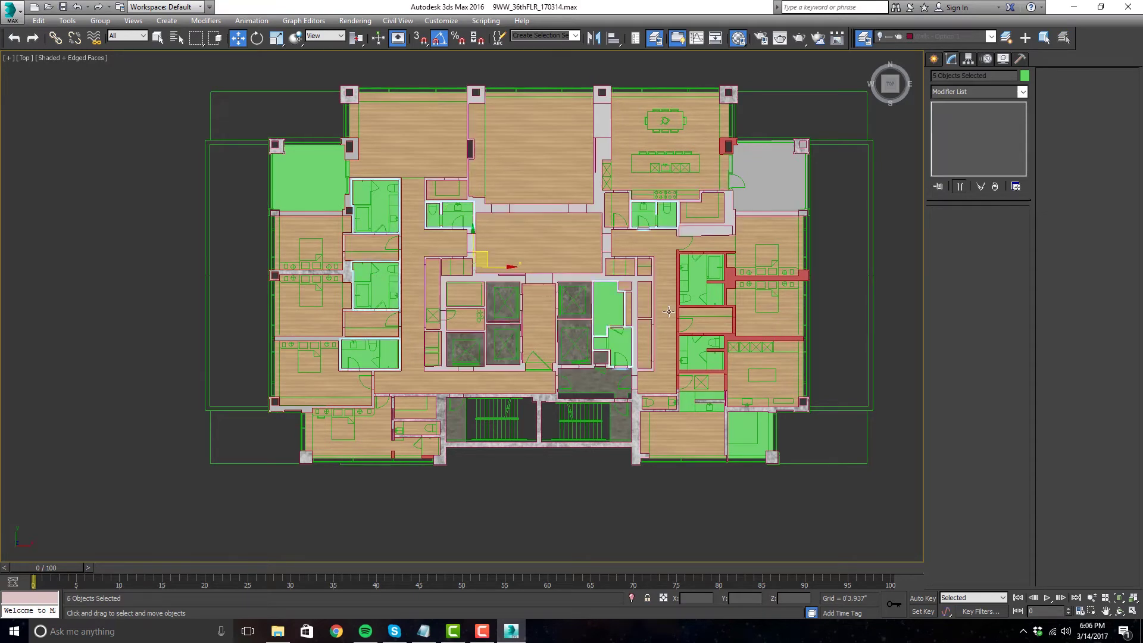
- Add the east bathroom and laundry floors, the southeast corner room and the northwest terrace floor to the selection
left_click(702, 275, "ctrl")
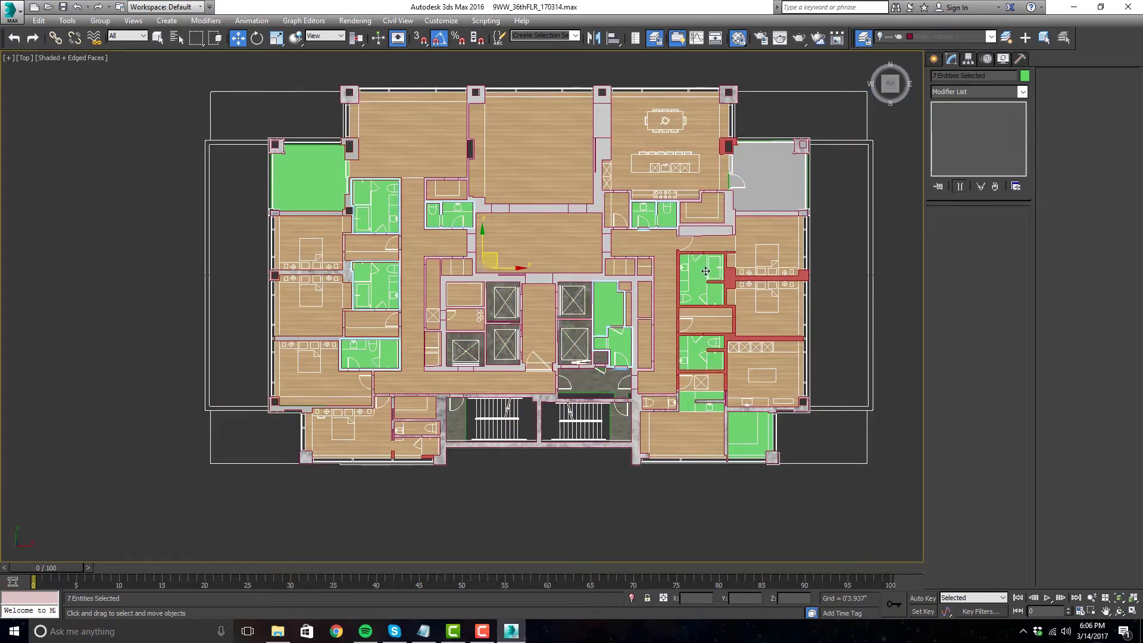
left_click_drag(838, 378, 821, 436, "alt")
left_click(699, 287, "ctrl")
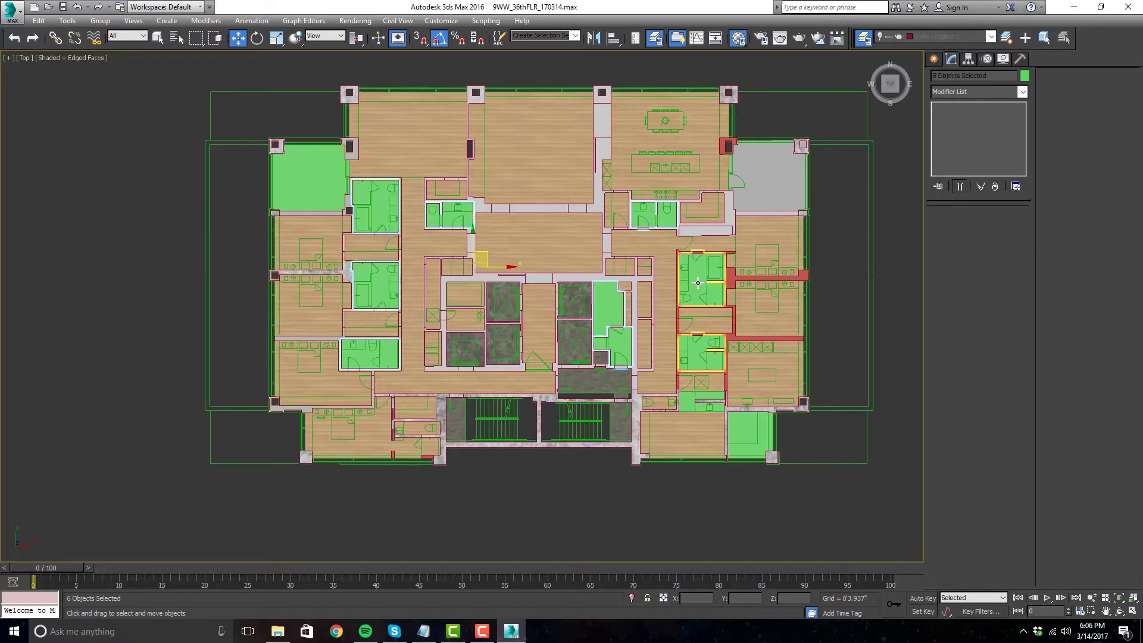
left_click(711, 395, "ctrl")
left_click(739, 417, "ctrl")
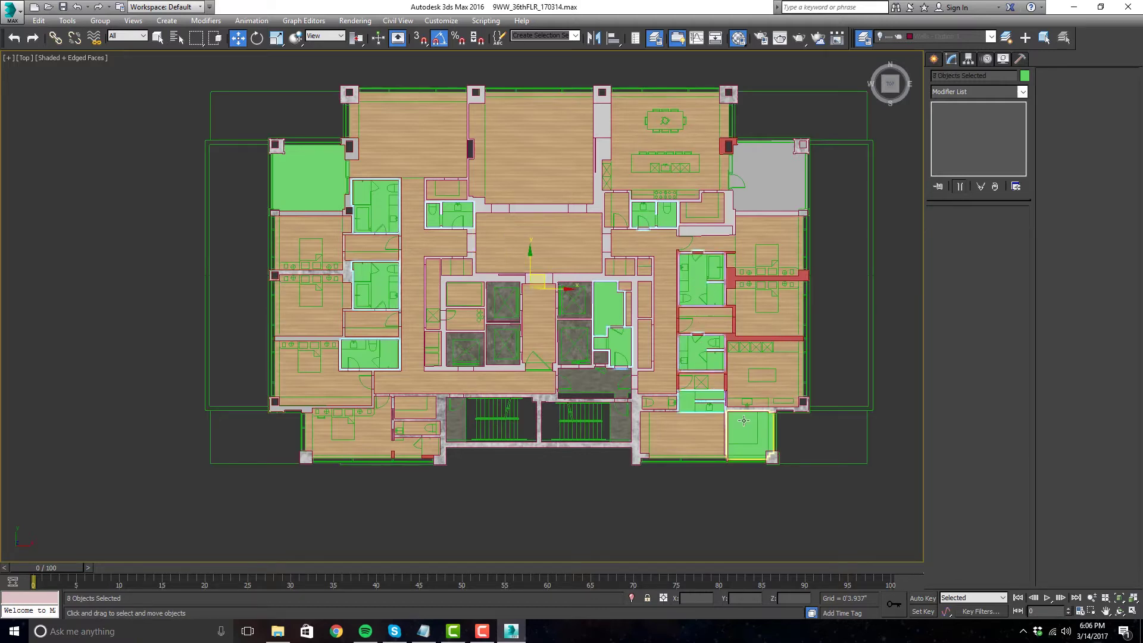
middle_click_drag(389, 183, 396, 221)
left_click(316, 209, "ctrl")
- Apply the dark concrete material to the ten selected floors
scroll(624, 332, "down", 4)
scroll(654, 309, "up", 6)
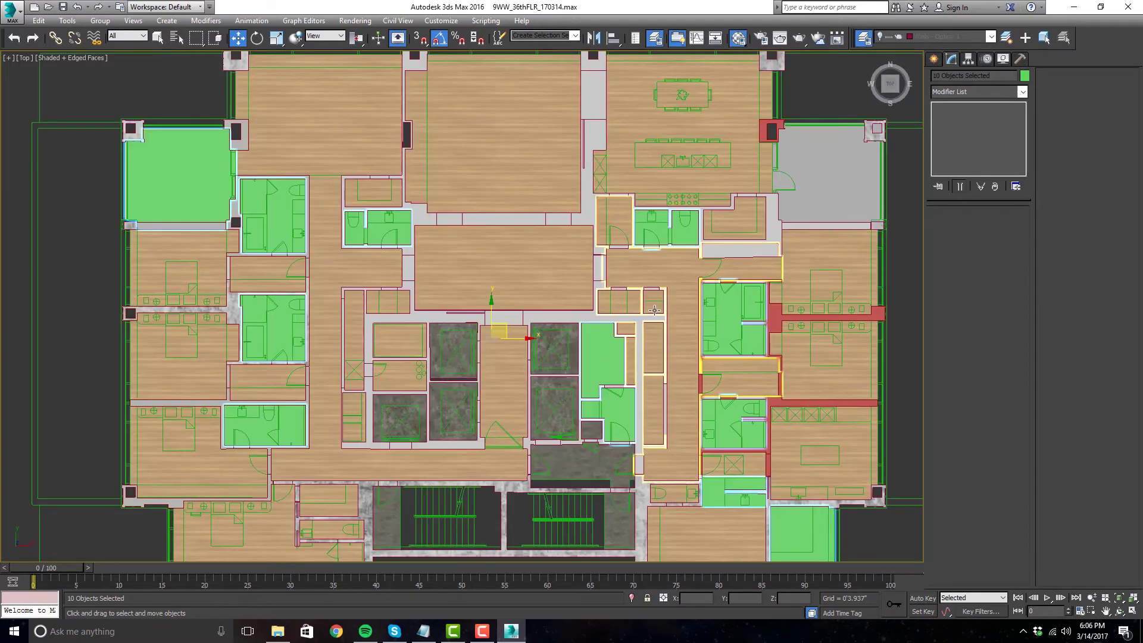
scroll(654, 309, "down", 2)
scroll(654, 310, "down", 2)
scroll(811, 301, "up", 2)
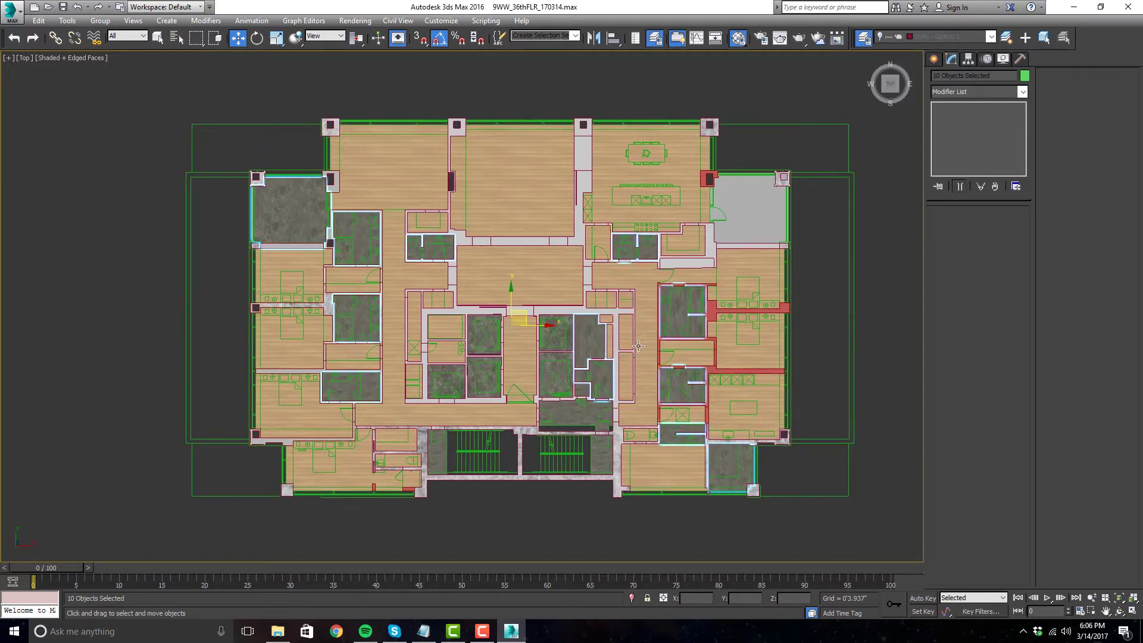
- Add a UVW Map modifier to the selected concrete floors and activate its gizmo for editing
left_click(1022, 91)
scroll(998, 505, "down", 10)
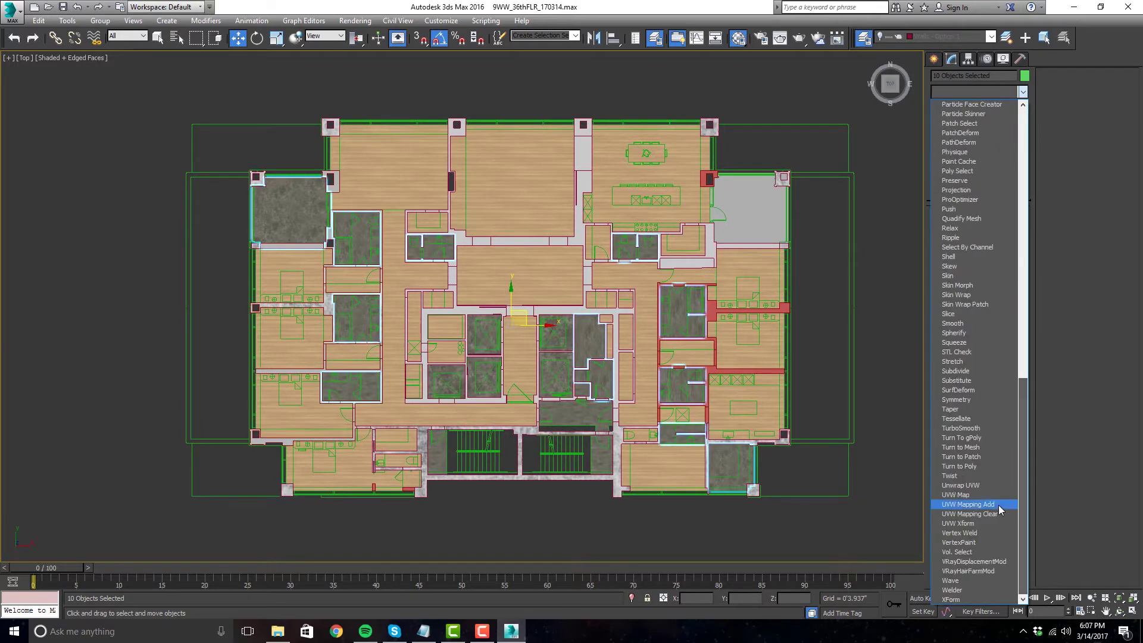
left_click(985, 493)
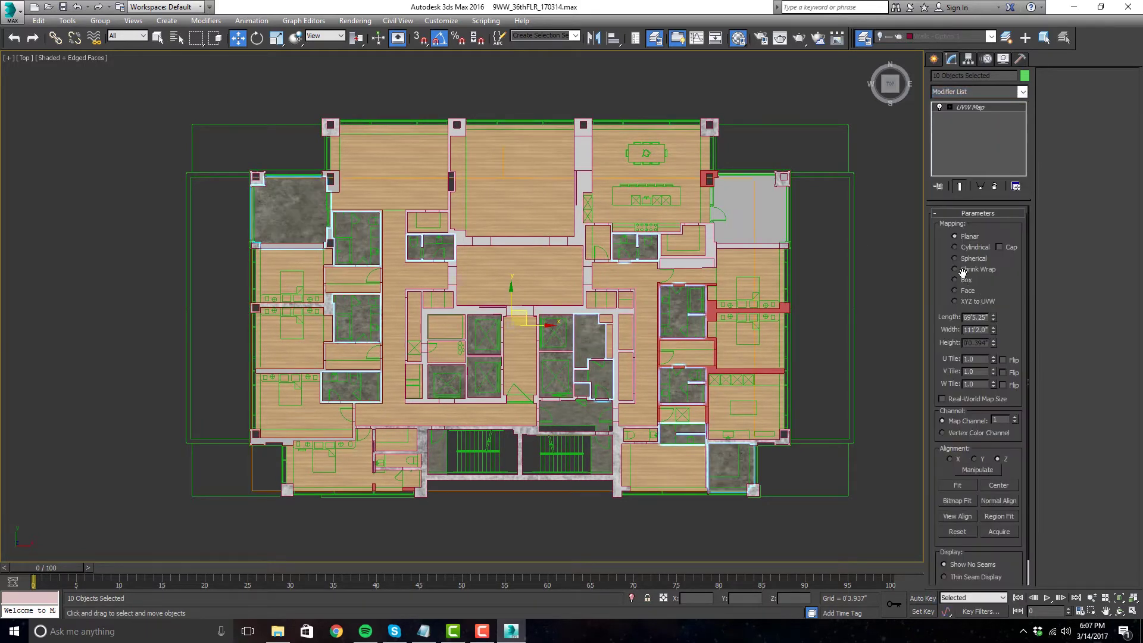
left_click(982, 109)
- Scale the concrete floors' mapping gizmo to about 24 percent in X and Y, and shrink it along X to about 73 percent
middle_click_drag(663, 319, 646, 317)
key("r")
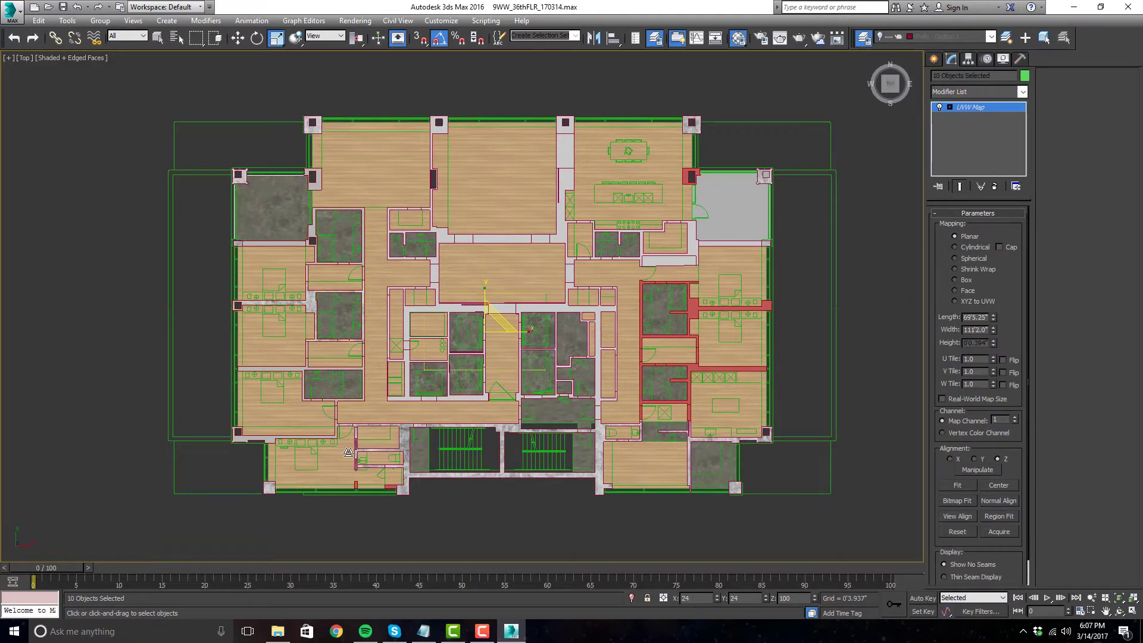
scroll(485, 318, "up", 6)
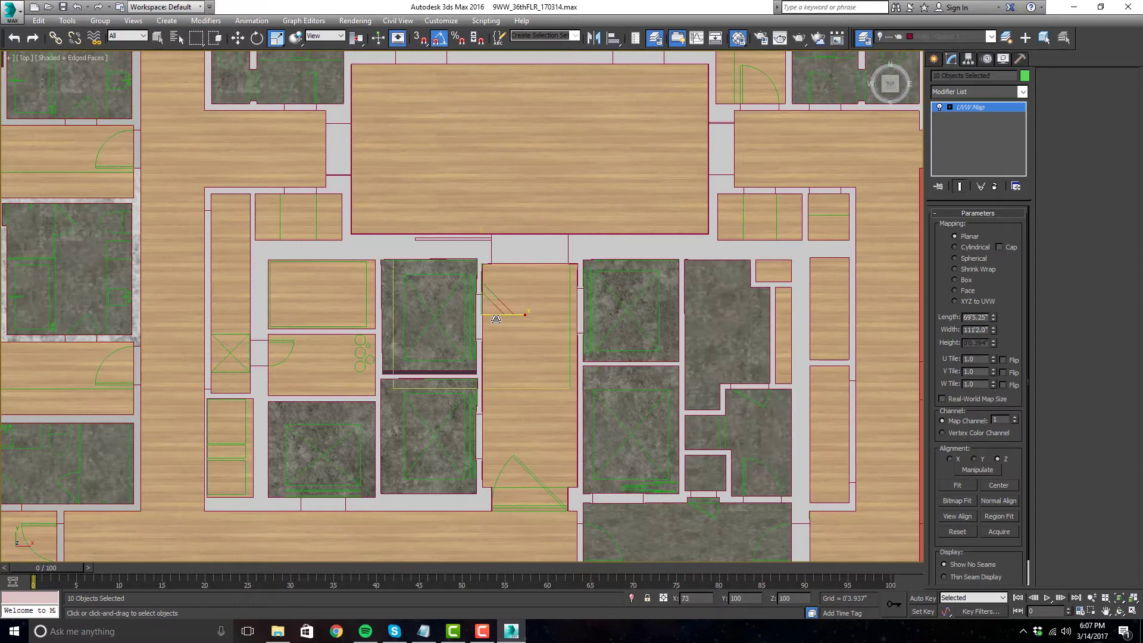
left_click_drag(500, 305, 553, 209)
scroll(527, 284, "down", 2)
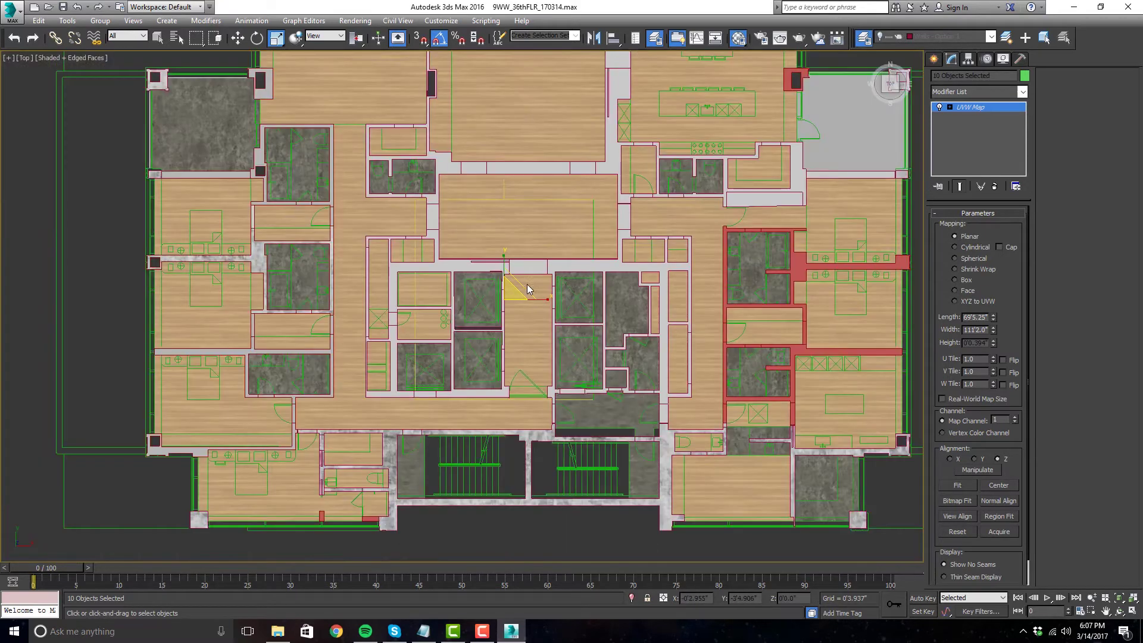
middle_click_drag(673, 302, 607, 321)
scroll(621, 257, "down", 3)
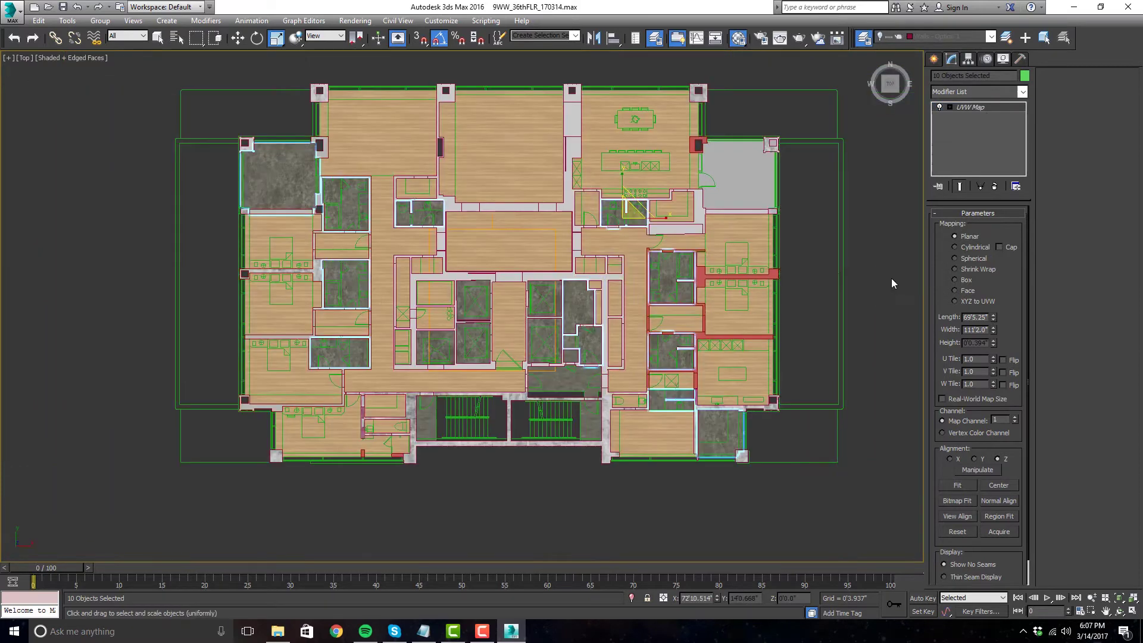
- Clear the selection and examine the concrete texture scale on the east bathroom floor
left_click(890, 278)
scroll(671, 283, "up", 10)
scroll(617, 291, "down", 4)
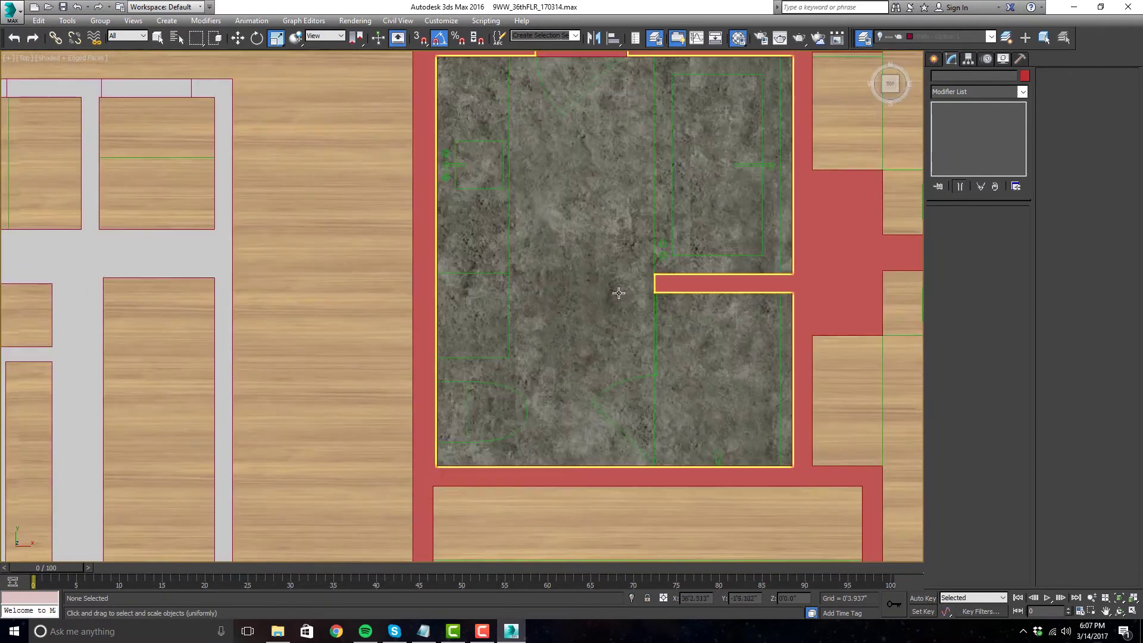
scroll(646, 235, "up", 3)
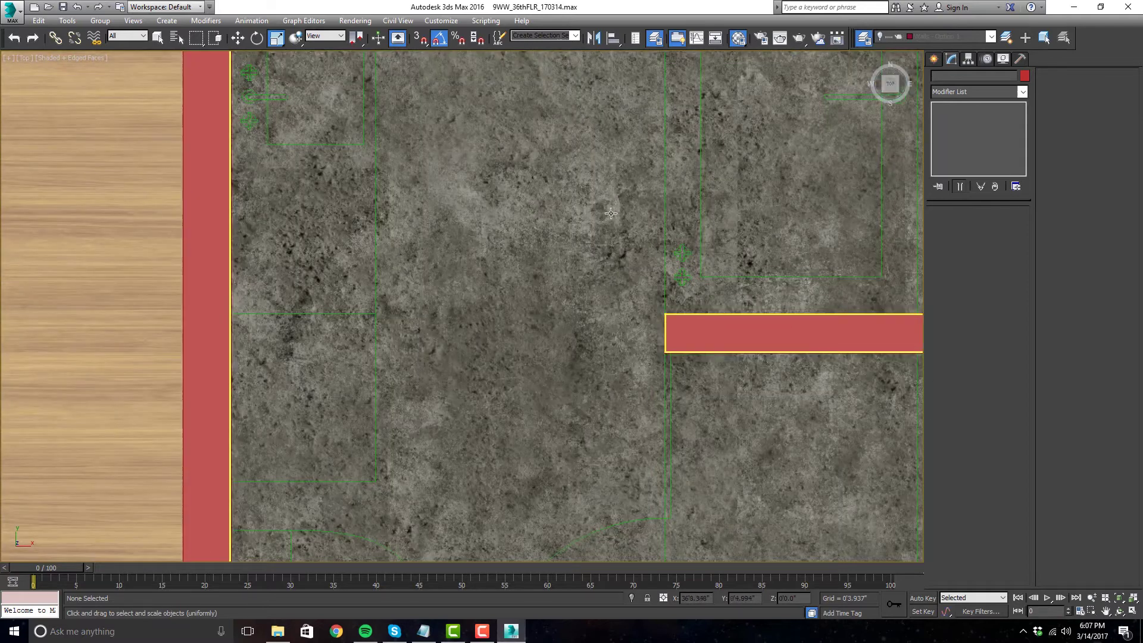
scroll(649, 298, "down", 8)
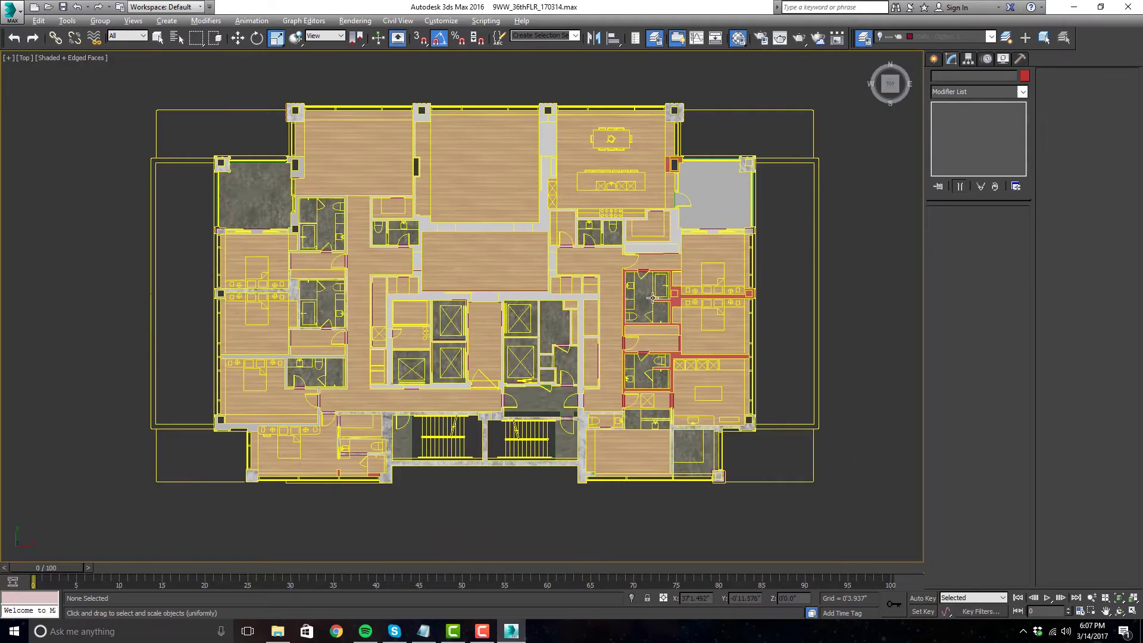
- Switch to a maximized Perspective view and frame the central hall's walls
key("alt+w")
right_click(752, 386)
key("alt+w")
middle_click_drag(582, 325, 605, 393, "alt")
scroll(605, 393, "down", 5)
middle_click_drag(589, 340, 642, 394, "alt")
scroll(640, 268, "up", 5)
middle_click_drag(600, 266, 336, 260, "alt")
scroll(480, 385, "down", 4)
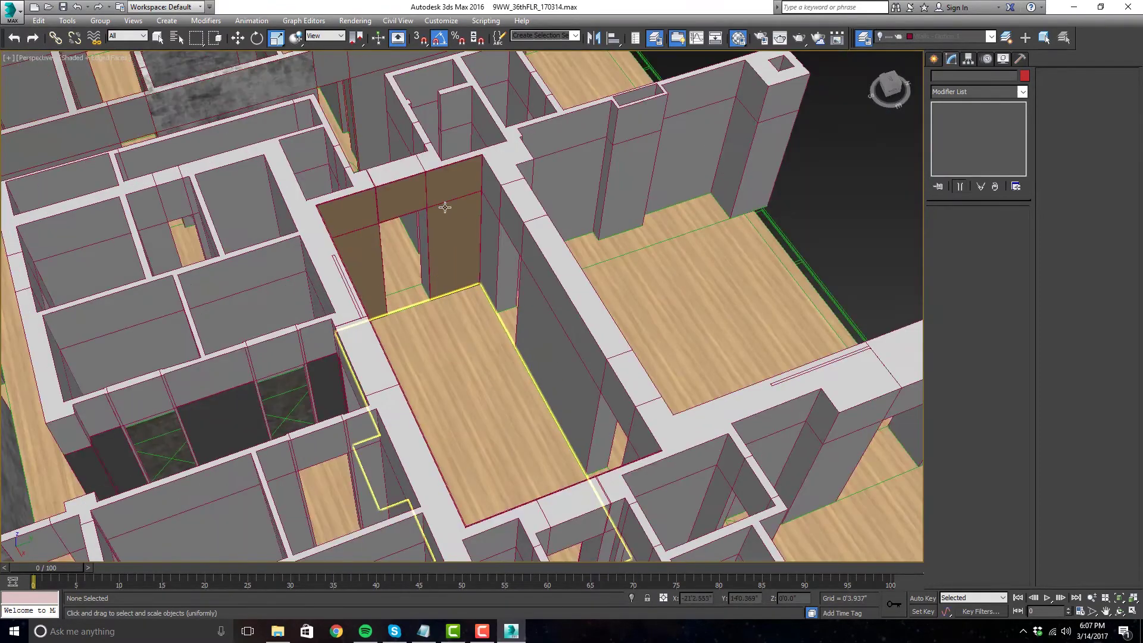
scroll(446, 212, "up", 2)
left_click(444, 206)
mouse_move(607, 325)
middle_mouse_down("alt")
mouse_move(643, 347)
mouse_move(676, 337)
mouse_move(635, 351)
mouse_move(564, 316)
mouse_move(504, 331)
mouse_move(607, 338)
middle_mouse_up("alt")
left_click(313, 230, "ctrl")
middle_click_drag(394, 247, 646, 270)
middle_click_drag(781, 334, 662, 181, "alt")
middle_click_drag(607, 262, 577, 276, "alt")
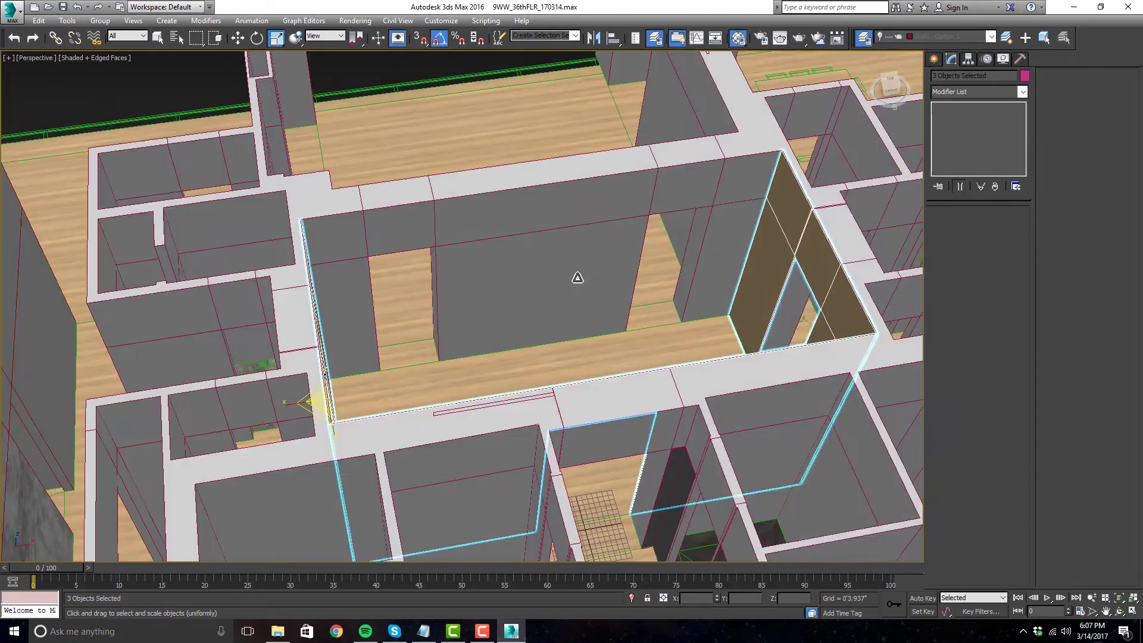
left_click(546, 231)
key("w")
scroll(558, 226, "down", 6)
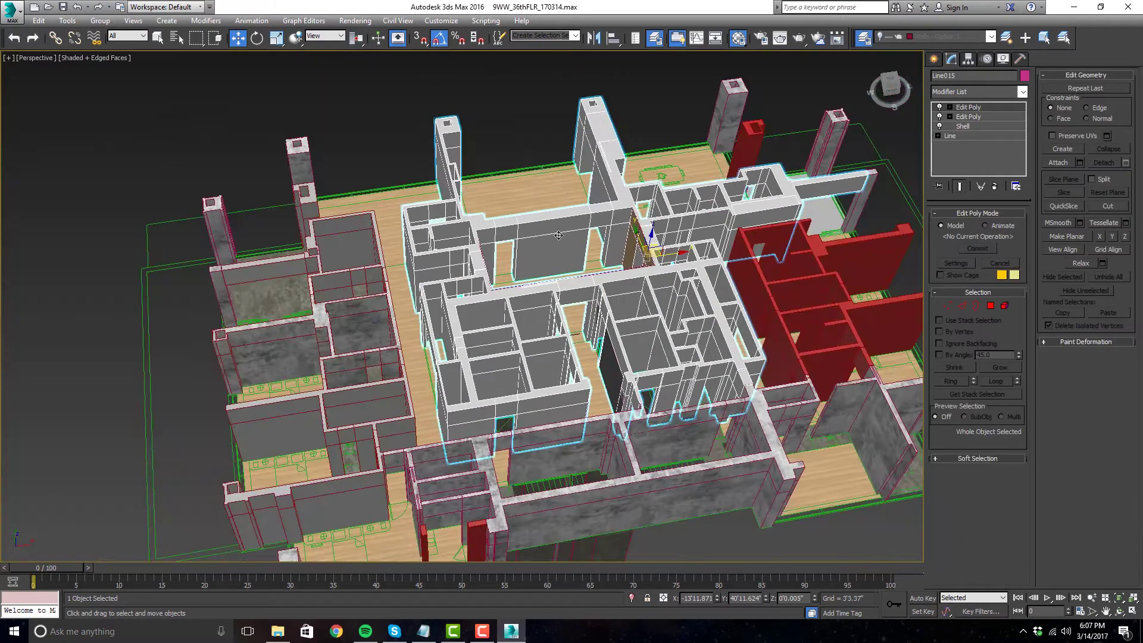
left_click(516, 118)
- Select the four wood wall panels surrounding the central hall
scroll(554, 236, "up", 5)
scroll(553, 237, "up", 5)
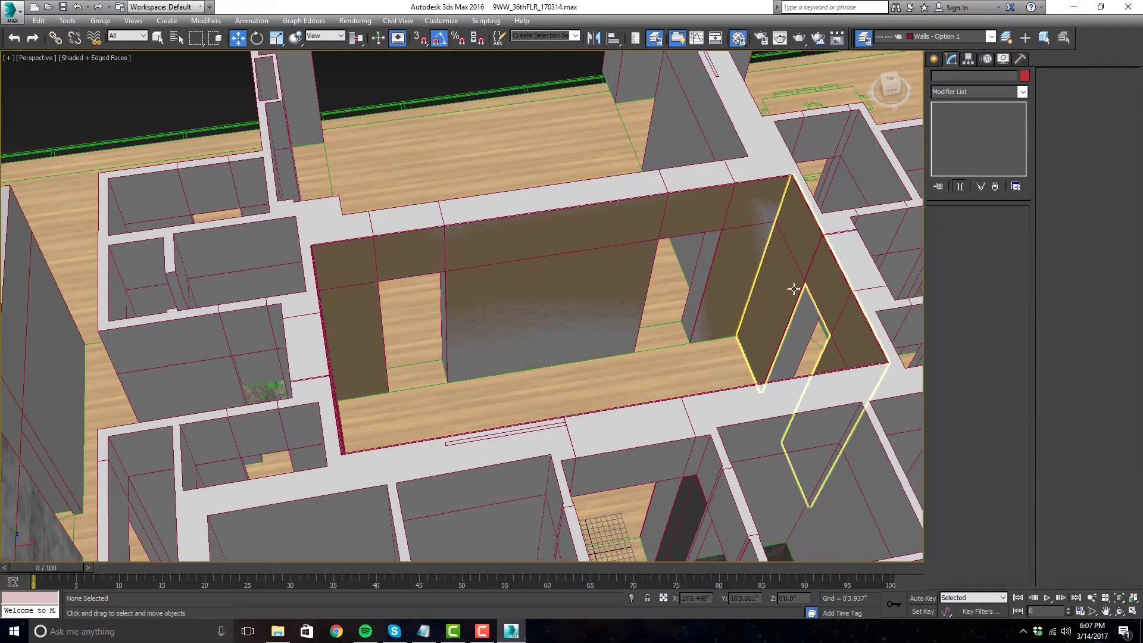
left_click(826, 272)
middle_click_drag(625, 333, 430, 427, "alt")
left_click(658, 173, "ctrl")
middle_click_drag(715, 250, 613, 260, "alt")
left_click(624, 191, "ctrl")
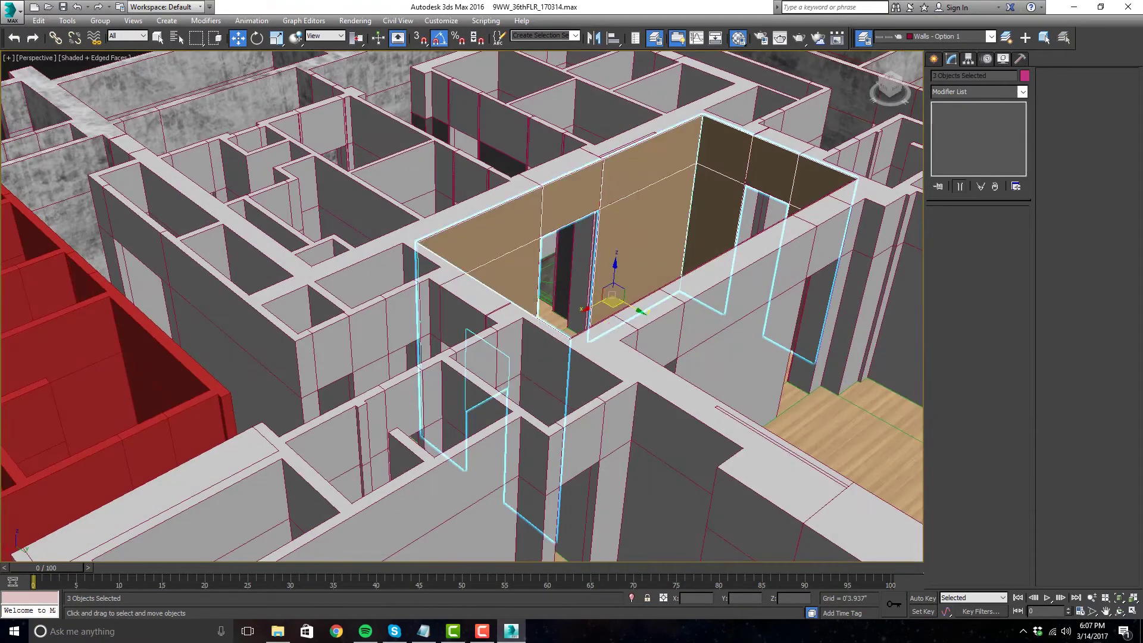
middle_click_drag(766, 307, 625, 301, "alt")
left_click(687, 267, "ctrl")
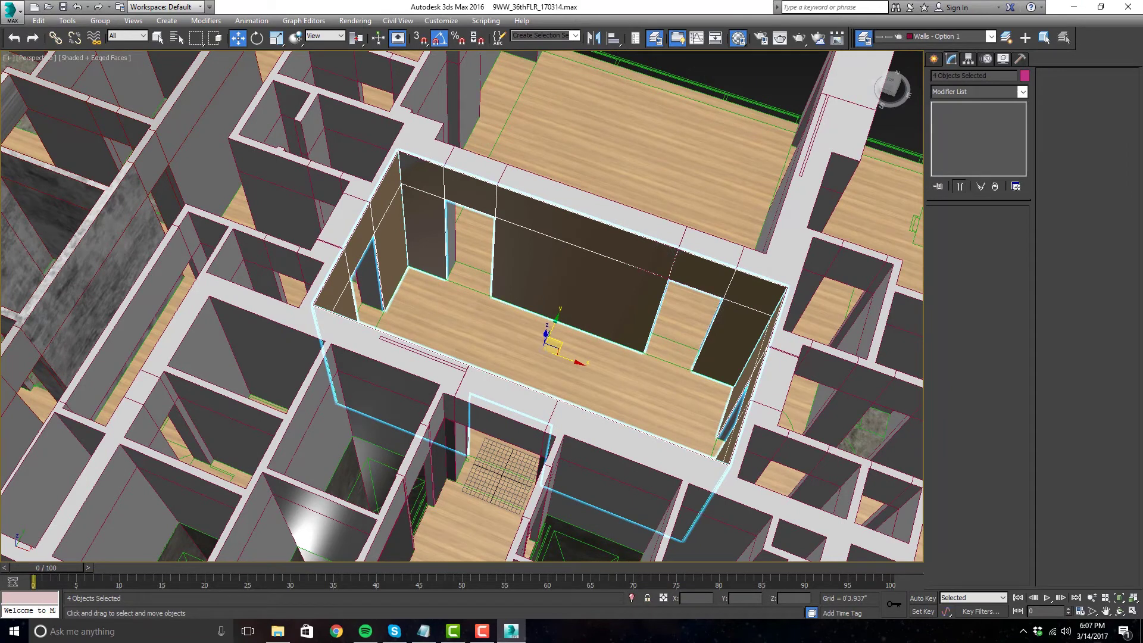
- Add a shared UVW Map modifier to the four hall wall panels and set its mapping to Box
scroll(752, 281, "down", 10)
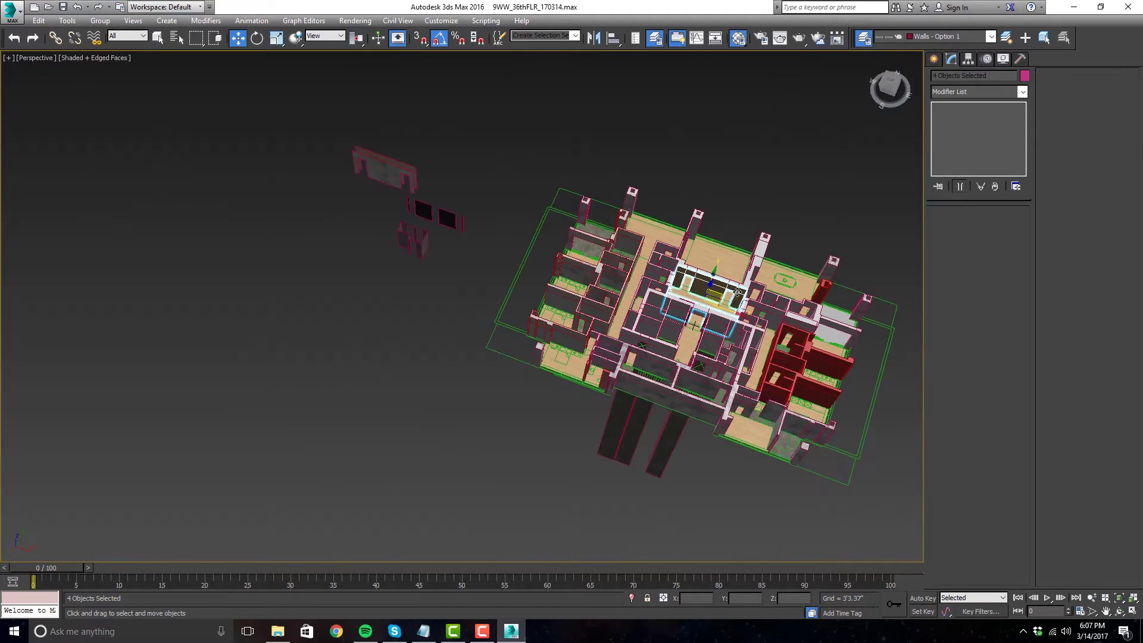
scroll(375, 202, "up", 10)
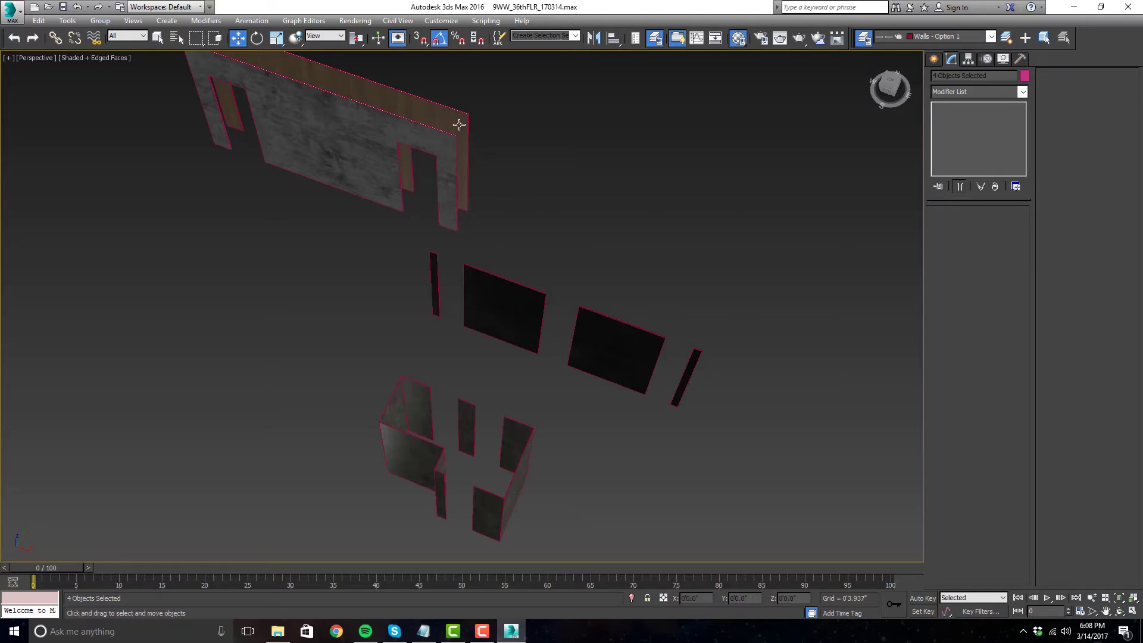
key("z")
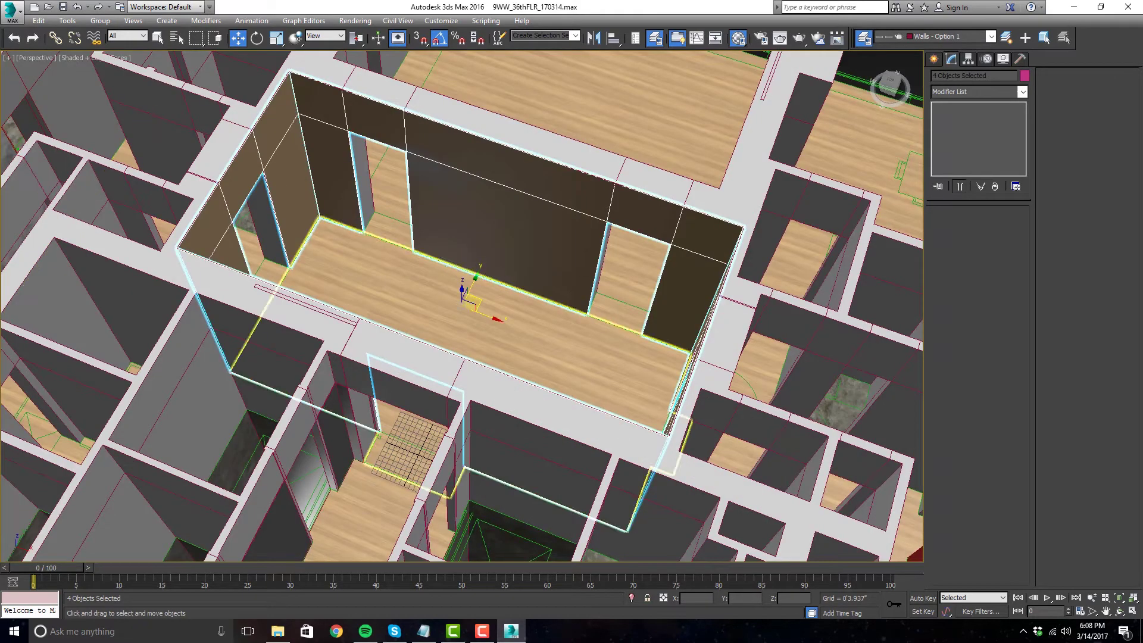
middle_click_drag(681, 299, 847, 215, "alt")
left_click(1025, 95)
left_click_drag(1024, 179, 1021, 488)
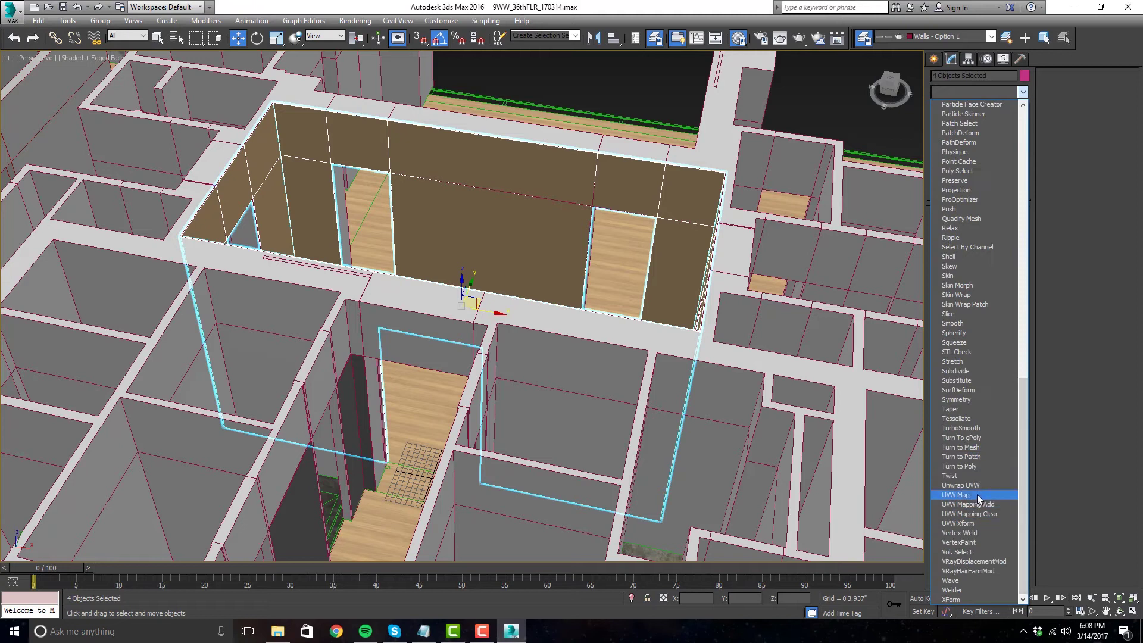
left_click(977, 495)
scroll(549, 315, "up", 5)
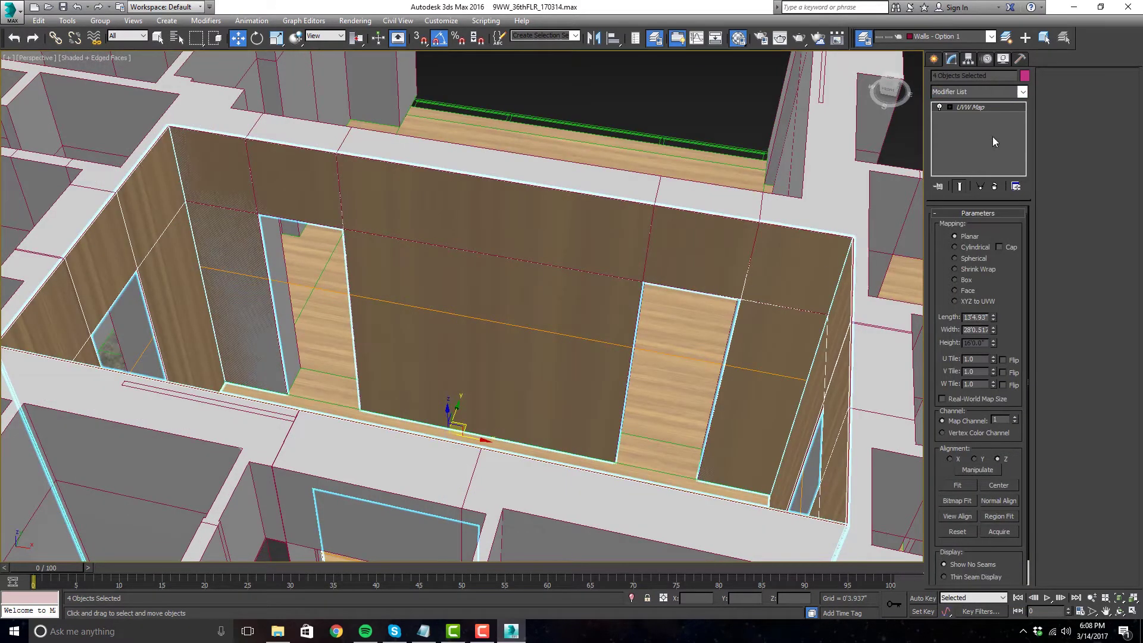
left_click(967, 279)
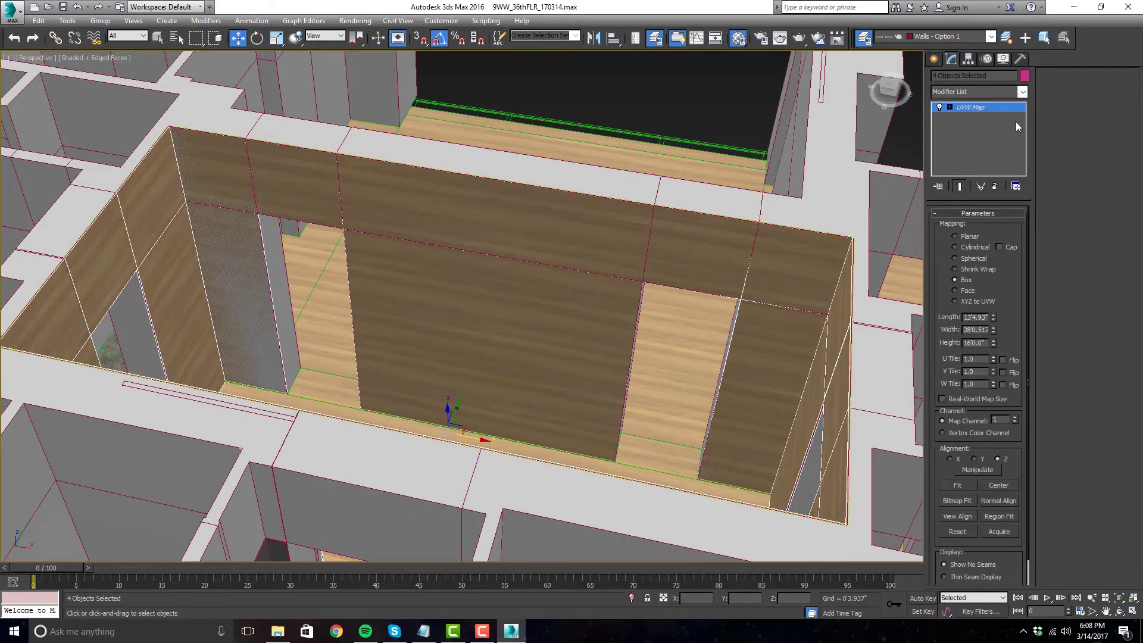
- Rotate the wall panels' mapping gizmo -90 degrees about Y so the wood grain runs vertically
middle_click_drag(586, 302, 595, 308)
key("e")
left_click_drag(473, 429, 523, 445)
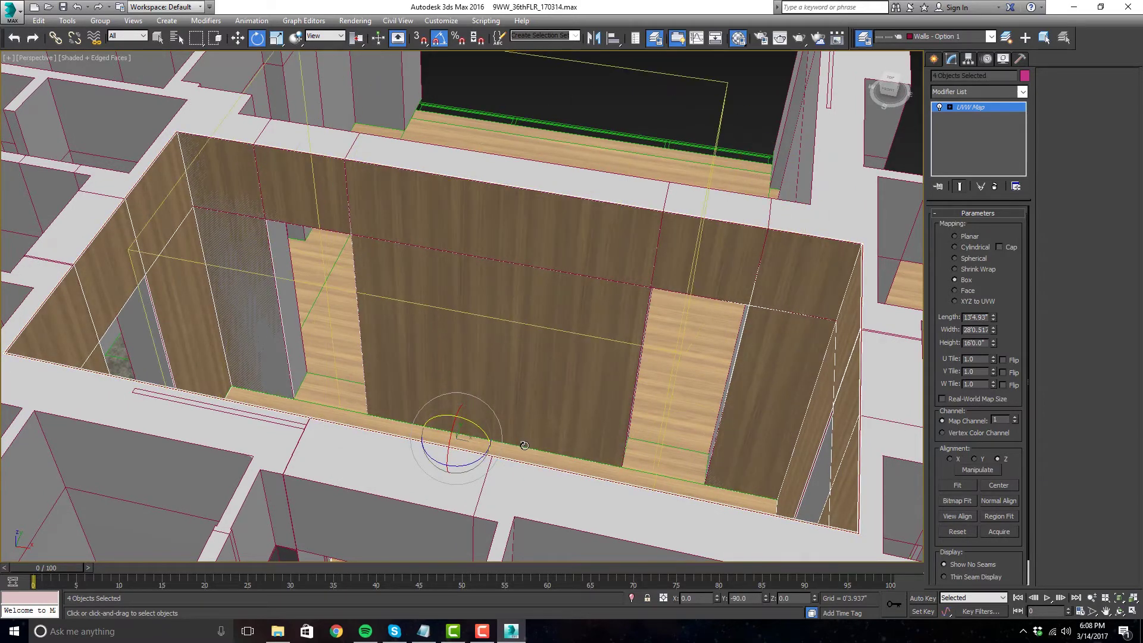
scroll(466, 278, "down", 3)
middle_click_drag(467, 279, 512, 378, "alt")
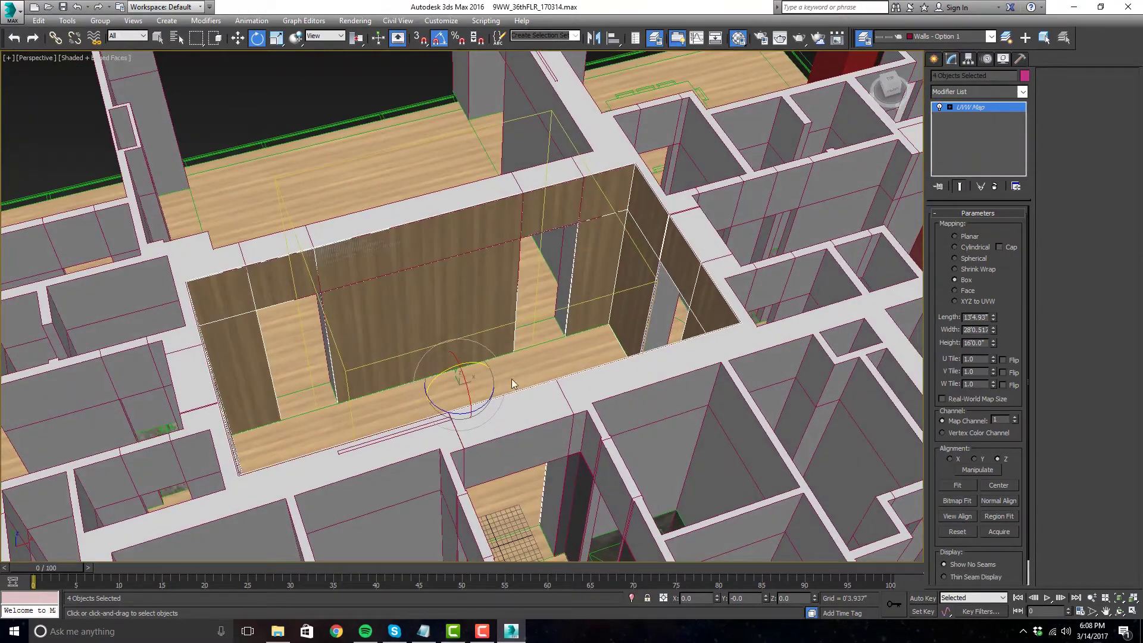
- Scale the wall panels' mapping gizmo to about 124 percent in X and Y, checking the grain around the hall
key("r")
left_click_drag(469, 411, 485, 431)
middle_click_drag(484, 431, 567, 326, "alt")
scroll(480, 306, "up", 3)
mouse_move(428, 444)
left_mouse_down()
mouse_move(387, 450)
mouse_move(422, 454)
left_mouse_up()
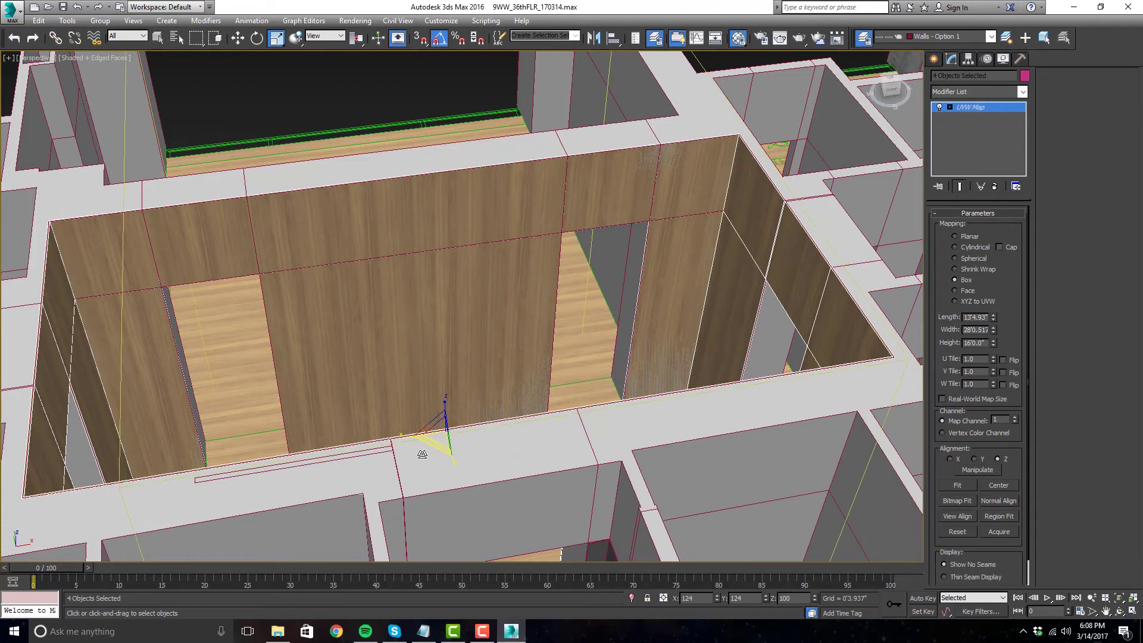
middle_click_drag(522, 326, 603, 290)
middle_click_drag(563, 370, 606, 367, "alt")
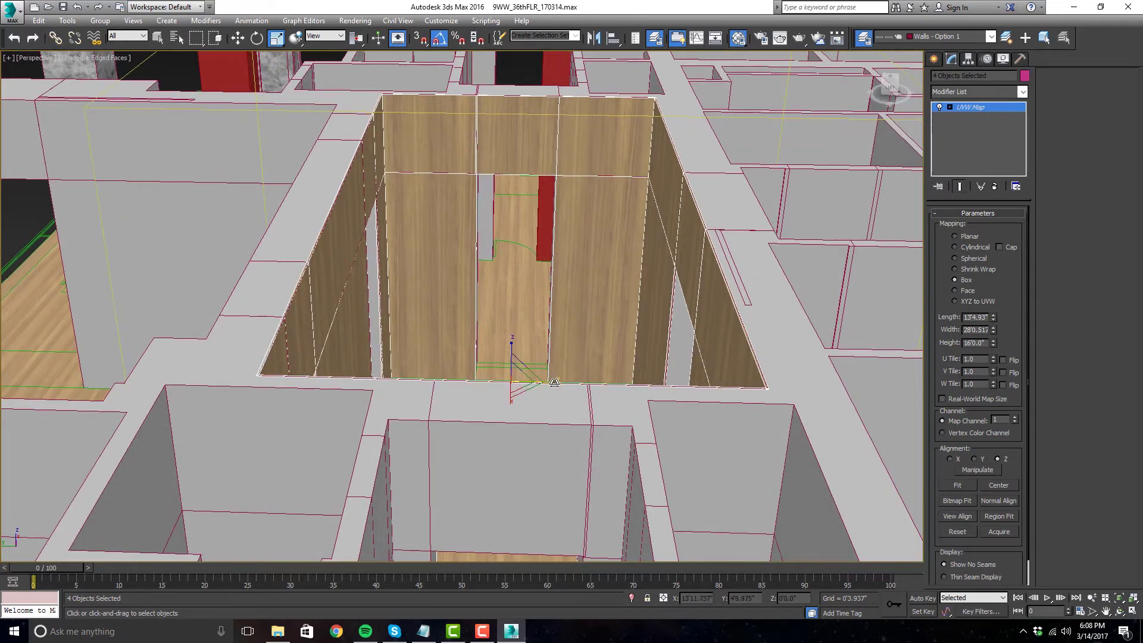
- Examine the wood grain on the hall wall panels from all sides, leave the mapping gizmo and clear the selection
left_click_drag(553, 382, 560, 383)
middle_click_drag(560, 382, 602, 359, "alt")
scroll(601, 363, "up", 4)
left_click_drag(553, 382, 552, 380)
middle_click_drag(576, 356, 455, 356, "alt")
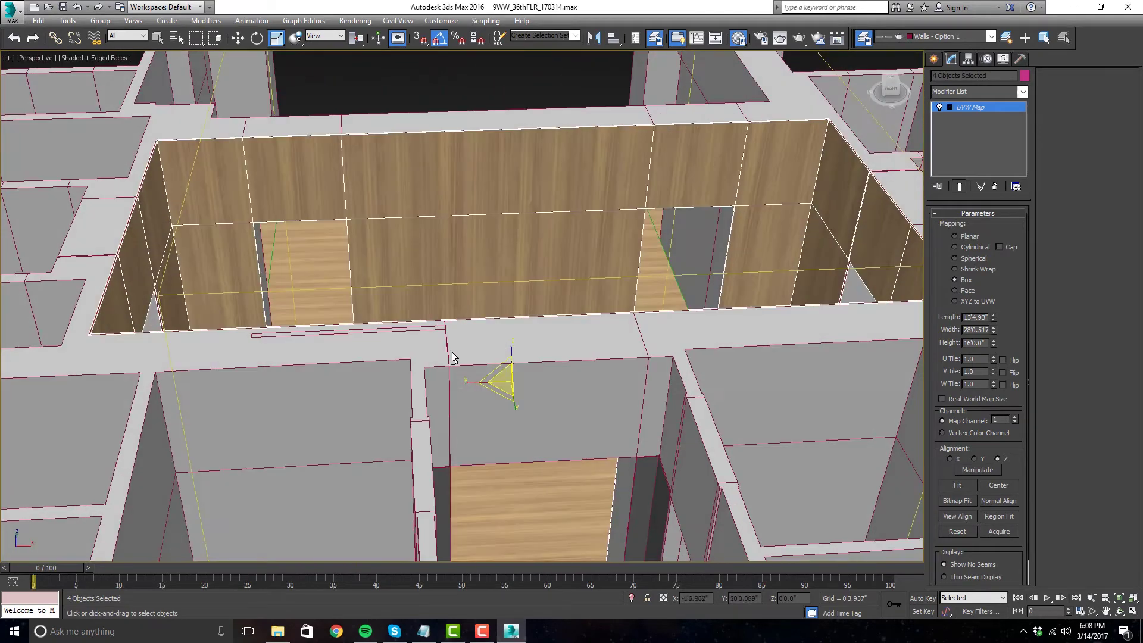
left_click_drag(467, 383, 465, 384)
middle_click_drag(537, 371, 655, 311, "alt")
left_click(1002, 107)
left_click(269, 106)
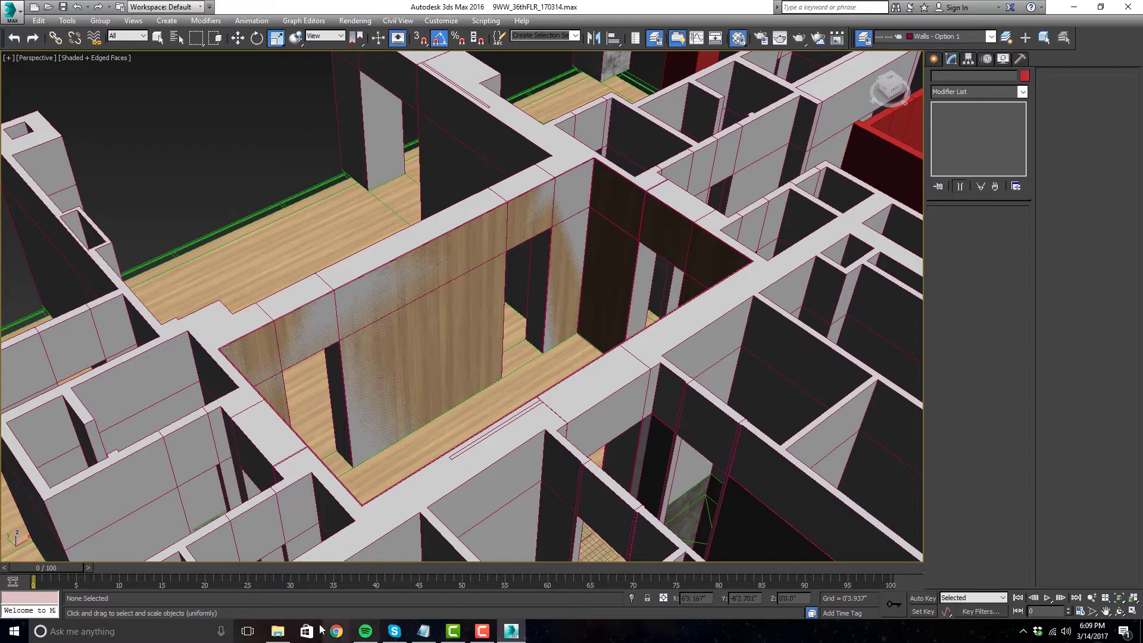
- Bring up the wood-and-concrete interior reference photos from File Explorer and compare them with the whole floor model
left_click(280, 632)
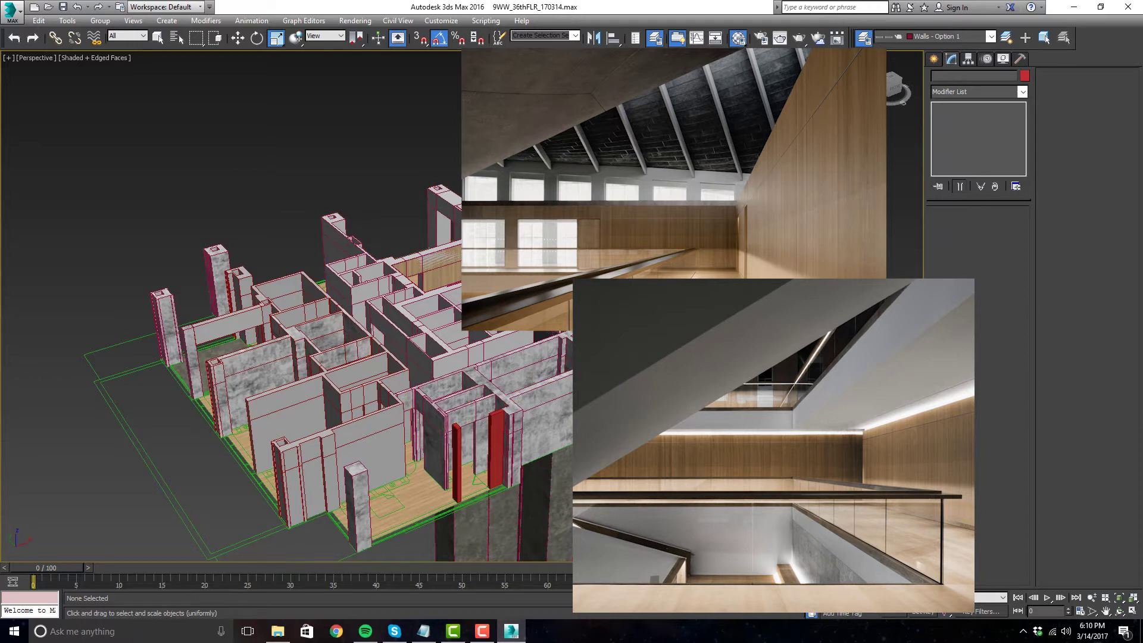
scroll(582, 379, "up", 3)
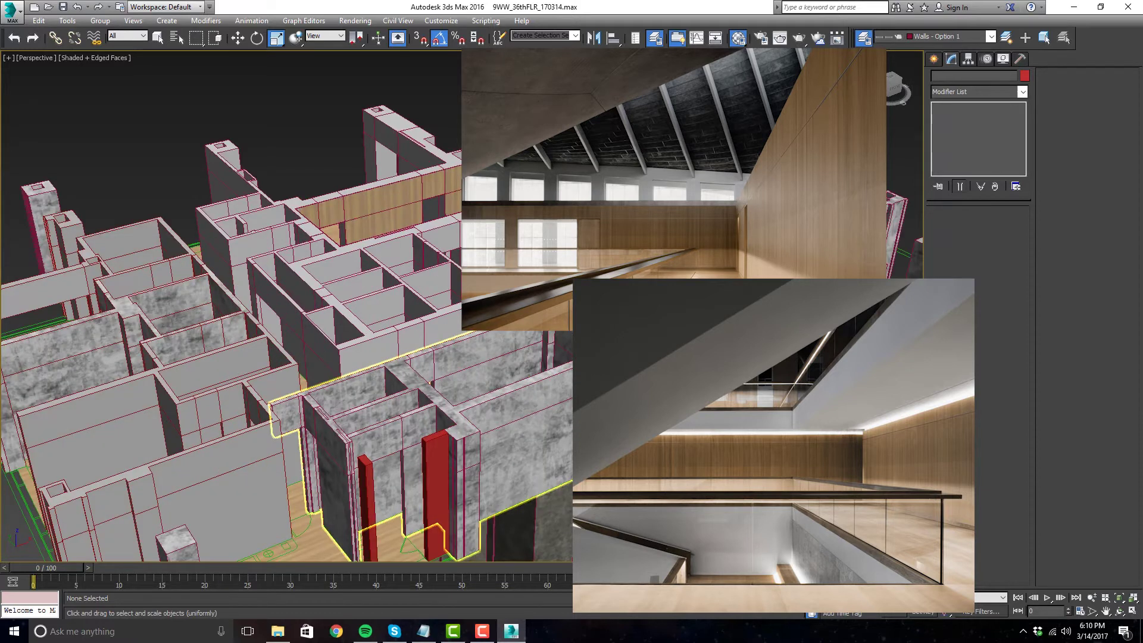
scroll(286, 333, "down", 5)
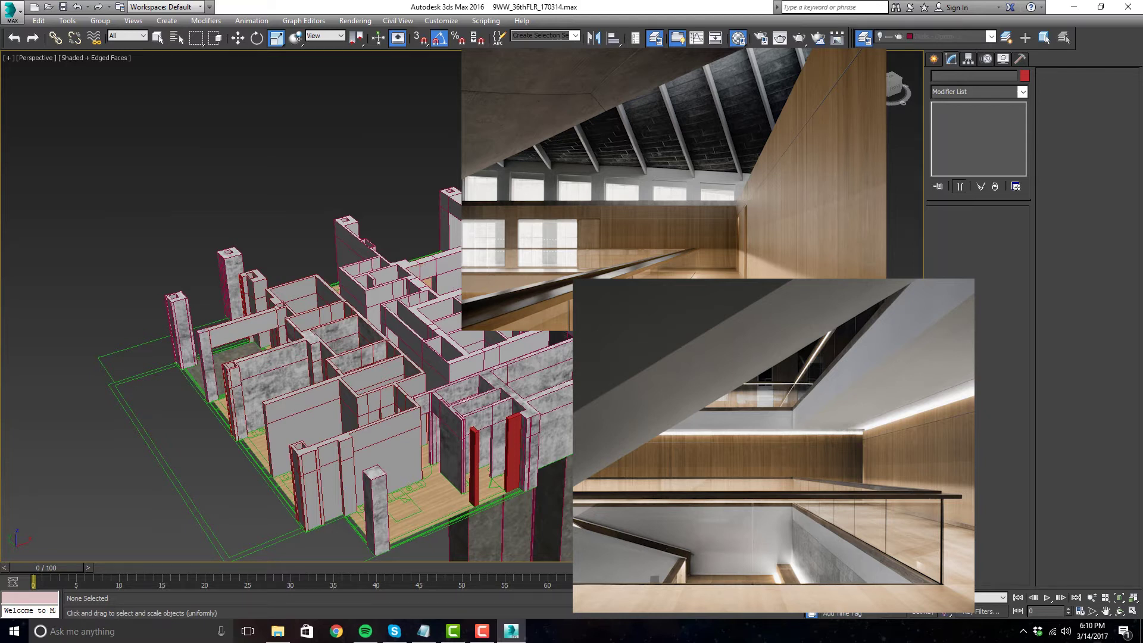
- Select the wall and column objects across the floor and isolate them from the floors and remaining geometry
scroll(417, 310, "down", 4)
middle_click_drag(417, 309, 357, 238, "alt")
key("alt+w")
left_click(332, 405)
key("alt+w")
scroll(332, 406, "down", 7)
left_click_drag(210, 377, 215, 378)
key("alt+w")
right_click(559, 391)
key("alt+w")
middle_click_drag(559, 391, 512, 405, "alt")
scroll(512, 405, "up", 5)
middle_click_drag(655, 334, 613, 312)
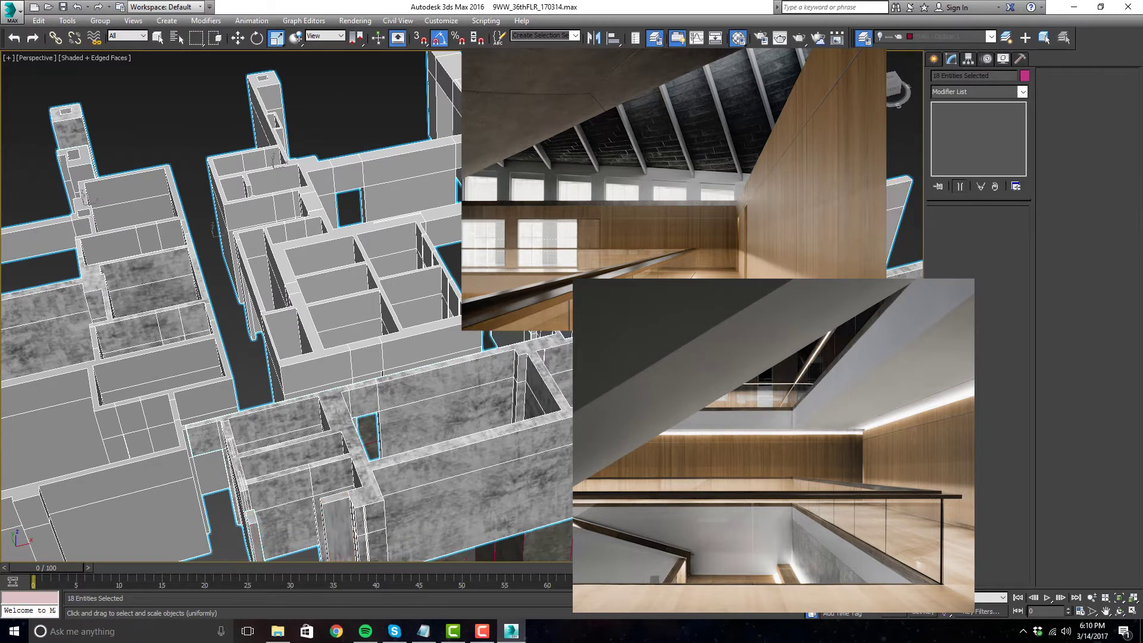
left_click(1001, 91)
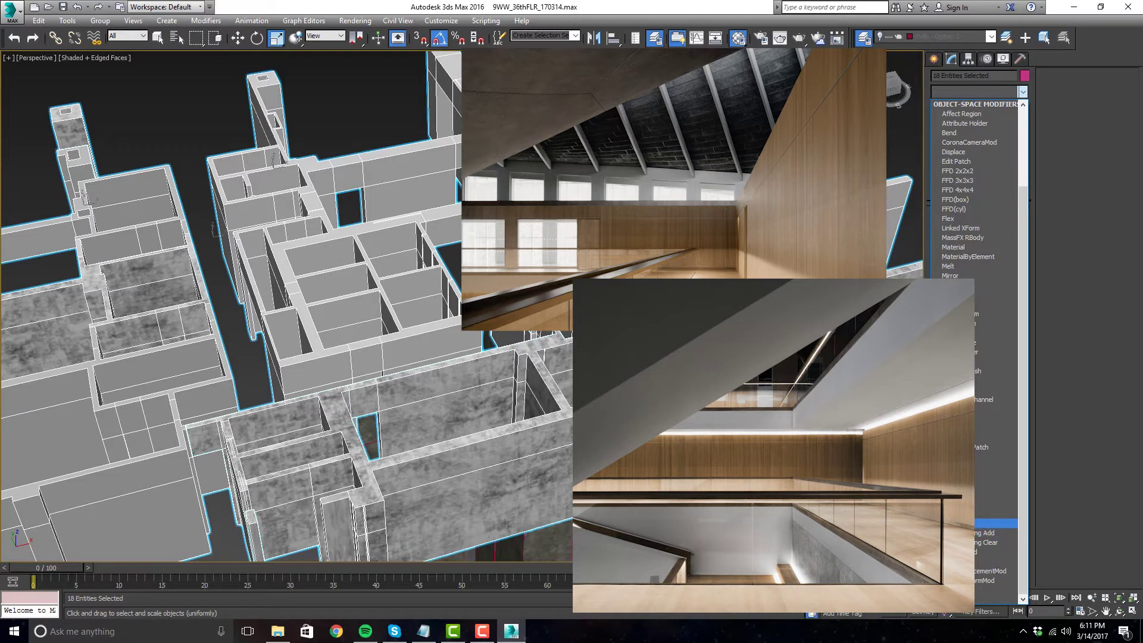
key("Escape")
scroll(286, 306, "down", 5)
- Delete the existing individual UVW Map modifiers from the concrete wall objects, one object at a time
key("w")
scroll(286, 306, "up", 5)
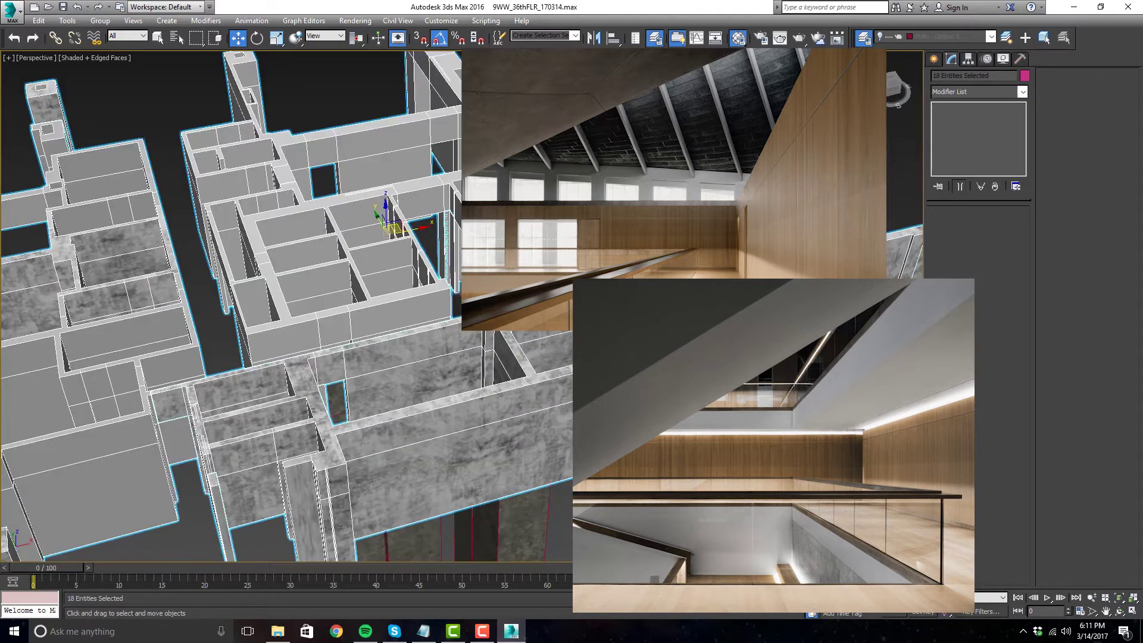
left_click(416, 429)
right_click(990, 106)
left_click(1004, 126)
left_click(904, 256)
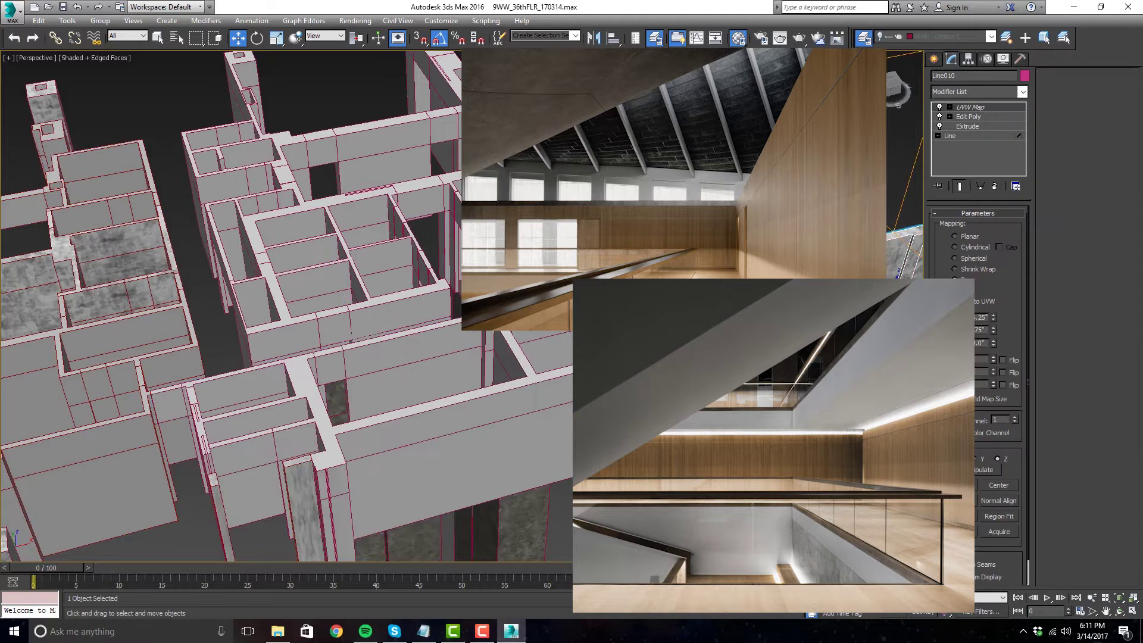
right_click(988, 106)
left_click(998, 118)
right_click(987, 105)
left_click(998, 116)
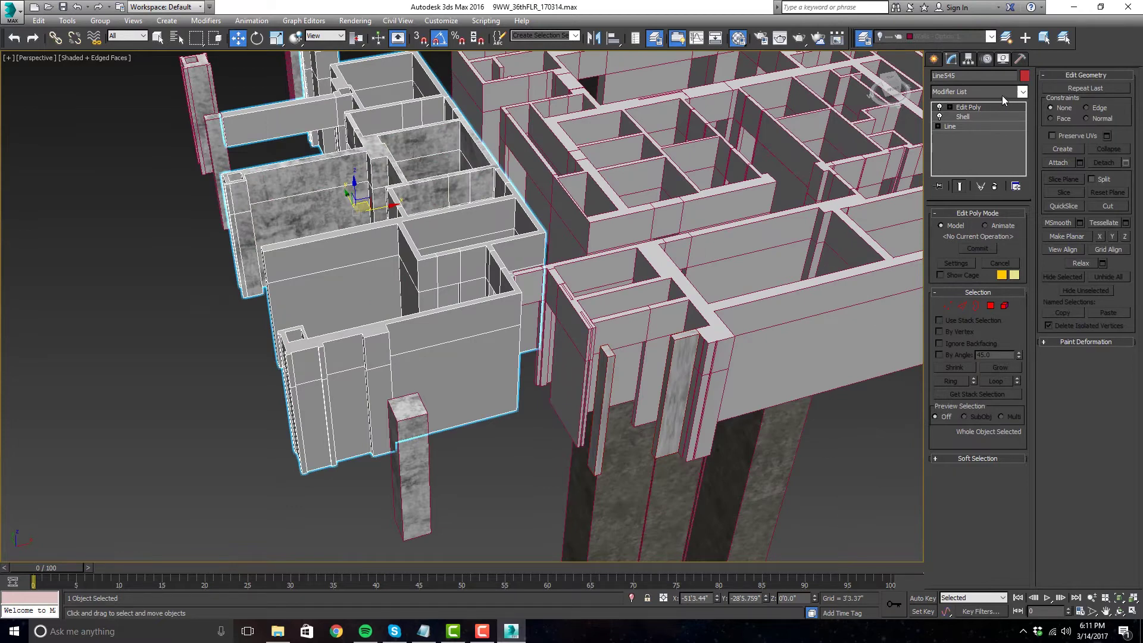
- Select the five main wall objects and add one shared UVW Map modifier to them with Box mapping
scroll(590, 309, "down", 3)
left_click(591, 309, "ctrl")
left_click(603, 251, "ctrl")
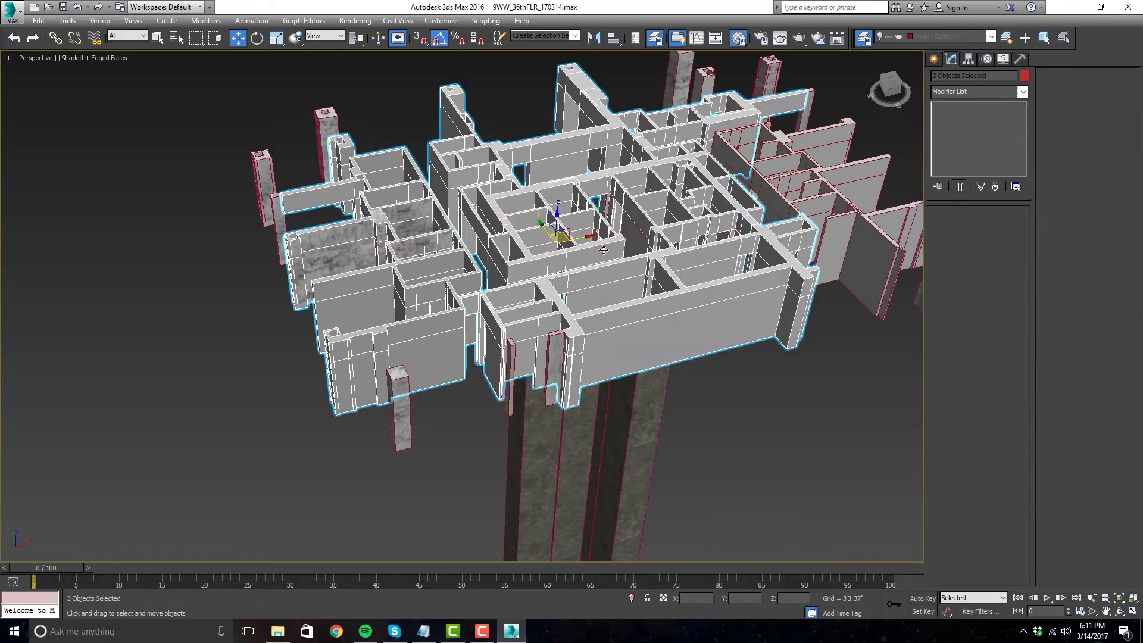
left_click(784, 216, "ctrl")
left_click(809, 214, "ctrl")
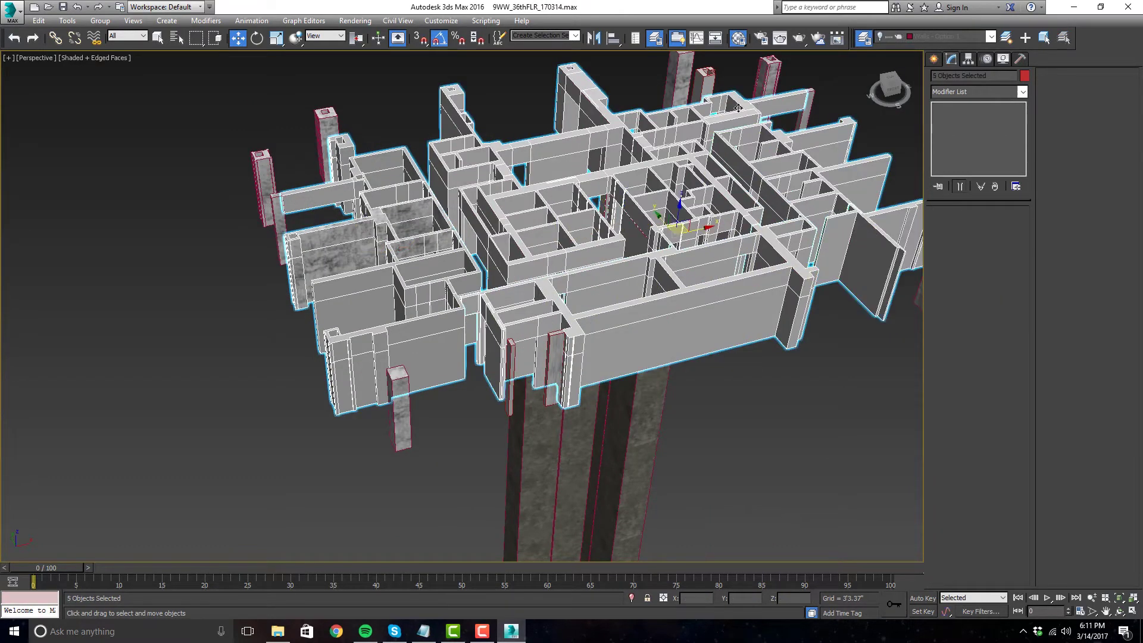
left_click(992, 92)
left_click_drag(1024, 263, 1016, 537)
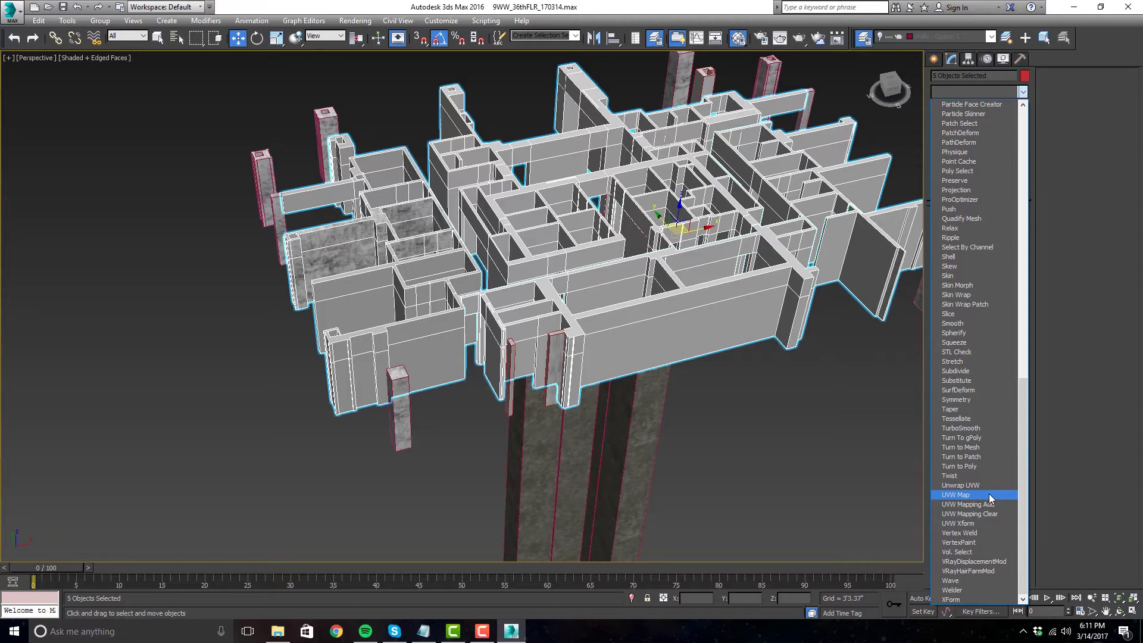
left_click(988, 494)
left_click(969, 280)
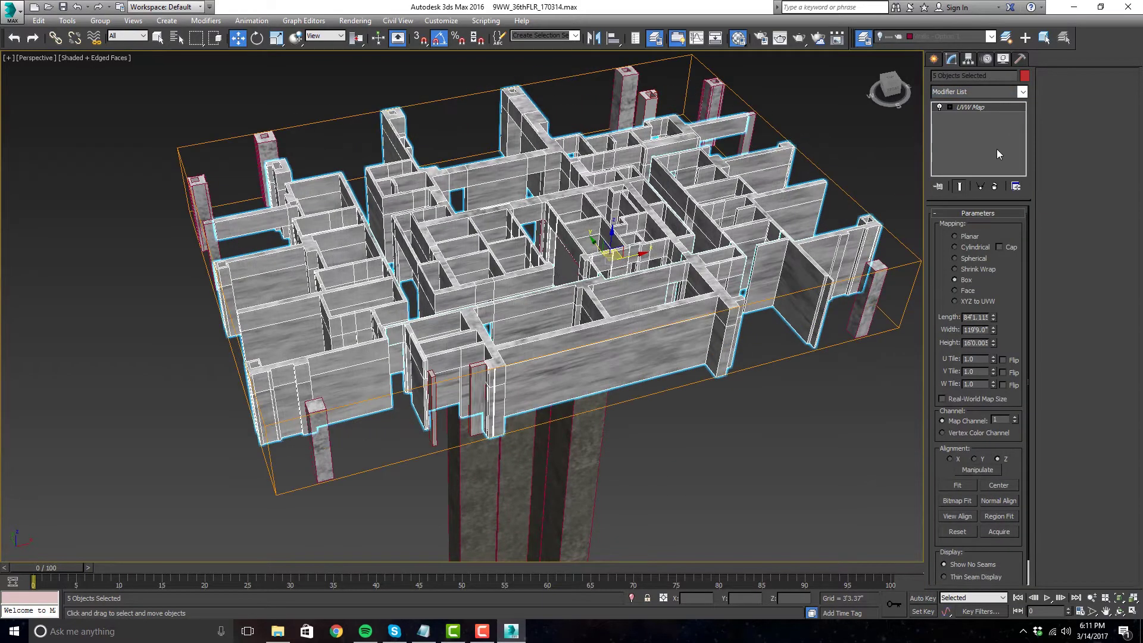
- Scale the shared mapping gizmo of the concrete walls uniformly down to about 31 percent
left_click(995, 106)
middle_click_drag(535, 204, 511, 242)
key("r")
left_click_drag(510, 245, 495, 368)
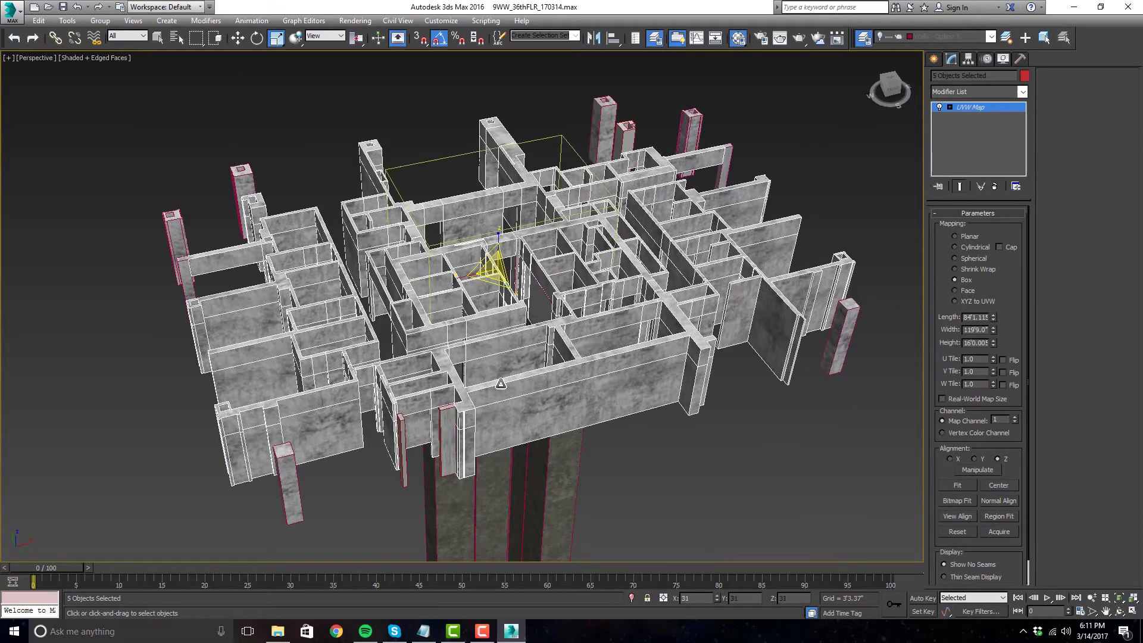
- Scale the walls' mapping gizmo down further for a finer concrete pattern, check the rooms, and leave the gizmo
scroll(532, 266, "up", 8)
scroll(521, 292, "down", 3)
middle_click_drag(521, 292, 483, 284, "alt")
scroll(483, 284, "up", 5)
scroll(482, 291, "up", 3)
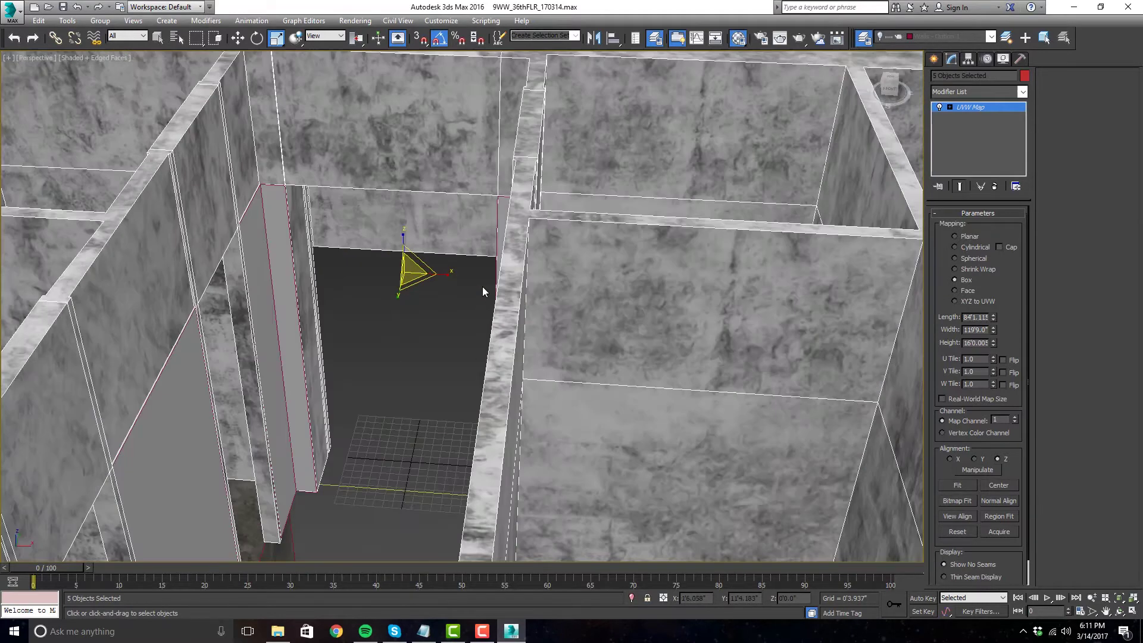
left_click_drag(409, 272, 404, 377)
scroll(447, 338, "down", 3)
middle_click_drag(453, 340, 467, 368, "alt")
scroll(427, 328, "up", 3)
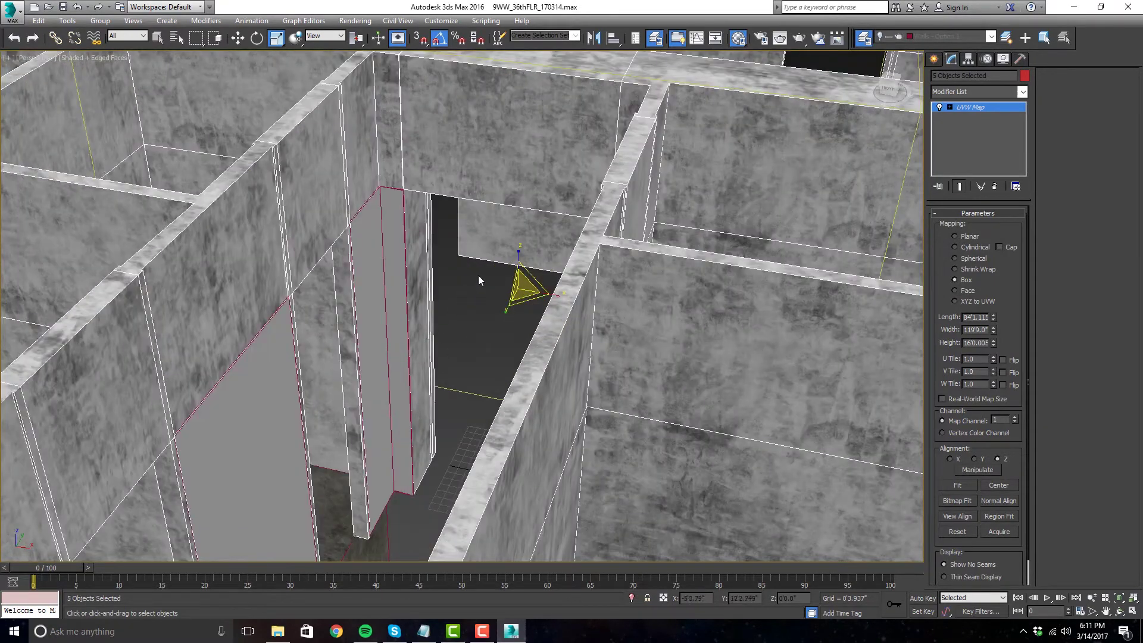
scroll(476, 277, "down", 3)
mouse_move(643, 286)
middle_mouse_down("alt")
mouse_move(664, 294)
mouse_move(632, 286)
middle_mouse_up("alt")
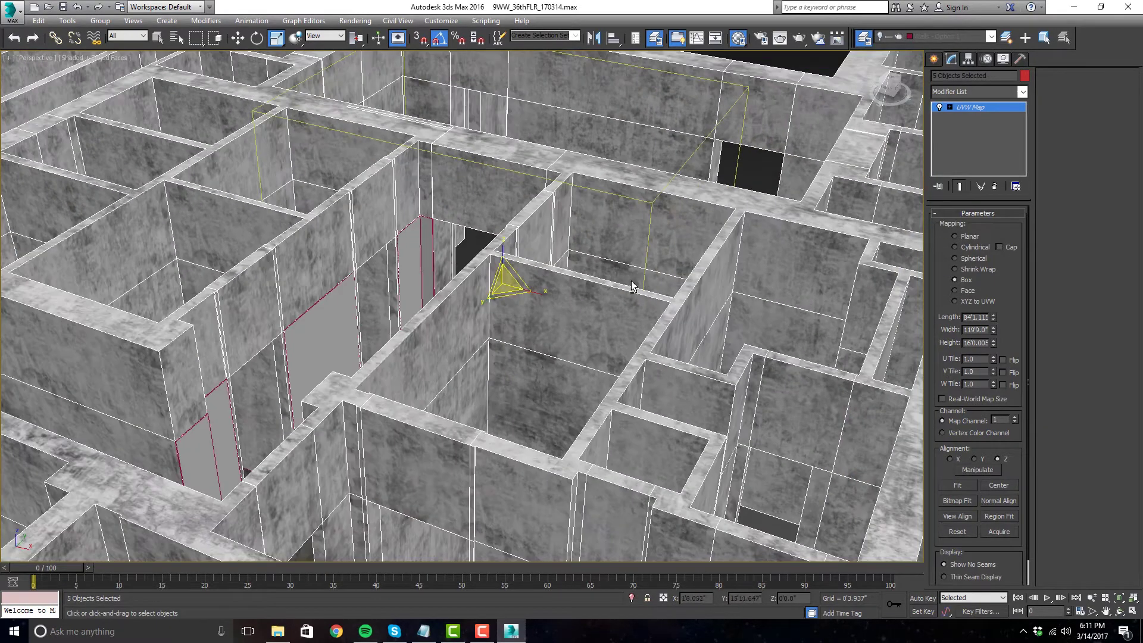
key("w")
left_click(985, 107)
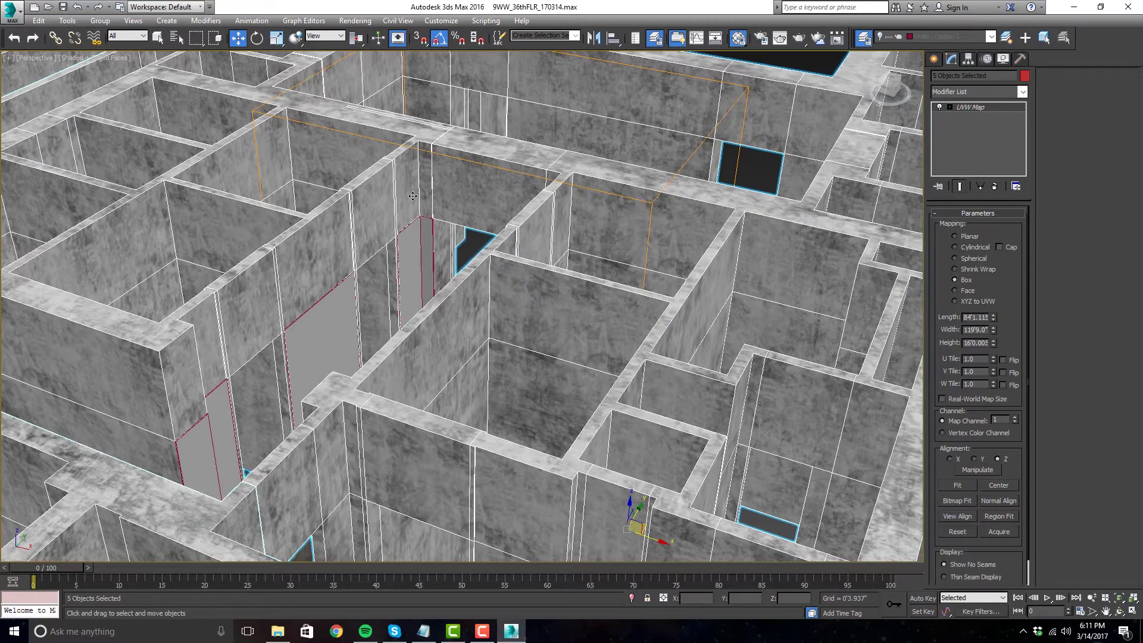
- Select the untextured panels in the core corridor and add a UVW Map modifier to them with Box mapping
scroll(379, 206, "up", 3)
left_click(424, 279)
scroll(523, 183, "down", 3)
scroll(559, 210, "up", 4)
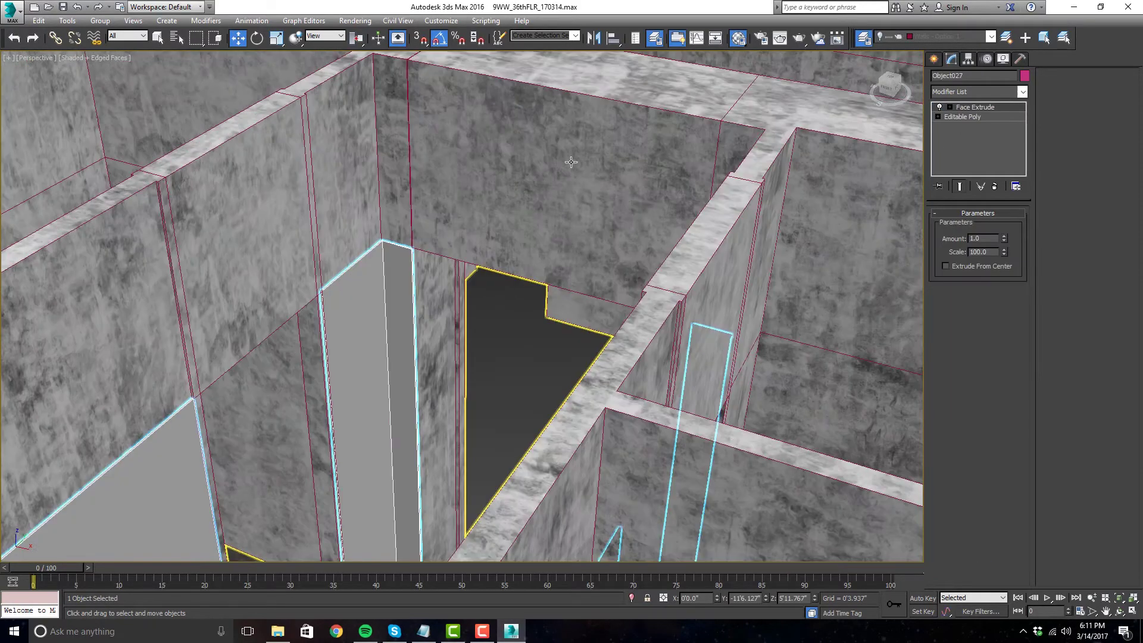
scroll(565, 203, "down", 4)
middle_click_drag(556, 271, 693, 292, "alt")
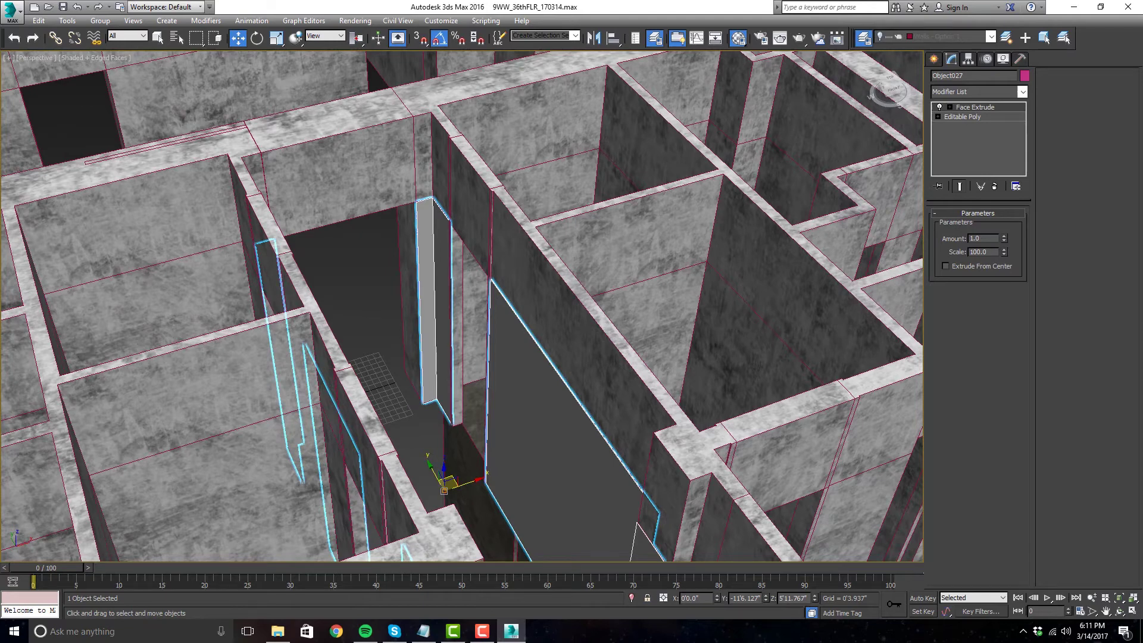
middle_click_drag(393, 375, 543, 383, "alt")
left_click(1022, 92)
left_click_drag(1024, 140, 1031, 485)
left_click(999, 493)
left_click(963, 281)
- Scale the corridor panels' mapping gizmo to match the concrete texture size of the surrounding walls
left_click(970, 108)
scroll(524, 358, "down", 5)
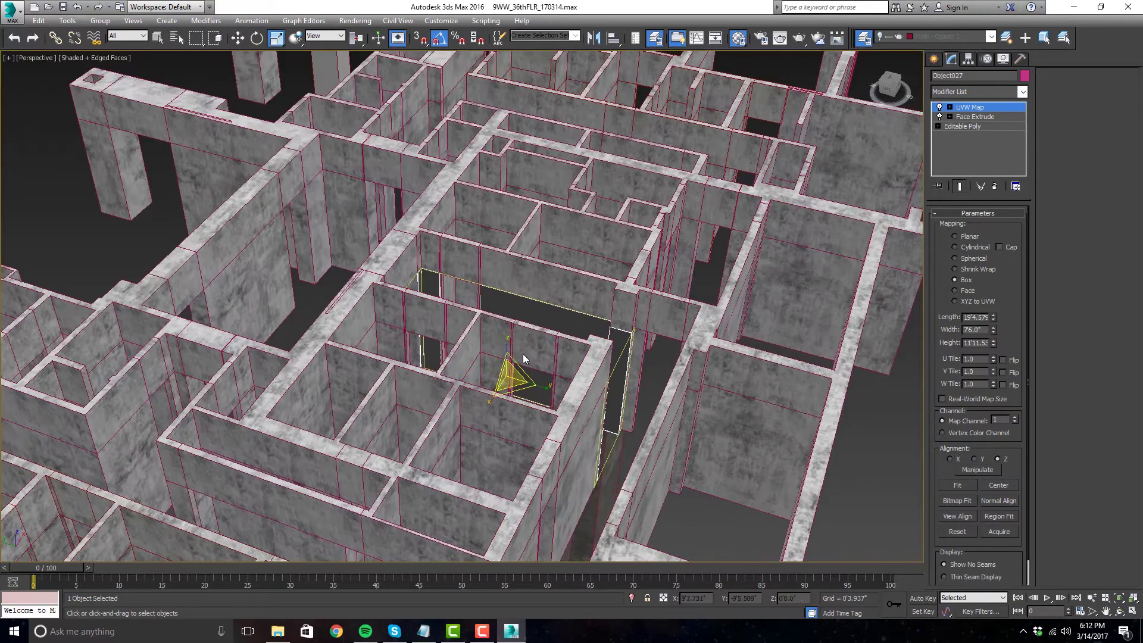
middle_click_drag(523, 357, 484, 393, "alt")
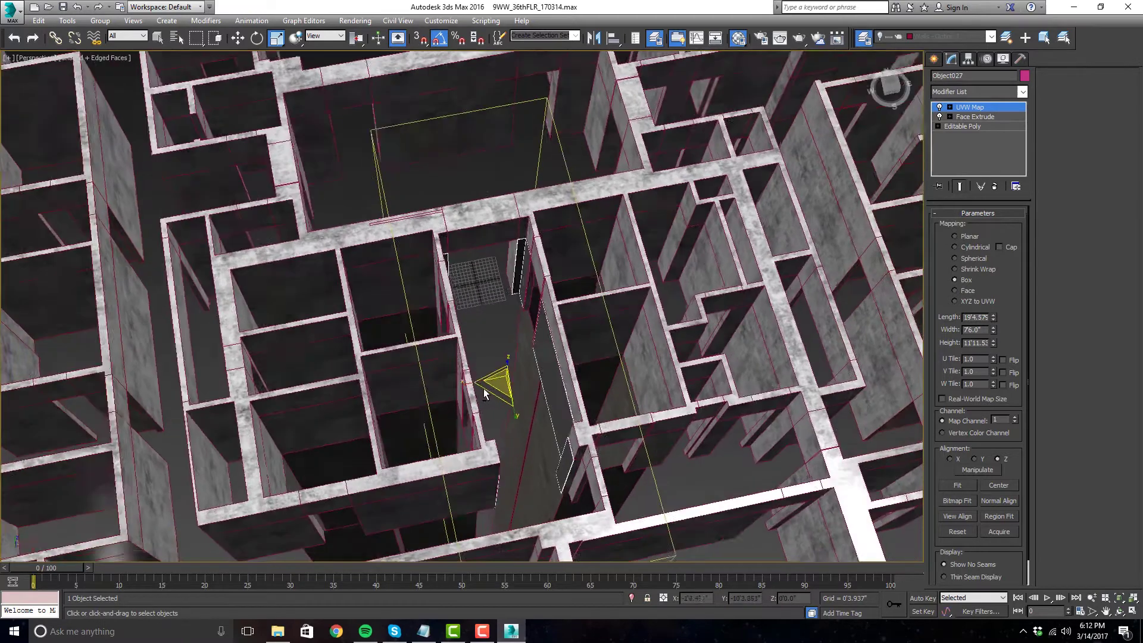
left_click_drag(463, 385, 421, 387)
middle_click_drag(474, 403, 581, 407, "alt")
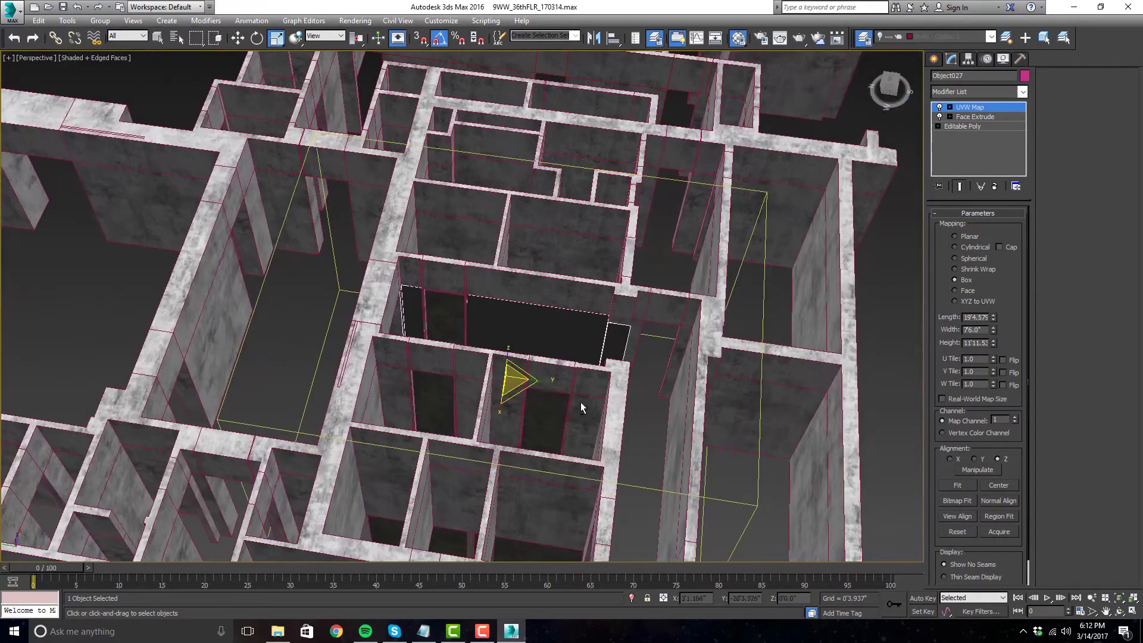
left_click_drag(544, 383, 518, 426)
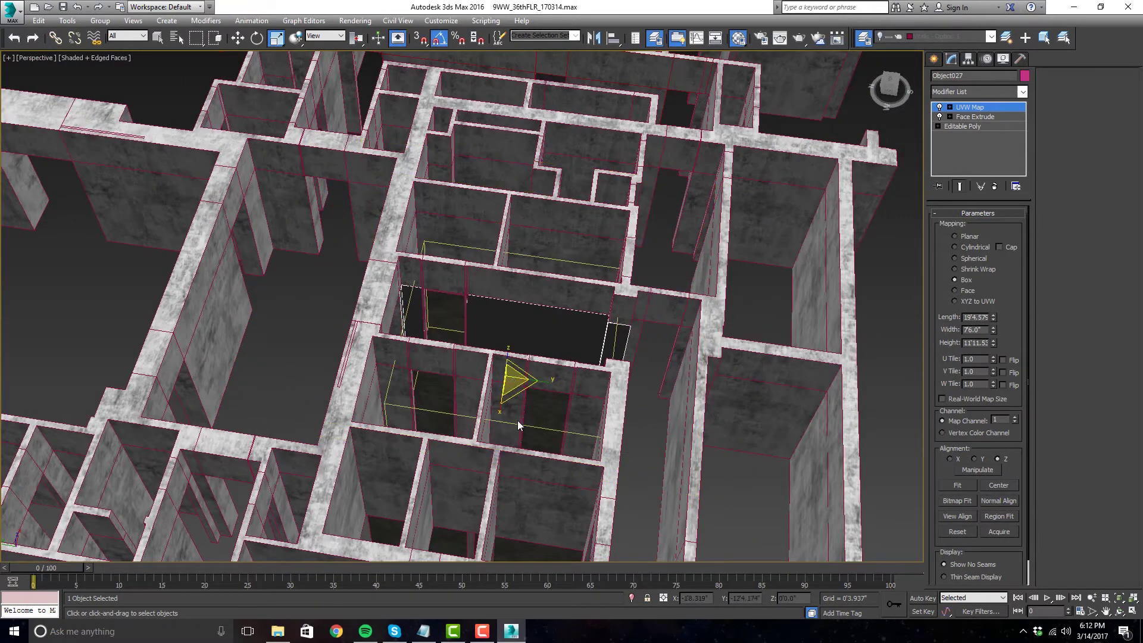
- Examine the concrete texture on the corridor panels from several angles and clear the selection
scroll(521, 352, "up", 5)
middle_click_drag(531, 342, 455, 331, "alt")
scroll(456, 327, "down", 5)
middle_click_drag(524, 315, 689, 324, "alt")
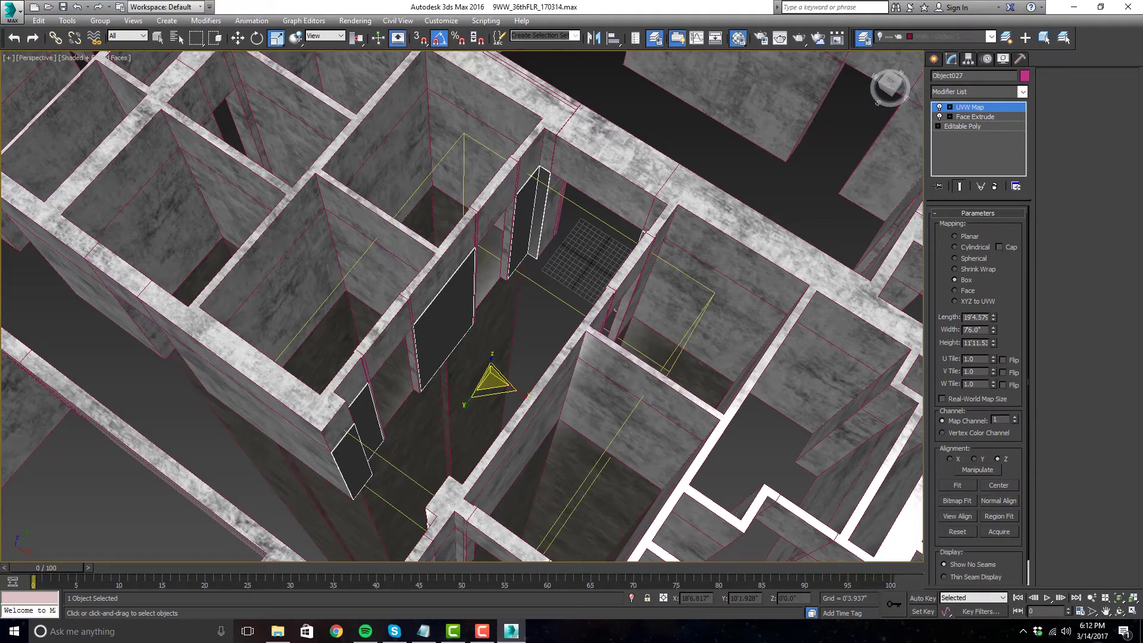
scroll(397, 356, "up", 4)
middle_click_drag(538, 385, 393, 345, "alt")
middle_click_drag(648, 357, 461, 413)
scroll(462, 413, "up", 3)
middle_click_drag(534, 436, 621, 399, "alt")
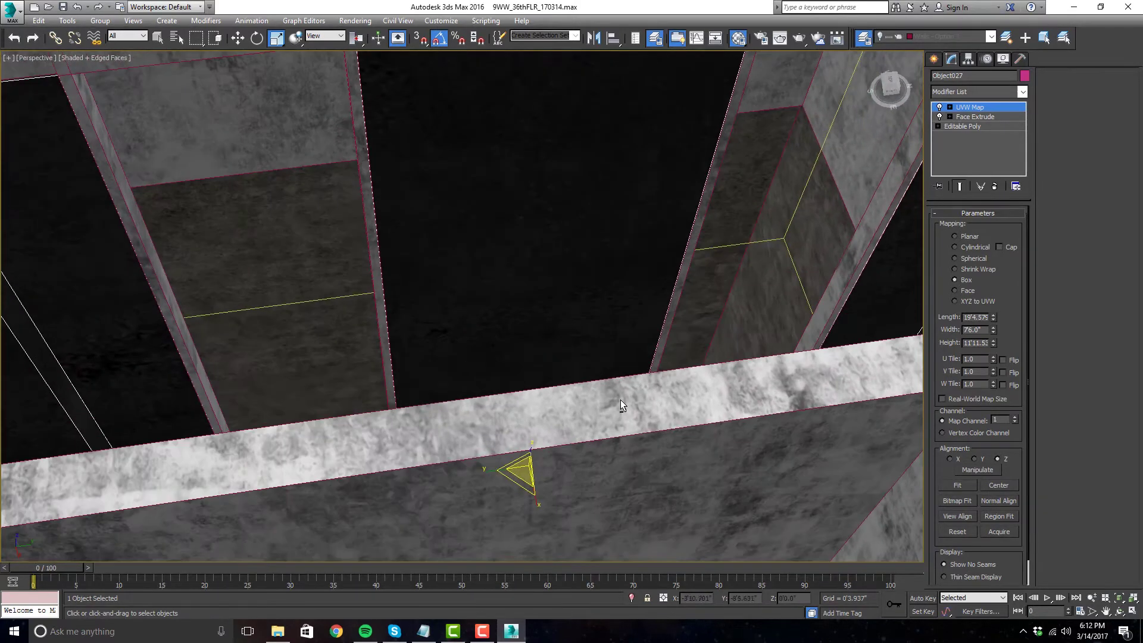
left_click_drag(517, 471, 484, 480)
middle_click_drag(485, 480, 584, 324, "alt")
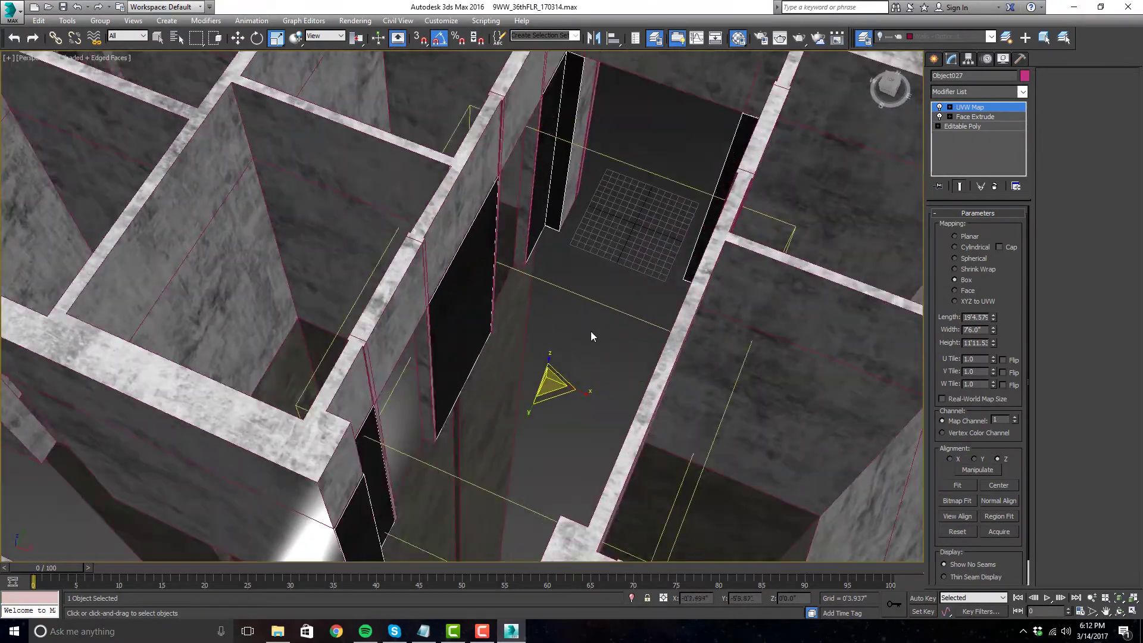
scroll(585, 324, "up", 3)
scroll(587, 324, "down", 5)
scroll(433, 176, "down", 2)
left_click(433, 176)
scroll(433, 176, "down", 8)
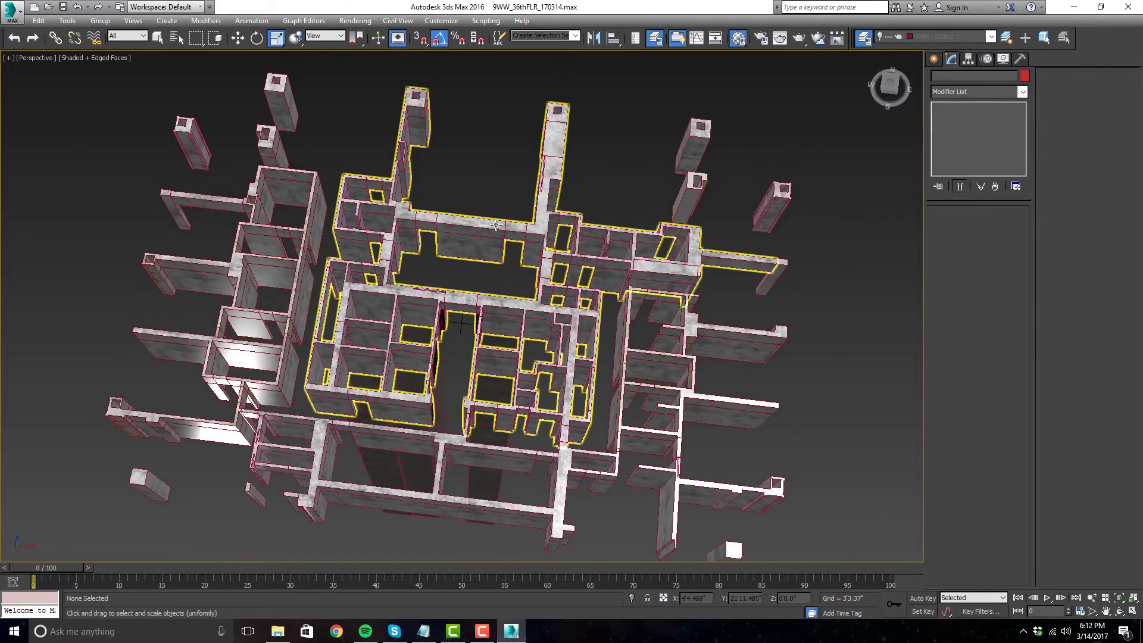
middle_click_drag(575, 176, 613, 197, "alt")
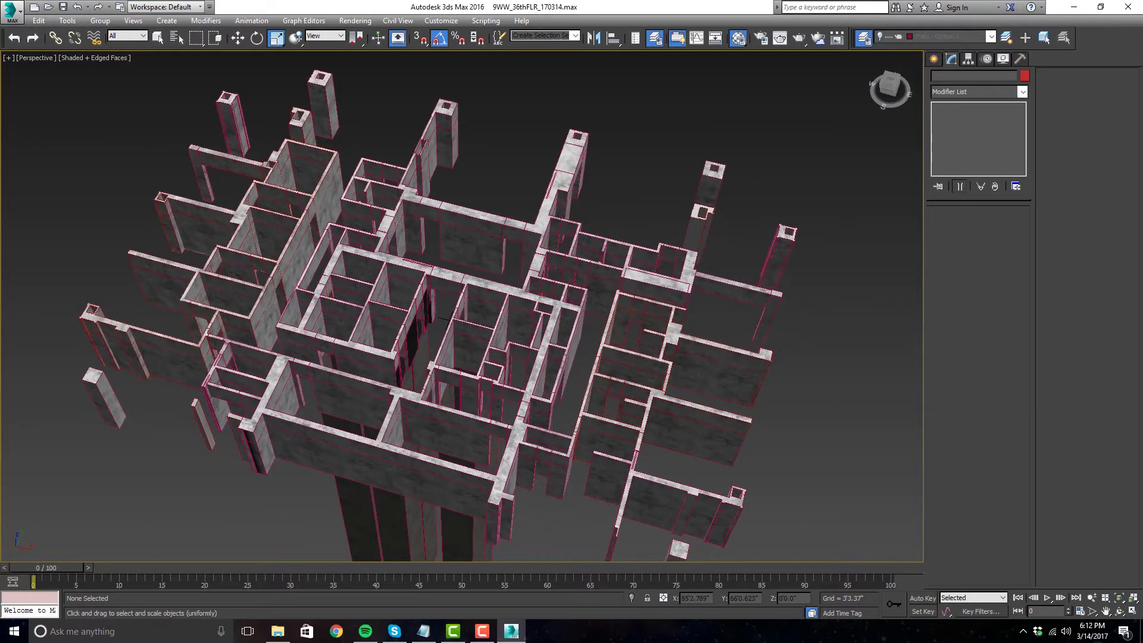
key("alt+Tab")
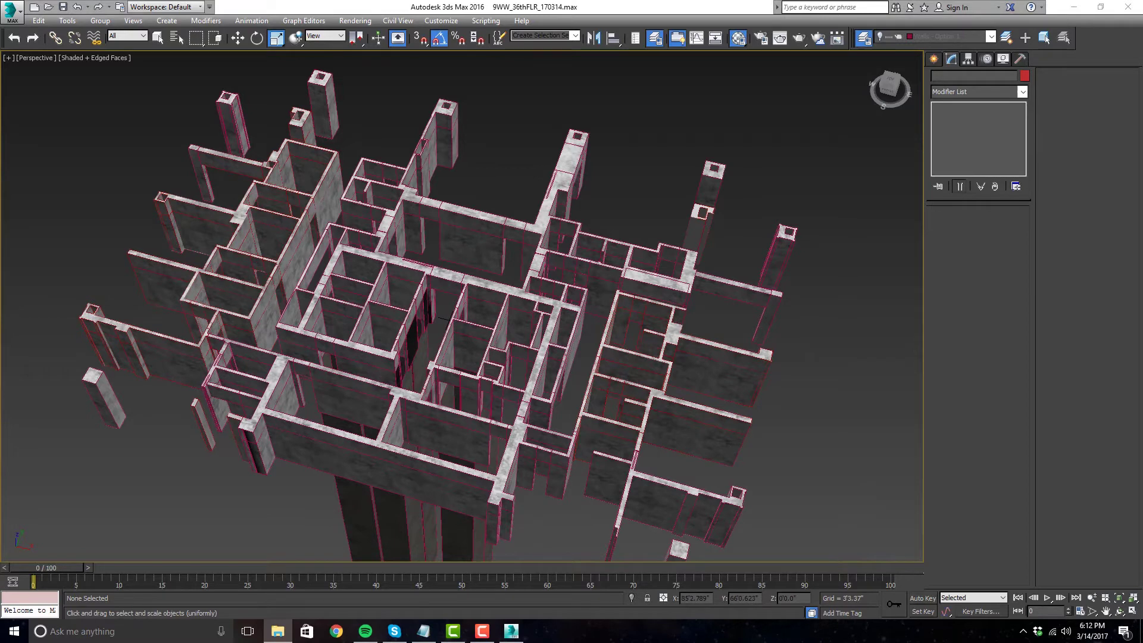
key("alt+Tab")
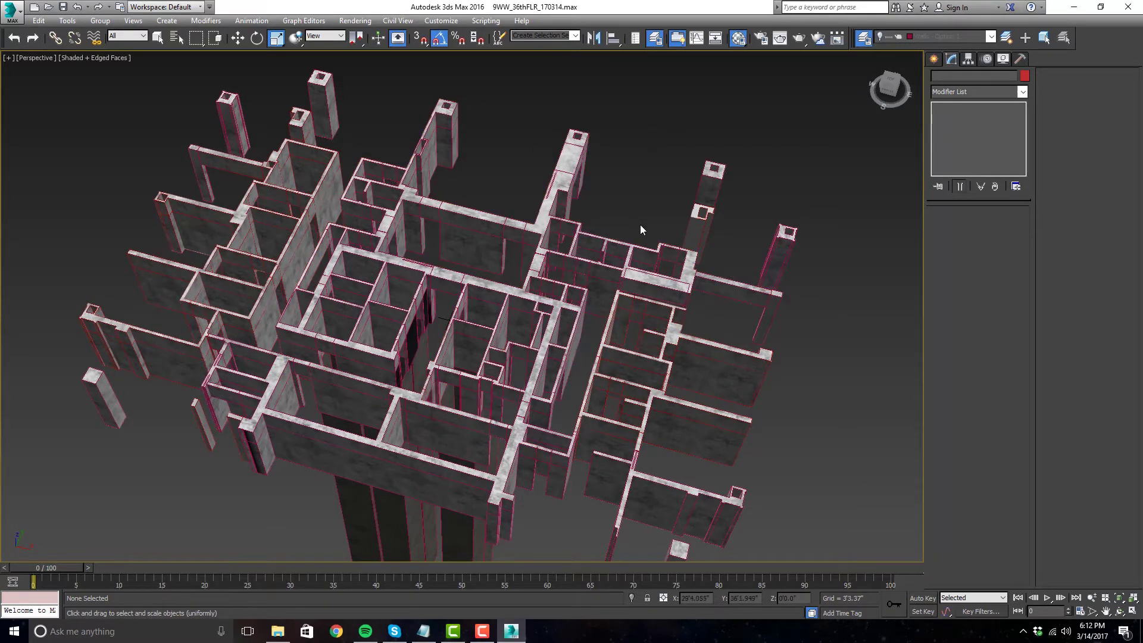
- Show the hidden perimeter beams and door frames again and switch to the four-viewport layout
middle_click_drag(637, 223, 629, 225)
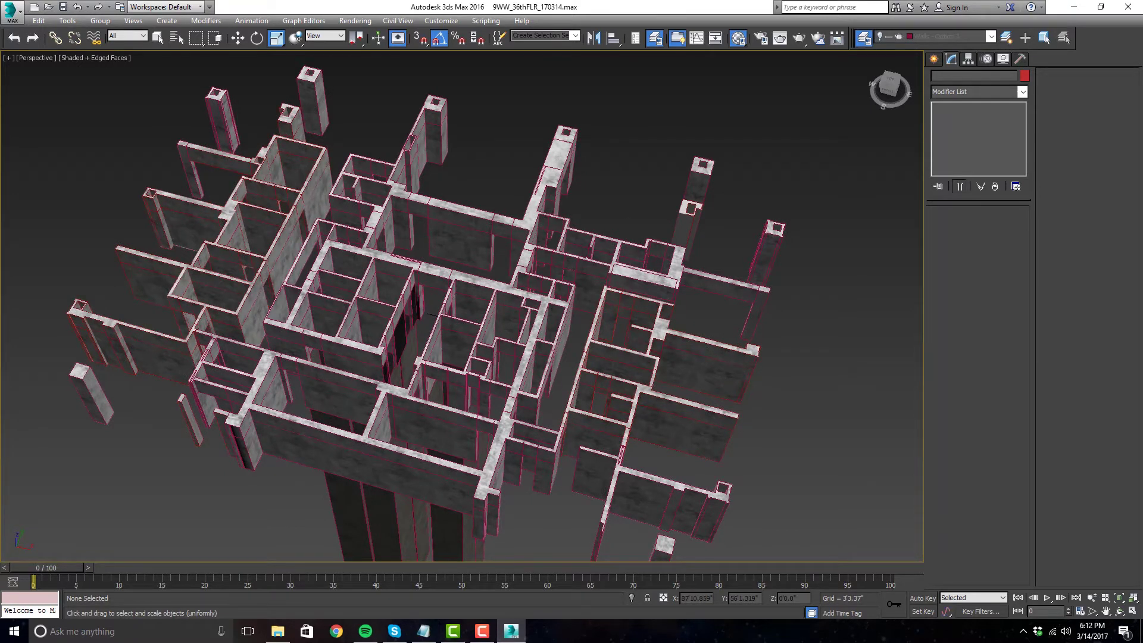
middle_click_drag(779, 264, 794, 273)
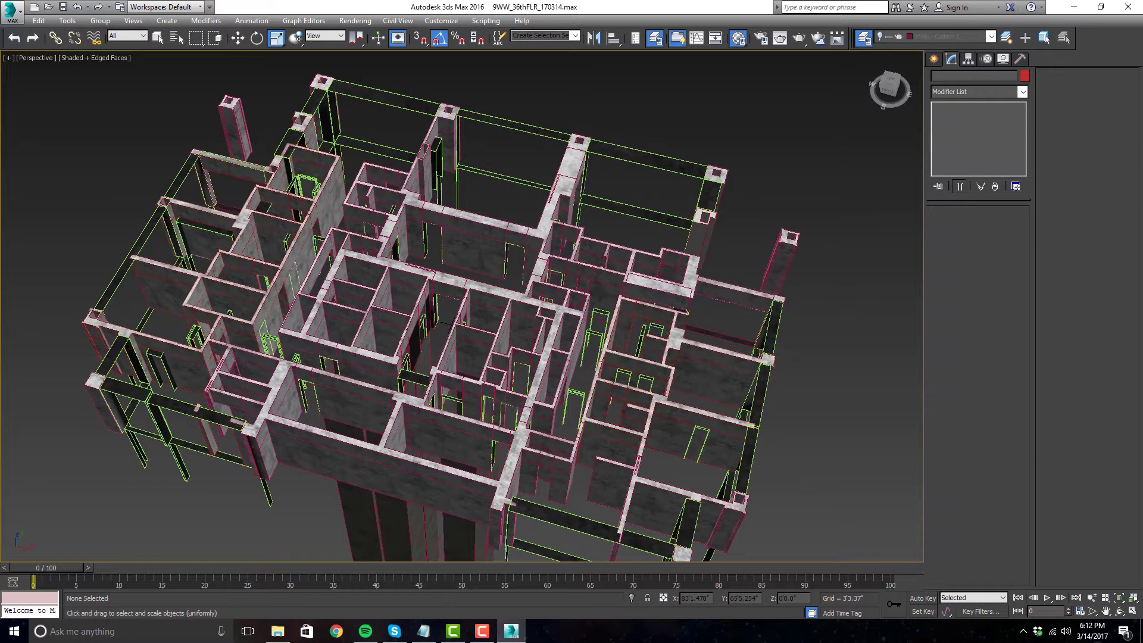
key("alt+w")
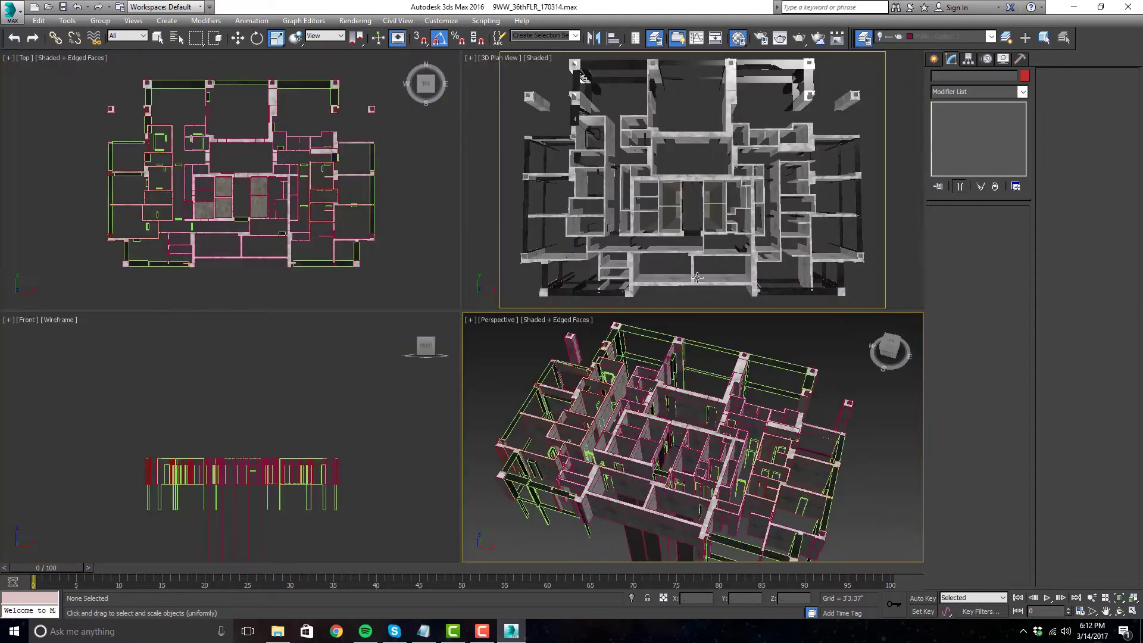
- Delete the interior door frames in the top view, keeping the perimeter frames, the two core-wall frames and the split frame
left_click(375, 191)
key("alt+w")
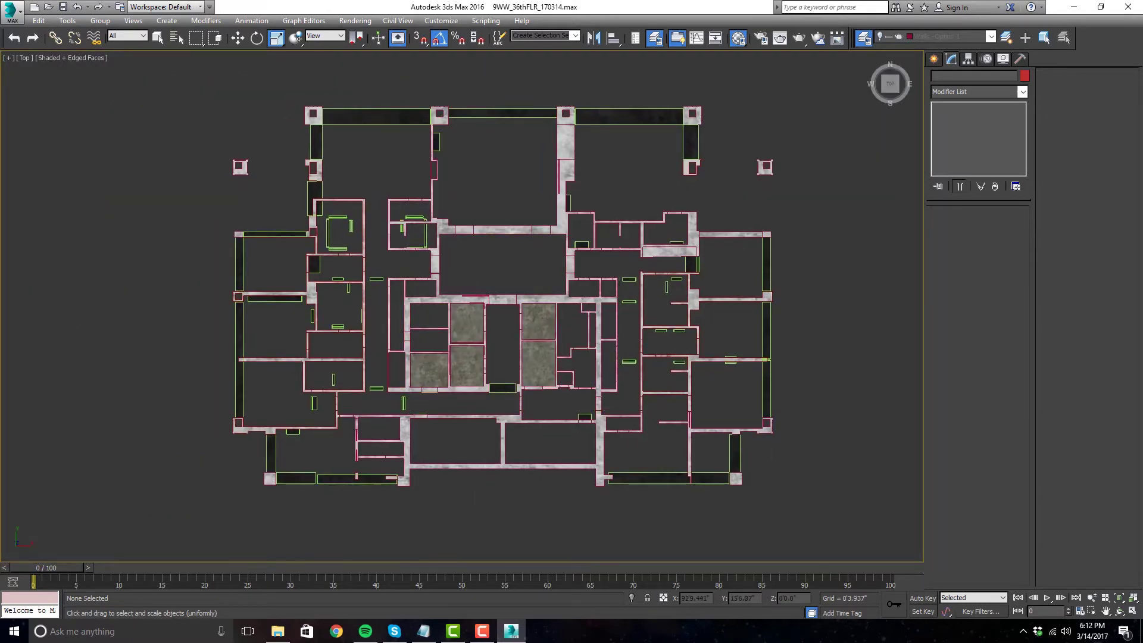
middle_click_drag(608, 277, 621, 283)
left_click_drag(760, 419, 441, 248)
left_click_drag(415, 316, 323, 260)
left_click_drag(484, 431, 322, 328, "ctrl")
left_click_drag(295, 444, 600, 420, "ctrl")
scroll(550, 281, "up", 6)
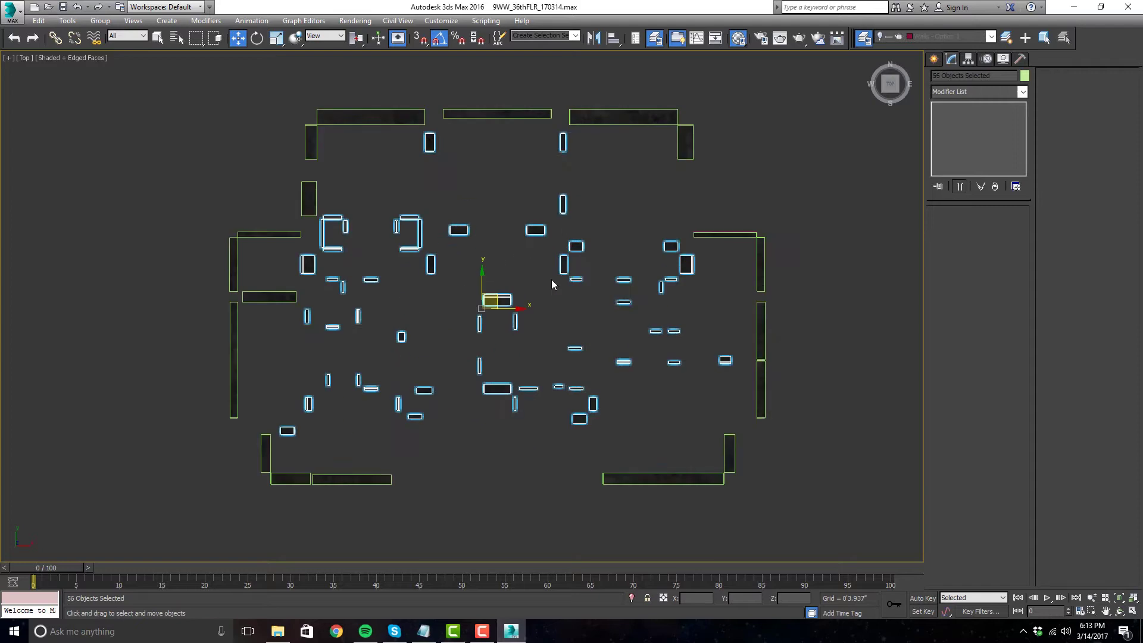
scroll(396, 178, "down", 3)
scroll(433, 205, "down", 2)
key("Delete")
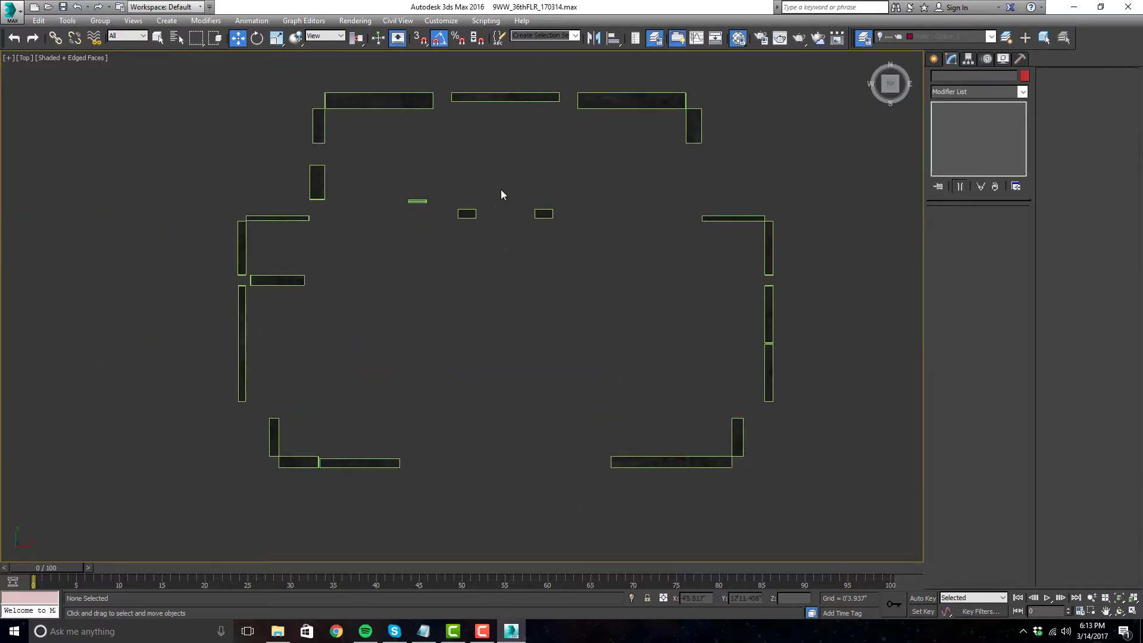
- Examine the remaining door frames and the lower perimeter frame group in the enlarged perspective view
left_click(470, 214)
scroll(476, 203, "up", 4)
key("alt+w")
key("alt+w")
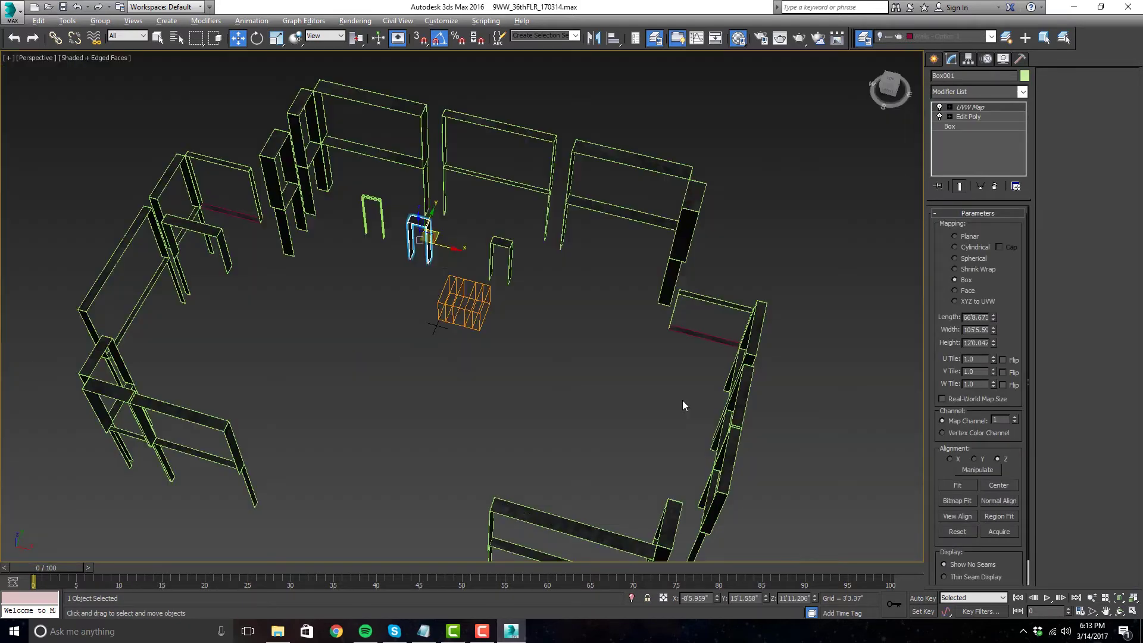
scroll(274, 202, "up", 5)
scroll(372, 272, "up", 5)
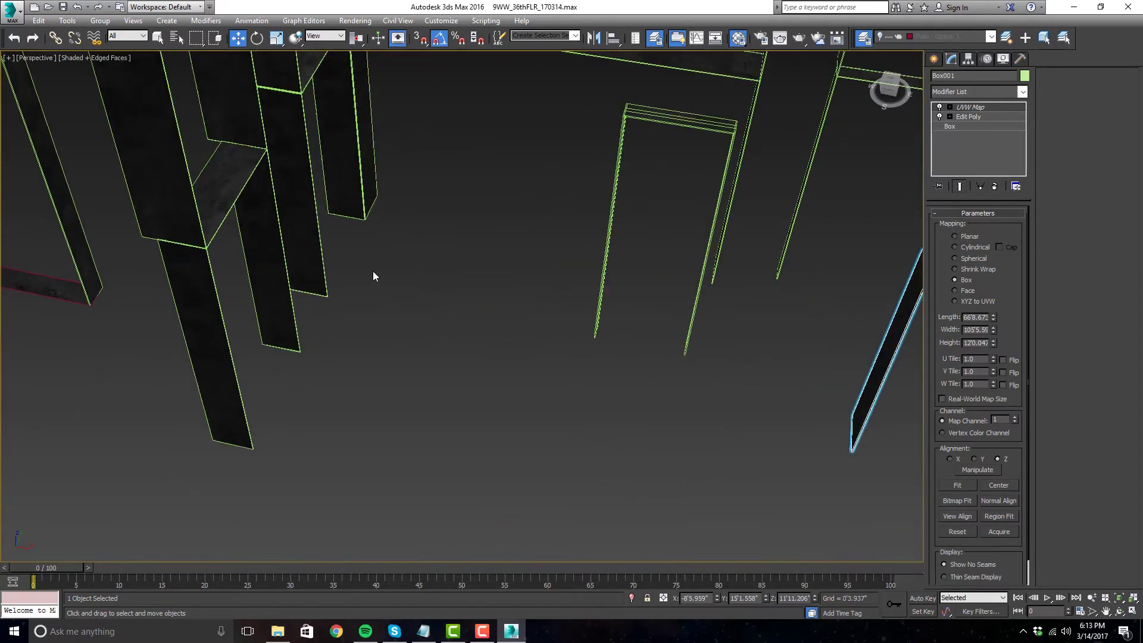
left_click(268, 197)
scroll(401, 299, "up", 3)
middle_click_drag(429, 357, 419, 242)
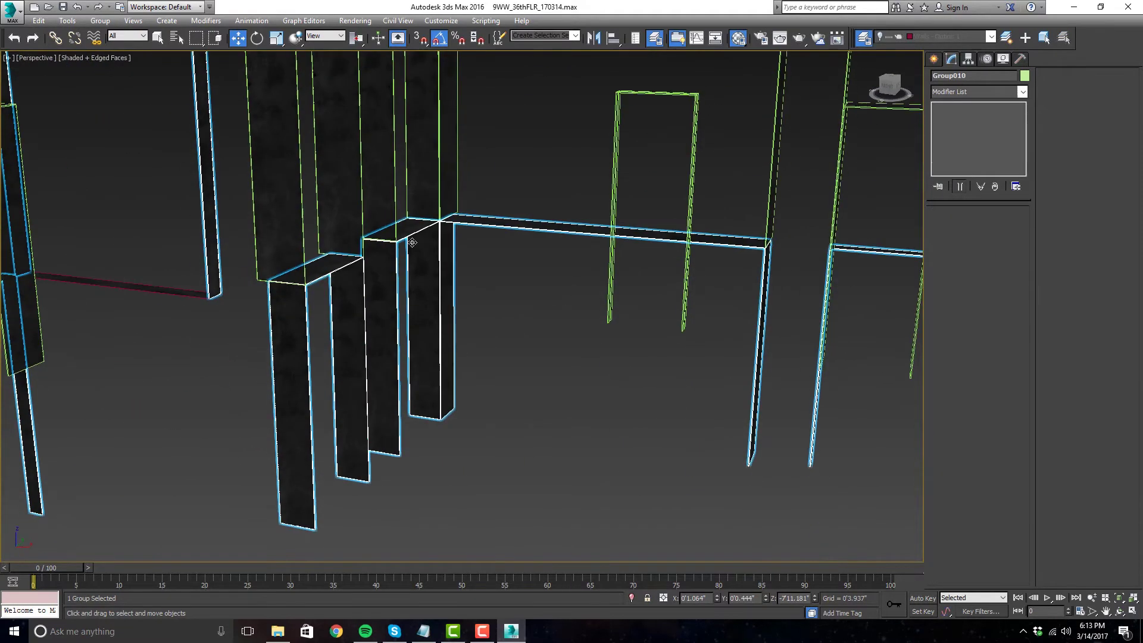
scroll(425, 283, "down", 5)
left_click(462, 295)
scroll(417, 270, "up", 6)
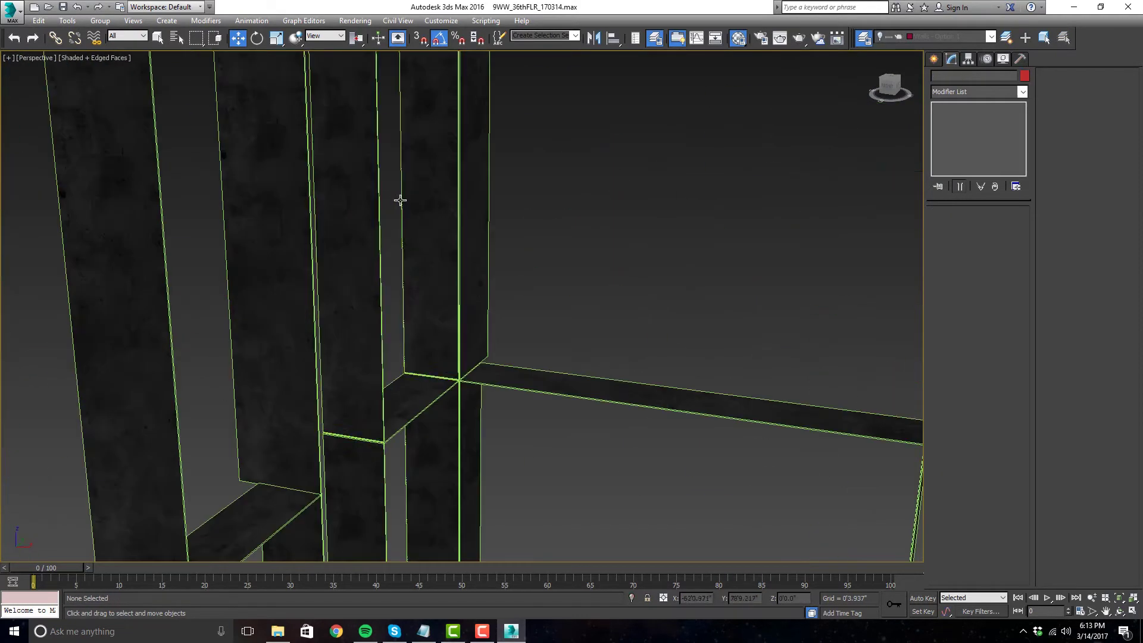
- Inspect where the upper perimeter frames meet the lower frame group, selecting individual pieces to check them
scroll(437, 278, "down", 6)
left_click(403, 347)
left_click(502, 247)
left_click(417, 347)
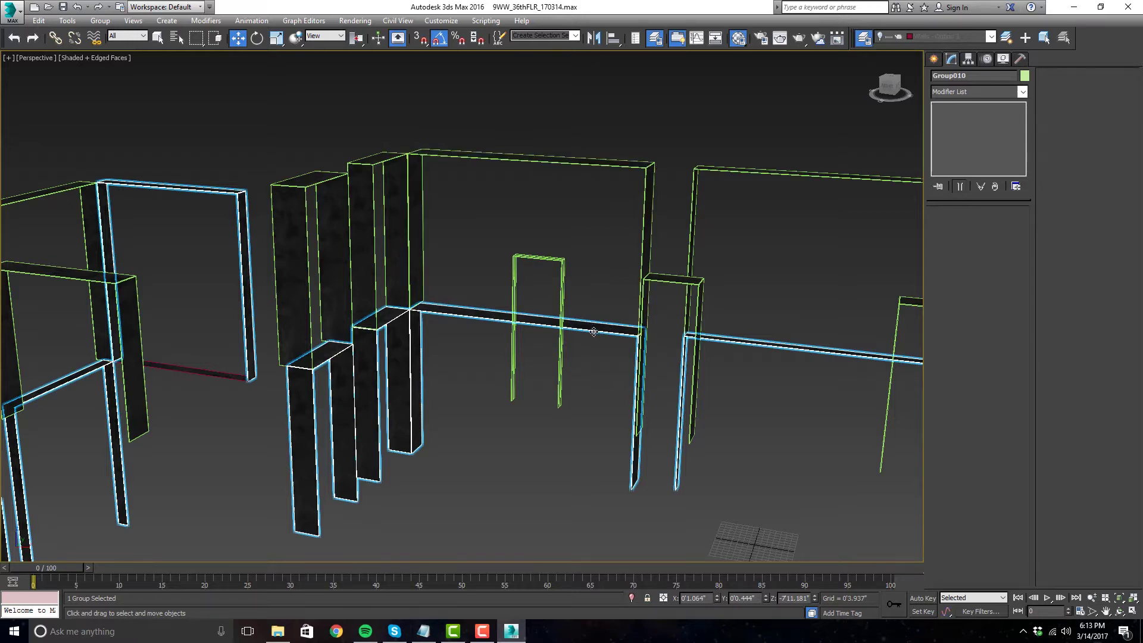
left_click(481, 272)
scroll(476, 281, "down", 3)
middle_click_drag(777, 422, 559, 409)
scroll(428, 275, "up", 4)
left_click(423, 272)
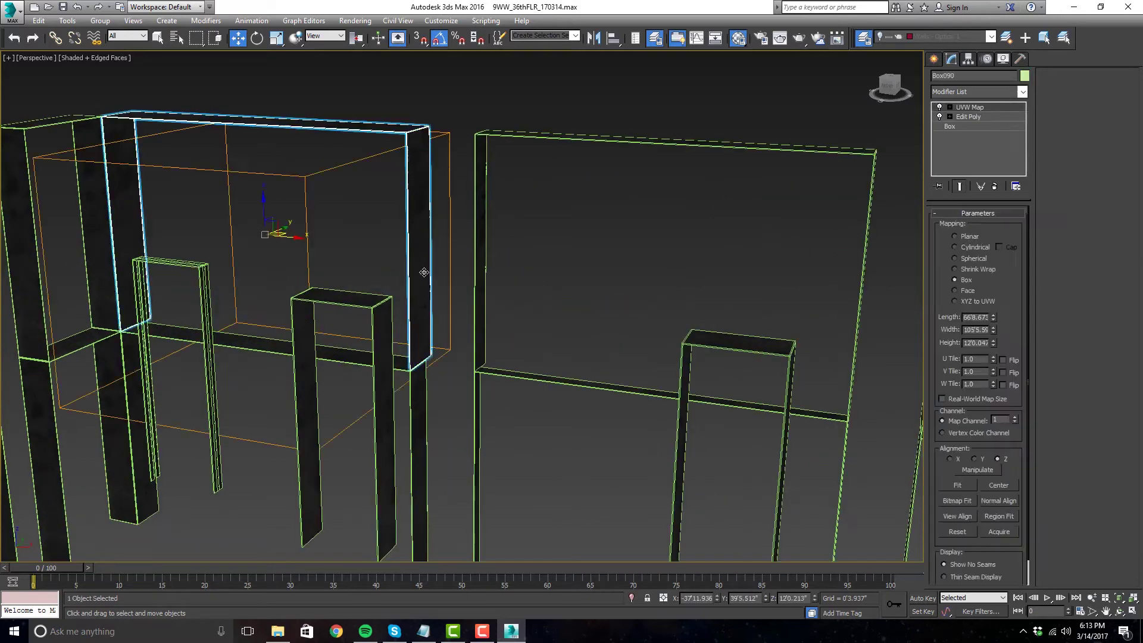
left_click(456, 252)
scroll(479, 311, "down", 3)
scroll(419, 359, "up", 4)
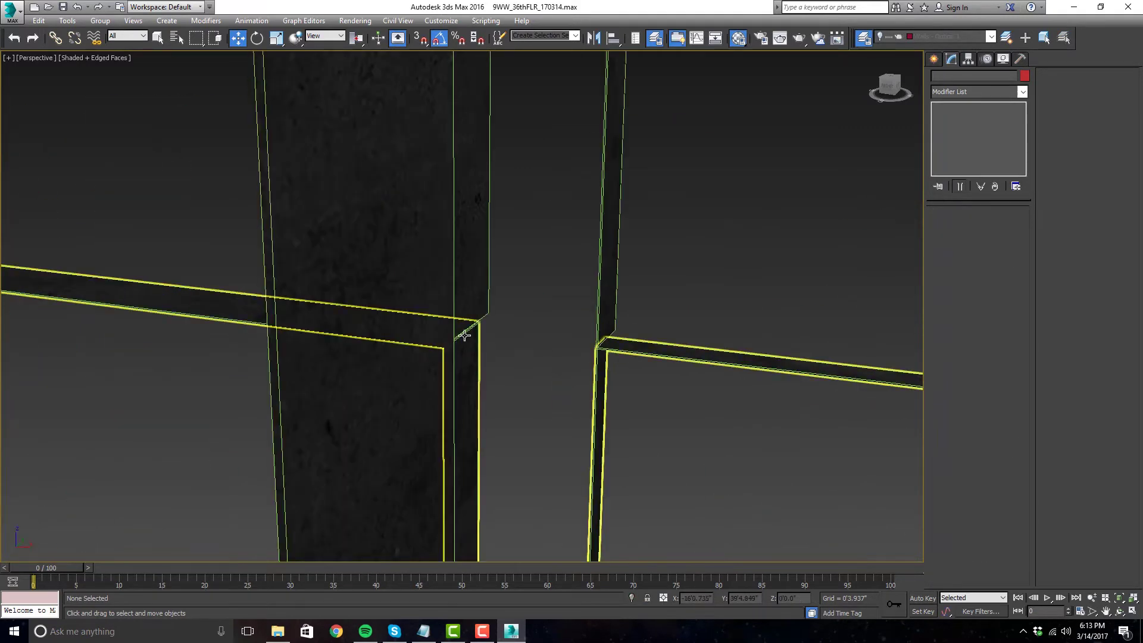
scroll(412, 281, "down", 2)
scroll(549, 283, "down", 2)
middle_click_drag(551, 298, 469, 322)
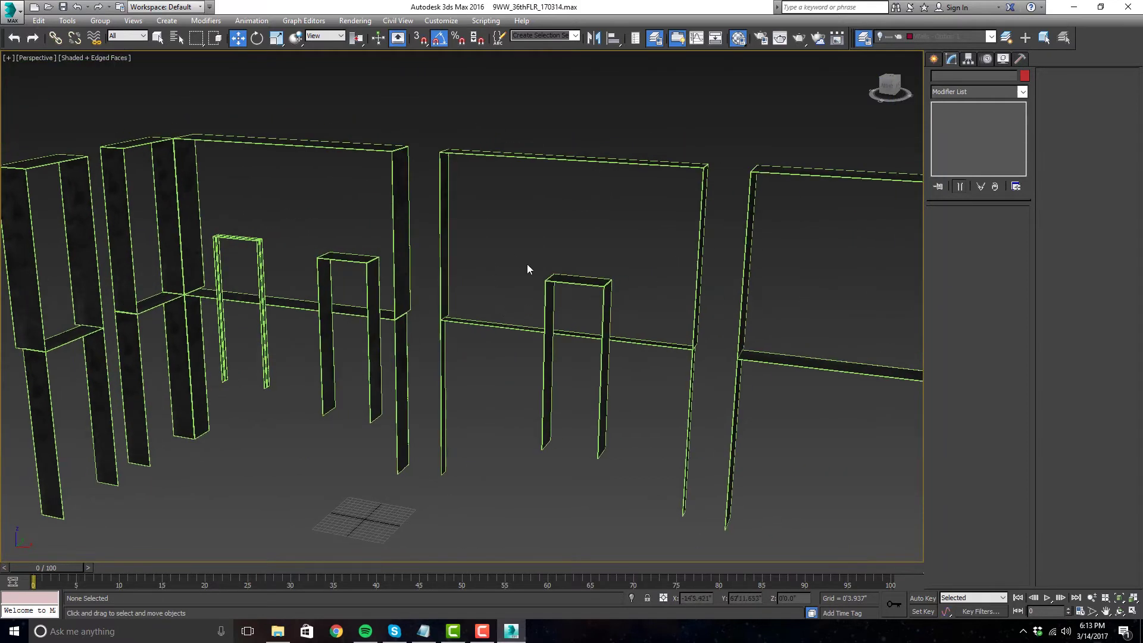
- Select the right-hand core-wall door frame and exit isolation to show it within the concrete walls
left_click(580, 288)
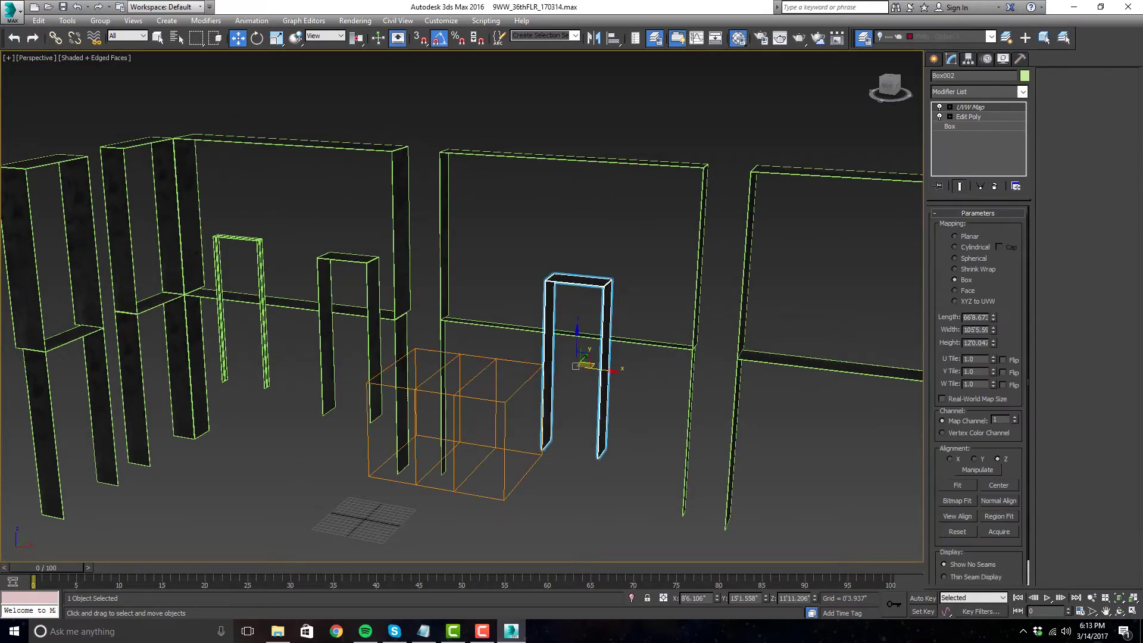
key("alt+q")
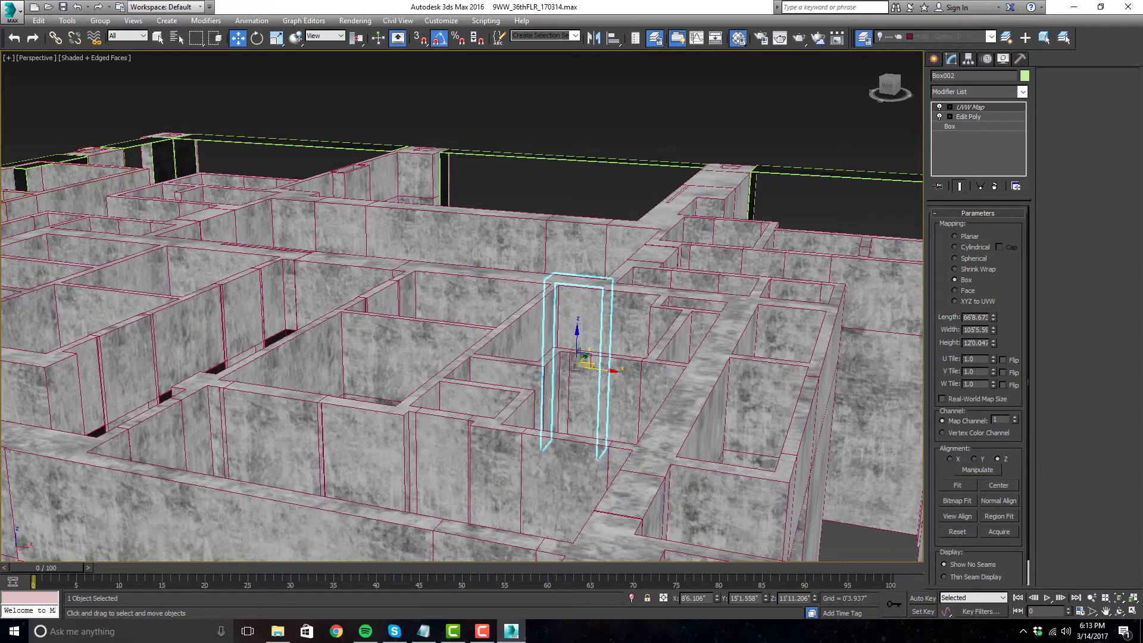
middle_click_drag(650, 333, 640, 285, "alt")
scroll(632, 357, "down", 3)
scroll(676, 384, "up", 6)
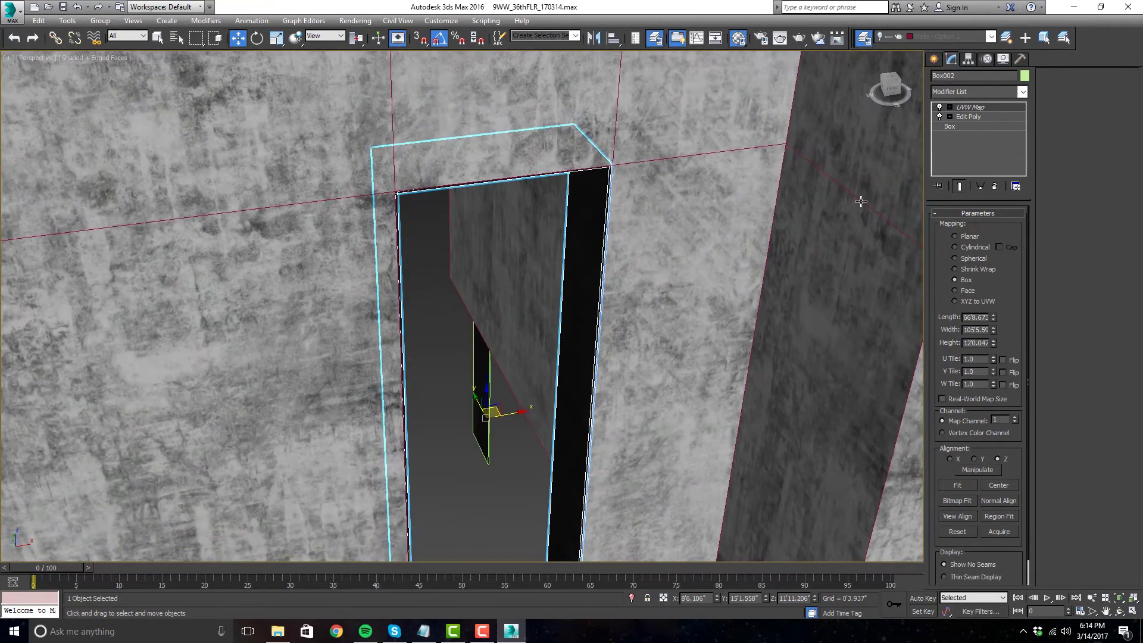
- Turn the door frame's Edit Poly modifier off and on again to check its shape in the wall opening
left_click(940, 116)
scroll(453, 199, "up", 5)
mouse_move(449, 199)
middle_mouse_down("alt")
mouse_move(448, 209)
mouse_move(444, 188)
middle_mouse_up("alt")
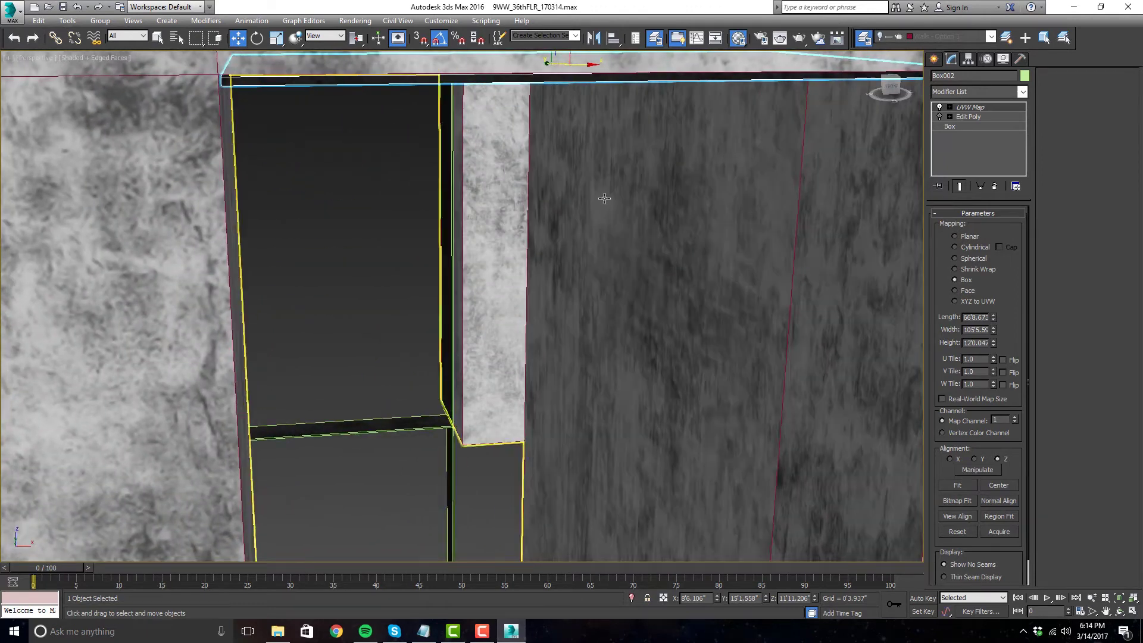
middle_click_drag(604, 199, 579, 208, "alt")
left_click(940, 117)
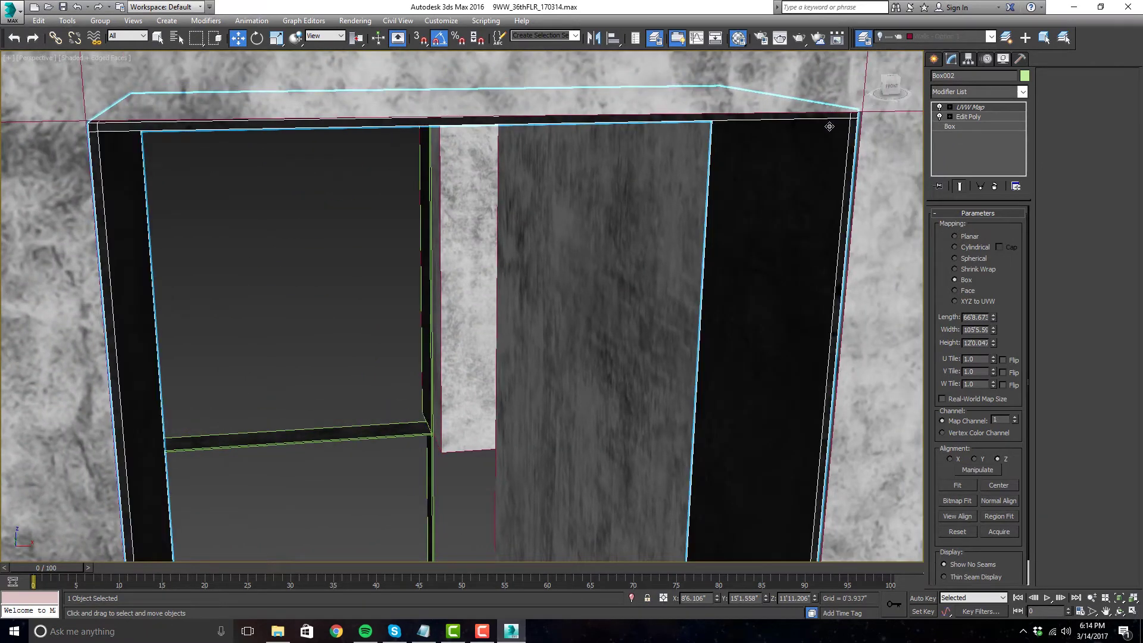
scroll(739, 124, "down", 3)
scroll(717, 196, "up", 3)
middle_click_drag(717, 197, 655, 222, "alt")
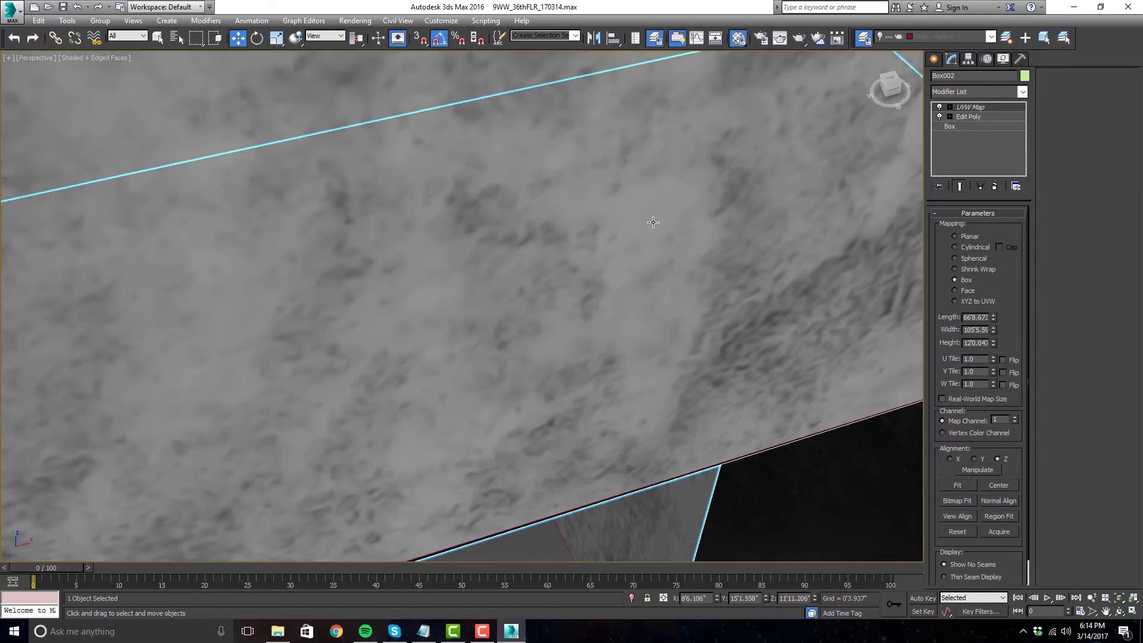
scroll(655, 222, "down", 3)
mouse_move(771, 316)
middle_mouse_down("alt")
mouse_move(795, 256)
mouse_move(753, 304)
middle_mouse_up("alt")
- Switch the top view to wireframe display and clear the selection
key("alt+w")
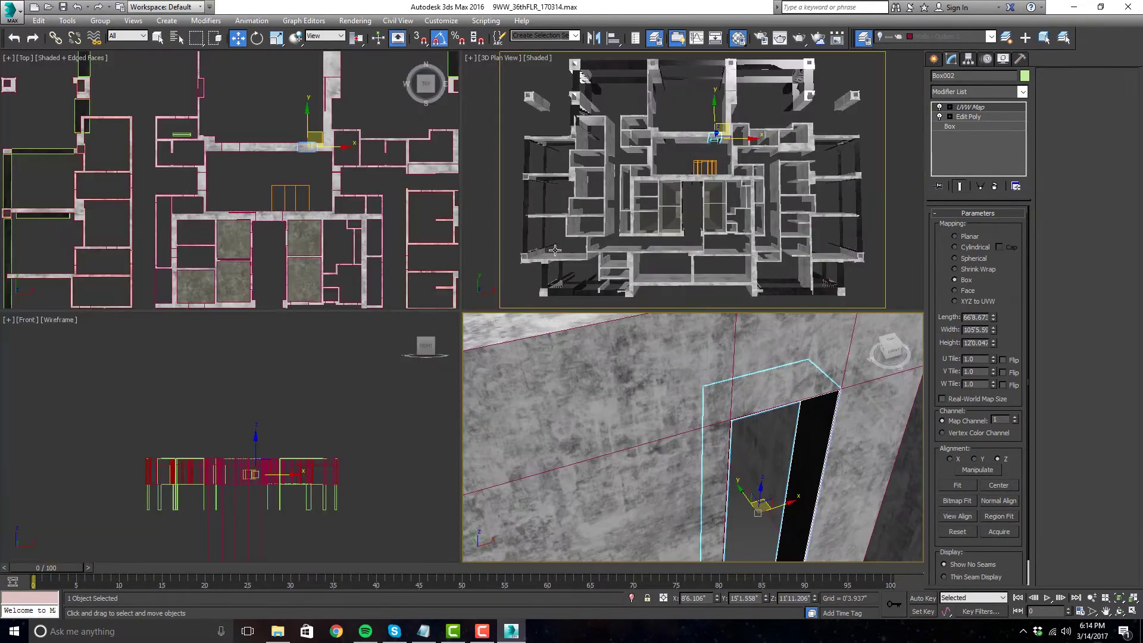
key("alt+w")
left_click(69, 58)
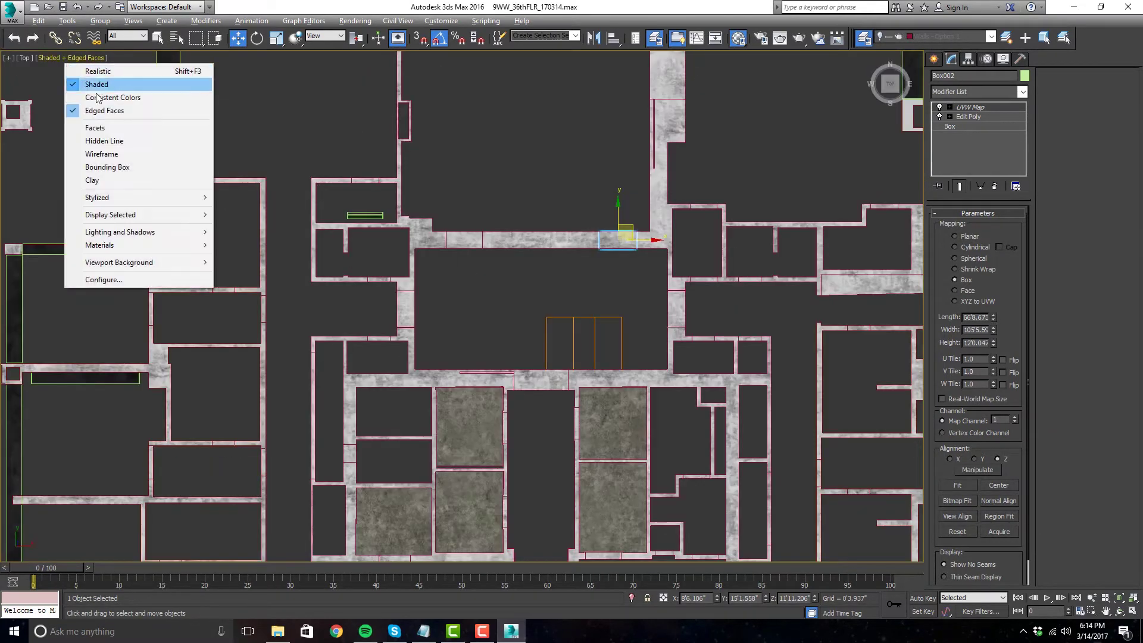
left_click(112, 156)
scroll(589, 259, "down", 5)
scroll(597, 262, "up", 7)
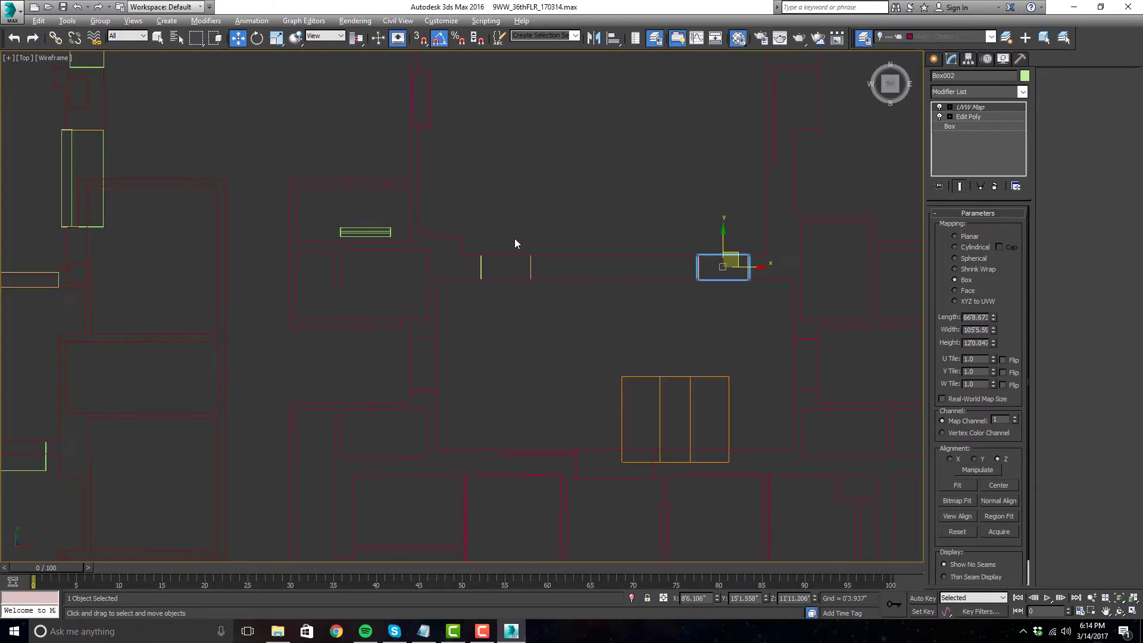
left_click(730, 297)
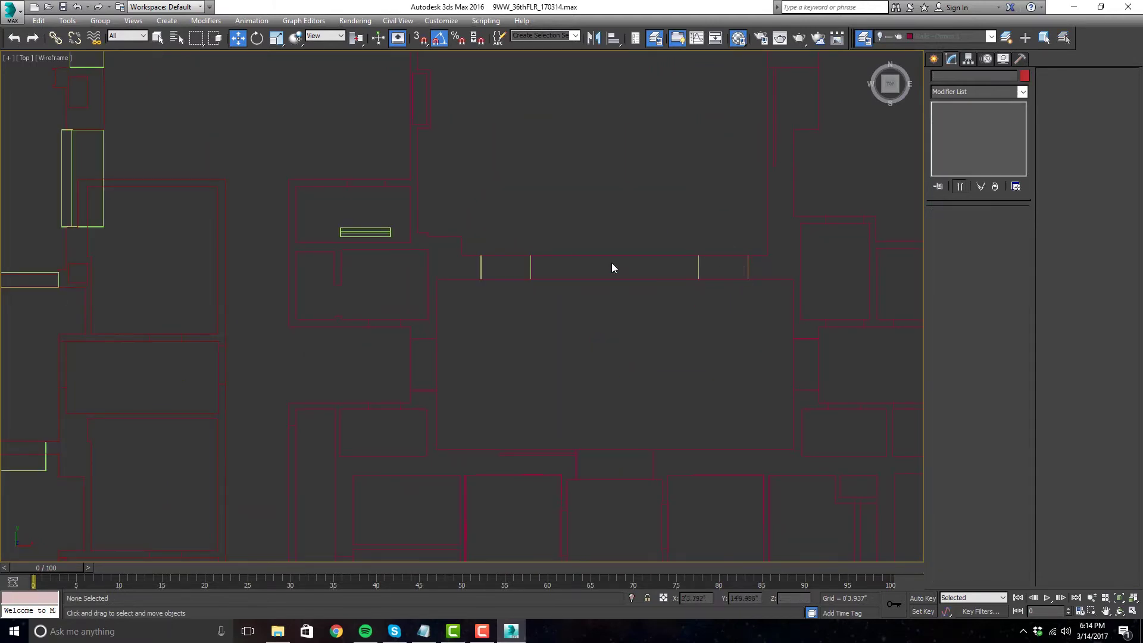
- Move the split door frame and its UVW Map gizmo to the lower-left corridor beside the small rooms
scroll(394, 211, "down", 2)
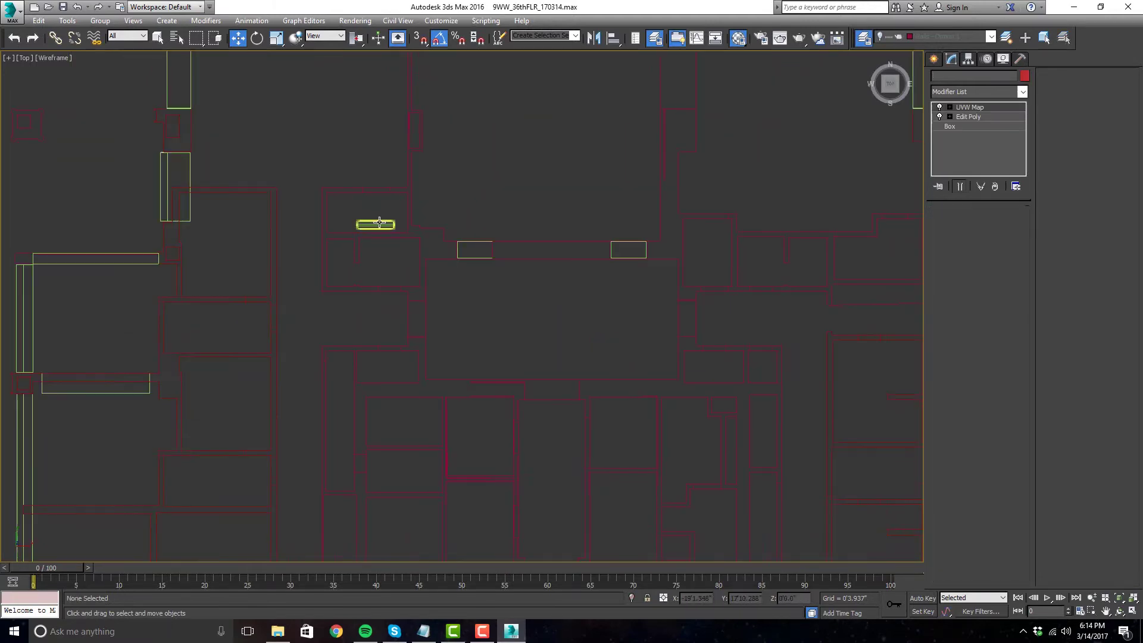
left_click(379, 224)
scroll(489, 226, "down", 3)
scroll(436, 242, "up", 3)
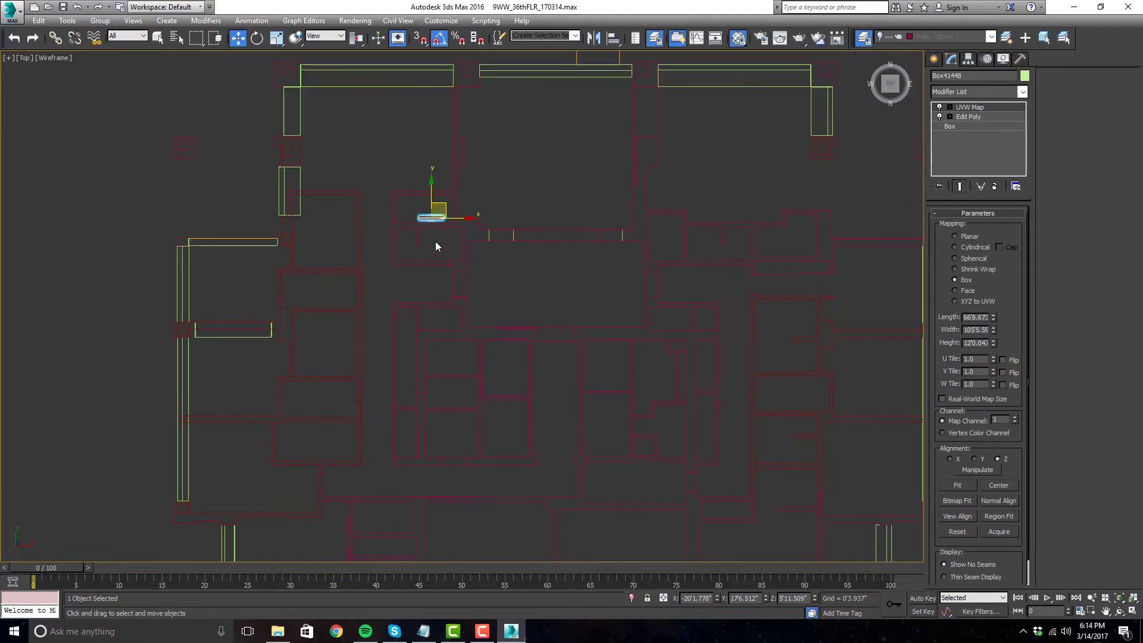
middle_click_drag(462, 278, 442, 207)
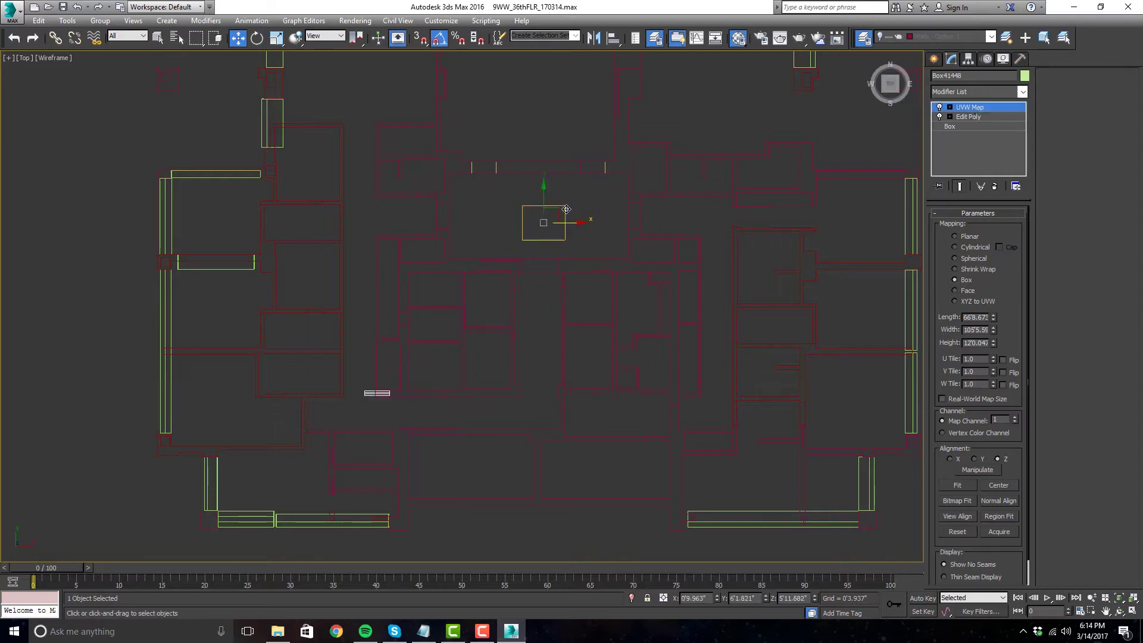
middle_click_drag(388, 415, 523, 298)
scroll(522, 296, "up", 5)
left_click_drag(505, 235, 447, 366)
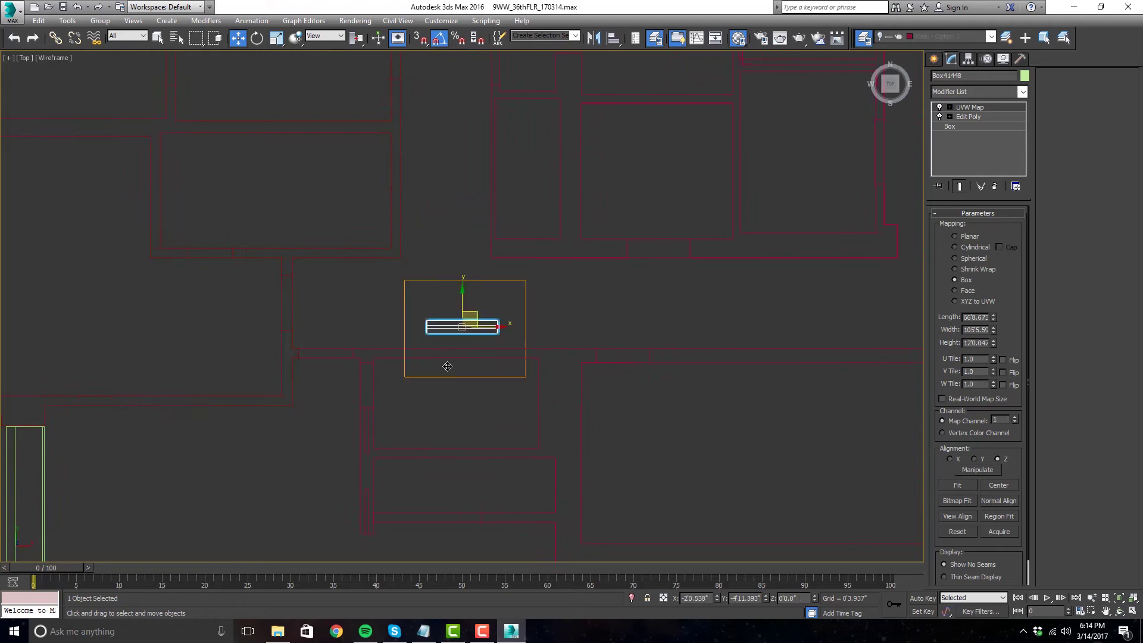
- Rotate the split frame a quarter turn and align it with the thin wall at the lower-left doorway
scroll(365, 416, "up", 7)
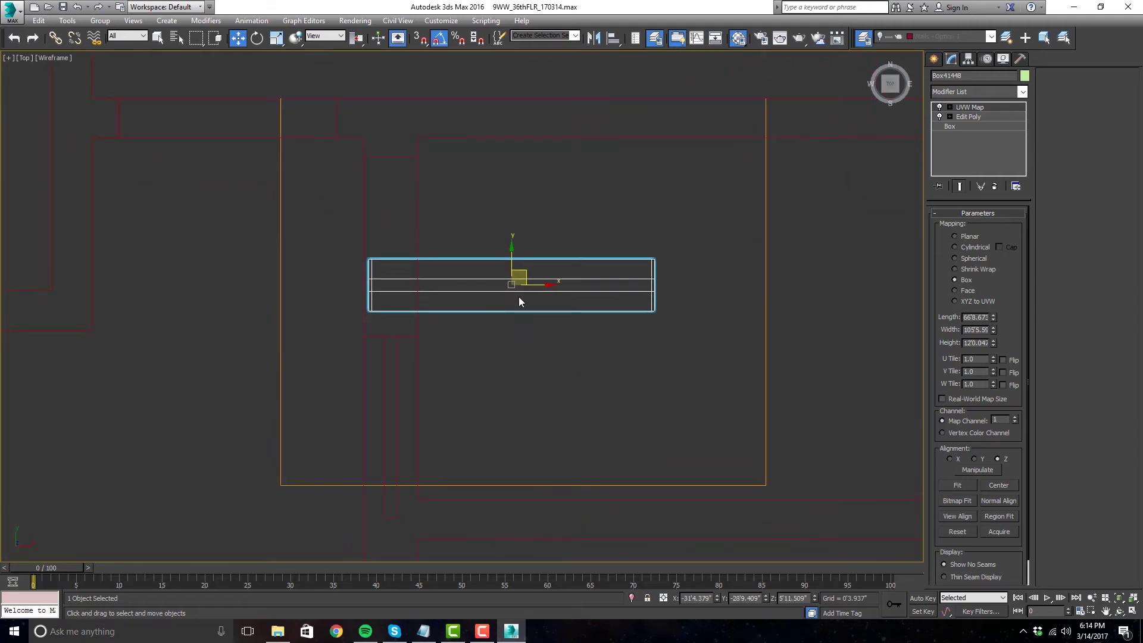
left_click_drag(490, 307, 503, 250)
key("alt+w")
middle_click(749, 403)
key("z")
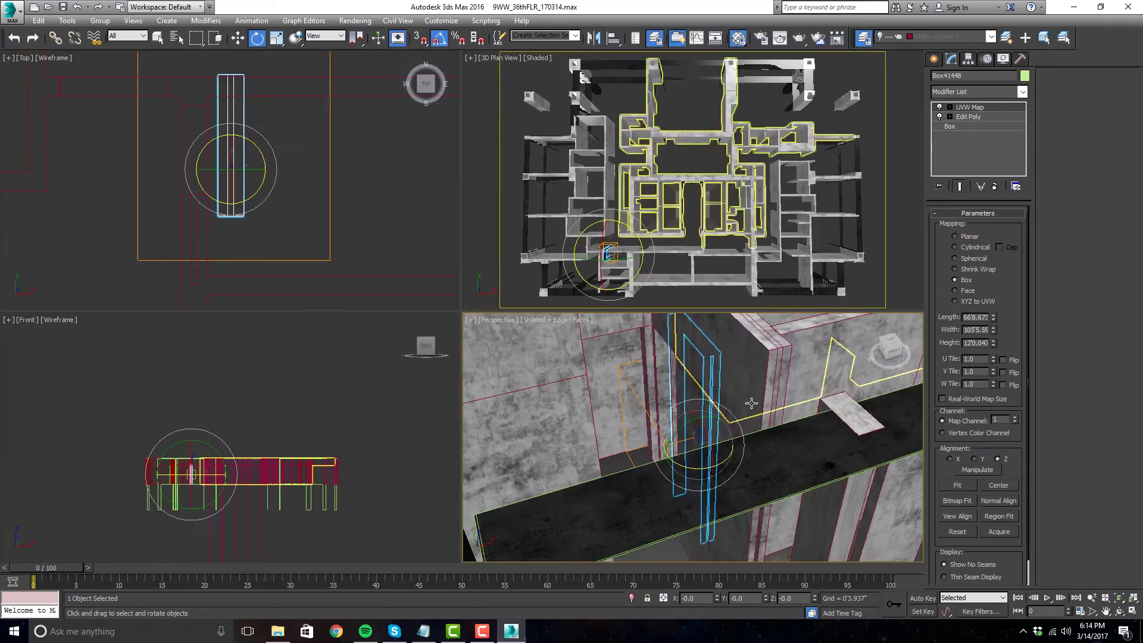
middle_click_drag(748, 404, 772, 447, "alt")
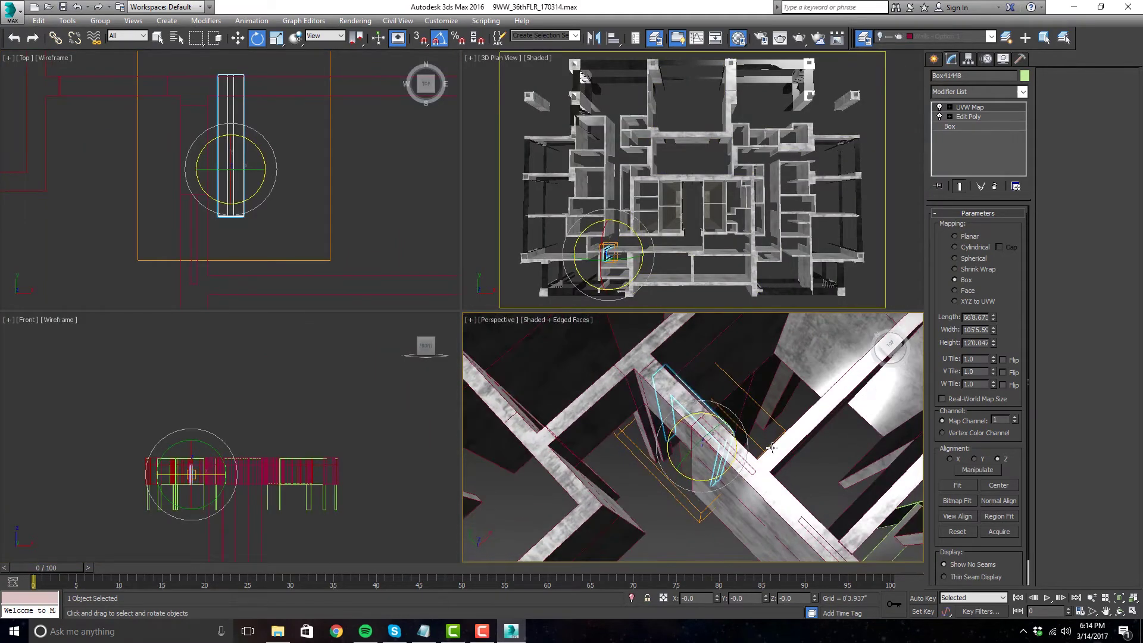
right_click(299, 223)
key("alt+w")
scroll(408, 273, "up", 2)
left_click_drag(546, 277, 448, 209)
scroll(502, 332, "down", 3)
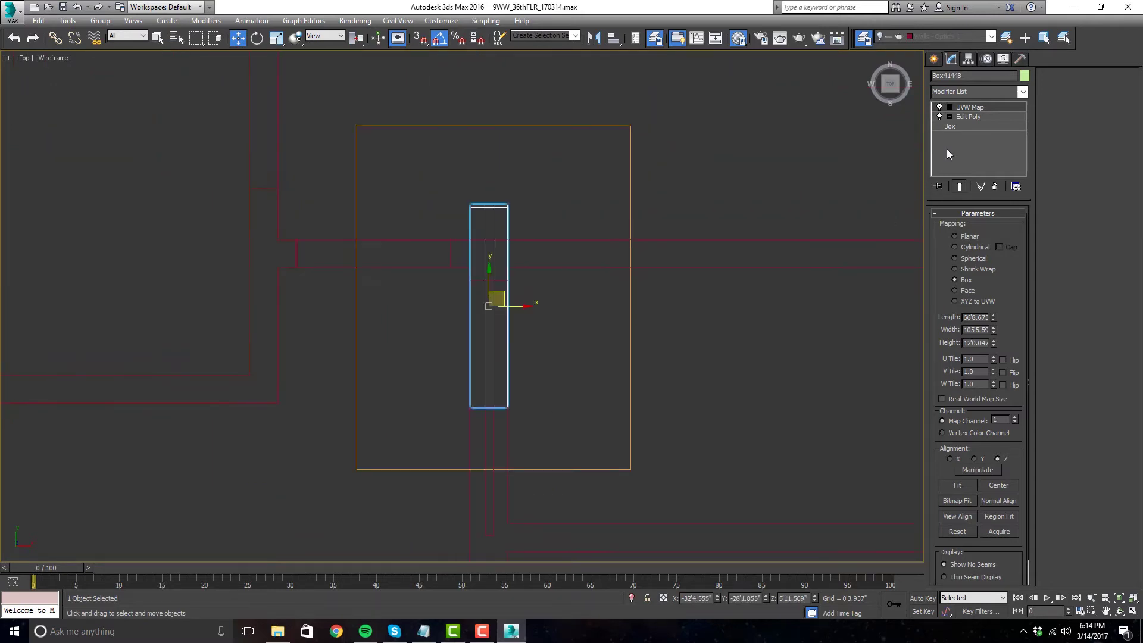
- Shorten the split frame to the doorway in Edit Poly by moving its corridor-side vertices about 1'6" inward along Y
left_click(983, 119)
left_click(946, 305)
left_click_drag(603, 247, 370, 163)
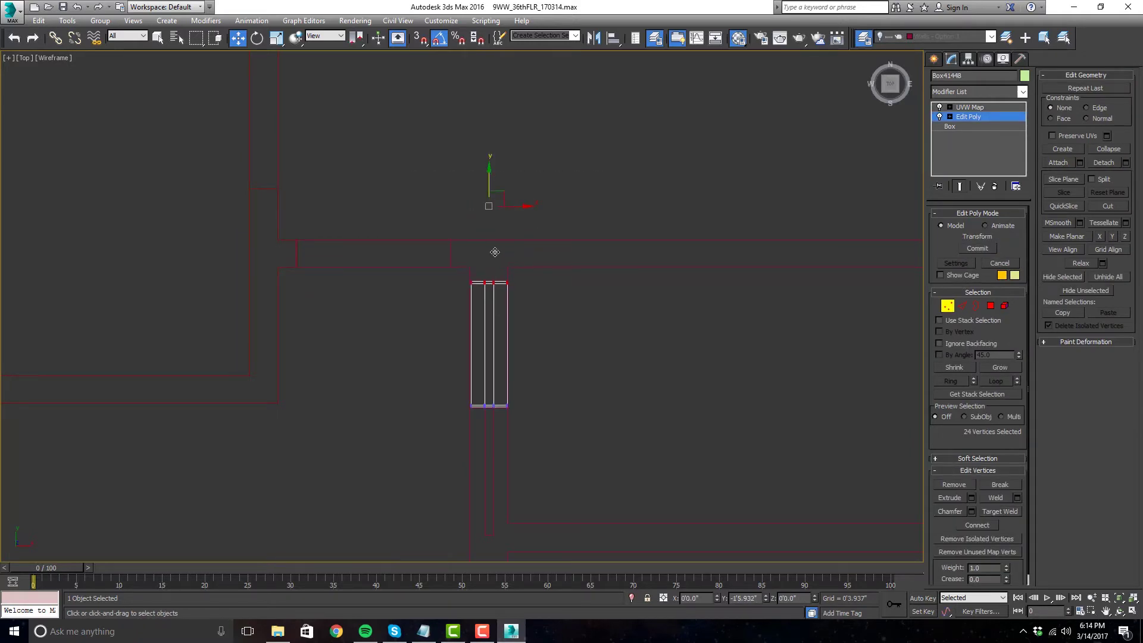
key("alt+w")
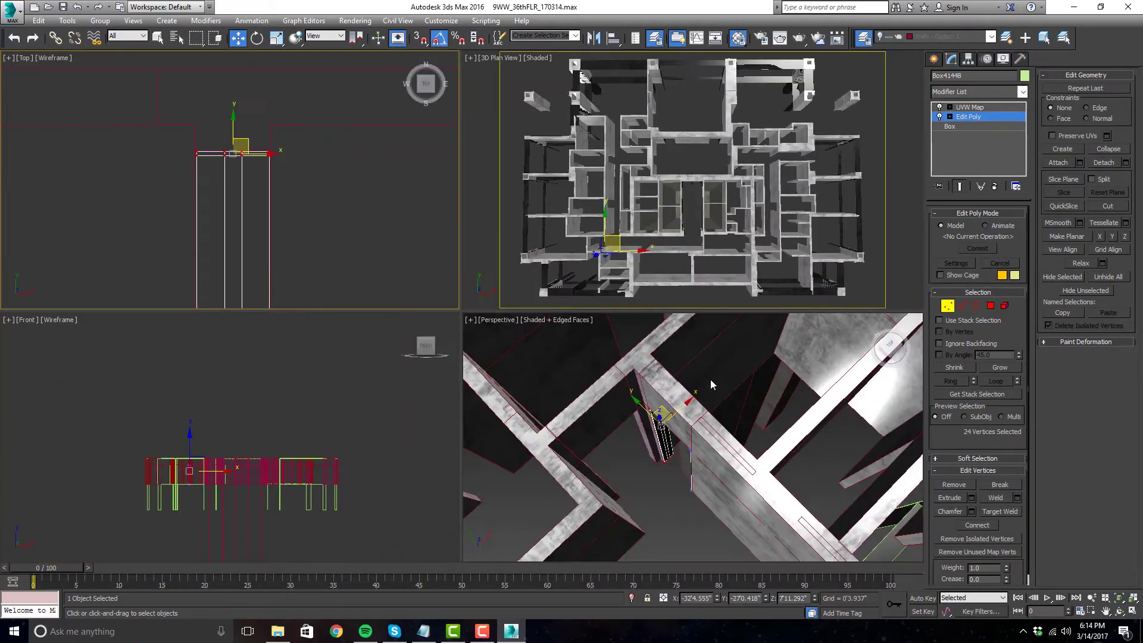
key("alt+w")
left_click(949, 305)
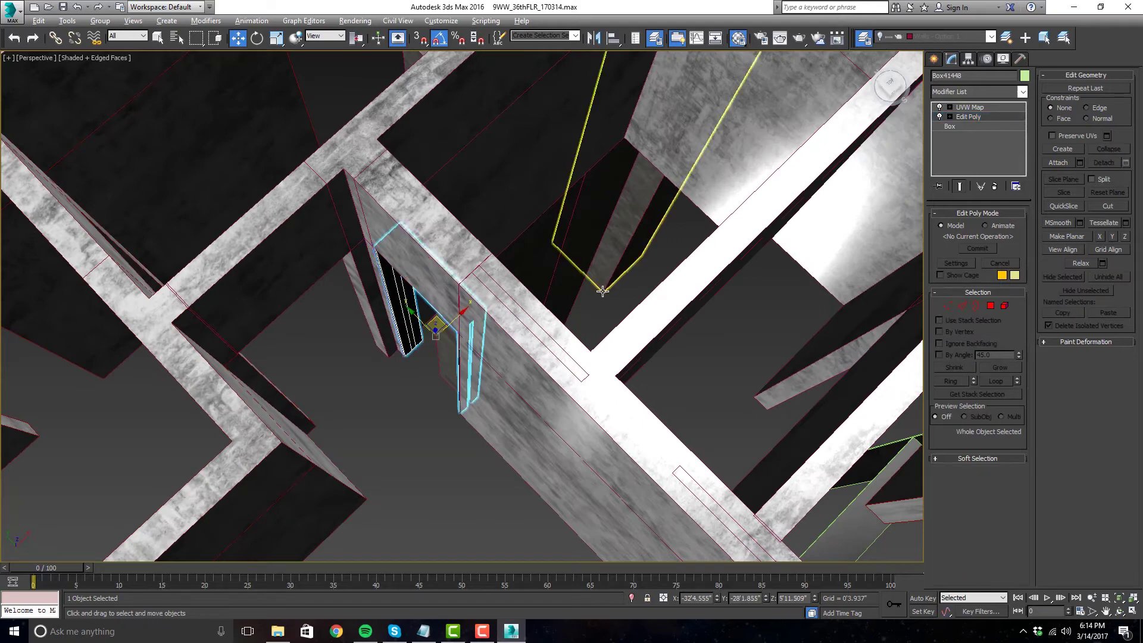
- Examine the fit of the shortened split frame in its doorway from several angles
key("z")
middle_click_drag(604, 294, 547, 327, "alt")
left_click(472, 530)
scroll(428, 395, "down", 3)
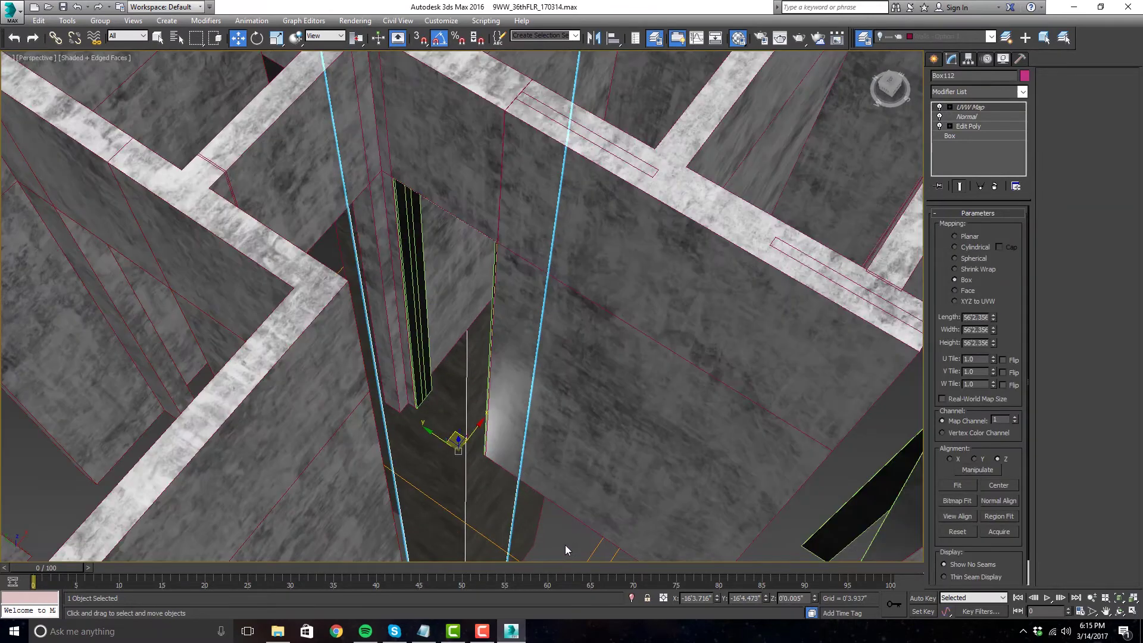
left_click(566, 546)
middle_click_drag(438, 367, 556, 361, "alt")
scroll(510, 381, "up", 4)
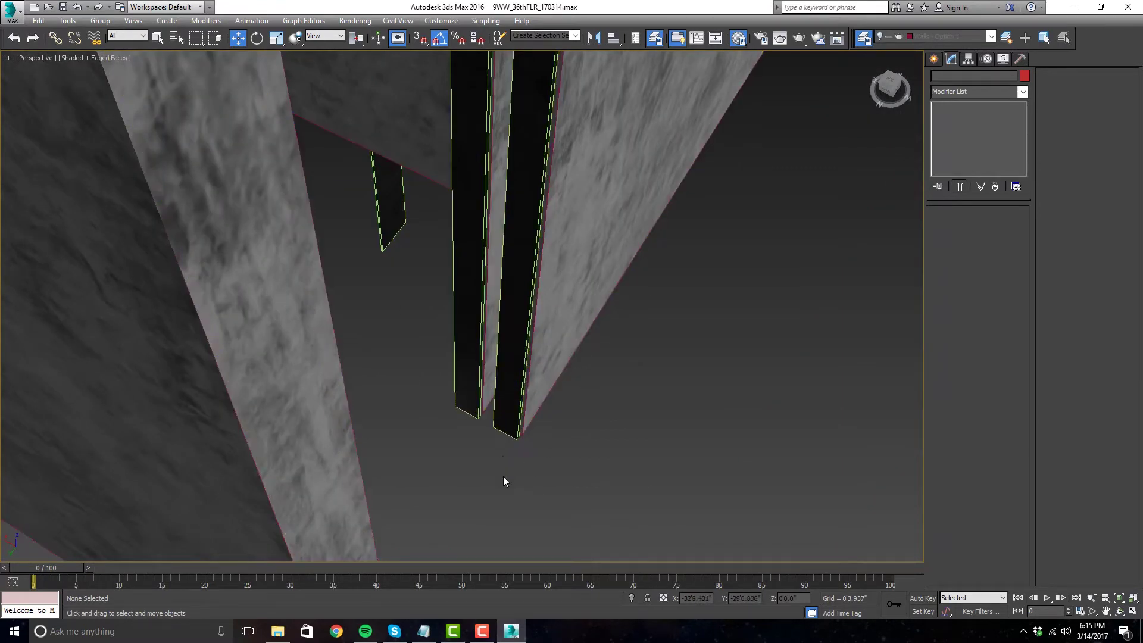
scroll(503, 476, "down", 3)
middle_click_drag(504, 481, 534, 398, "alt")
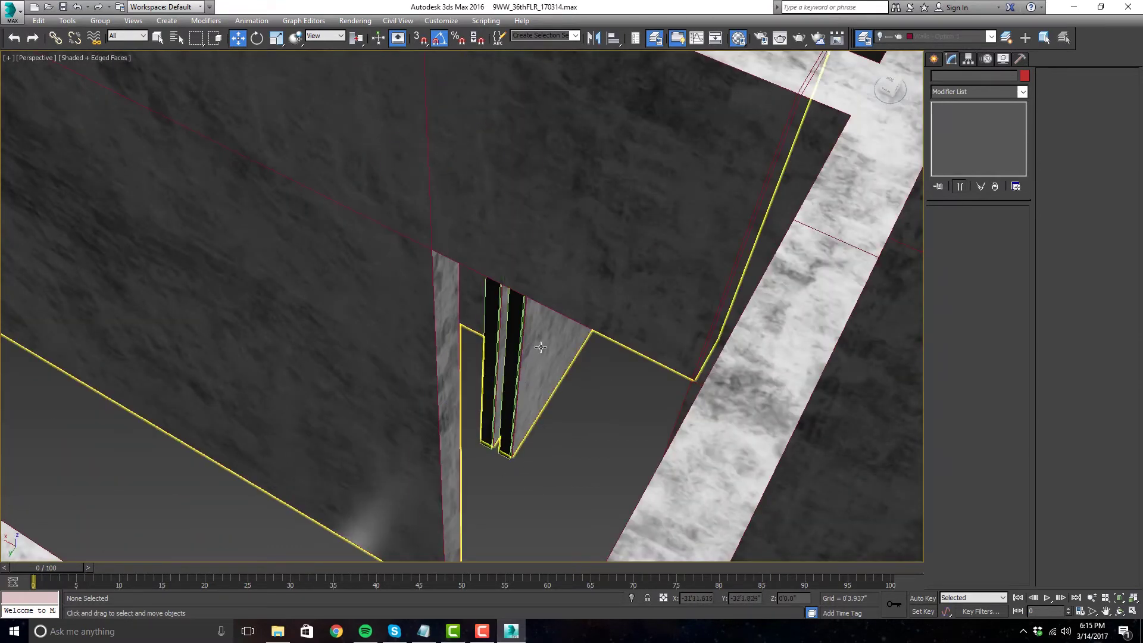
- Inspect the split frame's edges against the adjoining doorway walls and the surrounding lower-left rooms
left_click(512, 394)
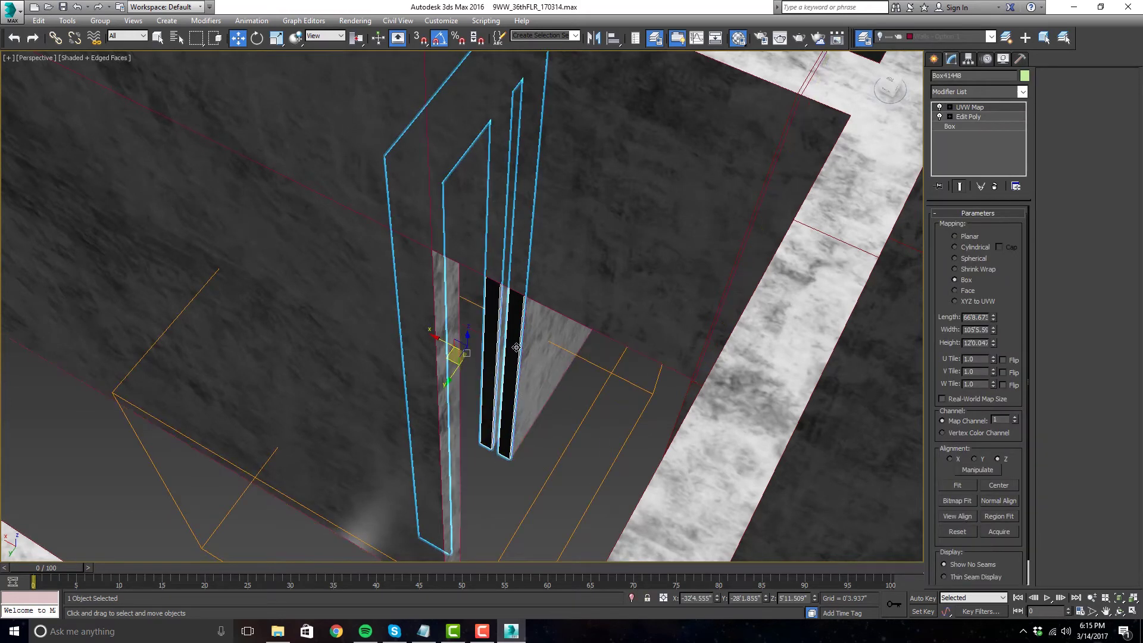
left_click(636, 458)
scroll(561, 386, "down", 4)
middle_click_drag(563, 387, 488, 400, "alt")
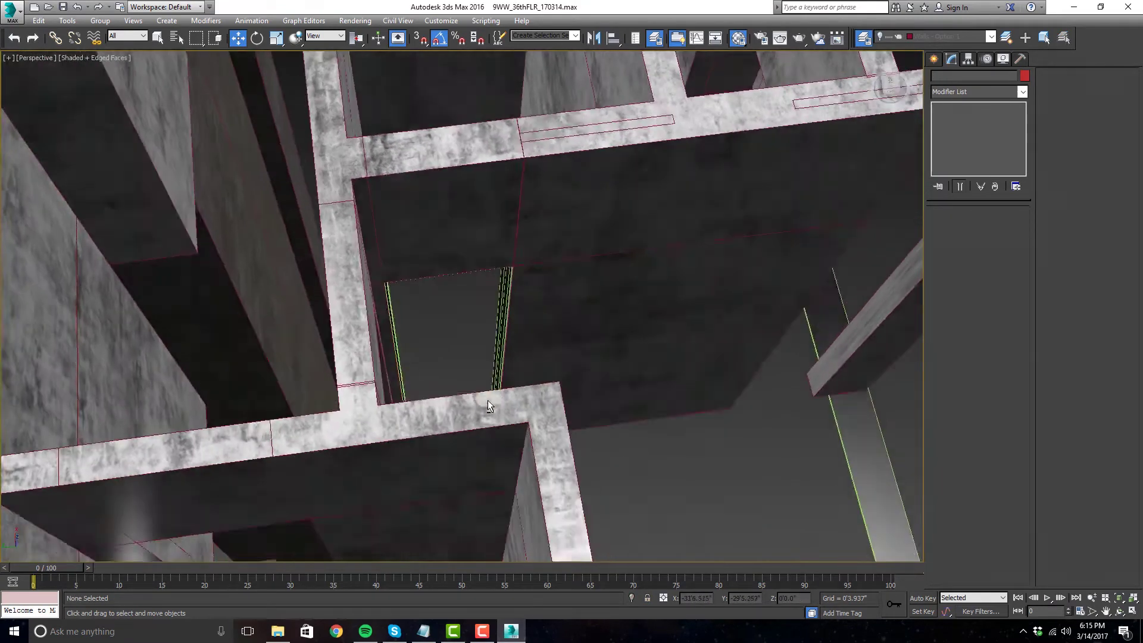
scroll(516, 274, "up", 6)
middle_click_drag(482, 238, 449, 158, "alt")
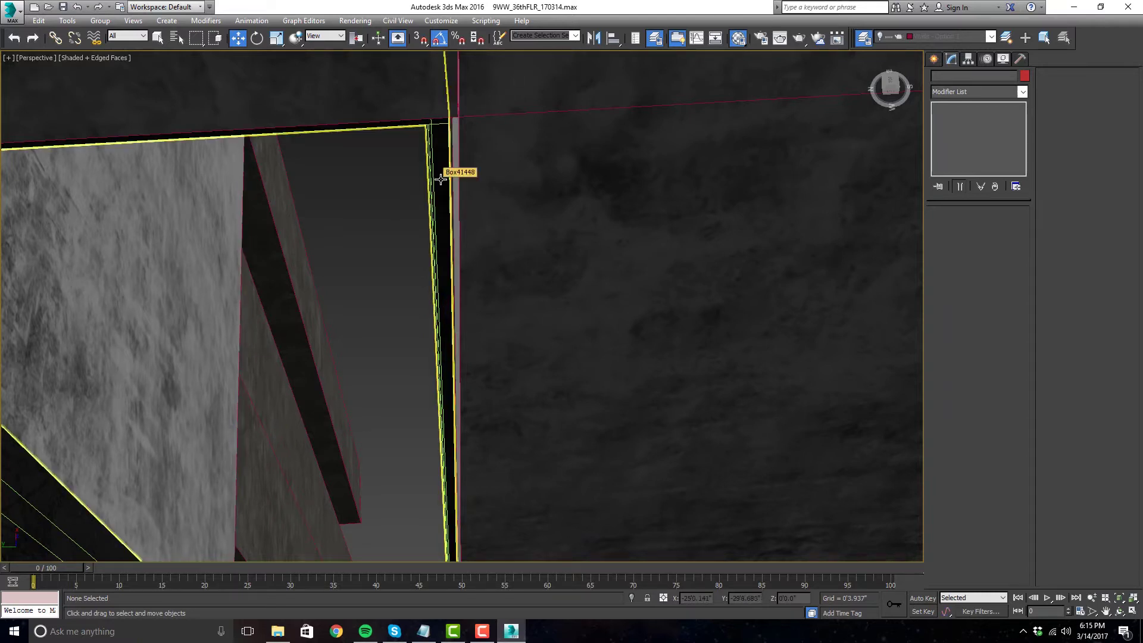
scroll(613, 321, "down", 5)
middle_click_drag(667, 354, 609, 394)
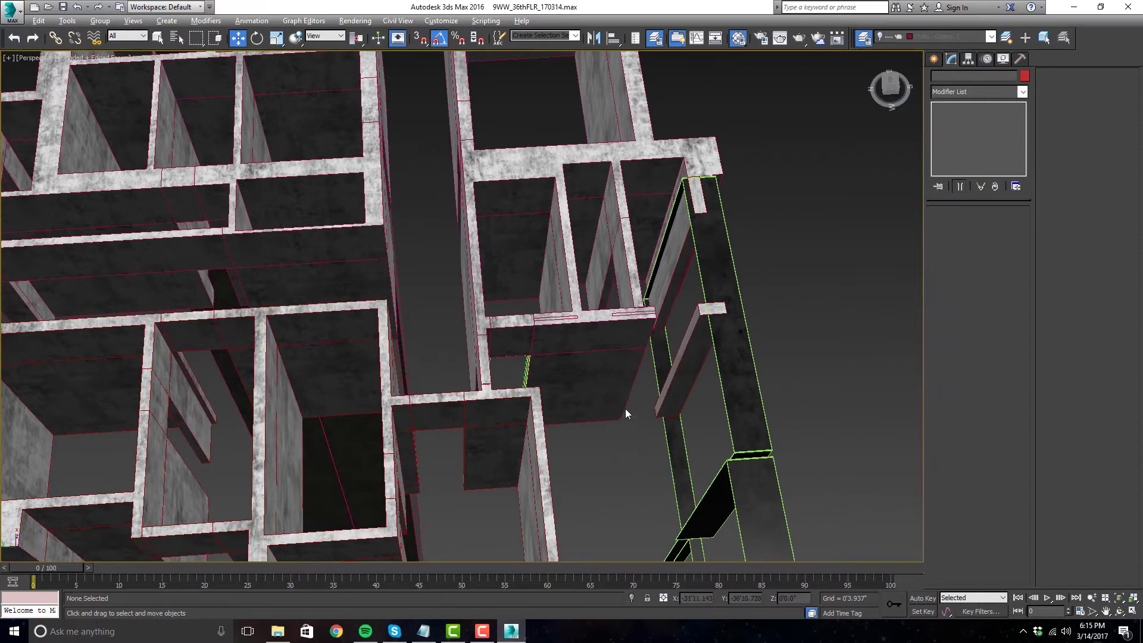
- Copy the split door frame about 8'10" down along Y to the next opening in the same wall
key("alt+w")
key("alt+w")
scroll(334, 281, "up", 6)
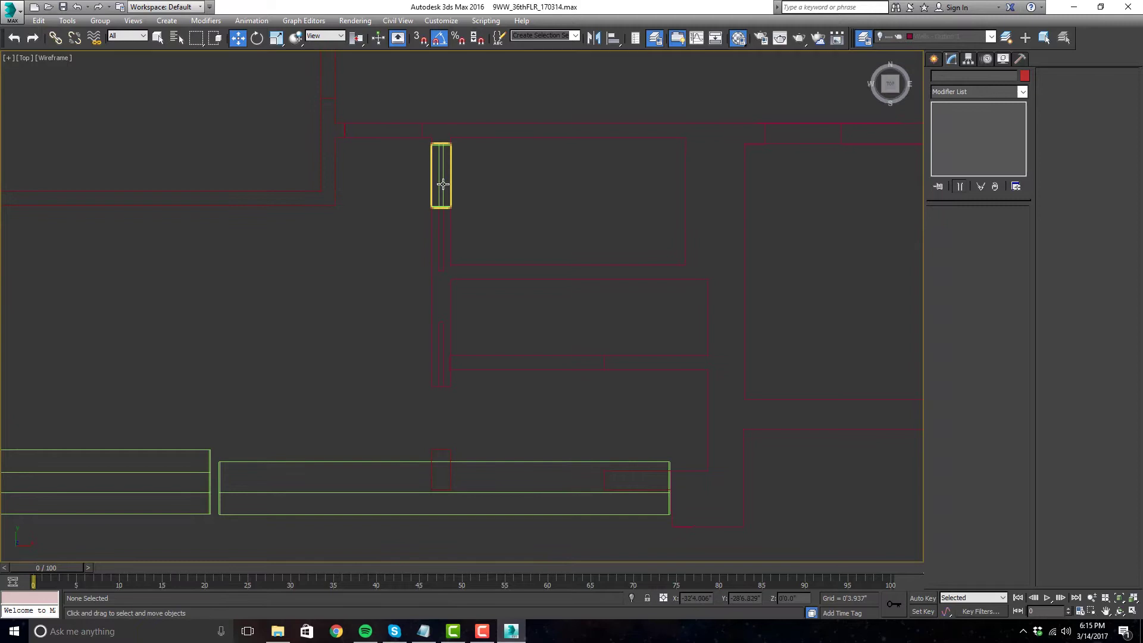
left_click(441, 188)
middle_click_drag(452, 175, 522, 116)
left_click_drag(512, 89, 509, 273, "shift")
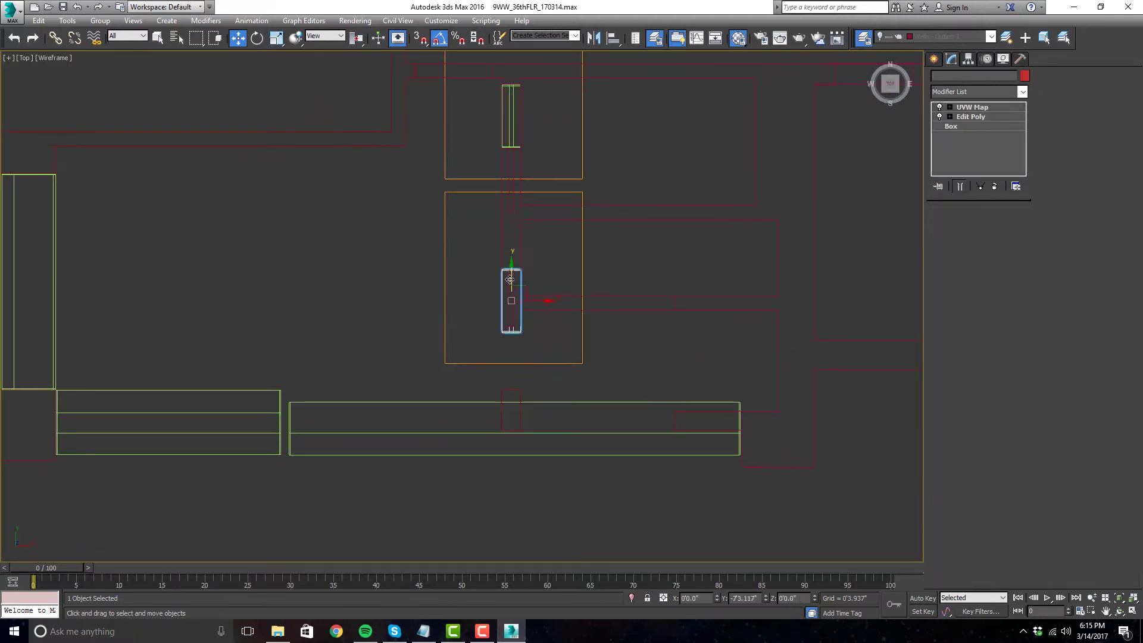
left_click(564, 363)
scroll(524, 361, "up", 4)
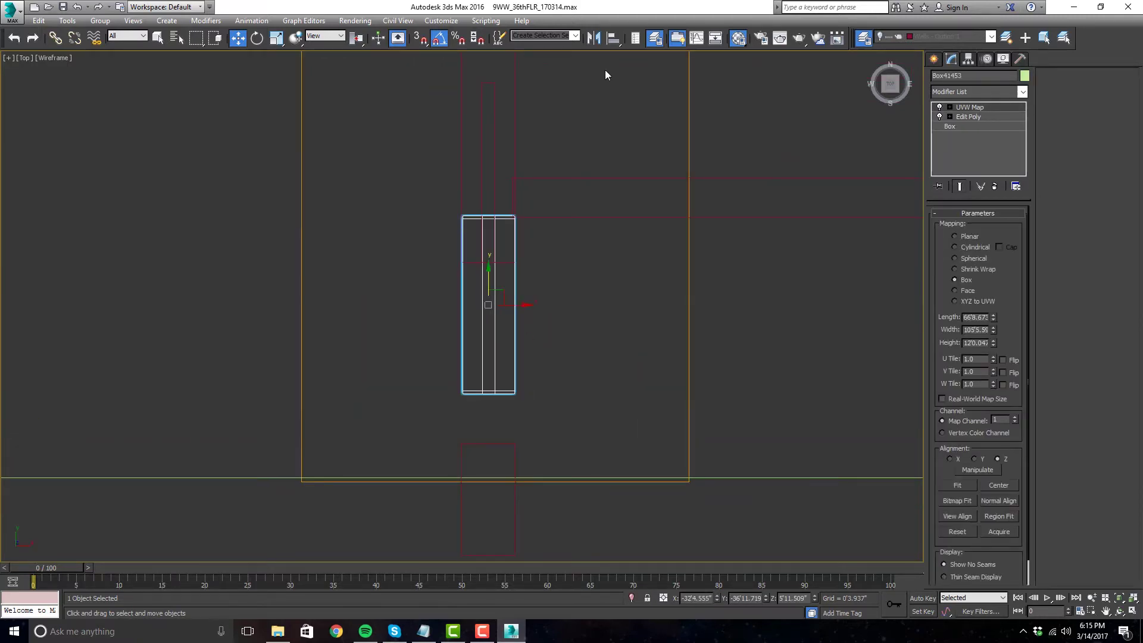
- Mirror the copied frame across Y with No Clone and shift it down along Y into the lower opening
left_click(594, 38)
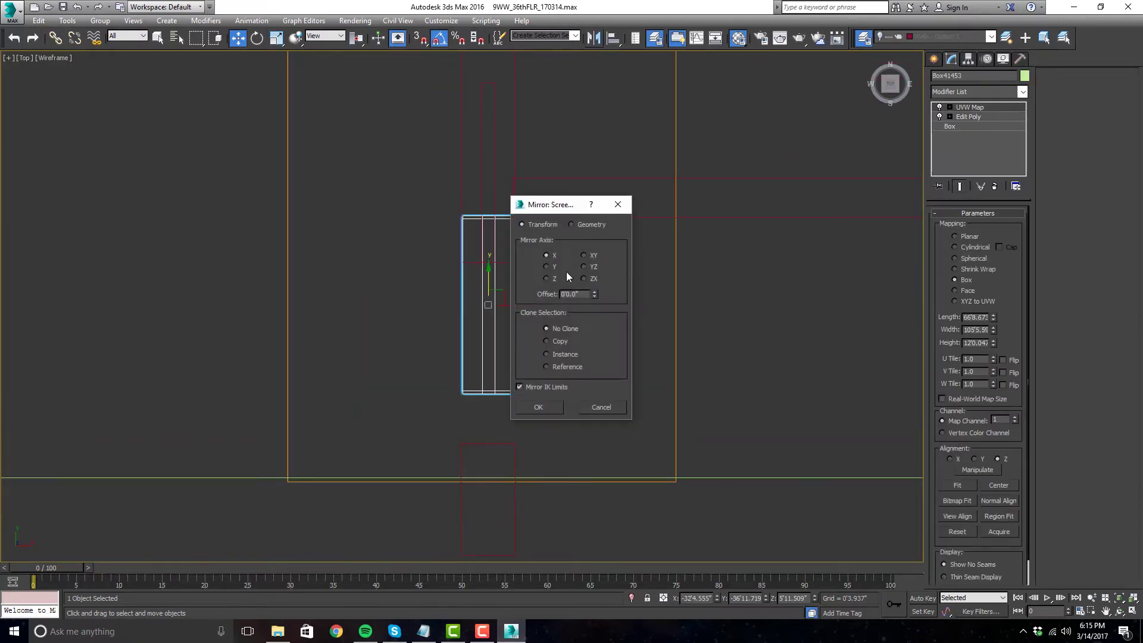
left_click(547, 407)
left_click(491, 280)
left_click(491, 280)
left_click_drag(487, 274, 485, 324)
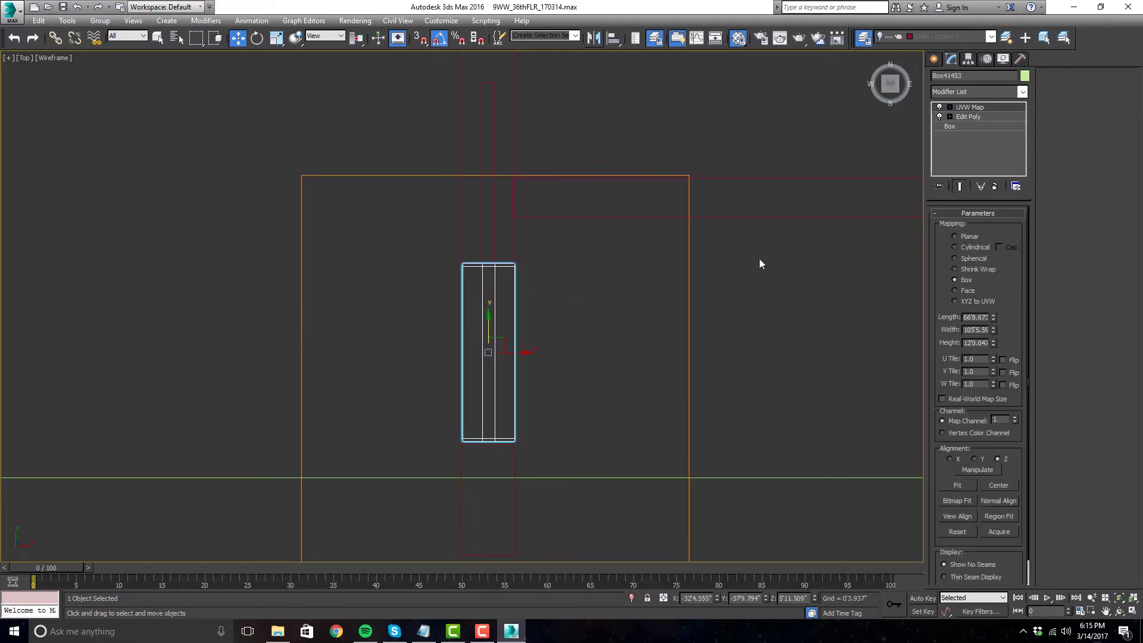
scroll(427, 381, "up", 5)
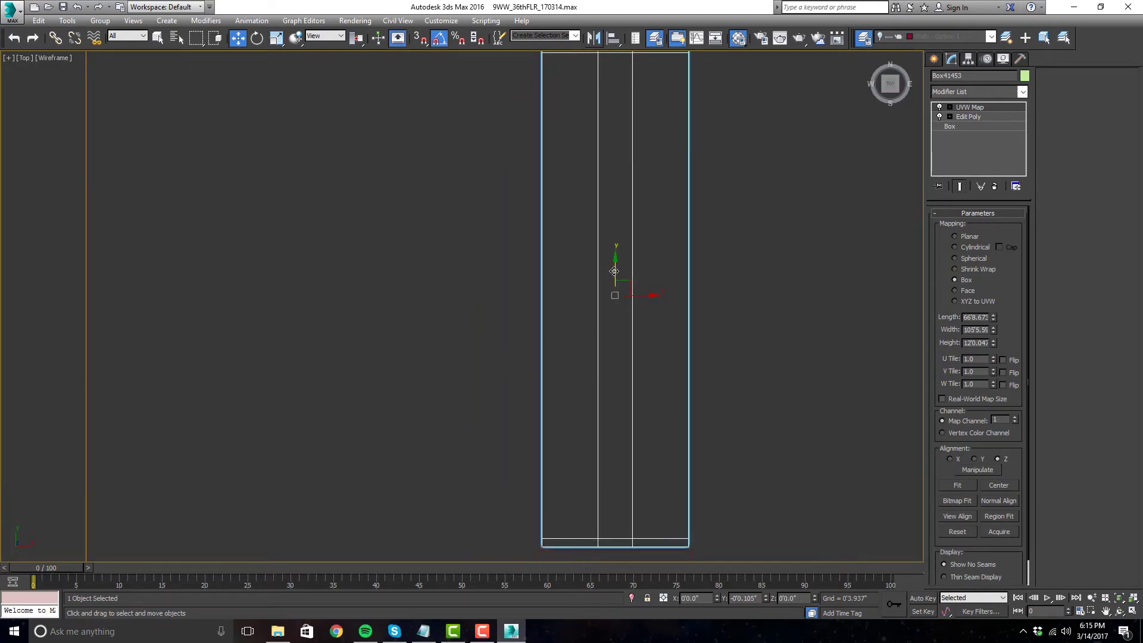
left_click(699, 268)
- Narrow the long frame in the left-side wall opening to the wall's thickness in Edit Poly
scroll(318, 366, "down", 8)
middle_click_drag(385, 342, 477, 437)
scroll(478, 437, "down", 3)
scroll(571, 375, "down", 3)
scroll(605, 375, "up", 8)
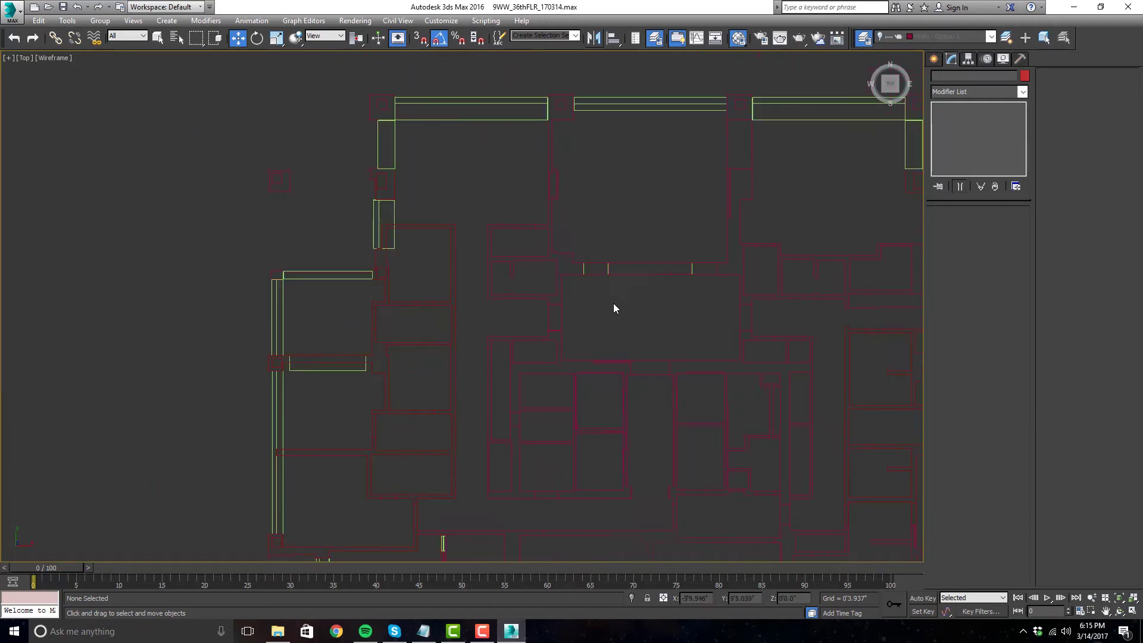
scroll(652, 241, "down", 3)
scroll(272, 394, "up", 4)
left_click(300, 365)
key("z")
left_click(996, 117)
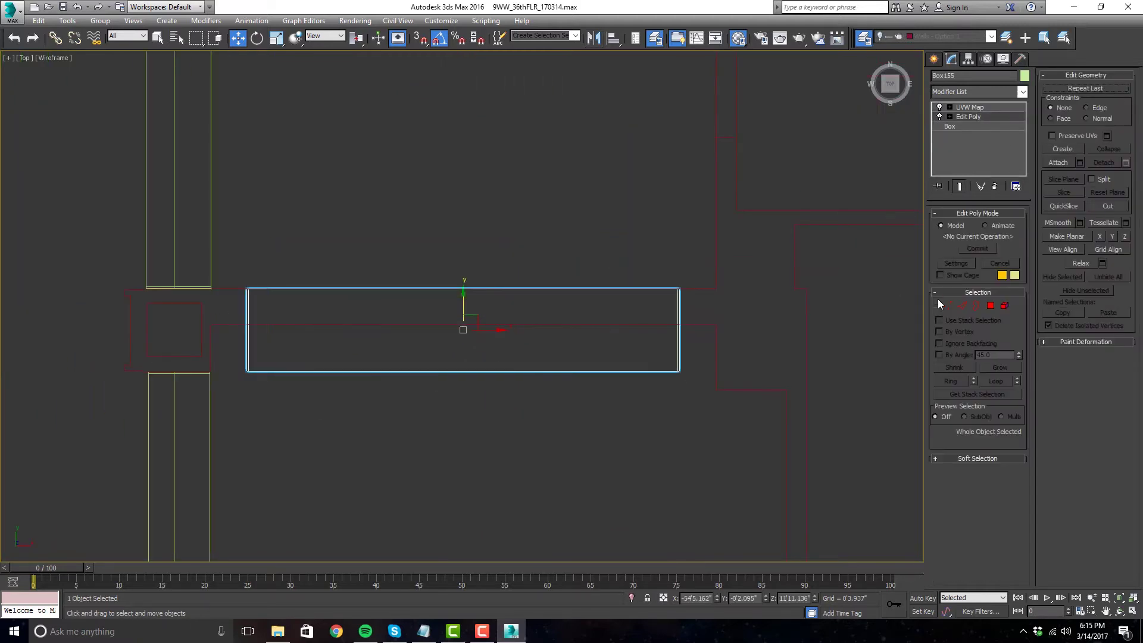
key("alt+w")
middle_click_drag(125, 181, 137, 199)
key("4")
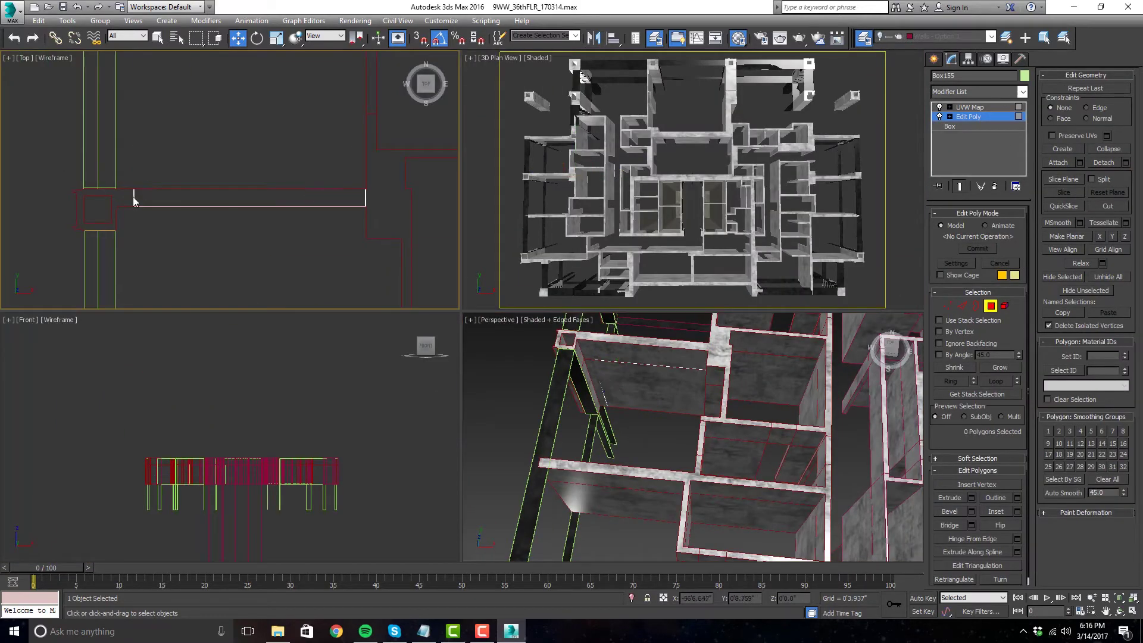
key("4")
left_click(268, 213)
- Delete the short window frame beside the long one in the lower-left outer wall
scroll(268, 213, "down", 4)
middle_click_drag(263, 212, 132, 77)
key("alt+w")
scroll(490, 348, "up", 2)
left_click(363, 347)
key("alt+w")
middle_click_drag(673, 476, 673, 400, "alt")
key("Delete")
left_click(673, 448)
left_click(99, 20)
left_click(682, 449)
left_click(735, 375)
- Align the remaining lower-left window frame with the floor plan along Y and stretch its vertices across the full window width
scroll(268, 211, "up", 4)
key("alt+w")
middle_click_drag(538, 354, 500, 301)
left_click_drag(500, 301, 498, 334)
scroll(885, 326, "down", 2)
left_click(969, 117)
key("1")
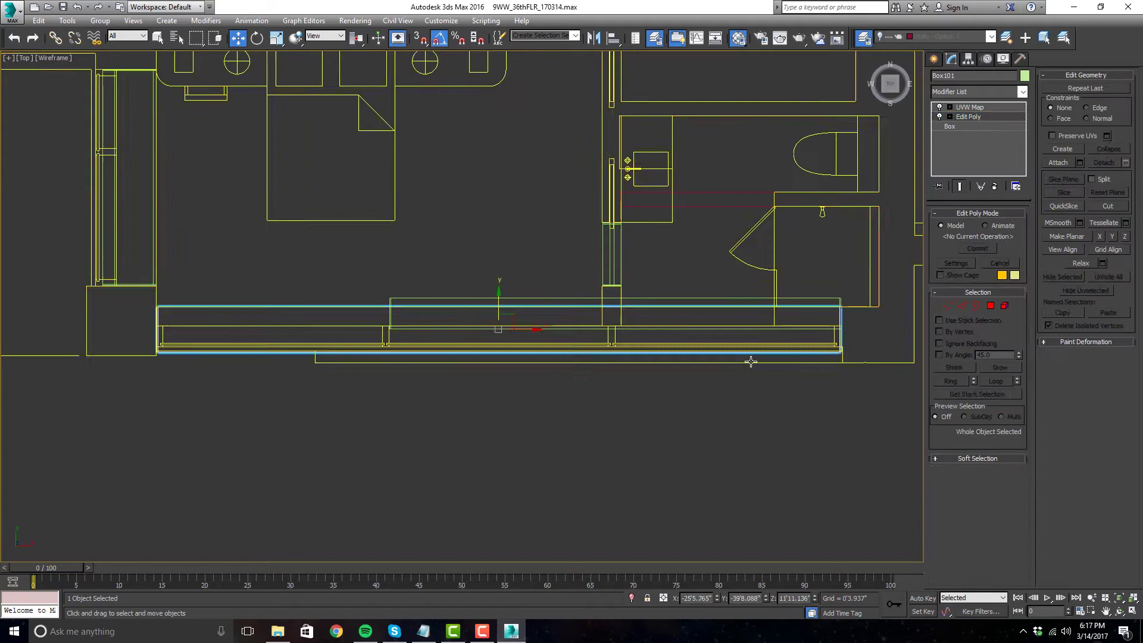
- Extend the second frame of the lower-left window to the full window width by moving its end vertices along X
left_click(750, 329)
key("alt+w")
middle_click_drag(780, 464, 780, 443, "alt")
key("alt+w")
scroll(713, 341, "down", 2)
left_click(968, 117)
left_click(947, 306)
left_click_drag(512, 328, 348, 327)
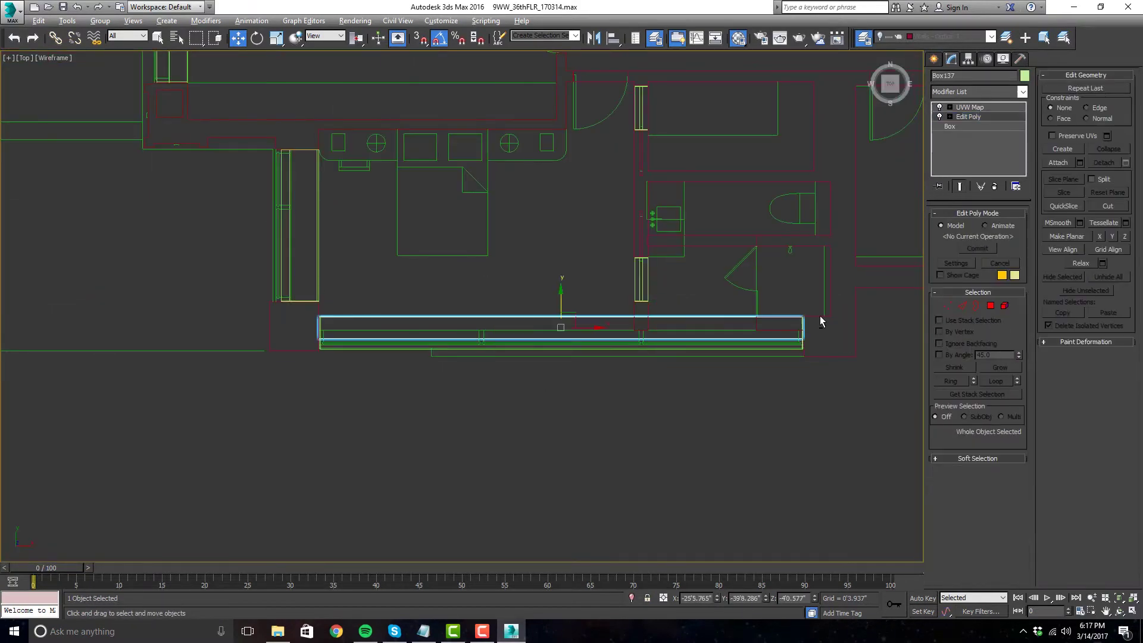
- Reduce the depth of the lower-right window frame in Edit Poly by moving its room-side vertices outward along Y
key("alt+w")
left_click(520, 459)
key("alt+w")
left_click(969, 116)
key("1")
scroll(442, 334, "up", 5)
key("z")
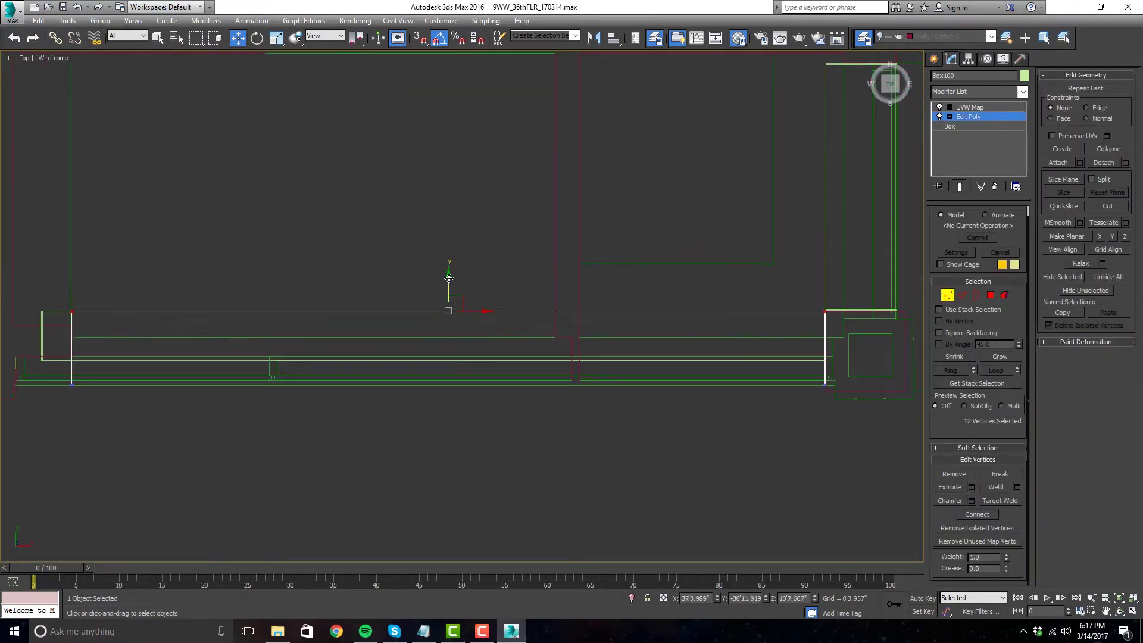
left_click(942, 298)
left_click(905, 359)
- Examine the lower-right window frames and the adjoining side window frame against the floor plan lines
key("alt+w")
key("alt+w")
scroll(659, 303, "up", 3)
left_click(693, 391)
scroll(693, 390, "down", 7)
scroll(732, 384, "up", 5)
scroll(581, 410, "up", 2)
left_click(581, 410)
left_click(586, 351)
left_click(589, 296)
left_click(635, 371)
scroll(636, 371, "down", 7)
scroll(590, 367, "up", 2)
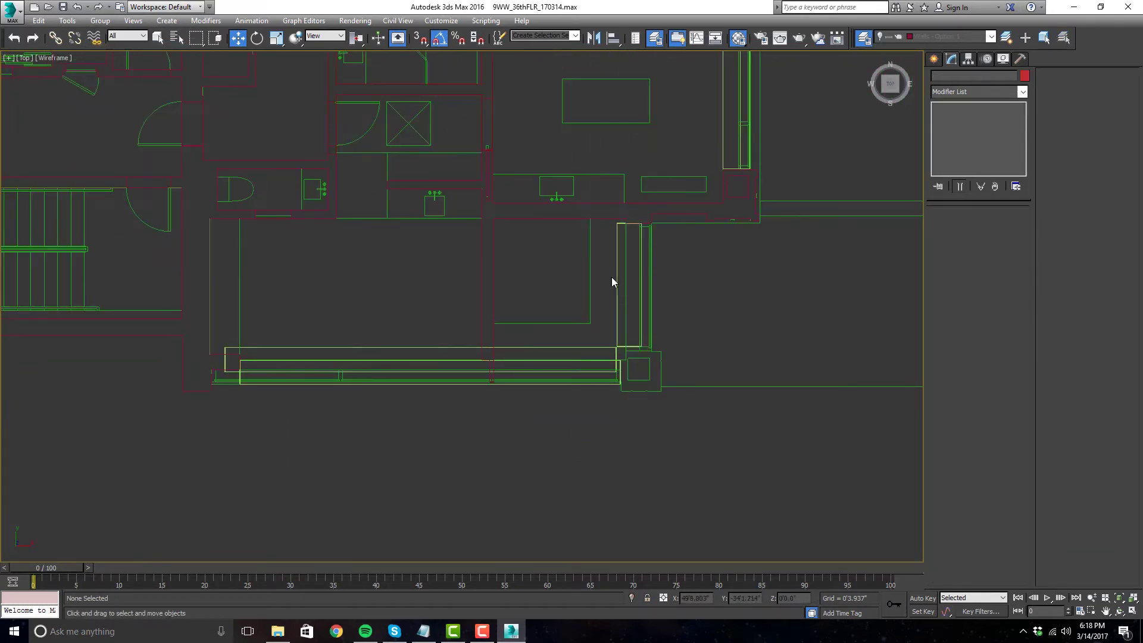
- Shorten the lower-right window frame to the dividing wall by moving its column-side end vertices along X in Edit Poly
left_click(408, 362)
scroll(408, 368, "up", 2)
left_click(968, 116)
left_click(948, 307)
middle_click_drag(776, 421, 765, 452)
key("alt+w")
key("alt+w")
left_click_drag(770, 388, 582, 386)
left_click(644, 447)
scroll(645, 447, "down", 3)
scroll(657, 447, "up", 3)
- Copy the shortened frame along X past the dividing wall and trim the copy's far end vertices to the corner column
left_click_drag(387, 390, 747, 390, "shift")
left_click(572, 365)
left_click(971, 117)
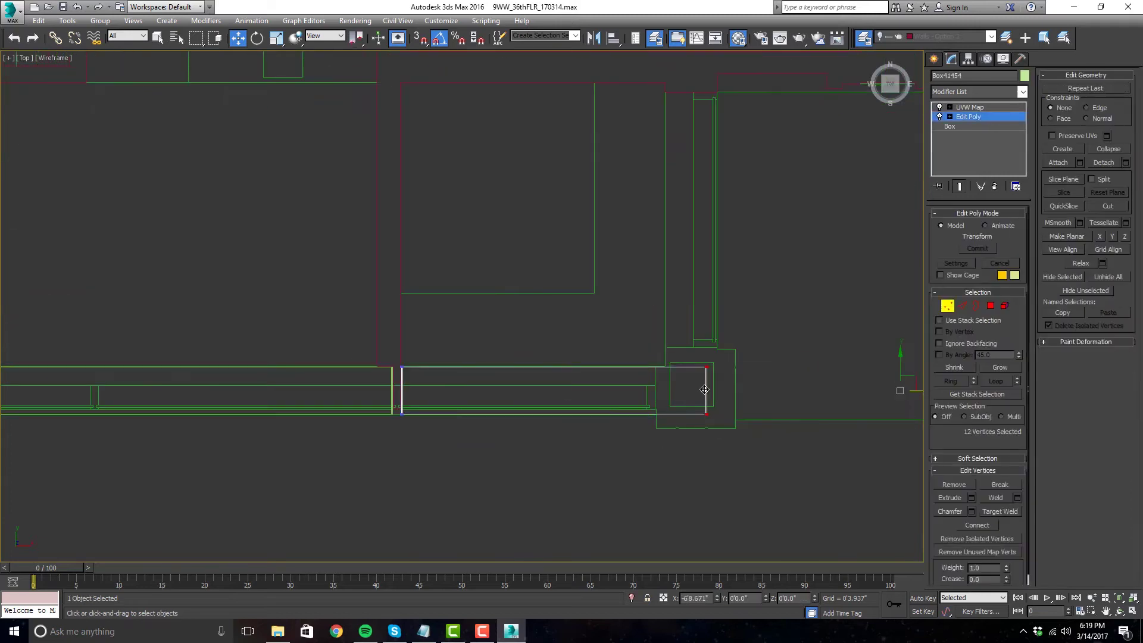
left_click_drag(899, 391, 655, 391)
- Copy the window frame for the side window above the corner column and center the copy's pivot on the object
left_click_drag(537, 467, 681, 354, "shift")
left_click(572, 365)
left_click(968, 59)
left_click(978, 133)
left_click(982, 194)
- Fit the copied side window frame to its opening above the corner column by adjusting its vertices in Edit Poly
left_click(950, 58)
left_click(996, 116)
left_click(948, 305)
left_click_drag(747, 436, 754, 436)
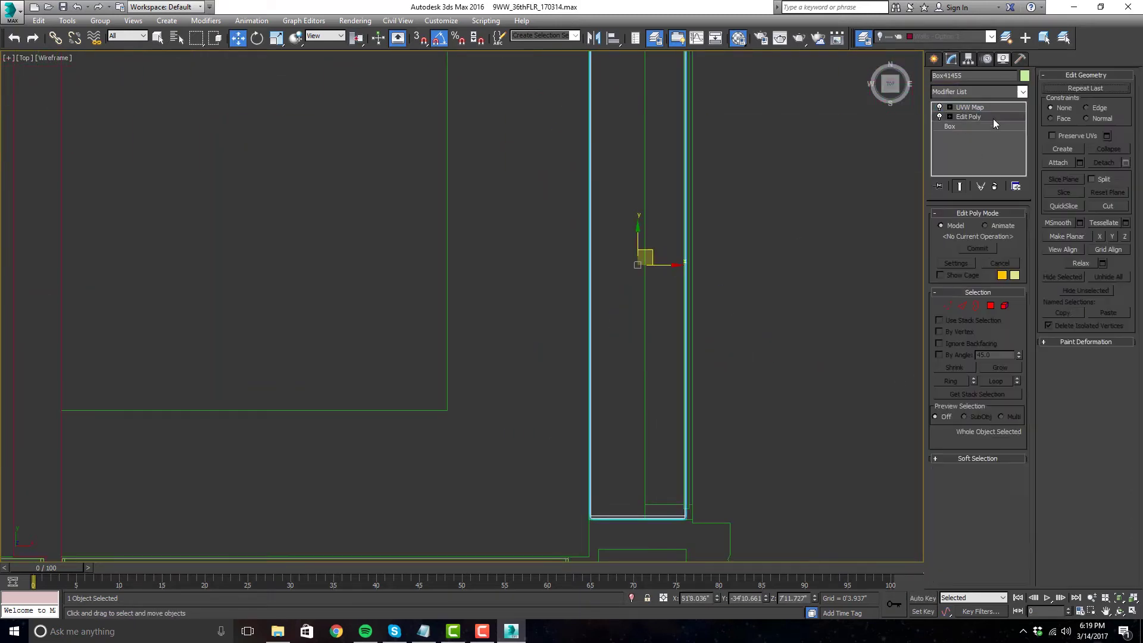
scroll(732, 250, "down", 4)
key("alt+w")
left_click(793, 395)
key("alt+w")
- Trace the notched outline of the lower-right corner column with a closed Line snapped to the floor plan endpoints
left_click(933, 59)
scroll(645, 297, "up", 2)
left_click(952, 78)
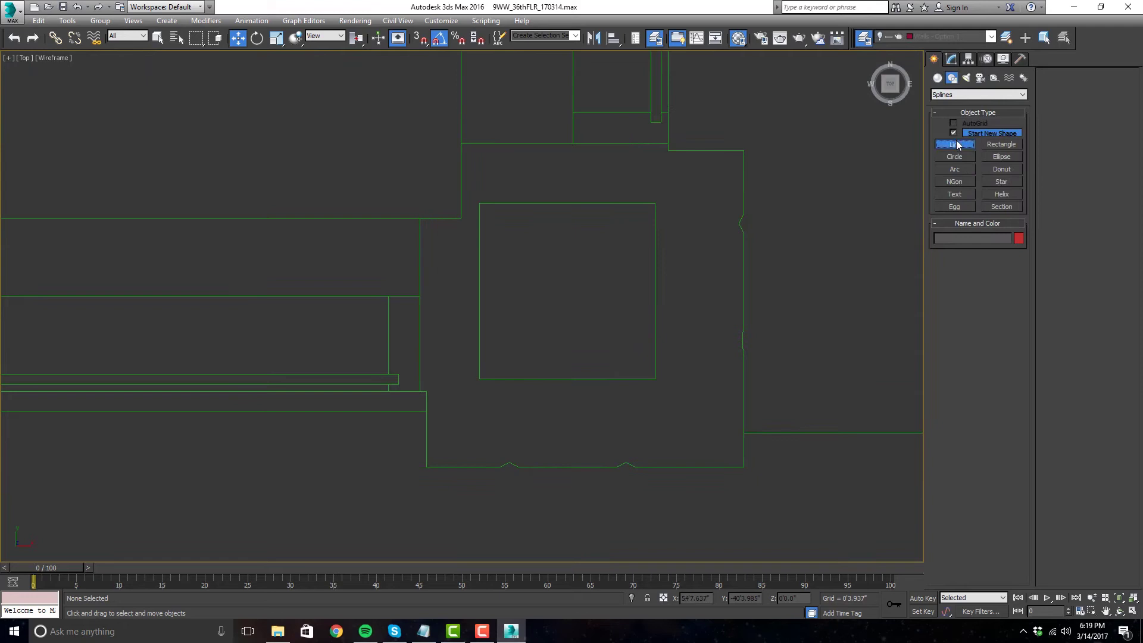
left_click(957, 144)
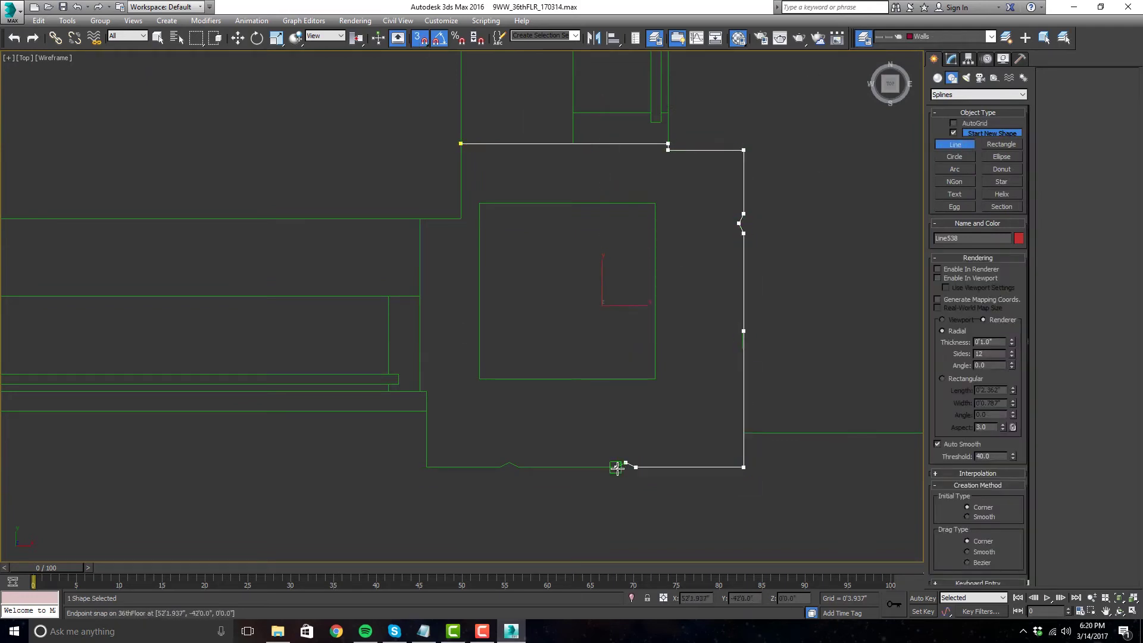
left_click(419, 218)
left_click(461, 218)
left_click(461, 143)
left_click(546, 338)
- Add the column's inner square to the same shape with Create Line
scroll(728, 387, "down", 2)
scroll(762, 286, "up", 1)
left_click(950, 58)
left_click(1062, 135)
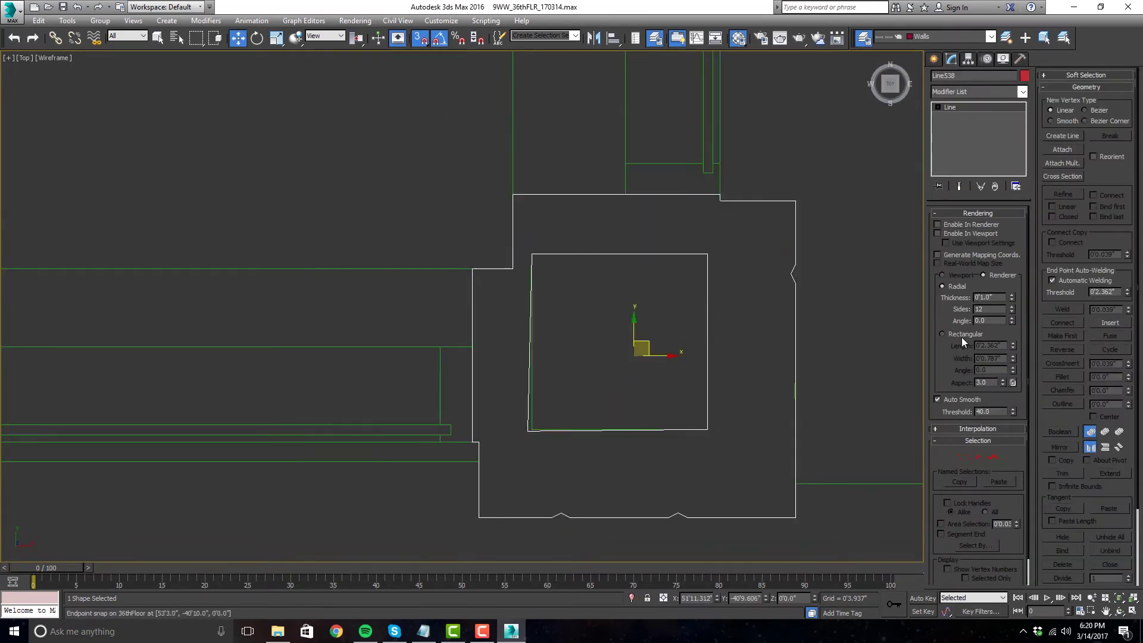
- Give the corner column outline a Shell modifier with an amount of 16'
left_click(1023, 91)
type("sh")
double_click(987, 243)
type("16'")
key("alt+w")
middle_click_drag(696, 314, 697, 267, "alt")
- Add a UVW Map modifier with Box mapping to the corner column and scale the mapping
left_click(987, 92)
left_click(955, 279)
key("r")
key("s")
middle_click_drag(569, 250, 638, 498, "alt")
left_click(637, 497)
key("alt+w")
left_click(369, 285)
- Examine the whole floor model in plan and perspective for wall openings that still lack header pieces
key("alt+w")
scroll(359, 330, "down", 4)
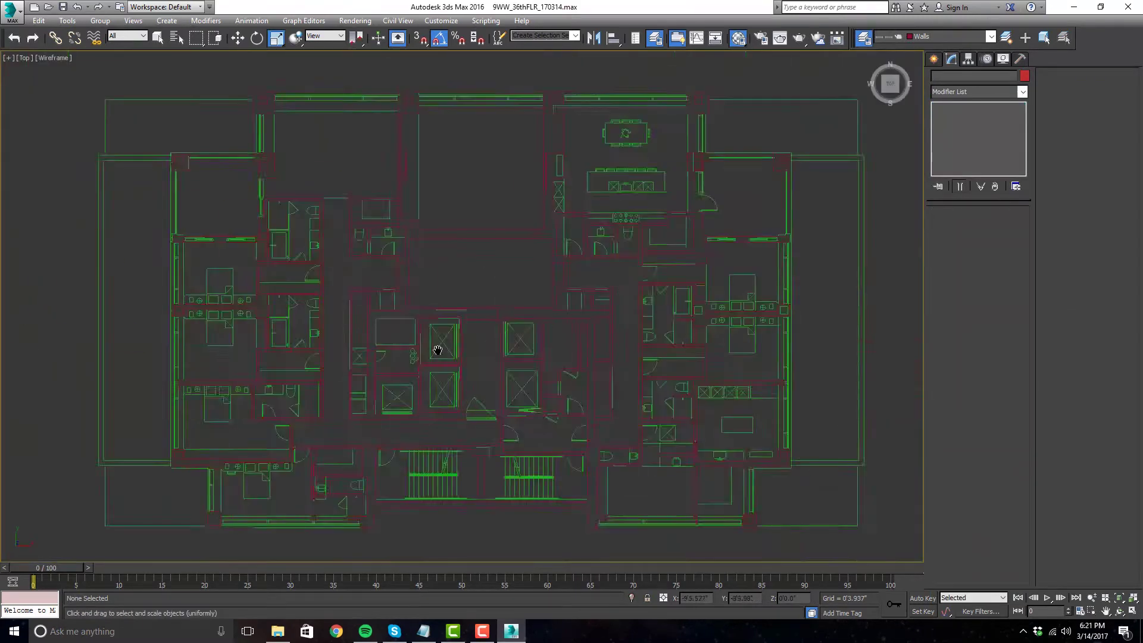
key("alt+w")
left_click(685, 417)
key("alt+w")
middle_click_drag(536, 381, 569, 341, "alt")
left_click(556, 330, "ctrl")
key("w")
left_click_drag(536, 161, 536, 476, "shift")
left_click(563, 369)
key("f")
scroll(322, 232, "up", 4)
key("p")
middle_click_drag(416, 286, 556, 379, "alt")
scroll(556, 379, "down", 5)
left_click(556, 380)
scroll(488, 388, "up", 6)
left_click(488, 389)
middle_click_drag(487, 389, 574, 427, "alt")
scroll(464, 316, "down", 4)
scroll(523, 321, "up", 5)
scroll(524, 322, "down", 5)
left_click(574, 426, "ctrl")
key("ctrl+z")
key("shift+z")
key("shift+z")
key("shift+z")
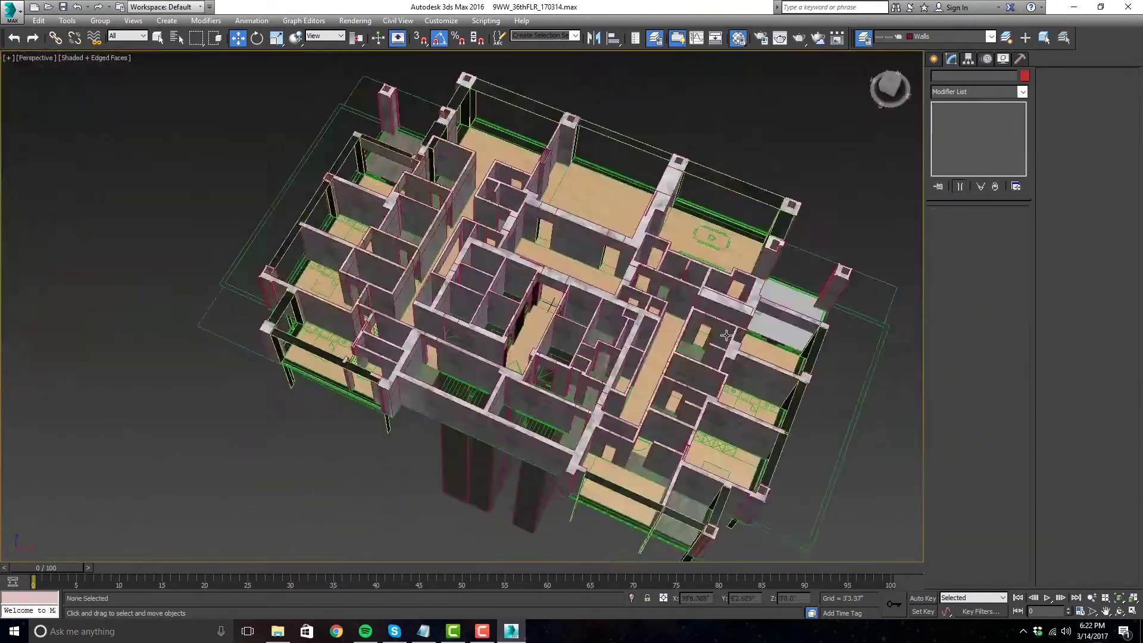
key("shift+z")
key("shift+z")
key("shift+z")
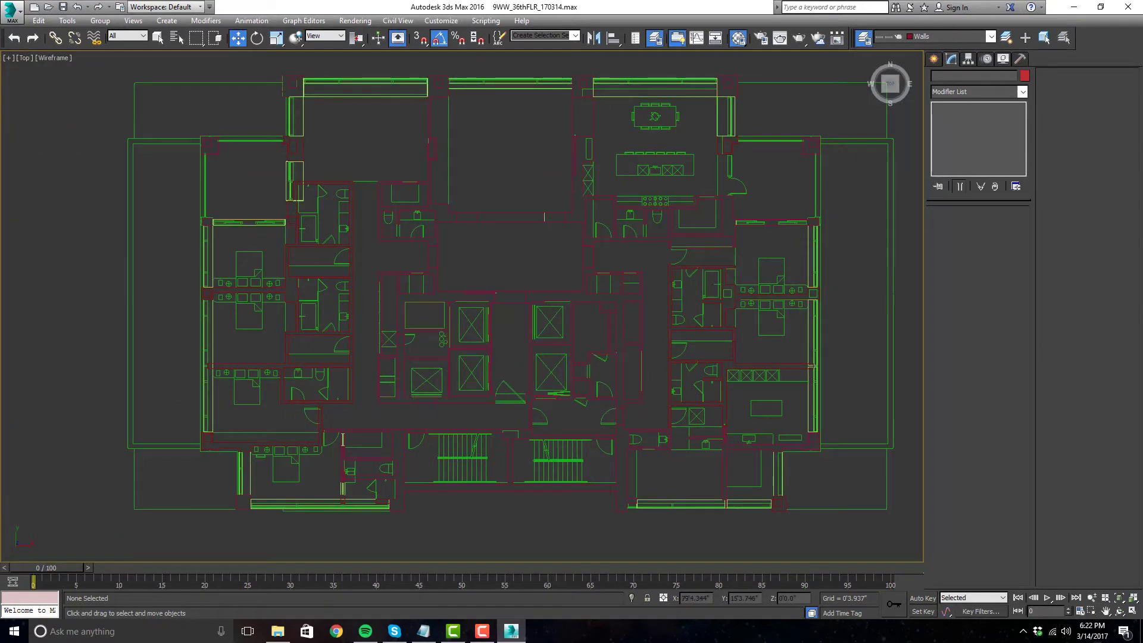
- Place a header box in the open wall gap beside the core and move its end vertices to the plan lines
key("shift+s")
scroll(573, 223, "up", 7)
left_click(576, 232)
scroll(590, 167, "down", 3)
key("alt+w")
right_click(650, 340)
key("t")
key("alt+w")
scroll(556, 306, "up", 5)
left_click_drag(556, 306, 450, 336)
left_click(968, 117)
key("1")
left_click_drag(595, 232, 643, 440)
left_click_drag(599, 252, 599, 243)
key("1")
- Refine the fit of the same header box in its wall opening at Edit Poly vertex level
scroll(424, 372, "down", 6)
left_click_drag(612, 109, 706, 226, "shift")
key("alt+w")
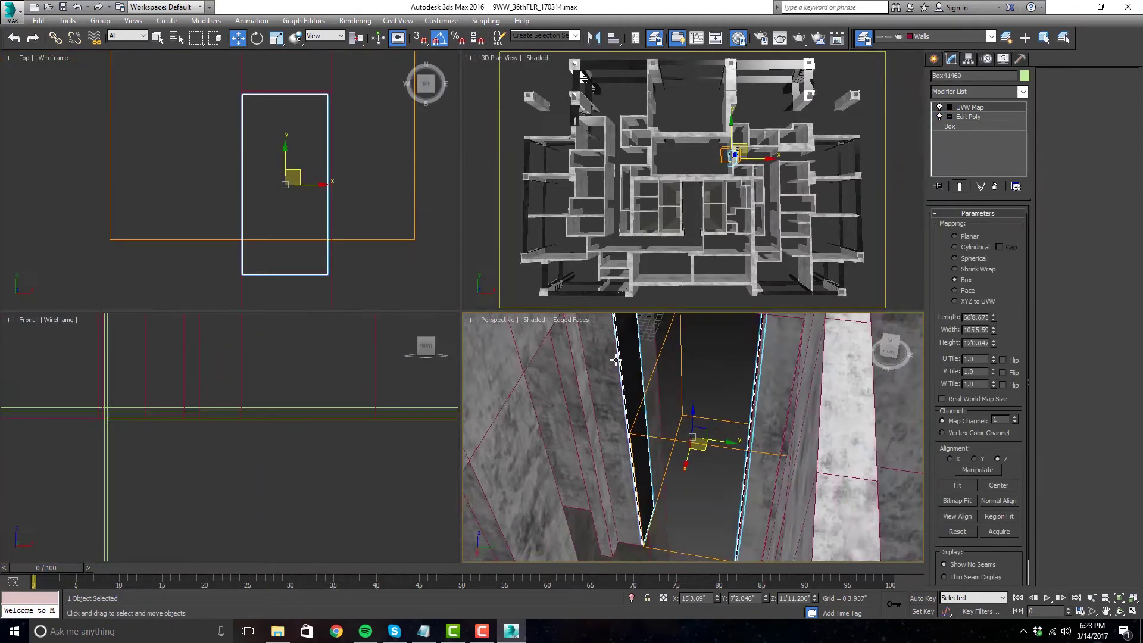
left_click(968, 117)
key("alt+w")
left_click(947, 305)
key("alt+w")
key("alt+w")
key("1")
- Position and rotate a header box for another opening, then fit its end vertices to the adjoining wall
scroll(794, 221, "down", 2)
scroll(794, 221, "down", 5)
left_click_drag(770, 211, 301, 212, "shift")
middle_click_drag(304, 212, 372, 185)
left_click_drag(339, 184, 289, 229, "shift")
scroll(339, 232, "up", 5)
key("e")
left_click_drag(550, 242, 582, 301)
key("w")
left_click(968, 117)
key("1")
left_click_drag(463, 168, 463, 314)
key("1")
- Move the end vertices of the narrow vertical header box down to the wall line
scroll(310, 345, "down", 6)
left_click(452, 298)
scroll(452, 298, "up", 3)
scroll(531, 238, "down", 1)
left_click(977, 117)
key("1")
scroll(426, 351, "up", 4)
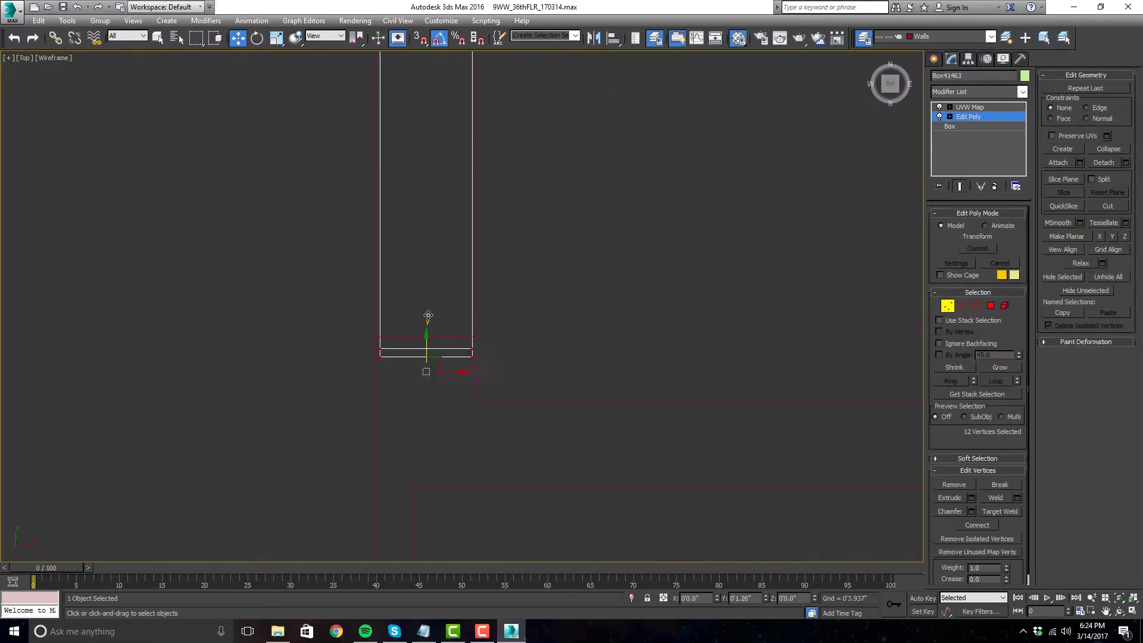
- Draw a thin box about 13'11" long and 1" wide along the wall line and set its height
left_click(934, 58)
left_click(937, 77)
left_click(955, 135)
left_click_drag(544, 156, 573, 339)
left_click(572, 322)
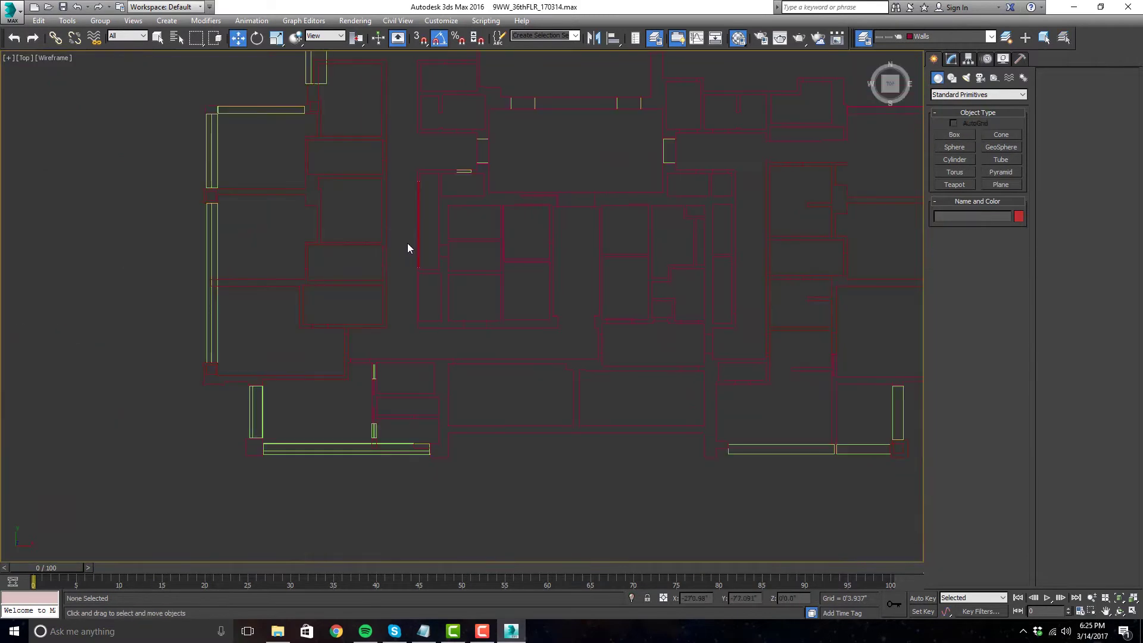
scroll(408, 244, "up", 6)
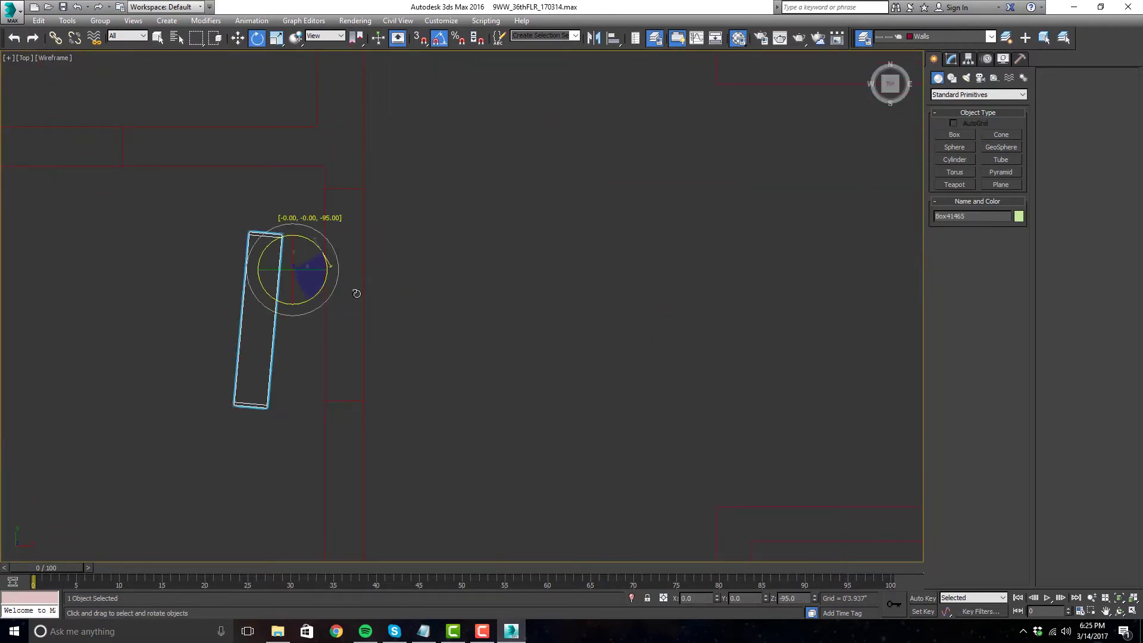
- Fit a horizontal header box between the wall lines of its opening by moving its end vertices
key("w")
scroll(392, 264, "up", 2)
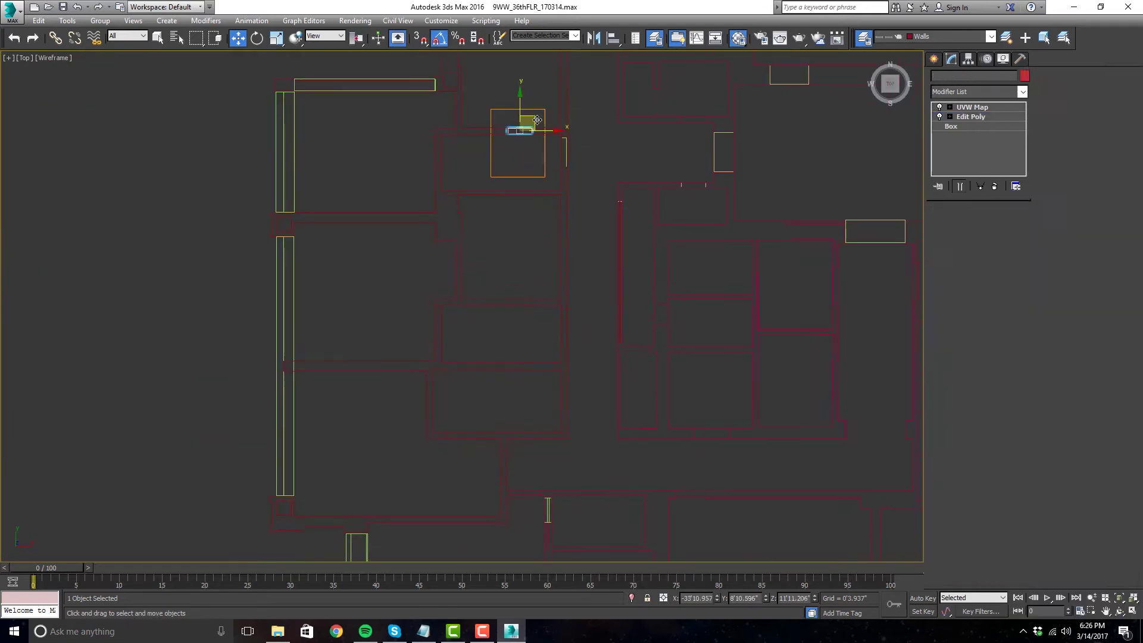
left_click_drag(521, 133, 500, 169, "shift")
left_click(574, 364)
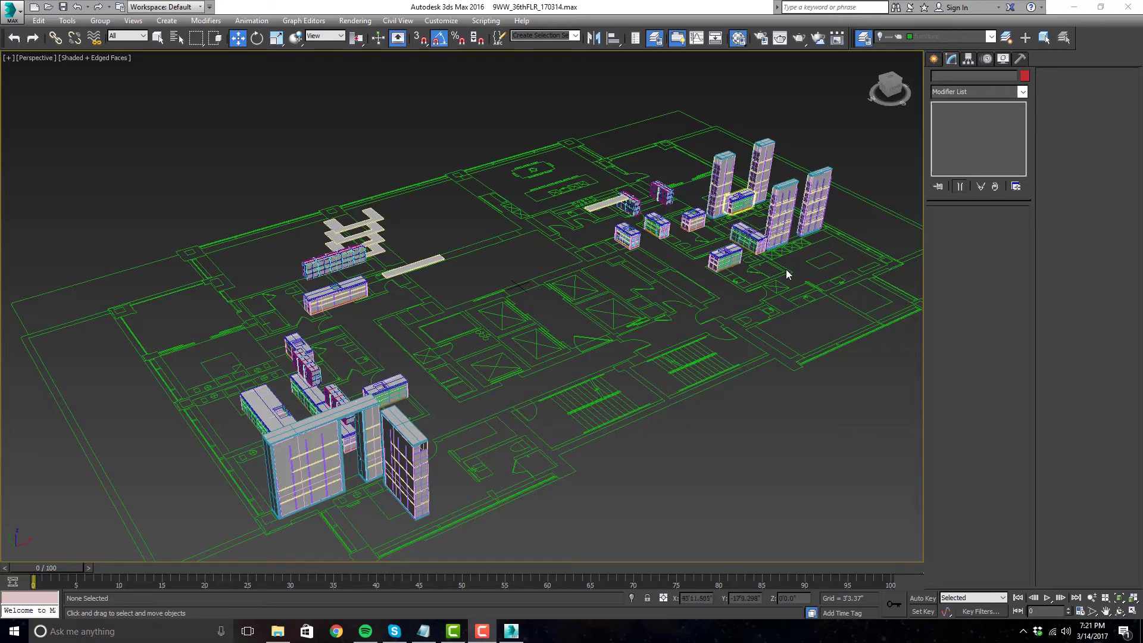
- Examine the casework cabinets and shelves in perspective against the floor plan linework
scroll(535, 454, "up", 10)
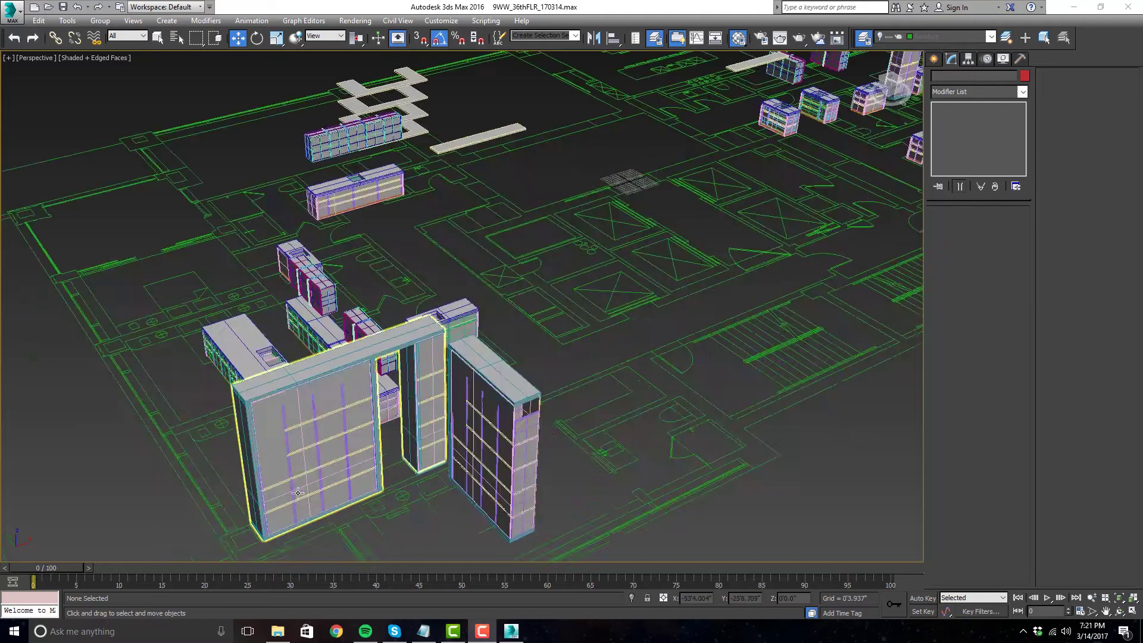
scroll(466, 352, "up", 5)
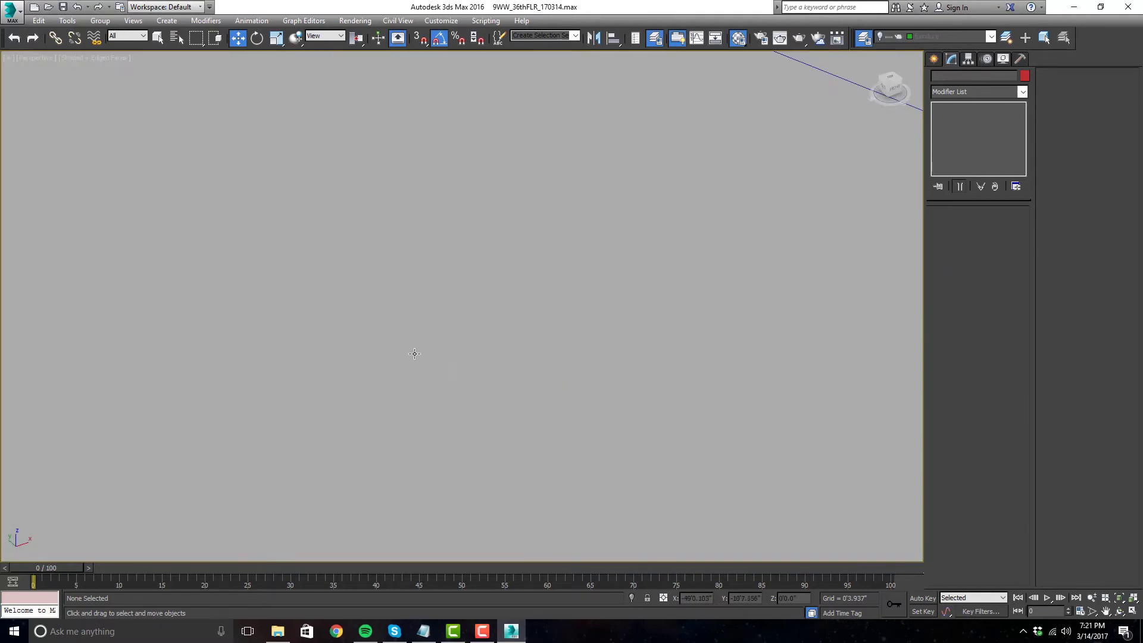
scroll(438, 310, "down", 10)
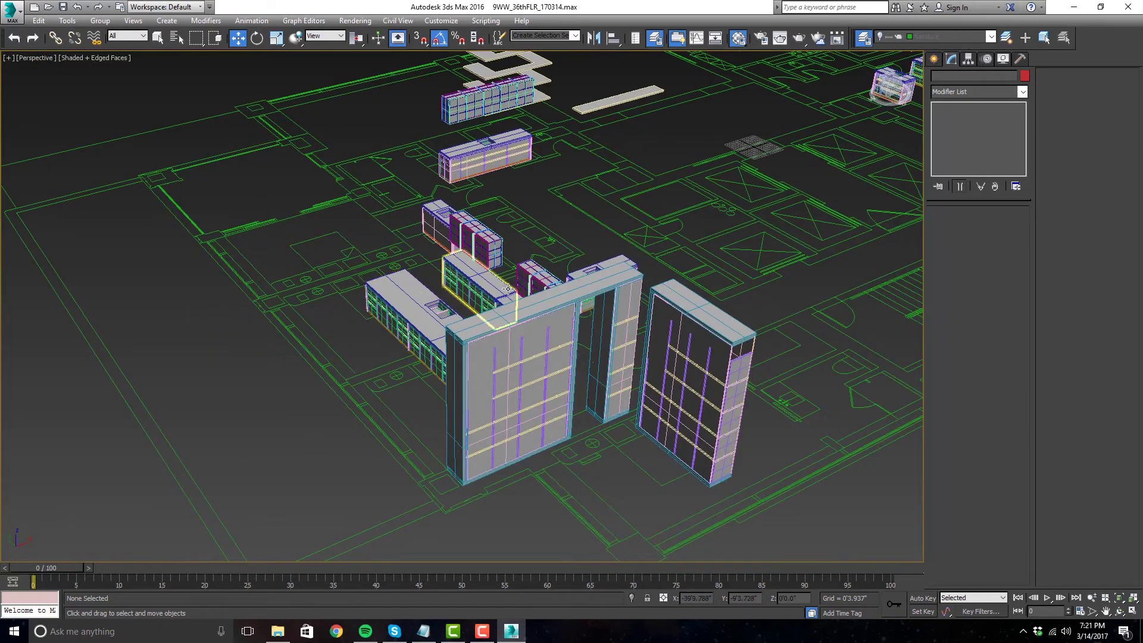
scroll(510, 288, "down", 10)
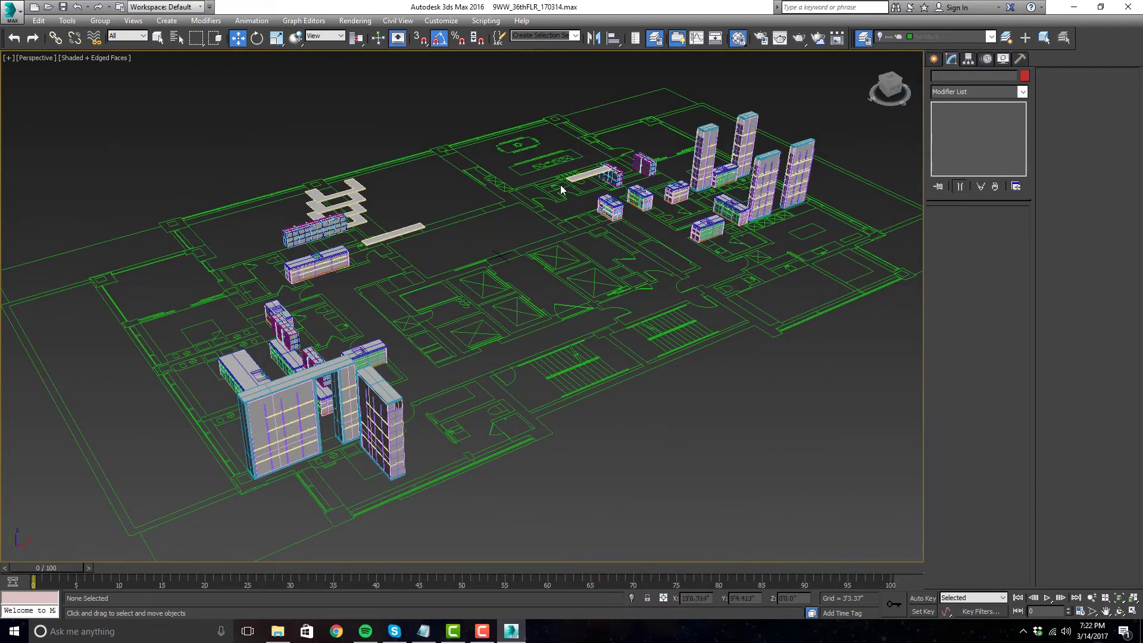
scroll(548, 151, "up", 5)
scroll(558, 209, "down", 6)
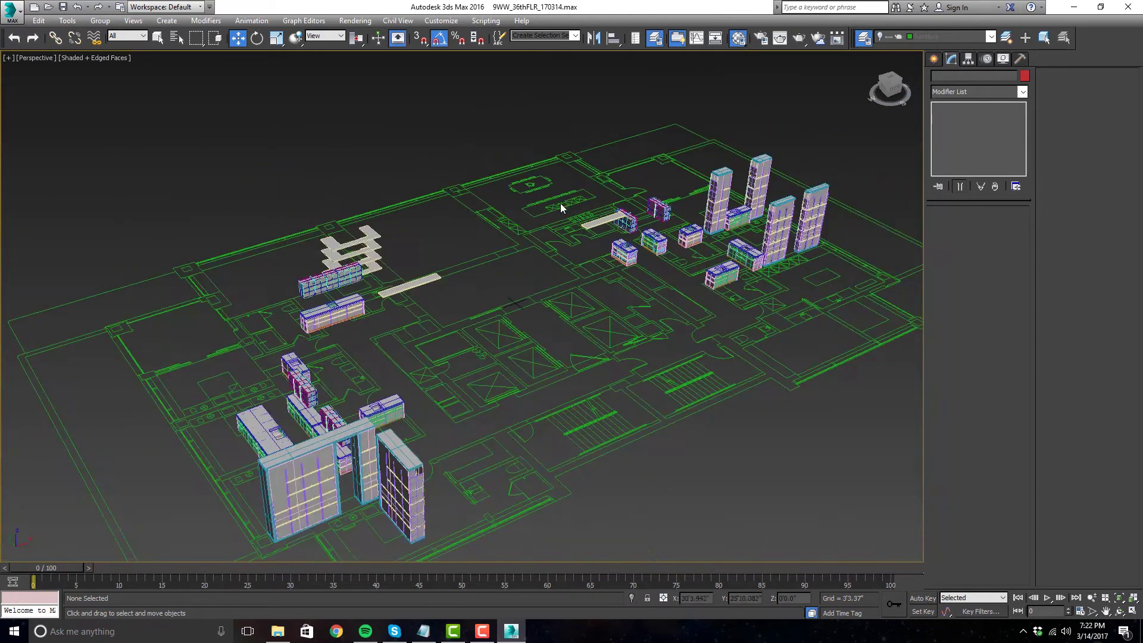
scroll(303, 414, "up", 2)
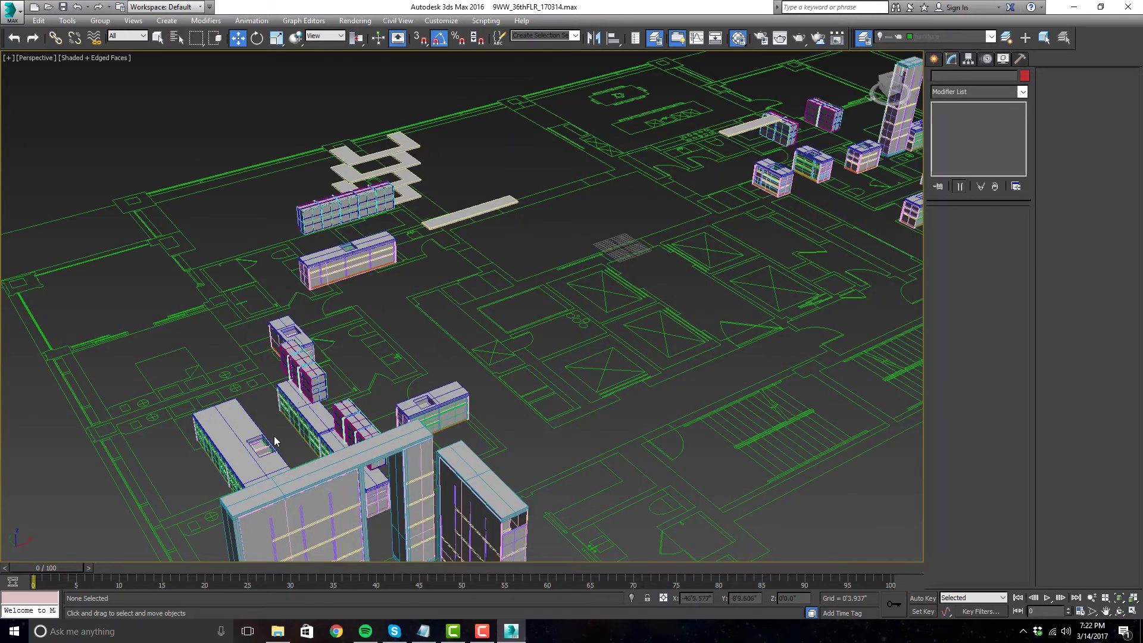
middle_click_drag(327, 394, 395, 364)
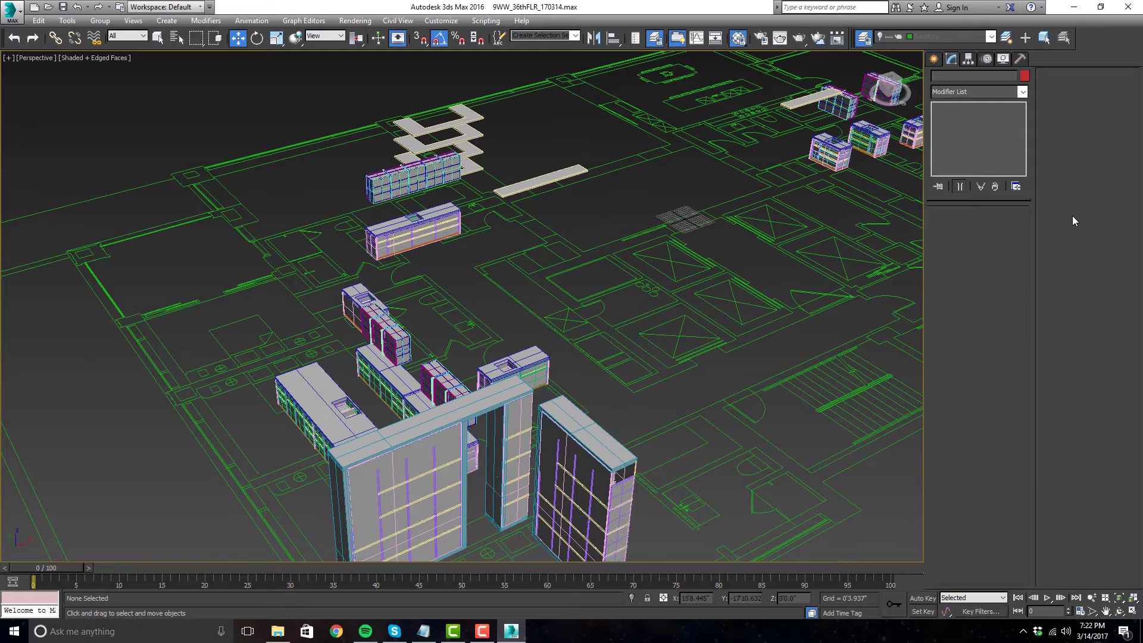
scroll(319, 427, "up", 2)
scroll(294, 430, "down", 5)
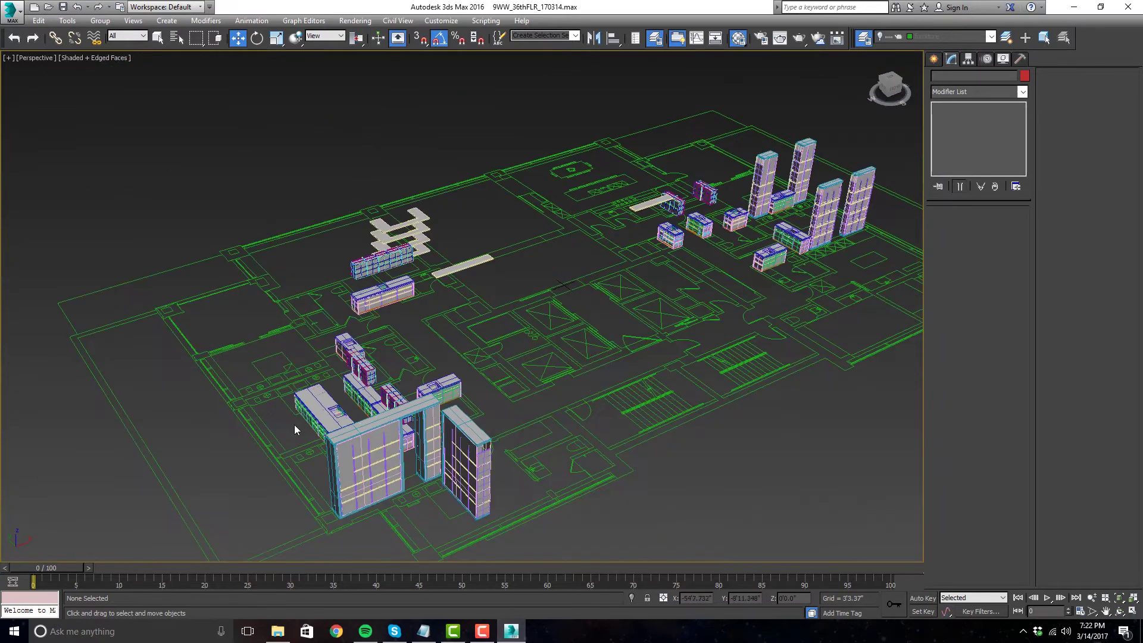
middle_click_drag(629, 279, 621, 281)
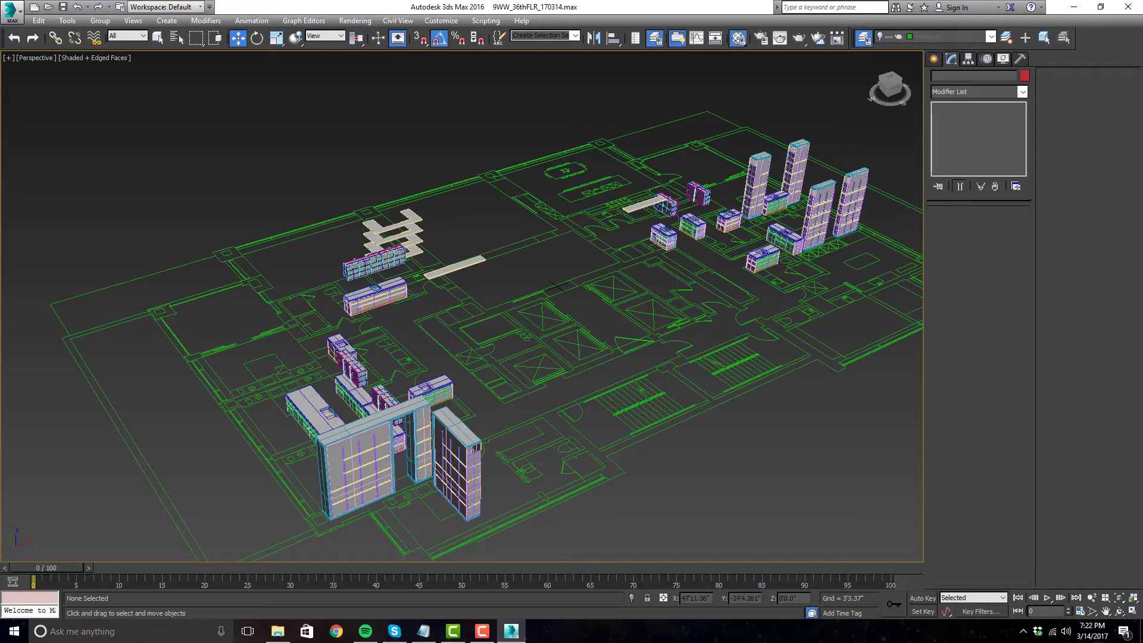
middle_click_drag(479, 391, 456, 407)
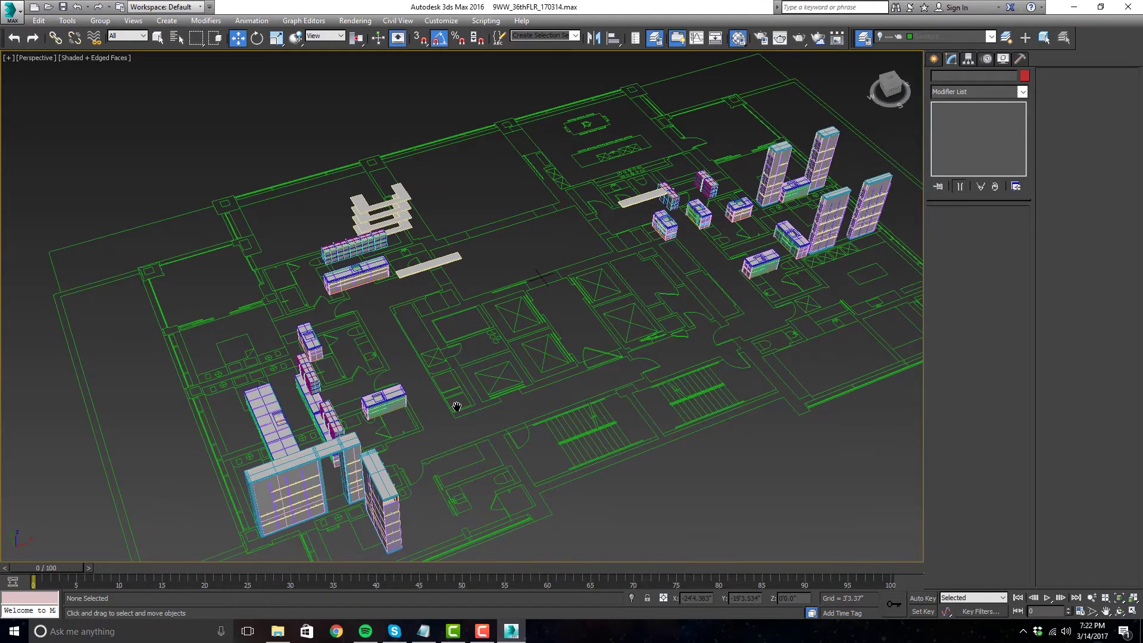
- Trace the U-shaped closet shelf on the Casework layer with a closed Line snapped to the floor plan endpoints
key("alt+w")
left_click(330, 219)
key("alt+w")
middle_click_drag(565, 300, 477, 334)
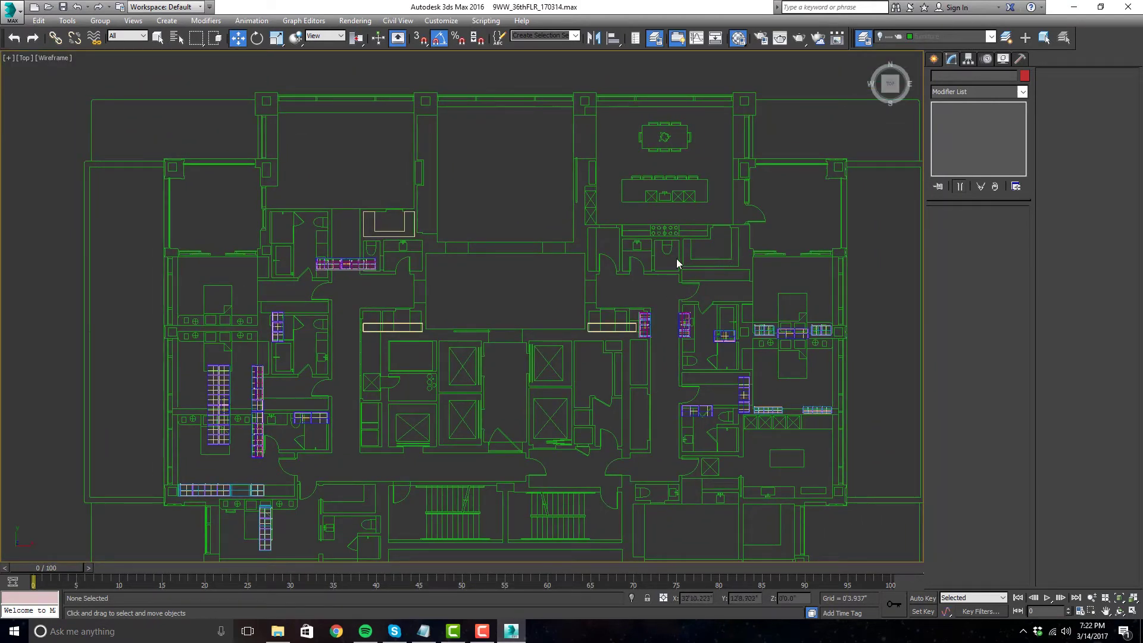
scroll(777, 224, "up", 8)
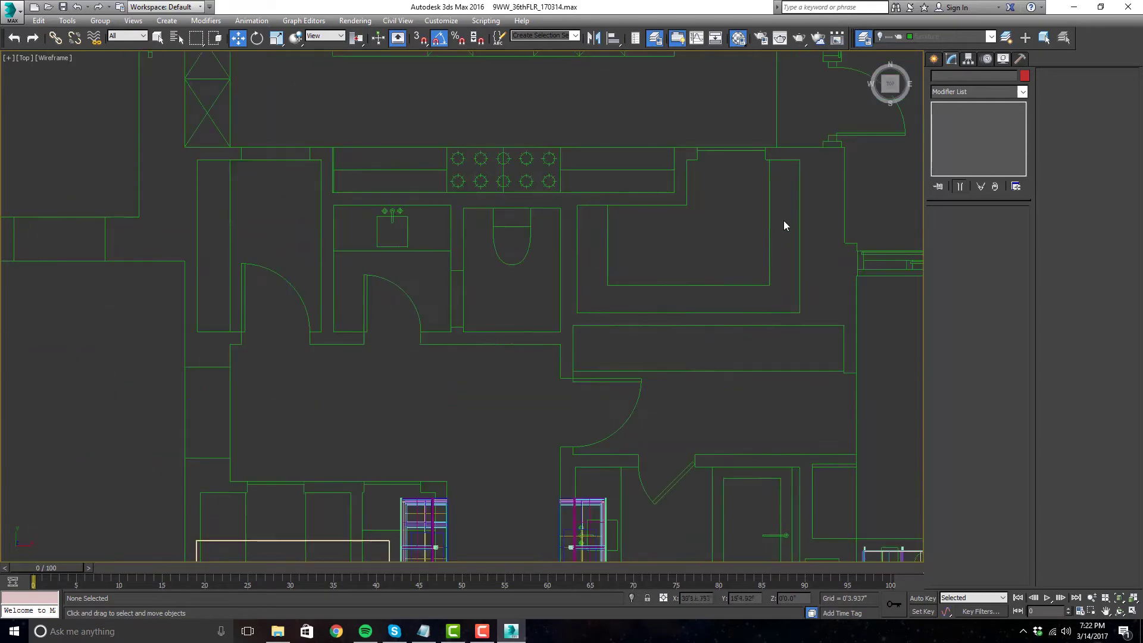
left_click(934, 59)
left_click(952, 78)
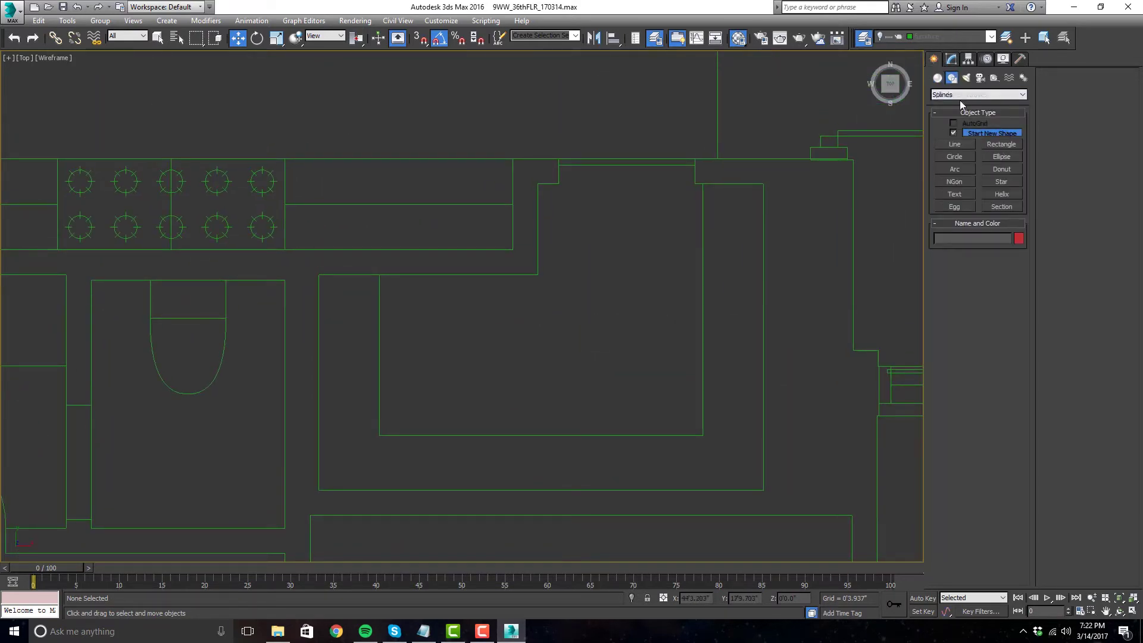
left_click(957, 146)
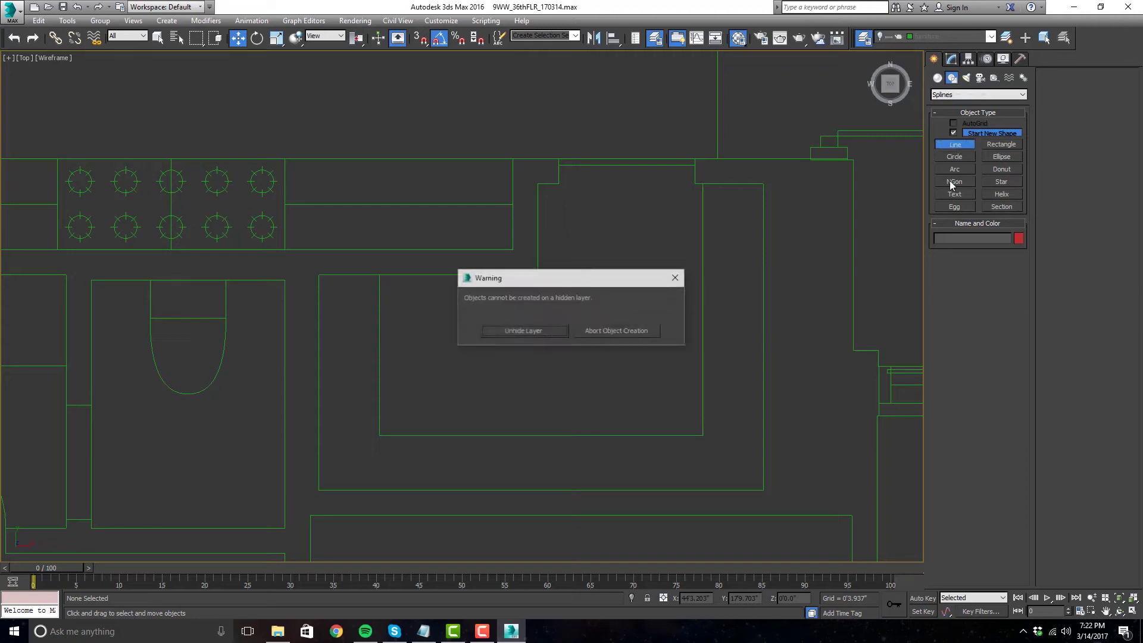
left_click(620, 331)
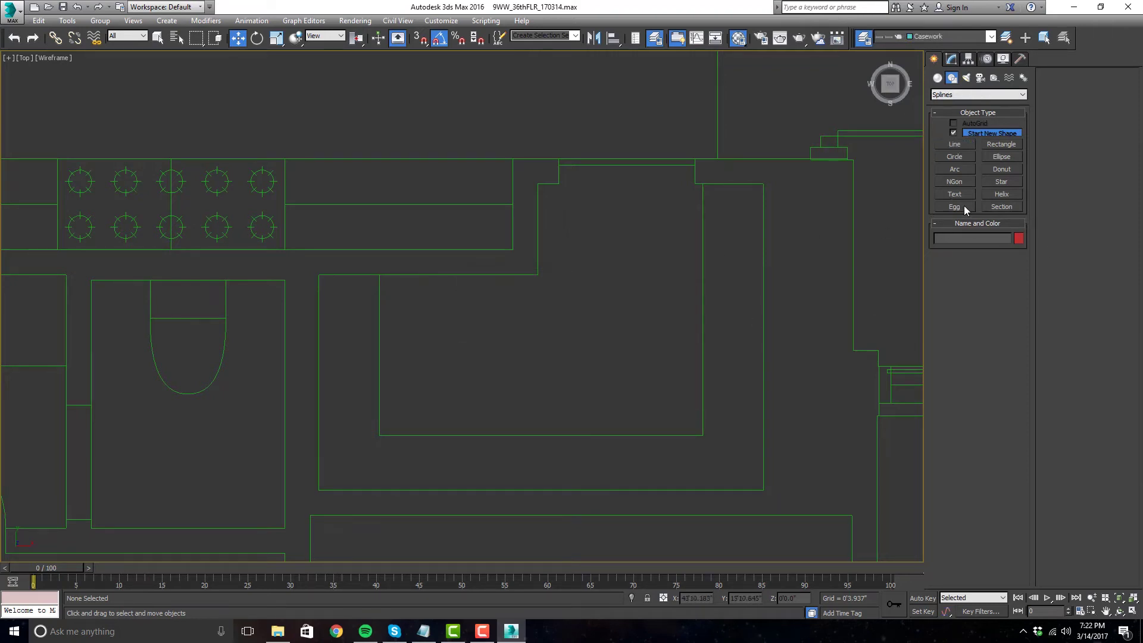
left_click(956, 146)
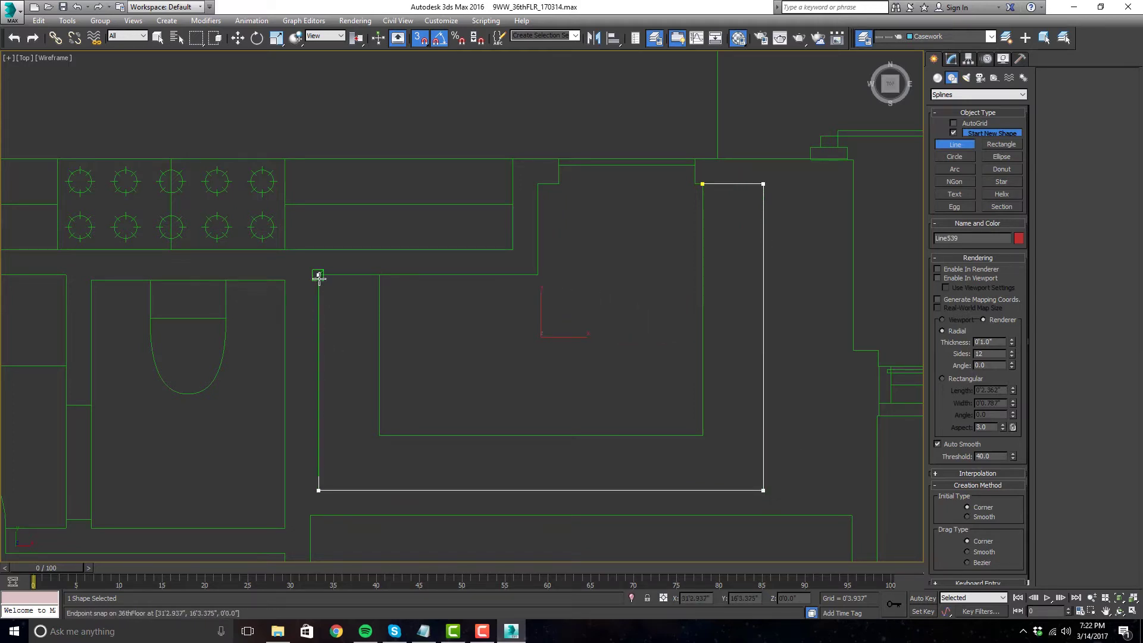
left_click(380, 435)
left_click(702, 184)
left_click(562, 359)
scroll(580, 337, "down", 3)
scroll(580, 337, "down", 2)
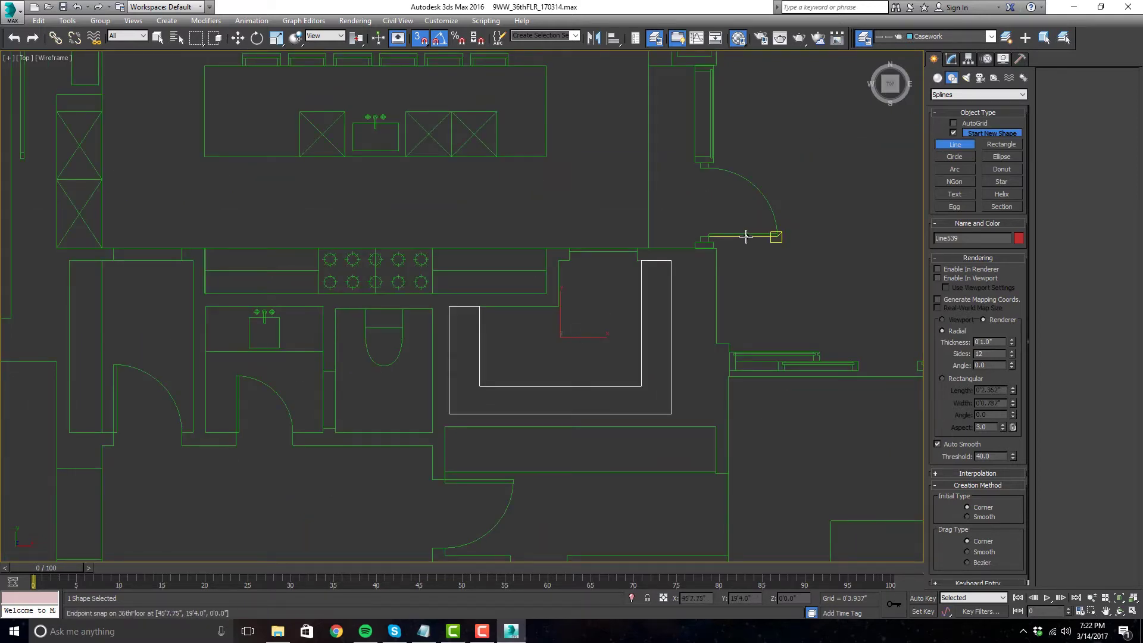
- Add a Shell modifier to the U-shaped shelf outline and set its outer amount to 1"
left_click(952, 58)
left_click(981, 92)
left_click_drag(1019, 153, 1016, 334)
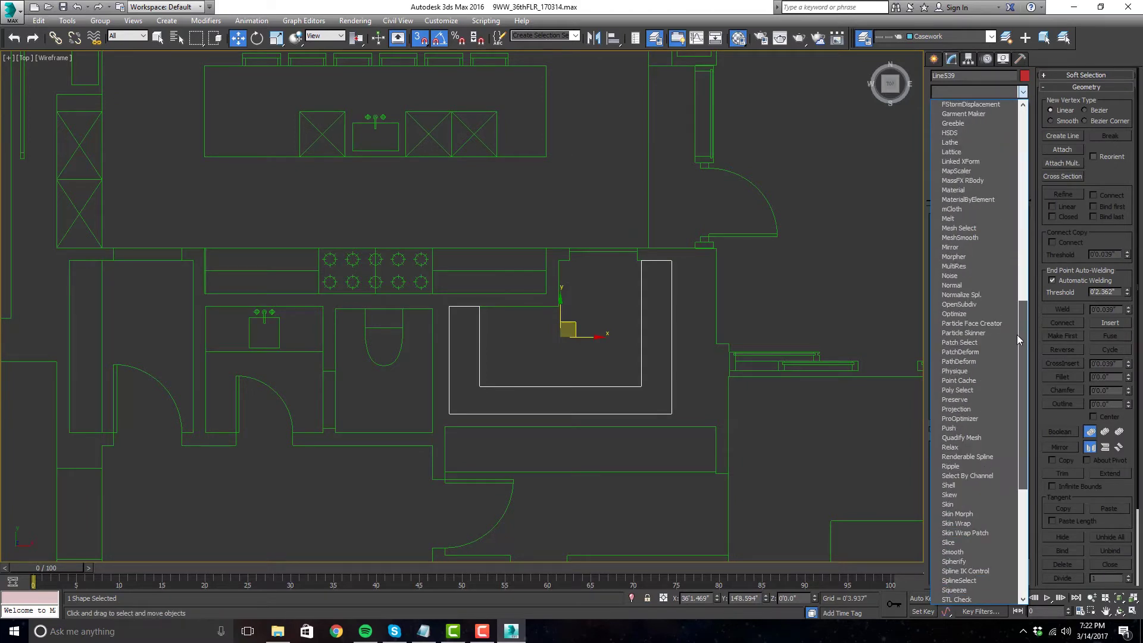
left_click(969, 484)
middle_click_drag(722, 365, 725, 366)
key("alt+w")
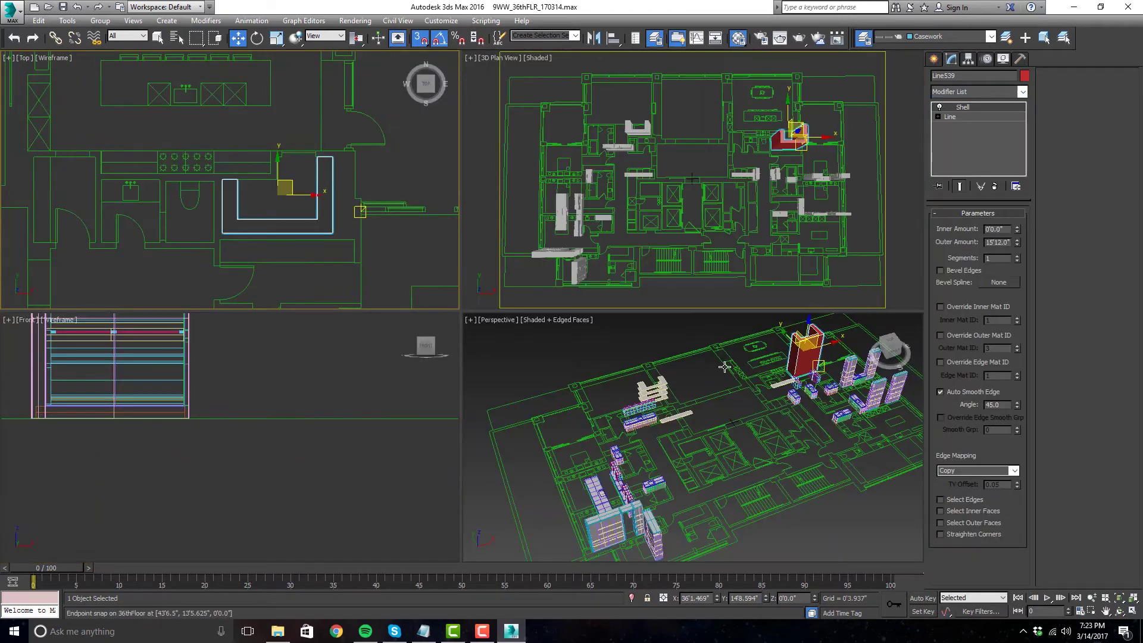
middle_click(781, 409)
key("alt+w")
key("z")
middle_click_drag(538, 330, 711, 295, "alt")
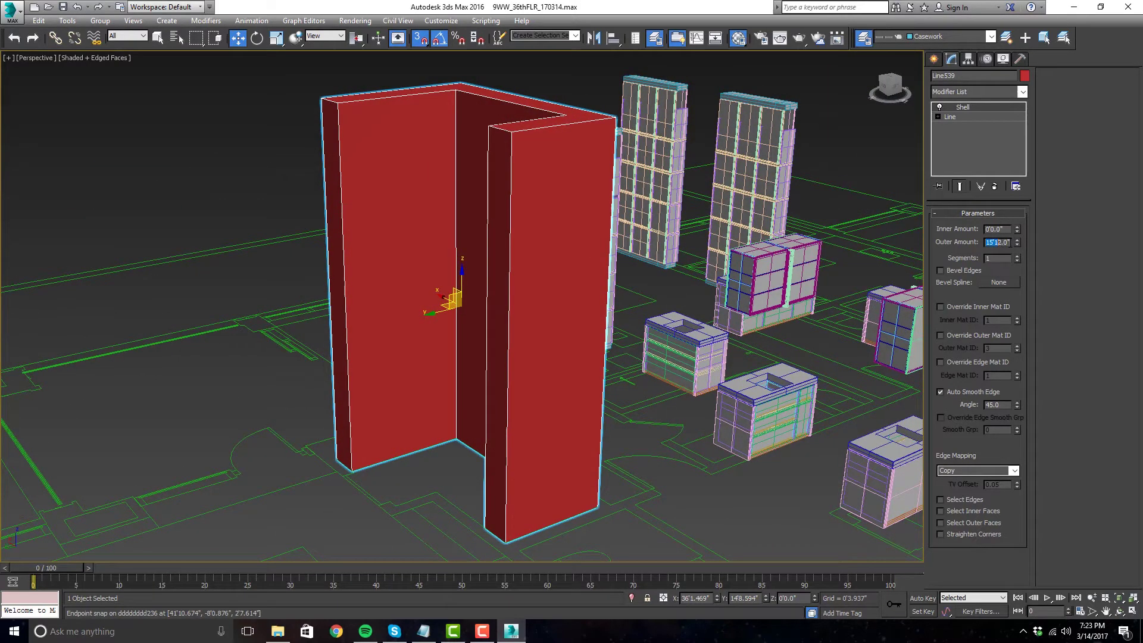
type("1")
key("Return")
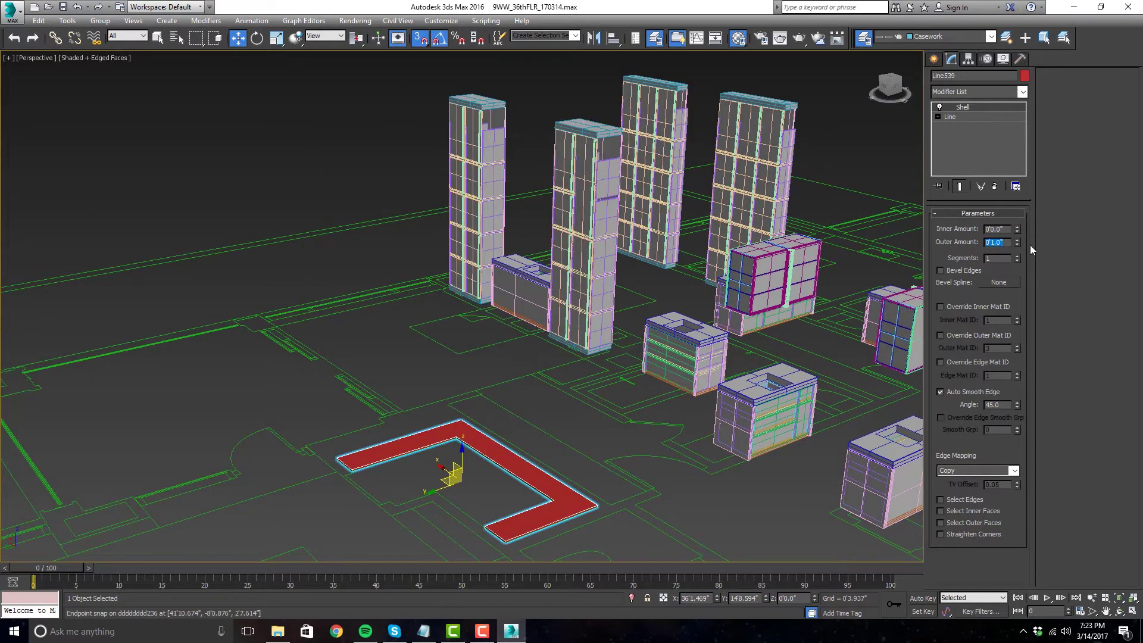
- Raise the U-shaped shelf off the floor and clone it upward as four copies spaced about 1'11" apart
middle_click_drag(642, 413, 648, 385)
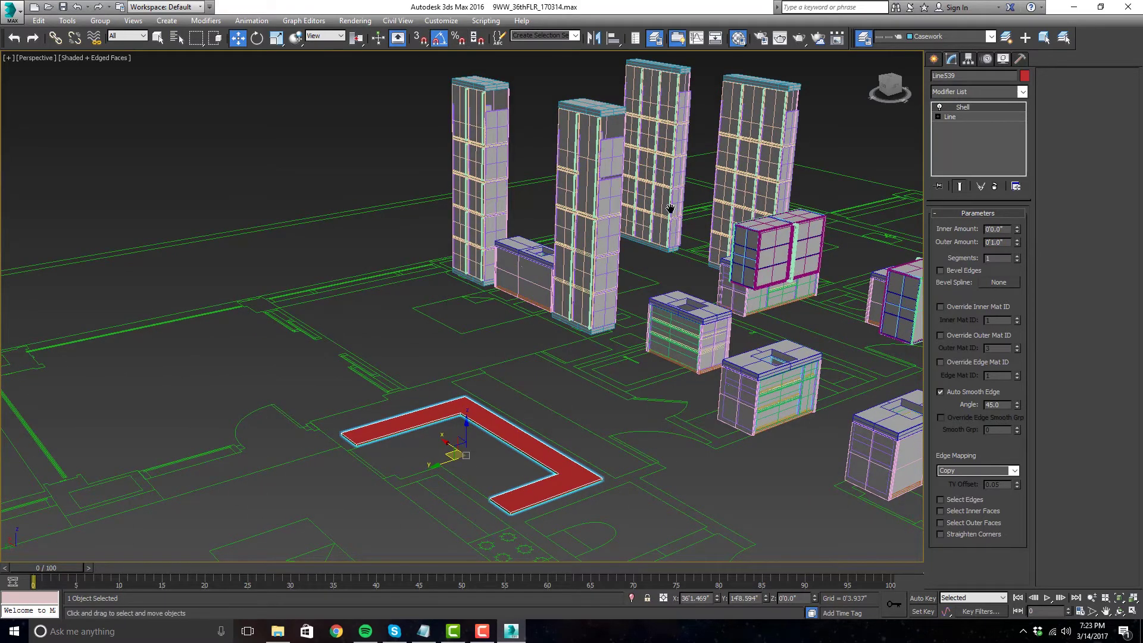
middle_click_drag(662, 219, 680, 195)
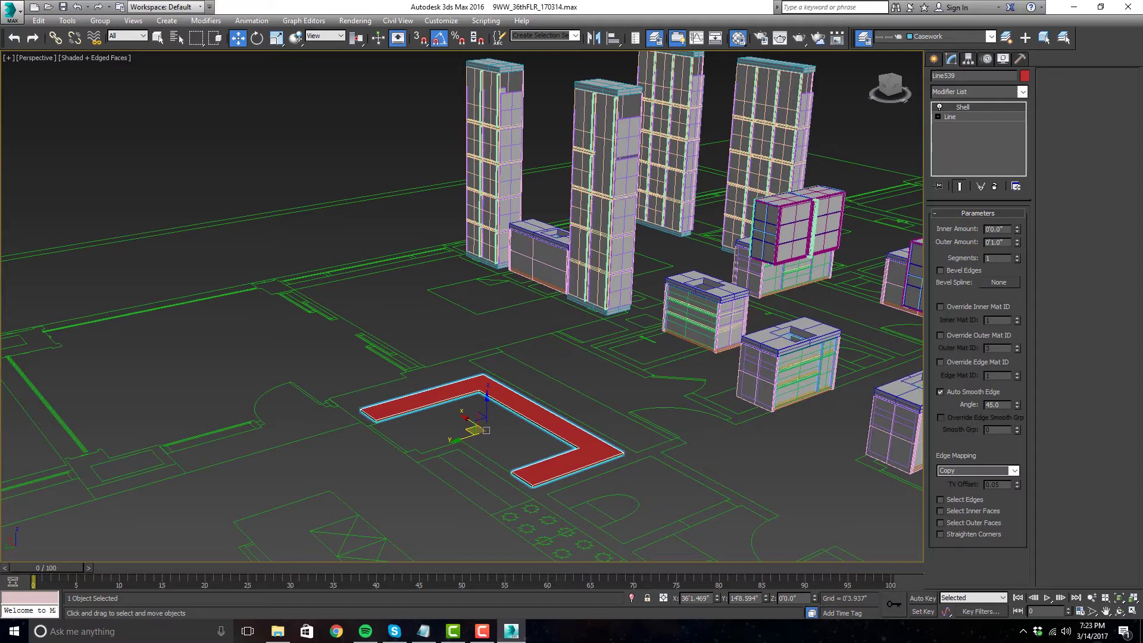
key("shift+g")
middle_click_drag(555, 334, 476, 414, "alt")
left_click_drag(487, 403, 497, 324)
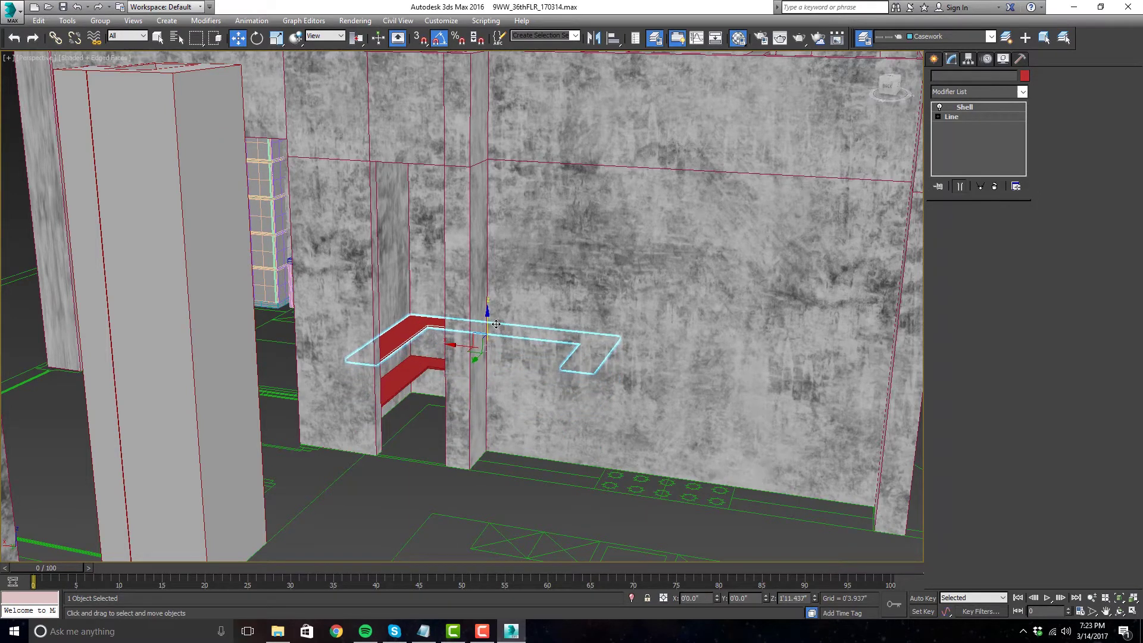
left_click(602, 319)
left_click(602, 320)
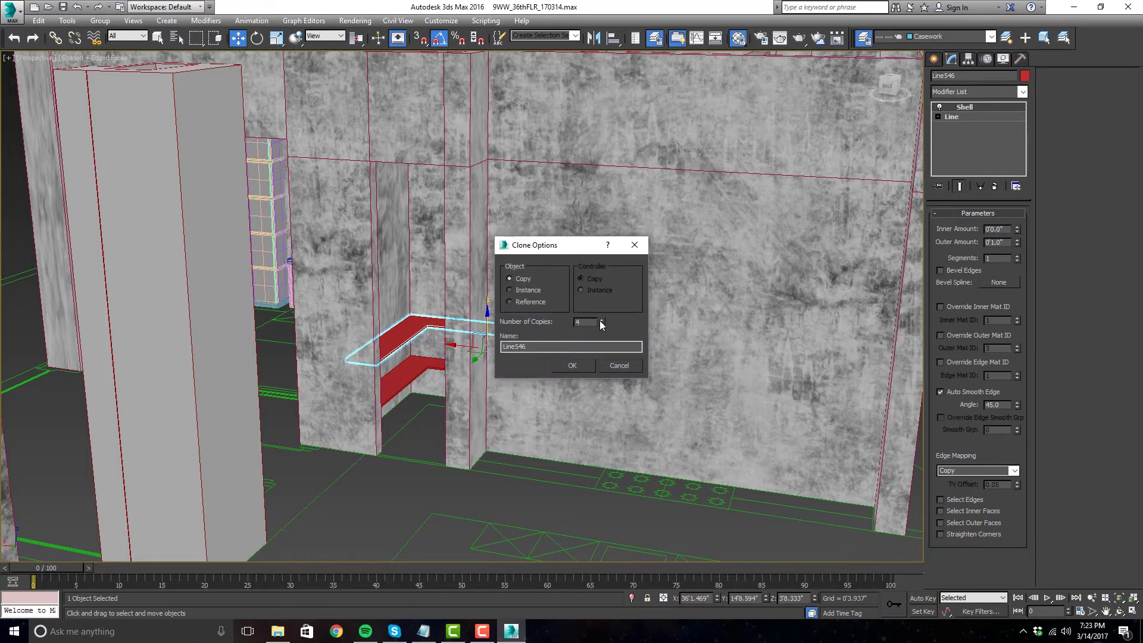
left_click(572, 365)
- Set the Shell outer amount of the top closet shelf to 2" and deselect it
mouse_move(571, 364)
middle_mouse_down("alt")
mouse_move(441, 286)
mouse_move(423, 340)
mouse_move(293, 386)
mouse_move(880, 189)
middle_mouse_up("alt")
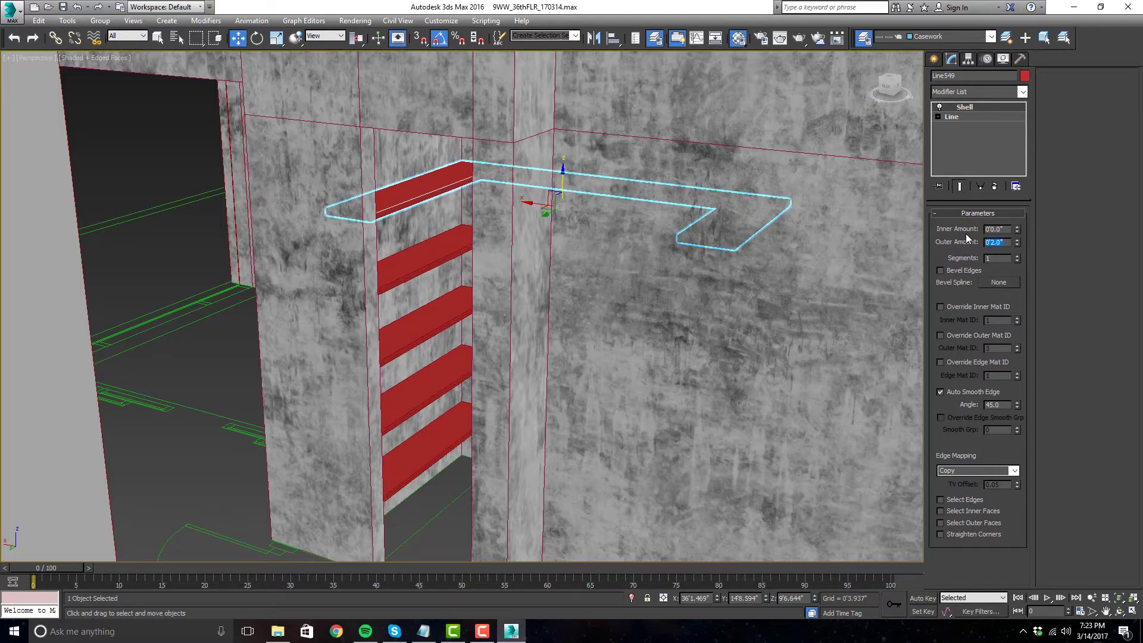
left_click(225, 451)
scroll(387, 405, "down", 2)
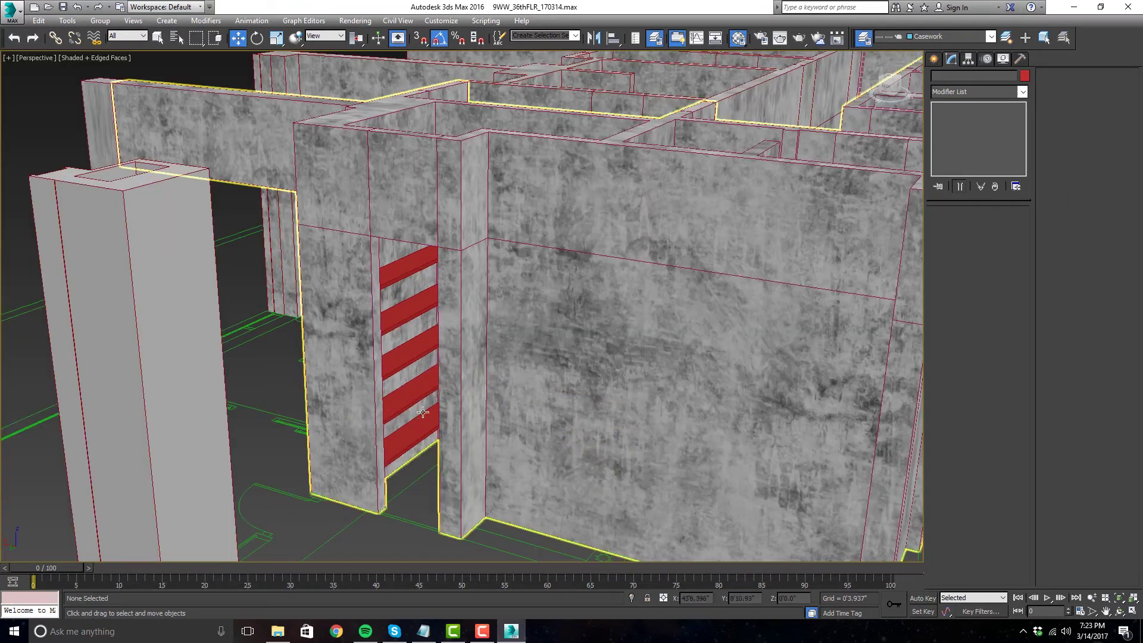
- Examine the closet shelves across the floor from above, including the straight shelf beside the elevator core
scroll(473, 336, "down", 2)
middle_click_drag(476, 335, 507, 401, "alt")
scroll(334, 382, "down", 3)
middle_click_drag(598, 403, 650, 408)
scroll(649, 408, "up", 8)
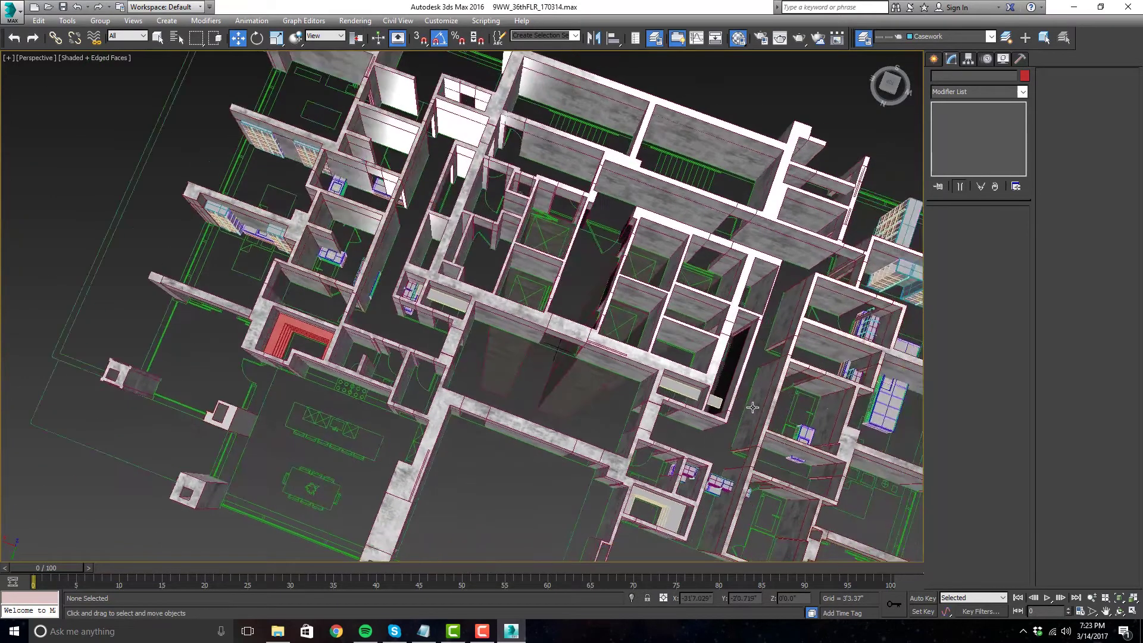
left_click(612, 361)
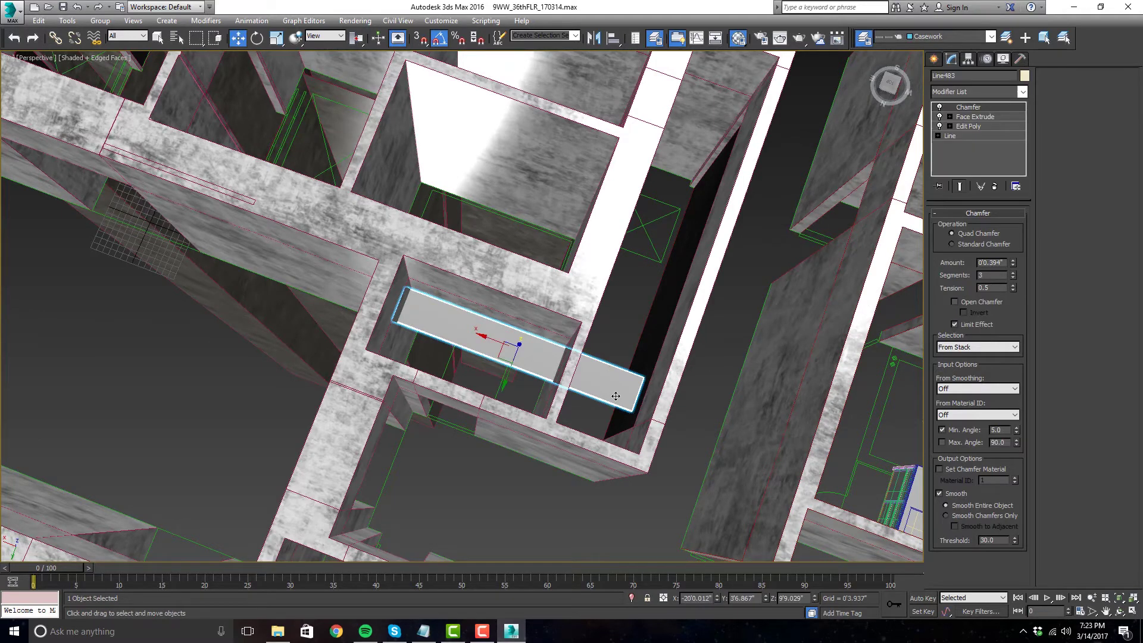
scroll(616, 396, "down", 8)
scroll(305, 354, "up", 8)
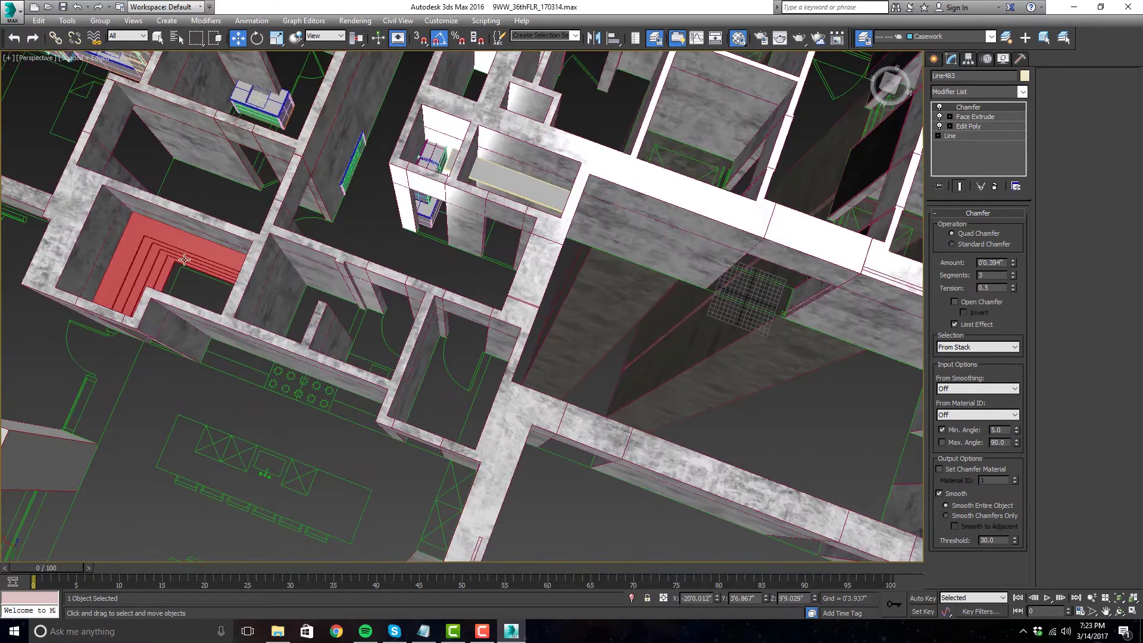
- Select all five U-shaped closet shelves and group them under the name "pantry shelves"
left_click(182, 247)
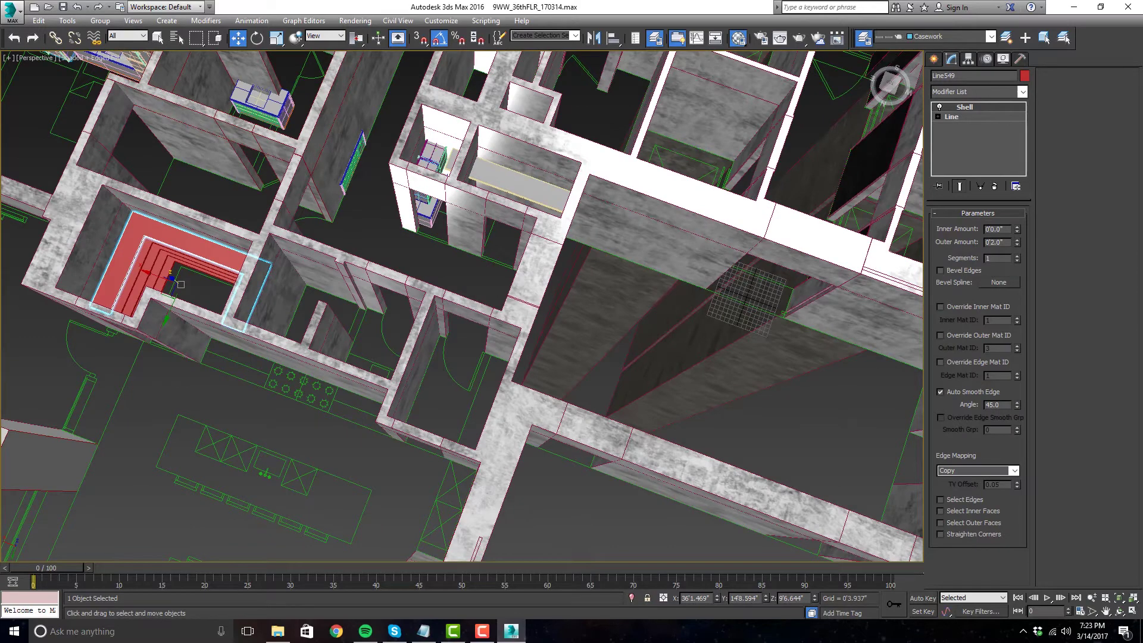
middle_click_drag(185, 262, 423, 284)
scroll(363, 307, "up", 5)
middle_click_drag(424, 339, 454, 253)
left_click(406, 250)
left_click(411, 268, "ctrl")
left_click(410, 302, "ctrl")
left_click(409, 346, "ctrl")
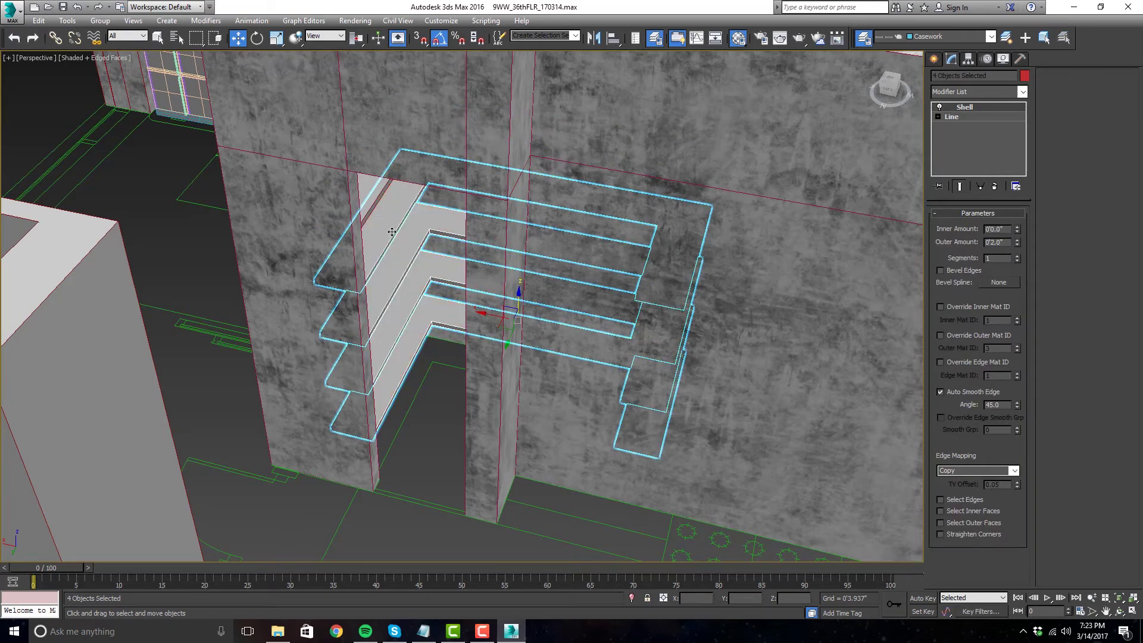
left_click(373, 191, "ctrl")
middle_click_drag(409, 231, 387, 287)
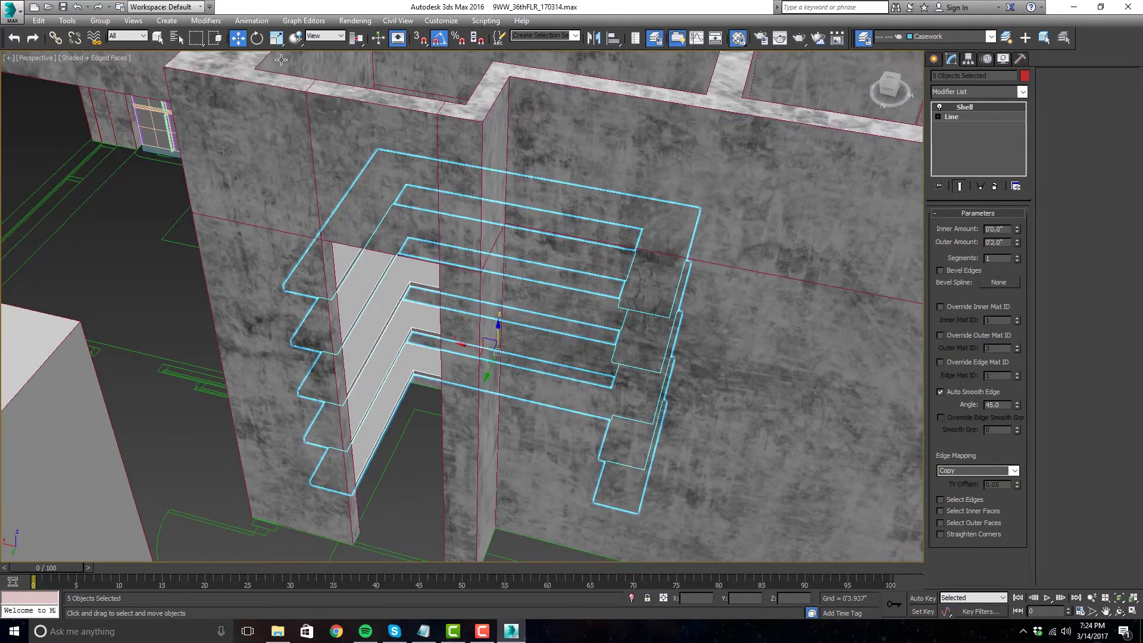
left_click(164, 22)
left_click(116, 35)
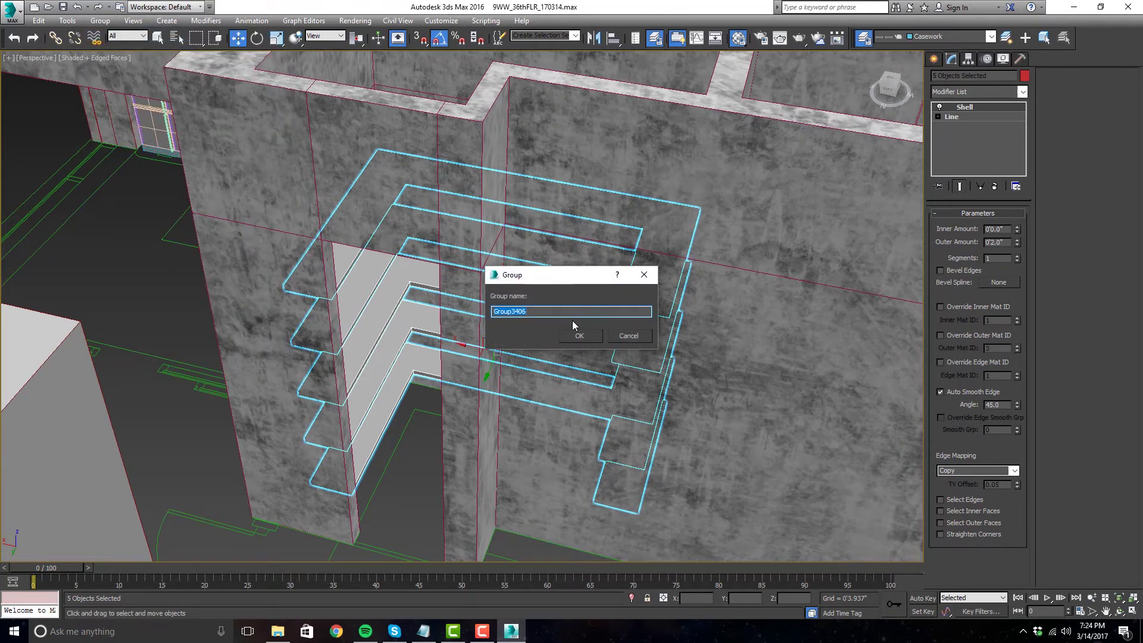
type("pantry shelves")
key("Return")
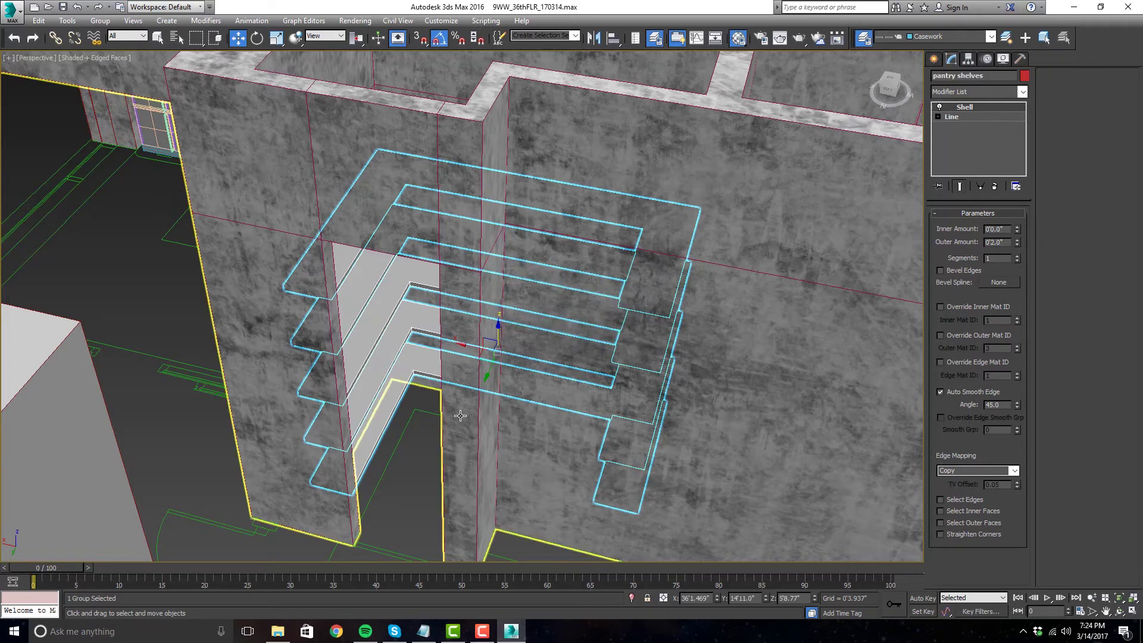
- Deselect the pantry shelves and show the whole floor plan in a maximized Top view with the walls hidden
scroll(460, 416, "down", 5)
left_click(417, 490)
middle_click_drag(401, 411, 278, 442, "alt")
key("alt+w")
left_click(336, 187)
key("alt+w")
scroll(465, 268, "down", 7)
middle_click_drag(642, 397, 750, 278)
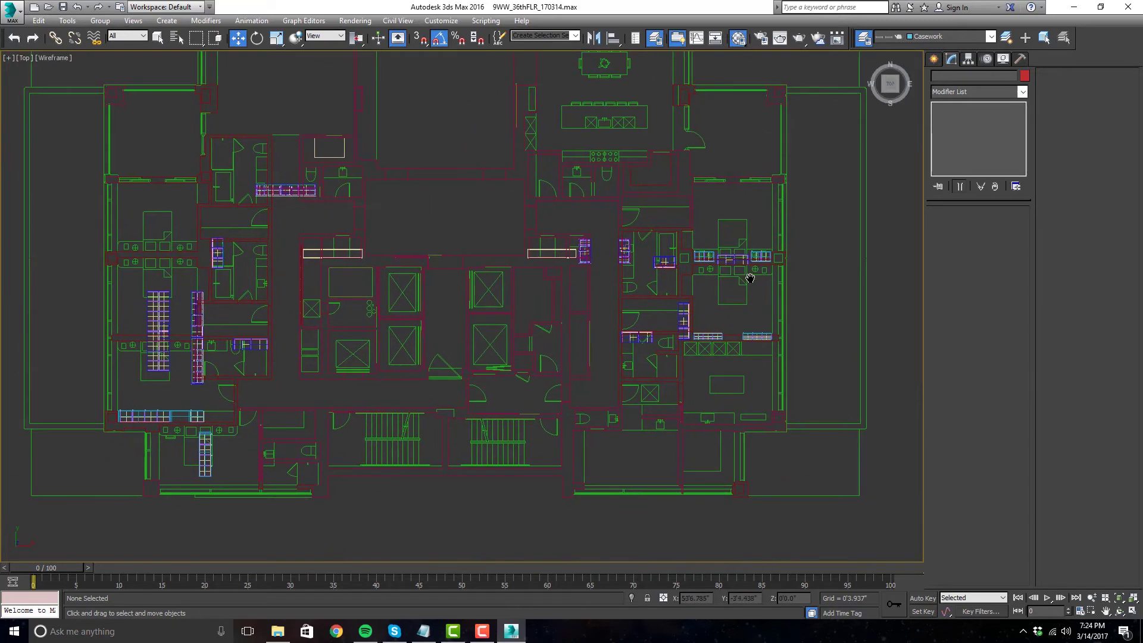
middle_click_drag(535, 277, 556, 282)
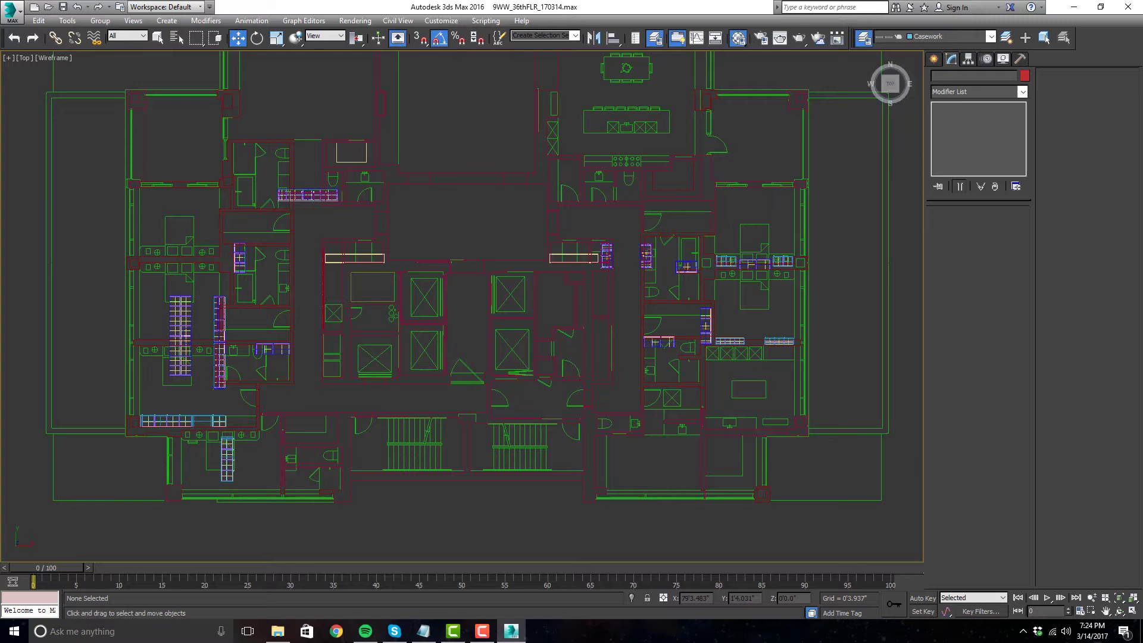
middle_click_drag(690, 228, 707, 233)
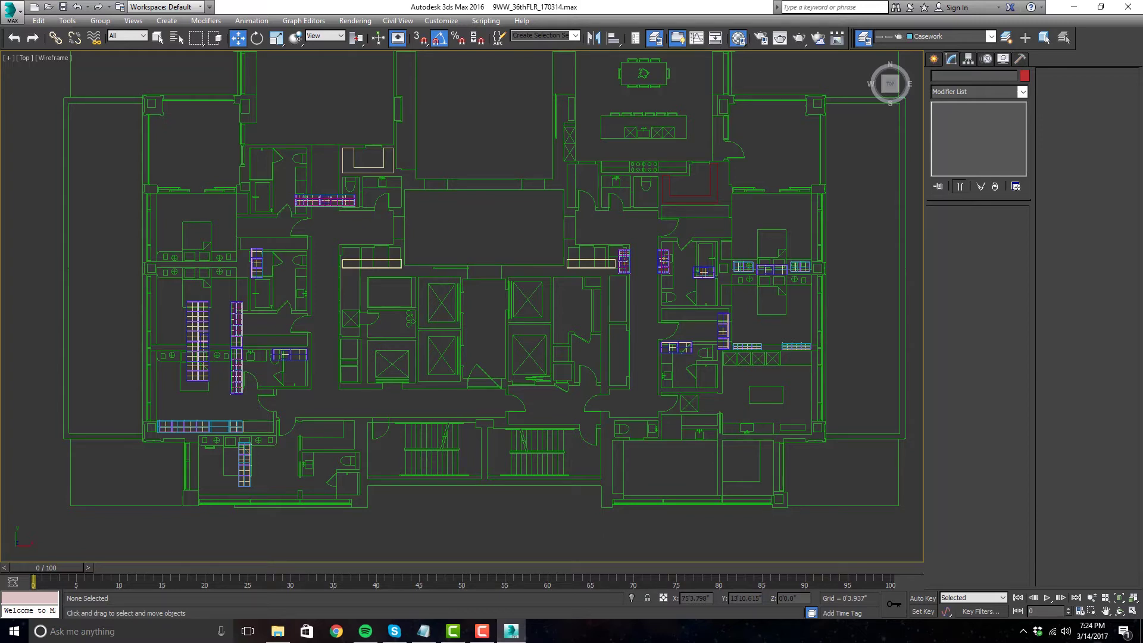
middle_click_drag(501, 331, 529, 320)
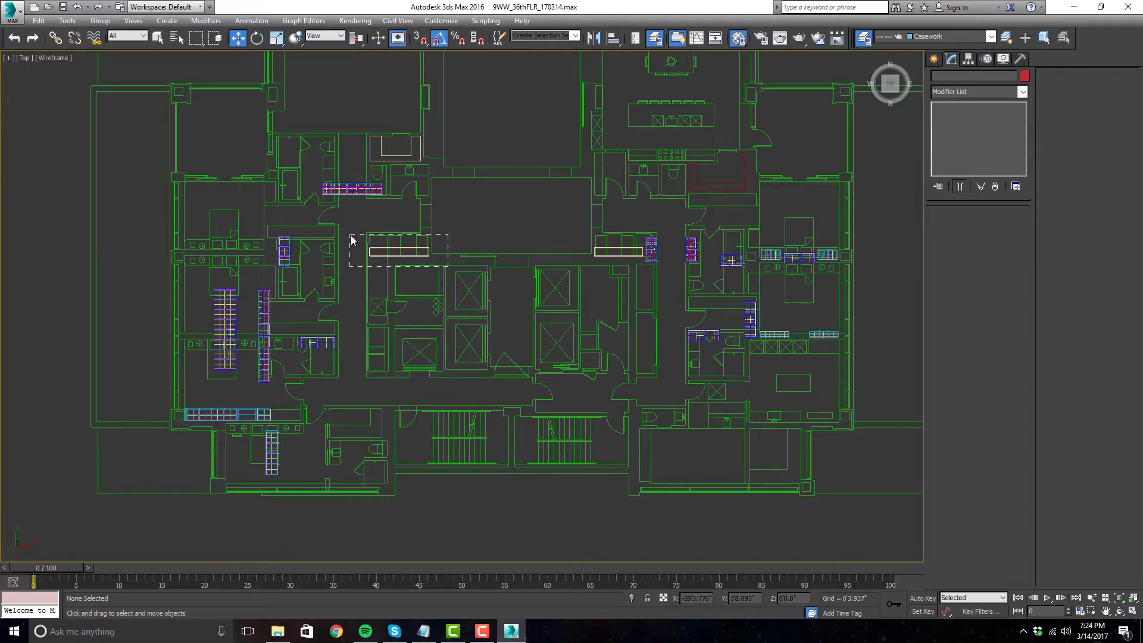
- Remove the straight shelf from the closet on the west side of the elevator core
left_click_drag(351, 240, 352, 240)
middle_click_drag(479, 282, 446, 306)
left_click(446, 310)
scroll(248, 273, "up", 5)
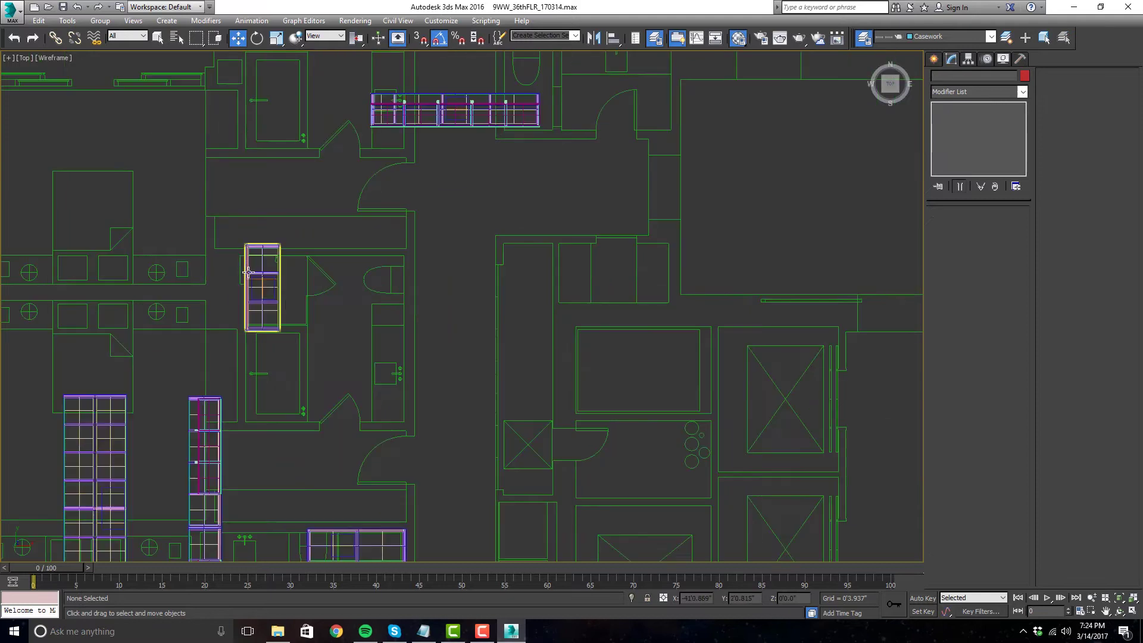
- Move the mob-base-13051 cabinet group out of the west bathroom into the adjoining corridor
left_click_drag(294, 329, 224, 223)
scroll(288, 275, "down", 3)
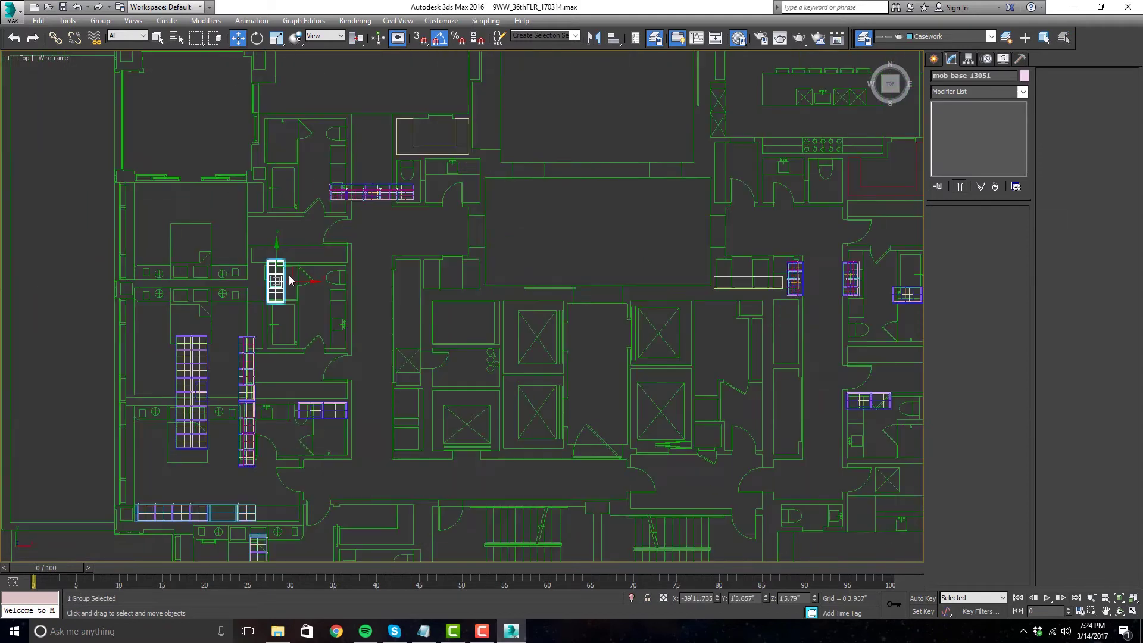
left_click_drag(289, 265, 381, 290)
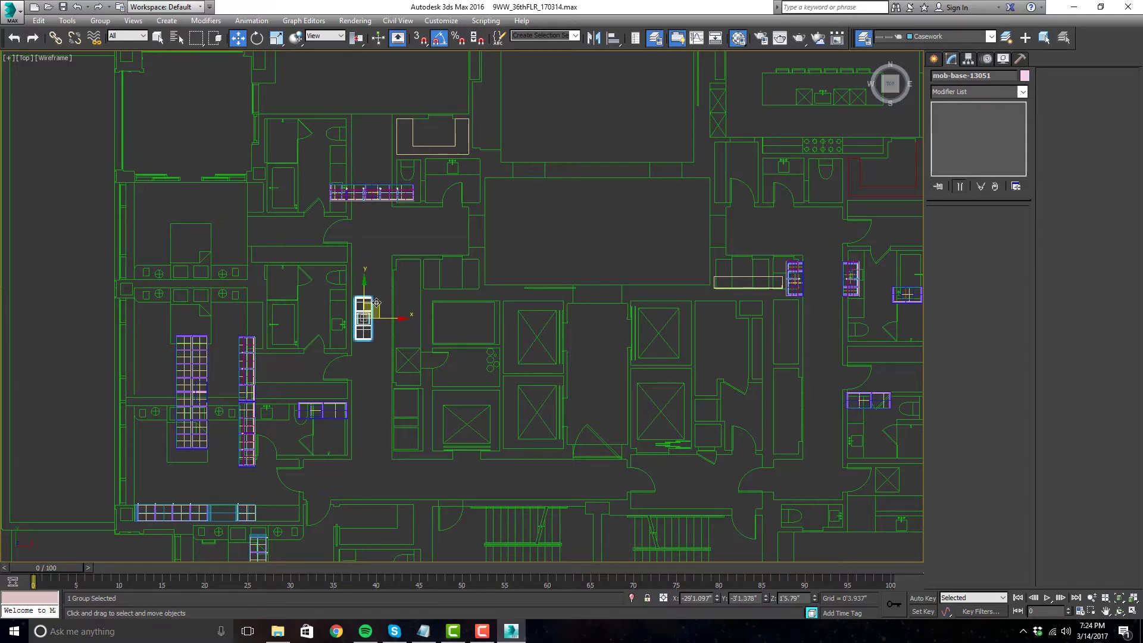
scroll(376, 304, "down", 2)
middle_click_drag(394, 363, 298, 356)
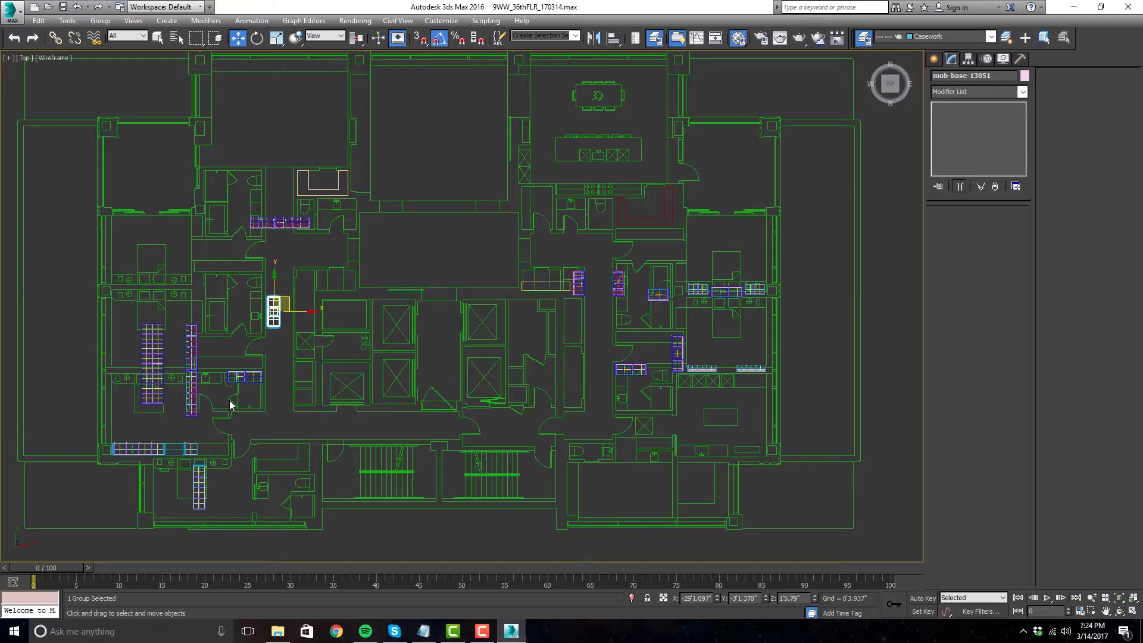
- Move the Group3400 cabinets from the southwest bedroom to the southeast kitchen, keeping them in the model
left_click_drag(219, 518, 735, 380)
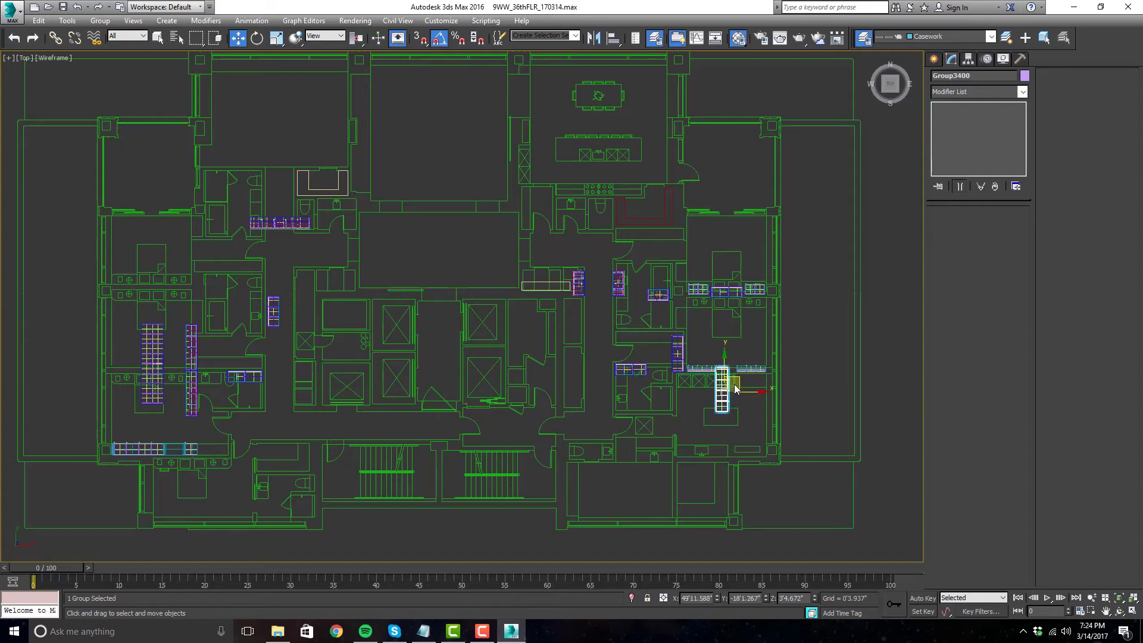
scroll(717, 389, "up", 6)
key("Delete")
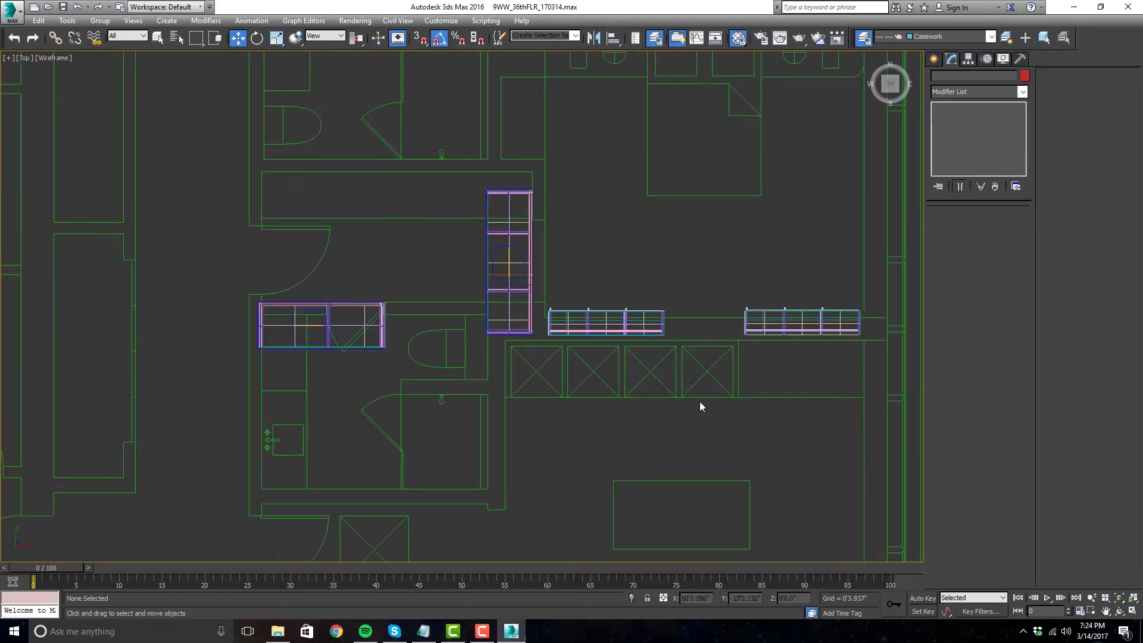
key("ctrl+z")
- Rotate the Group3400 cabinets horizontally and scale them to cover the row of four crossed units along the kitchen wall
key("r")
key("e")
left_click_drag(730, 430, 681, 467)
key("w")
scroll(696, 399, "up", 4)
left_click_drag(701, 415, 500, 353)
key("r")
left_click_drag(486, 345, 531, 352)
key("w")
scroll(531, 353, "down", 4)
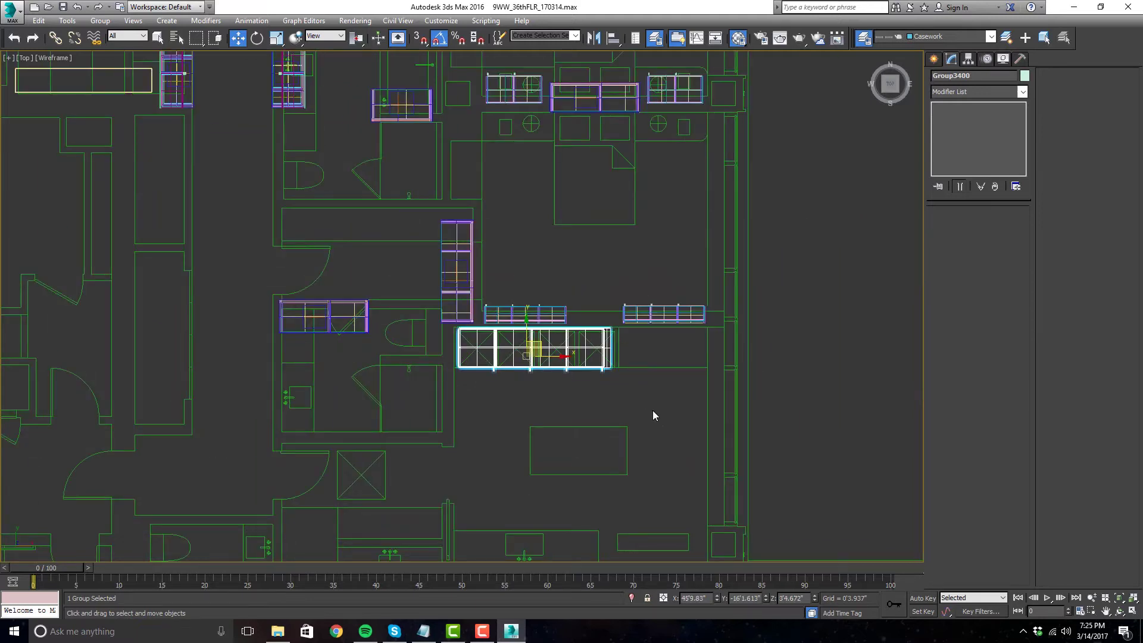
- Delete a surplus cabinet group from the floor plan
left_click(812, 341)
scroll(812, 342, "down", 2)
middle_click_drag(510, 342, 440, 396)
scroll(609, 375, "up", 2)
left_click(609, 375)
scroll(609, 375, "down", 3)
key("Delete")
- Move another base cabinet group across the plan toward the northwest bathrooms
scroll(631, 458, "up", 4)
left_click(601, 459)
- Find the misplaced cabinet group left near the bathrooms and delete it
key("Delete")
left_click_drag(541, 469, 466, 335)
left_click_drag(589, 380, 369, 121)
scroll(357, 95, "up", 5)
left_click_drag(423, 290, 423, 307)
scroll(595, 280, "down", 5)
key("alt+w")
key("alt+w")
- Rotate the base cabinet group and position it as the vanity of the northwest powder room
middle_click_drag(437, 494, 475, 413)
left_click_drag(608, 198, 422, 237)
scroll(425, 234, "up", 5)
key("e")
left_click_drag(387, 263, 408, 308)
key("w")
scroll(591, 295, "down", 3)
key("alt+w")
left_click_drag(322, 262, 416, 252)
middle_click(714, 393)
key("z")
scroll(274, 215, "down", 3)
key("alt+w")
key("Delete")
- Position the mob-base-13051 cabinet group over the vanity outline in the northwest bathroom
scroll(417, 253, "up", 5)
left_click_drag(431, 311, 414, 238)
key("alt+w")
key("z")
scroll(678, 452, "down", 6)
scroll(679, 500, "up", 2)
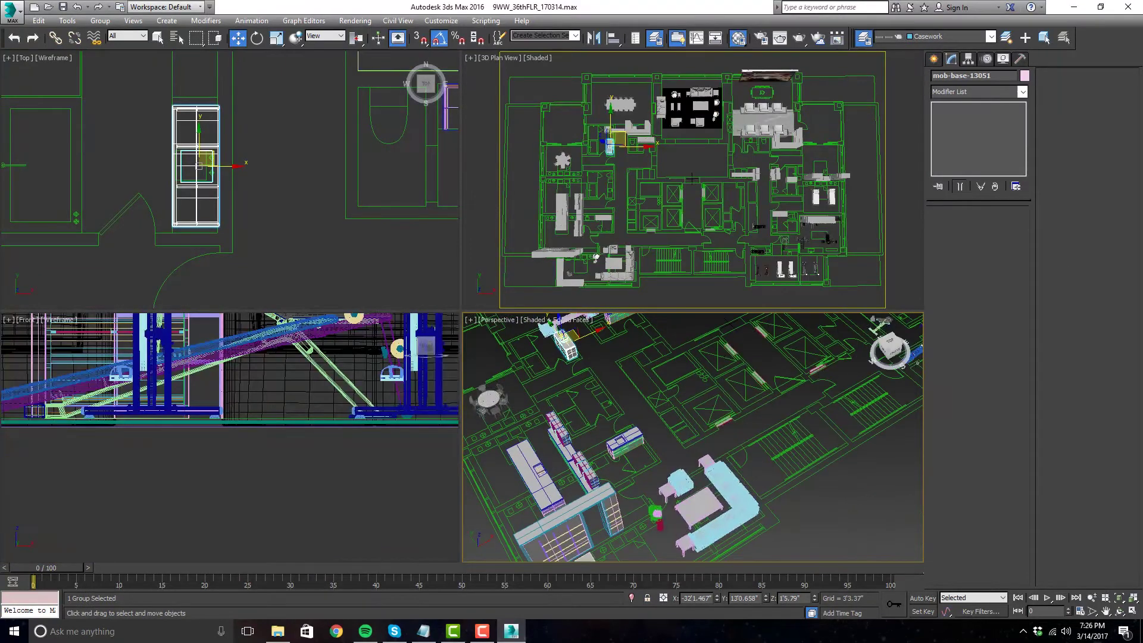
middle_click(246, 203)
key("alt+w")
- Move the nine cabinet groups from the west bedrooms to the northeast kitchen, turning them to match the island and range wall
scroll(483, 321, "up", 3)
scroll(426, 208, "down", 7)
left_click(420, 393)
scroll(433, 403, "up", 3)
left_click_drag(324, 426, 173, 209)
left_click_drag(268, 321, 511, 210)
scroll(515, 210, "up", 3)
key("e")
key("w")
left_click_drag(479, 168, 475, 278)
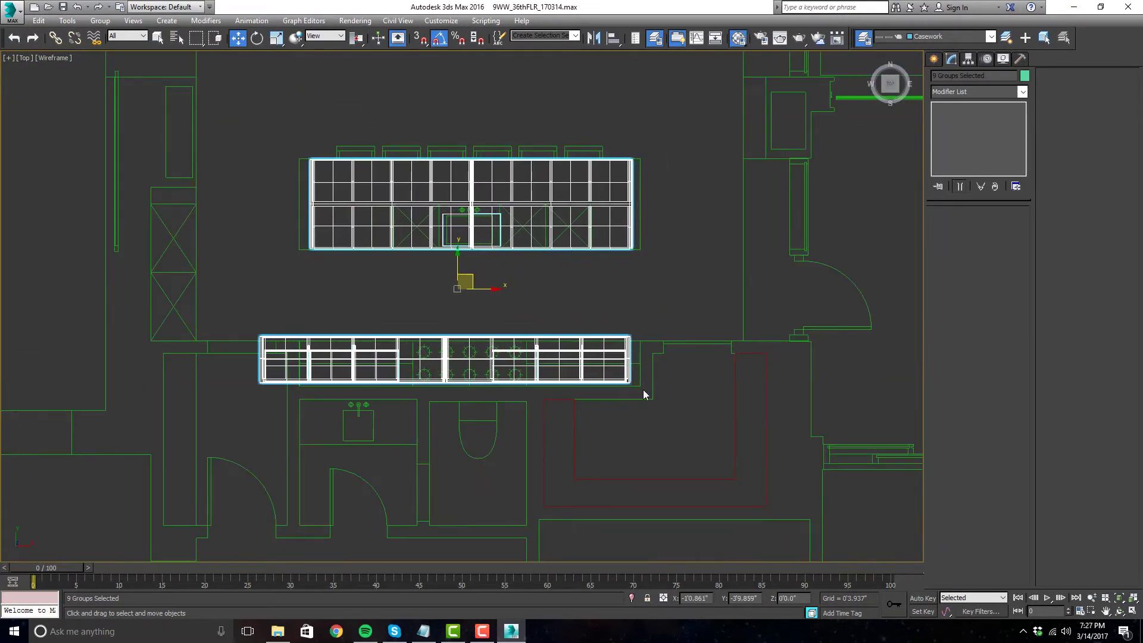
- Shift the range-wall cabinets toward their outline in the northeast kitchen
left_click_drag(417, 310, 540, 374)
scroll(541, 374, "up", 2)
left_click_drag(428, 349, 463, 358)
- Group the range-wall cabinets and scale them to fit the length of the kitchen's range-wall outline
key("r")
left_click_drag(622, 361, 638, 370)
key("ctrl+z")
left_click(100, 21)
left_click(102, 33)
left_click_drag(479, 360, 318, 338)
key("w")
- Delete the old cabinet group from the southwest bathroom
scroll(532, 315, "down", 4)
key("alt+w")
left_click(631, 178)
key("alt+w")
scroll(253, 369, "up", 5)
left_click(469, 343)
scroll(302, 381, "down", 3)
key("Delete")
- Clone the mob-base-13065 vanity cabinet from the northwest bathroom and frame it for editing
left_click(373, 166)
key("ctrl+v")
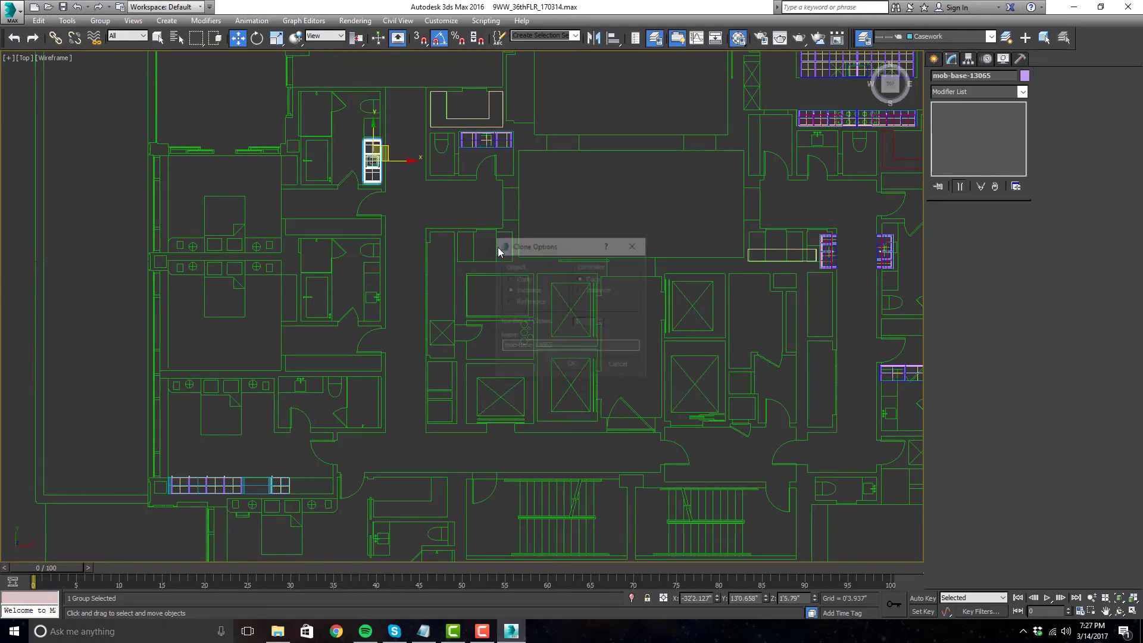
key("alt+w")
key("alt+w")
key("z")
middle_click_drag(454, 365, 454, 298, "alt")
- Open the vanity cabinet group and move its end panel outward to lengthen the cabinet
left_click(100, 20)
left_click(115, 66)
left_click(450, 357)
left_click_drag(426, 344, 280, 341)
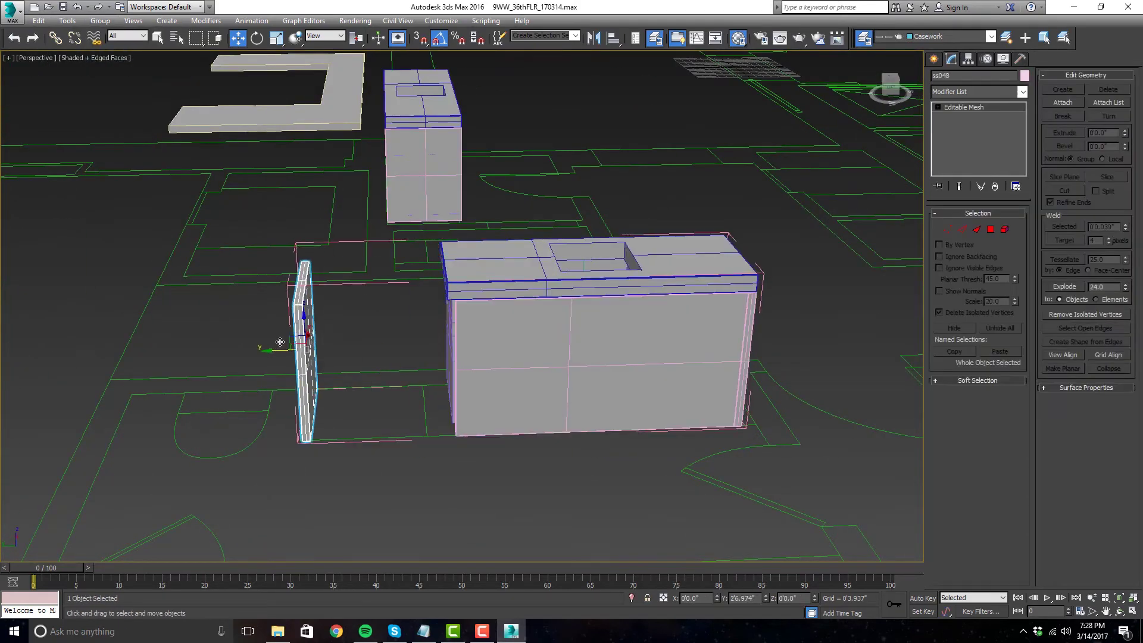
- Stretch the end vertices of the vanity's countertop outward to meet the moved end panel
left_click(458, 286)
key("1")
left_click_drag(411, 262, 264, 262)
left_click(947, 228)
left_click(518, 333)
middle_click_drag(518, 334, 517, 307, "alt")
- Stretch the end vertices of the remaining vanity parts to the new length and close the group
key("1")
left_click_drag(415, 365, 269, 361)
key("1")
middle_click_drag(269, 361, 462, 303, "alt")
left_click(100, 21)
left_click(117, 91)
- Align the lengthened vanity cabinet with its bathroom outline in the top view
key("t")
key("z")
left_click_drag(472, 342, 414, 317)
scroll(472, 324, "down", 8)
left_click(576, 142)
key("z")
scroll(444, 301, "down", 2)
key("r")
key("w")
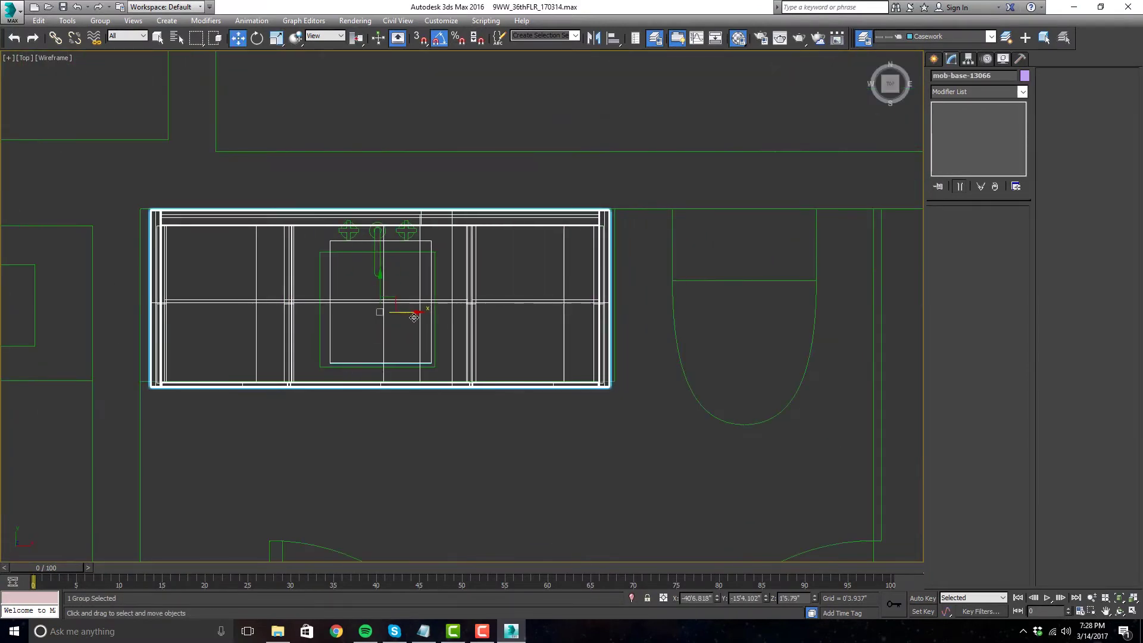
- Clone the vanity cabinet into the southernmost west bathroom, oriented north–south along its outline
scroll(413, 333, "down", 8)
scroll(465, 339, "up", 3)
left_click_drag(306, 268, 418, 471, "shift")
left_click(572, 365)
key("e")
scroll(414, 476, "up", 6)
left_click_drag(454, 349, 443, 326)
- Add an Edit Poly modifier to the copied vanity cabinet and activate the Scale tool
left_click(1022, 91)
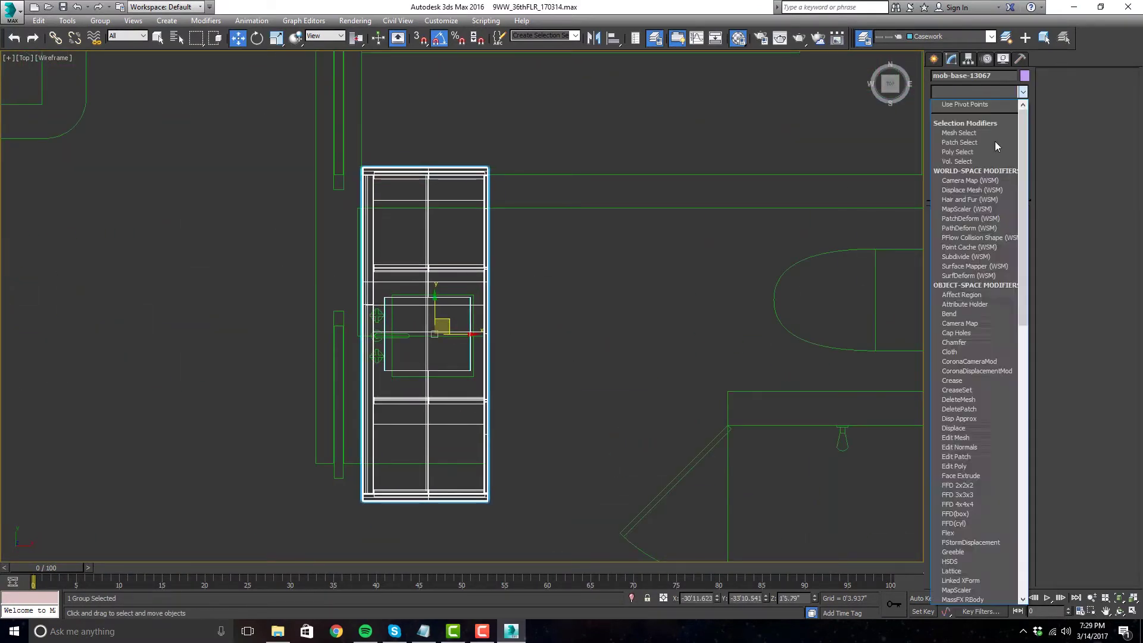
left_click(954, 466)
key("r")
left_click(600, 321)
- Delete the misplaced cabinet copies, including the small one inside the northern east-side bathroom
scroll(369, 426, "down", 10)
left_click_drag(221, 410, 326, 353)
key("Delete")
middle_click_drag(727, 127, 669, 172)
scroll(748, 296, "up", 2)
left_click_drag(595, 238, 644, 274)
scroll(646, 273, "down", 3)
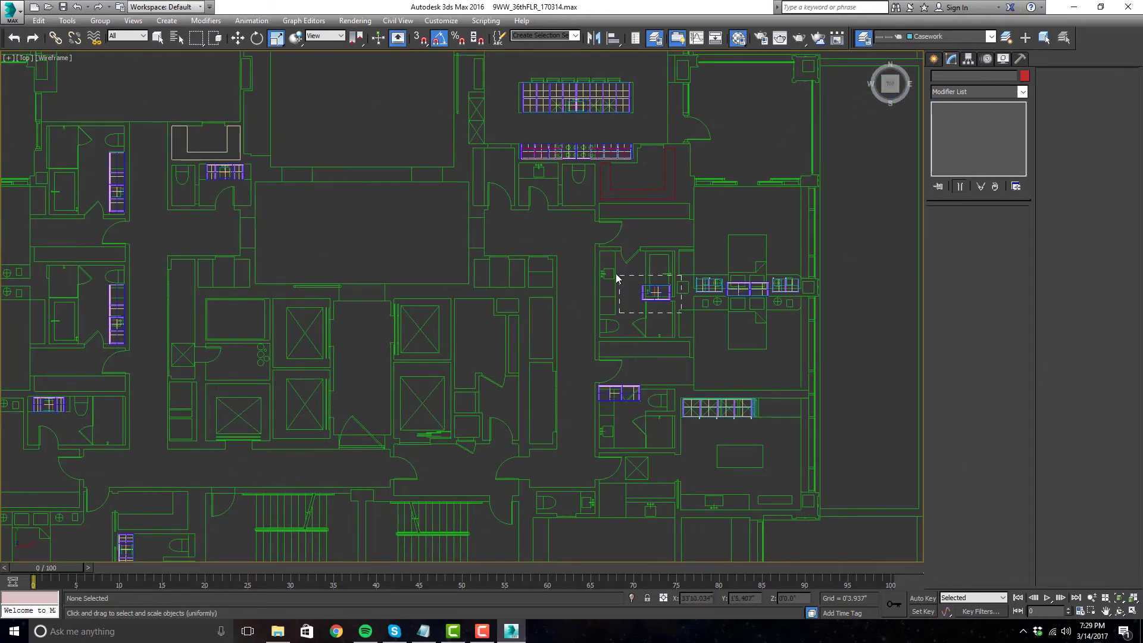
key("alt+w")
left_click(425, 173)
key("alt+w")
scroll(747, 273, "up", 3)
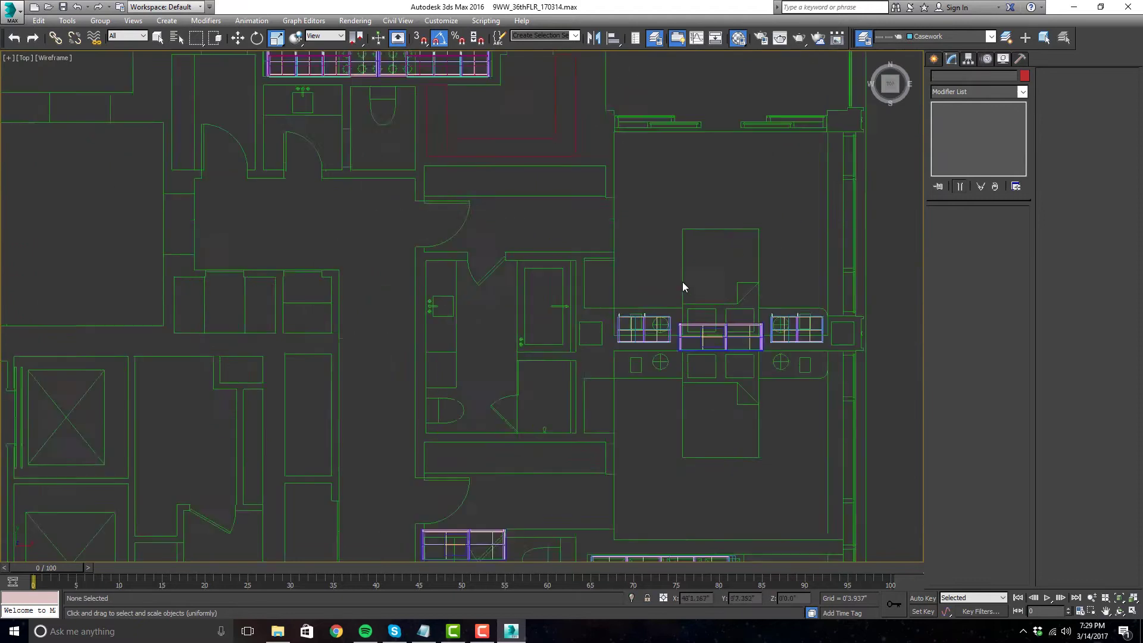
- Delete the misplaced cabinet from the southeast bathroom
scroll(582, 484, "down", 2)
left_click(627, 381)
key("w")
middle_click_drag(694, 365, 738, 274)
left_click(569, 431)
scroll(571, 425, "down", 2)
middle_click_drag(525, 453, 630, 398)
key("Delete")
- Clone the northwest bathroom's long vanity into the southeast bathroom and mirror it without cloning to match the outline
left_click(156, 168)
left_click_drag(158, 170, 643, 410, "shift")
key("Return")
key("e")
left_click_drag(640, 330, 679, 365)
scroll(640, 381, "up", 2)
key("w")
left_click(594, 38)
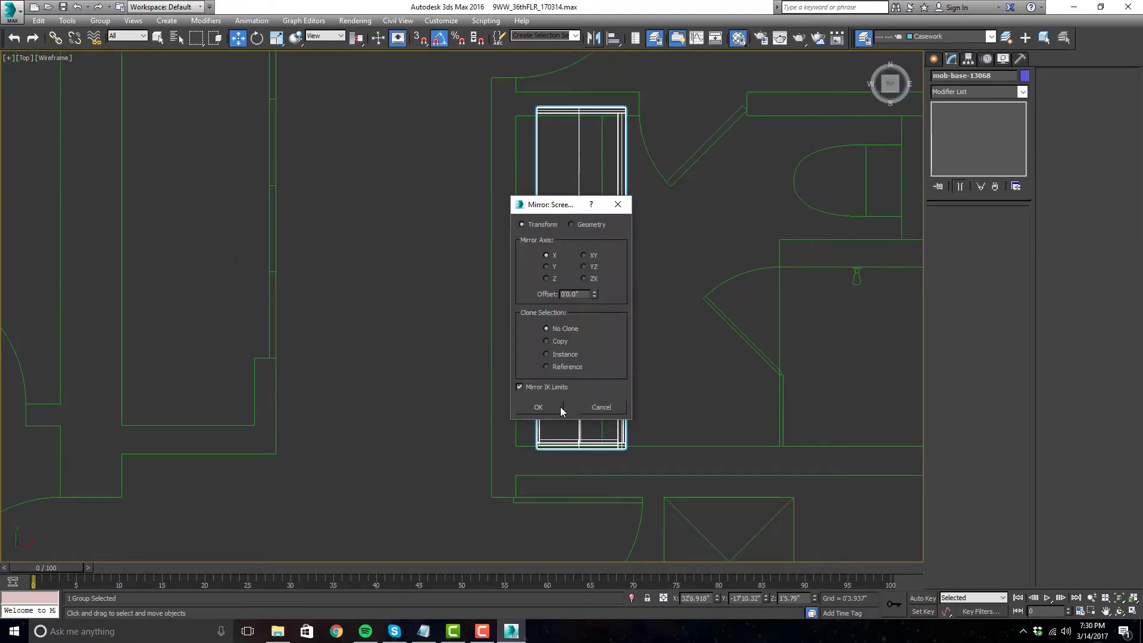
left_click(539, 407)
left_click_drag(553, 298, 539, 287)
- Add an Edit Poly modifier to the southeast vanity and adjust its vertices to the plan outline
left_click(978, 92)
left_click(964, 459)
left_click(947, 305)
left_click(947, 306)
left_click(732, 488)
scroll(732, 488, "down", 6)
left_click_drag(684, 452, 684, 312, "shift")
left_click(569, 362)
scroll(684, 300, "up", 5)
scroll(668, 275, "down", 4)
left_click_drag(671, 488, 670, 295, "shift")
scroll(685, 299, "up", 5)
key("ctrl+z")
- Clone the southeast vanity into the bathroom to its north and mirror the copy onto the outline
scroll(636, 348, "down", 5)
left_click_drag(635, 513, 635, 323, "shift")
left_click(570, 364)
scroll(628, 331, "up", 5)
left_click(593, 38)
left_click(538, 408)
left_click_drag(653, 368, 653, 282)
- Move the end vertices of the northern copy so its length fits the vanity outline
left_click(947, 305)
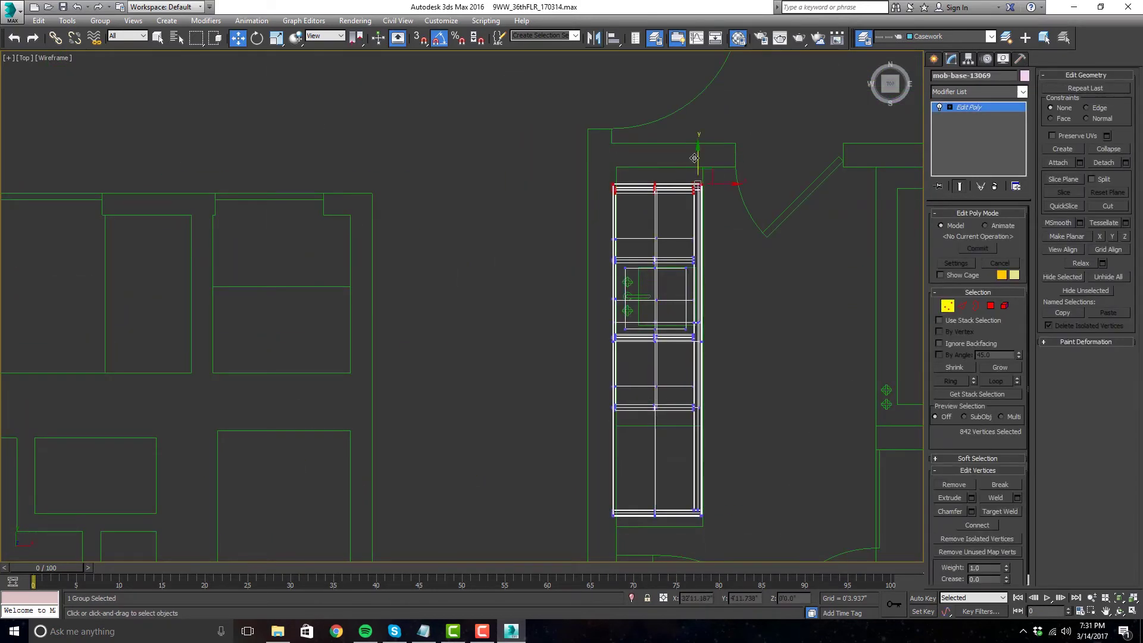
scroll(621, 167, "down", 2)
left_click_drag(647, 389, 646, 416)
left_click(947, 305)
left_click(736, 292)
- Delete the leftover cabinets between the two east bedrooms
scroll(736, 292, "down", 8)
middle_click_drag(549, 250, 517, 253)
scroll(819, 298, "up", 2)
left_click(803, 326)
left_click_drag(781, 317, 500, 174)
left_click(764, 330)
key("Delete")
- Arrange the storage units in the outline along the kitchen's west wall, adjusting their group
scroll(765, 332, "up", 2)
middle_click_drag(411, 90, 536, 280)
left_click_drag(513, 275, 374, 260)
scroll(387, 241, "up", 3)
left_click_drag(270, 339, 167, 273)
left_click_drag(238, 302, 422, 300)
left_click(99, 21)
left_click(112, 91)
middle_click_drag(439, 302, 239, 279)
left_click_drag(253, 255, 584, 304)
left_click(637, 277)
- Check the casework in perspective and return to the top view with the furniture shown
scroll(631, 271, "down", 8)
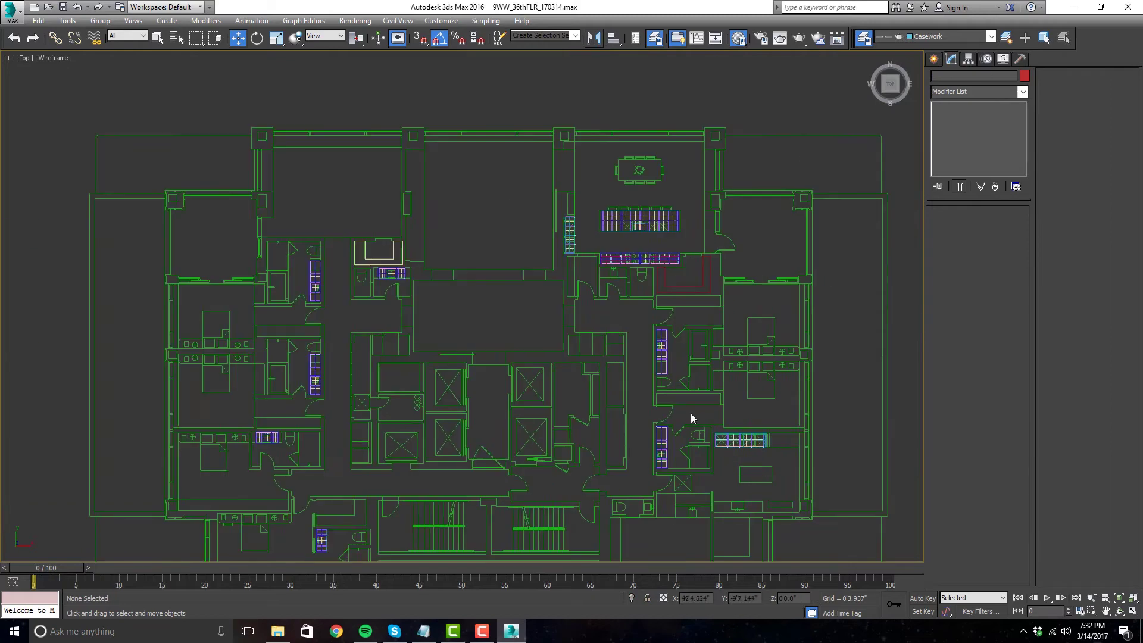
key("p")
scroll(768, 197, "down", 5)
key("t")
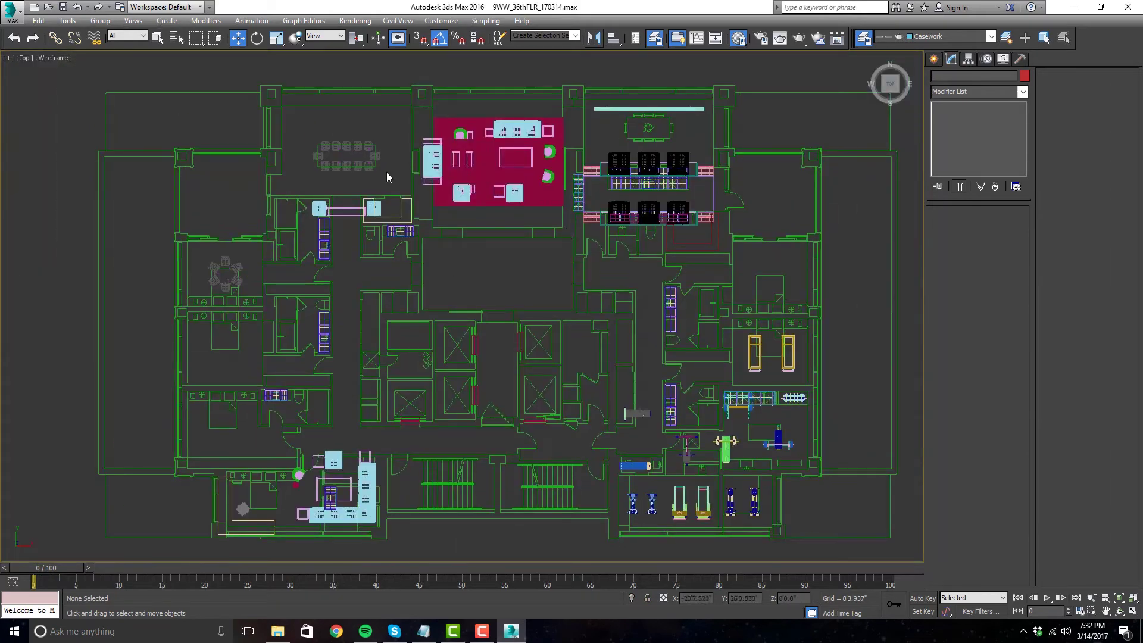
- Examine the dining and seating sets in the northwest rooms against the floor plan
scroll(386, 173, "down", 3)
scroll(506, 232, "up", 6)
left_click(381, 161)
left_click(374, 132, "ctrl")
left_click(374, 191, "ctrl")
left_click_drag(399, 162, 404, 162)
left_click_drag(575, 234, 346, 92)
left_click_drag(464, 139, 465, 325)
left_click(509, 106)
- Delete the theater seating that overlaps the northeast kitchen
scroll(512, 103, "down", 3)
scroll(595, 262, "up", 4)
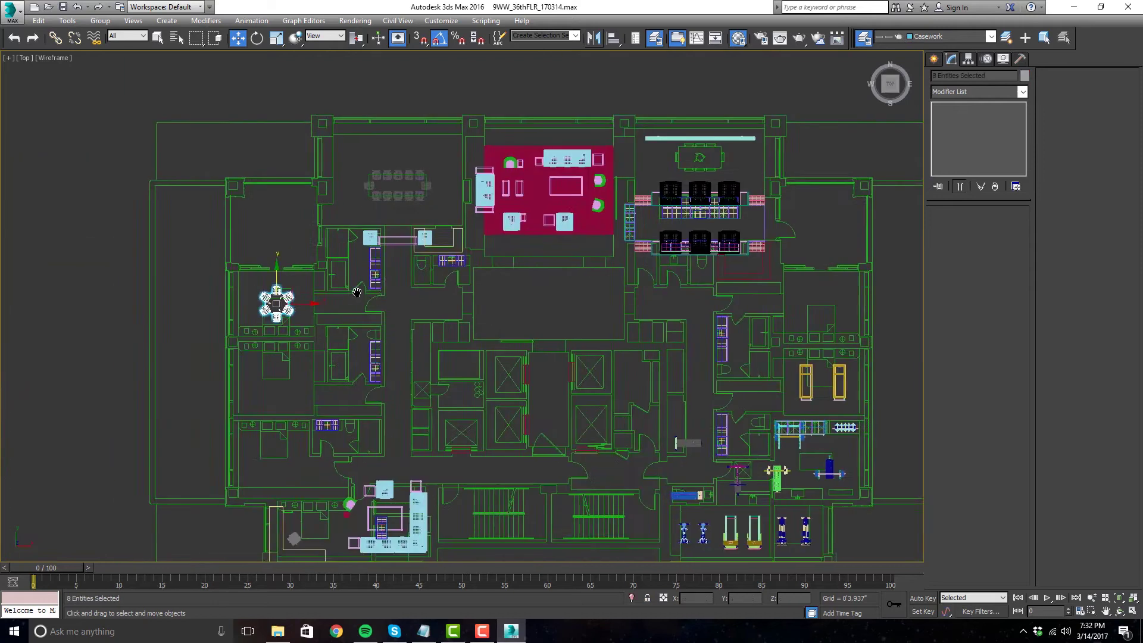
left_click_drag(691, 285, 511, 174)
key("Delete")
- Frame the northwest dining set and shift its chairs closer together to match the smaller table outline
left_click_drag(216, 216, 122, 154)
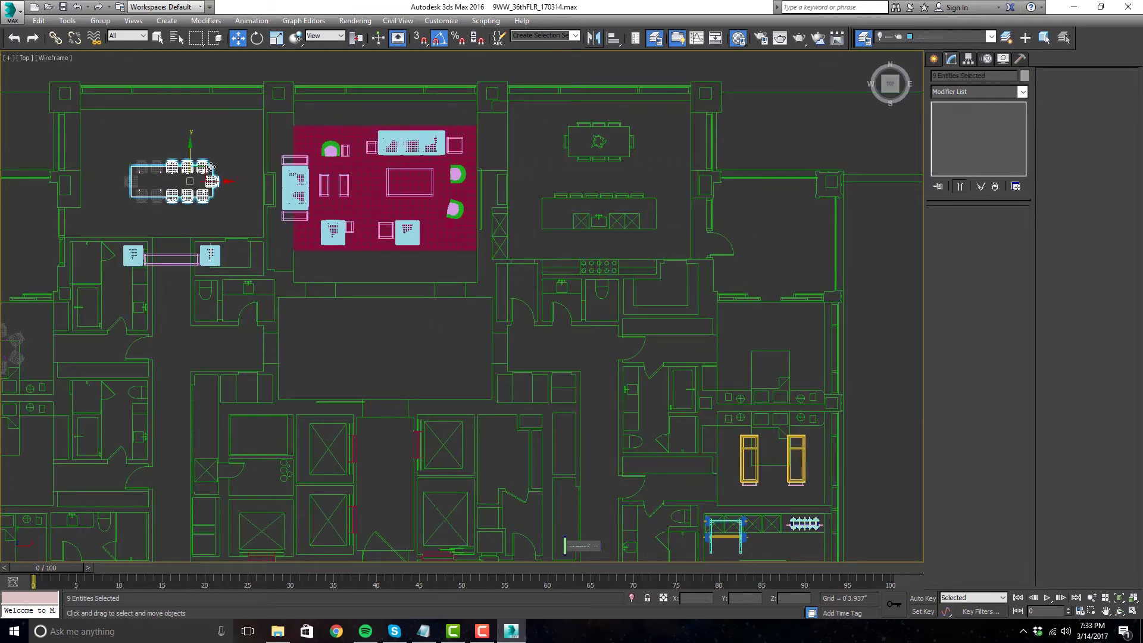
key("z")
left_click_drag(643, 387, 369, 342)
left_click_drag(531, 322, 512, 321)
left_click_drag(631, 108, 369, 140, "ctrl")
left_click_drag(535, 238, 504, 238)
- Clone the dining table's end chair to the opposite end and mirror it to face the table
left_click_drag(638, 239, 302, 238, "shift")
left_click(572, 364)
left_click(593, 38)
left_click(538, 403)
left_click(416, 325)
- Shorten the dining table by moving its end vertices inward and delete its surplus element
left_click(988, 125)
left_click_drag(332, 373, 156, 128)
left_click_drag(209, 238, 326, 238)
key("1")
left_click(225, 298)
key("5")
key("Delete")
- Delete the unneeded seating and round table sets from the west rooms
scroll(191, 117, "down", 9)
left_click_drag(458, 318, 223, 233)
key("Delete")
key("Delete")
left_click_drag(116, 217, 257, 309)
- Delete the gym equipment from the southeast rooms
key("Delete")
- Move the southwest living room furniture set outside the building, south of the floor plan
left_click_drag(387, 492, 199, 387)
left_click_drag(329, 417, 368, 523)
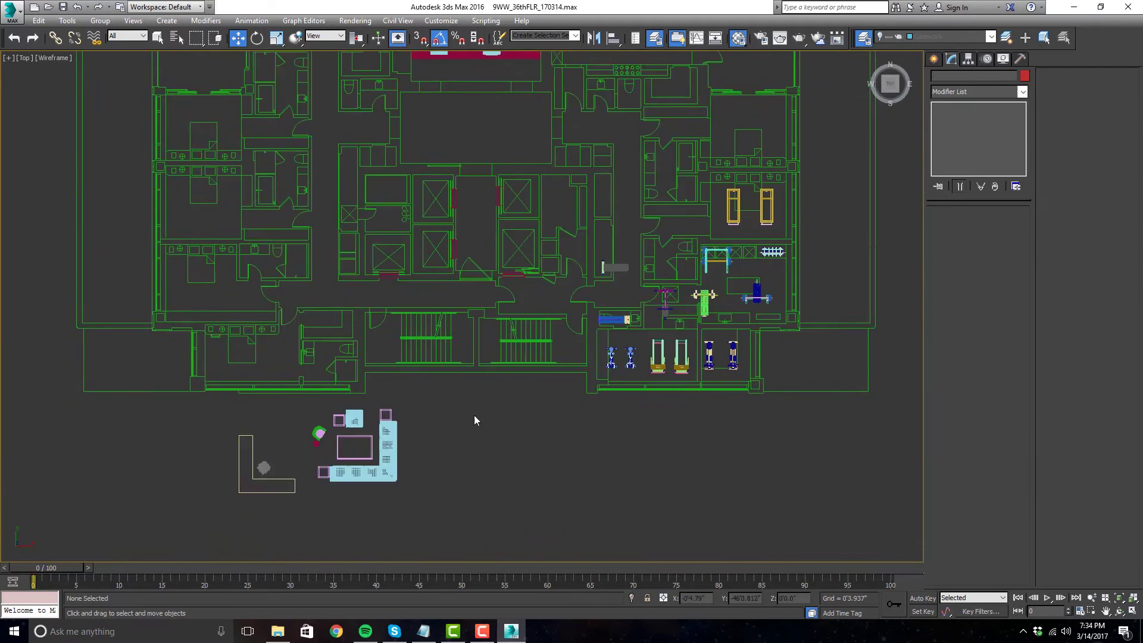
left_click_drag(536, 411, 798, 238)
key("Delete")
left_click_drag(671, 321, 768, 239)
- Delete the sectional sofa set lying south of the floor plan
key("Delete")
scroll(571, 425, "down", 2)
left_click_drag(452, 530, 304, 453)
- Delete the lounge furniture and rug from the north central room in the perspective view
key("Delete")
key("p")
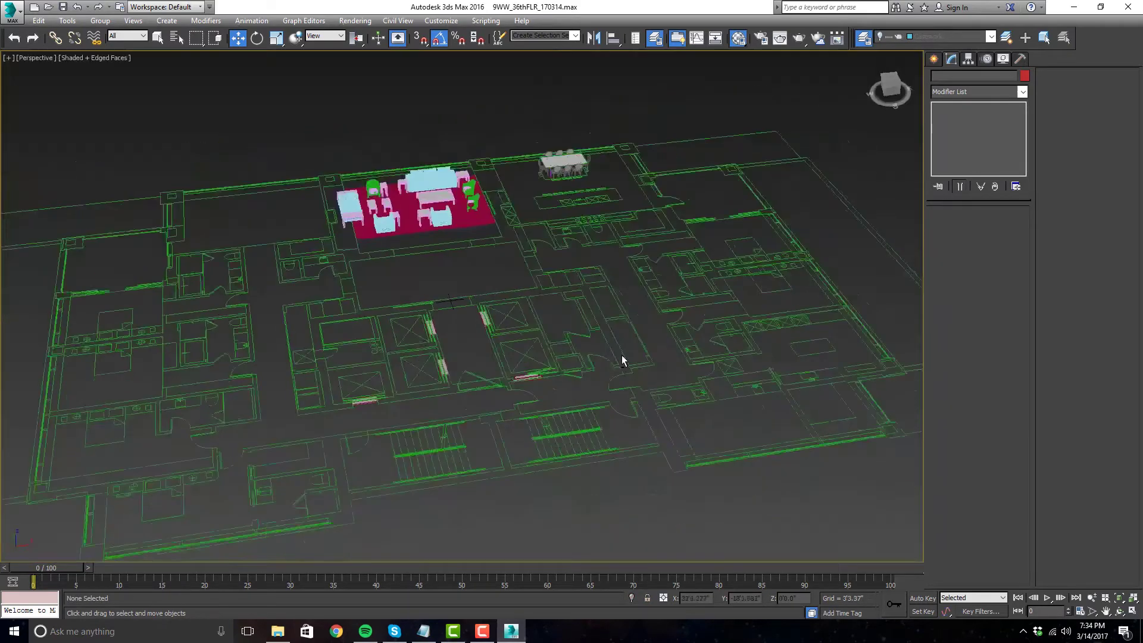
middle_click_drag(622, 359, 576, 381, "alt")
middle_click_drag(431, 290, 485, 273)
left_click_drag(484, 269, 358, 163)
- Delete the unneeded casework piece from the floor plan in the top view
key("Delete")
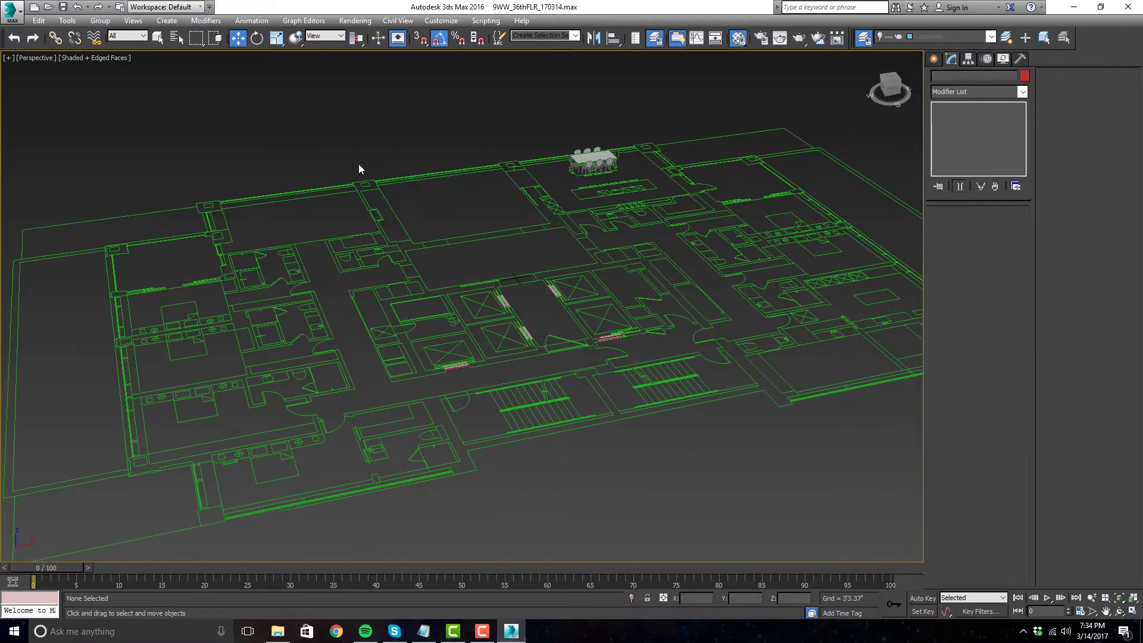
scroll(437, 161, "down", 3)
middle_click_drag(534, 275, 530, 307, "alt")
scroll(366, 367, "up", 4)
key("t")
scroll(333, 196, "up", 3)
left_click_drag(368, 241, 304, 181)
scroll(312, 187, "up", 6)
left_click_drag(438, 321, 214, 245)
scroll(286, 246, "down", 5)
scroll(276, 458, "up", 2)
left_click(268, 409)
scroll(266, 409, "up", 4)
left_click_drag(275, 357, 276, 311)
scroll(279, 307, "down", 4)
key("Delete")
- Move the kitchen casework pieces onto their floor plan outlines and group them
left_click(419, 84)
left_click_drag(418, 71, 418, 434, "shift")
scroll(493, 325, "down", 5)
scroll(420, 464, "up", 6)
left_click_drag(375, 372, 459, 372)
left_click(511, 362)
left_click(100, 20)
left_click(109, 36)
left_click_drag(554, 342, 368, 342)
- Position the cooktop and range hood groups over the kitchen's back counter
scroll(232, 358, "down", 5)
left_click_drag(240, 348, 631, 162)
middle_click_drag(671, 175, 411, 274)
scroll(619, 297, "up", 5)
left_click_drag(411, 273, 648, 273)
key("e")
key("w")
key("alt+w")
key("z")
scroll(783, 397, "down", 3)
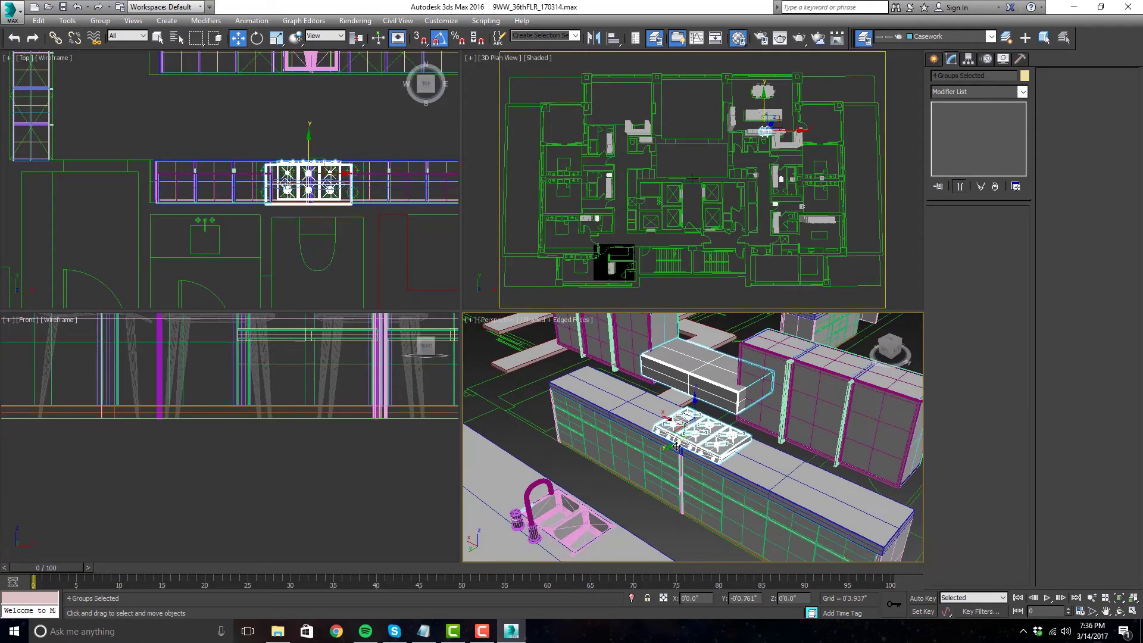
- Select the kitchen island group and align it with its floor plan outline
left_click(629, 506)
middle_click_drag(629, 506, 717, 518, "alt")
left_click(662, 386)
scroll(662, 386, "up", 4)
middle_click_drag(718, 417, 676, 420, "alt")
left_click(676, 421)
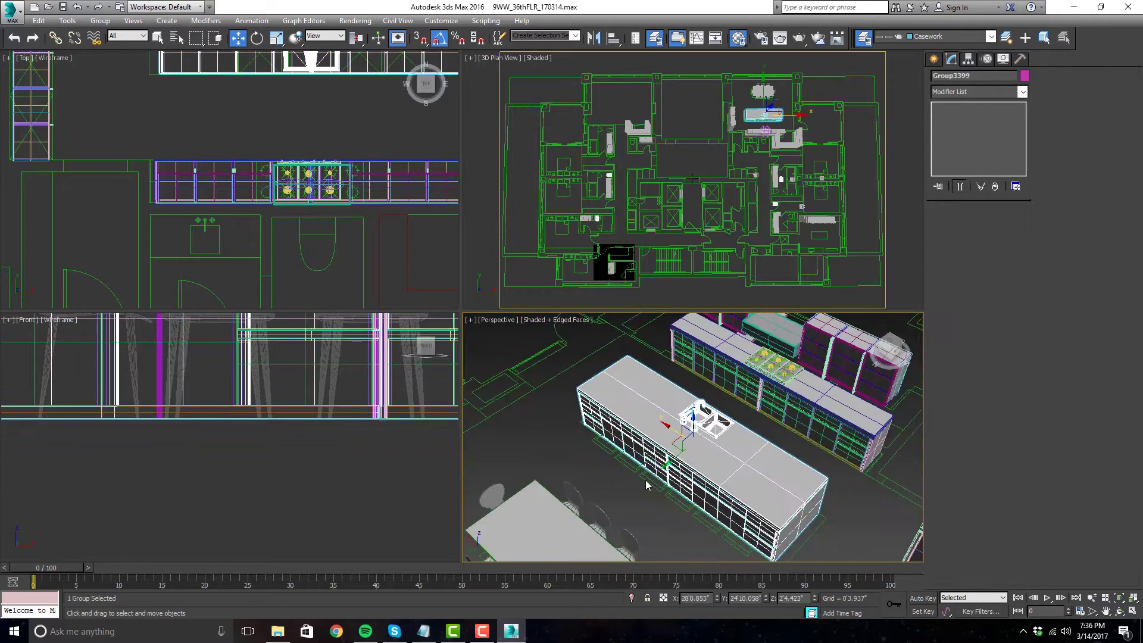
key("alt+w")
scroll(418, 310, "down", 5)
scroll(419, 314, "up", 4)
middle_click_drag(212, 500, 212, 334)
- Delete the surplus casework piece and move the neighbouring piece to its place on the plan
middle_click_drag(417, 524, 322, 411)
left_click(381, 415)
key("Delete")
middle_click_drag(397, 413, 473, 365)
left_click(243, 138)
left_click_drag(243, 138, 430, 427, "shift")
key("Return")
- Copy the vanity to the next bathroom along the plan and position it on the outline
left_click_drag(450, 359, 493, 419)
scroll(445, 411, "up", 3)
left_click_drag(421, 68, 443, 391, "shift")
left_click(572, 365)
scroll(416, 405, "up", 8)
left_click_drag(476, 217, 384, 301)
scroll(381, 295, "down", 9)
- Copy a vanity across to another bathroom, rotate it and move it onto its outline
middle_click_drag(477, 268, 167, 377)
left_click(141, 398, "ctrl")
left_click(74, 419, "ctrl")
left_click_drag(92, 392, 628, 336, "shift")
left_click(560, 370)
scroll(694, 344, "up", 8)
key("e")
left_click_drag(405, 347, 357, 398)
key("w")
mouse_move(363, 339)
left_mouse_down()
mouse_move(578, 309)
mouse_move(534, 329)
left_mouse_up()
- Shorten the copied vanity's base by moving the vertices at both ends inward to the outline
left_click(296, 338, "alt")
left_click(947, 305)
left_click_drag(601, 203, 429, 256)
left_click_drag(510, 205, 510, 236)
left_click_drag(601, 500, 429, 444)
left_click_drag(512, 449, 512, 427)
- Copy the vanity to a further bathroom, turn it horizontal and place it against the wall outline
scroll(566, 459, "down", 9)
middle_click_drag(626, 391, 674, 457)
left_click_drag(165, 480, 684, 468, "shift")
left_click(571, 365)
scroll(694, 473, "up", 8)
key("e")
key("w")
mouse_move(536, 339)
left_mouse_down()
mouse_move(586, 391)
mouse_move(446, 269)
left_mouse_up()
- Widen the horizontal vanity's base by moving the vertices at both ends outward to the floor plan outline
left_click_drag(622, 372, 571, 185)
left_click_drag(619, 203, 701, 203)
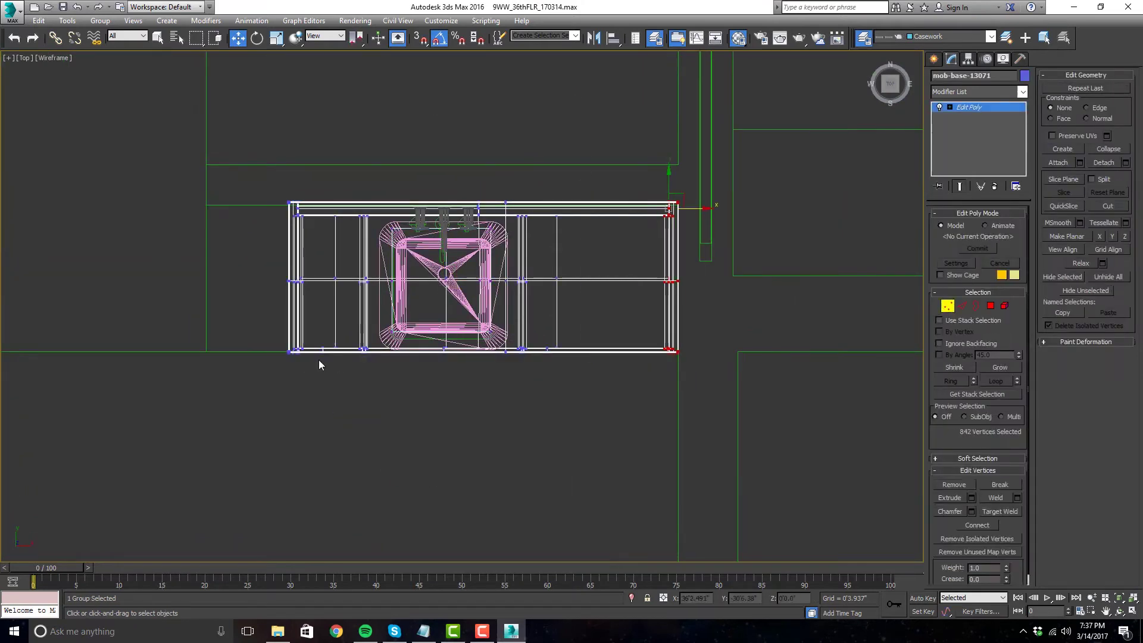
left_click_drag(339, 365, 268, 184)
left_click_drag(315, 203, 231, 203)
scroll(489, 365, "down", 7)
left_click(947, 305)
- Move the next vanity group to its bathroom outline and rotate it to match the wall
key("alt+w")
left_click(762, 335)
scroll(512, 364, "down", 7)
scroll(596, 352, "up", 5)
left_click_drag(319, 319, 535, 291, "shift")
key("e")
mouse_move(557, 247)
left_mouse_down()
mouse_move(613, 309)
mouse_move(640, 375)
left_mouse_up()
key("w")
scroll(551, 294, "up", 4)
- Ungroup the vanity and extend its base by moving the end vertices to the outline
left_click(100, 21)
left_click(111, 47)
left_click(665, 289)
left_click(948, 306)
left_click_drag(649, 220, 694, 364)
left_click_drag(686, 238, 756, 247)
scroll(577, 271, "down", 5)
- Delete the surplus vanity part and group the remaining vanity pieces
left_click(579, 245)
scroll(584, 245, "up", 2)
key("Delete")
left_click(351, 286)
left_click(100, 20)
left_click(111, 34)
key("Return")
- Move the grouped vanity onto its bathroom outline and delete two leftover pieces beside it
left_click_drag(394, 280, 322, 447)
scroll(322, 447, "down", 5)
mouse_move(365, 316)
left_mouse_down()
mouse_move(361, 224)
mouse_move(476, 401)
left_mouse_up()
scroll(476, 401, "up", 4)
left_click_drag(500, 398, 539, 494)
left_click(427, 245)
key("Delete")
left_click(454, 291)
key("Delete")
- Move the loose sink and faucet to the powder room below the kitchen and copy the toilet into the adjoining compartment
left_click(663, 286)
key("Delete")
left_click(200, 259)
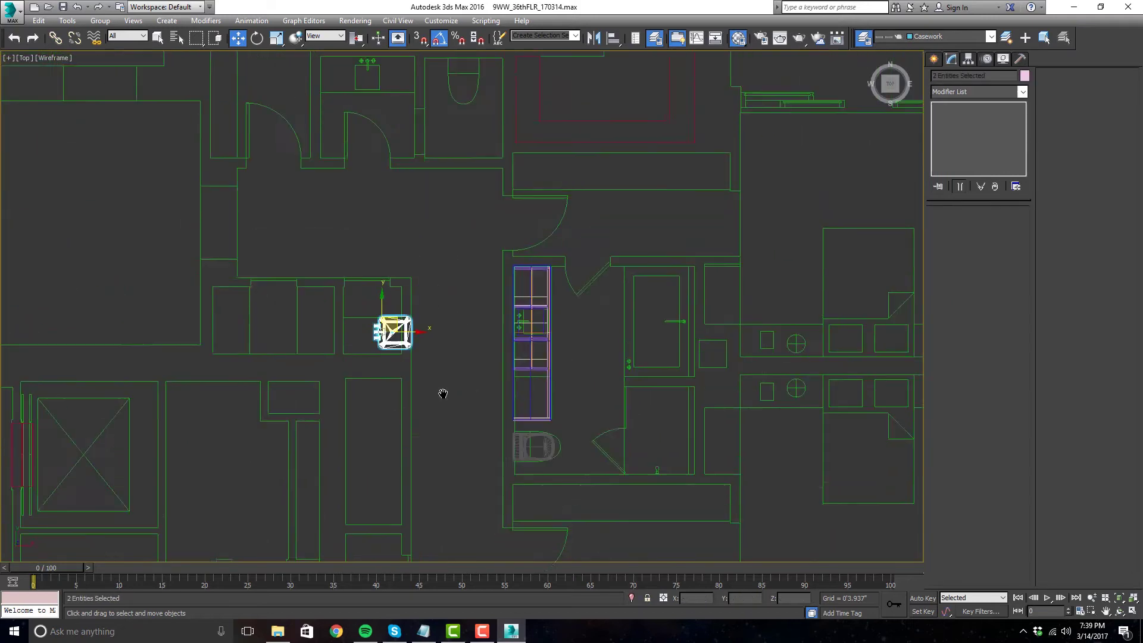
left_click_drag(521, 424, 491, 249, "shift")
left_click(569, 365)
left_click_drag(543, 286, 574, 346)
left_click_drag(527, 314, 493, 232)
left_click(566, 303)
scroll(566, 302, "down", 6)
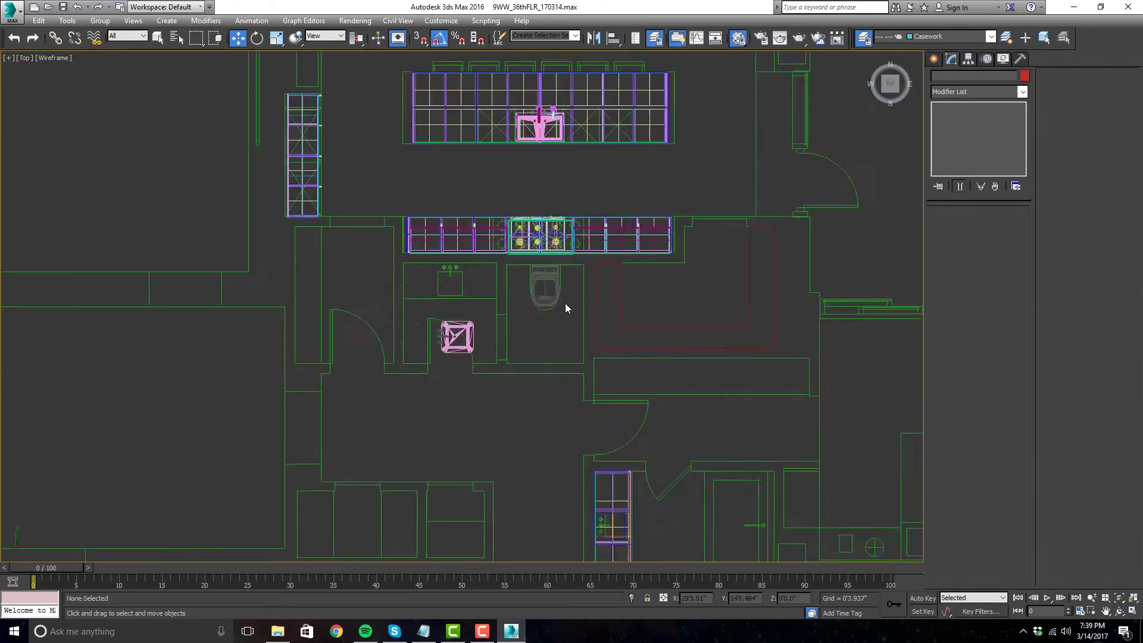
- Copy a vanity base into the powder room below the kitchen and align it with the outline
middle_click_drag(565, 302, 822, 306)
mouse_move(209, 295)
left_mouse_down("shift")
mouse_move(735, 294)
mouse_move(759, 350)
left_mouse_up("shift")
left_click(571, 364)
left_click(546, 335)
scroll(741, 325, "up", 4)
left_click_drag(735, 309, 752, 355)
left_click_drag(704, 325, 704, 256)
scroll(704, 256, "down", 6)
- Copy the powder room vanity west to the matching powder room and place it on the outline
left_click_drag(833, 262, 457, 262, "shift")
left_click(571, 365)
scroll(411, 269, "up", 10)
scroll(492, 233, "down", 10)
middle_click_drag(685, 351, 545, 322)
scroll(530, 275, "down", 1)
- Copy a bathroom fixture to another bathroom, rotate it and move it onto its floor plan outline
left_click(515, 292)
scroll(290, 235, "up", 6)
mouse_move(388, 381)
left_mouse_down("shift")
mouse_move(388, 135)
mouse_move(519, 199)
left_mouse_up("shift")
left_click(571, 365)
left_click(572, 365)
key("e")
left_click_drag(536, 232, 553, 178)
left_click(447, 232)
key("w")
scroll(444, 231, "down", 5)
middle_click_drag(708, 228, 587, 227)
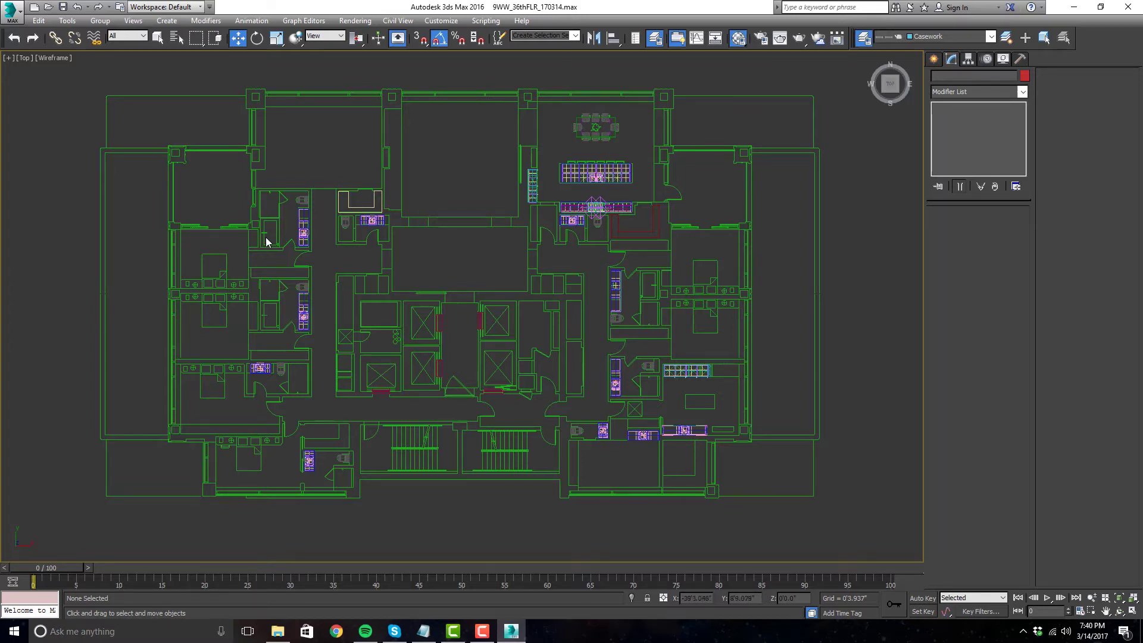
scroll(276, 186, "up", 2)
scroll(298, 288, "down", 2)
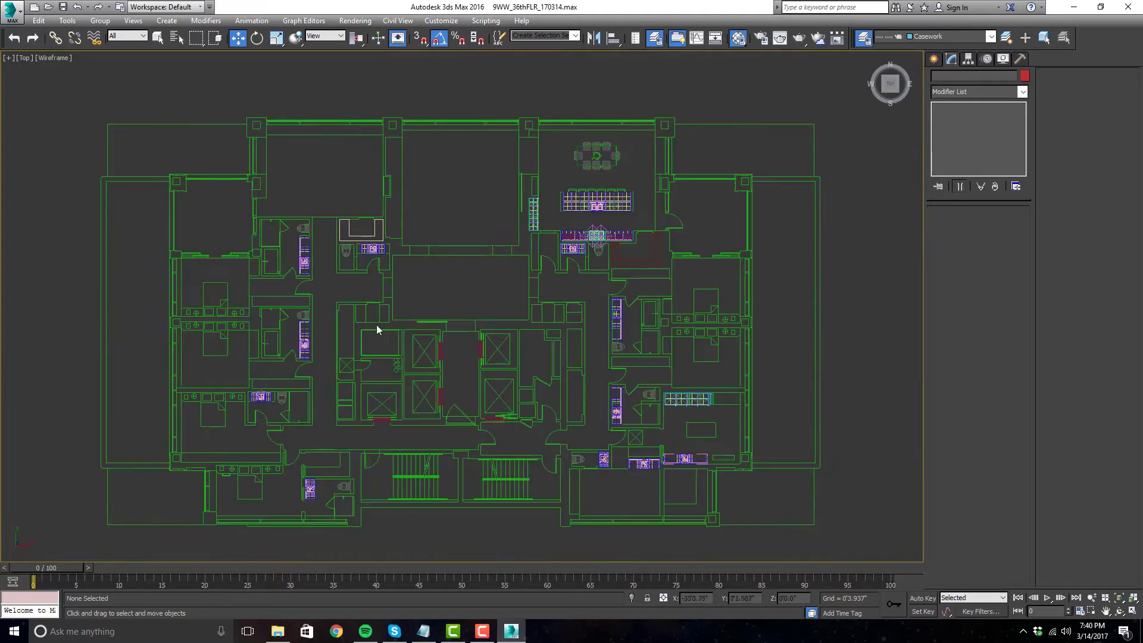
middle_click_drag(478, 336, 497, 338)
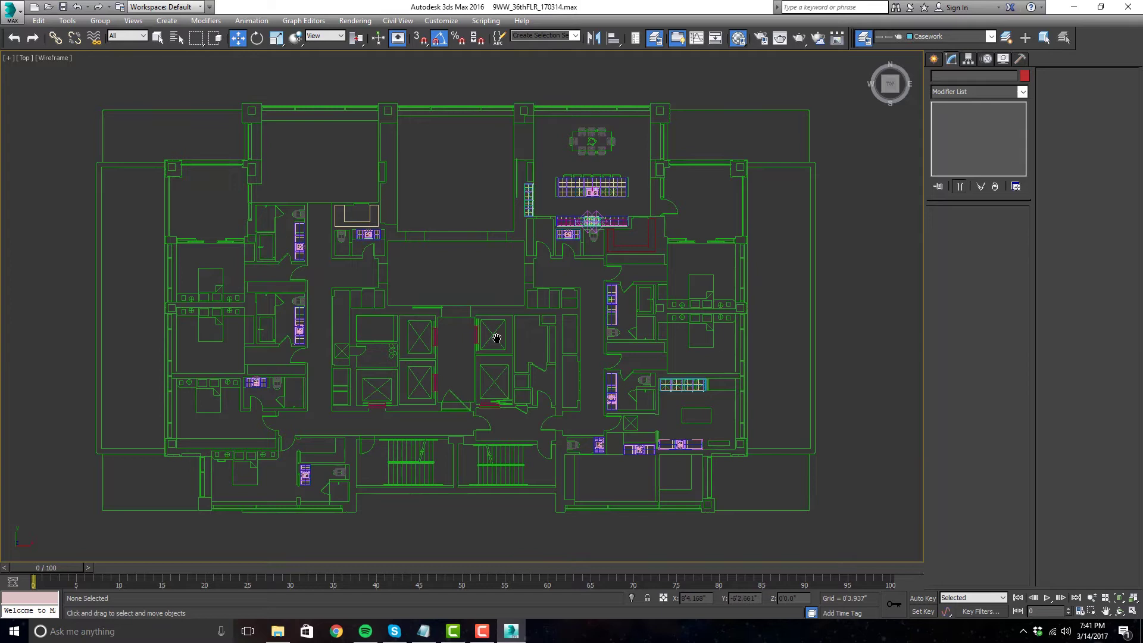
middle_click_drag(583, 309, 579, 307)
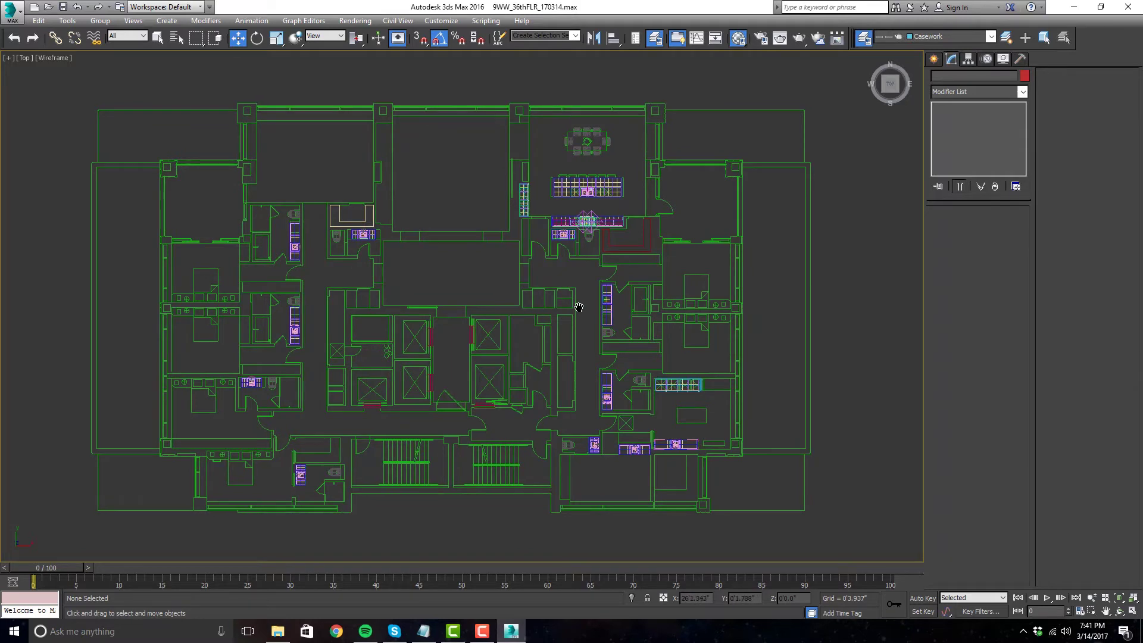
scroll(650, 298, "up", 4)
scroll(650, 298, "down", 4)
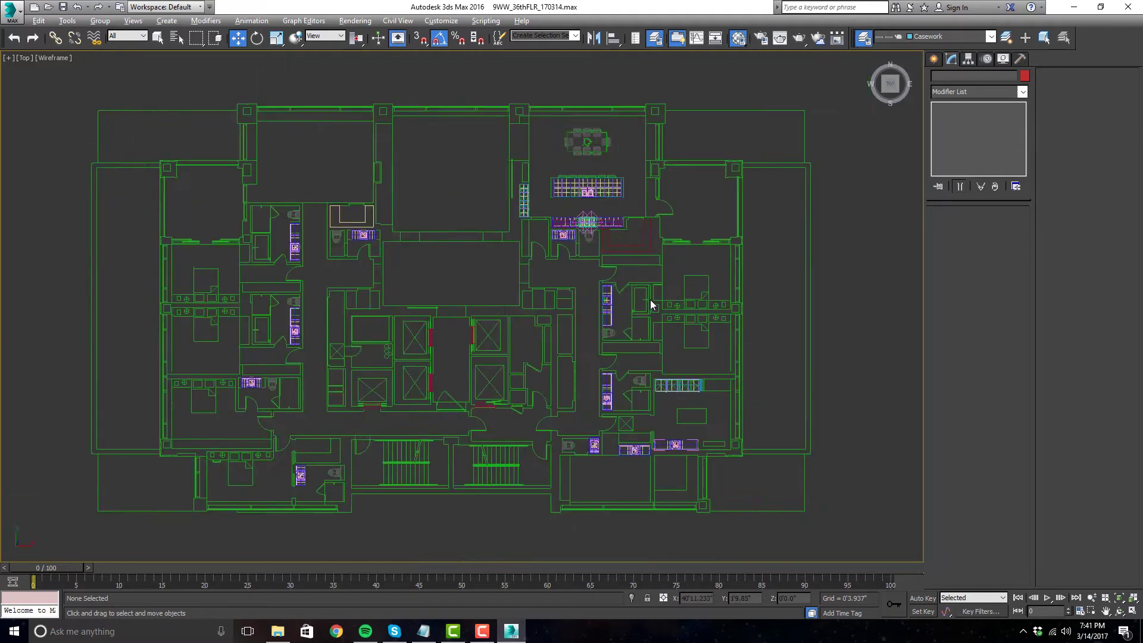
- Show the furnished floor in the maximized Perspective view and hide the Casework layer
key("alt+w")
middle_click(756, 472)
key("alt+w")
scroll(636, 334, "down", 14)
scroll(512, 277, "up", 2)
middle_click_drag(463, 306, 506, 317, "alt")
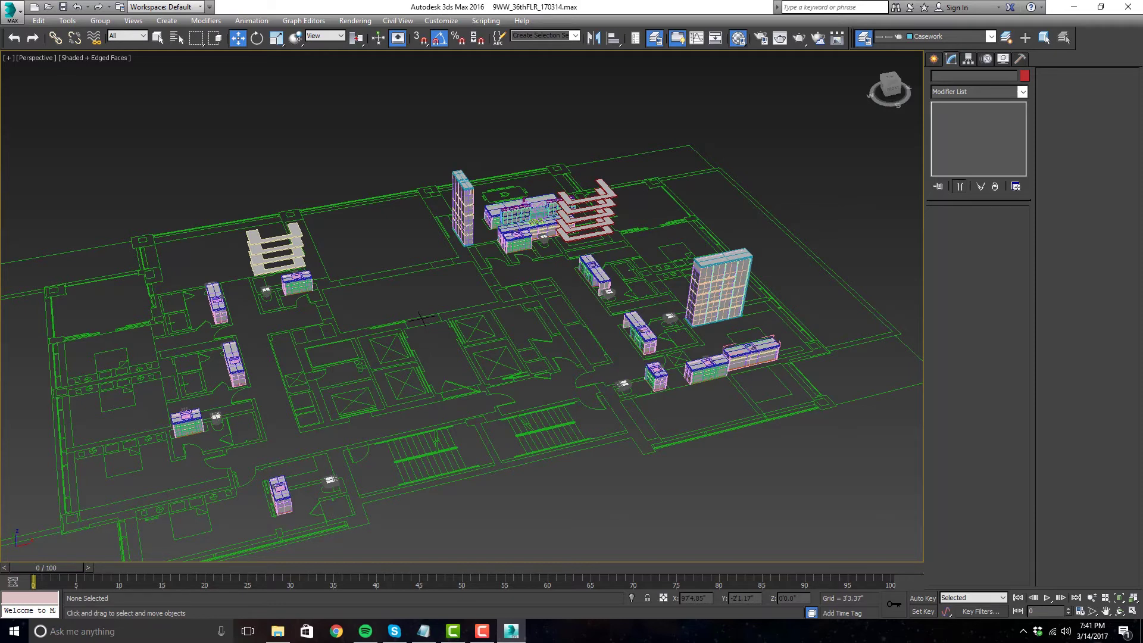
left_click(880, 37)
- Select all the loose sinks, toilets and other fixtures across the floor plan and move them onto the Casework layer
scroll(862, 337, "down", 3)
scroll(838, 393, "up", 4)
left_click_drag(841, 420, 77, 119)
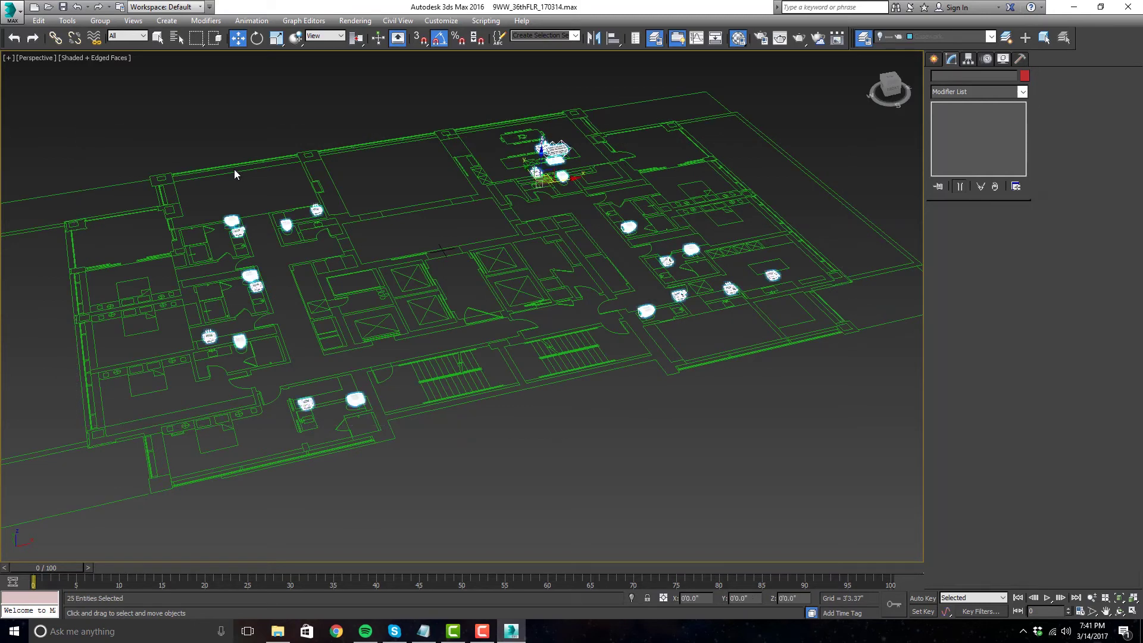
left_click_drag(906, 476, 90, 128)
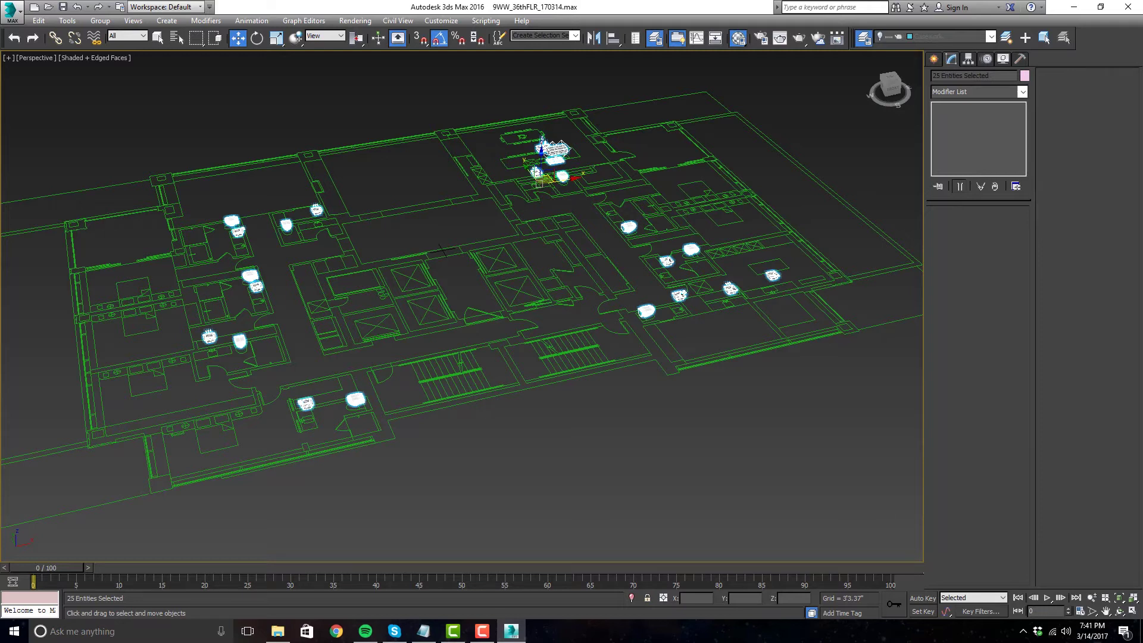
key("Delete")
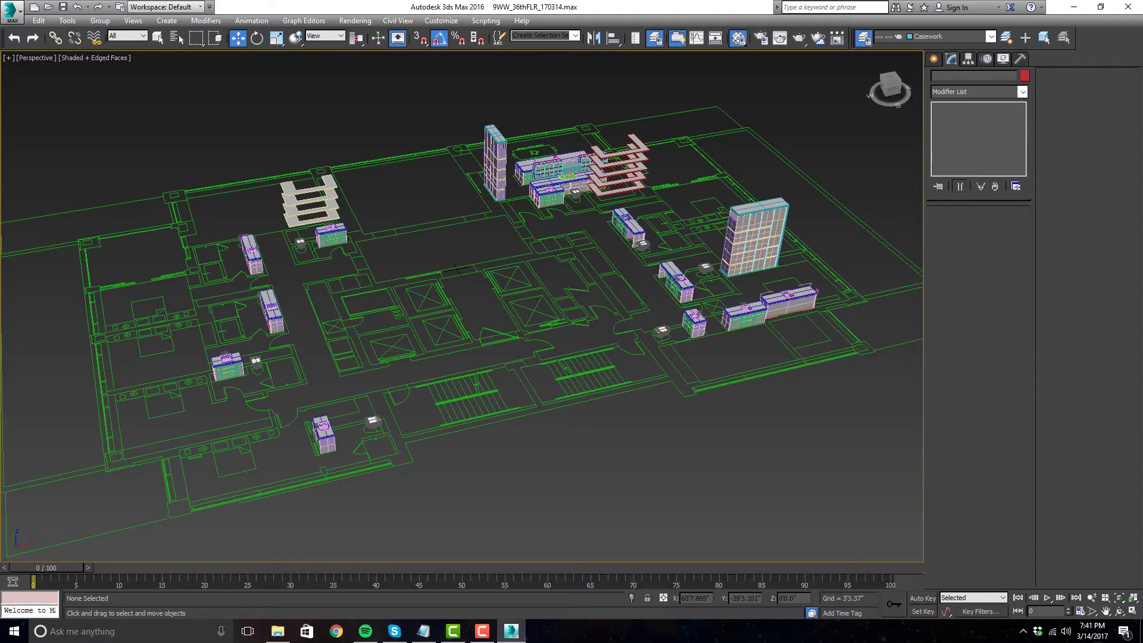
- Turn off the Casework layer together with its newly added fixtures, keeping only the floor plan linework displayed
key("ctrl+z")
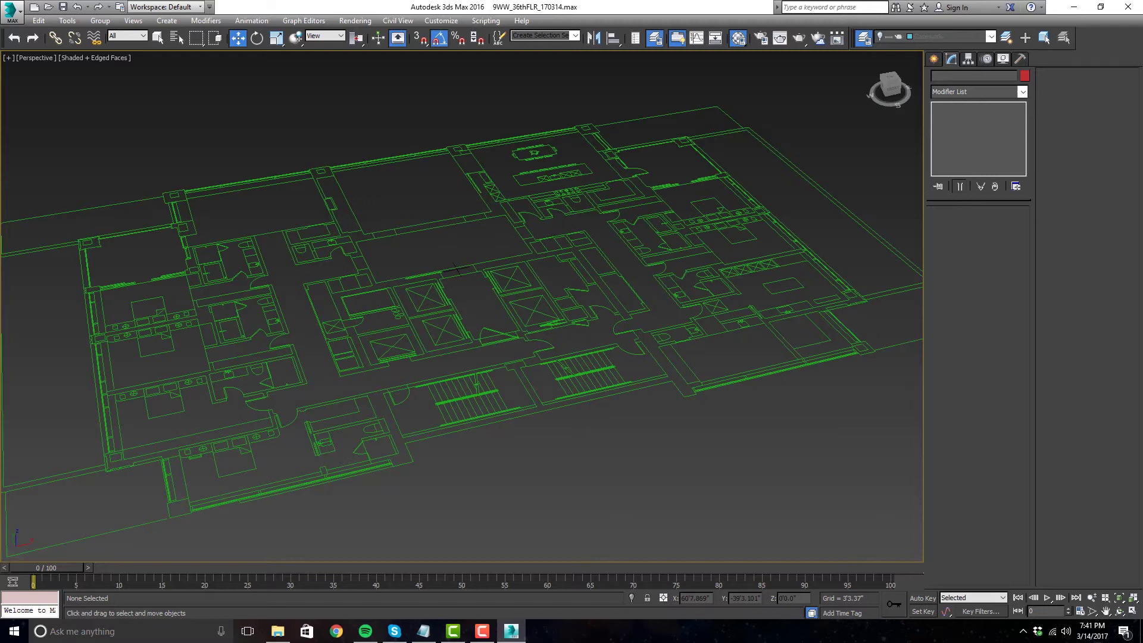
middle_click_drag(680, 439, 685, 444)
middle_click_drag(464, 370, 526, 302, "alt")
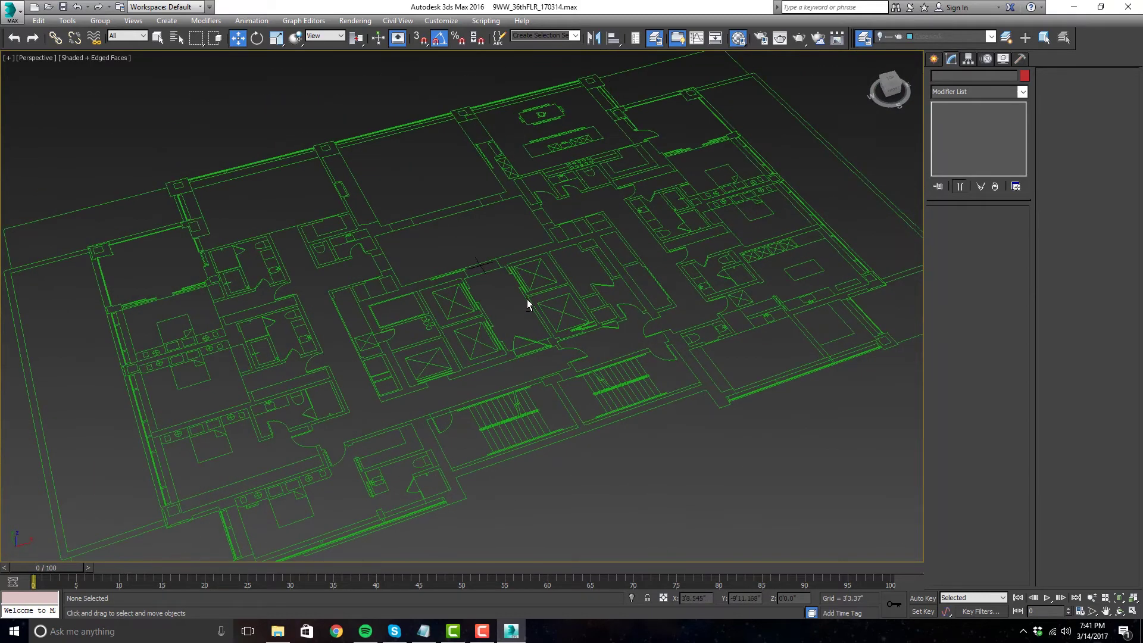
- Return to the maximized Top view of the whole floor plan and open File Explorer
key("alt+w")
left_click(298, 177)
key("alt+w")
scroll(477, 250, "down", 2)
scroll(479, 252, "up", 3)
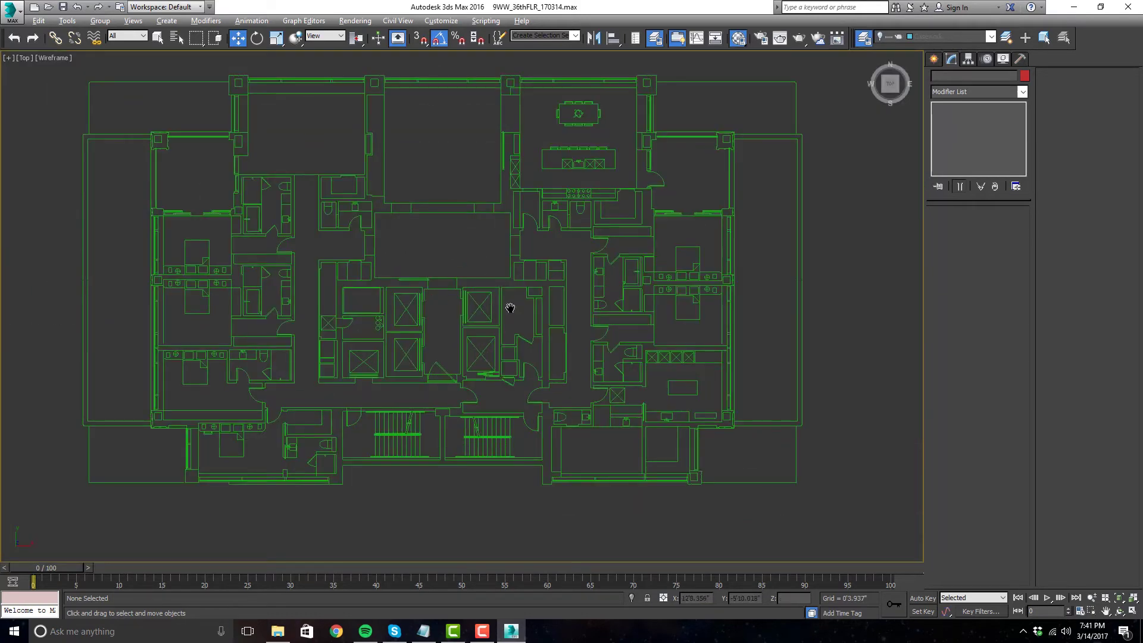
key("super+e")
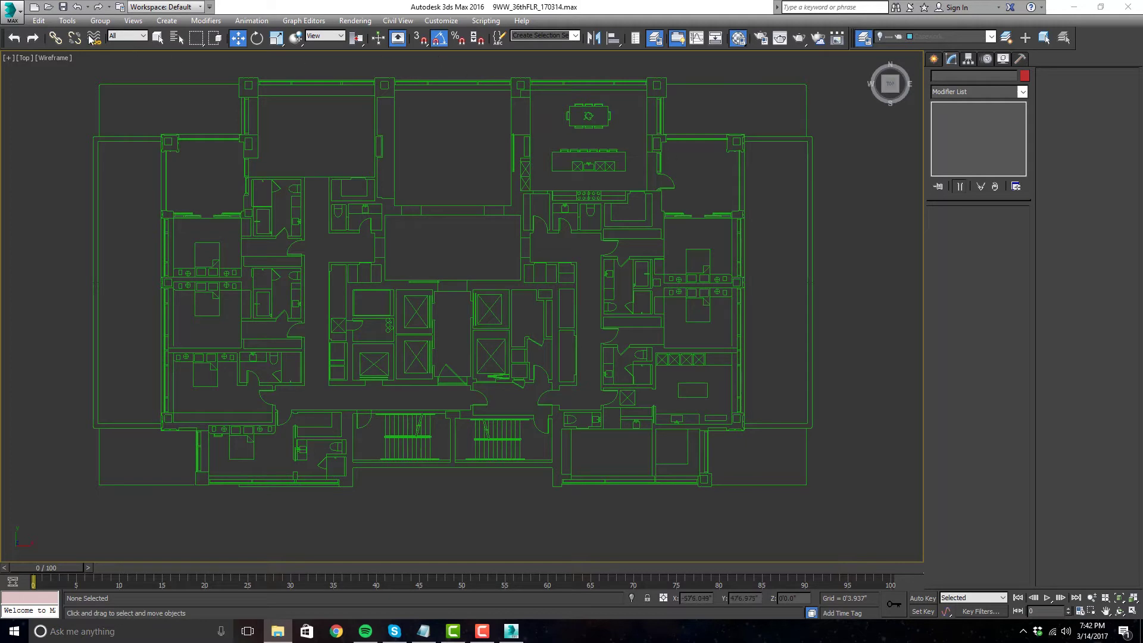
- Merge all objects from Matress Blankets.max in the BED folder into the floor scene
left_click(11, 11)
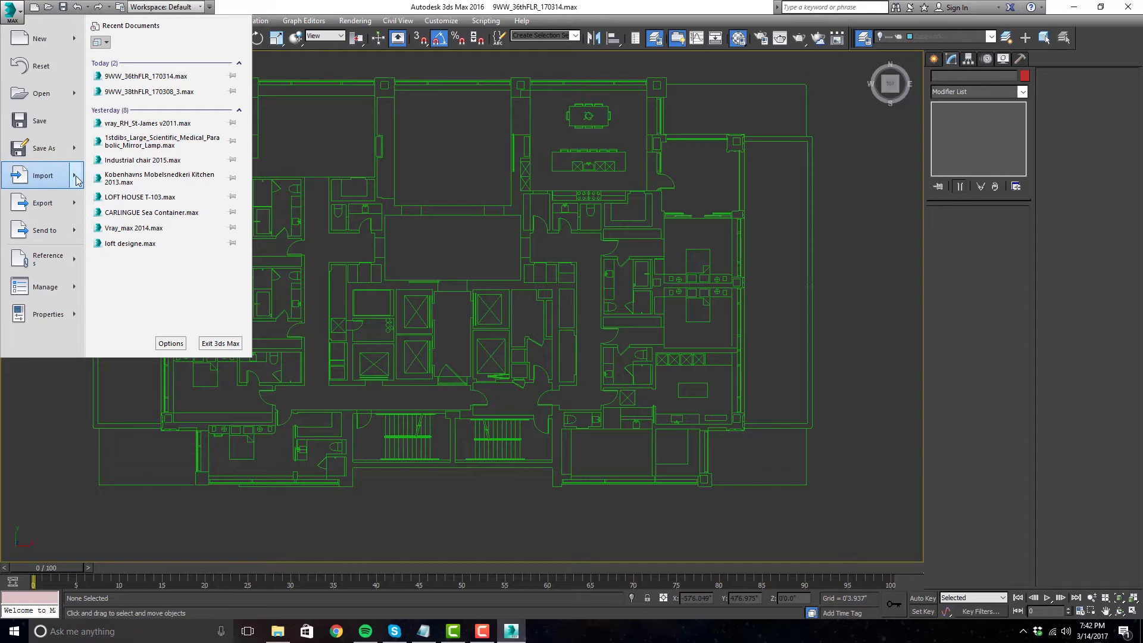
mouse_move(76, 177)
left_click(165, 108)
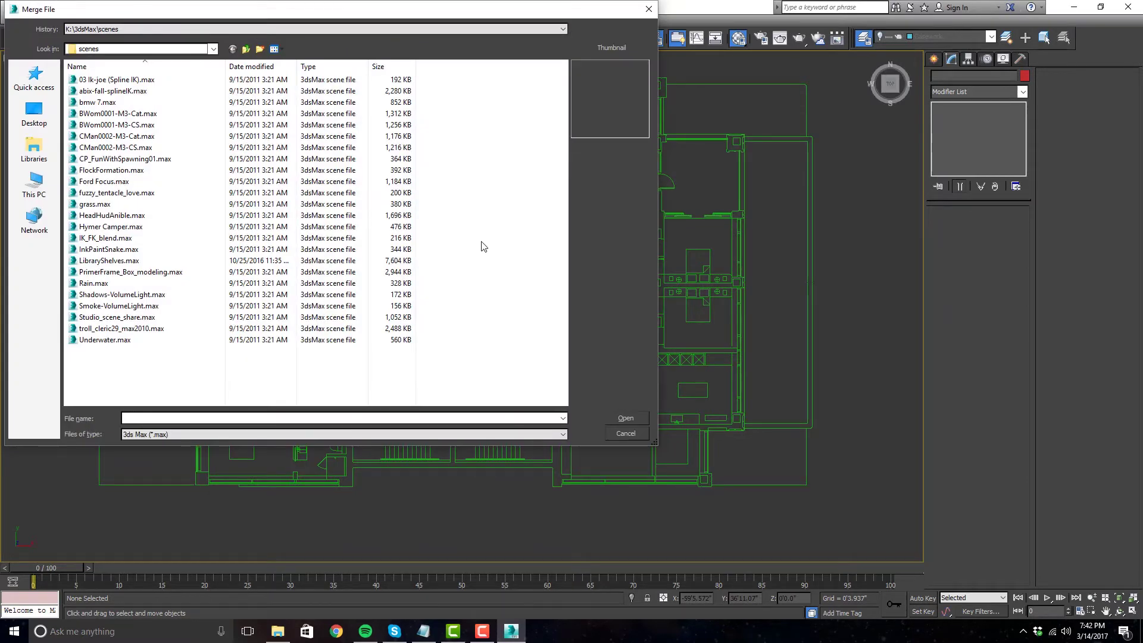
key("ctrl+v")
key("Return")
left_click(117, 113)
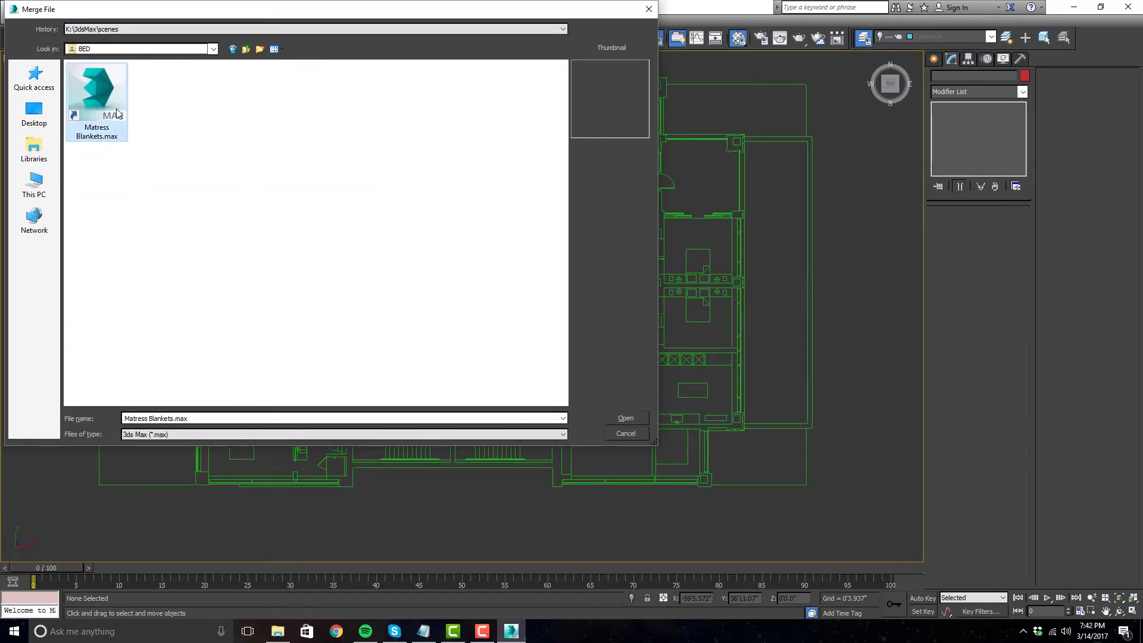
double_click(117, 113)
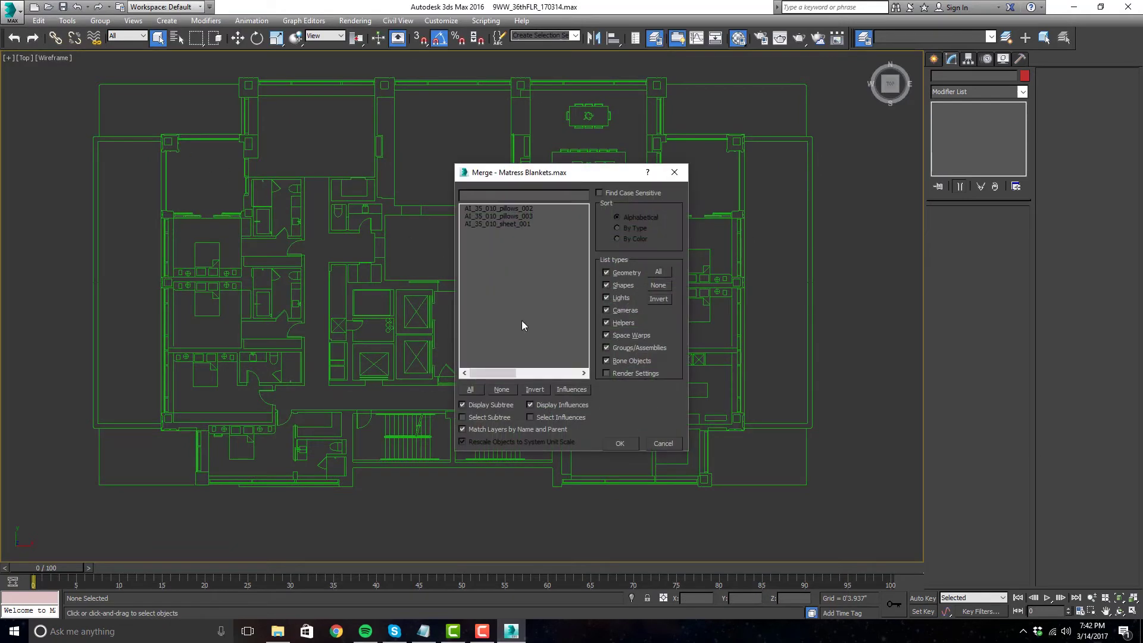
left_click(474, 393)
left_click(621, 444)
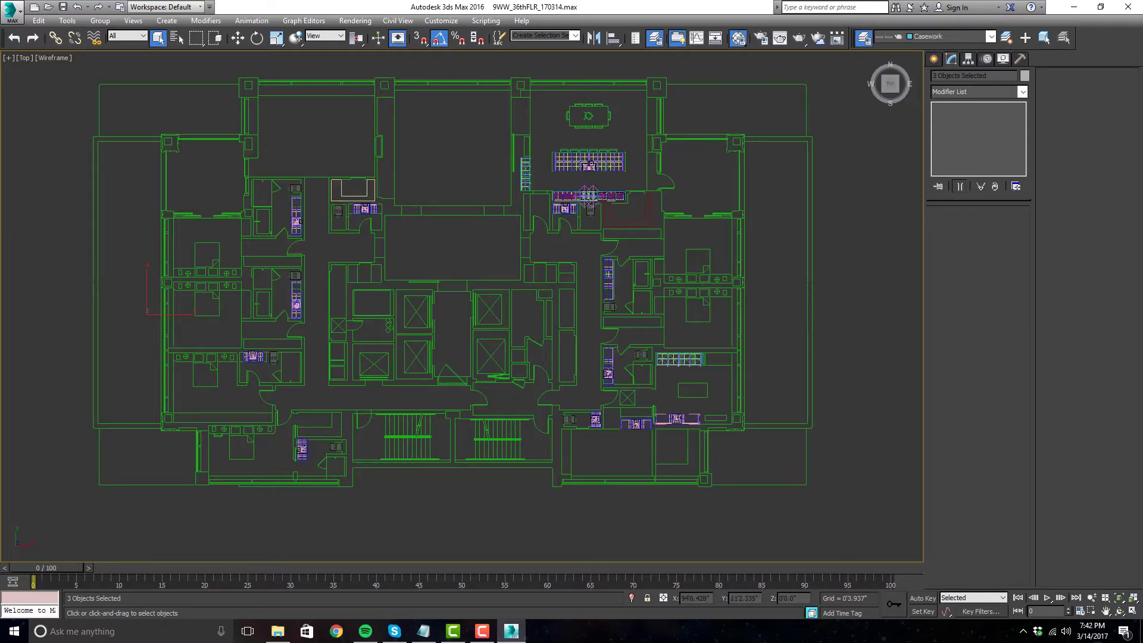
- Switch to the maximized Perspective view and search around the floor plan for the merged bed objects
middle_click_drag(510, 324, 525, 327)
scroll(525, 326, "up", 5)
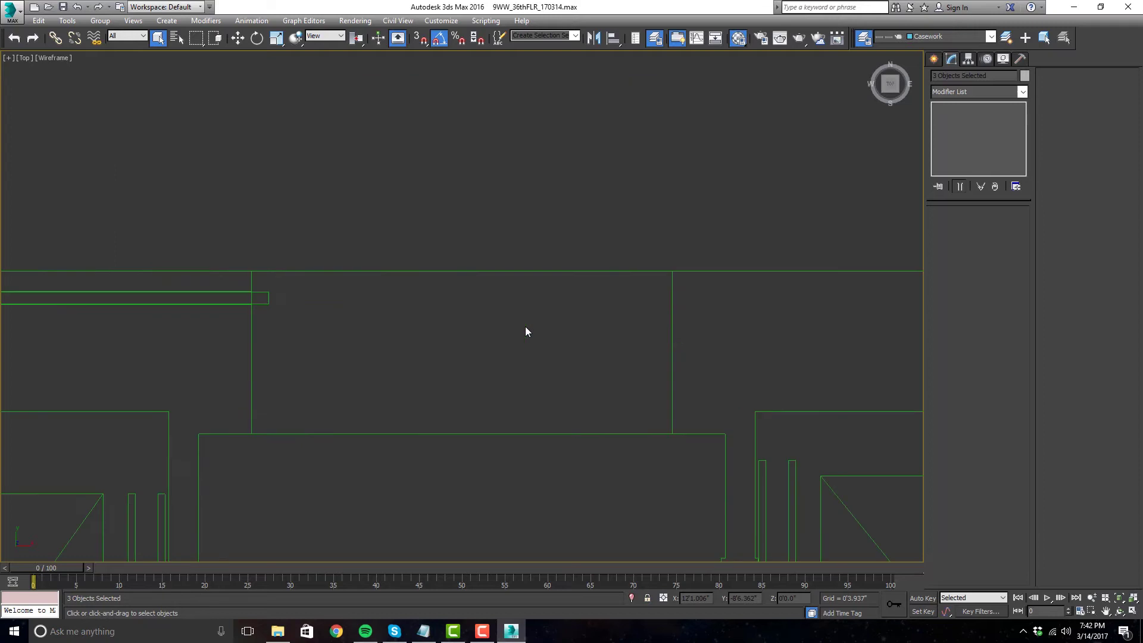
scroll(522, 325, "down", 7)
key("alt+w")
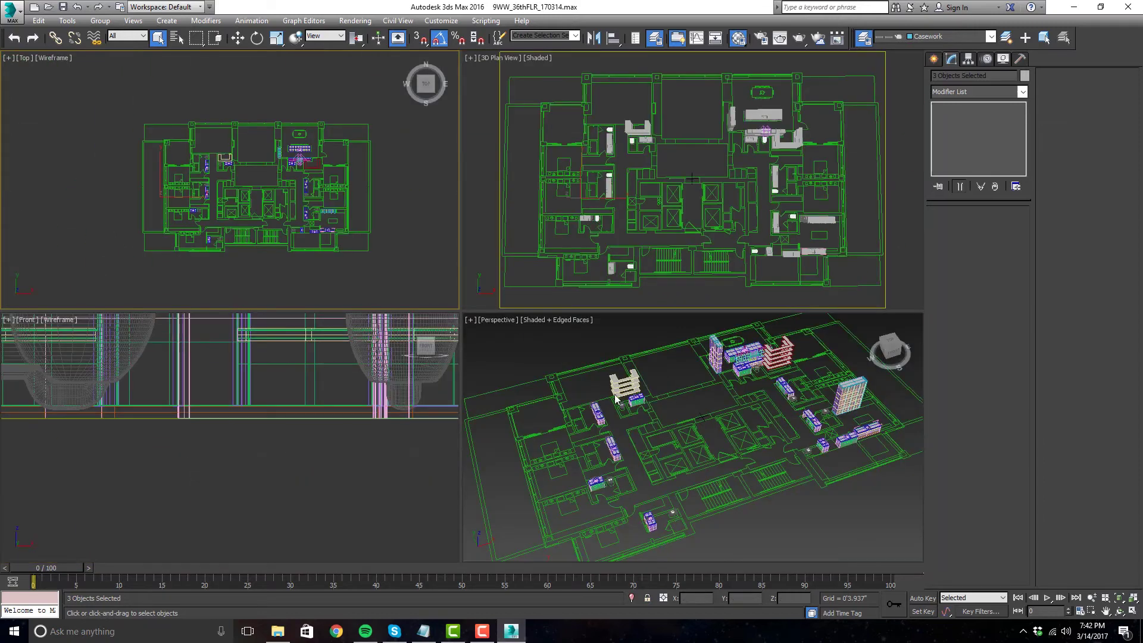
right_click(648, 409)
key("alt+w")
scroll(628, 388, "up", 6)
scroll(622, 381, "down", 3)
scroll(621, 380, "down", 5)
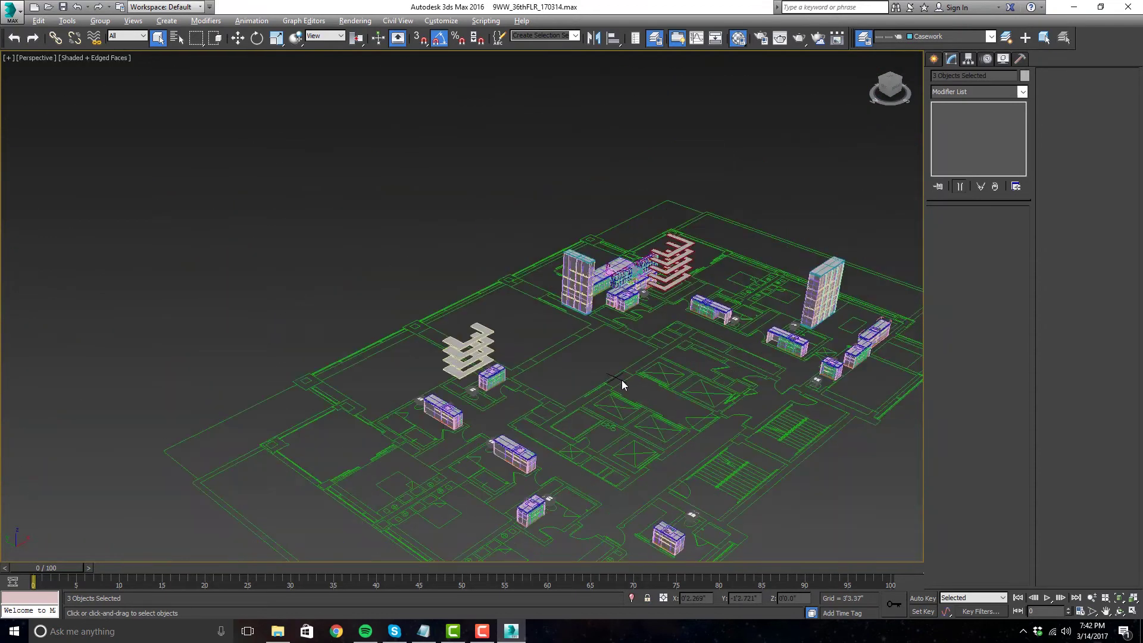
middle_click_drag(616, 380, 530, 298)
mouse_move(649, 353)
middle_mouse_down("alt")
mouse_move(626, 341)
mouse_move(646, 352)
middle_mouse_up("alt")
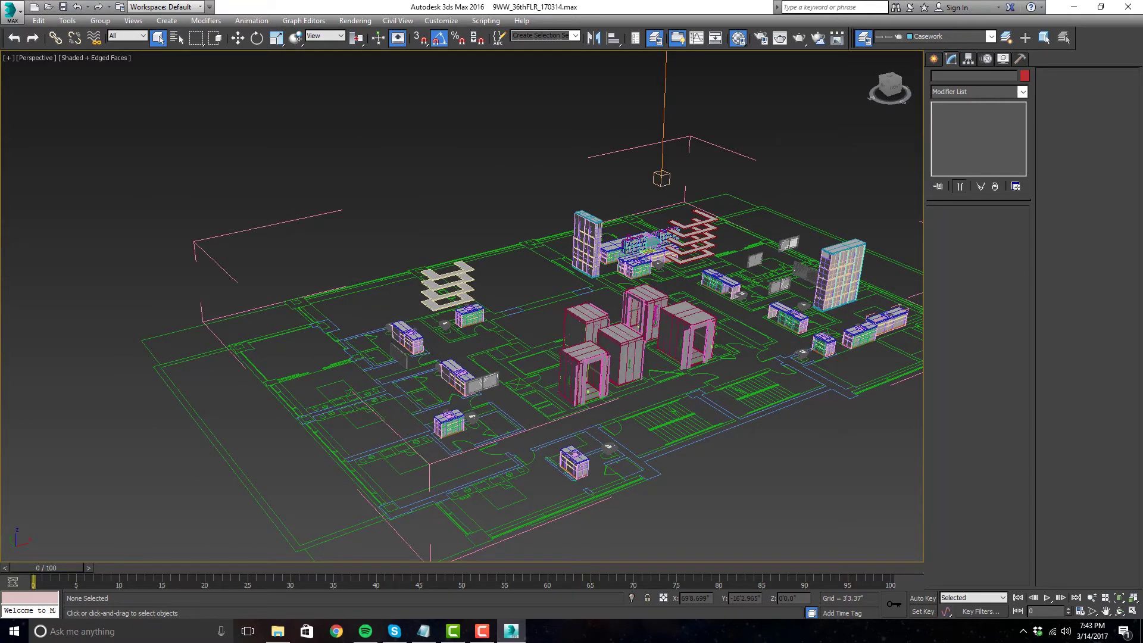
- Locate the merged bed away from the floor plan, select its sheet and frame it in the view
key("w")
middle_click_drag(499, 365, 468, 386, "alt")
scroll(335, 521, "up", 5)
scroll(266, 472, "up", 3)
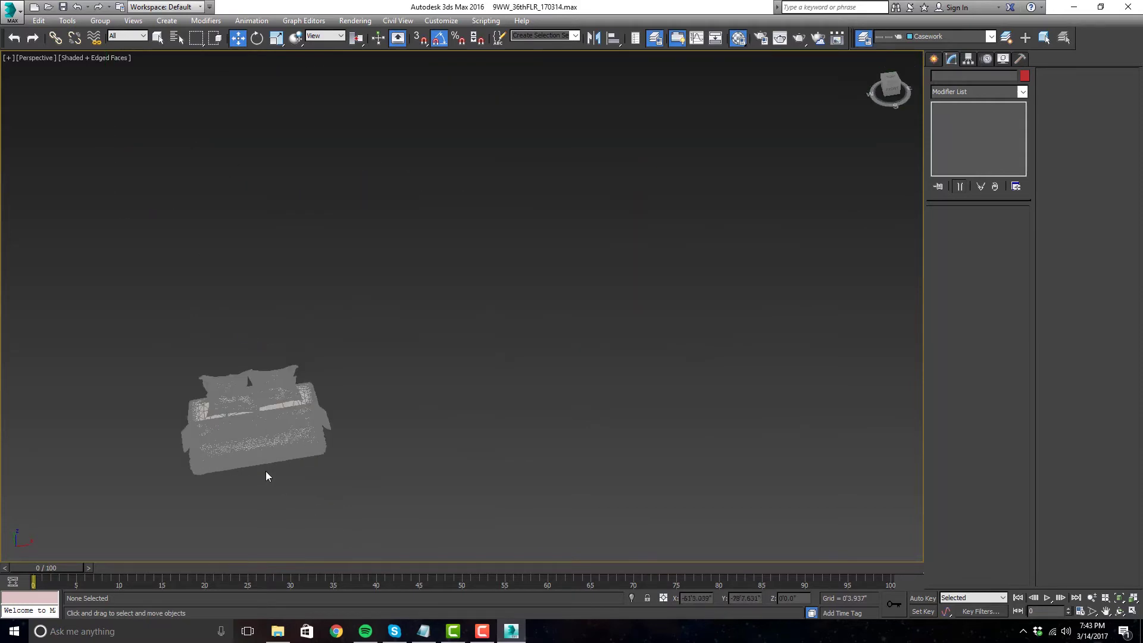
scroll(266, 472, "up", 3)
left_click(348, 354)
key("z")
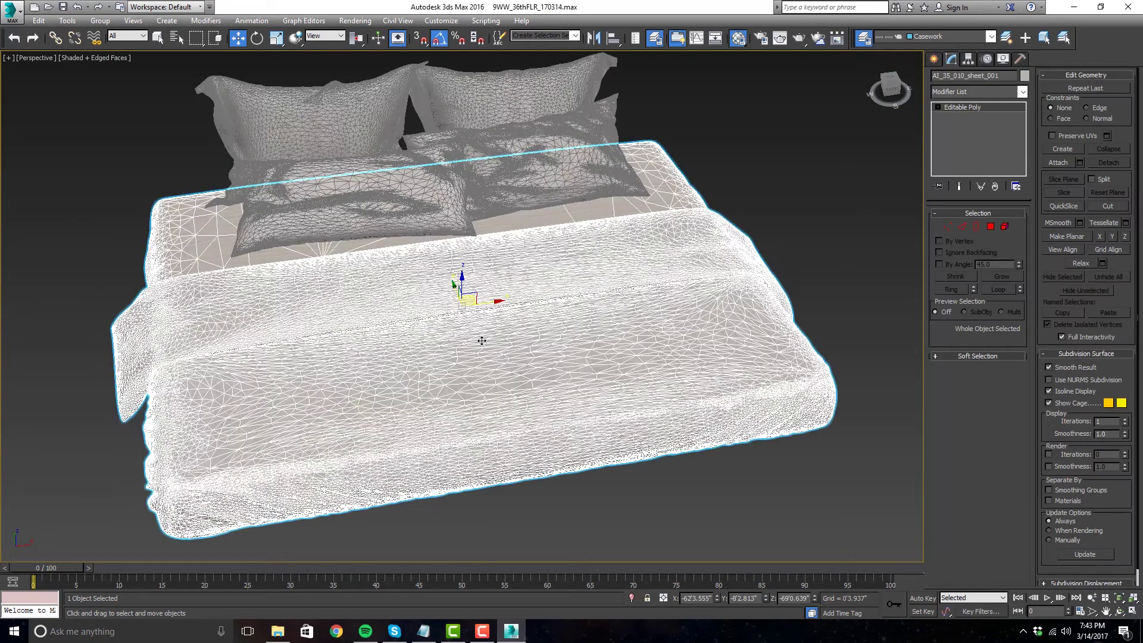
- Compare the bed's location with the floor plan, deselect the sheet and frame the whole scene
scroll(480, 341, "down", 6)
middle_click_drag(620, 357, 568, 385, "alt")
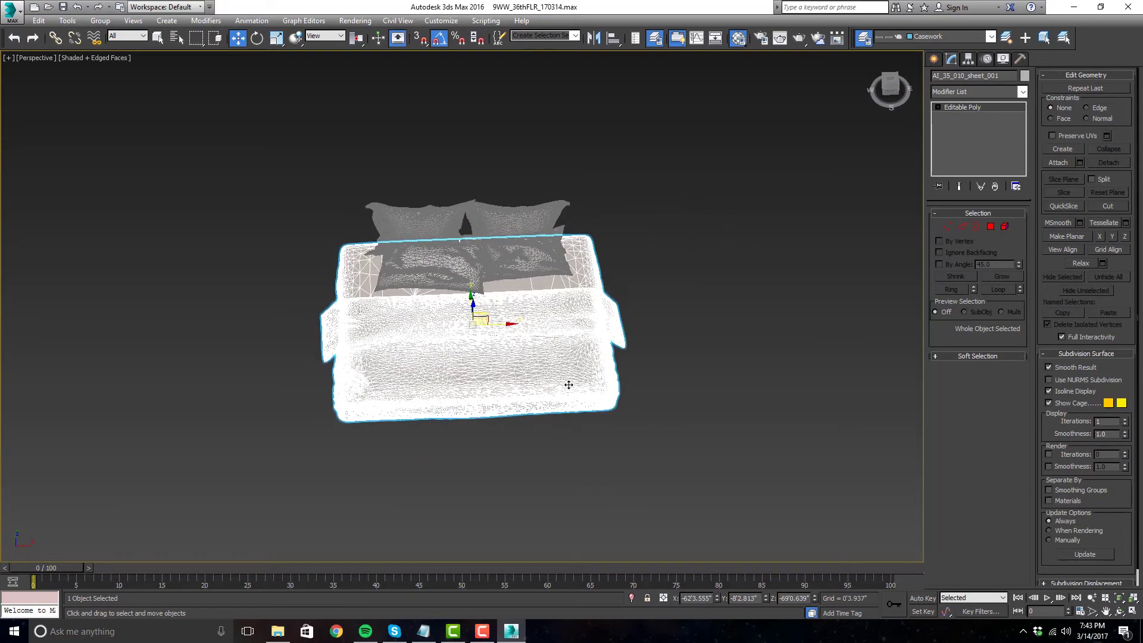
scroll(460, 388, "down", 8)
middle_click_drag(460, 387, 554, 423, "alt")
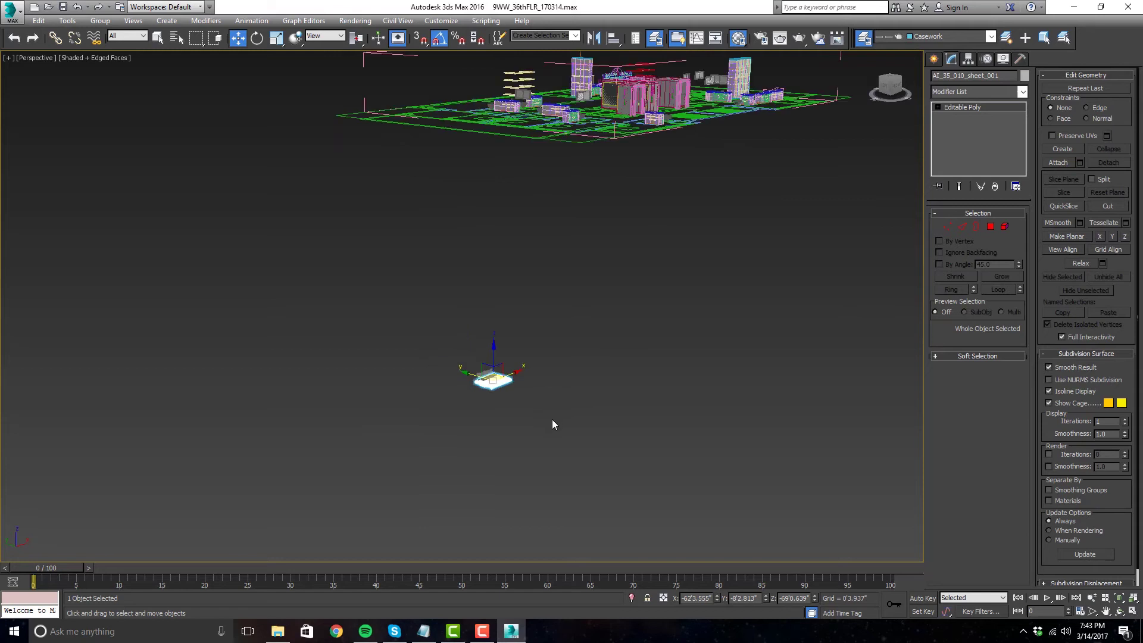
left_click(416, 329)
key("z")
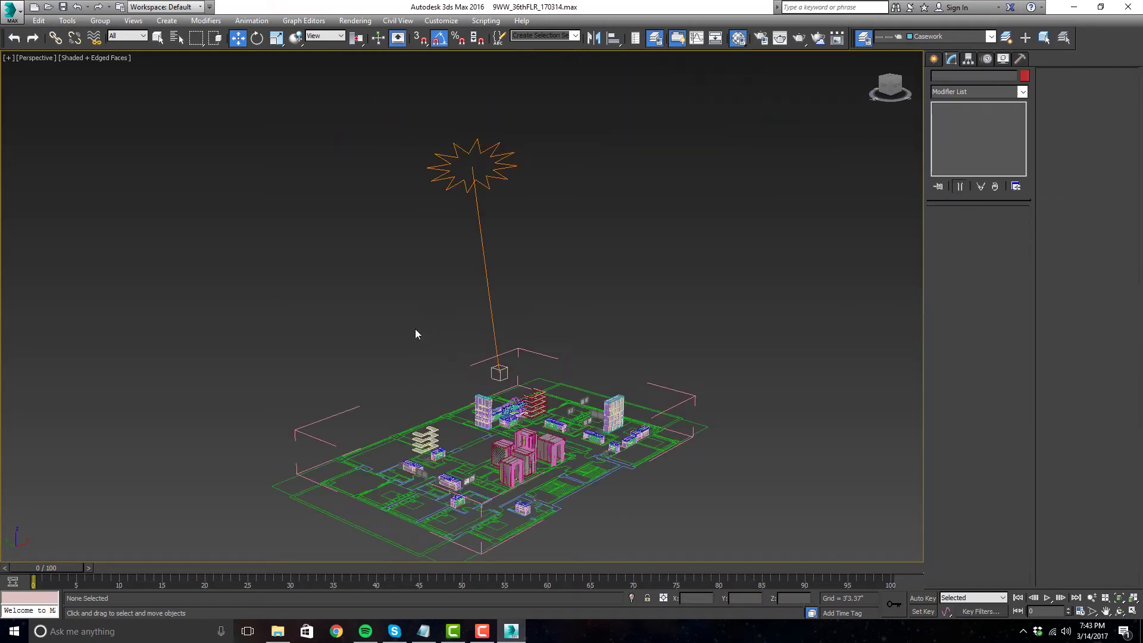
scroll(527, 503, "up", 5)
- Examine the casework across the floor plan from several angles in the Perspective view
middle_click_drag(649, 373, 694, 341, "alt")
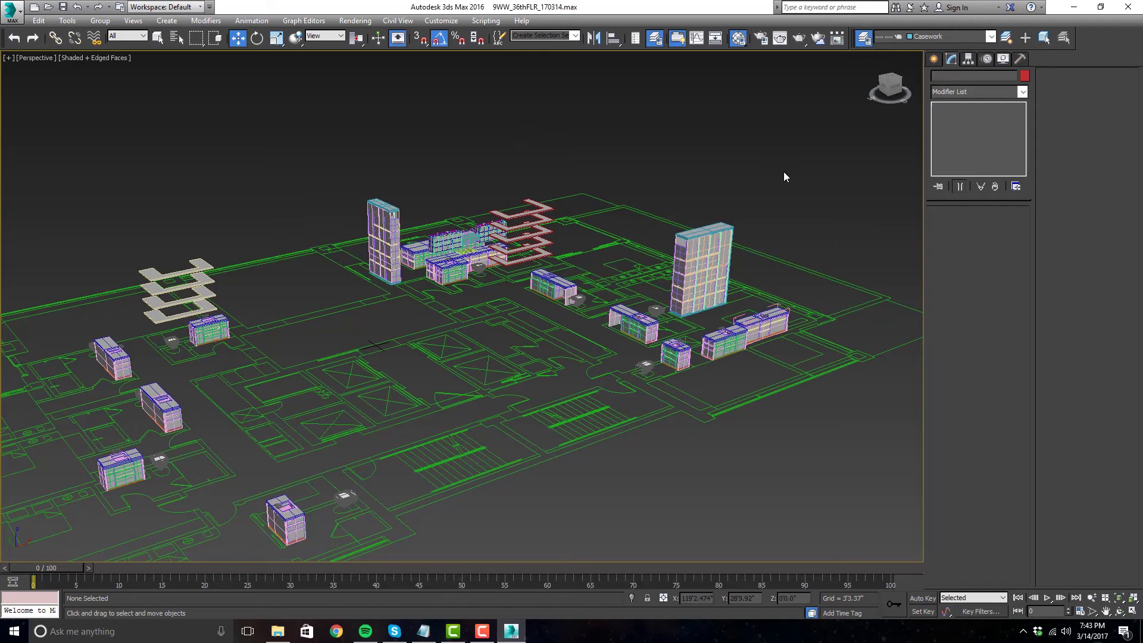
scroll(783, 177, "down", 3)
scroll(586, 301, "up", 3)
middle_click_drag(659, 313, 660, 322)
middle_click_drag(807, 256, 799, 303, "alt")
middle_click_drag(880, 297, 659, 351)
scroll(524, 429, "down", 3)
scroll(524, 428, "up", 5)
middle_click_drag(519, 407, 564, 374, "alt")
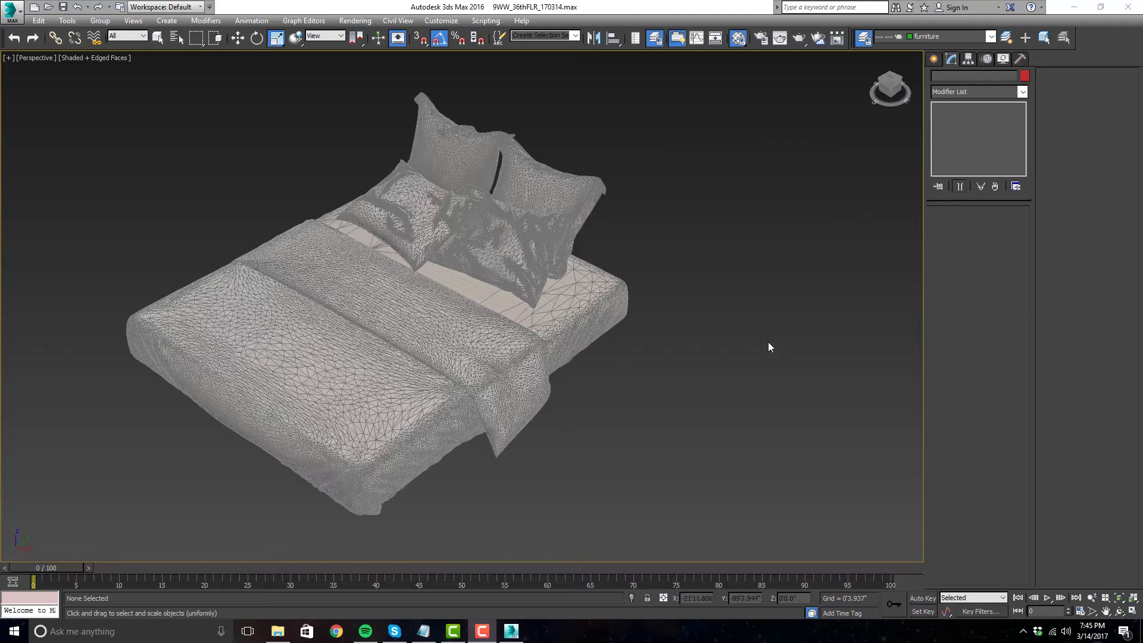
- Select the bed's sheet mesh and add an Optimize modifier to simplify its dense geometry
middle_click_drag(695, 331, 710, 338)
left_click(568, 366)
left_click(651, 426)
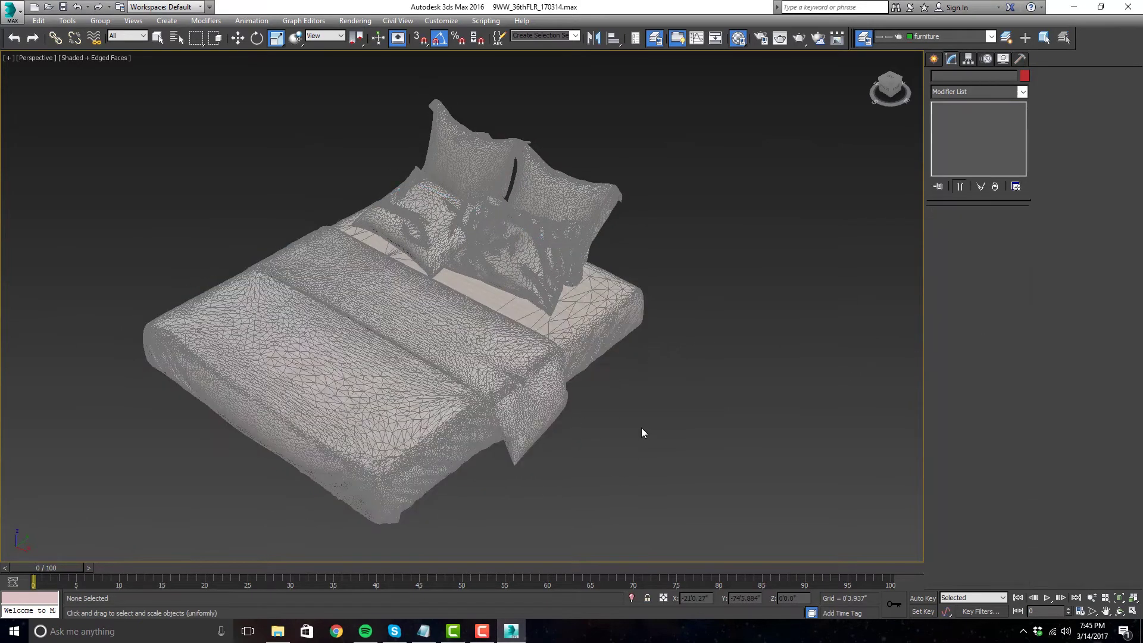
middle_click_drag(651, 426, 691, 426)
left_click(589, 333)
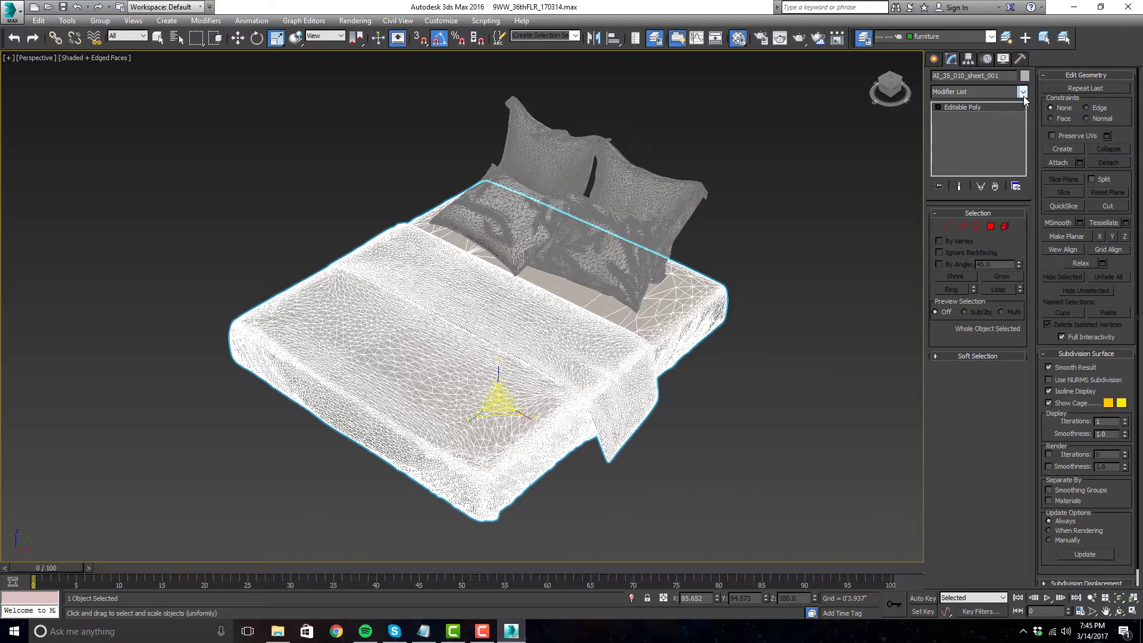
scroll(372, 412, "down", 10)
scroll(417, 393, "up", 4)
scroll(419, 390, "up", 5)
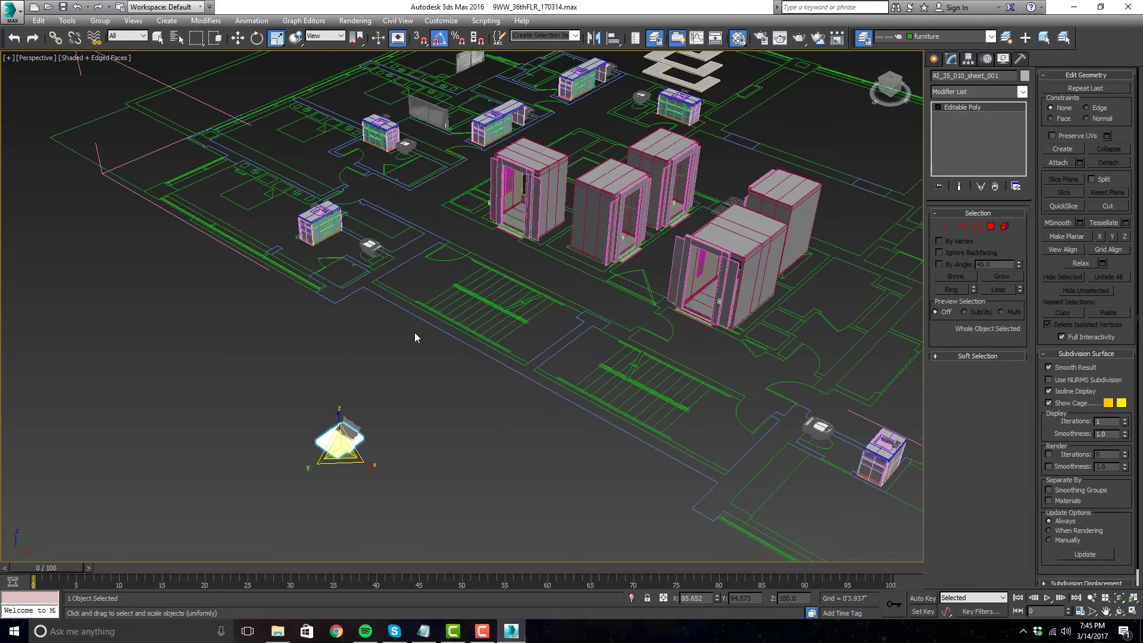
key("alt+q")
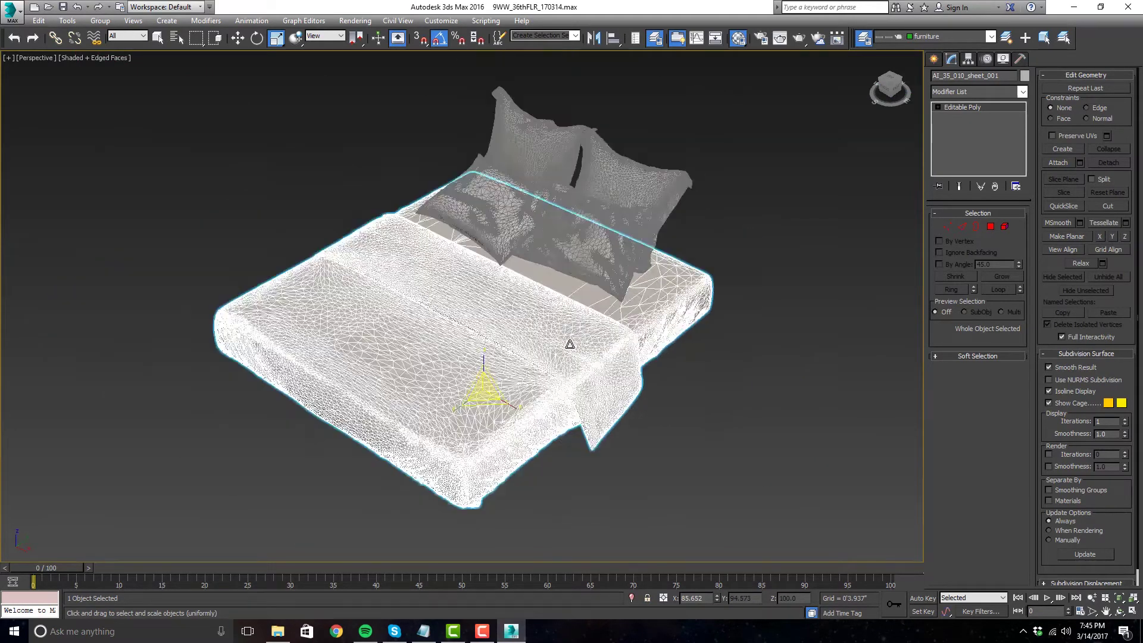
left_click(1021, 92)
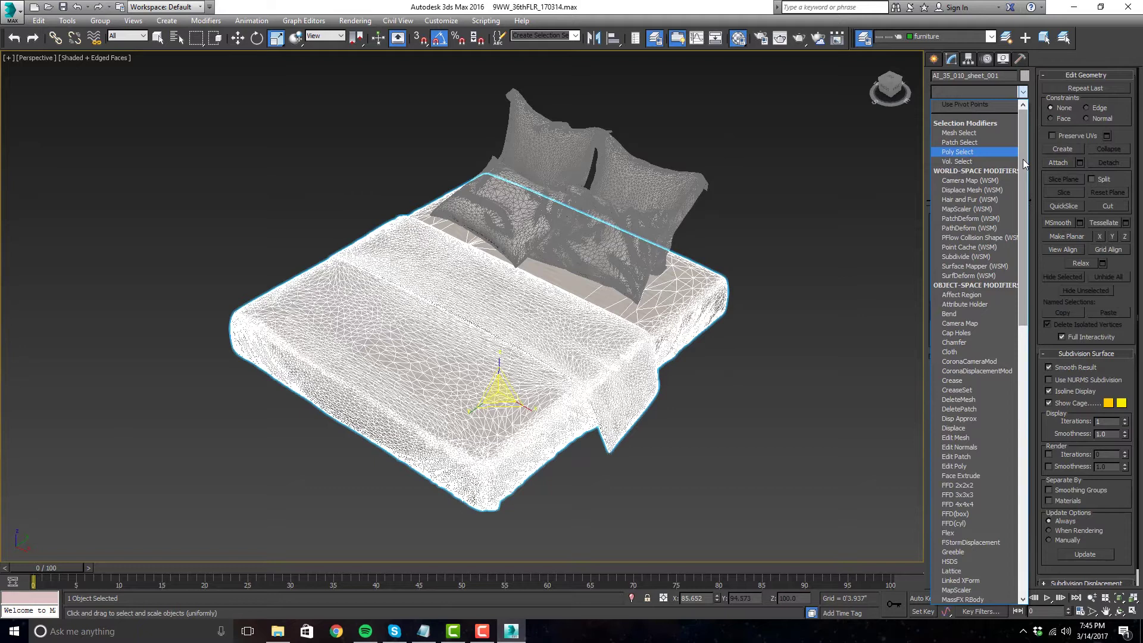
left_click_drag(1023, 160, 1041, 305)
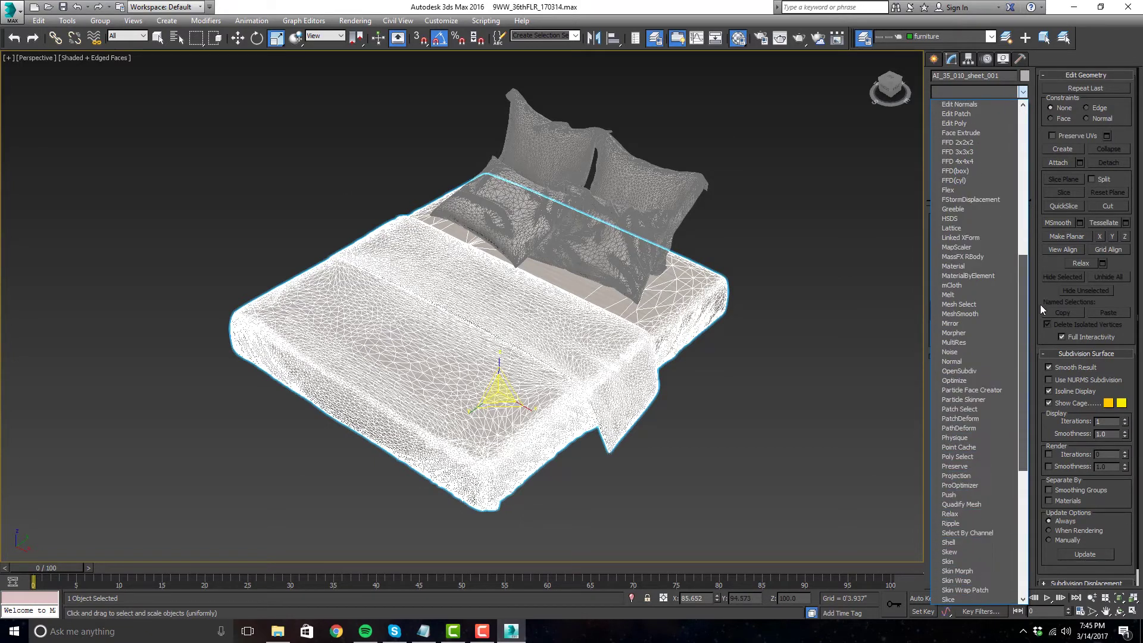
left_click(997, 381)
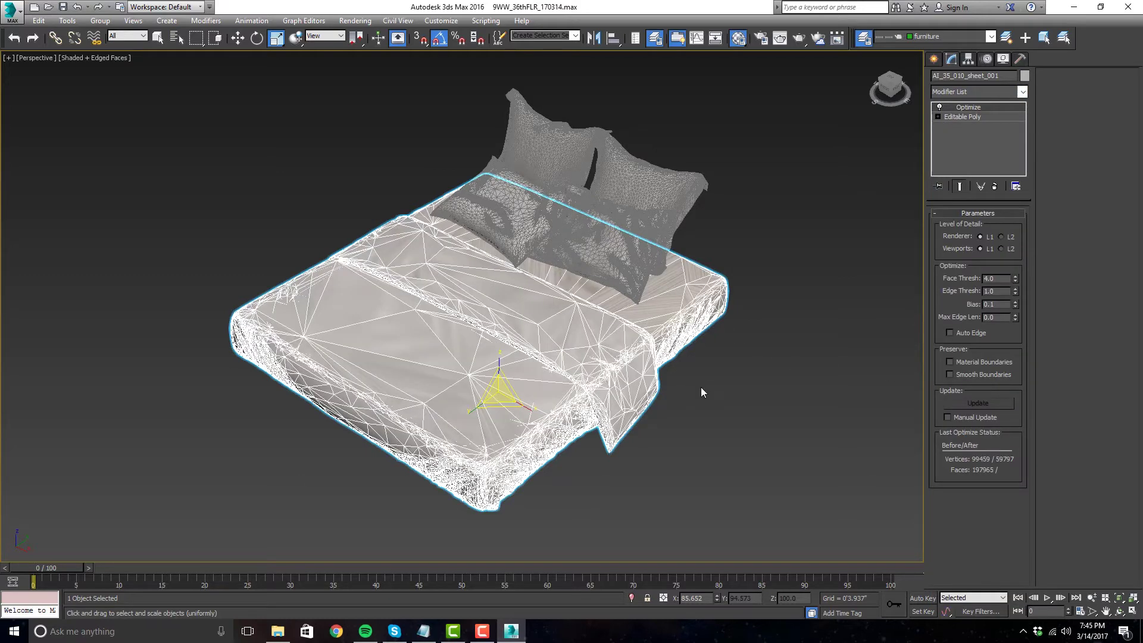
left_click(782, 384)
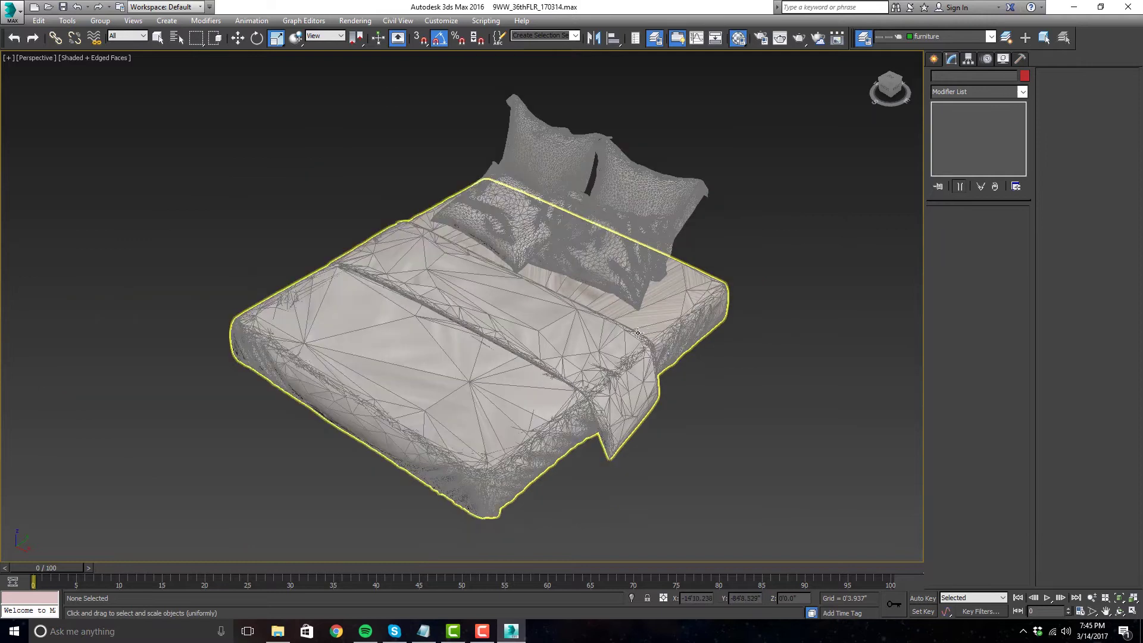
- Add a UVW Map modifier above Optimize on the bed sheet and set its mapping to Box
left_click(665, 335)
left_click(1023, 93)
scroll(1020, 350, "down", 15)
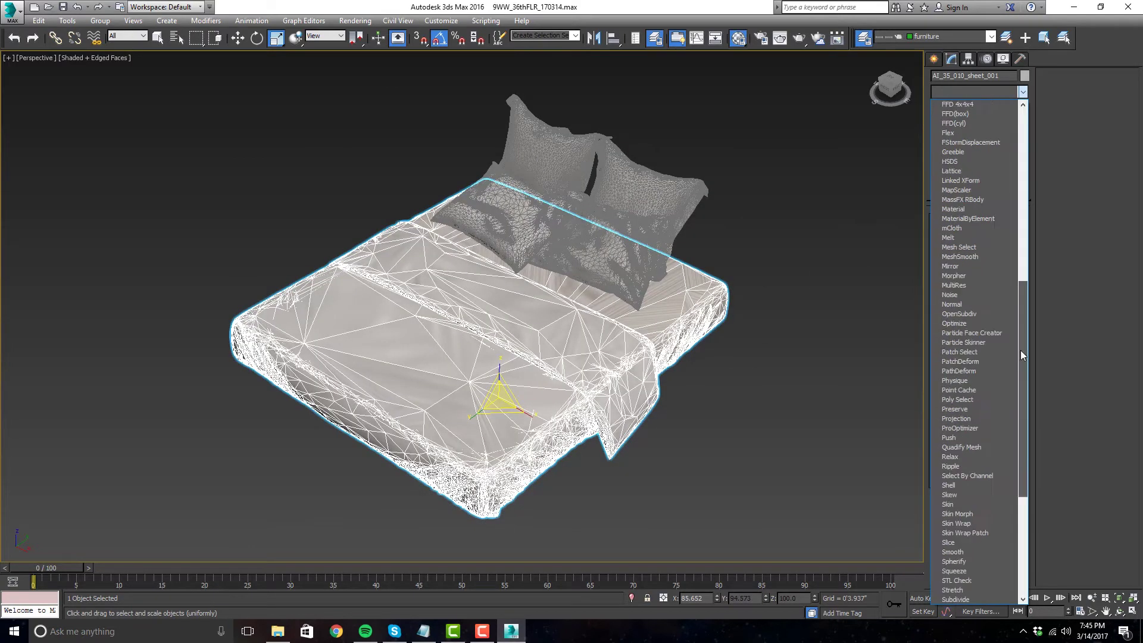
left_click(994, 494)
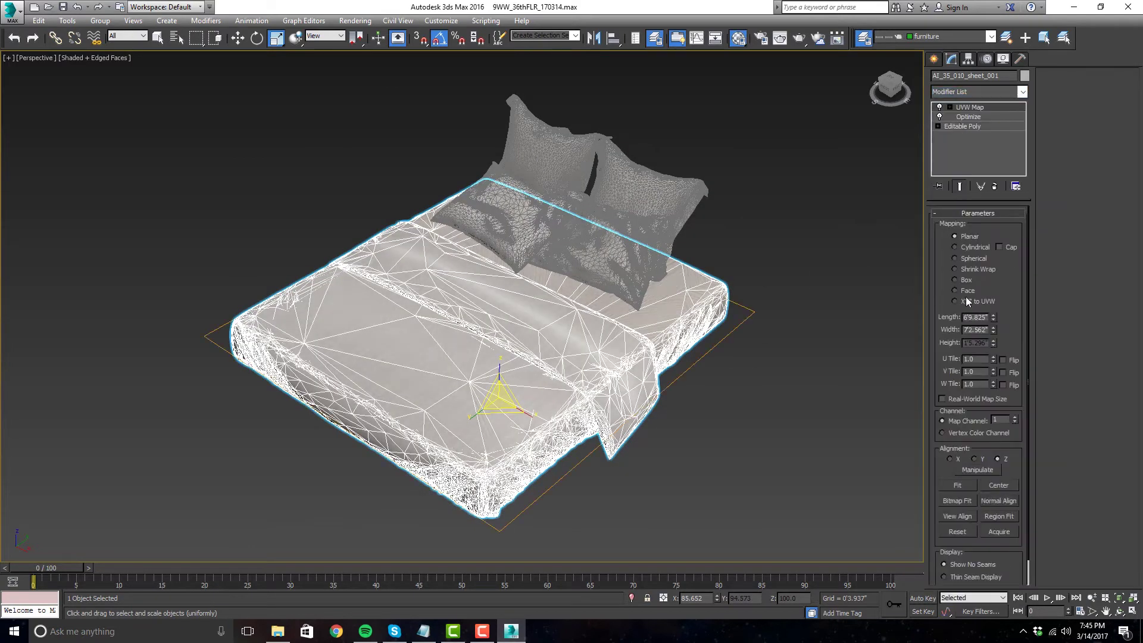
left_click(966, 280)
- Enlarge the sheet's UVW Map gizmo vertically and horizontally to adjust the fabric texture, and deselect the sheet
left_click(971, 107)
middle_click_drag(595, 315, 570, 323, "alt")
left_click_drag(466, 306, 468, 238)
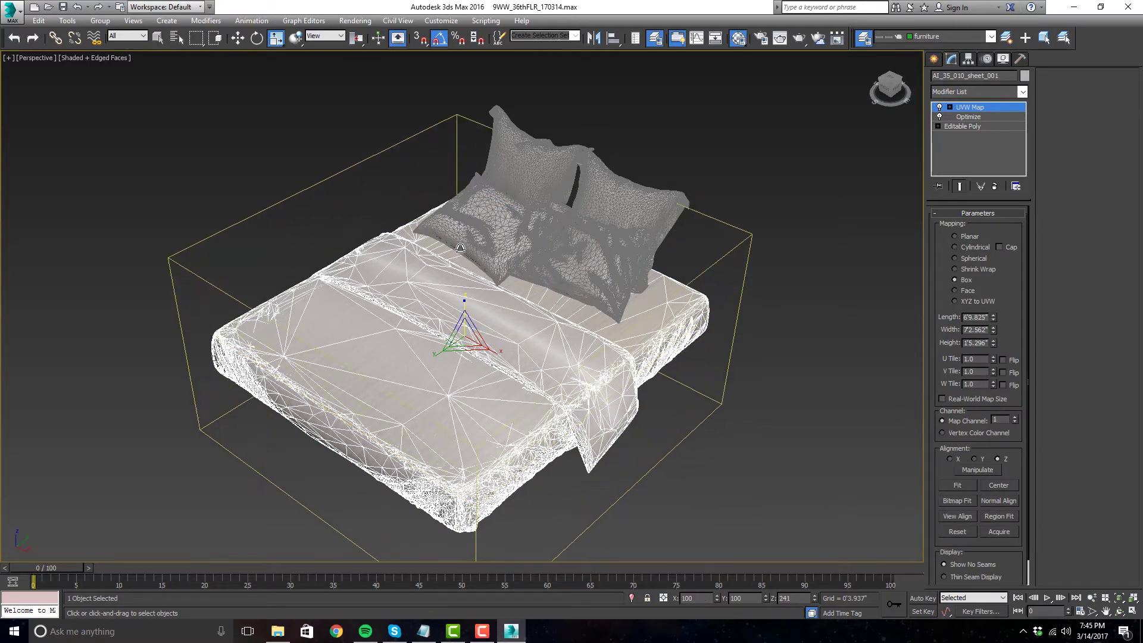
scroll(419, 402, "up", 4)
scroll(419, 402, "down", 3)
middle_click_drag(474, 397, 507, 413, "alt")
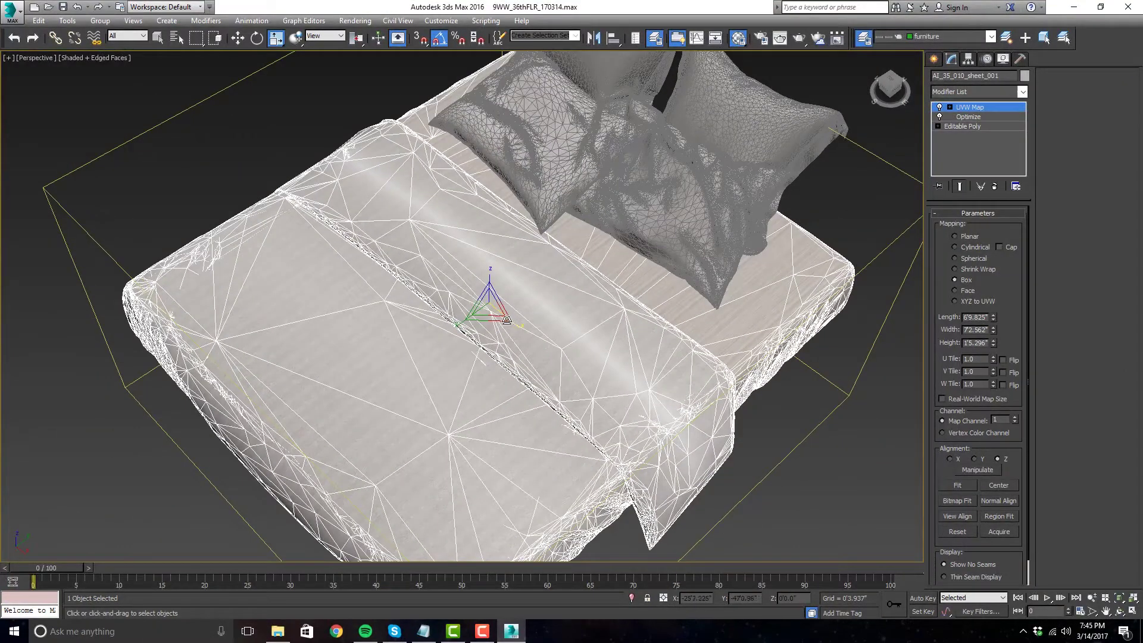
left_click_drag(514, 323, 556, 355)
scroll(556, 355, "down", 3)
middle_click_drag(556, 355, 619, 354, "alt")
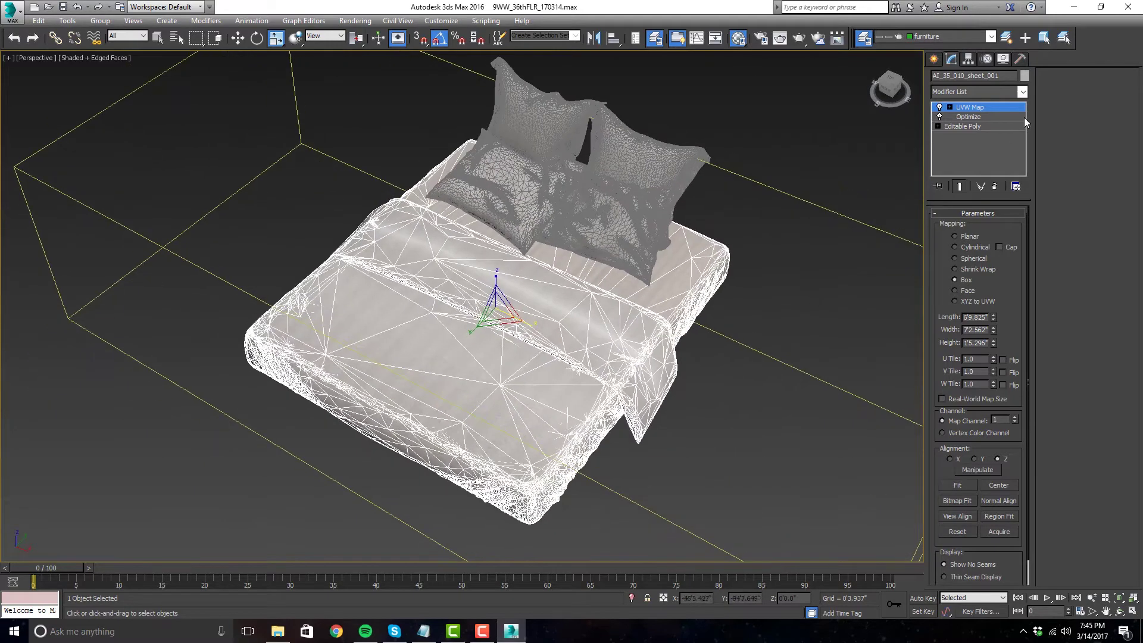
left_click(969, 108)
left_click(759, 181)
- Select the front pair of pillows and add an Optimize modifier to reduce their mesh density
scroll(536, 263, "down", 2)
scroll(537, 285, "up", 4)
middle_click_drag(565, 288, 595, 250, "alt")
scroll(546, 298, "down", 3)
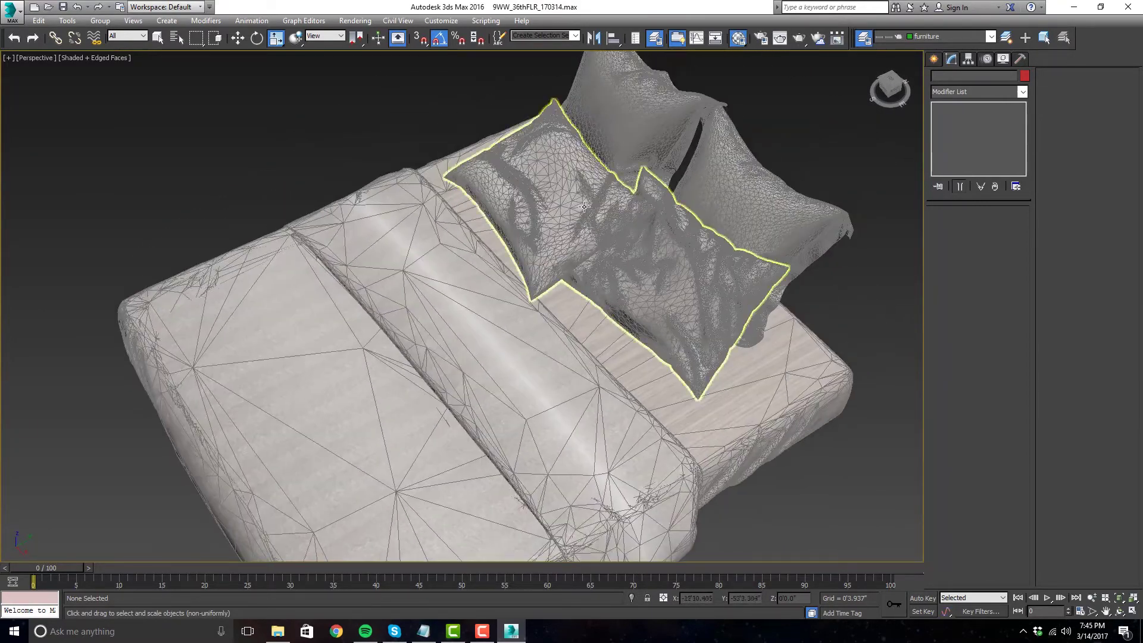
left_click(619, 238)
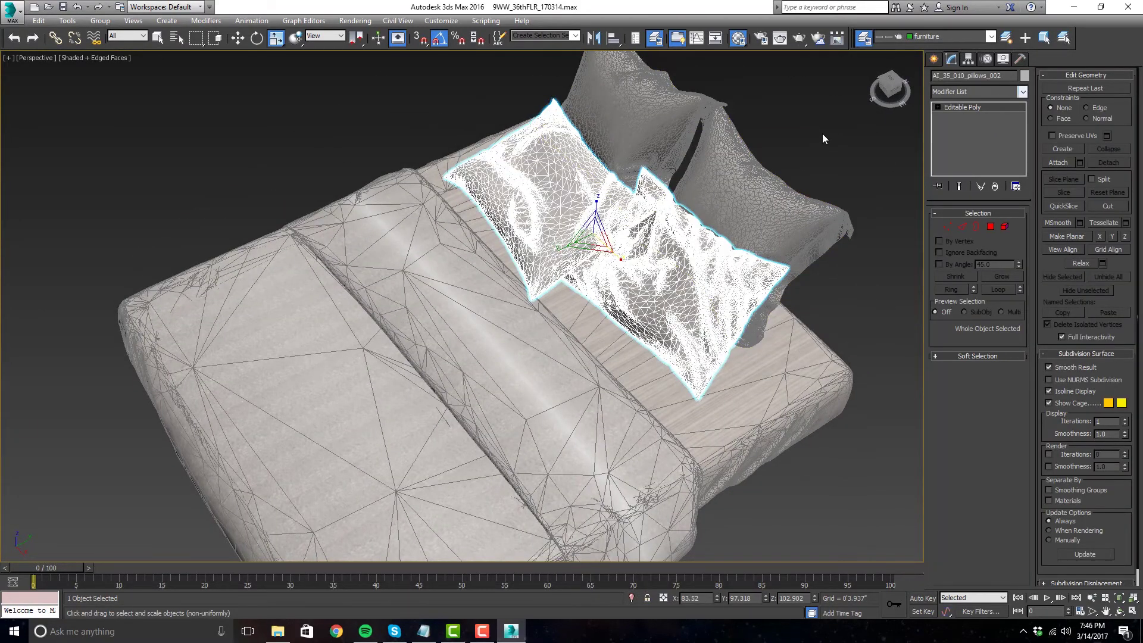
scroll(822, 138, "up", 4)
scroll(806, 142, "down", 2)
scroll(723, 239, "up", 2)
scroll(723, 239, "down", 2)
scroll(723, 239, "up", 2)
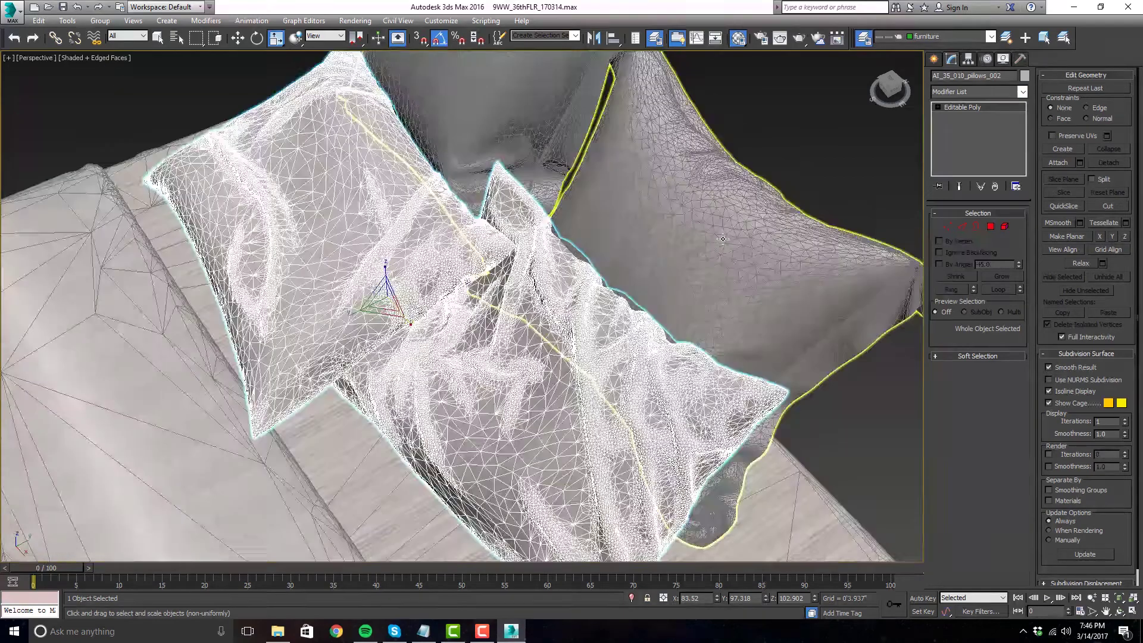
scroll(722, 239, "down", 3)
scroll(774, 216, "up", 2)
left_click(1023, 92)
scroll(1013, 266, "down", 15)
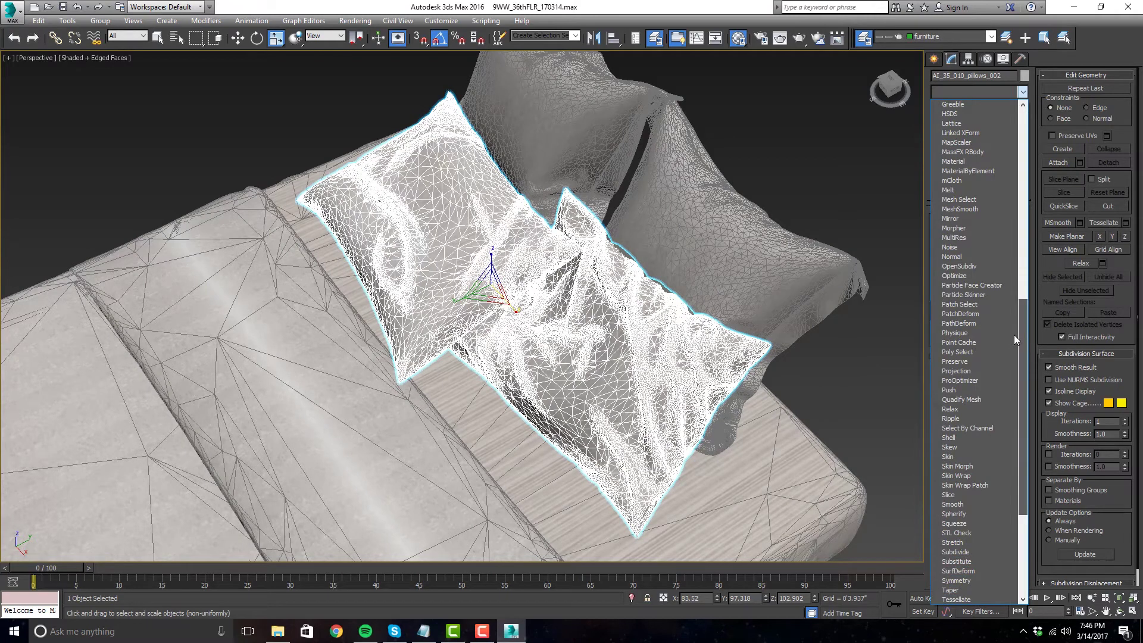
left_click(996, 276)
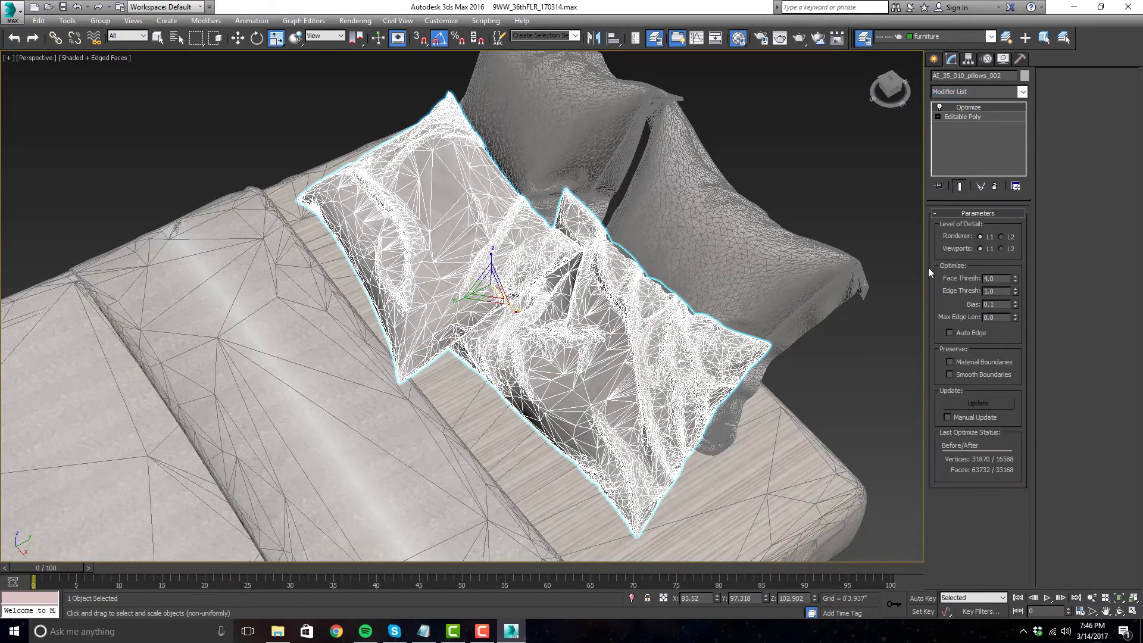
- Deselect the front pillows and examine their optimized mesh and folds up close
middle_click_drag(620, 348, 748, 334, "alt")
left_click_drag(787, 187, 787, 186)
left_click(787, 187)
middle_click_drag(787, 187, 673, 217, "alt")
scroll(631, 292, "up", 3)
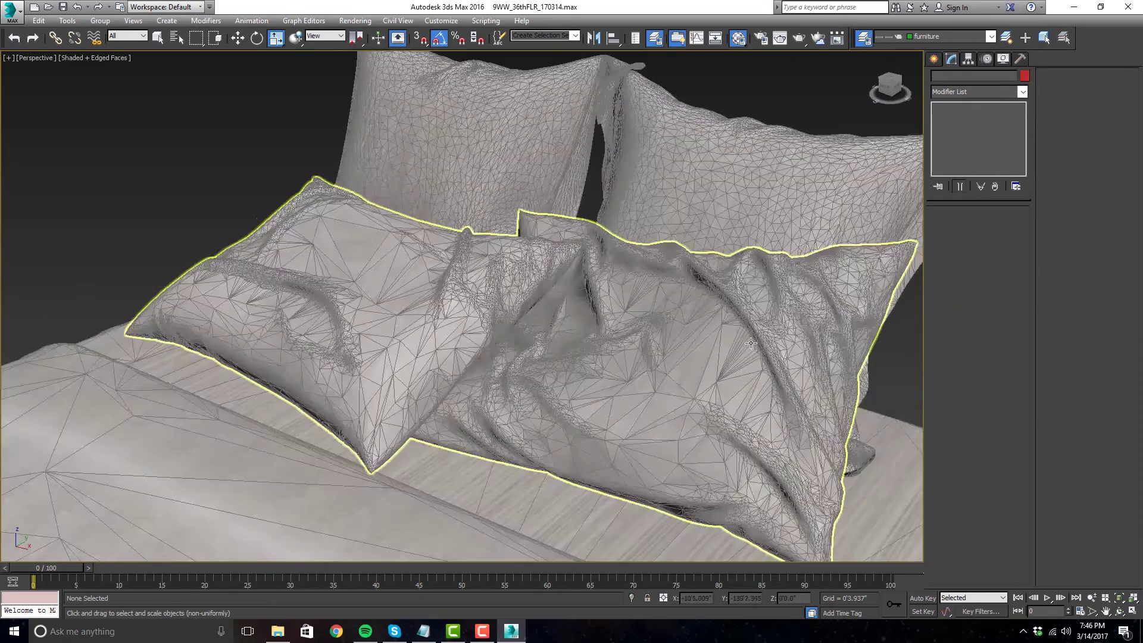
- Undo the Optimize modifier on the front pair of pillows and deselect them
scroll(557, 295, "down", 3)
middle_click_drag(607, 261, 600, 290)
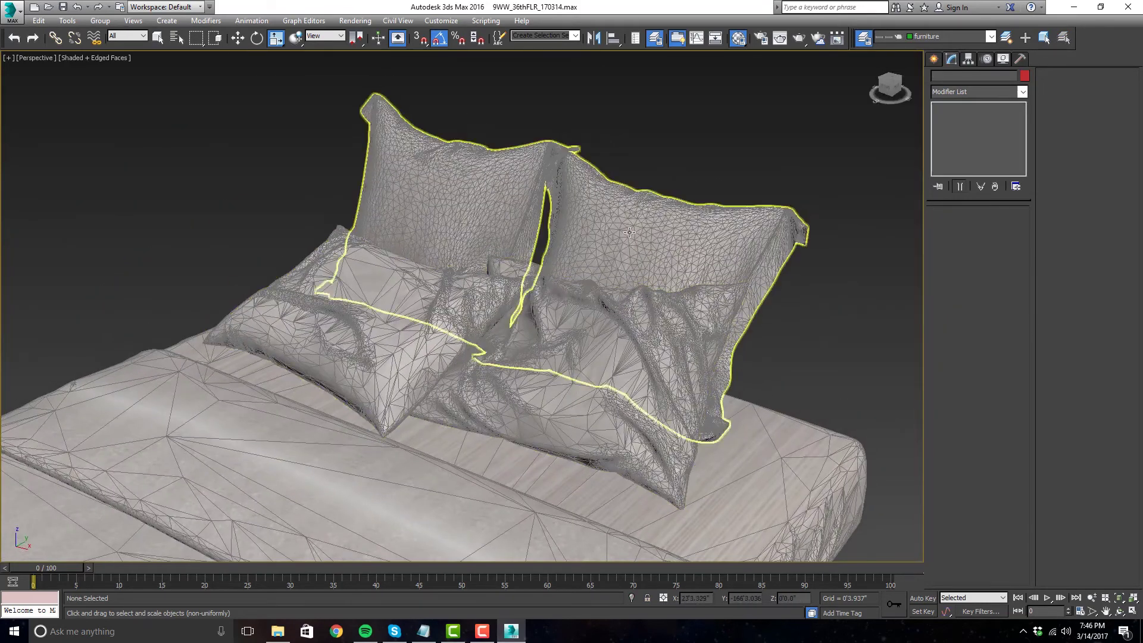
key("ctrl+z")
left_click(690, 161)
key("ctrl+z")
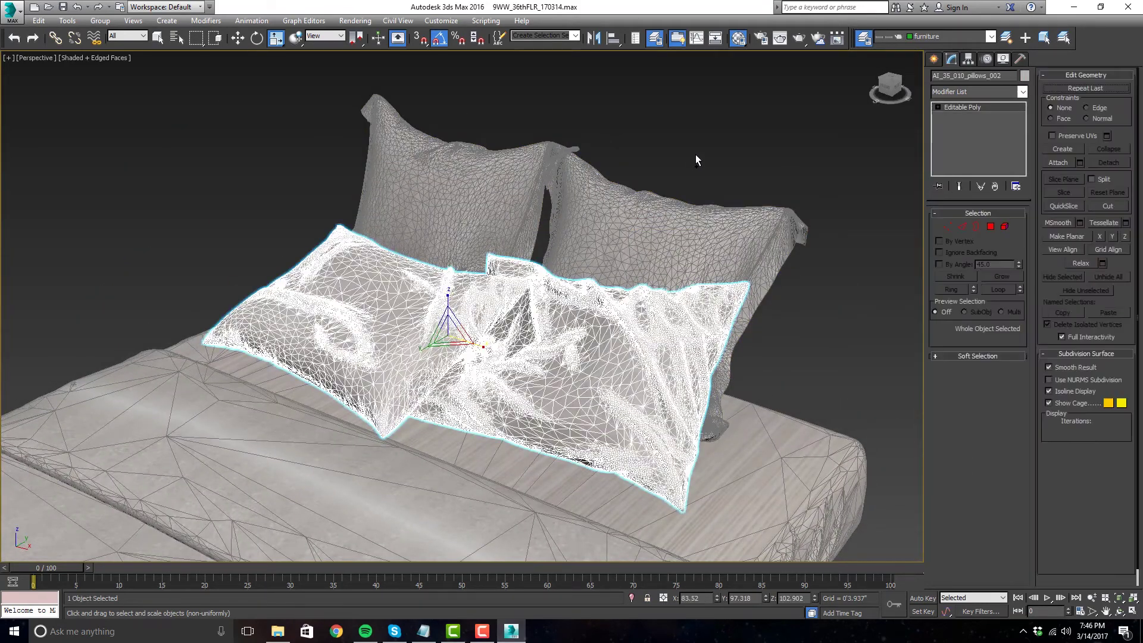
left_click(714, 143)
- Select all the bed's meshes, including the sheets and pillows, and group them under the name bed
scroll(688, 176, "down", 5)
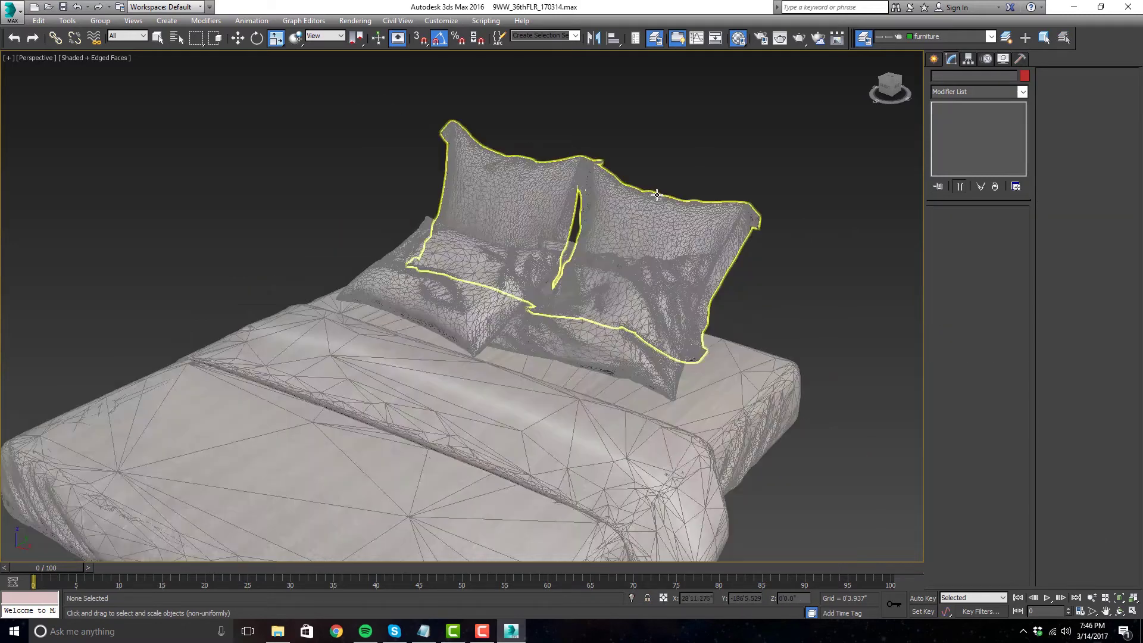
middle_click_drag(690, 238, 698, 373, "alt")
scroll(698, 374, "up", 5)
left_click(618, 322)
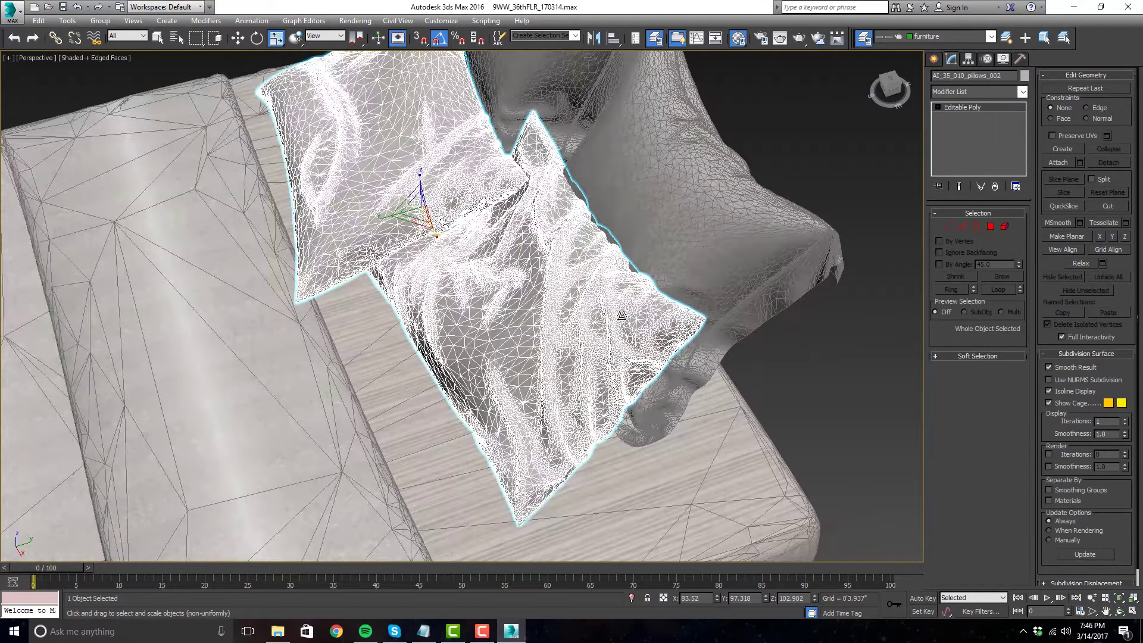
scroll(625, 322, "down", 5)
middle_click_drag(687, 331, 753, 300, "alt")
left_click_drag(758, 311, 552, 437)
left_click_drag(432, 253, 429, 250)
left_click(100, 20)
left_click(110, 36)
type("bed")
key("Return")
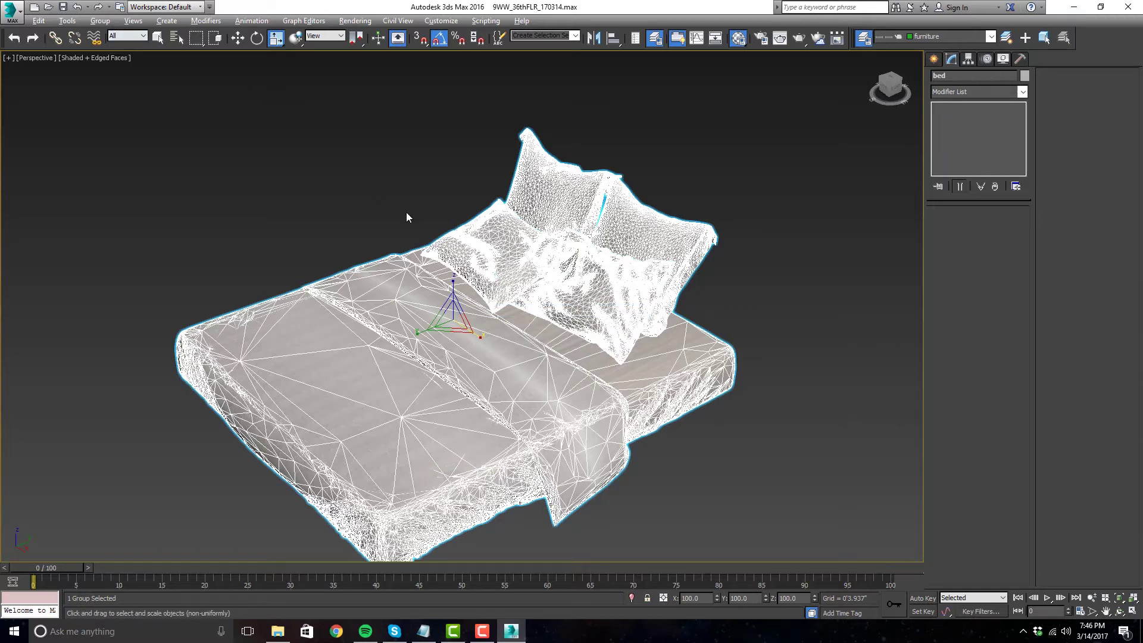
- In the Top view, move the bed group onto the bed outline in the middle bedroom along the plan's west side
key("alt+w")
right_click(247, 196)
key("alt+w")
key("w")
scroll(351, 339, "up", 3)
scroll(259, 332, "up", 3)
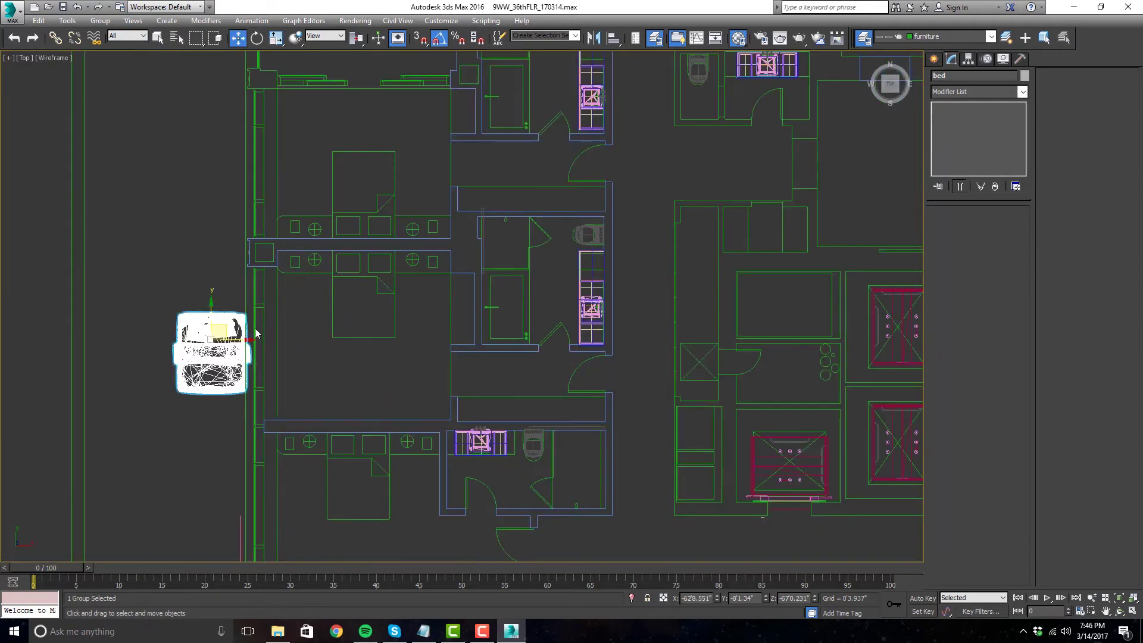
left_click_drag(229, 329, 376, 273)
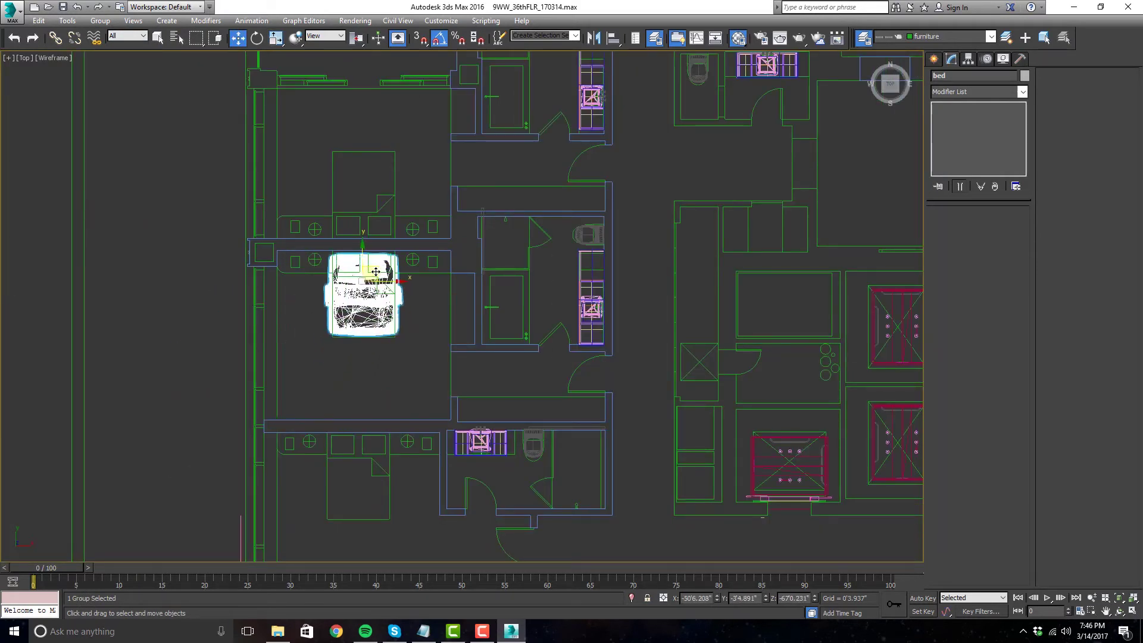
- Scale the bed group to about 92% in X and 106% in Y to match the plan's bed outline
scroll(375, 272, "up", 4)
key("r")
left_click_drag(388, 335, 385, 336)
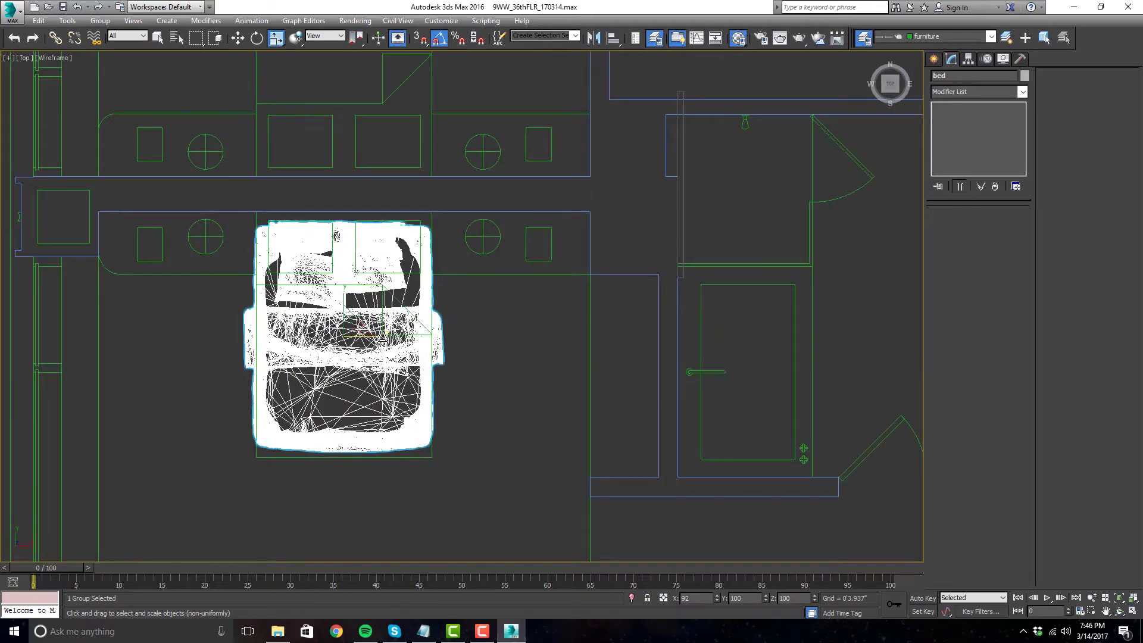
left_click_drag(344, 298, 344, 292)
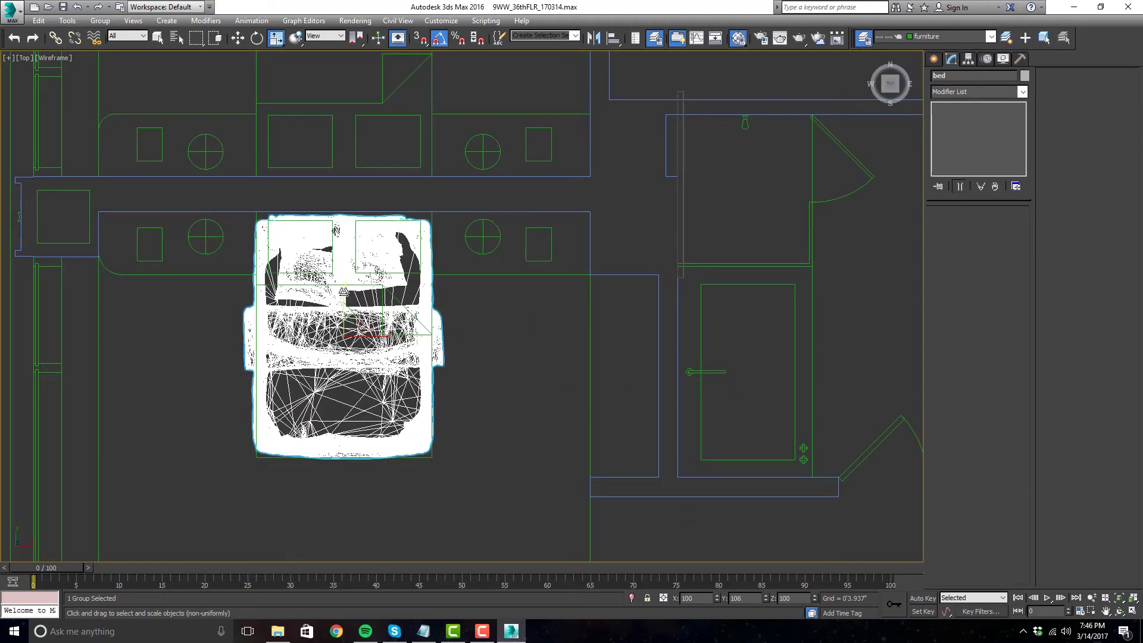
- In the Front view, raise the bed group vertically until it rests on the floor line, at about Z 1'6.249"
key("w")
scroll(386, 314, "down", 3)
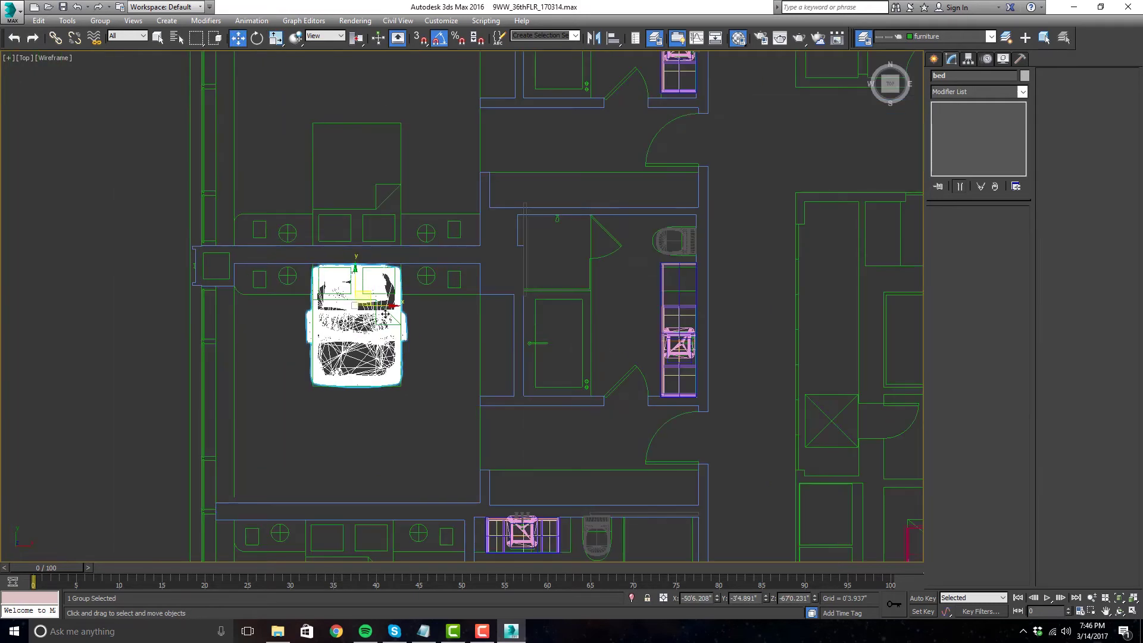
key("alt+w")
right_click(278, 416)
key("z")
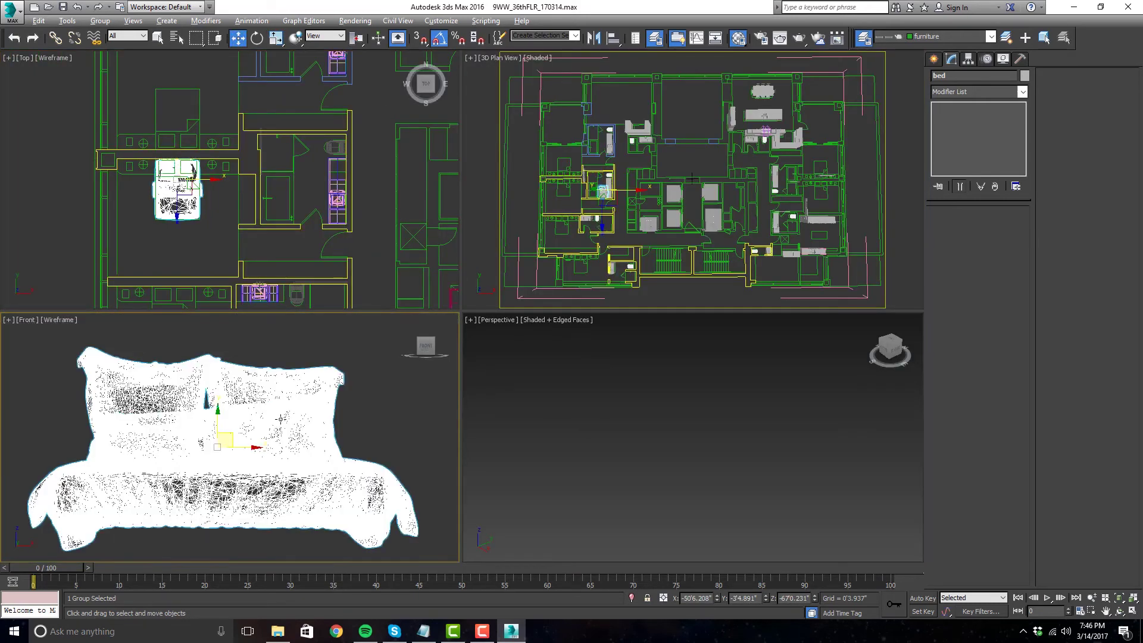
key("alt+w")
scroll(356, 413, "down", 6)
scroll(356, 414, "down", 2)
left_click_drag(356, 411, 371, 99)
scroll(357, 116, "up", 6)
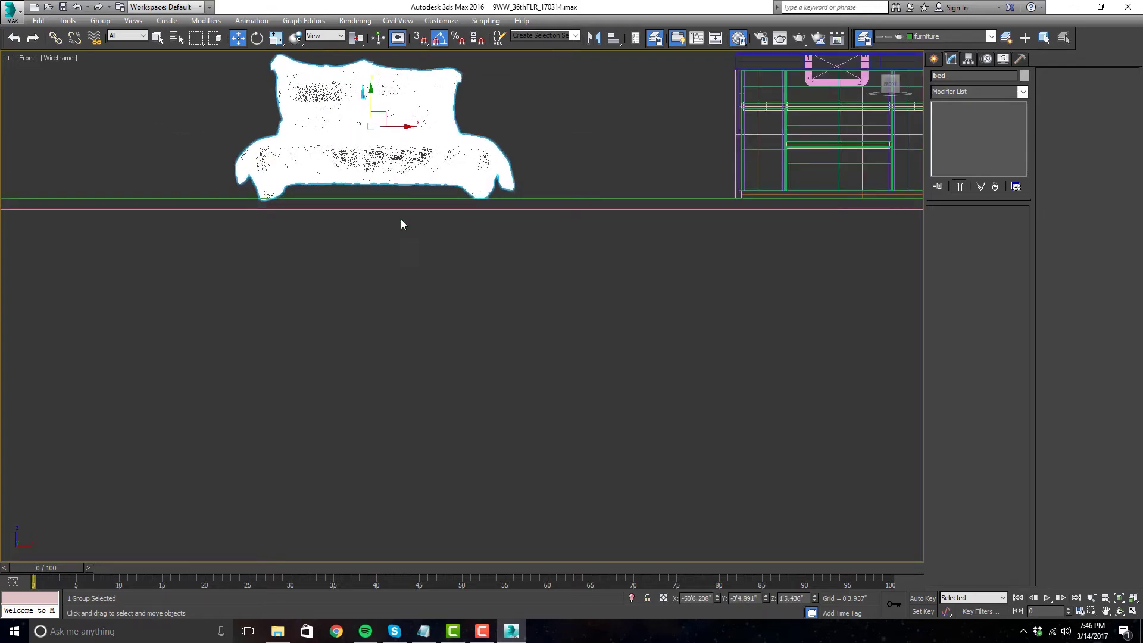
scroll(404, 228, "down", 3)
middle_click_drag(409, 232, 395, 321)
scroll(387, 260, "up", 2)
left_click_drag(367, 237, 367, 234)
scroll(402, 337, "down", 4)
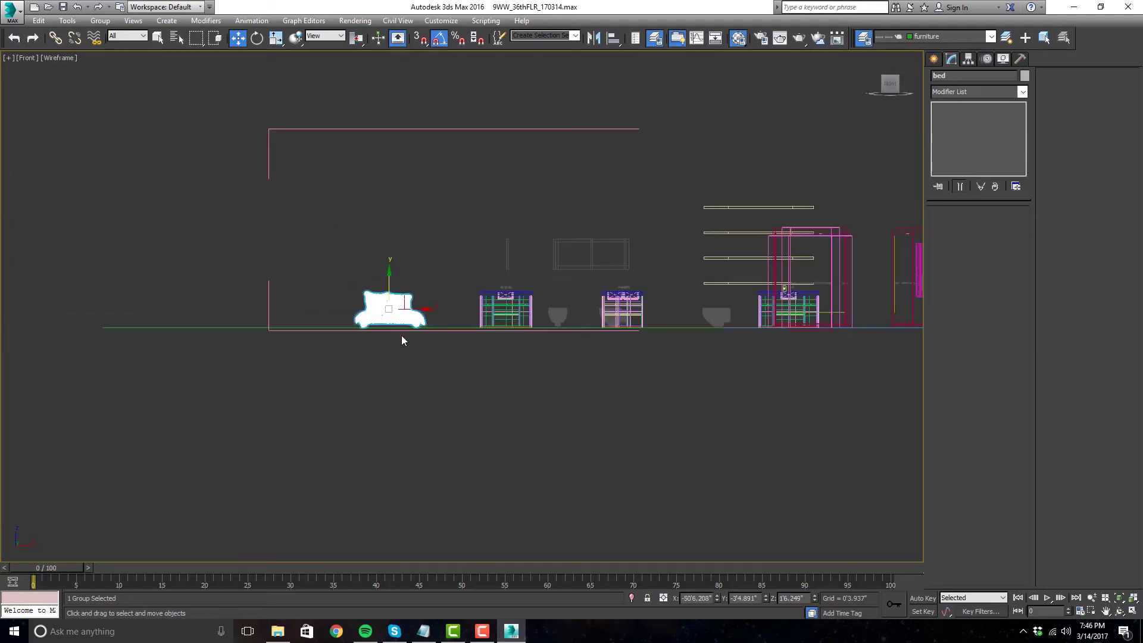
key("alt+w")
right_click(288, 220)
key("alt+w")
scroll(338, 233, "down", 5)
middle_click_drag(390, 314, 386, 361)
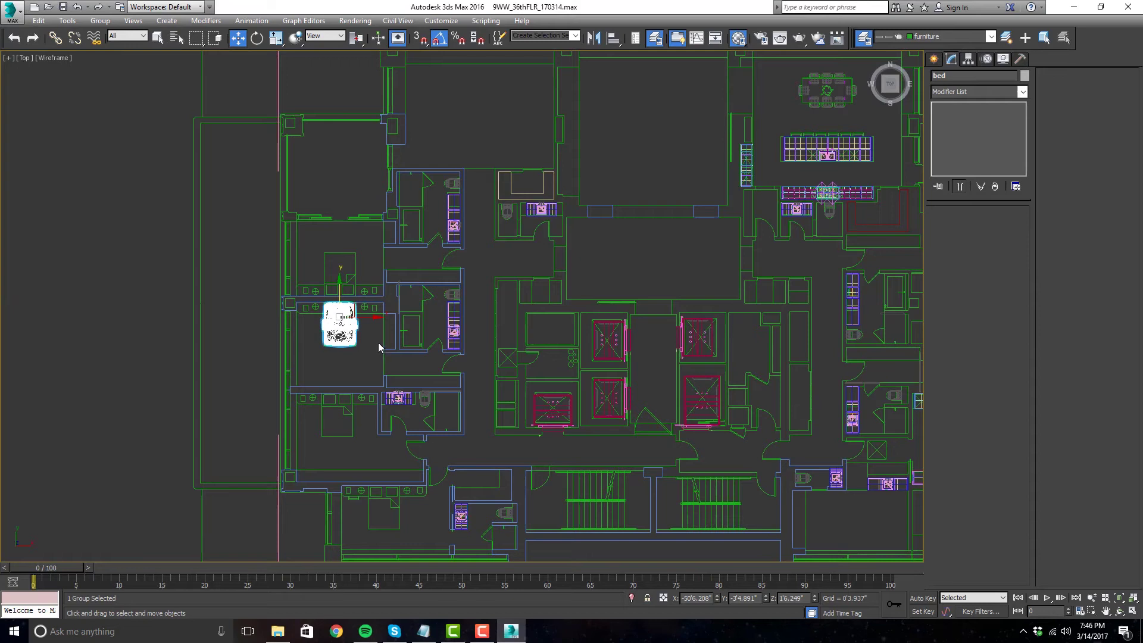
scroll(350, 276, "up", 3)
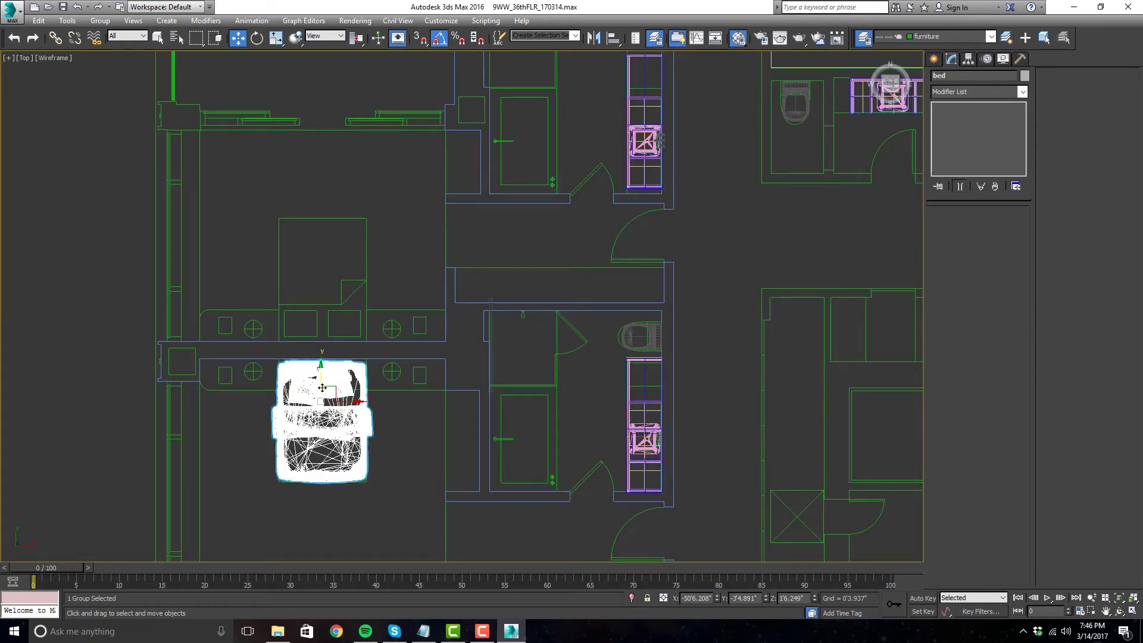
left_click_drag(320, 375, 338, 204, "shift")
left_click(622, 366)
scroll(343, 450, "up", 2)
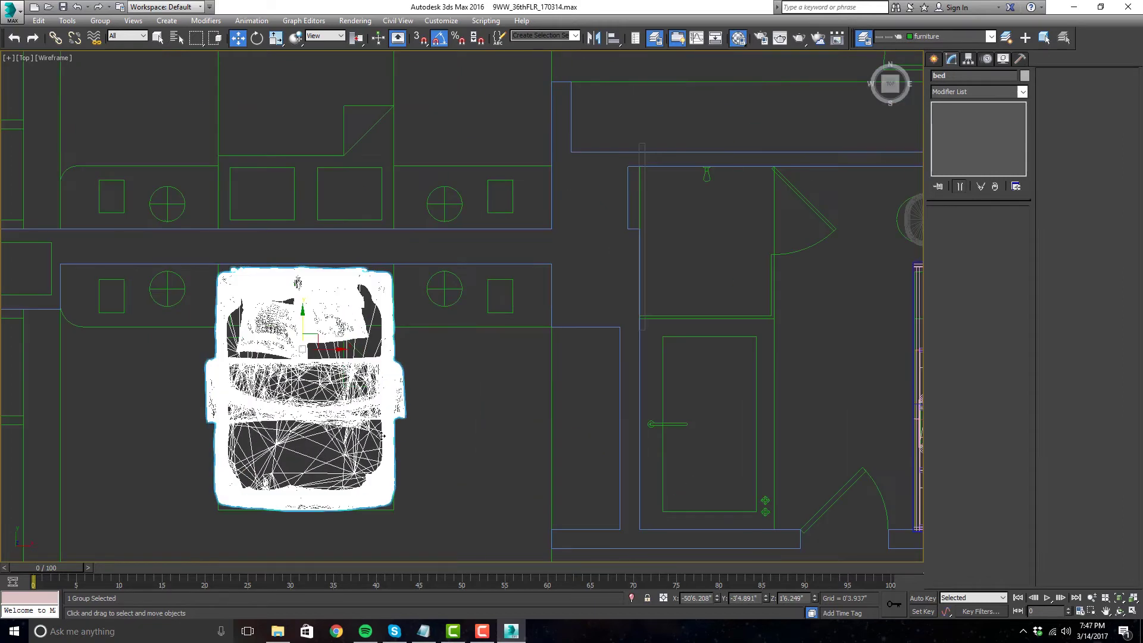
middle_click_drag(399, 424, 453, 381)
- Deselect the bed, hide edged faces in the Perspective view, and examine its placement against the floor plan outline
key("alt+w")
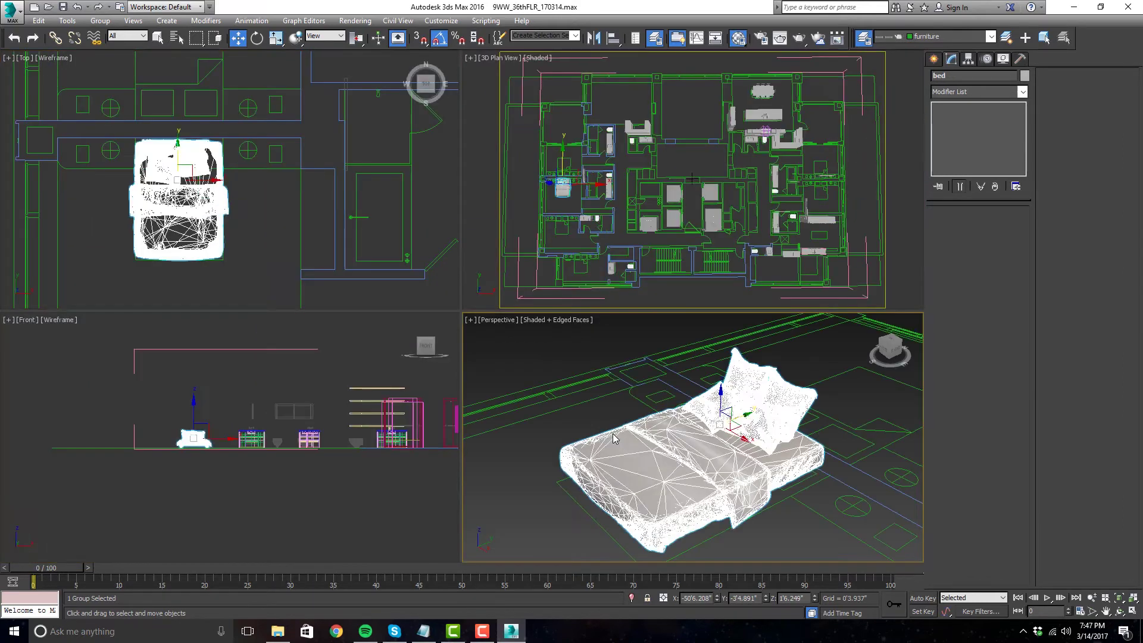
key("alt+w")
left_click(648, 484)
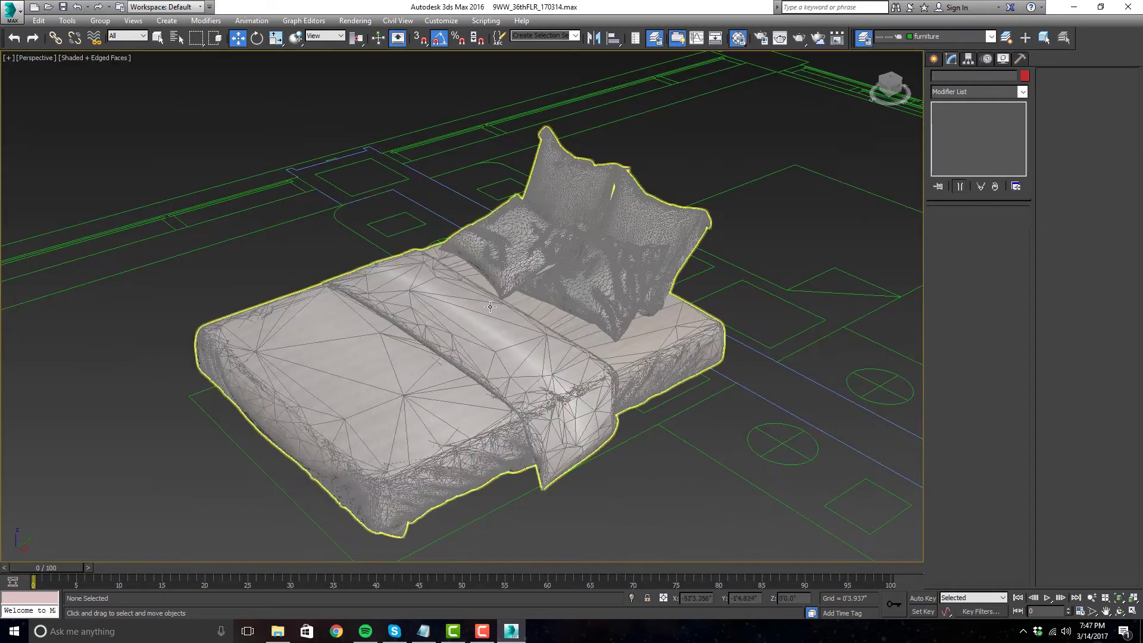
left_click(119, 62)
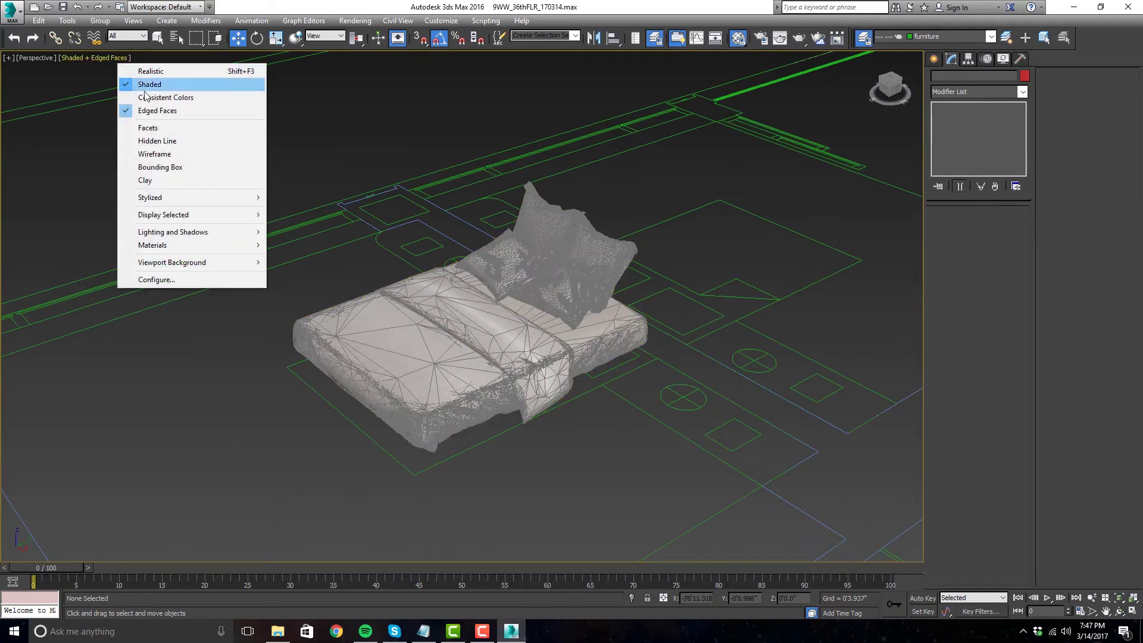
left_click(155, 108)
mouse_move(384, 218)
middle_mouse_down("alt")
mouse_move(411, 210)
mouse_move(459, 315)
mouse_move(444, 308)
mouse_move(456, 288)
middle_mouse_up("alt")
middle_click_drag(539, 262, 529, 296)
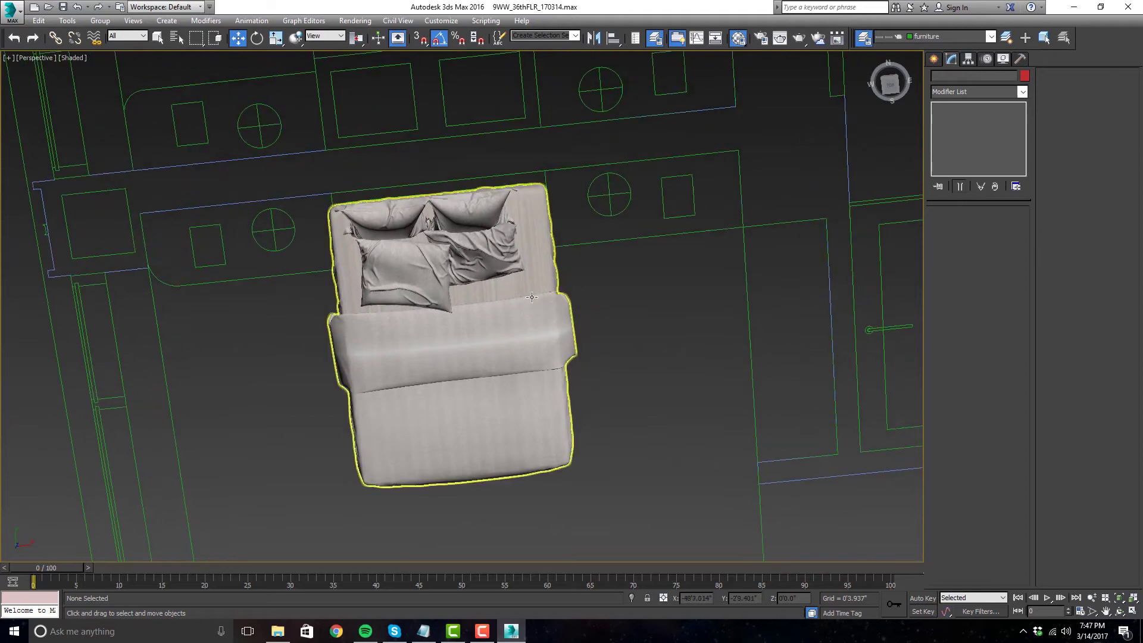
scroll(530, 298, "down", 2)
middle_click_drag(624, 327, 589, 299, "alt")
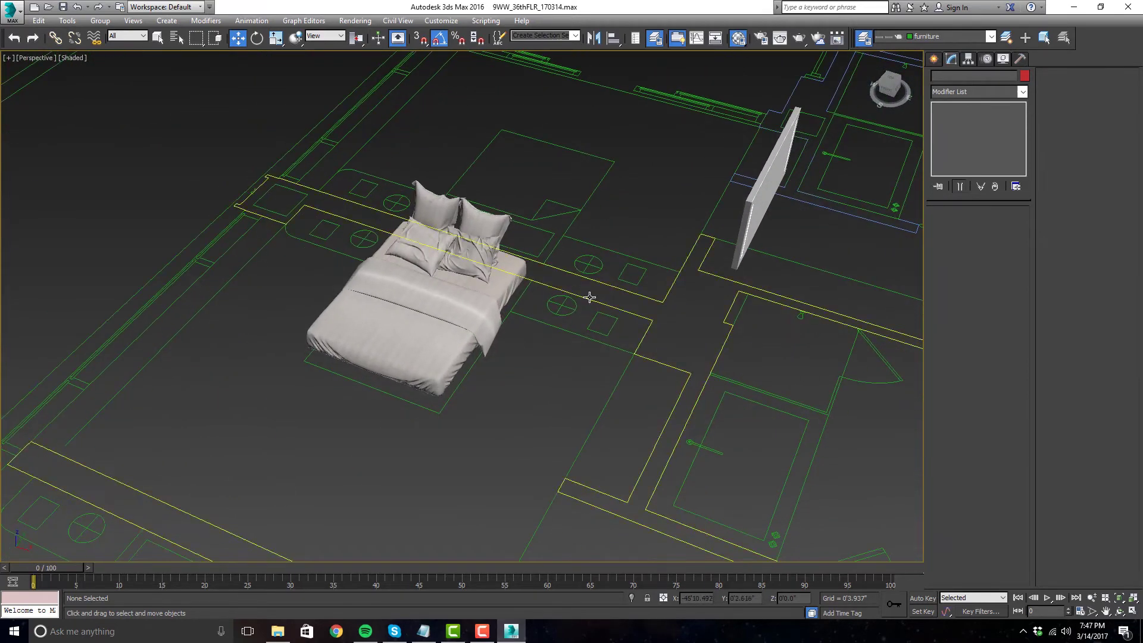
scroll(530, 326, "up", 2)
scroll(523, 341, "down", 2)
mouse_move(523, 341)
middle_mouse_down("alt")
mouse_move(499, 331)
mouse_move(510, 341)
middle_mouse_up("alt")
scroll(411, 312, "up", 3)
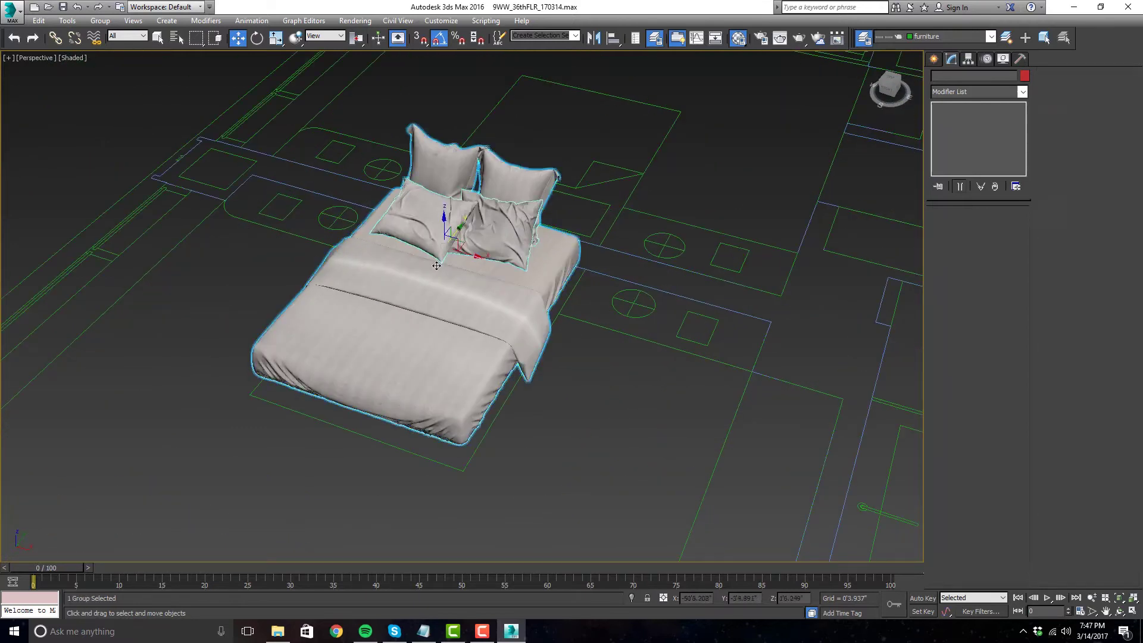
- Select the bed group and display edged faces in the Perspective view to show its mesh
left_click(426, 301)
left_click(69, 56)
left_click(102, 110)
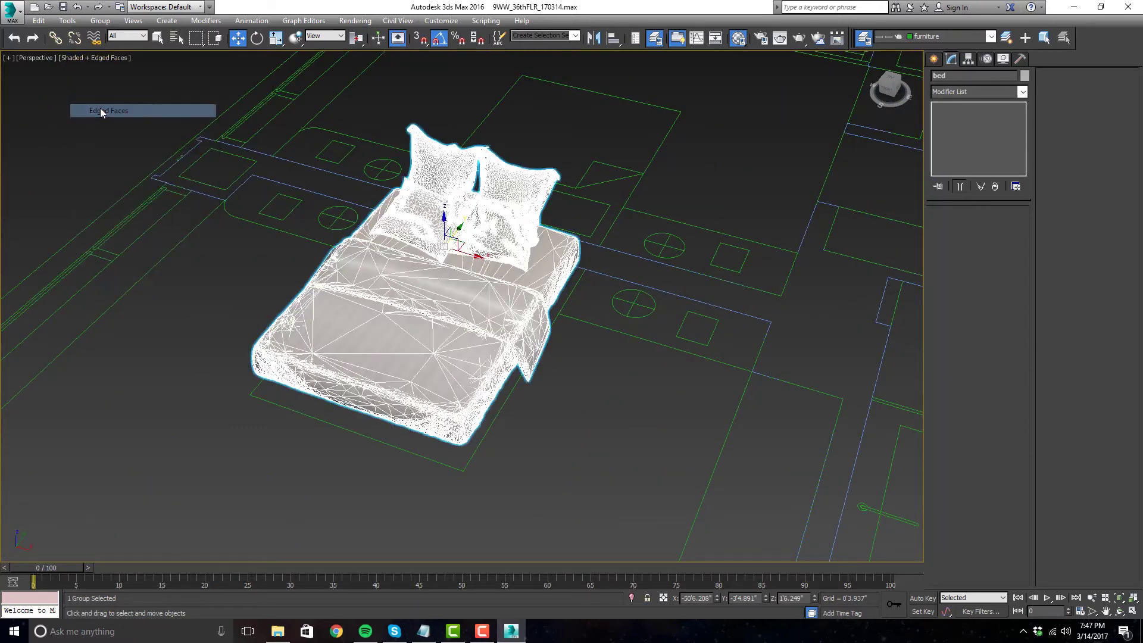
scroll(416, 278, "up", 2)
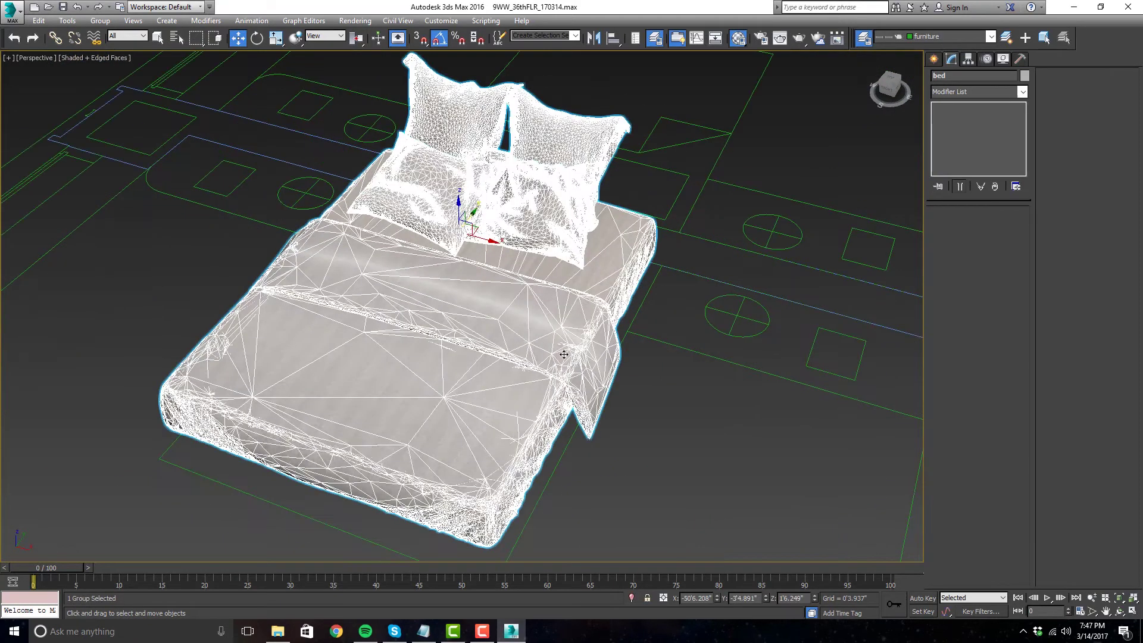
scroll(572, 357, "down", 2)
middle_click_drag(555, 351, 571, 362, "alt")
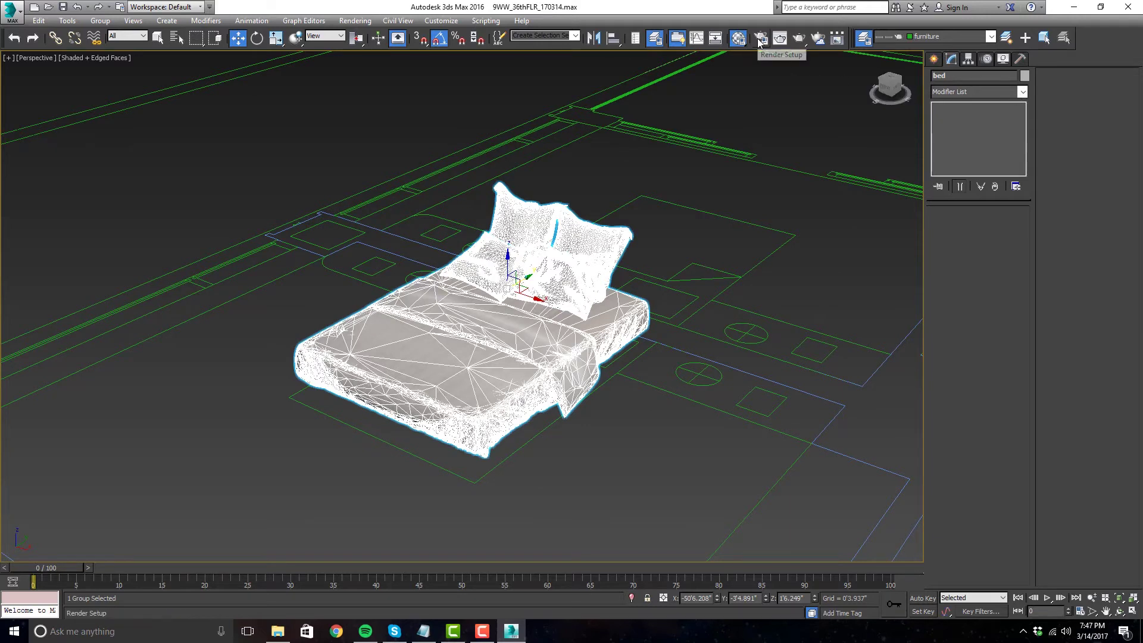
- Export the bed group with the FStorm proxy exporter to the copied folder path, replacing the original meshes with the proxy
right_click(559, 265)
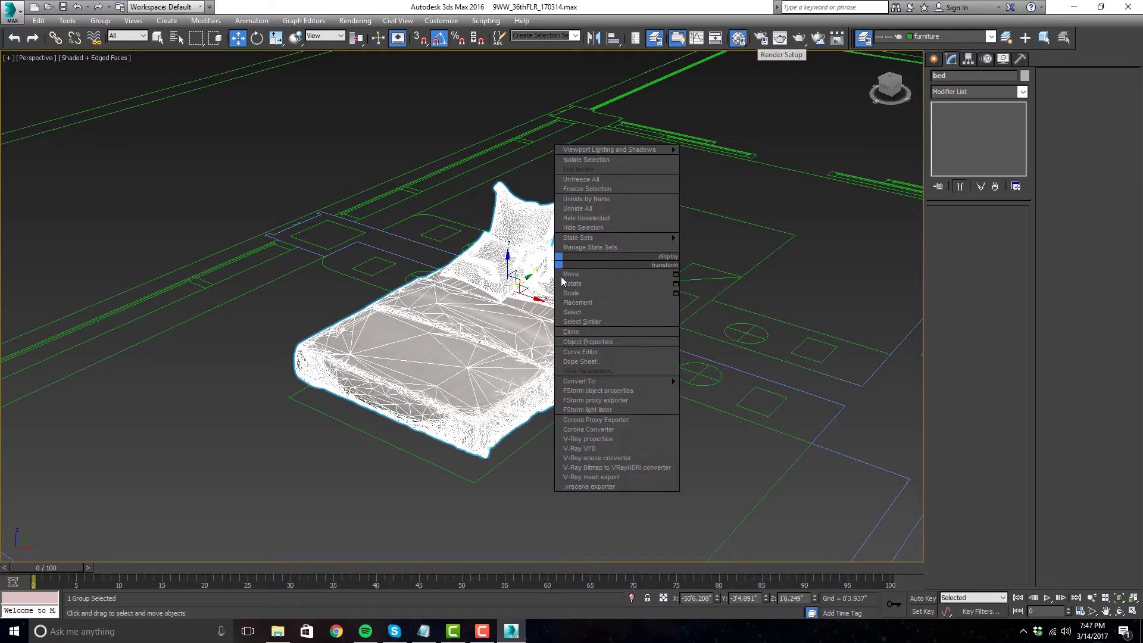
left_click(615, 401)
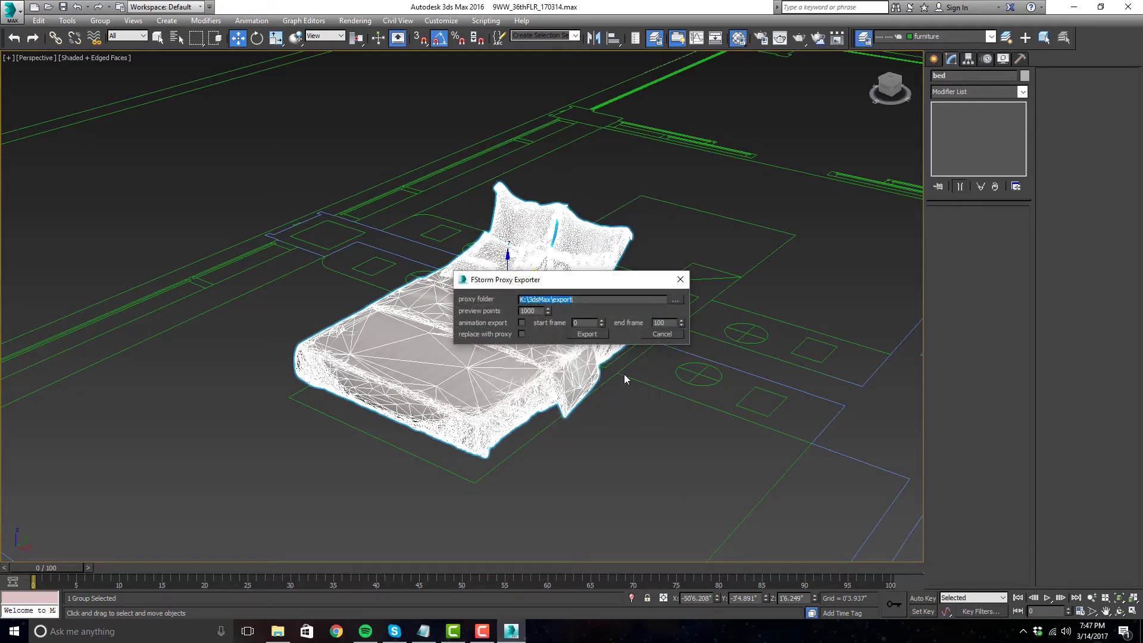
left_click_drag(646, 289, 585, 266)
left_click(611, 276)
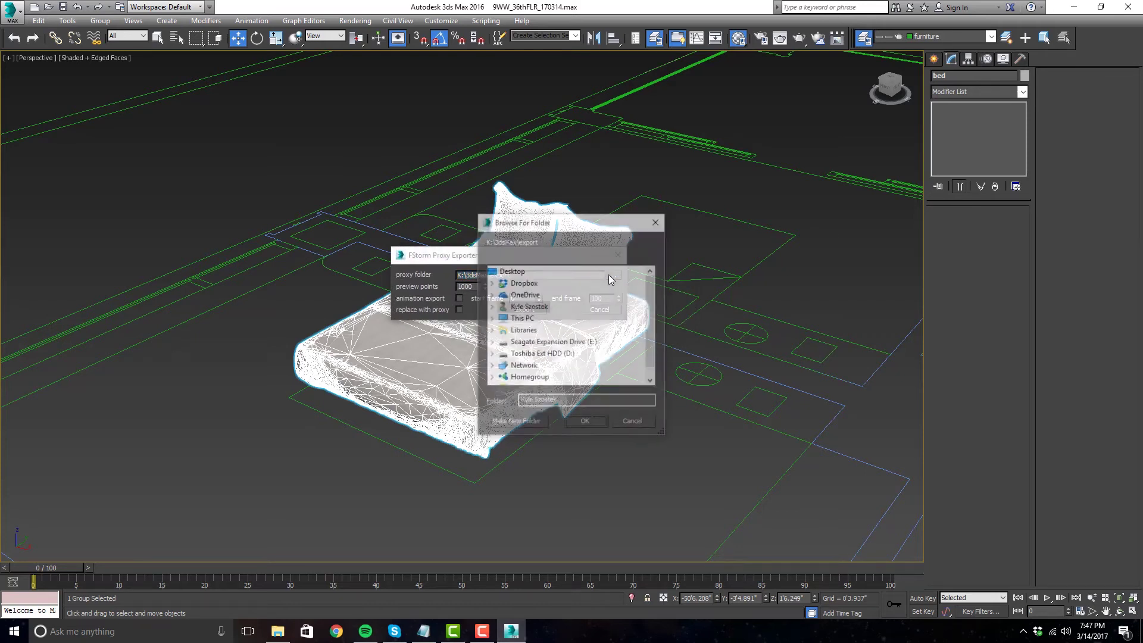
left_click(277, 631)
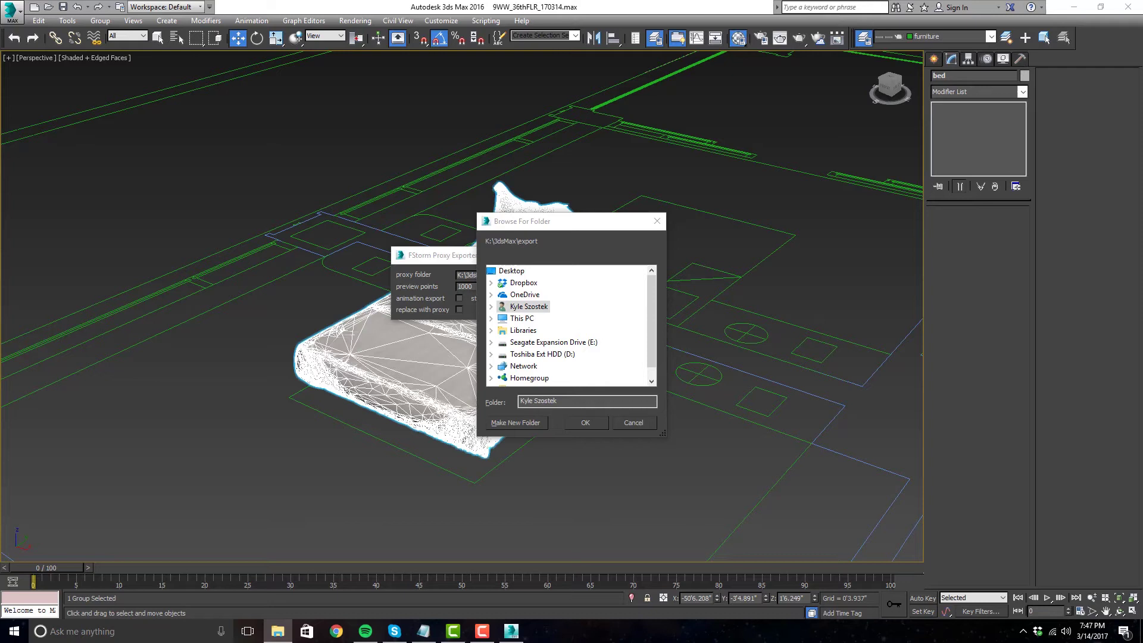
left_click(572, 401)
type("C:\\Users\\Kyle Szostek\\Google Drive\\AtelierAM\\9 West Walton\\Models\\Assets\\BED")
key("Return")
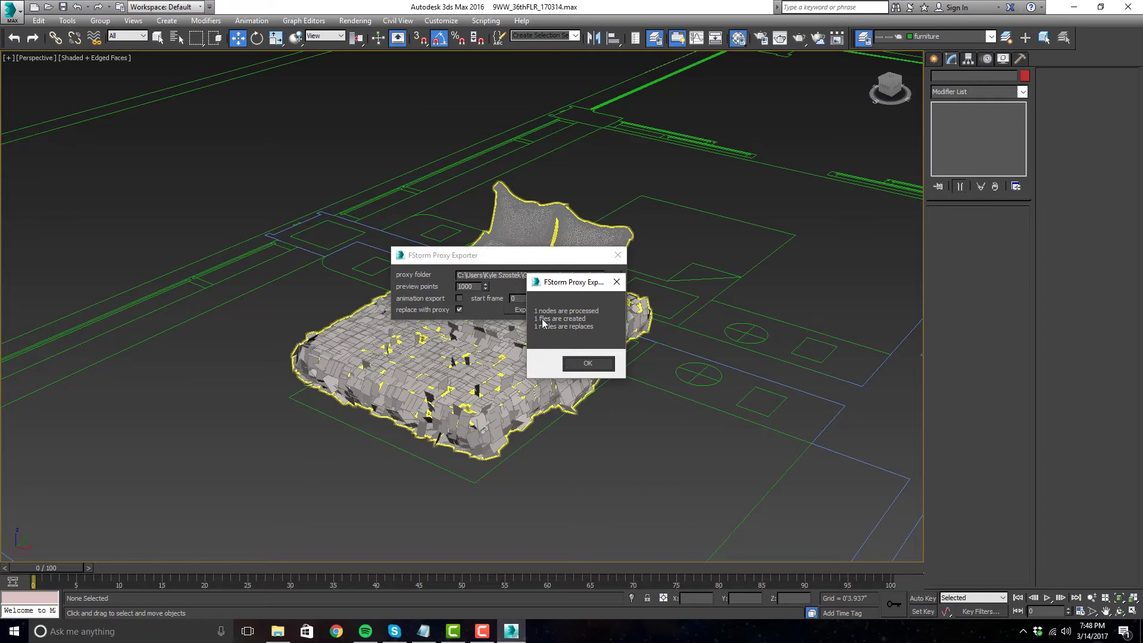
left_click(587, 364)
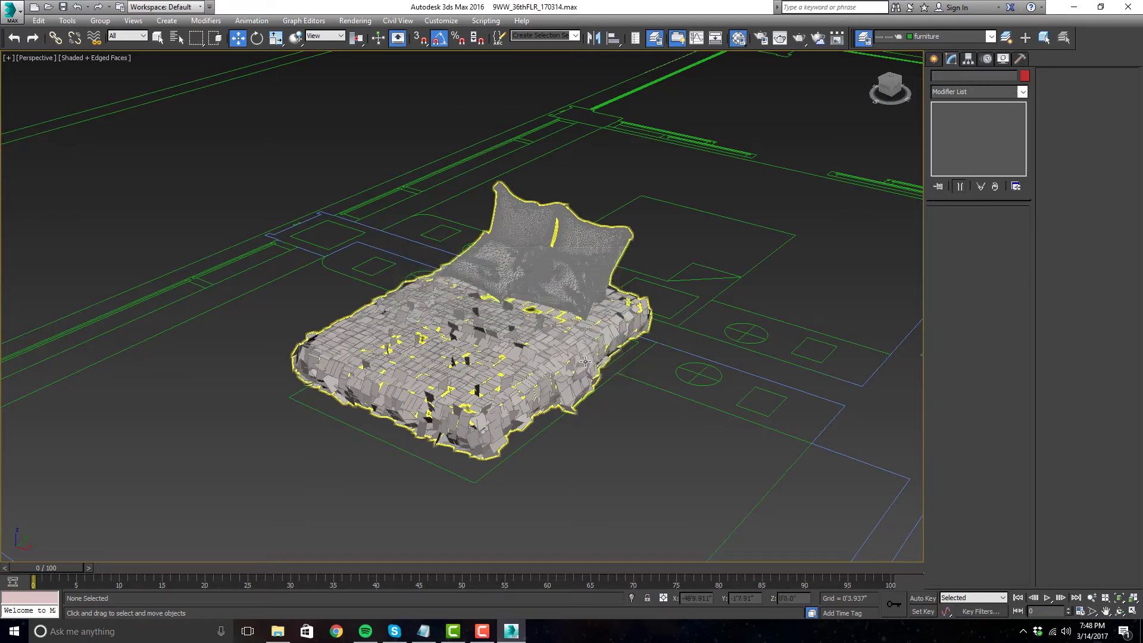
- Inspect the bed group's proxy display in the Perspective view, deselect it, and save the scene
scroll(545, 341, "up", 5)
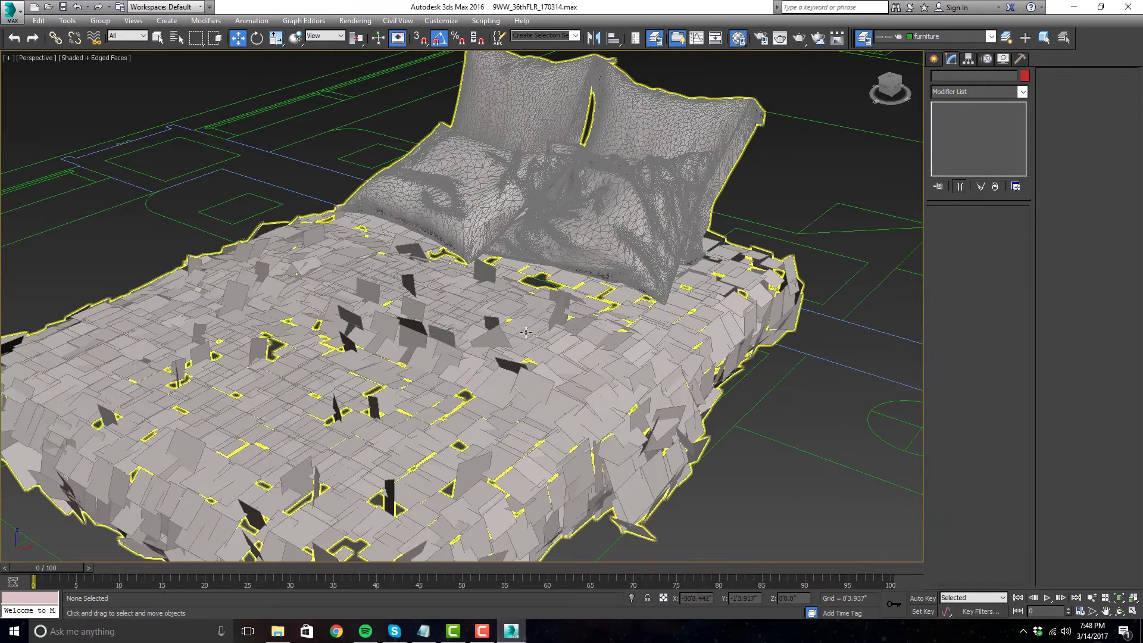
scroll(553, 327, "down", 3)
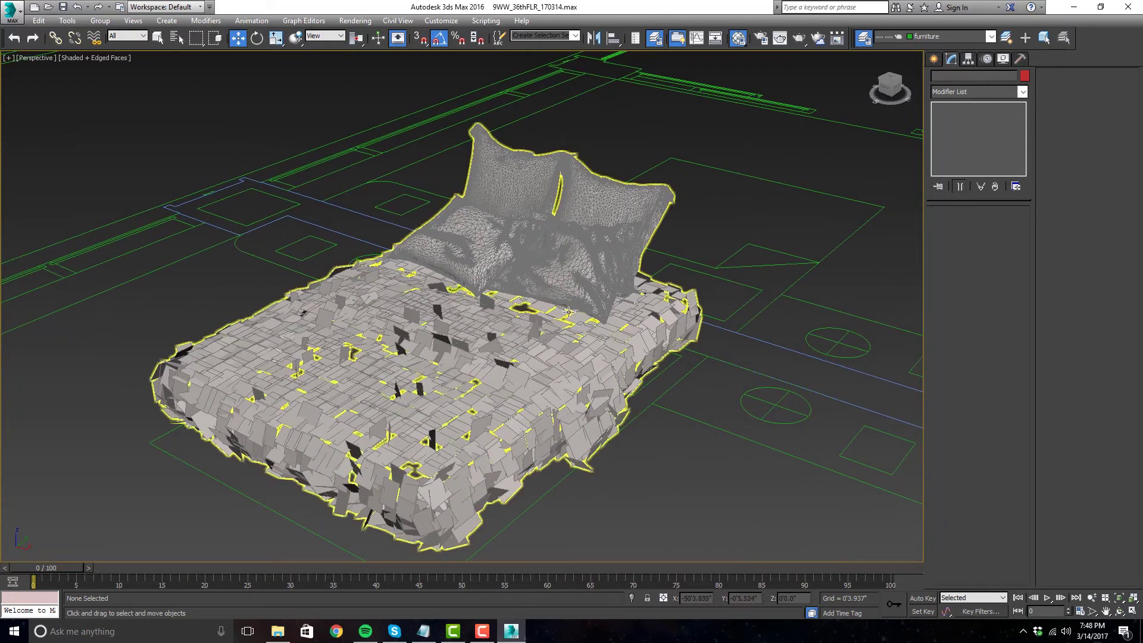
left_click(572, 278)
left_click(621, 429)
left_click(528, 353)
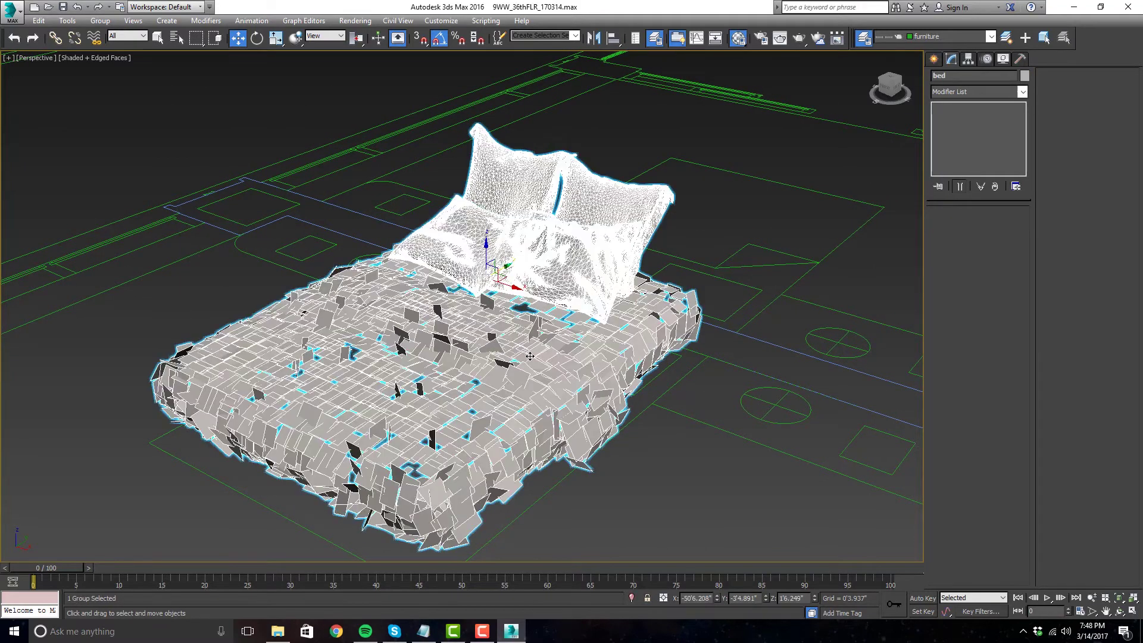
middle_click_drag(581, 392, 588, 355)
left_click(675, 477)
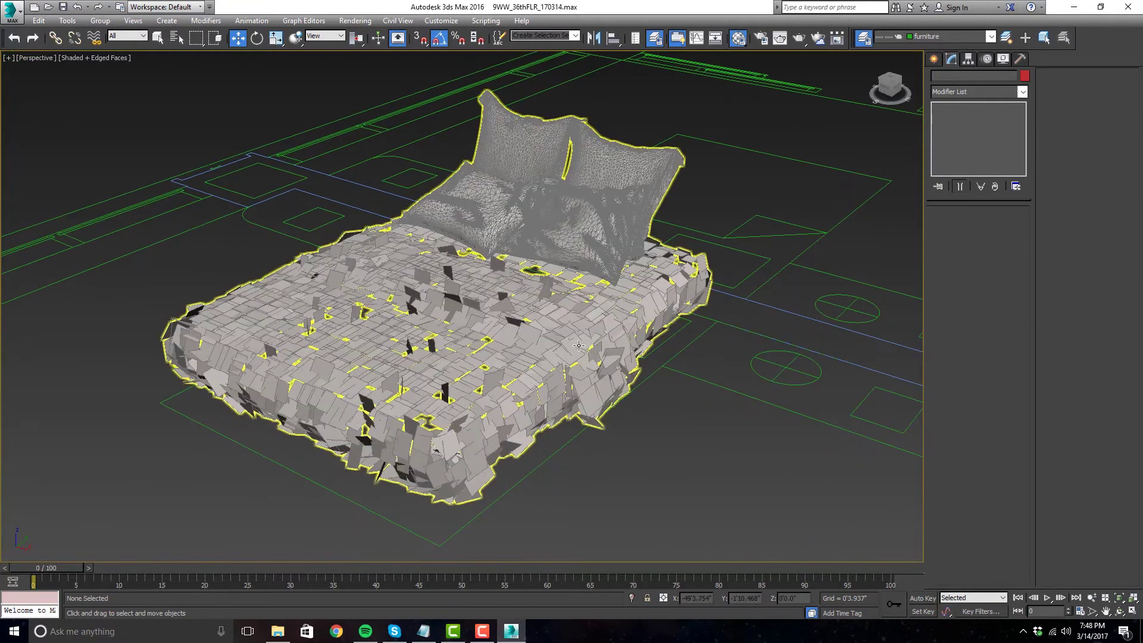
key("ctrl+s")
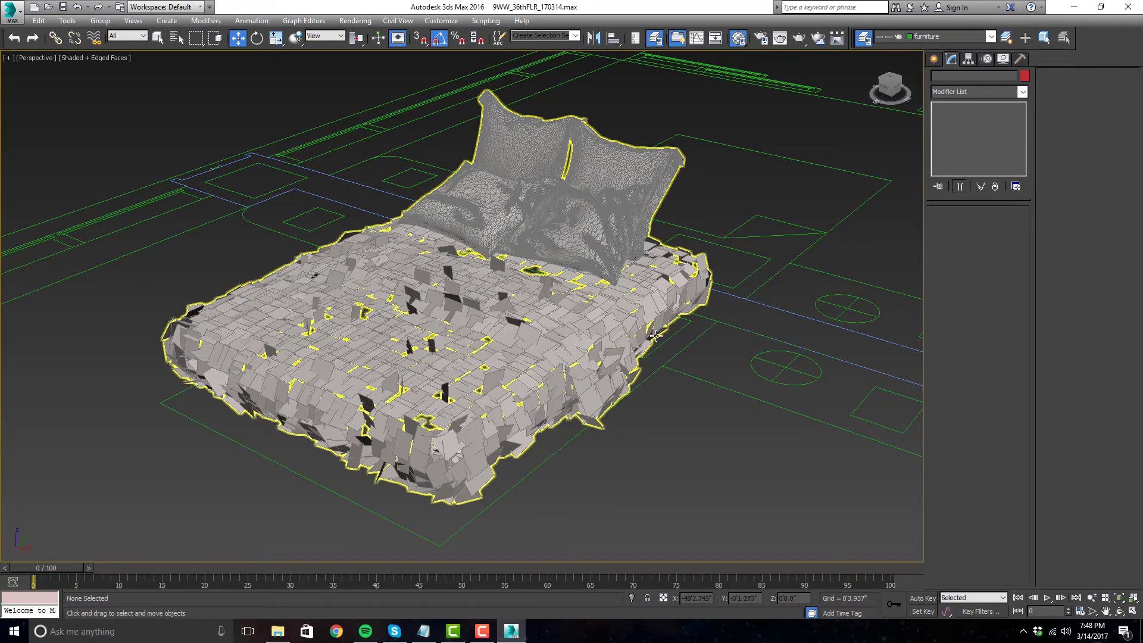
- Start an FStorm real-time render of the bed in the Perspective view and move the render window aside
middle_click_drag(660, 391, 658, 385, "alt")
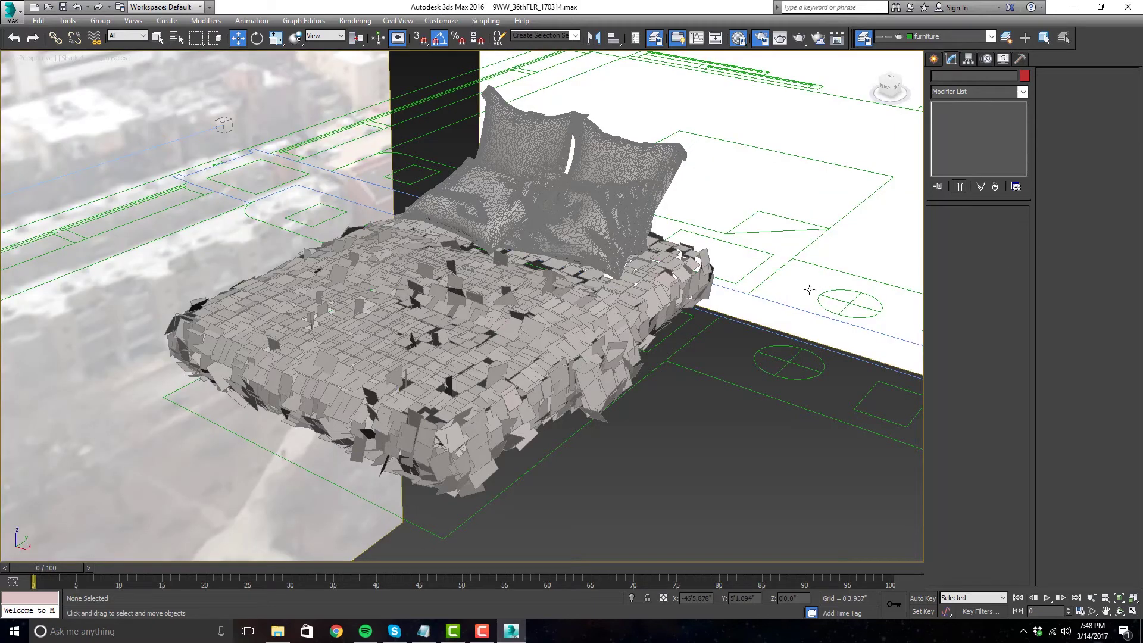
middle_click_drag(641, 318, 648, 324)
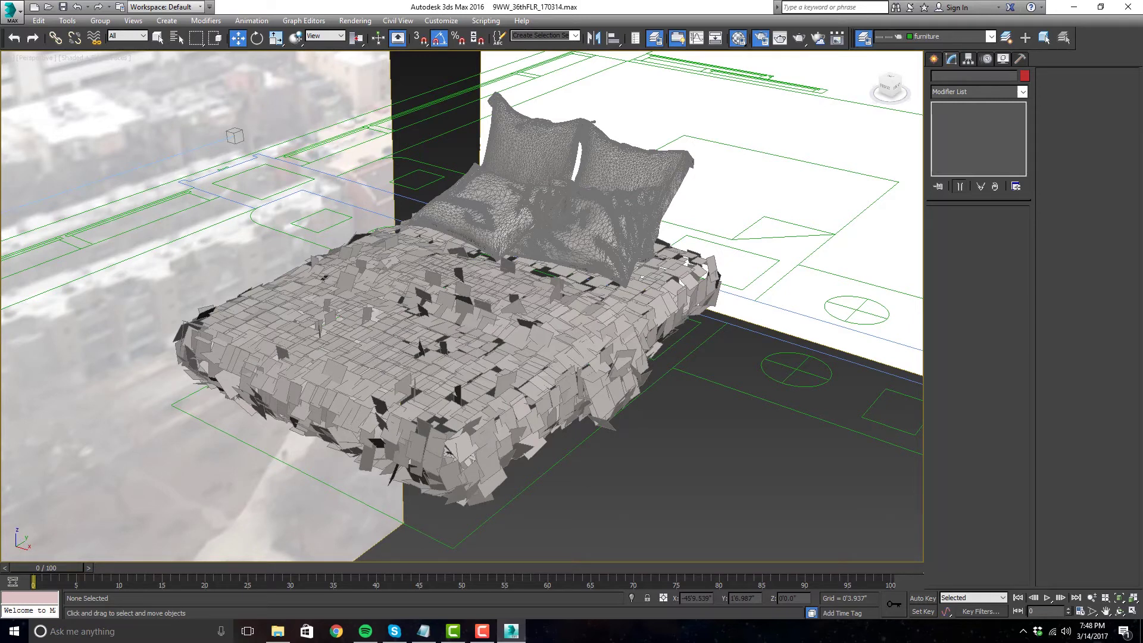
key("shift+q")
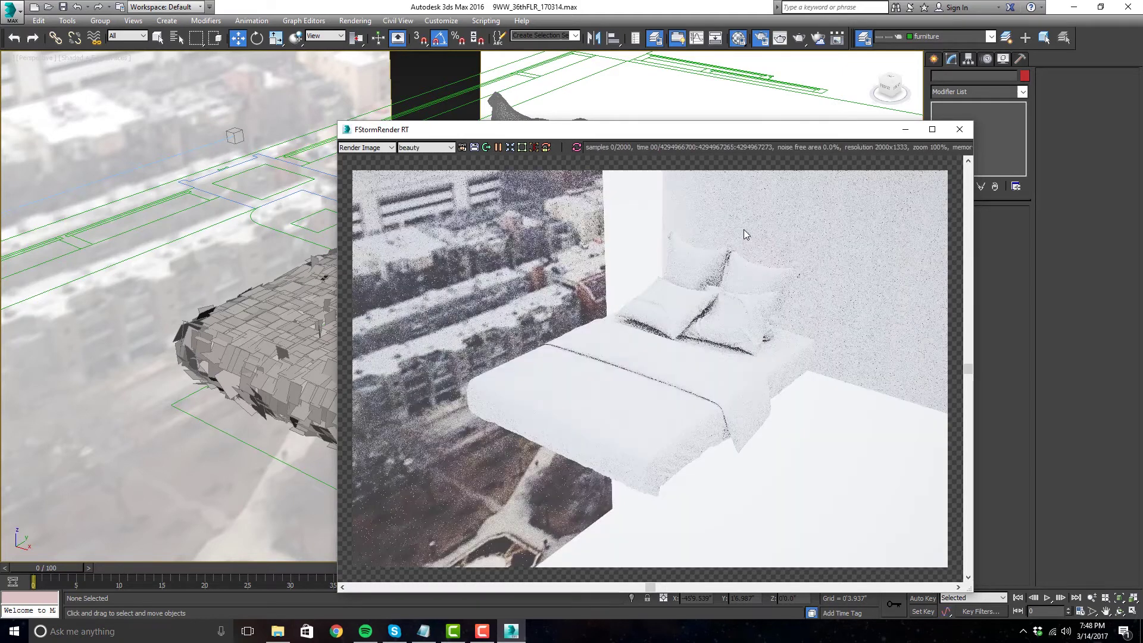
left_click_drag(747, 134, 831, 116)
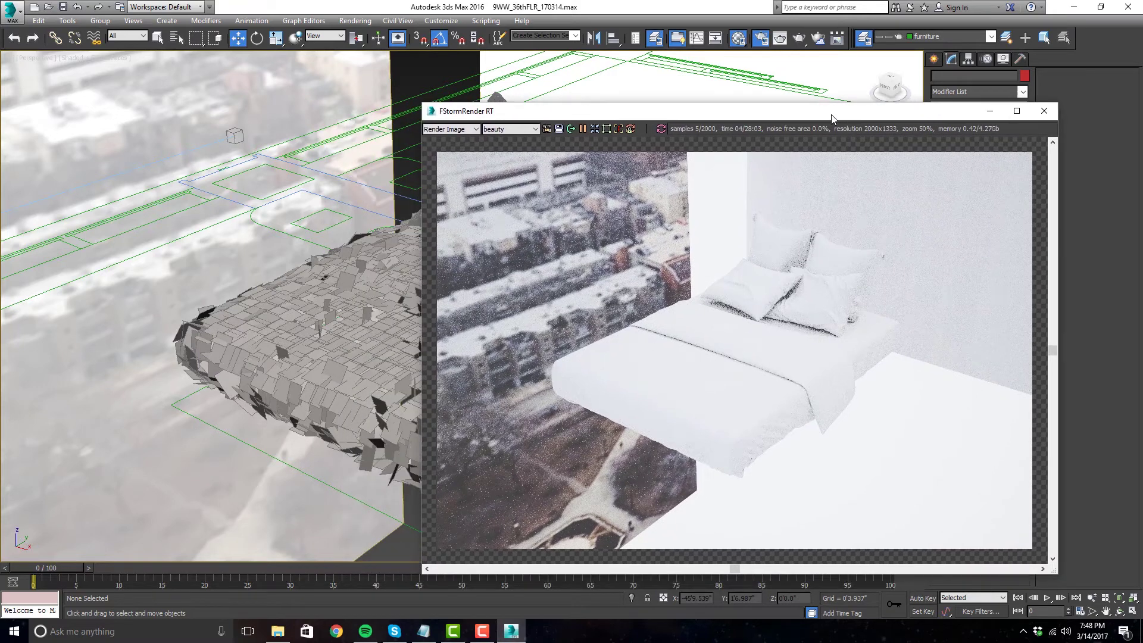
left_click_drag(832, 116, 1142, 113)
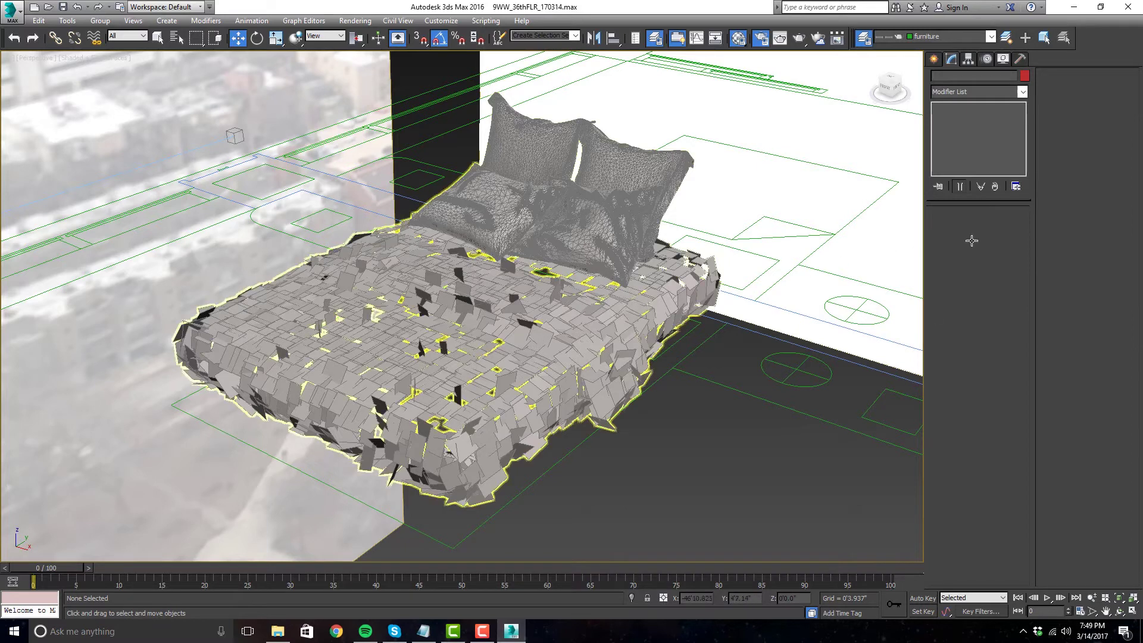
- Examine the bed and pillows from several distances in the live FStorm render, and close the render window
middle_click_drag(692, 296, 505, 288)
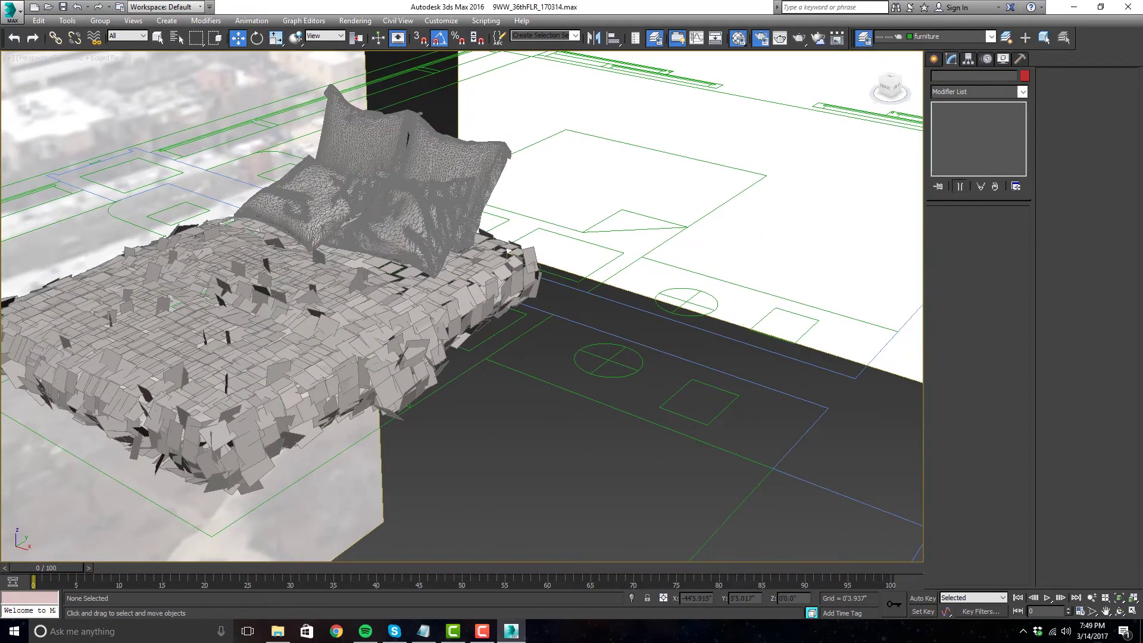
left_click_drag(1142, 110, 691, 87)
middle_click_drag(317, 273, 319, 274)
scroll(319, 274, "up", 5)
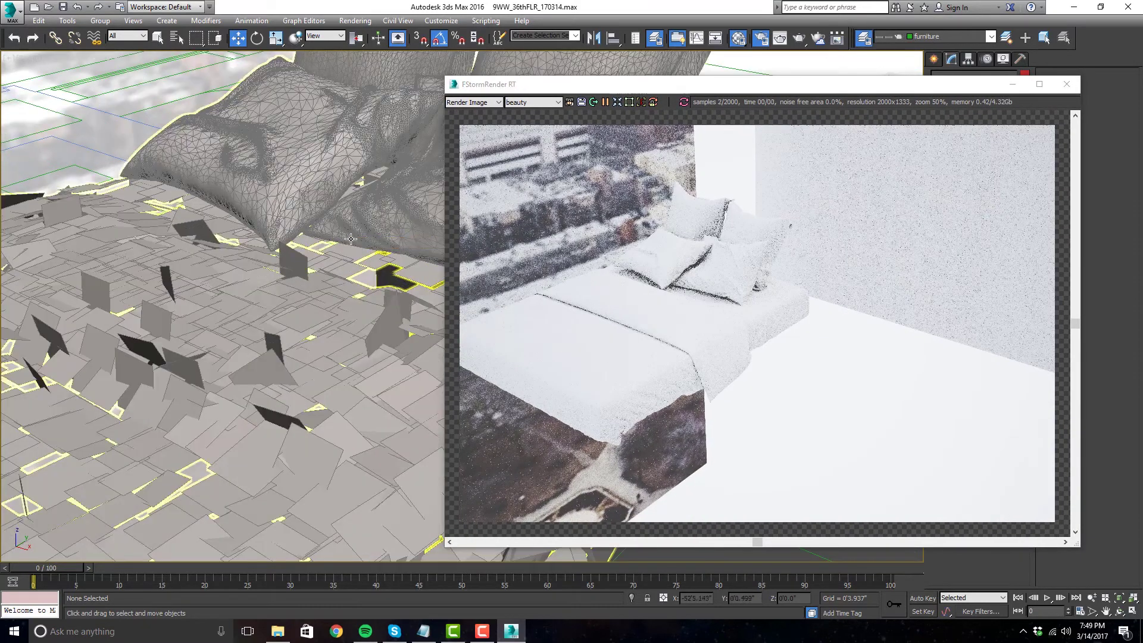
middle_click_drag(346, 249, 347, 314)
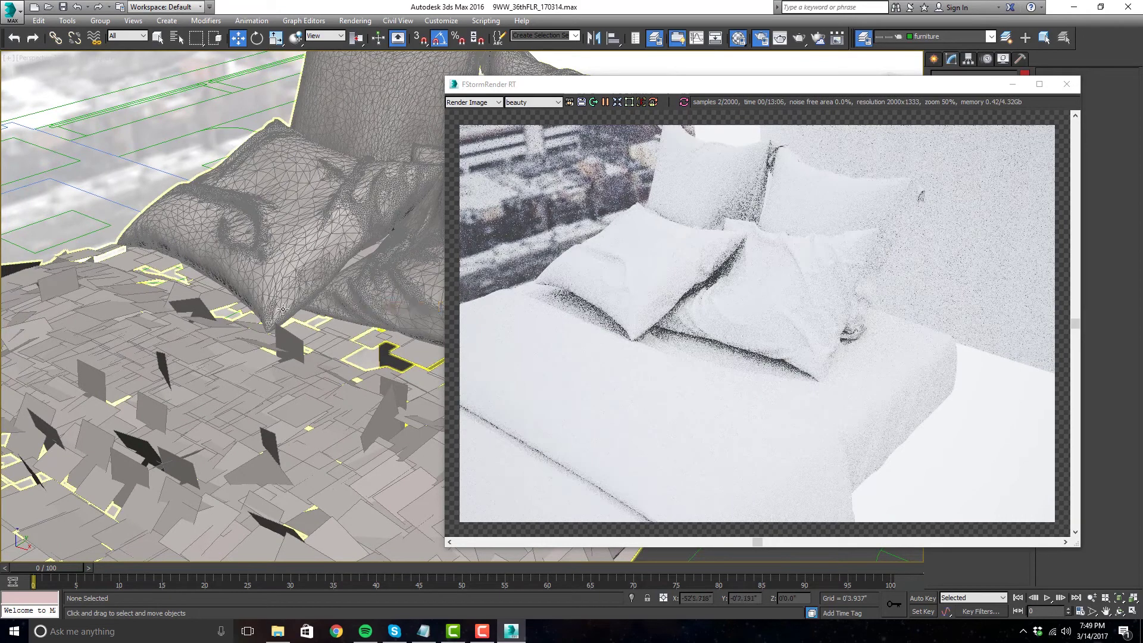
scroll(298, 275, "up", 4)
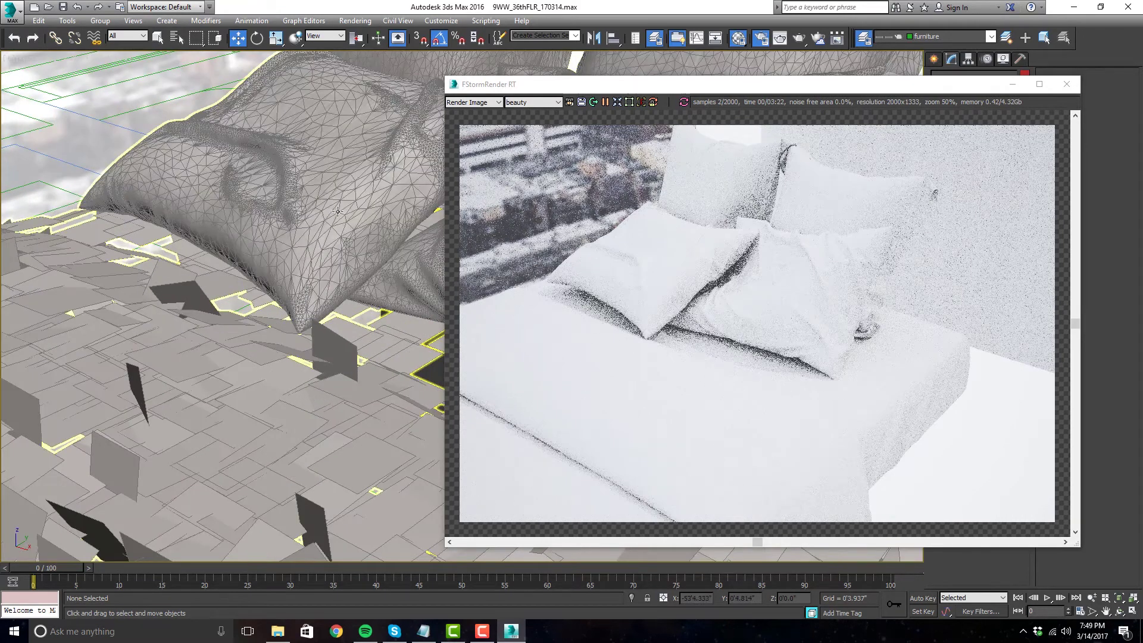
middle_click_drag(303, 250, 363, 196)
scroll(364, 197, "down", 2)
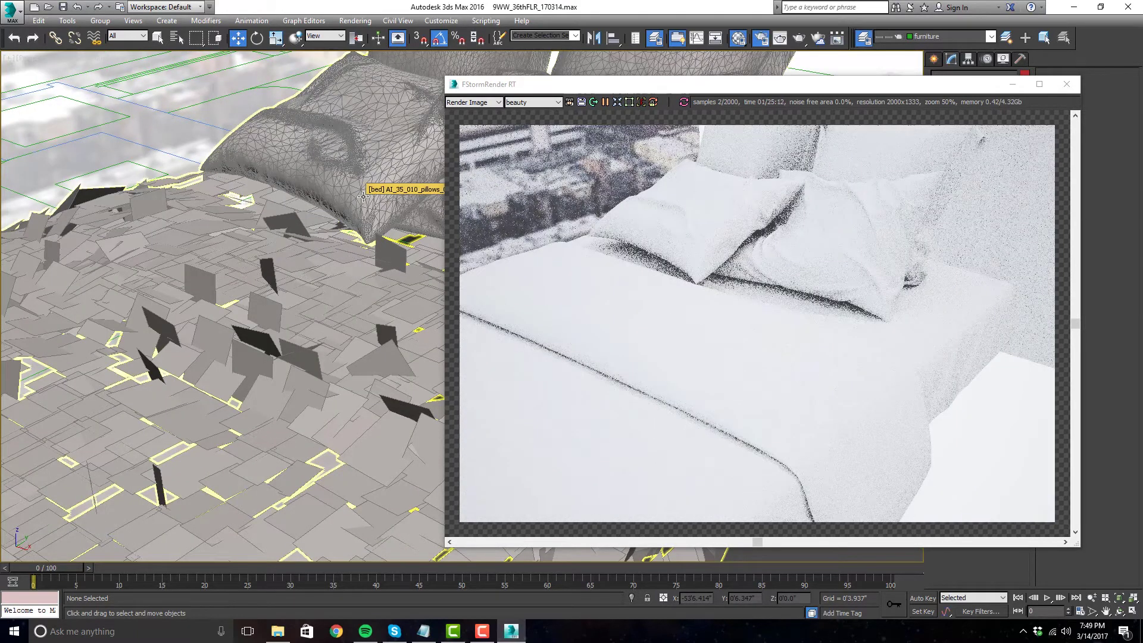
middle_click_drag(357, 210, 353, 253)
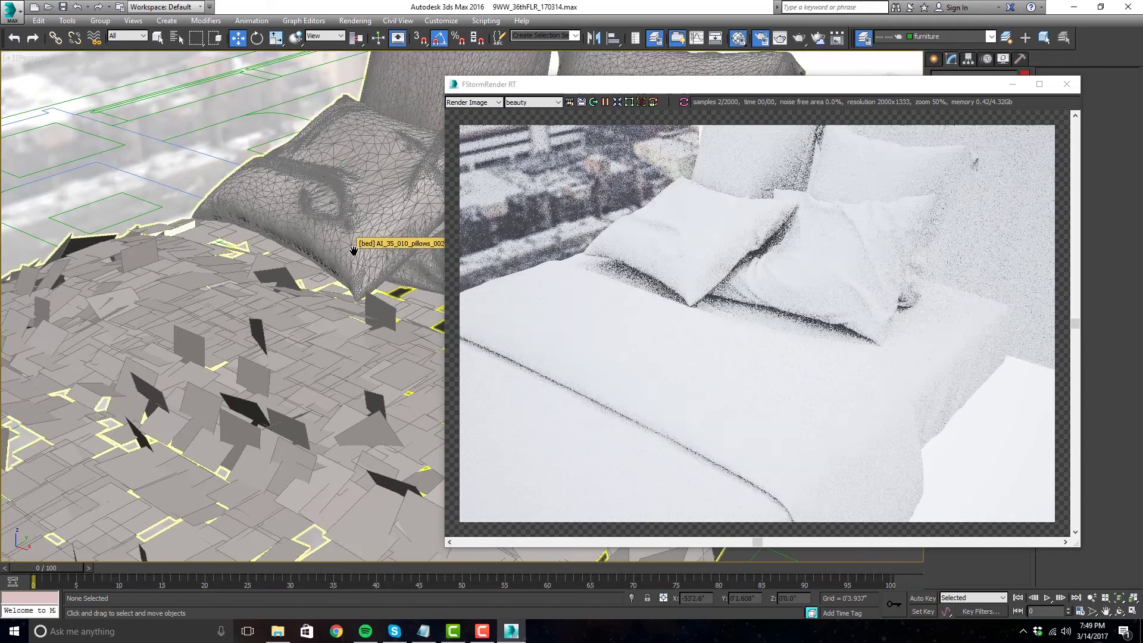
scroll(354, 251, "down", 2)
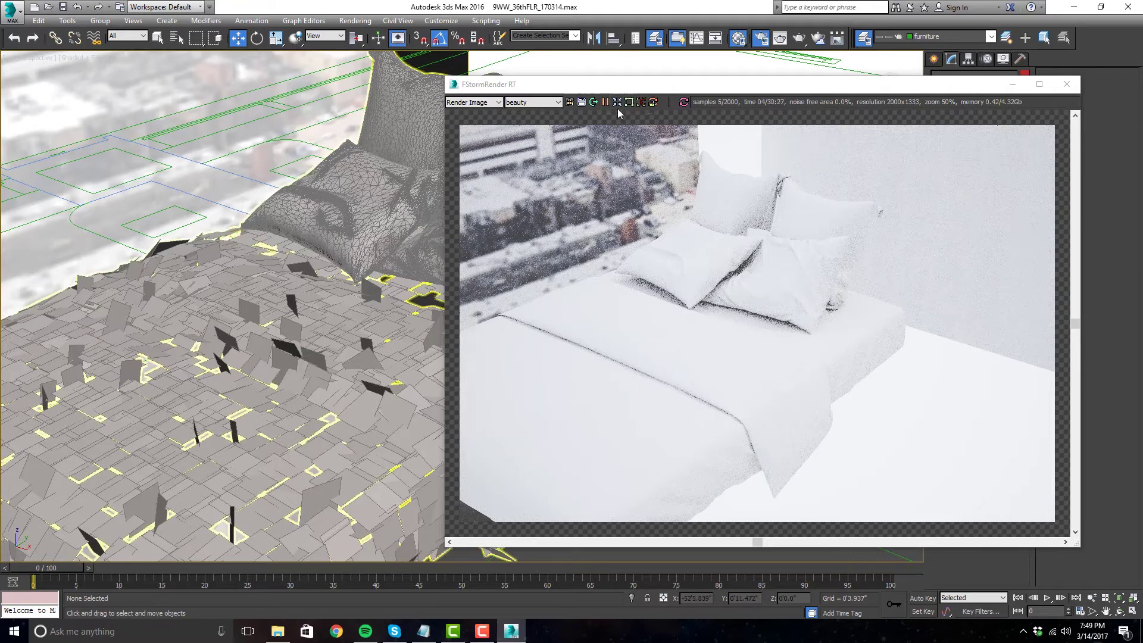
left_click(1067, 84)
- Hide the cameras in the Top view and clone the bed group as one instance into the adjoining bedroom to the north
left_click(516, 369)
key("alt+w")
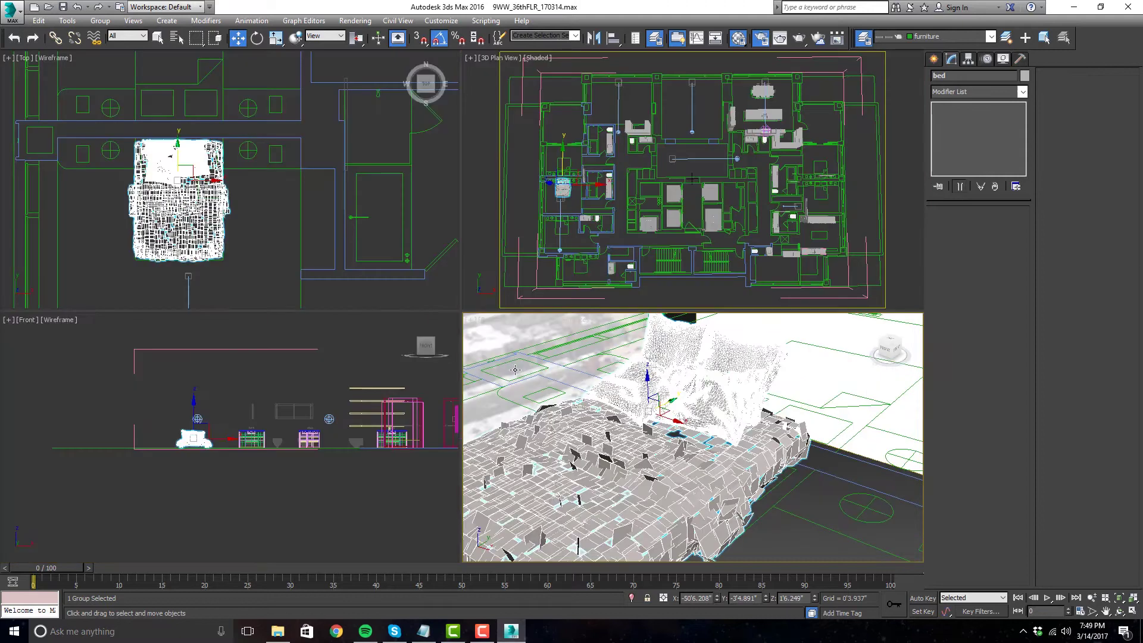
middle_click(347, 234)
key("alt+w")
scroll(403, 288, "down", 2)
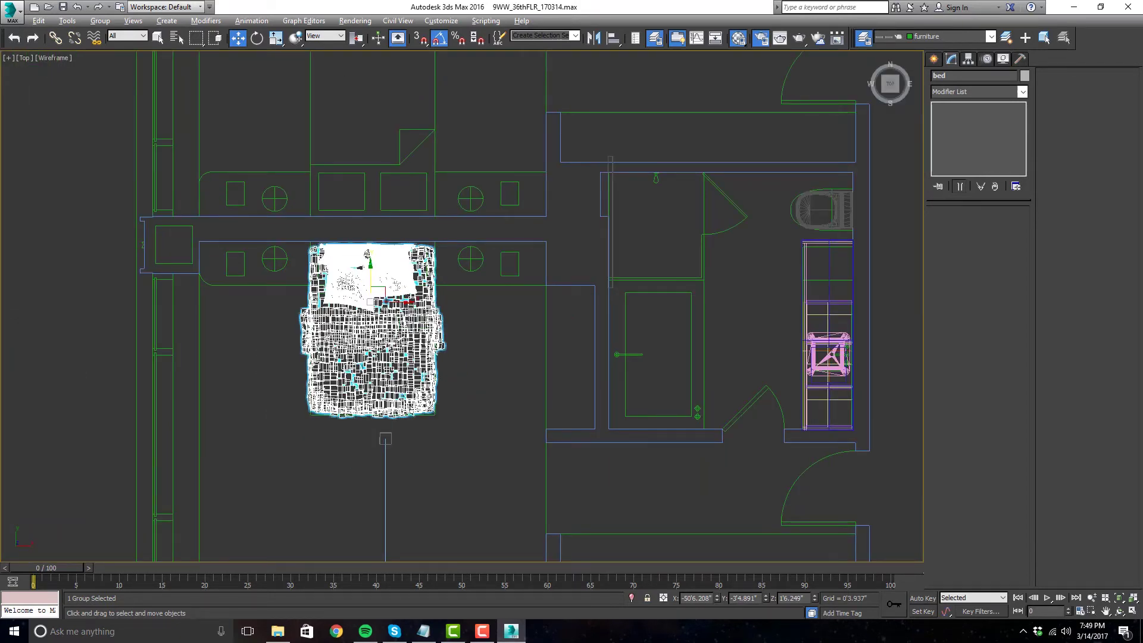
key("shift+c")
middle_click_drag(446, 312, 449, 331)
scroll(449, 330, "down", 2)
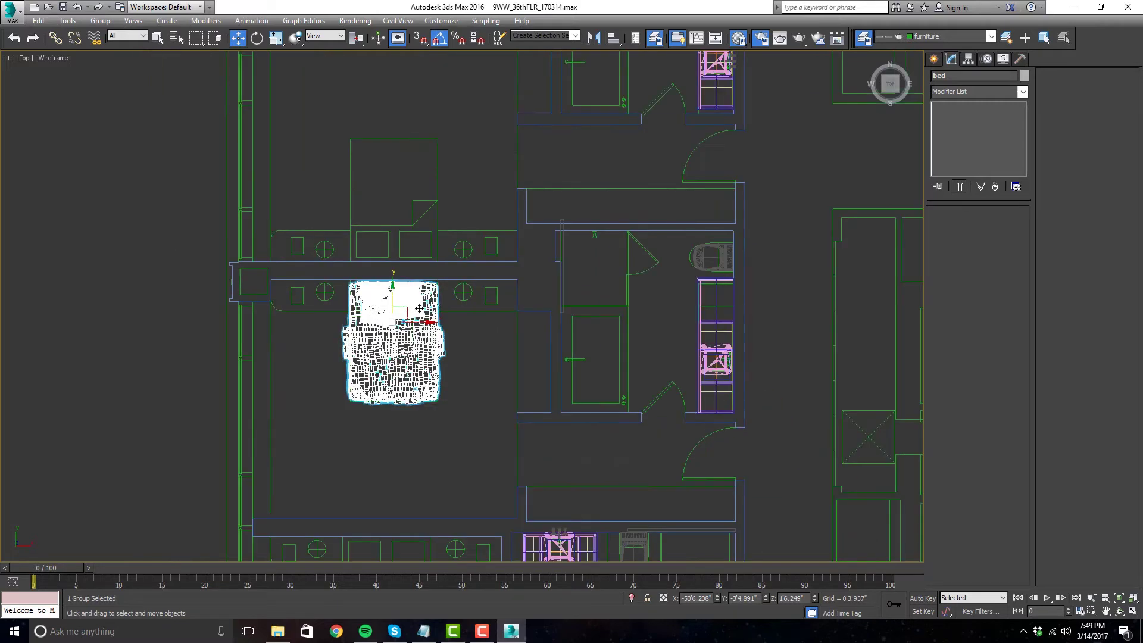
middle_click_drag(403, 232, 411, 263)
left_click_drag(396, 337, 396, 174, "shift")
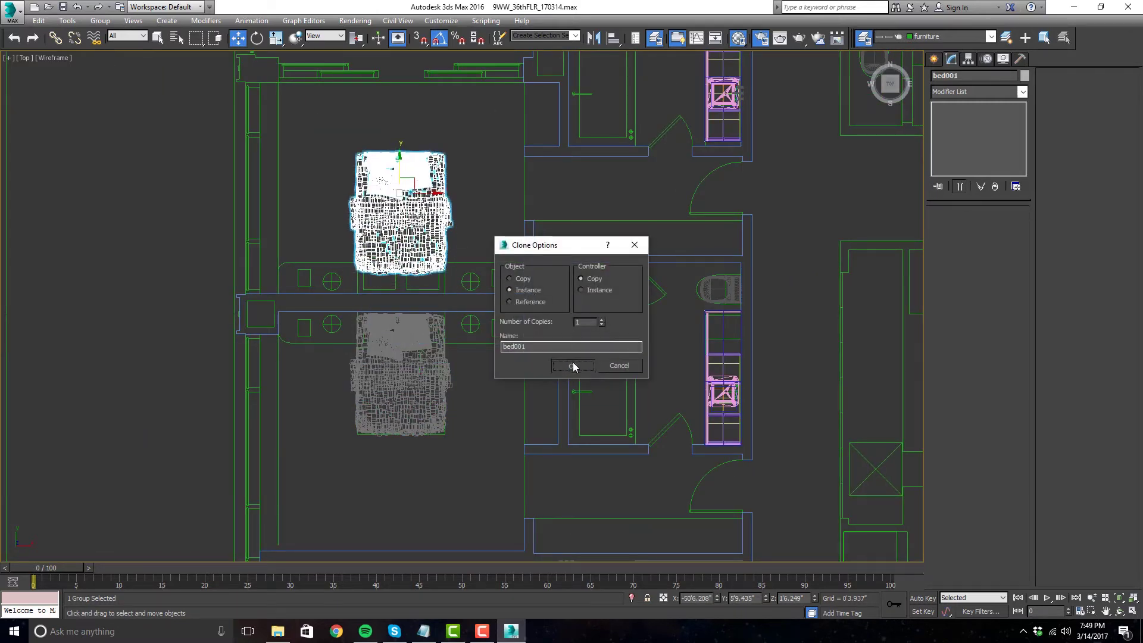
left_click(572, 365)
- Rotate the cloned bed to face the opposite way and move it against the shared wall, over its plan outline
middle_click_drag(572, 366, 569, 418)
scroll(405, 250, "up", 5)
key("e")
left_click_drag(414, 202, 470, 313)
key("w")
left_click_drag(396, 201, 396, 320)
- Clone the original bed as an instance southward onto the bed outline in the next west-side bedroom
scroll(417, 317, "down", 6)
middle_click_drag(464, 368, 512, 226)
left_click_drag(469, 224, 494, 360, "shift")
key("Return")
scroll(467, 366, "up", 2)
scroll(505, 366, "down", 6)
- Select the two back-to-back west-side beds and clone them as instances across the floor into the matching east-side bedrooms
middle_click_drag(619, 363, 317, 364)
scroll(316, 364, "up", 2)
left_click(127, 281)
left_click(131, 232, "ctrl")
left_click_drag(164, 259, 792, 259, "shift")
left_click(572, 365)
key("z")
left_click_drag(473, 303, 474, 337)
scroll(646, 302, "down", 4)
left_click(666, 304)
- Clone the southernmost west-side bed onto the bed outline in the southwest corner bedroom, and deselect it
scroll(666, 304, "down", 2)
middle_click_drag(472, 344, 630, 309)
scroll(630, 313, "down", 2)
left_click(224, 383)
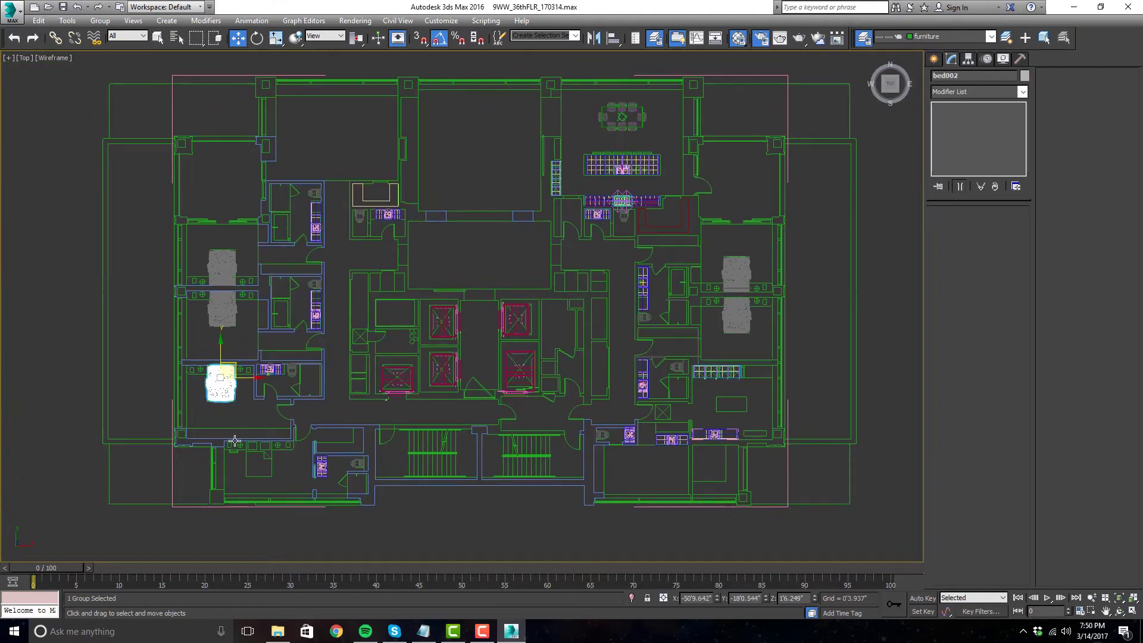
scroll(237, 441, "up", 4)
left_click(304, 455)
left_click(404, 436)
scroll(404, 437, "down", 4)
- Create a standard primitive box about 1'9" by 4'4" and 4.6" high over the nightstand outline east of the southwest bed
scroll(404, 436, "up", 3)
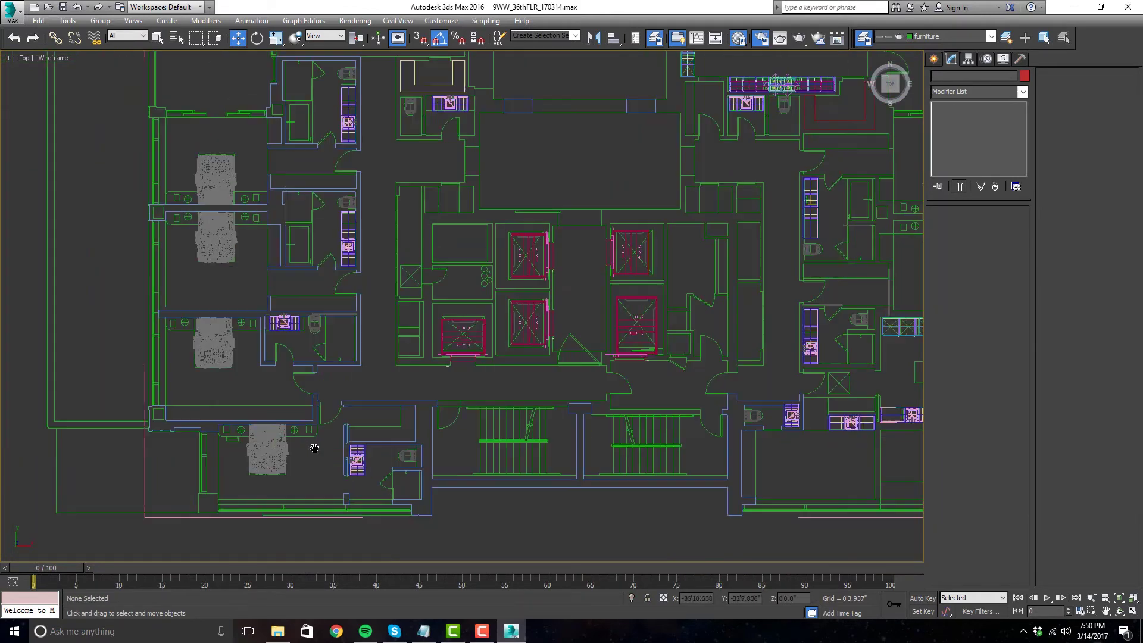
scroll(235, 459, "up", 2)
scroll(465, 390, "up", 4)
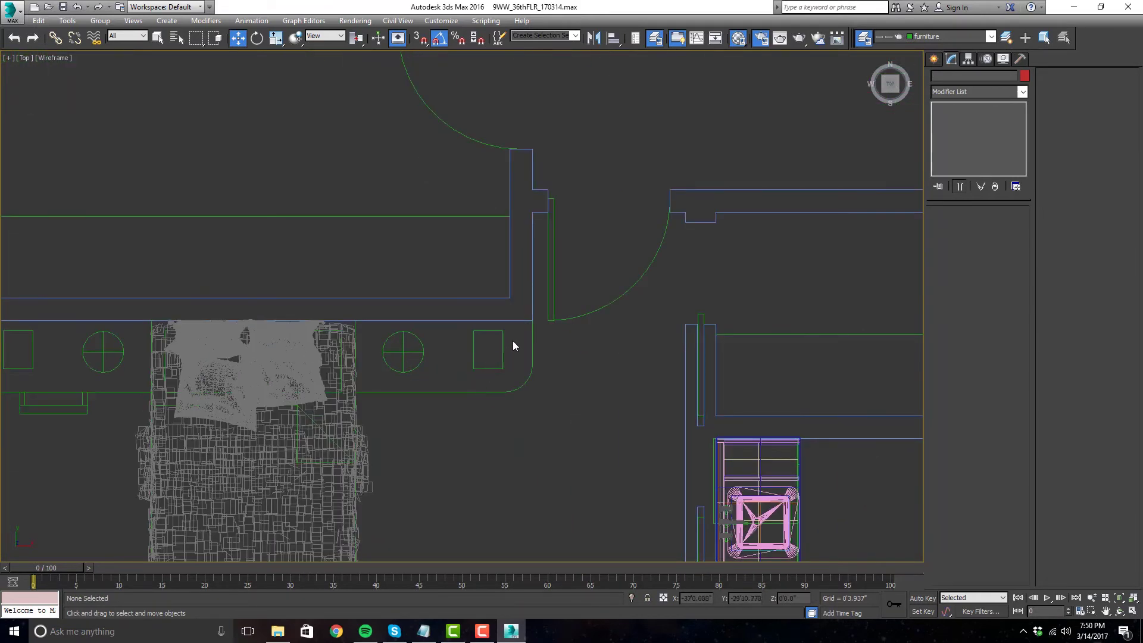
scroll(463, 377, "down", 2)
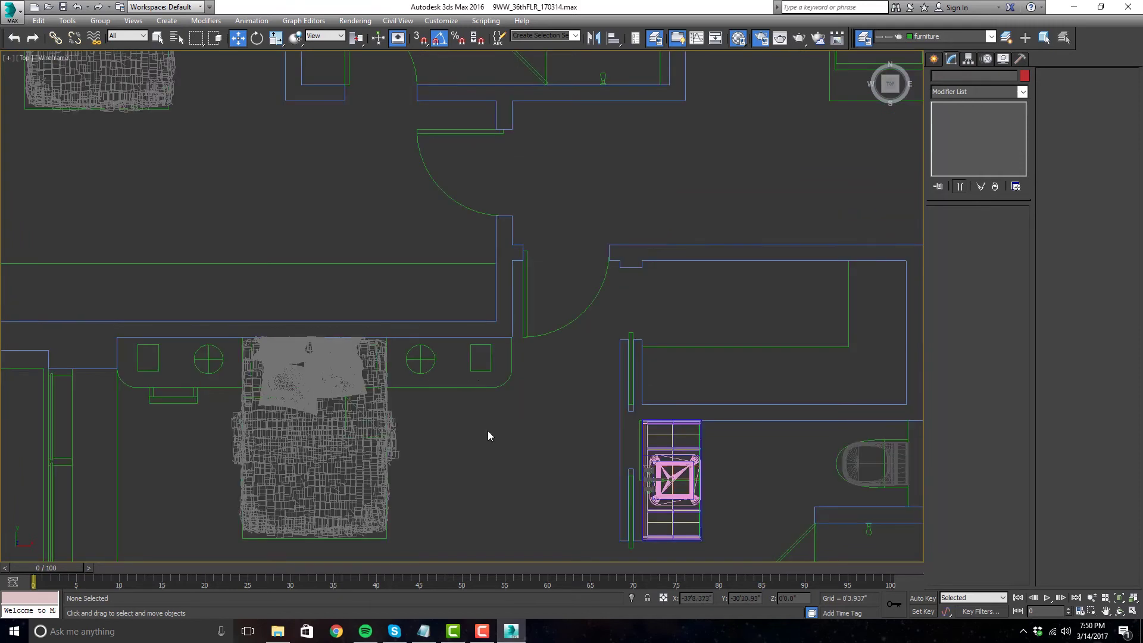
scroll(475, 343, "up", 5)
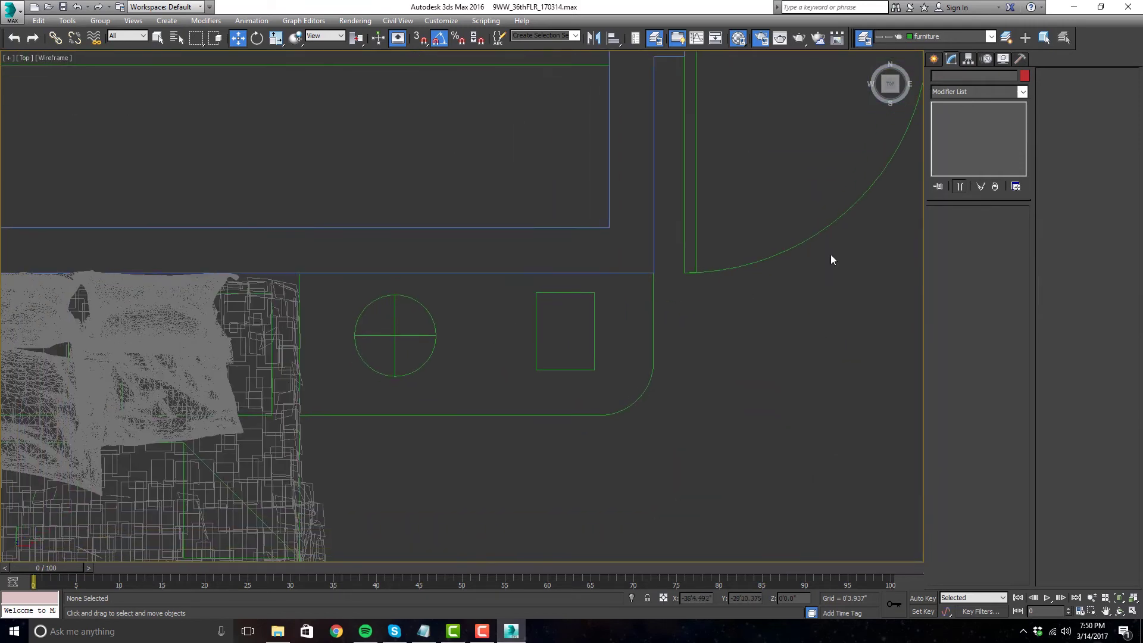
left_click(934, 59)
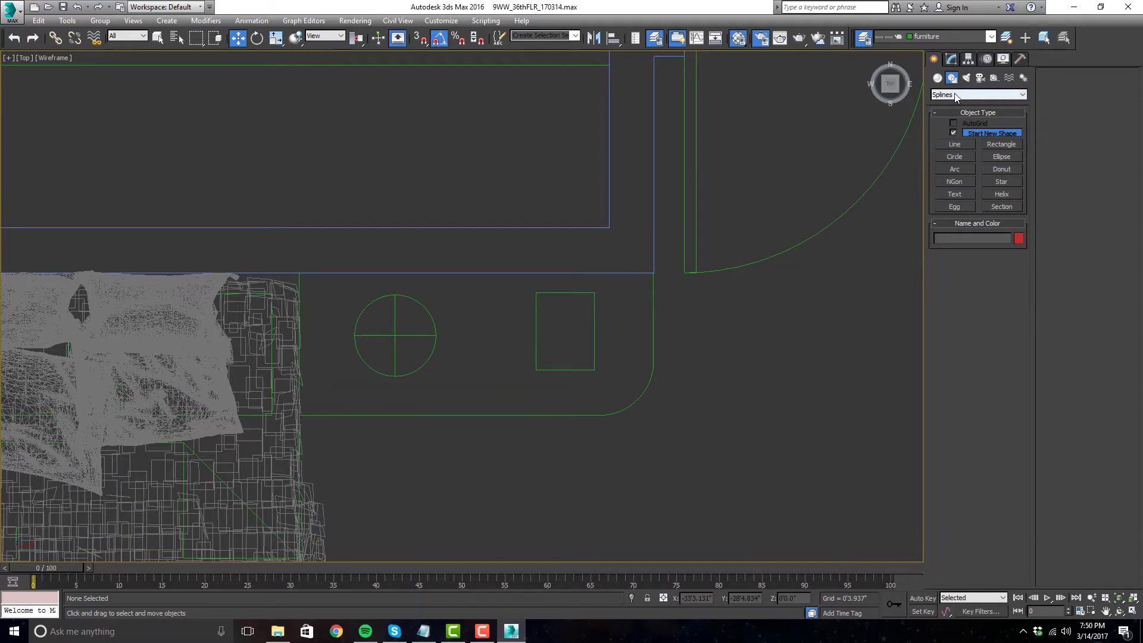
left_click(969, 146)
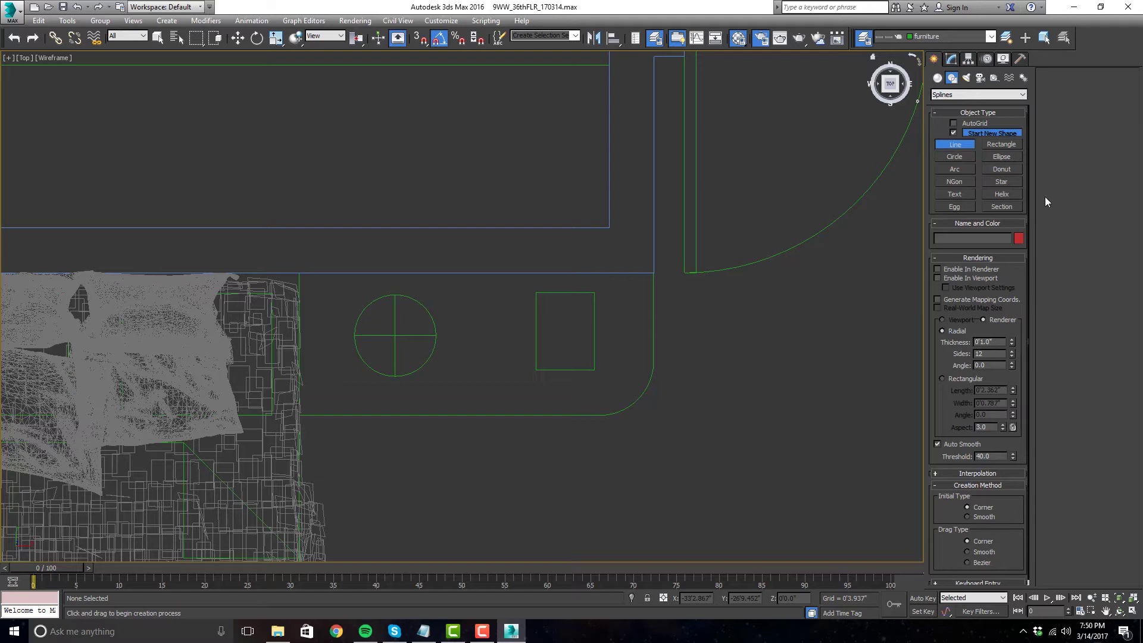
left_click(938, 78)
left_click(959, 94)
left_click(952, 102)
left_click(956, 133)
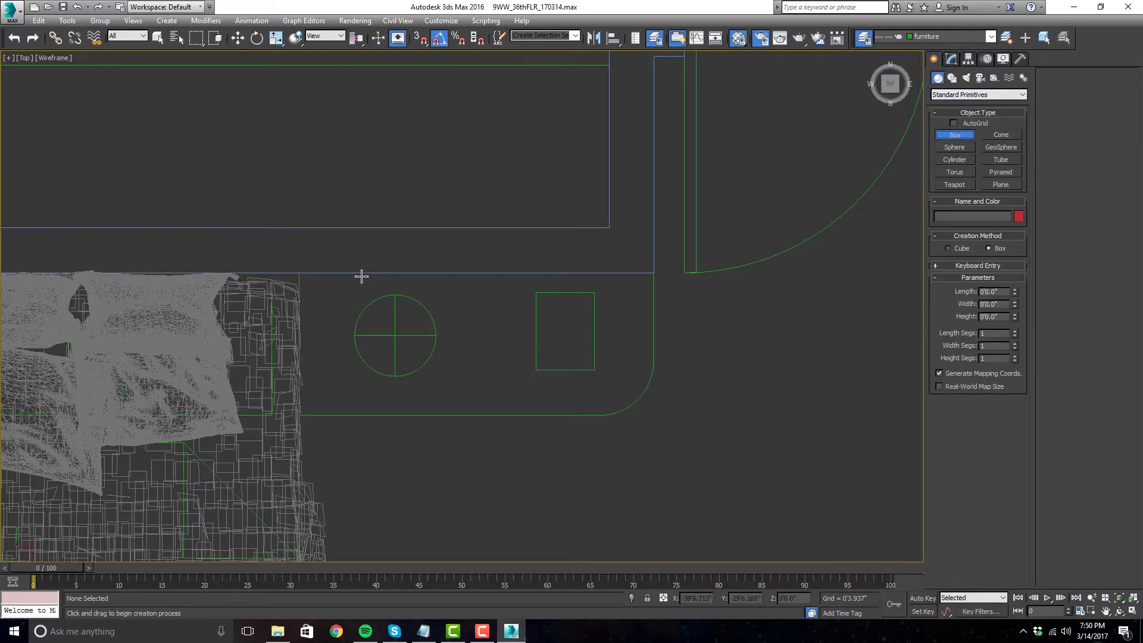
left_click_drag(298, 273, 654, 411)
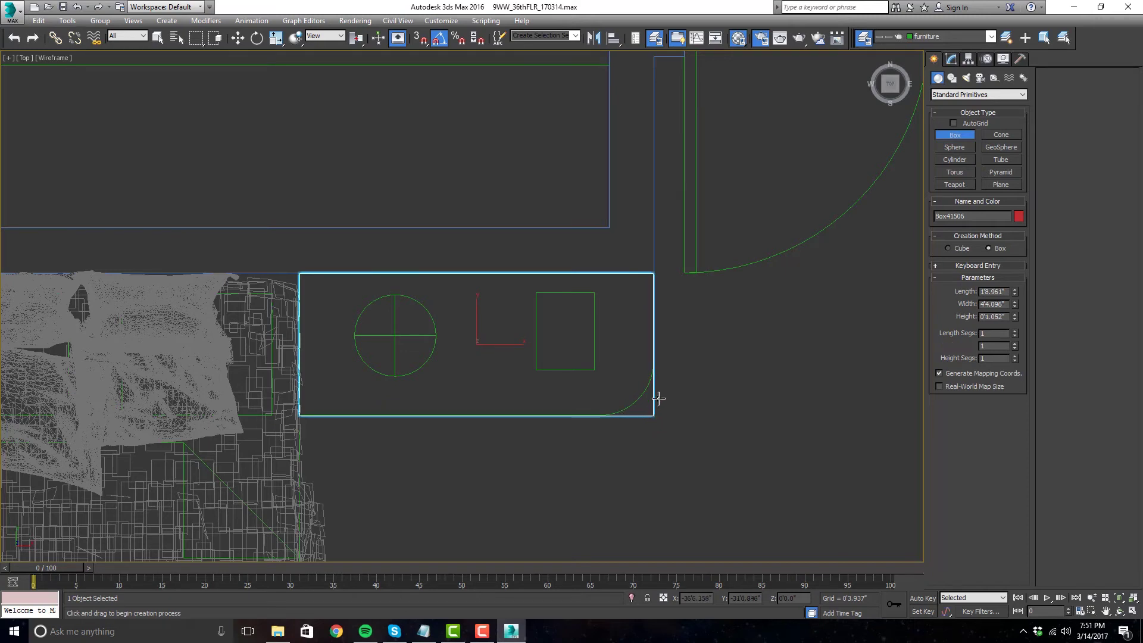
- Add an Edit Poly modifier to the nightstand box and select the vertical edge at its outer front corner
key("alt+w")
key("z")
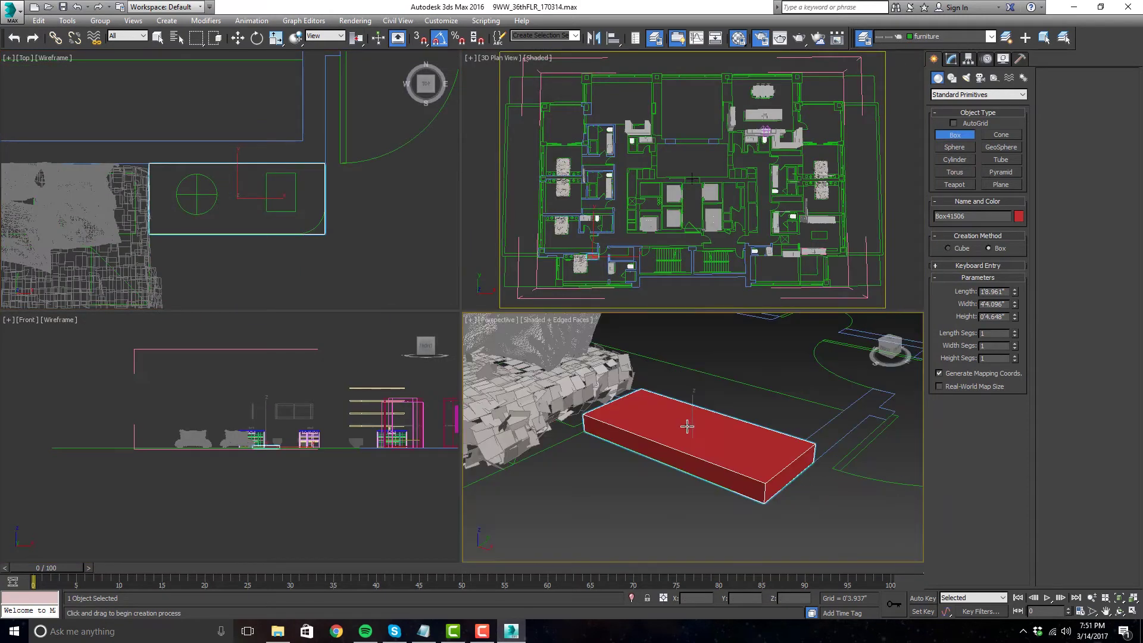
key("alt+w")
key("w")
left_click(951, 58)
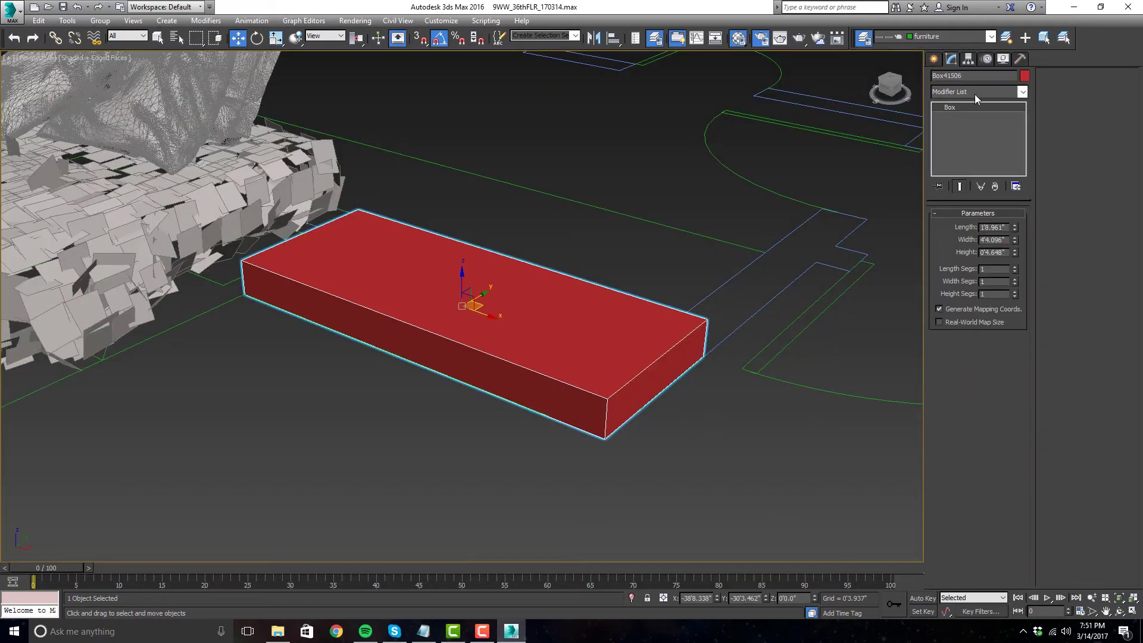
left_click(974, 93)
left_click(969, 466)
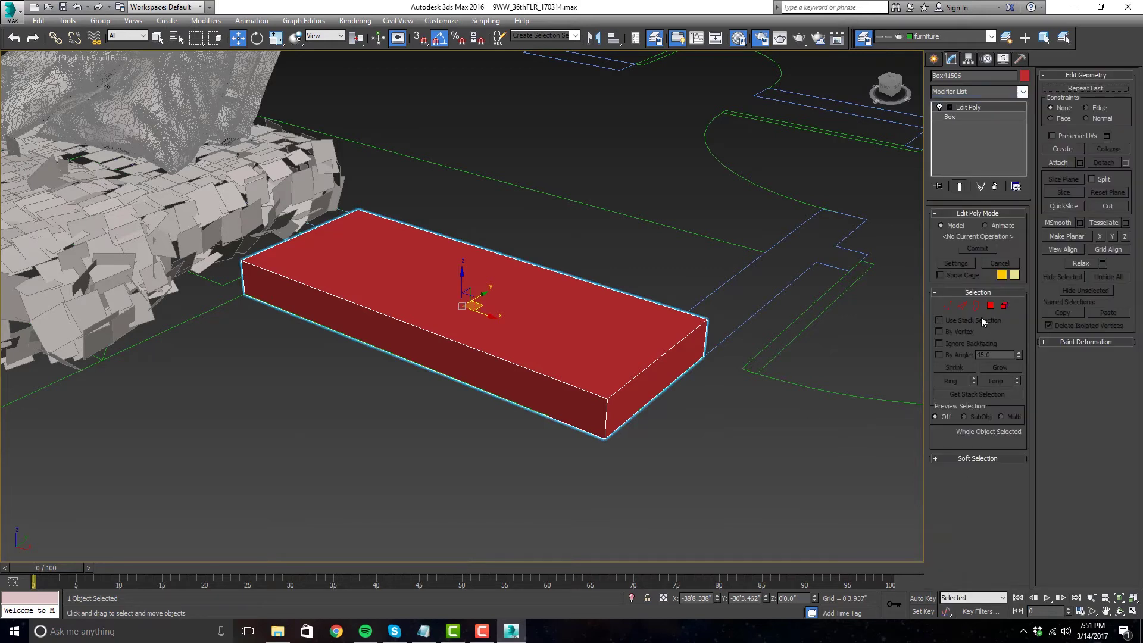
left_click(962, 306)
left_click(606, 416)
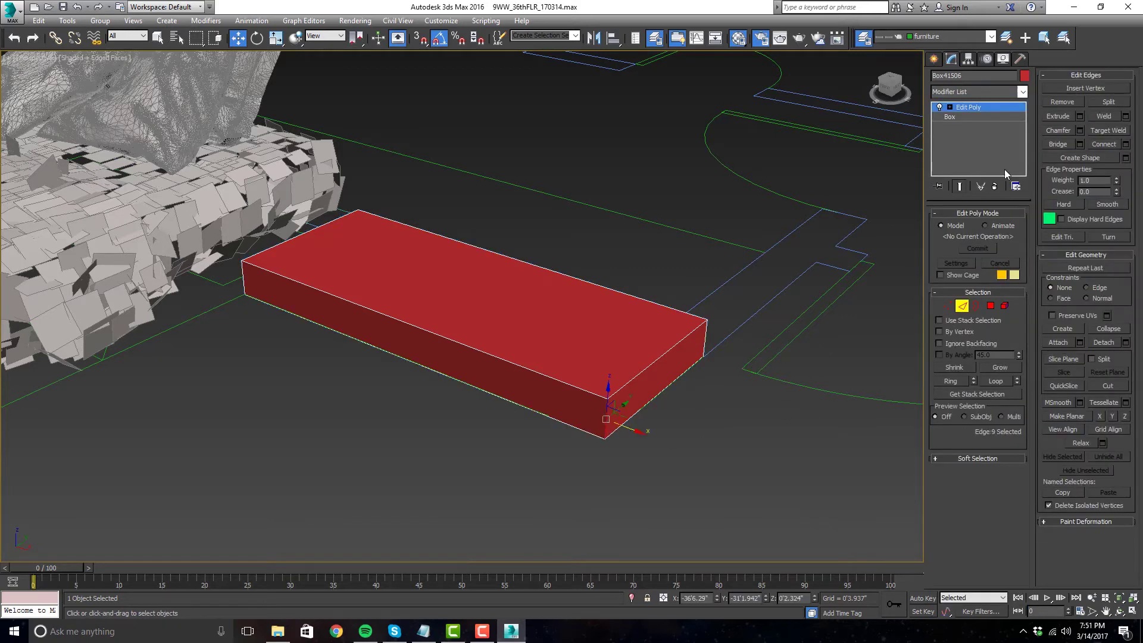
- Round the selected corner edge with a Chamfer modifier set to Standard Chamfer, 20 segments and an amount of about 11.3"
left_click(1022, 91)
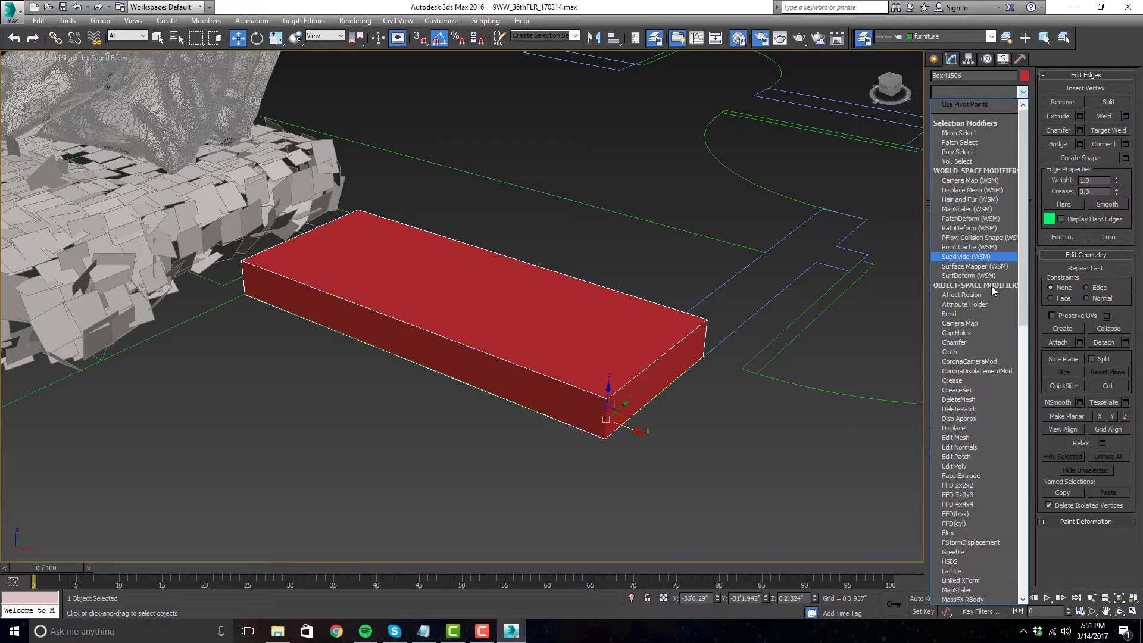
left_click(985, 343)
left_click(1000, 244)
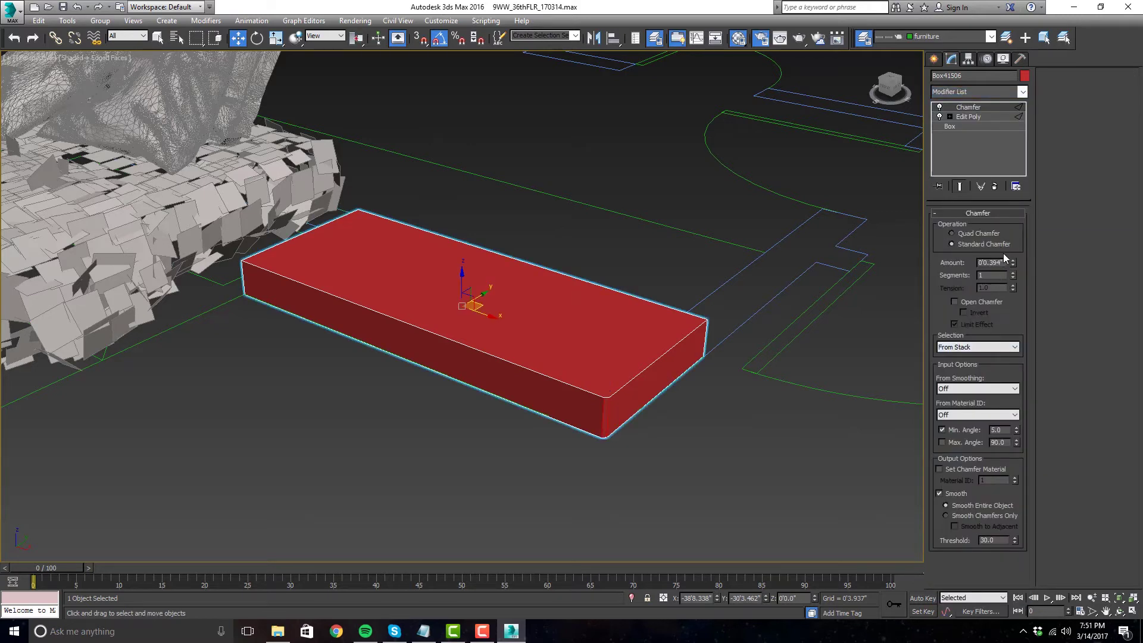
left_click_drag(1012, 263, 1012, 197)
left_click_drag(942, 594, 1014, 262)
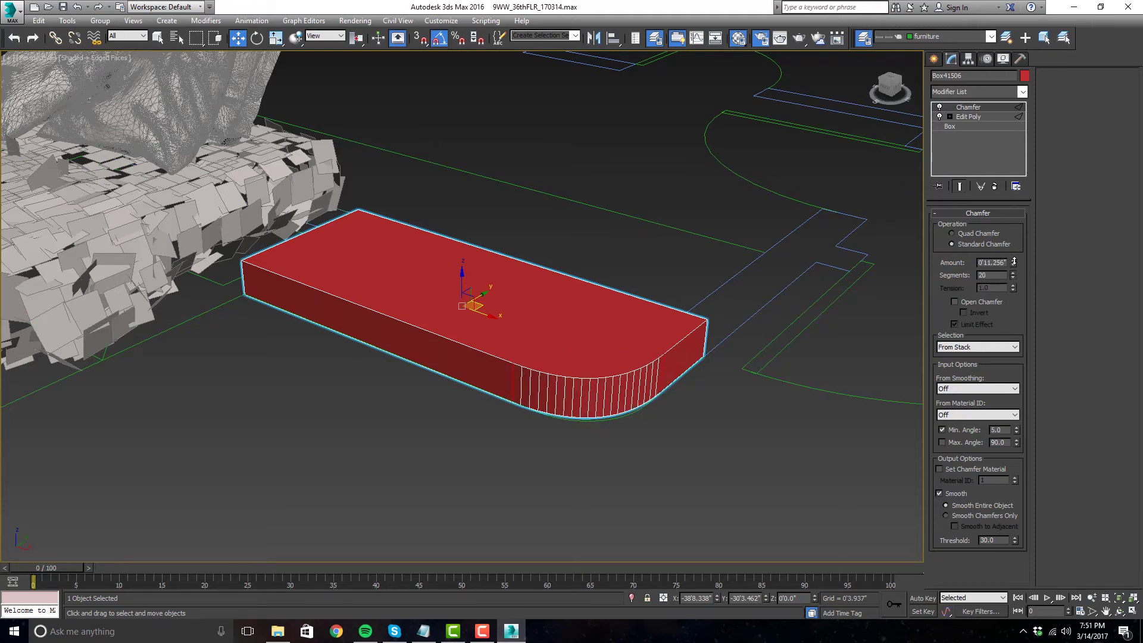
- Set the chamfer amount to 9.23" so the rounded corner matches the nightstand outline in the Top view
key("alt+w")
middle_click(397, 244)
key("alt+w")
scroll(490, 273, "up", 2)
middle_click_drag(686, 396, 715, 363)
scroll(741, 382, "up", 2)
left_click_drag(1010, 261, 1011, 279)
scroll(658, 305, "down", 2)
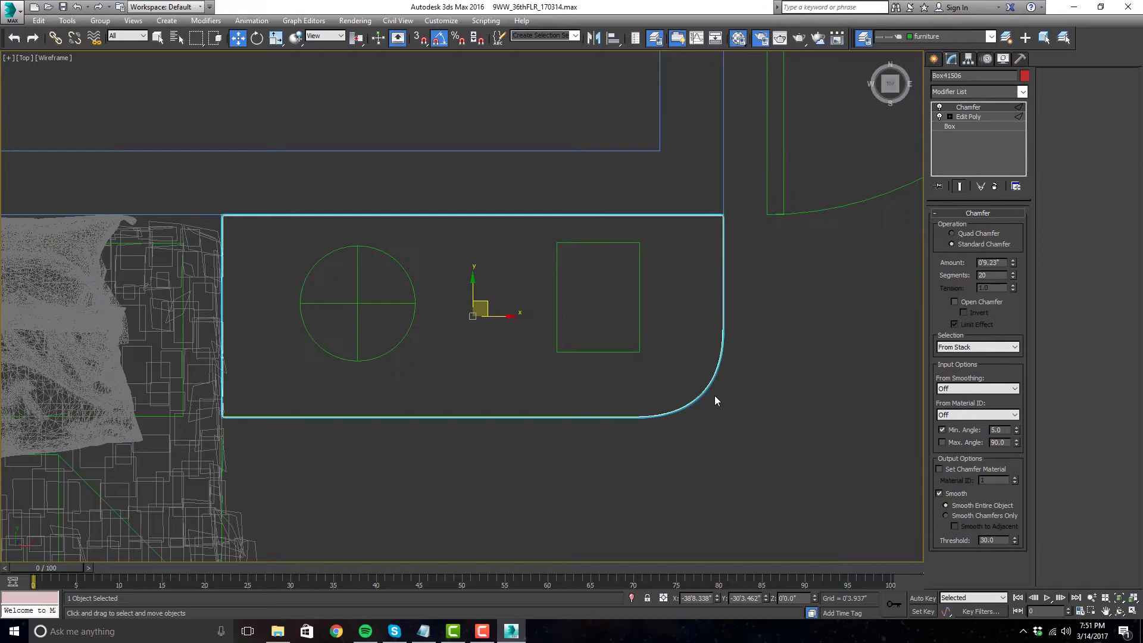
- Add a second Edit Poly modifier and lower the nightstand box's top face so the slab is about 3" thick
key("alt+w")
left_click(1012, 92)
scroll(1009, 141, "up", 1)
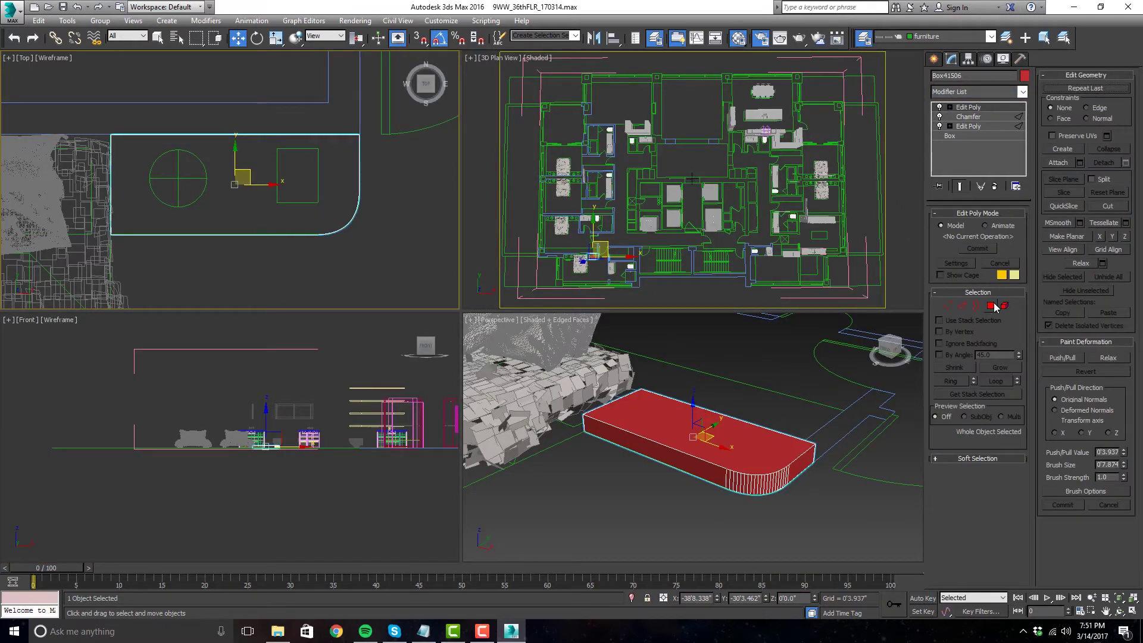
left_click(990, 305)
left_click(736, 429)
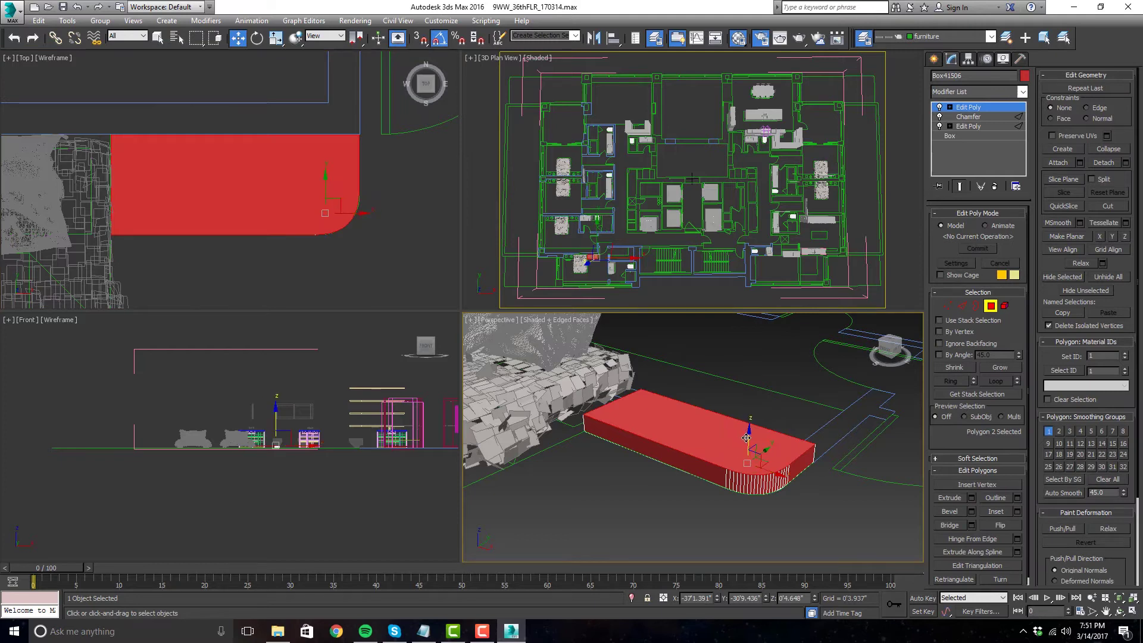
left_click_drag(748, 436, 743, 443)
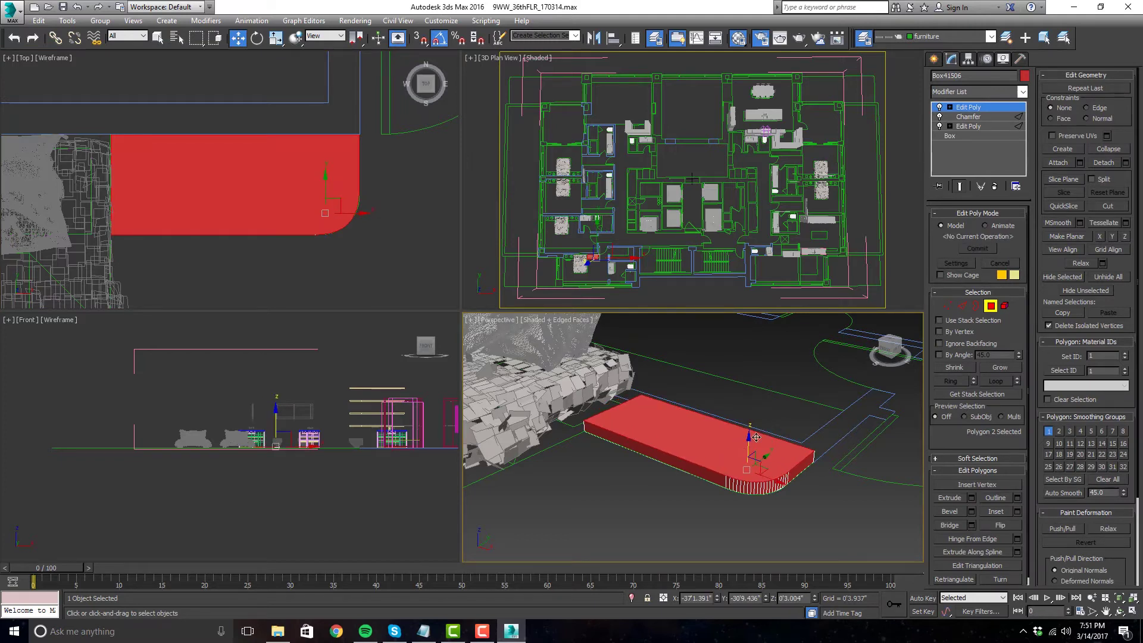
left_click(990, 306)
- Raise the nightstand slab above the floor to a height of about 1'3.3" beside the bed
key("alt+w")
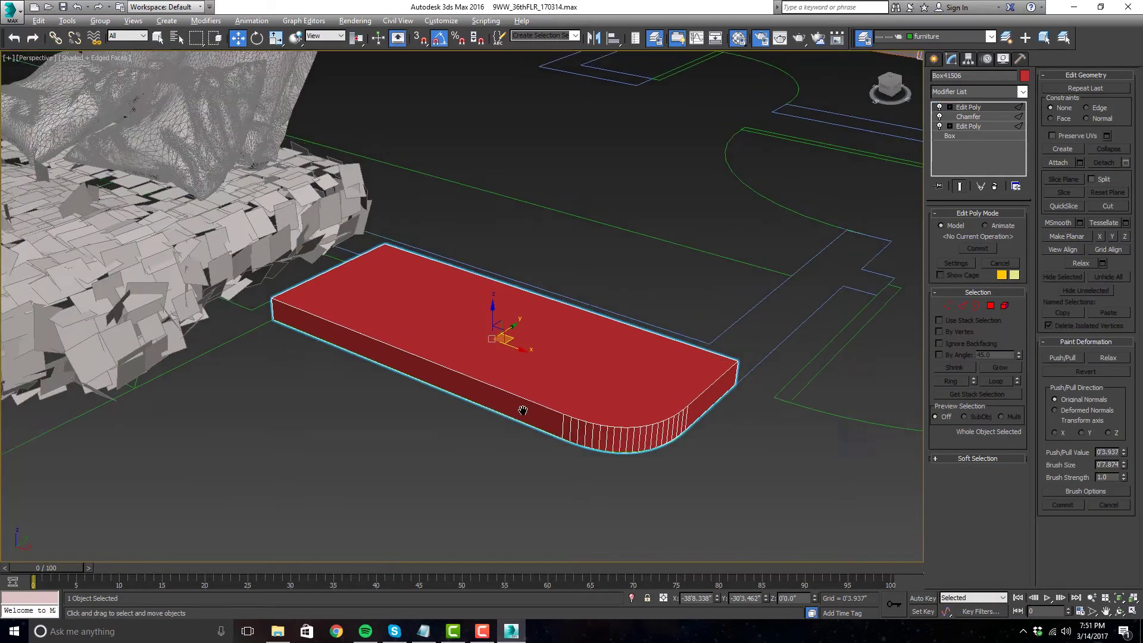
left_click_drag(505, 305, 503, 199)
scroll(636, 362, "down", 6)
middle_click_drag(636, 362, 558, 376, "alt")
scroll(601, 341, "up", 2)
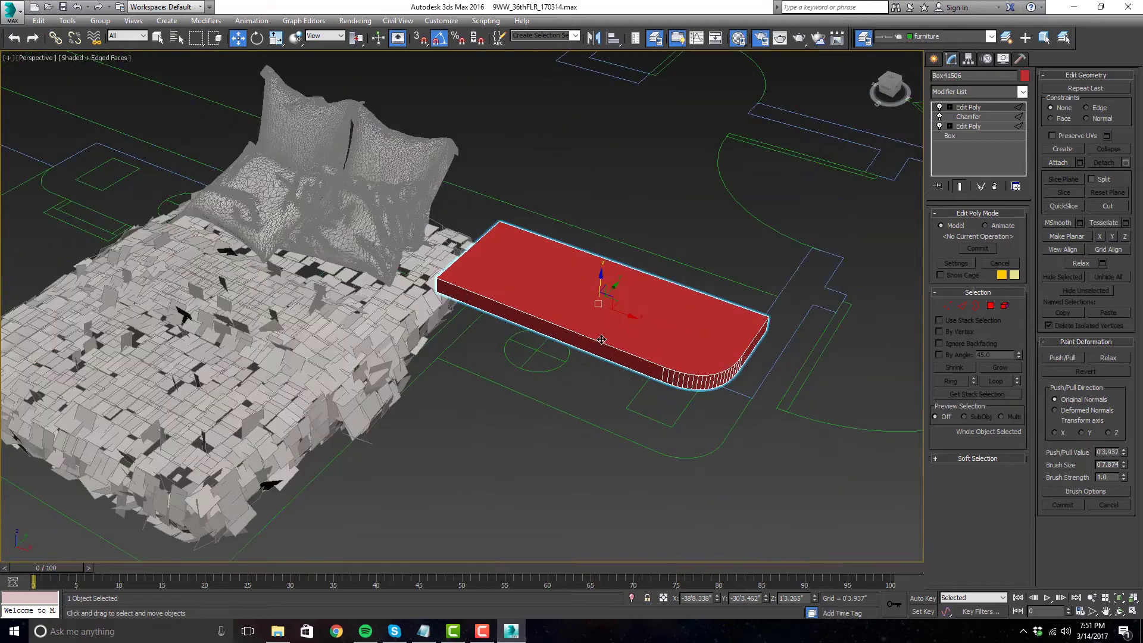
scroll(638, 352, "up", 3)
middle_click_drag(633, 379, 677, 353, "alt")
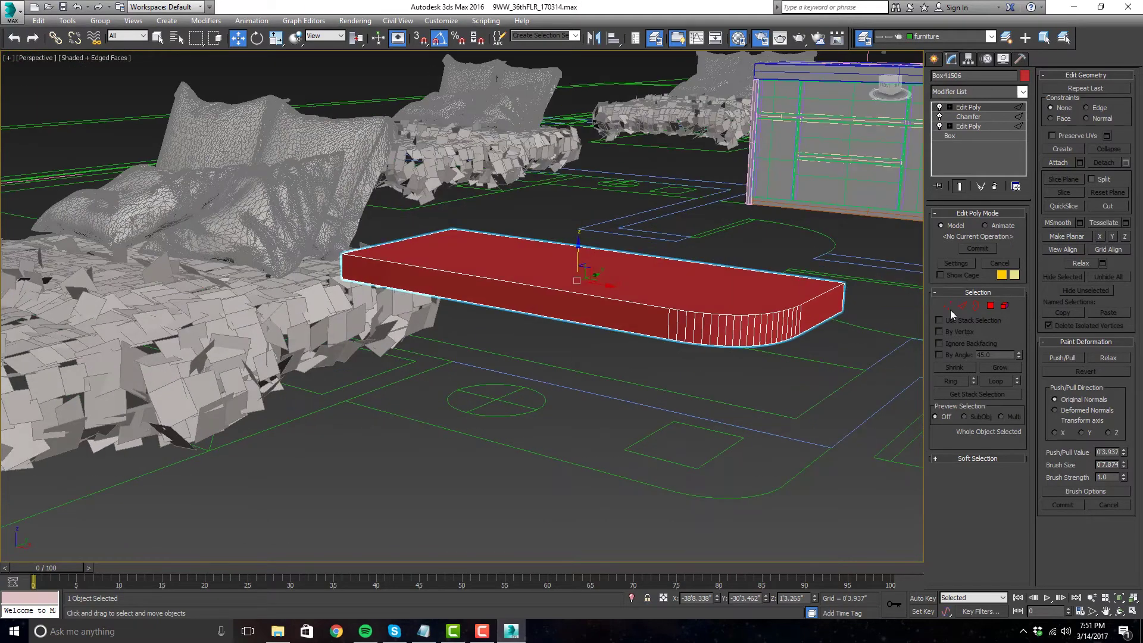
- Select the slab's underside polygon and inset it by about 1.77"
left_click(991, 305)
left_click_drag(712, 275, 710, 284)
middle_click_drag(722, 347, 703, 325, "alt")
left_click(699, 336)
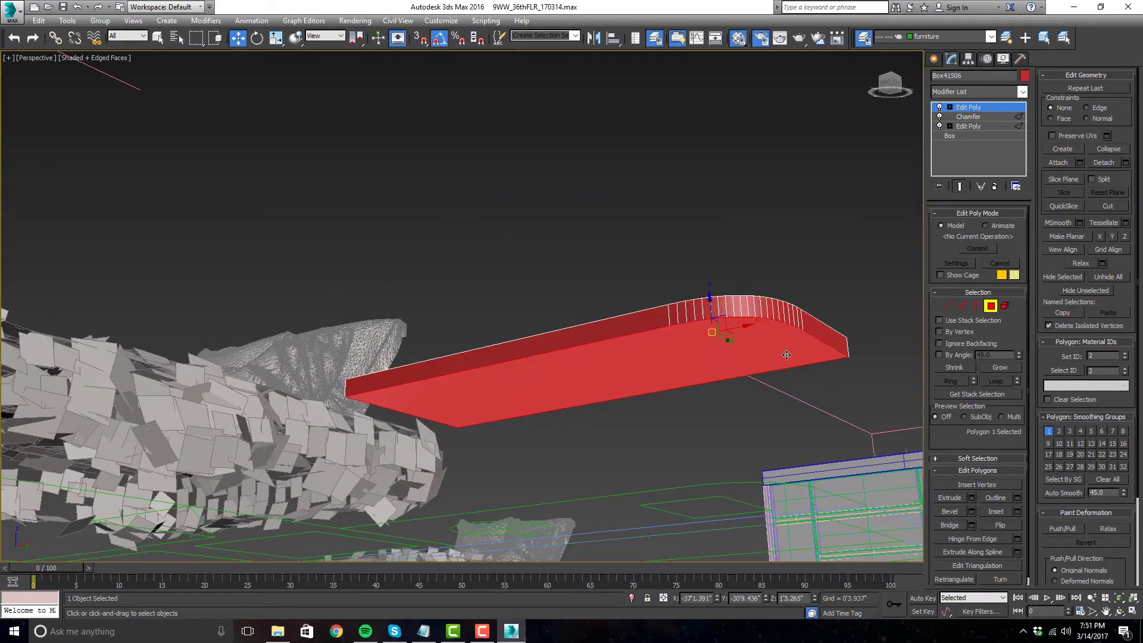
left_click(1017, 511)
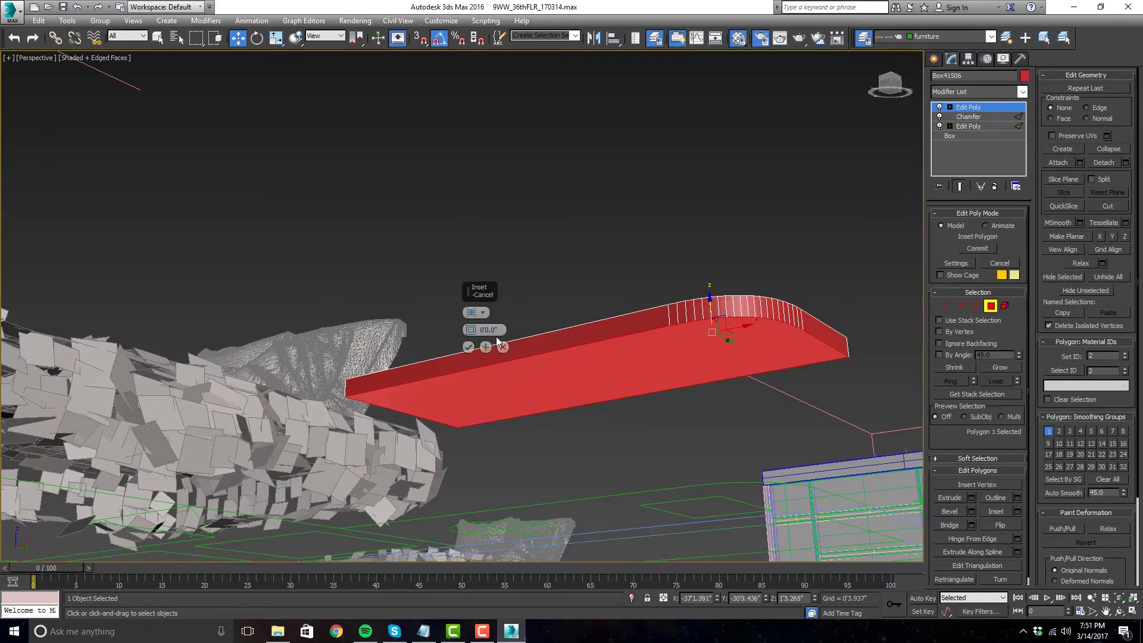
left_click_drag(470, 330, 475, 301)
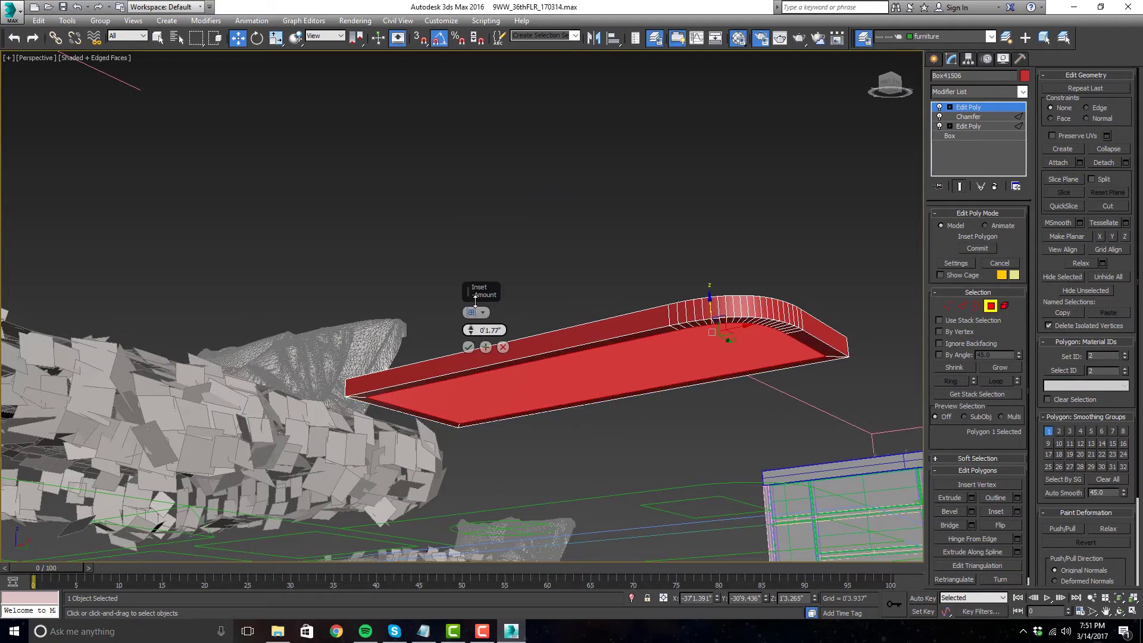
left_click(469, 346)
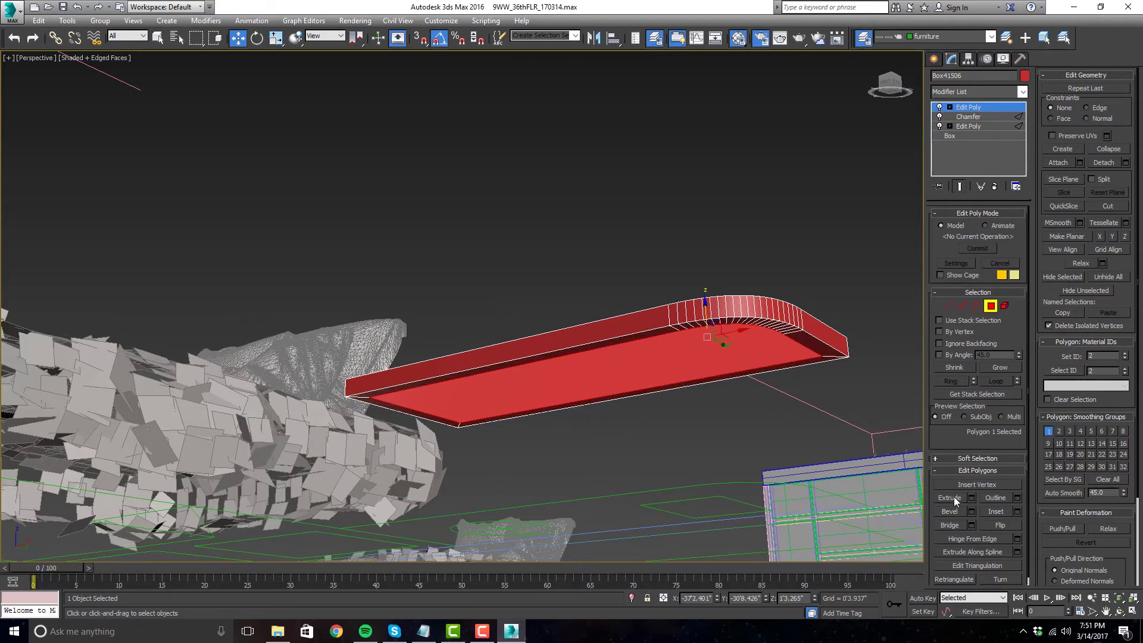
- Extrude the inset underside polygon down to the floor to form the nightstand's recessed base, then finish polygon editing
left_click(972, 497)
left_click_drag(470, 329, 492, 220)
left_click(468, 347)
middle_click_drag(471, 347, 546, 390, "alt")
key("alt+w")
right_click(273, 446)
key("alt+w")
key("z")
scroll(447, 372, "down", 3)
scroll(625, 340, "up", 5)
left_click_drag(637, 345, 640, 367)
scroll(485, 364, "down", 3)
key("alt+w")
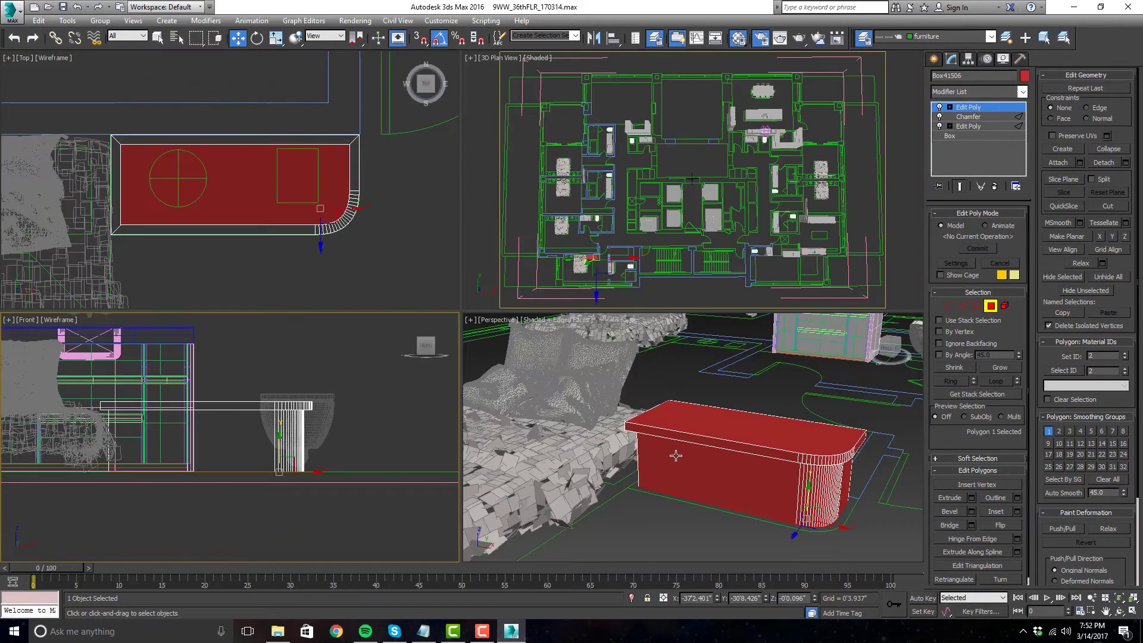
key("alt+w")
left_click(991, 306)
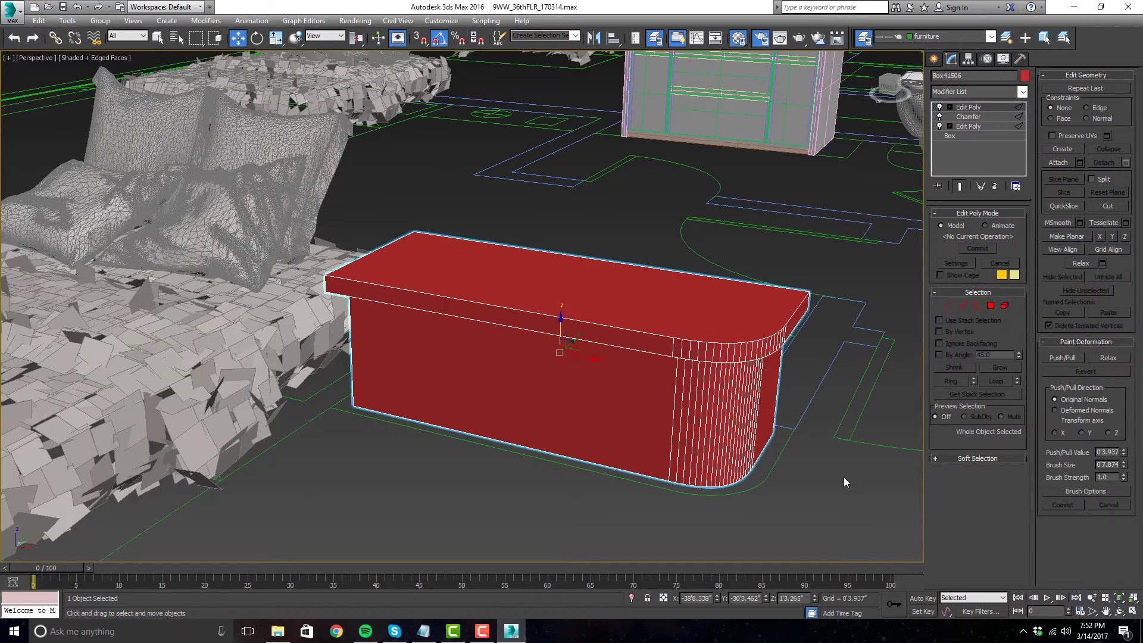
- Select the nightstand and apply a grey marble-like material to it
left_click(844, 477)
scroll(776, 442, "down", 5)
mouse_move(776, 441)
middle_mouse_down()
mouse_move(828, 445)
mouse_move(869, 483)
mouse_move(746, 456)
mouse_move(773, 434)
mouse_move(781, 453)
middle_mouse_up()
left_click(732, 408)
scroll(773, 434, "up", 3)
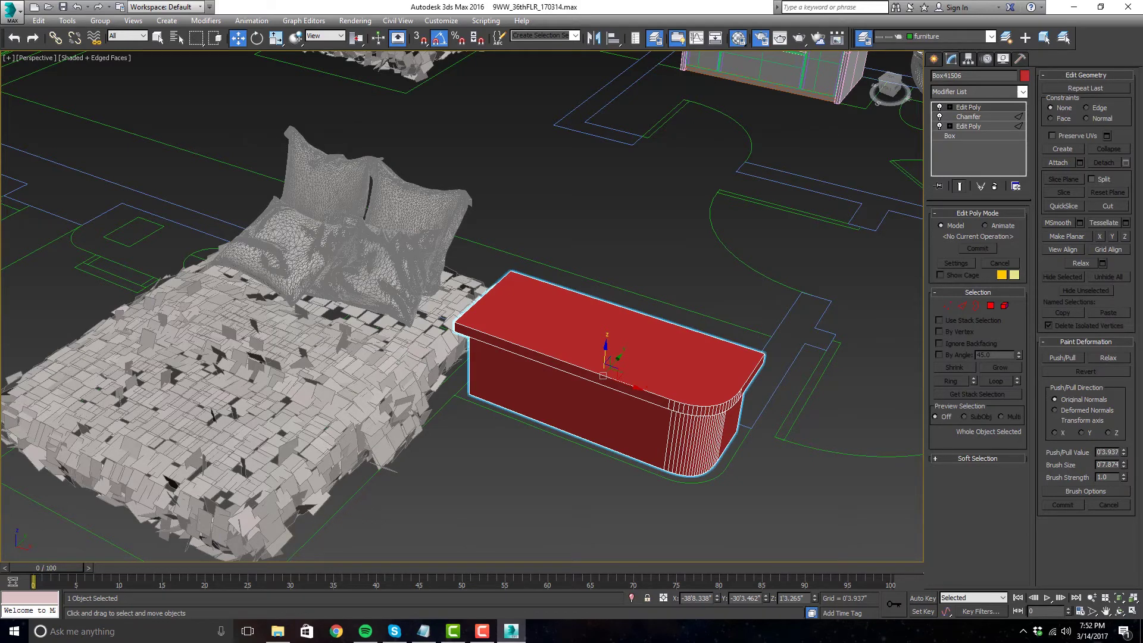
- Add a UVW Map modifier to the nightstand and set its mapping to Box
left_click(1022, 91)
left_click_drag(1024, 148, 1024, 337)
scroll(995, 471, "down", 3)
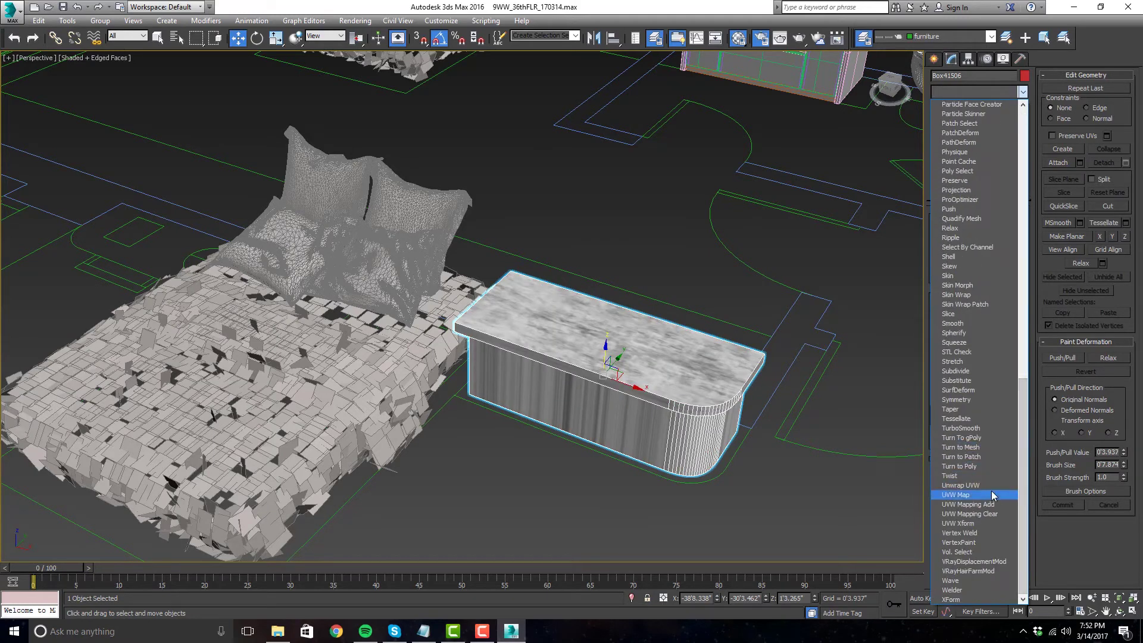
left_click(991, 491)
left_click(969, 280)
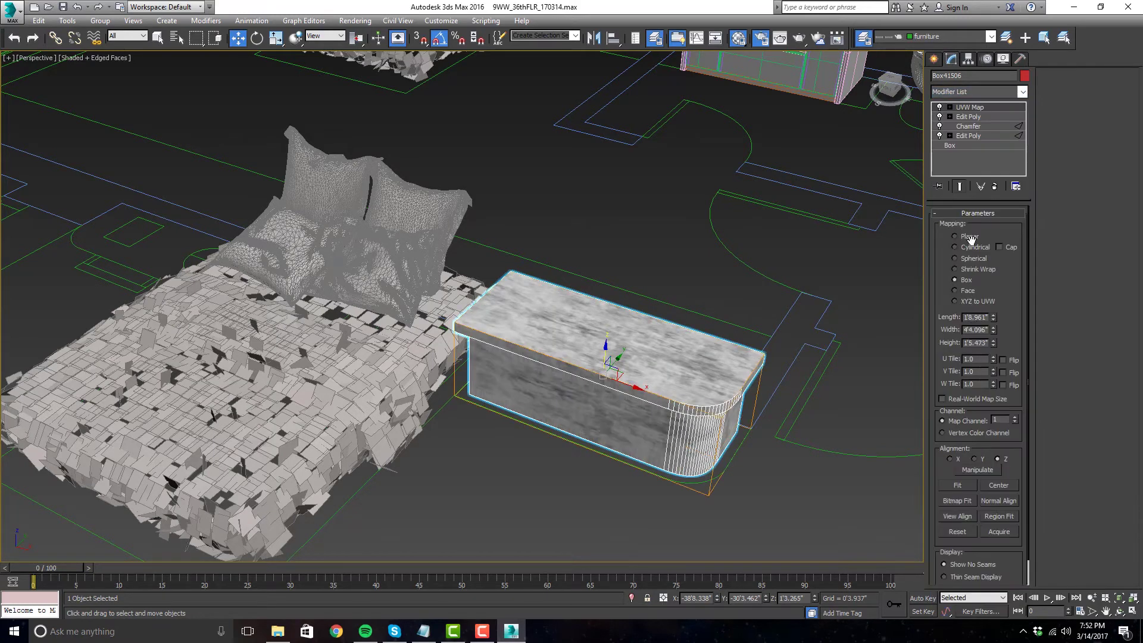
- Uniformly scale up the nightstand's UVW Map gizmo to enlarge the texture, then deselect the object
left_click(1001, 107)
middle_click_drag(720, 321, 703, 330)
key("r")
left_click_drag(600, 387, 609, 322)
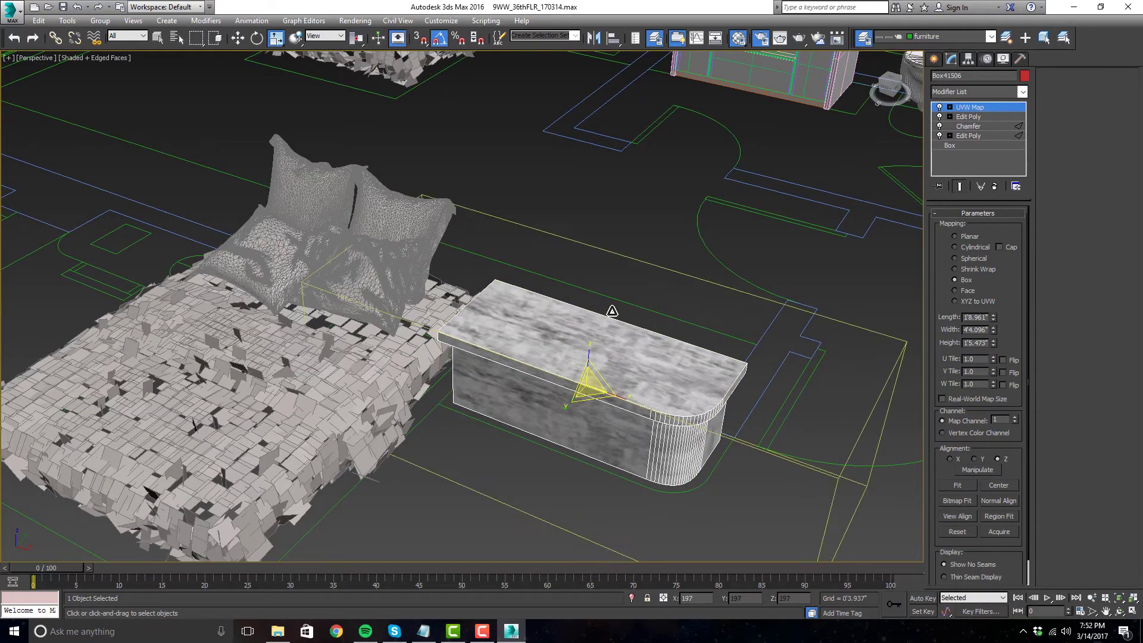
left_click_drag(625, 398, 592, 359)
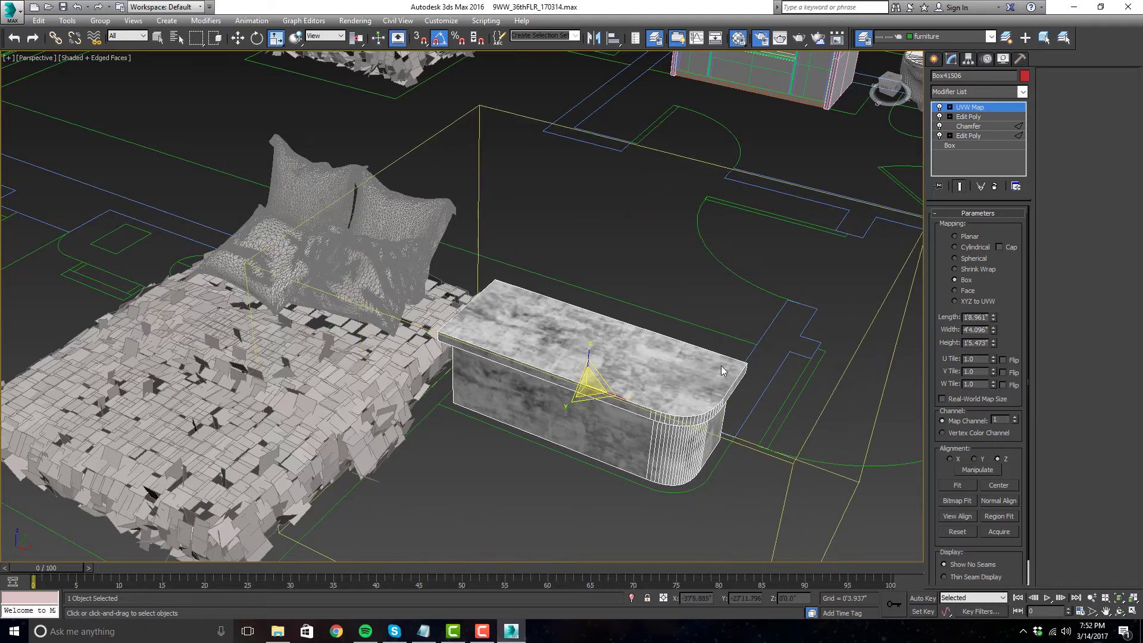
left_click(794, 229)
scroll(794, 229, "down", 5)
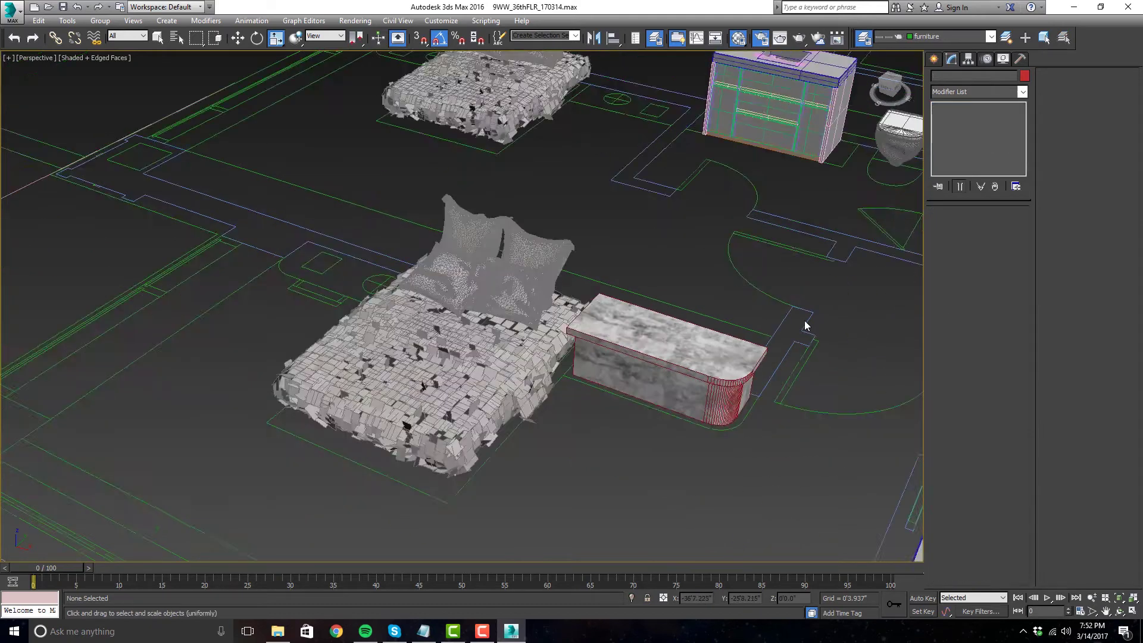
middle_click_drag(722, 346, 712, 400, "alt")
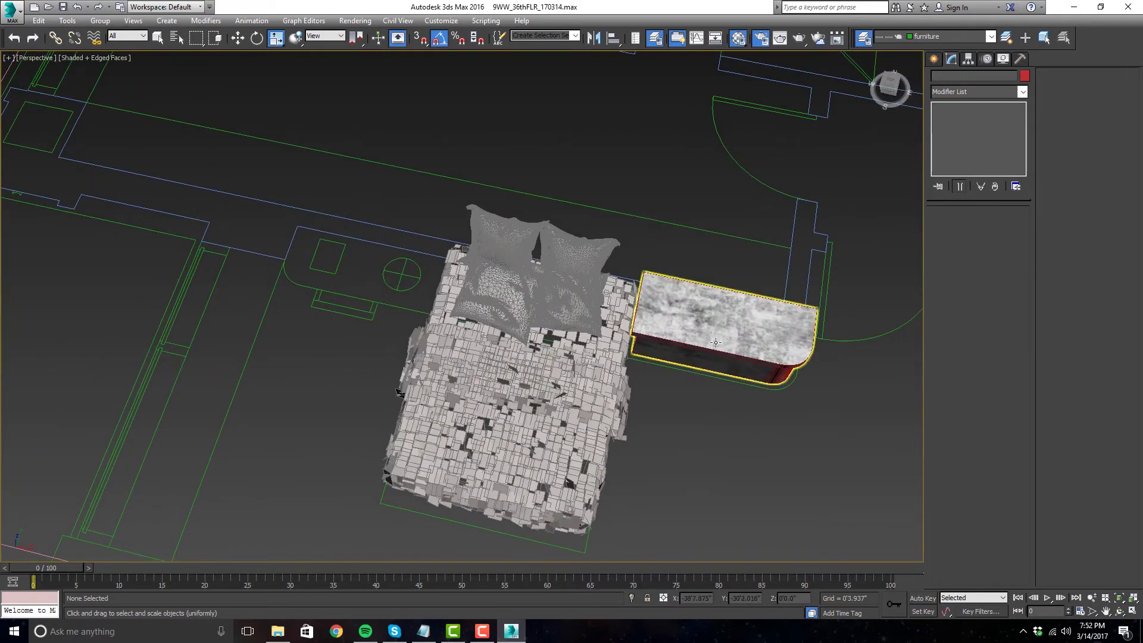
- Make an instance of the nightstand on the west side of the southwest bed in the Top view
left_click(746, 343)
key("w")
key("alt+w")
middle_click(274, 198)
key("alt+w")
scroll(675, 347, "down", 7)
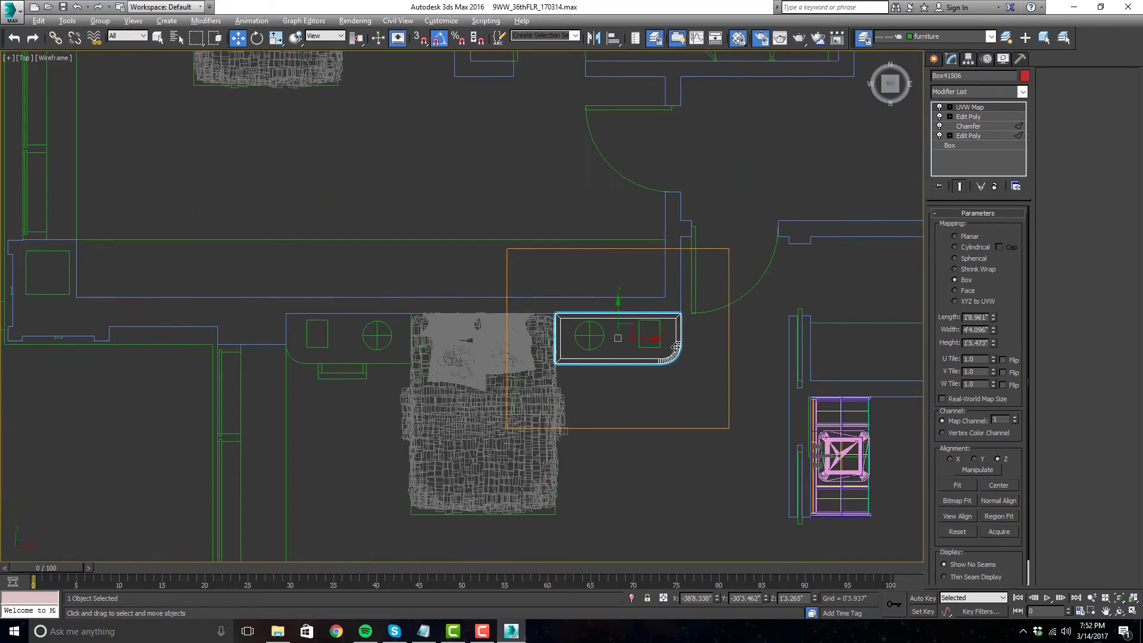
scroll(490, 371, "up", 2)
left_click_drag(699, 315, 326, 315, "shift")
left_click(539, 366)
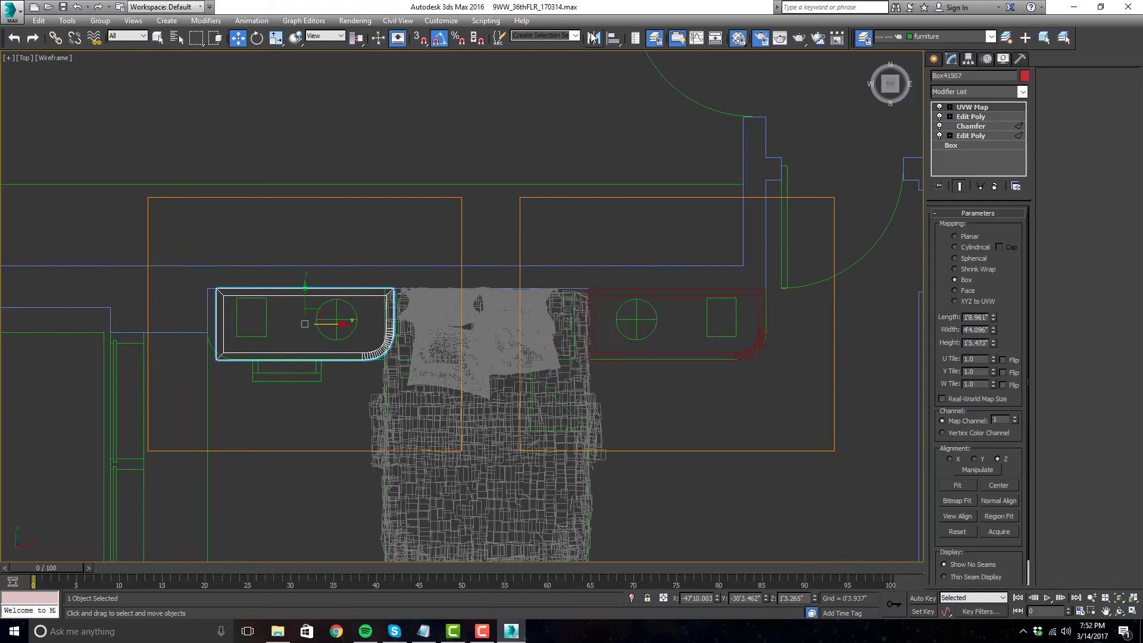
- Mirror the west nightstand across the X axis and shift it slightly west toward its plan outline
left_click(593, 37)
left_click(538, 407)
scroll(224, 346, "up", 4)
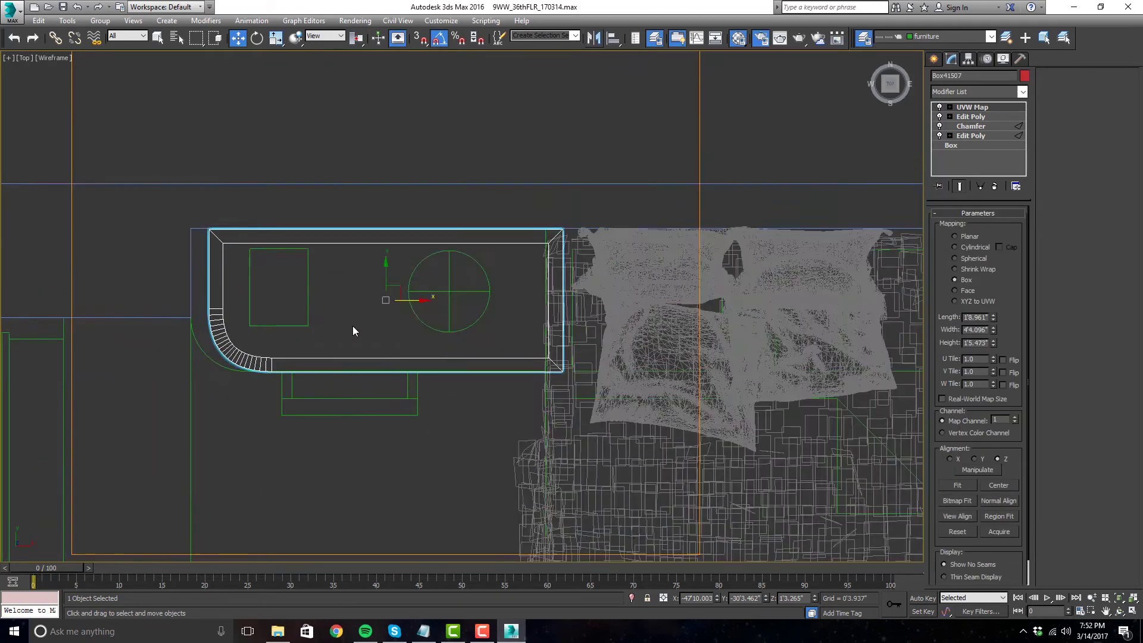
scroll(369, 302, "down", 8)
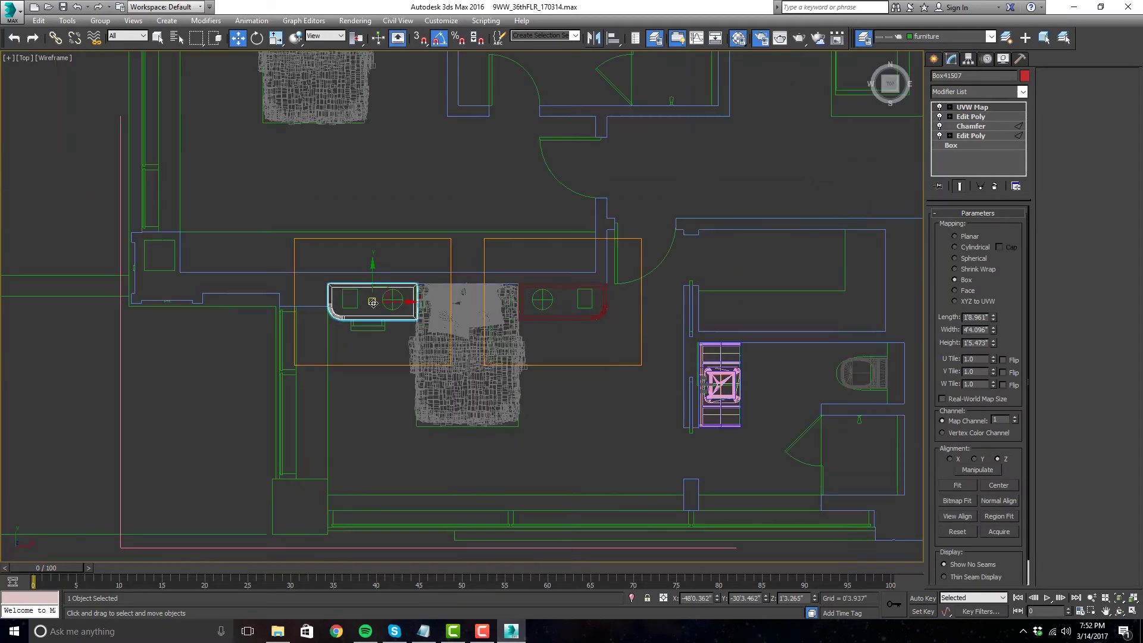
left_click(616, 402)
- Examine the two nightstands and the neighbouring bedrooms in the Perspective view
key("alt+w")
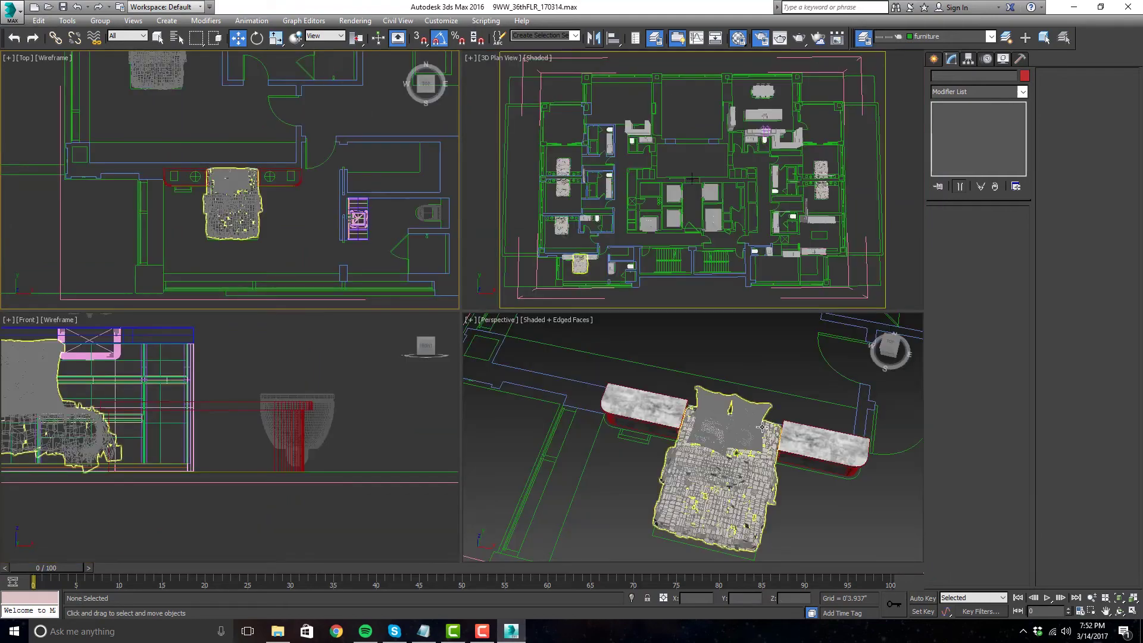
middle_click(714, 424)
key("alt+w")
scroll(713, 425, "down", 3)
middle_click_drag(713, 424, 630, 441, "alt")
scroll(595, 426, "down", 4)
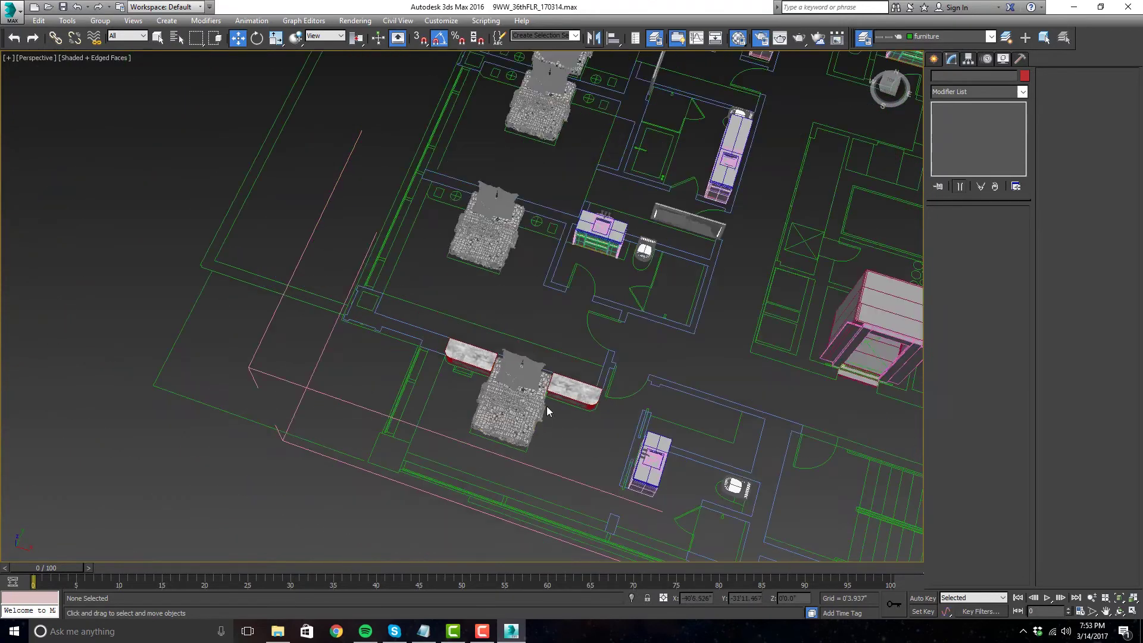
scroll(546, 406, "up", 2)
middle_click_drag(643, 457, 566, 416, "alt")
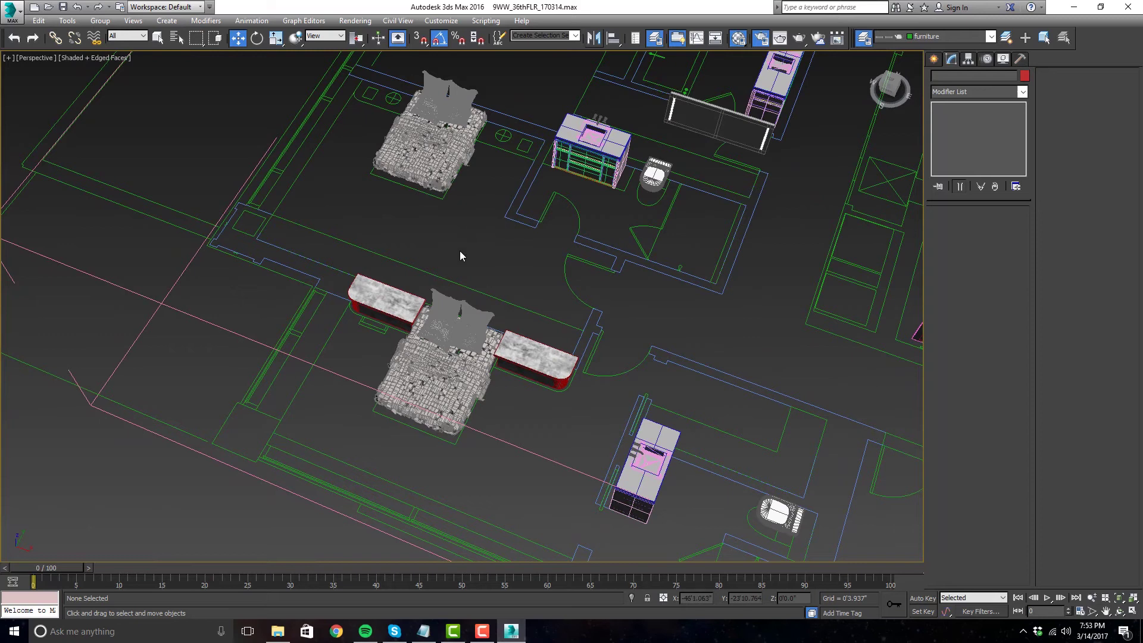
scroll(460, 251, "up", 3)
middle_click_drag(530, 299, 515, 325)
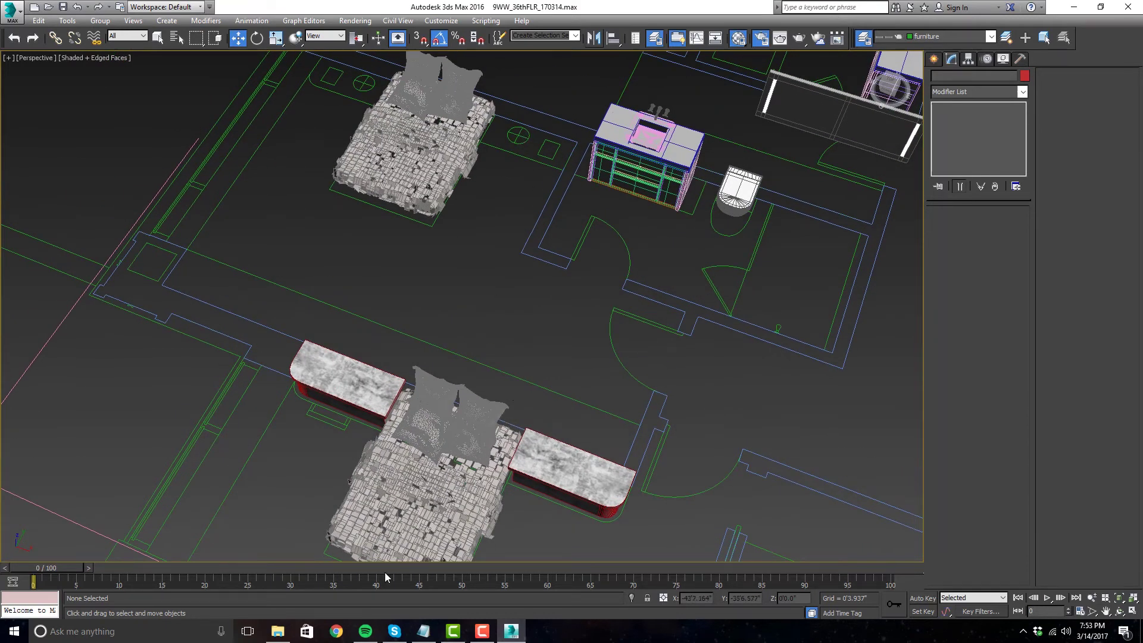
- Switch to File Explorer, open the LAMP.max scene and view the table lamp from several angles
left_click(278, 632)
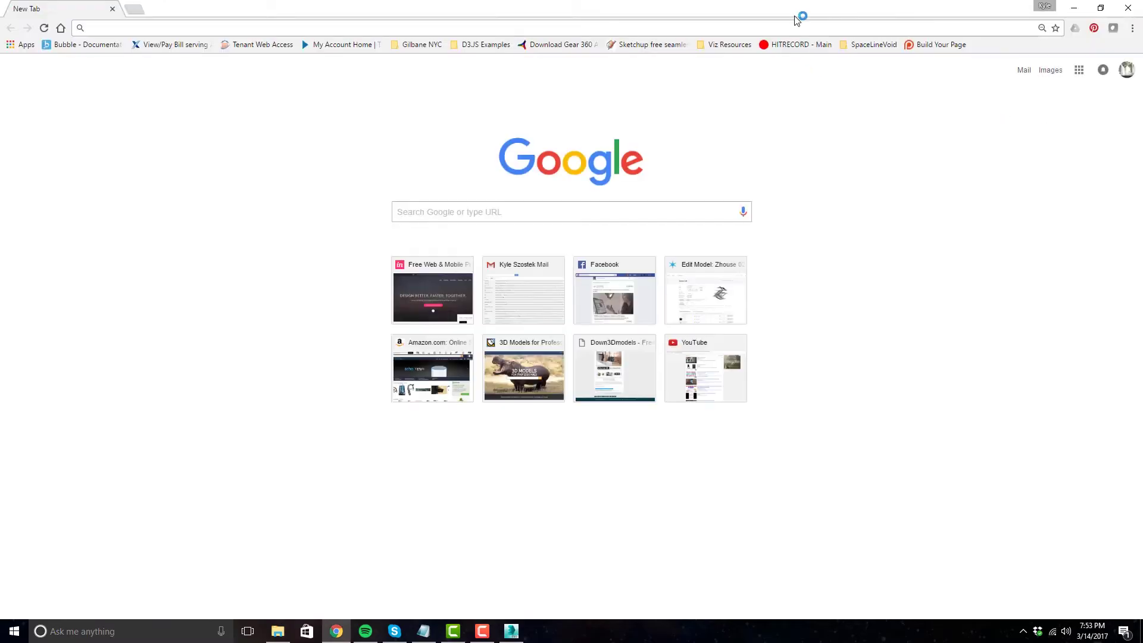
left_click_drag(795, 13, 1142, 95)
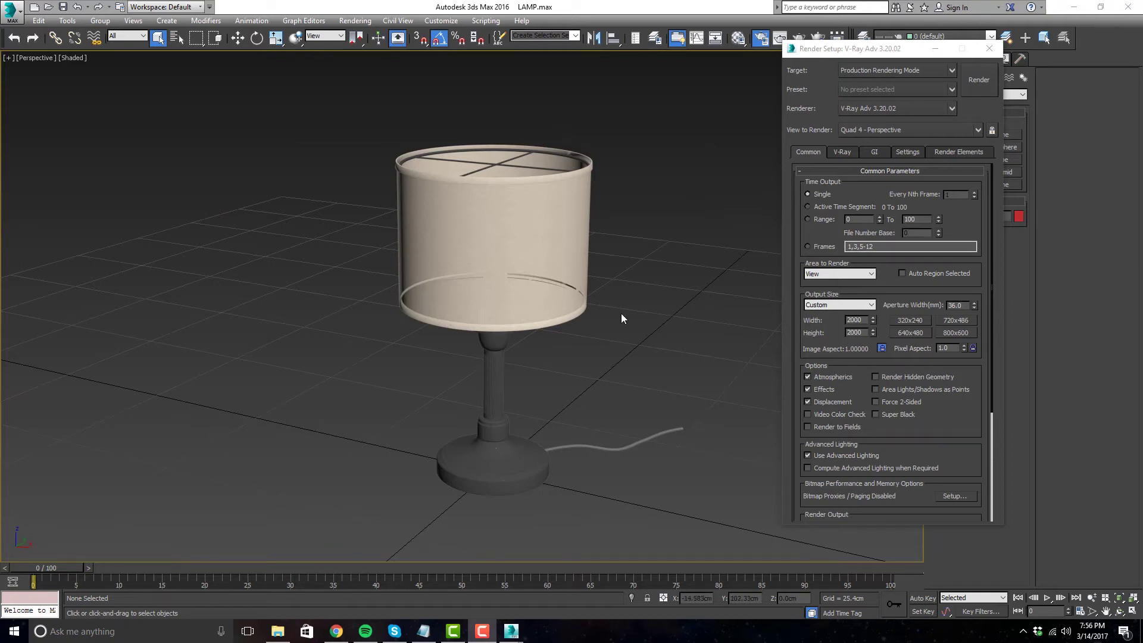
middle_click_drag(616, 324, 587, 334, "alt")
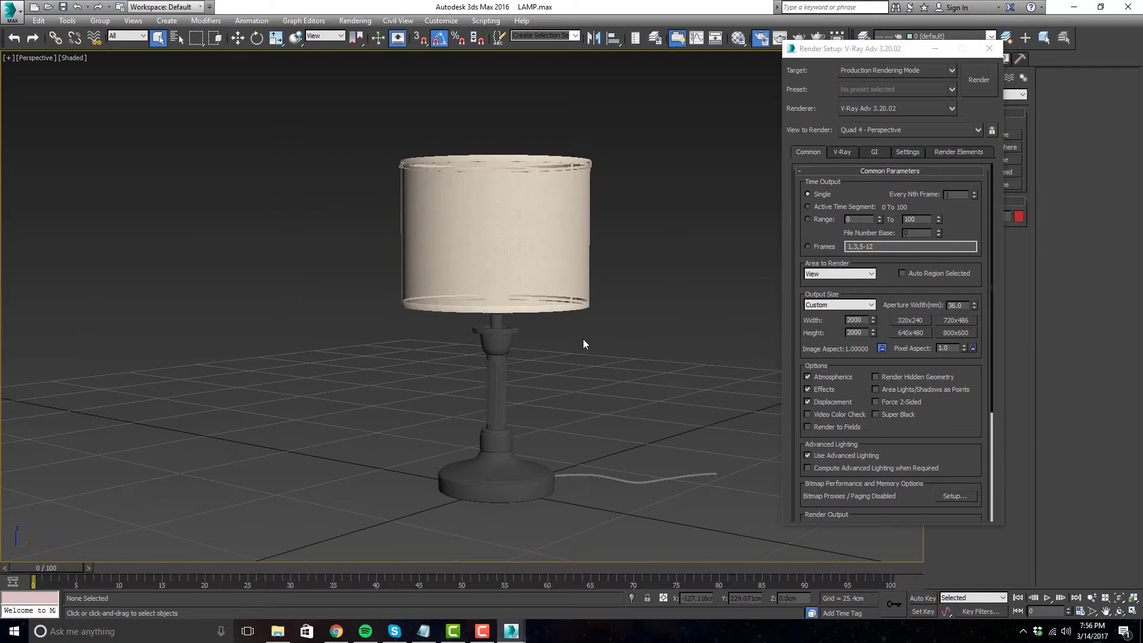
middle_click_drag(648, 405, 632, 423, "alt")
middle_click_drag(618, 377, 604, 372, "alt")
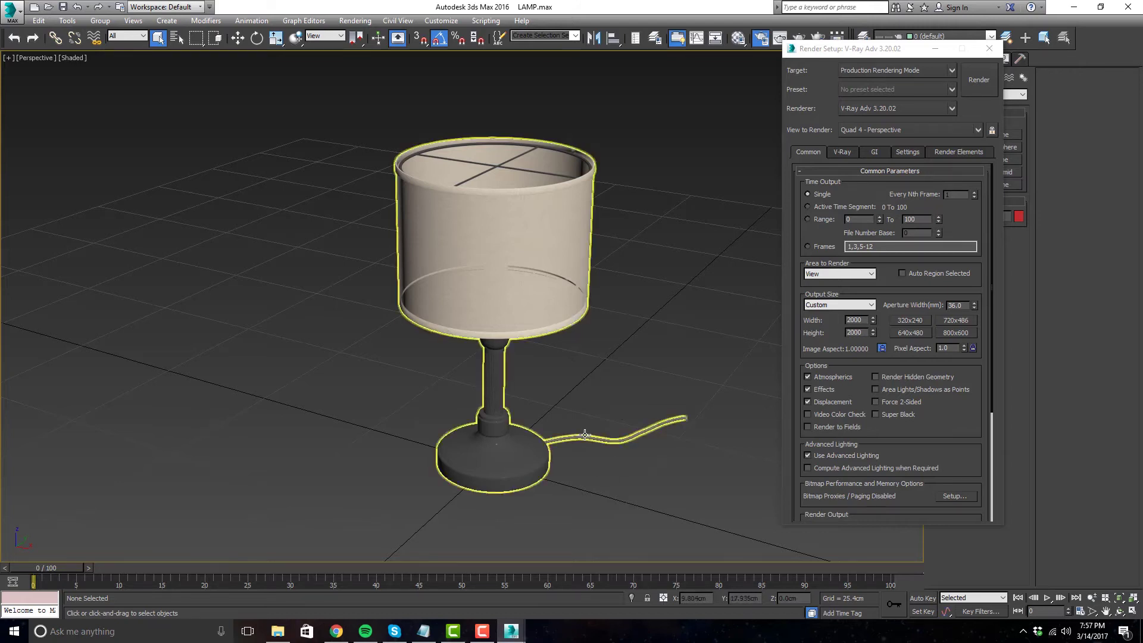
- Select the grouped table lamp and reposition the Render Setup window beside it
left_click(617, 440)
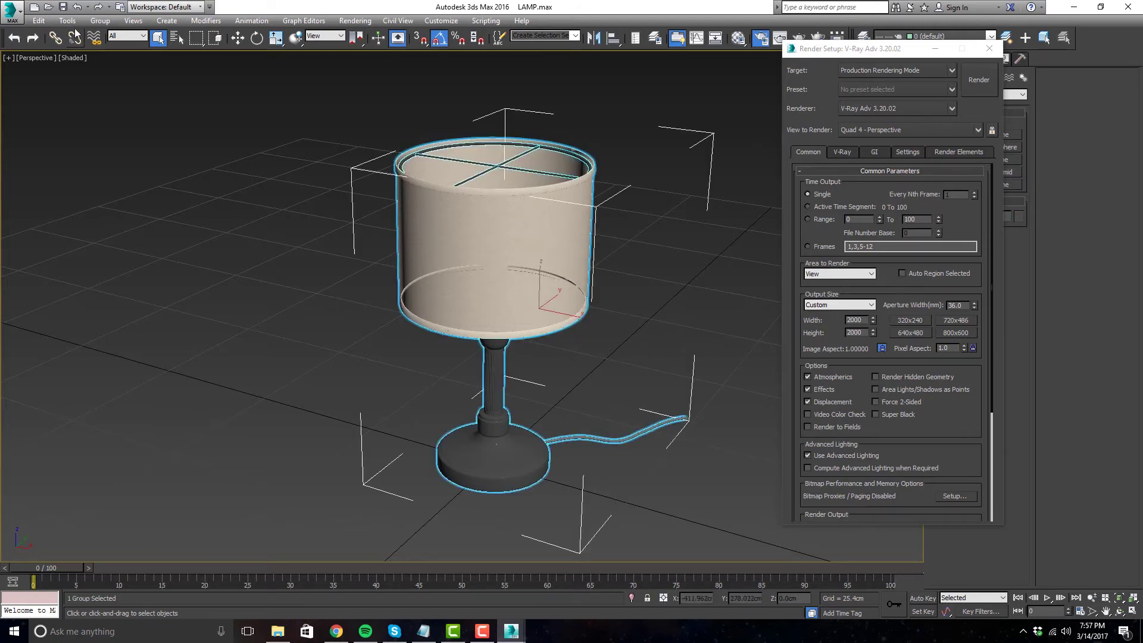
left_click(304, 221)
middle_click_drag(581, 367, 563, 356)
left_click(528, 250)
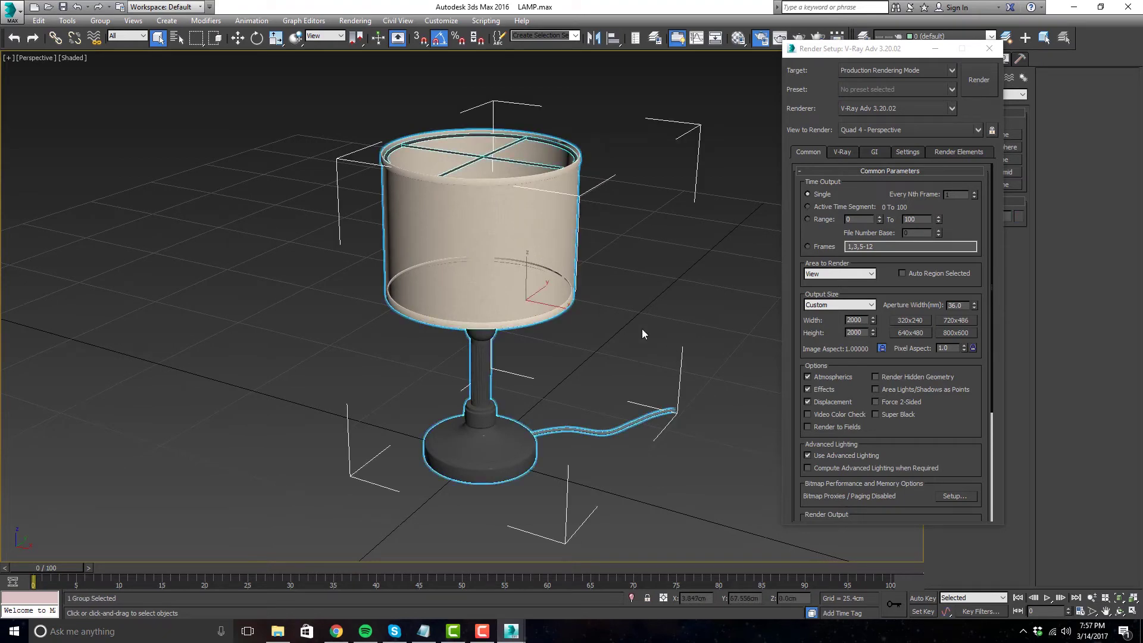
left_click_drag(877, 59, 859, 77)
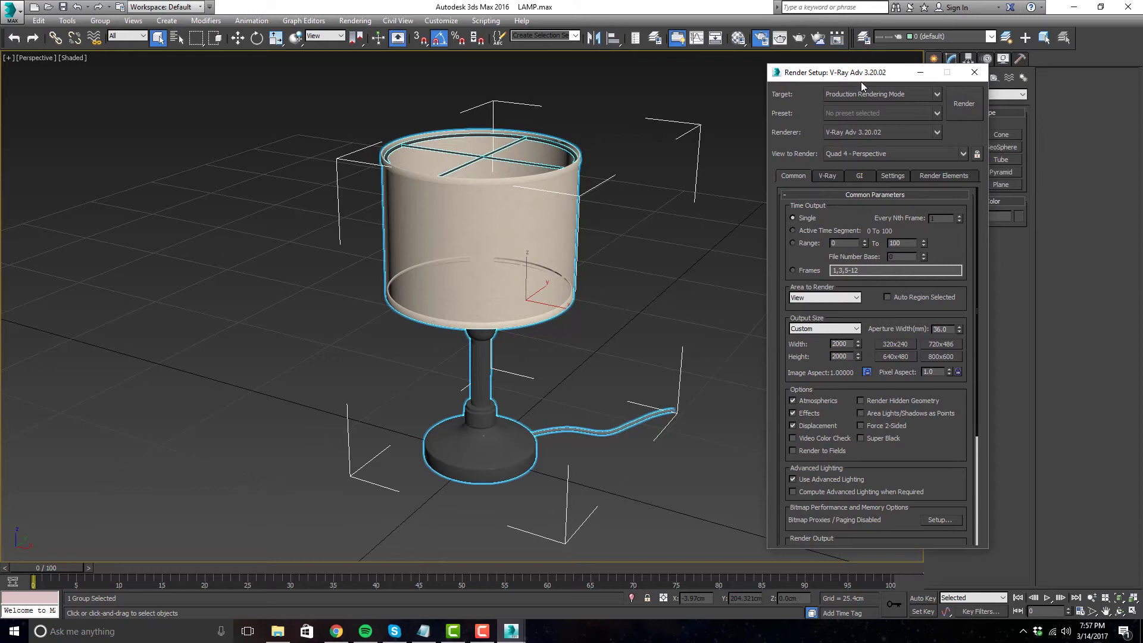
left_click_drag(867, 75, 879, 70)
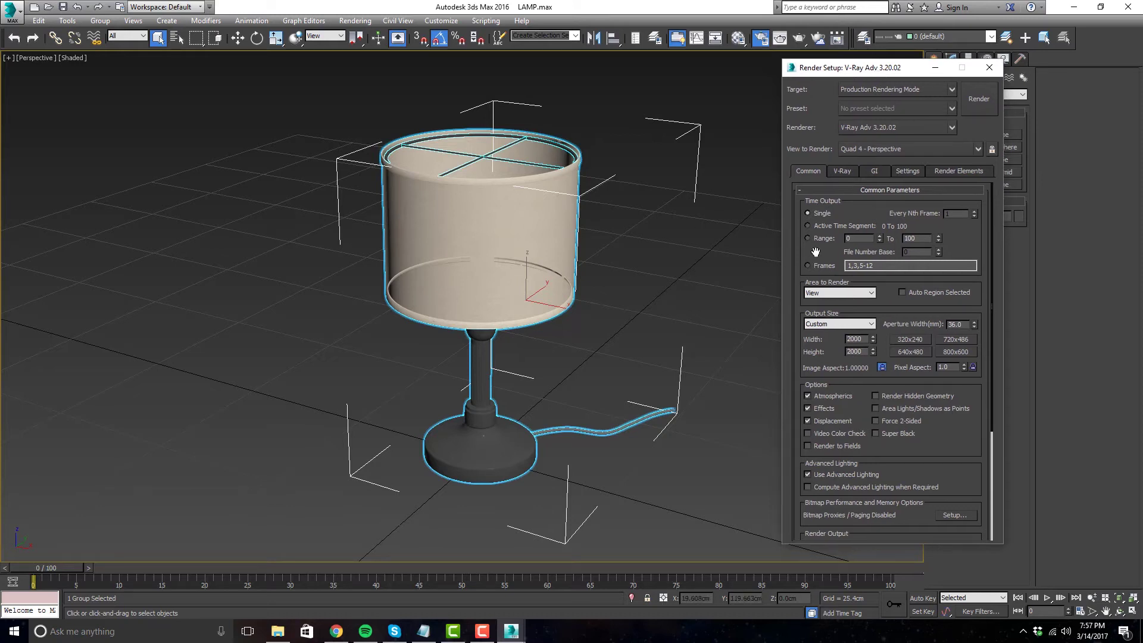
- Deselect the lamp and change the production renderer to FStormRender v1.1.5e
left_click(687, 249)
left_click(526, 239)
left_click(680, 233)
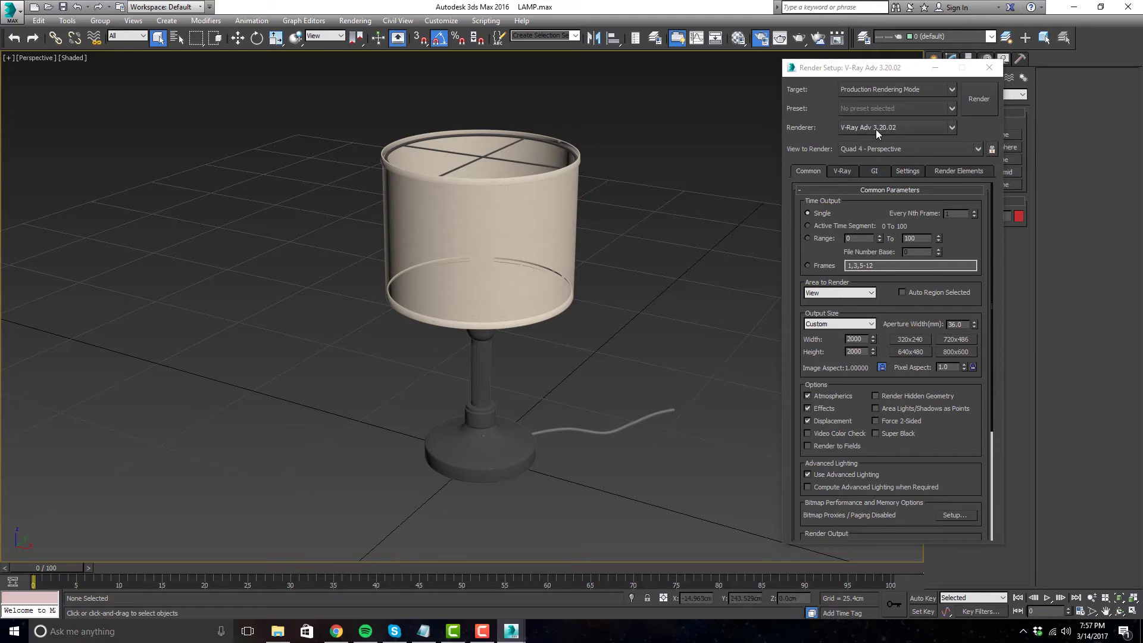
left_click(955, 126)
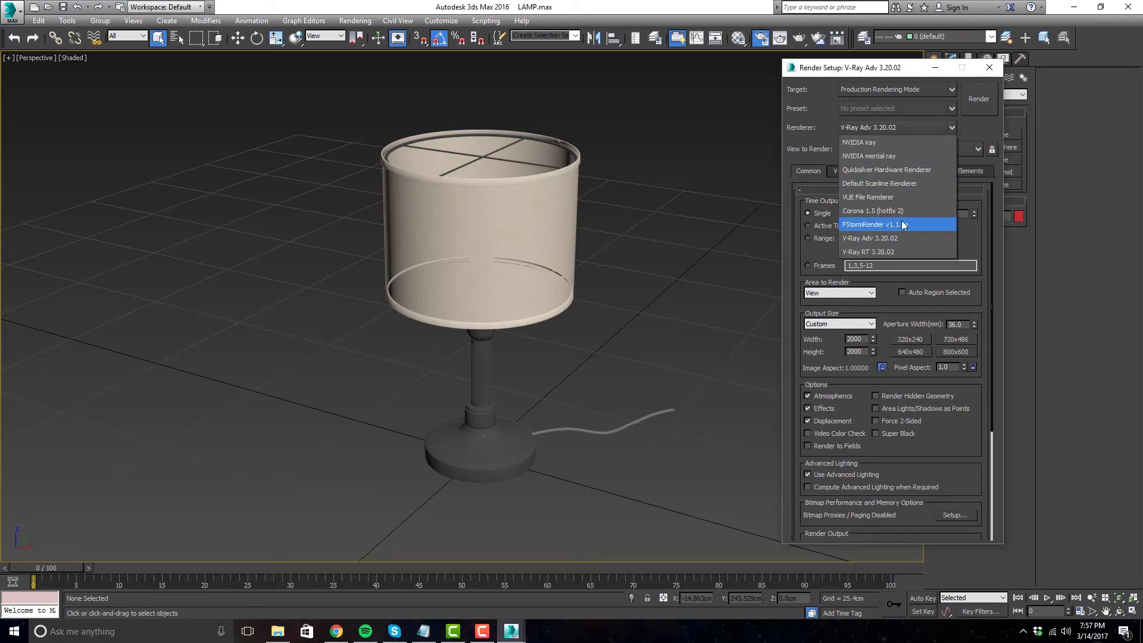
left_click(901, 223)
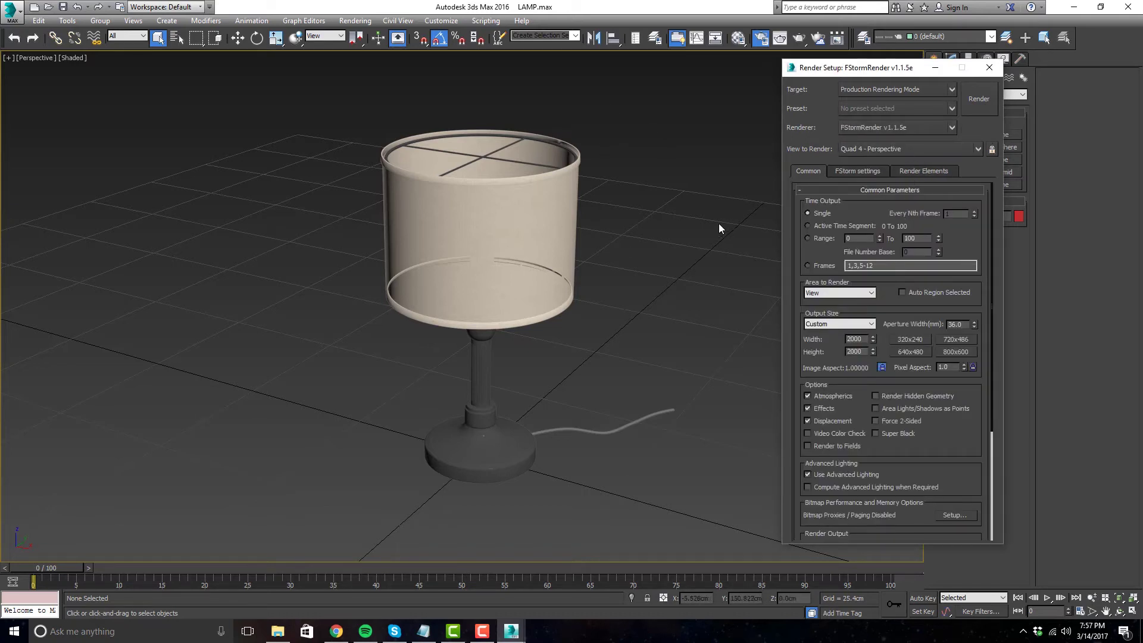
middle_click_drag(719, 224, 709, 222)
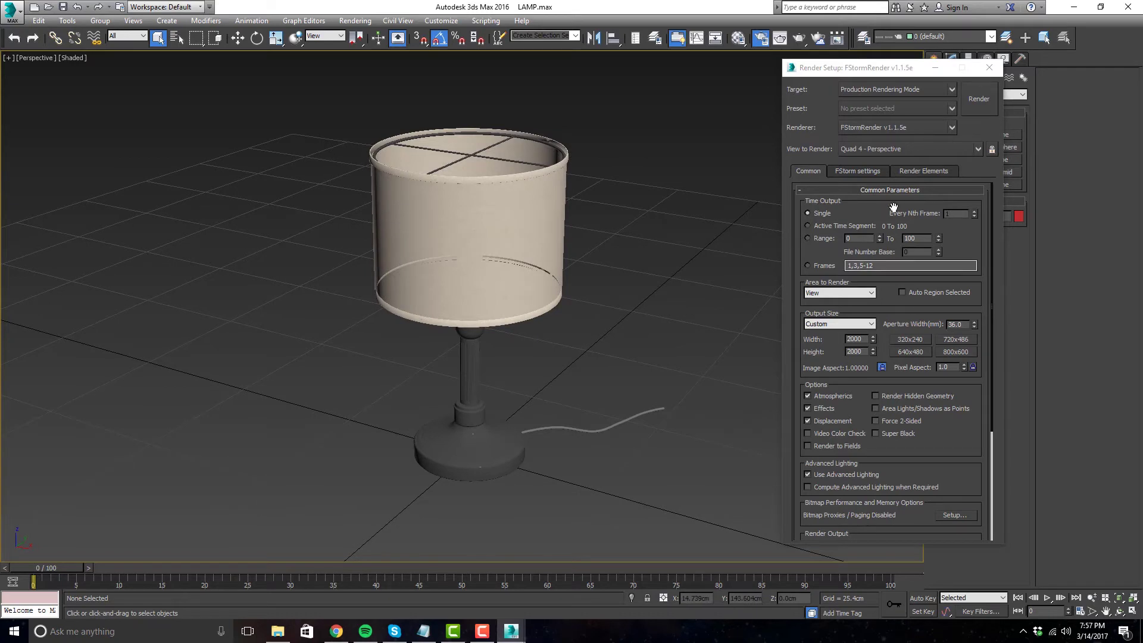
- Convert the scene's lights, cameras, materials, environment and proxies to FStorm, with the material editor open beside the render settings
left_click(865, 170)
left_click_drag(819, 76, 852, 79)
left_click(787, 80)
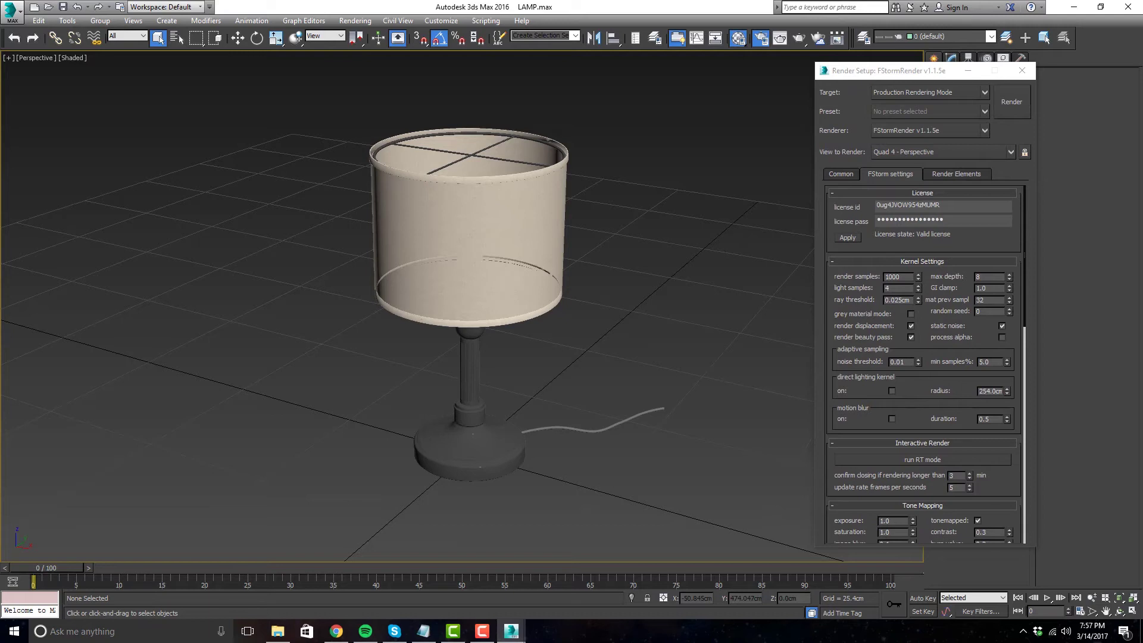
key("m")
left_click_drag(899, 239, 903, 156)
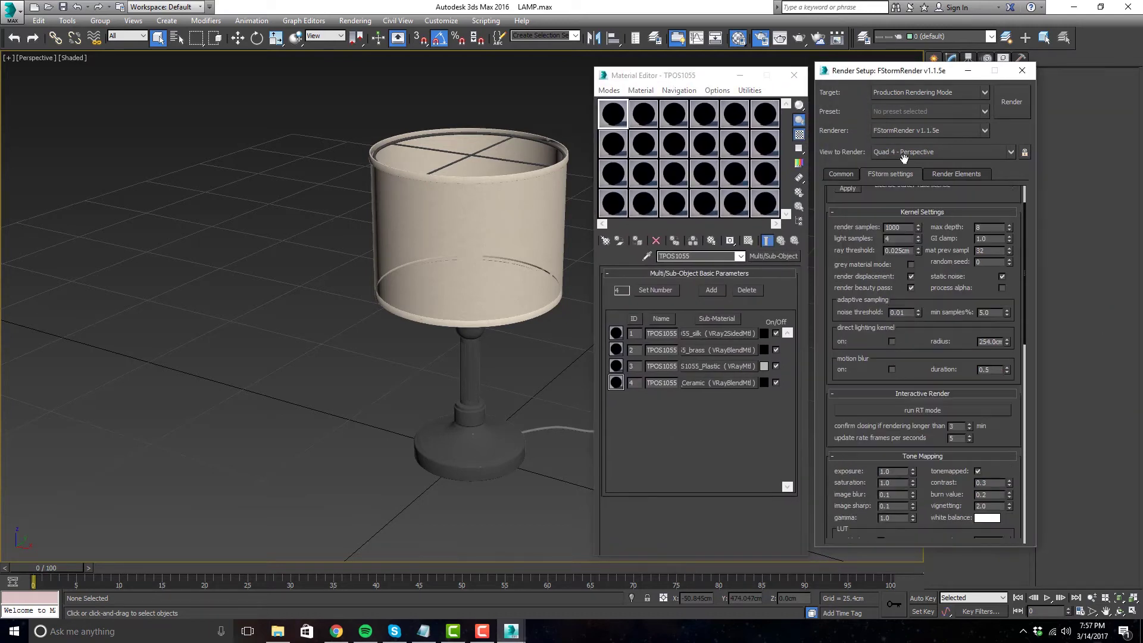
scroll(863, 303, "down", 3)
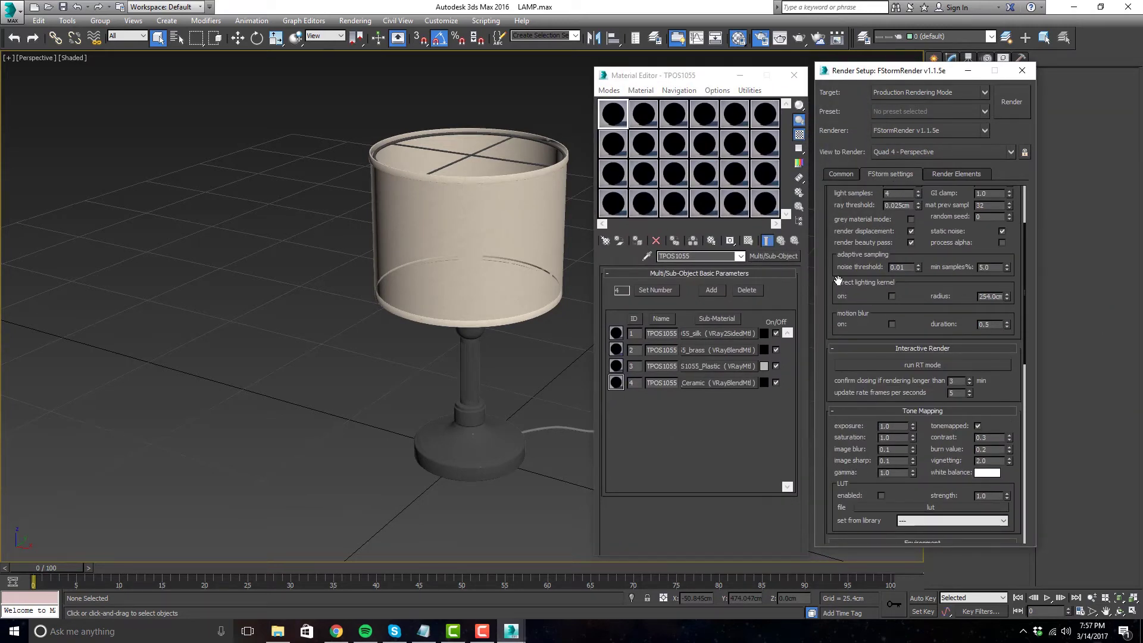
left_click_drag(838, 282, 845, 101)
left_click_drag(831, 297, 839, 138)
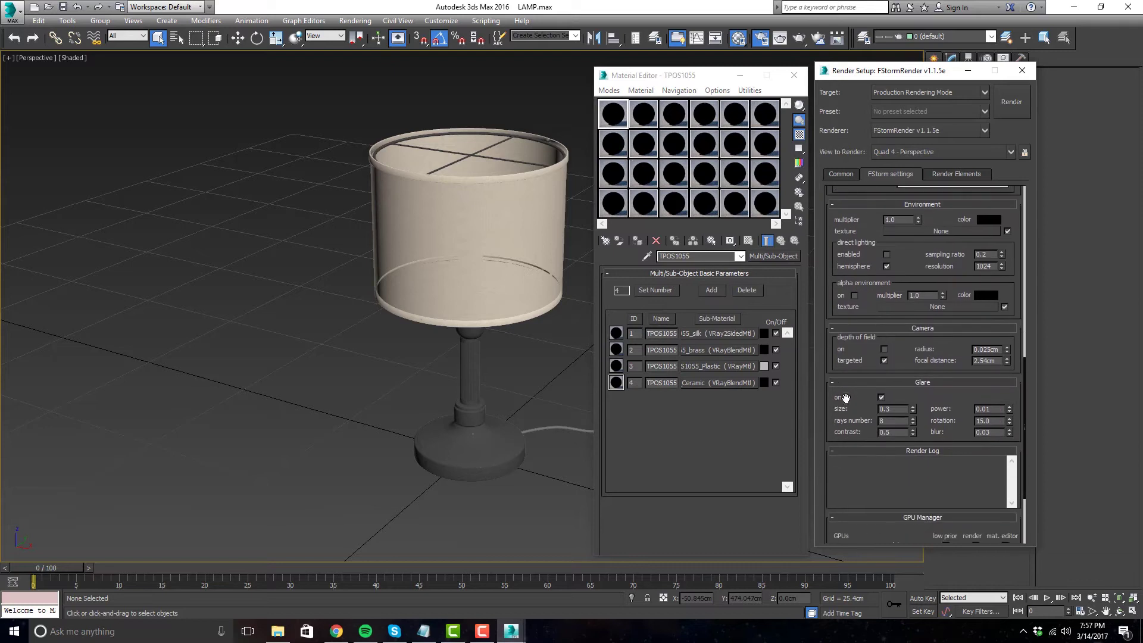
left_click_drag(844, 398, 851, 228)
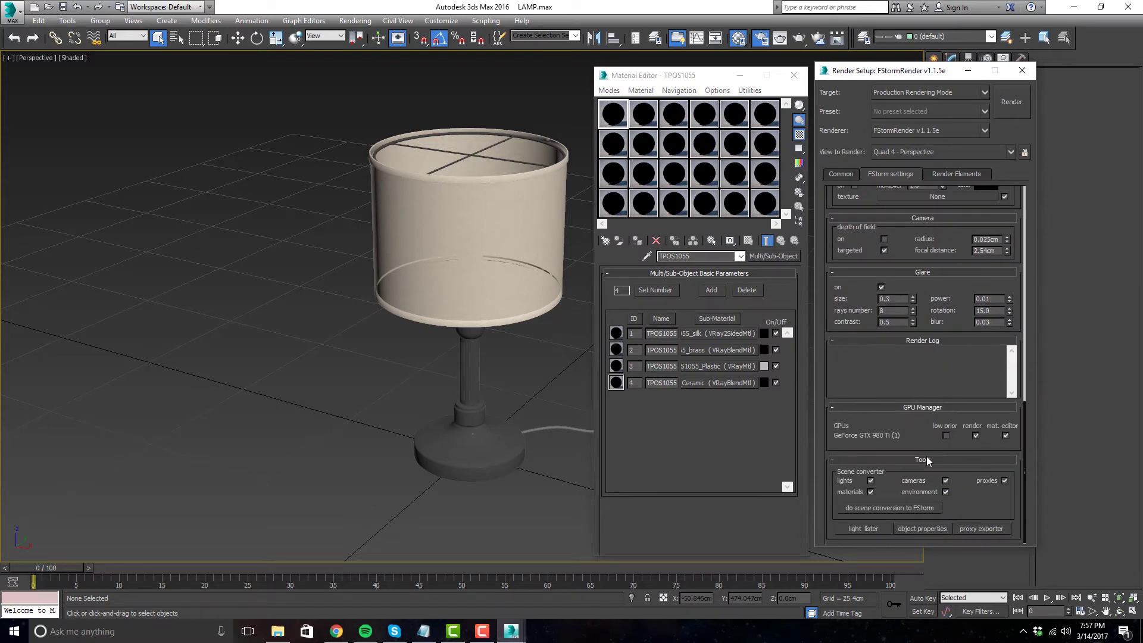
left_click(891, 508)
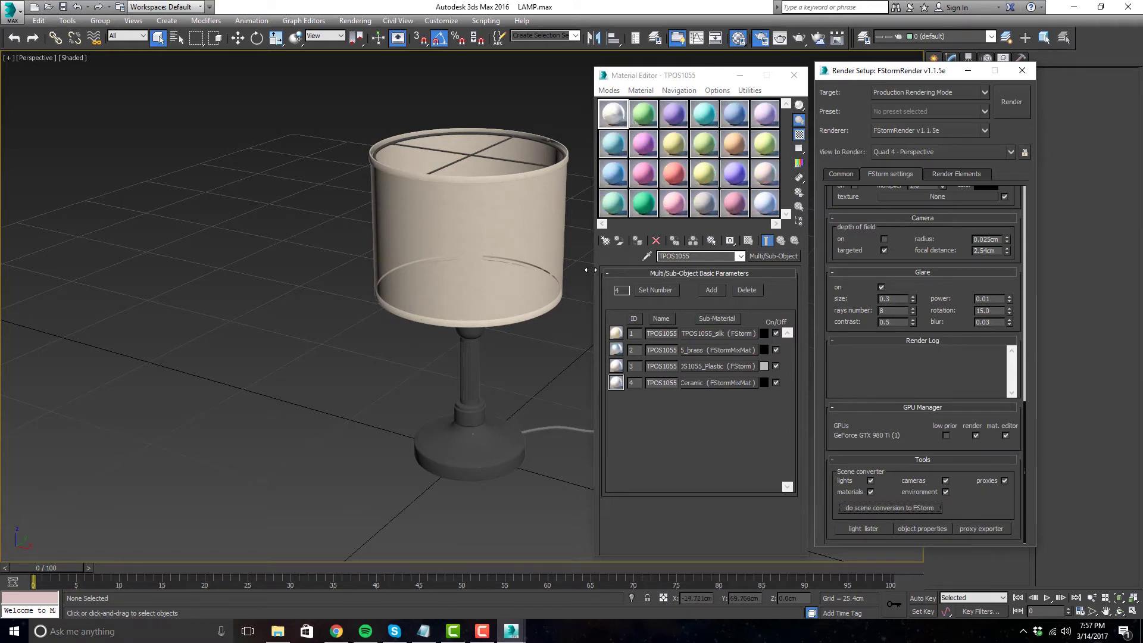
left_click(1022, 70)
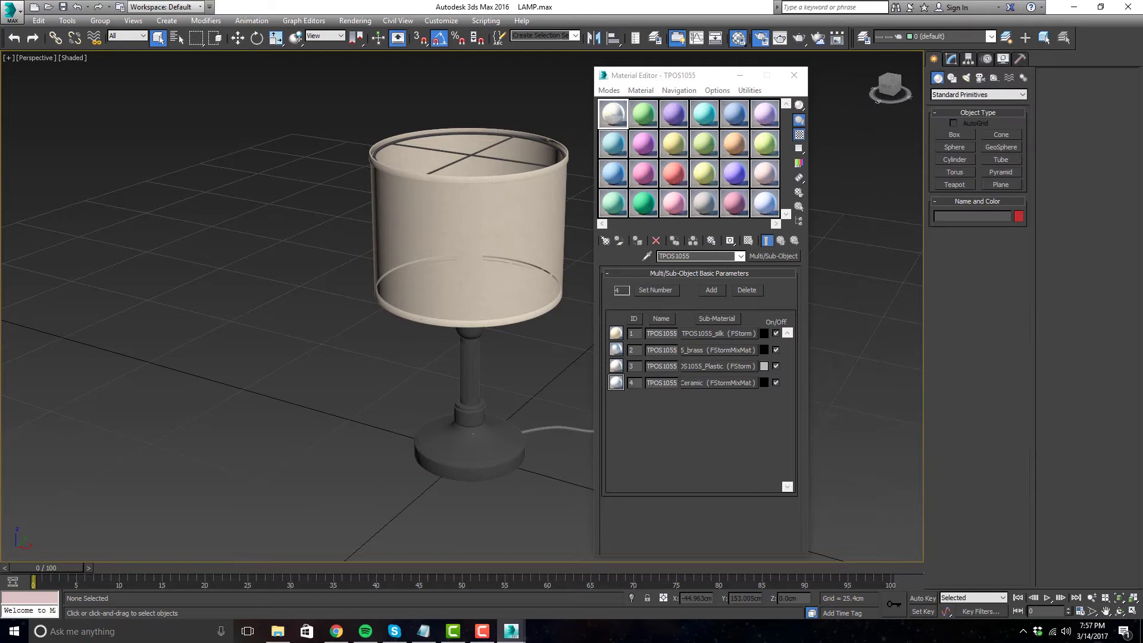
- Inspect the TPOS1055_silk sub-material's parameters and maps, including both colour nodes of its diffuse FStormMix
key("alt+Tab")
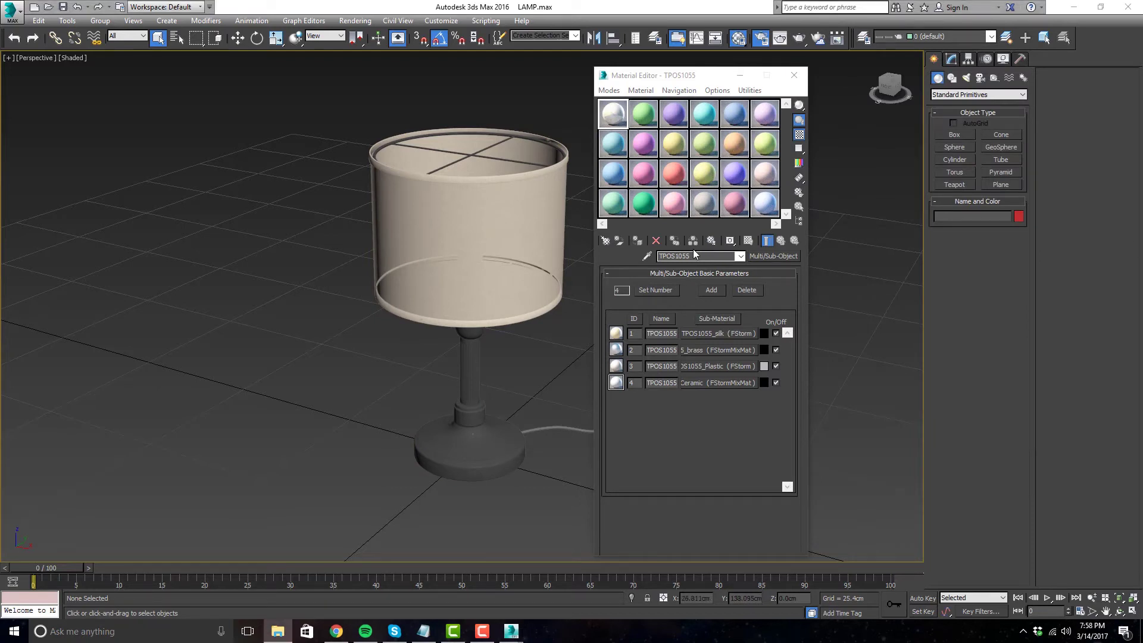
left_click(611, 125)
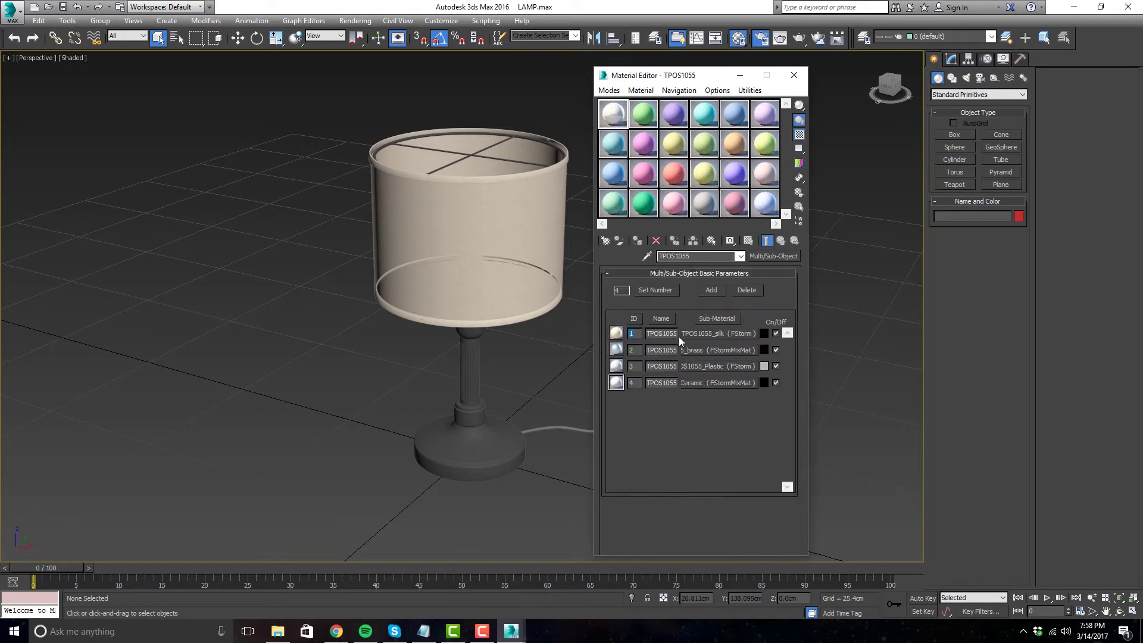
left_click(699, 334)
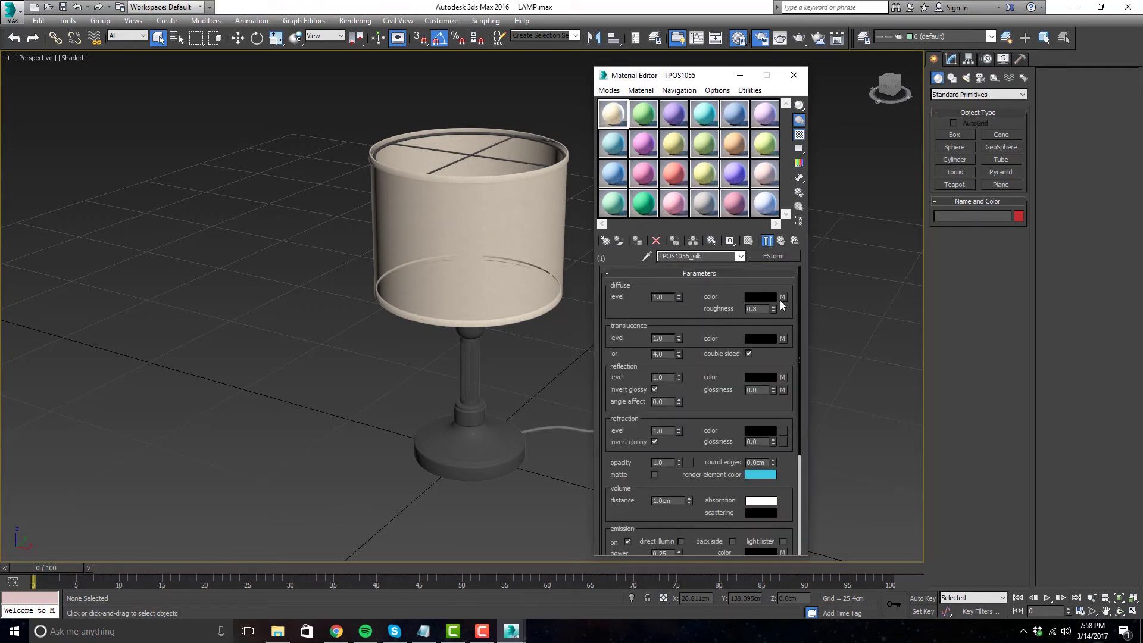
scroll(685, 352, "down", 5)
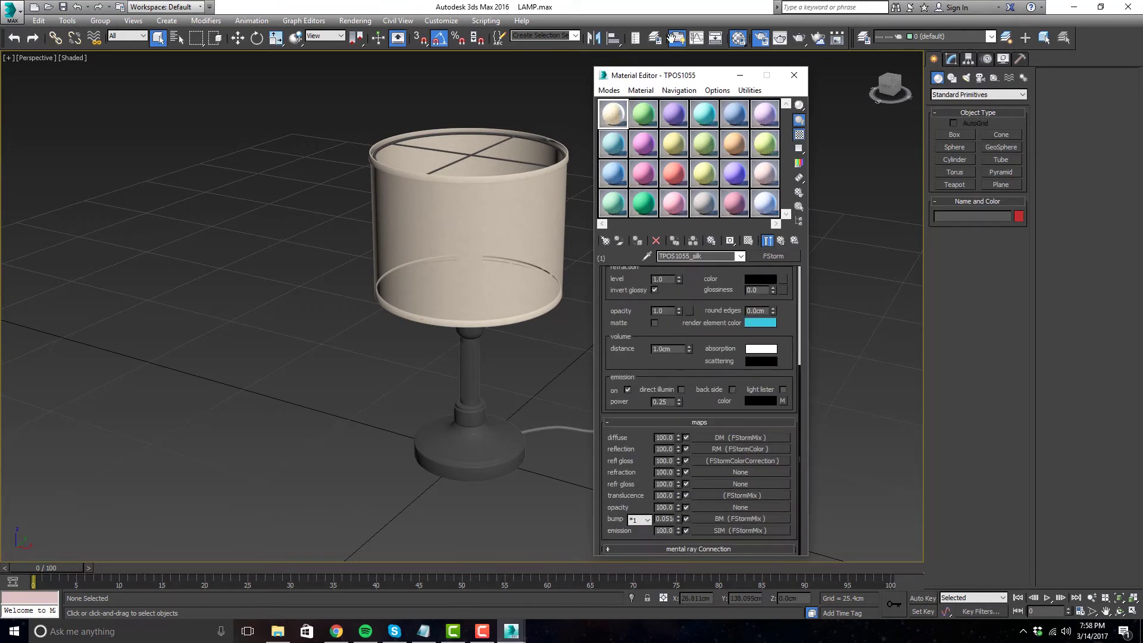
left_click(735, 441)
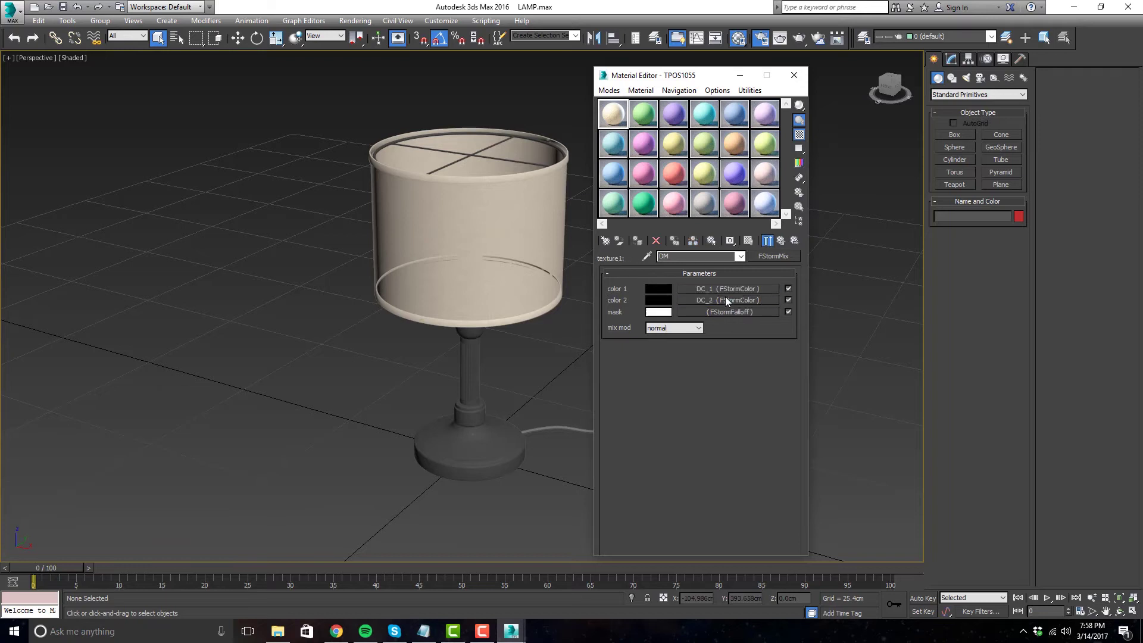
left_click(727, 289)
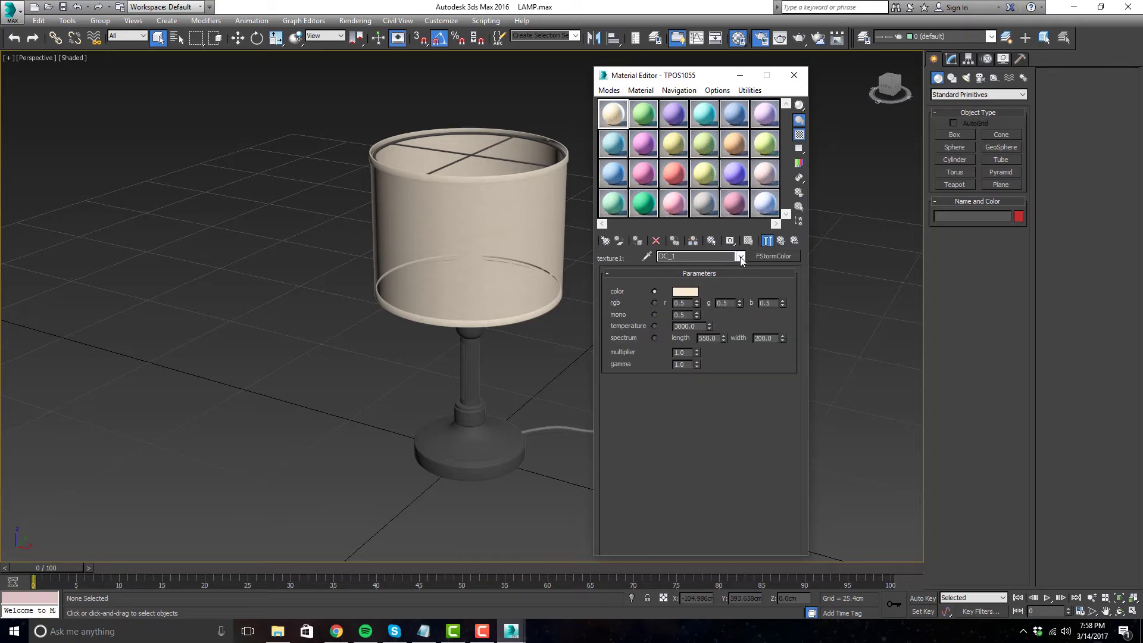
left_click(741, 256)
left_click(720, 289)
left_click(717, 302)
left_click(743, 257)
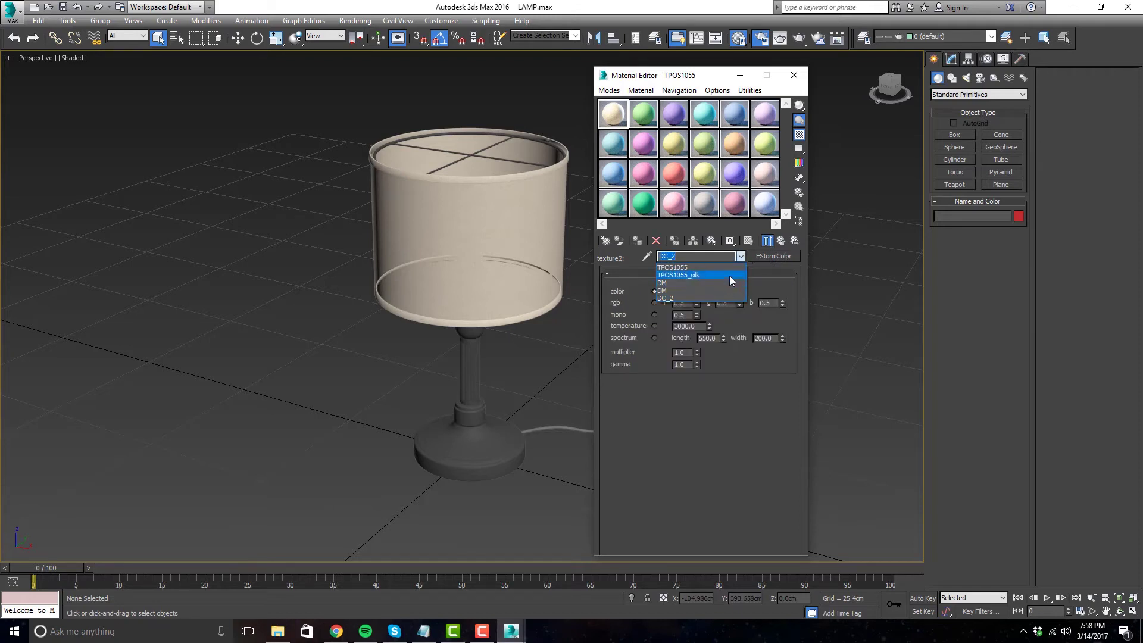
left_click(730, 275)
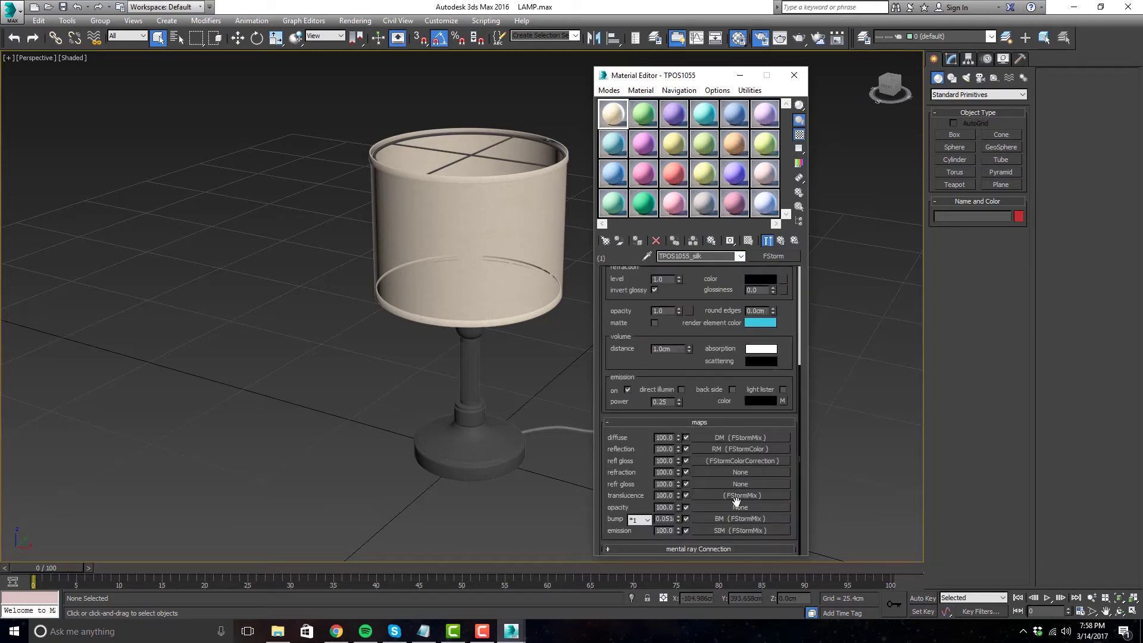
- Try to replace the bitmap in the silk material's bump mix with a file from the Assets folder, and close the material editor
left_click(735, 519)
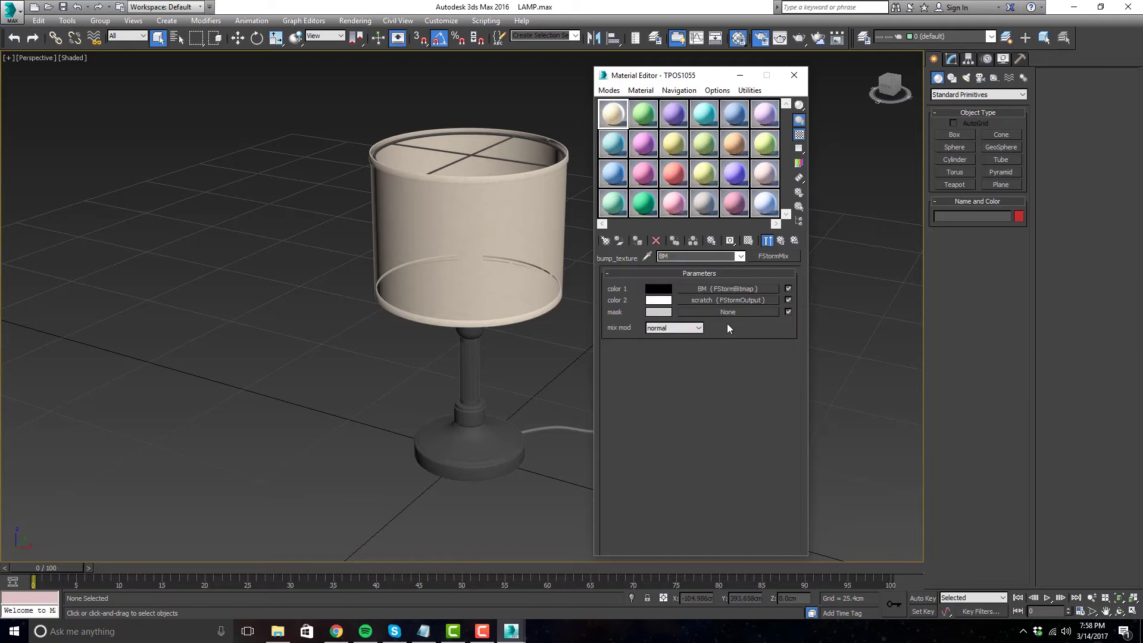
left_click(731, 289)
left_click(719, 371)
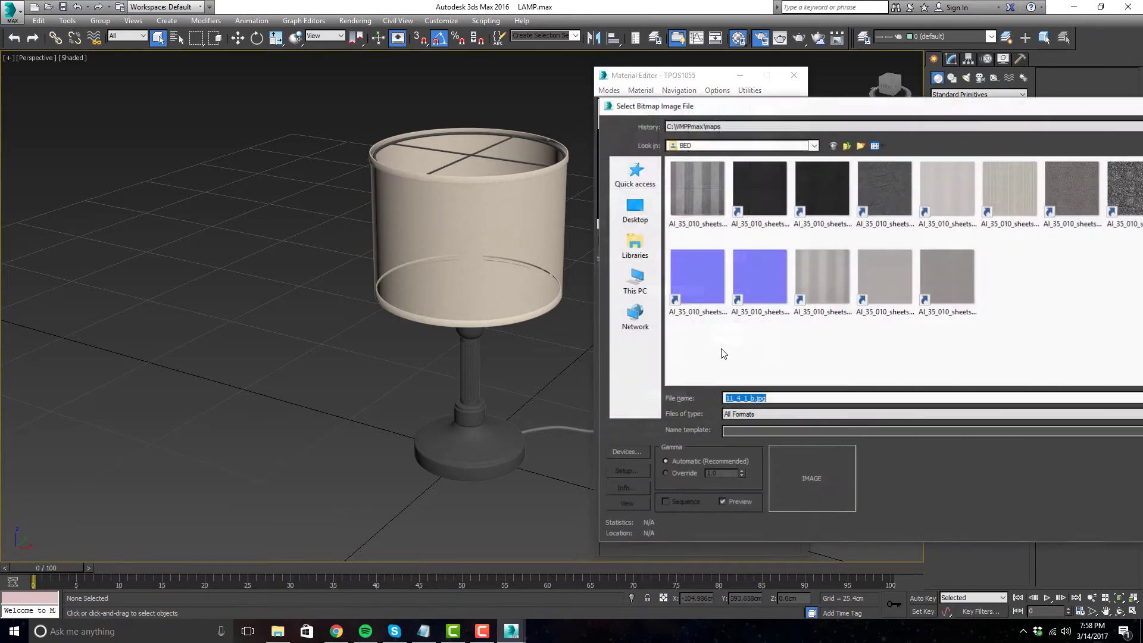
key("ctrl+v")
key("Return")
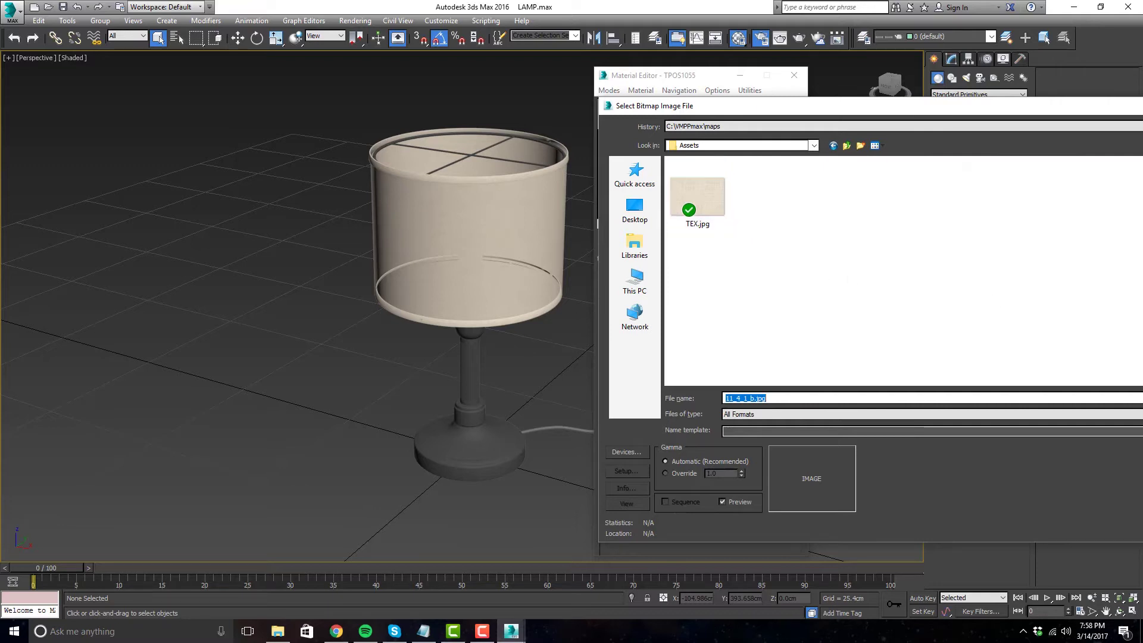
key("Escape")
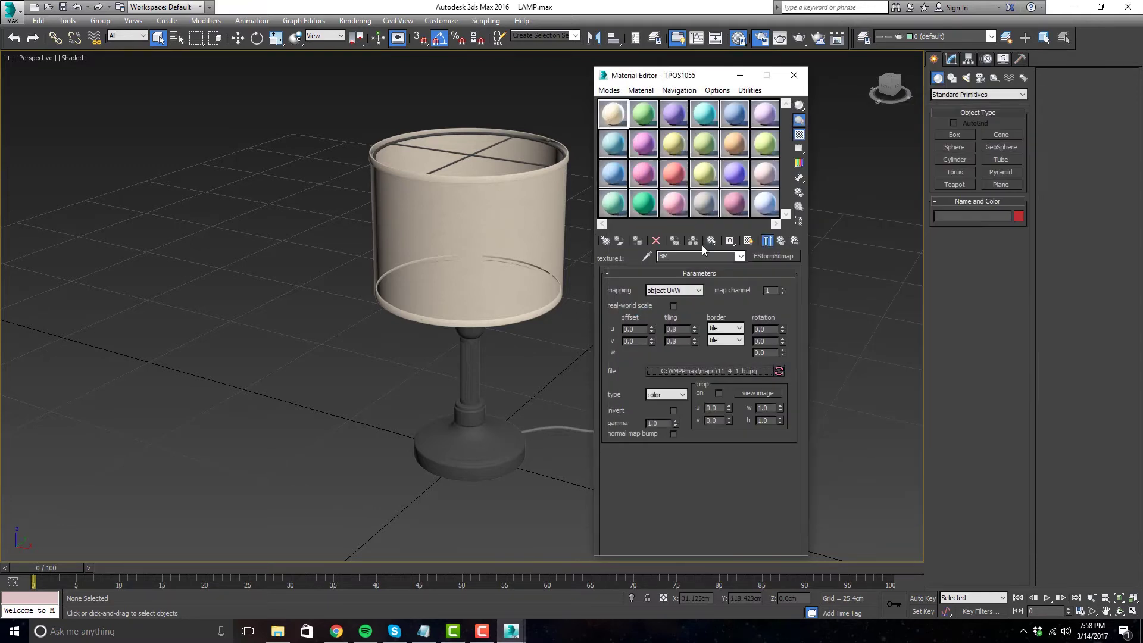
left_click(741, 256)
left_click(741, 256)
left_click(794, 75)
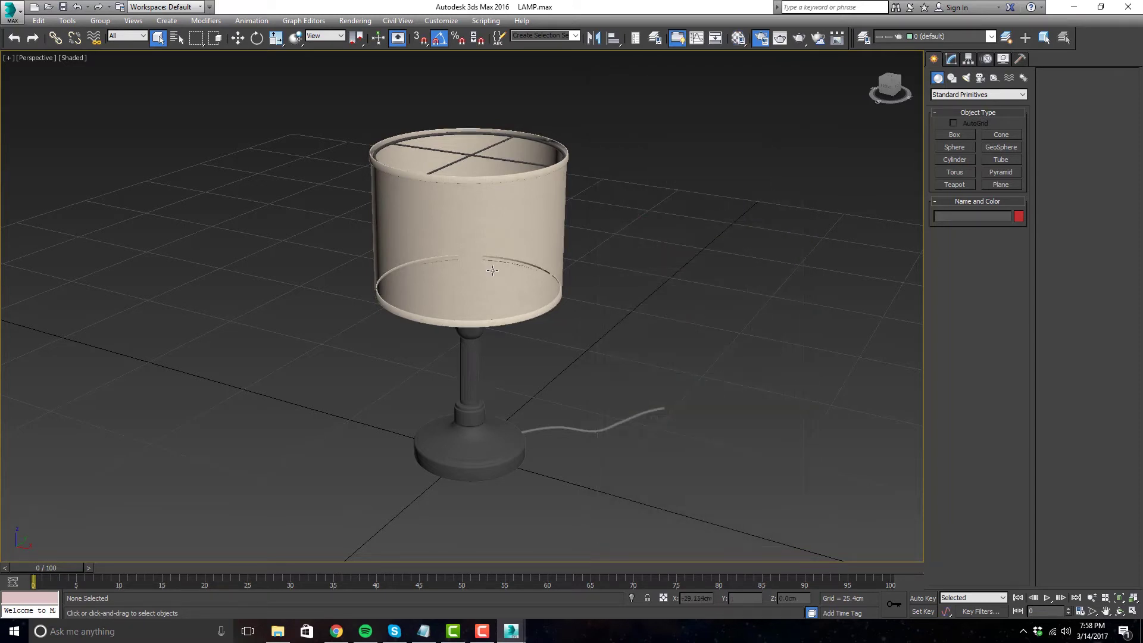
- Draw a ground plane about 335 cm long and 219 cm wide under the table lamp
scroll(554, 249, "up", 5)
scroll(608, 332, "down", 3)
scroll(608, 332, "down", 2)
left_click(1001, 184)
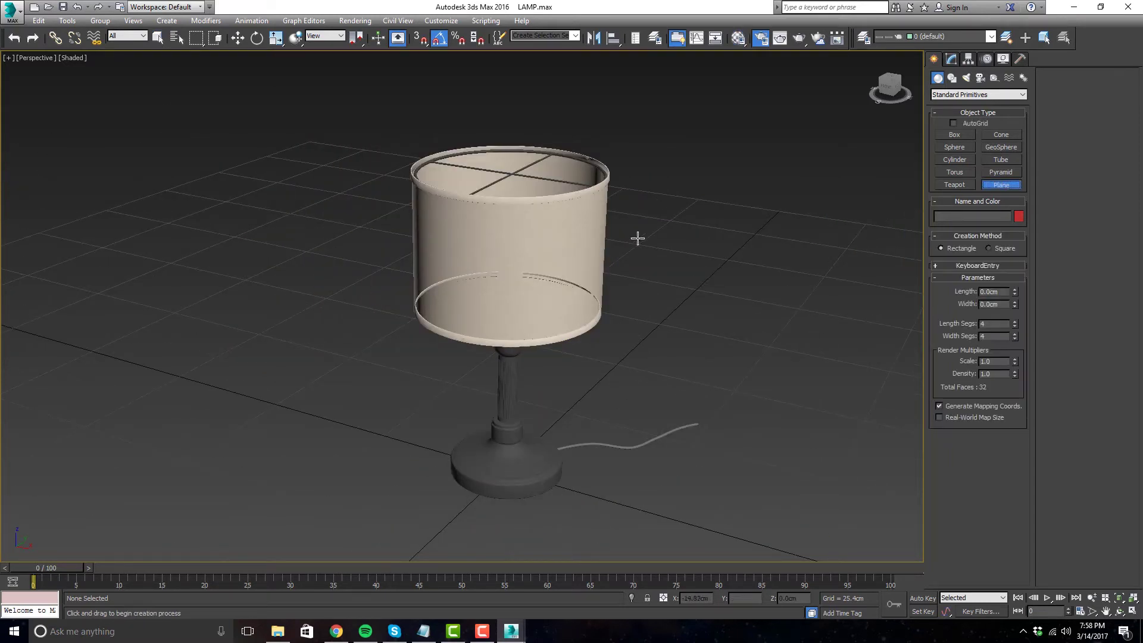
scroll(645, 237, "down", 5)
left_click_drag(823, 243, 233, 357)
- Set the ground plane's object colour to white and leave plane creation
left_click(1020, 217)
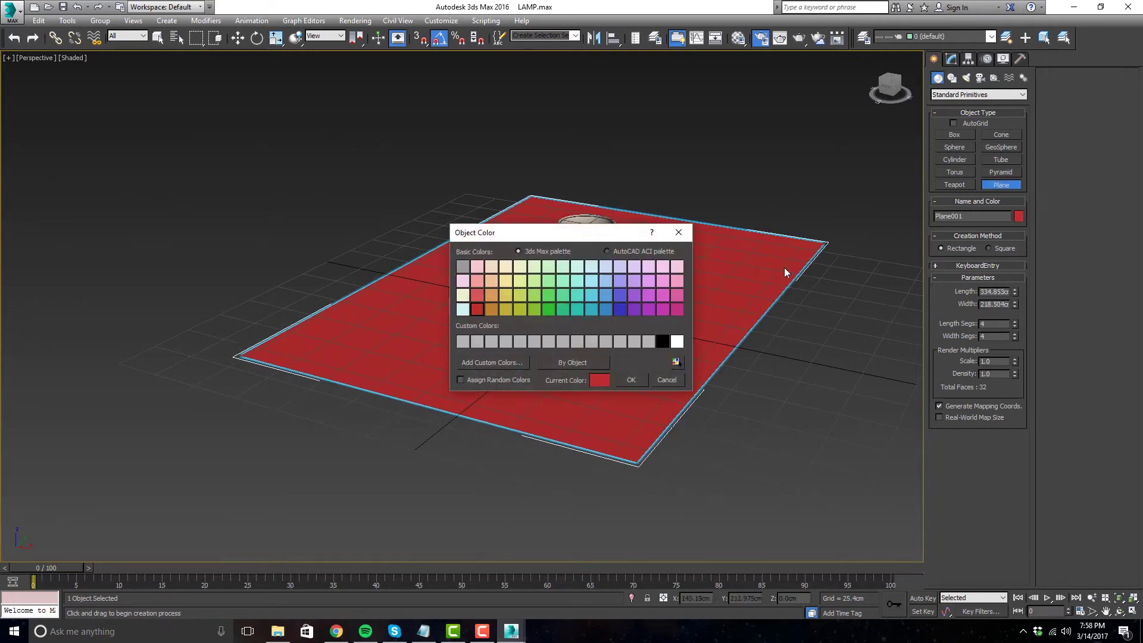
left_click(677, 347)
left_click(645, 373)
left_click(766, 377)
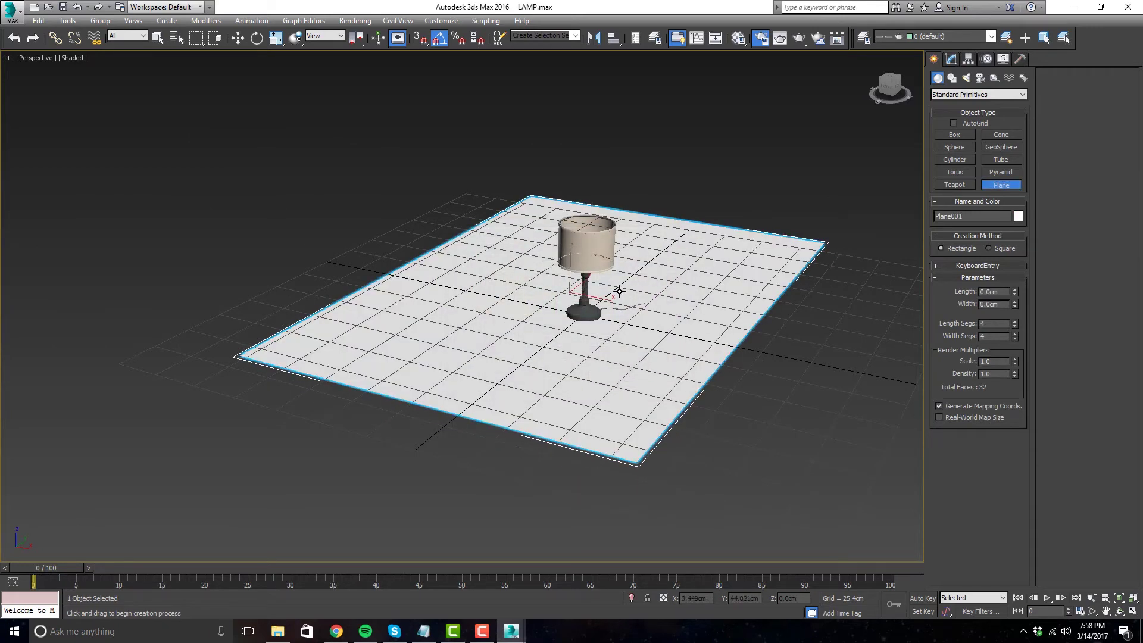
right_click(619, 291)
- Create a rectangular FStormLight on the ground plane around the lamp
scroll(619, 291, "up", 3)
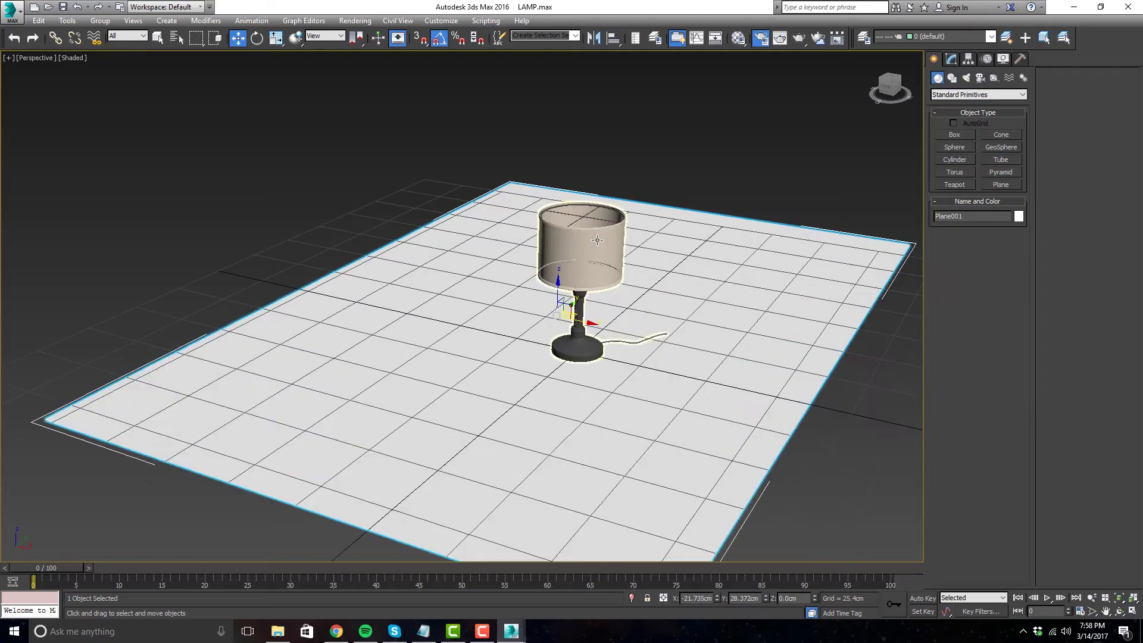
left_click(965, 78)
left_click(962, 98)
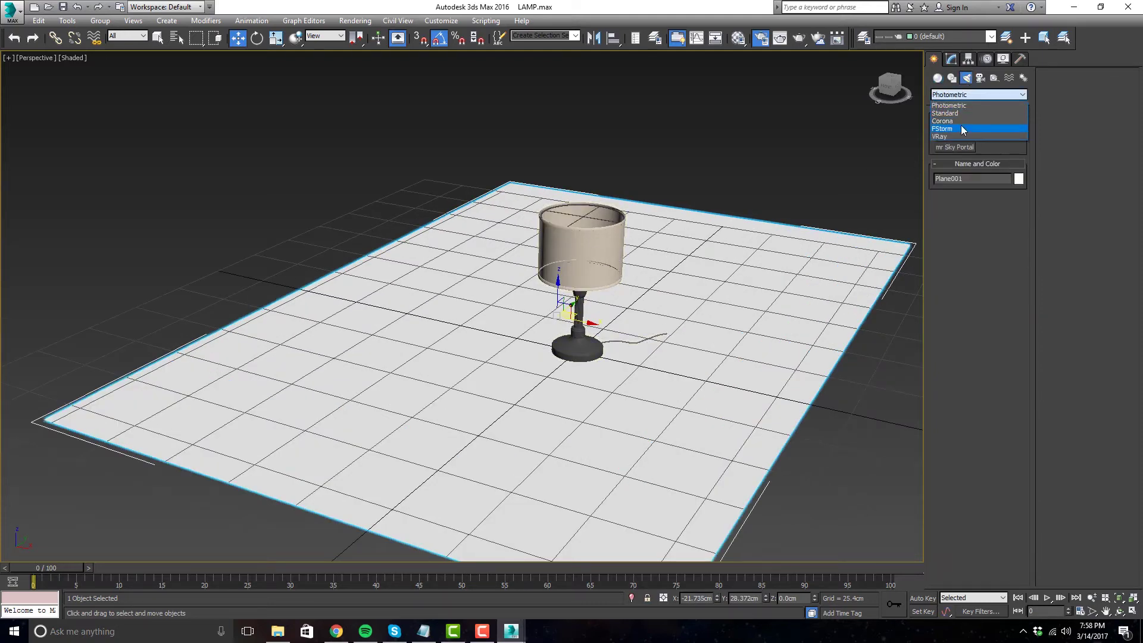
left_click(961, 125)
left_click(955, 134)
left_click_drag(442, 387, 736, 350)
middle_click_drag(619, 387, 615, 352, "alt")
- Raise the light to about 99.5 cm, shift it to about X 33.6 cm, and rotate it to aim at the lamp
key("w")
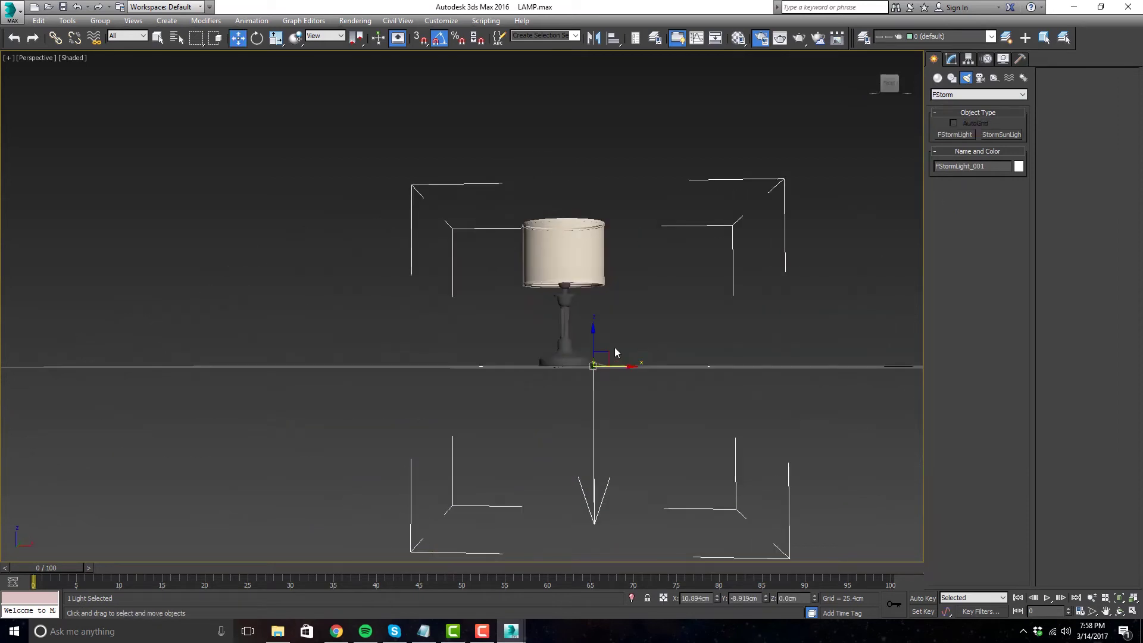
left_click_drag(606, 354, 686, 143)
key("e")
middle_click_drag(685, 143, 658, 216, "alt")
key("w")
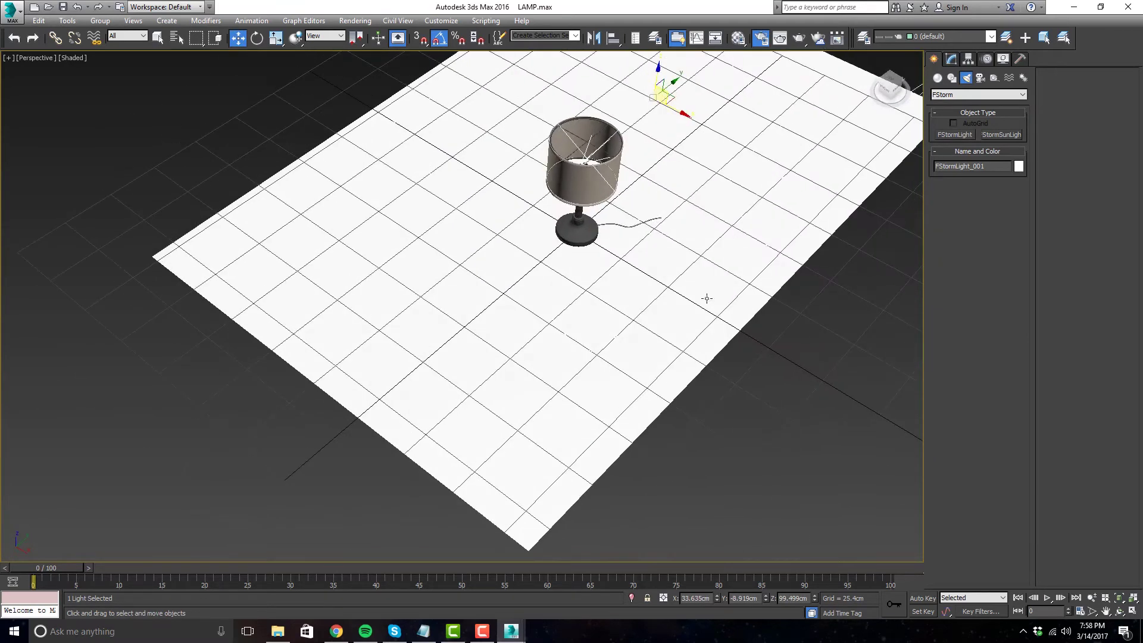
left_click(765, 390)
middle_click_drag(666, 264, 699, 173, "alt")
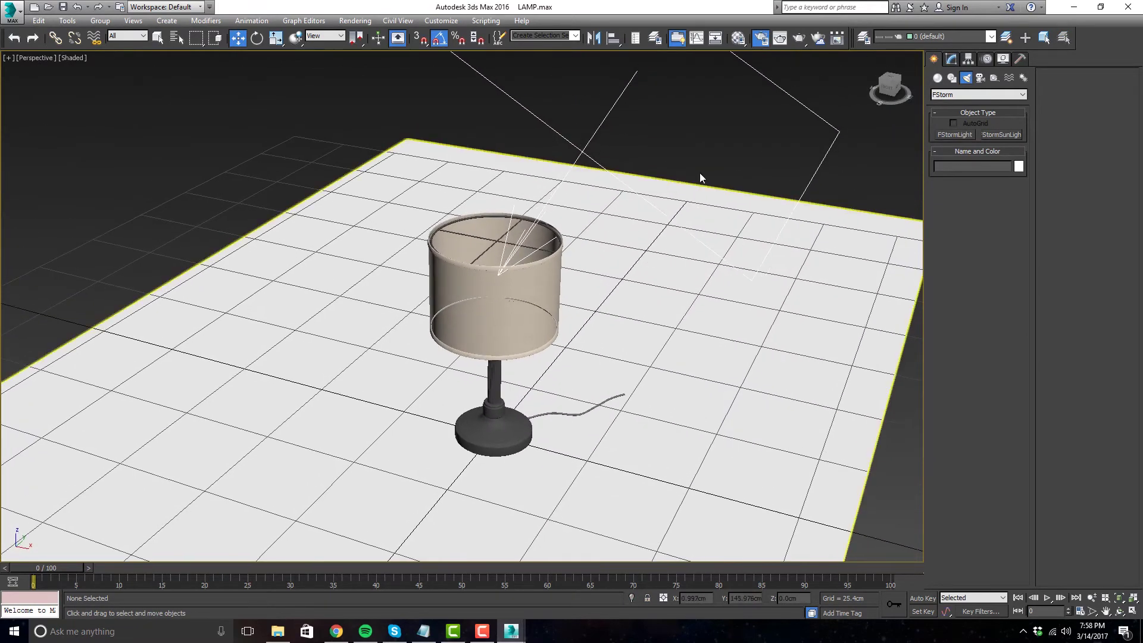
- Set the FStorm environment colour to white (255, 255, 255) in the render settings
left_click_drag(1142, 74, 756, 80)
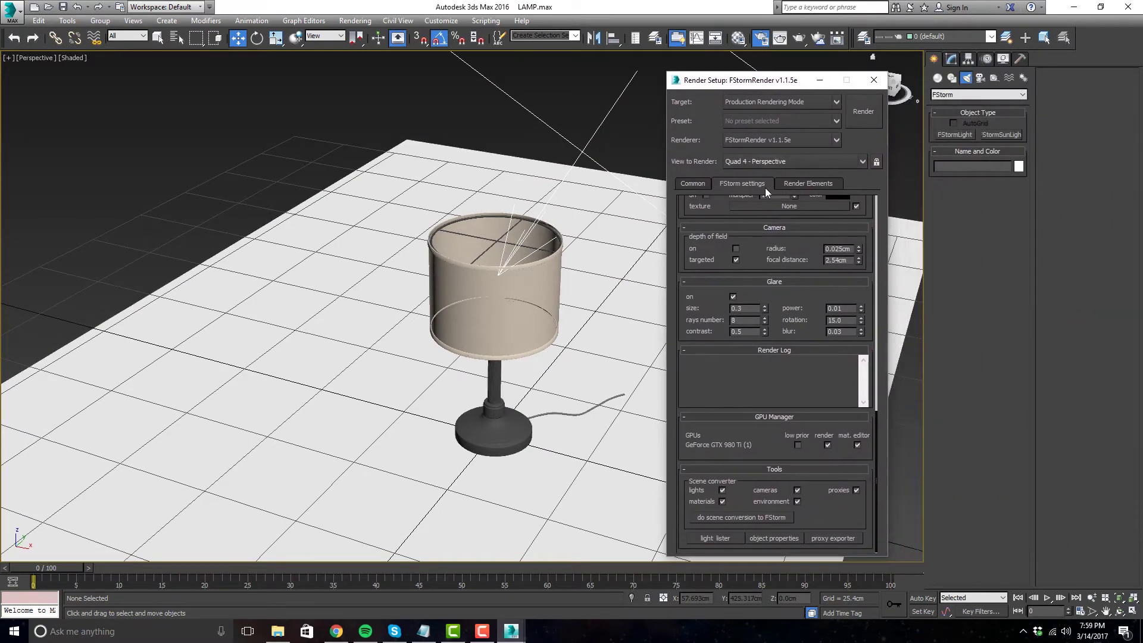
scroll(677, 363, "up", 4)
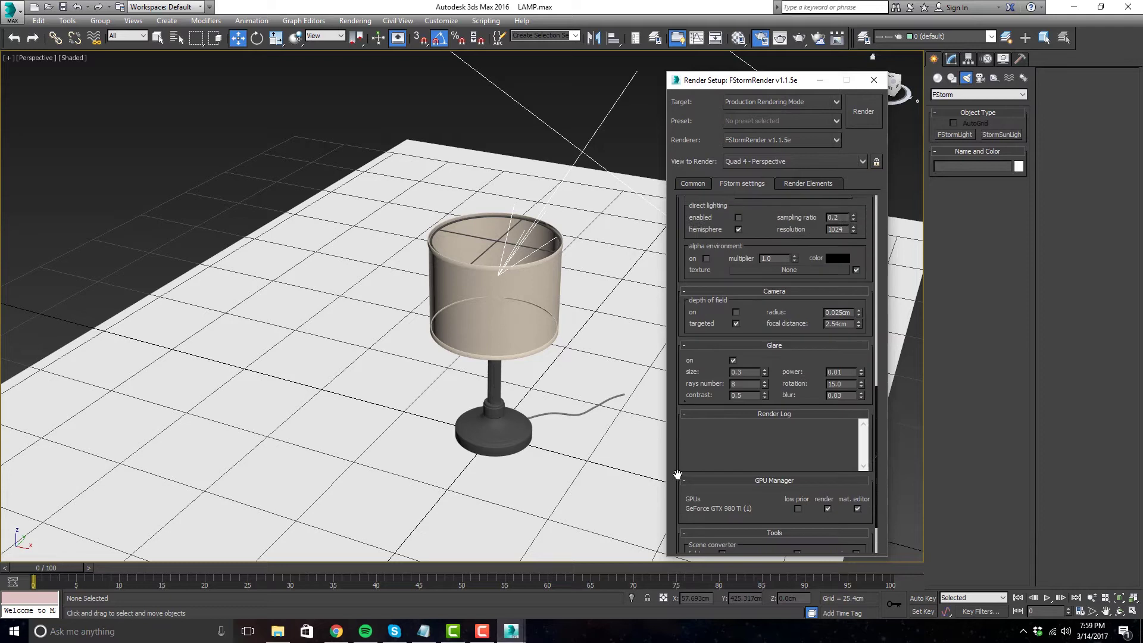
scroll(683, 359, "up", 3)
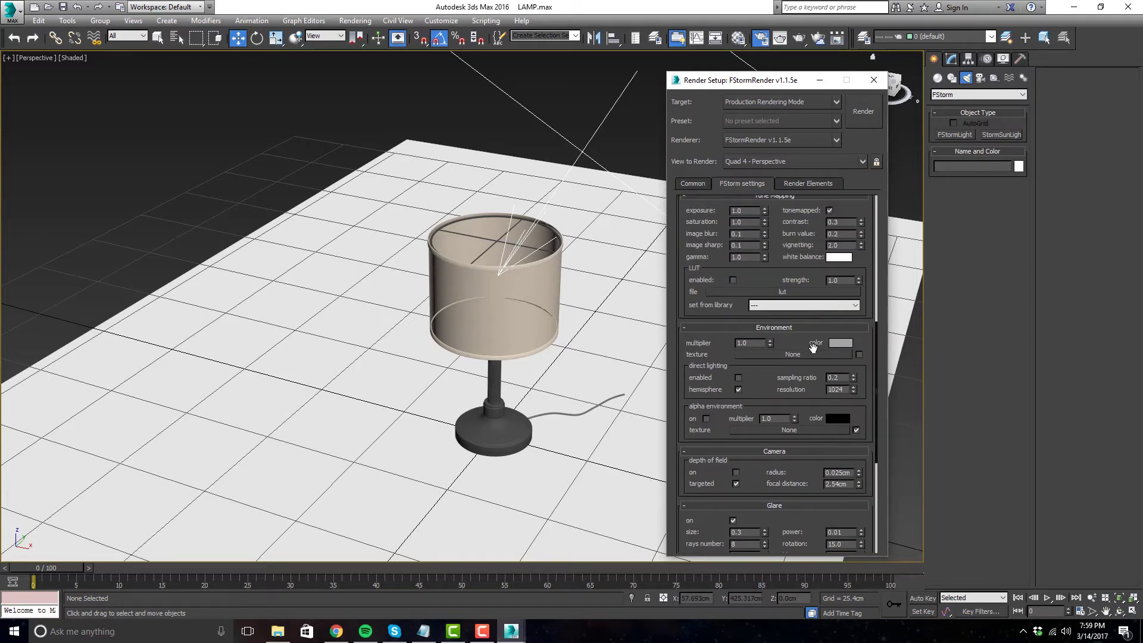
left_click(836, 343)
left_click(344, 166)
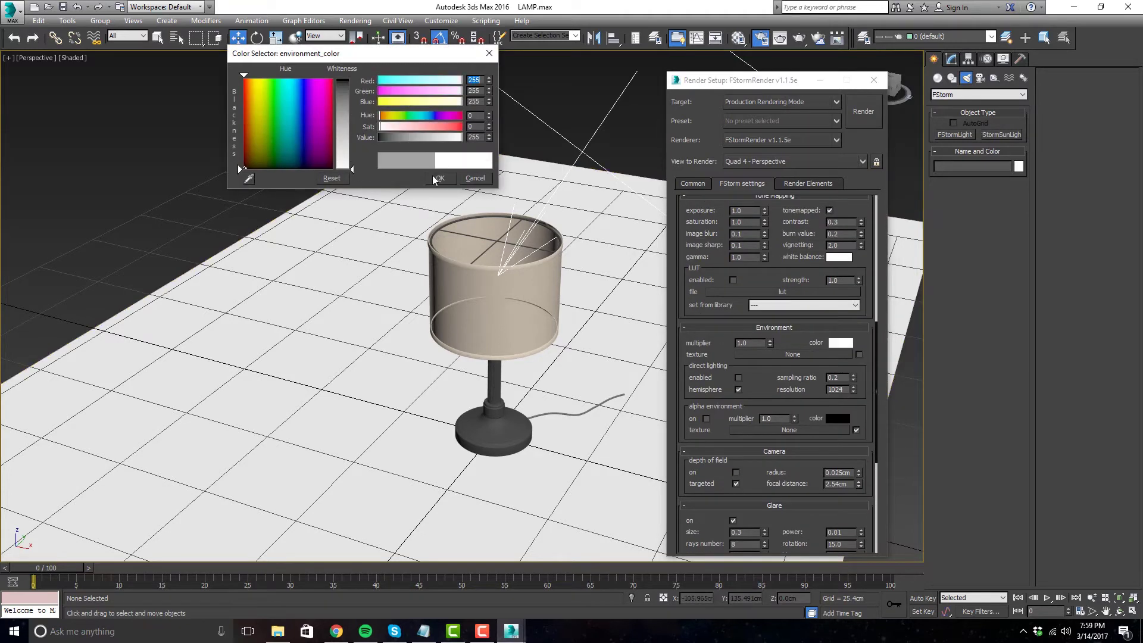
left_click(439, 177)
- Run the FStorm interactive RT render of the lamp scene and place its window beside the viewport
scroll(560, 340, "up", 2)
scroll(561, 340, "down", 1)
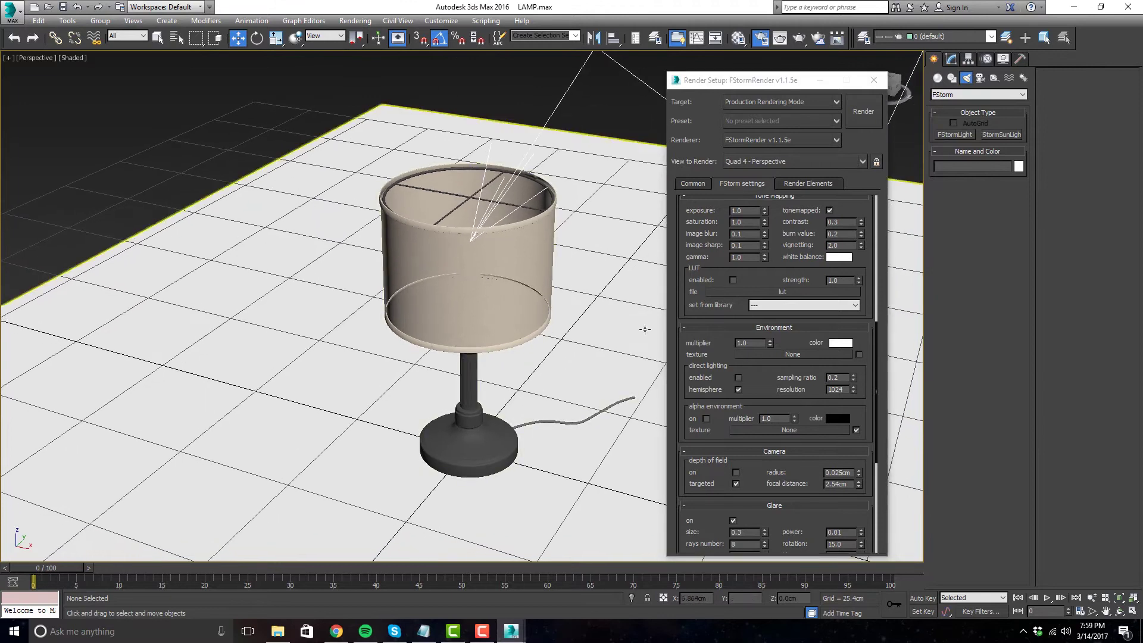
scroll(714, 341, "up", 4)
left_click(749, 244)
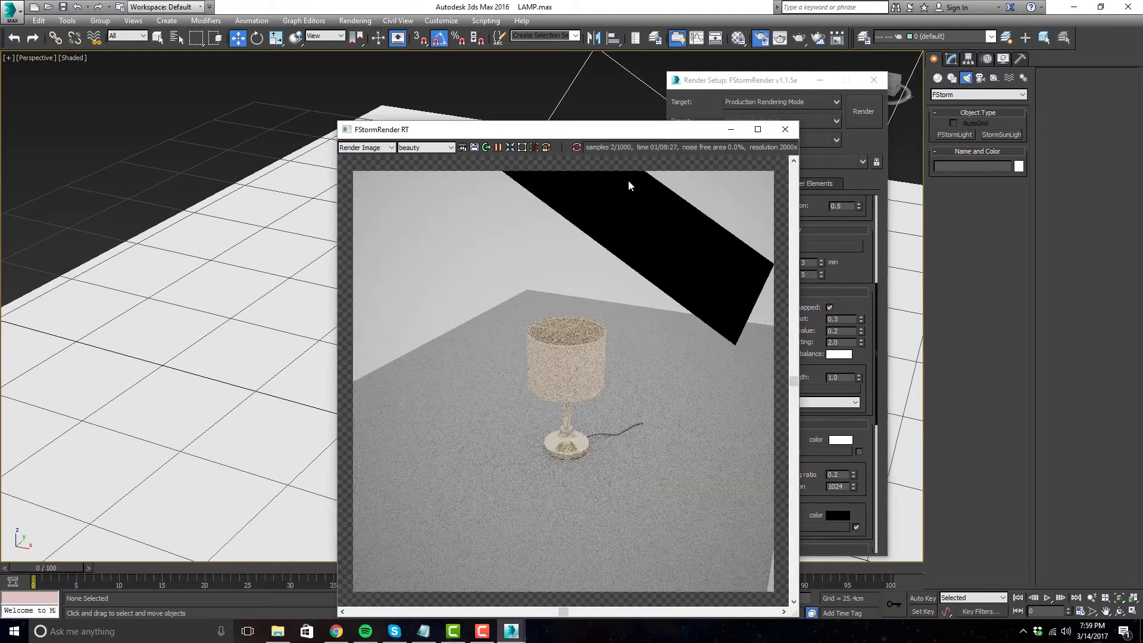
left_click_drag(616, 134, 293, 69)
scroll(564, 334, "up", 6)
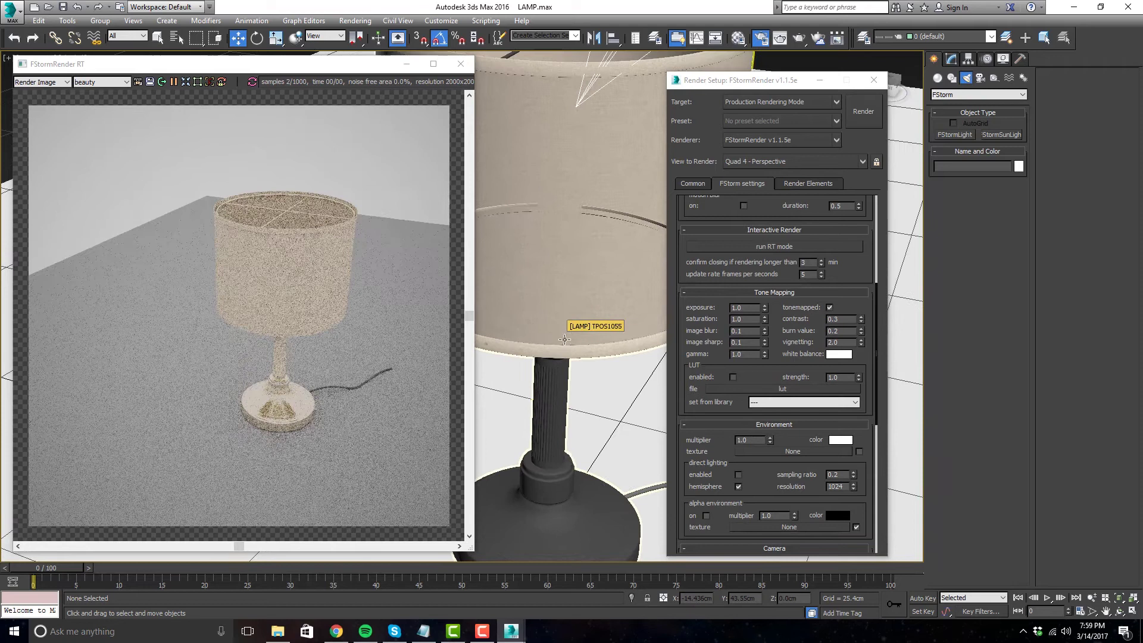
- Examine the lamp's shade fabric, stem, base and cord in the live render, and close the render and setup windows
left_click(565, 334)
key("z")
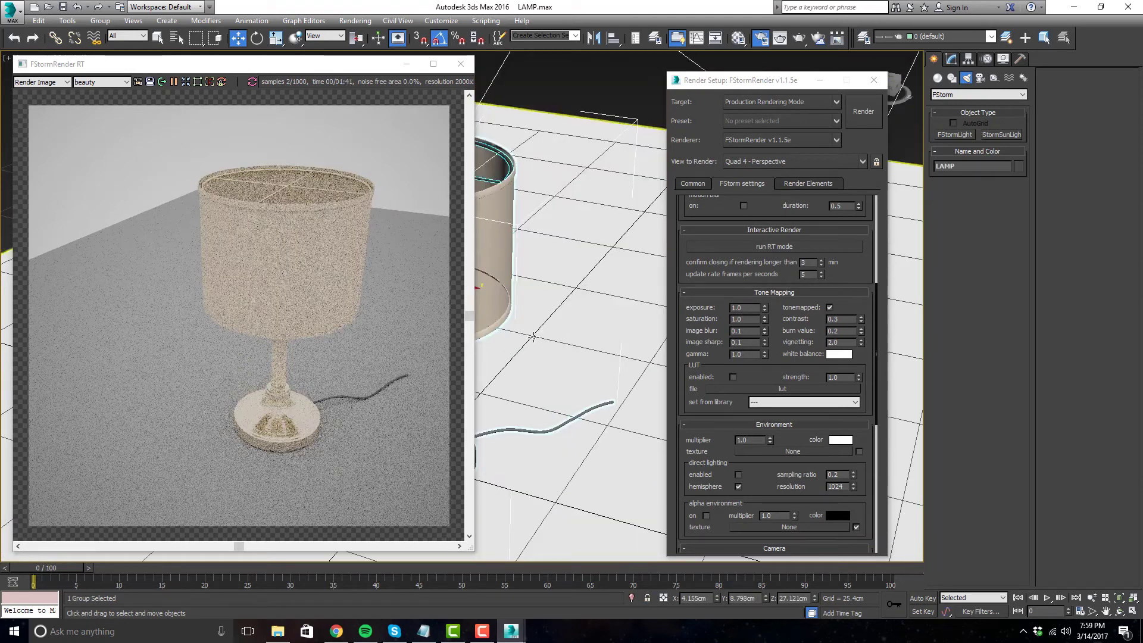
scroll(564, 349, "up", 8)
scroll(575, 368, "down", 5)
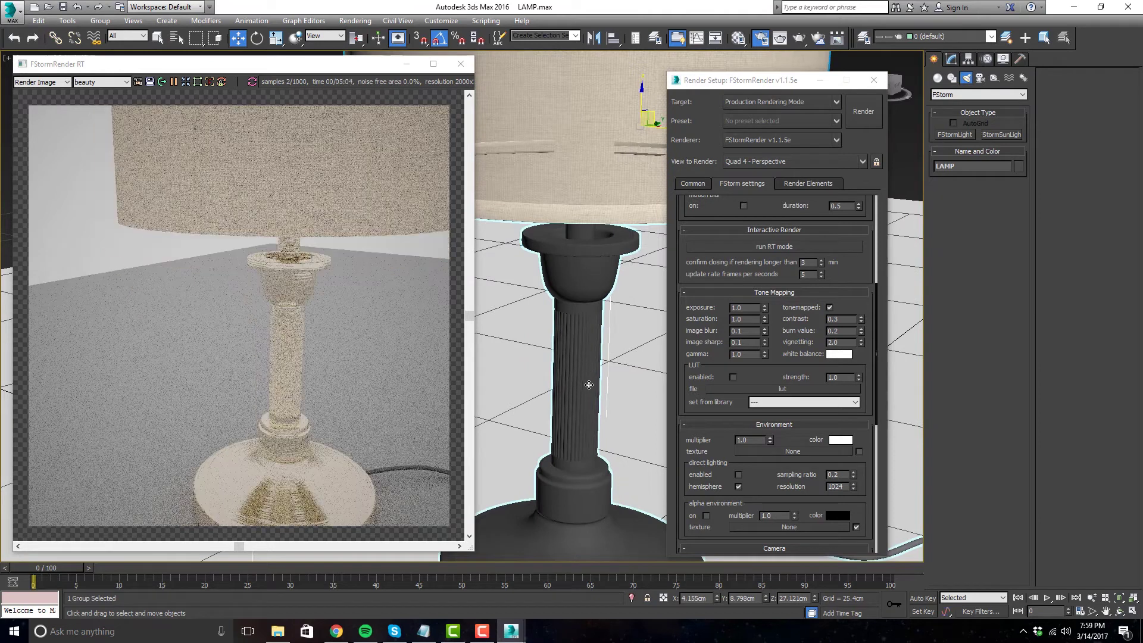
scroll(589, 369, "down", 5)
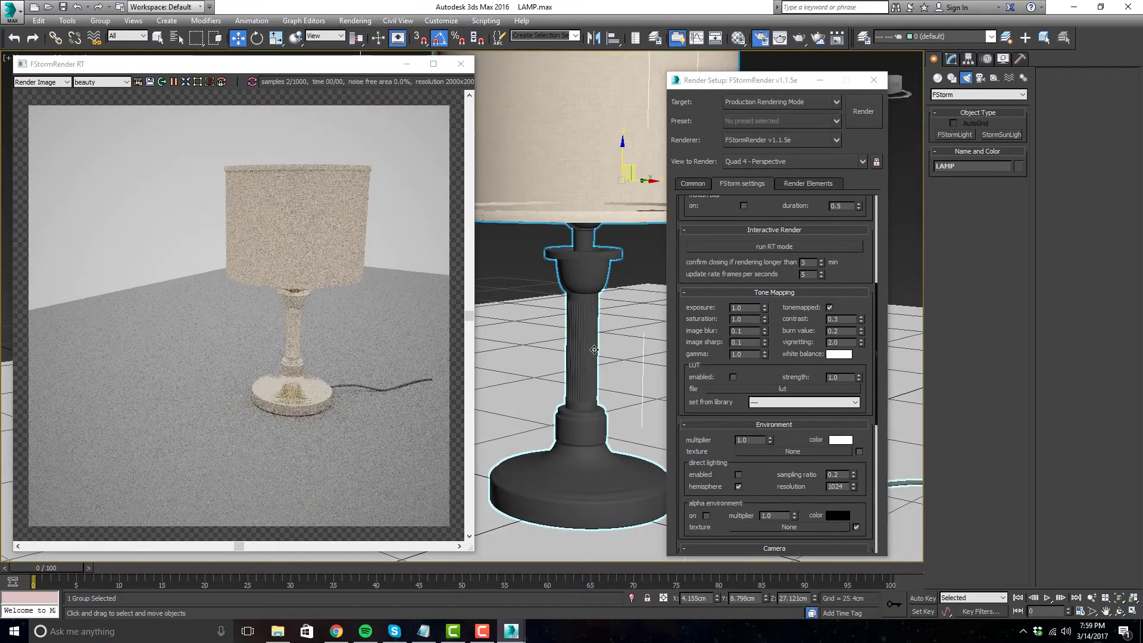
middle_click_drag(588, 350, 588, 369)
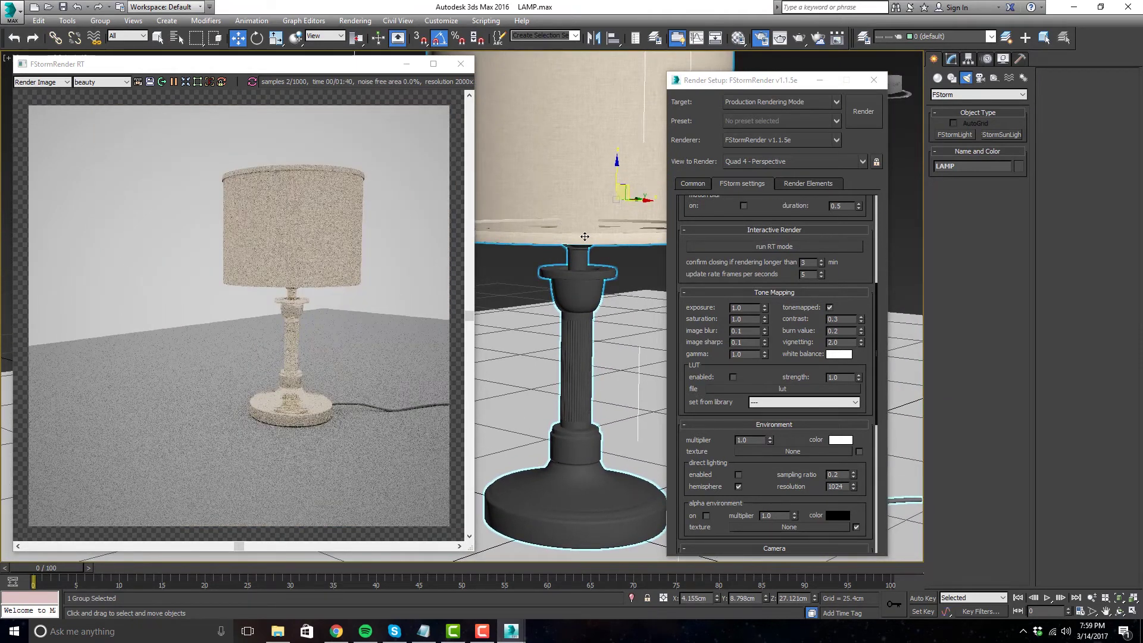
scroll(580, 152, "up", 5)
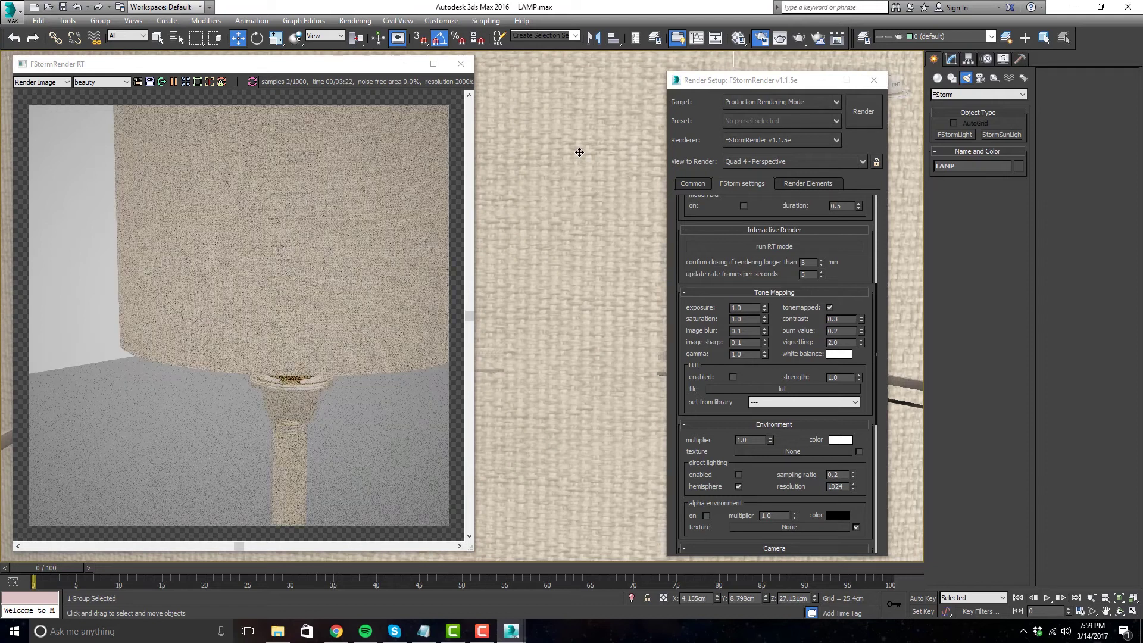
scroll(579, 153, "down", 2)
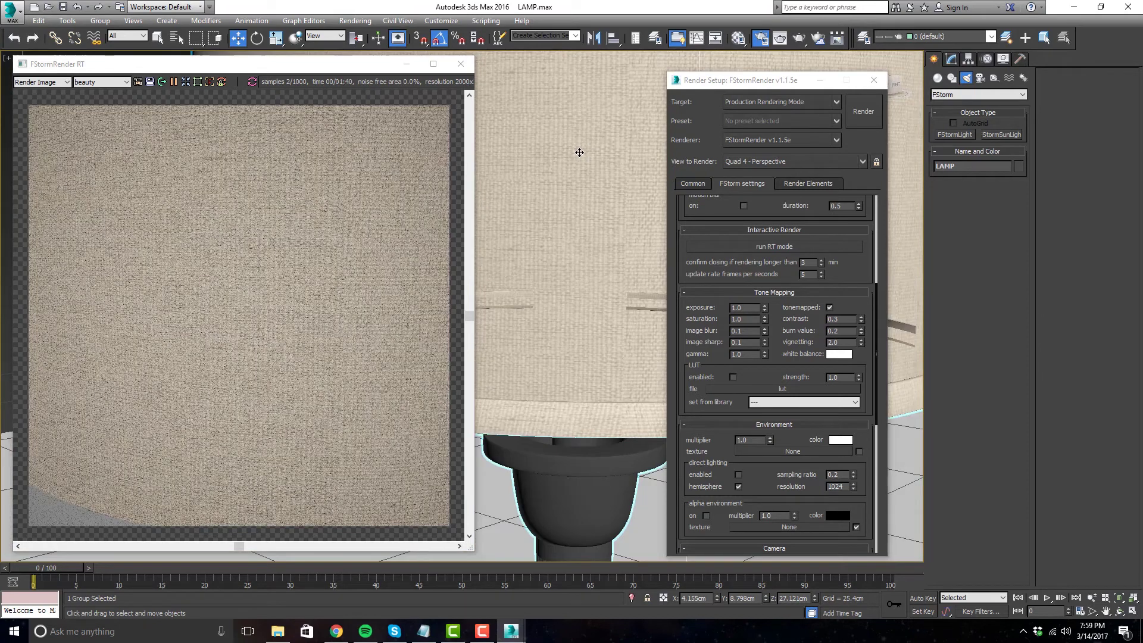
scroll(551, 161, "down", 2)
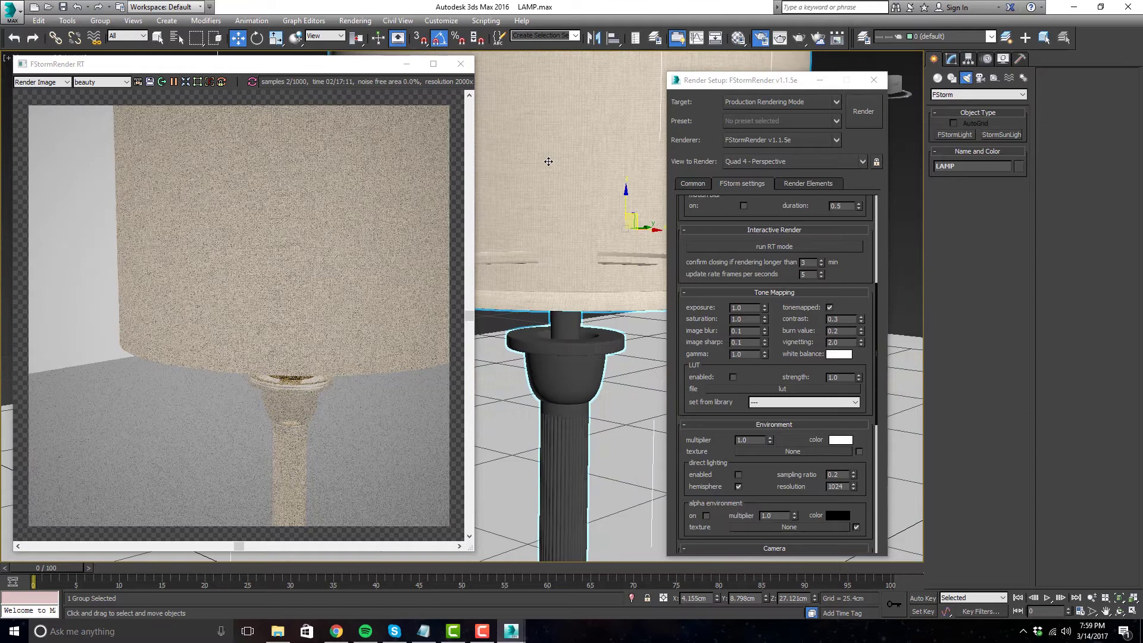
scroll(549, 161, "down", 2)
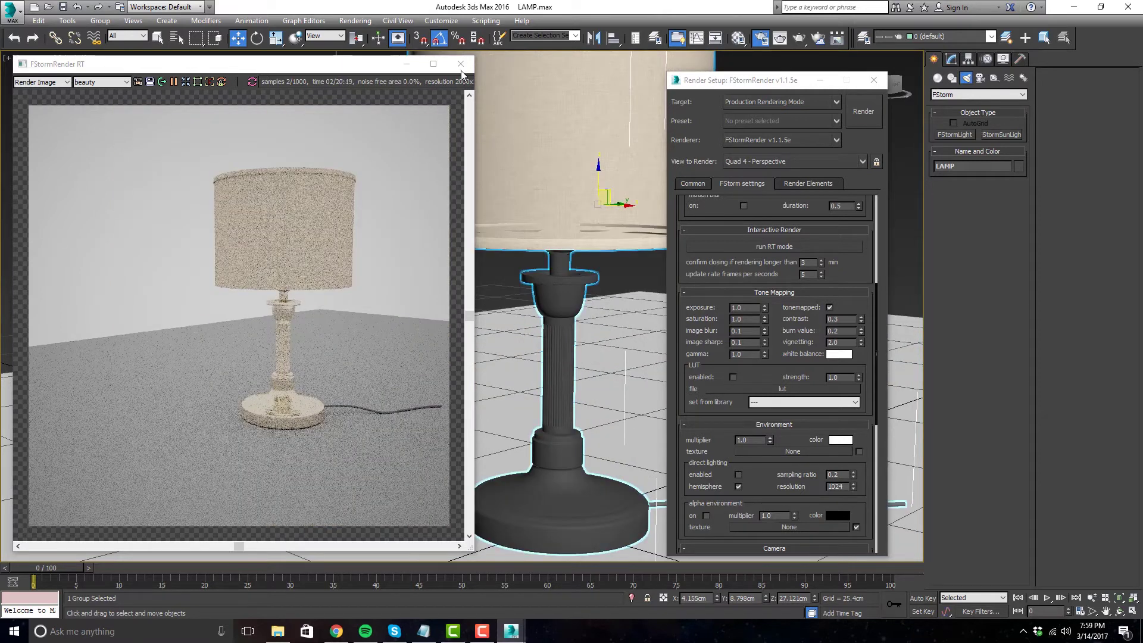
left_click(460, 65)
left_click(873, 81)
left_click(735, 261)
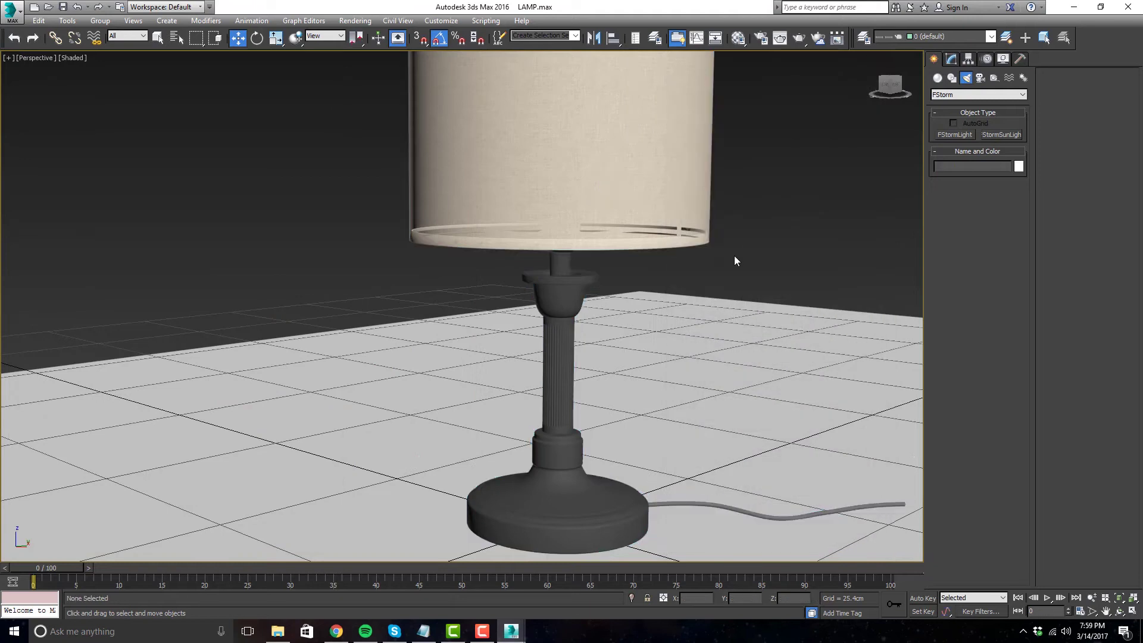
- Delete the ground plane and the rectangular light, leaving only the table lamp in the lamp scene
scroll(550, 256, "down", 2)
left_click(554, 265)
left_click(95, 21)
left_click(96, 21)
scroll(252, 179, "down", 3)
left_click(576, 310)
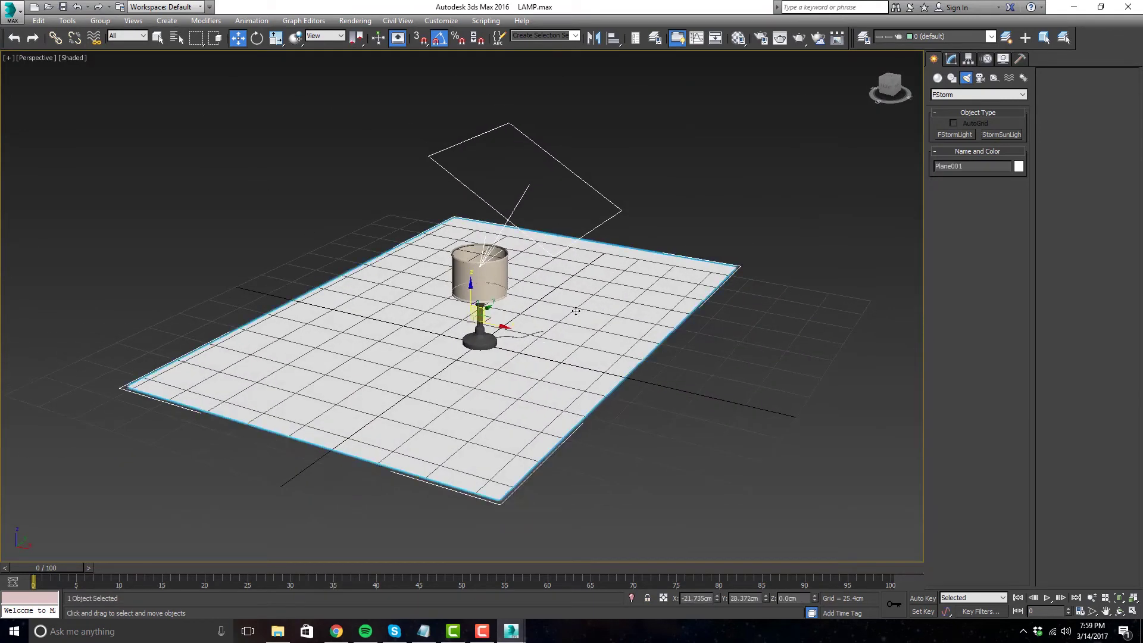
key("Delete")
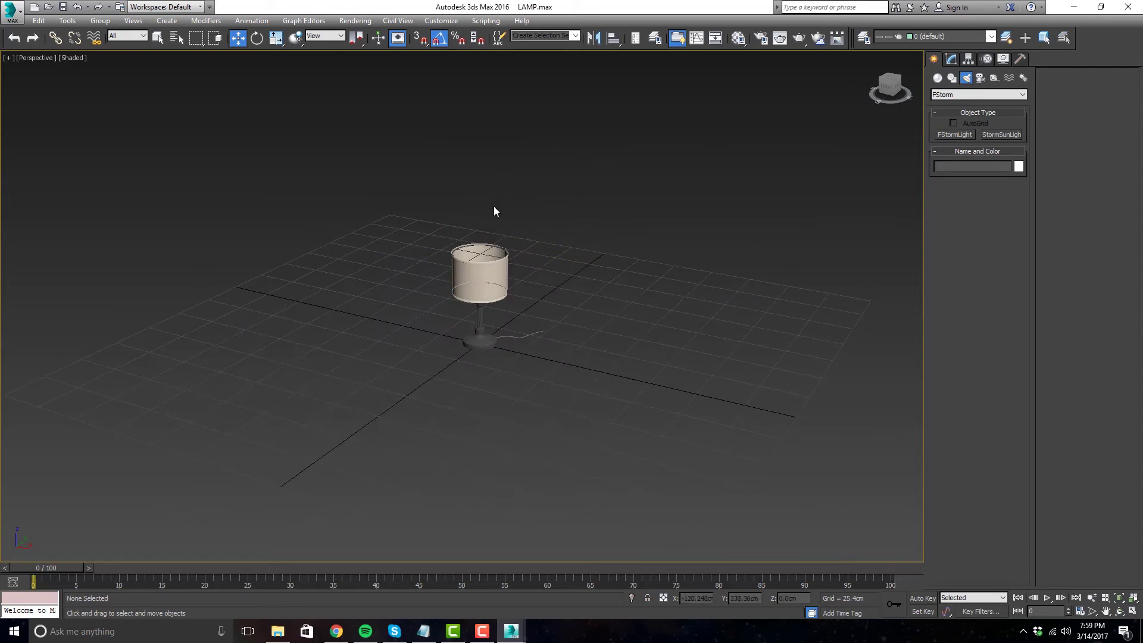
scroll(495, 213, "up", 5)
scroll(506, 226, "down", 2)
- Start merging a file into the 36th-floor model and browse to the Assets folder
scroll(522, 241, "up", 2)
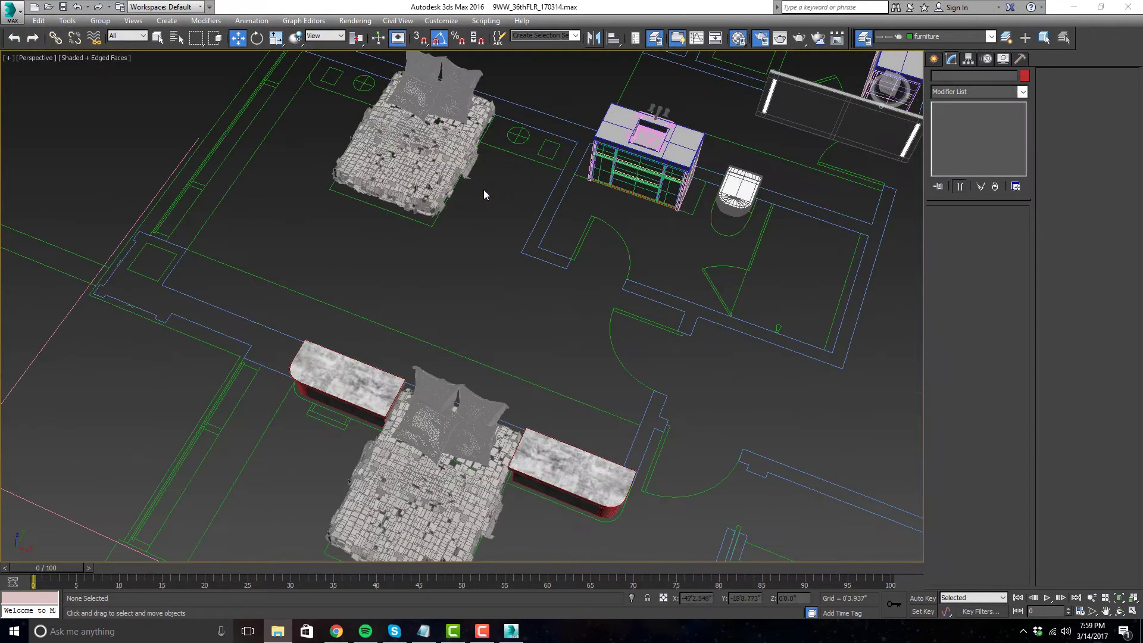
left_click(14, 10)
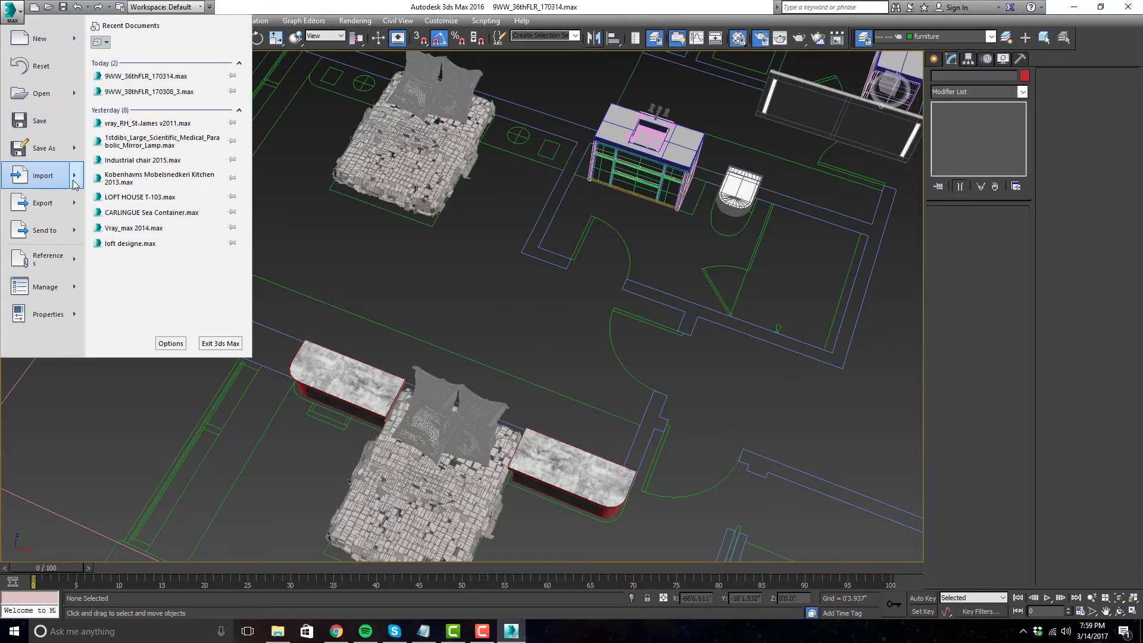
mouse_move(45, 175)
left_click(159, 108)
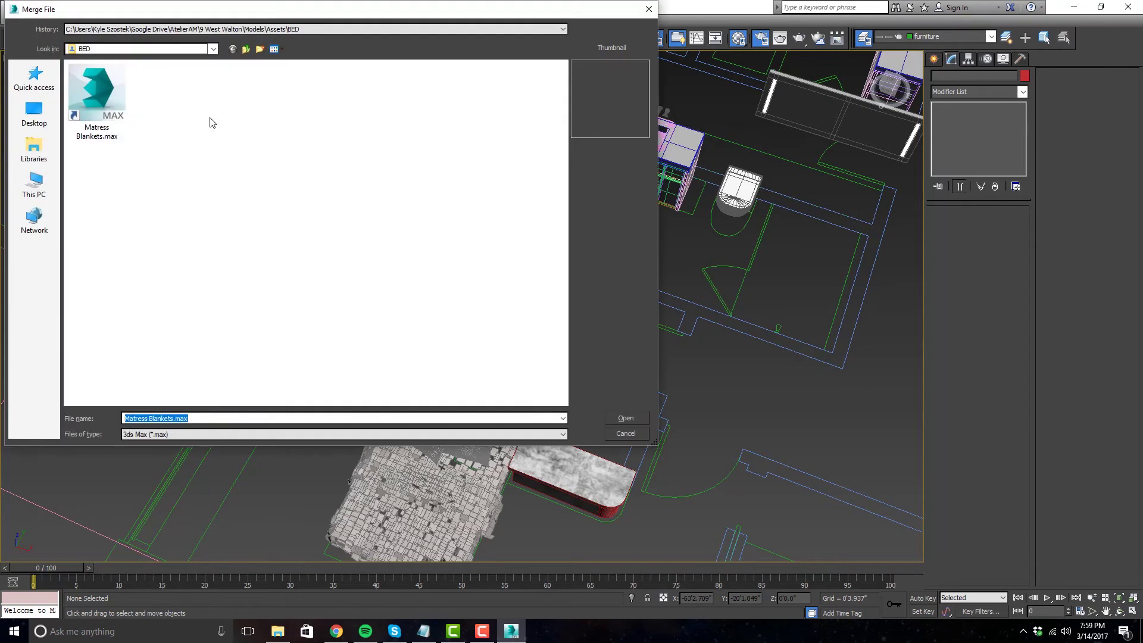
key("ctrl+v")
key("Return")
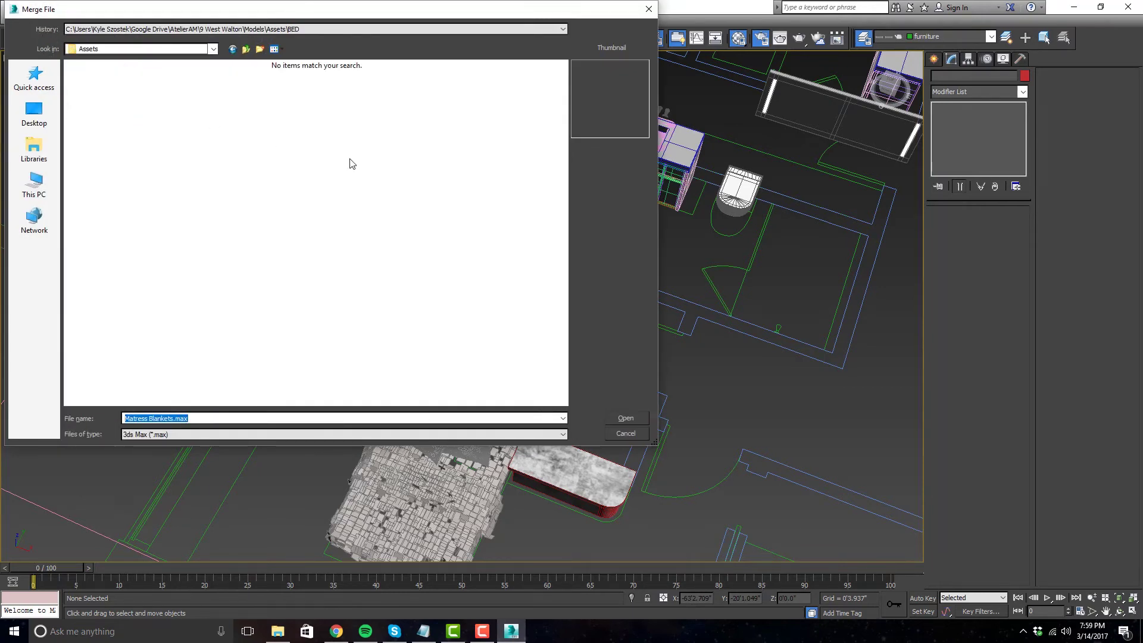
- Paste the Generic Lamp asset folder path as the location and merge the LAMP group from LAMP.max
key("alt+Tab")
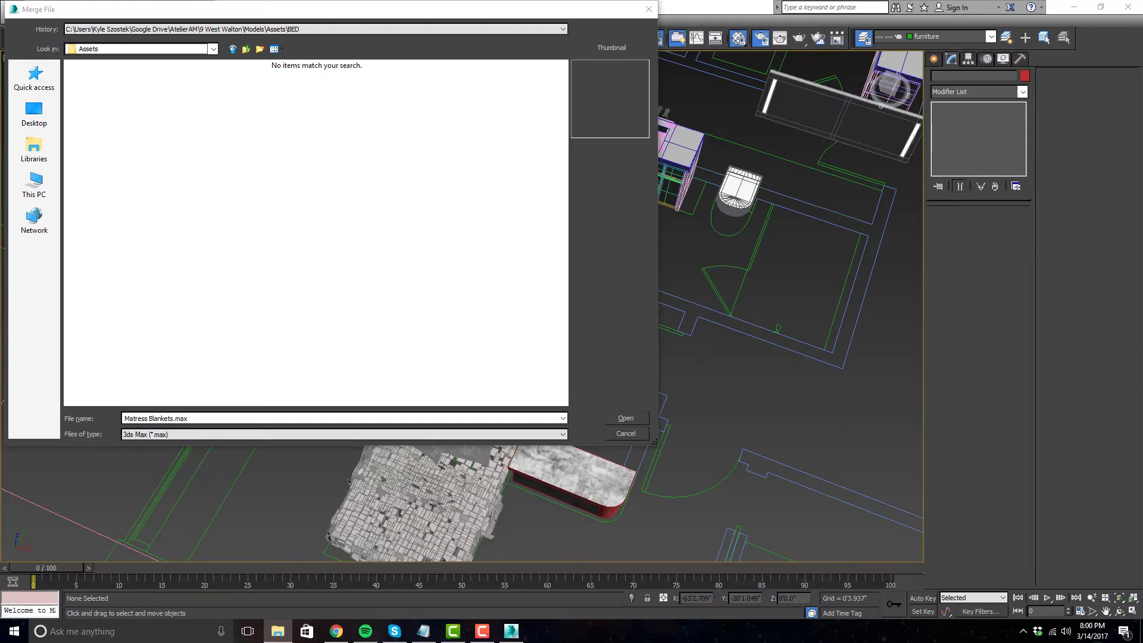
left_click(500, 418)
key("ctrl+a")
key("ctrl+v")
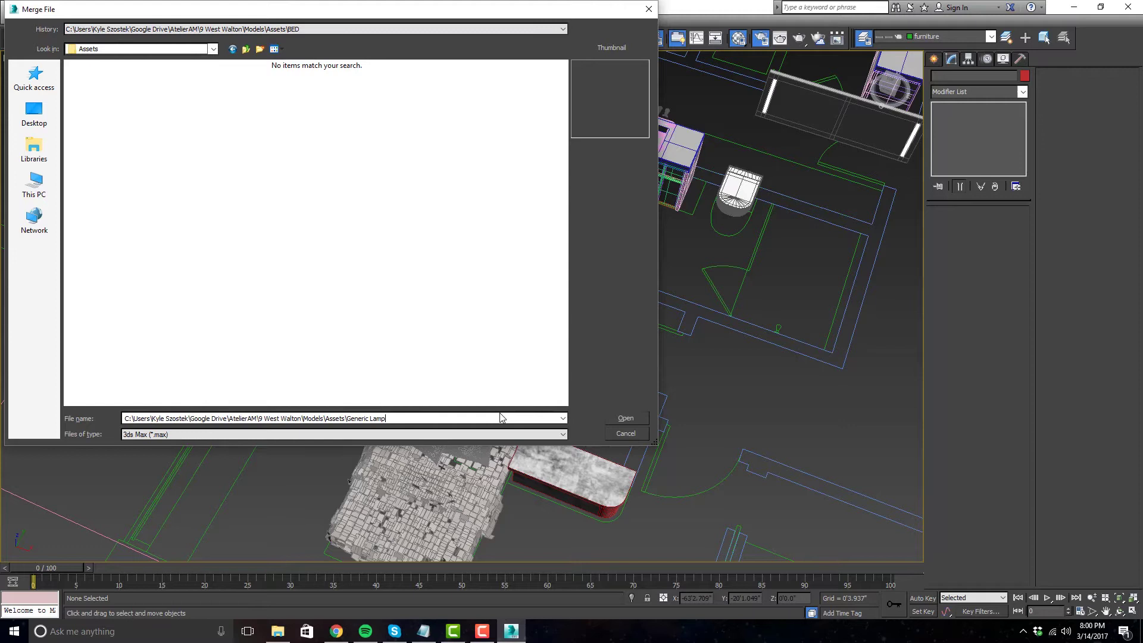
key("Return")
double_click(210, 93)
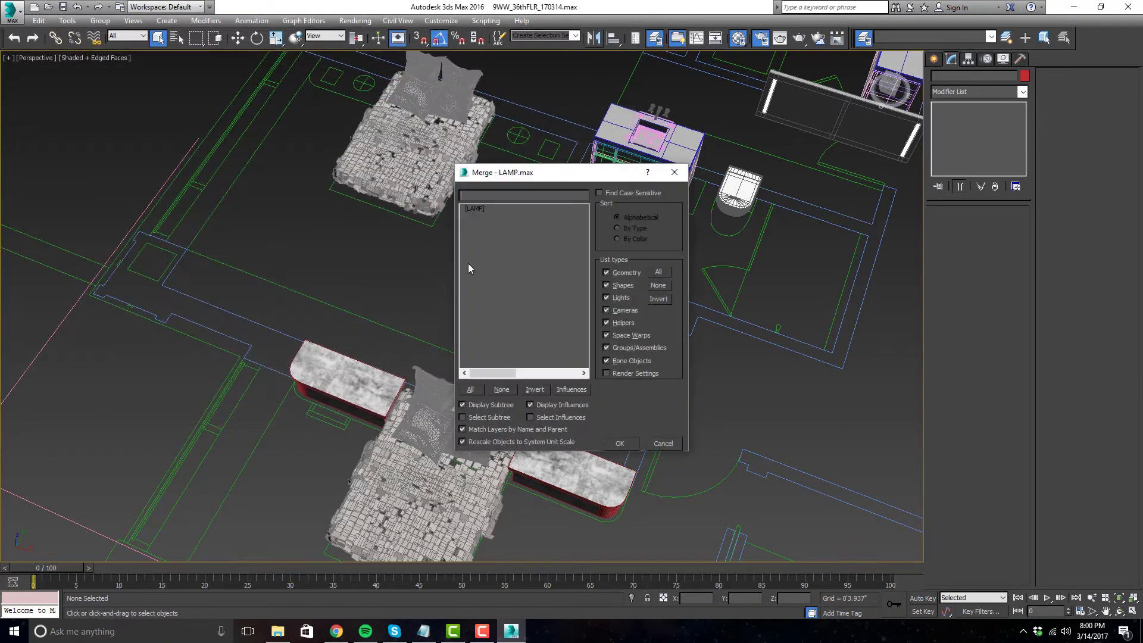
left_click(618, 446)
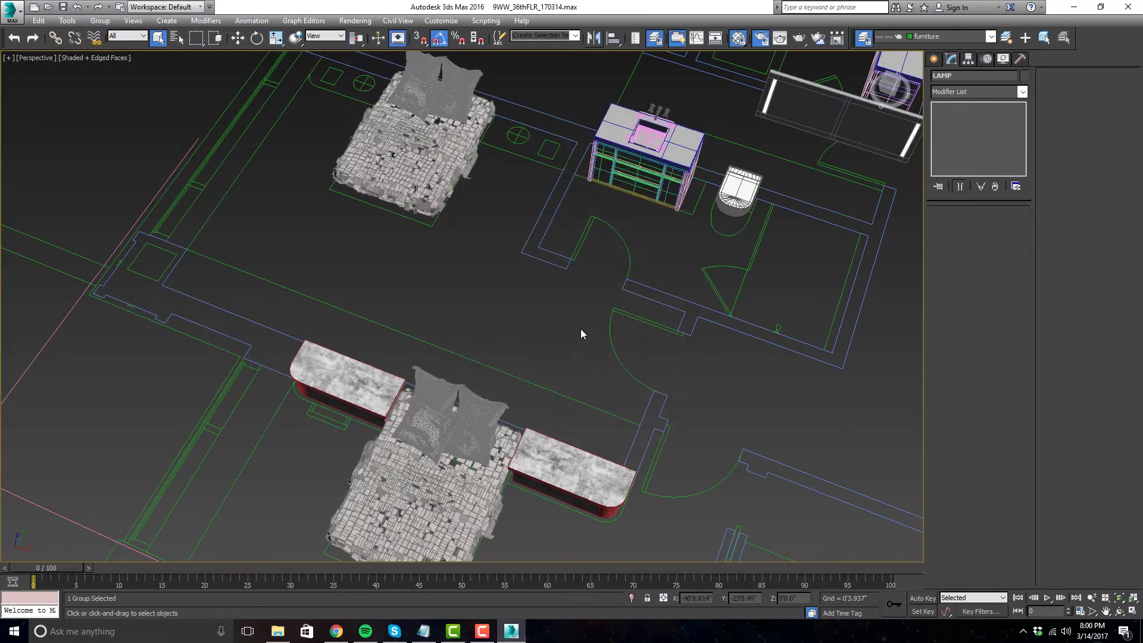
- Move the merged lamp onto the plan's lamp symbol on the lower bed's right nightstand, at about X -39'6.7", Y -29'10.9"
key("z")
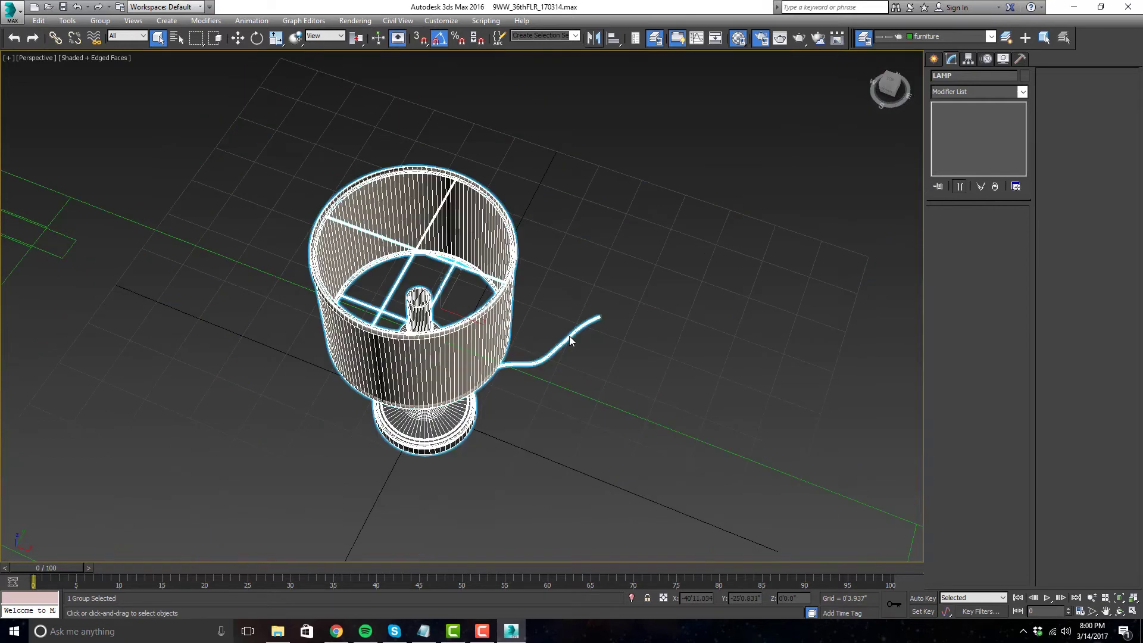
key("alt+w")
key("alt+w")
key("w")
scroll(416, 255, "down", 8)
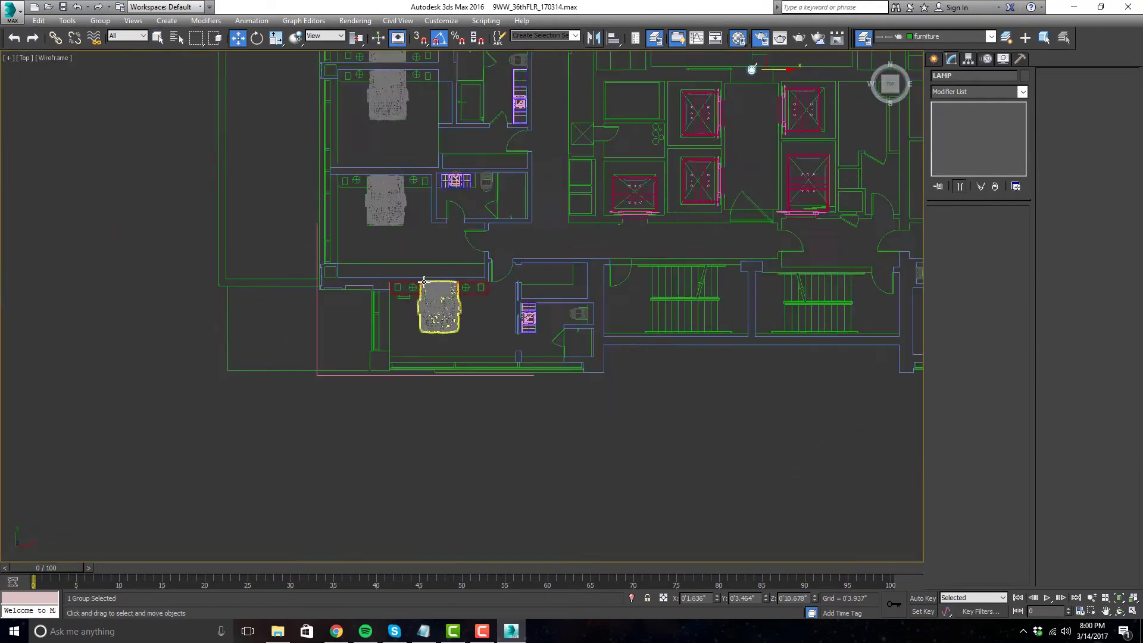
scroll(463, 265, "up", 2)
left_click_drag(535, 203, 390, 324)
scroll(391, 325, "up", 5)
scroll(377, 324, "up", 4)
left_click_drag(331, 297, 322, 282)
scroll(548, 315, "down", 4)
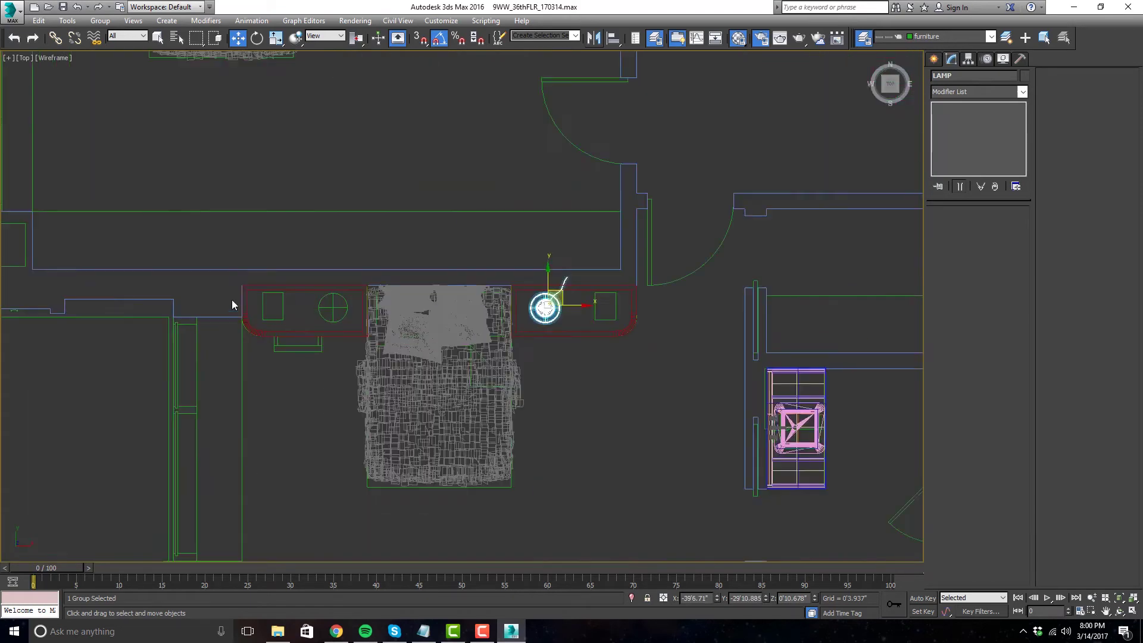
- Copy the lamp along X onto the lower bed's left nightstand, at about X -46'11.5"
scroll(544, 309, "up", 3)
left_click_drag(705, 311, 403, 311, "shift")
left_click(568, 365)
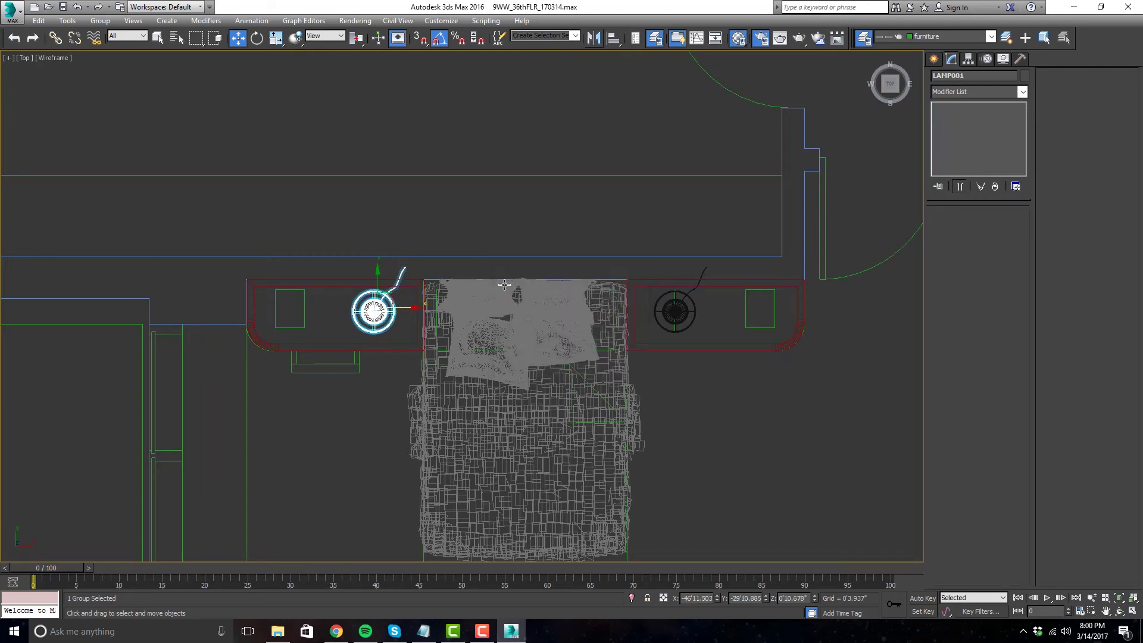
- Group the lower bed's two nightstands and their two lamps together, accepting the default group name
scroll(597, 320, "down", 3)
middle_click_drag(597, 320, 588, 359)
scroll(581, 351, "up", 2)
left_click(570, 338, "ctrl")
left_click(597, 357, "ctrl")
left_click(354, 361, "ctrl")
left_click(100, 20)
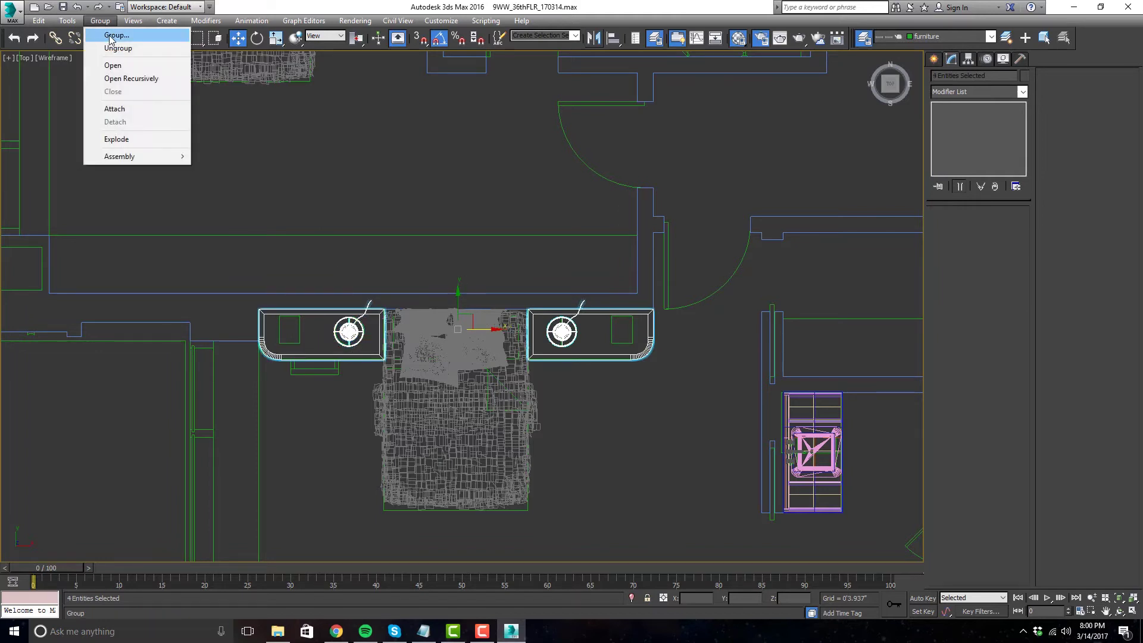
left_click(110, 36)
left_click(571, 338)
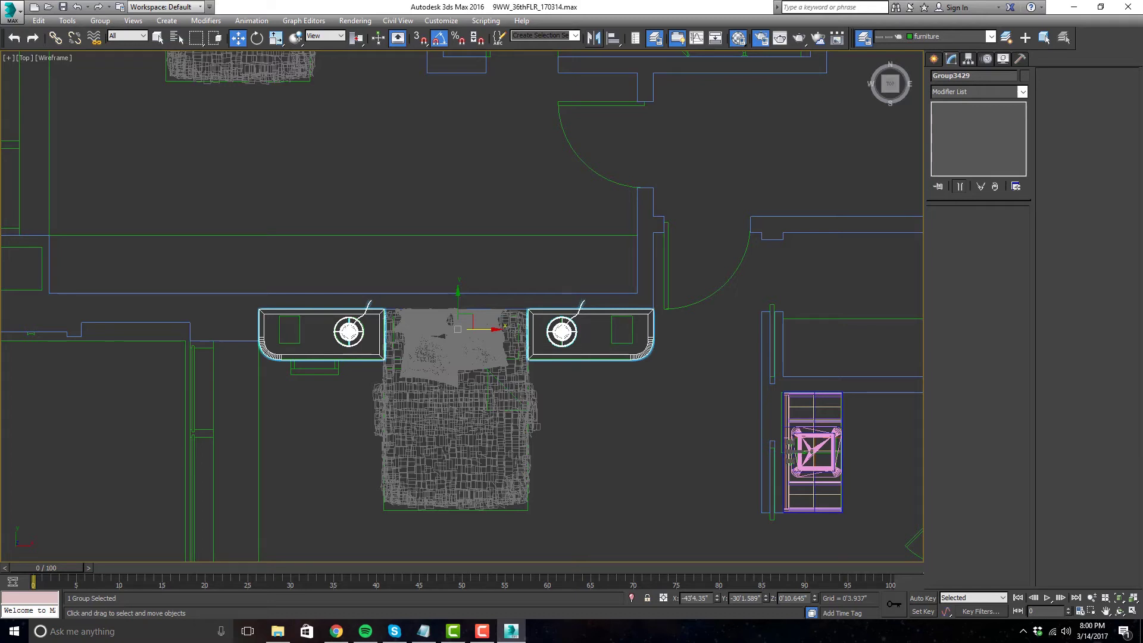
- Clone the nightstand-and-lamp group as one instance beside the bed in the bedroom above, at about X -51'1.3", Y -15'2.9"
scroll(587, 301, "down", 5)
middle_click_drag(460, 250, 531, 358)
scroll(518, 394, "up", 2)
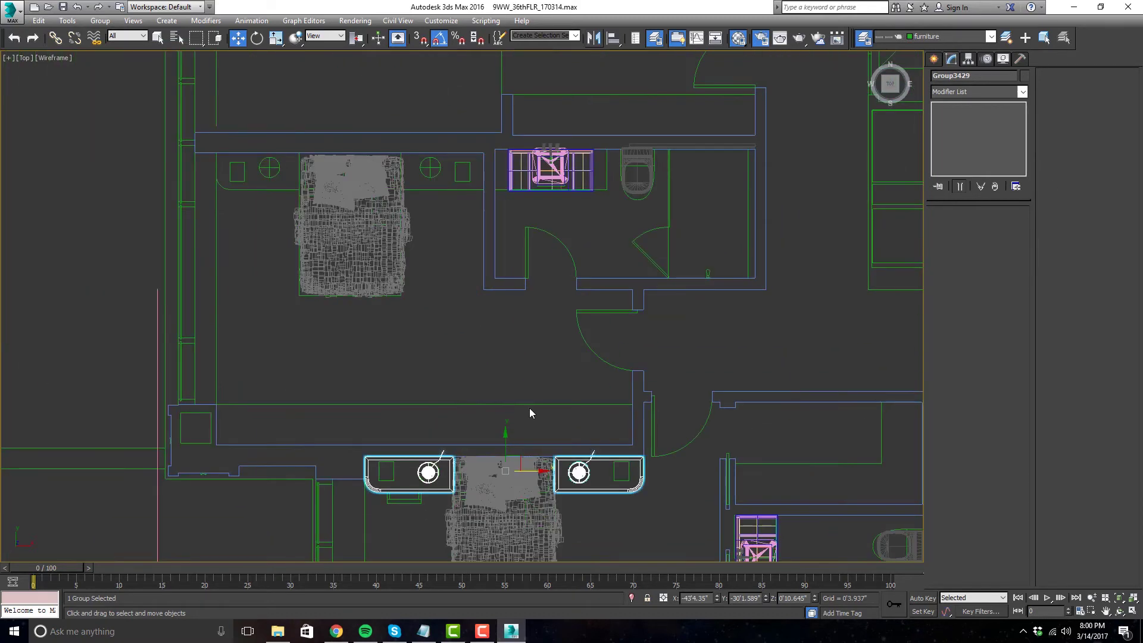
mouse_move(522, 462)
left_mouse_down("shift")
mouse_move(331, 184)
mouse_move(361, 158)
left_mouse_up("shift")
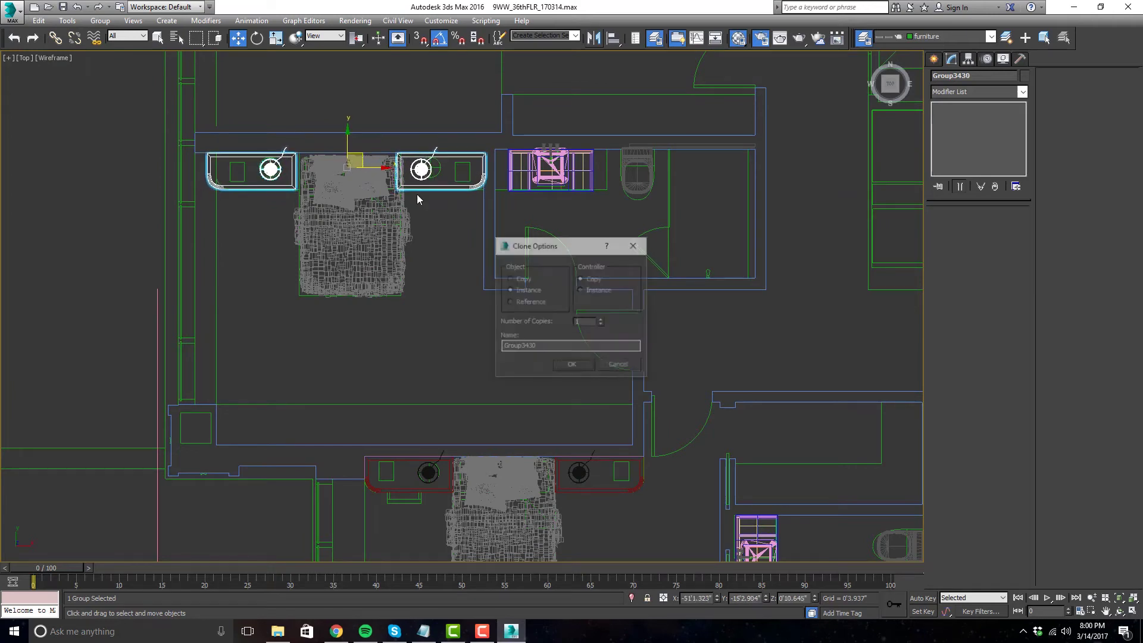
left_click(580, 365)
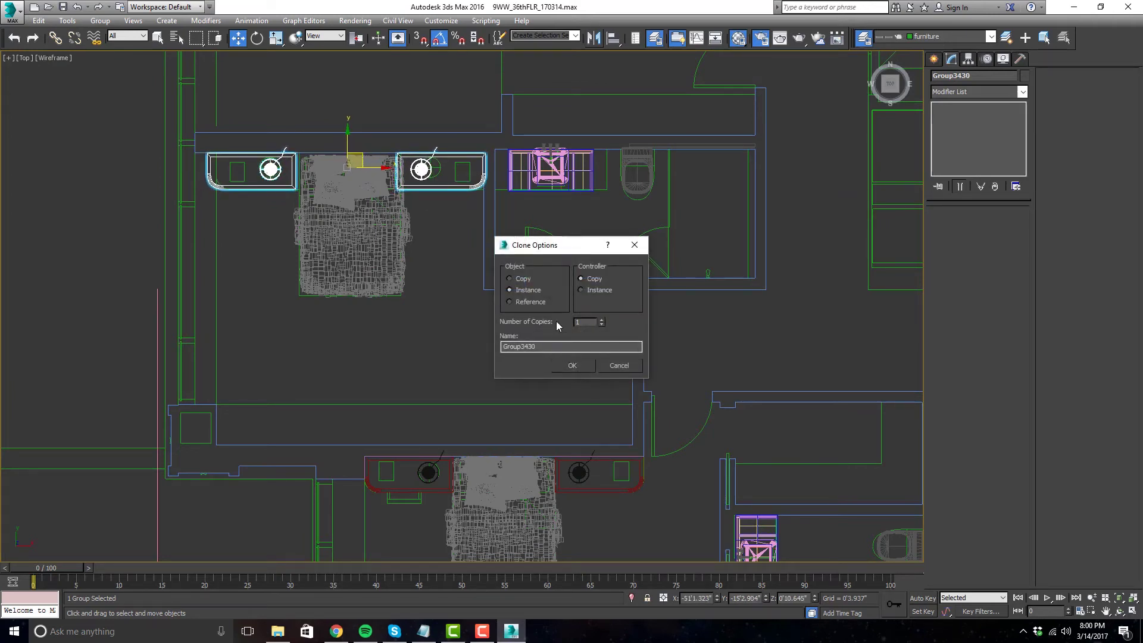
- Move the cloned nightstand-and-lamp group along X to about -50'10.2", aligning it with the nightstand outlines beside the bed
scroll(312, 235, "up", 5)
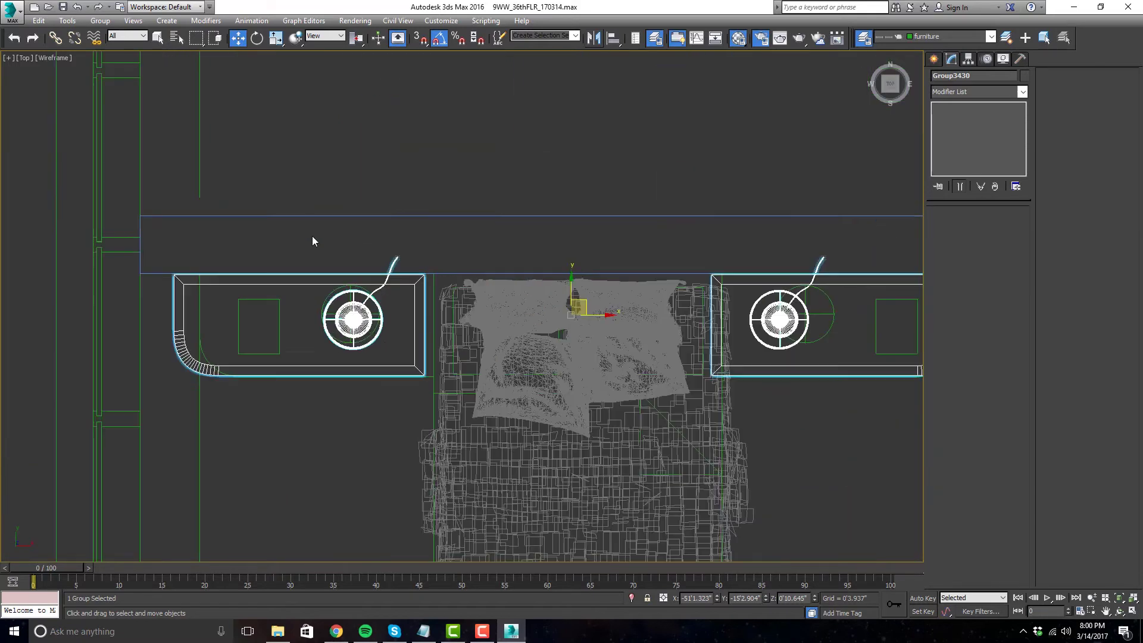
left_click_drag(607, 315, 627, 315)
scroll(408, 294, "down", 3)
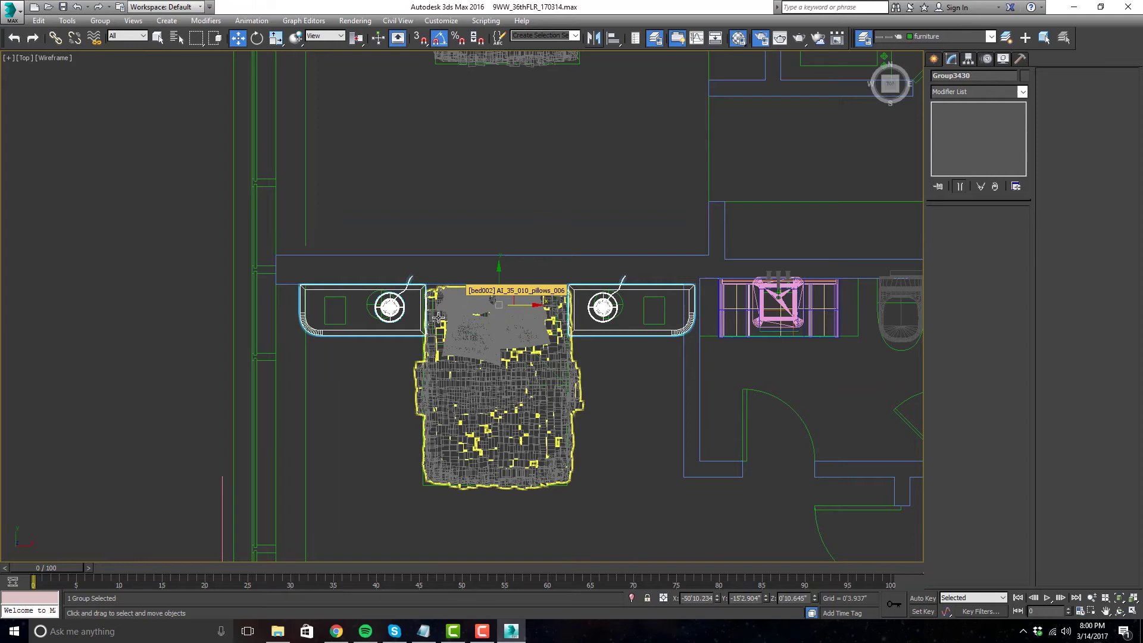
- Clone the nightstand-and-lamp group up to the bedroom above and align it with the plan at about X -50'6.7", Y -0'7.4"
scroll(431, 348, "down", 2)
middle_click_drag(470, 249, 476, 439)
left_click_drag(452, 445, 452, 146, "shift")
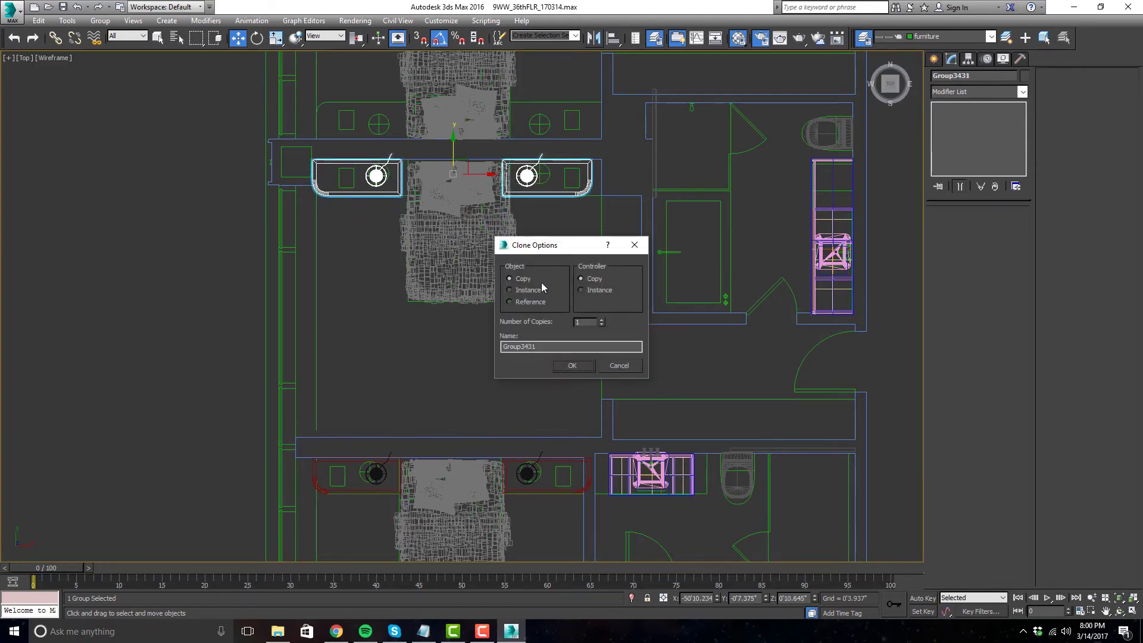
left_click(572, 366)
left_click_drag(492, 176, 499, 179)
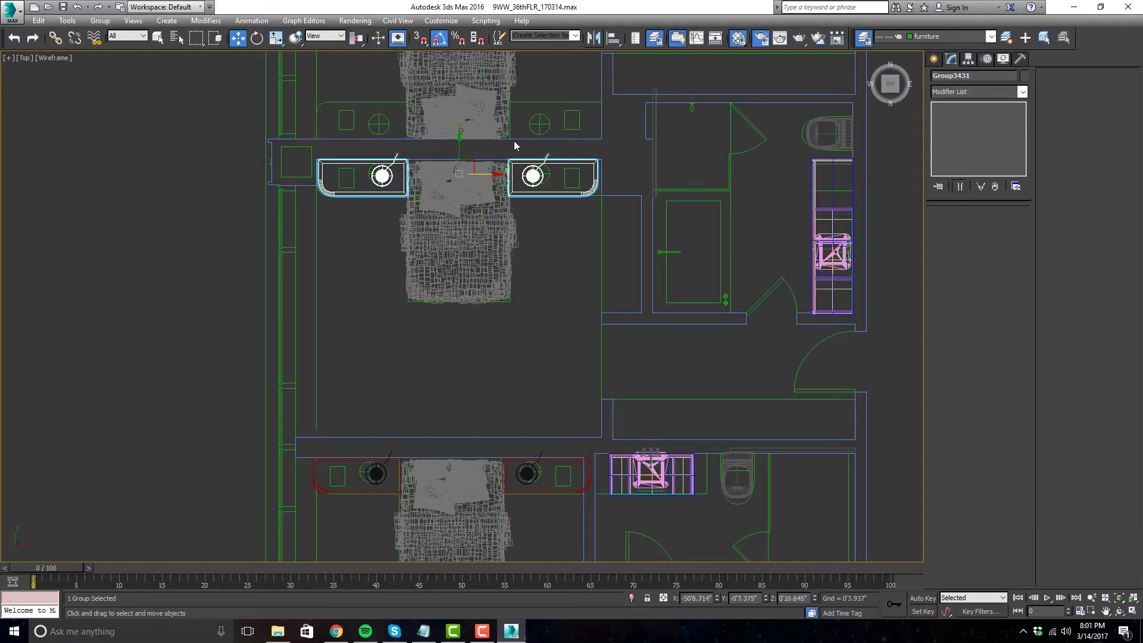
- Clone the group across the wall to the facing bed, mirror it along Y, and position it at about Y 1'10.8"
middle_click_drag(514, 146, 518, 284)
left_click_drag(465, 281, 466, 222, "shift")
left_click(573, 366)
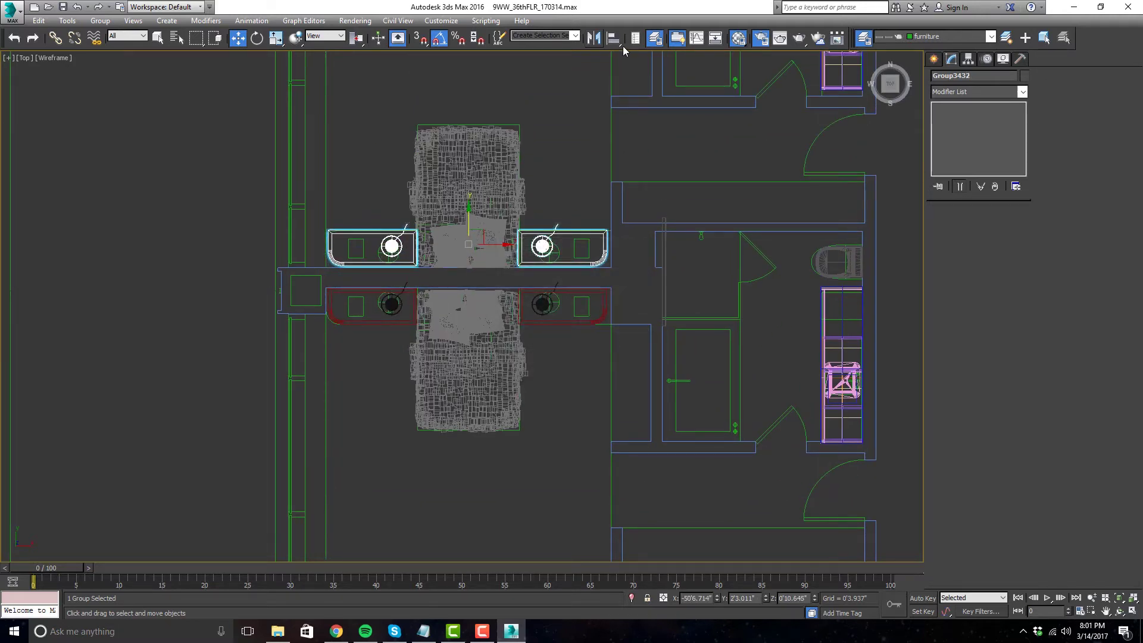
left_click(594, 38)
left_click(548, 266)
left_click(538, 407)
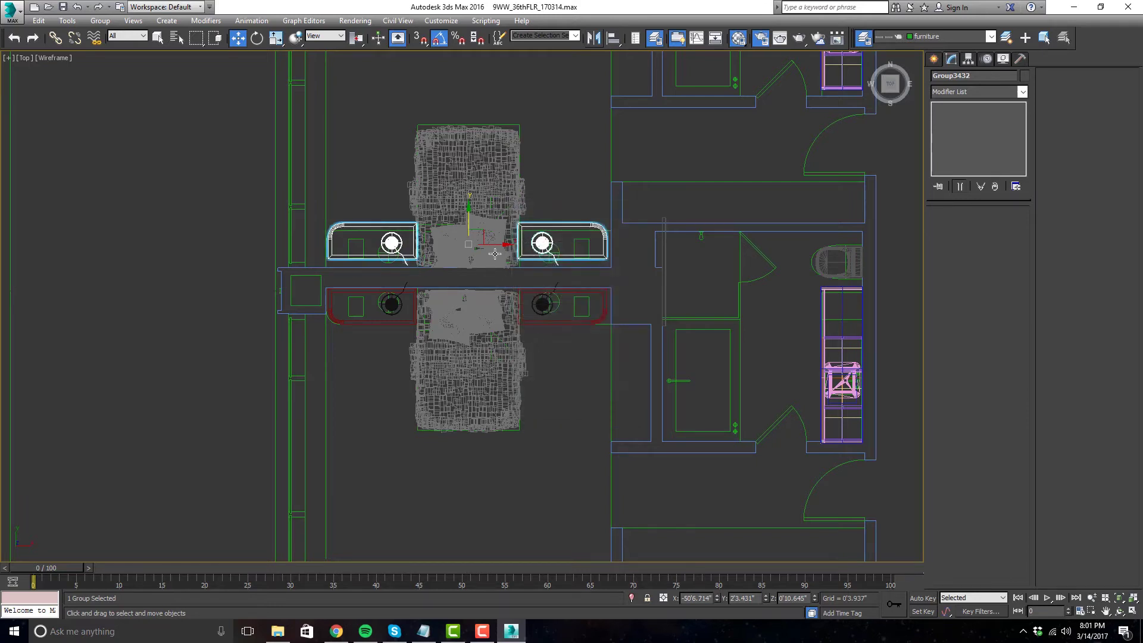
left_click_drag(470, 217, 471, 225)
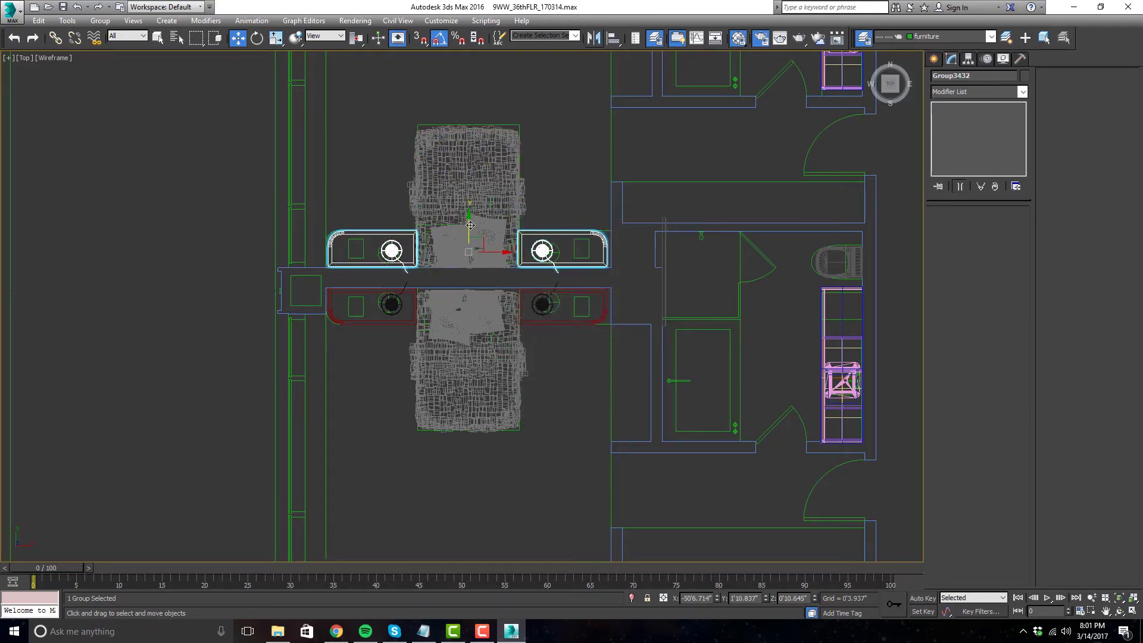
- Clone the two back-to-back nightstand-and-lamp groups along X to the pair of beds on the plan's opposite side
scroll(406, 245, "down", 6)
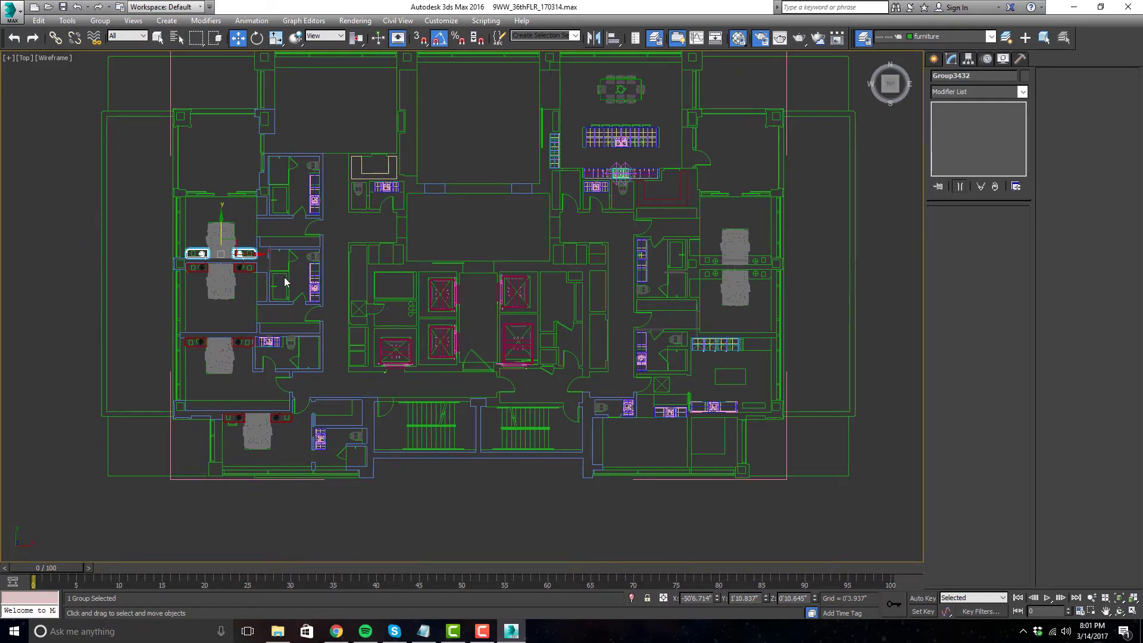
scroll(256, 282, "up", 4)
left_click(238, 256, "ctrl")
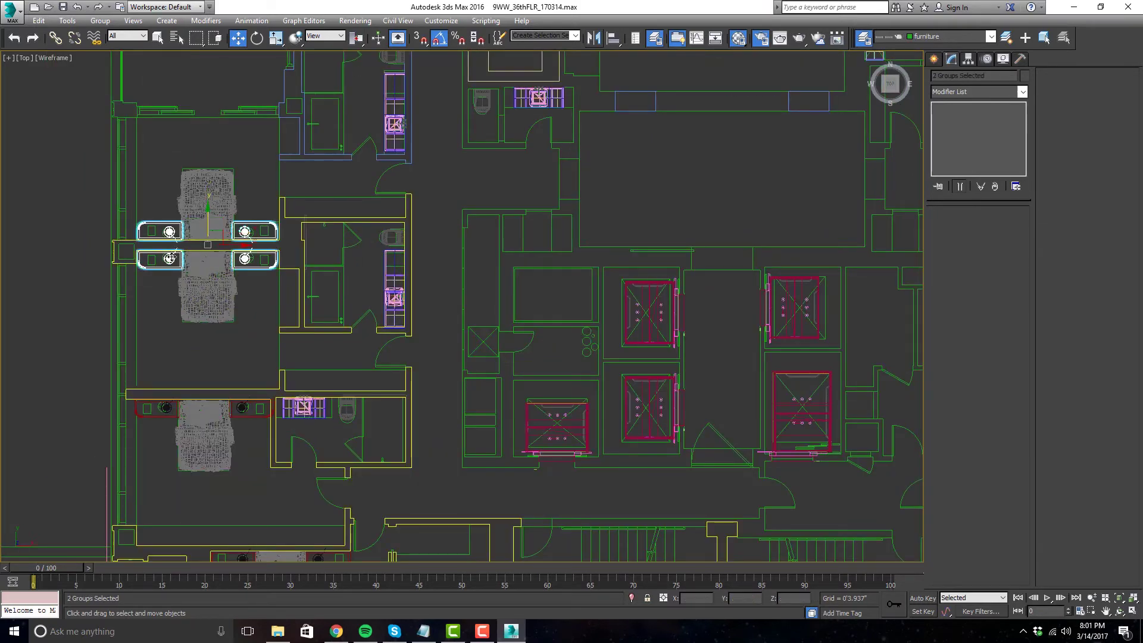
scroll(216, 248, "down", 2)
scroll(219, 241, "down", 2)
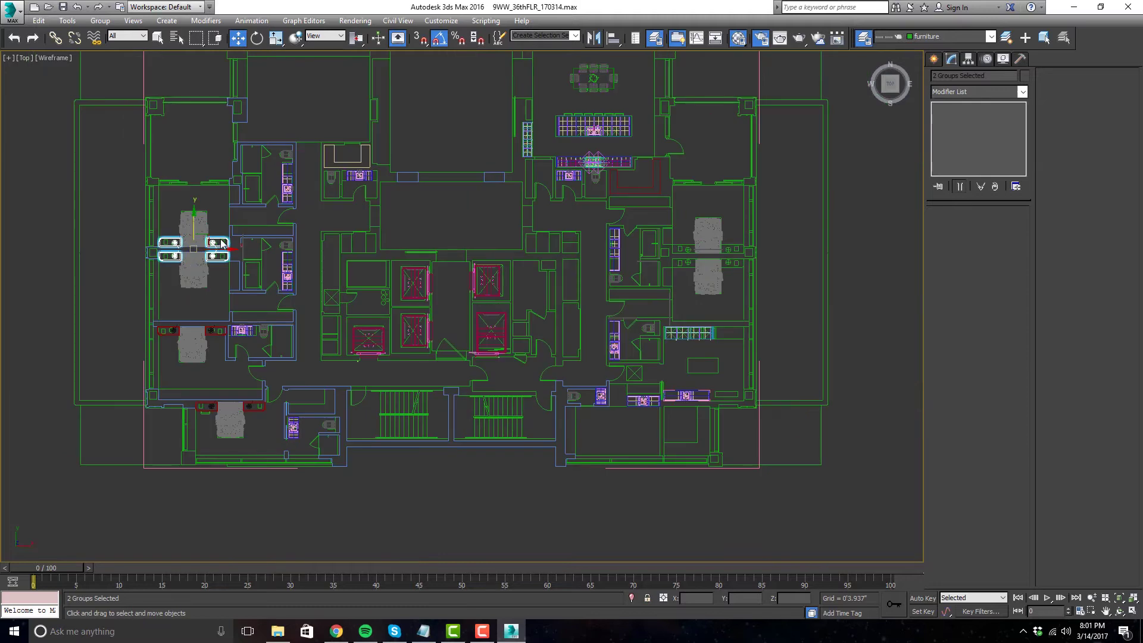
mouse_move(207, 241)
left_mouse_down("shift")
mouse_move(715, 268)
mouse_move(723, 248)
left_mouse_up("shift")
left_click(572, 365)
- Shift the two cloned groups by about -0'5.5" in X and 0'0.13" in Y onto the plan's nightstand outlines, and deselect them
key("z")
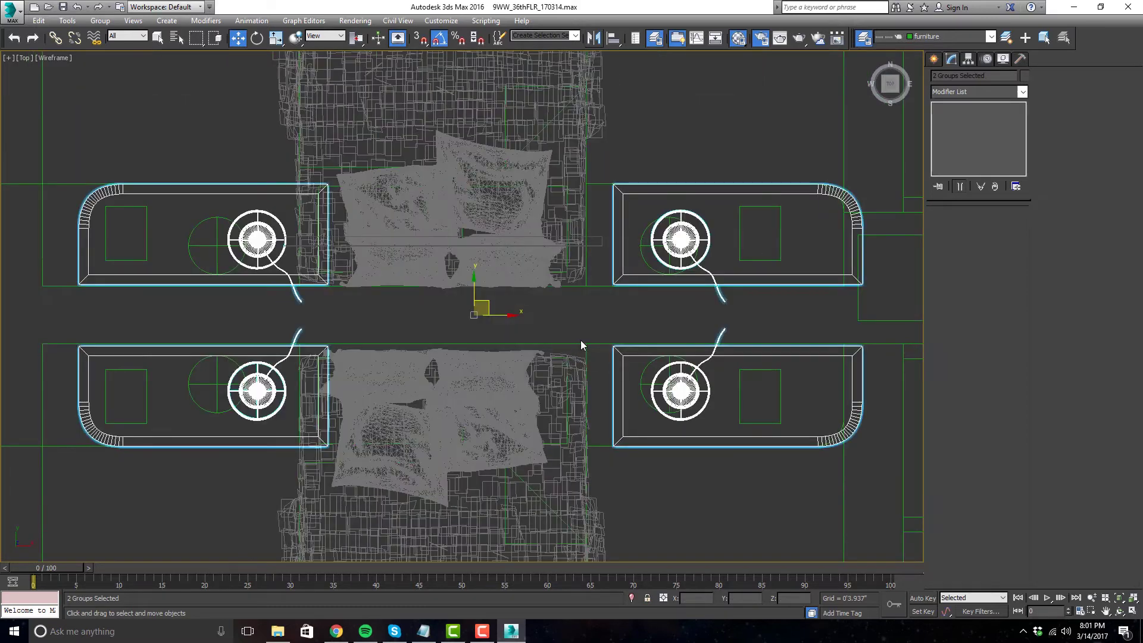
left_click_drag(488, 303, 462, 303)
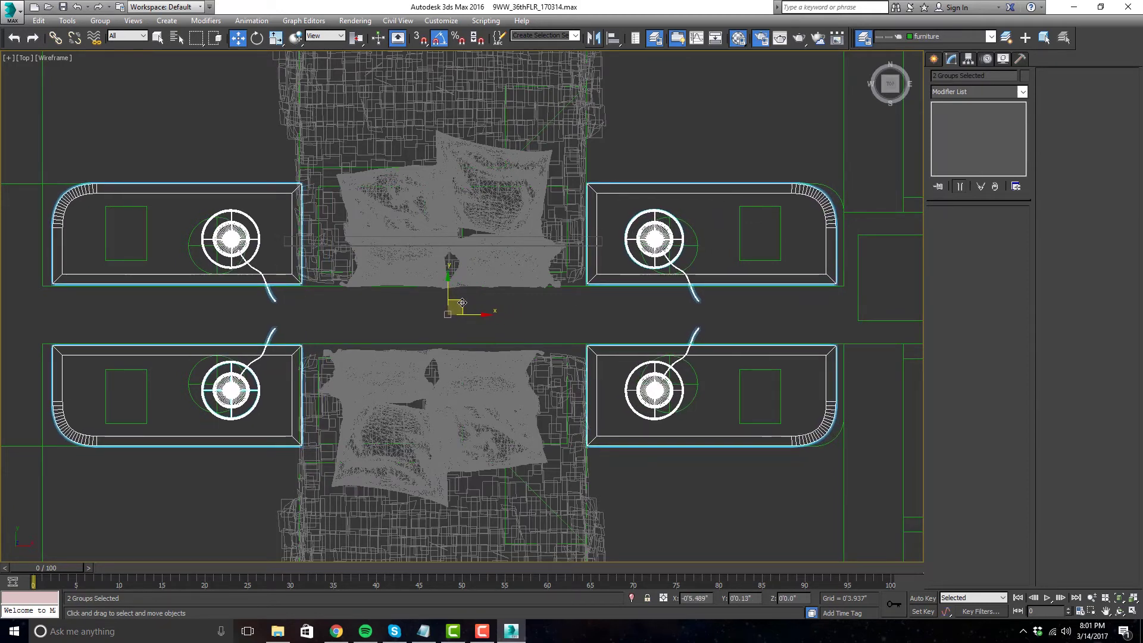
scroll(640, 253, "down", 5)
scroll(743, 274, "down", 4)
left_click(748, 277)
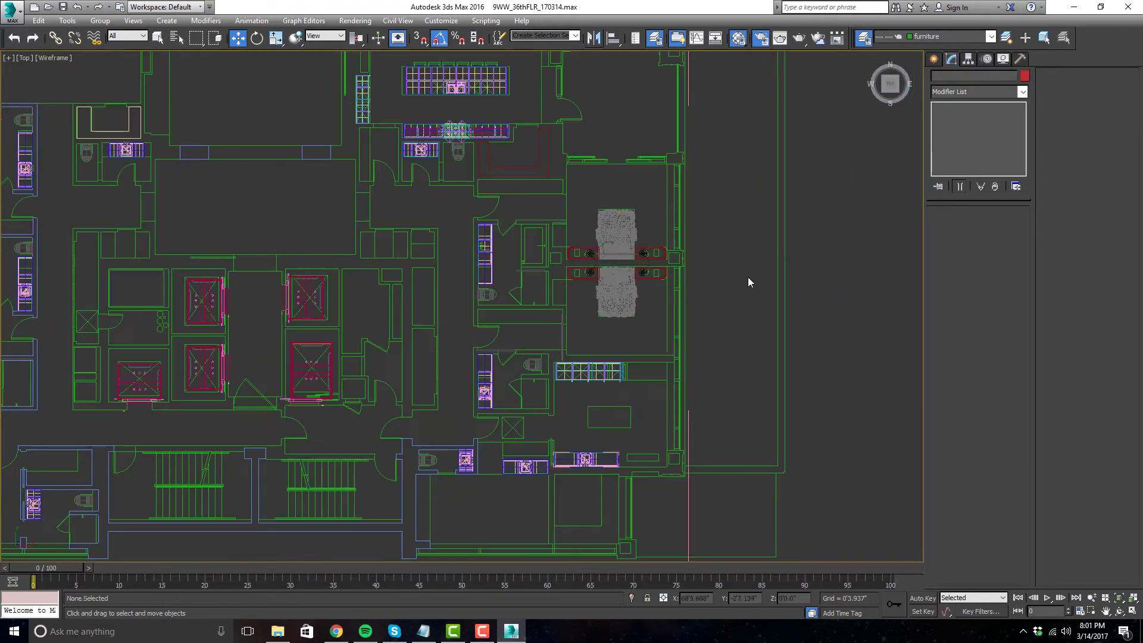
- Examine the furniture layout of the whole floor in plan and in the perspective view
scroll(747, 277, "down", 3)
middle_click_drag(429, 266, 452, 287)
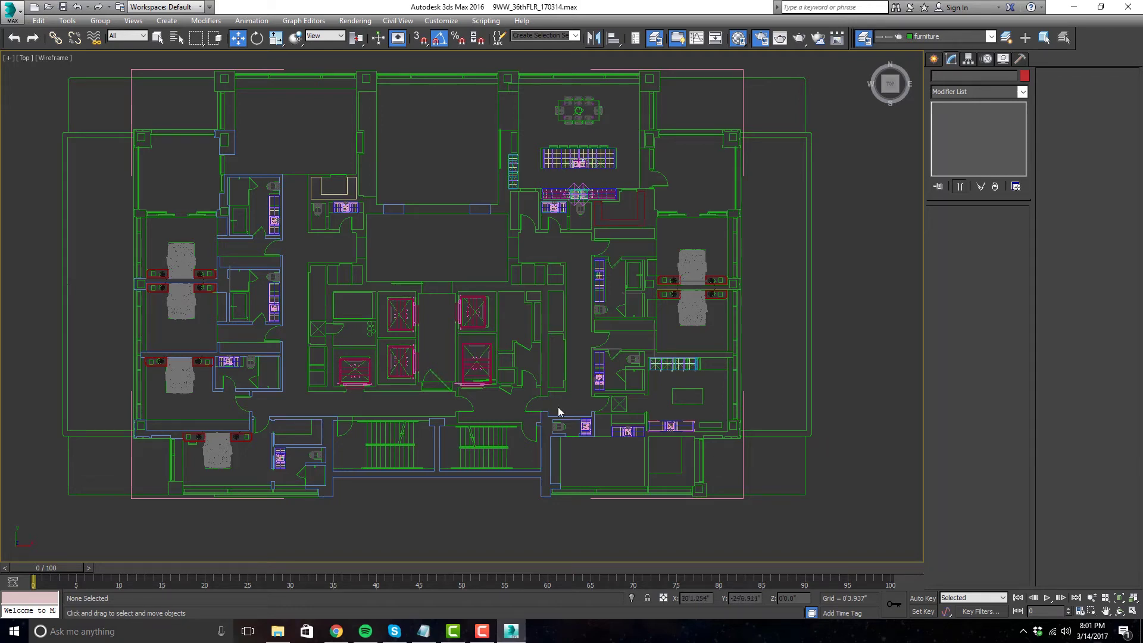
key("alt+w")
left_click(745, 405)
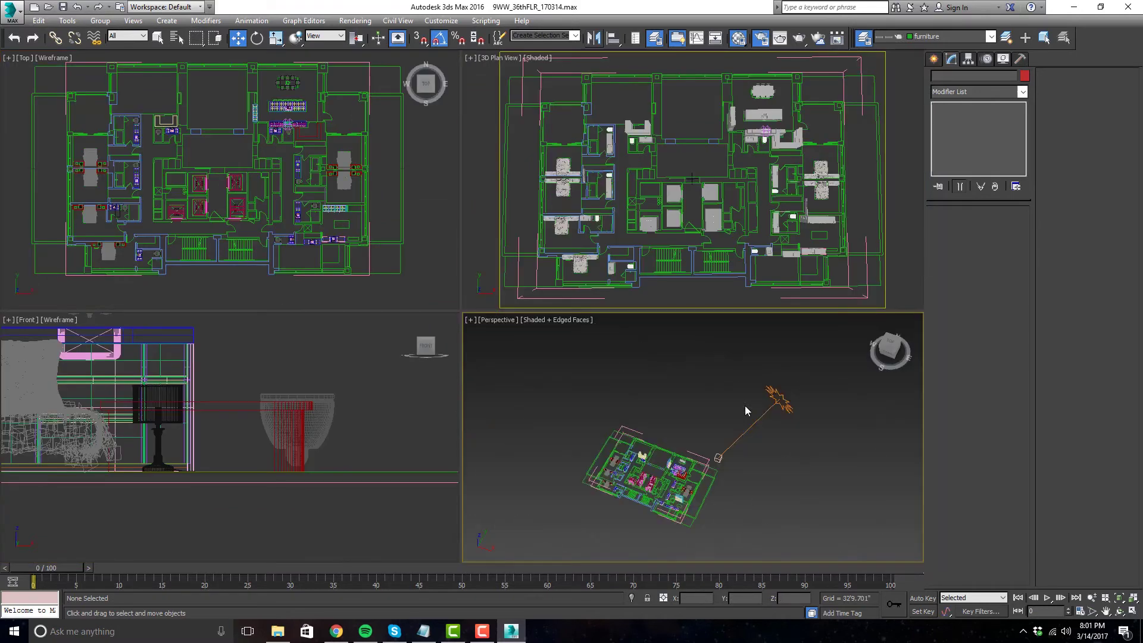
key("alt+w")
middle_click_drag(689, 439, 675, 373, "alt")
scroll(620, 402, "up", 6)
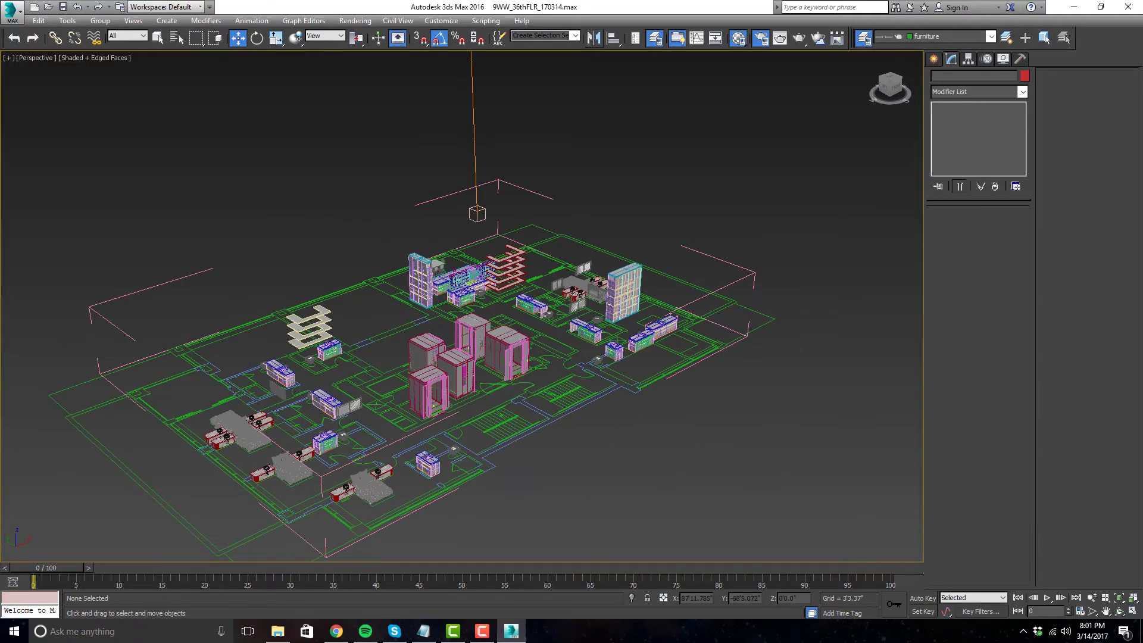
scroll(749, 416, "up", 5)
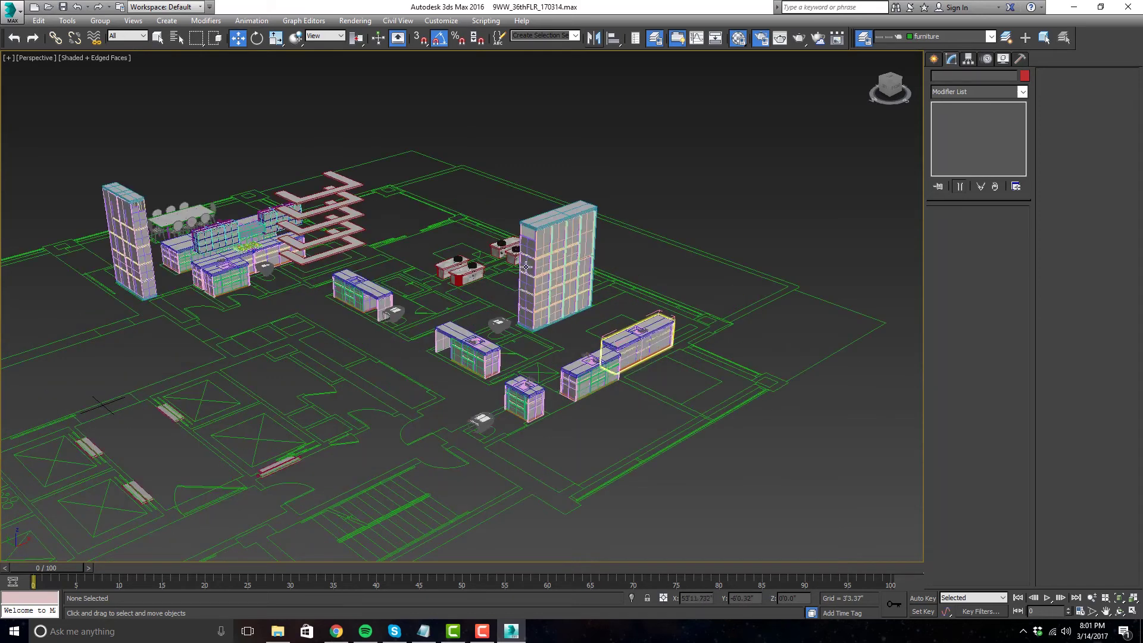
scroll(694, 390, "down", 2)
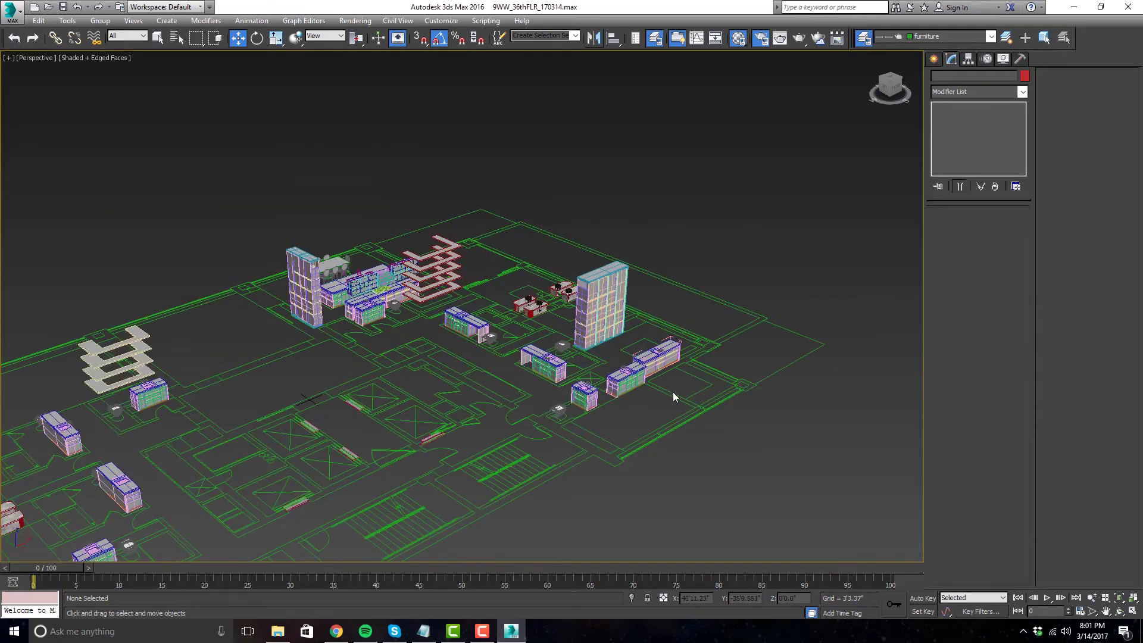
middle_click_drag(383, 397, 572, 250, "alt")
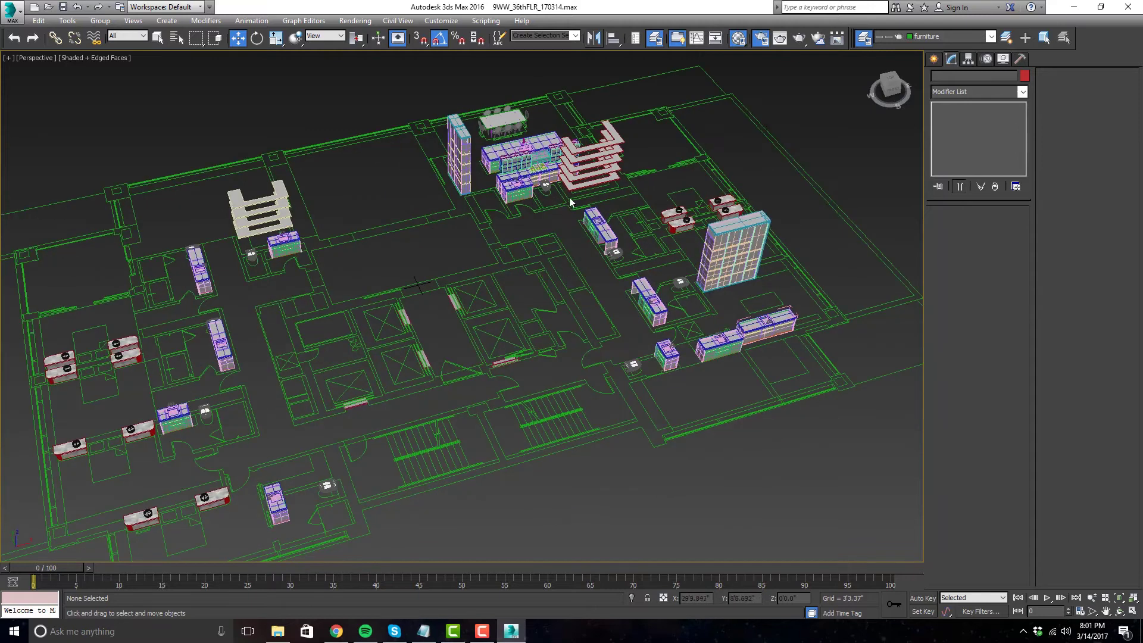
- Make Casework, the pantry shelves' layer, current and show the plan's lower-right corner rooms in the top view
left_click(587, 170)
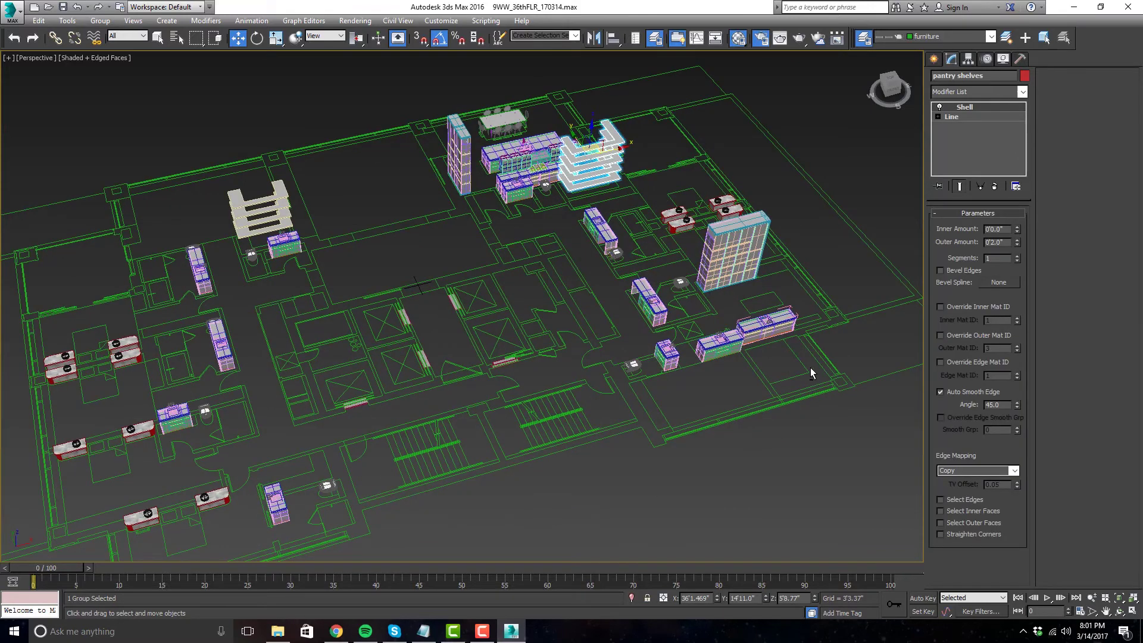
key("alt+w")
right_click(298, 225)
key("alt+w")
scroll(653, 505, "up", 2)
scroll(741, 506, "up", 4)
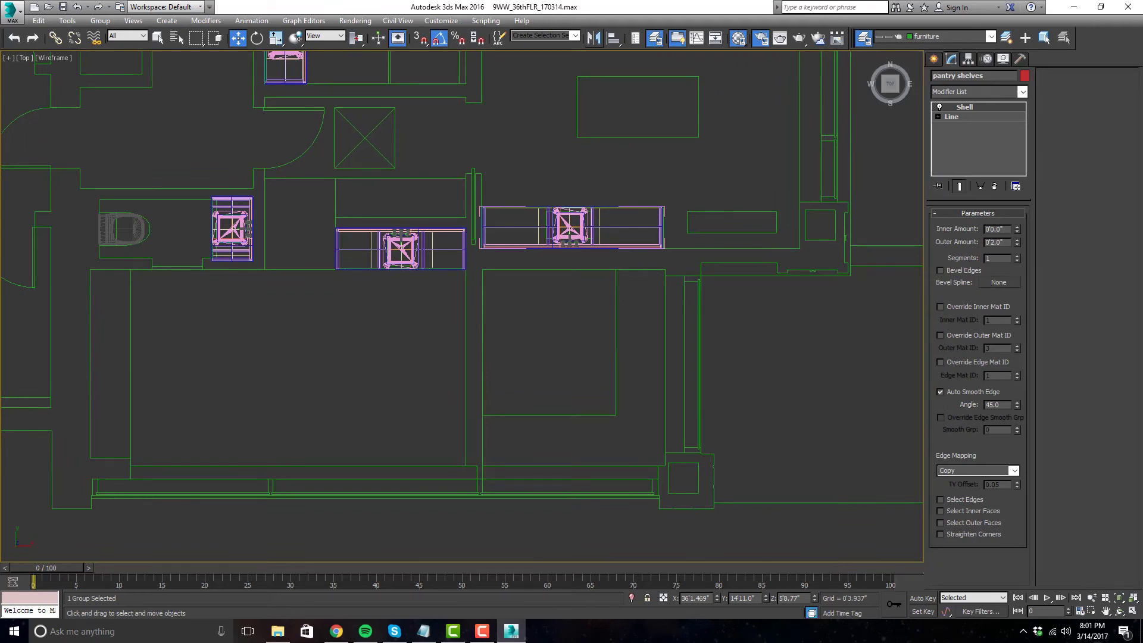
left_click(826, 347)
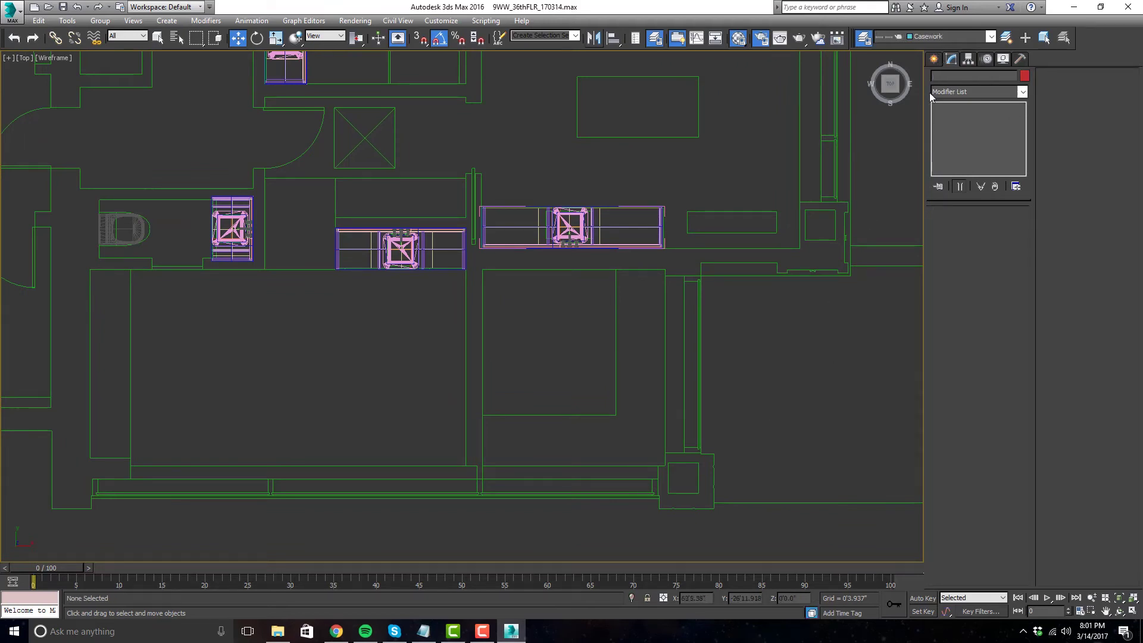
- Trace the L-shaped shelf in the plan's lower-right corner room as a closed line snapped to the floor plan's endpoints
left_click(934, 60)
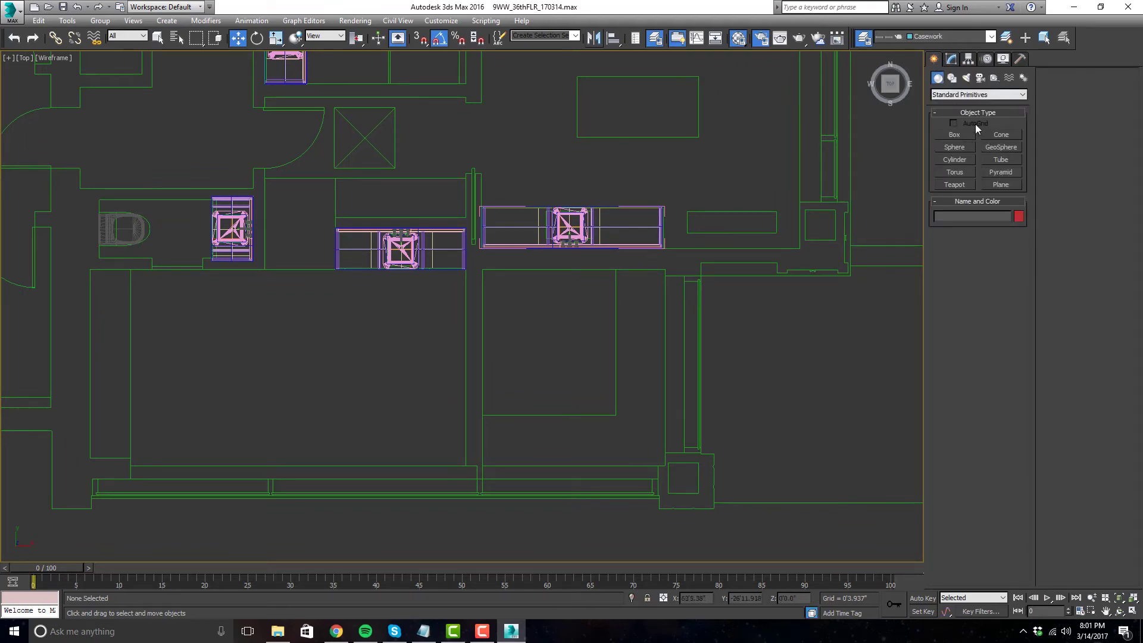
left_click(952, 78)
left_click(959, 145)
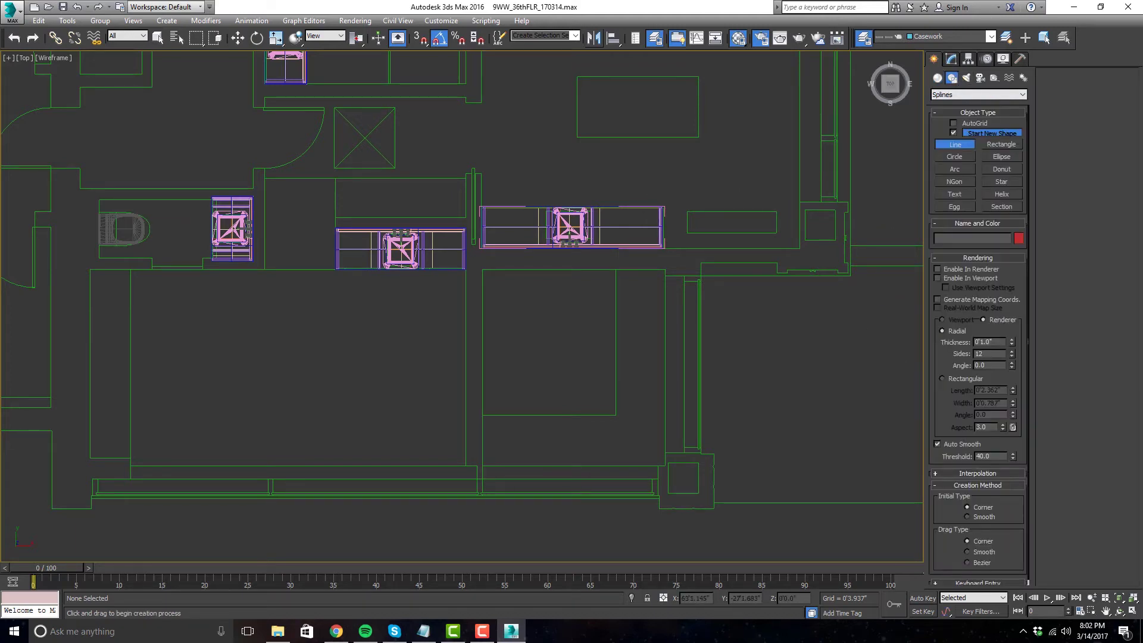
middle_click_drag(692, 406, 720, 353)
key("s")
scroll(635, 405, "up", 2)
left_click(457, 341)
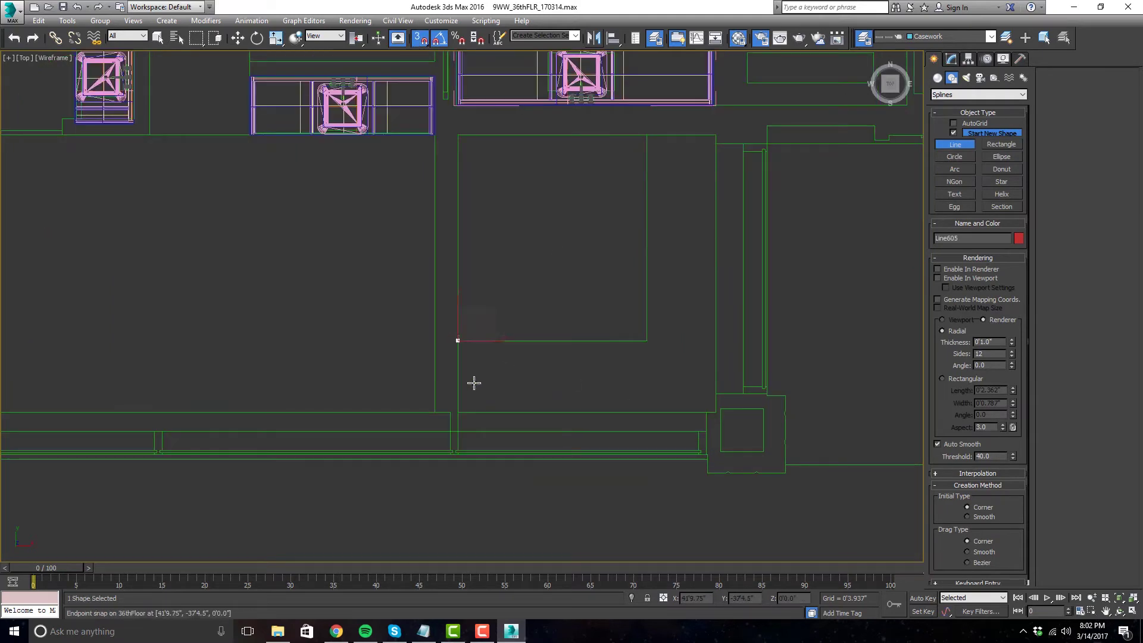
left_click(457, 411)
left_click(715, 412)
left_click(715, 135)
left_click(646, 135)
left_click(647, 340)
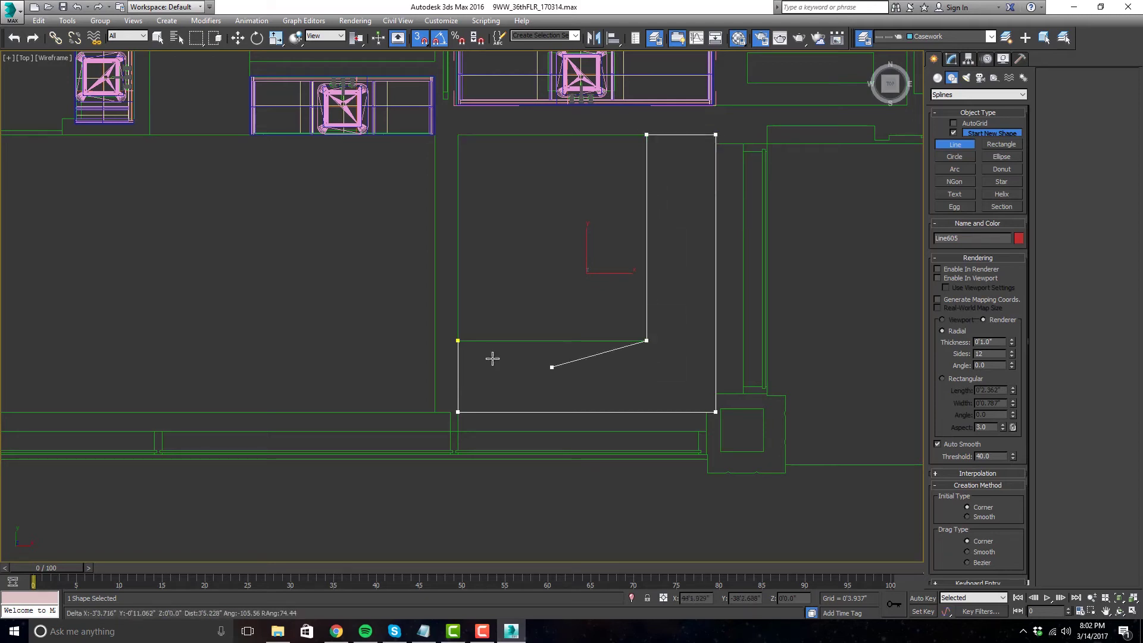
left_click(462, 341)
left_click(554, 355)
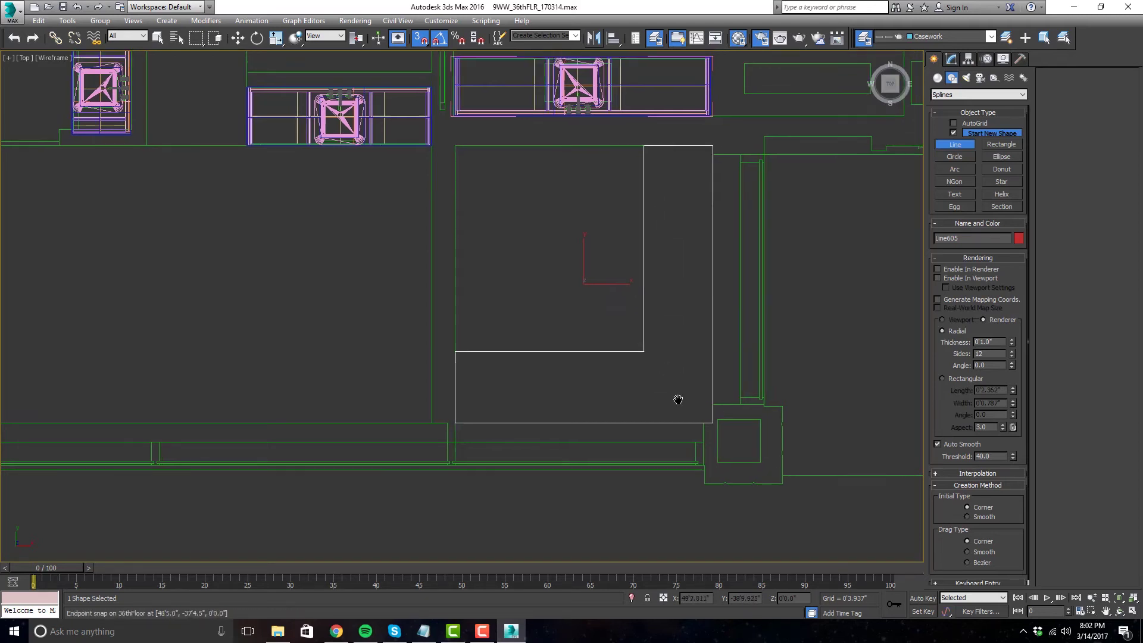
- Add a Shell modifier to the L-shaped outline with an outer amount of 0'2.0"
left_click(952, 62)
left_click(993, 91)
scroll(998, 203, "down", 10)
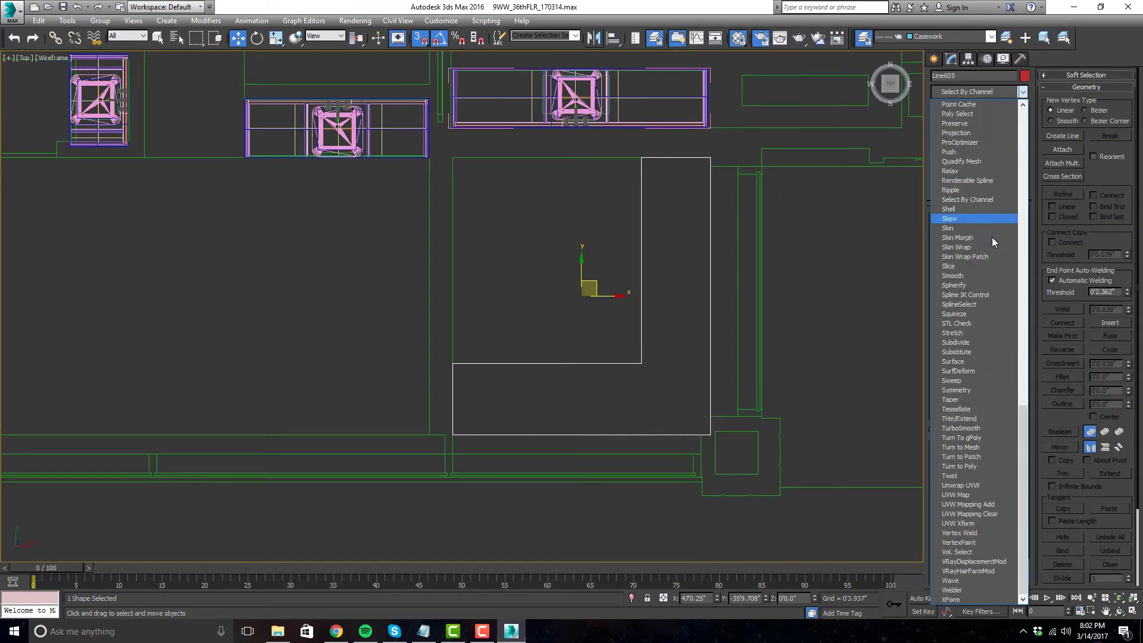
left_click(979, 209)
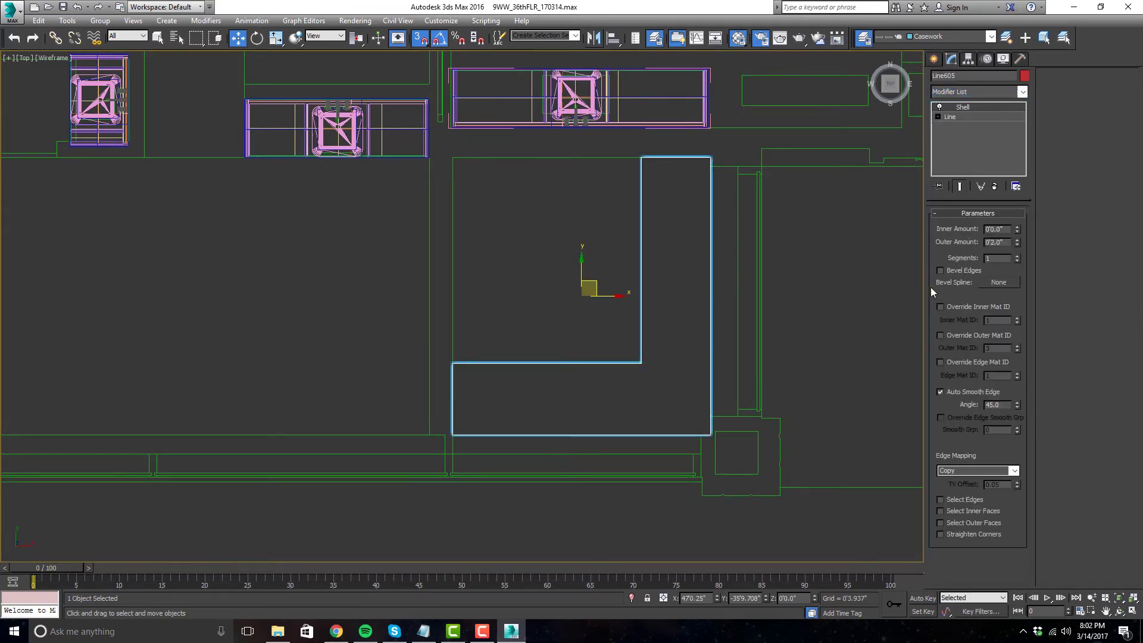
- Turn off snapping and inspect the L-shaped slab in perspective against the neighbouring casework and the building walls
middle_click_drag(837, 359, 830, 370)
key("alt+w")
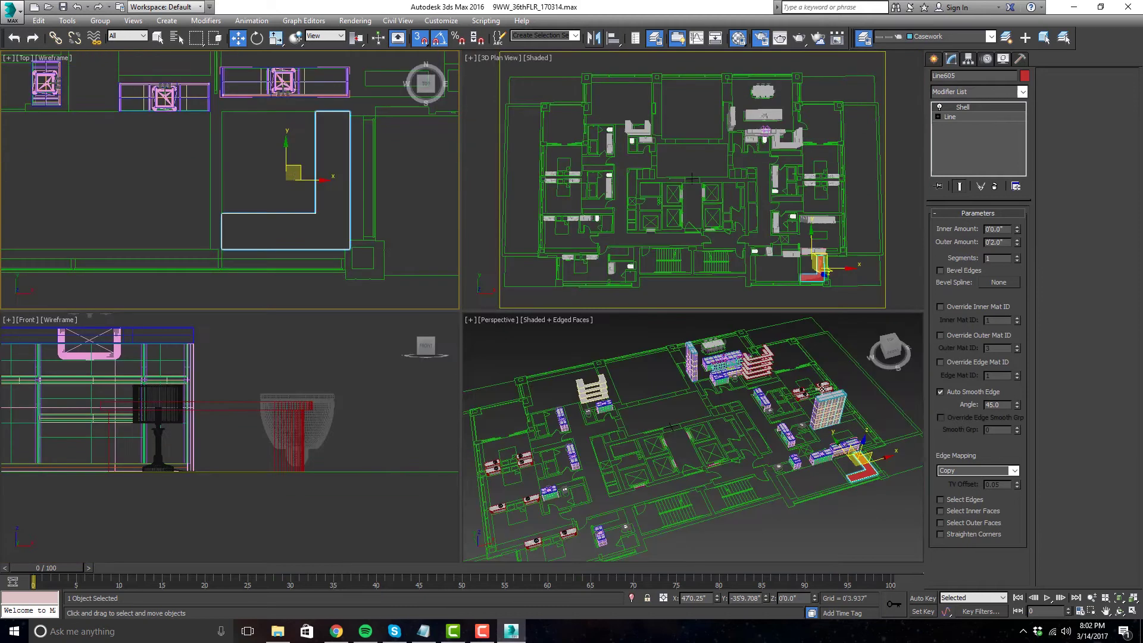
middle_click(811, 420)
key("alt+w")
key("z")
scroll(756, 399, "down", 3)
middle_click_drag(687, 423, 725, 398, "alt")
left_click(421, 38)
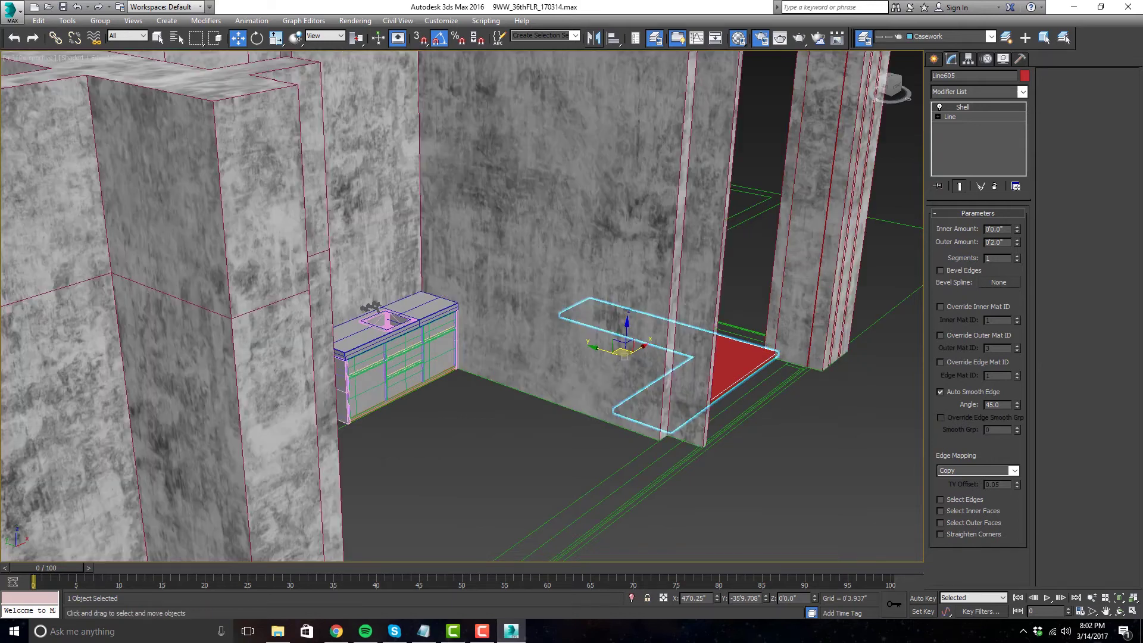
middle_click_drag(782, 324, 828, 428, "alt")
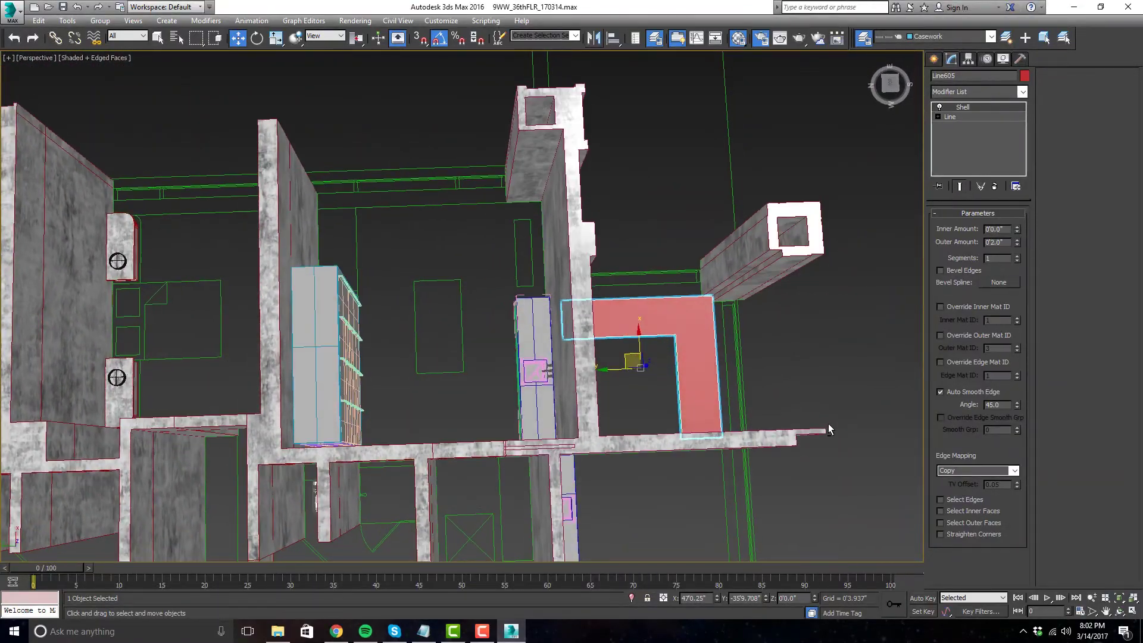
- Delete the L-shaped slab from the corner room in the top view
key("alt+w")
middle_click(381, 157)
key("alt+w")
key("z")
scroll(520, 234, "down", 5)
middle_click_drag(561, 222, 589, 308)
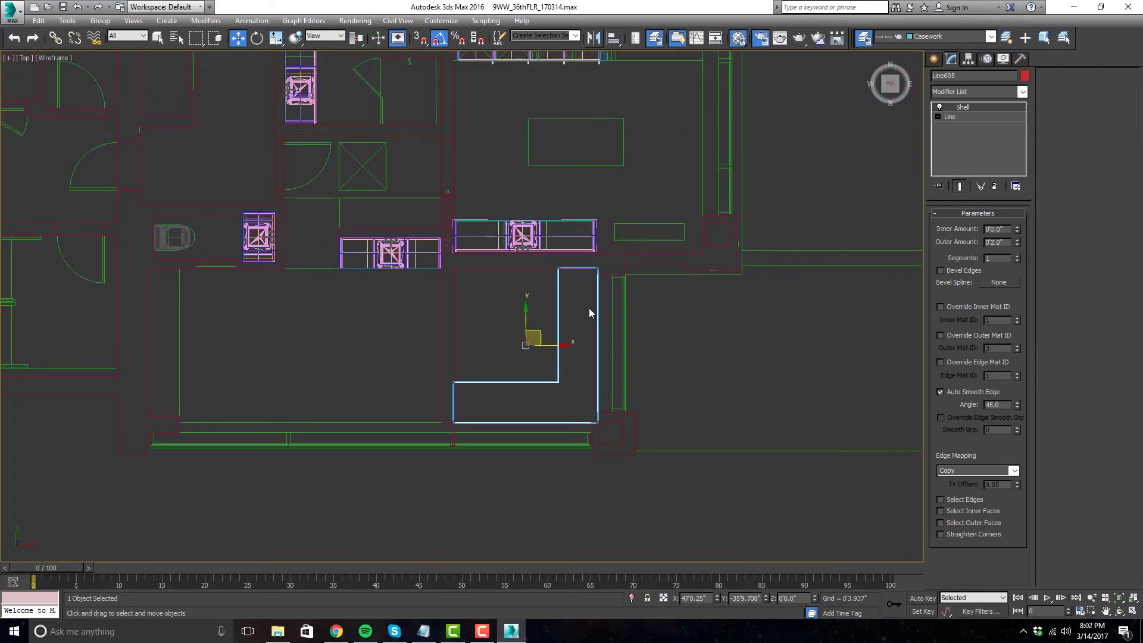
scroll(552, 310, "up", 2)
scroll(595, 327, "down", 2)
middle_click_drag(635, 333, 665, 355)
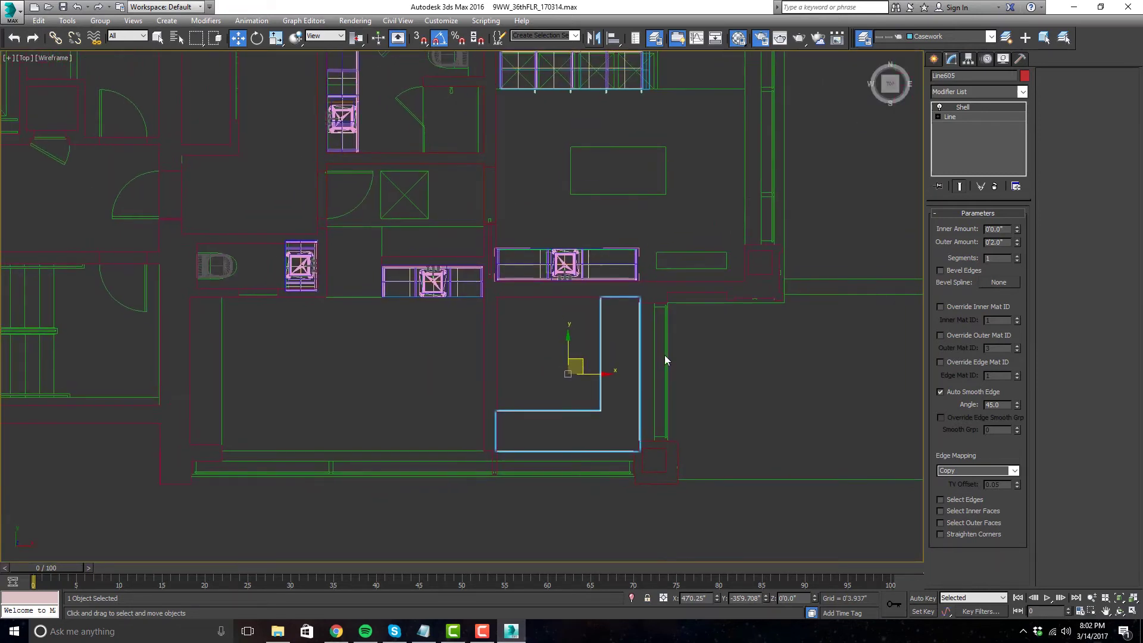
key("Delete")
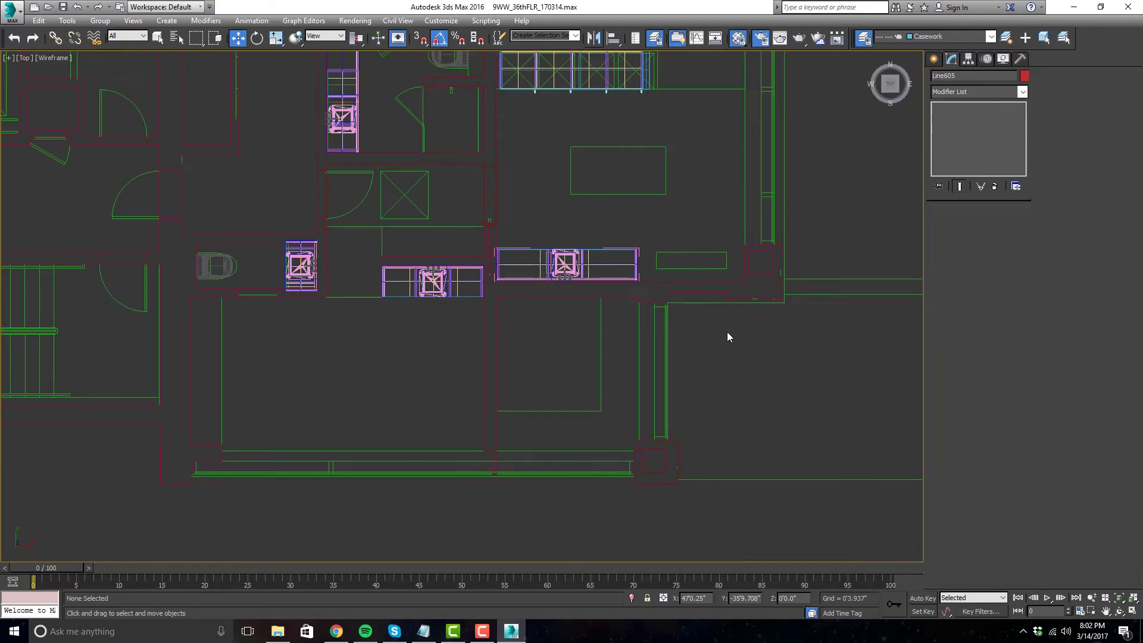
- Restore the deleted L-shaped slab and move it to the small closet above the bathroom in the plan's lower-left area
scroll(750, 381, "down", 2)
scroll(767, 384, "down", 4)
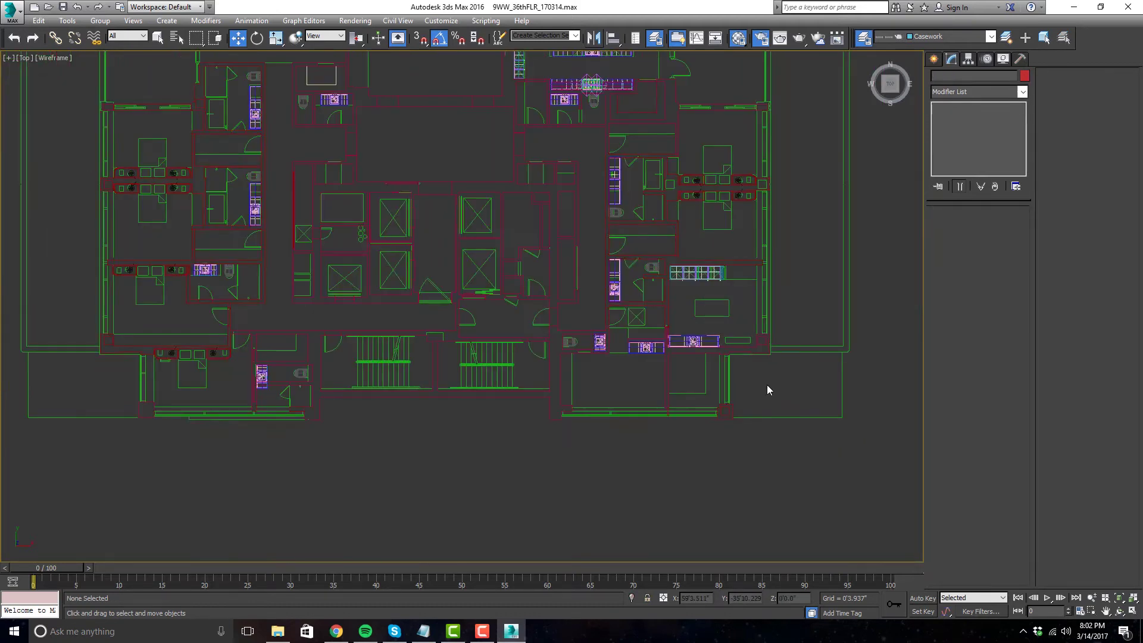
middle_click_drag(724, 375, 819, 470)
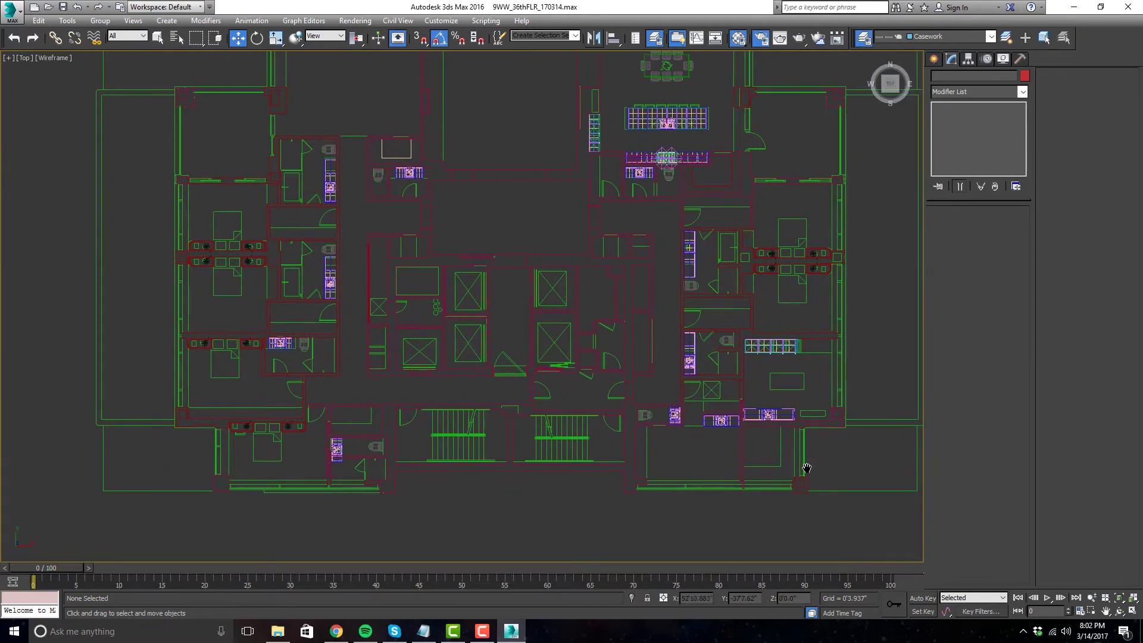
key("ctrl+z")
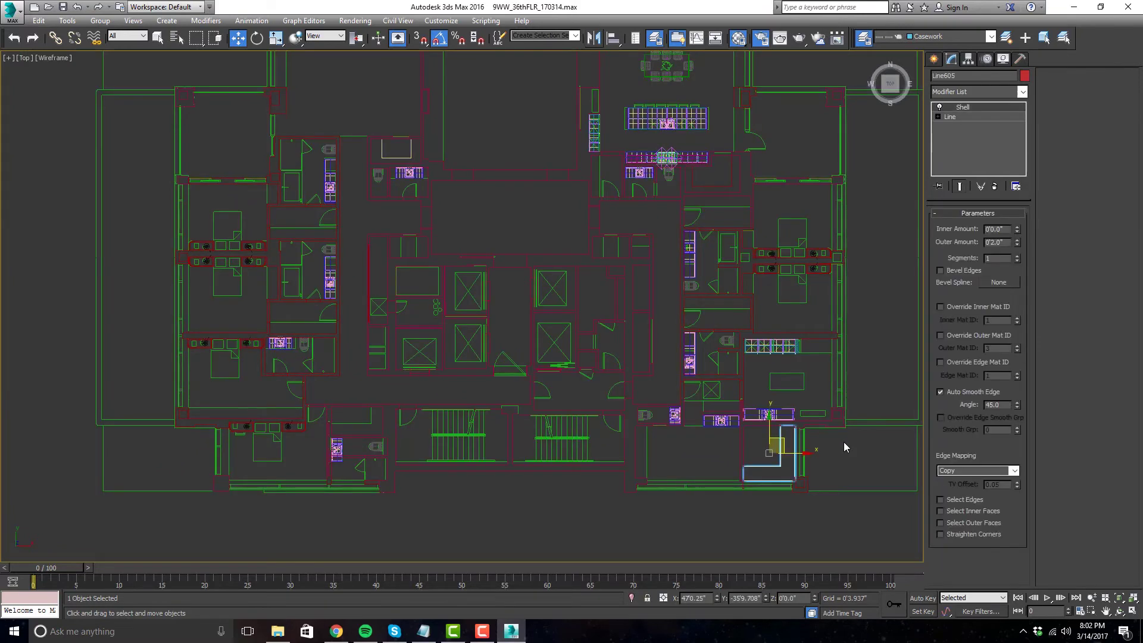
left_click_drag(780, 445, 377, 403)
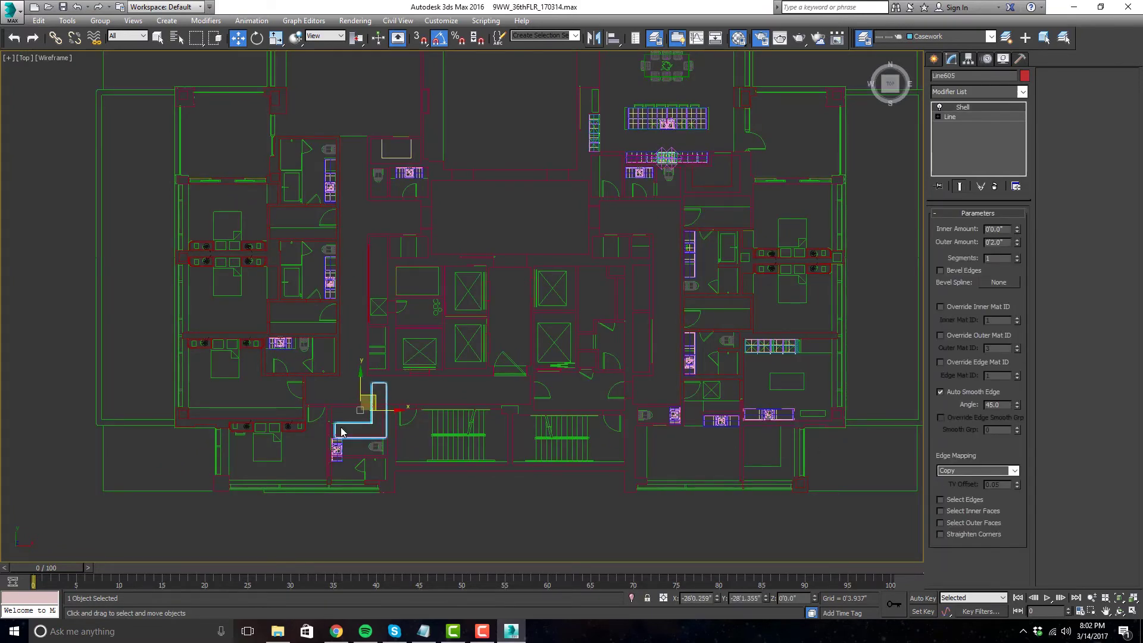
scroll(352, 423, "up", 8)
left_click_drag(504, 283, 470, 264)
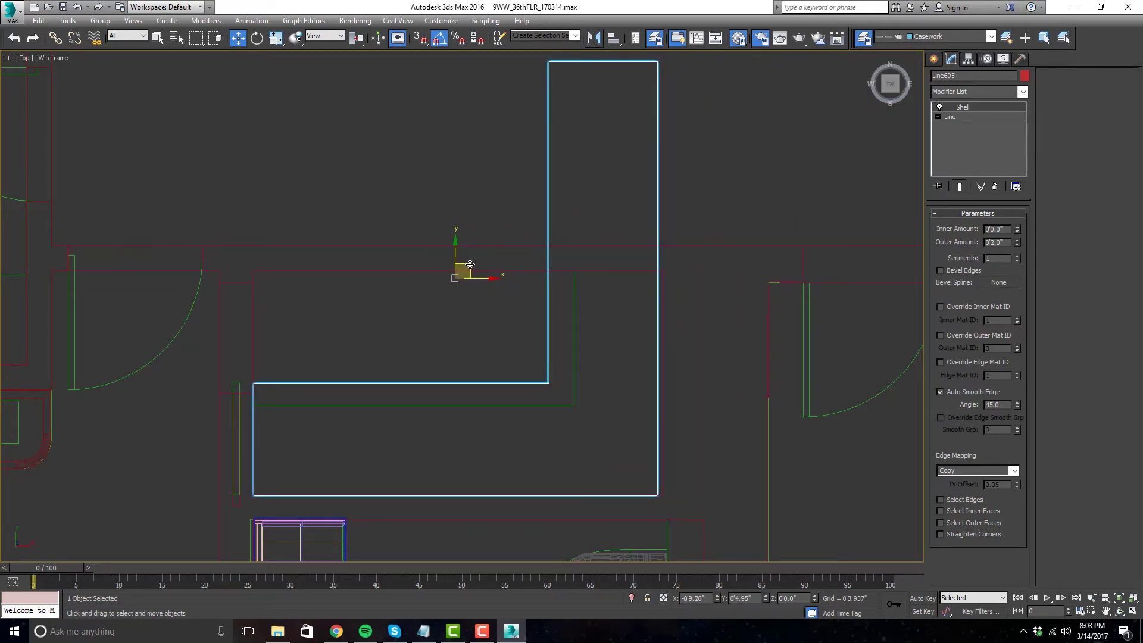
- Edit the slab line's vertices so the inner edges of both legs match the shelf outline drawn on the closet plan
left_click(987, 117)
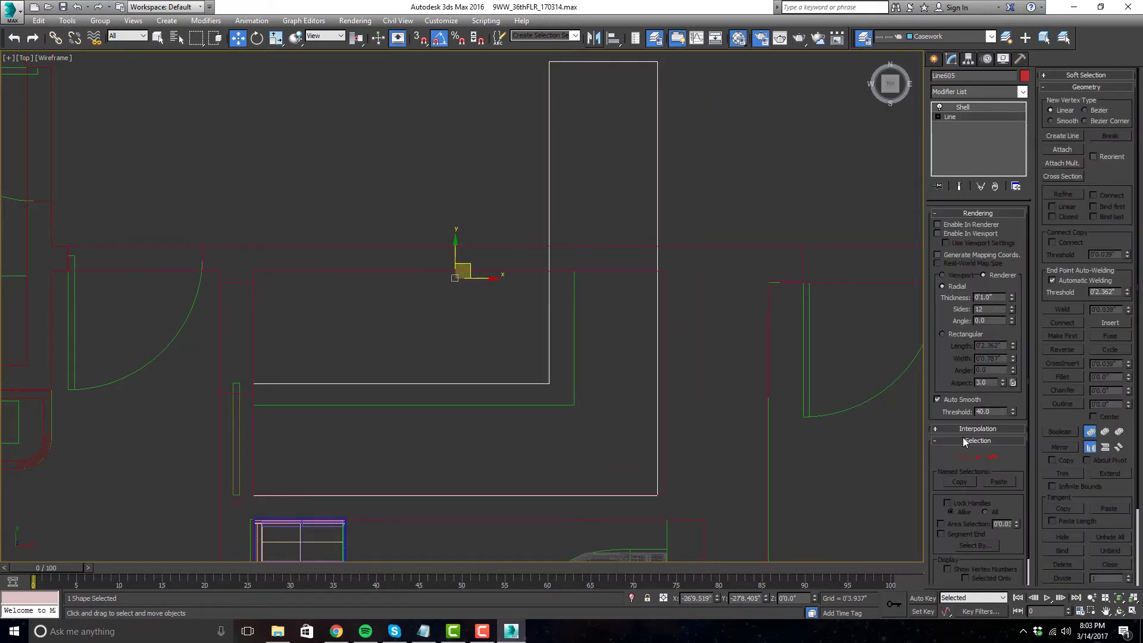
left_click(963, 457)
scroll(684, 457, "down", 2)
left_click_drag(357, 394, 380, 394)
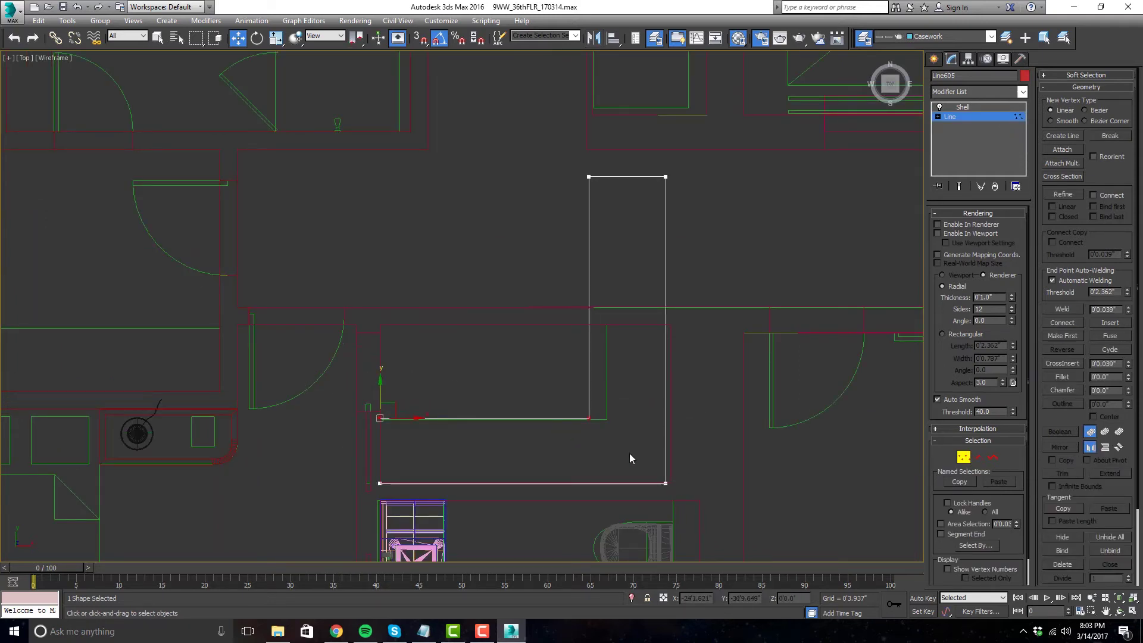
left_click_drag(566, 158, 638, 177)
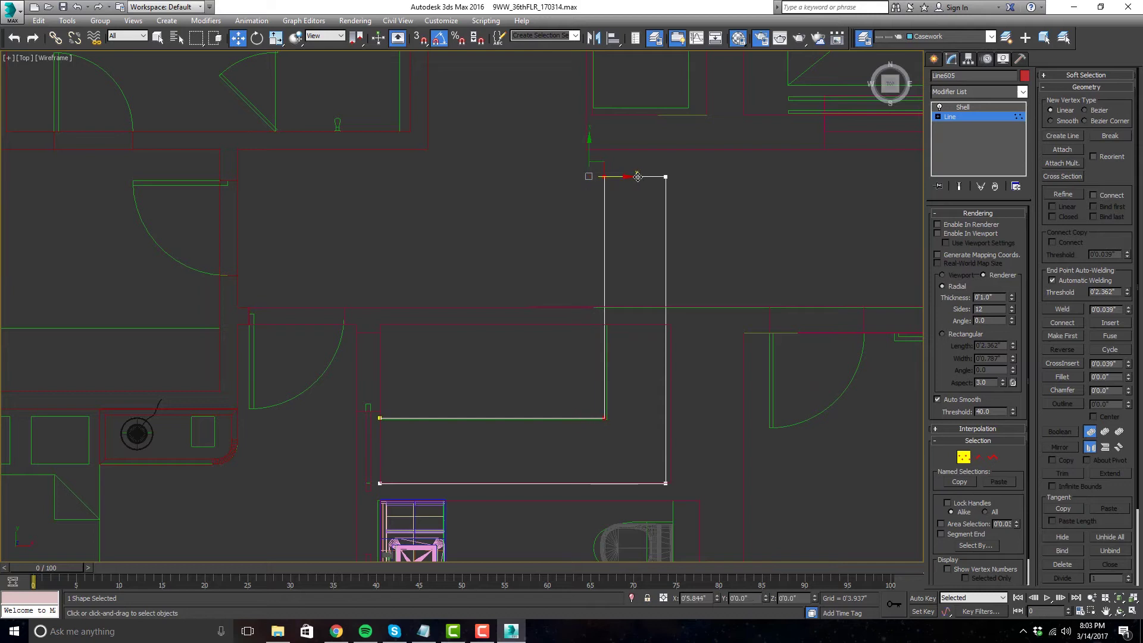
- Shorten the slab's vertical leg to the closet's upper wall, align its outer edge with the side wall, and return to the Shell modifier
left_click(665, 177)
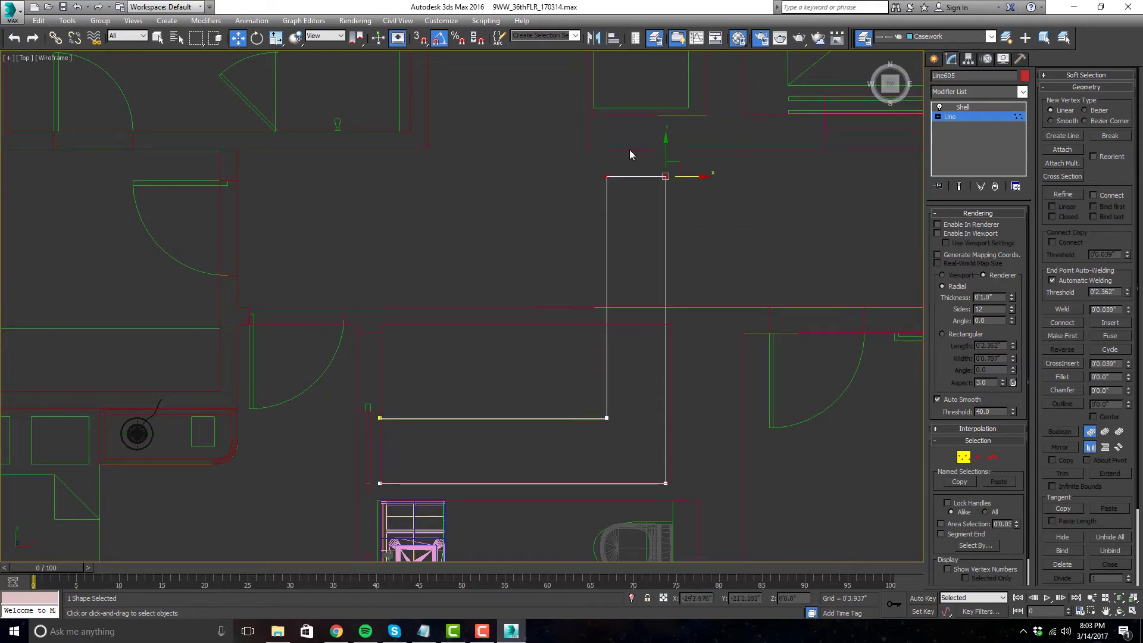
left_click_drag(666, 150, 676, 298)
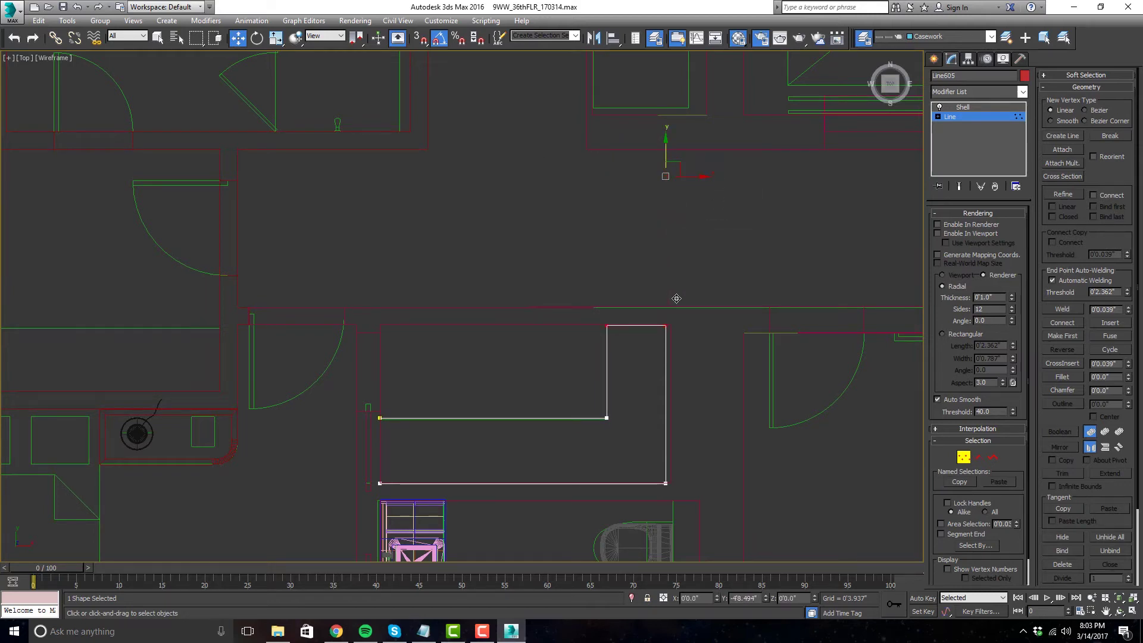
left_click_drag(709, 512, 656, 296)
left_click_drag(693, 486, 696, 486)
middle_click_drag(724, 392, 693, 310)
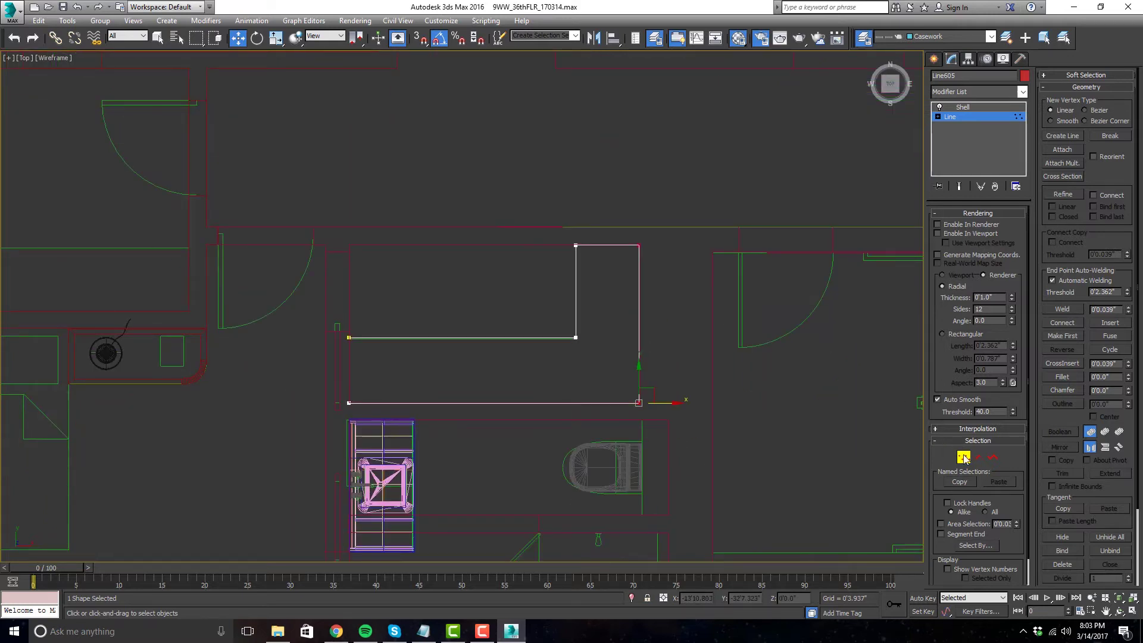
left_click(995, 106)
- Clone the L-shaped slab vertically in perspective with 4 copies to make a stack of closet shelves
key("alt+w")
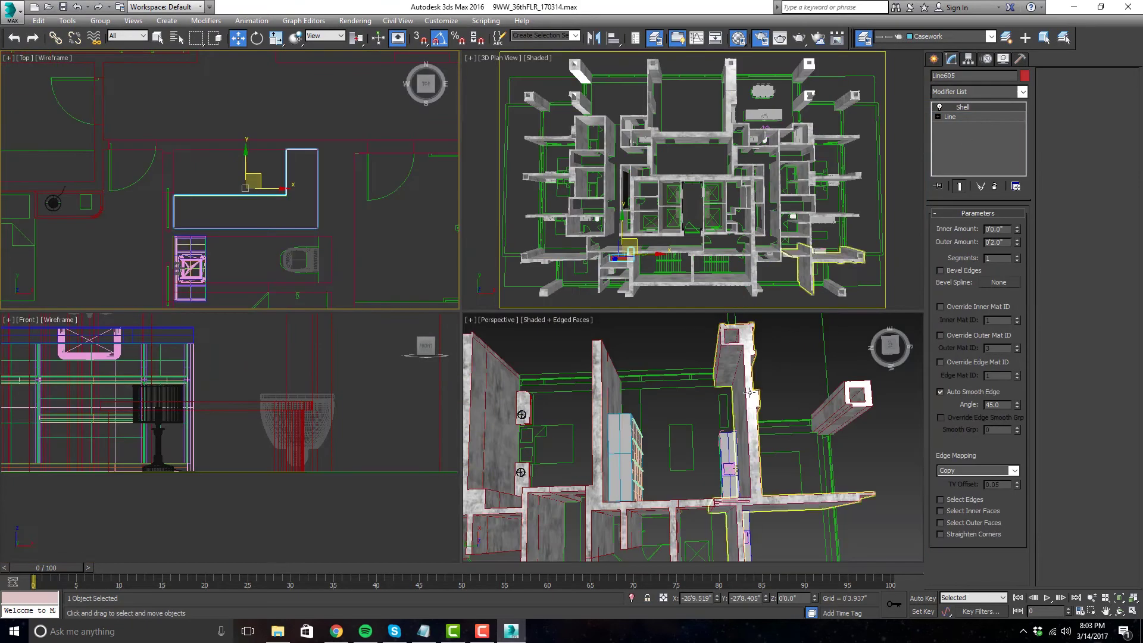
right_click(750, 392)
key("z")
scroll(749, 392, "down", 6)
middle_click_drag(749, 392, 728, 479, "alt")
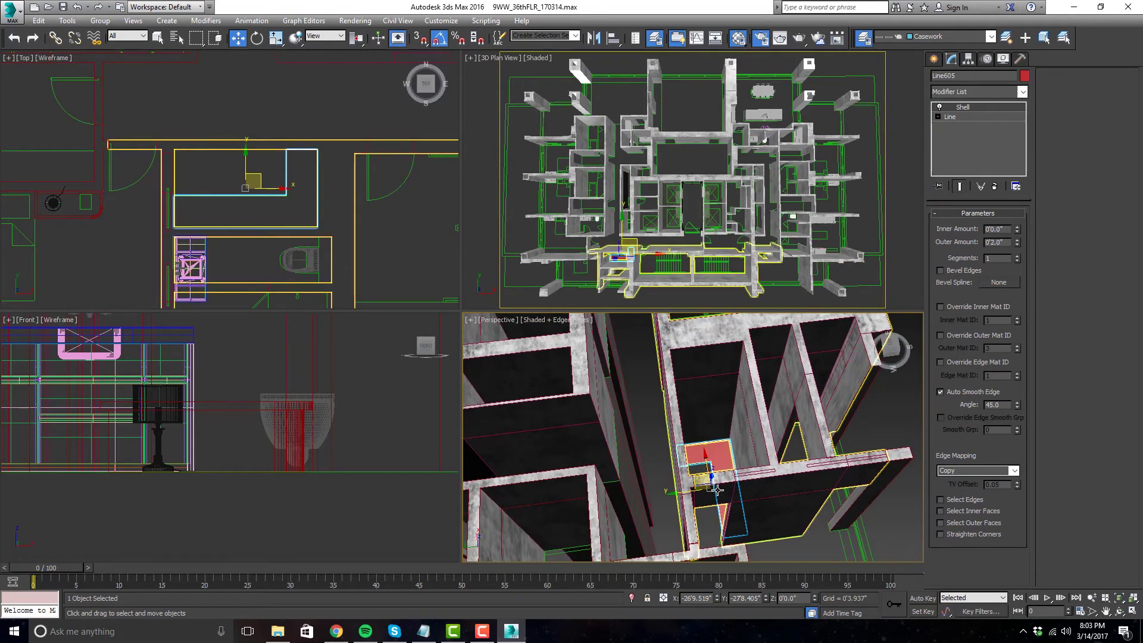
middle_click_drag(778, 481, 970, 485, "alt")
middle_click_drag(733, 494, 712, 480, "alt")
left_click_drag(712, 479, 719, 459)
left_click(600, 320)
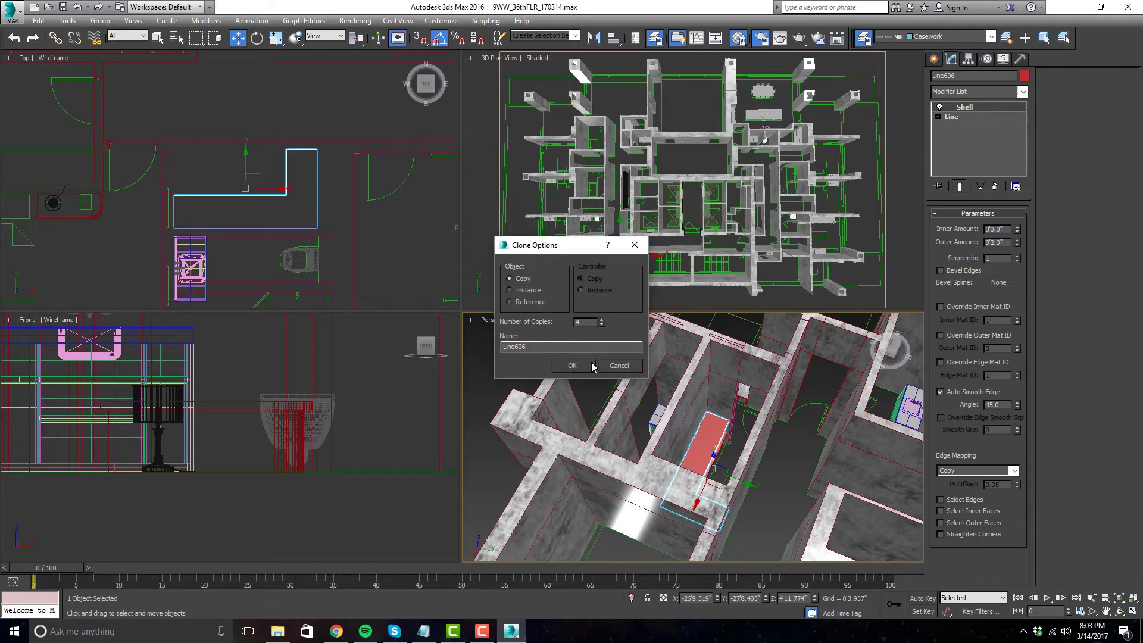
left_click(588, 365)
- Select all the stacked L-shaped shelves in the closet and group them under the default group name
left_click_drag(269, 181, 257, 206)
middle_click_drag(307, 200, 314, 205)
left_click(100, 20)
left_click(110, 36)
left_click(581, 337)
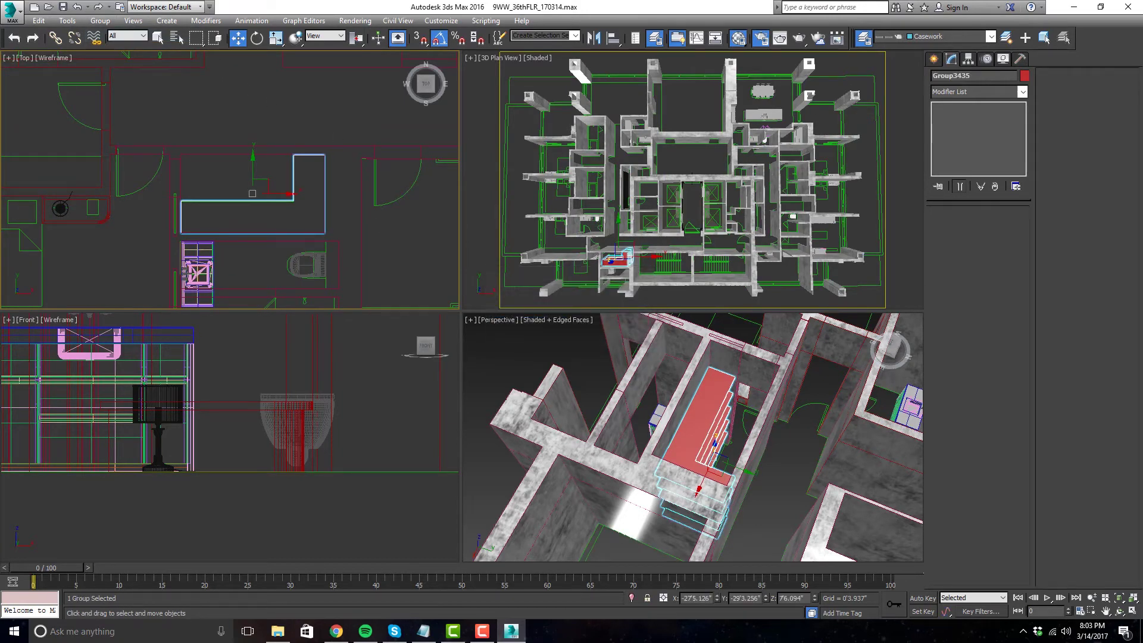
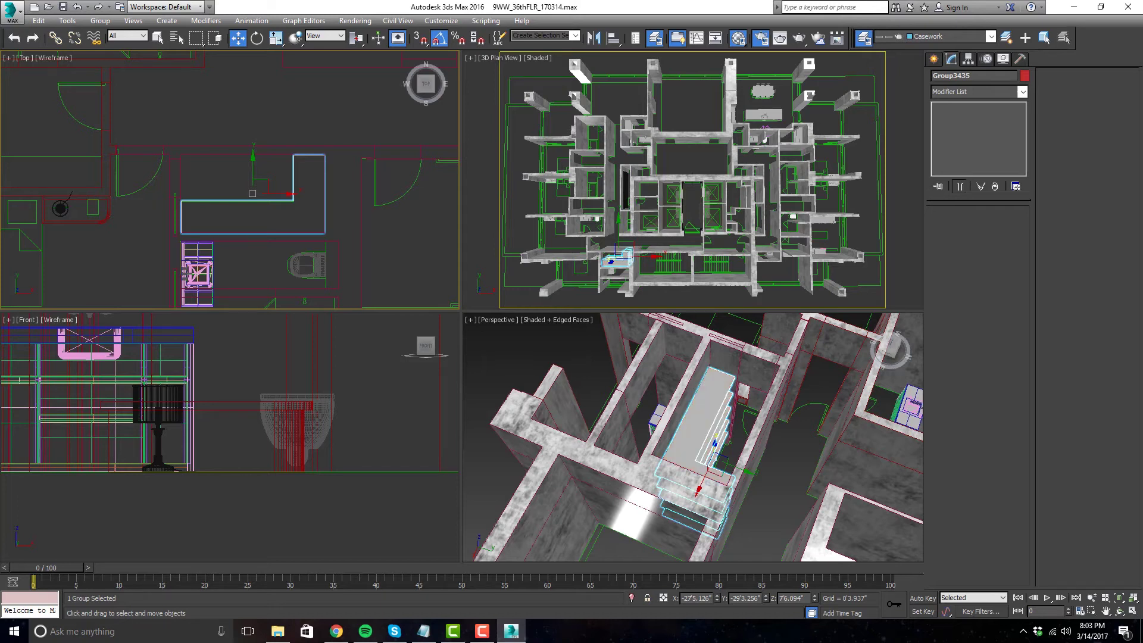
- Deselect the shelf group and locate the empty closet above the bathroom vanity in the top view
middle_click_drag(776, 452, 767, 448)
key("alt+w")
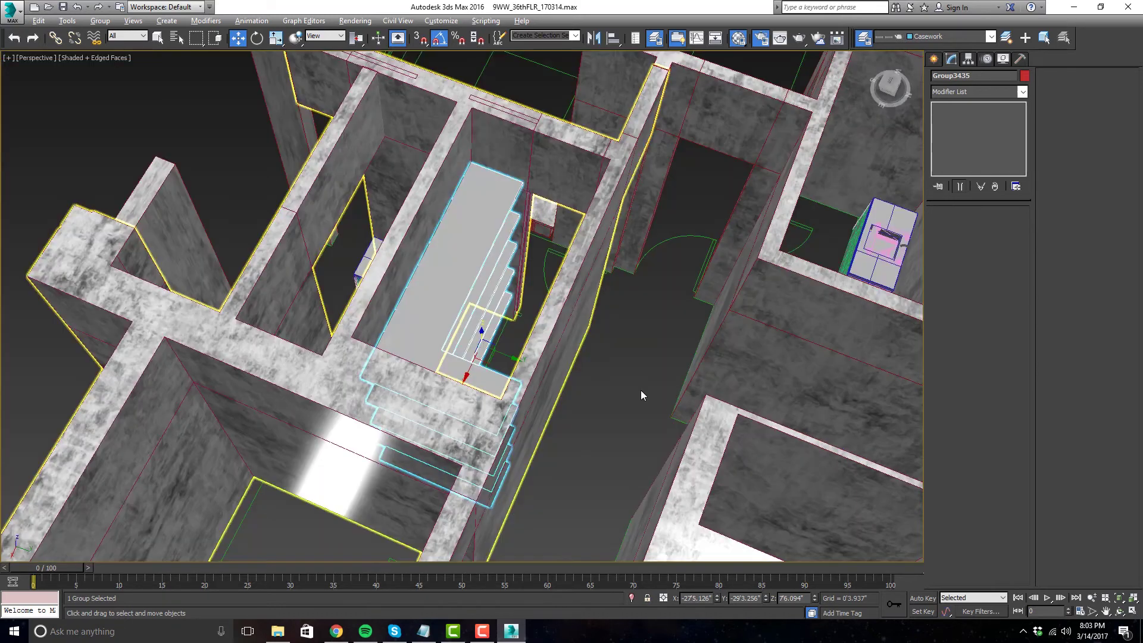
left_click(641, 391)
scroll(562, 379, "down", 4)
middle_click_drag(562, 379, 694, 387, "alt")
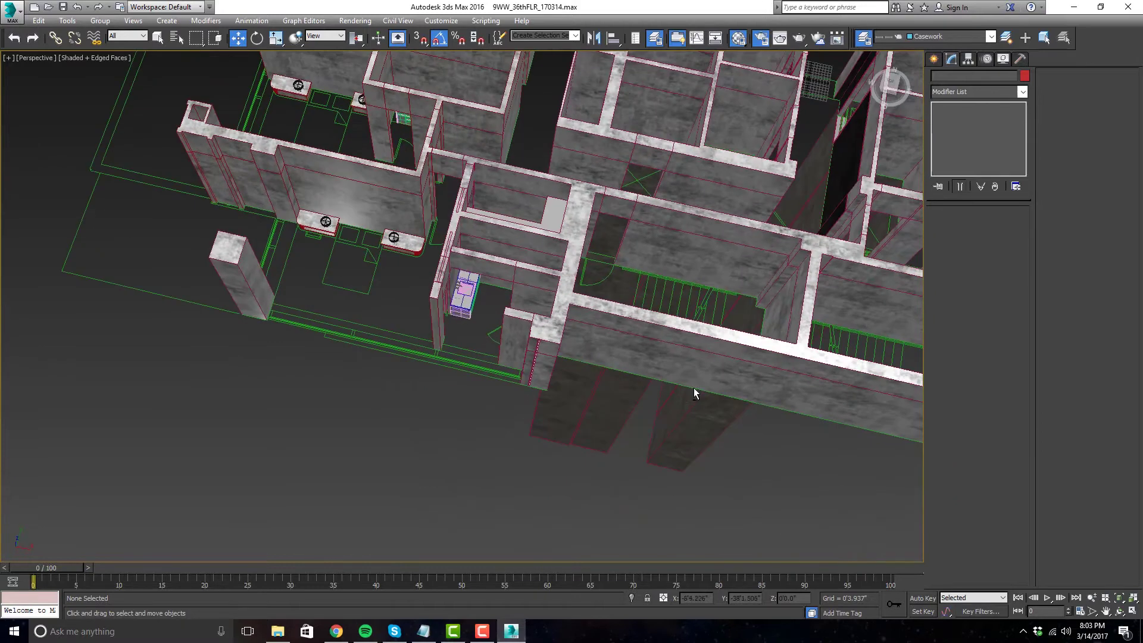
key("alt+w")
middle_click(228, 179)
key("alt+w")
scroll(446, 251, "down", 5)
scroll(447, 256, "down", 3)
middle_click_drag(448, 275, 437, 316)
scroll(437, 316, "up", 4)
middle_click_drag(411, 259, 458, 309)
scroll(335, 315, "up", 5)
scroll(368, 359, "up", 2)
- Create a box about 1'11.5" by 11'10.7" over the closet's shelf outline, with a height of 2"
left_click(934, 58)
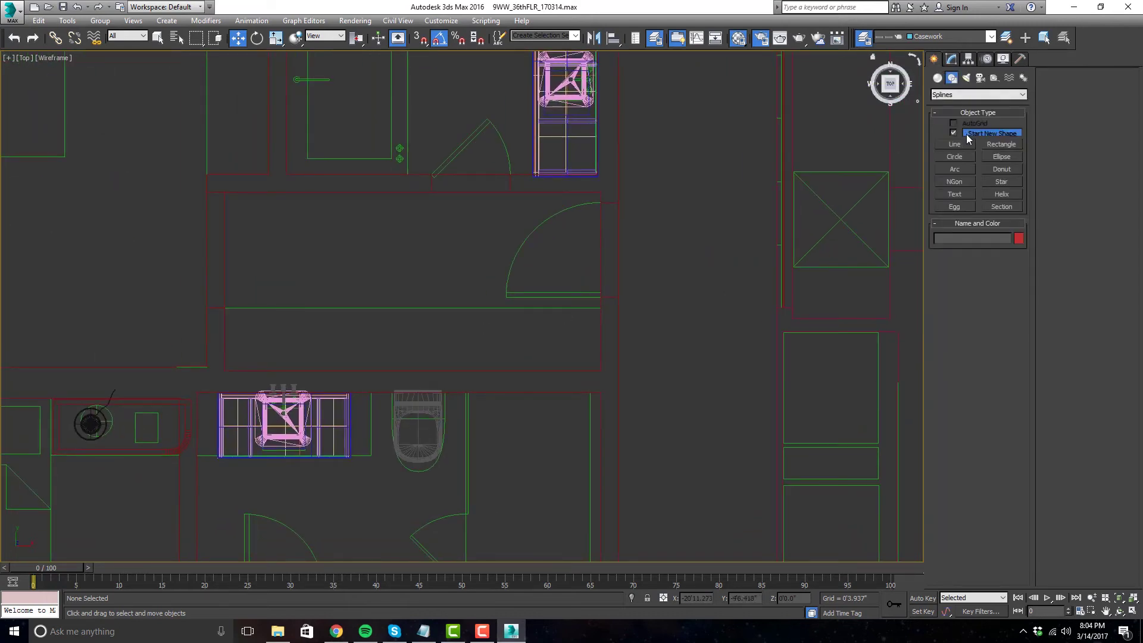
left_click(937, 78)
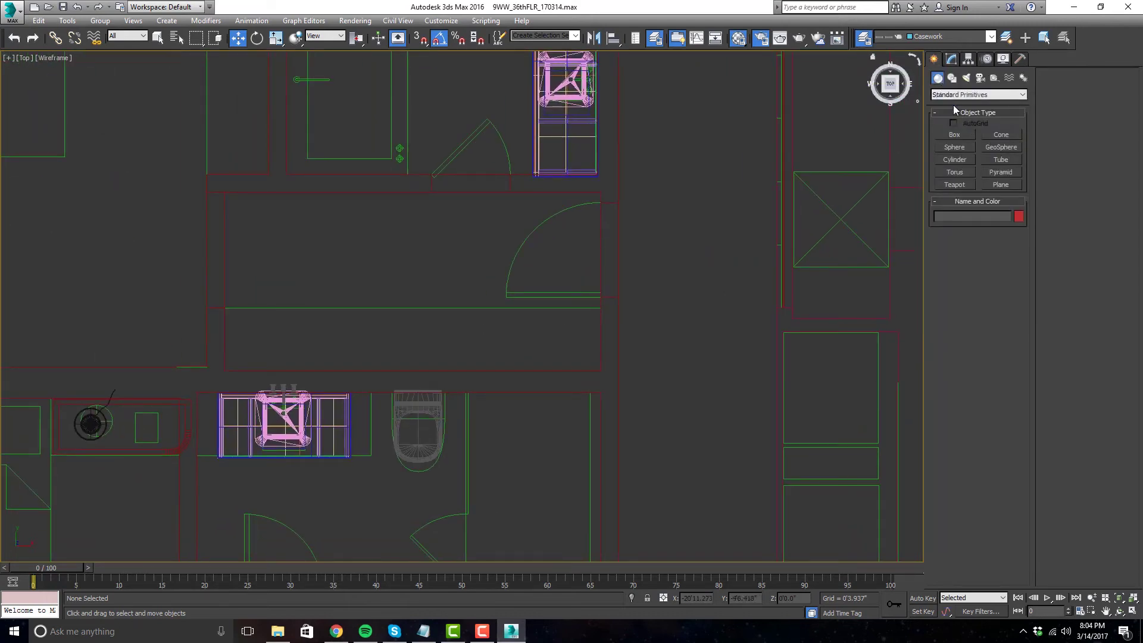
left_click(963, 136)
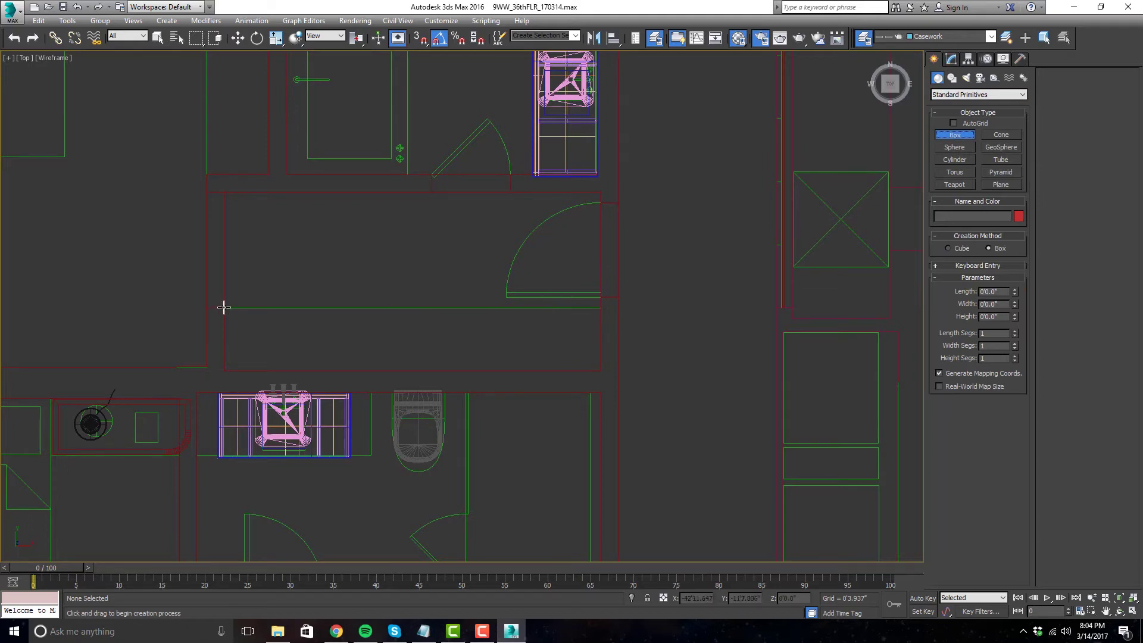
left_click_drag(225, 308, 602, 371)
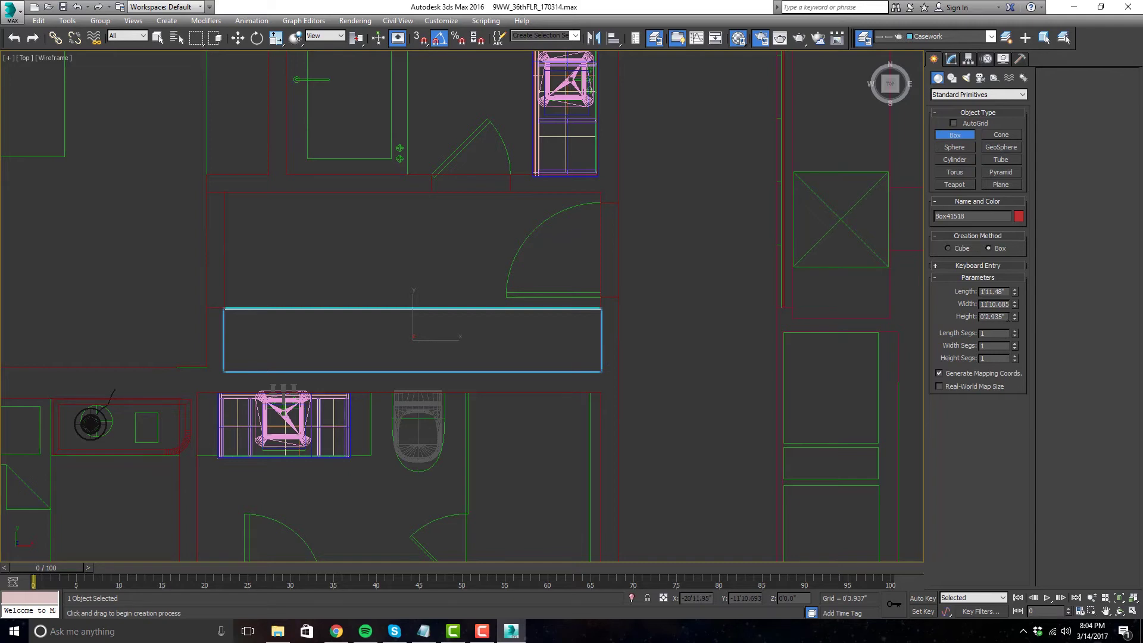
type("2")
key("Return")
- Raise the shelf box vertically by about 1'10.7" from the closet floor
key("alt+w")
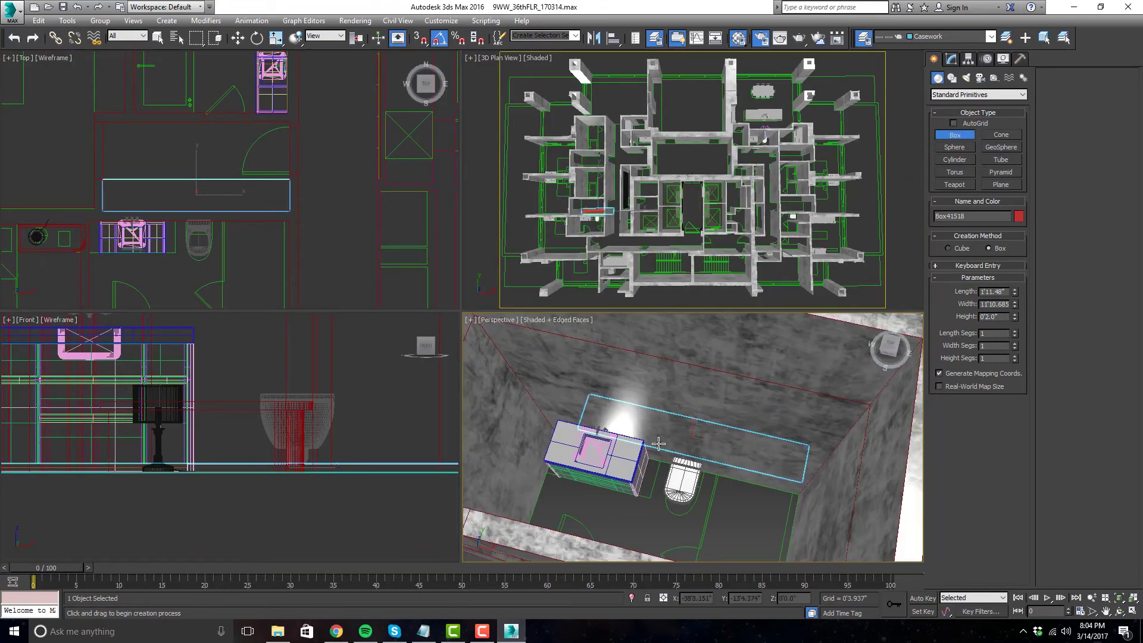
key("alt+w")
middle_click_drag(635, 482, 480, 474, "alt")
key("w")
middle_click_drag(516, 421, 559, 507)
left_click_drag(514, 409, 522, 388)
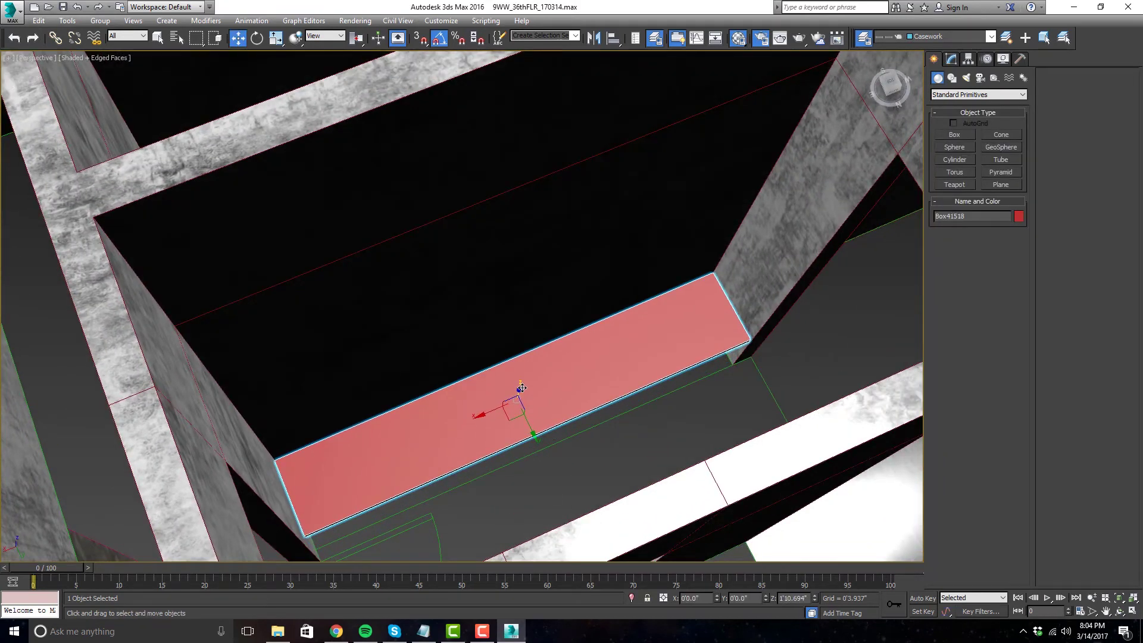
- Try to clone the shelf upward as four closely spaced copies
left_click_drag(521, 387, 526, 373)
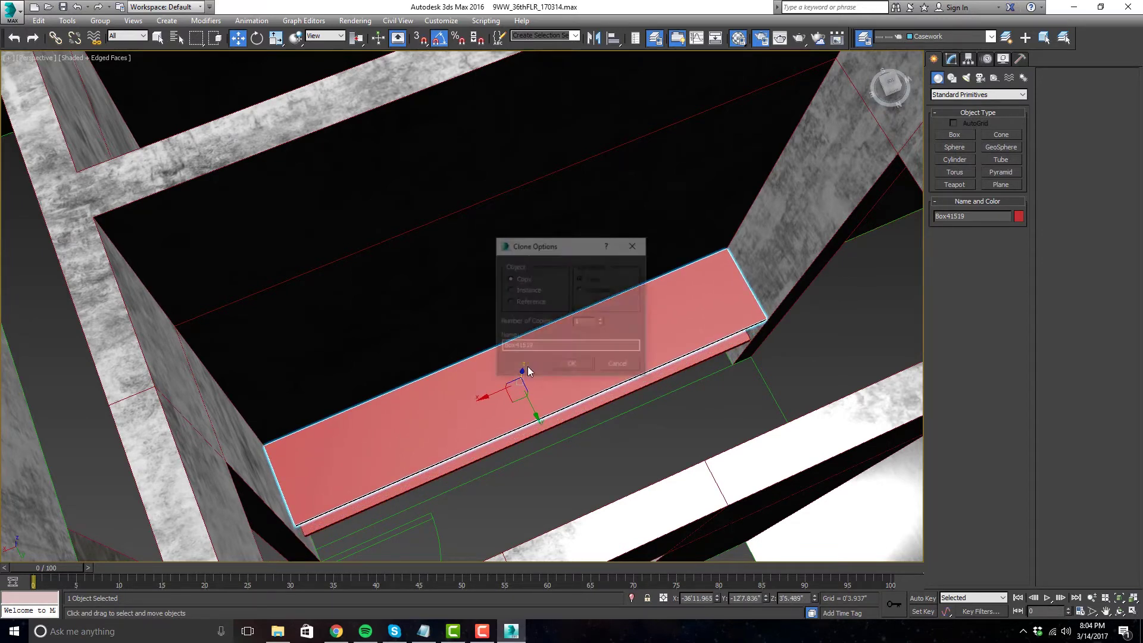
left_click(601, 319)
left_click(601, 320)
left_click(601, 320)
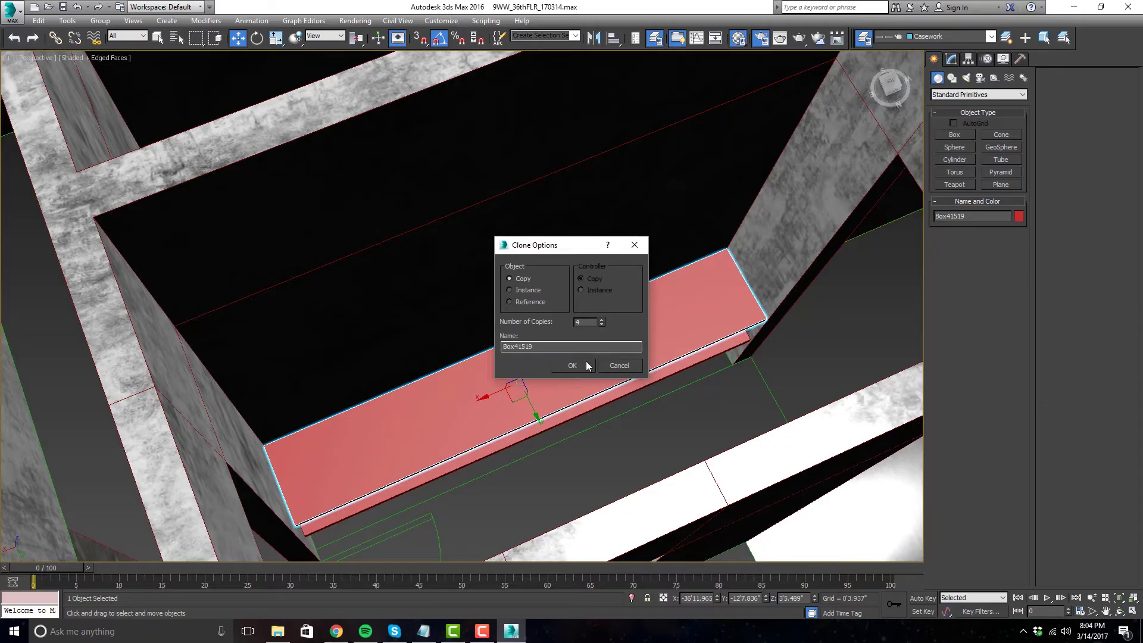
left_click(584, 362)
scroll(597, 371, "down", 3)
mouse_move(597, 372)
middle_mouse_down("alt")
mouse_move(685, 380)
mouse_move(715, 351)
mouse_move(707, 384)
mouse_move(543, 387)
mouse_move(557, 379)
mouse_move(498, 312)
middle_mouse_up("alt")
key("ctrl+z")
- Clone the shelf upward as four copies, spaced widely enough to fill the closet's height
middle_click_drag(531, 379, 558, 401)
mouse_move(557, 394)
left_mouse_down("shift")
mouse_move(559, 326)
mouse_move(560, 342)
left_mouse_up("shift")
left_click(604, 319)
left_click(603, 320)
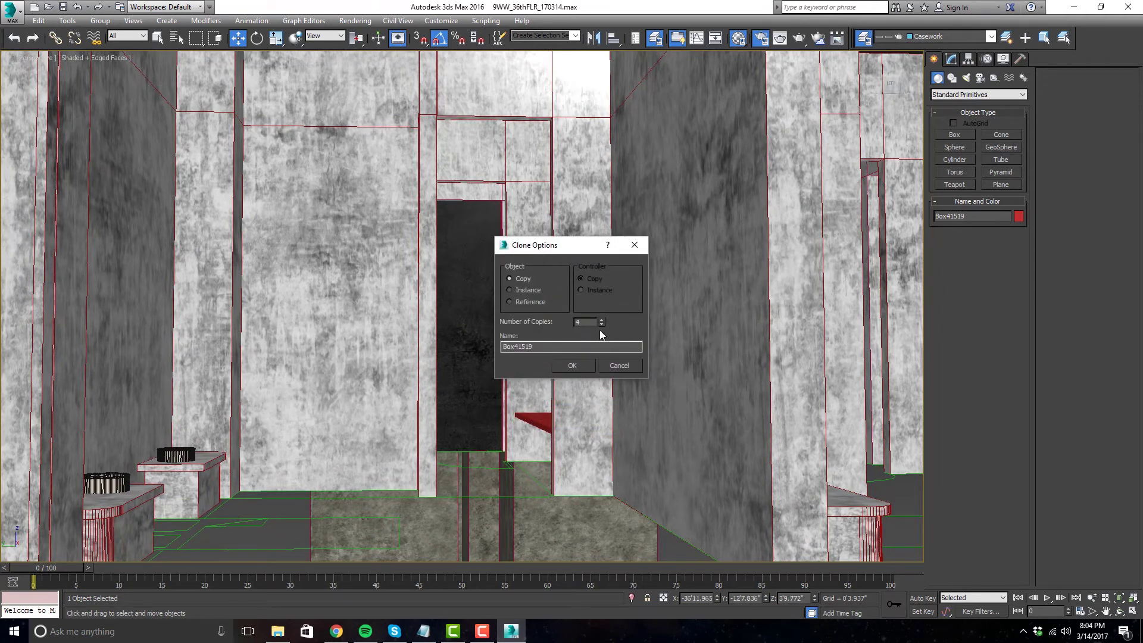
left_click(580, 363)
middle_click_drag(517, 356, 536, 380, "alt")
- Select the five stacked shelves without the floor plan linework and group them
key("alt+w")
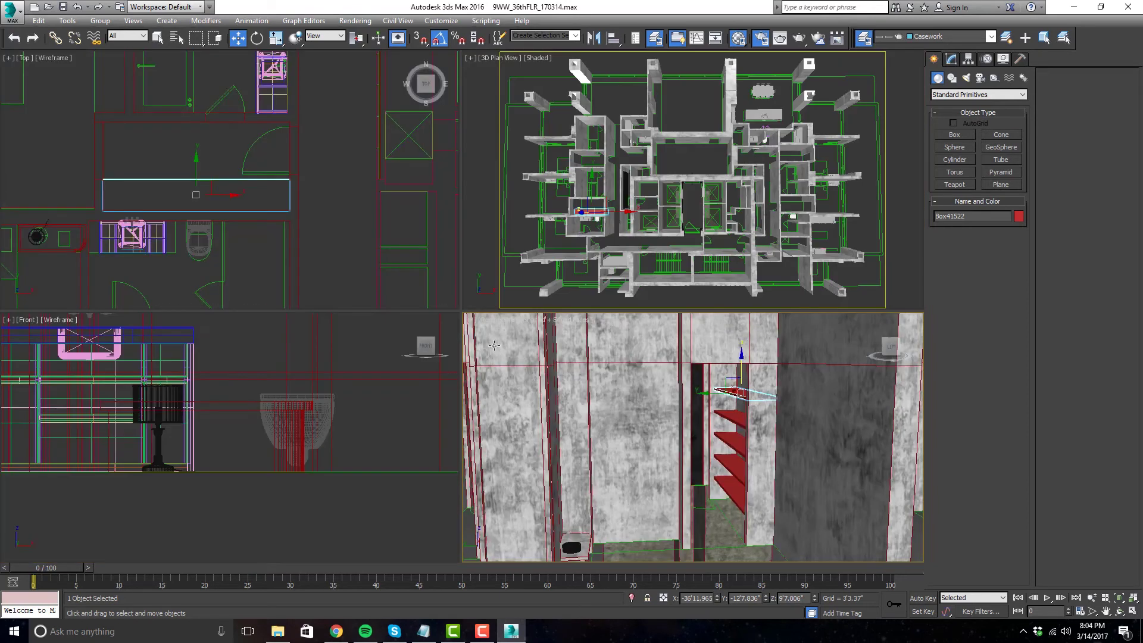
key("alt+w")
left_click_drag(409, 381, 344, 302)
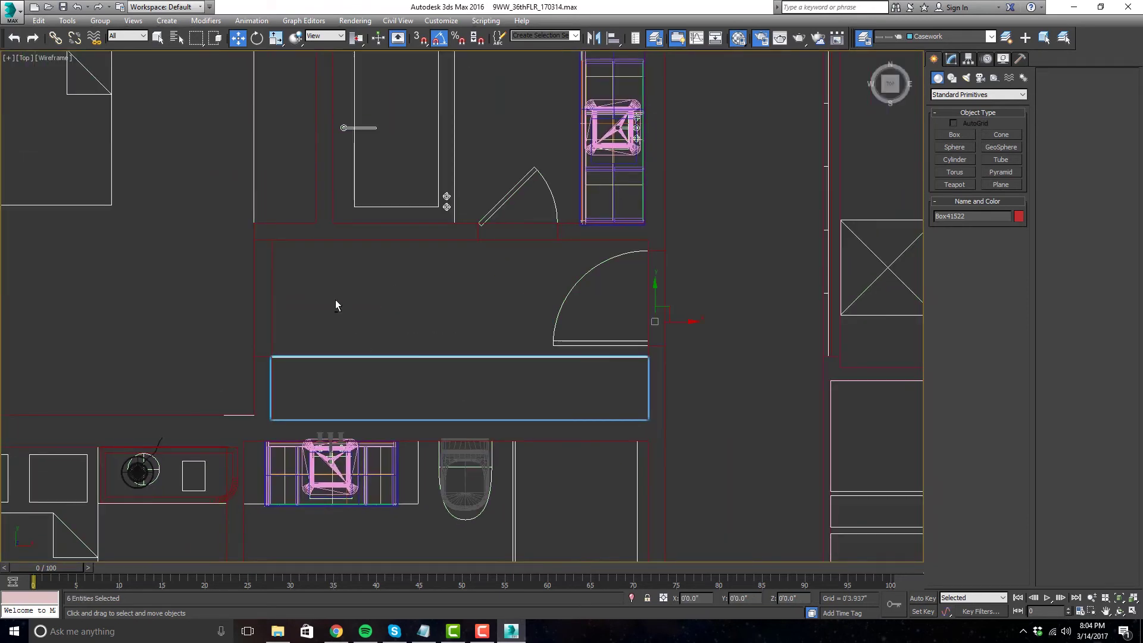
scroll(423, 335, "down", 4)
middle_click_drag(423, 334, 458, 362)
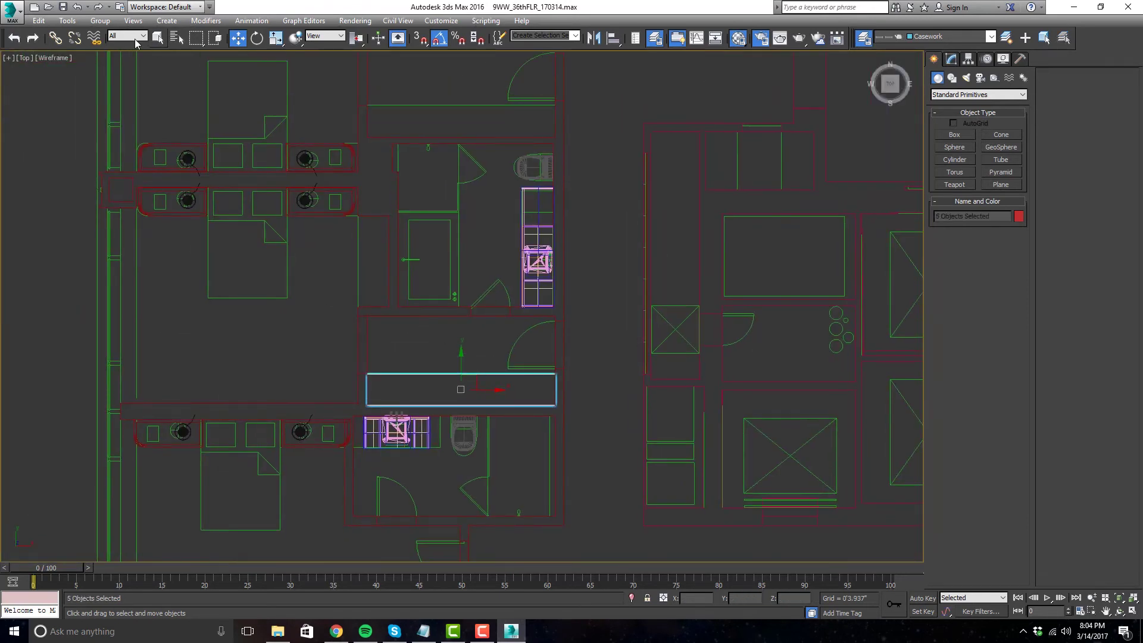
left_click(100, 20)
key("Return")
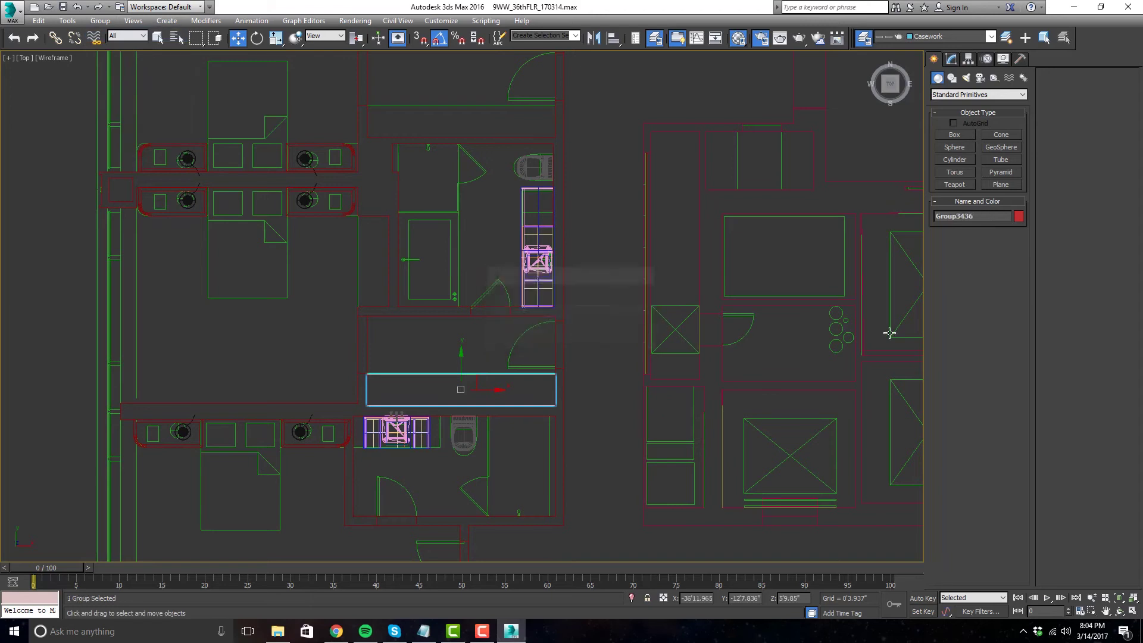
- Clone the shelf group as one copy into the matching closet between the two bathrooms further up the plan
middle_click_drag(324, 381, 368, 520)
scroll(494, 517, "down", 2)
left_click_drag(500, 498, 522, 308)
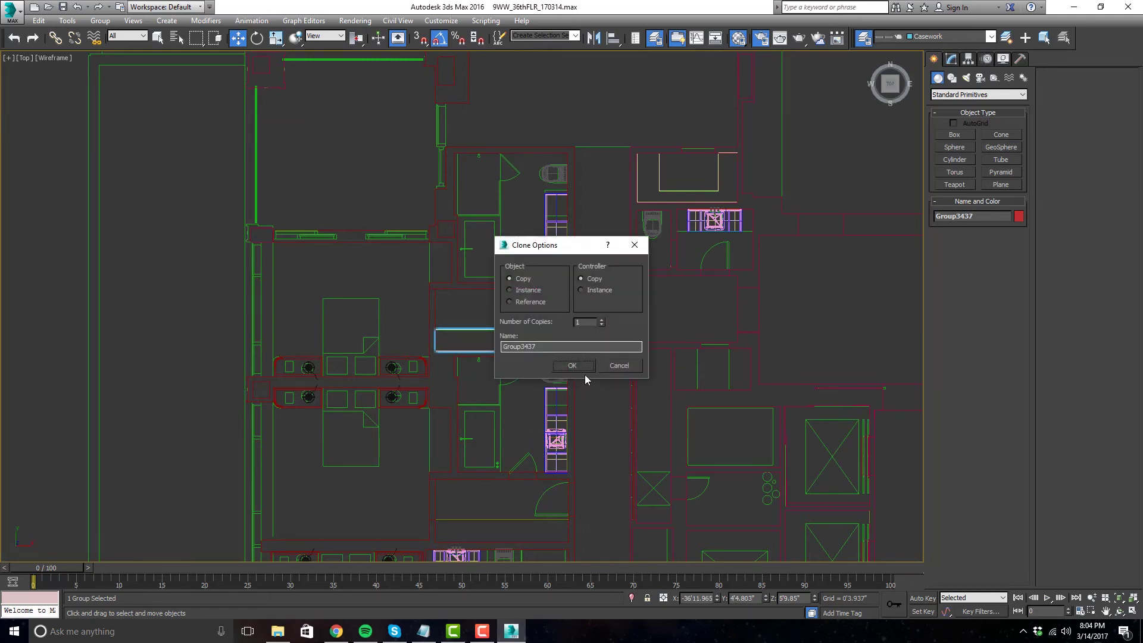
left_click(572, 365)
- Select both closet shelf groups and clone them across to the closets on the opposite side of the floor
scroll(624, 413, "down", 3)
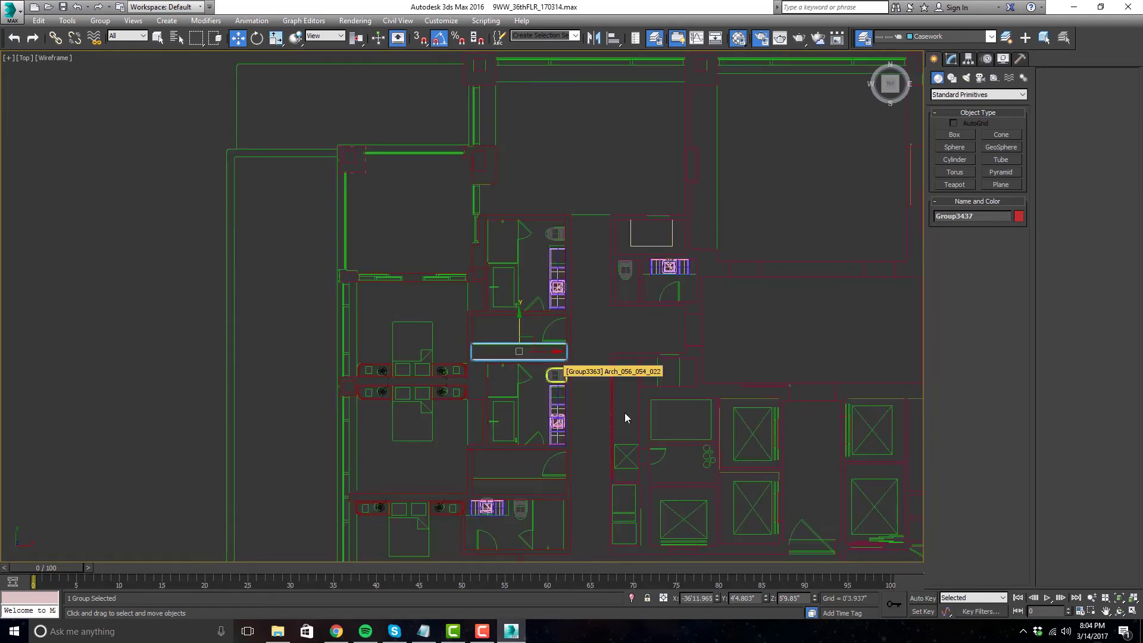
scroll(558, 377, "down", 2)
scroll(619, 393, "up", 2)
scroll(584, 477, "down", 2)
middle_click_drag(537, 452, 339, 332)
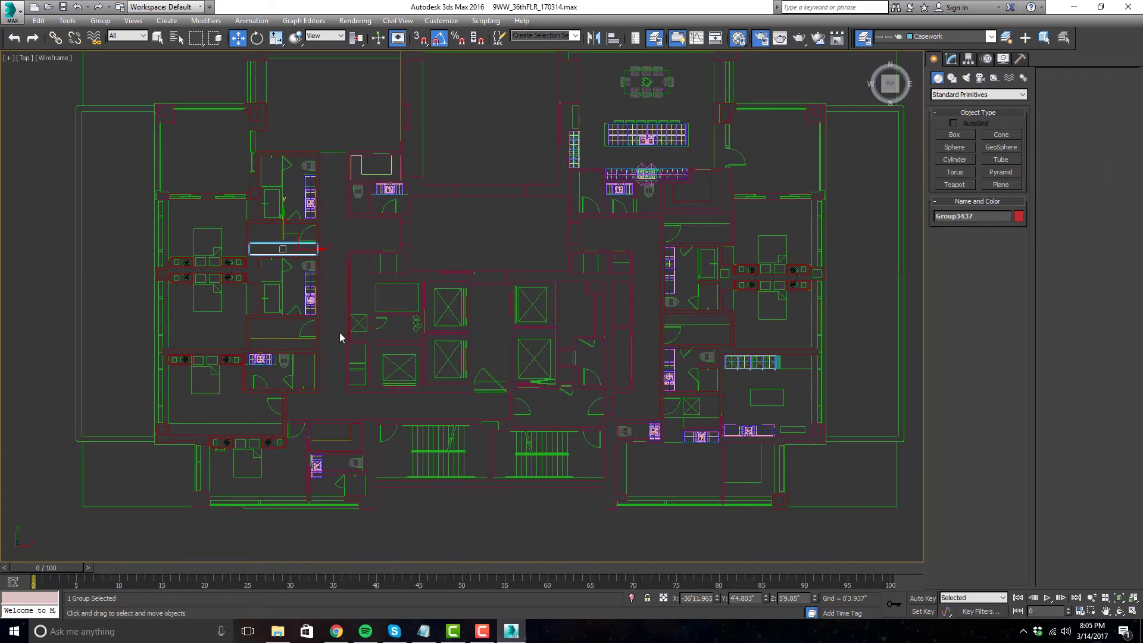
left_click(286, 345, "ctrl")
left_click_drag(319, 298, 733, 298, "shift")
left_click(572, 367)
- Move the two cloned shelf groups up into their closets, shifting the upper one further against its back wall
scroll(705, 345, "up", 8)
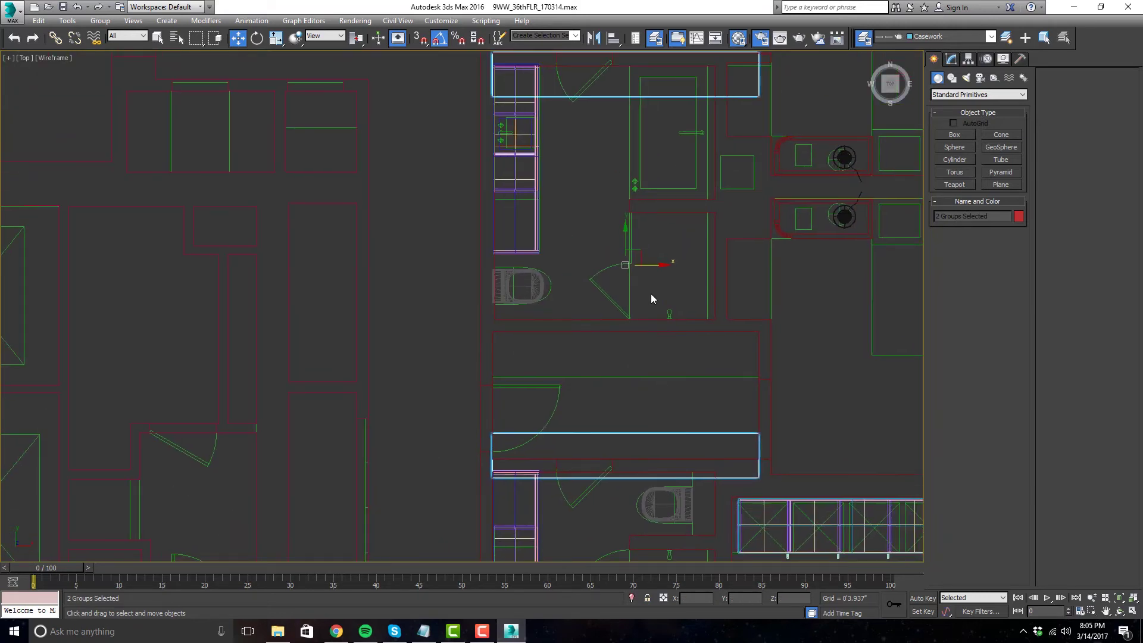
left_click_drag(642, 258, 643, 151)
scroll(652, 358, "down", 3)
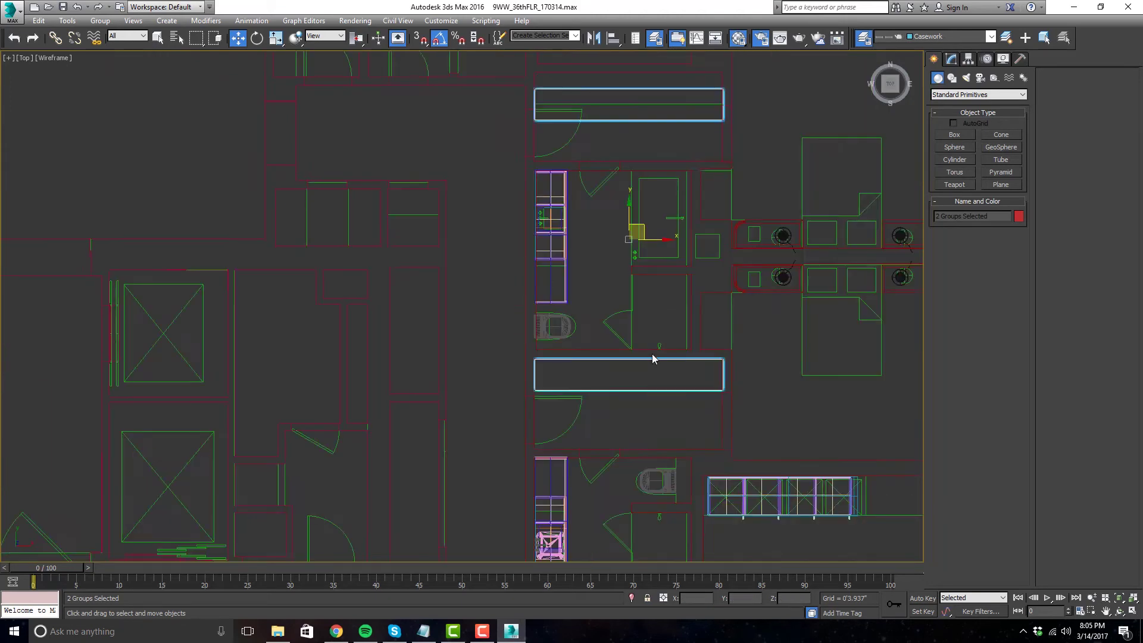
left_click(637, 120)
left_click(637, 119)
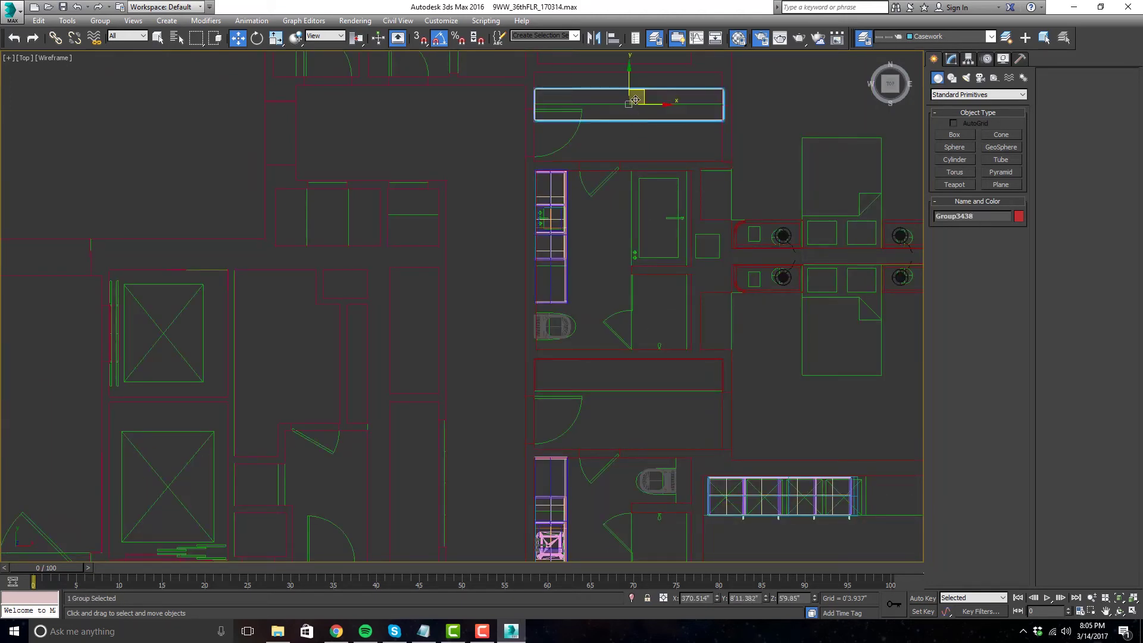
left_click_drag(629, 79, 628, 60)
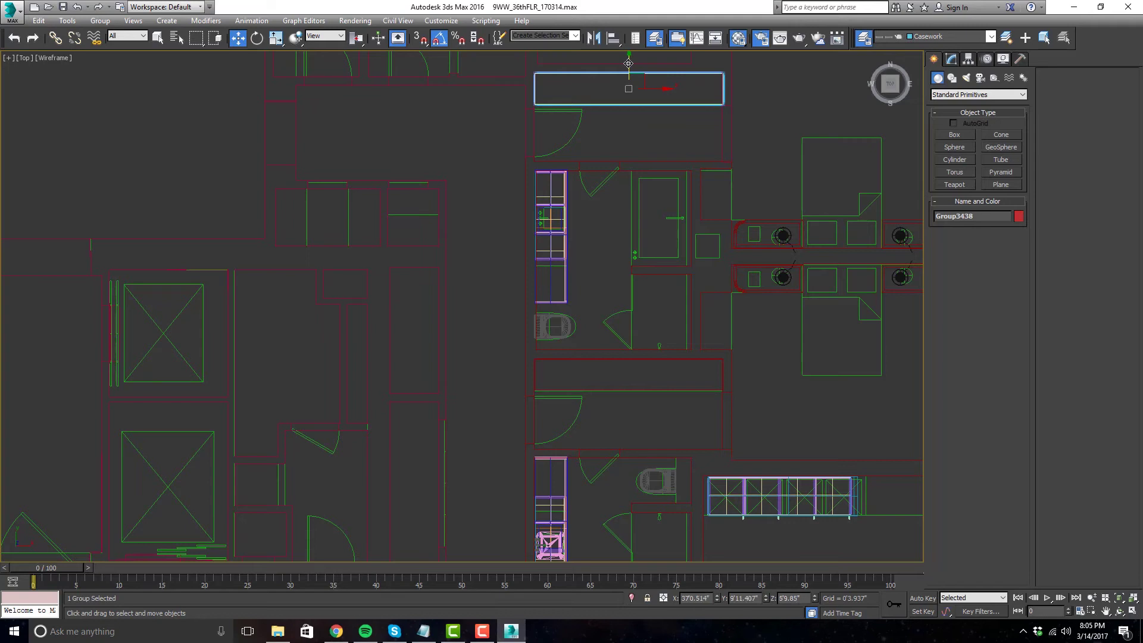
- Clone the upper closet's shelf group as one copy into the lower-right corner room of the plan
scroll(698, 211, "down", 3)
scroll(851, 321, "down", 2)
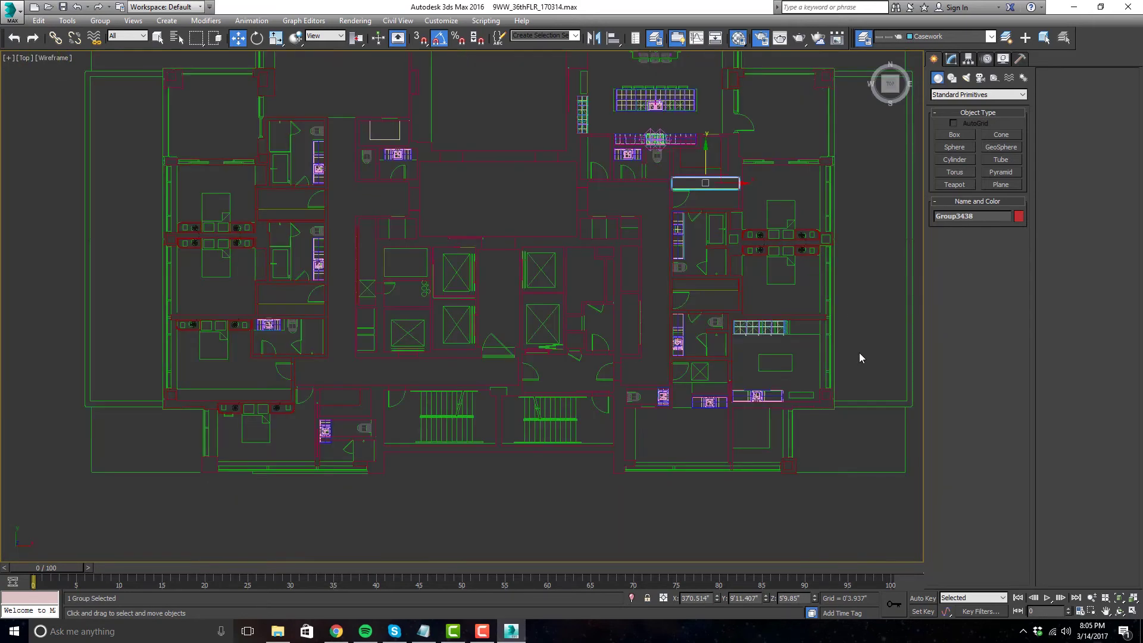
left_click(840, 441)
left_click_drag(711, 187, 664, 441, "shift")
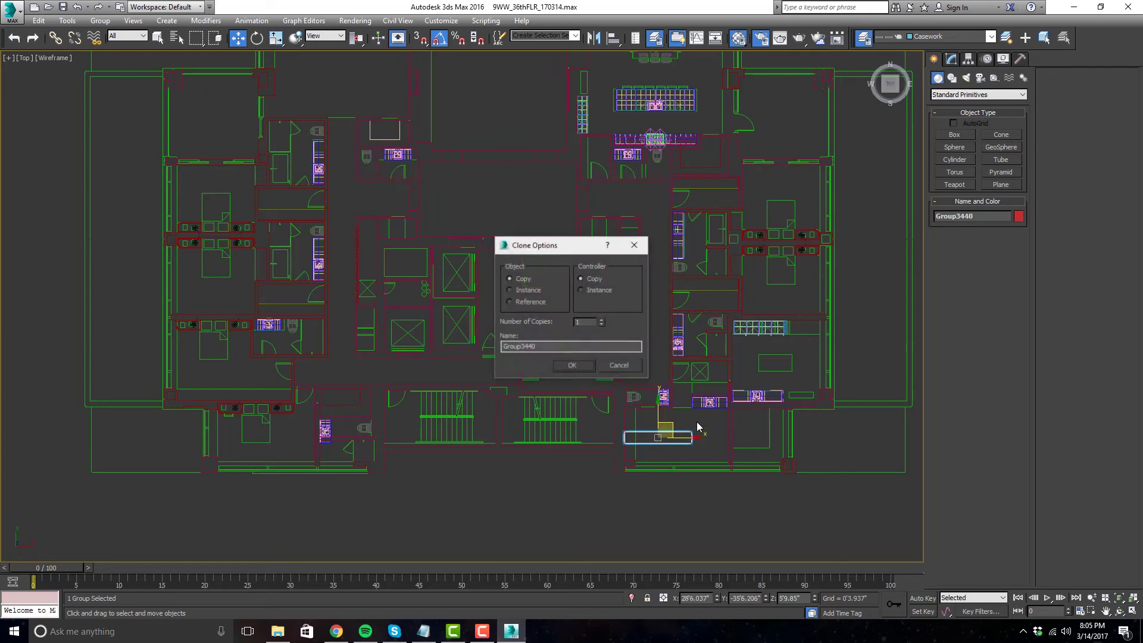
left_click(572, 365)
- Rotate the cloned shelf group 90 degrees and place it against the room's wall beside the stairwell
scroll(677, 475, "up", 4)
key("e")
mouse_move(686, 390)
left_mouse_down()
mouse_move(699, 340)
mouse_move(594, 377)
mouse_move(545, 378)
left_mouse_up()
key("w")
scroll(652, 389, "up", 3)
scroll(616, 384, "down", 2)
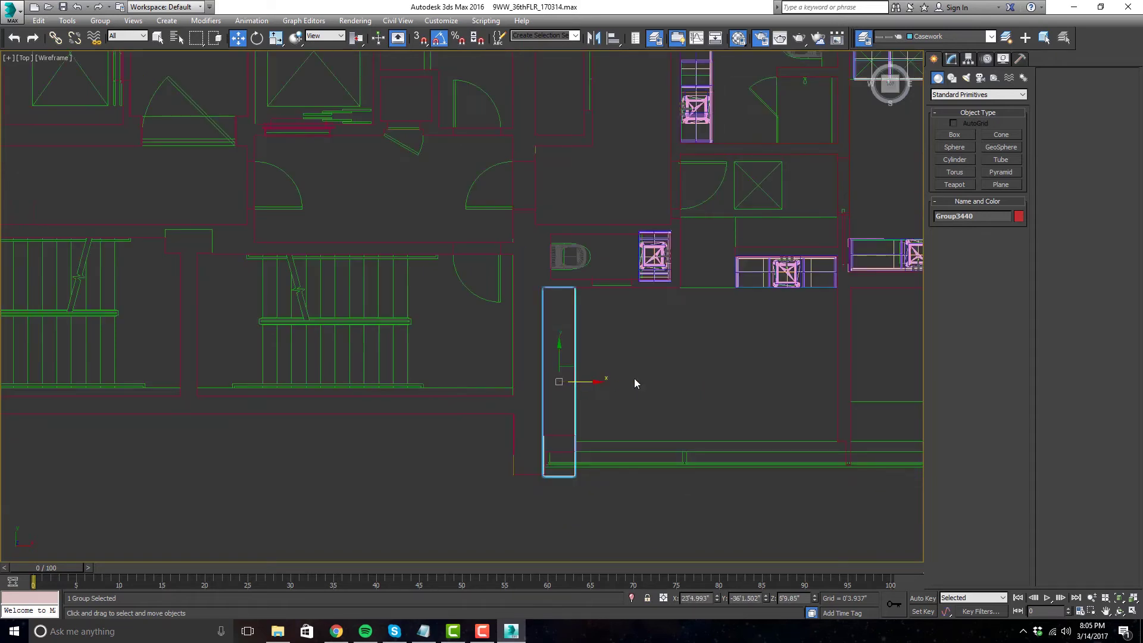
- Apply Edit Poly to the rotated group and shorten it by moving its window-end vertices inward about 2'7"
left_click(951, 60)
left_click(971, 92)
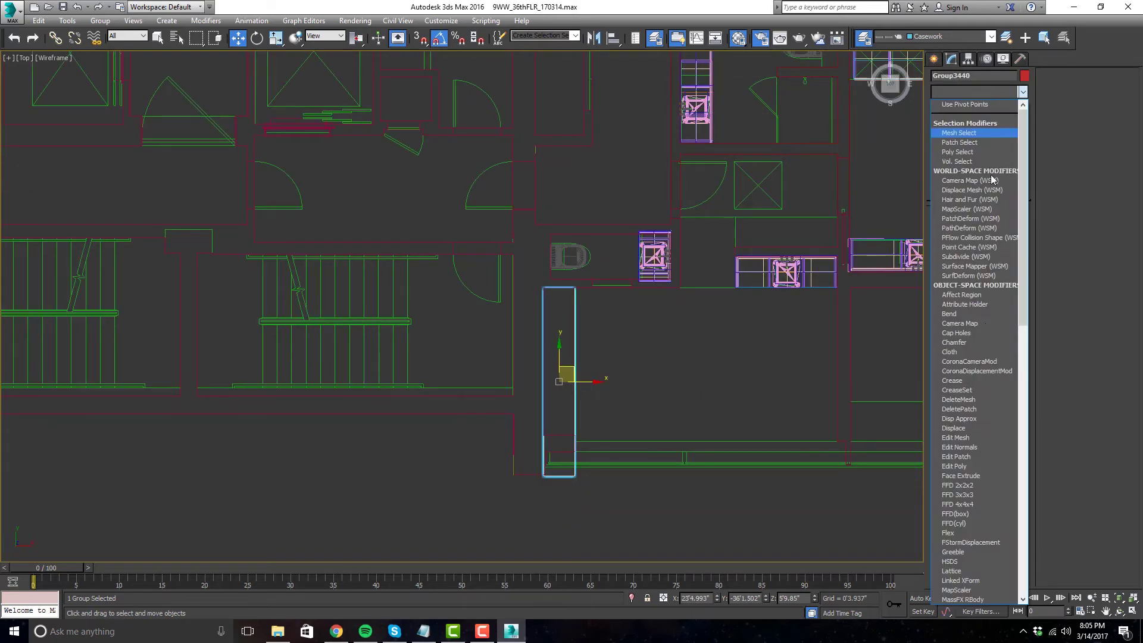
left_click(958, 466)
left_click(948, 305)
left_click_drag(634, 511, 522, 456)
scroll(560, 458, "up", 4)
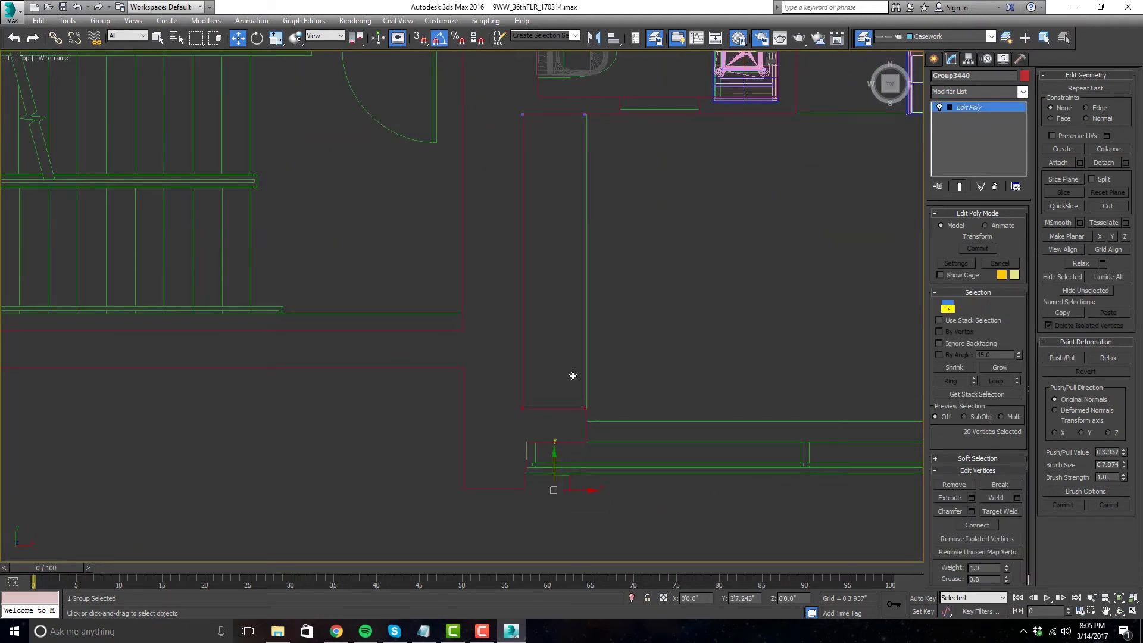
scroll(613, 464, "down", 6)
scroll(764, 398, "down", 2)
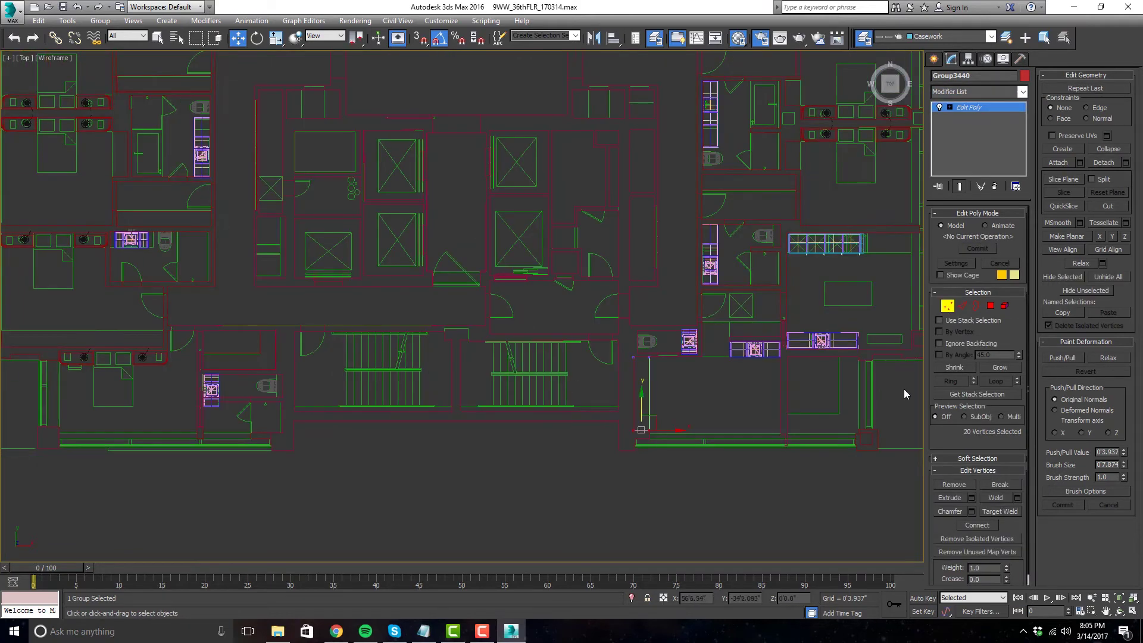
middle_click_drag(904, 388, 839, 388)
left_click(948, 305)
scroll(820, 357, "down", 2)
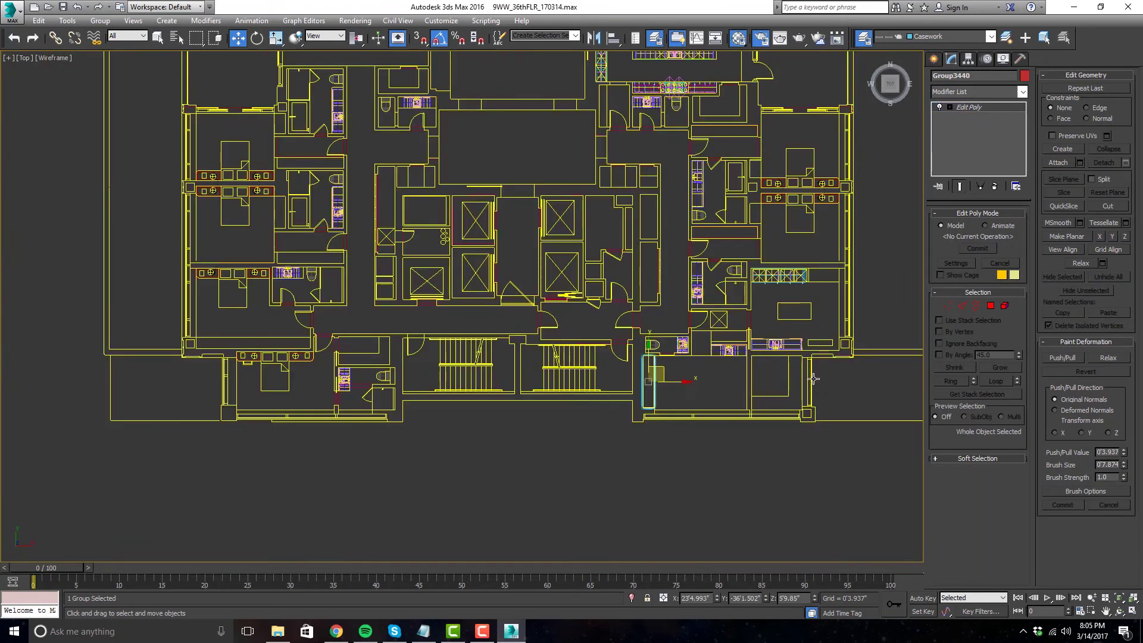
middle_click_drag(674, 458, 723, 483)
left_click(723, 484)
scroll(619, 480, "down", 3)
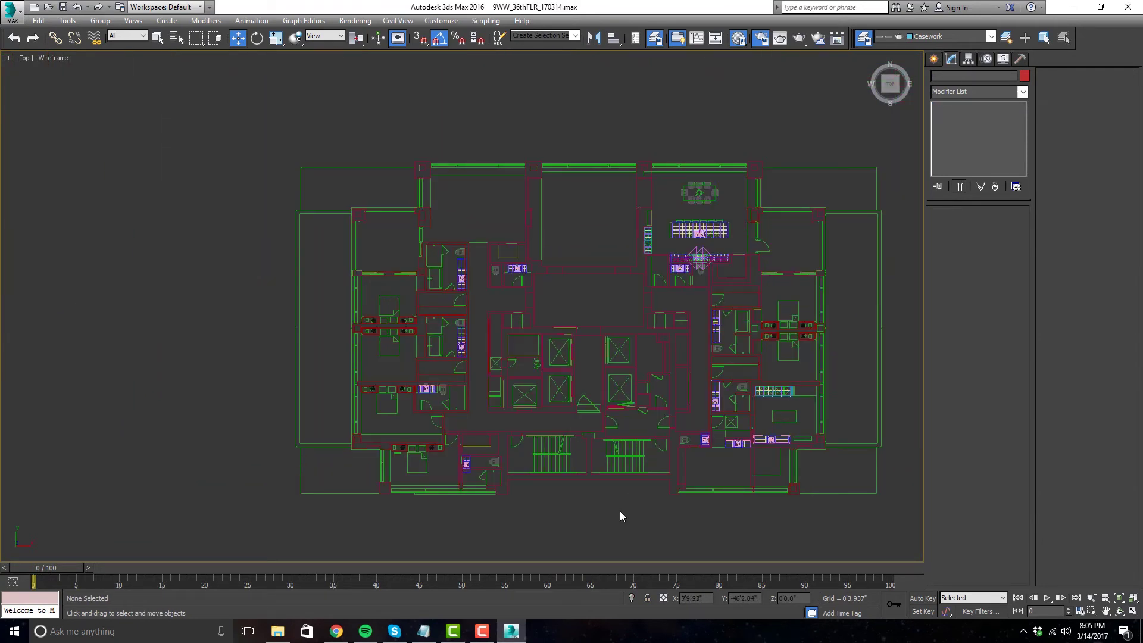
scroll(688, 483, "up", 2)
left_click(686, 469)
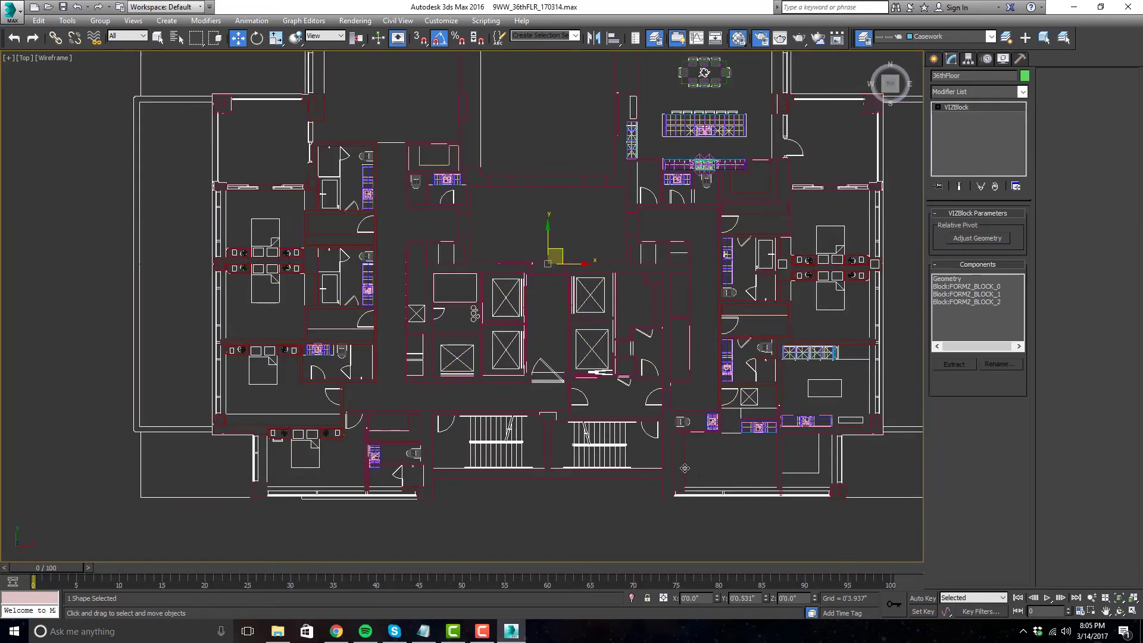
left_click(692, 515)
- Clone the shelf group between the two bathrooms as one copy into the large central room
middle_click_drag(481, 365, 501, 468)
left_click(356, 335)
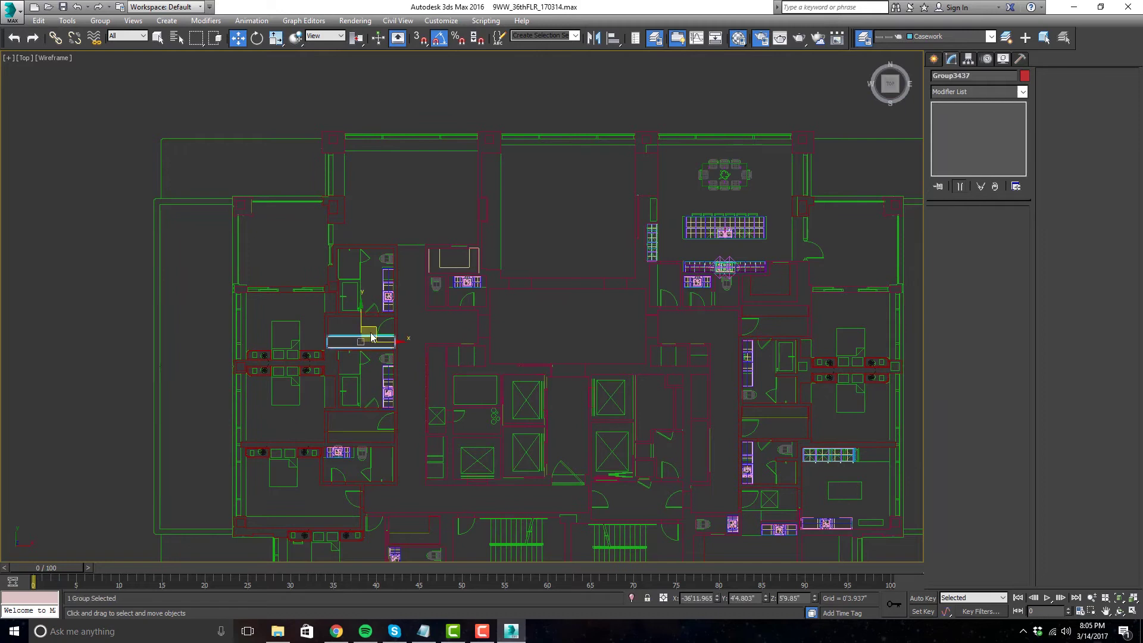
left_click_drag(373, 328, 535, 222, "shift")
left_click(570, 365)
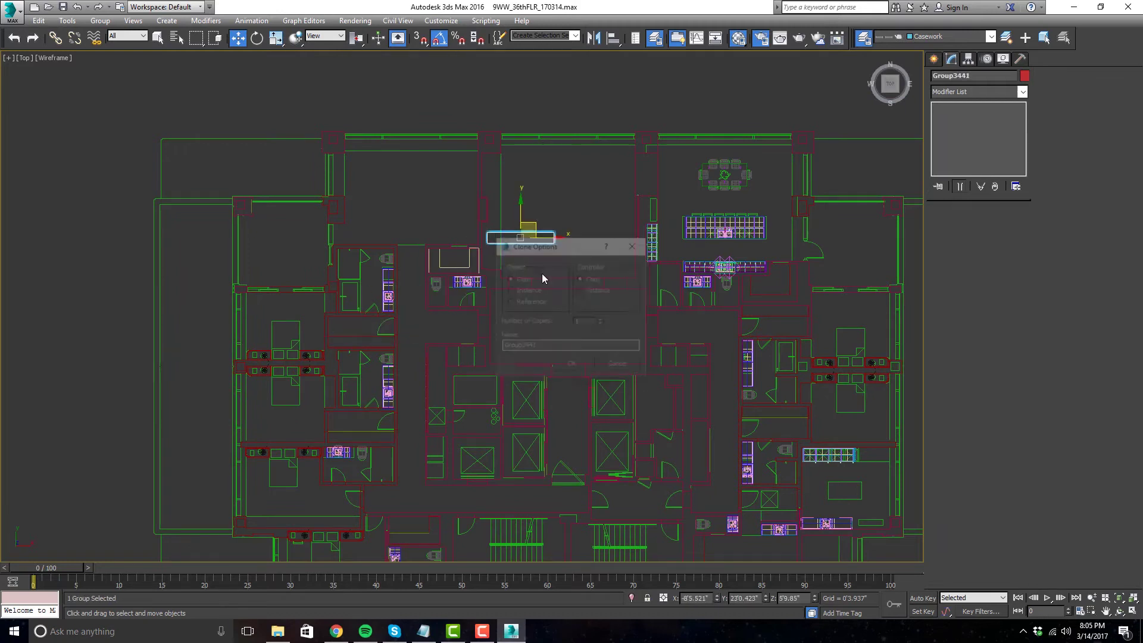
- Rotate the new copy to run along the central room's side wall, then deselect it
scroll(518, 179, "up", 3)
middle_click_drag(535, 252, 538, 293)
key("e")
left_click_drag(556, 336, 473, 249)
key("w")
scroll(477, 256, "up", 2)
left_click(523, 288)
scroll(526, 288, "down", 2)
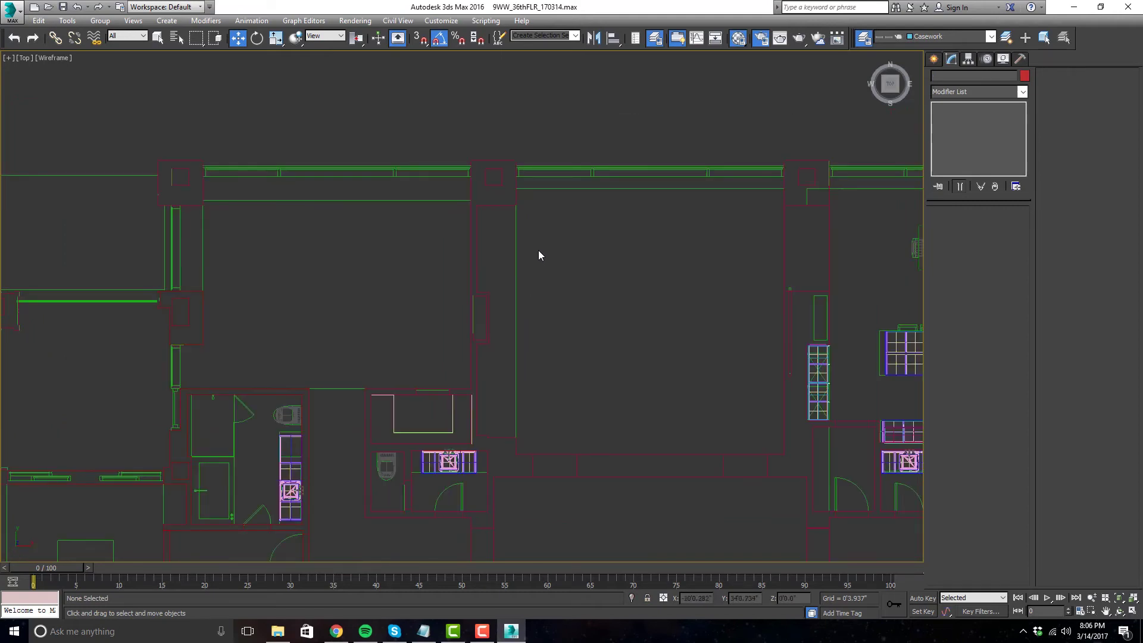
scroll(510, 325, "up", 1)
scroll(554, 269, "up", 1)
scroll(556, 272, "down", 1)
middle_click_drag(574, 283, 561, 287)
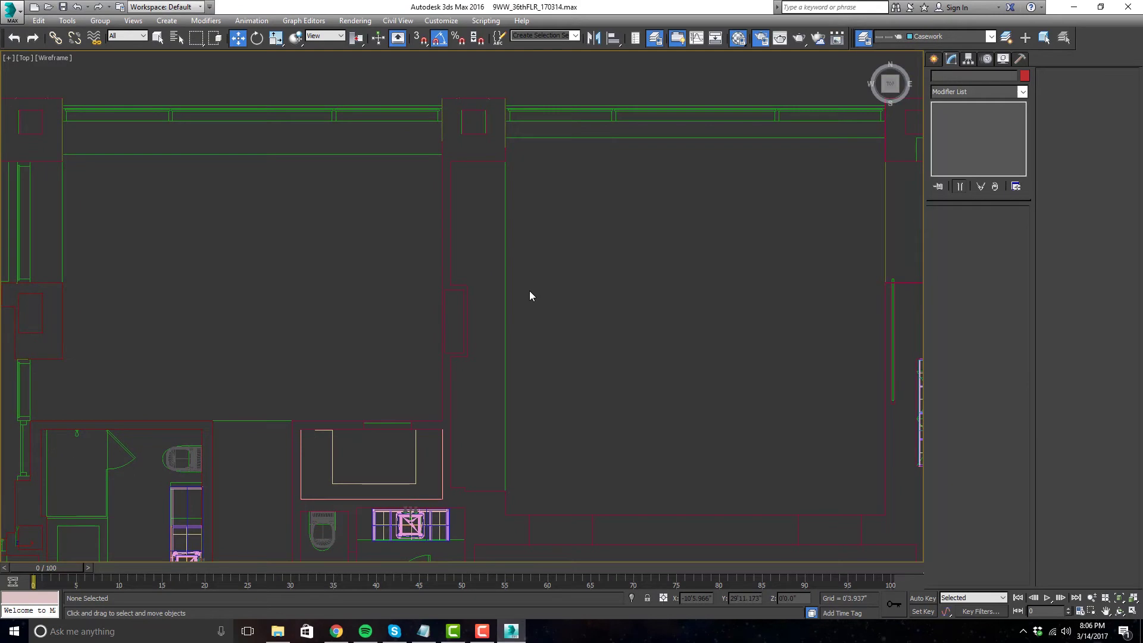
- With snapping on, start a Line spline at the window-side column corner and trace the central room's side wall around its projecting pier
scroll(530, 296, "down", 2)
scroll(506, 292, "up", 4)
scroll(550, 280, "down", 2)
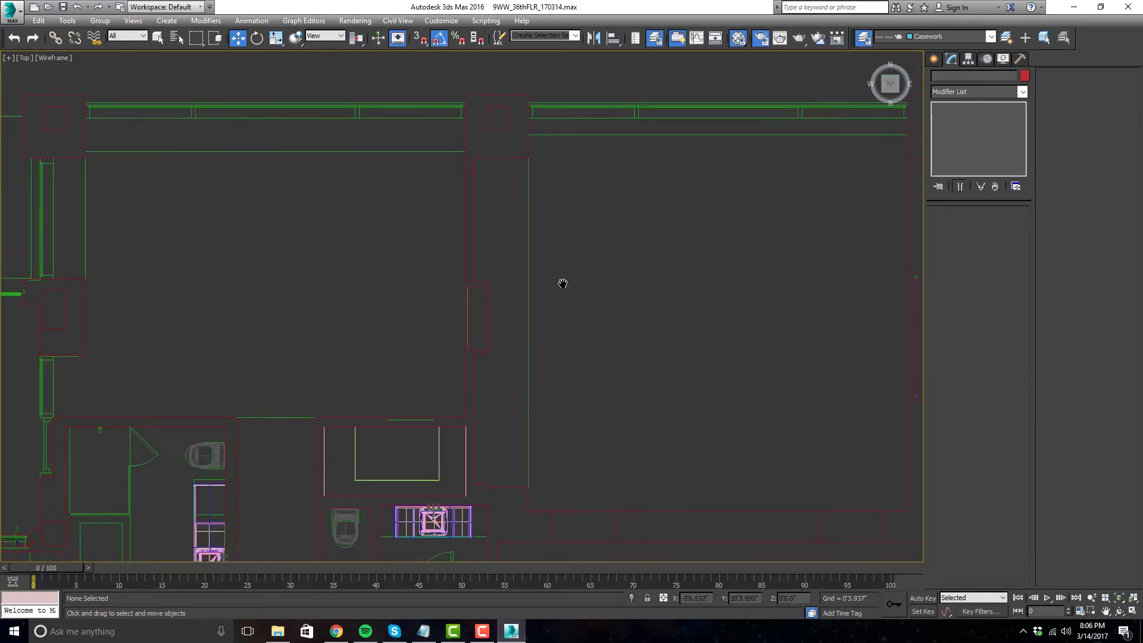
left_click(933, 59)
left_click(952, 78)
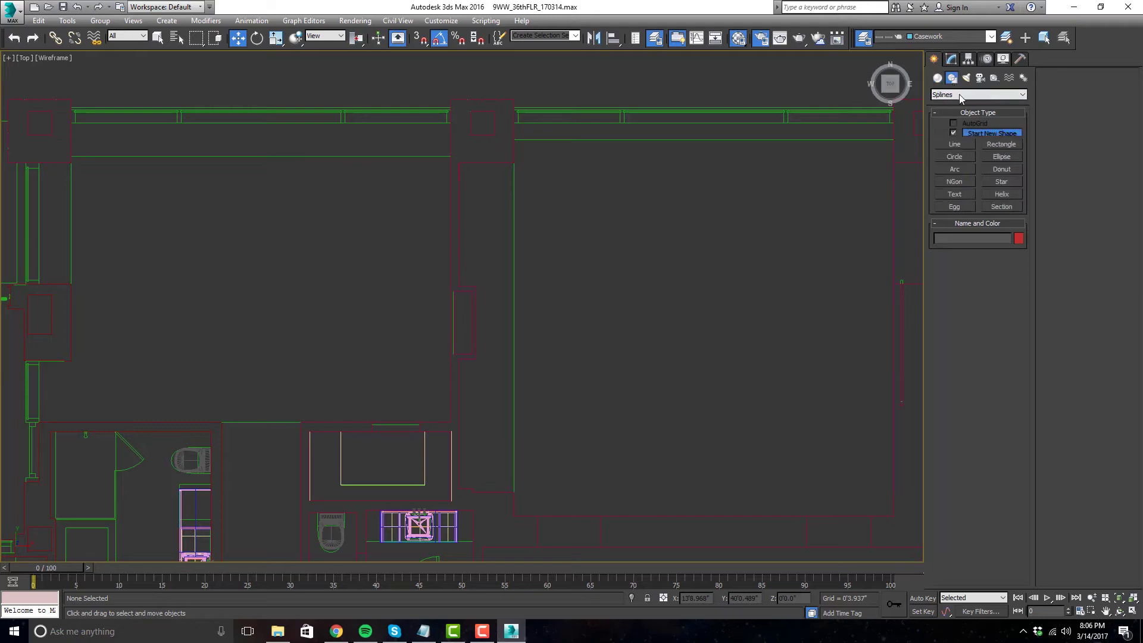
left_click(956, 144)
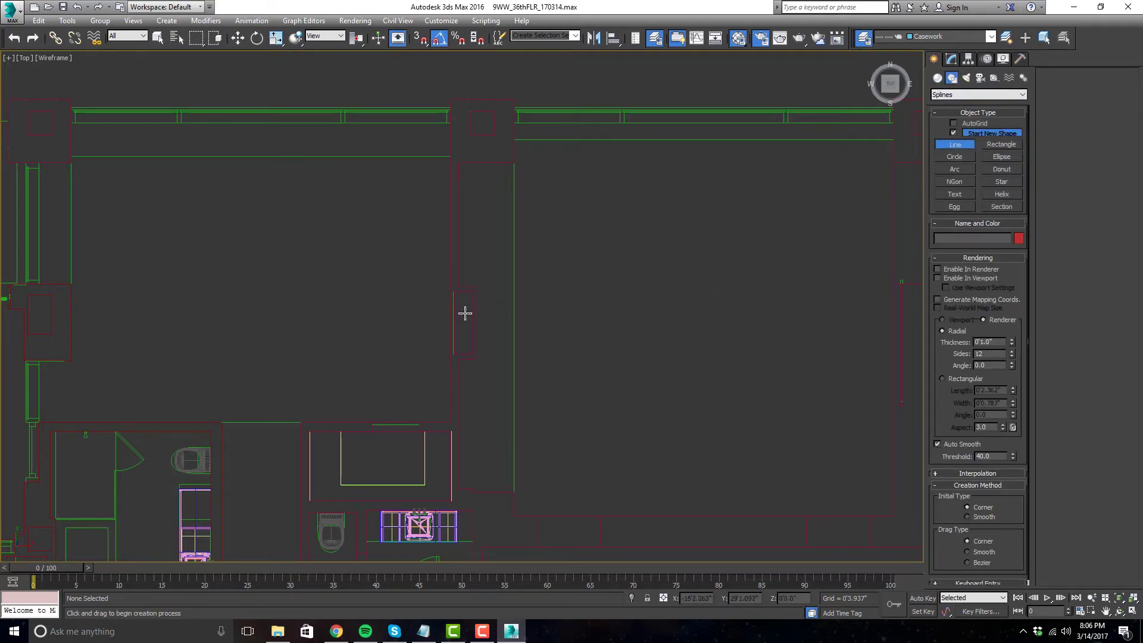
scroll(487, 352, "up", 1)
scroll(546, 357, "down", 1)
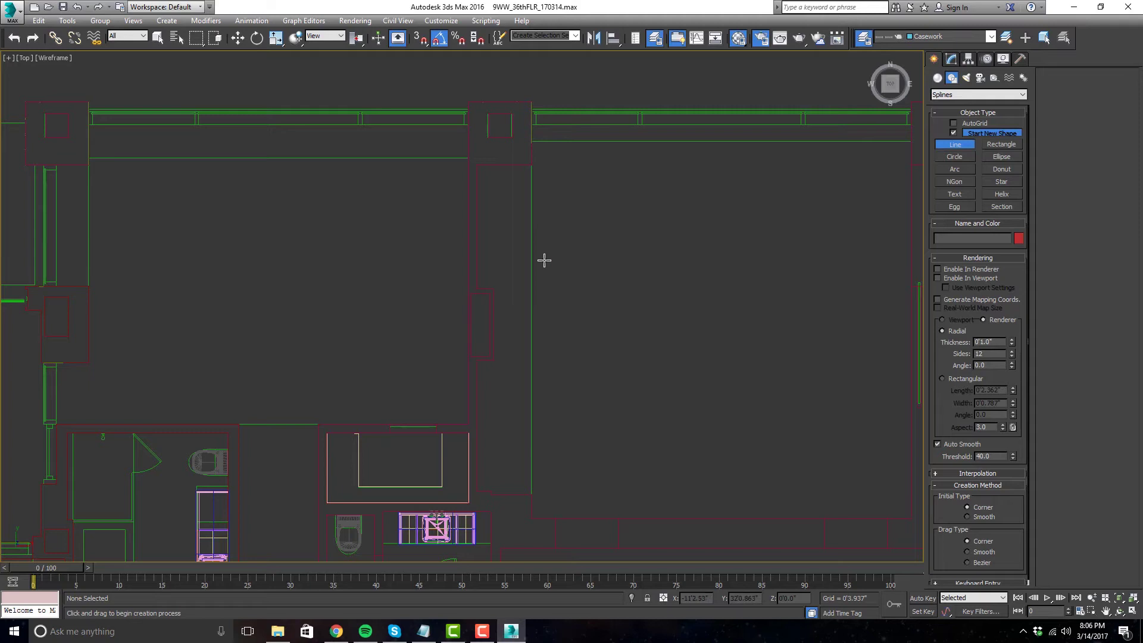
middle_click_drag(571, 306, 563, 302)
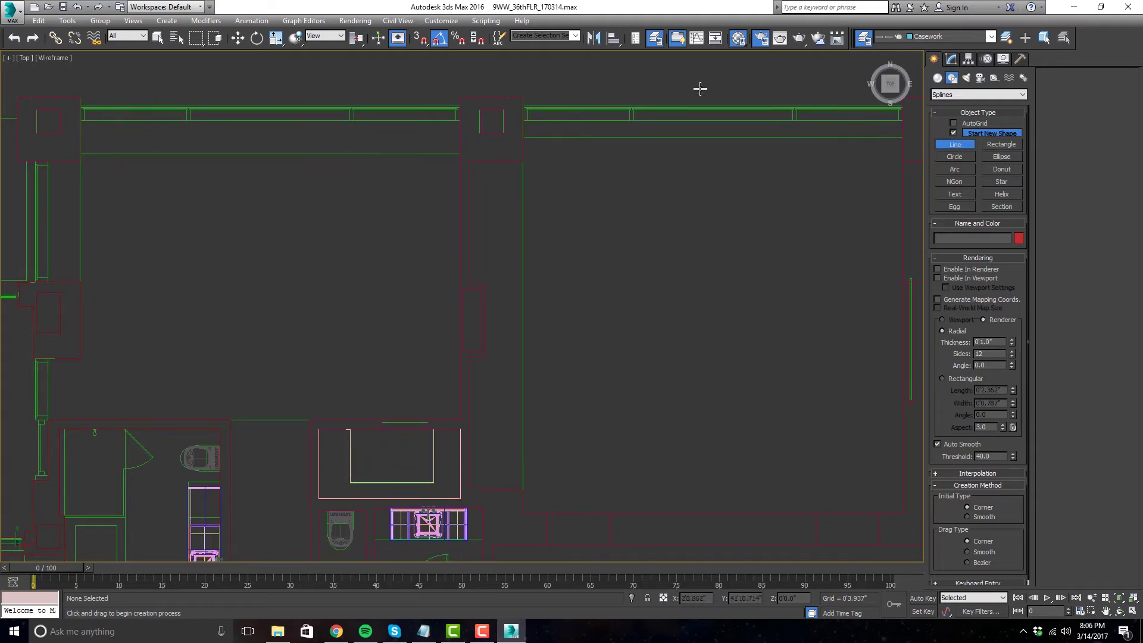
left_click(419, 39)
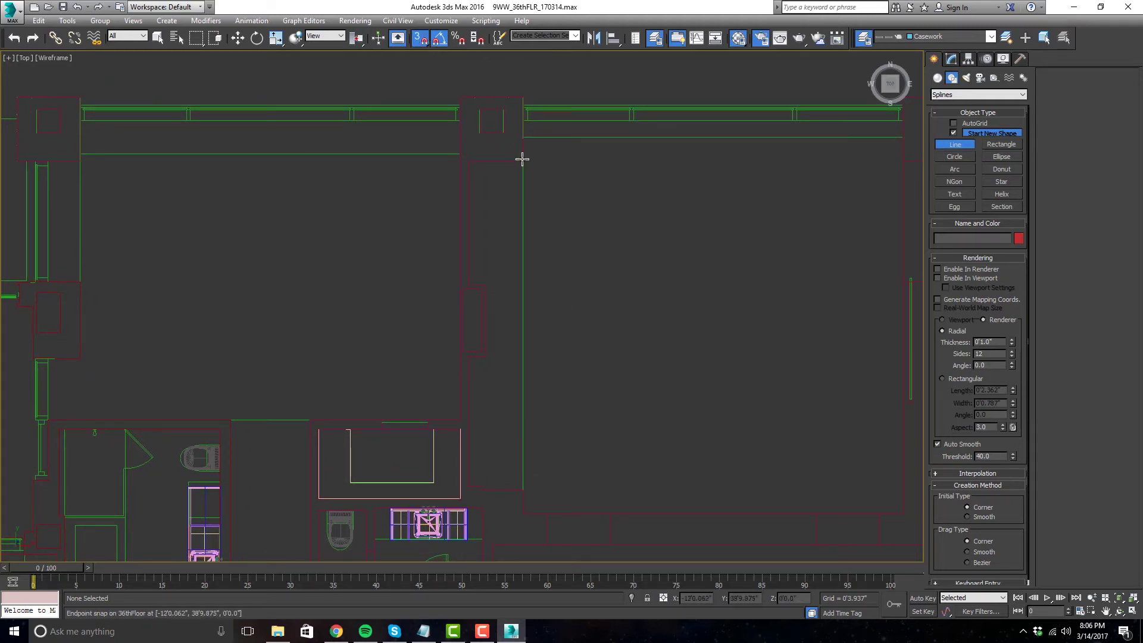
left_click(522, 161)
left_click(470, 161)
left_click(468, 284)
left_click(484, 285)
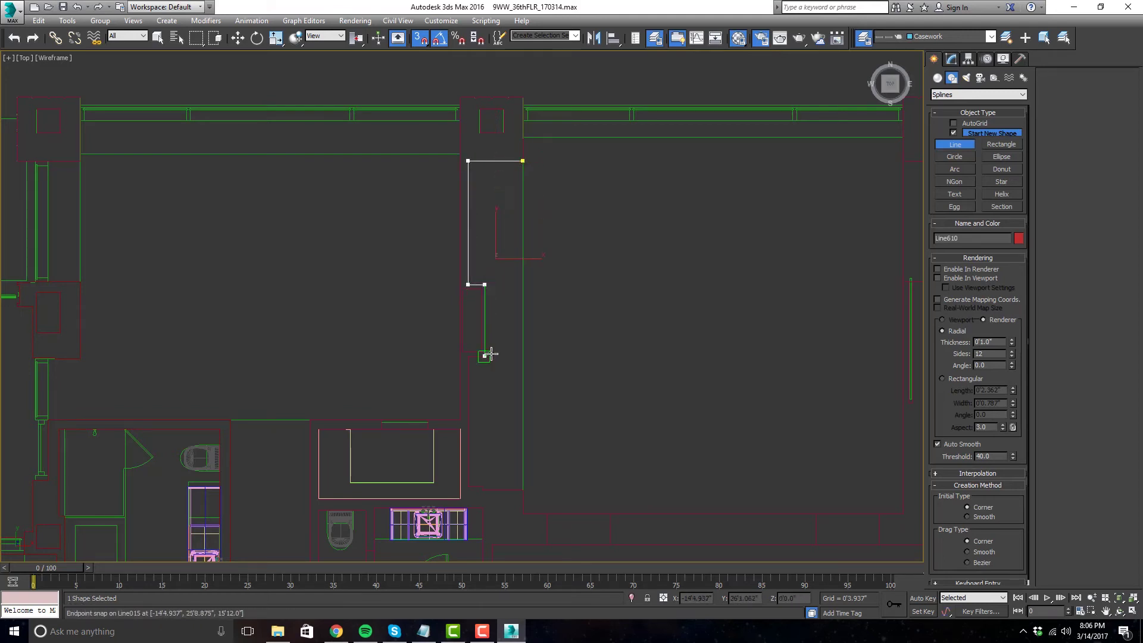
left_click(484, 356)
left_click(468, 356)
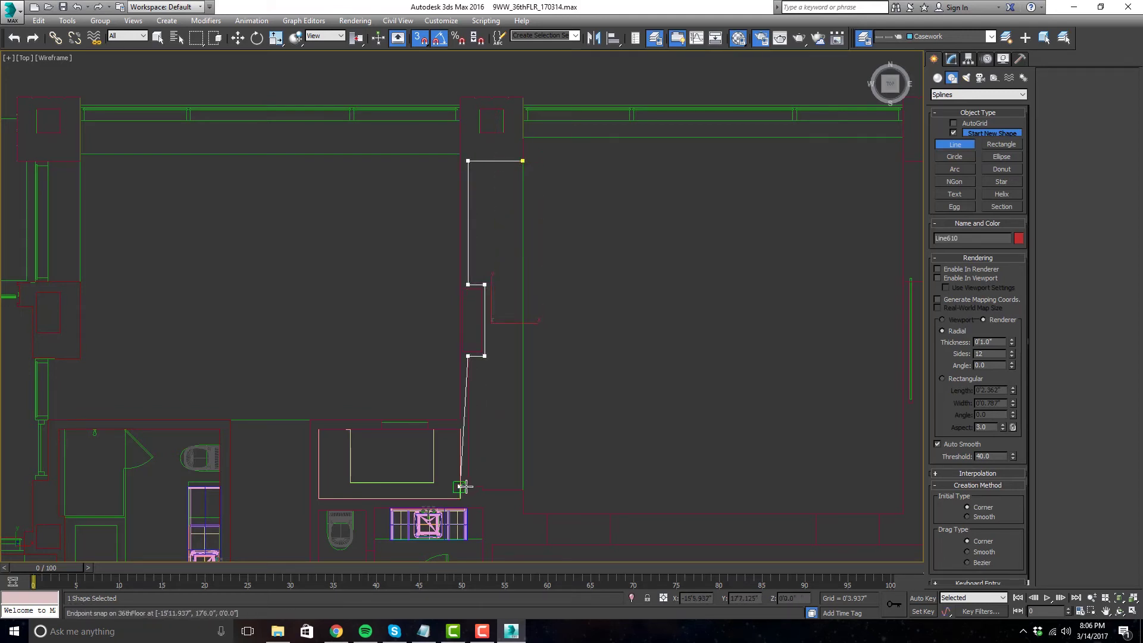
- Continue the spline along the wall and the small jog at its far end, then close it at the starting corner
left_click(468, 486)
scroll(470, 486, "up", 5)
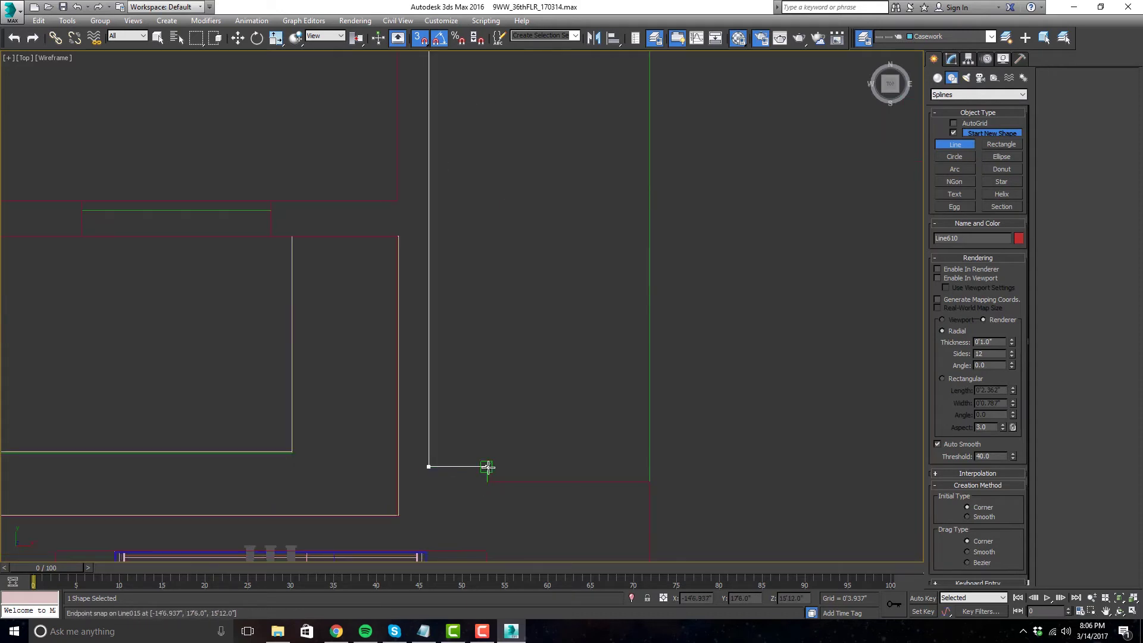
left_click(487, 482)
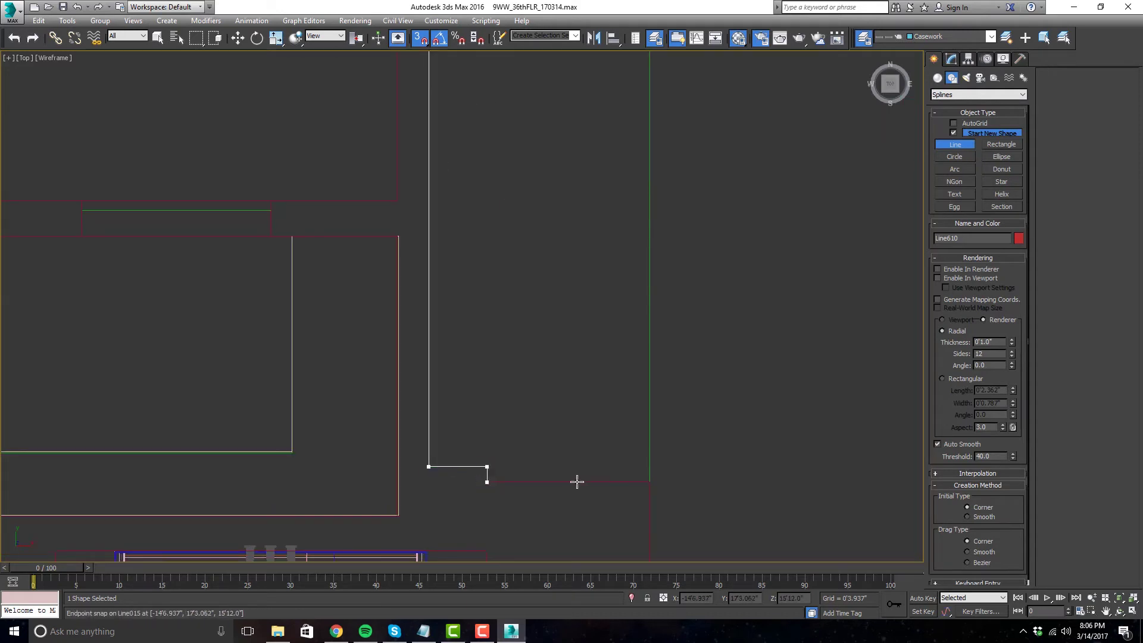
left_click(649, 481)
scroll(628, 483, "down", 2)
middle_click_drag(671, 164, 659, 454)
scroll(659, 455, "down", 1)
left_click(634, 217)
left_click(544, 355)
scroll(518, 254, "down", 3)
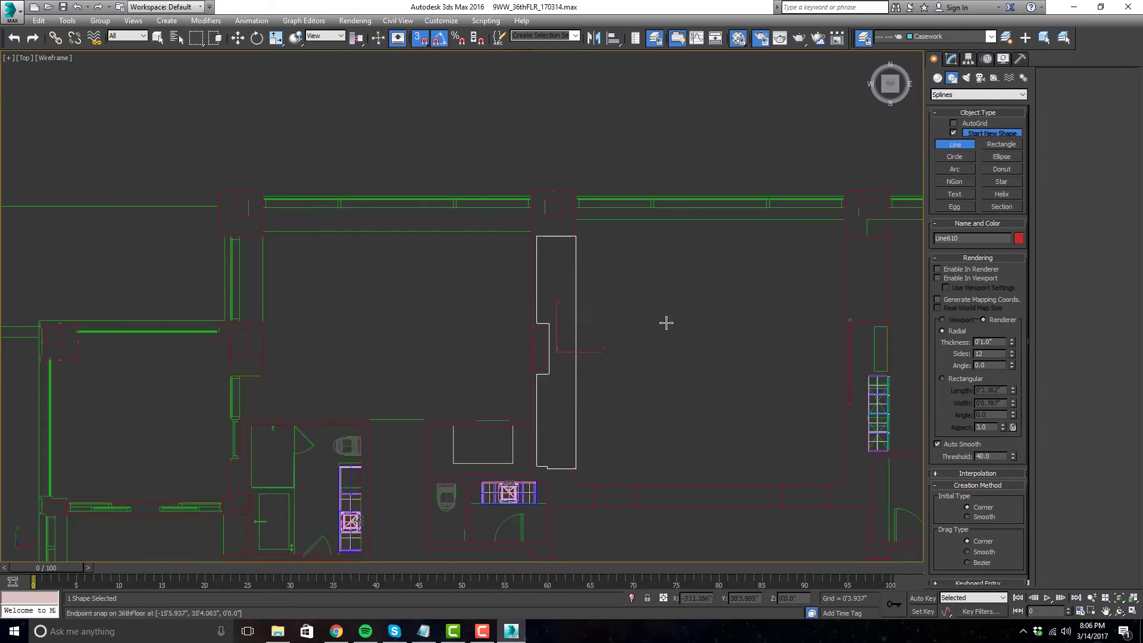
- Apply a Shell modifier to the closed outline to turn it into a shelf slab
key("w")
key("alt+w")
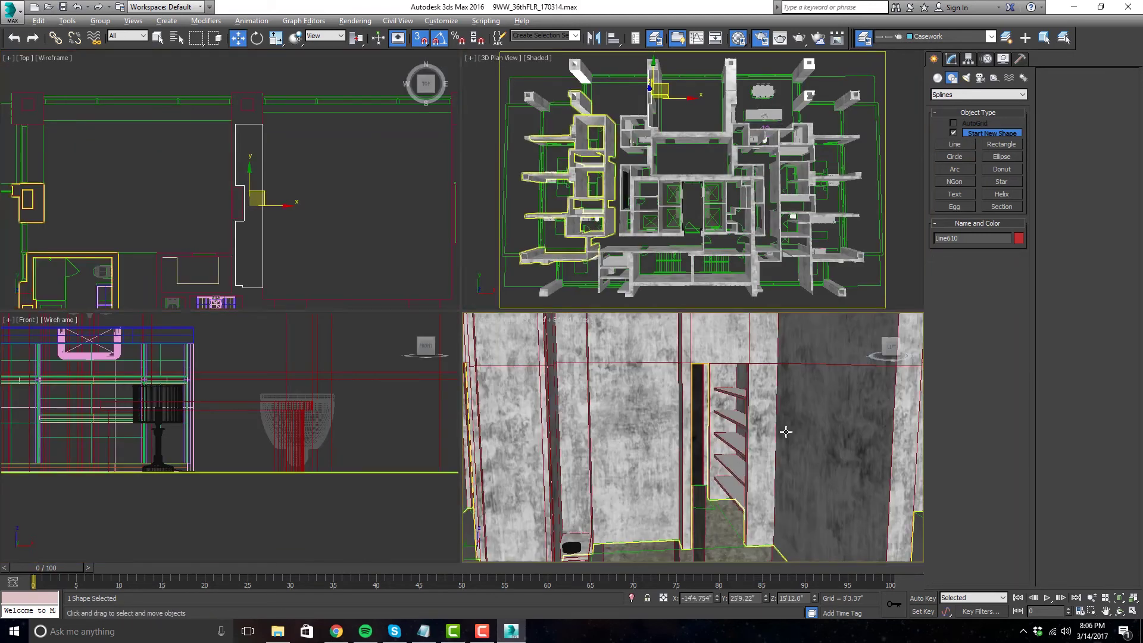
key("alt+w")
key("z")
mouse_move(768, 411)
middle_mouse_down("alt")
mouse_move(751, 430)
mouse_move(787, 474)
mouse_move(841, 462)
mouse_move(756, 425)
middle_mouse_up("alt")
left_click(950, 58)
left_click(996, 89)
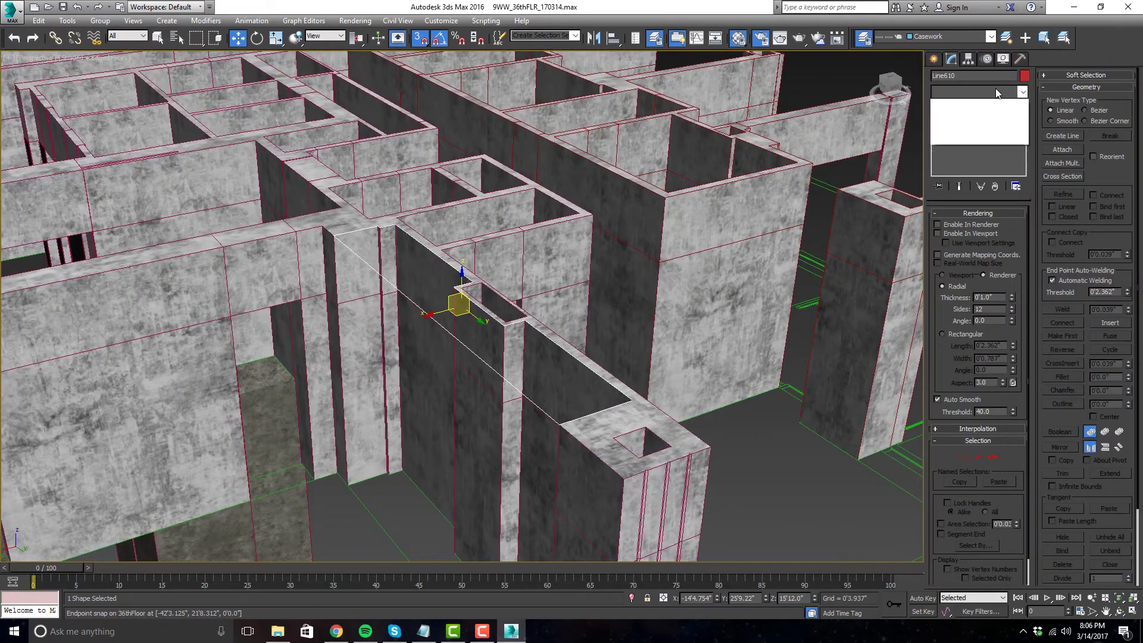
left_click(988, 207)
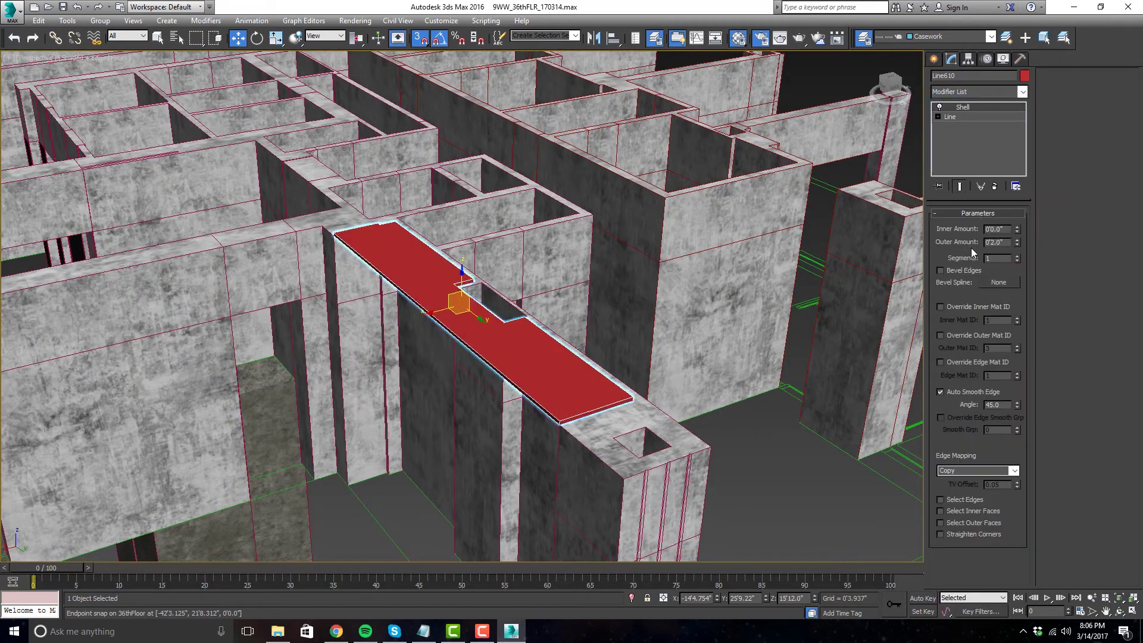
scroll(824, 245, "down", 2)
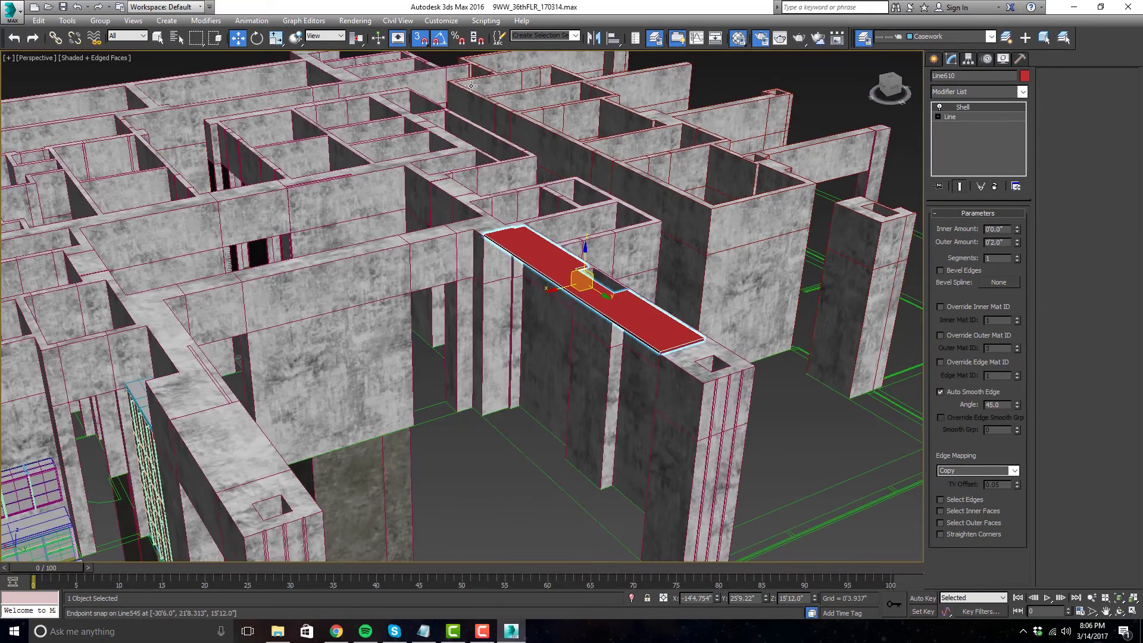
- Turn snapping off and lower the shelf slab from the wall tops to just above the floor
left_click(419, 38)
middle_click_drag(554, 353, 581, 243)
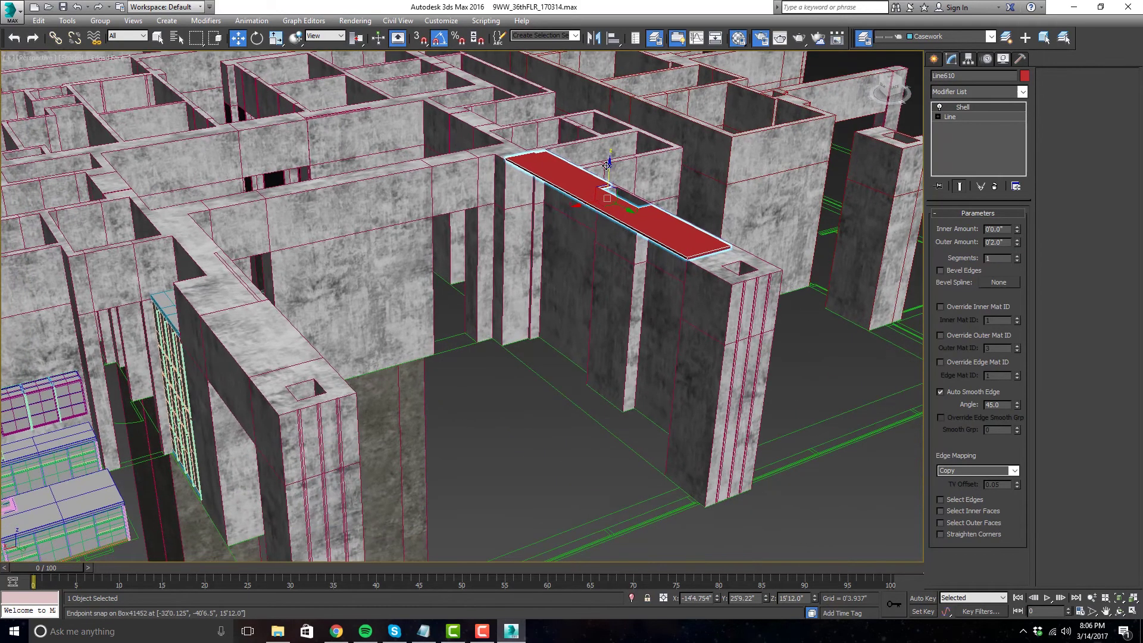
left_click_drag(607, 165, 607, 336)
scroll(577, 375, "up", 2)
middle_click_drag(576, 378, 471, 360, "alt")
- Clone the shelf slab upward as six evenly spaced copies along the wall
mouse_move(595, 350)
left_mouse_down()
mouse_move(598, 366)
mouse_move(598, 332)
left_mouse_up()
left_click(602, 319)
left_click(601, 320)
left_click(602, 319)
left_click(584, 365)
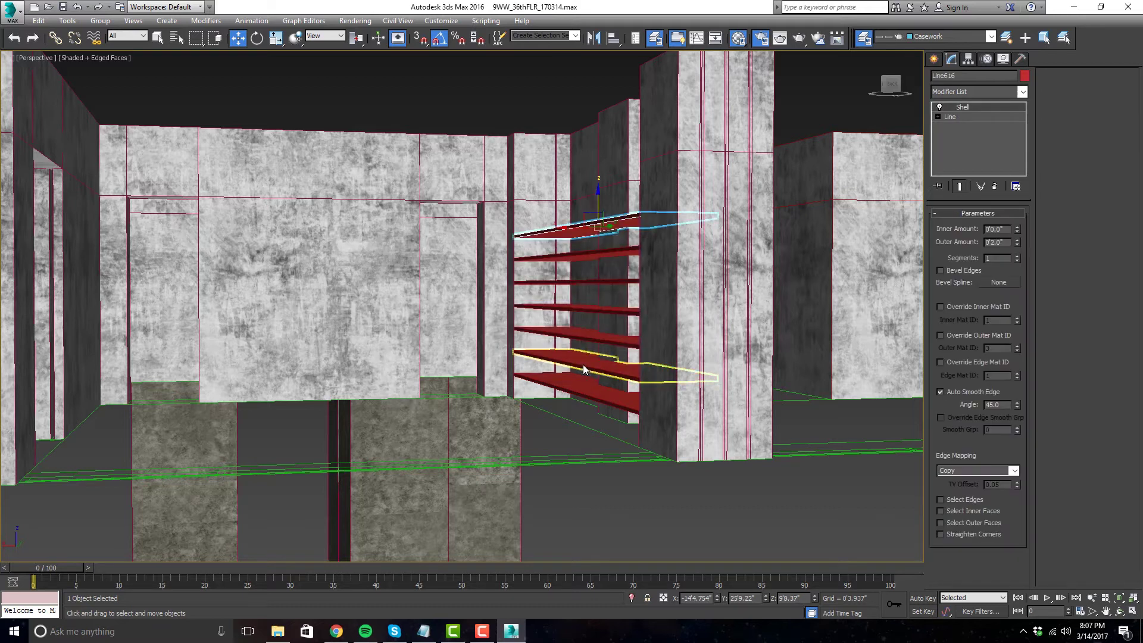
middle_click_drag(464, 339, 475, 365, "alt")
- Select all seven shelves in the top view and group them, then deselect the group
key("alt+w")
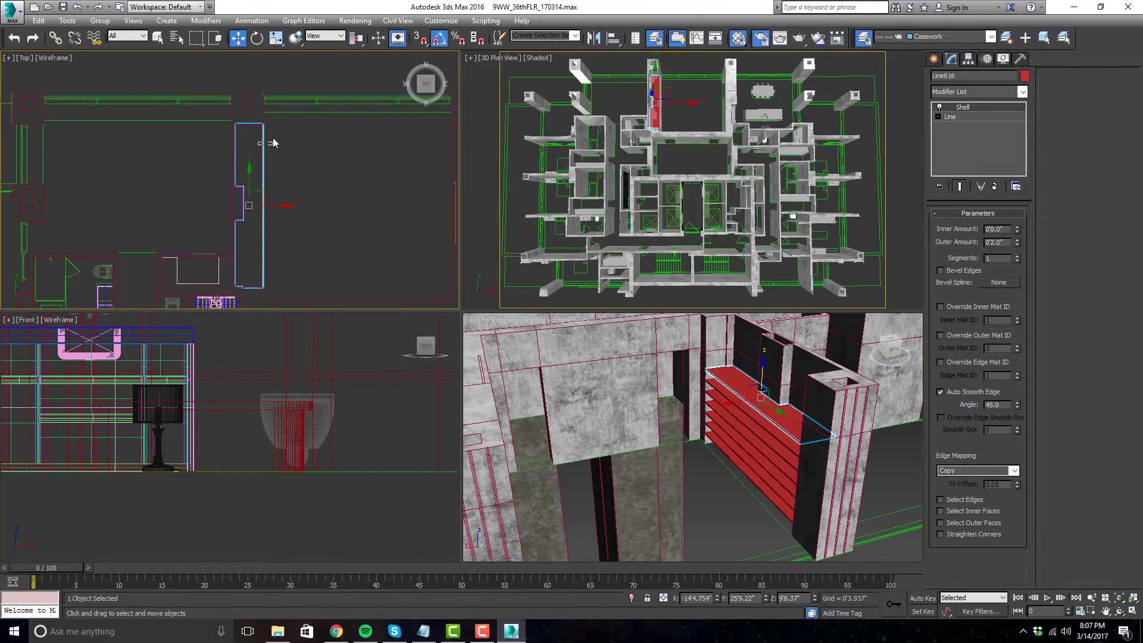
left_click_drag(258, 142, 327, 201)
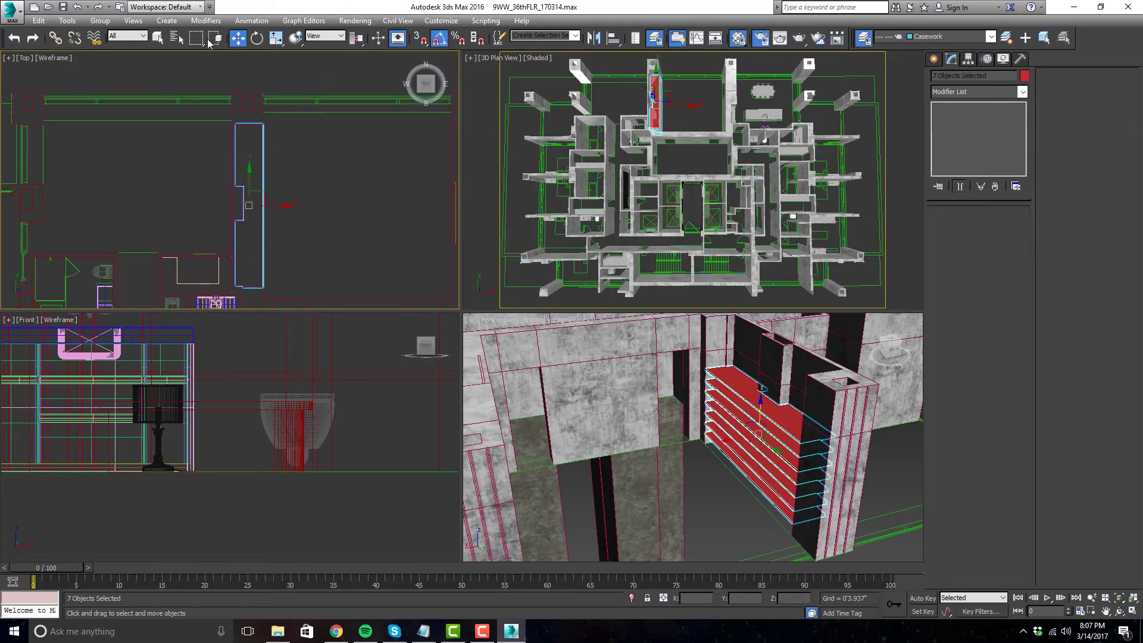
left_click(100, 20)
left_click(102, 32)
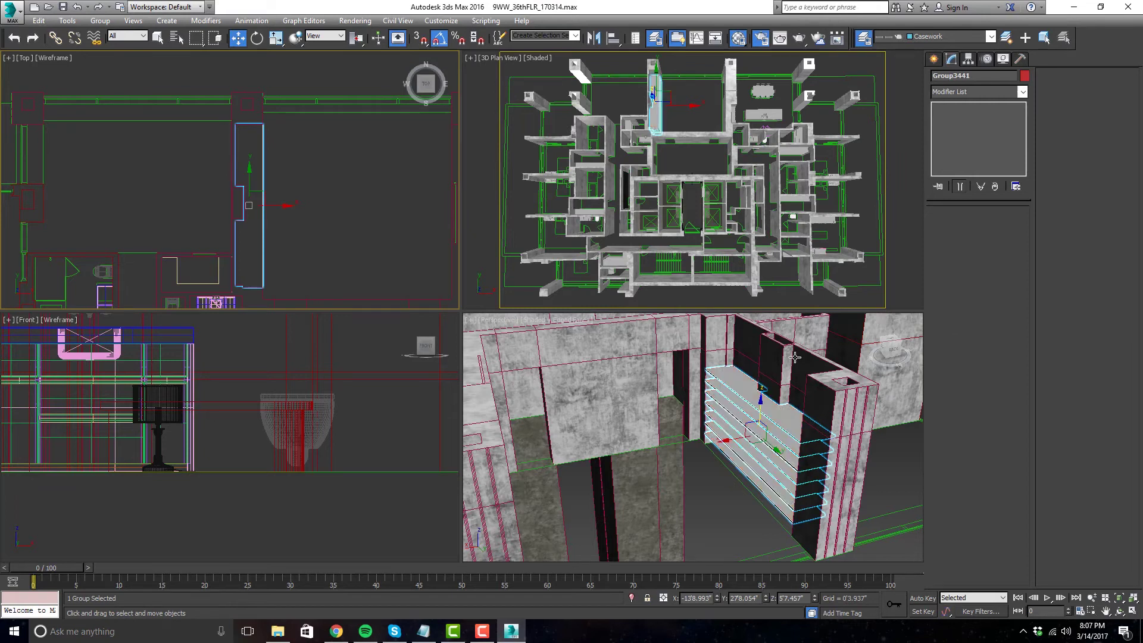
key("alt+w")
scroll(378, 247, "down", 4)
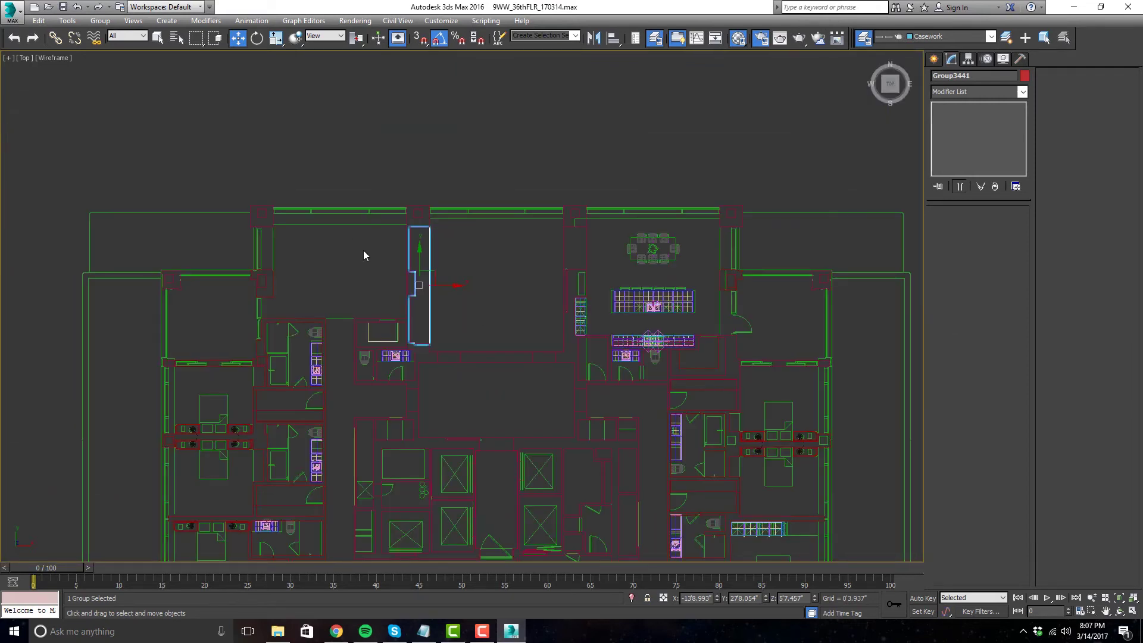
left_click(365, 254)
middle_click_drag(520, 311, 494, 213)
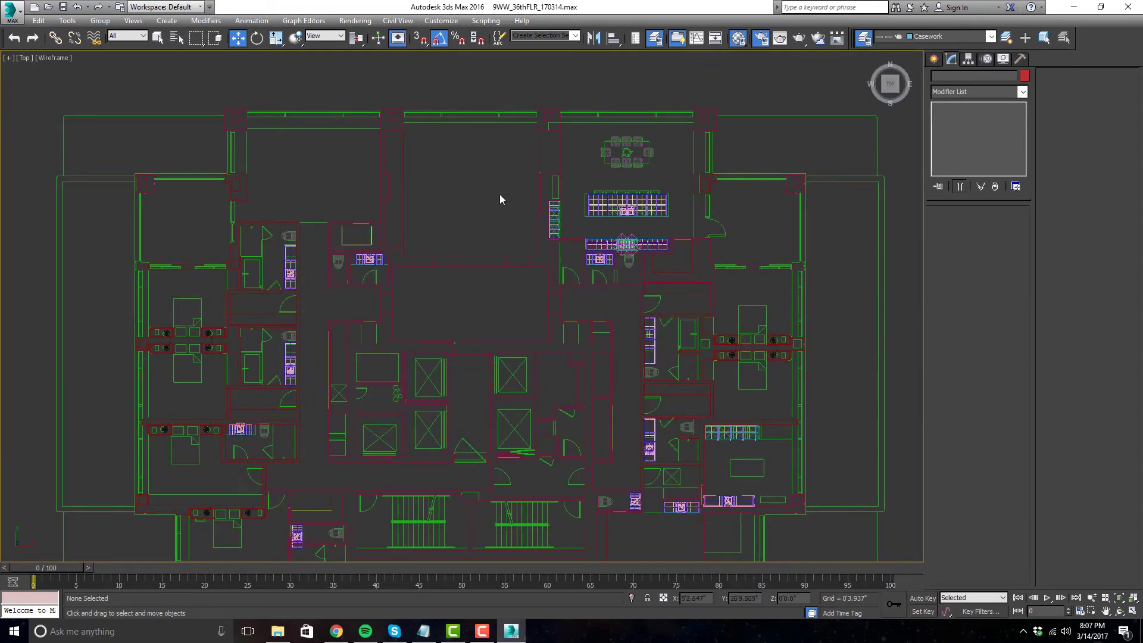
middle_click_drag(509, 250, 501, 229)
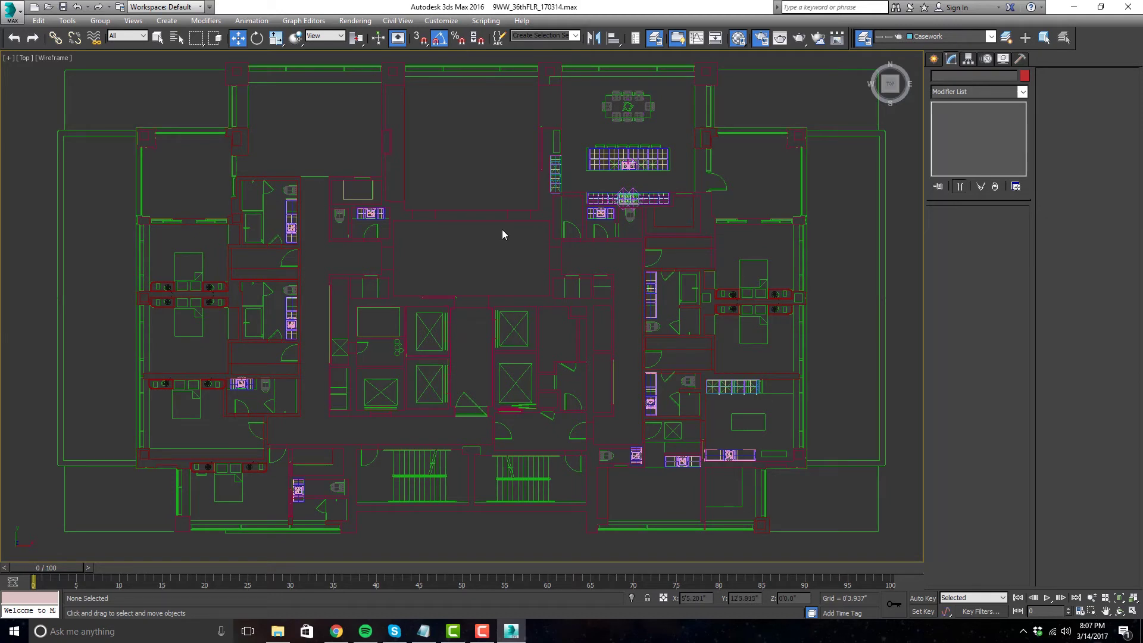
scroll(693, 305, "up", 2)
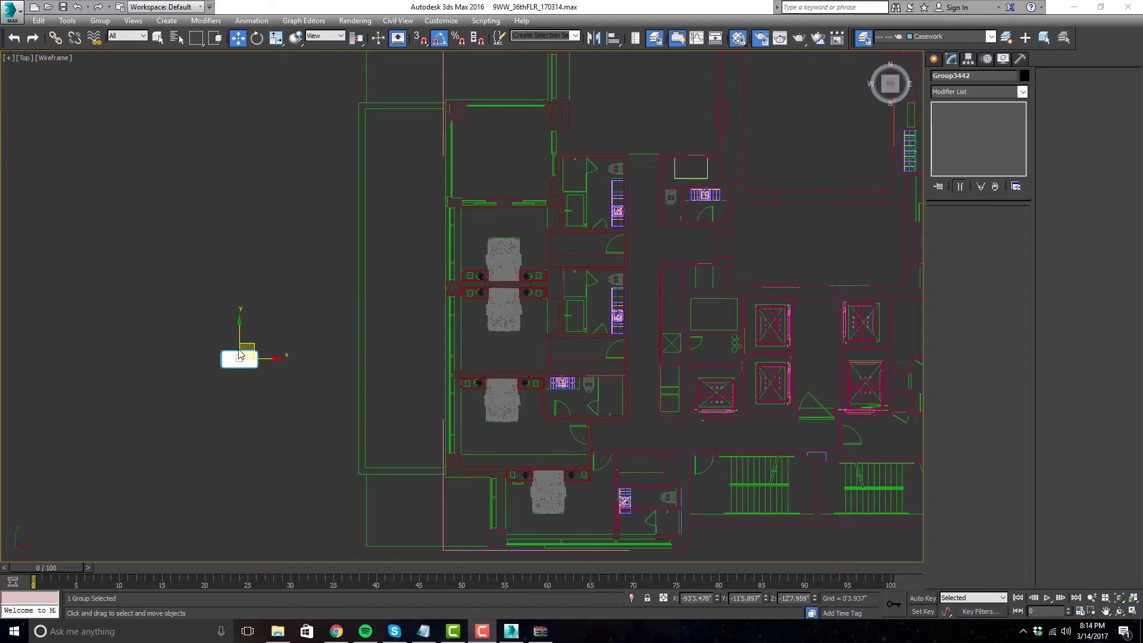
middle_click_drag(394, 445, 324, 407)
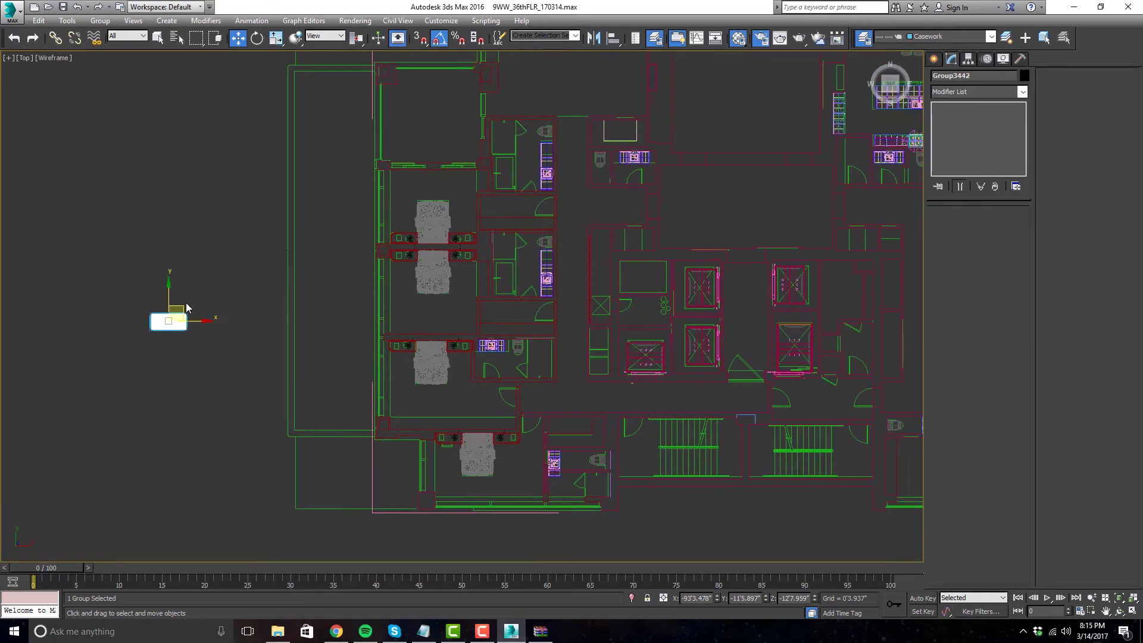
- Move the bathtub group from outside the plan into the corridor near the corner bedroom
left_click_drag(182, 305, 549, 352)
scroll(606, 483, "up", 4)
scroll(605, 482, "down", 2)
scroll(605, 481, "down", 3)
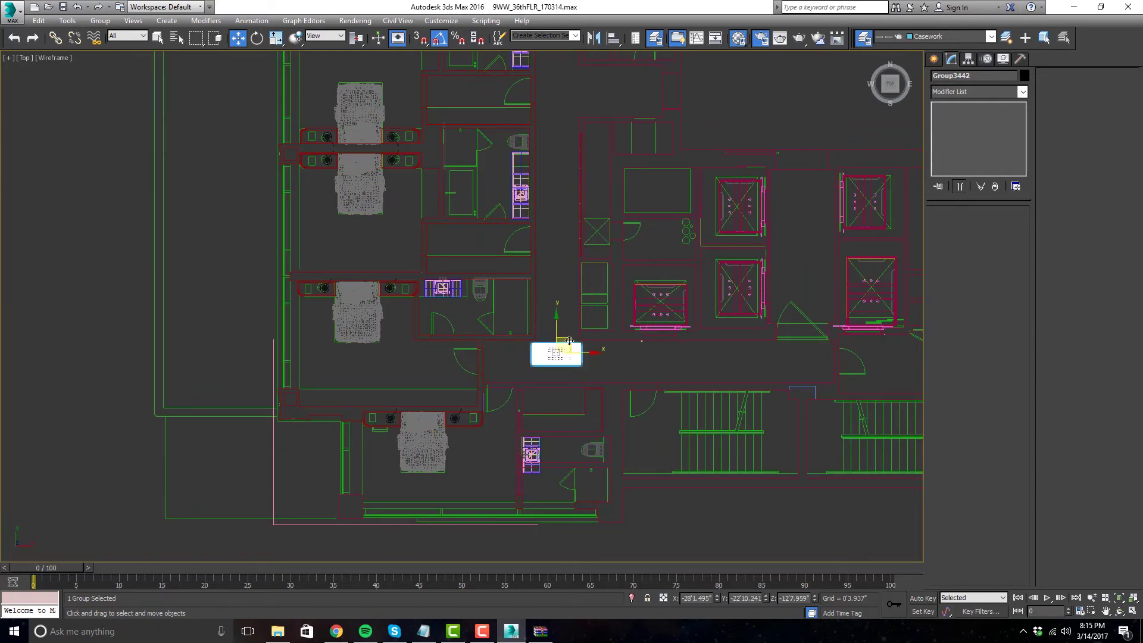
- Clone the bathtub group in the perspective view as one copy placed behind the original
key("alt+w")
right_click(715, 491)
key("z")
middle_click_drag(709, 467, 766, 446, "alt")
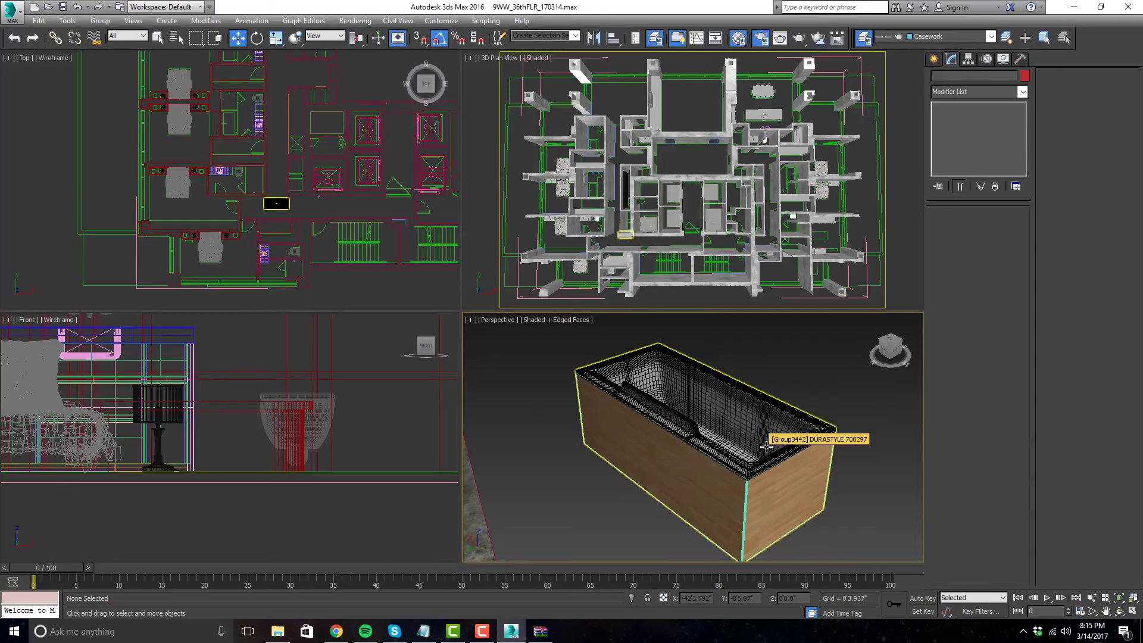
key("alt+w")
middle_click_drag(785, 482, 387, 383, "alt")
middle_click_drag(539, 441, 518, 416)
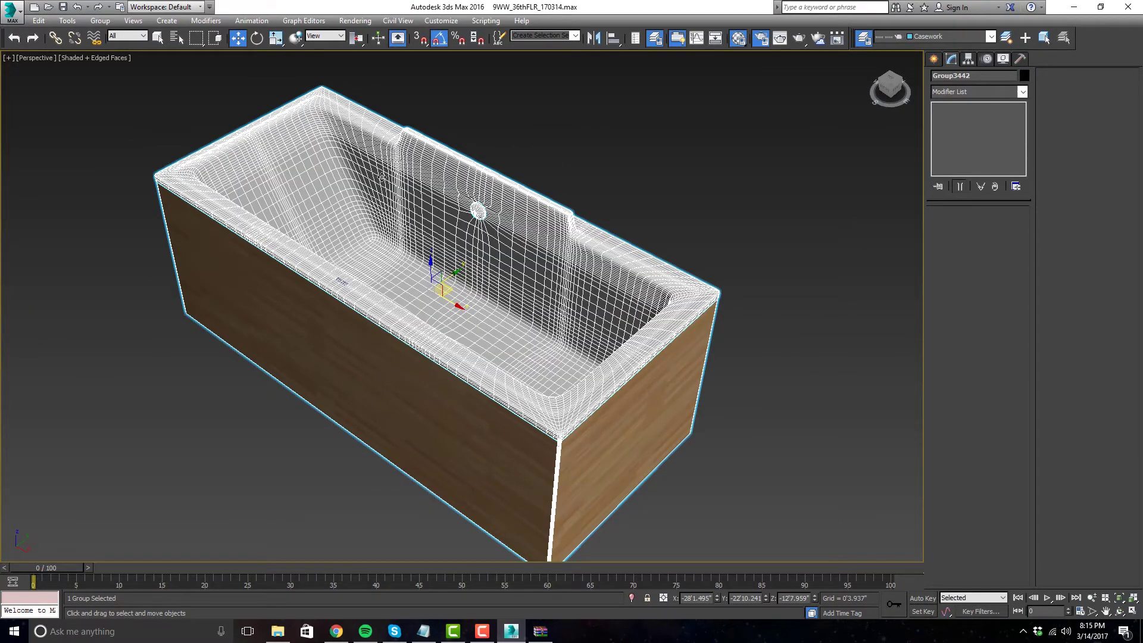
mouse_move(455, 273)
left_mouse_down("shift")
mouse_move(480, 244)
mouse_move(672, 119)
left_mouse_up("shift")
left_click(570, 365)
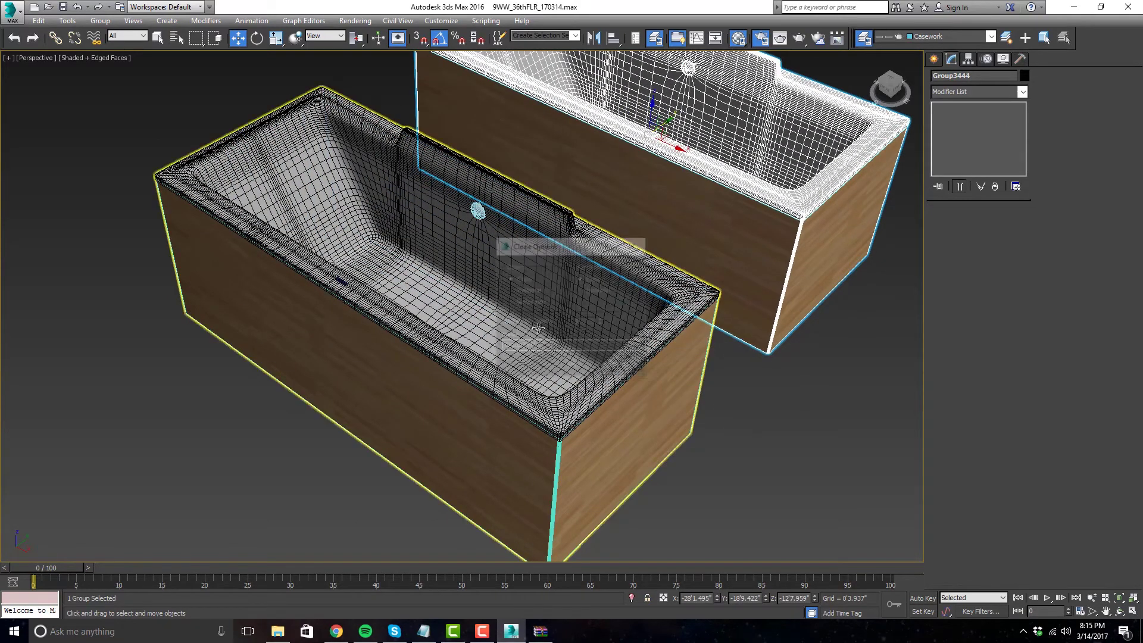
- Open the FStorm Proxy Exporter for the original bathtub and set its proxy folder to 9 West Walton\Models\Assets\Generic Tub
left_click(503, 283)
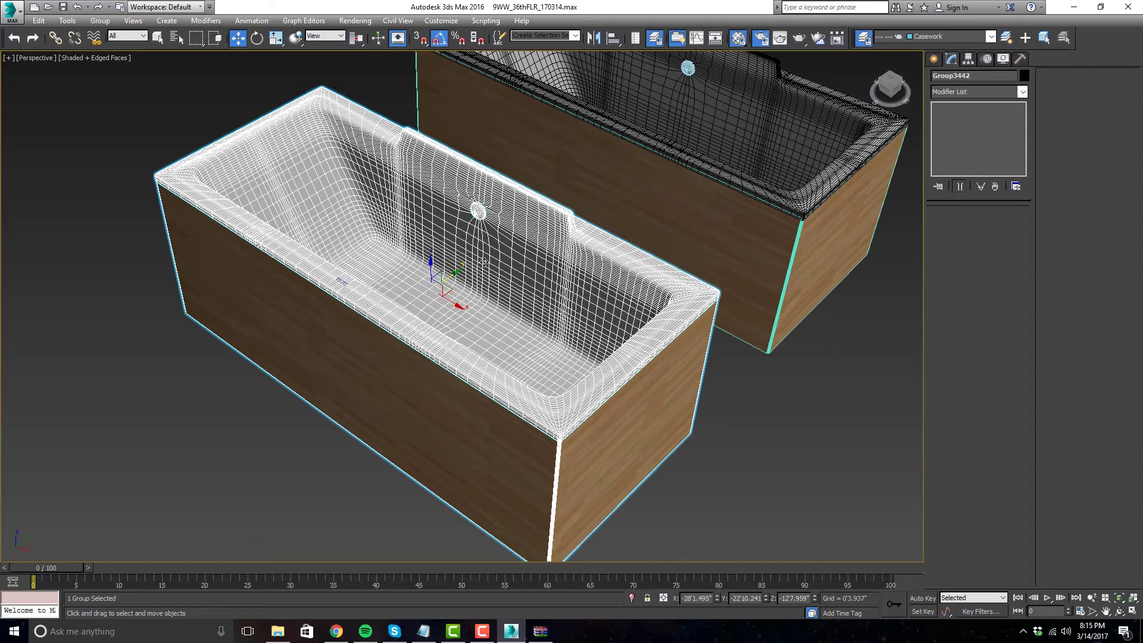
right_click(484, 261)
left_click(524, 397)
left_click(675, 300)
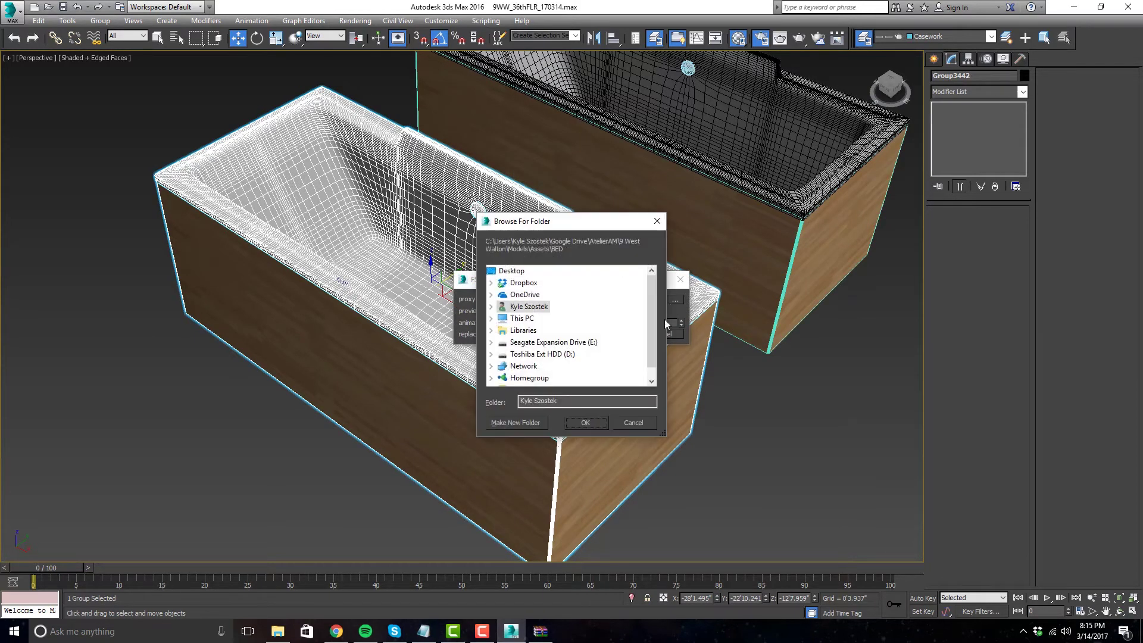
key("alt+Tab")
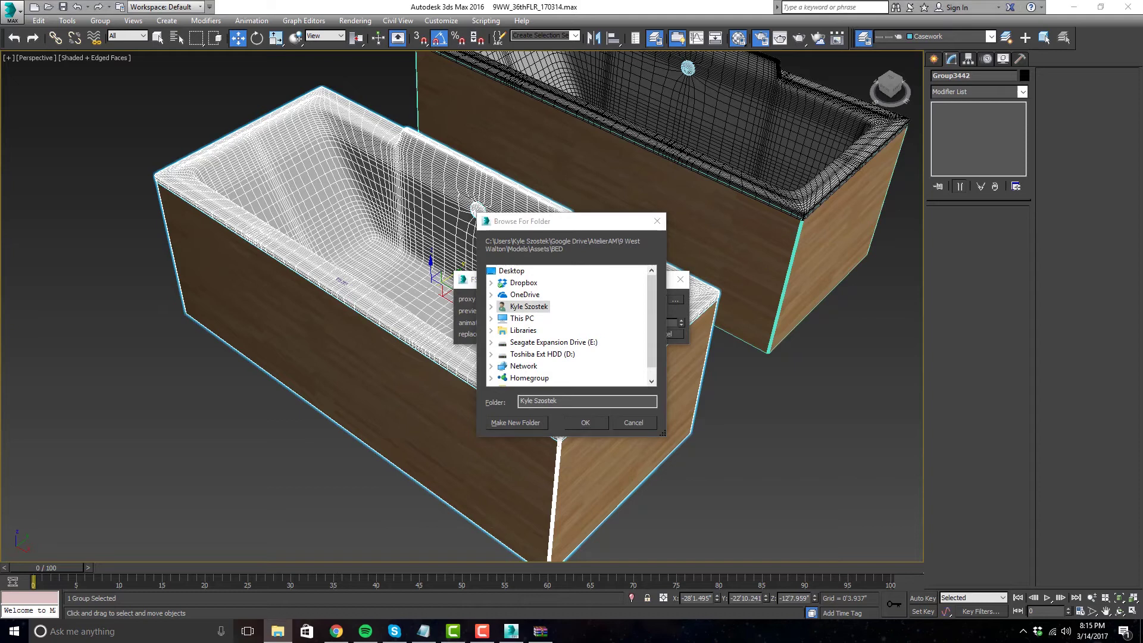
left_click_drag(617, 401, 519, 400)
key("ctrl+v")
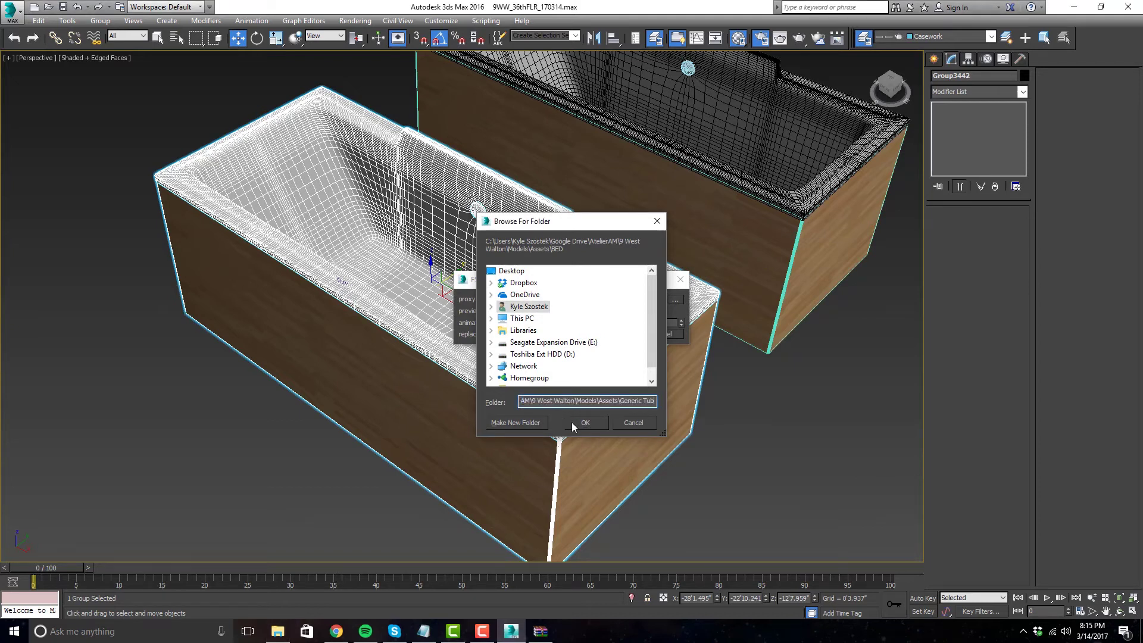
left_click(578, 424)
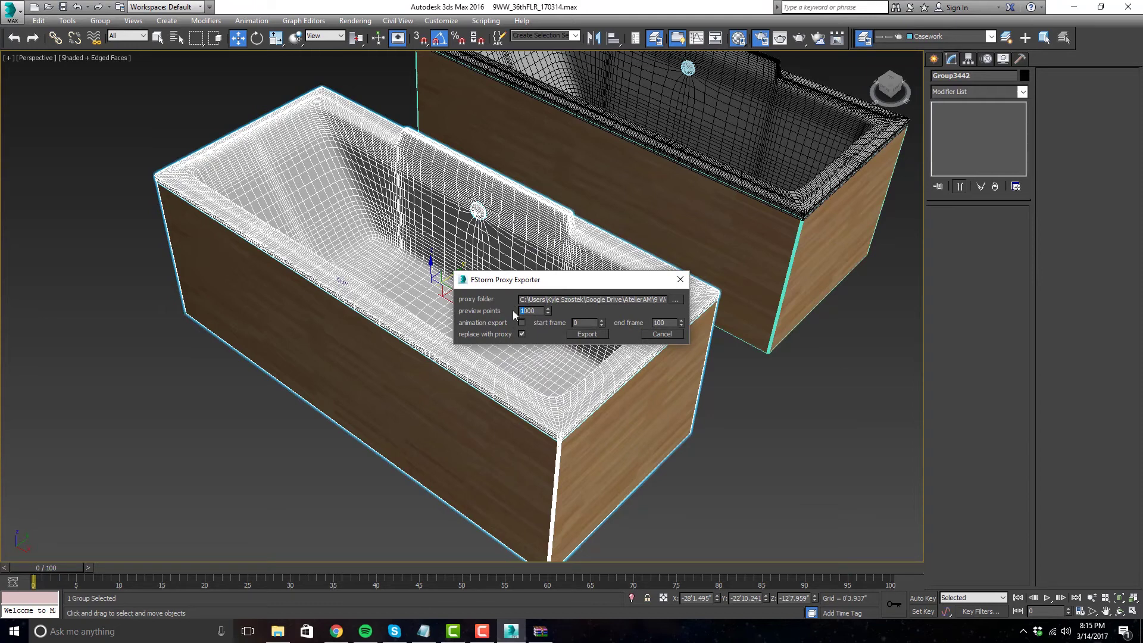
- Export the bathtub as an FStorm proxy with 1000 preview points, replacing the original with the proxy
left_click(521, 333)
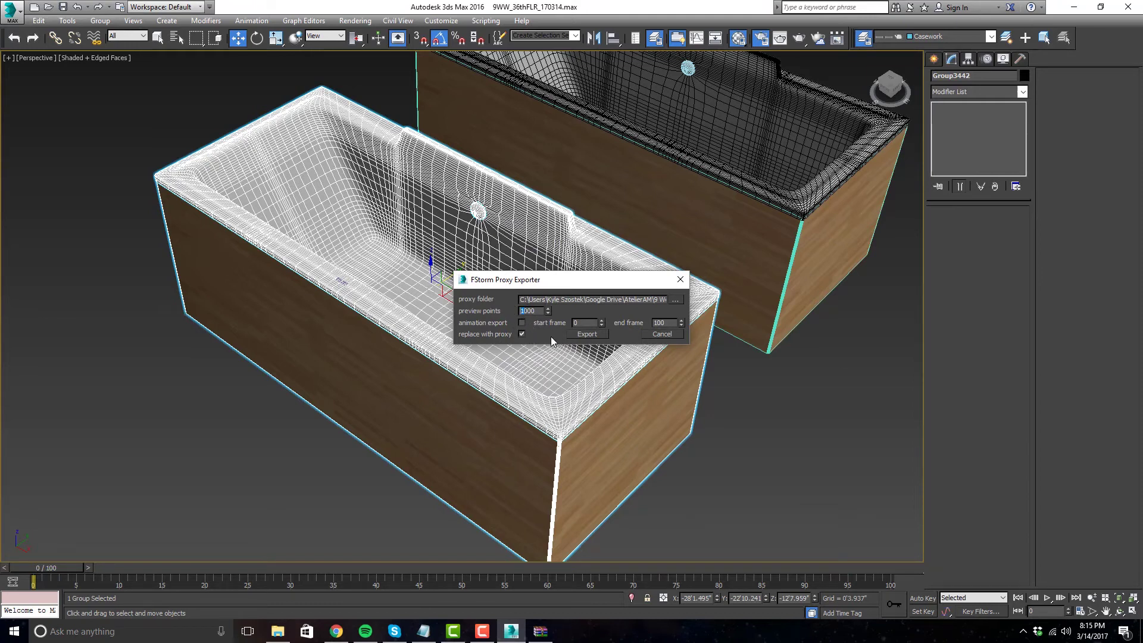
left_click(585, 334)
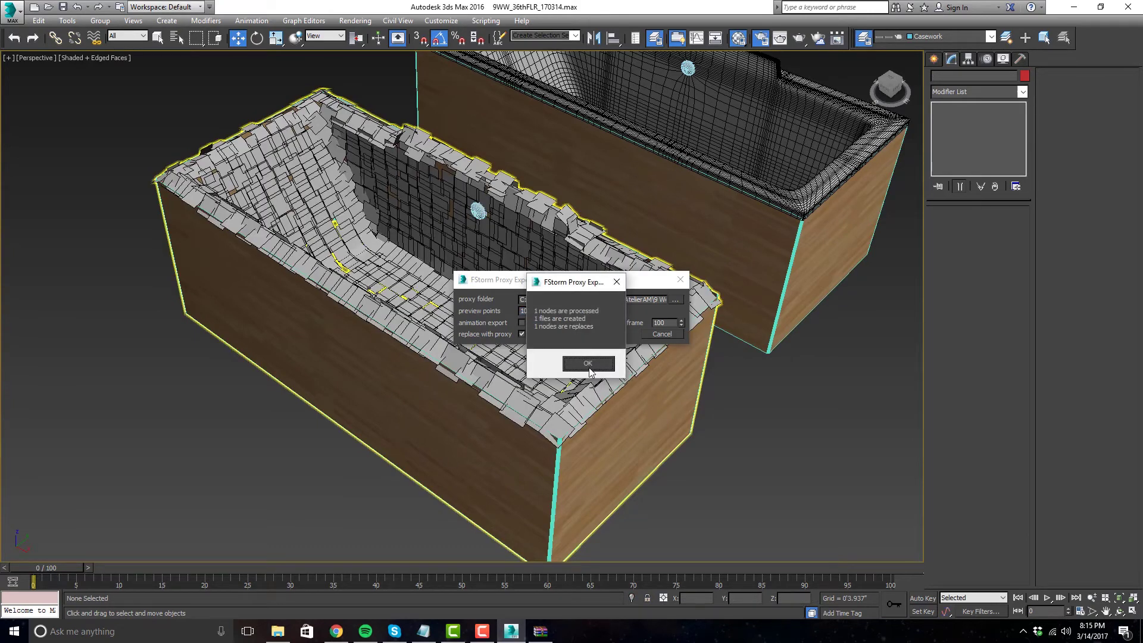
left_click(589, 364)
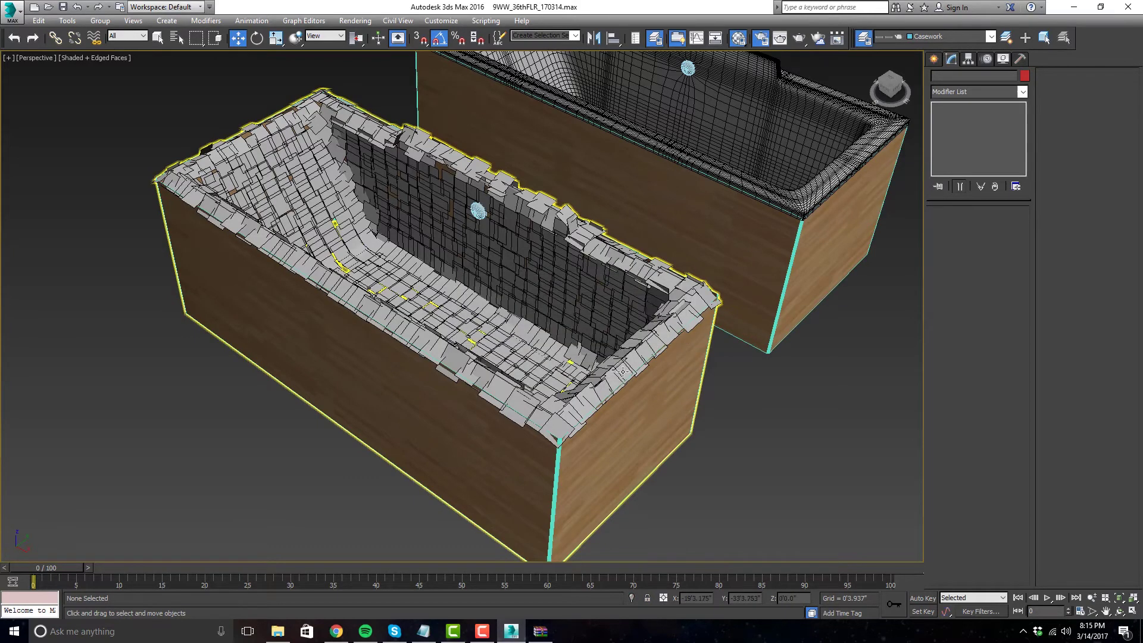
- Deselect the bathtubs and save the scene with the proxy and the full-mesh copy side by side
left_click(654, 361)
left_click(768, 416)
middle_click_drag(762, 394, 724, 395)
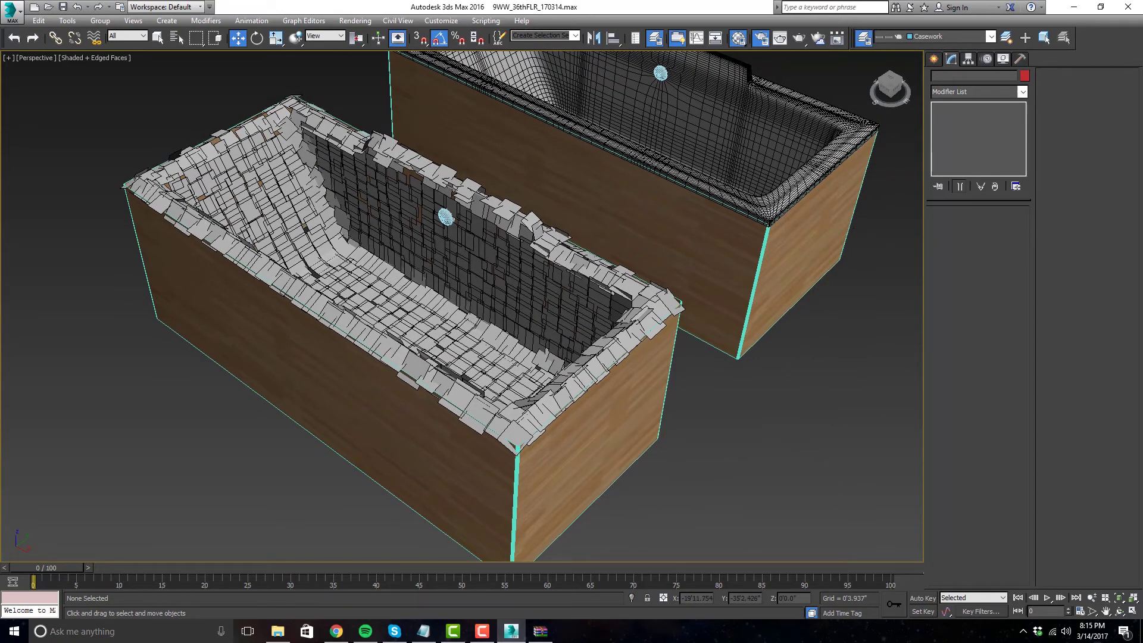
left_click(62, 6)
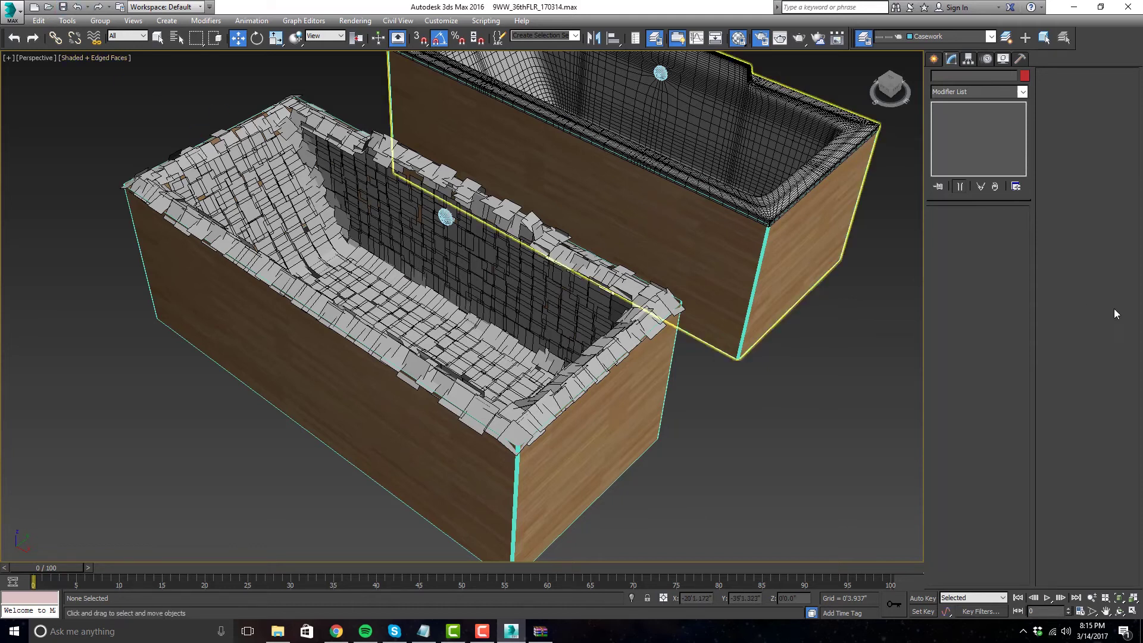
- Render both bathtubs in the FStorm real-time viewer, compare the proxy with the full mesh, and close the render
key("shift+q")
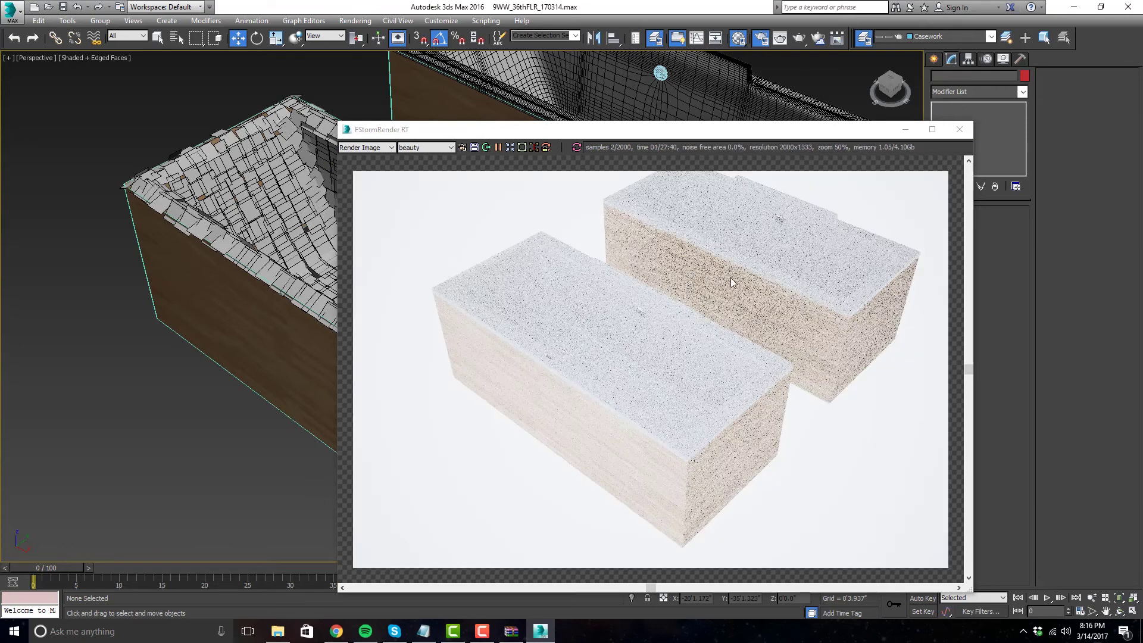
middle_click_drag(309, 264, 243, 283)
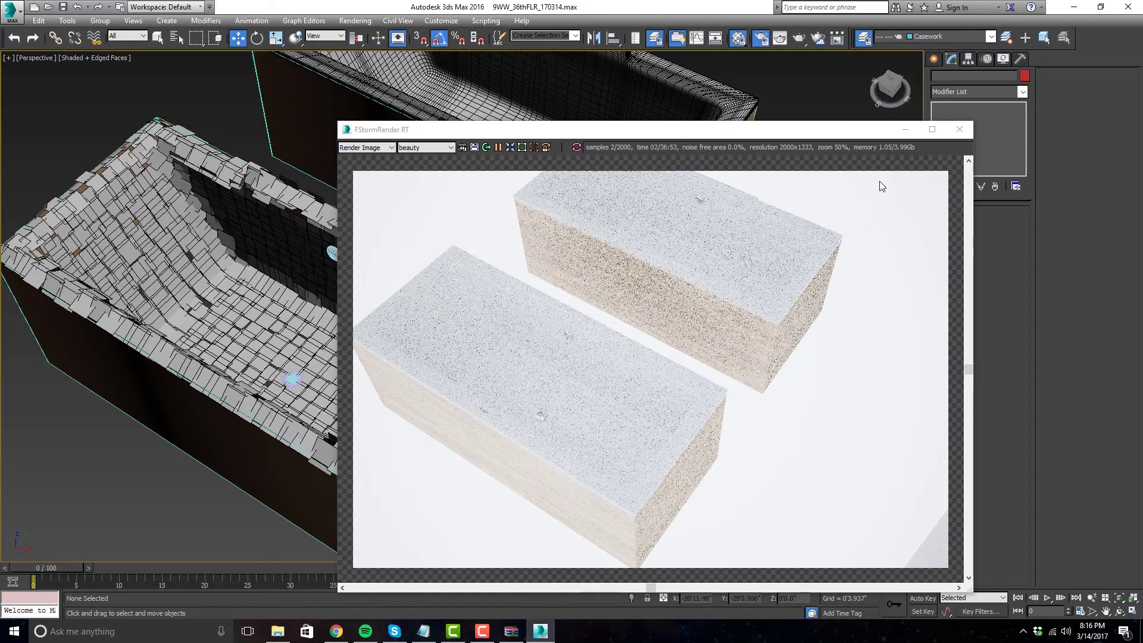
left_click(498, 149)
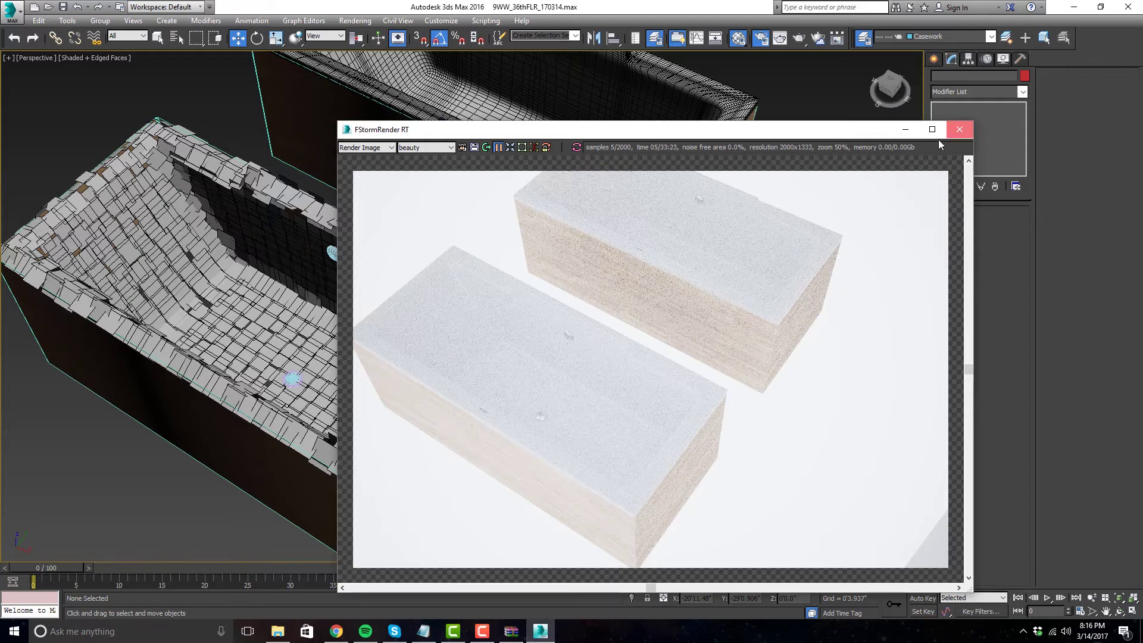
left_click(964, 131)
- Delete the full-mesh bathtub copy behind the proxy
left_click(654, 226)
key("Delete")
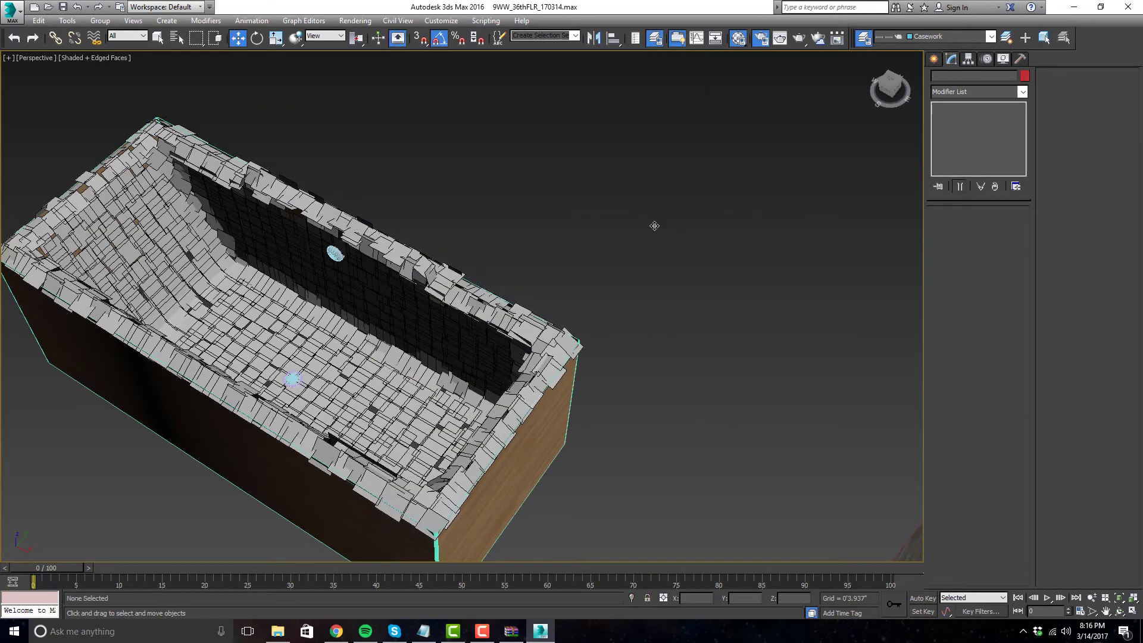
- Move the proxy bathtub group from the corridor into the middle bathroom of the west wing in the top view
left_click(260, 162)
key("alt+w")
key("alt+w")
key("z")
middle_click_drag(487, 335, 544, 430)
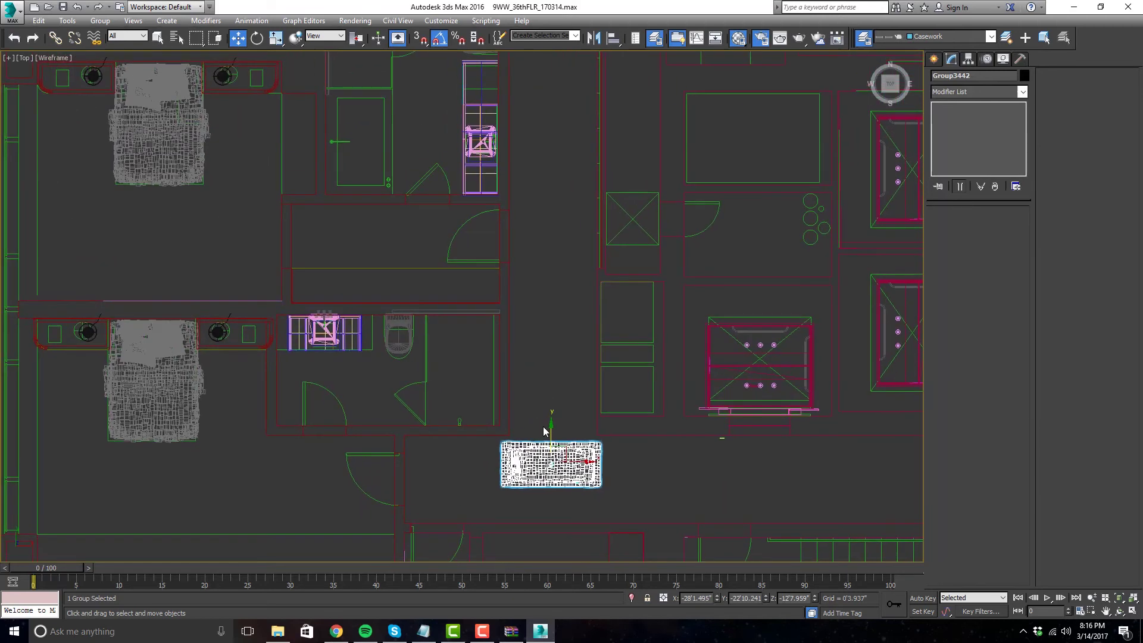
scroll(543, 430, "down", 2)
middle_click_drag(598, 474, 566, 439)
left_click_drag(539, 412, 434, 184)
scroll(402, 178, "up", 4)
- Rotate the bathtub a quarter turn and fit it to the tub space between the bathroom walls
key("e")
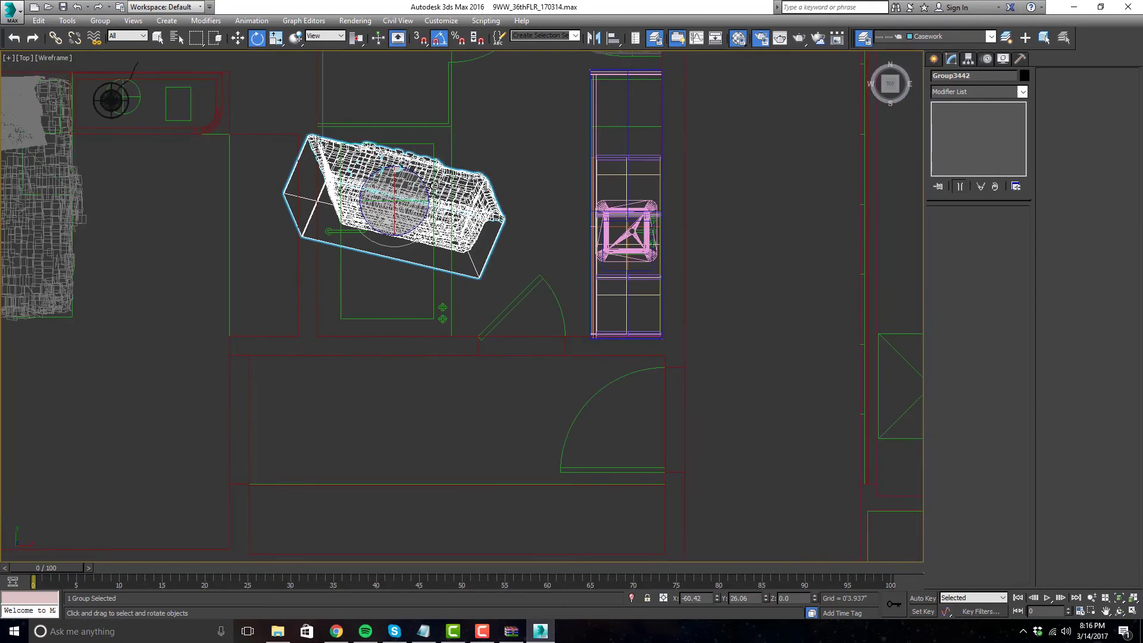
key("ctrl+z")
left_click_drag(419, 228, 438, 175)
middle_click_drag(400, 200, 401, 257)
key("w")
left_click_drag(406, 249, 445, 287)
key("r")
key("w")
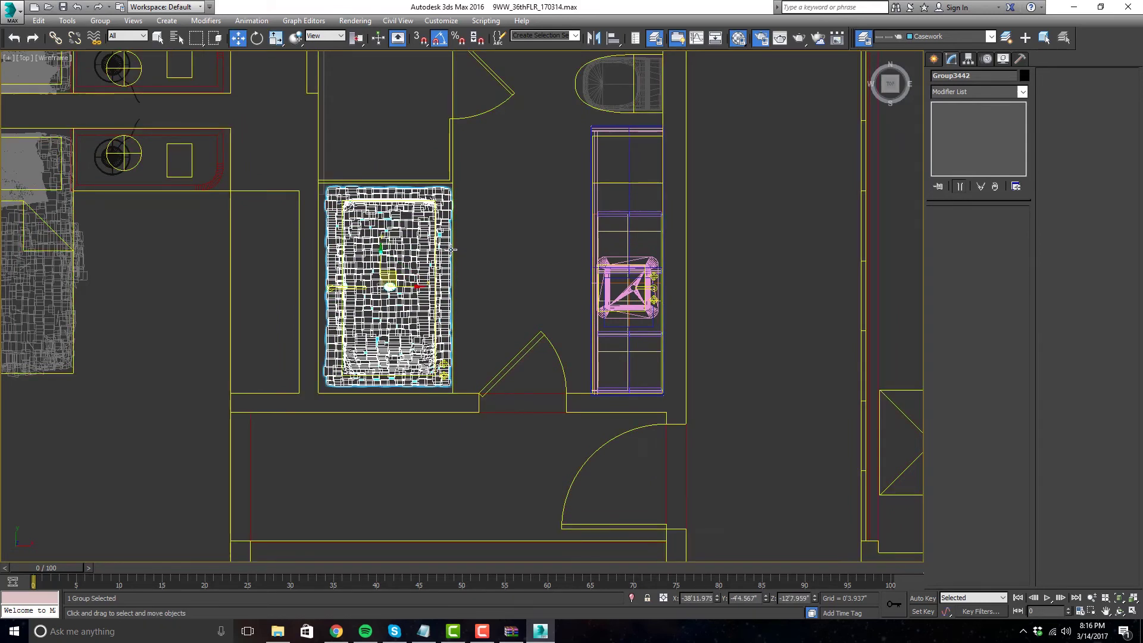
- Clone the bathtub as one copy into the matching bathroom directly north of it
middle_click_drag(444, 272, 420, 379)
scroll(420, 379, "down", 5)
middle_click_drag(472, 327, 480, 355)
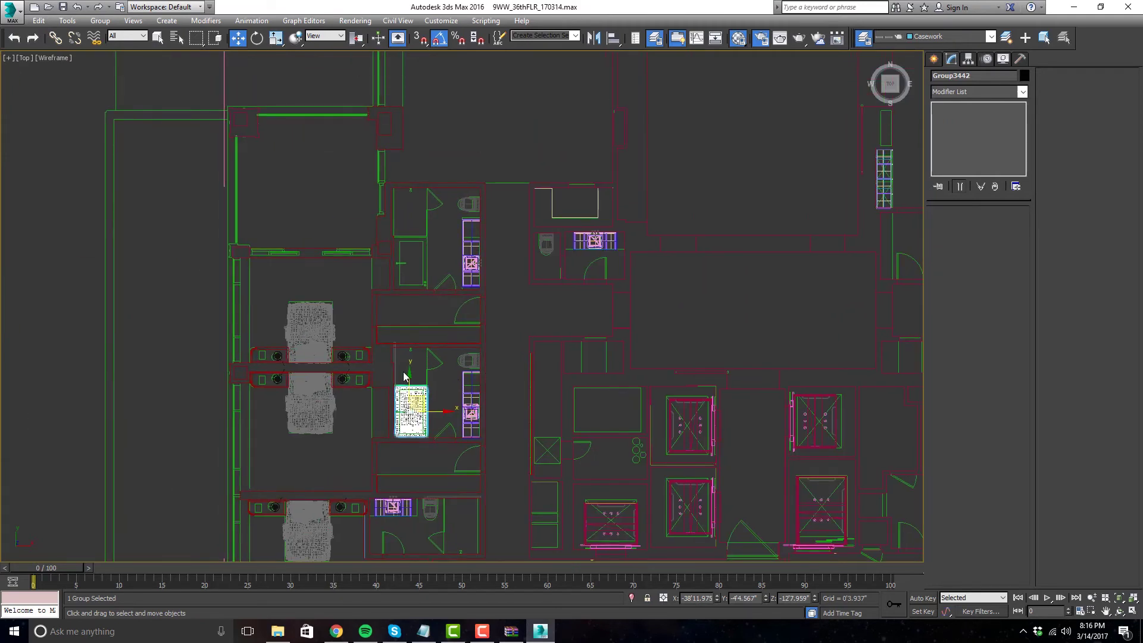
scroll(406, 374, "up", 2)
left_click_drag(413, 395, 437, 183, "shift")
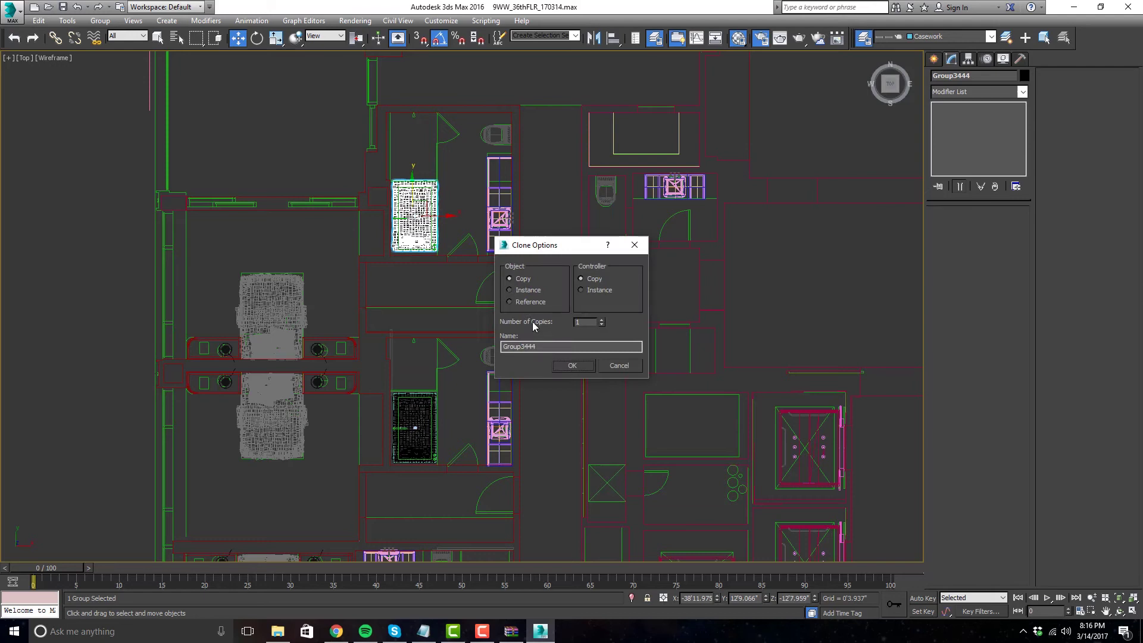
left_click(571, 365)
- Clone the bathtub into the east wing's bathroom and nudge it into line with the tub outline
scroll(337, 275, "down", 4)
scroll(626, 323, "up", 2)
middle_click_drag(625, 322, 558, 292)
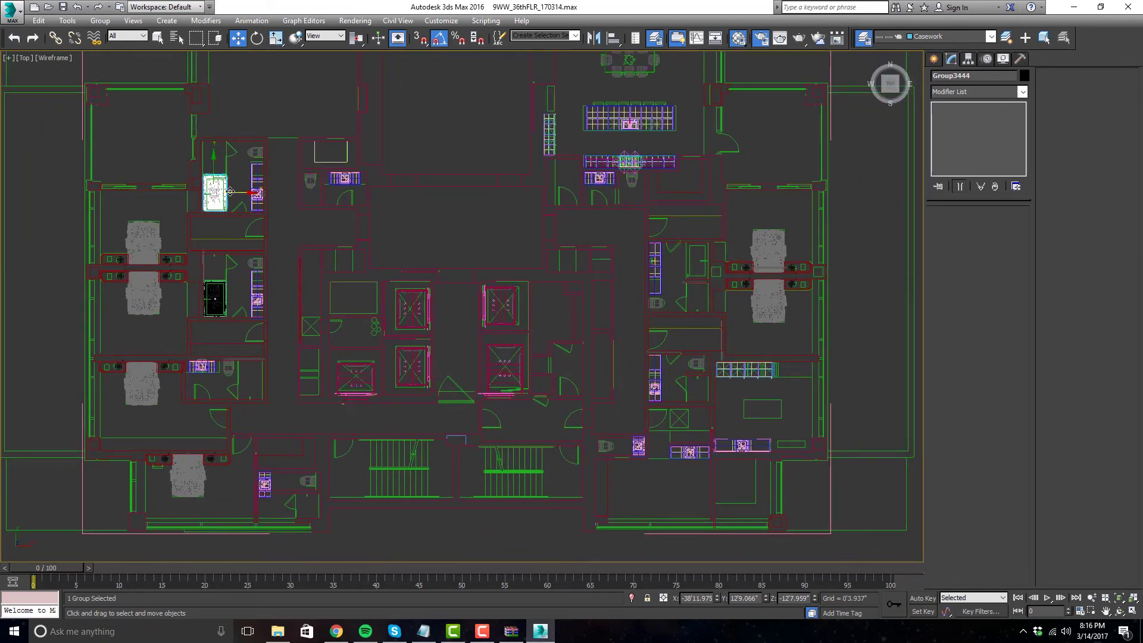
mouse_move(233, 178)
left_mouse_down()
mouse_move(541, 246)
mouse_move(729, 269)
mouse_move(710, 237)
left_mouse_up()
left_click(571, 365)
key("z")
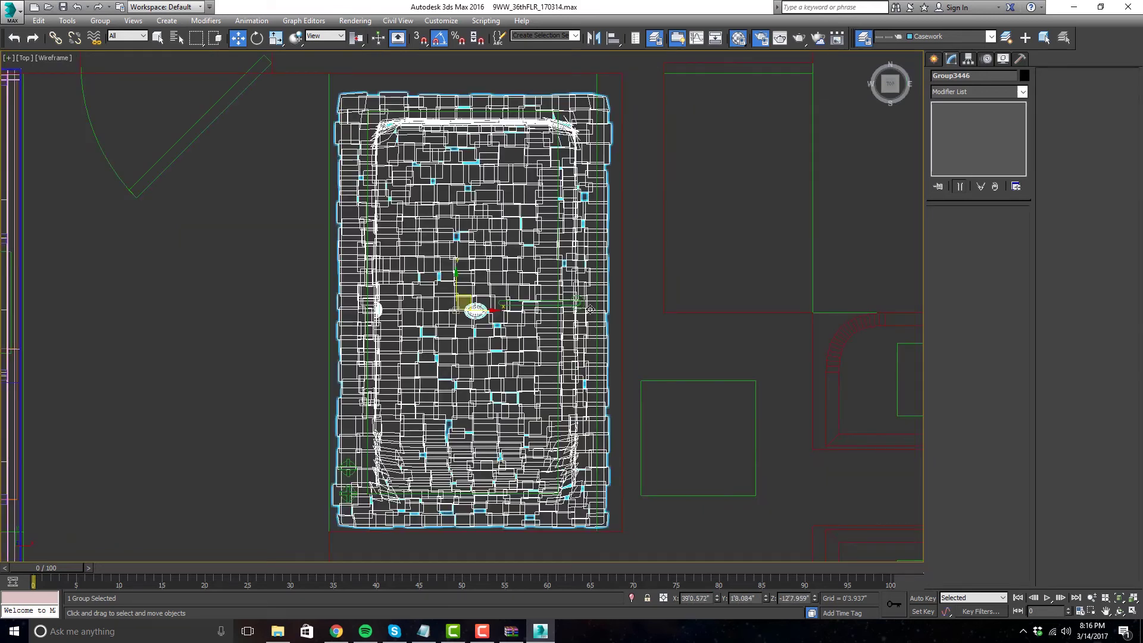
scroll(590, 313, "down", 3)
mouse_move(507, 296)
left_mouse_down()
mouse_move(506, 277)
mouse_move(503, 296)
left_mouse_up()
scroll(618, 358, "down", 10)
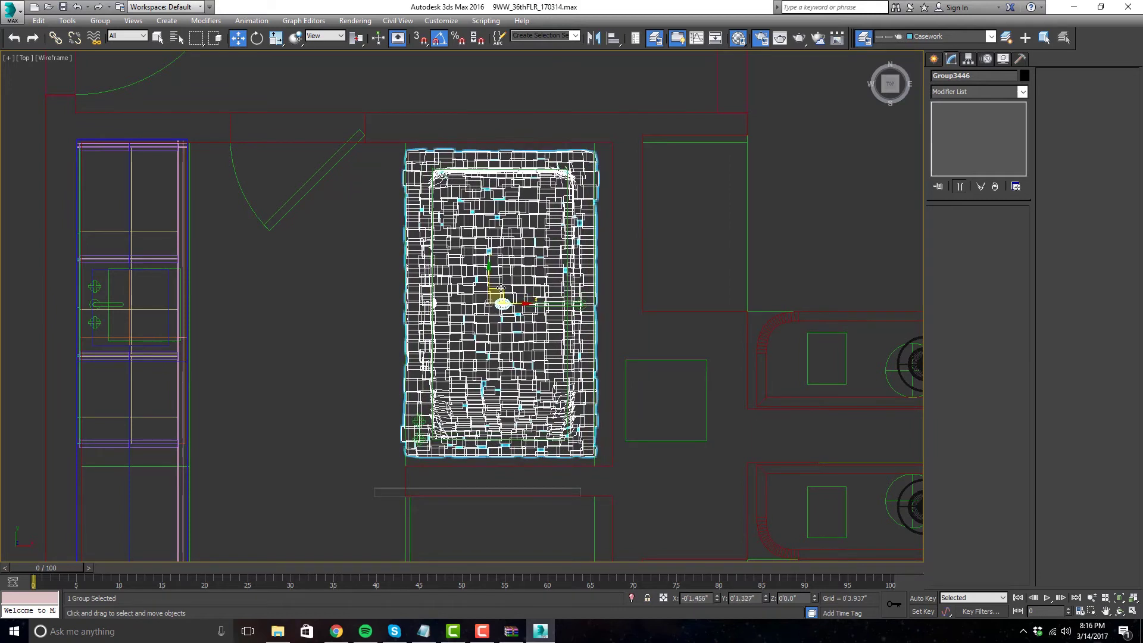
- Deselect the bathtub and examine the whole floor plan for furniture and fixture placement
middle_click_drag(619, 358, 658, 244)
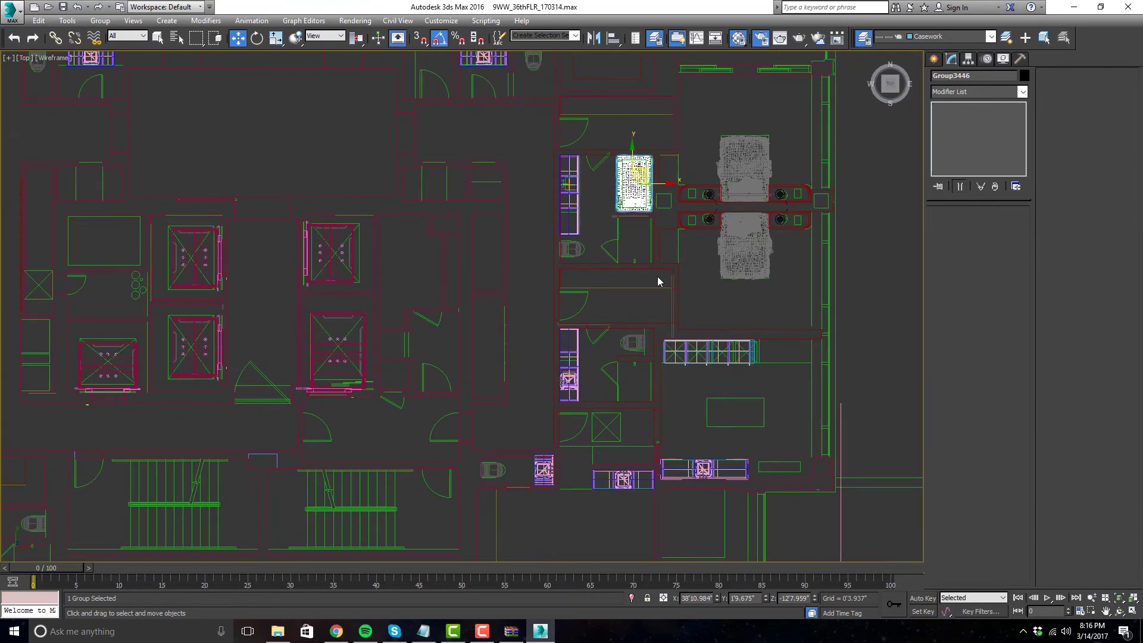
scroll(717, 333, "down", 3)
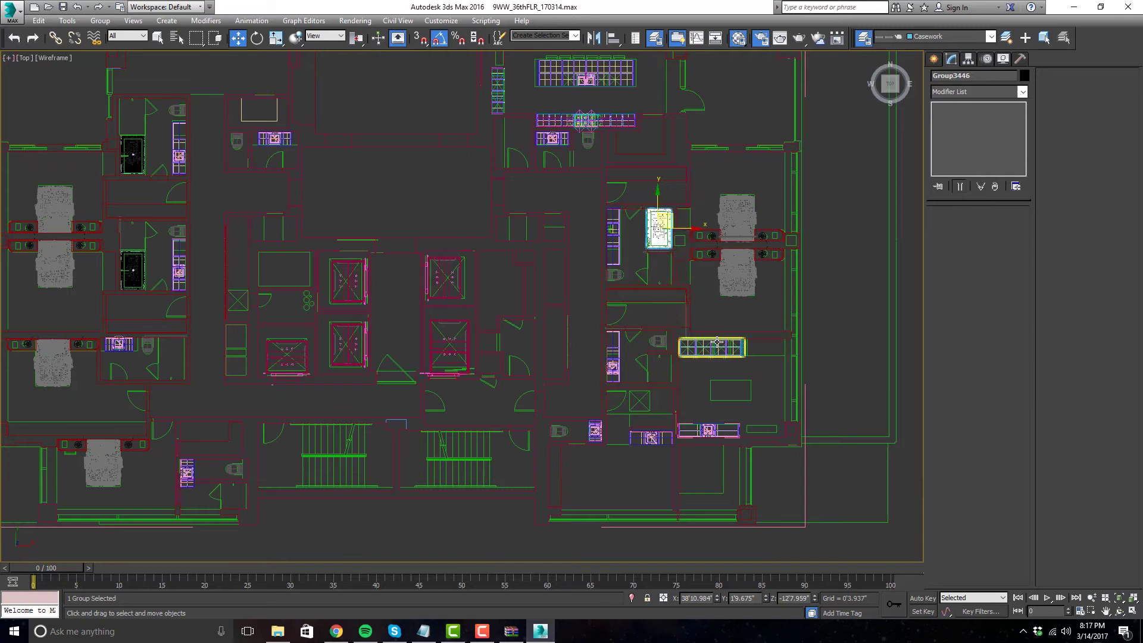
middle_click_drag(462, 402, 562, 430)
middle_click_drag(525, 253, 526, 278)
scroll(501, 322, "down", 3)
left_click(526, 265)
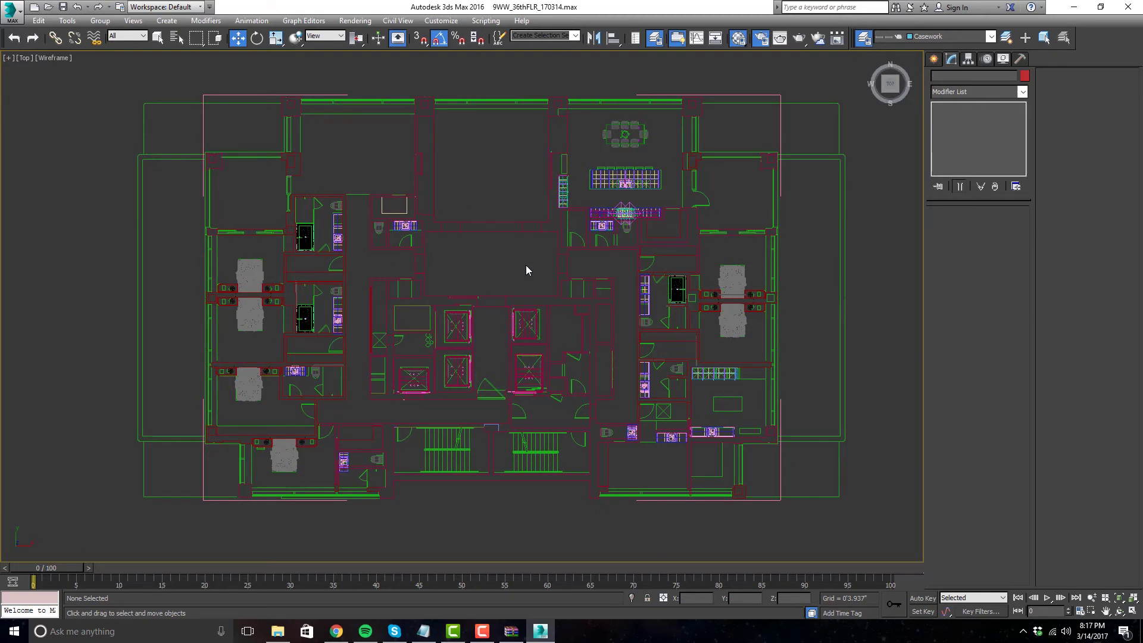
scroll(518, 433, "up", 2)
middle_click_drag(555, 402, 563, 409)
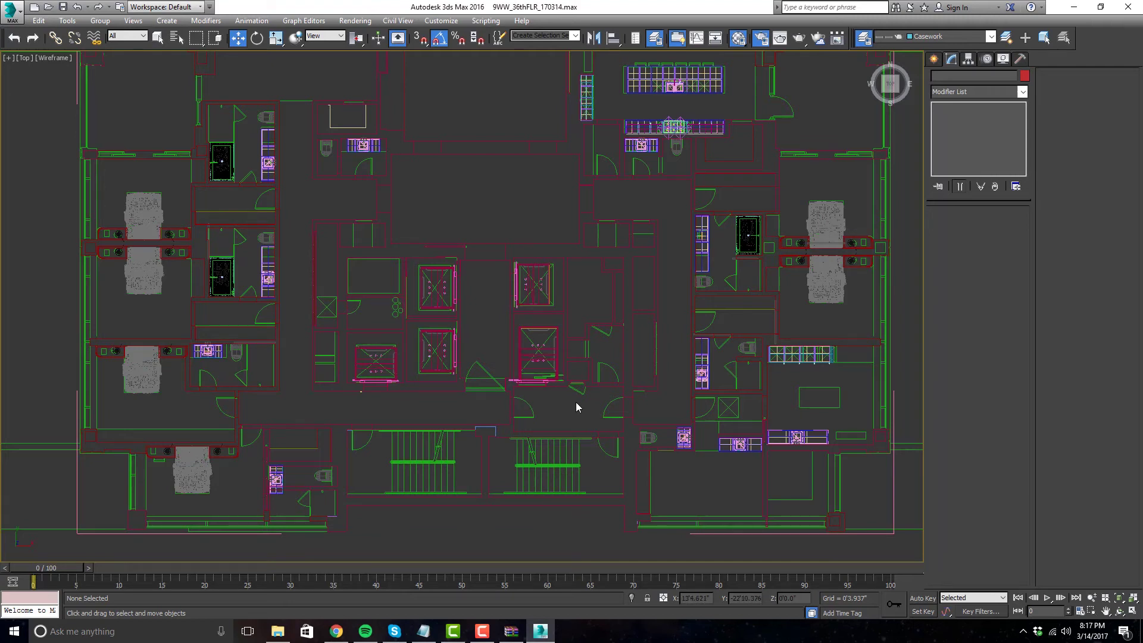
middle_click_drag(576, 407, 571, 425)
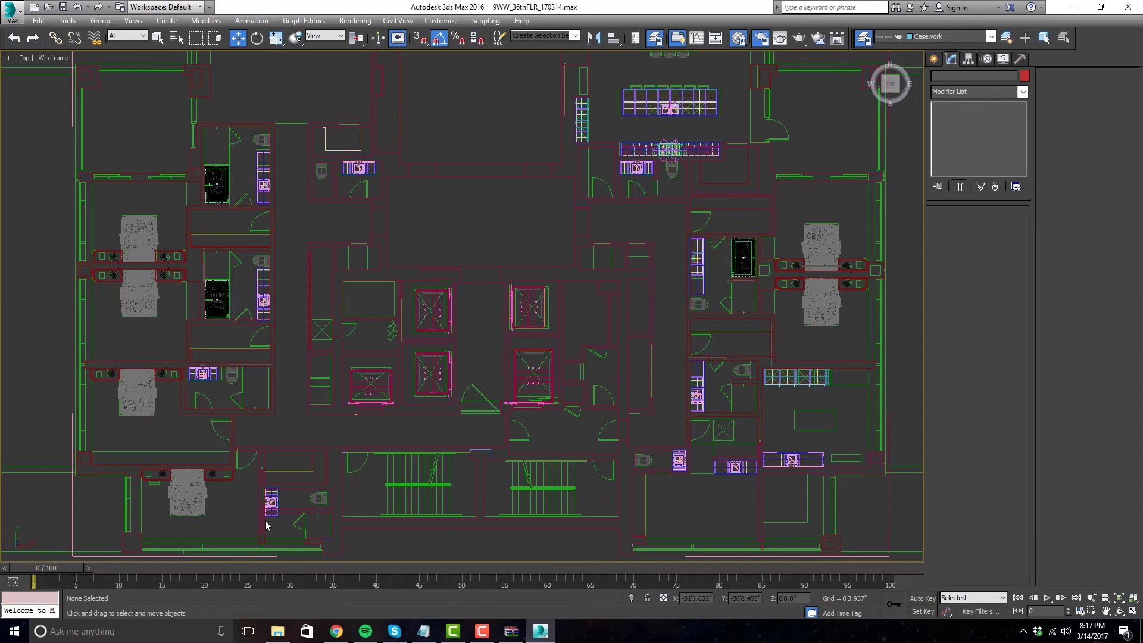
- Nudge the sink vanity group slightly in the southwest corner bathroom and deselect it
scroll(267, 522, "up", 5)
left_click(296, 499)
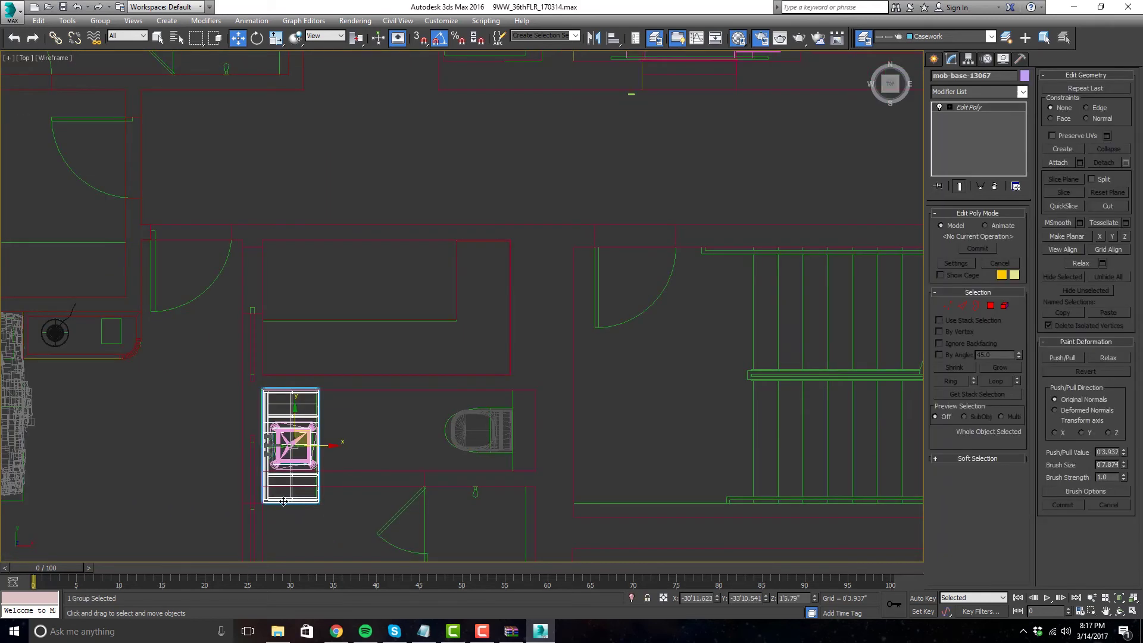
scroll(295, 503, "up", 3)
middle_click_drag(339, 463, 381, 448)
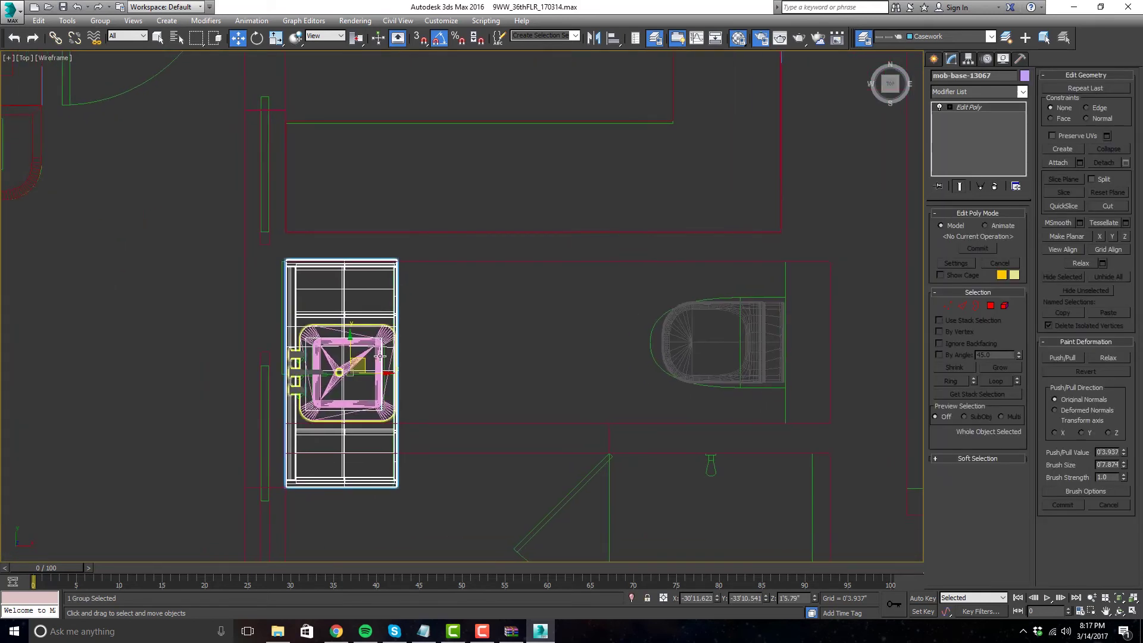
left_click(355, 352, "ctrl")
mouse_move(355, 352)
left_mouse_down()
mouse_move(352, 324)
mouse_move(351, 347)
left_mouse_up()
left_click(492, 359)
scroll(492, 359, "down", 4)
scroll(492, 360, "down", 8)
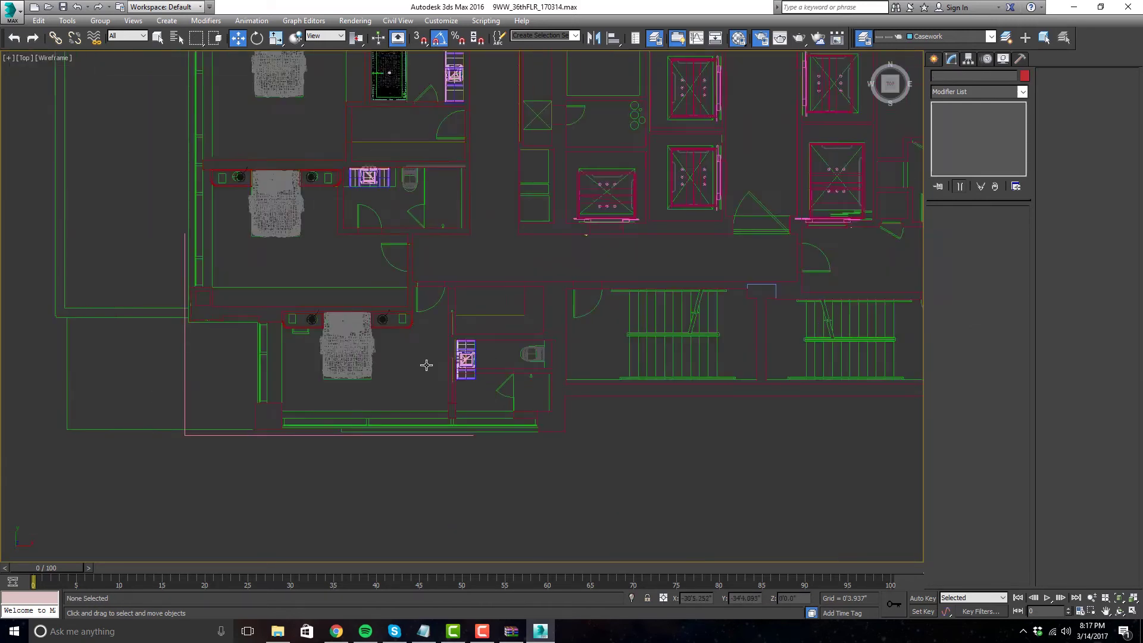
- Select all three bathtub groups together in the perspective view
key("alt+w")
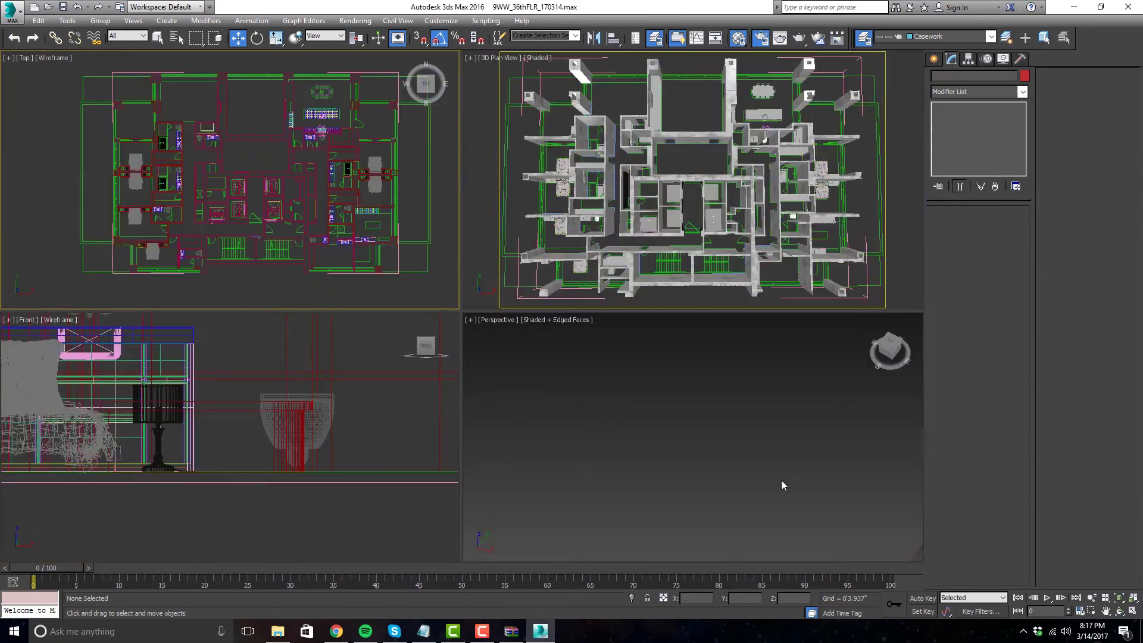
left_click(781, 480)
key("alt+w")
scroll(382, 327, "up", 8)
middle_click_drag(383, 327, 308, 285, "alt")
left_click(288, 252)
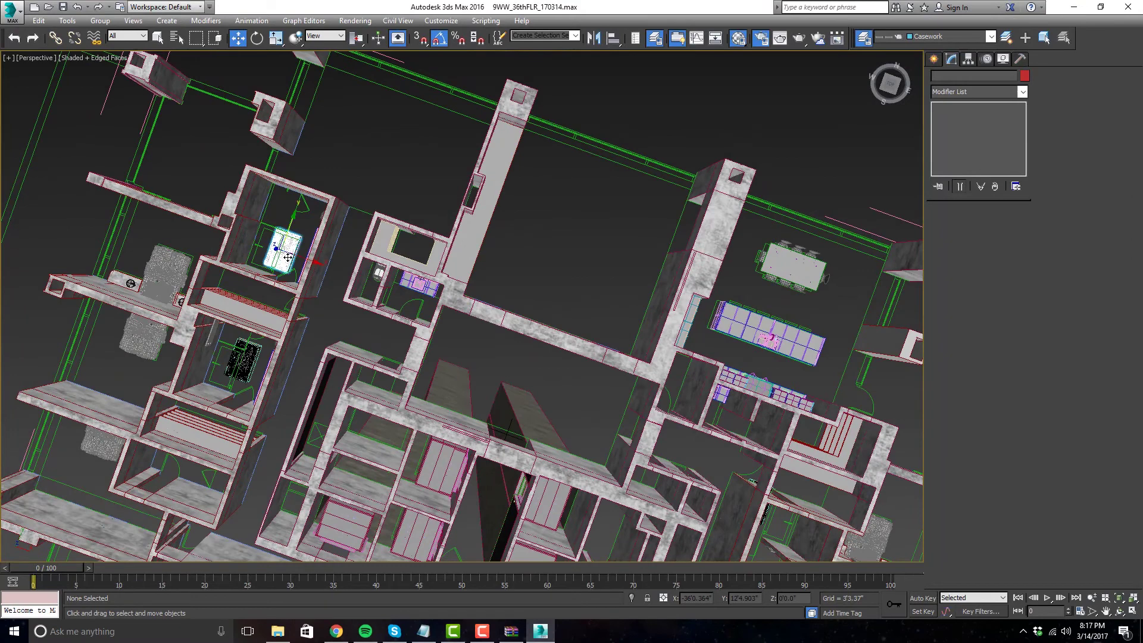
left_click(250, 353, "ctrl")
middle_click_drag(616, 479, 550, 269)
scroll(550, 270, "down", 3)
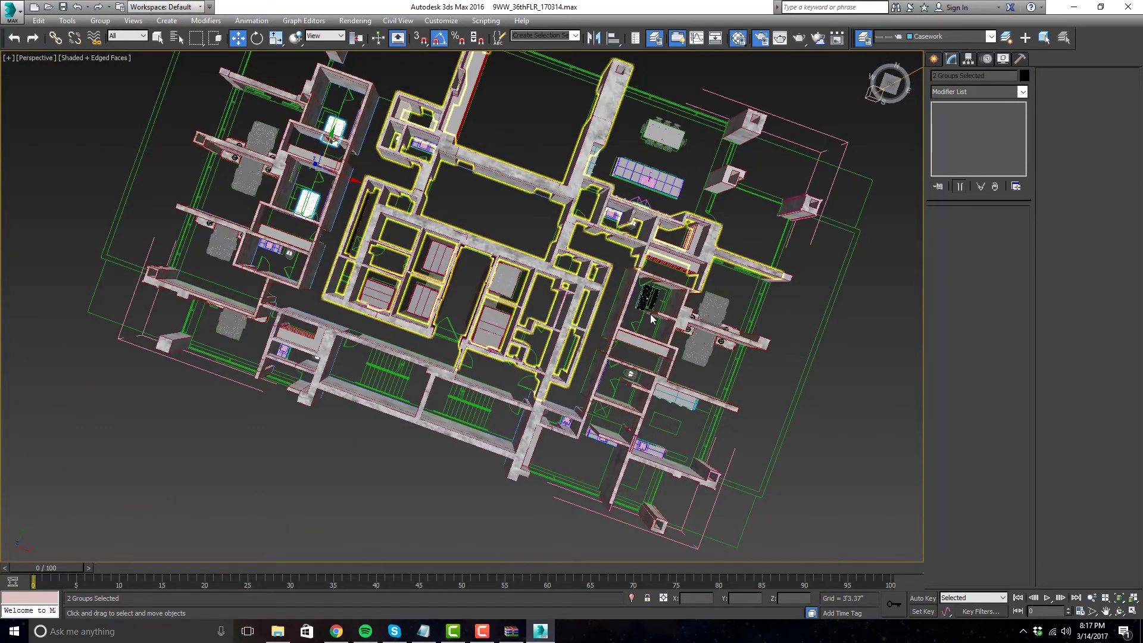
left_click(646, 296, "ctrl")
- Raise the three selected bathtubs vertically to the floor level of the plan in the front view
key("alt+w")
middle_click(330, 428)
key("alt+w")
key("z")
scroll(456, 409, "down", 6)
scroll(451, 348, "up", 4)
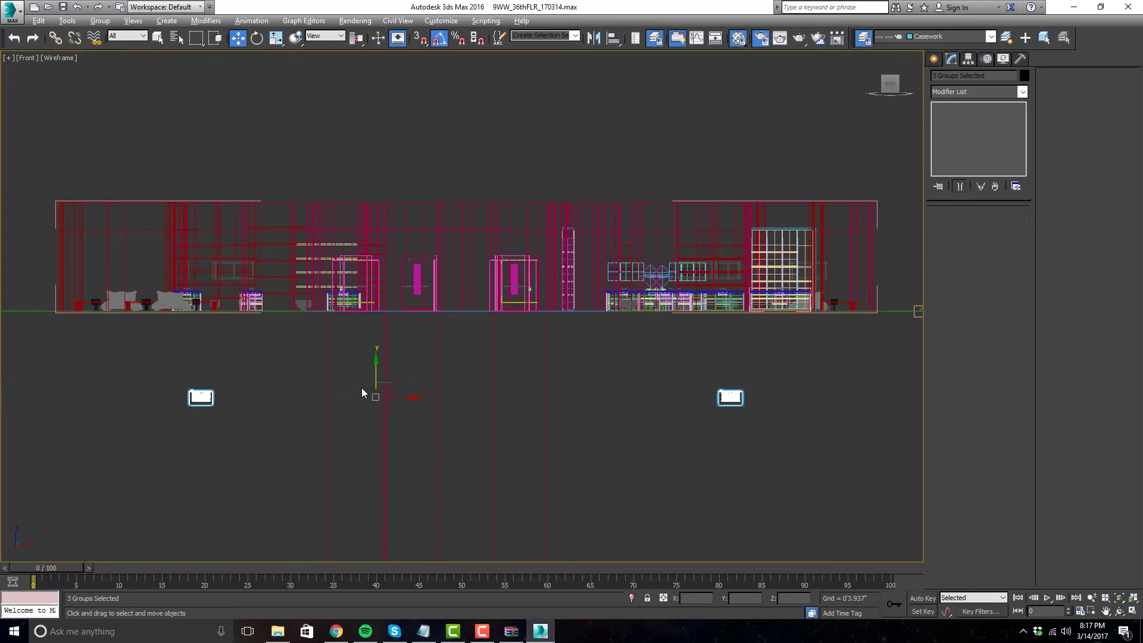
left_click_drag(374, 368, 375, 275)
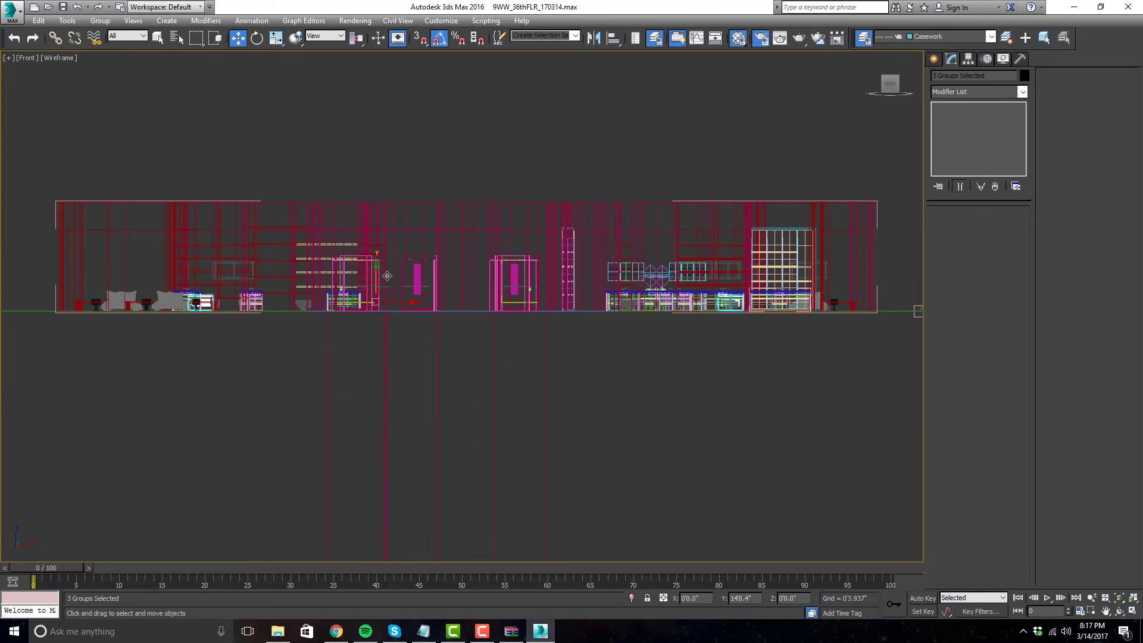
scroll(200, 304, "up", 8)
left_click_drag(202, 266, 199, 294)
- Select the southwest bedroom's nightstand and lamp group and check its placement in the front and top views
left_click(46, 317)
scroll(113, 332, "down", 5)
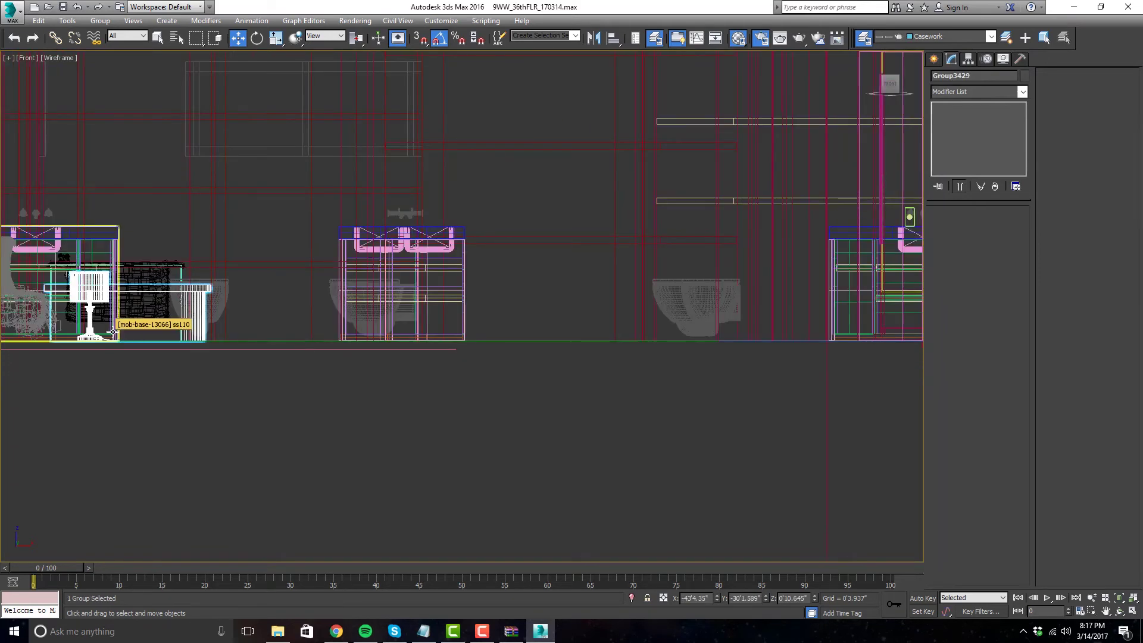
key("ctrl+q")
scroll(252, 348, "down", 2)
middle_click_drag(196, 350, 287, 387)
left_click(220, 406)
middle_click_drag(136, 386, 330, 386)
scroll(400, 369, "up", 4)
left_click(447, 363)
key("alt+w")
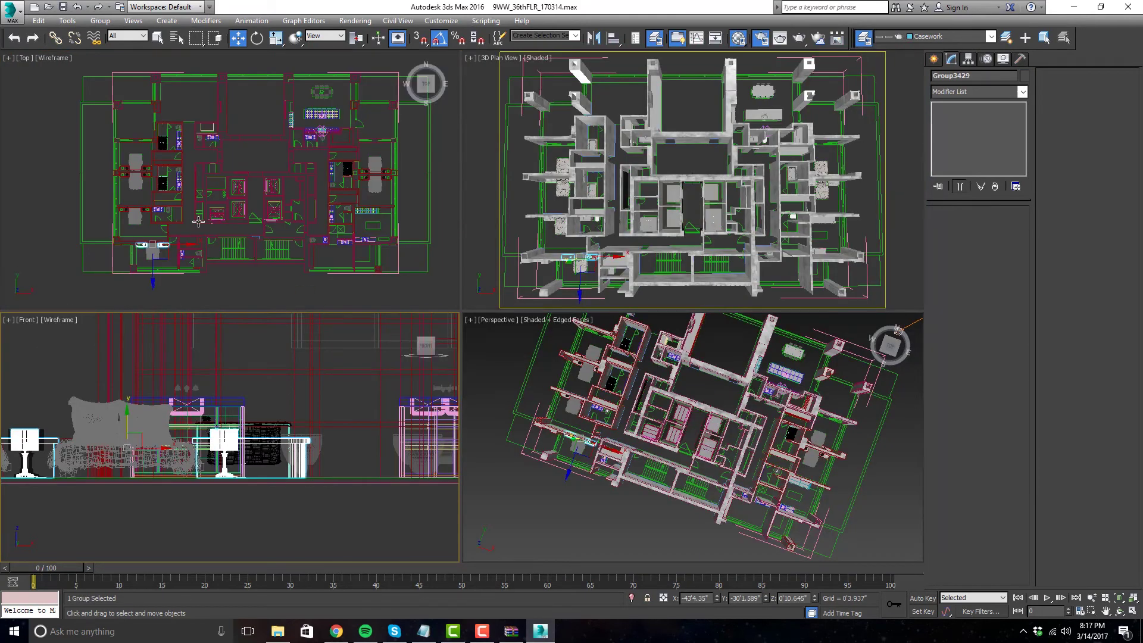
middle_click(165, 238)
key("alt+w")
scroll(285, 470, "up", 6)
scroll(328, 398, "down", 5)
key("alt+w")
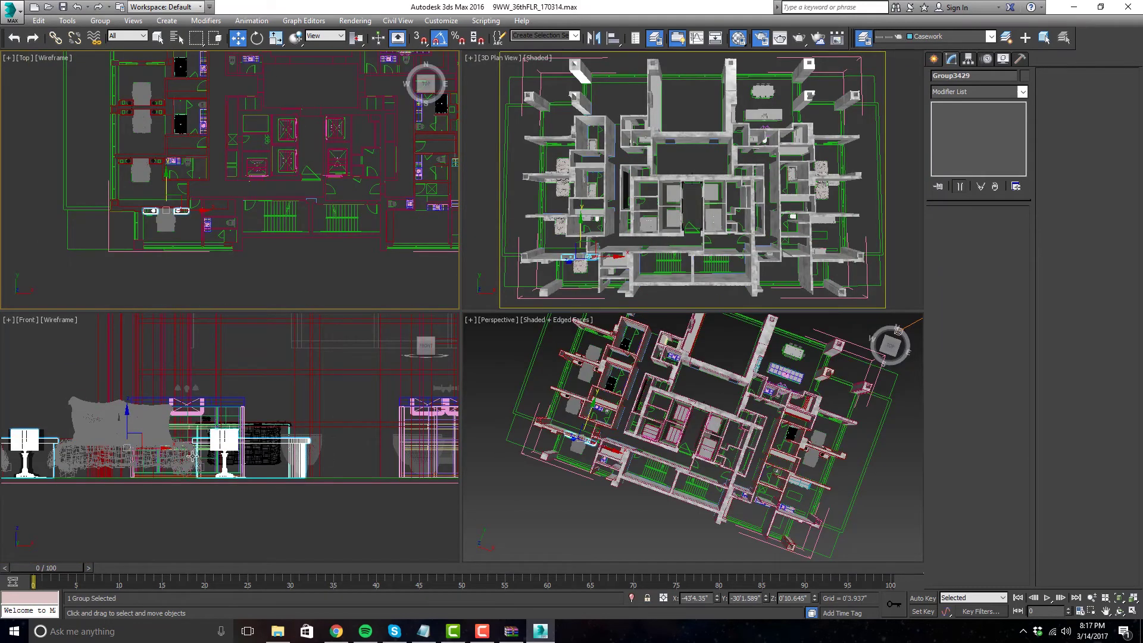
key("alt+w")
middle_click_drag(273, 454, 357, 462)
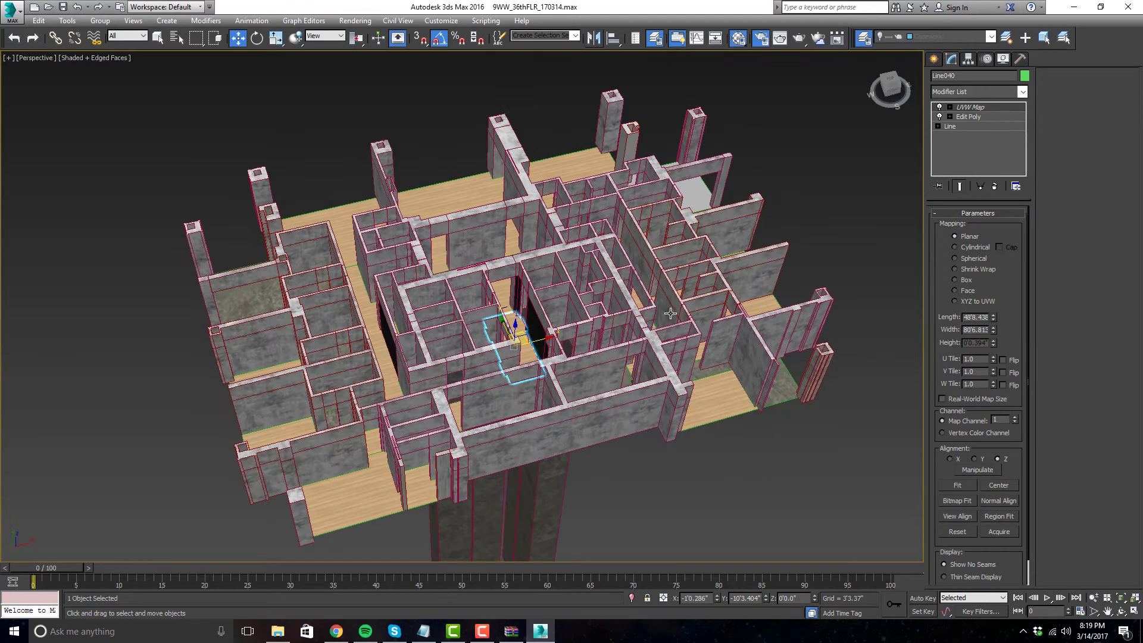
- Deselect the floor section, then hide the geometry and show only the floor outline shapes
middle_click_drag(805, 424, 794, 420)
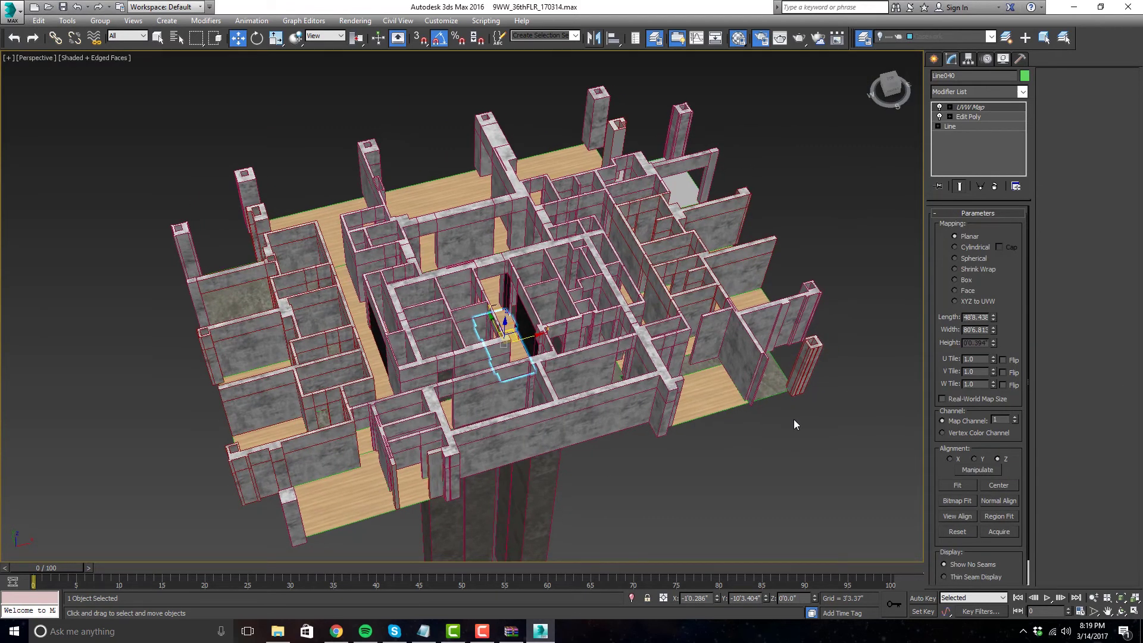
left_click(741, 430)
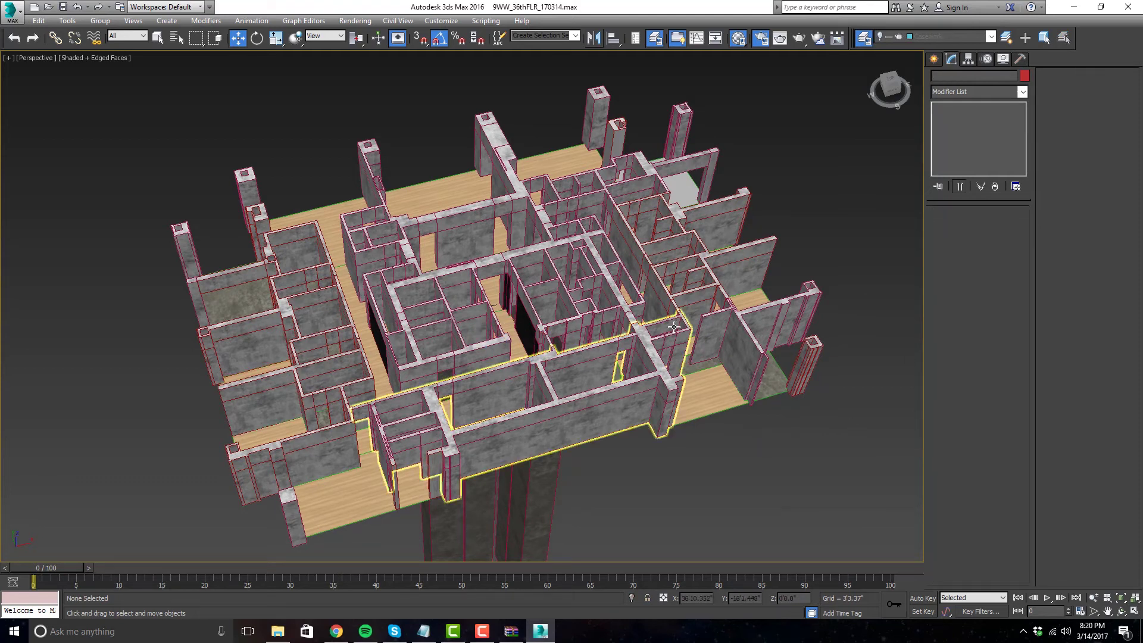
middle_click_drag(709, 438, 699, 428)
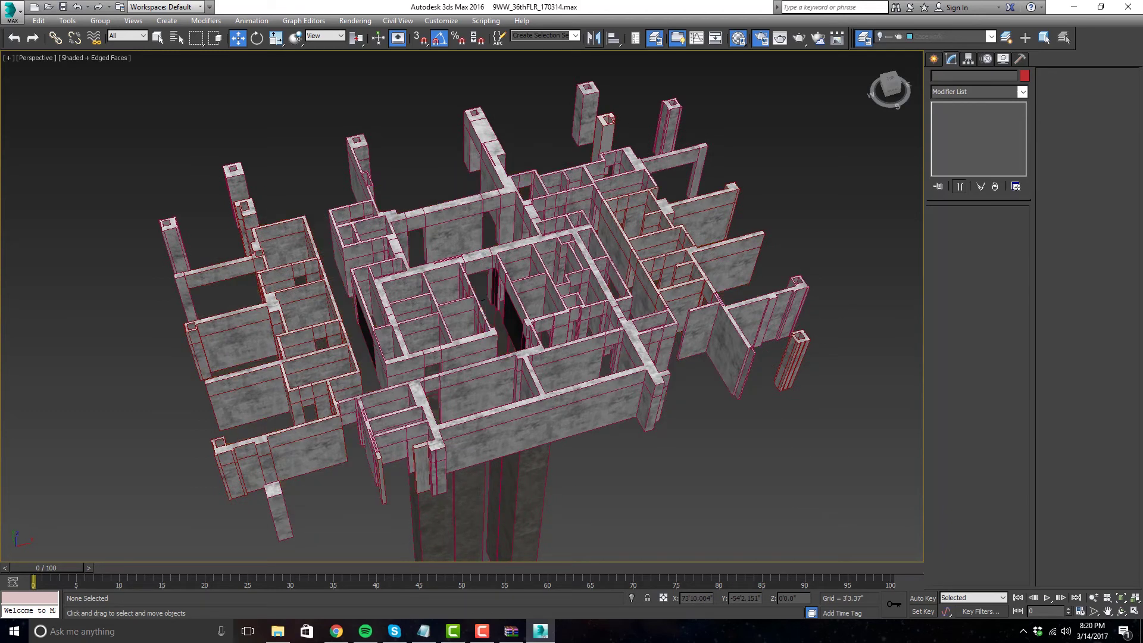
key("shift+g")
key("shift+s")
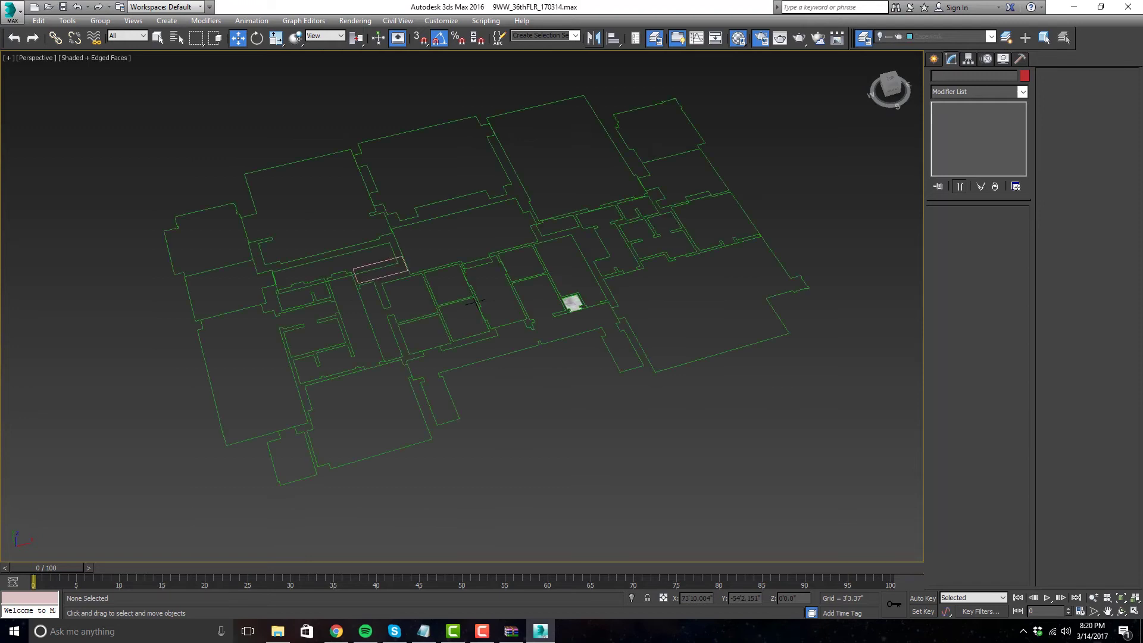
- Try deleting all the floor sections and outlines in the perspective view, and undo the deletion
key("shift+g")
middle_click_drag(736, 306, 715, 269, "alt")
left_click_drag(803, 354, 154, 133)
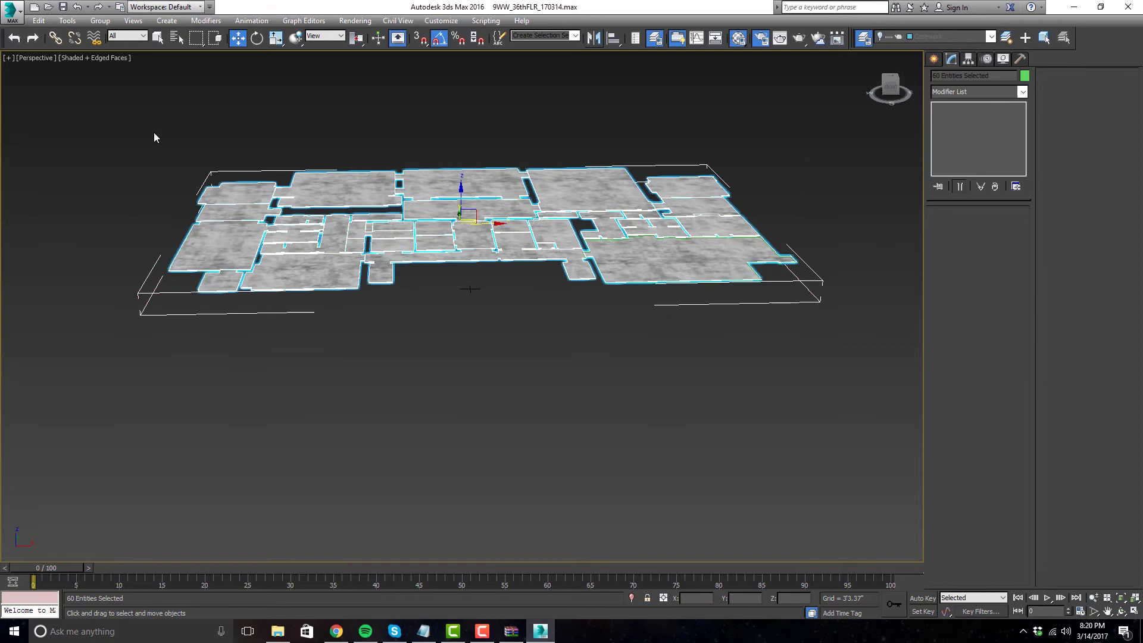
key("Delete")
left_click_drag(786, 319, 575, 188)
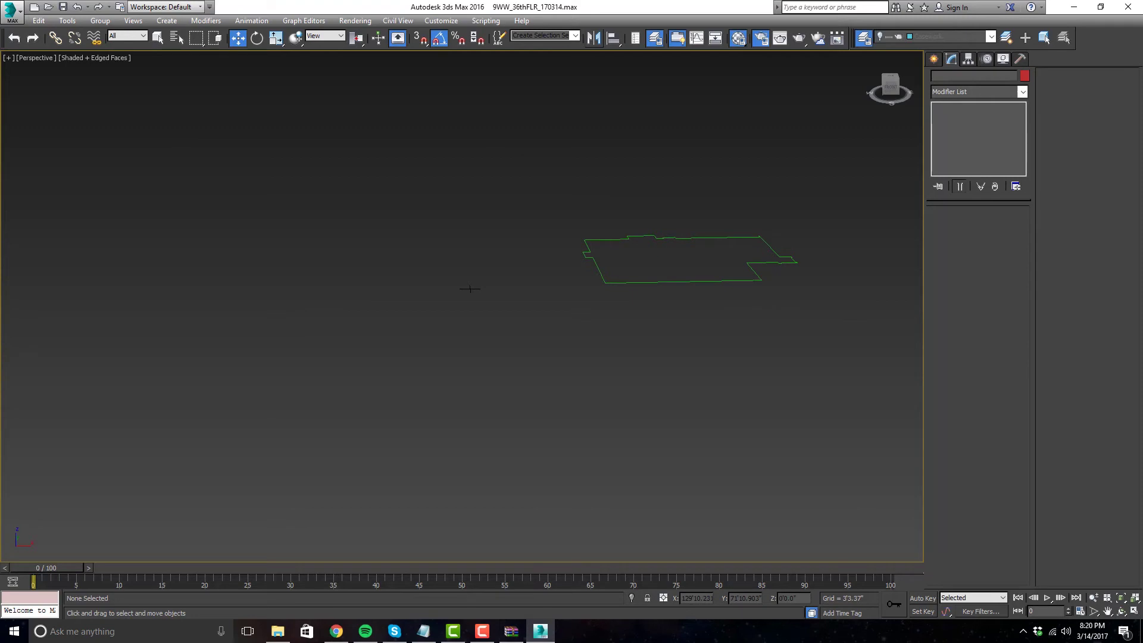
key("ctrl+z")
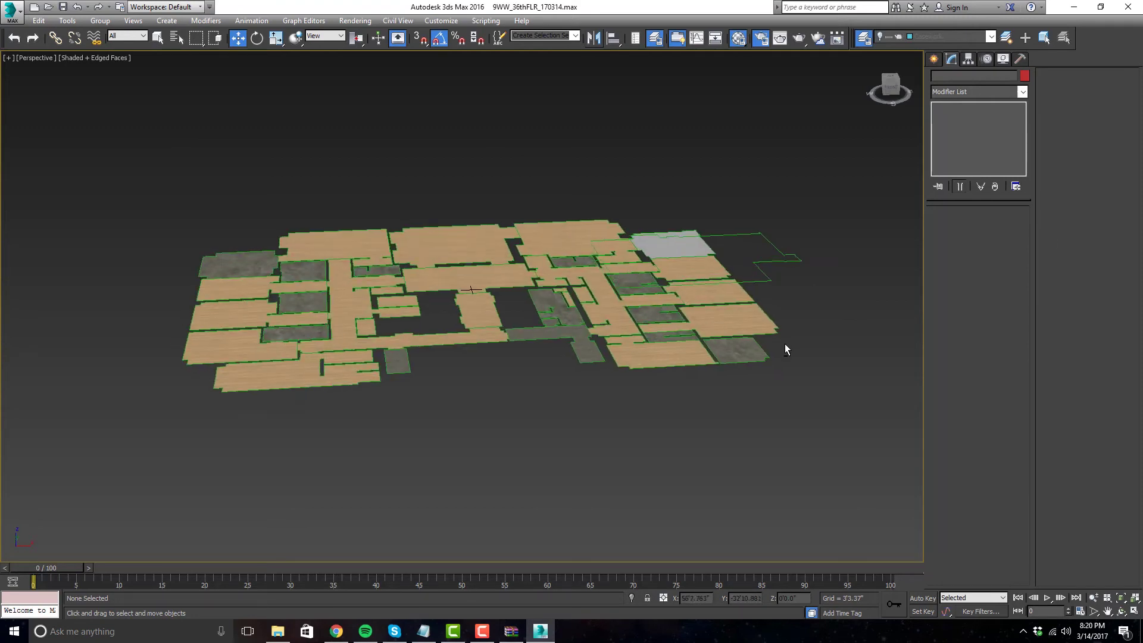
- Select all the floor sections of the plan in the perspective view, leaving out the separate offset outline
middle_click_drag(796, 271, 816, 266, "alt")
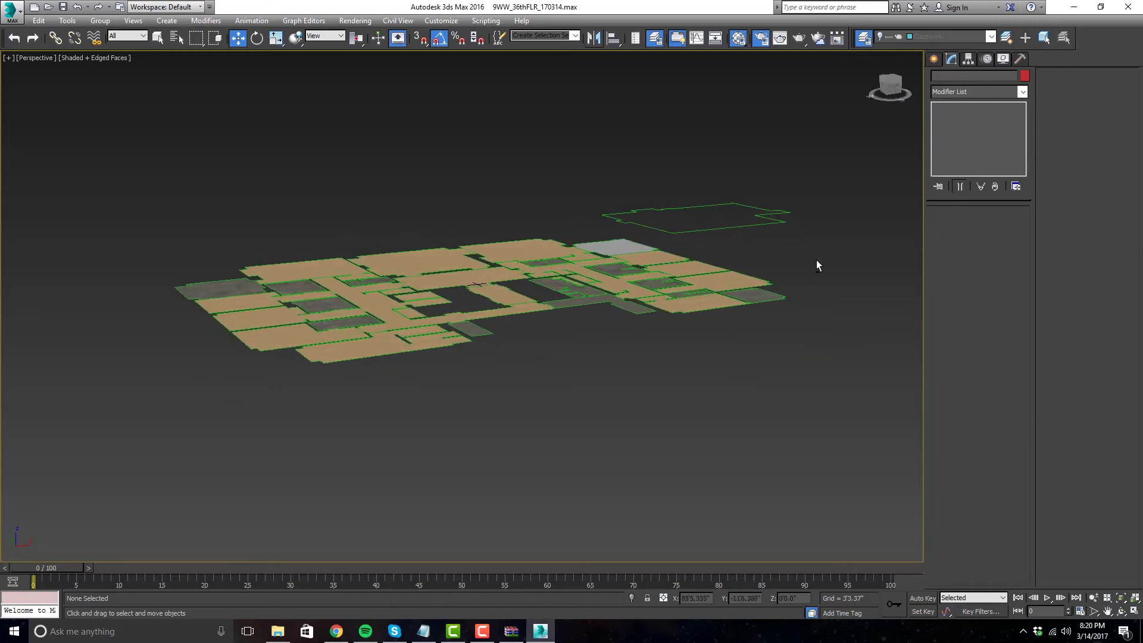
left_click_drag(800, 427, 343, 234)
scroll(514, 363, "up", 10)
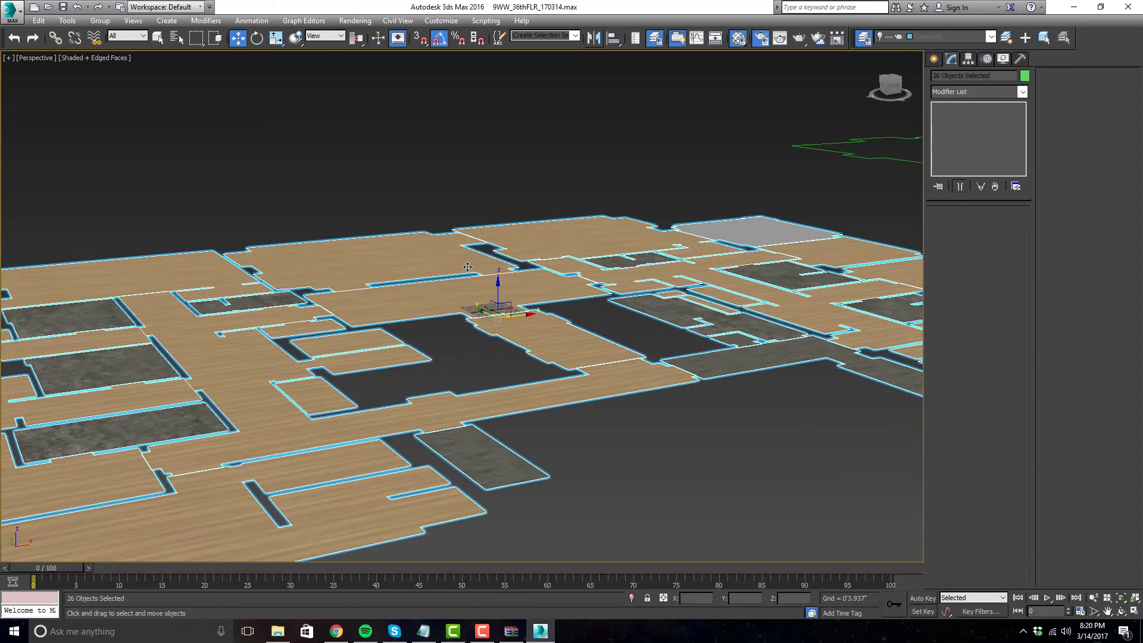
scroll(515, 362, "down", 5)
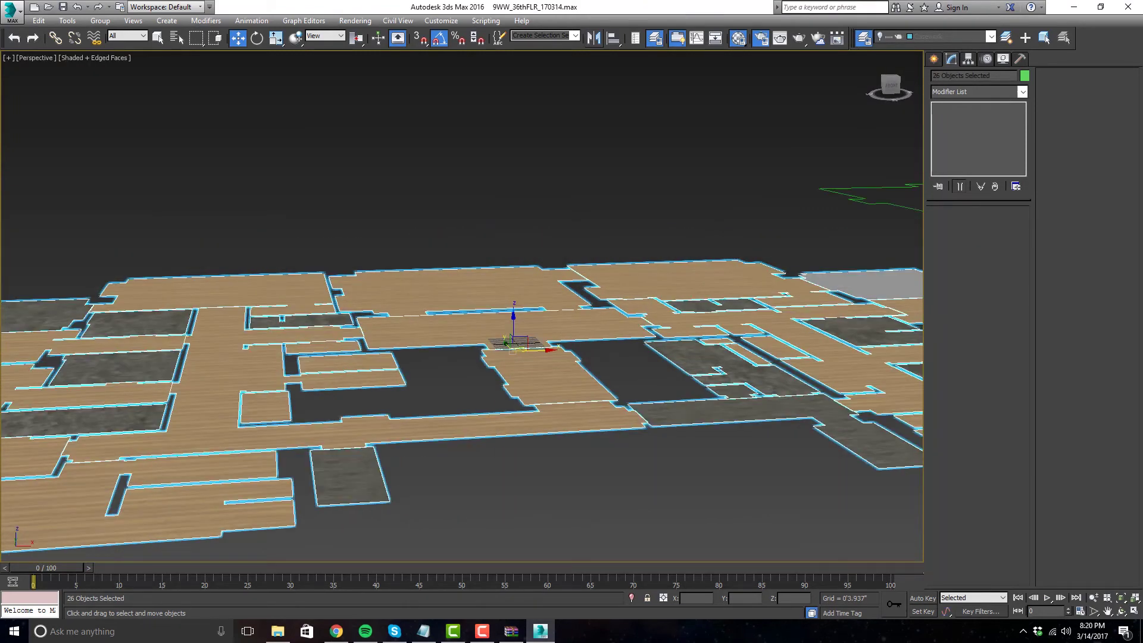
scroll(449, 409, "down", 8)
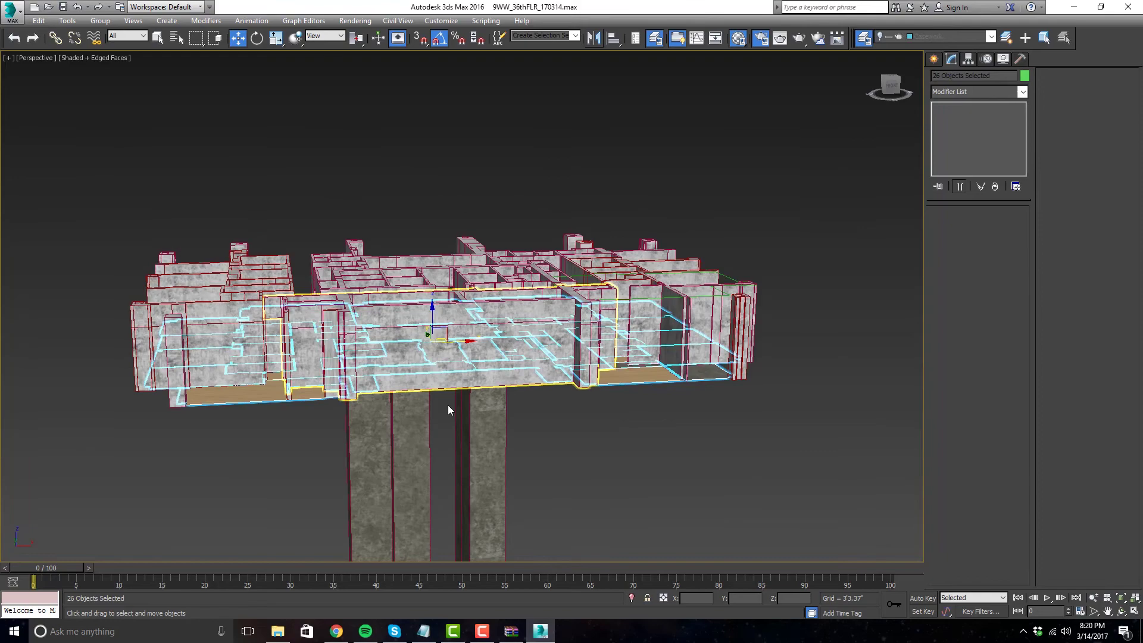
middle_click_drag(449, 409, 513, 361)
- Clone the selected floor sections straight up to the top of the walls as one set of instances in the front view
key("alt+w")
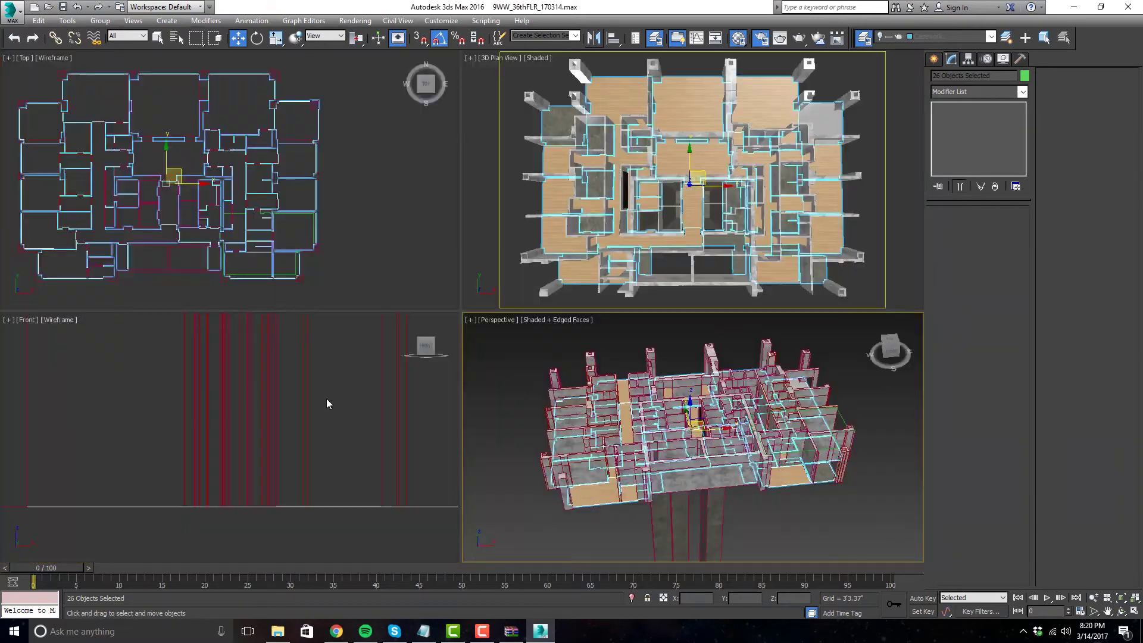
right_click(327, 399)
key("alt+w")
scroll(352, 412, "down", 6)
left_click_drag(773, 392, 776, 241)
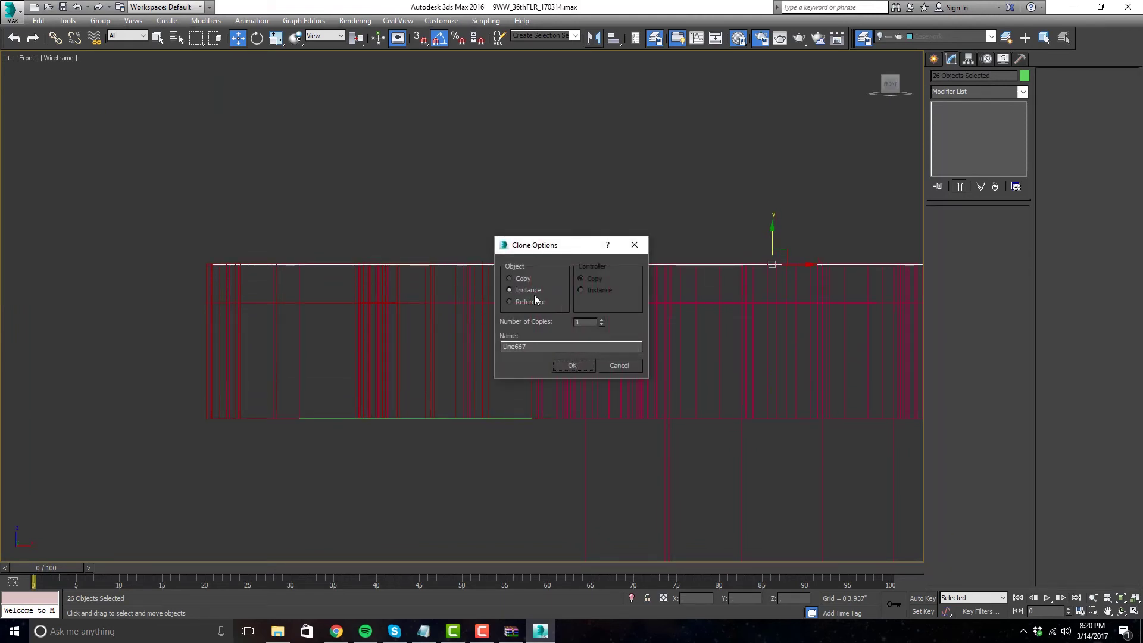
left_click(574, 366)
- Fine-tune the height of the cloned sections against the top edge of the walls in the front view
scroll(736, 299, "up", 2)
scroll(735, 299, "up", 6)
left_click_drag(704, 312, 705, 312)
left_click_drag(704, 313, 699, 283)
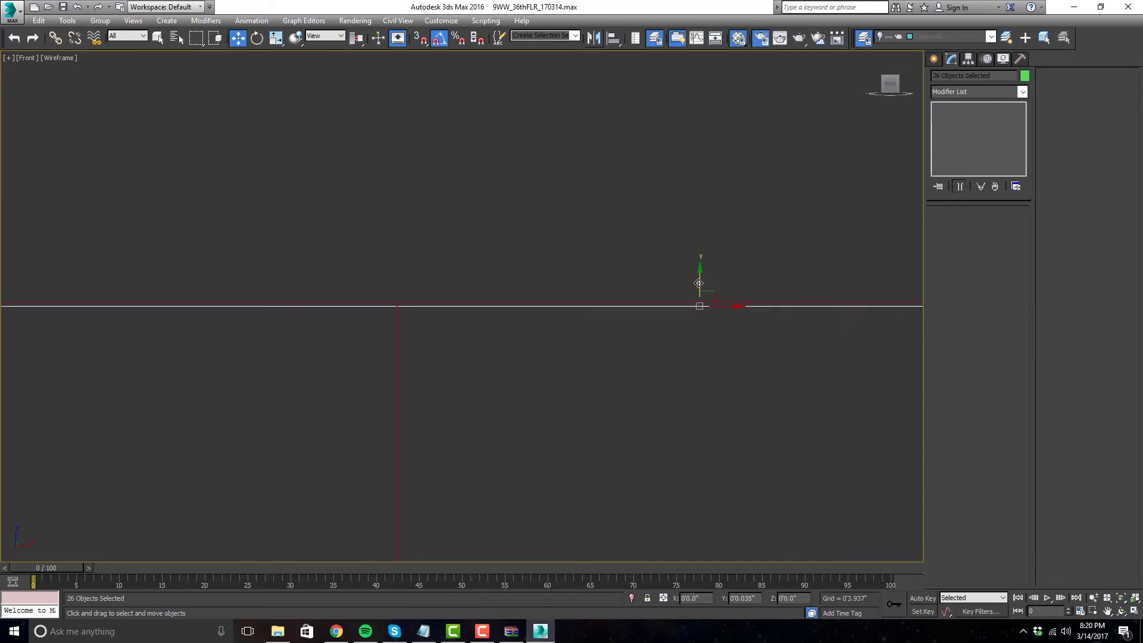
scroll(584, 280, "down", 8)
scroll(639, 294, "up", 3)
- Group the cloned sections above the walls under the name ceilings
key("alt+w")
middle_click(666, 377)
key("alt+w")
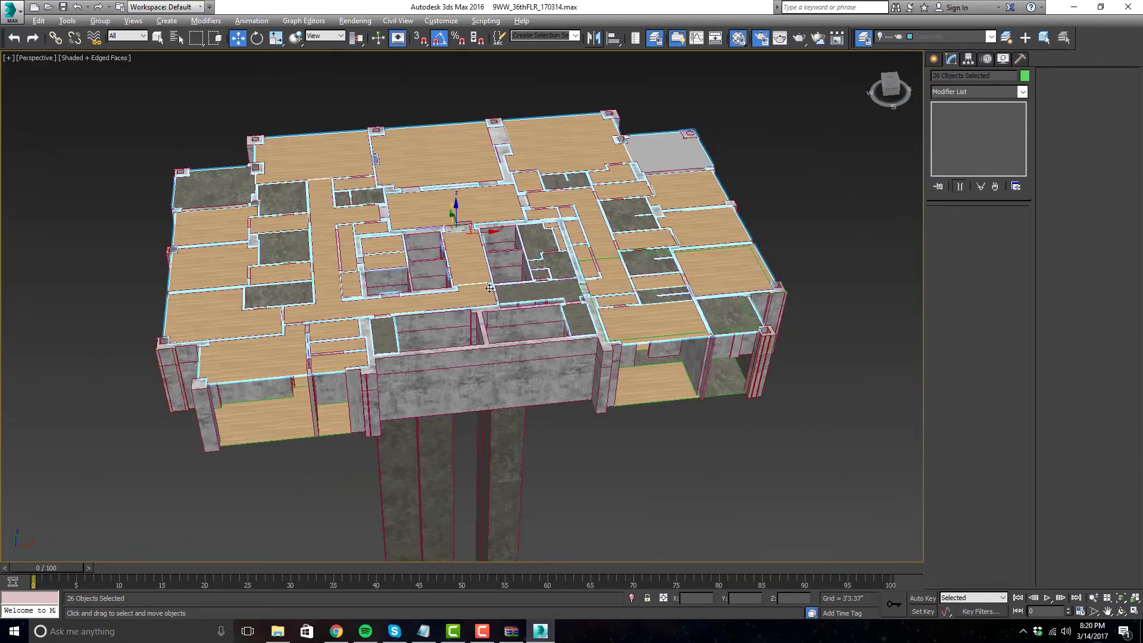
scroll(489, 288, "up", 6)
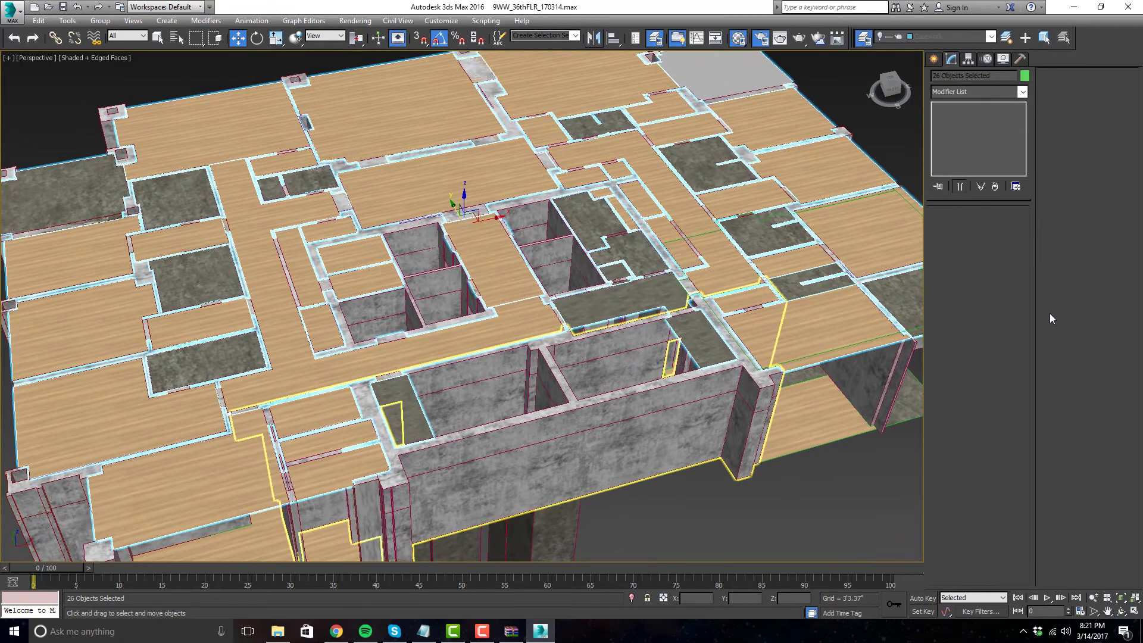
scroll(595, 305, "down", 6)
middle_click_drag(598, 305, 620, 304)
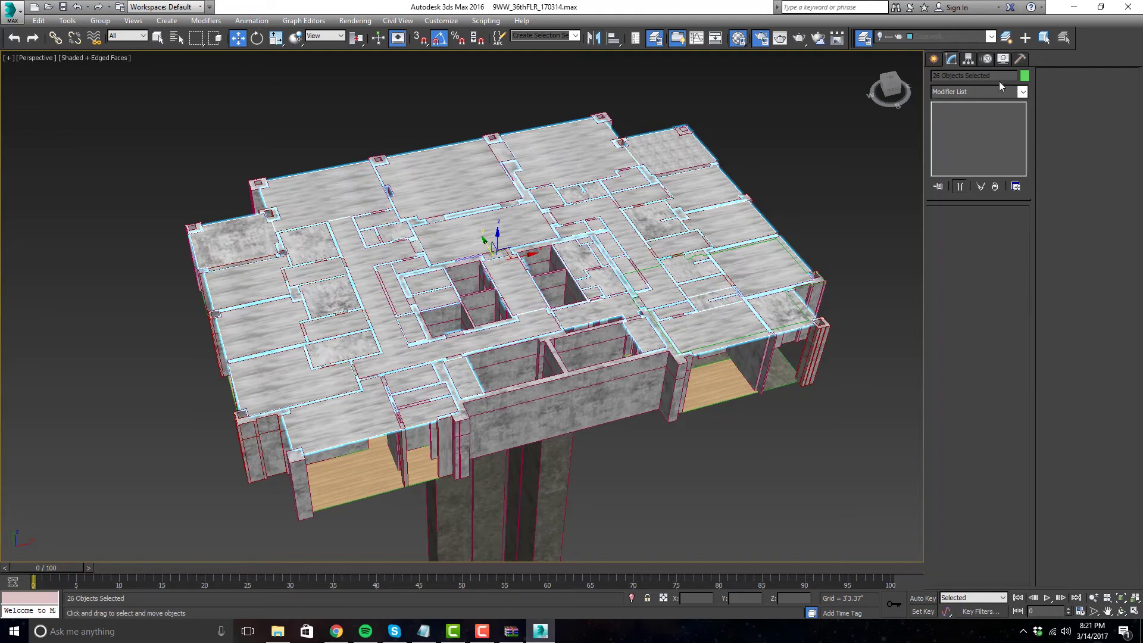
left_click(1021, 92)
left_click(1022, 93)
left_click(100, 21)
left_click(114, 35)
type("ceilings")
key("Return")
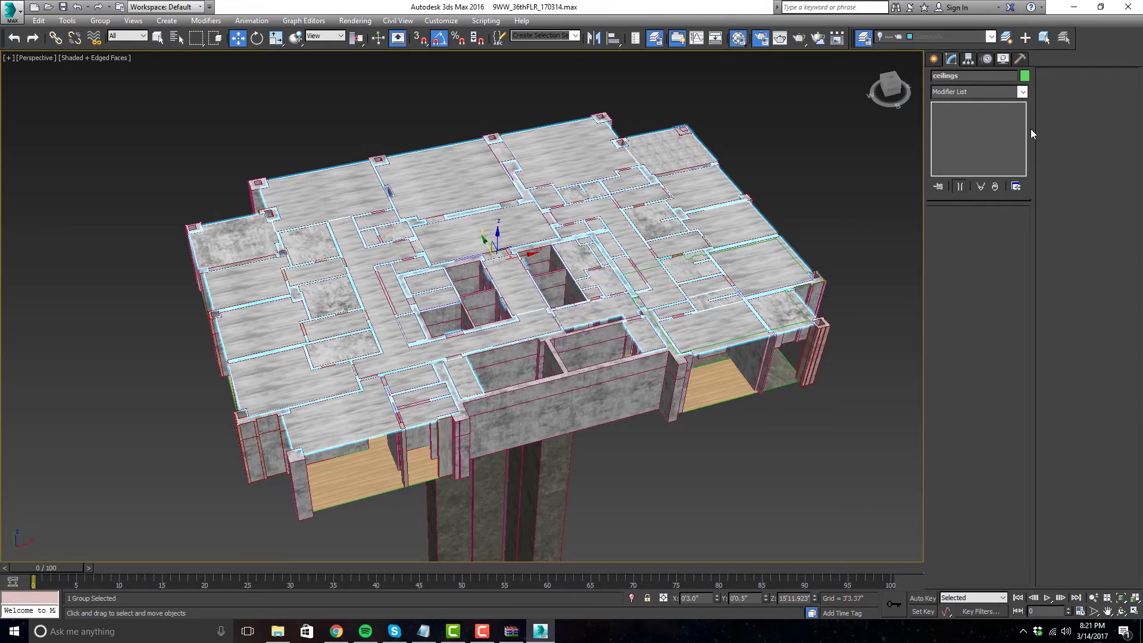
- Apply a UVW Map modifier with planar mapping to the ceilings group
left_click(1022, 92)
left_click_drag(1024, 122, 988, 499)
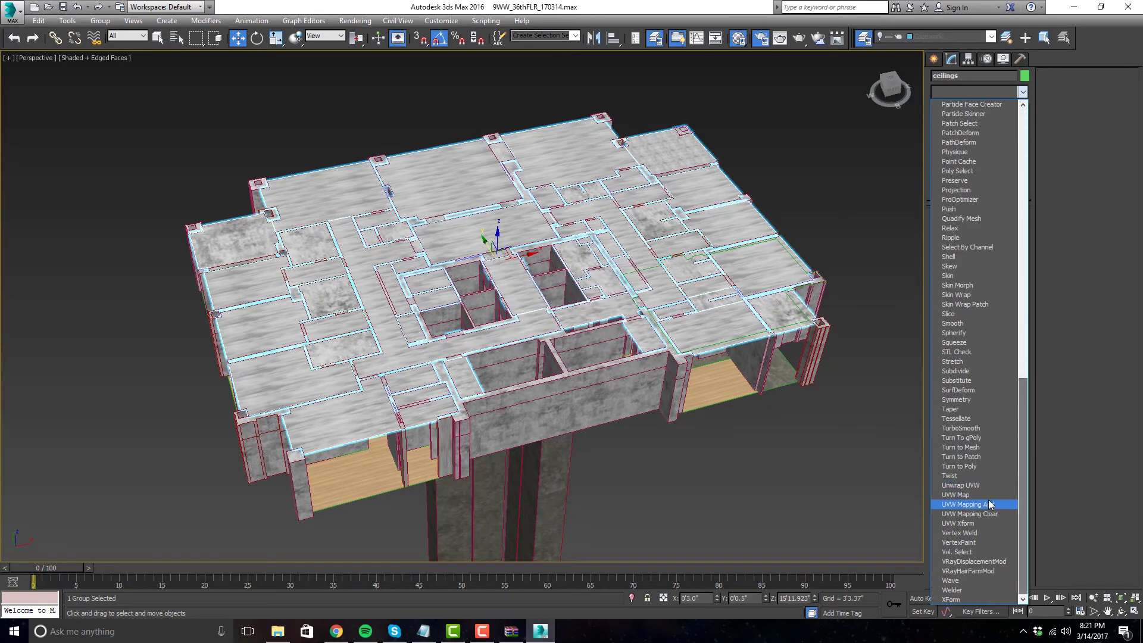
left_click(988, 498)
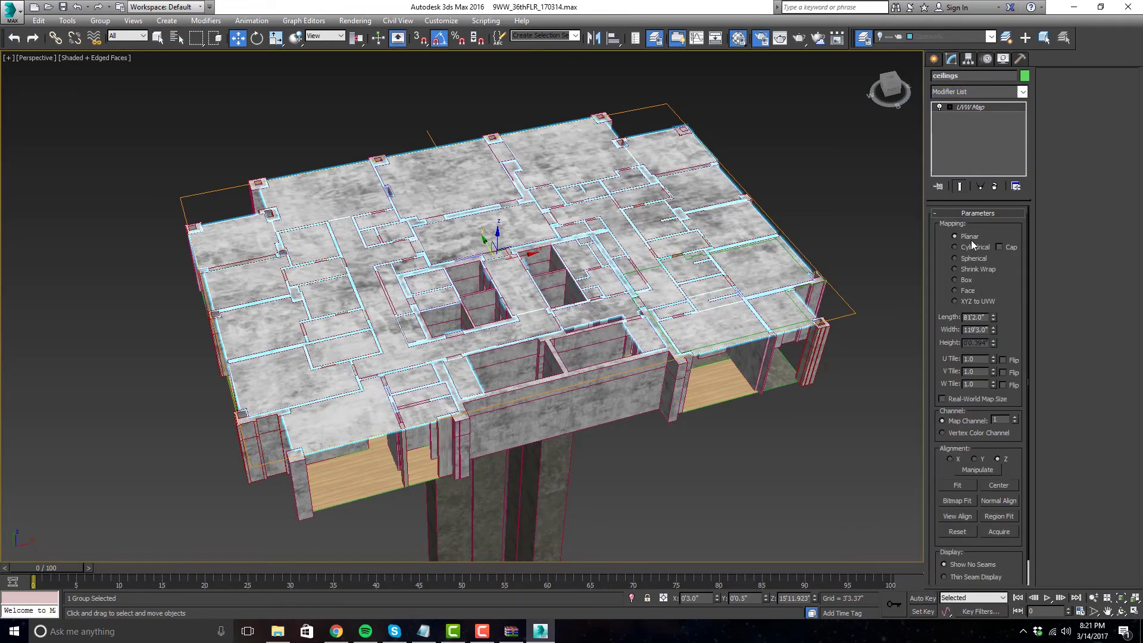
- Stretch the ceilings group's UVW Map gizmo along its Y axis so it extends past the front and back of the plan
left_click(975, 108)
middle_click_drag(607, 237, 626, 285, "alt")
key("r")
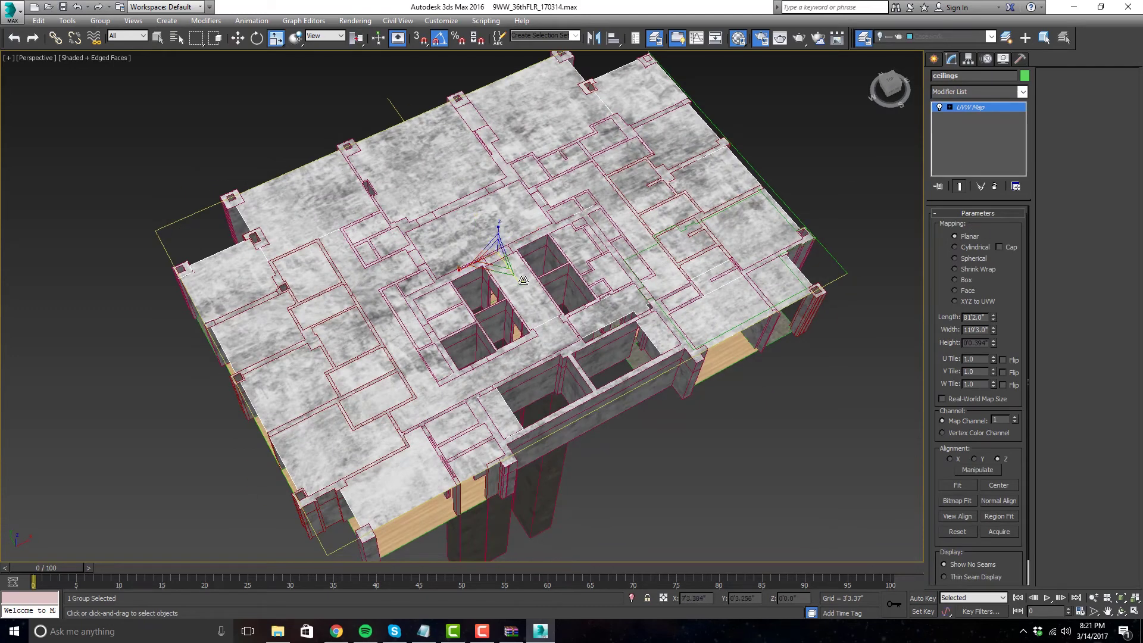
left_click_drag(522, 280, 607, 357)
middle_click_drag(607, 358, 574, 326, "alt")
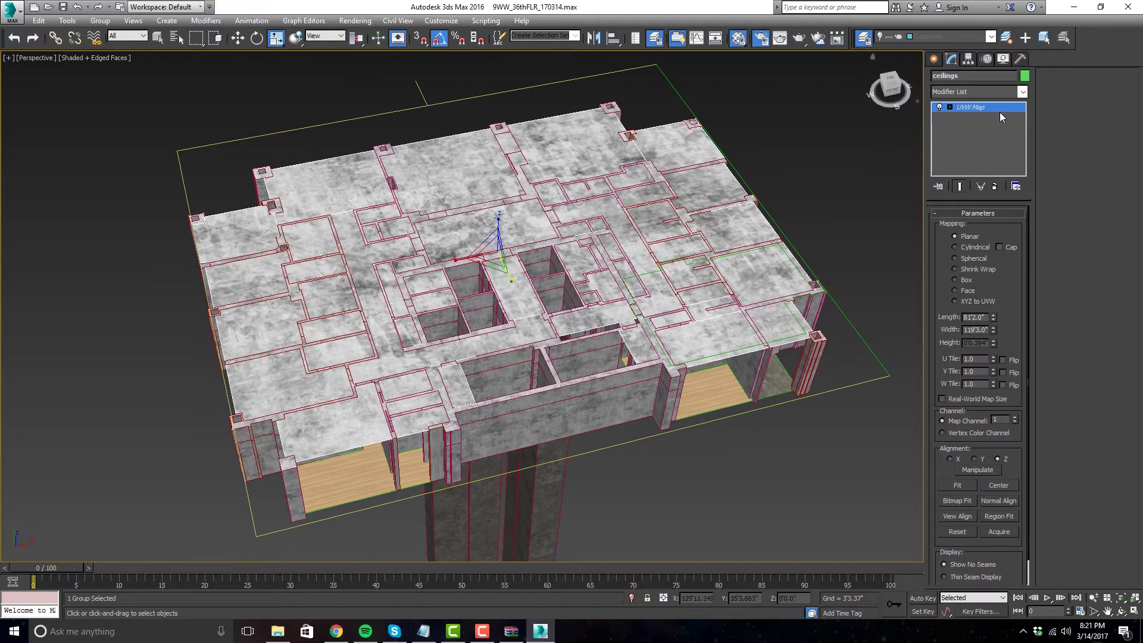
middle_click_drag(688, 299, 715, 303)
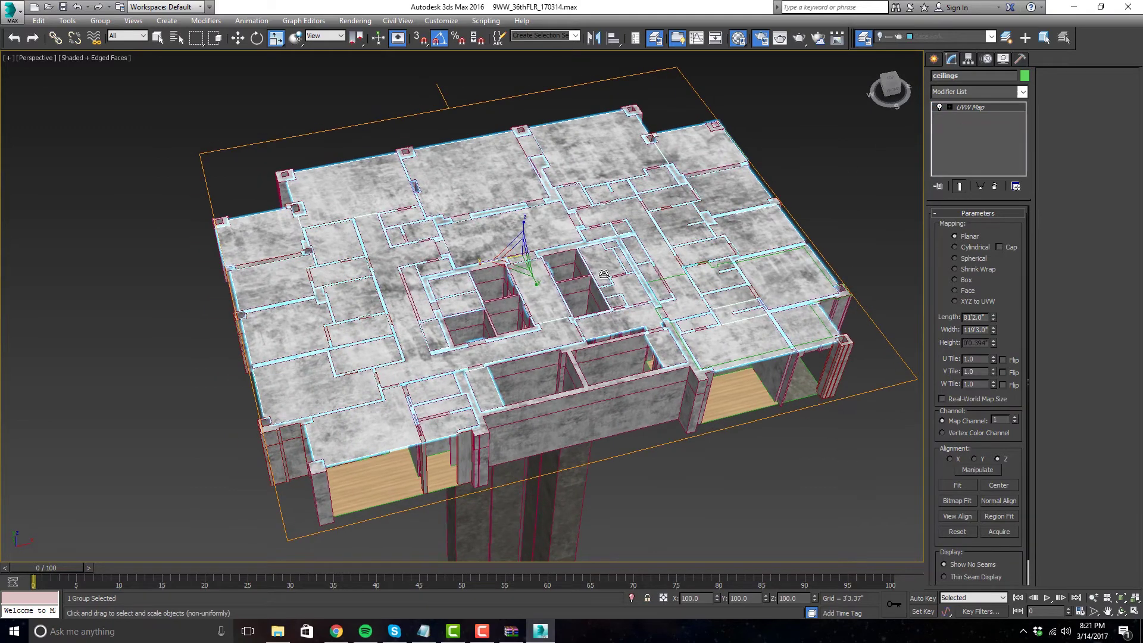
scroll(490, 331, "up", 3)
middle_click_drag(569, 325, 548, 308, "alt")
scroll(548, 309, "down", 3)
mouse_move(530, 226)
middle_mouse_down("alt")
mouse_move(566, 252)
mouse_move(527, 208)
middle_mouse_up("alt")
key("w")
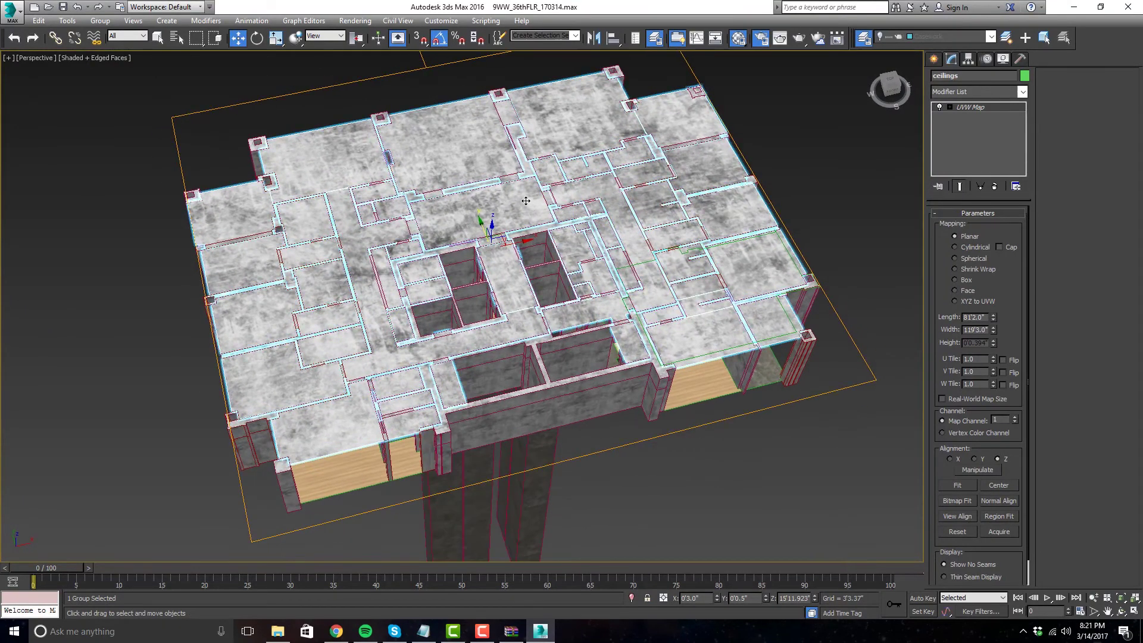
right_click(524, 204)
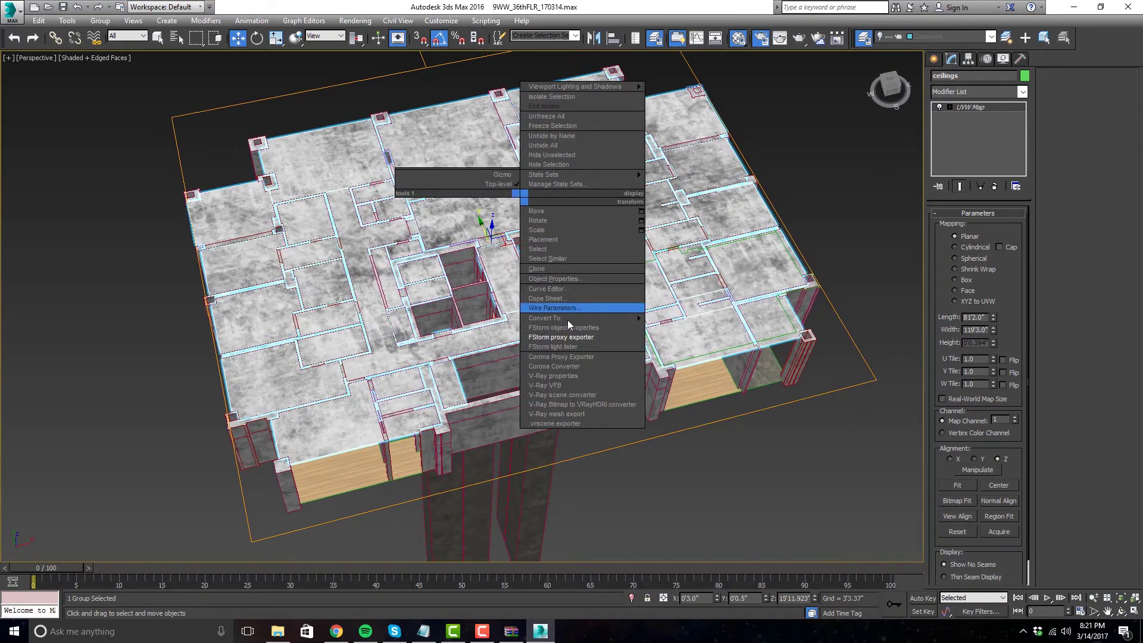
left_click(579, 286)
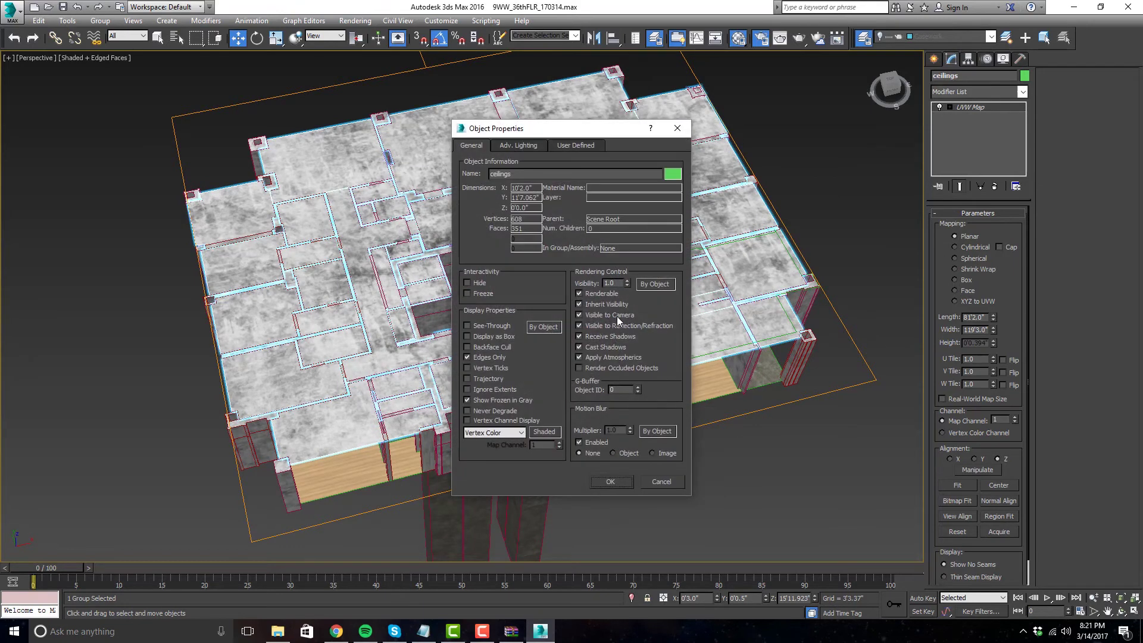
left_click(662, 480)
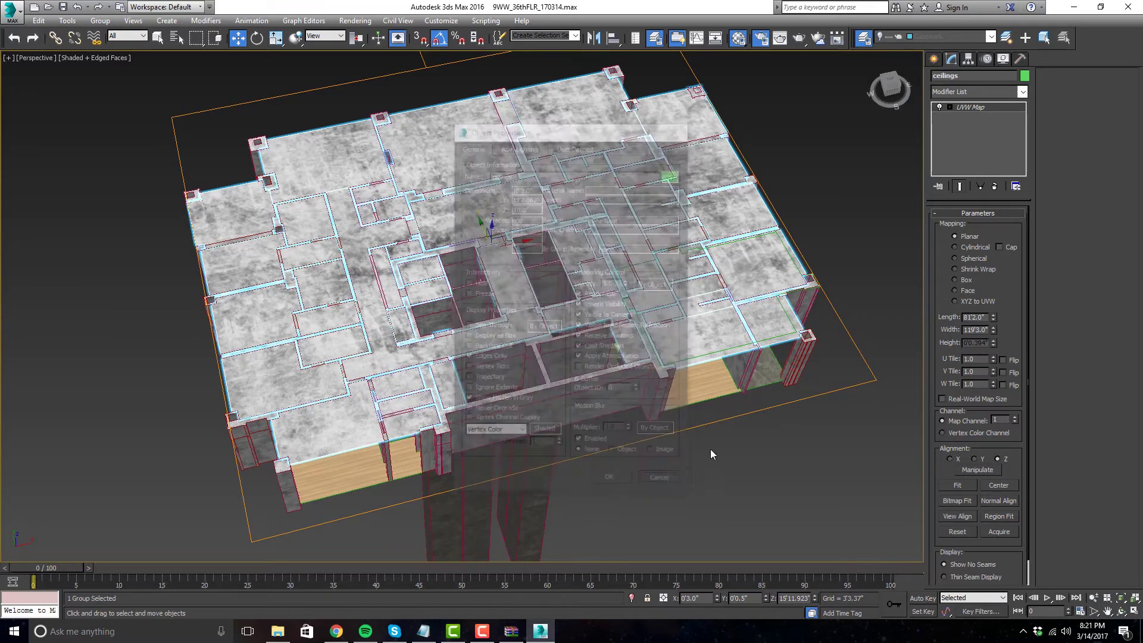
middle_click_drag(709, 449, 718, 459)
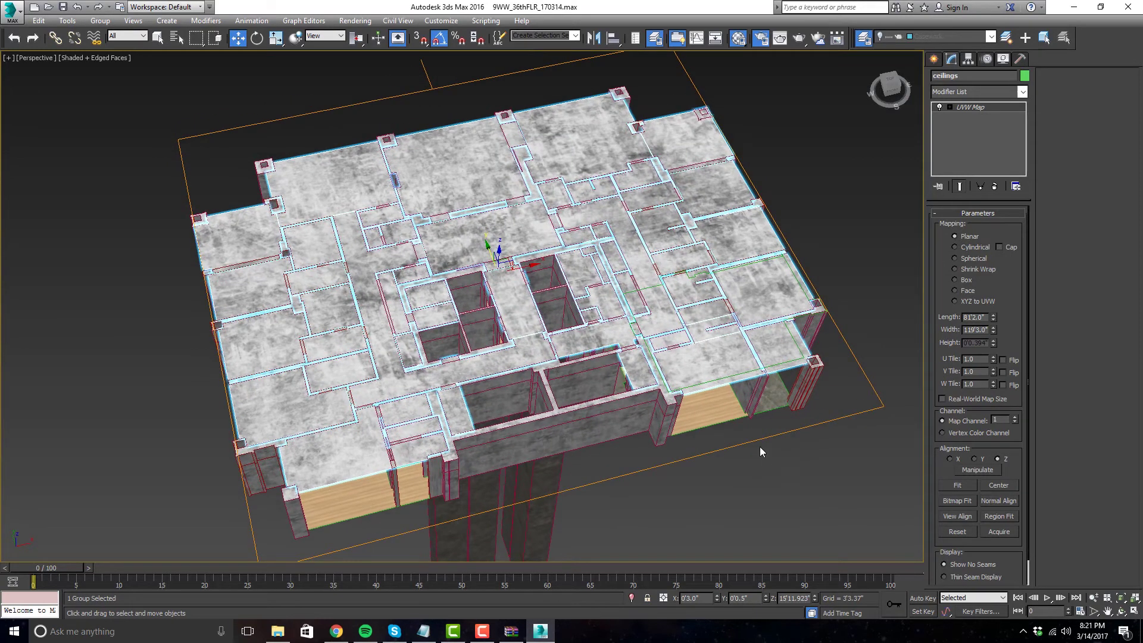
- Select the ceilings group in the 3D Plan View and turn off Visible to Camera in its object properties
left_click(863, 221)
key("alt+w")
right_click(766, 197)
key("alt+w")
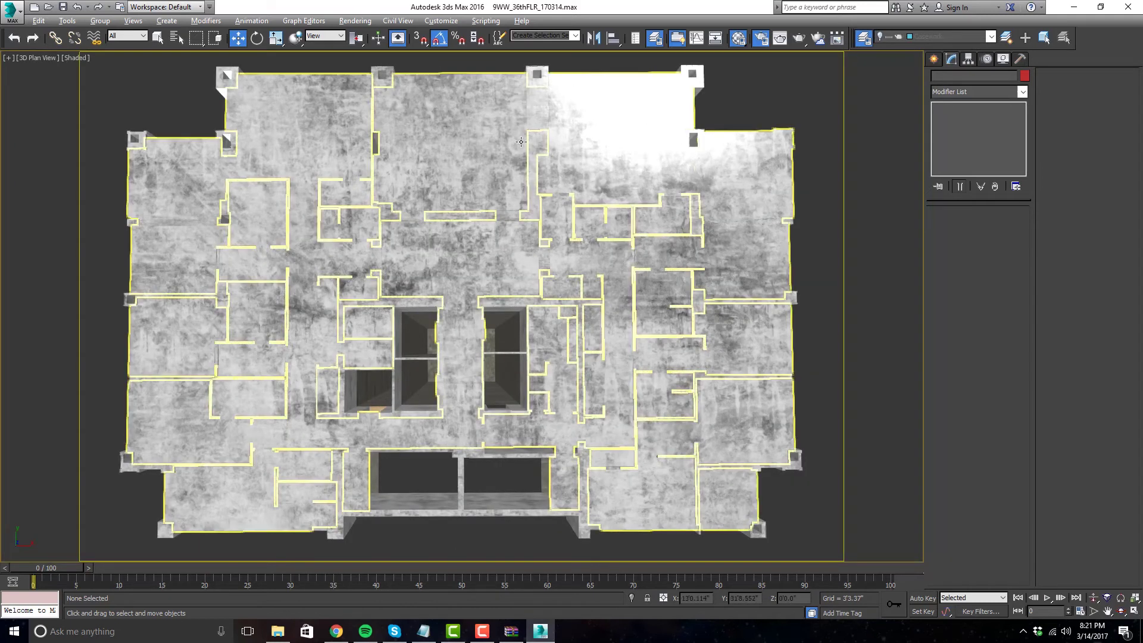
left_click(464, 143)
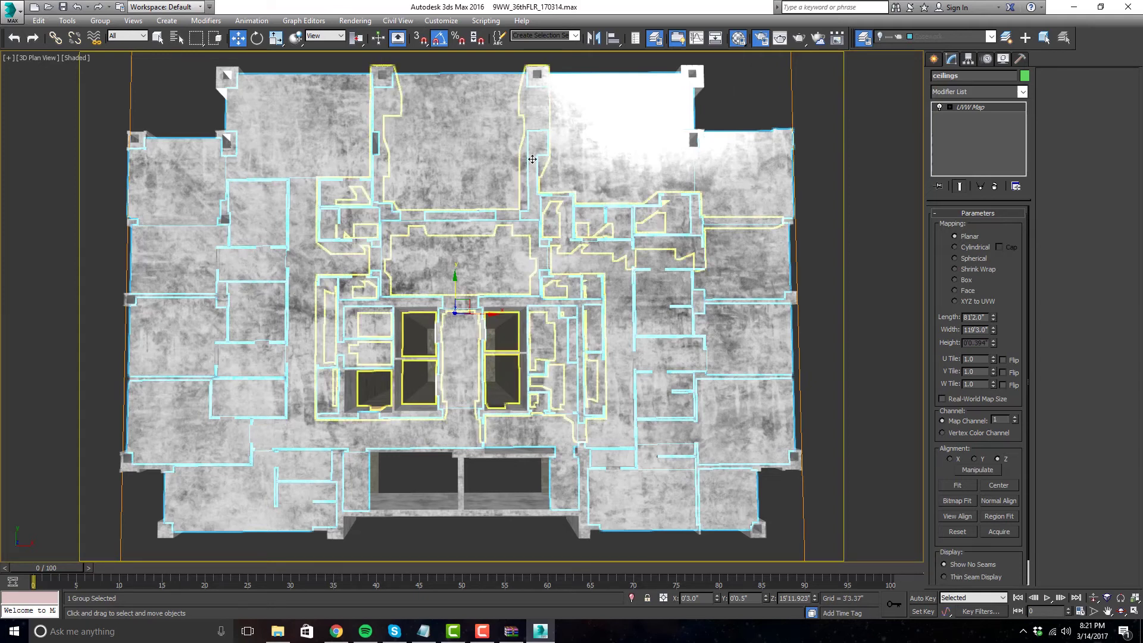
left_click(481, 58)
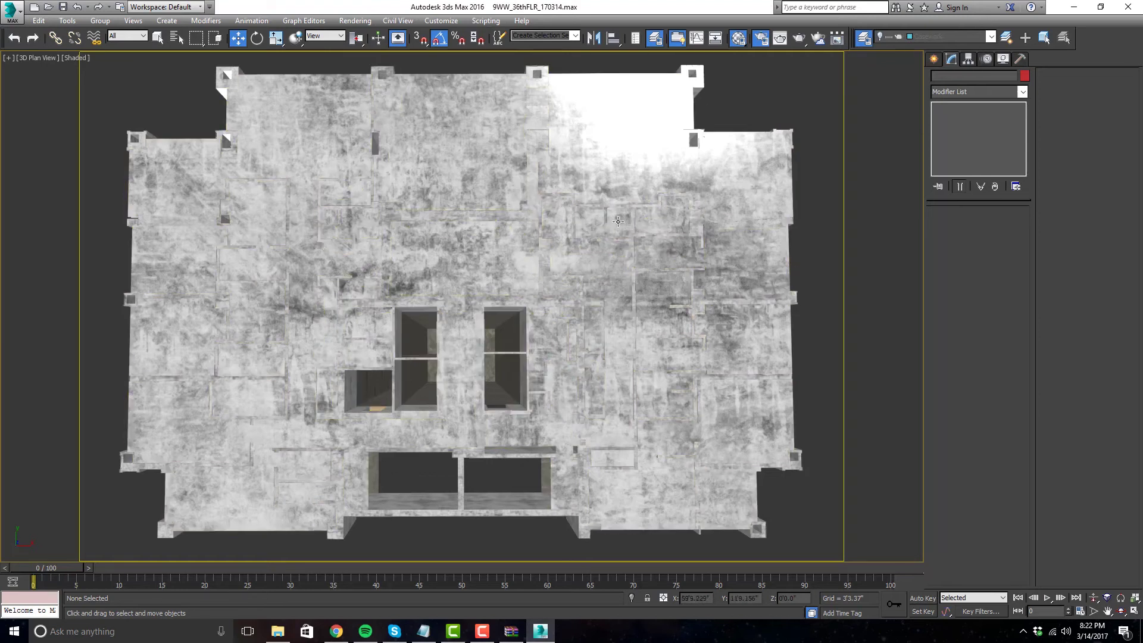
left_click(601, 160)
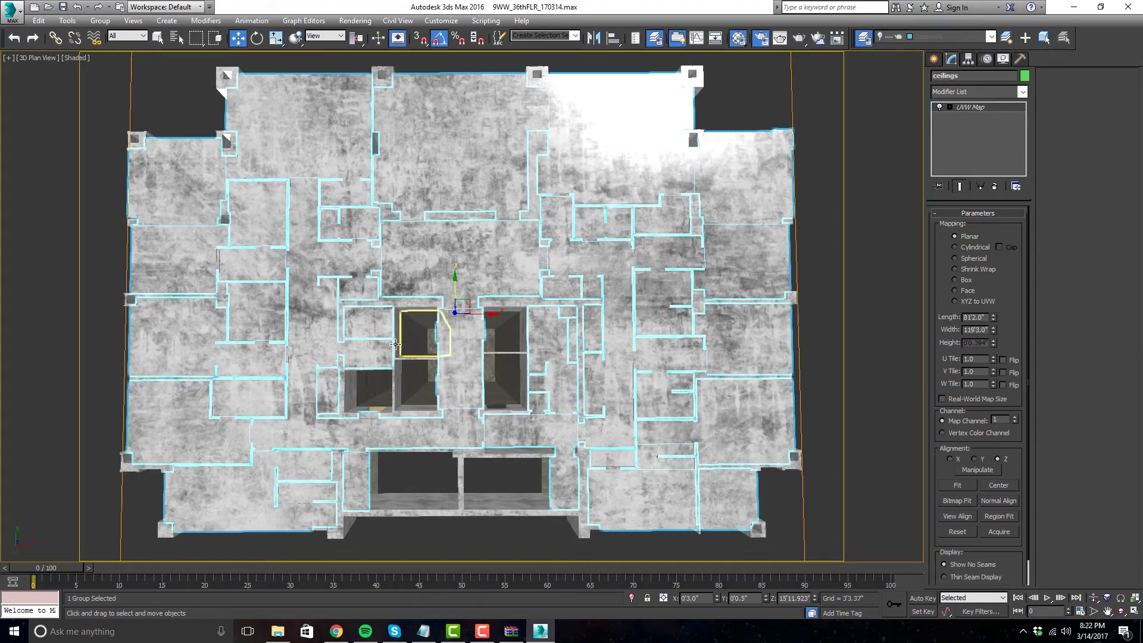
right_click(471, 178)
left_click(502, 260)
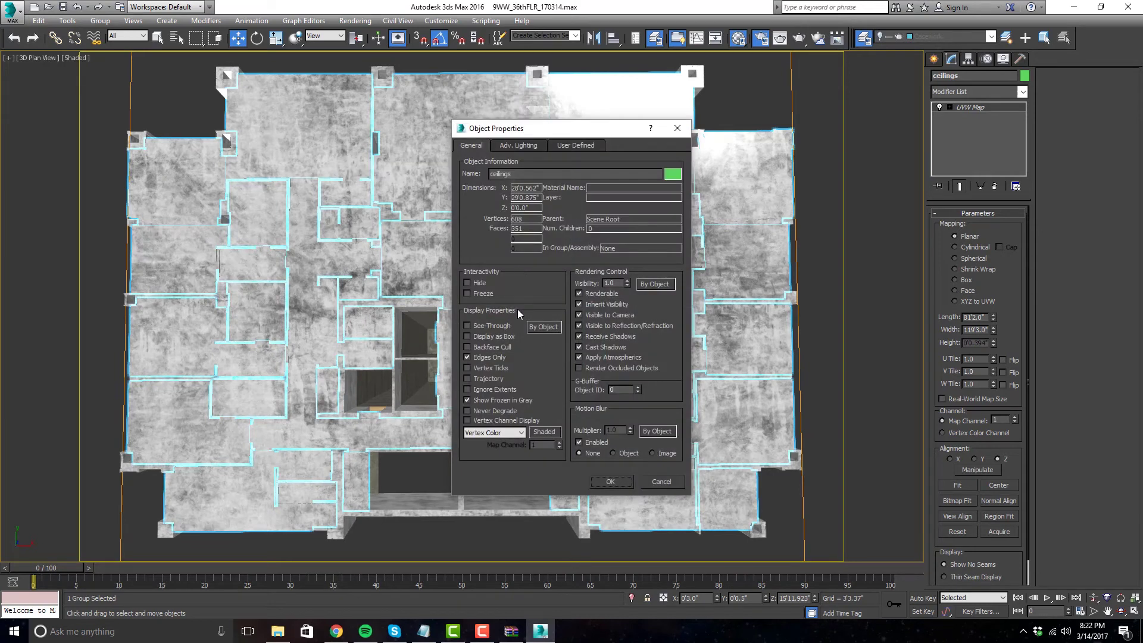
left_click(595, 314)
left_click(609, 480)
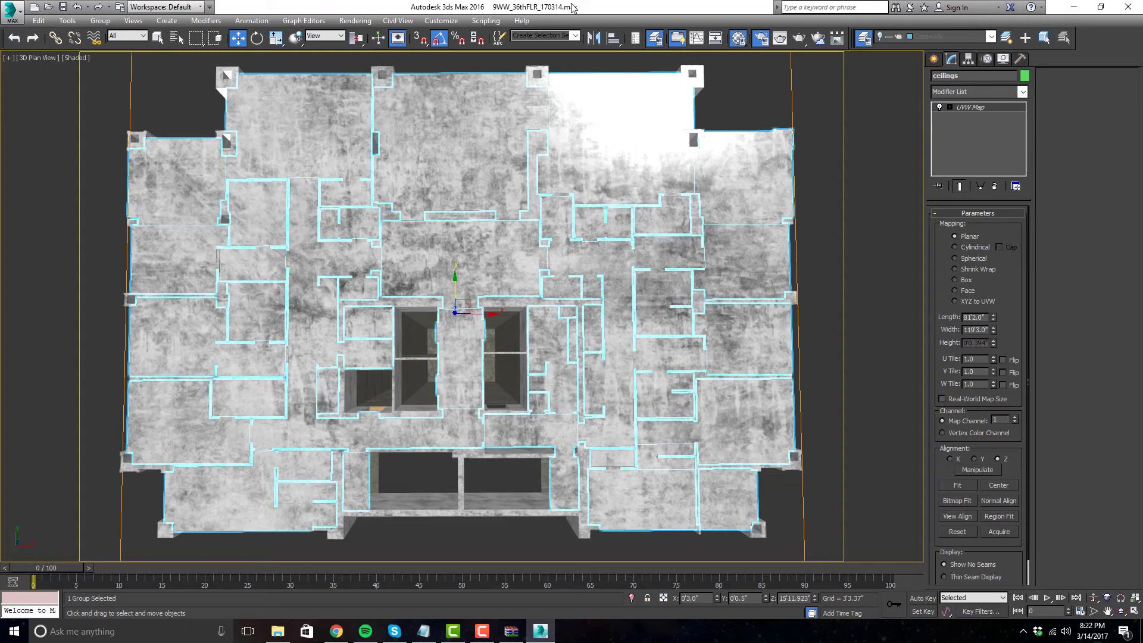
- Return to the perspective view and enable Backface Cull in the ceilings group's object properties
key("alt+w")
middle_click(709, 364)
key("alt+w")
mouse_move(578, 324)
middle_mouse_down("alt")
mouse_move(568, 237)
mouse_move(566, 310)
middle_mouse_up("alt")
scroll(535, 251, "up", 4)
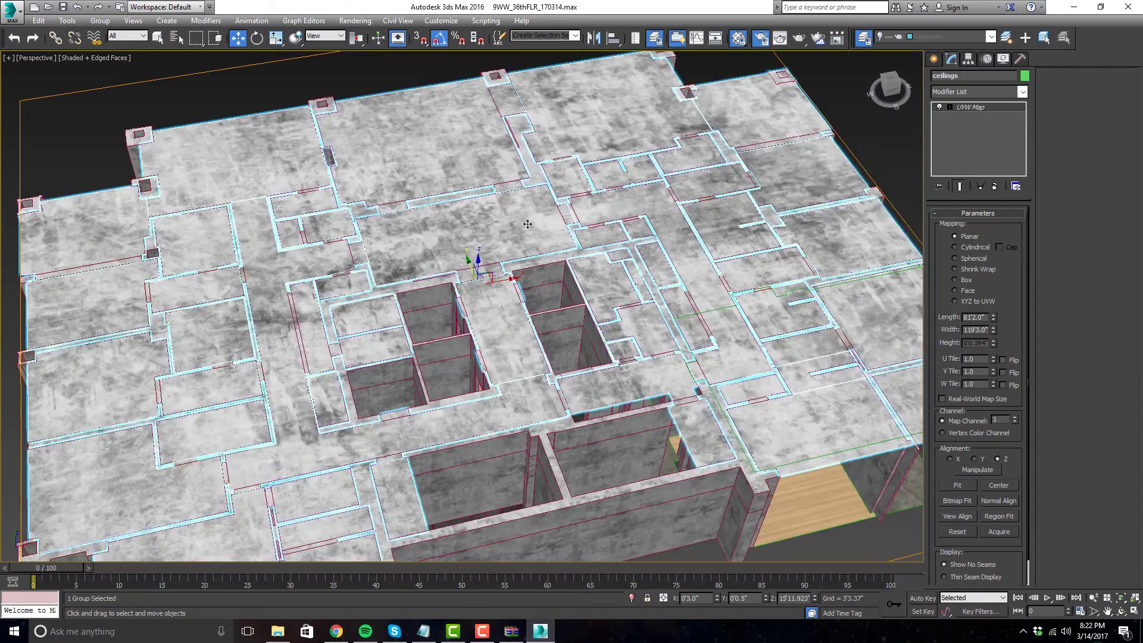
right_click(528, 220)
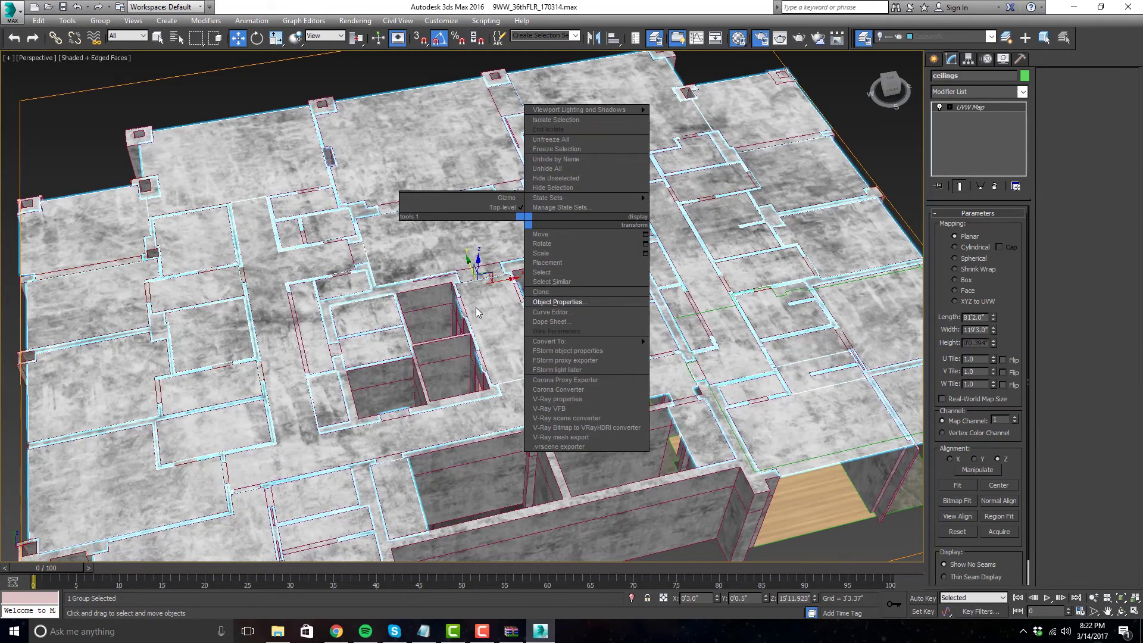
middle_click_drag(528, 226, 509, 219, "alt")
right_click(510, 217)
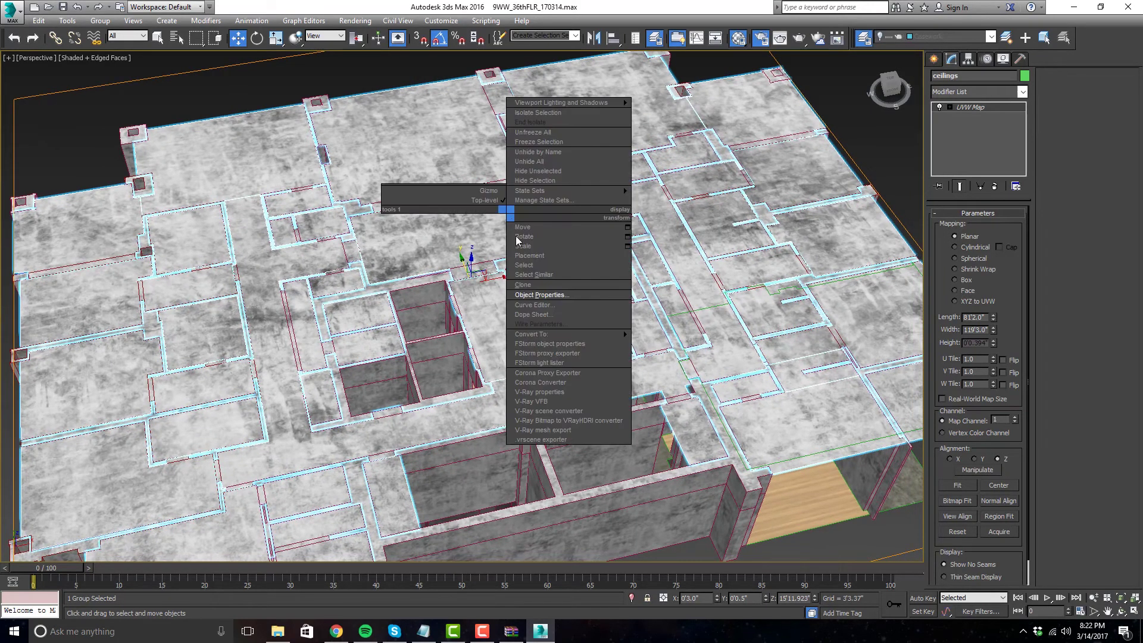
left_click(536, 294)
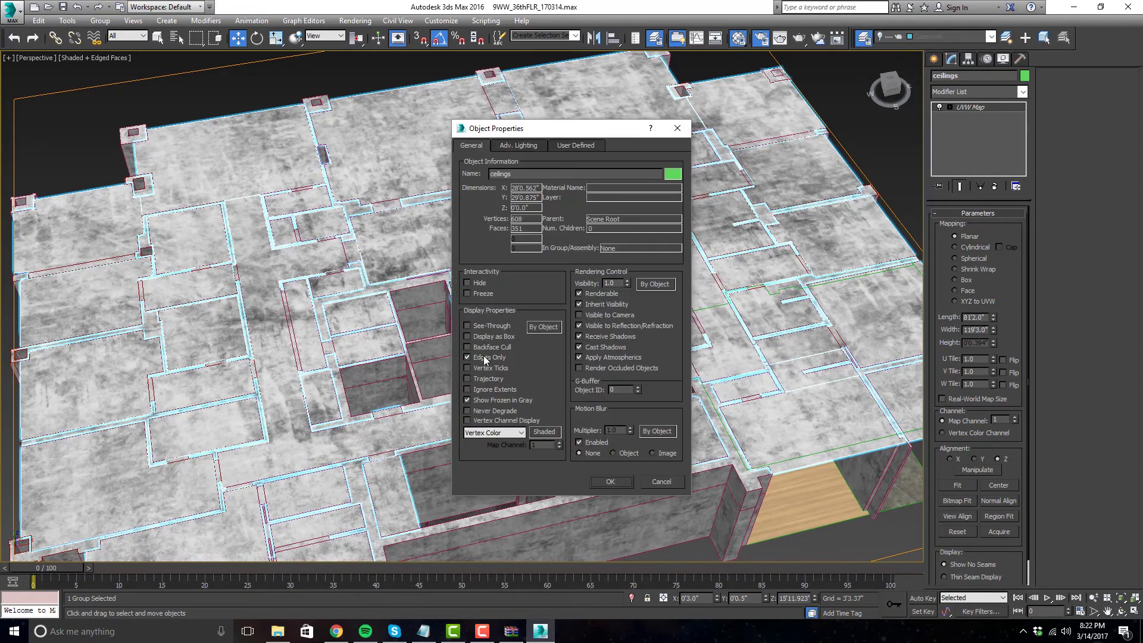
left_click(619, 483)
middle_click_drag(626, 494, 649, 428, "alt")
- Apply a Normal modifier with Flip Normals to the ceilings group
left_click(1021, 91)
left_click_drag(1021, 131, 1020, 309)
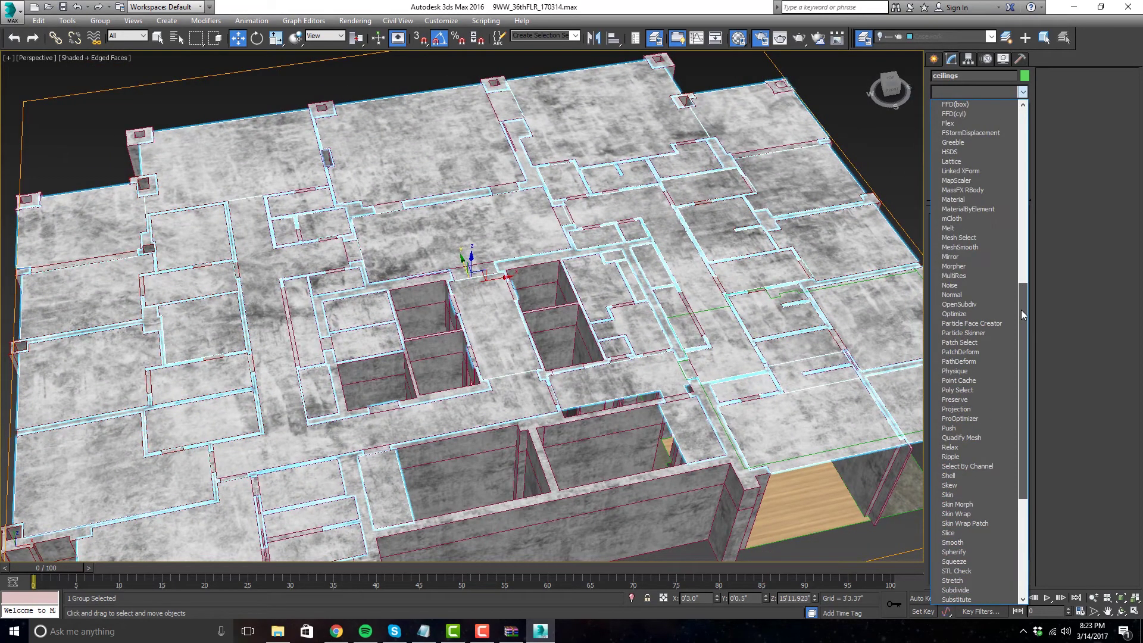
left_click(998, 290)
scroll(621, 230, "down", 3)
middle_click_drag(572, 251, 561, 274, "alt")
scroll(563, 272, "up", 3)
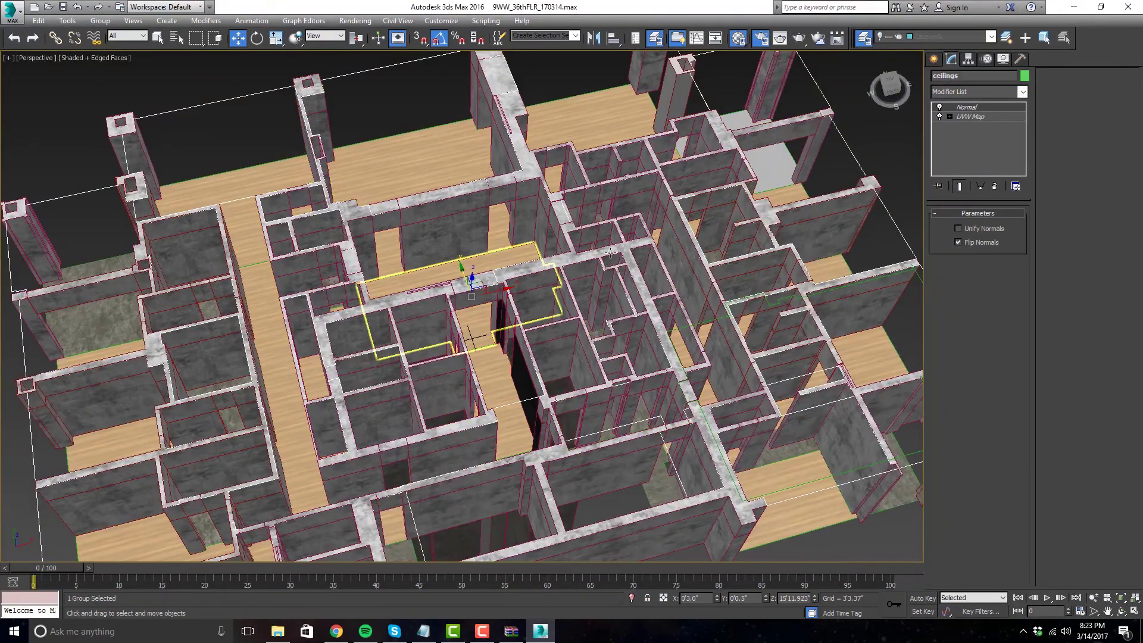
- Inspect the flipped ceilings from below and above in the perspective view and from above in the 3D Plan View
scroll(569, 271, "down", 3)
middle_click_drag(571, 270, 579, 184, "alt")
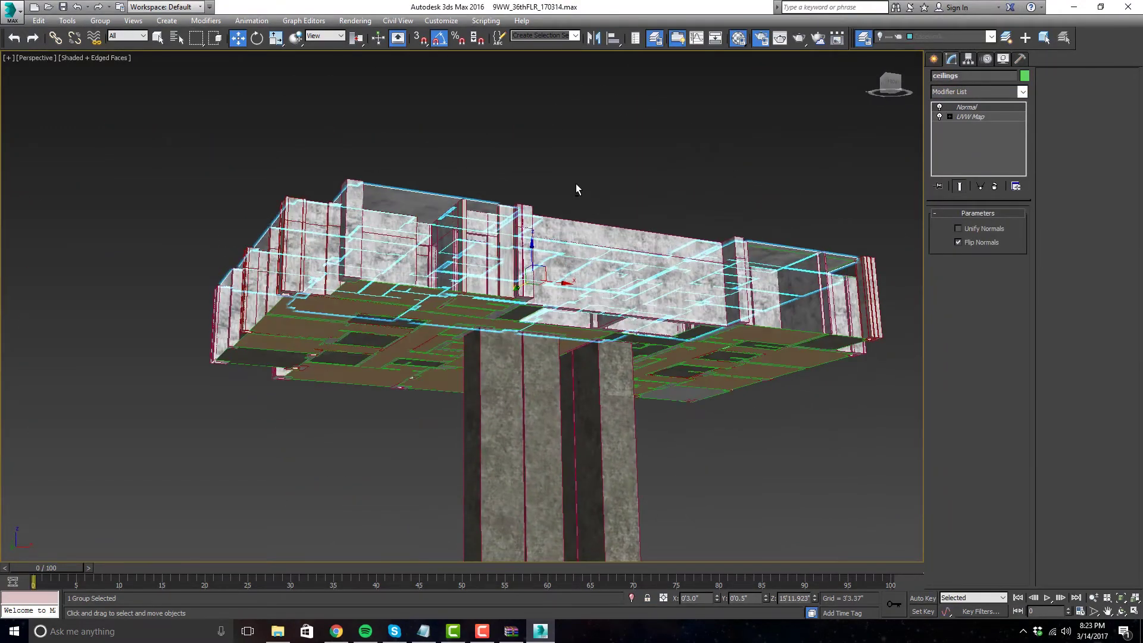
scroll(460, 235, "up", 6)
scroll(494, 232, "down", 4)
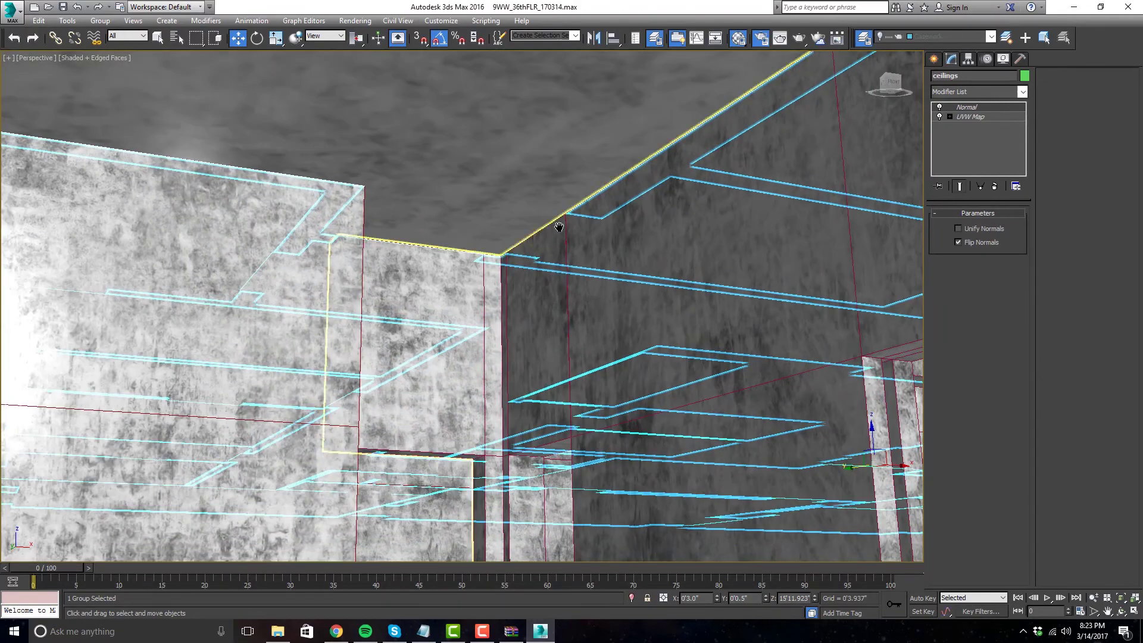
scroll(392, 186, "down", 2)
middle_click_drag(392, 185, 507, 283, "alt")
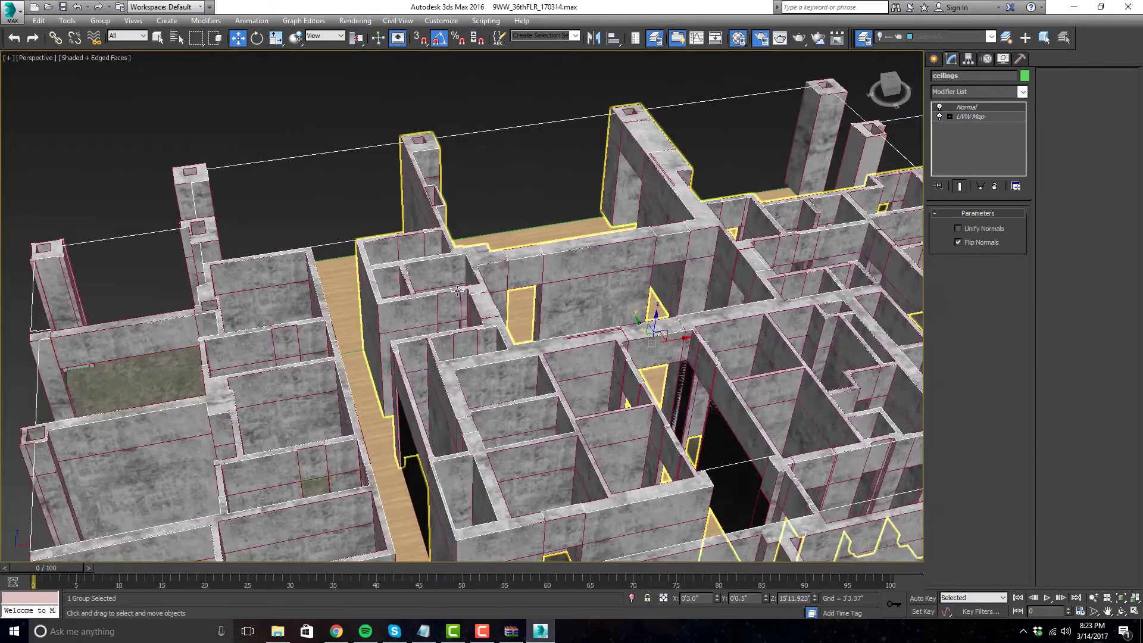
scroll(507, 283, "down", 2)
mouse_move(617, 307)
middle_mouse_down("alt")
mouse_move(644, 347)
mouse_move(784, 108)
middle_mouse_up("alt")
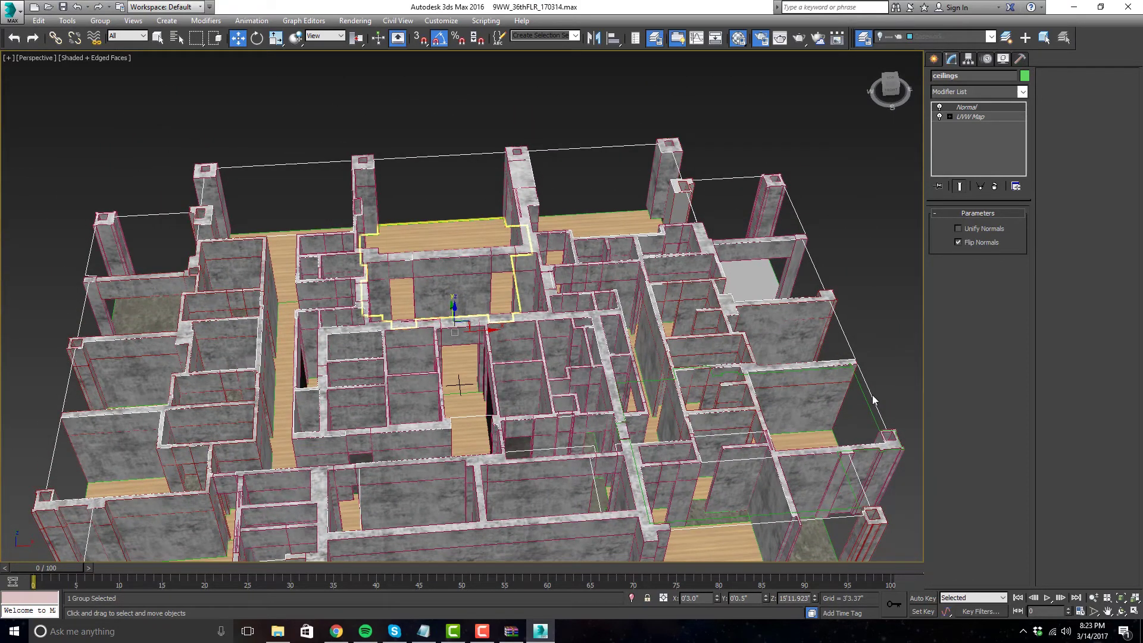
scroll(582, 190, "down", 2)
middle_click_drag(642, 188, 701, 90, "alt")
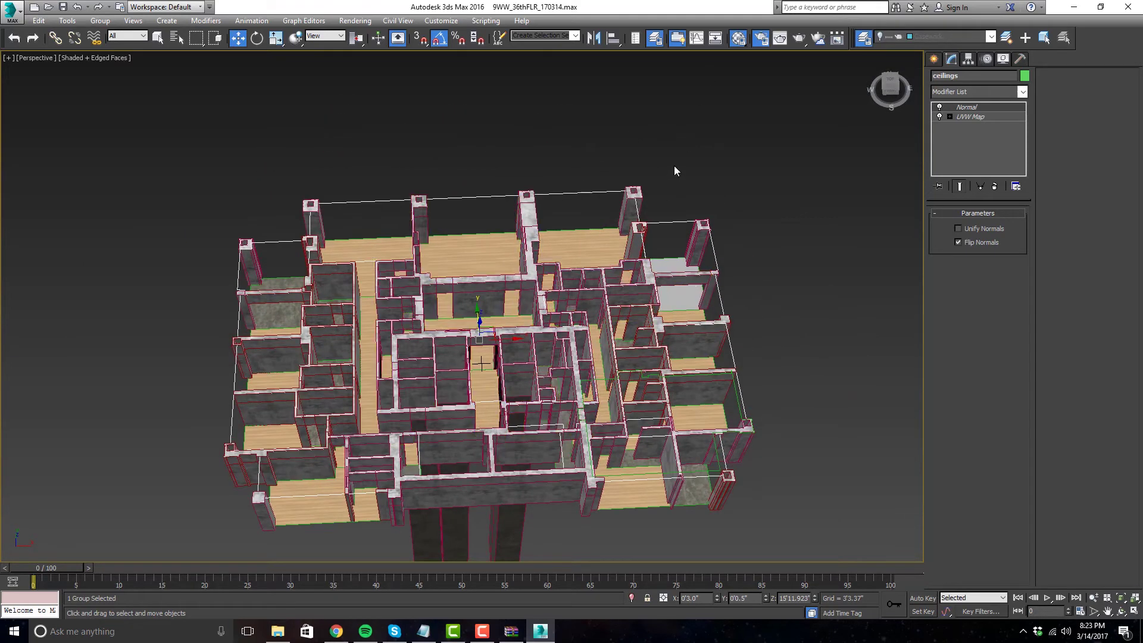
key("alt+w")
key("alt+w")
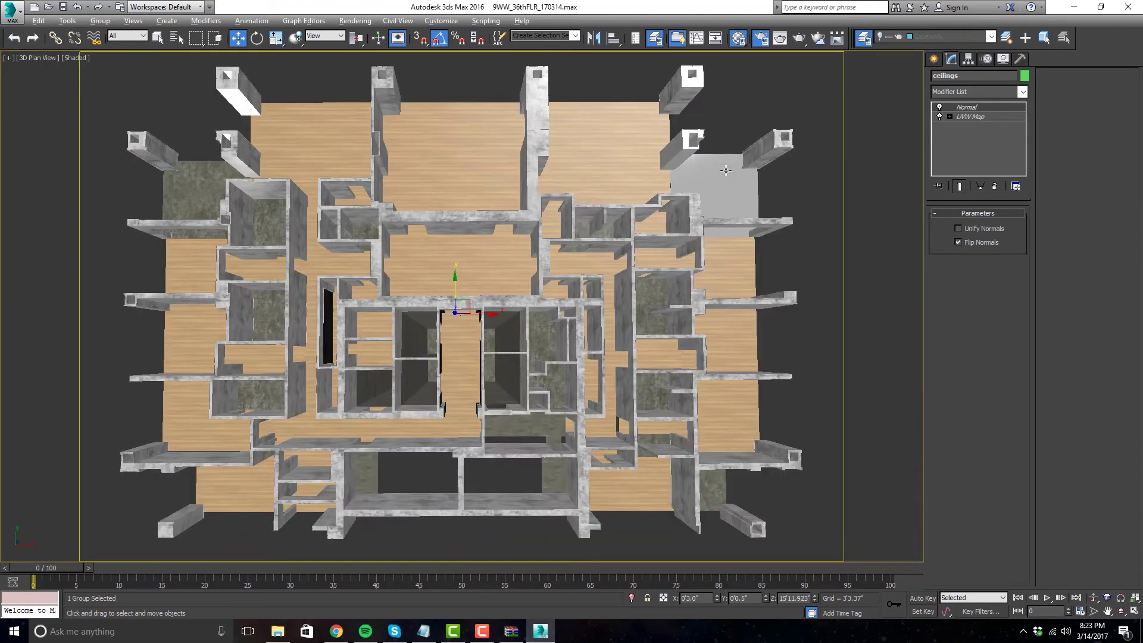
left_click(816, 187)
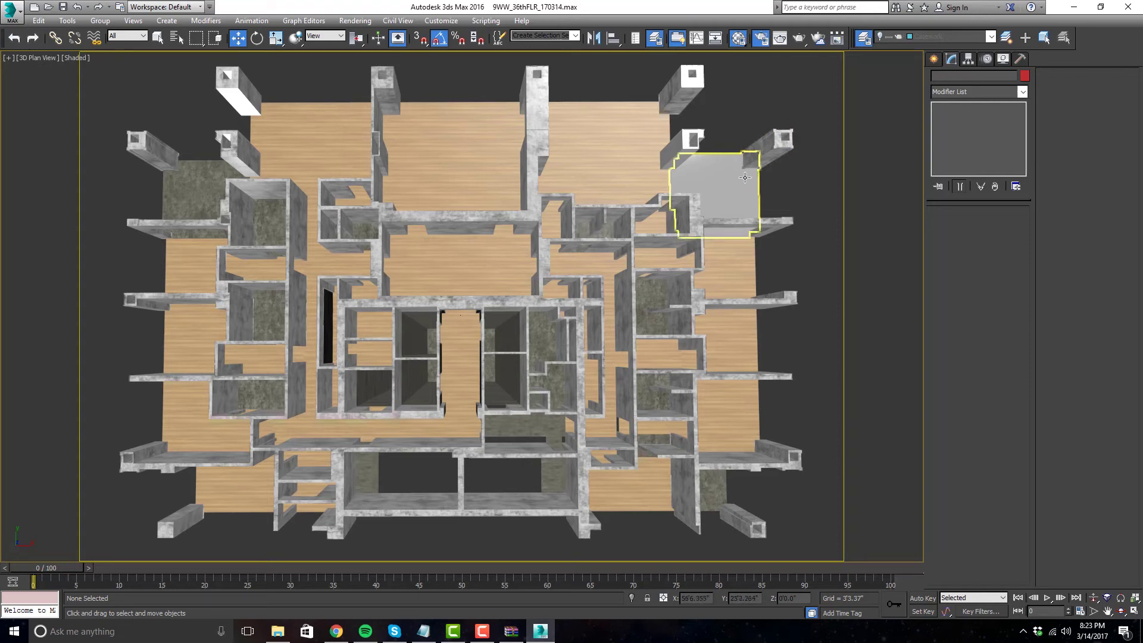
key("alt+w")
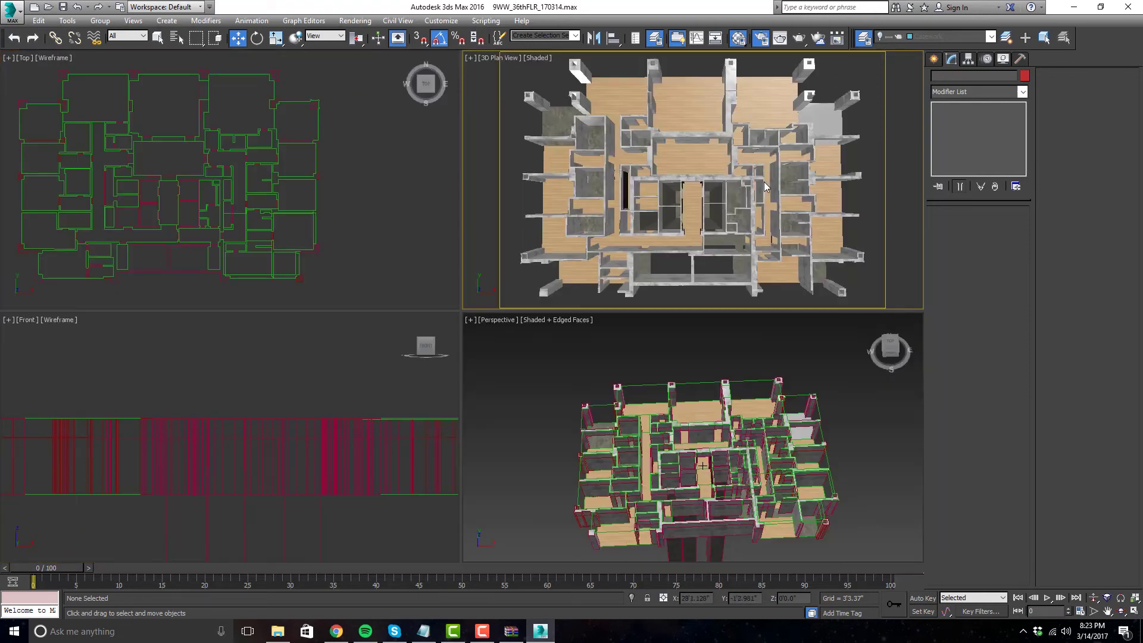
left_click(234, 195)
key("alt+w")
middle_click_drag(342, 211, 385, 206)
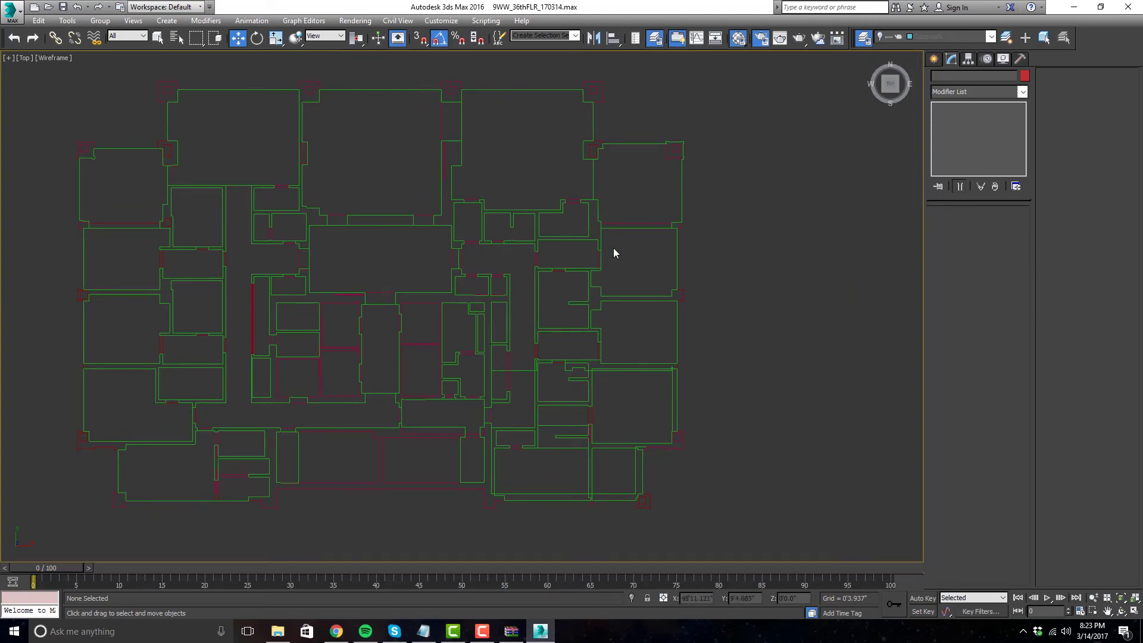
left_click(934, 58)
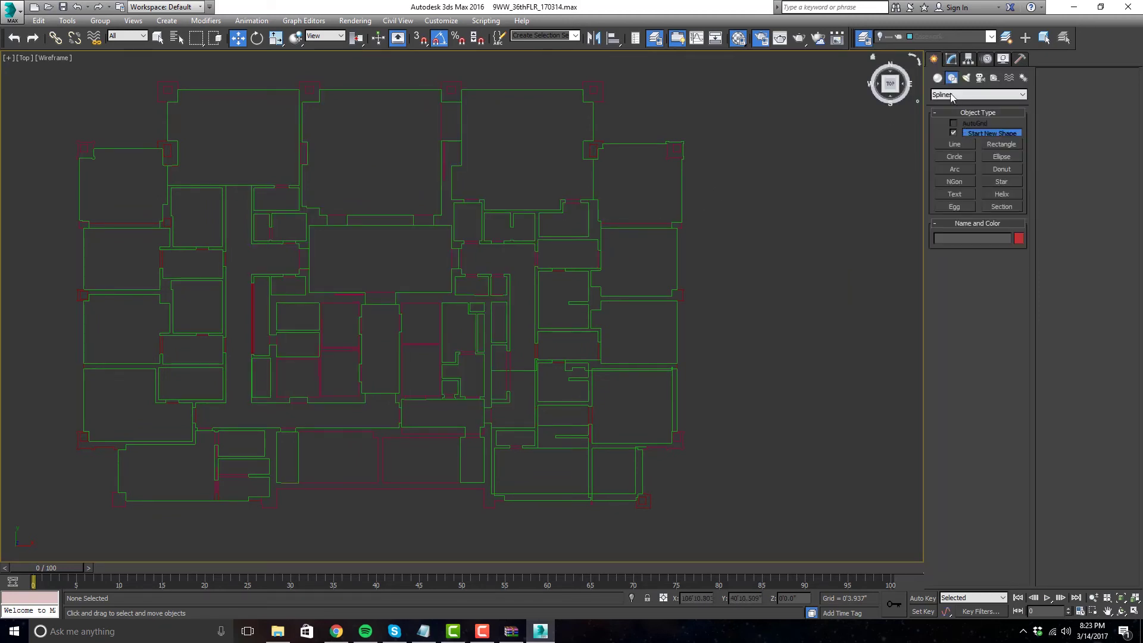
left_click(966, 78)
left_click(981, 95)
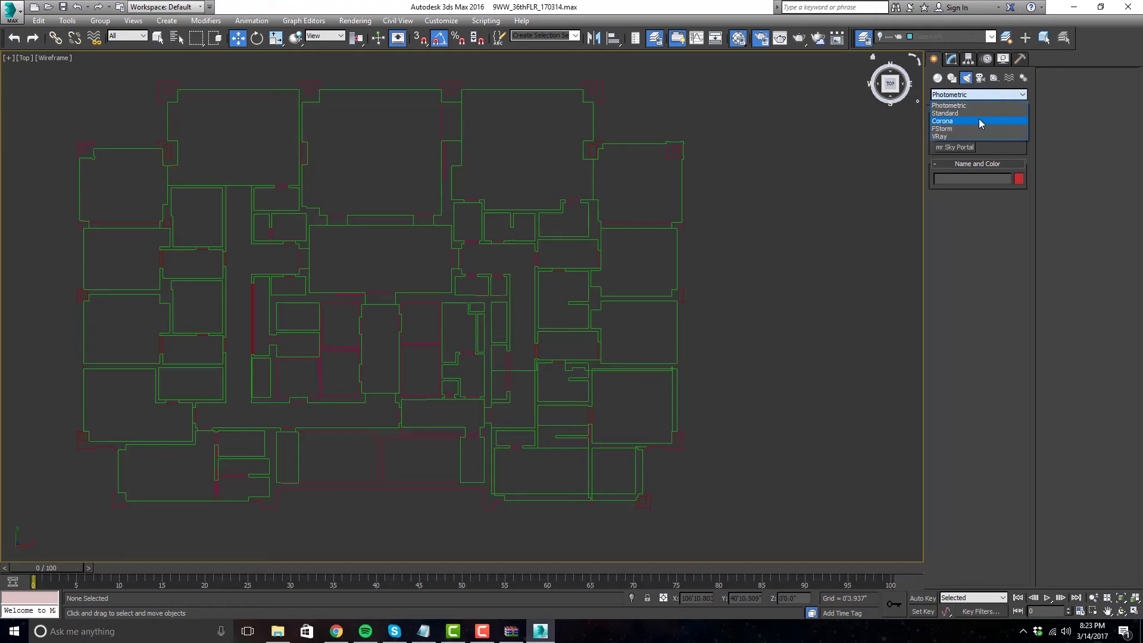
left_click(981, 129)
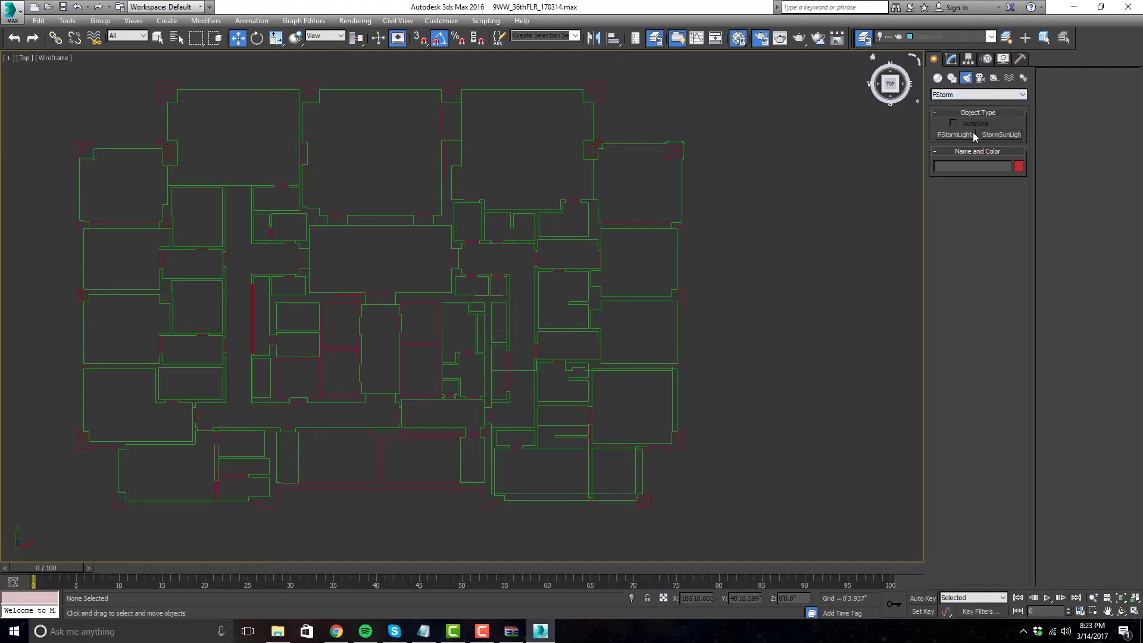
middle_click_drag(693, 209, 786, 223)
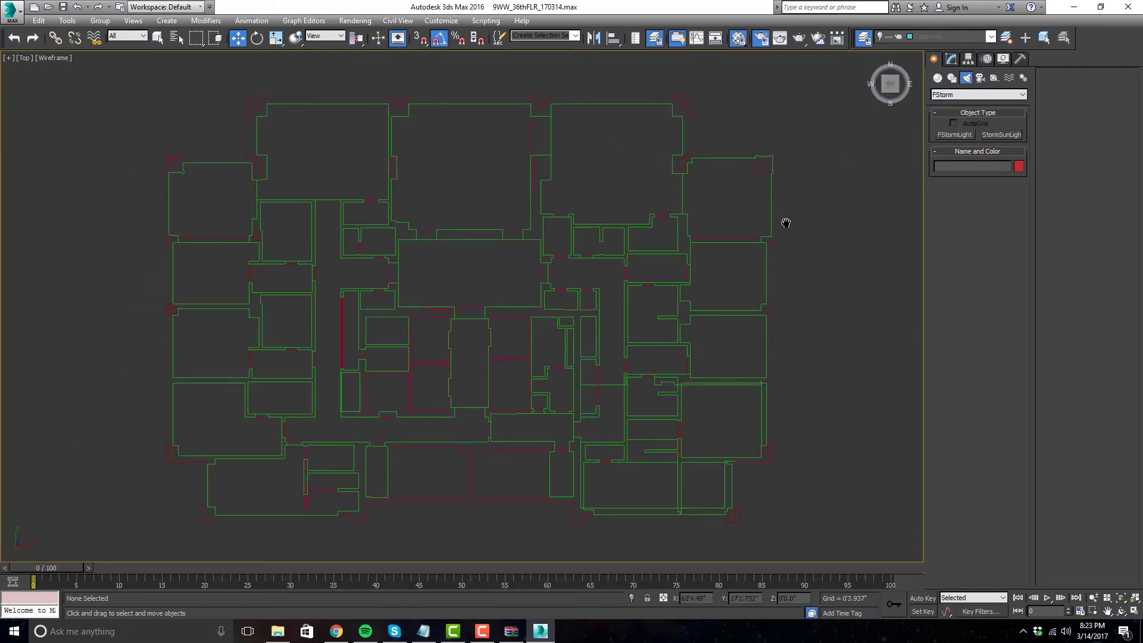
left_click(955, 135)
left_click(605, 331)
middle_click_drag(765, 319, 756, 317)
- Select the ceiling objects in the Front view, put them on the Ceilings - 3D Plan layer and hide that layer
key("alt+w")
middle_click(765, 390)
key("alt+w")
middle_click_drag(708, 368, 706, 316, "alt")
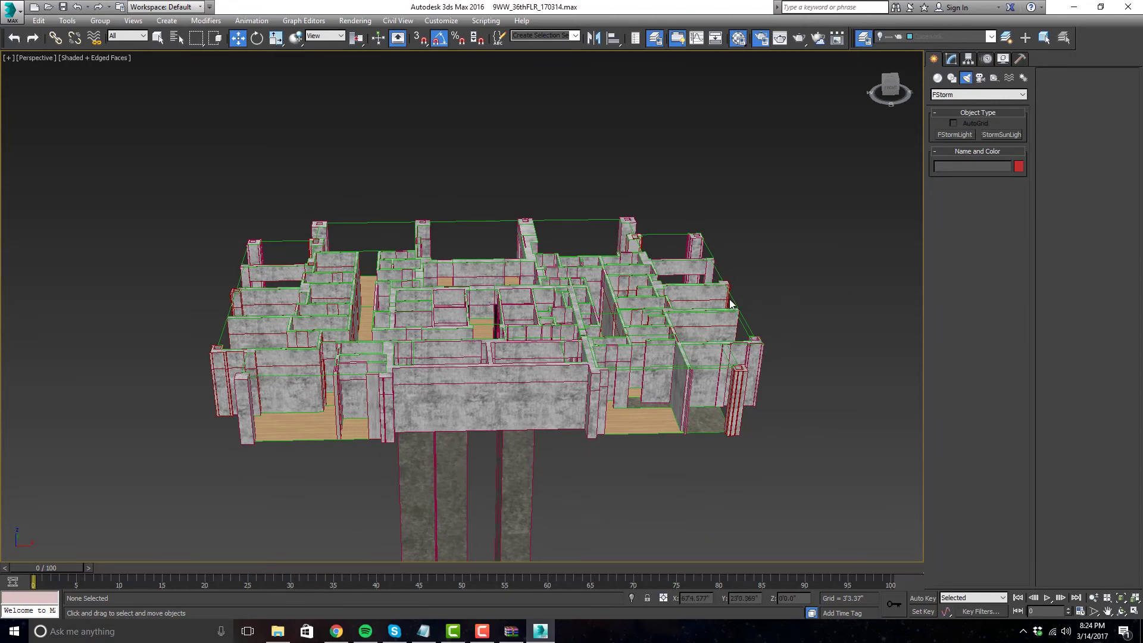
key("alt+w")
left_click(316, 390)
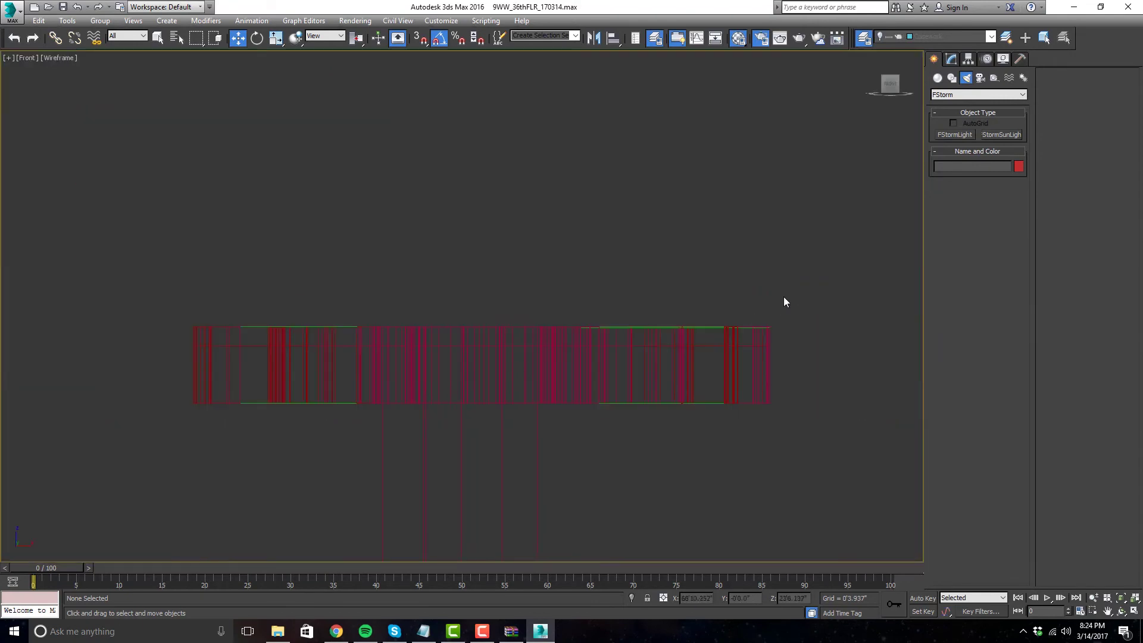
left_click_drag(194, 338, 173, 359)
key("alt+w")
key("alt+w")
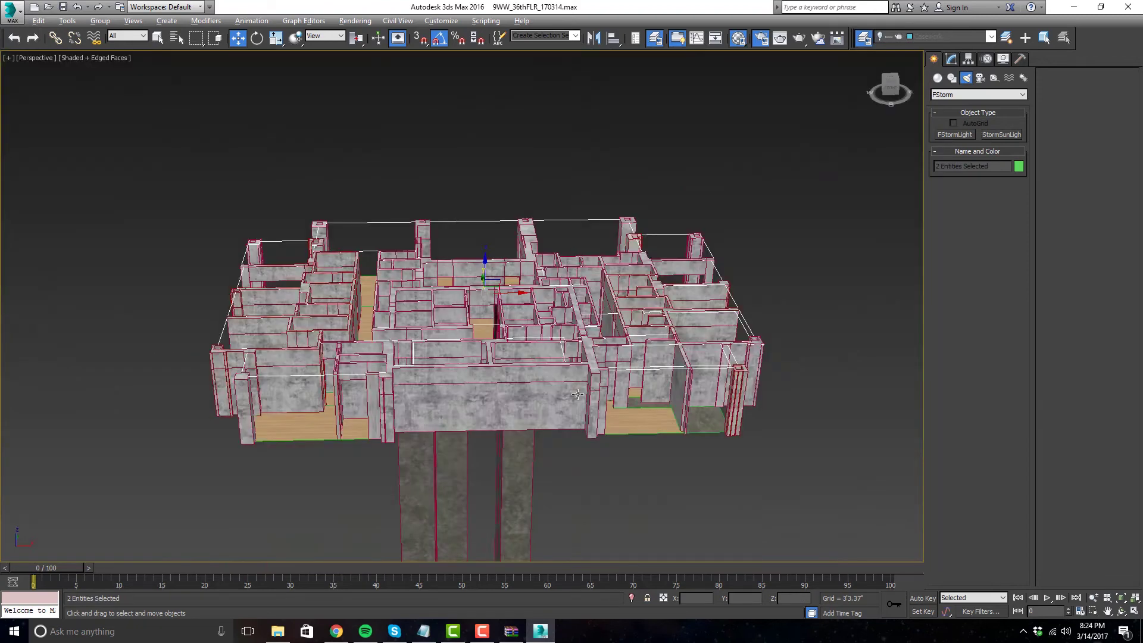
scroll(558, 382, "up", 10)
scroll(558, 382, "down", 8)
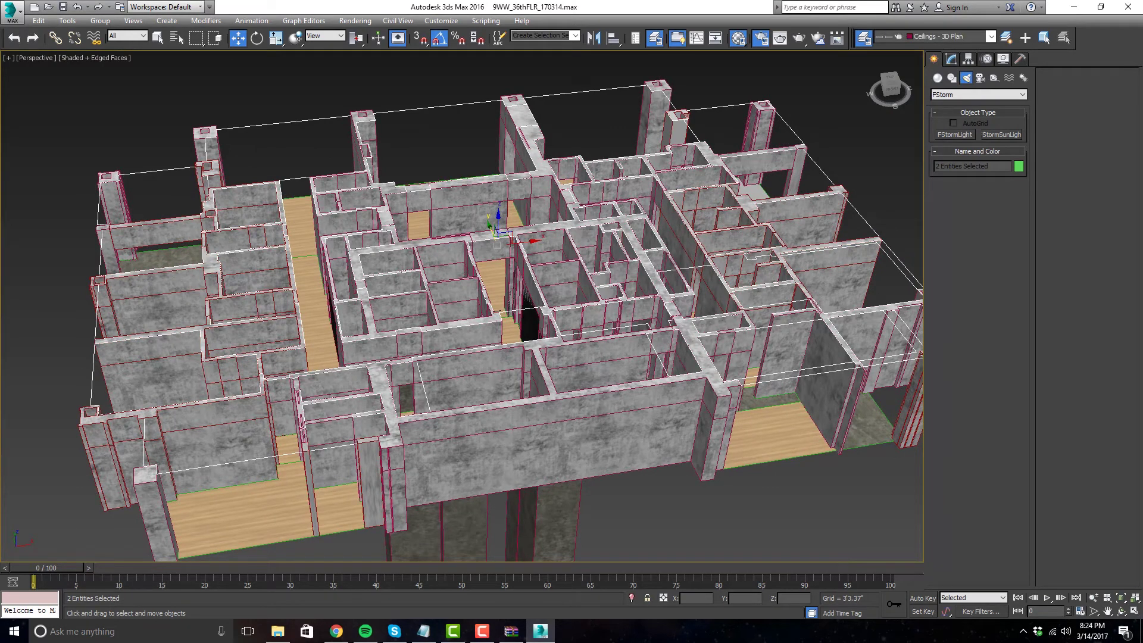
scroll(778, 502, "up", 2)
left_click(777, 503)
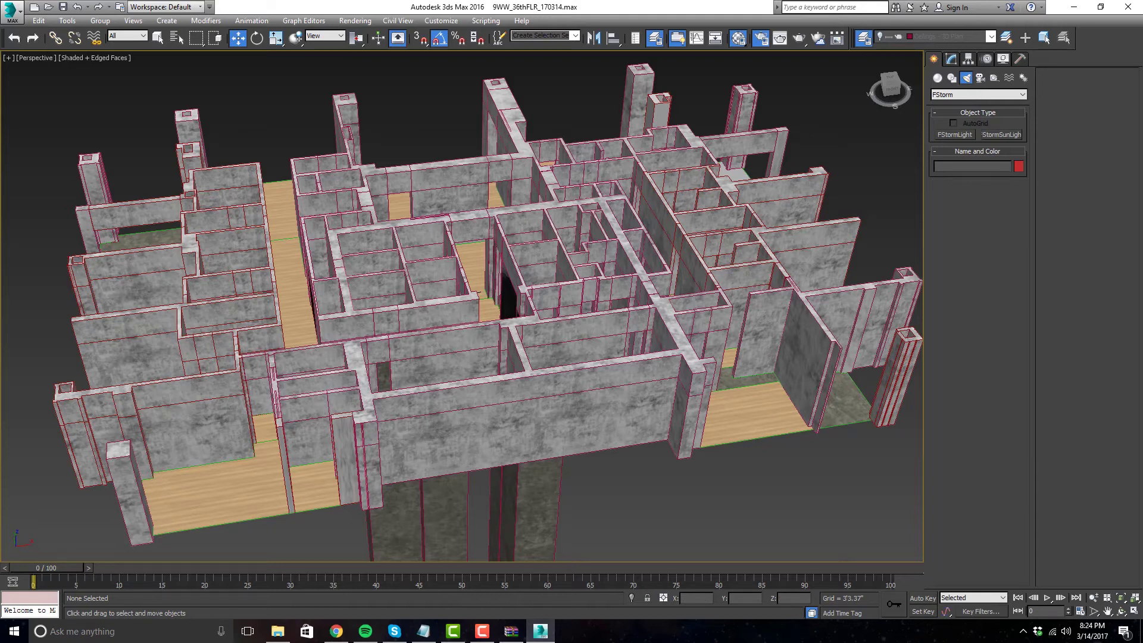
- Show the lights in the scene and check the FStormLight settings of the six-light group in the plan's upper-left room
key("shift+l")
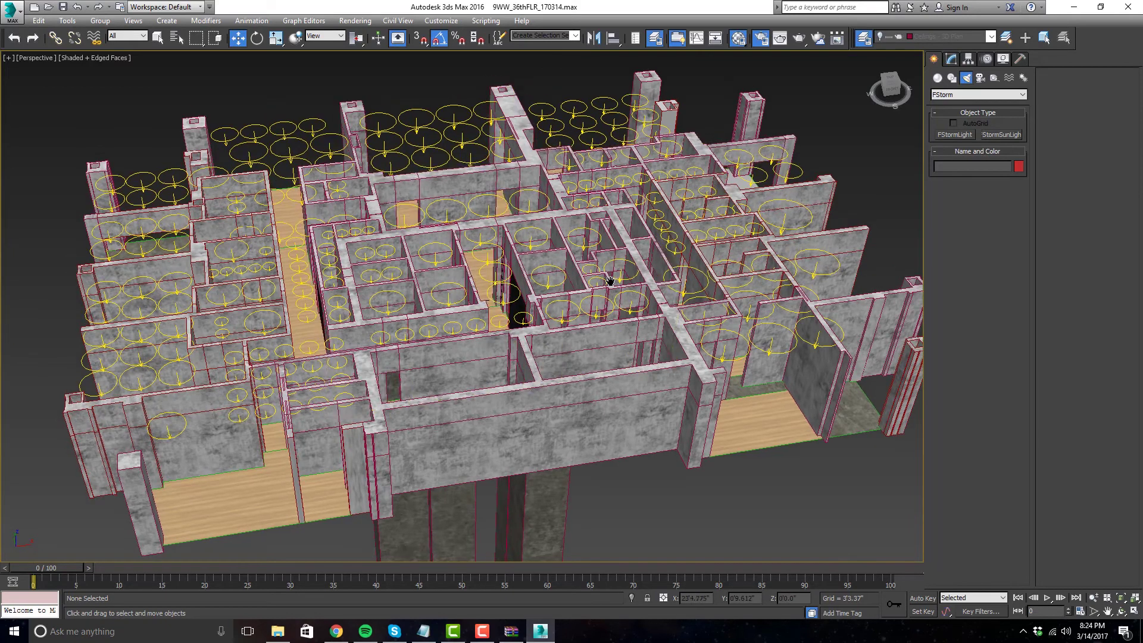
key("alt+w")
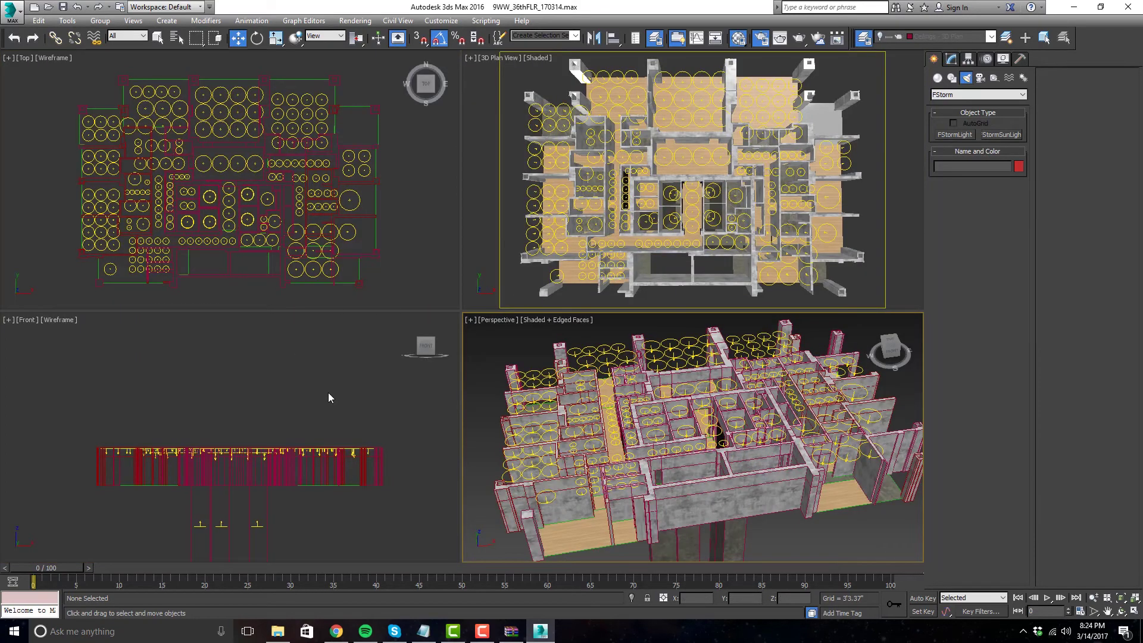
right_click(194, 160)
key("alt+w")
middle_click_drag(323, 236, 357, 213)
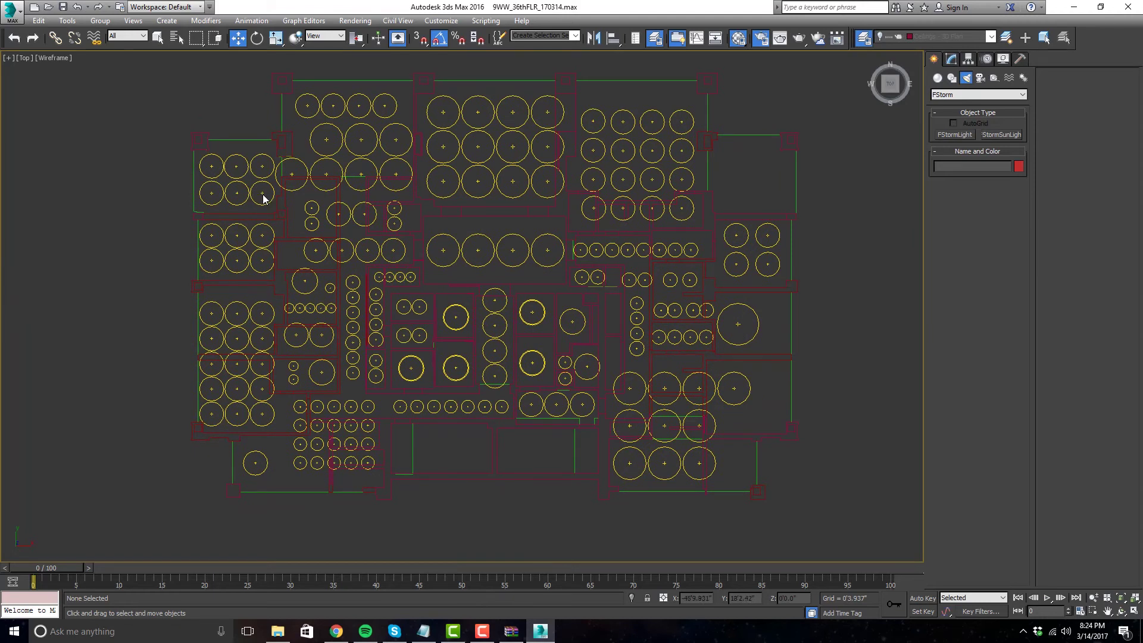
left_click(262, 193)
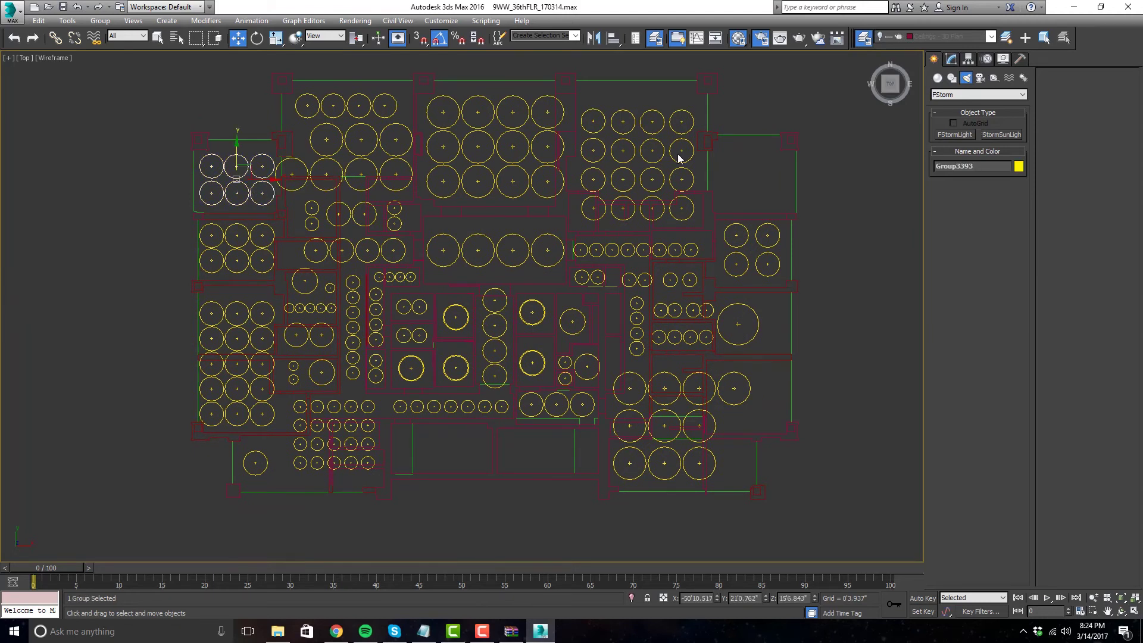
left_click(952, 58)
middle_click_drag(314, 310, 343, 311)
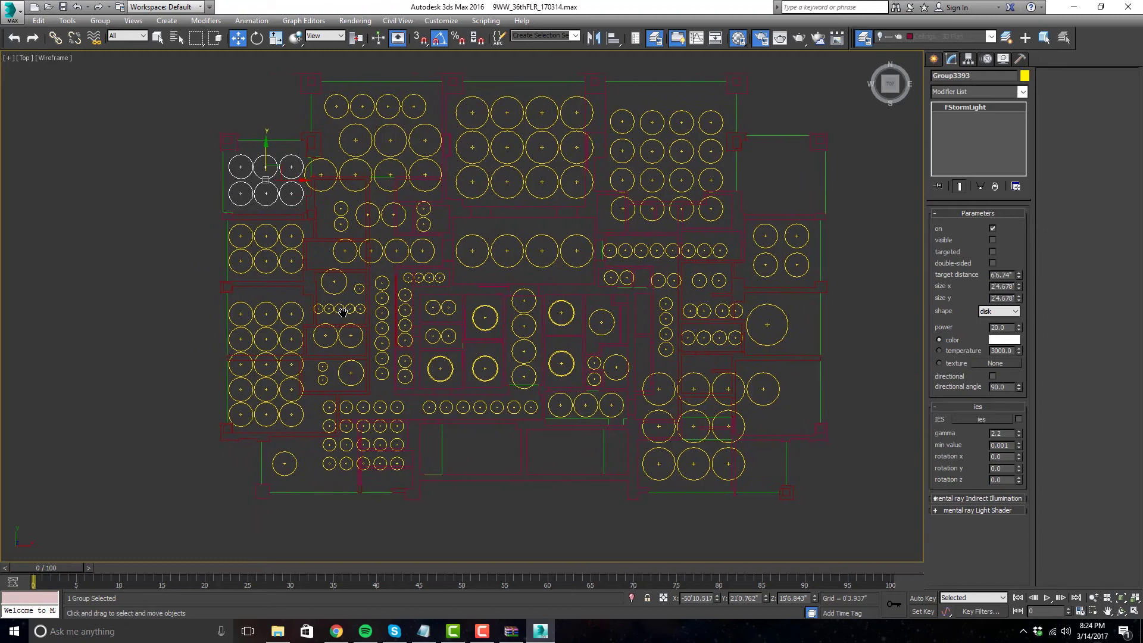
left_click(141, 176)
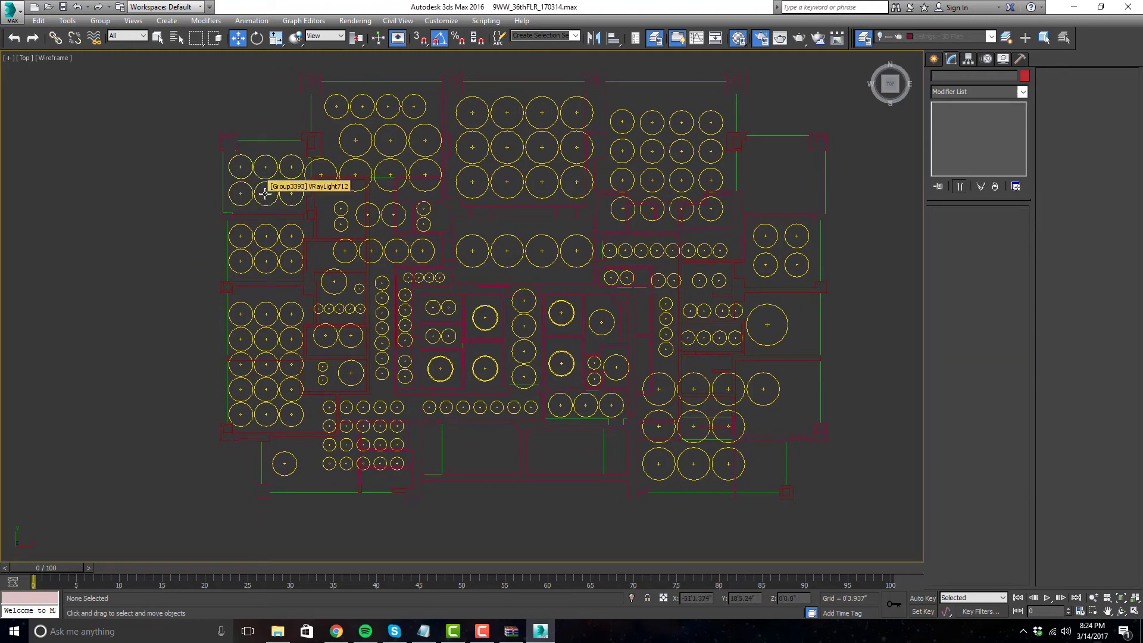
- Open the fifteen-light group on the plan's left side, shift its upper six lights up within their room and delete the middle row
left_click(283, 321)
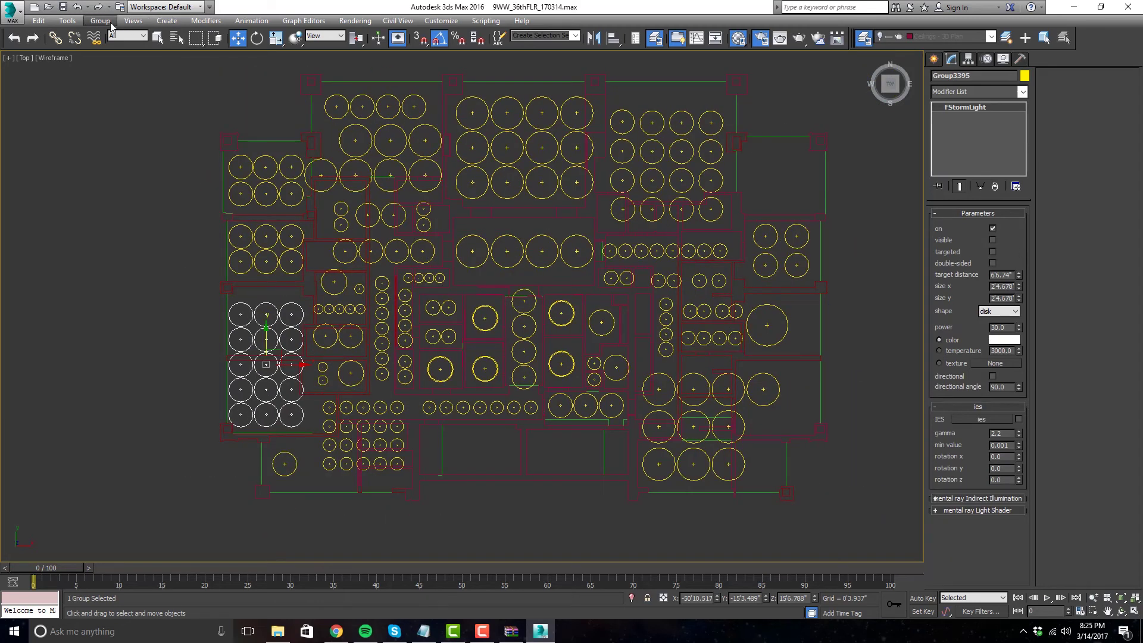
left_click(109, 23)
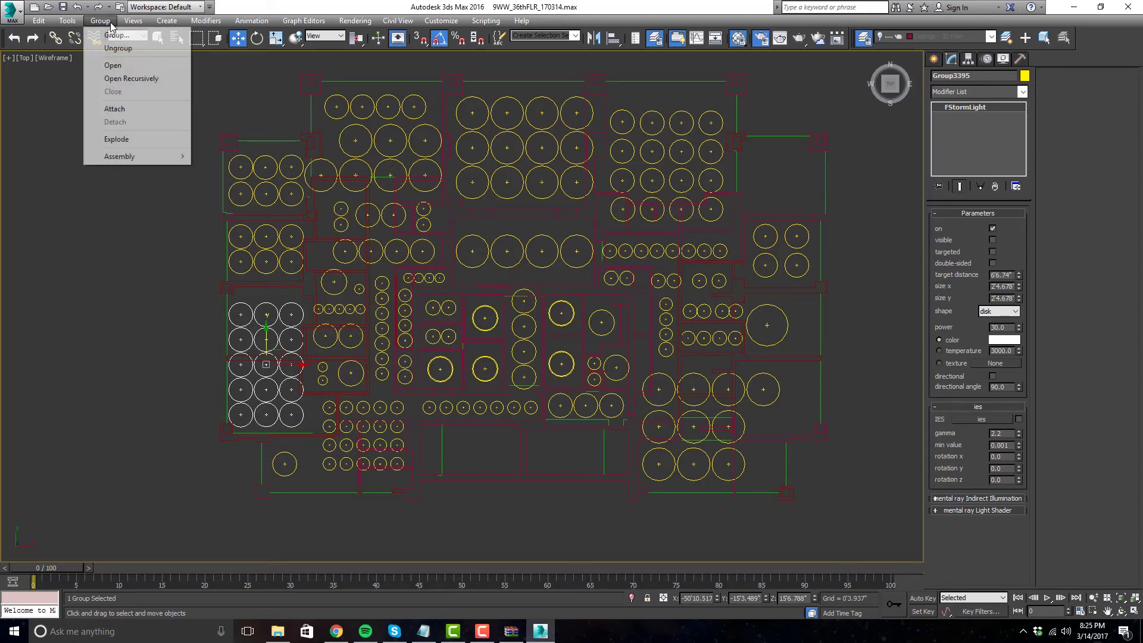
left_click(144, 67)
scroll(273, 321, "up", 3)
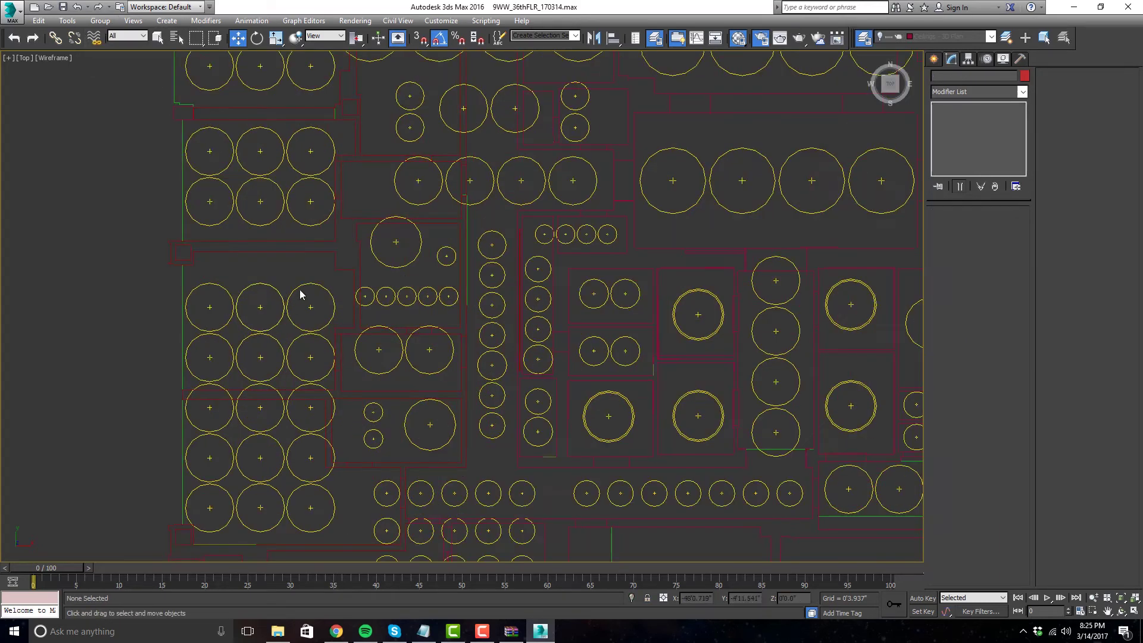
left_click_drag(222, 328, 263, 292)
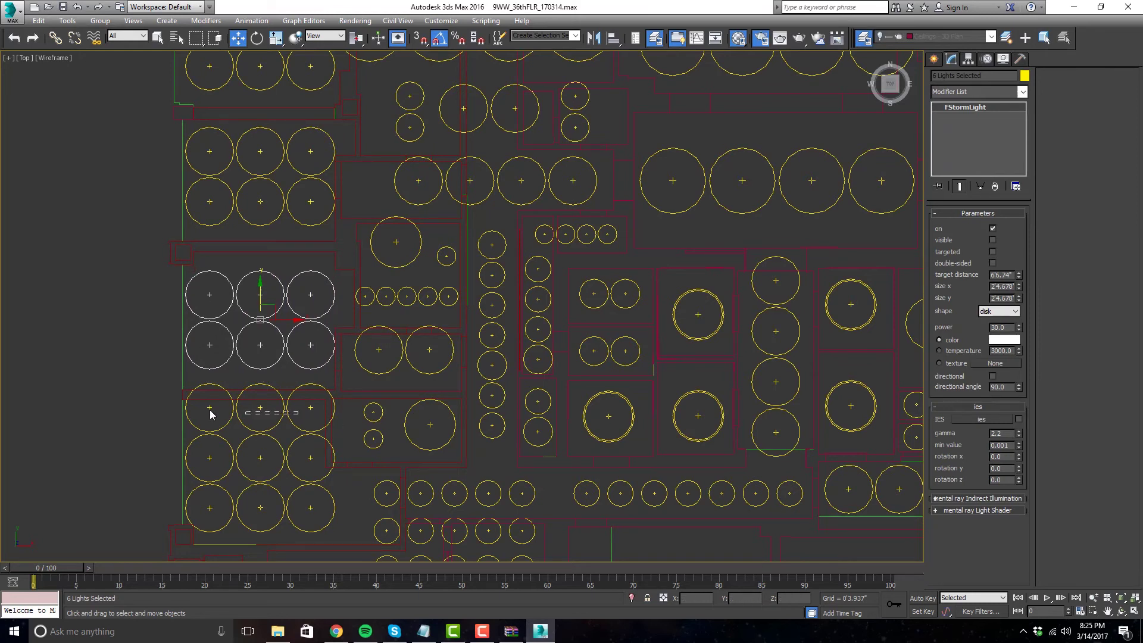
left_click(192, 409)
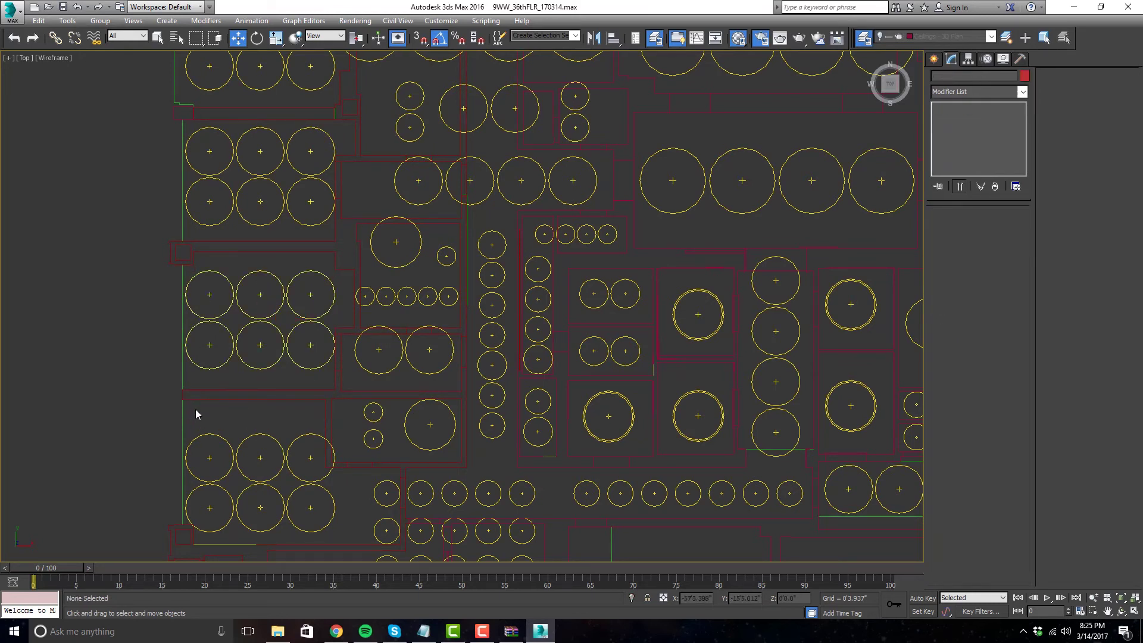
- Move the lower six lights of the opened group up within their room and space their two rows farther apart
left_click_drag(310, 429, 222, 527)
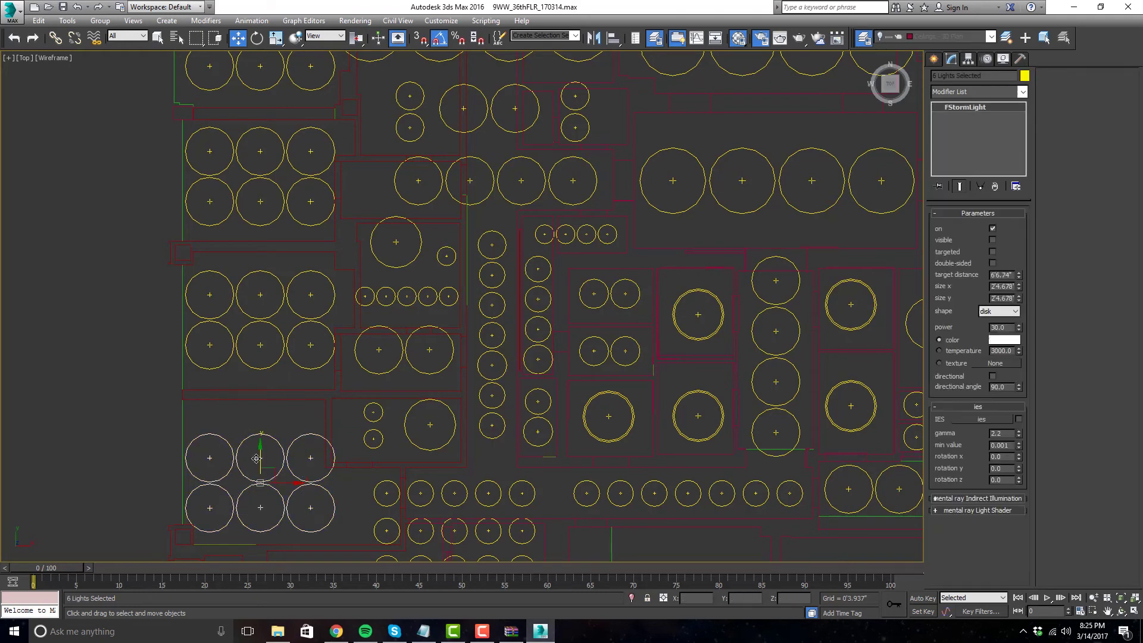
left_click_drag(256, 458, 256, 430)
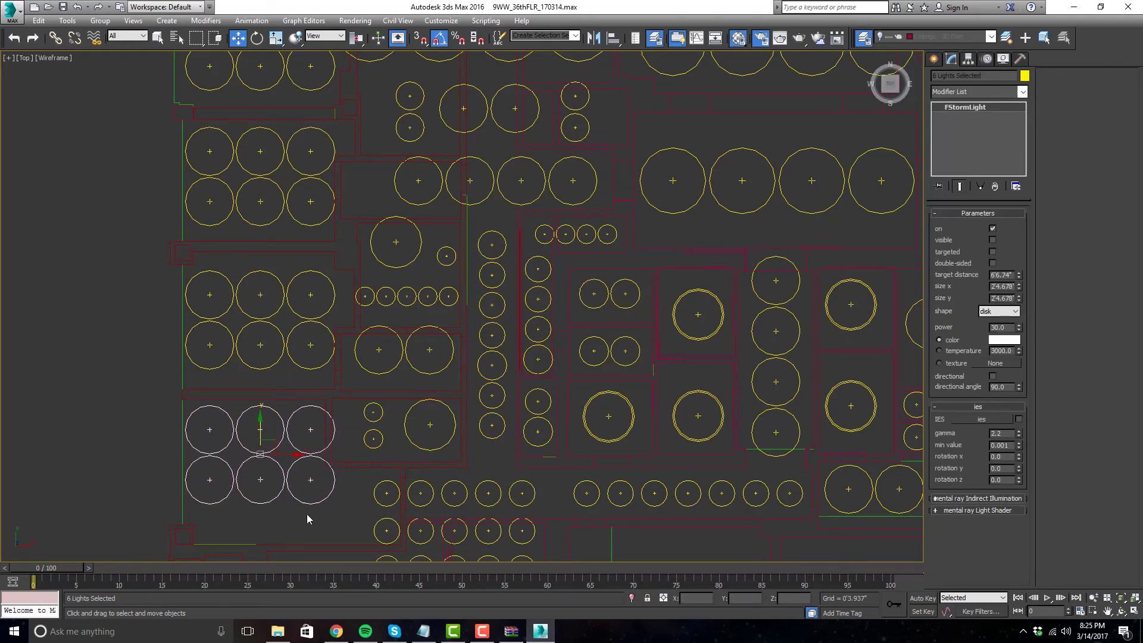
left_click_drag(215, 491, 217, 489)
left_click_drag(260, 453, 260, 477)
scroll(364, 511, "down", 2)
left_click(317, 413)
scroll(310, 426, "up", 3)
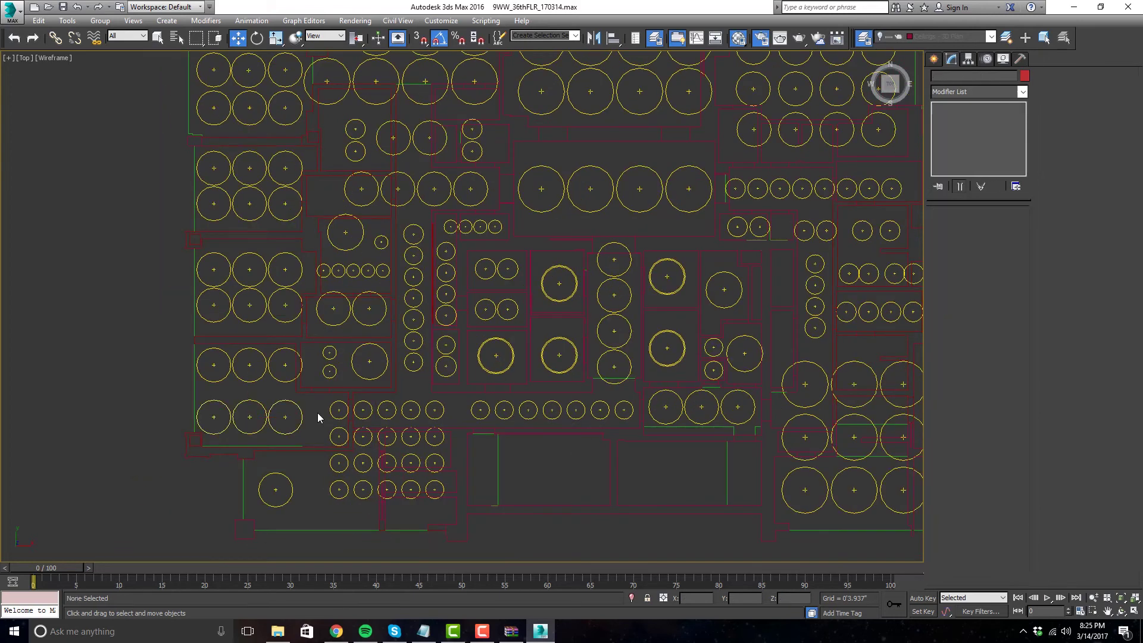
- Clone the rightmost light of the group's bottom row once to extend the row to the right
left_click(288, 408)
left_click_drag(288, 407, 363, 407)
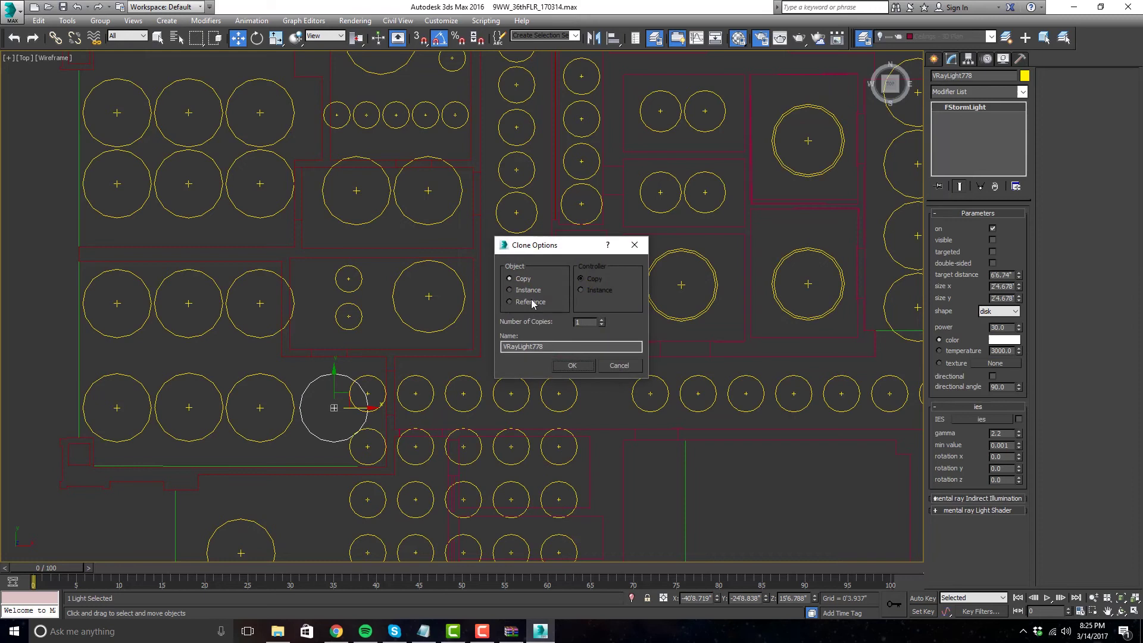
left_click(574, 365)
left_click(466, 374)
- Move the three-light row above the extended bottom row slightly down within the same room
scroll(219, 377, "down", 3)
scroll(227, 376, "up", 2)
left_click_drag(231, 359, 151, 309)
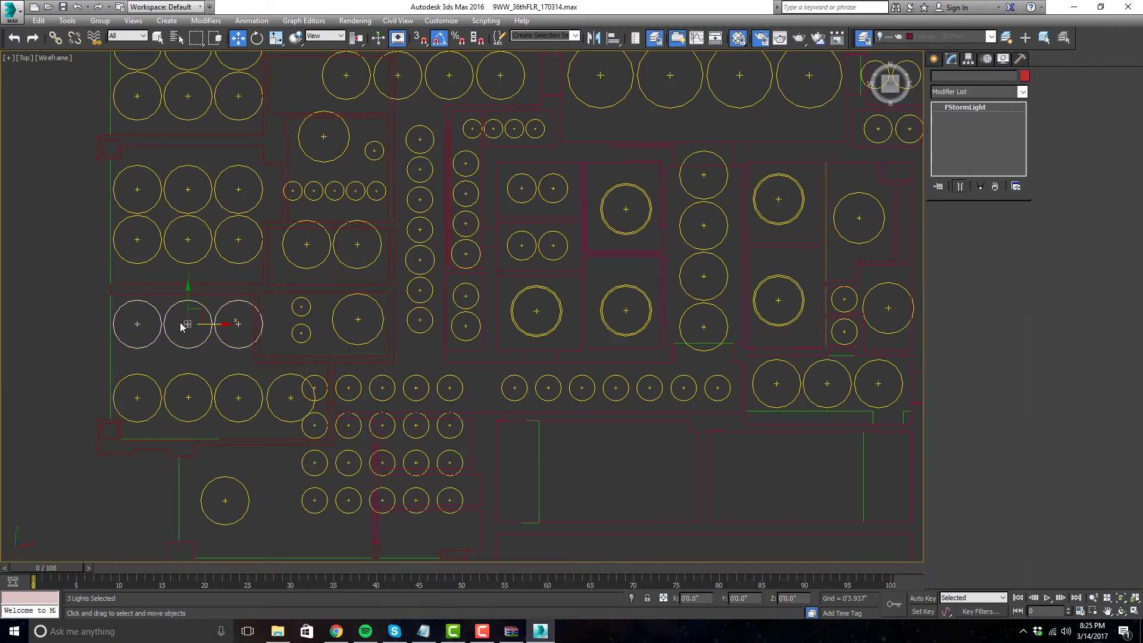
scroll(193, 339, "down", 2)
scroll(316, 394, "down", 2)
scroll(390, 382, "up", 2)
middle_click_drag(390, 381, 396, 396)
scroll(395, 397, "down", 2)
scroll(394, 402, "up", 1)
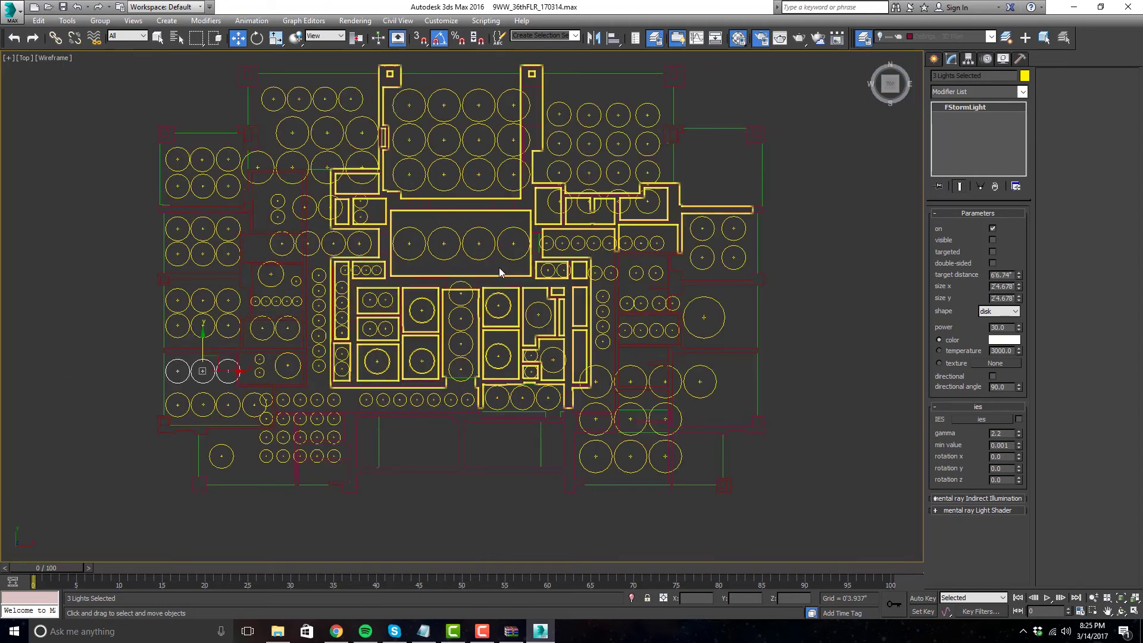
- Delete the row of four medium lights between the left-side rooms and the large four-light row at the plan's centre
scroll(387, 247, "up", 3)
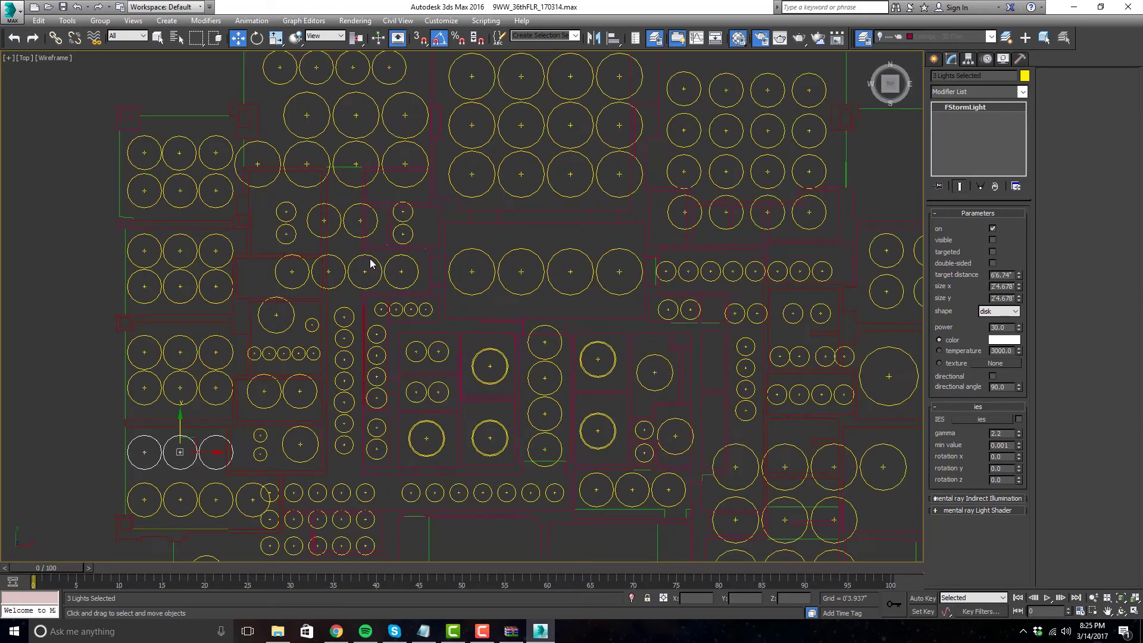
scroll(384, 279, "up", 2)
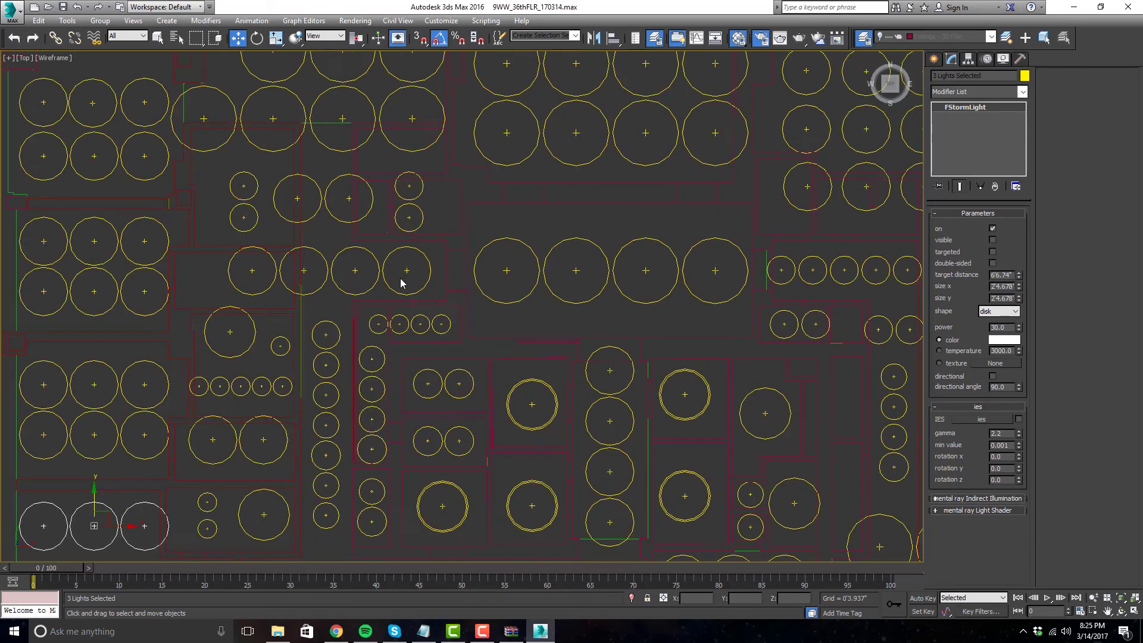
left_click_drag(321, 275, 321, 275)
left_click(256, 296)
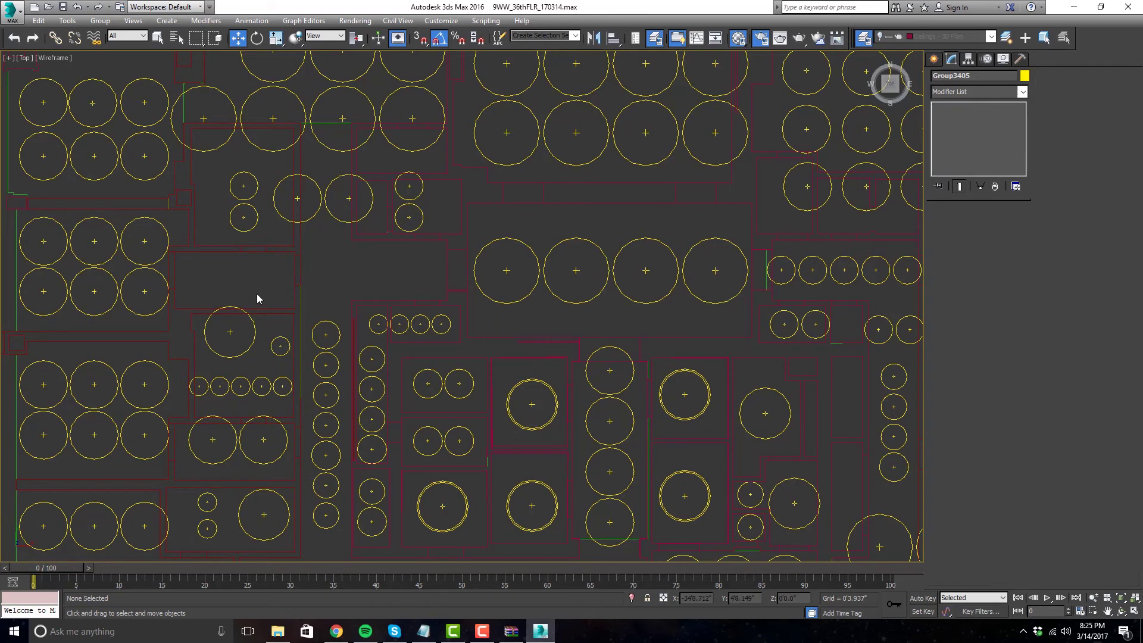
- Ungroup the mixed group of small and medium lights that spans the central core rooms
left_click(254, 323)
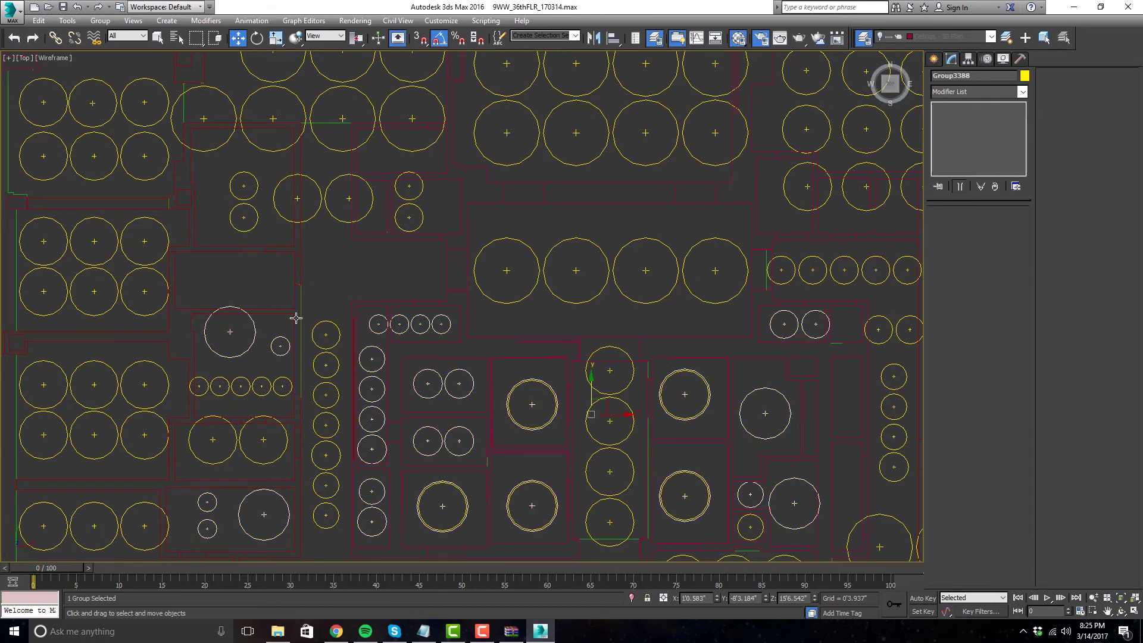
scroll(296, 318, "down", 2)
left_click(100, 21)
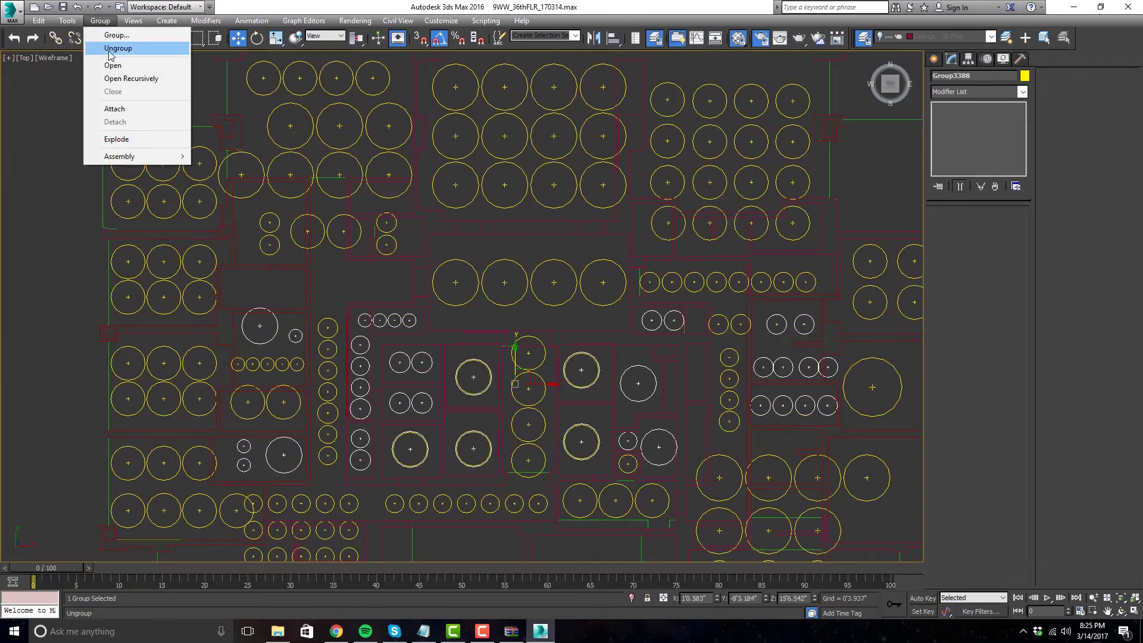
left_click(120, 54)
- Limit selection to lights and delete the small-light grid at the plan's lower left and the large-light grid at its lower right
left_click(333, 340)
left_click_drag(334, 303, 318, 425)
left_click(317, 426)
scroll(317, 435, "down", 2)
scroll(315, 463, "up", 2)
middle_click_drag(338, 535, 418, 531)
left_click(127, 36)
left_click(119, 71)
left_click_drag(419, 530, 305, 434)
key("Delete")
middle_click_drag(728, 486, 570, 470)
left_click_drag(581, 524, 774, 375)
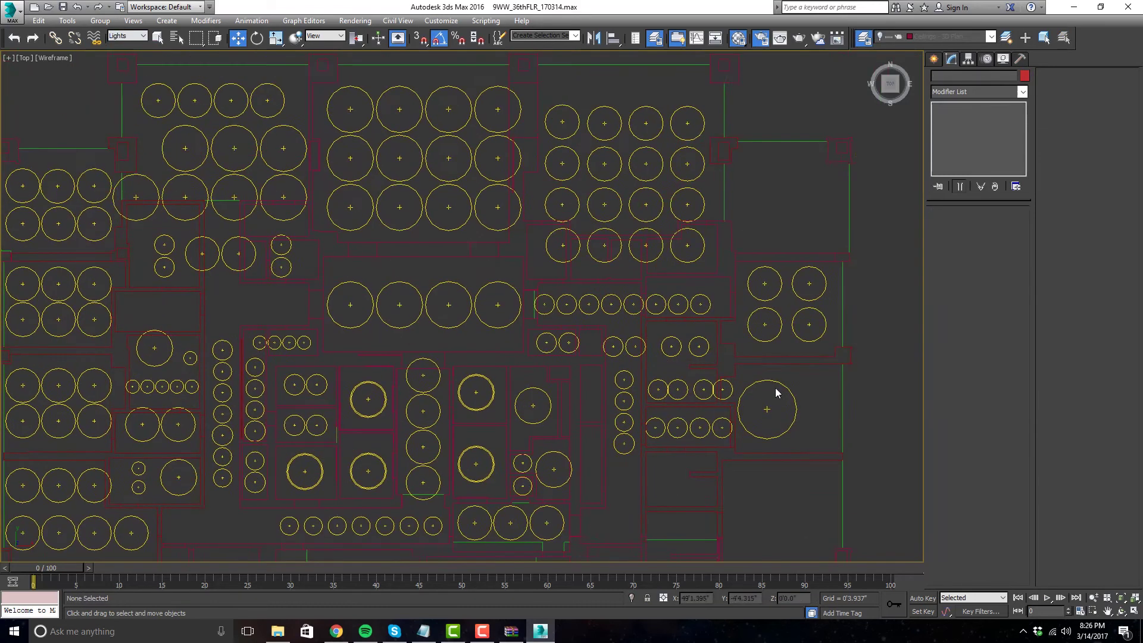
- Rearrange the small lights on both sides of the right corridor so each of the two upper rooms holds a row of three
left_click(700, 347)
left_click(602, 333)
scroll(601, 332, "up", 2)
left_click_drag(538, 355, 528, 356)
left_click_drag(626, 362, 584, 362)
scroll(584, 346, "down", 1)
middle_click_drag(595, 345, 568, 331)
left_click(619, 343)
left_click_drag(636, 344, 666, 344)
mouse_move(643, 324)
left_mouse_down()
mouse_move(726, 360)
mouse_move(695, 327)
left_mouse_up()
- Replace the four-light row below the right room's three lights with a clone of that three-light row
left_click_drag(638, 384, 752, 417)
key("Delete")
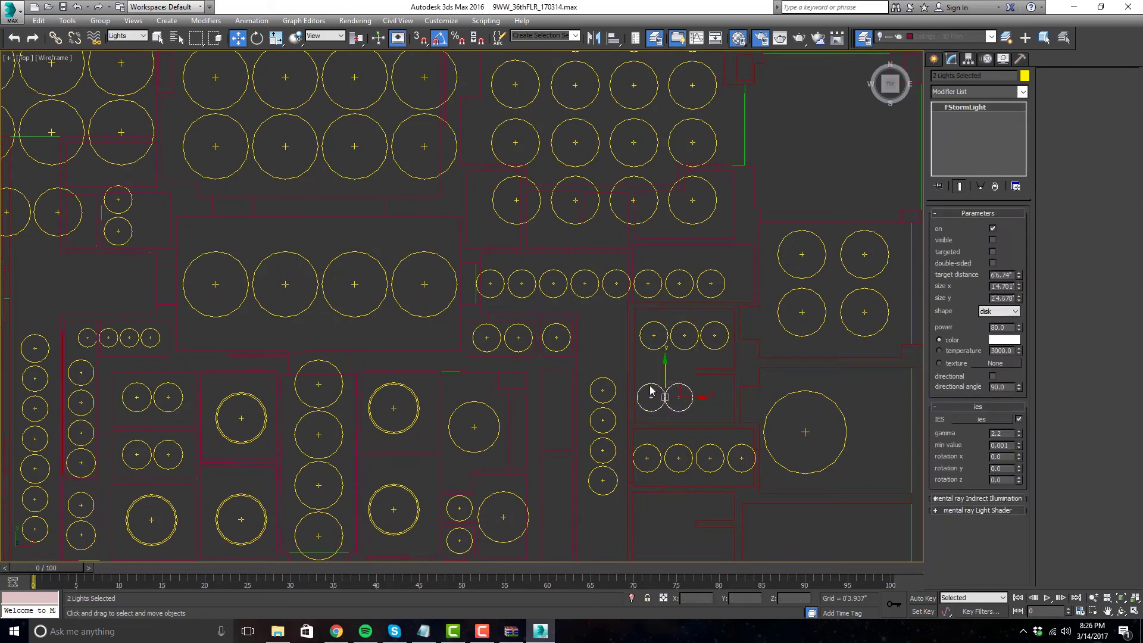
key("Delete")
left_click_drag(642, 322, 726, 352)
left_click_drag(683, 316, 684, 378, "shift")
left_click(572, 366)
- Delete the three rightmost lights of the eight-light row above the two three-light rooms
middle_click_drag(596, 357, 658, 381)
left_click_drag(780, 324, 709, 304)
key("Delete")
- Move the right corridor's four-light column up to the corridor's upper end and clone it once directly below
left_click_drag(637, 399, 687, 518)
left_click_drag(664, 420, 664, 342)
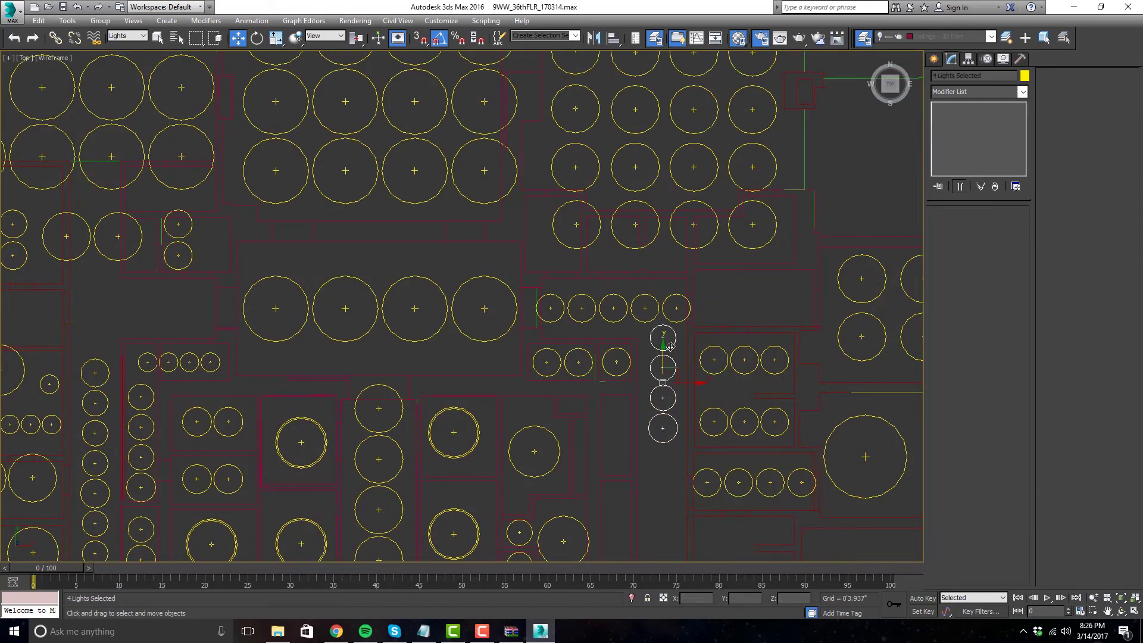
scroll(663, 357, "down", 2)
left_click_drag(645, 238, 662, 324, "shift")
left_click(572, 366)
- Clone two lights down to extend the right corridor's column to ten, and move the whole column slightly down
scroll(649, 360, "up", 2)
left_click_drag(672, 404, 625, 353)
left_click_drag(652, 341, 653, 401, "shift")
left_click(573, 366)
left_click_drag(667, 169, 625, 467)
left_click_drag(644, 283, 643, 293)
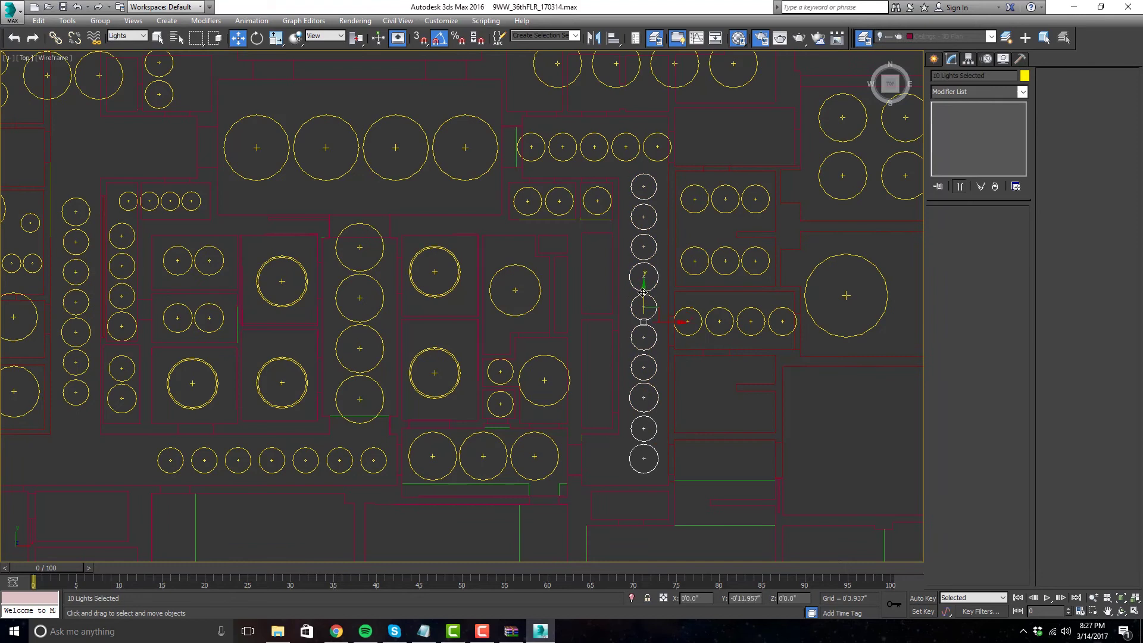
- Clone the right corridor's lowest light to its left, copy a run of corridor lights into the adjoining narrow room, and delete one surplus light
left_click_drag(644, 458, 606, 458, "shift")
left_click(578, 368)
mouse_move(584, 351)
middle_mouse_down()
mouse_move(621, 369)
mouse_move(614, 392)
middle_mouse_up()
mouse_move(655, 442)
left_mouse_down()
mouse_move(691, 372)
mouse_move(636, 386)
mouse_move(639, 280)
mouse_move(628, 287)
left_mouse_up()
left_click(572, 365)
left_click(640, 285)
key("Delete")
- Clone the three-light row down through the remaining small rooms on the right side of the right corridor
middle_click_drag(699, 349, 655, 332)
mouse_move(743, 365)
left_mouse_down()
mouse_move(679, 340)
mouse_move(706, 380)
mouse_move(705, 412)
left_mouse_up()
left_click(573, 365)
left_click_drag(659, 358, 659, 406, "shift")
left_click(572, 366)
left_click_drag(658, 398, 656, 452, "shift")
scroll(637, 476, "down", 2)
- Copy an office light down into the unlit lower-right office
left_click_drag(758, 210, 758, 408, "shift")
left_click(620, 365)
middle_click_drag(637, 226, 652, 346)
left_click(621, 250)
scroll(673, 178, "down", 2)
left_click_drag(651, 197, 734, 434, "shift")
left_click(613, 178)
mouse_move(616, 178)
left_mouse_down("shift")
mouse_move(714, 409)
mouse_move(774, 403)
mouse_move(743, 429)
mouse_move(715, 413)
mouse_move(742, 413)
mouse_move(700, 473)
left_mouse_up("shift")
left_click(572, 366)
- Clone the lower-right office's light into a three-light row, duplicate the row to make a second one, and delete the unneeded light
scroll(741, 465, "up", 2)
left_click(602, 320)
left_click(572, 365)
left_click(572, 366)
key("Delete")
mouse_move(744, 410)
left_mouse_down("shift")
mouse_move(757, 266)
mouse_move(785, 298)
left_mouse_up("shift")
left_click(572, 365)
key("ctrl+z")
key("ctrl+z")
- Build a two-by-two grid of office lights in the right-side office in place of its single large light
left_click(742, 387)
mouse_move(750, 403)
left_mouse_down("shift")
mouse_move(763, 334)
mouse_move(715, 257)
left_mouse_up("shift")
left_click(572, 366)
left_click_drag(741, 266, 798, 270, "shift")
left_click(572, 366)
left_click_drag(736, 235, 736, 292, "shift")
left_click_drag(791, 316, 712, 265)
- Select a horizontal row of lights and clone it to the right
scroll(785, 445, "down", 2)
scroll(691, 298, "up", 3)
left_click_drag(619, 324, 461, 286)
left_click_drag(551, 291, 730, 277, "shift")
left_click(572, 365)
left_click(694, 319)
- Delete the old, unevenly spaced lights from the smaller rooms
scroll(694, 319, "down", 2)
middle_click_drag(358, 280, 741, 308)
middle_click_drag(423, 283, 418, 416)
key("Delete")
key("Delete")
scroll(444, 64, "down", 2)
left_click_drag(408, 441, 352, 384)
- Fit the room beside the bottom-left one with three-light rows of small lights and delete the leftover light
key("Delete")
- Clone a nearby light into the cleared room and duplicate it to fill the space
scroll(396, 449, "up", 3)
left_click_drag(368, 449, 324, 411)
middle_click_drag(357, 405, 378, 444)
mouse_move(378, 444)
left_mouse_down("shift")
mouse_move(387, 362)
mouse_move(356, 353)
mouse_move(439, 368)
left_mouse_up("shift")
left_click(572, 366)
key("Return")
- Clone the selected lights straight up to cover the space above them
key("Return")
left_click(367, 340, "ctrl")
left_click_drag(377, 336, 377, 179, "shift")
key("Return")
scroll(466, 370, "down", 2)
left_click_drag(439, 471, 439, 293, "shift")
- Select a small block of lights and clone it upward into the next unlit area
key("Return")
middle_click_drag(512, 411, 453, 349)
left_click_drag(474, 431, 473, 234, "shift")
left_click(599, 372)
scroll(476, 180, "down", 2)
key("Return")
- Copy lights down into the room below and adjust their vertical position to fit the walls
left_click_drag(471, 334, 450, 482, "ctrl")
left_click_drag(462, 322, 462, 337)
middle_click_drag(559, 494, 558, 396)
- Extend the lower corridor's light row to the left with a cloned run of its lights
scroll(558, 426, "up", 2)
mouse_move(690, 441)
left_mouse_down()
mouse_move(506, 407)
mouse_move(389, 423)
left_mouse_up()
left_click(572, 363)
scroll(560, 430, "up", 5)
scroll(580, 417, "down", 3)
- Select a block of lights in the left wing and clone it straight down into the next room
left_click_drag(422, 387, 441, 455, "shift")
middle_click_drag(441, 465, 547, 279)
left_click_drag(543, 275, 541, 387, "shift")
left_click(572, 364)
left_click(572, 364)
- Clone the lower-left office's four-light row down into the bottom-left room
middle_click_drag(248, 239, 296, 304)
left_click_drag(426, 331, 156, 262)
left_click_drag(296, 282, 365, 406, "shift")
left_click(571, 364)
scroll(431, 490, "down", 3)
scroll(325, 119, "up", 3)
mouse_move(287, 278)
left_mouse_down("shift")
mouse_move(335, 288)
mouse_move(378, 279)
left_mouse_up("shift")
key("Return")
left_click_drag(405, 306, 295, 262)
middle_click_drag(351, 262, 370, 353)
left_click_drag(341, 438, 434, 451)
key("Delete")
- Clone a column of small lights across into the neighbouring room near the left corridor
middle_click_drag(434, 452, 472, 317)
mouse_move(381, 341)
left_mouse_down("shift")
mouse_move(387, 297)
mouse_move(453, 321)
left_mouse_up("shift")
left_click(571, 365)
left_click(572, 364)
scroll(455, 318, "down", 5)
scroll(477, 180, "up", 5)
- Clone rows of small lights up into the small rooms beside the left corridor's upper end
left_click_drag(325, 494, 346, 405, "shift")
left_click(571, 364)
mouse_move(433, 405)
left_mouse_down("shift")
mouse_move(472, 404)
mouse_move(387, 381)
left_mouse_up("shift")
left_click(570, 361)
left_click_drag(434, 391, 394, 312, "shift")
- Nudge the grid of large lights in the upper middle room left and move the four-by-four grid beside it up
scroll(737, 439, "down", 4)
left_click_drag(780, 401, 595, 259)
left_click_drag(717, 325, 706, 325)
left_click(472, 311)
scroll(472, 311, "down", 2)
scroll(792, 393, "up", 2)
mouse_move(843, 400)
left_mouse_down()
mouse_move(793, 383)
mouse_move(693, 280)
mouse_move(673, 232)
left_mouse_up()
left_click_drag(765, 306, 765, 264)
scroll(717, 349, "up", 2)
- Form a five-light row below the four-by-four grid by cloning lights, and shift the right-hand lights slightly left
mouse_move(686, 328)
left_mouse_down("shift")
mouse_move(663, 403)
mouse_move(744, 403)
left_mouse_up("shift")
left_click(572, 364)
left_click_drag(601, 321, 601, 310)
left_click(571, 365)
middle_click_drag(906, 410, 758, 405)
left_click_drag(697, 393, 686, 393, "ctrl")
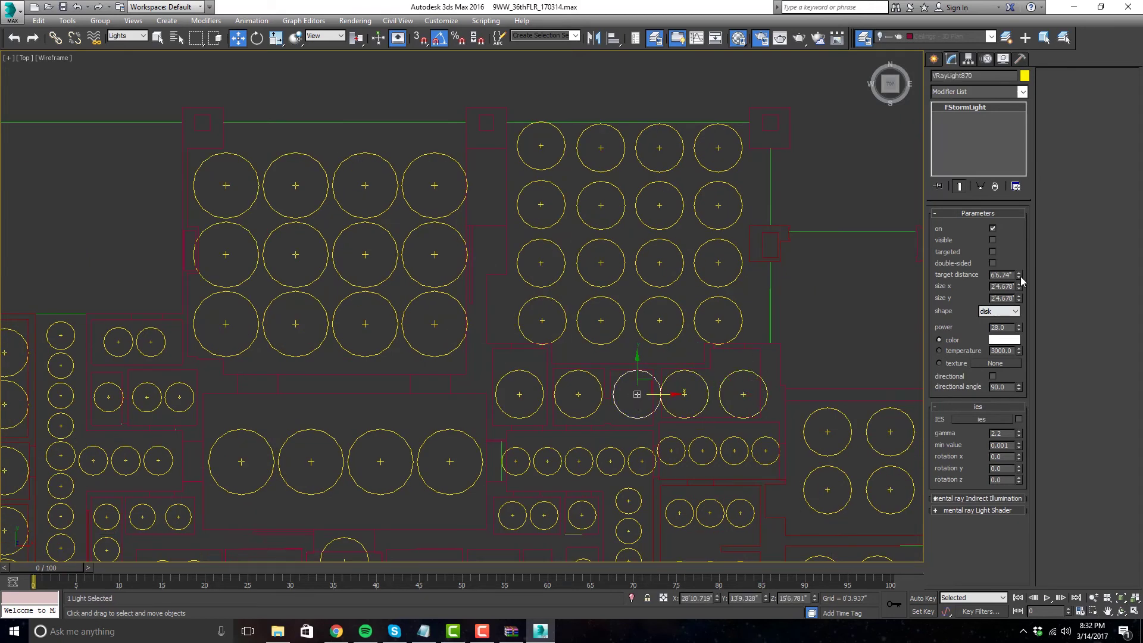
- Cancel an unwanted clone, then select and clone the lights needed for the next unlit room
scroll(857, 302, "down", 3)
left_click(846, 316)
scroll(649, 508, "up", 2)
left_click_drag(678, 488, 657, 337, "shift")
left_click(622, 367)
left_click_drag(718, 357, 759, 452)
mouse_move(744, 406)
left_mouse_down("shift")
mouse_move(646, 320)
mouse_move(676, 319)
left_mouse_up("shift")
left_click(574, 366)
- Clone an inner-room light as a Copy into the open upper-left area and extend it to a four-light row
scroll(703, 375, "down", 3)
scroll(588, 228, "up", 3)
mouse_move(431, 340)
left_mouse_down("shift")
mouse_move(394, 217)
mouse_move(491, 234)
left_mouse_up("shift")
left_click(511, 278)
left_click(571, 365)
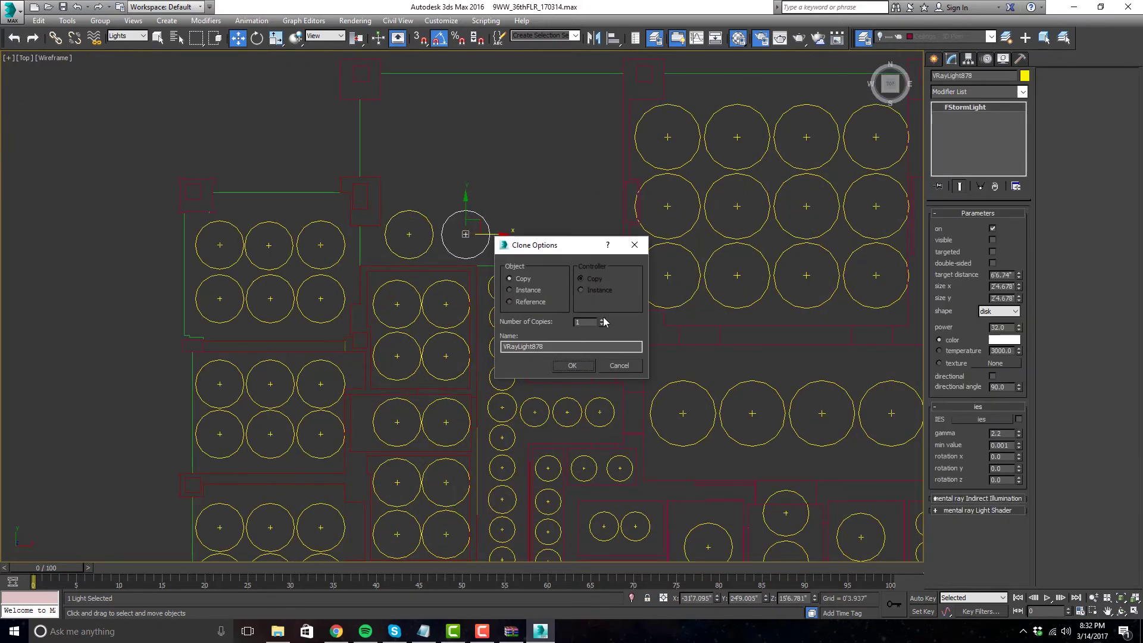
double_click(602, 319)
left_click(573, 365)
- Clone the upper-left area's four-light row upward to make three rows
left_click_drag(549, 255, 412, 216)
left_click_drag(494, 208, 493, 153, "shift")
left_click(602, 320)
left_click(572, 365)
- Copy a light down into the bottom-right room and clone it sideways into a four-light row
scroll(333, 187, "down", 3)
scroll(345, 447, "up", 3)
left_click_drag(401, 366, 419, 324)
left_click_drag(403, 330, 393, 400, "shift")
scroll(268, 286, "down", 3)
scroll(495, 341, "up", 3)
mouse_move(500, 351)
left_mouse_down("shift")
mouse_move(579, 467)
mouse_move(650, 467)
left_mouse_up("shift")
left_click(571, 365)
double_click(601, 321)
left_click(571, 365)
- Clone two lights of the bottom-right row into the adjoining room on its right and clear the selection
left_click_drag(735, 497, 586, 456)
scroll(663, 462, "down", 3)
left_click_drag(663, 462, 816, 467, "shift")
left_click(566, 360)
left_click(751, 430)
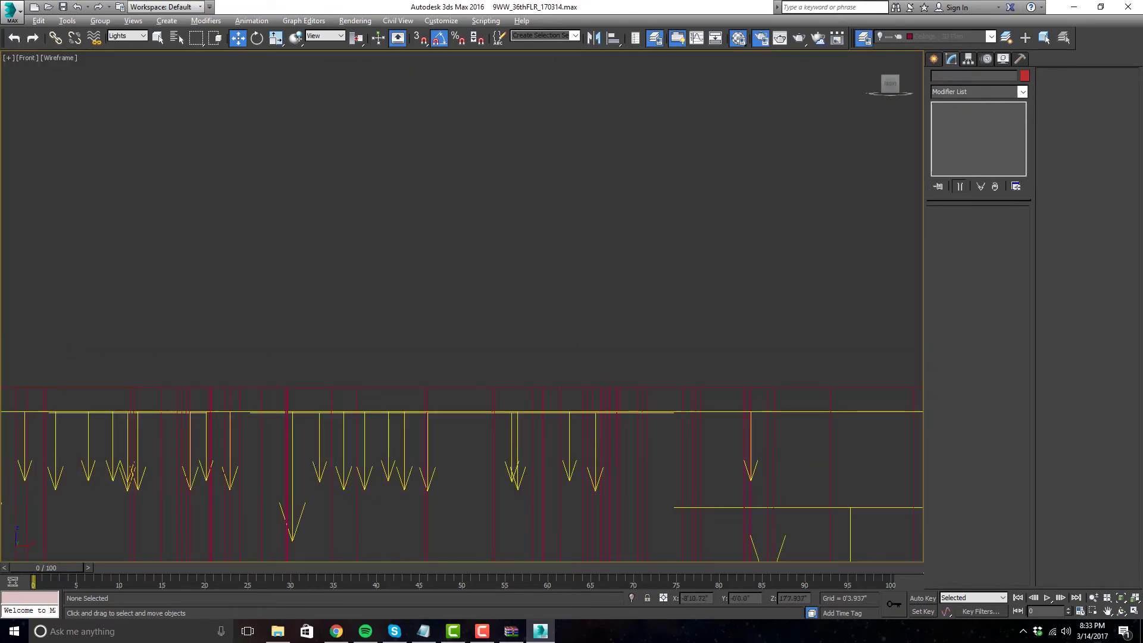
- Examine the ceiling light layout over the whole floor in the shaded Perspective view
scroll(557, 297, "down", 2)
scroll(569, 335, "up", 2)
key("ctrl+a")
scroll(569, 336, "up", 3)
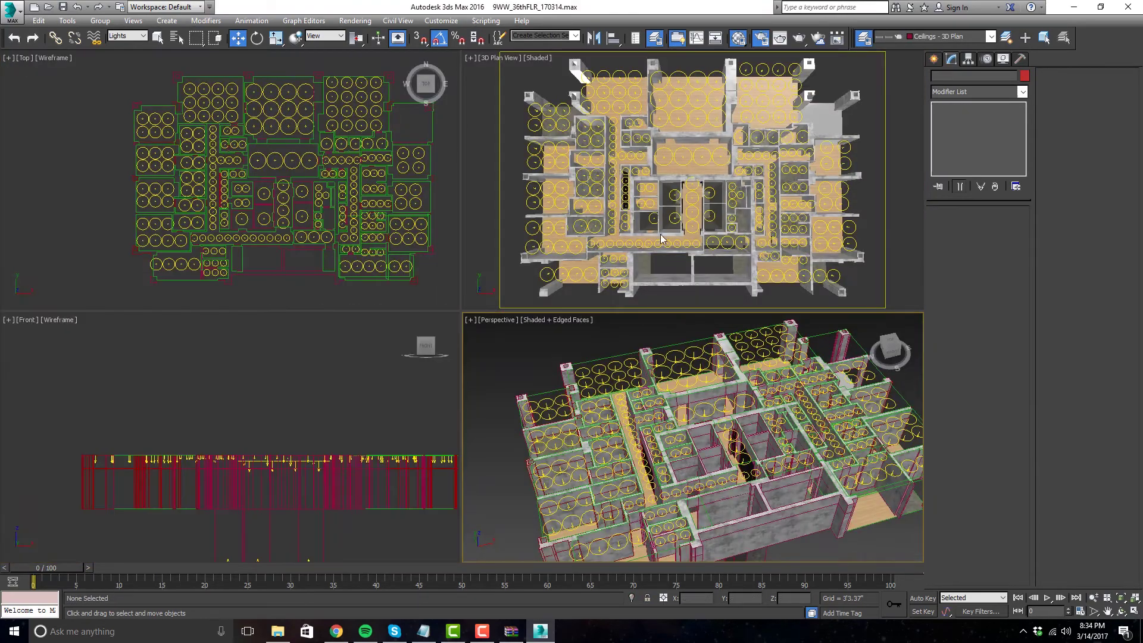
- Select the row of four ceiling lights in the central corridor in the 3D Plan View to check it, and clear the selection
key("alt+w")
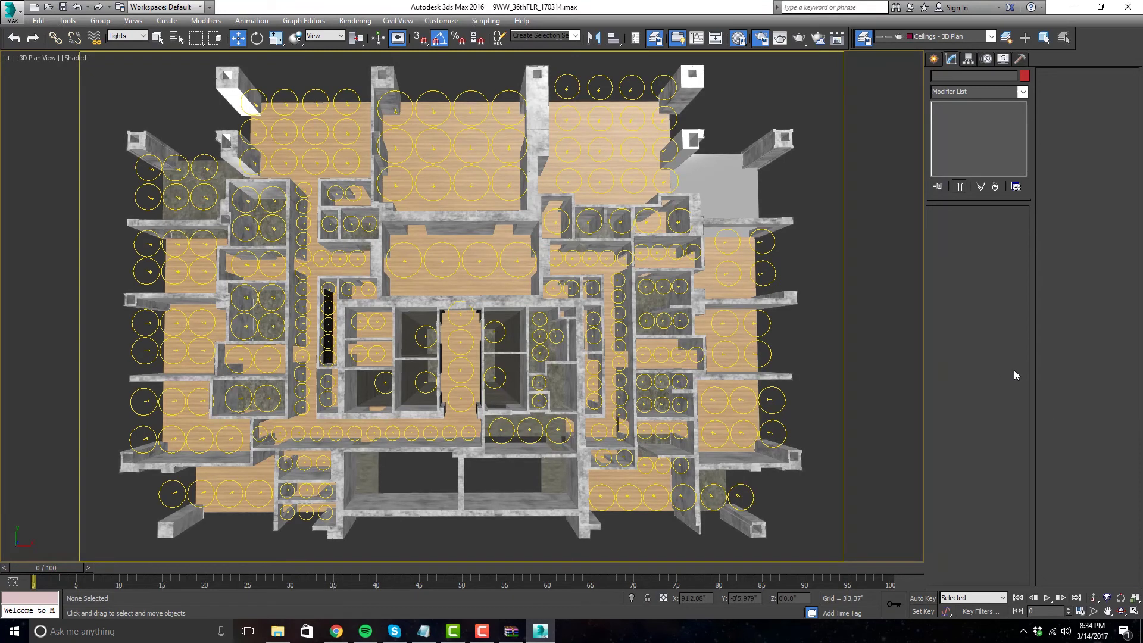
left_click(462, 373)
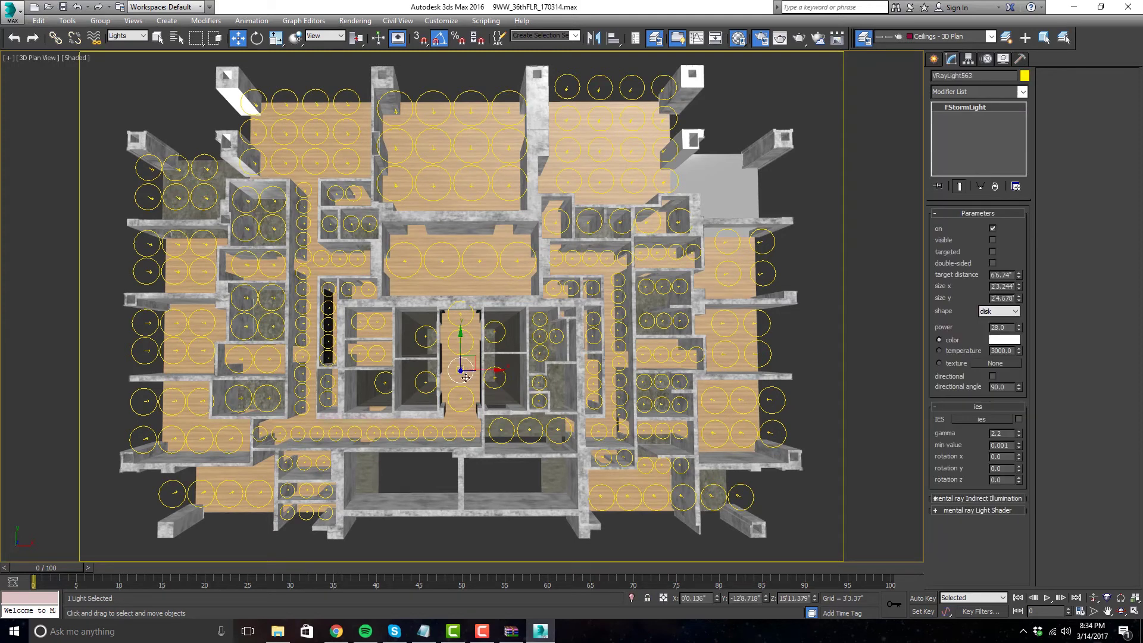
left_click(476, 405)
left_click_drag(478, 409, 462, 330)
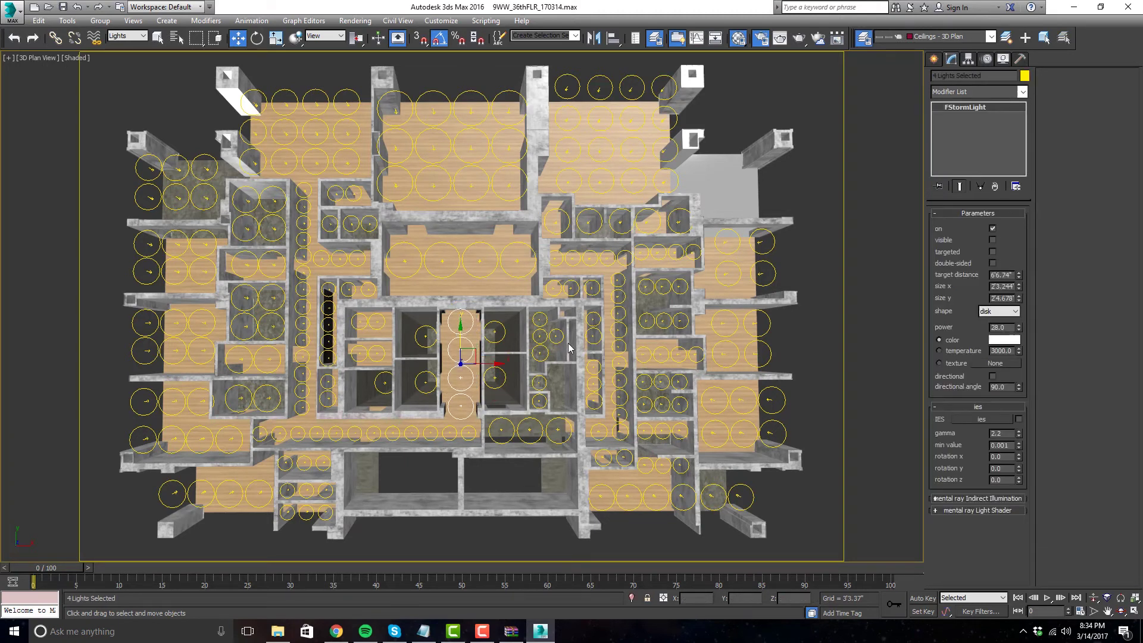
left_click(830, 293)
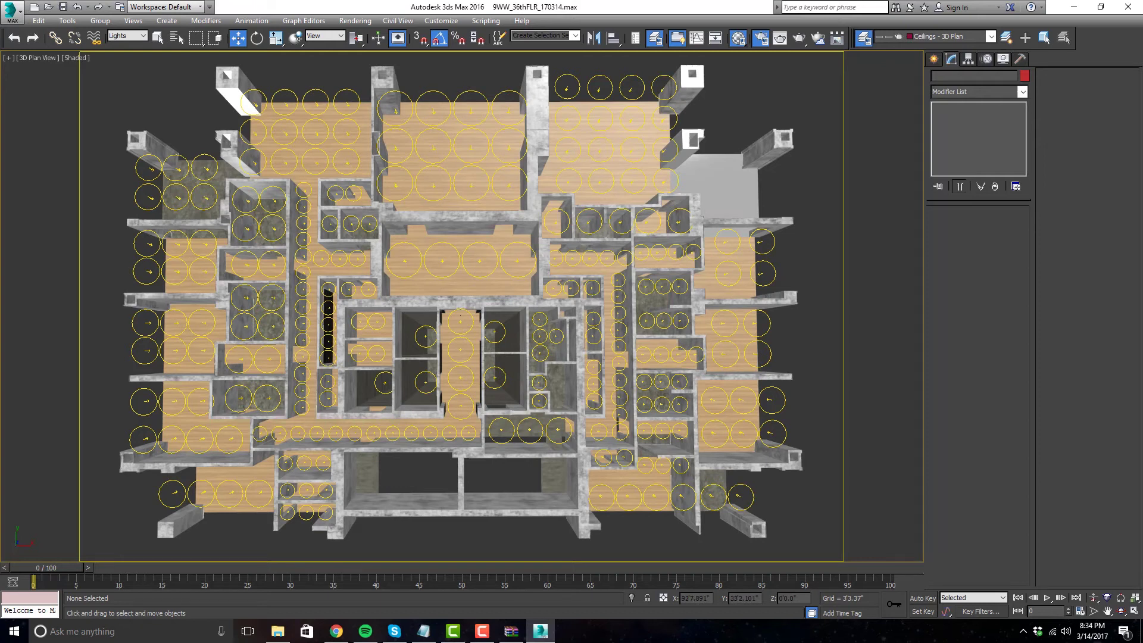
- Save the scene and set the selection filter back to All
key("ctrl+s")
left_click(127, 35)
left_click(122, 46)
- Inspect the upper-right terrace slab and its UVW Map modifier in the camera and Perspective views, and clear the selection
left_click(723, 180)
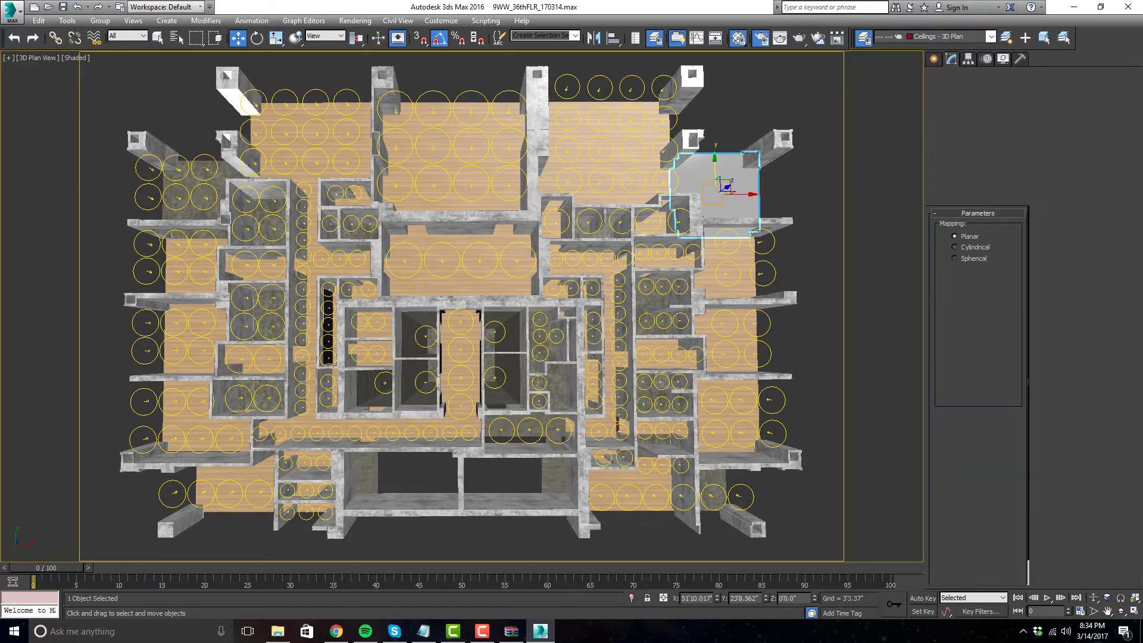
left_click(804, 194)
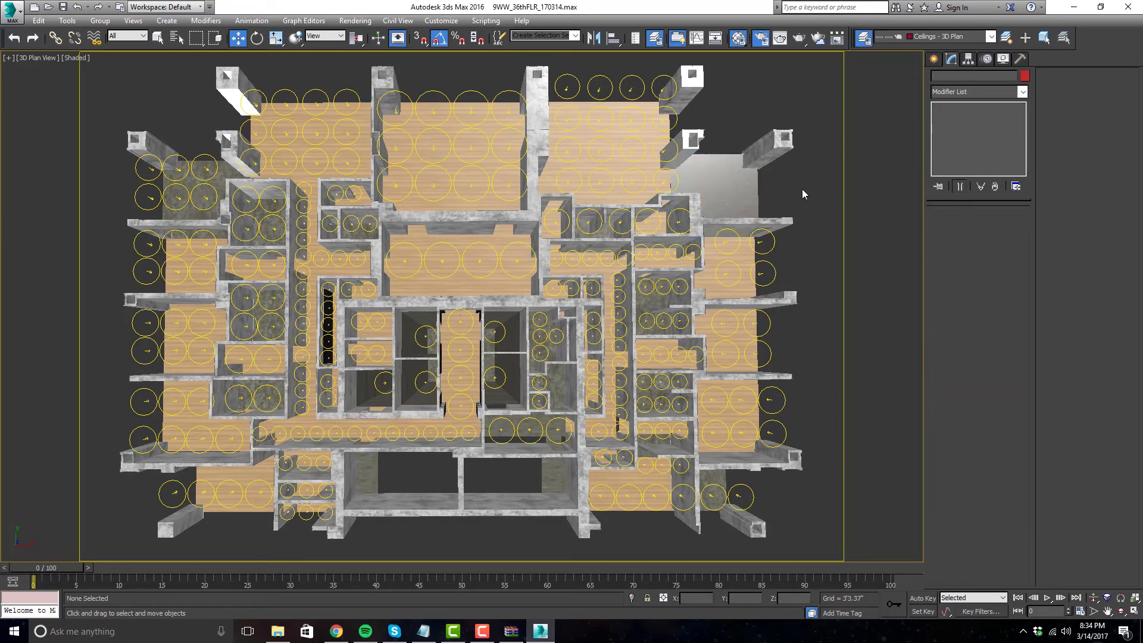
left_click(760, 190)
left_click(1022, 94)
left_click(1000, 112)
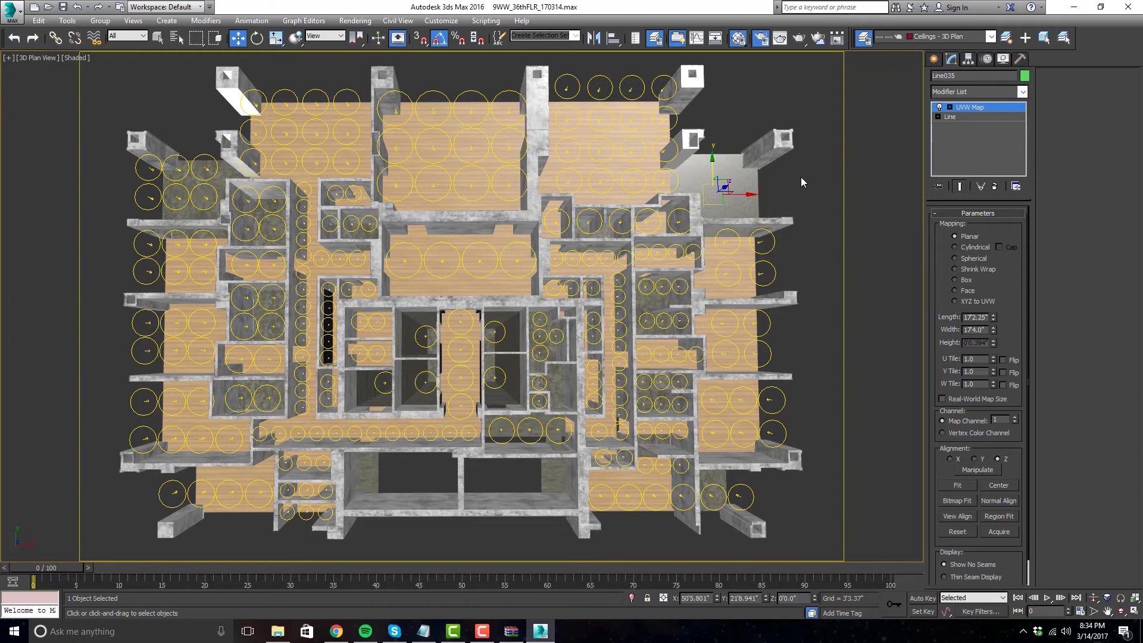
key("r")
key("t")
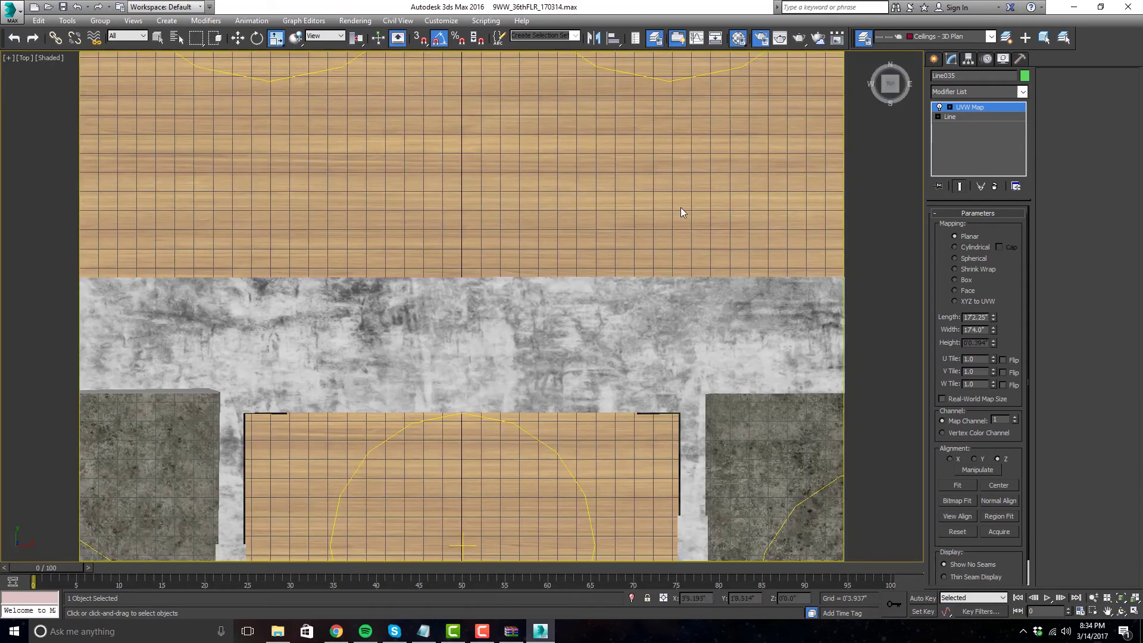
key("c")
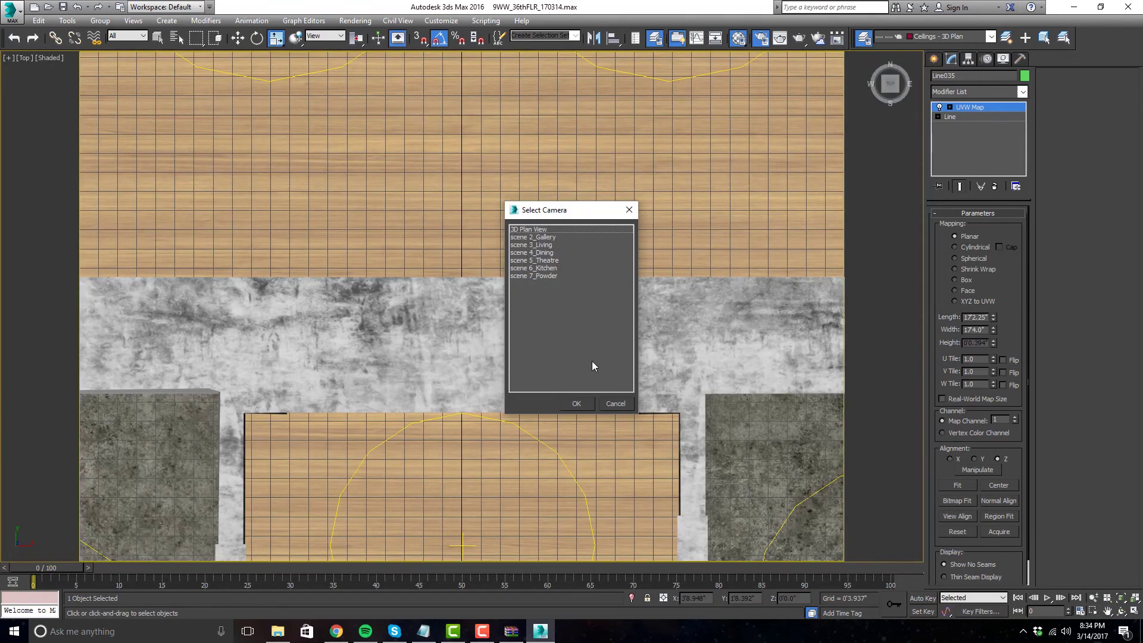
left_click(578, 403)
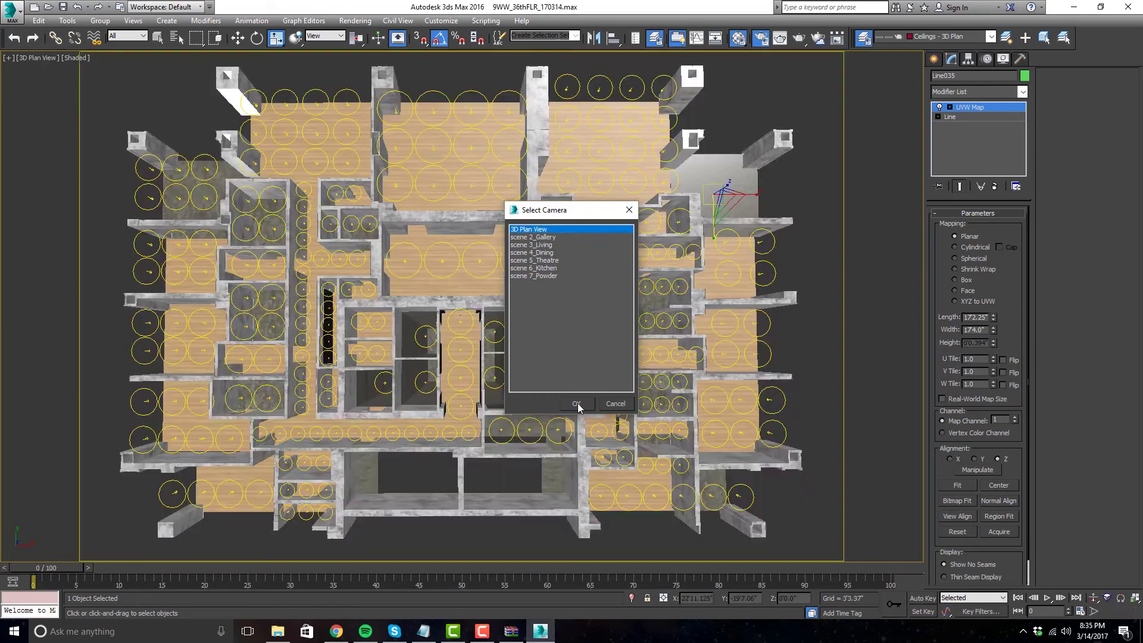
key("alt+w")
middle_click(774, 317)
key("alt+w")
key("z")
middle_click_drag(699, 278, 673, 301, "alt")
scroll(509, 293, "down", 2)
left_click_drag(483, 318, 801, 5)
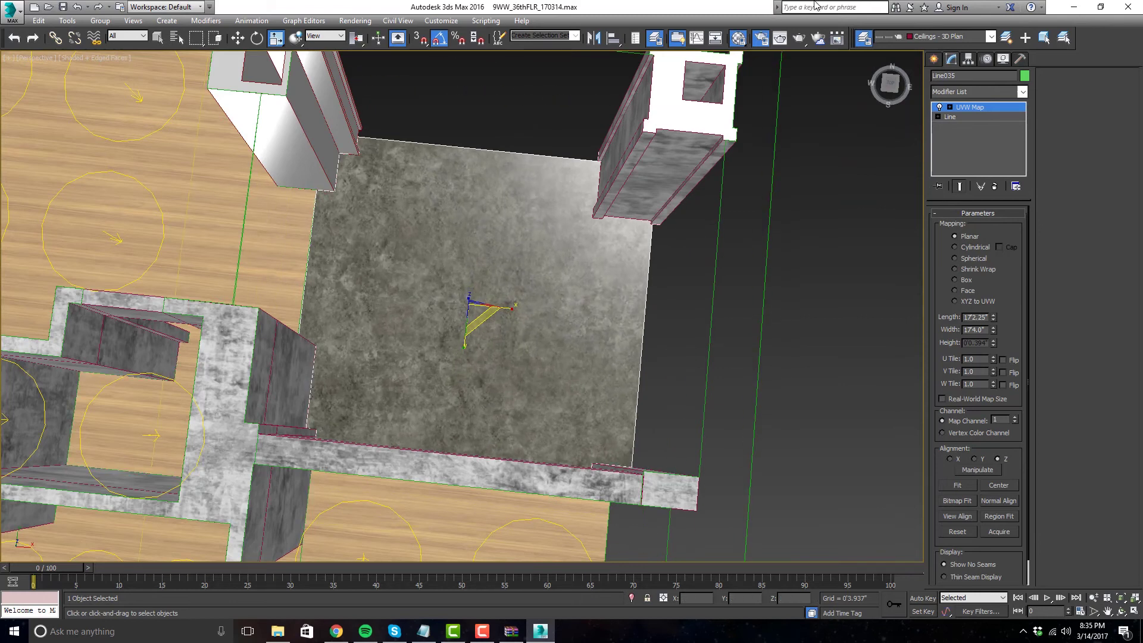
scroll(545, 298, "down", 2)
scroll(545, 298, "down", 4)
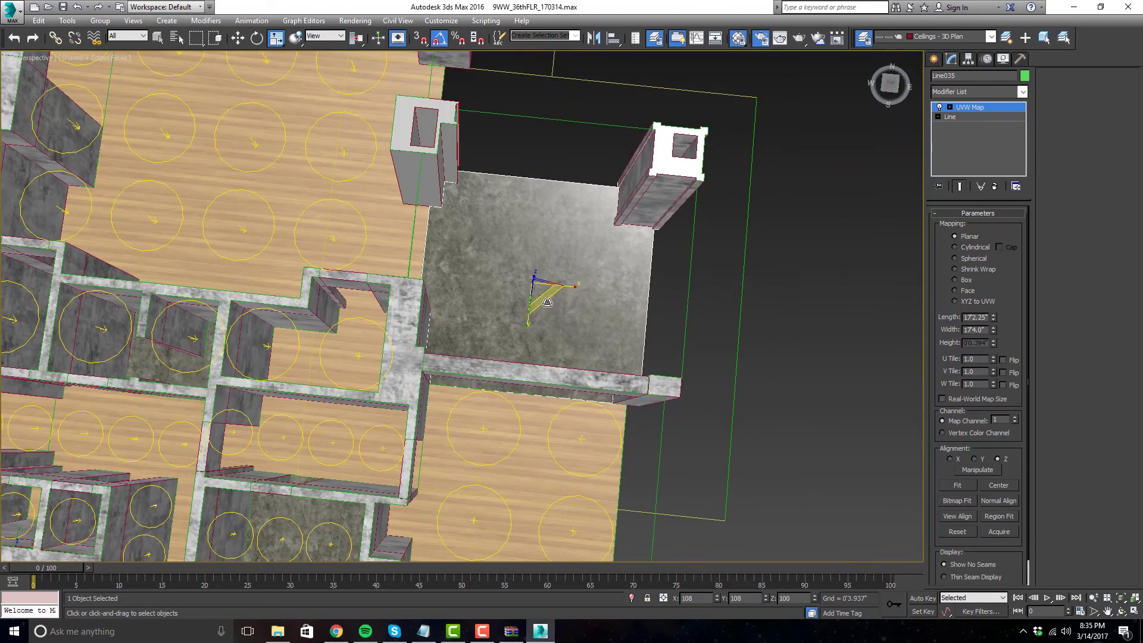
left_click(862, 174)
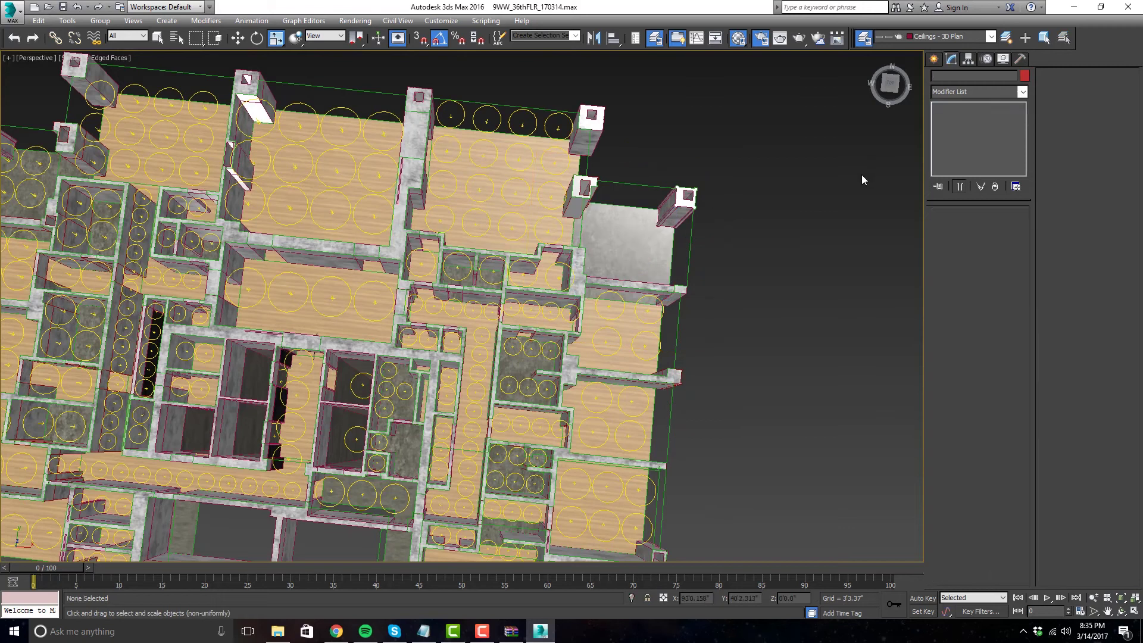
- Maximize the 3D Plan View and display the hidden furniture, windows and surroundings of the floor
key("alt+w")
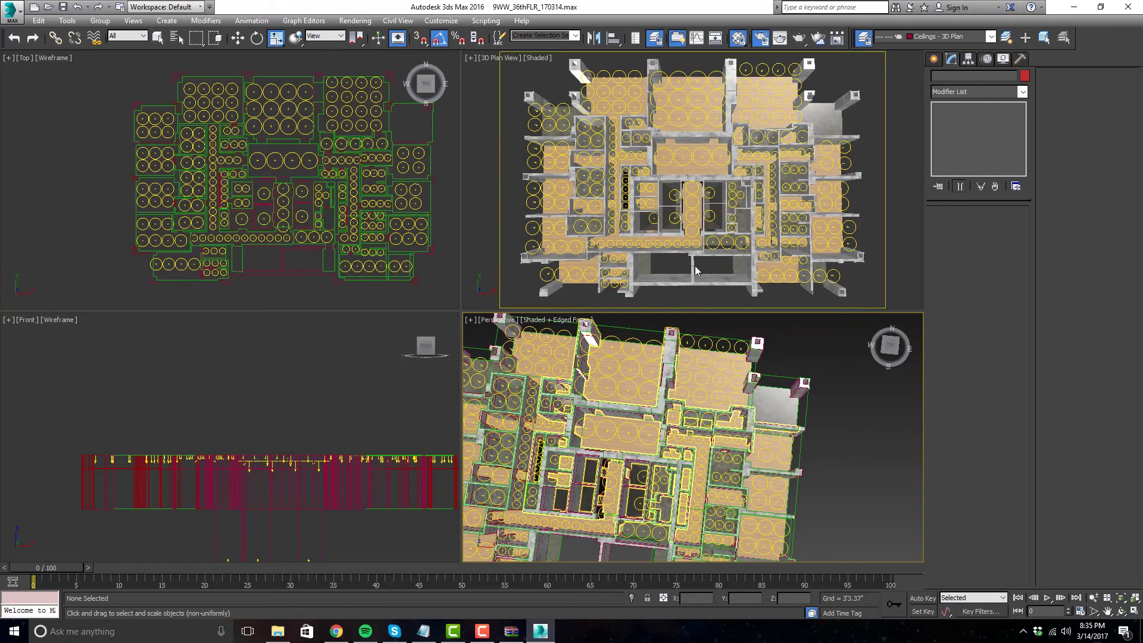
right_click(731, 188)
key("alt+w")
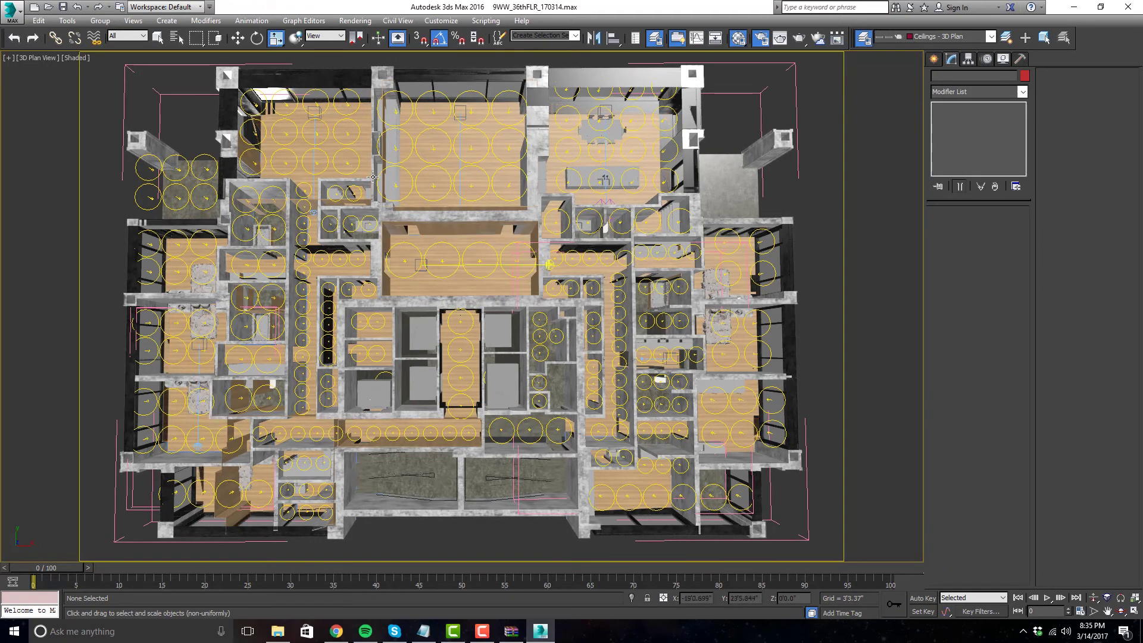
- Examine the ceiling lights above the furnished core, powder room, bedrooms and bathrooms in the Perspective view
key("alt+w")
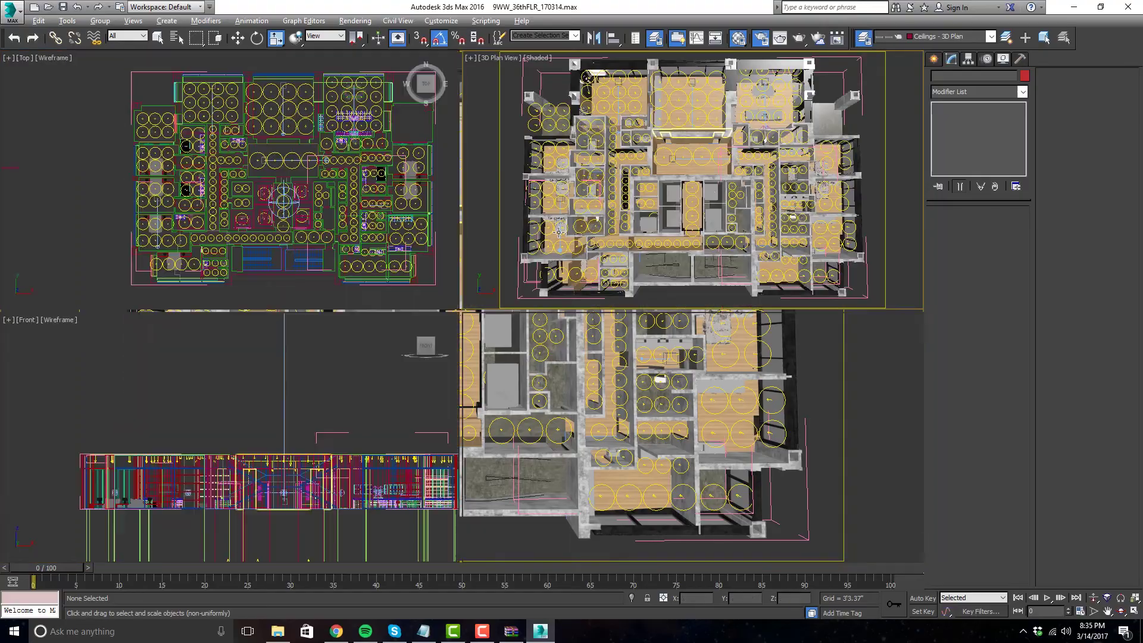
middle_click(729, 400)
key("alt+w")
middle_click_drag(405, 408, 486, 298)
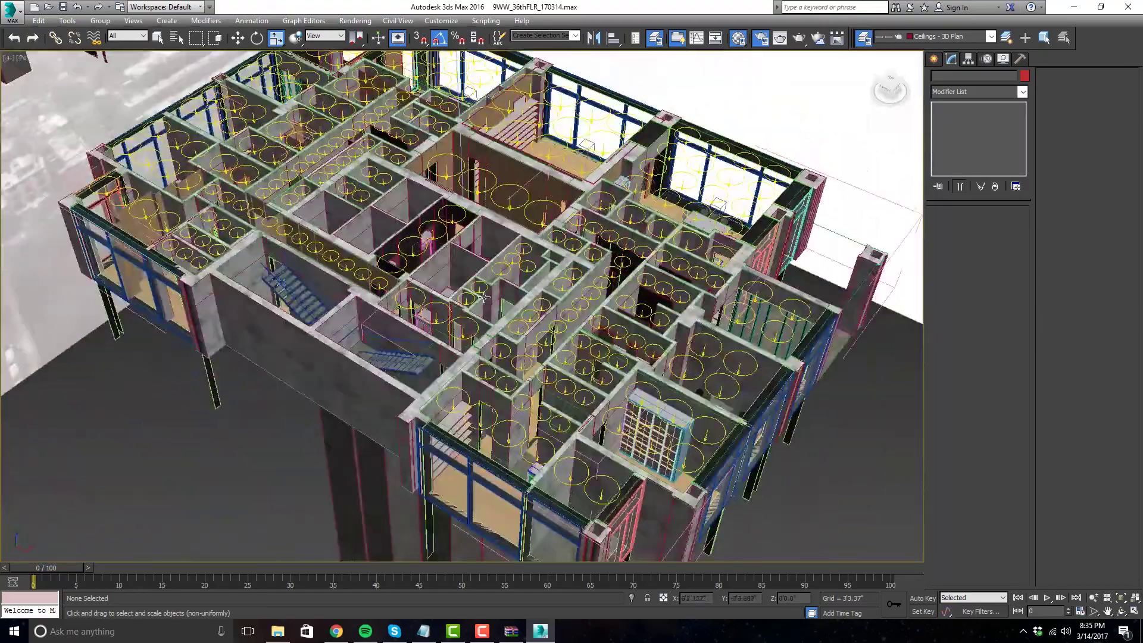
scroll(513, 206, "up", 4)
middle_click_drag(563, 256, 634, 297, "alt")
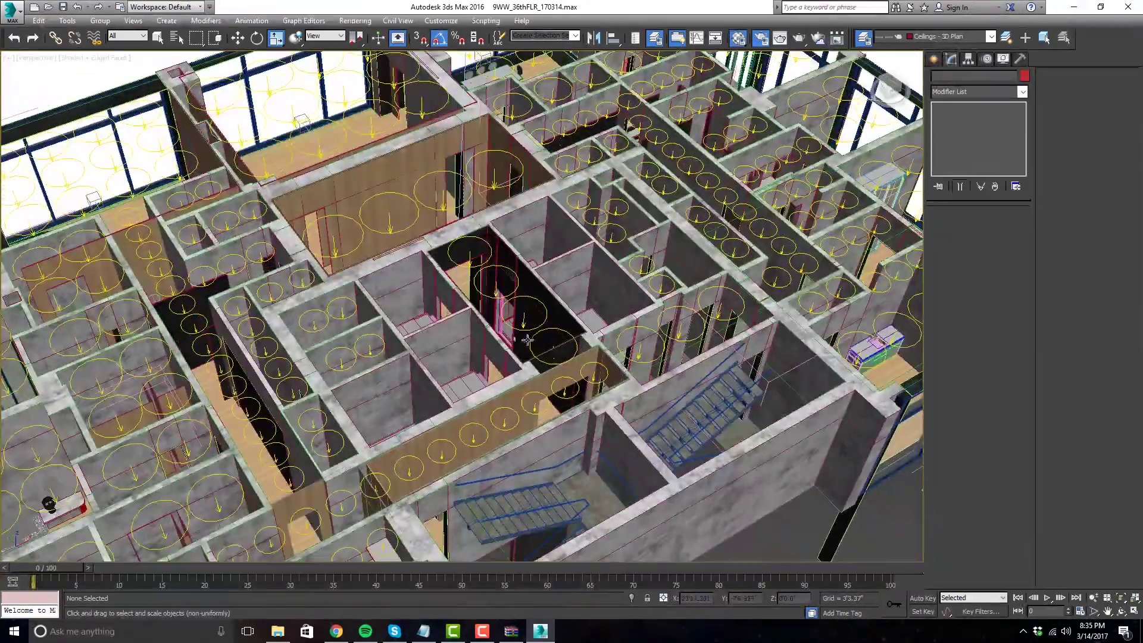
middle_click_drag(529, 340, 659, 292)
scroll(659, 291, "down", 3)
scroll(542, 278, "up", 3)
middle_click_drag(598, 257, 536, 304, "alt")
scroll(498, 264, "up", 3)
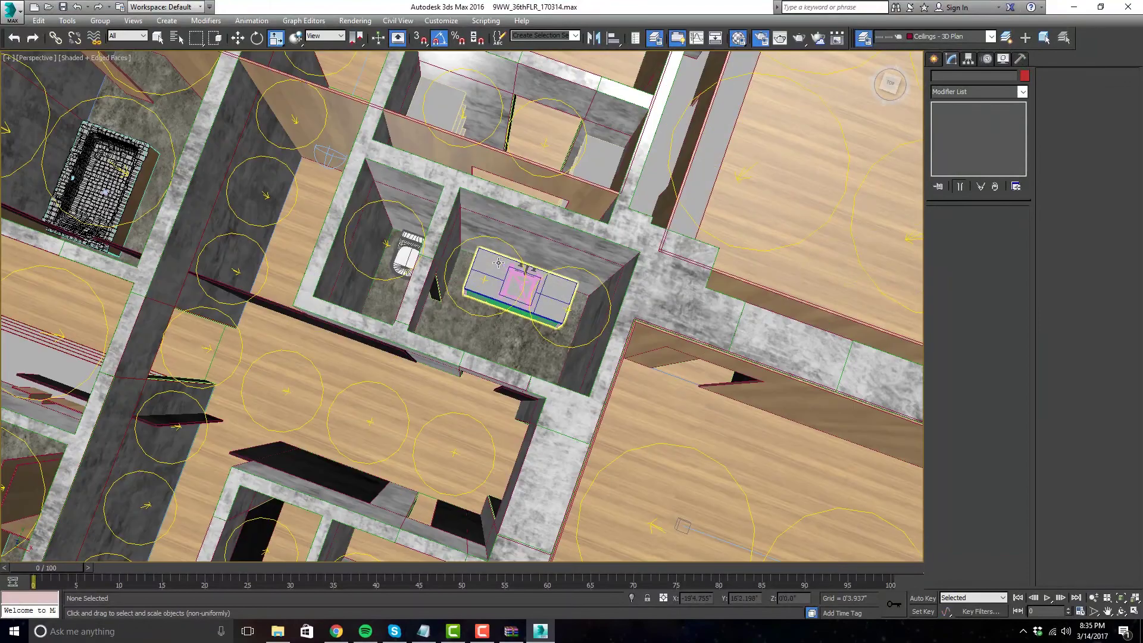
middle_click_drag(499, 264, 546, 253, "alt")
scroll(545, 253, "down", 2)
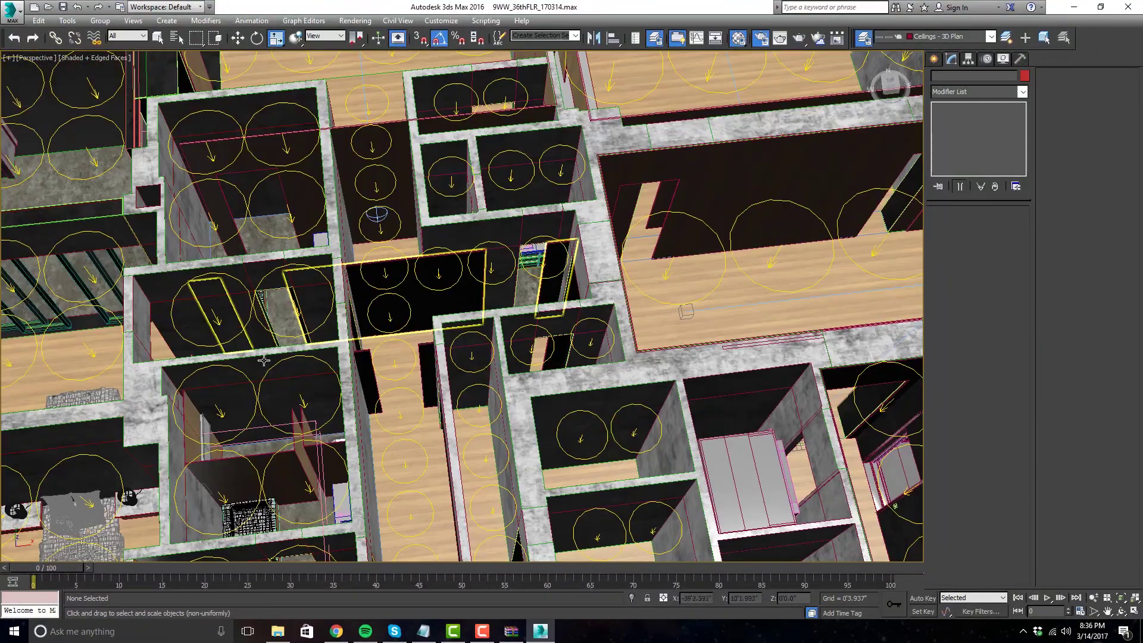
middle_click_drag(264, 360, 511, 291)
scroll(358, 463, "up", 3)
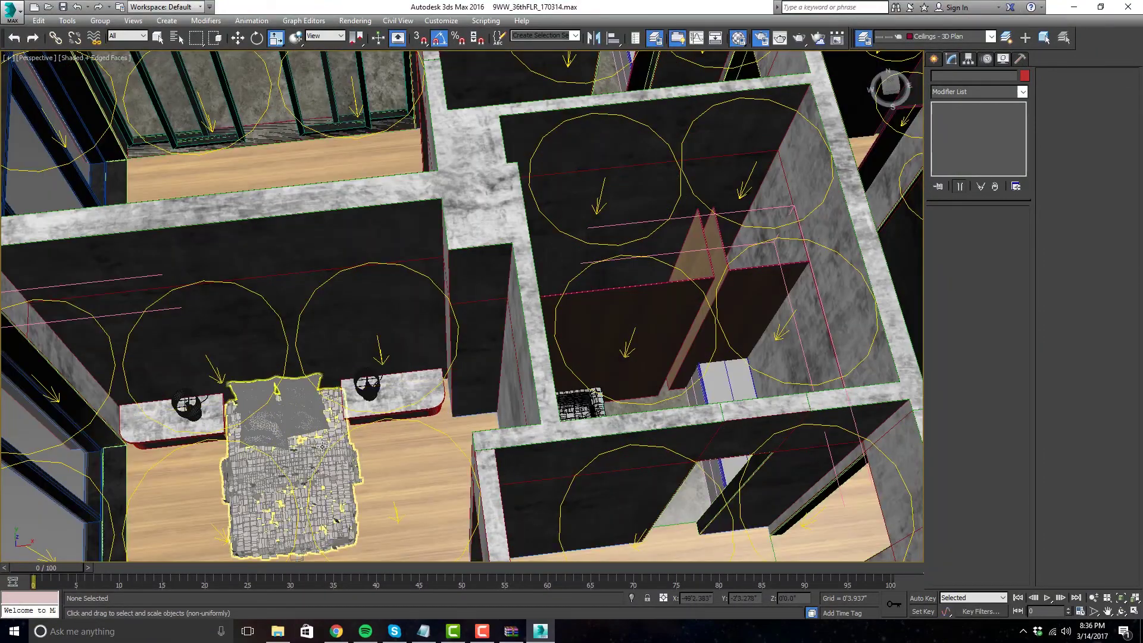
scroll(351, 463, "down", 3)
middle_click_drag(536, 322, 411, 402, "alt")
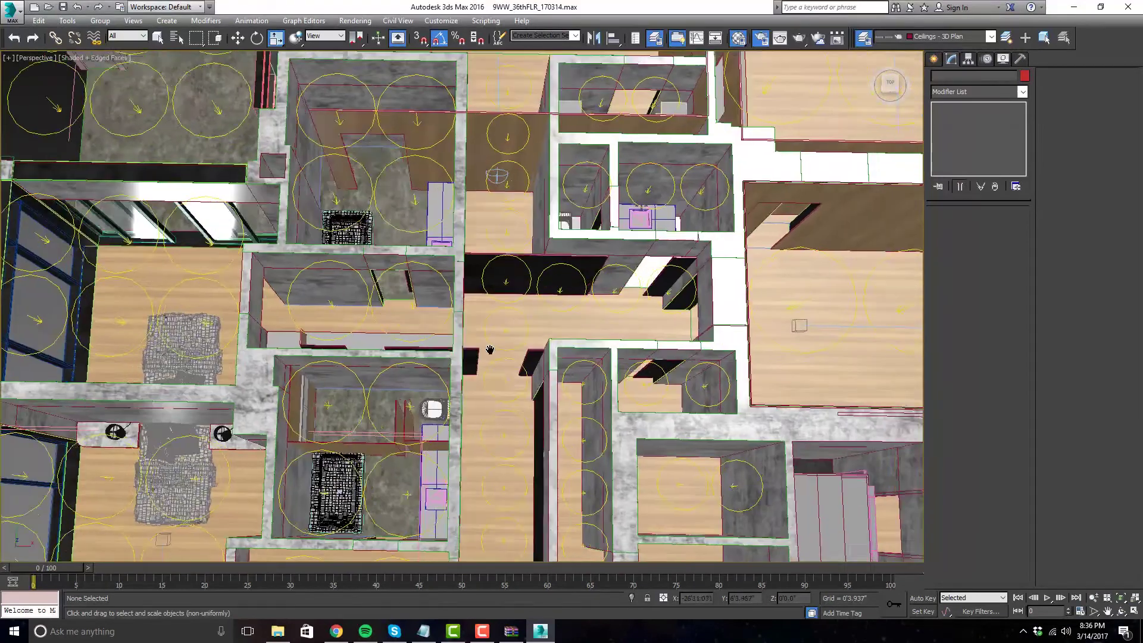
scroll(405, 402, "down", 3)
- Examine the lights along the left corridor, in the central gallery and over the whole furnished floor in the Perspective view
scroll(681, 265, "up", 3)
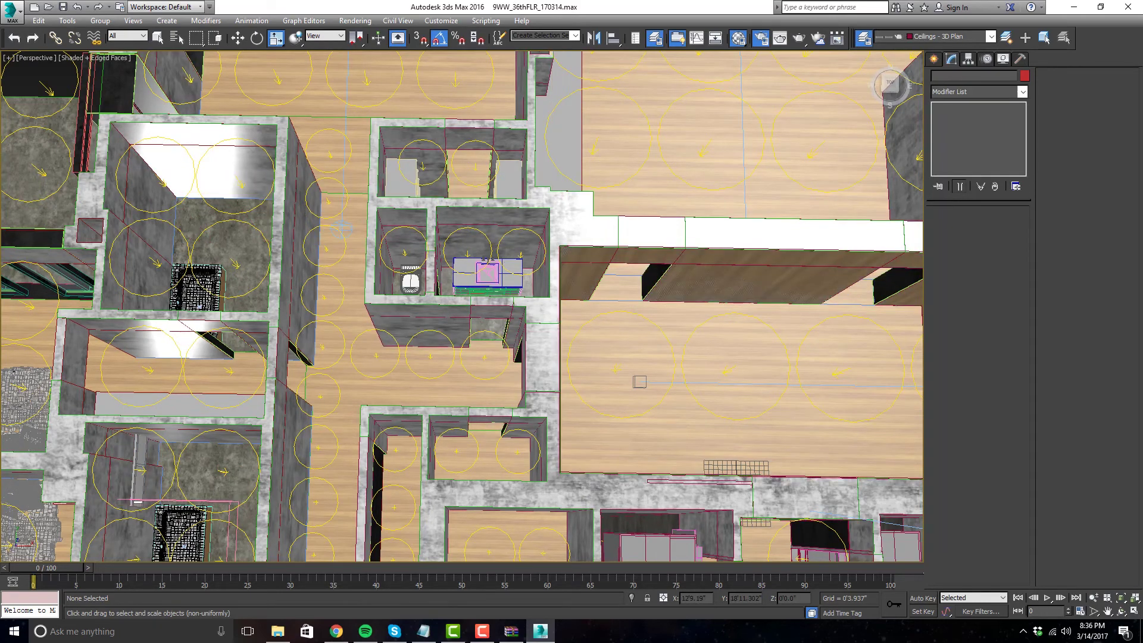
scroll(492, 274, "down", 4)
scroll(491, 274, "up", 2)
scroll(492, 275, "down", 3)
middle_click_drag(595, 340, 530, 245, "alt")
scroll(530, 245, "up", 3)
scroll(530, 246, "up", 4)
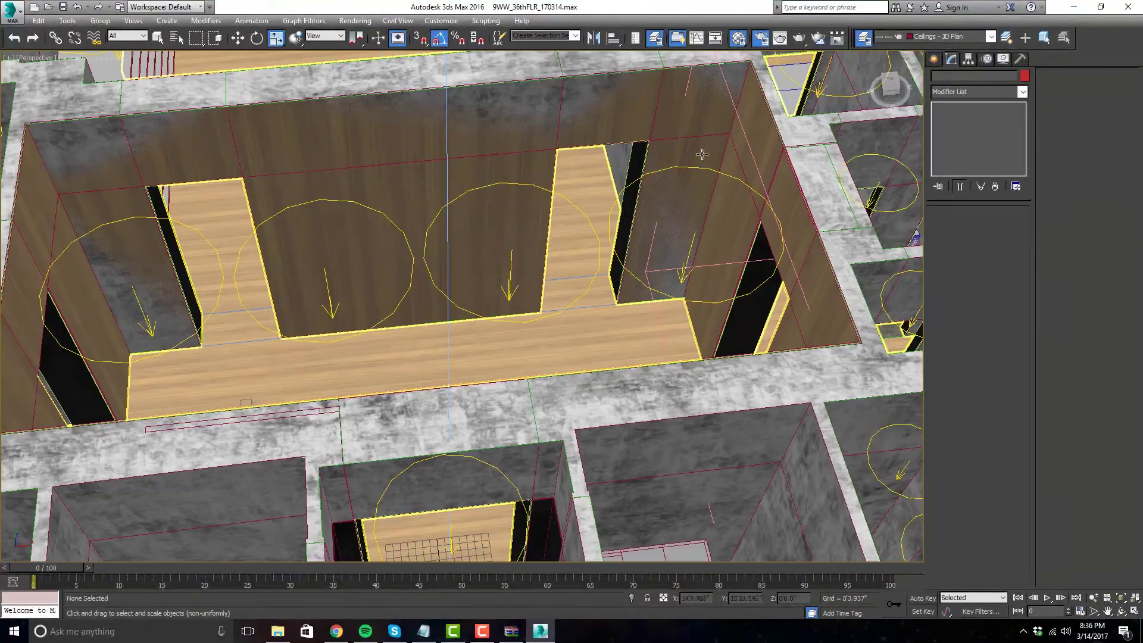
scroll(714, 155, "down", 2)
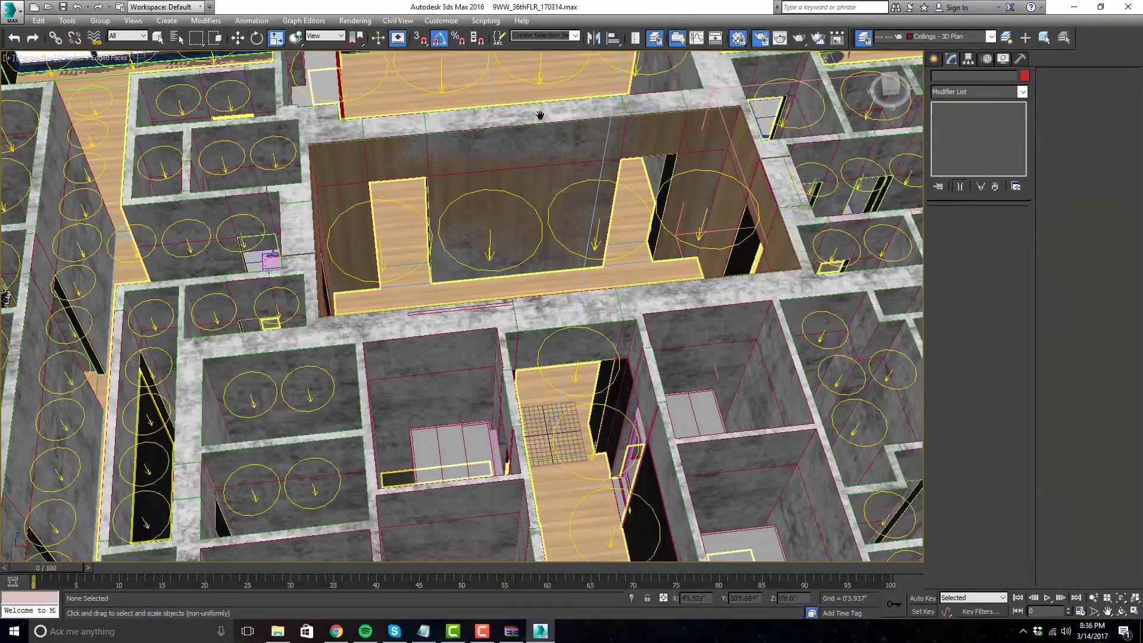
scroll(547, 109, "down", 4)
scroll(475, 173, "up", 3)
scroll(475, 173, "down", 5)
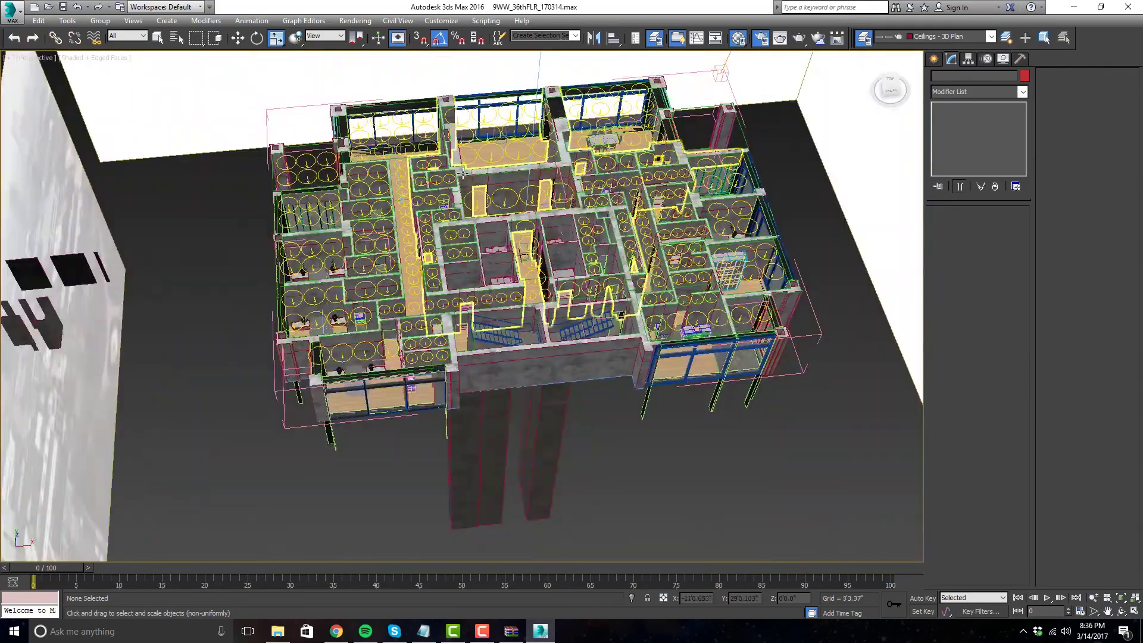
scroll(536, 226, "up", 3)
scroll(576, 256, "down", 1)
scroll(575, 256, "down", 1)
scroll(576, 256, "up", 1)
- Delete the group of six FStorm lights over the upper-left terrace in the 3D Plan View
key("alt+w")
right_click(722, 148)
key("alt+w")
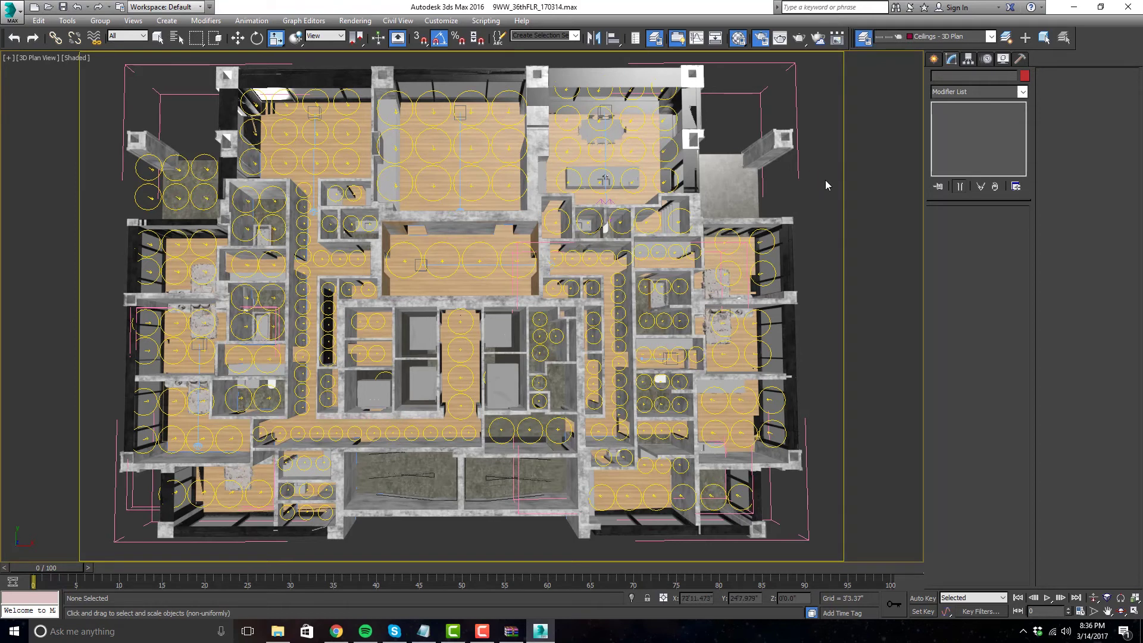
left_click(205, 197)
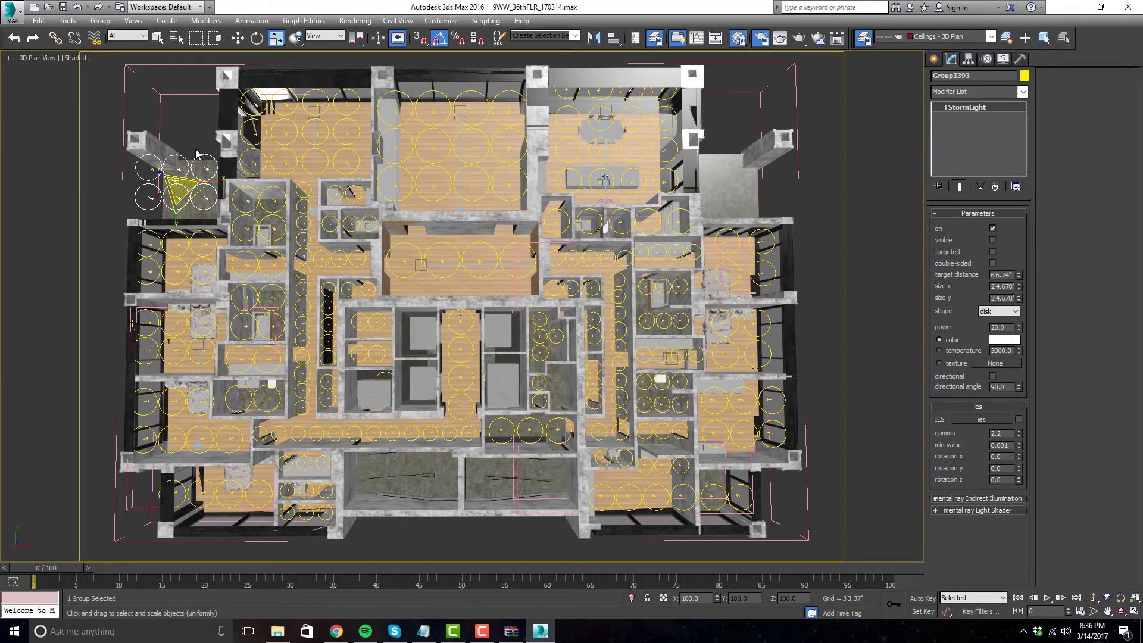
key("Delete")
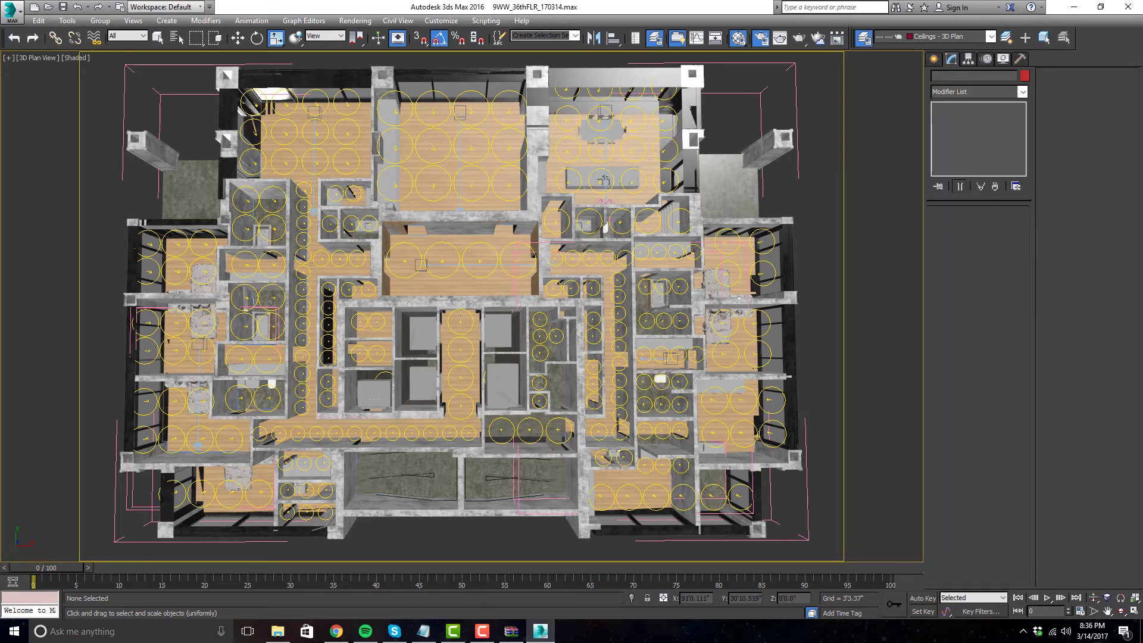
- Render the 3D Plan View with FStormRender RT and move the render window aside to inspect the lighting
key("shift+q")
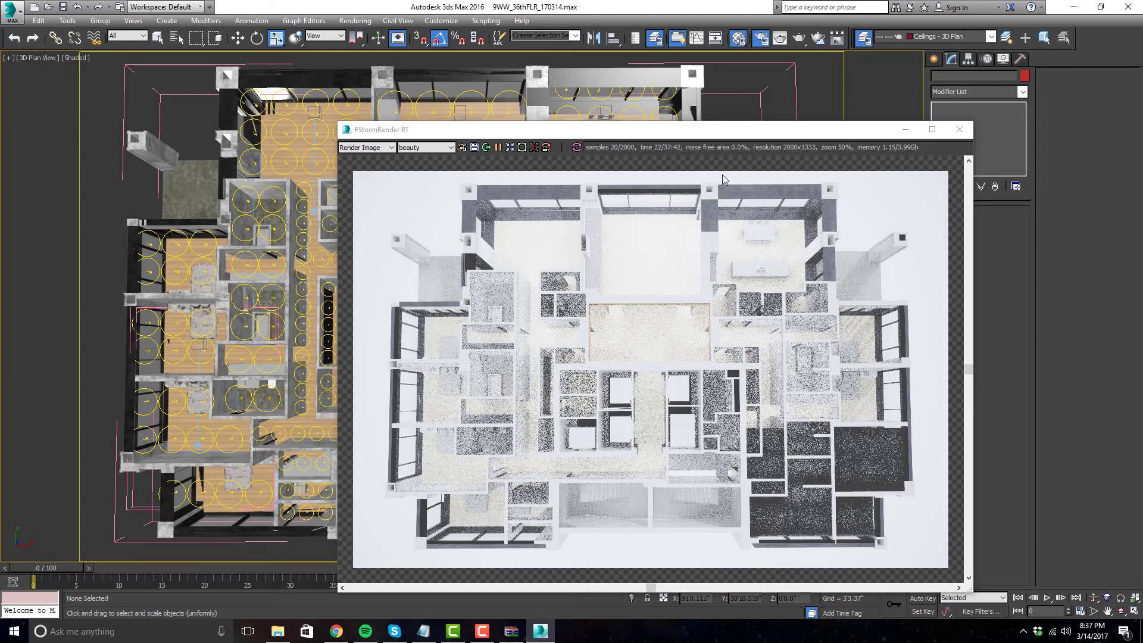
left_click_drag(700, 128, 486, 95)
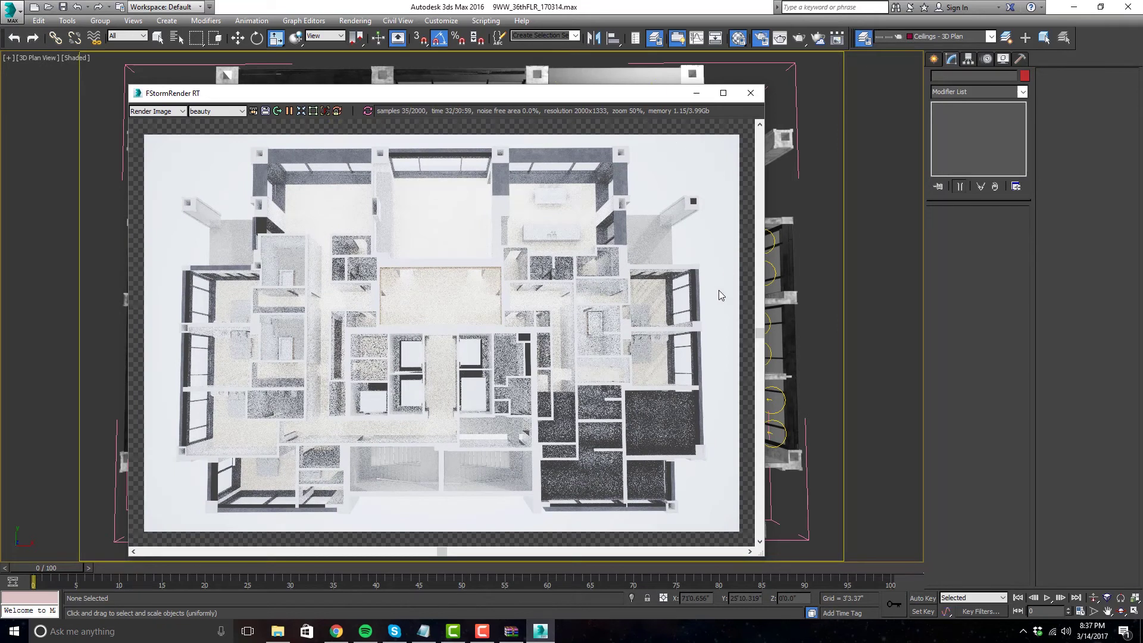
left_click_drag(633, 97, 531, 86)
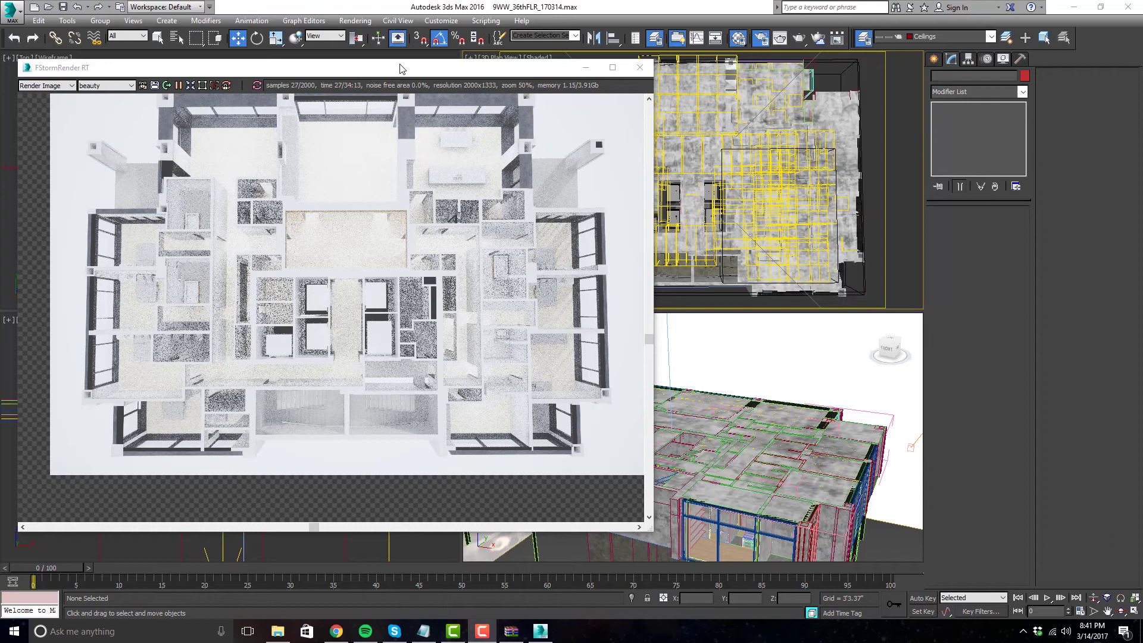
- Reposition the FStormRender RT window and pan the image to show the entire rendered floor plan
left_click_drag(402, 61, 406, 86)
middle_click_drag(429, 229, 426, 252)
left_click_drag(427, 256, 418, 275)
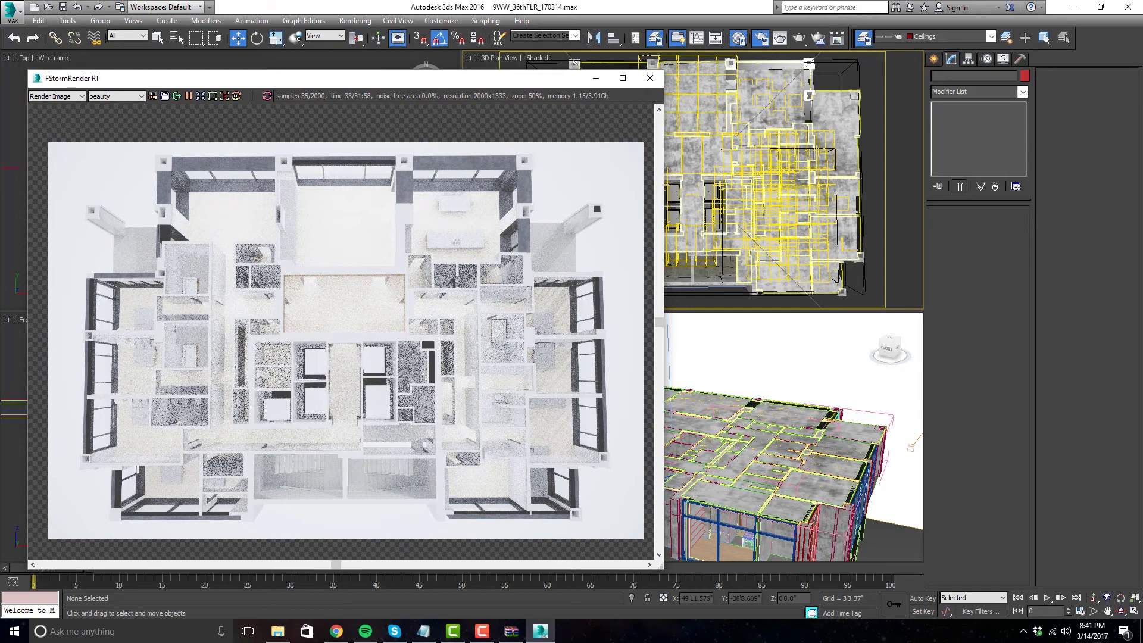
- Show the FStorm tone mapping settings in Render Setup and load BMD_CC_EE_FILM_V1.cube as the LUT file
key("F10")
left_click_drag(993, 89, 796, 92)
left_click_drag(734, 358, 738, 304)
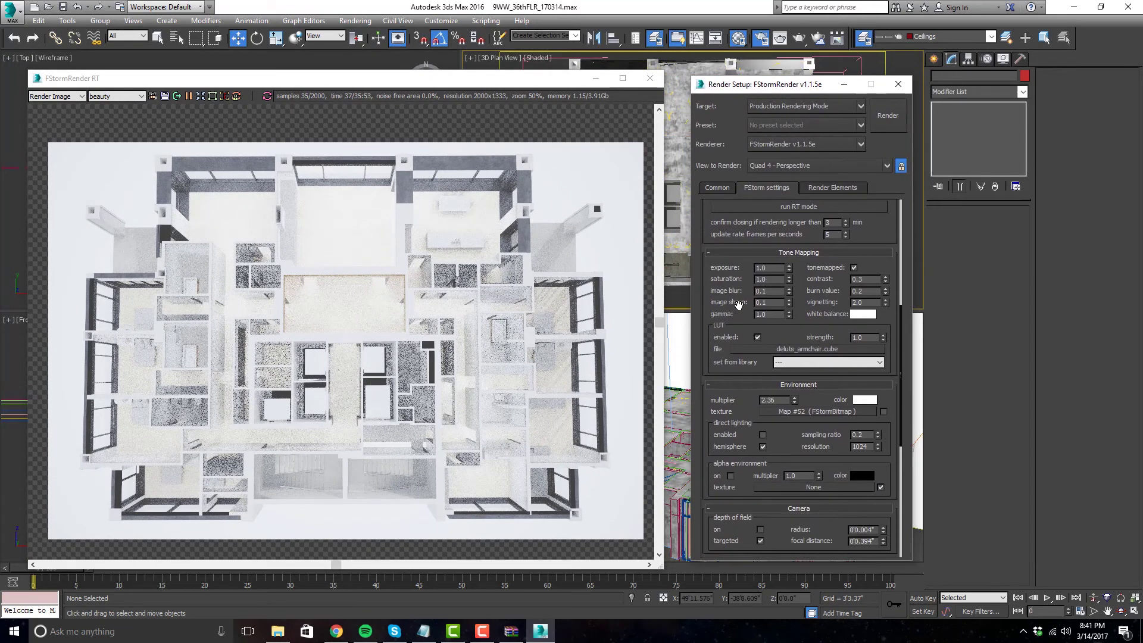
left_click(800, 349)
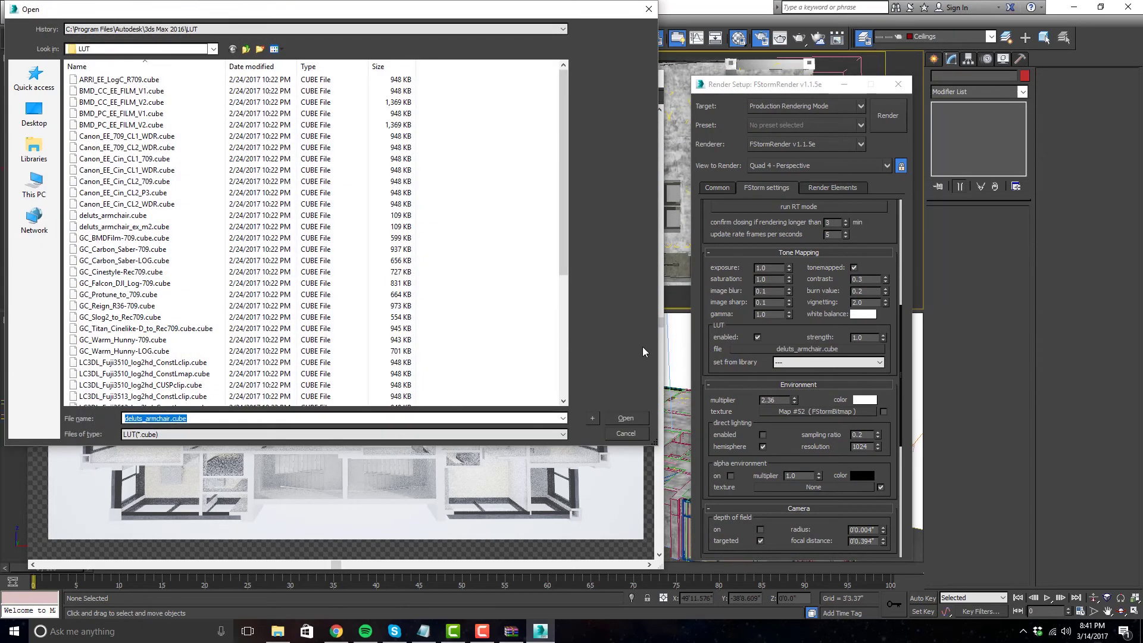
left_click_drag(435, 9, 939, 49)
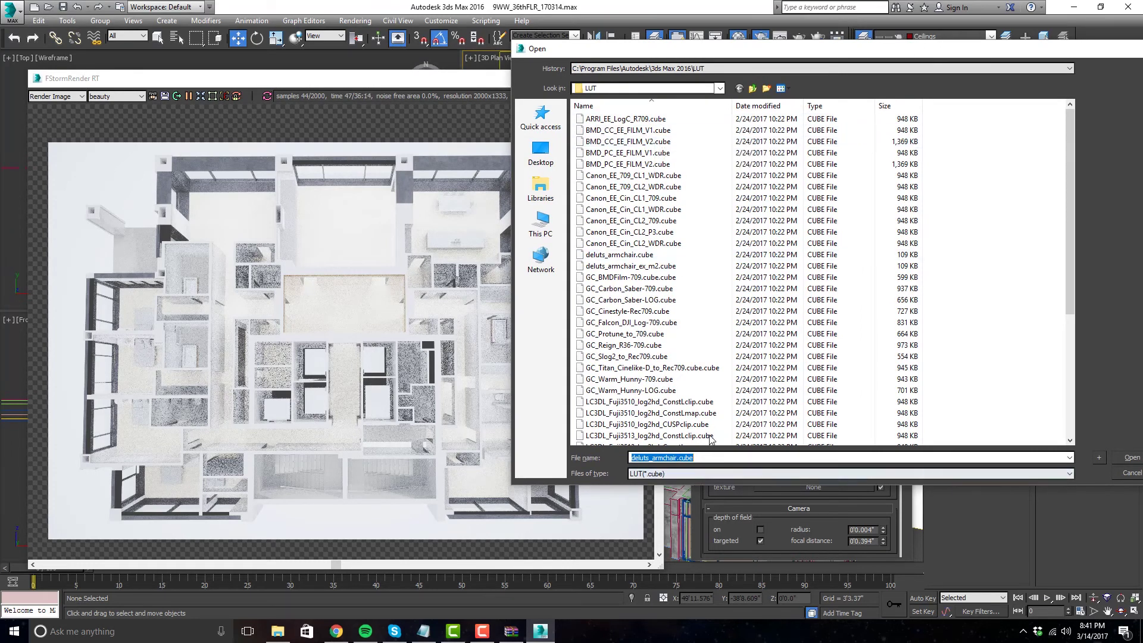
double_click(661, 130)
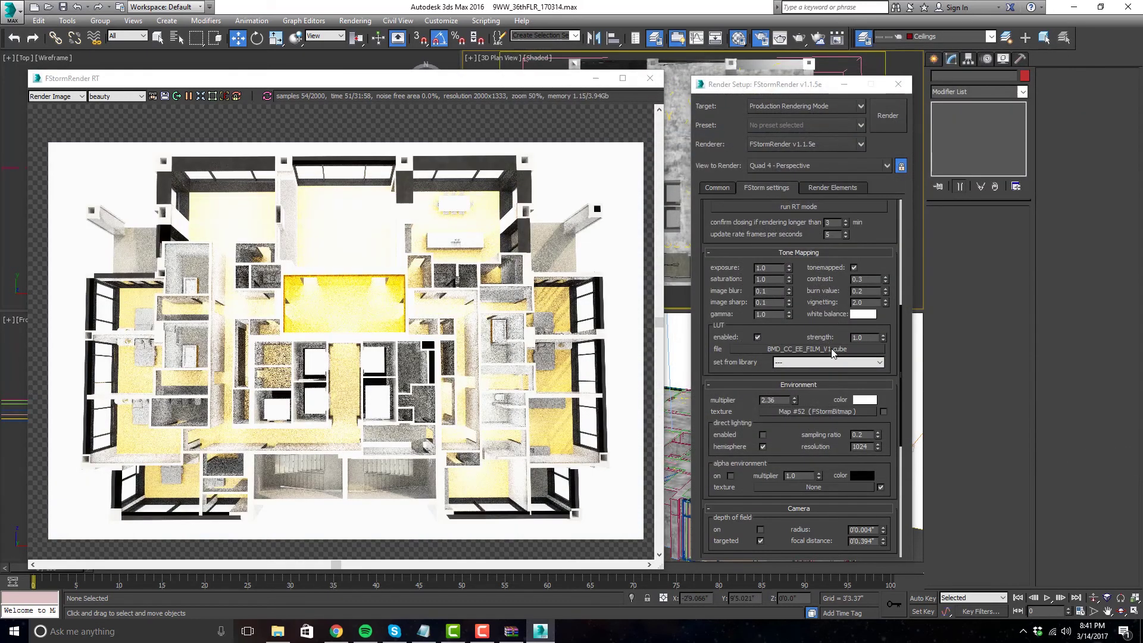
- Try the LUT files BMD_CC_EE_FILM_V2.cube, Canon_EE_709_CL1_WDR.cube and Canon_EE_709_CL2_WDR.cube on the running render
left_click(807, 349)
double_click(644, 146)
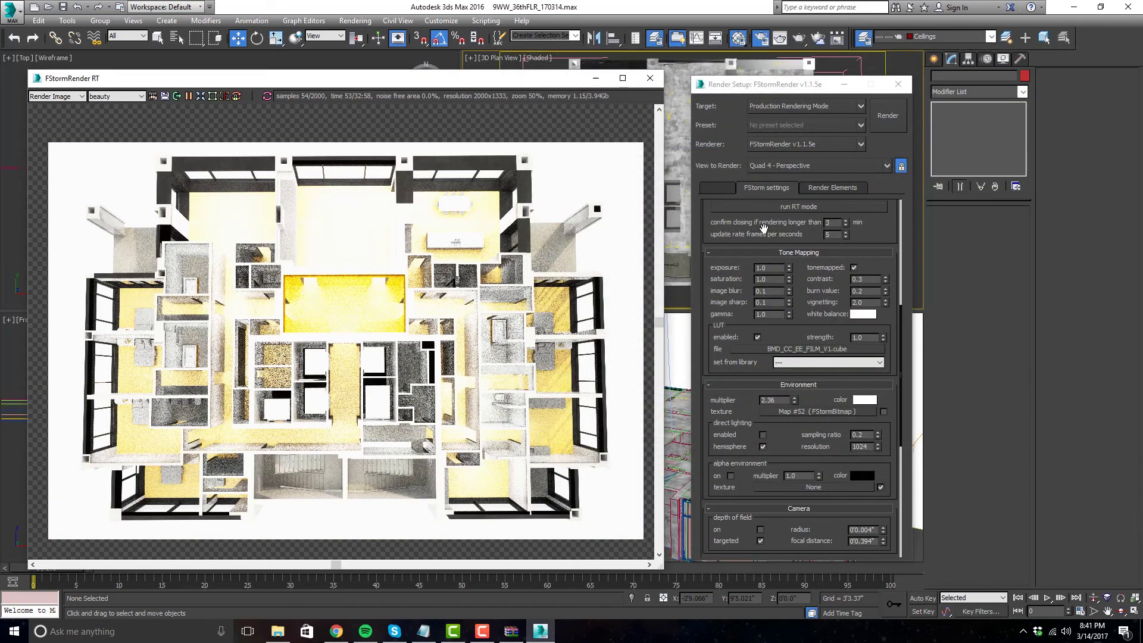
left_click(804, 349)
double_click(687, 176)
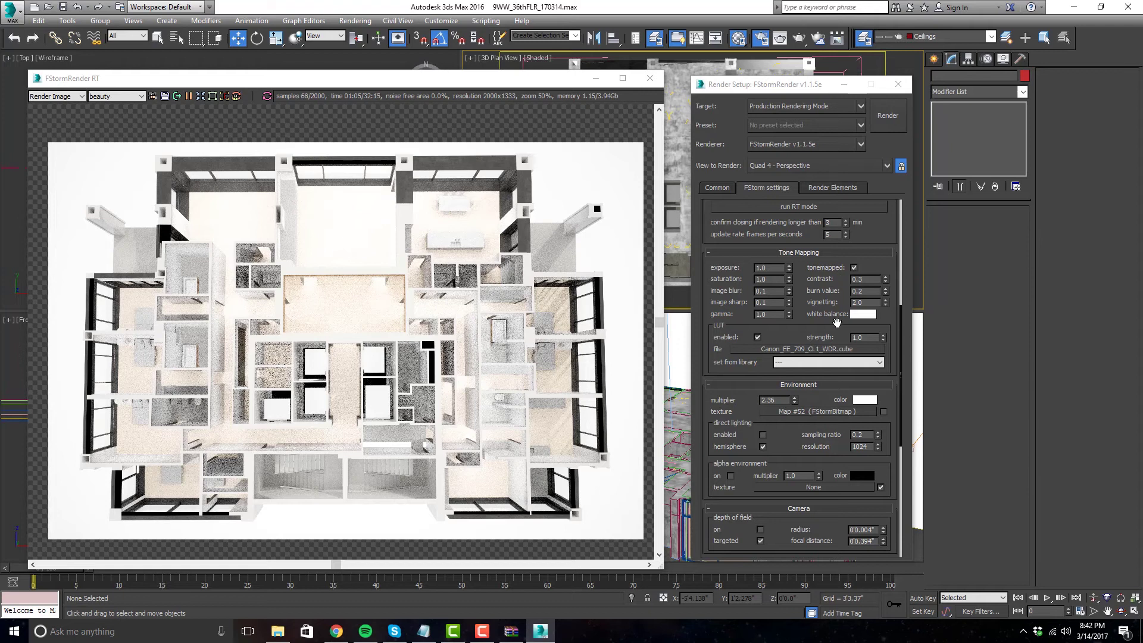
left_click(801, 350)
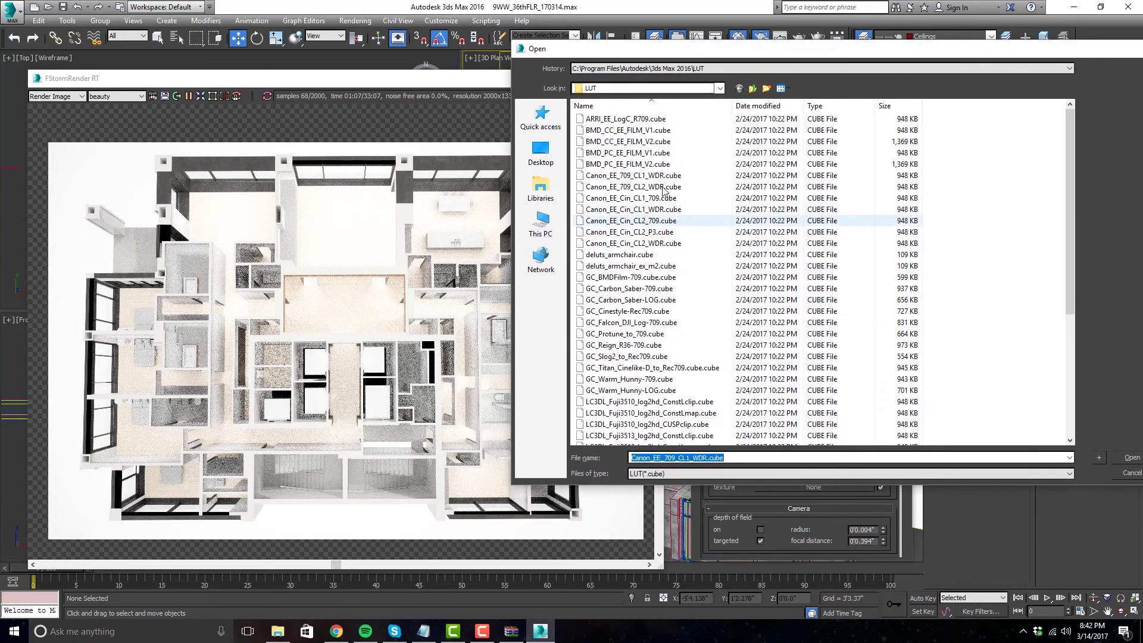
left_click(663, 188)
double_click(663, 188)
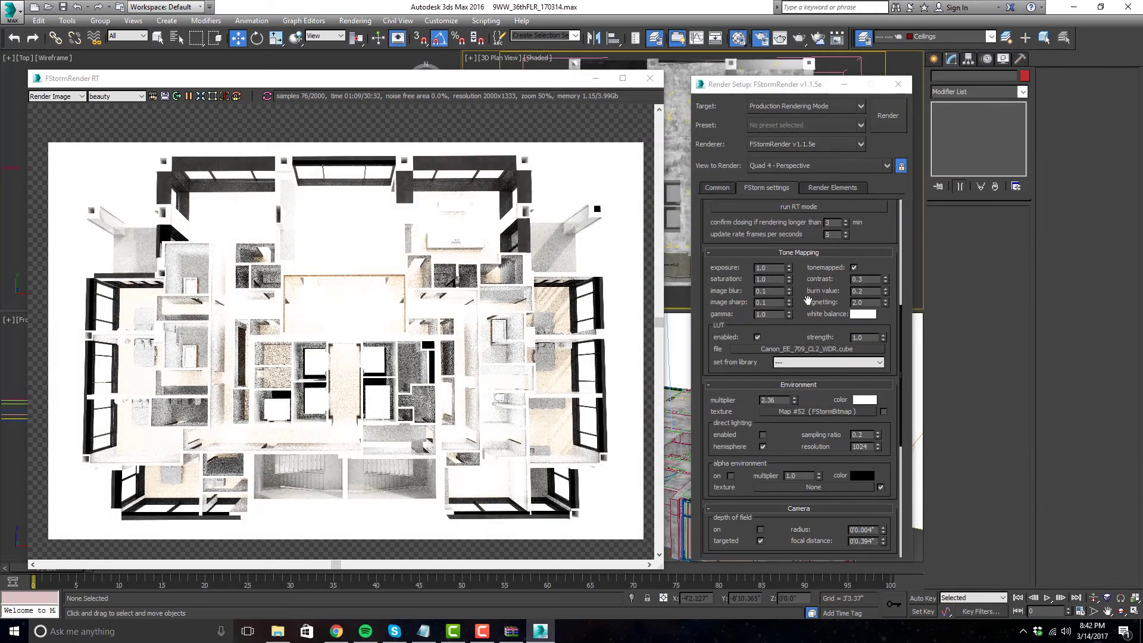
- Try the LUT files Canon_EE_Cin_CL1_709.cube, Canon_EE_Cin_CL2_709.cube and Canon_EE_Cin_CL2_WDR.cube on the running render
left_click(815, 355)
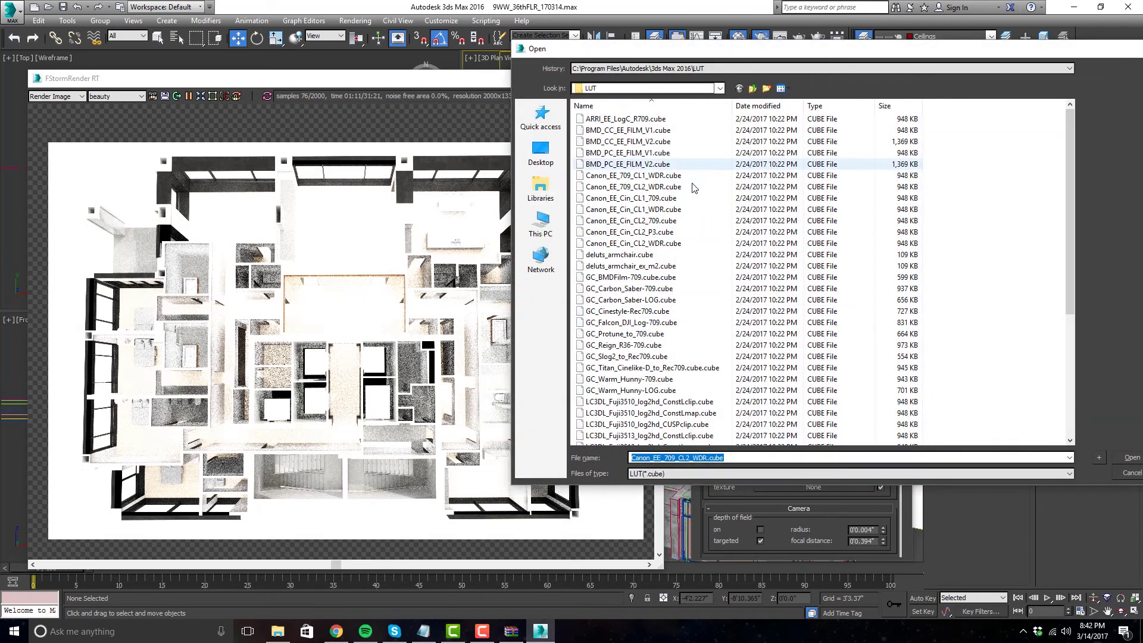
double_click(693, 199)
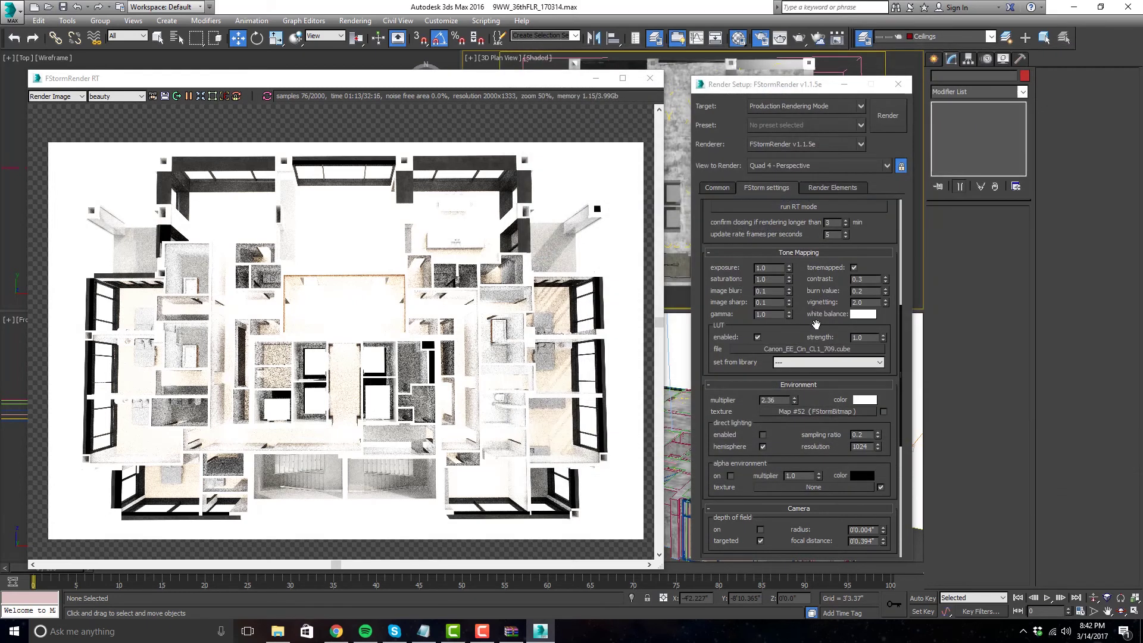
left_click(821, 348)
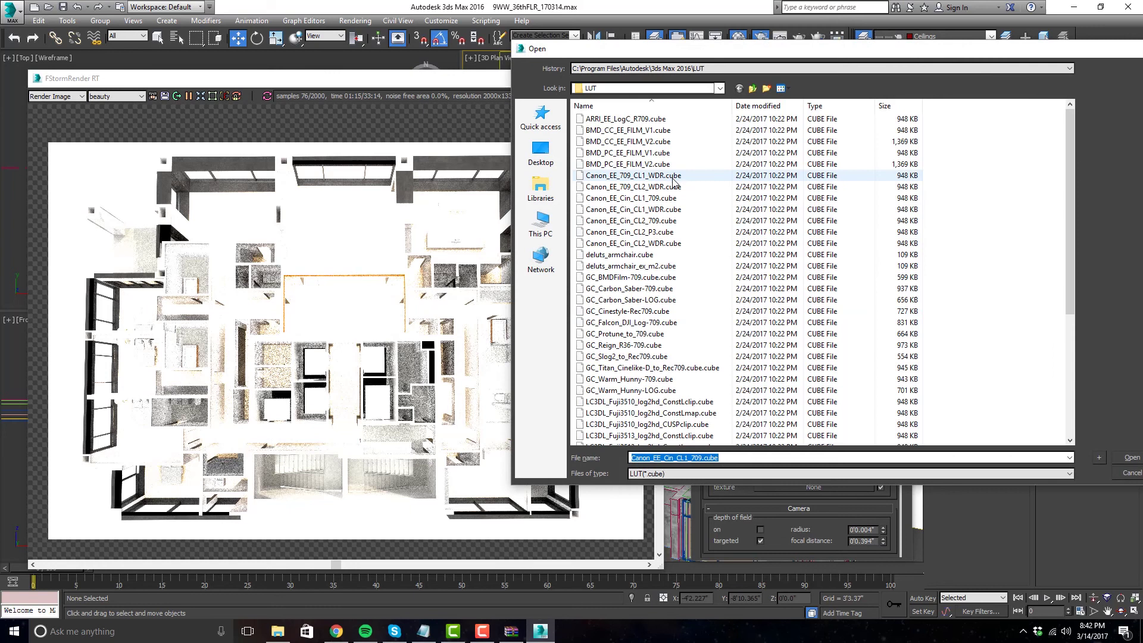
double_click(676, 221)
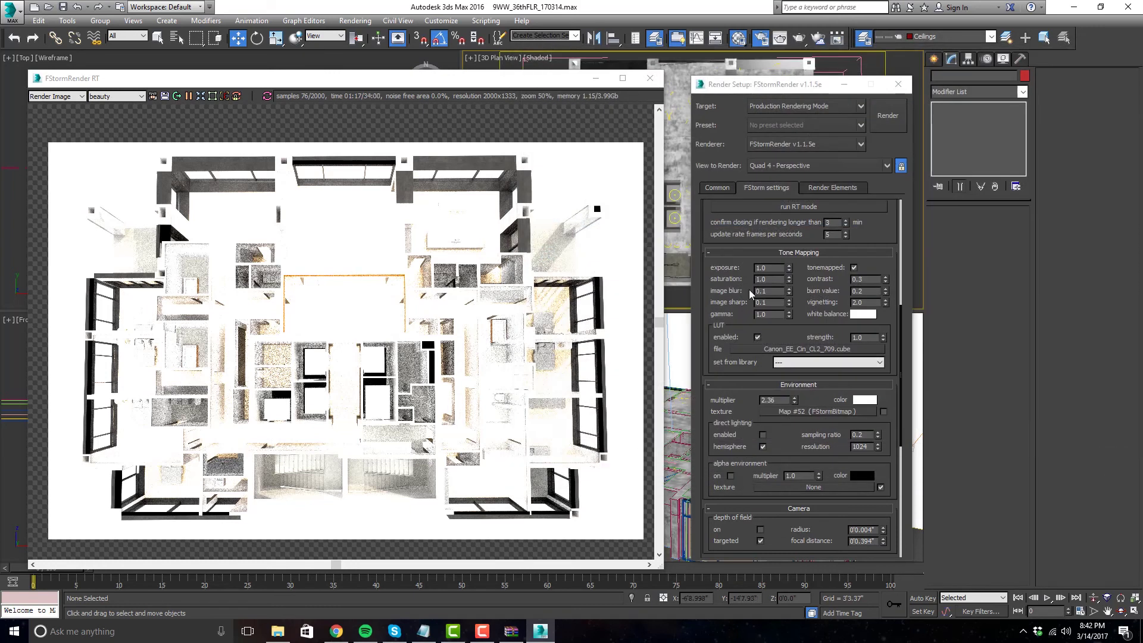
left_click(803, 349)
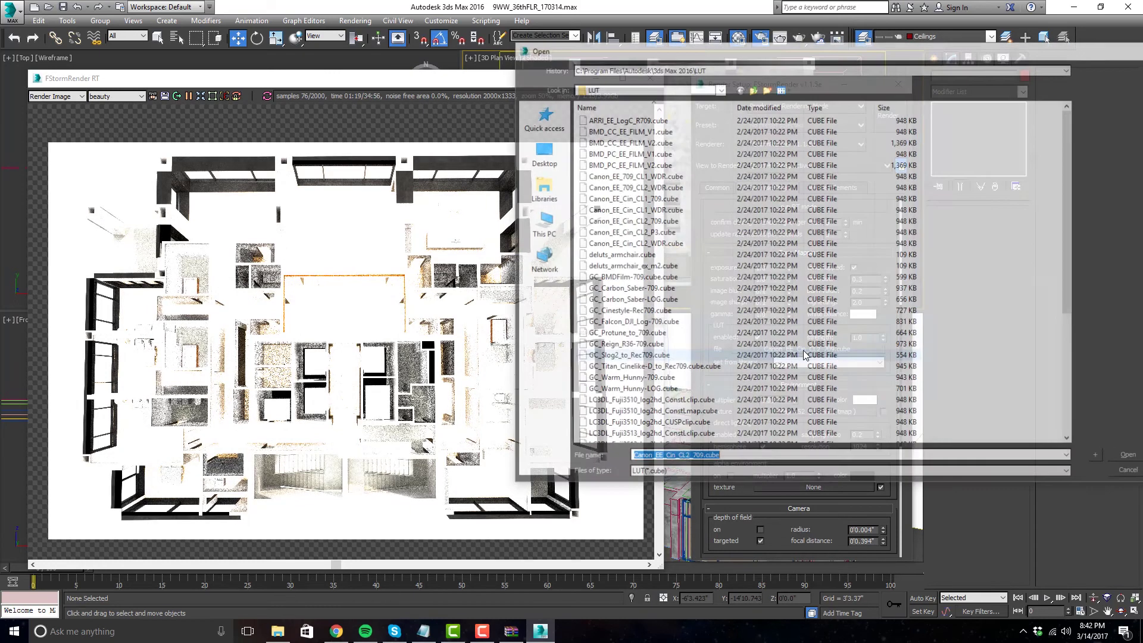
double_click(679, 243)
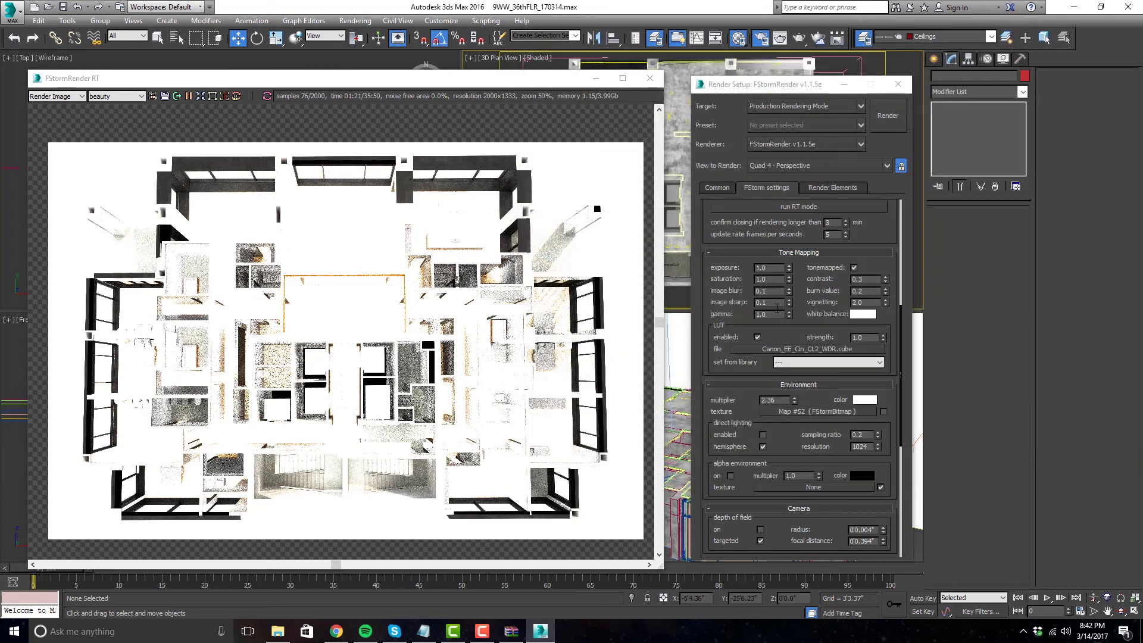
left_click(815, 351)
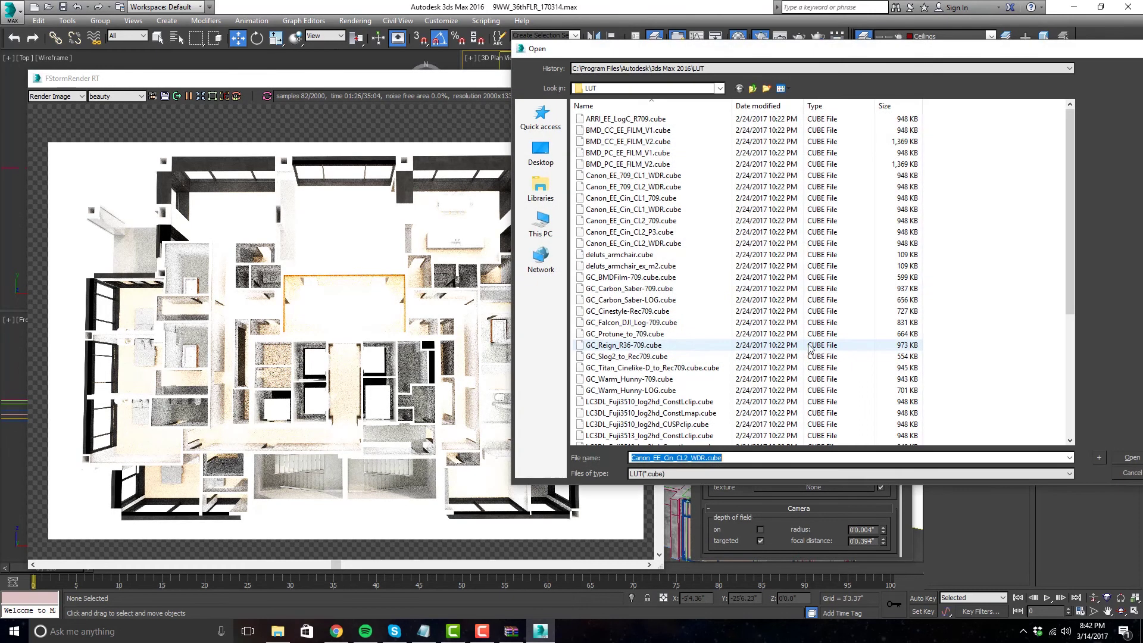
double_click(696, 239)
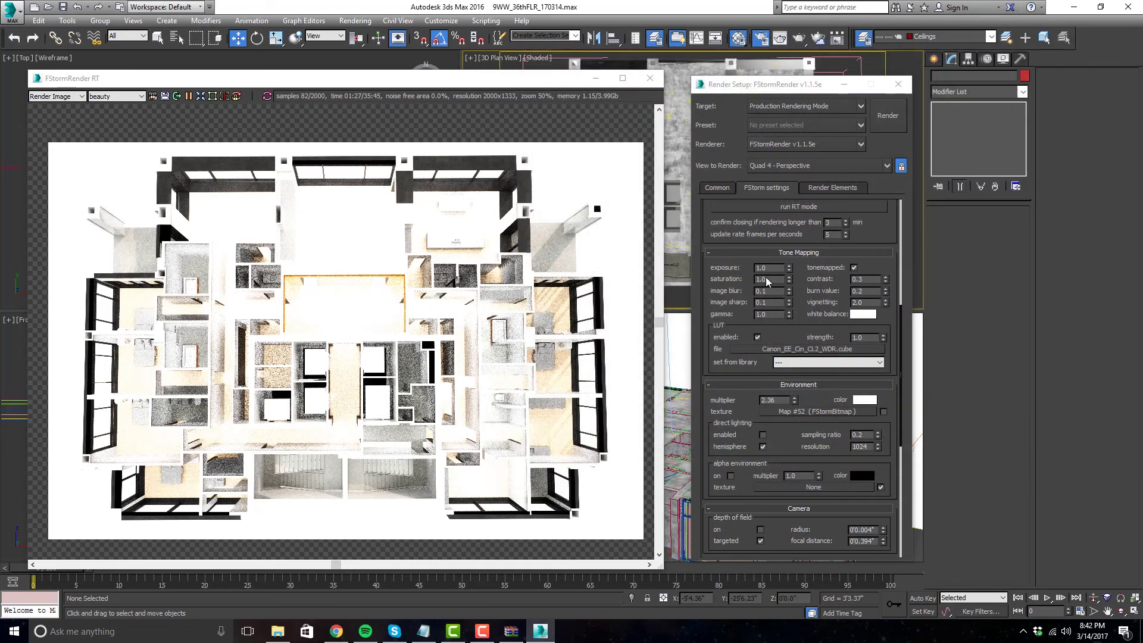
- Try the LUT files GC_BMDFilm-709.cube.cube and GC_Carbon_Saber-709.cube on the running render
left_click(810, 351)
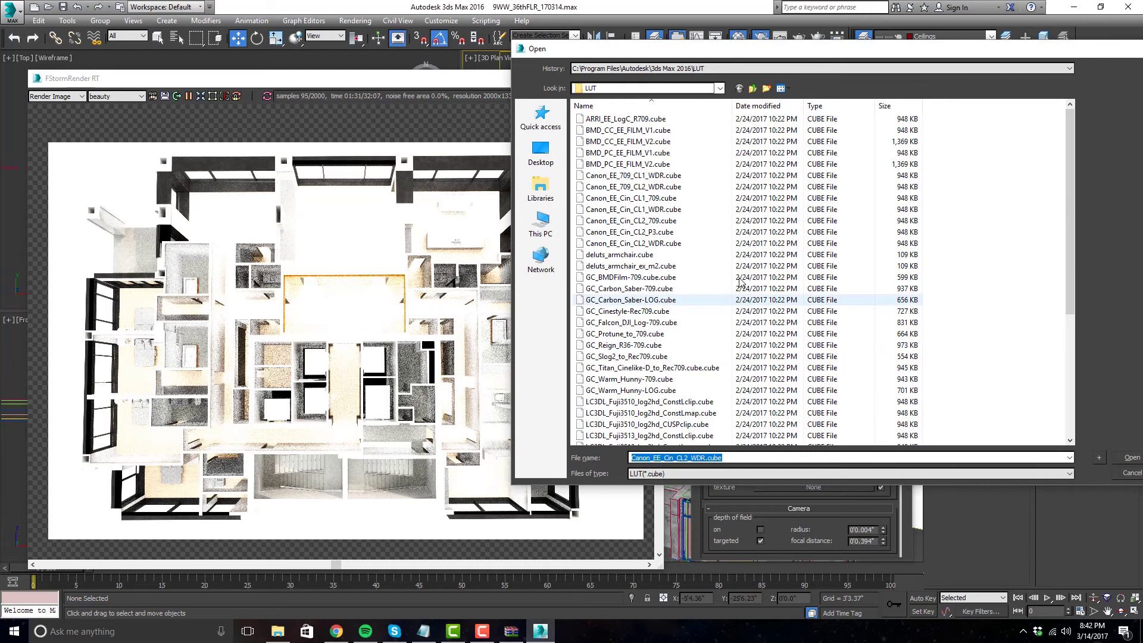
double_click(714, 280)
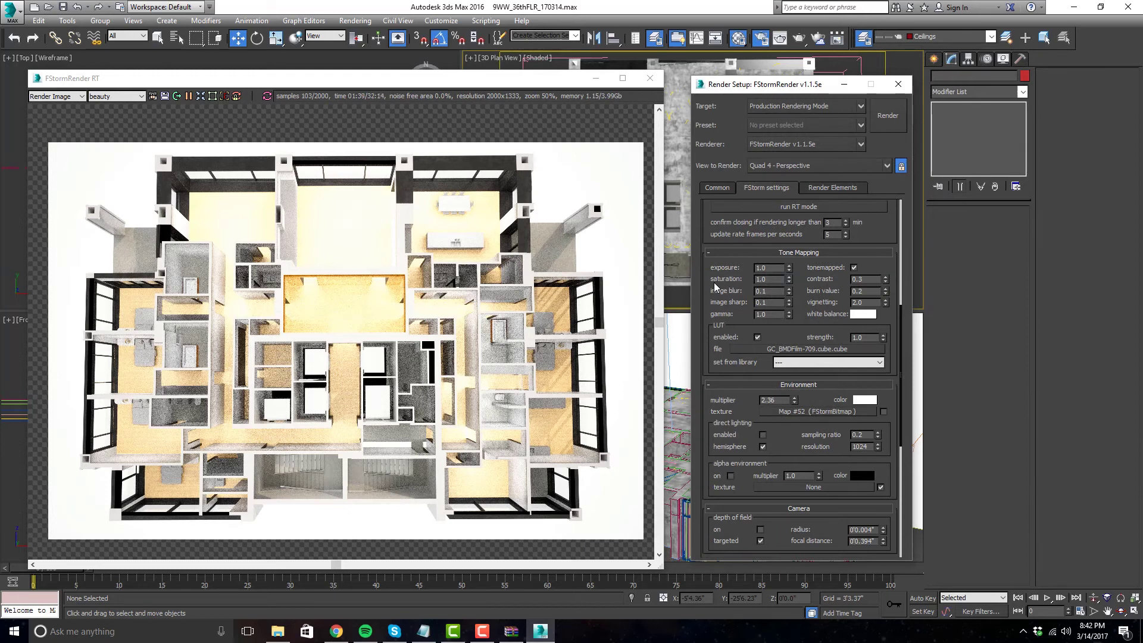
left_click(784, 353)
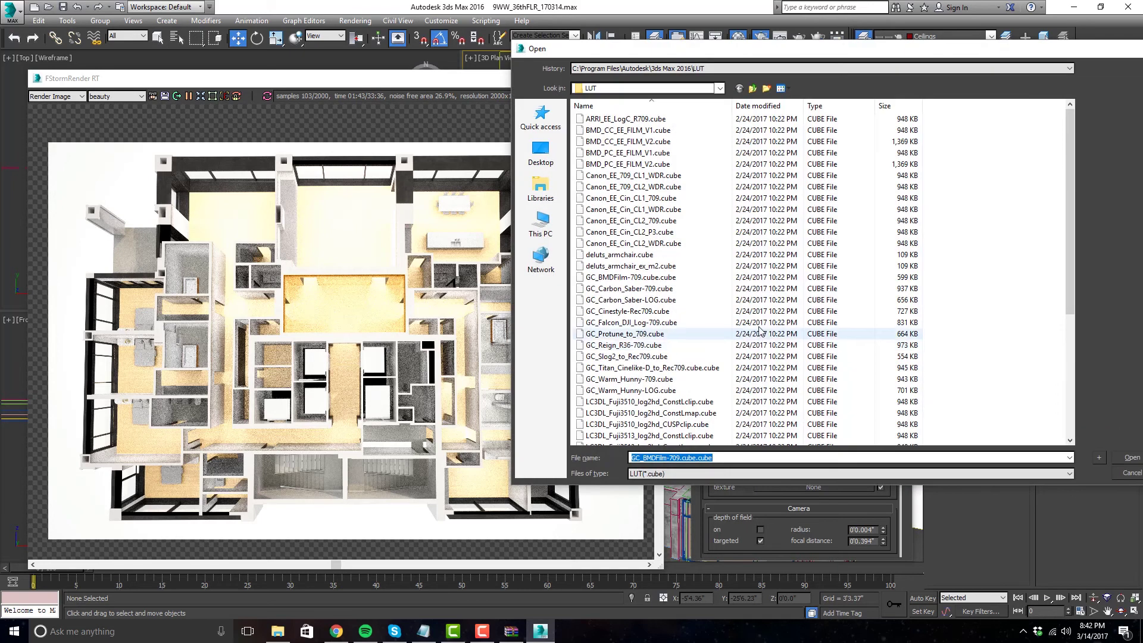
double_click(698, 288)
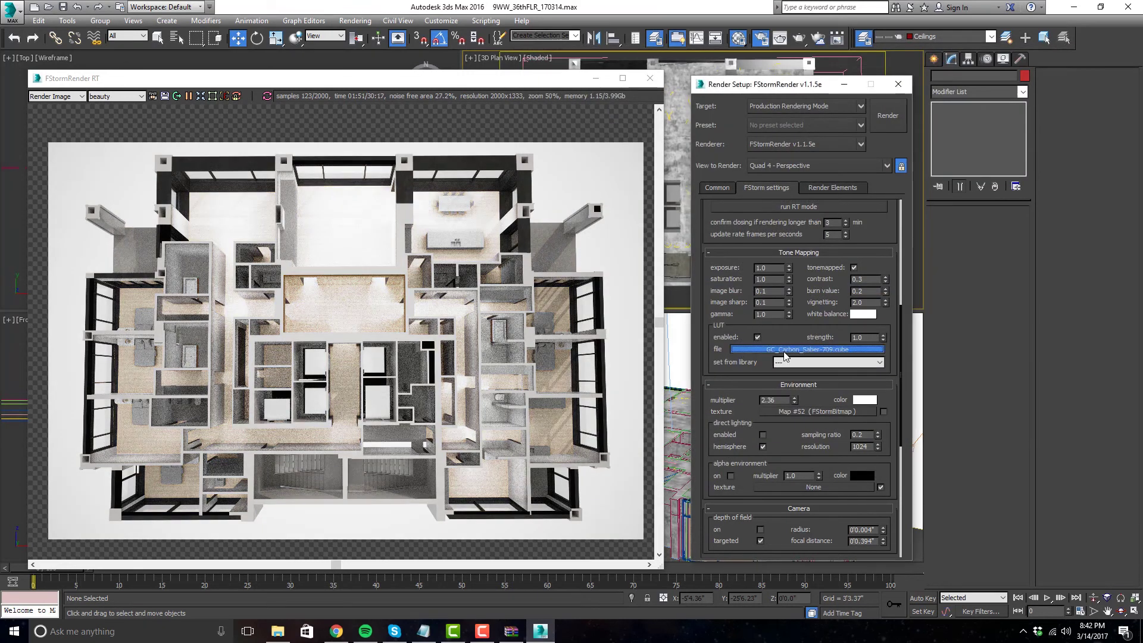
- Load GC_Cinestyle-Rec709.cube as the LUT file and move the Render Setup dialog off the viewports
left_click(784, 356)
double_click(716, 310)
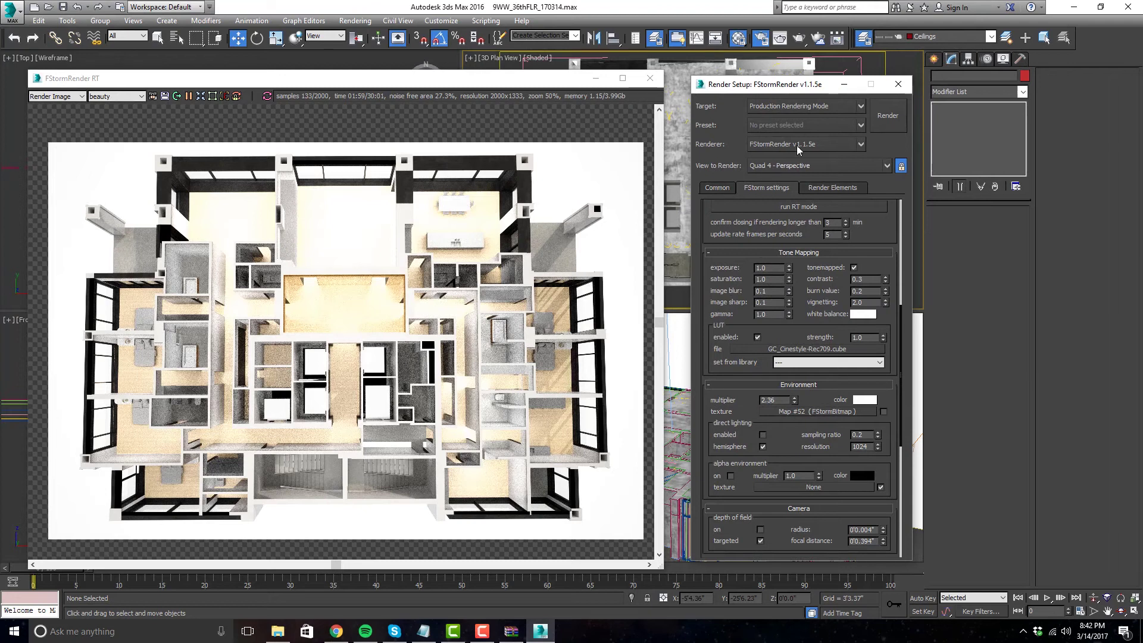
left_click_drag(857, 85, 1142, 119)
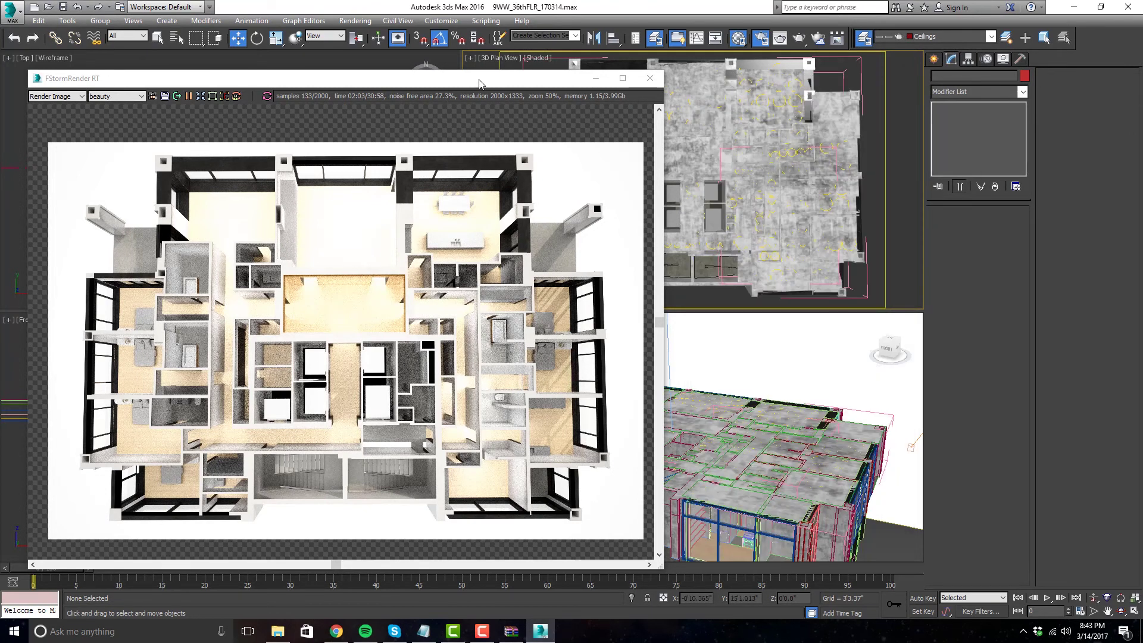
- Move the FStormRender RT window aside to uncover more of the 3D Plan View
left_click_drag(479, 83, 470, 84)
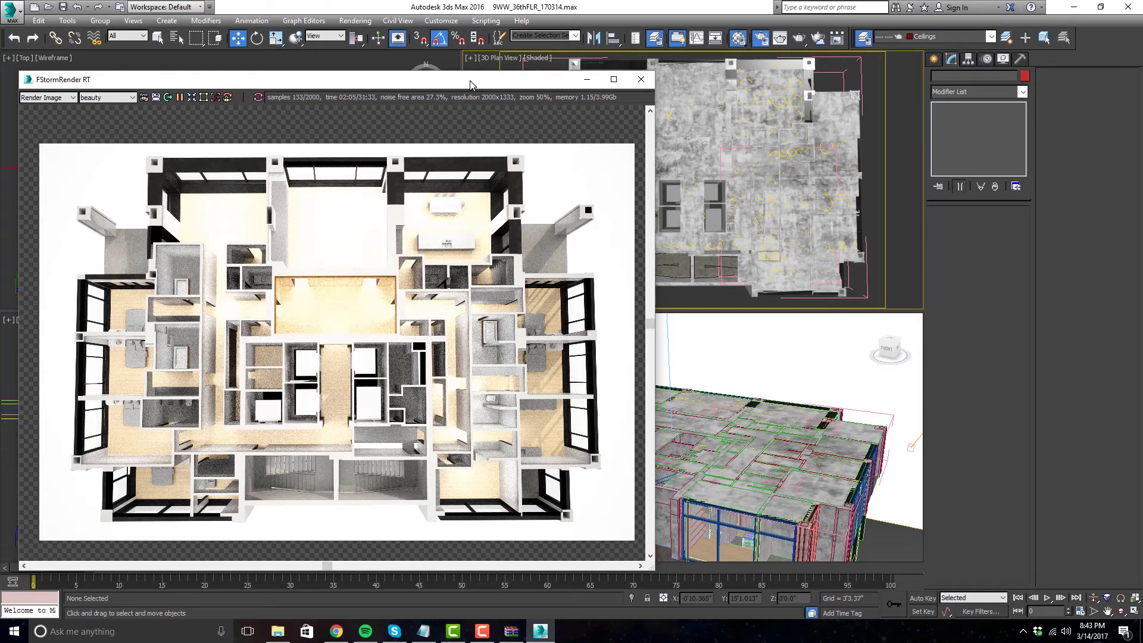
mouse_move(470, 84)
left_mouse_down()
mouse_move(592, 166)
mouse_move(605, 115)
mouse_move(417, 82)
mouse_move(450, 82)
left_mouse_up()
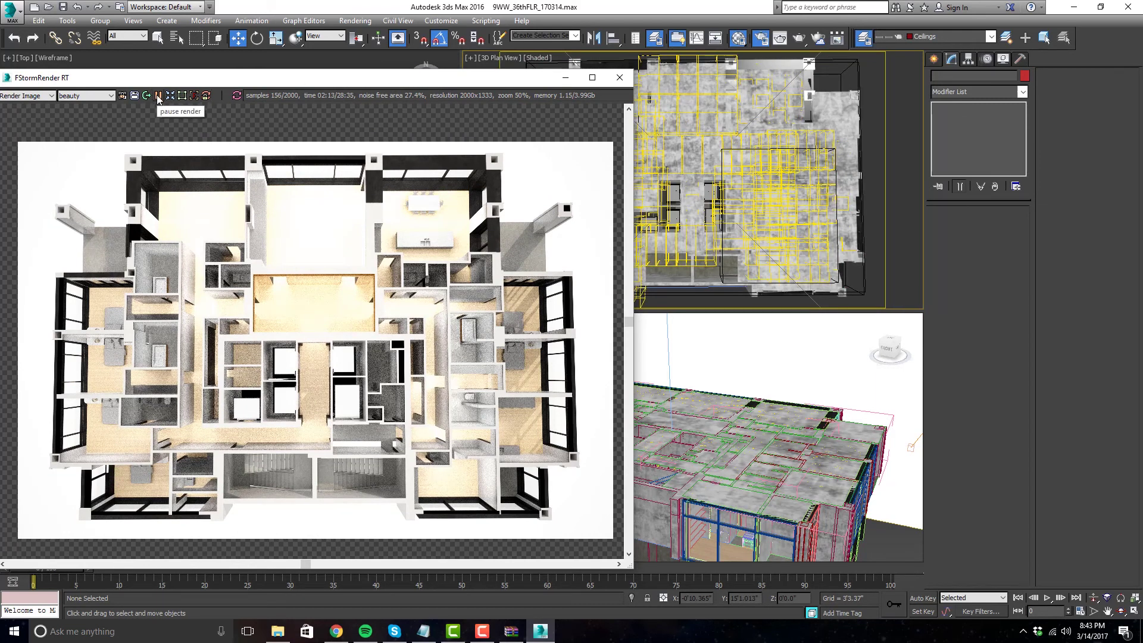
left_click_drag(442, 79, 369, 50)
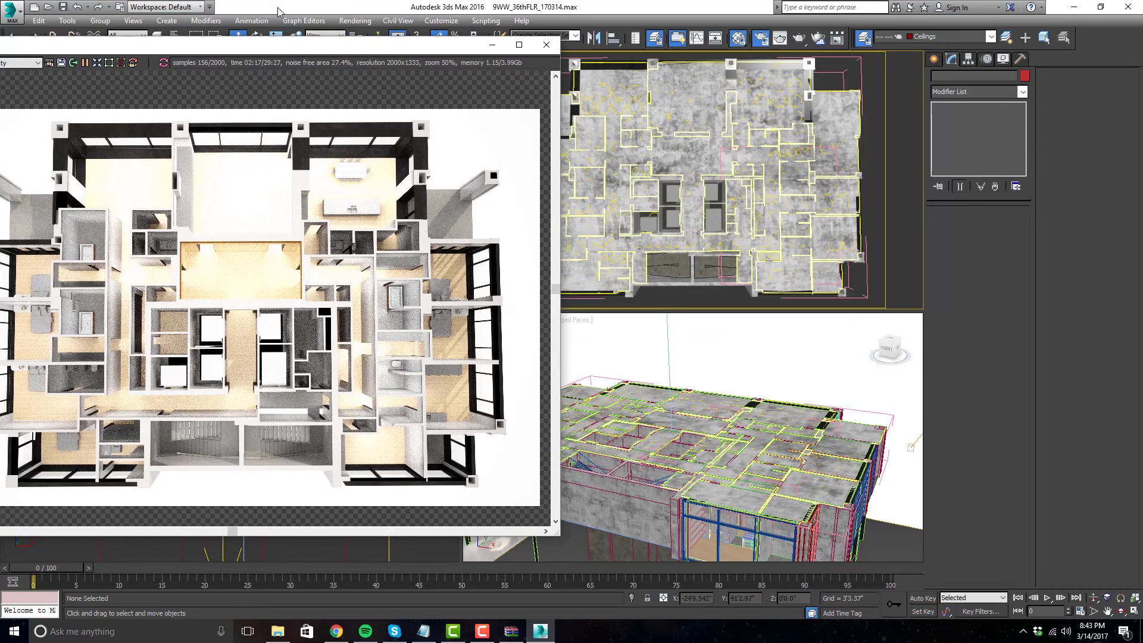
left_click_drag(255, 45, 258, 72)
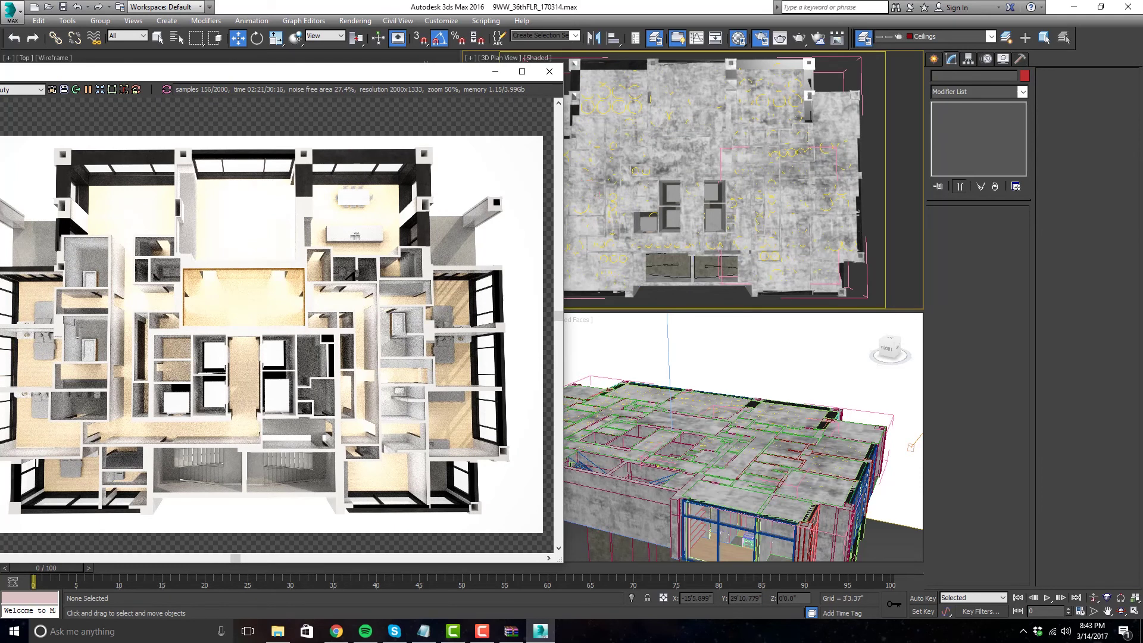
- Hide the ceiling slabs and restrict the selection filter to Lights
left_click(995, 136)
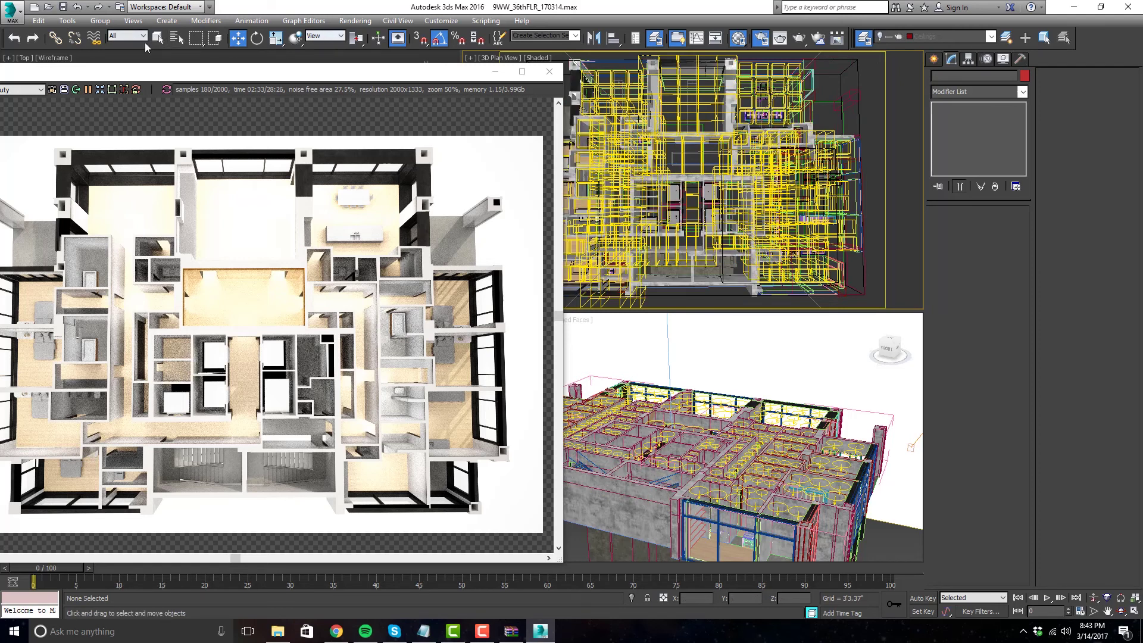
left_click(137, 38)
left_click(130, 71)
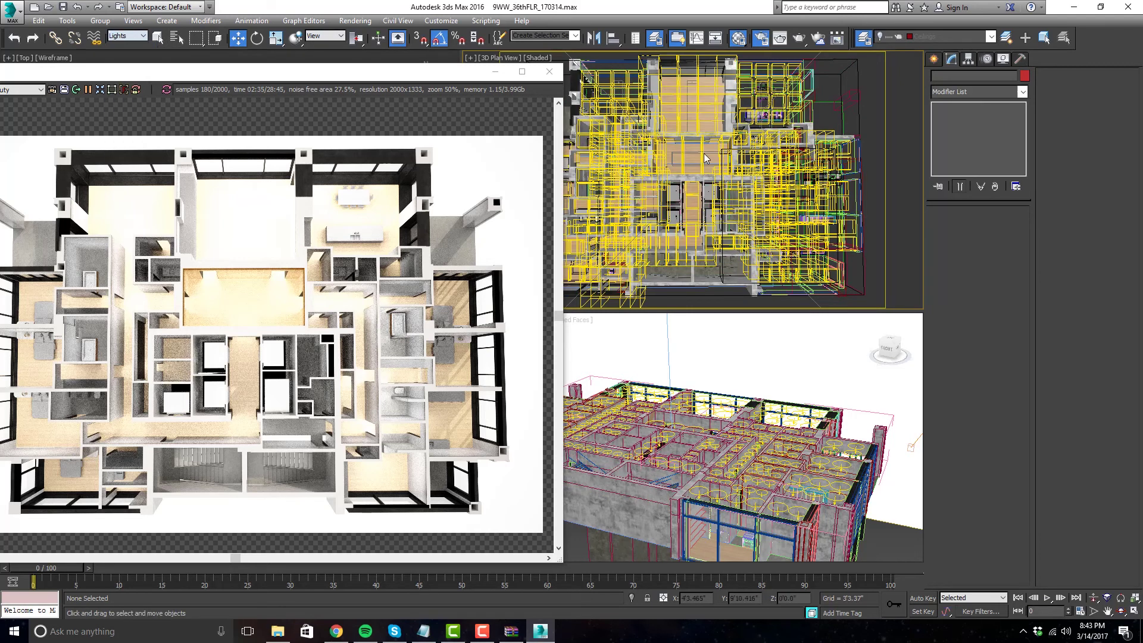
- Try a power of 10 on the FStorm light group over the upper central room and settle on 22
left_click(697, 116)
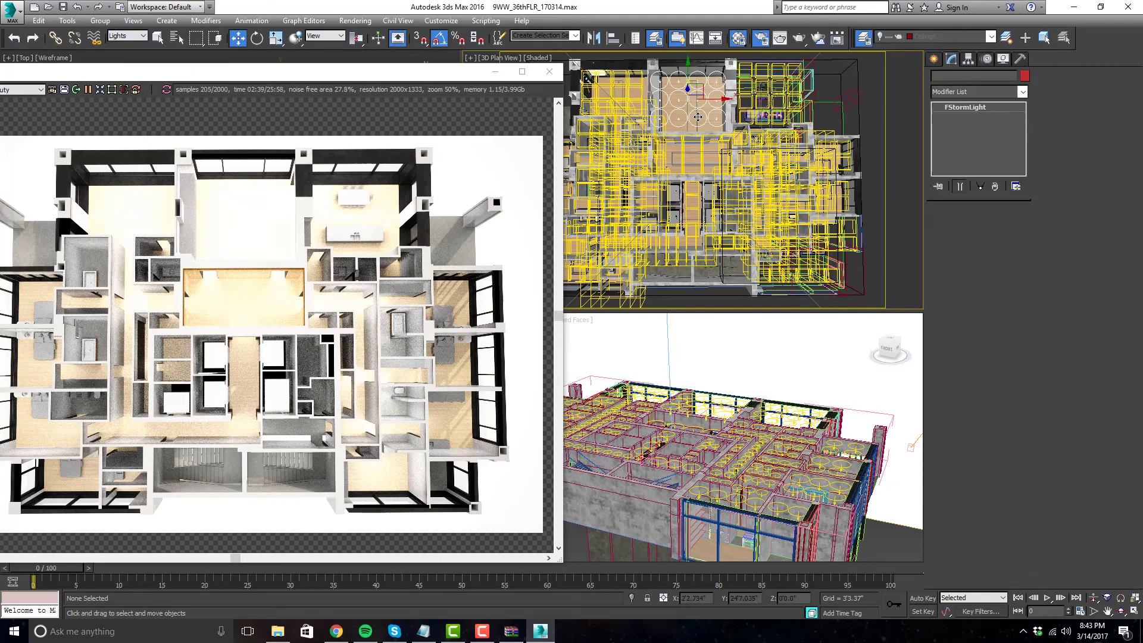
double_click(1005, 328)
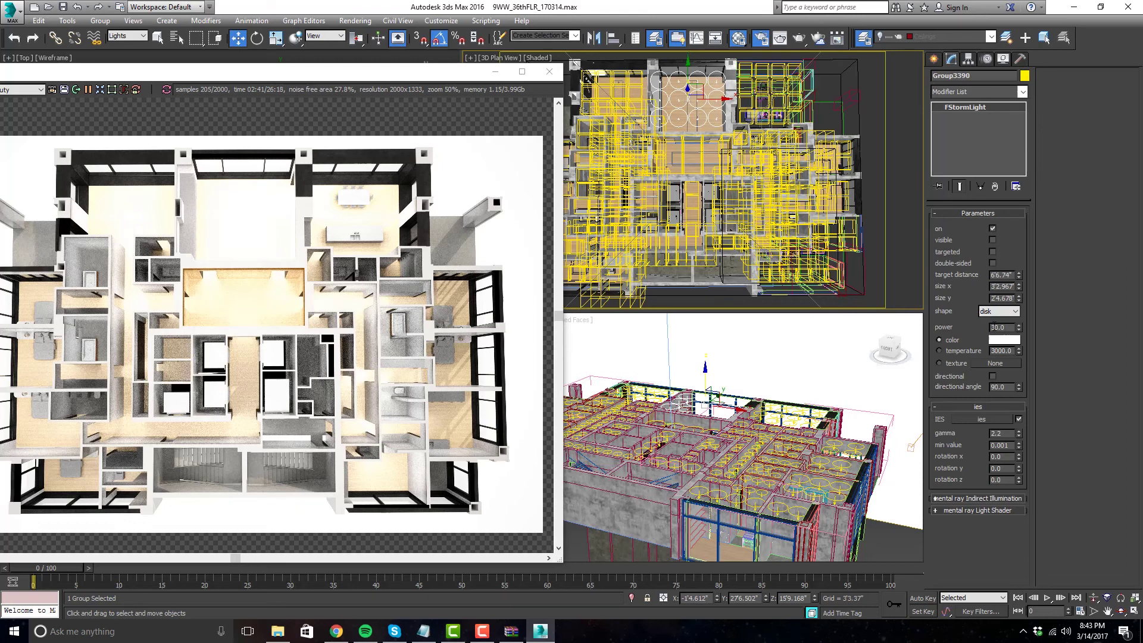
type("10")
key("Return")
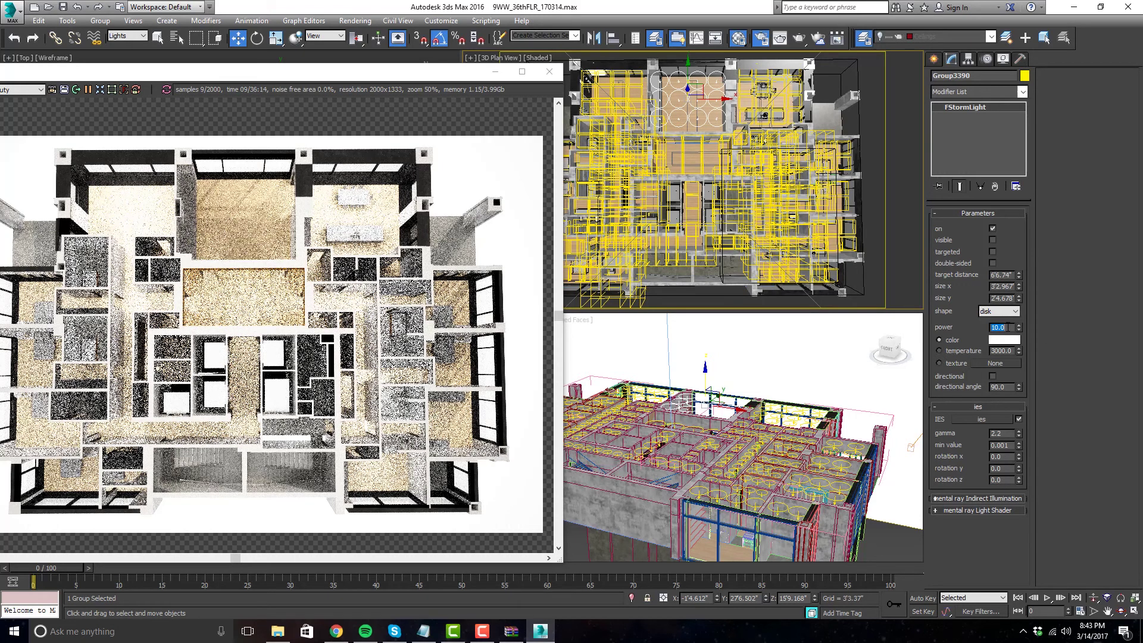
key("Return")
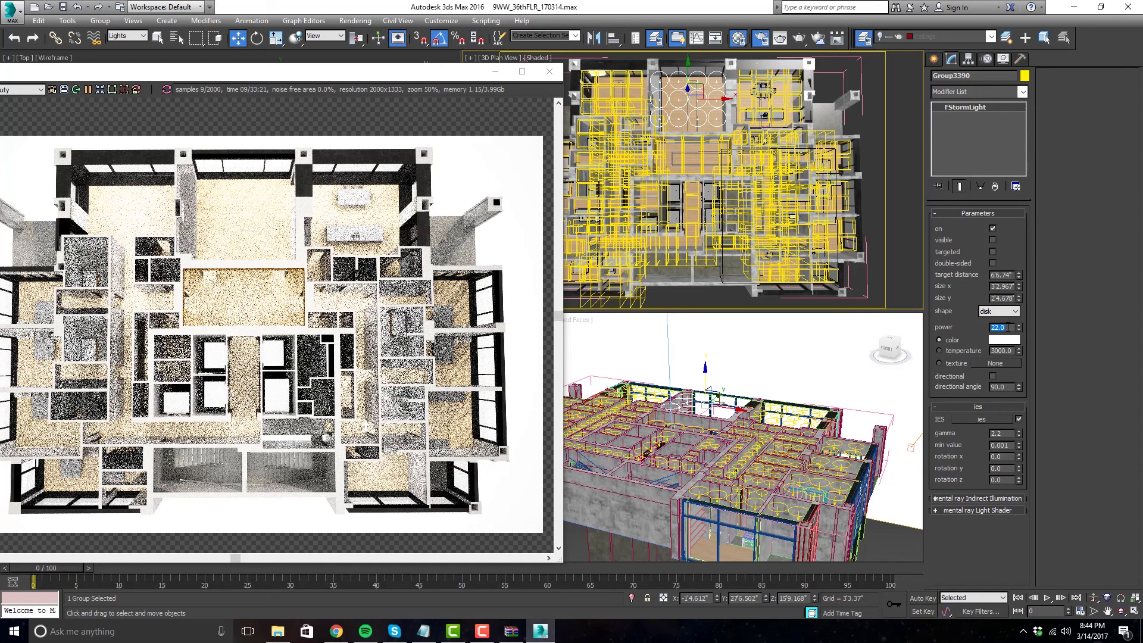
- Examine the upper rooms in the updated render and move the render window away from the upper-left lights
left_click(352, 213)
scroll(378, 190, "up", 1)
scroll(377, 214, "up", 1)
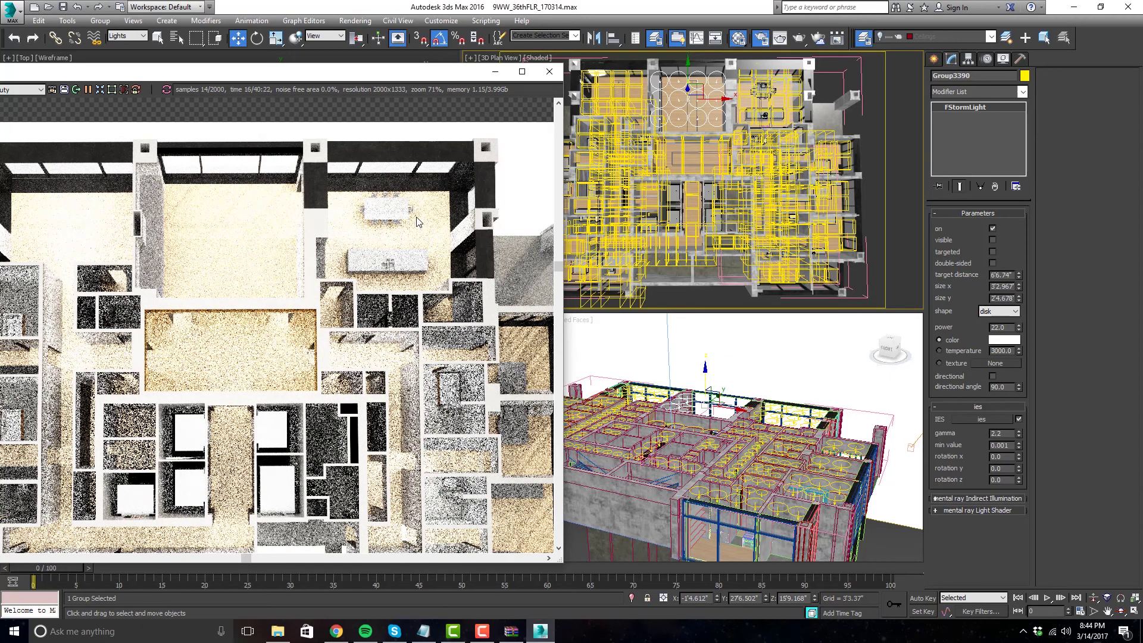
scroll(417, 222, "down", 1)
left_click_drag(417, 80, 454, 110)
- Try a power of 24 on the FStorm ceiling lights in the upper-left room and settle on 20
left_click(619, 91)
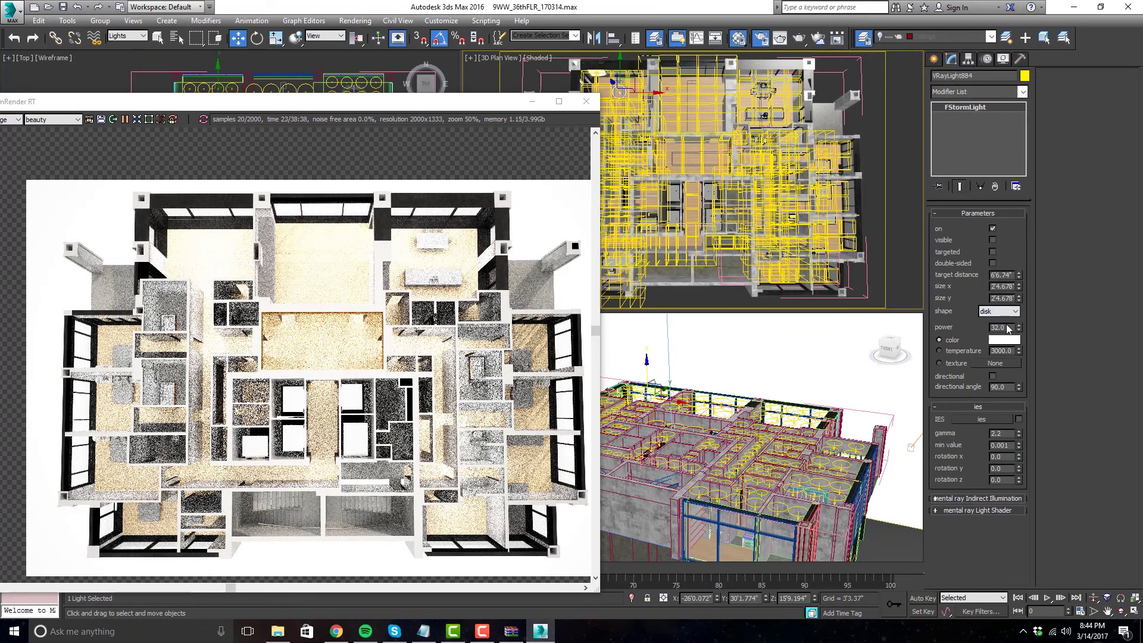
left_click_drag(1008, 328, 961, 329)
type("2")
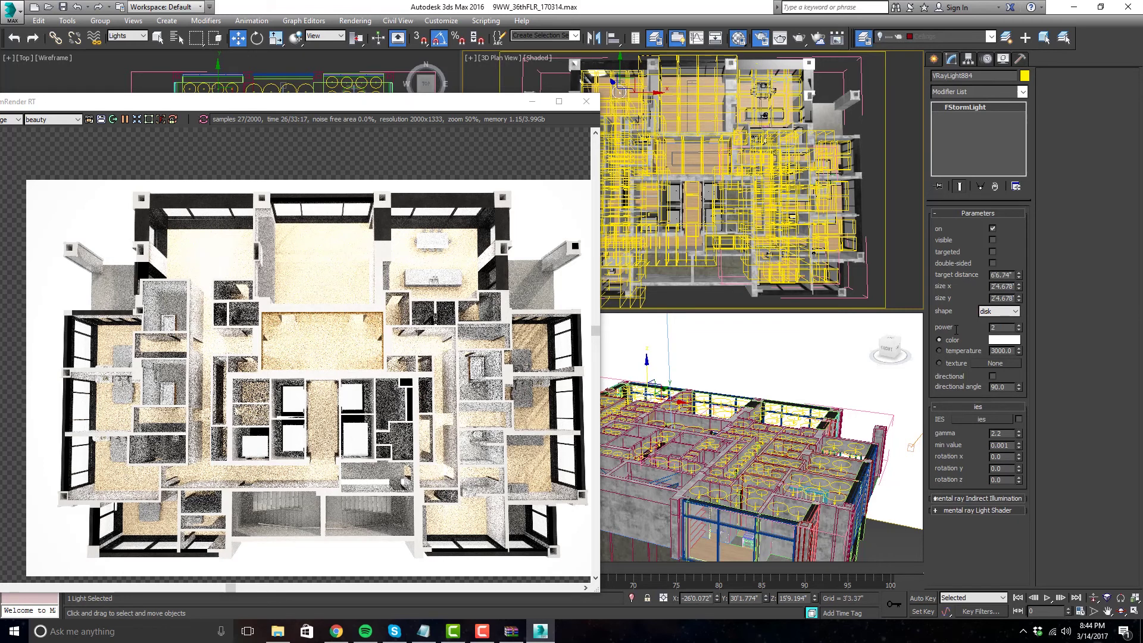
type("4")
key("Return")
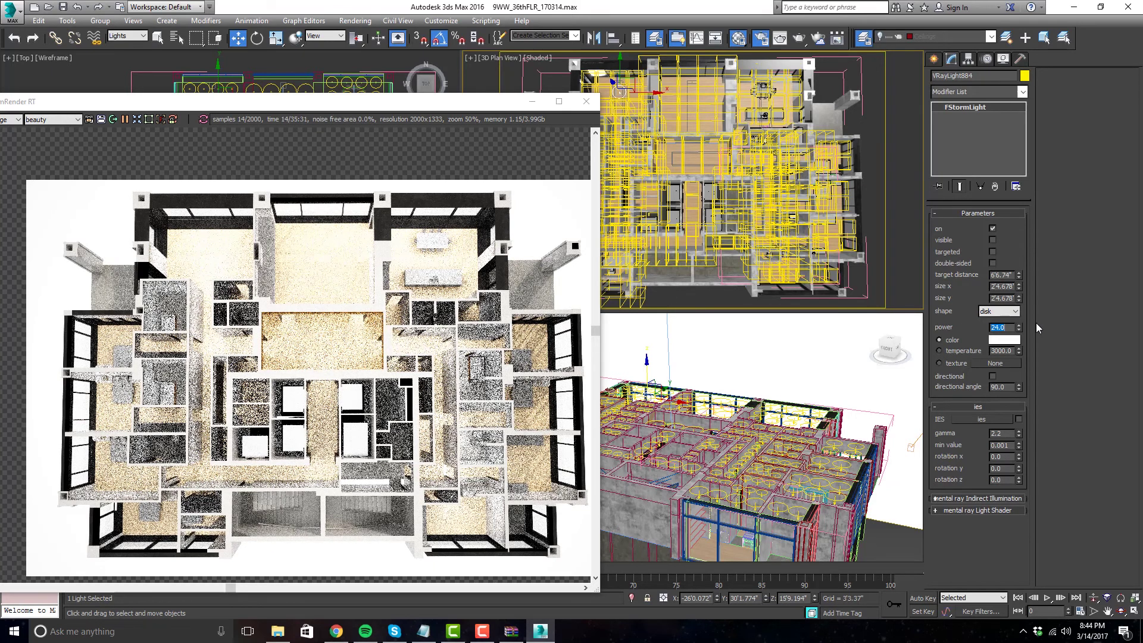
type("22")
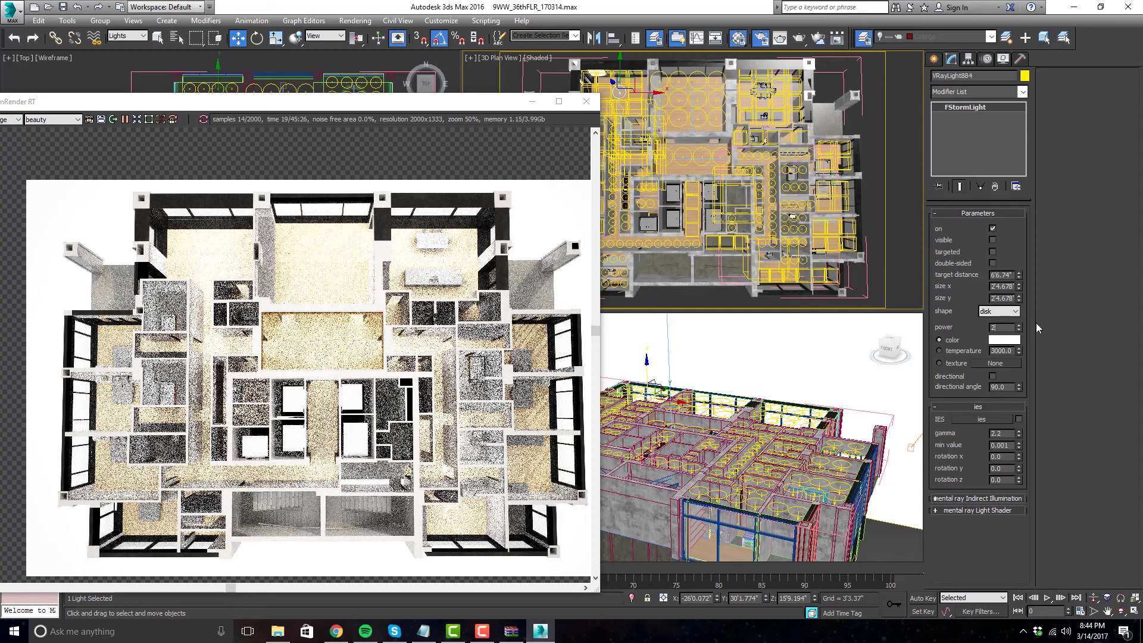
key("BackSpace")
type("0")
key("Return")
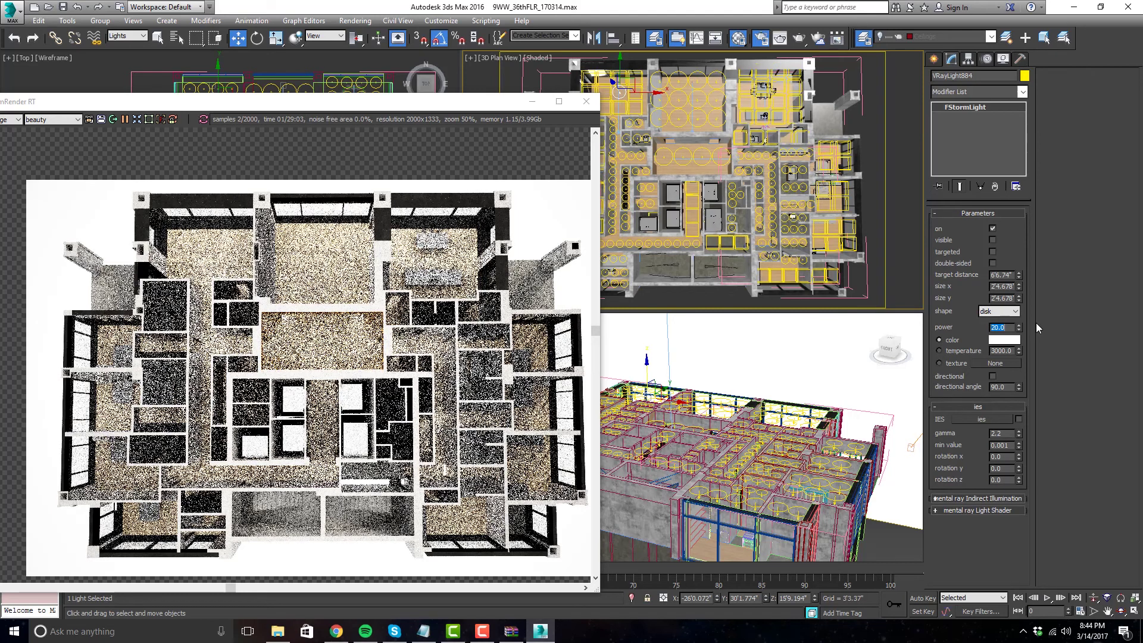
- Set the power of the FStorm ceiling lights in the upper-right room with the kitchen island to 22
left_click(746, 101)
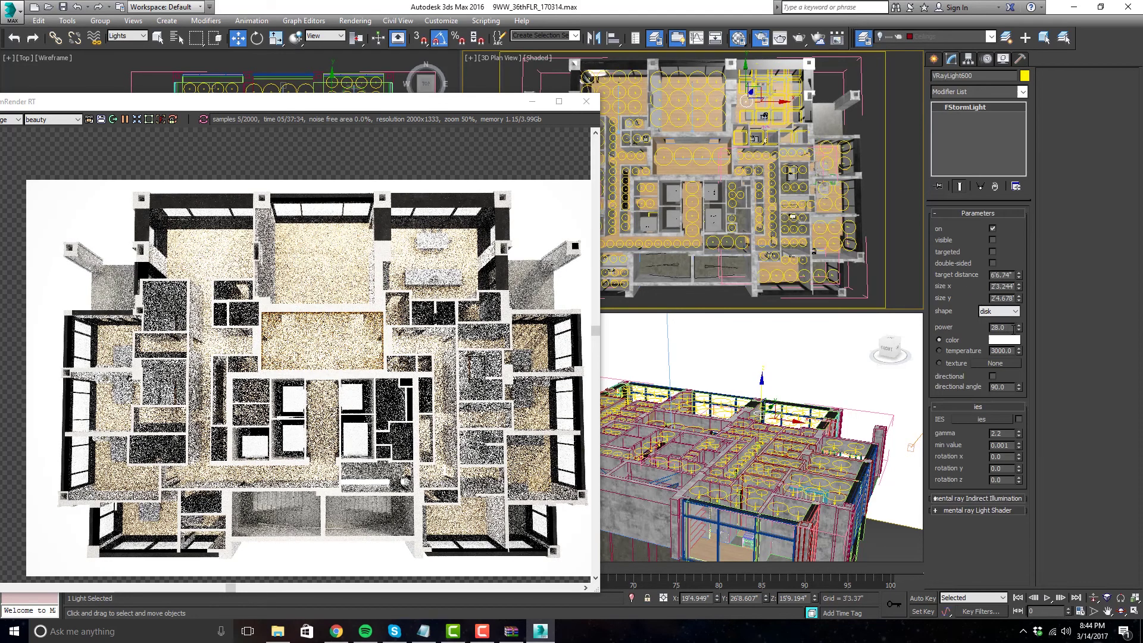
left_click_drag(1013, 328, 978, 325)
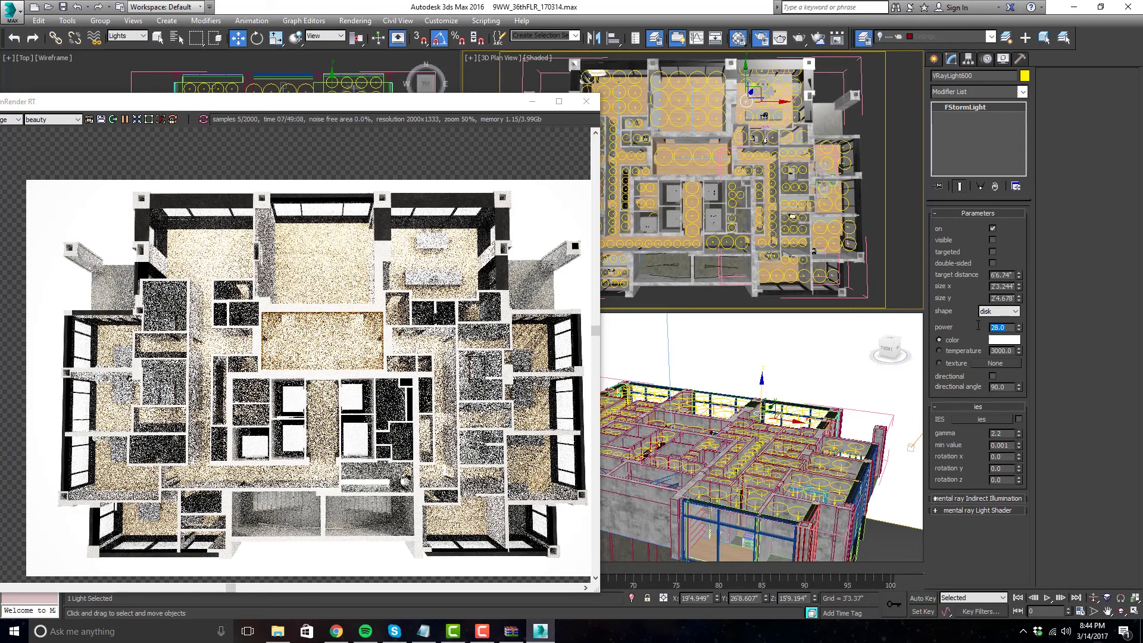
type("22")
key("Return")
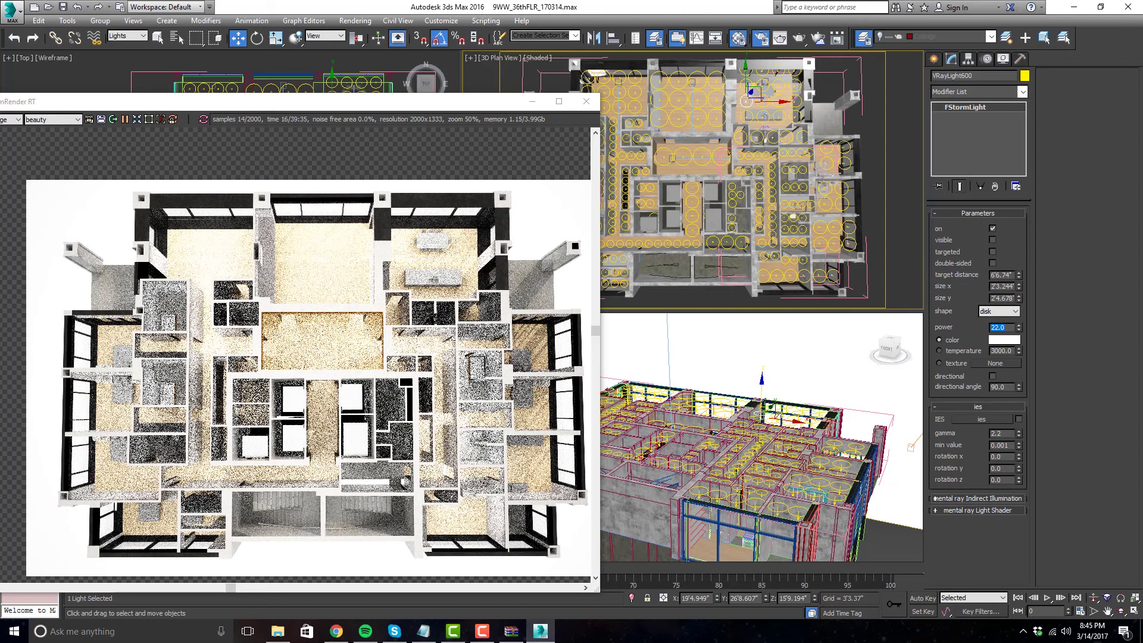
key("Return")
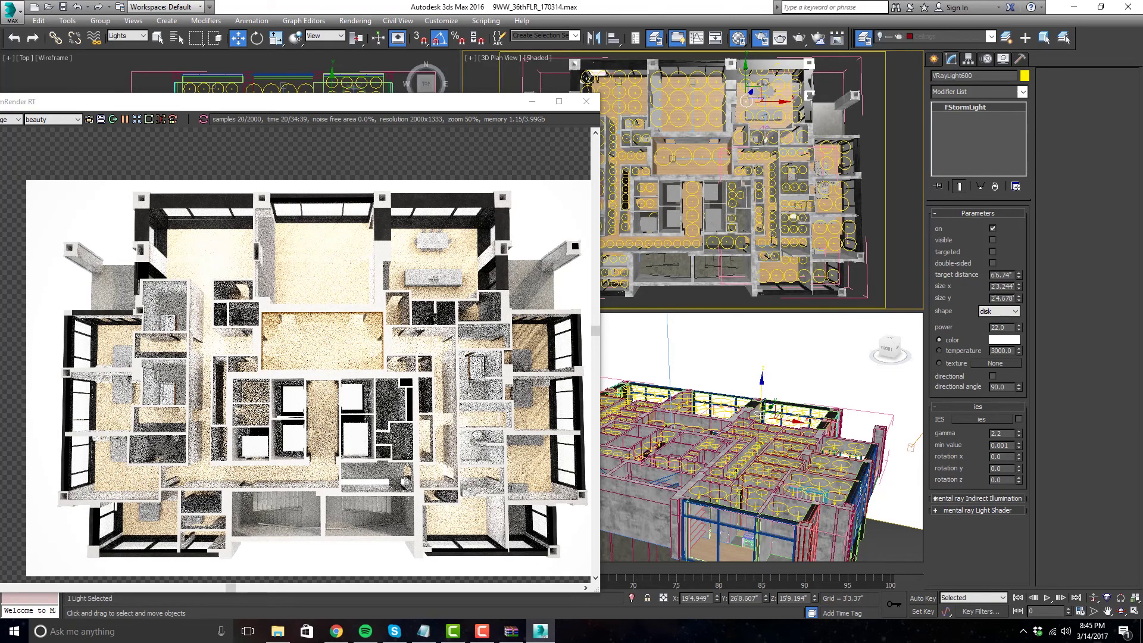
- Refresh the FStorm render with the new light powers, toggling the lights' viewport display off and back on
left_click(204, 118)
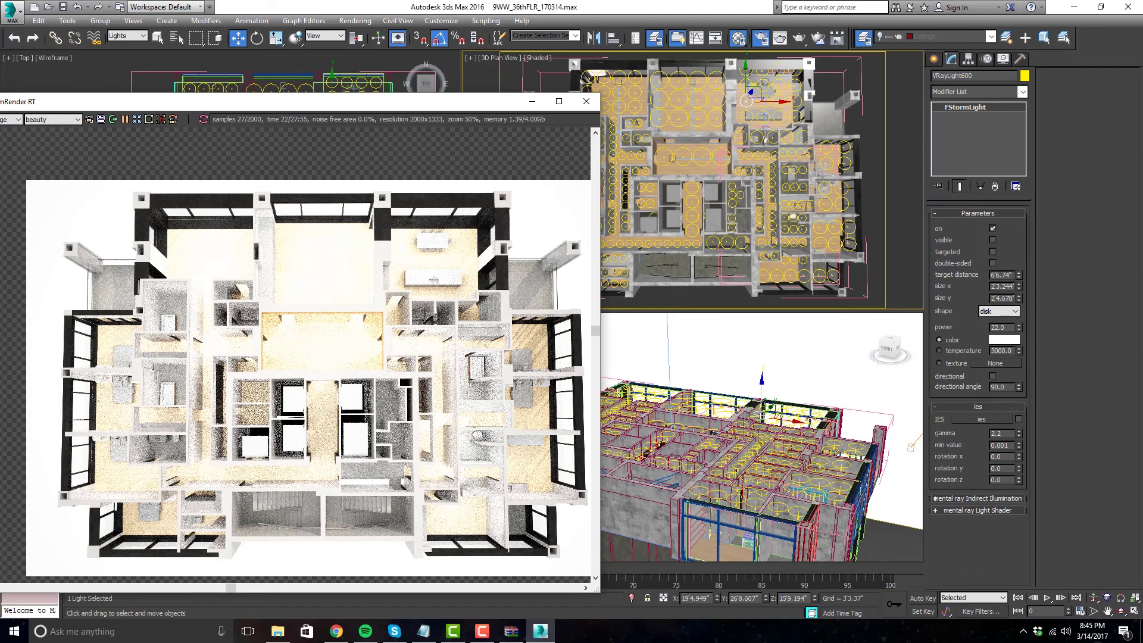
key("shift+l")
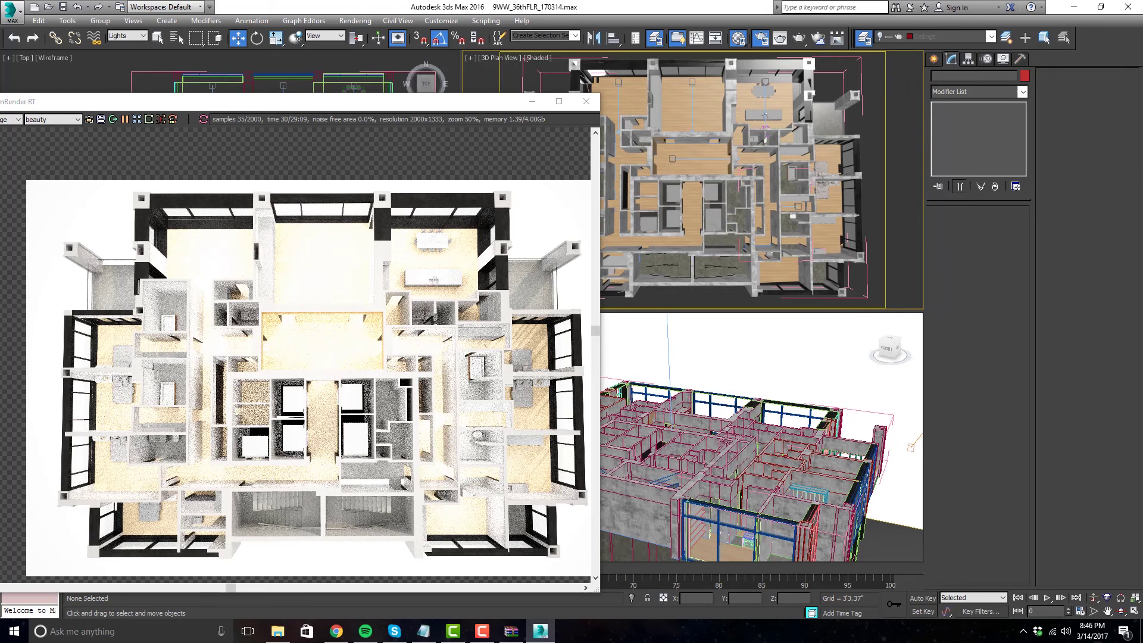
key("shift+l")
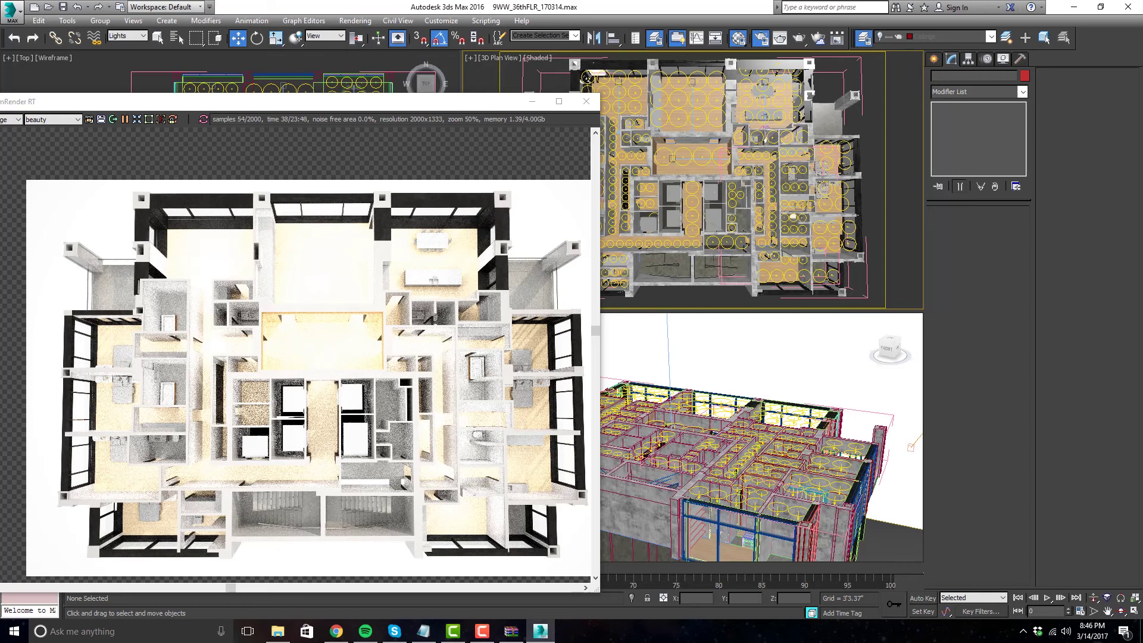
left_click(203, 120)
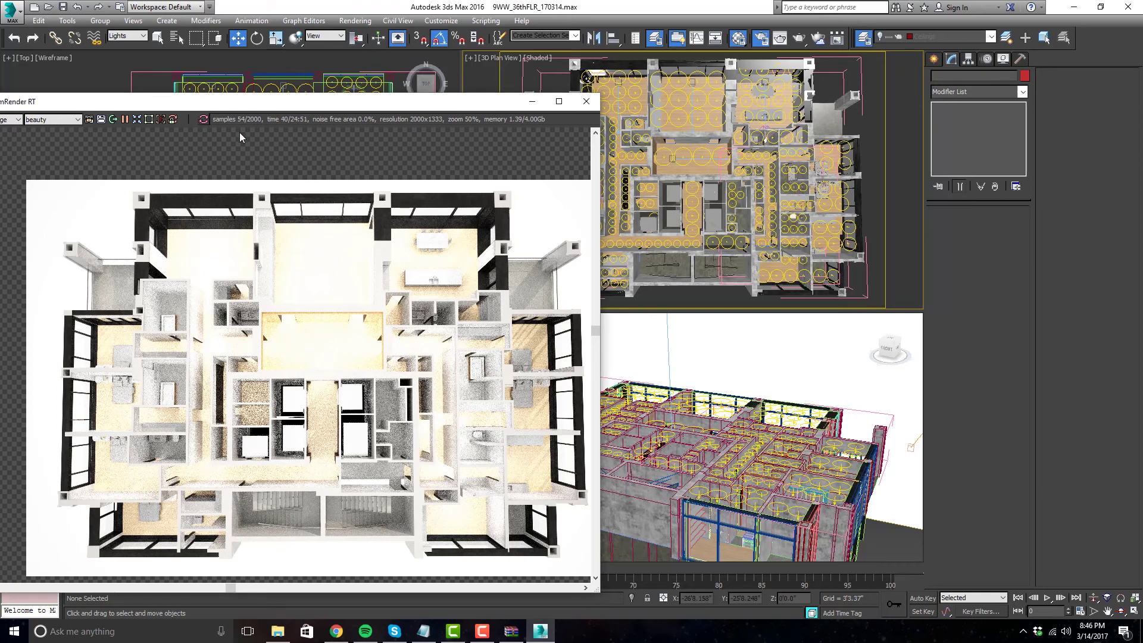
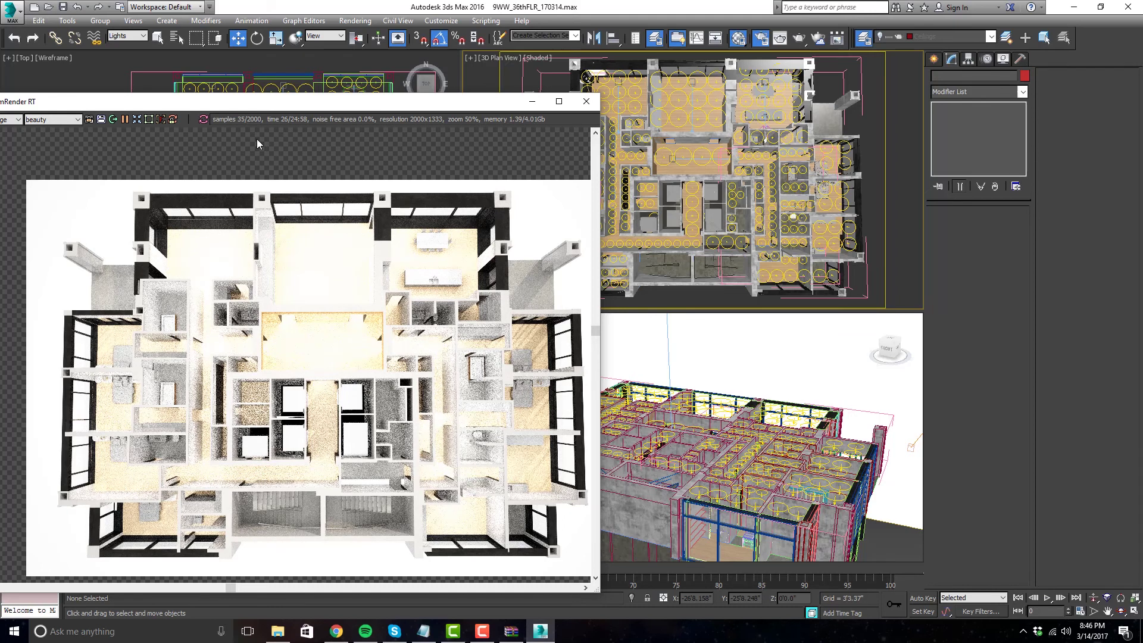
- Set the FStorm ceiling lights' power to 20 in the upper-middle room and 22 in the upper-left room
left_click(692, 118)
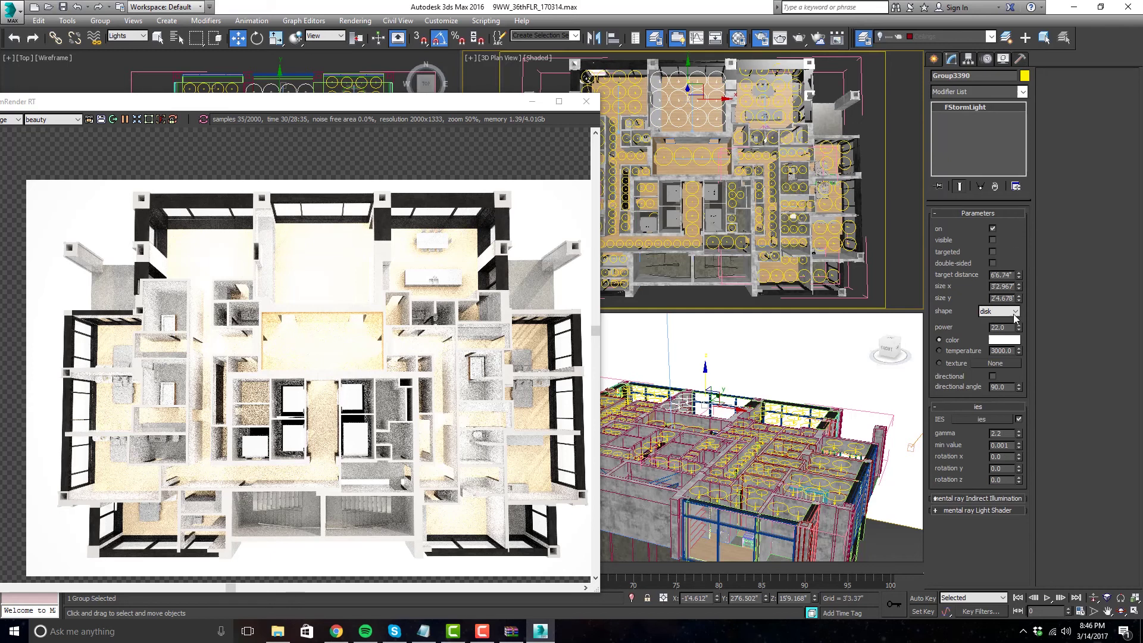
double_click(1003, 327)
key("Return")
left_click(634, 91)
left_click(634, 91)
left_click_drag(1007, 327, 979, 326)
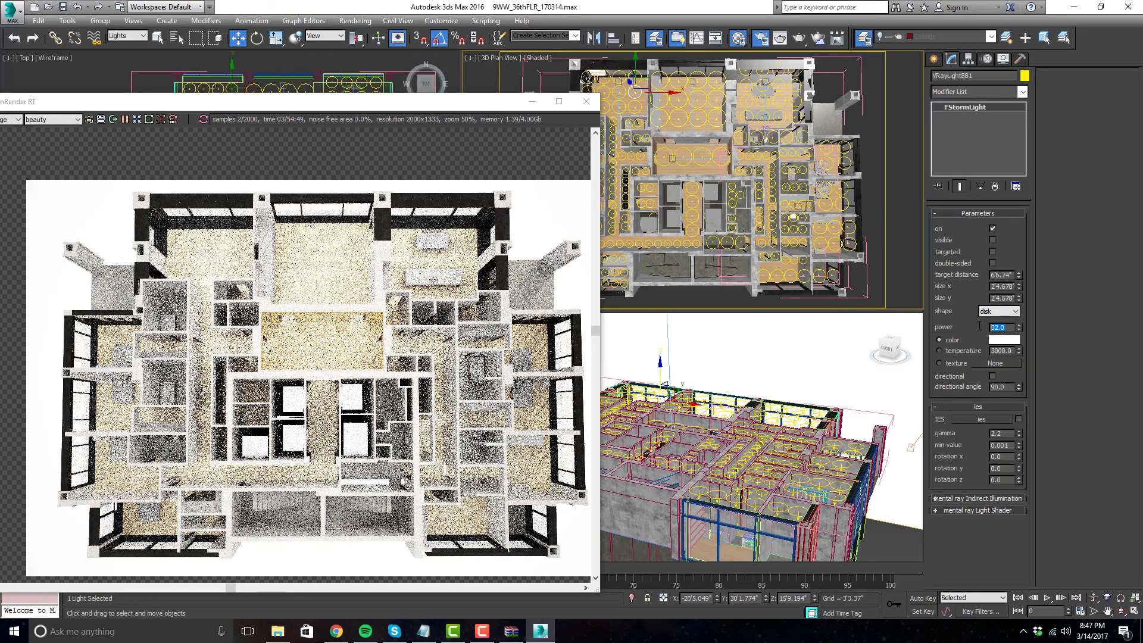
type("22")
key("Return")
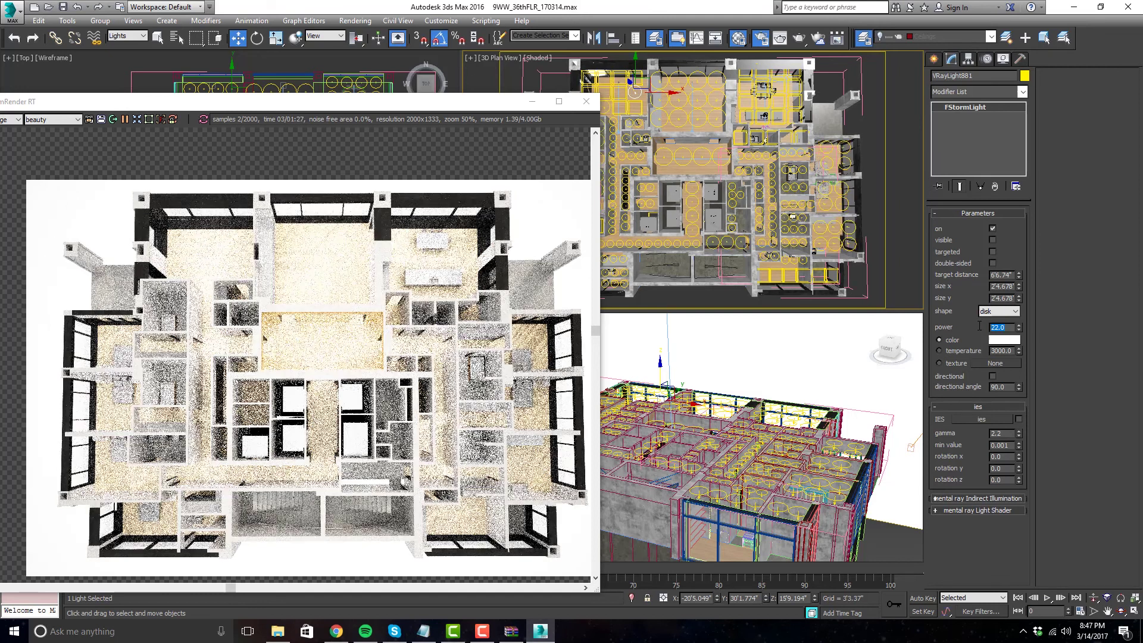
- Set the power of the FStorm ceiling lights in the upper-right kitchen room to 18
left_click(763, 102)
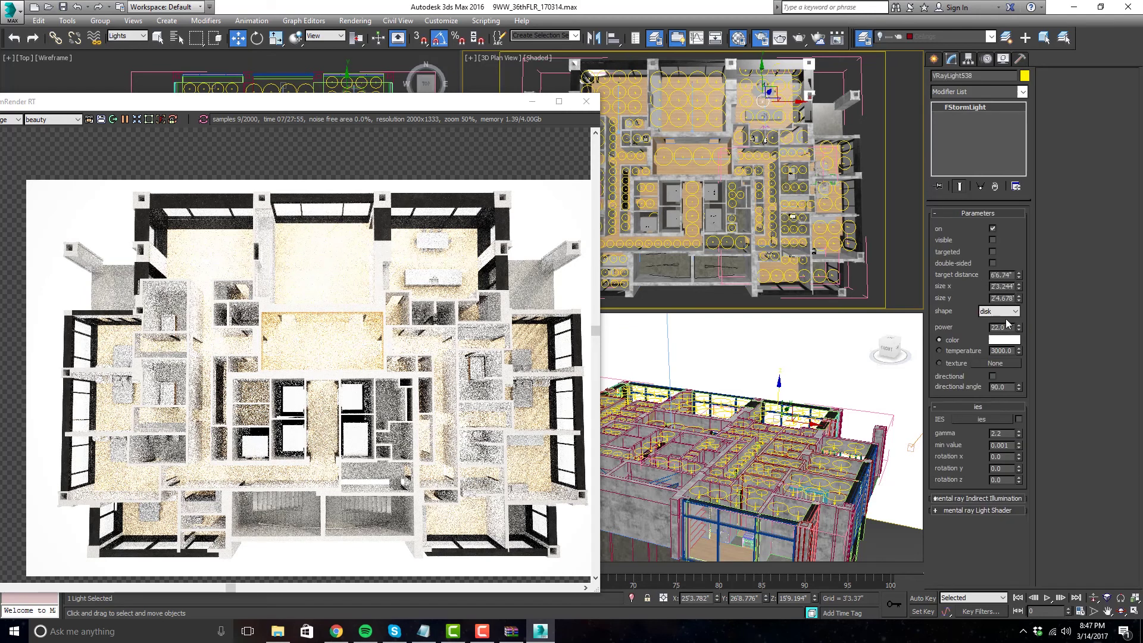
double_click(1000, 327)
type("18")
key("Return")
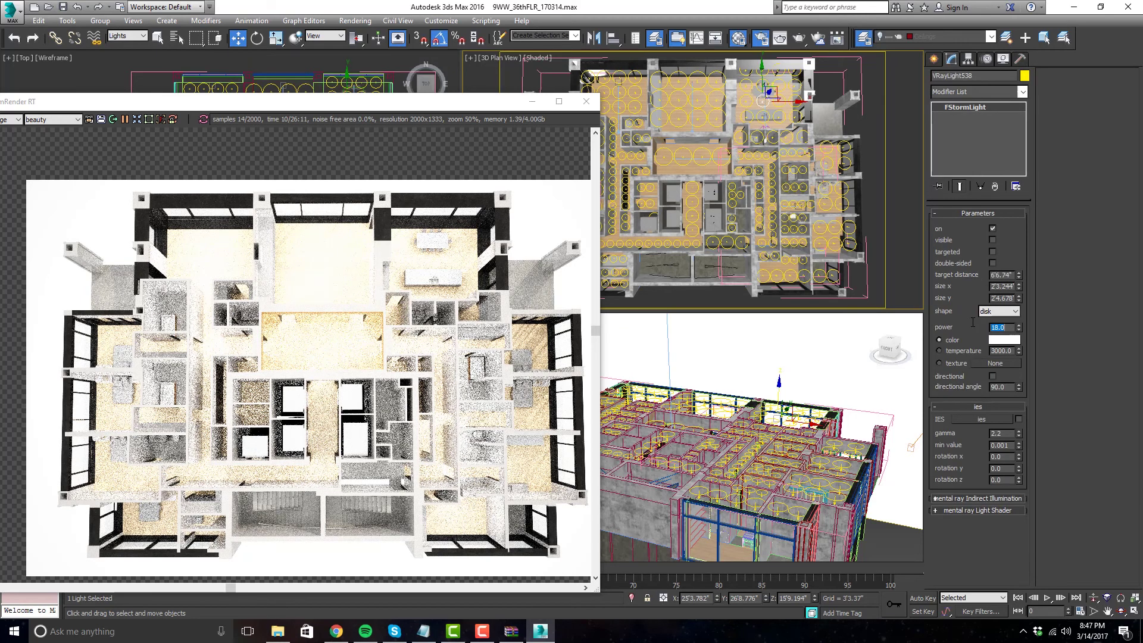
- Try a power of 16 on the FStorm ceiling lights in the upper-middle room, then reduce it to 12
left_click(702, 128)
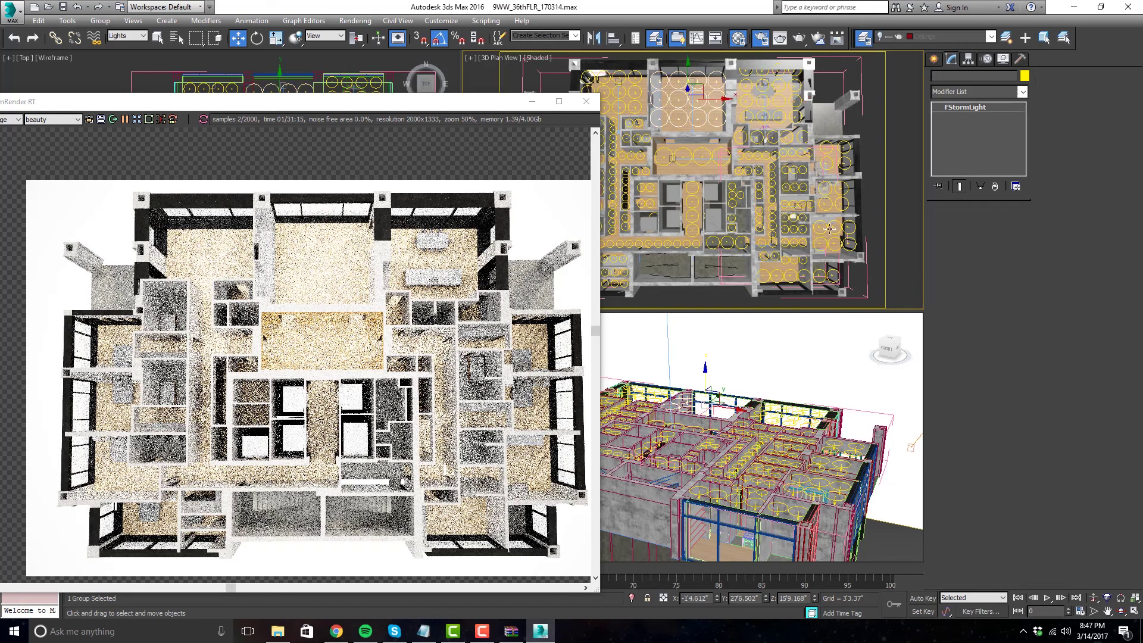
double_click(1008, 326)
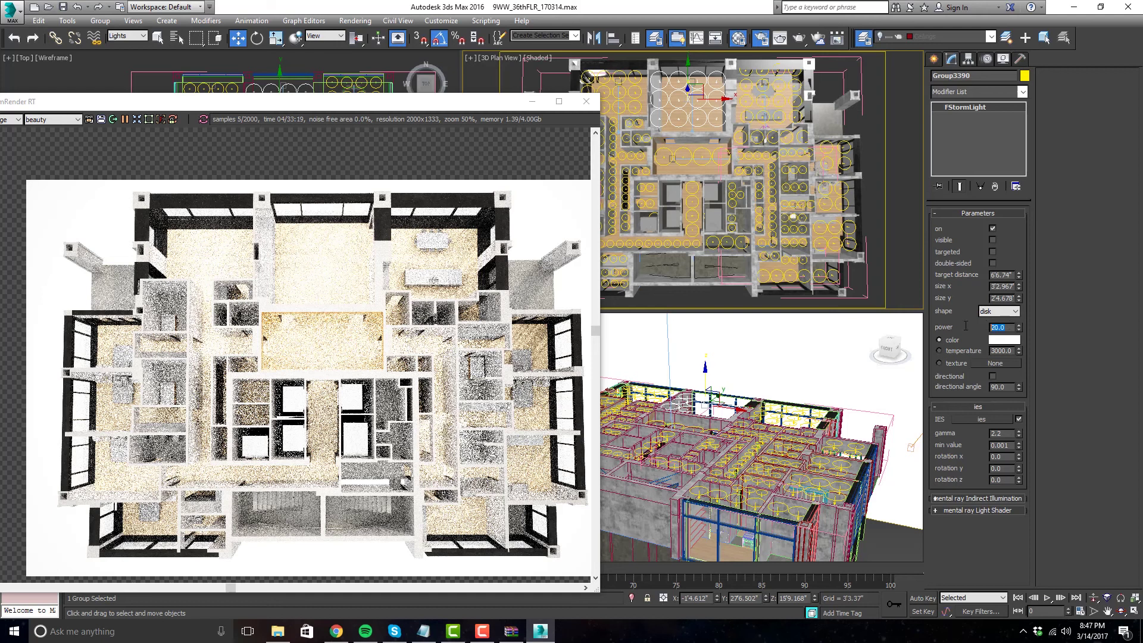
type("16")
key("Return")
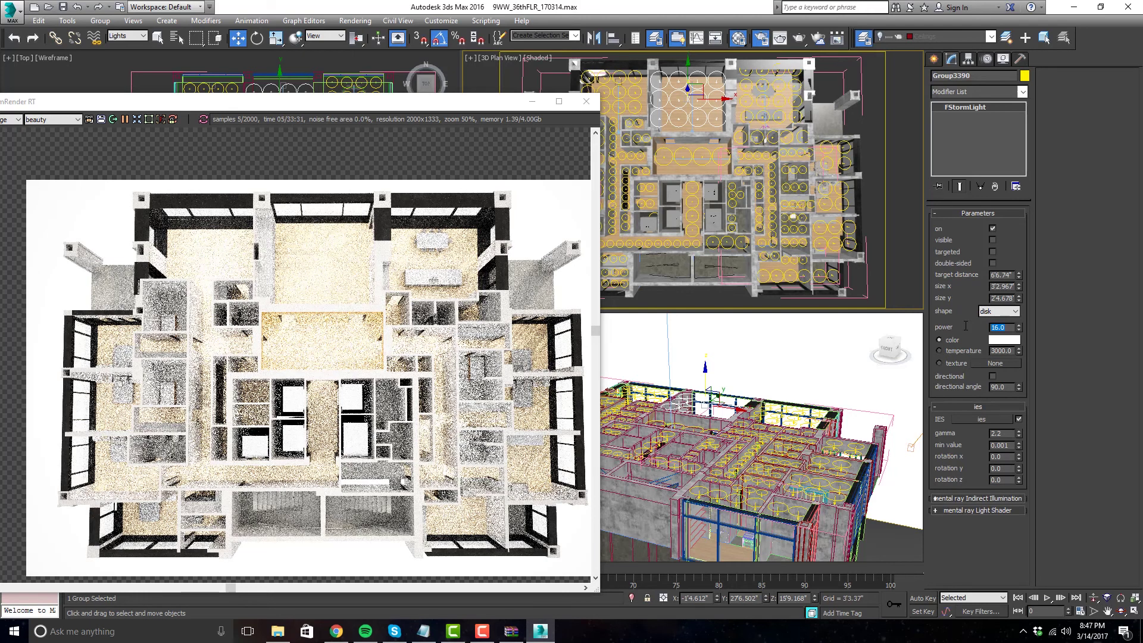
type("12")
key("Return")
- Set the power of the FStorm ceiling lights in the upper-left room to 16
left_click(636, 92)
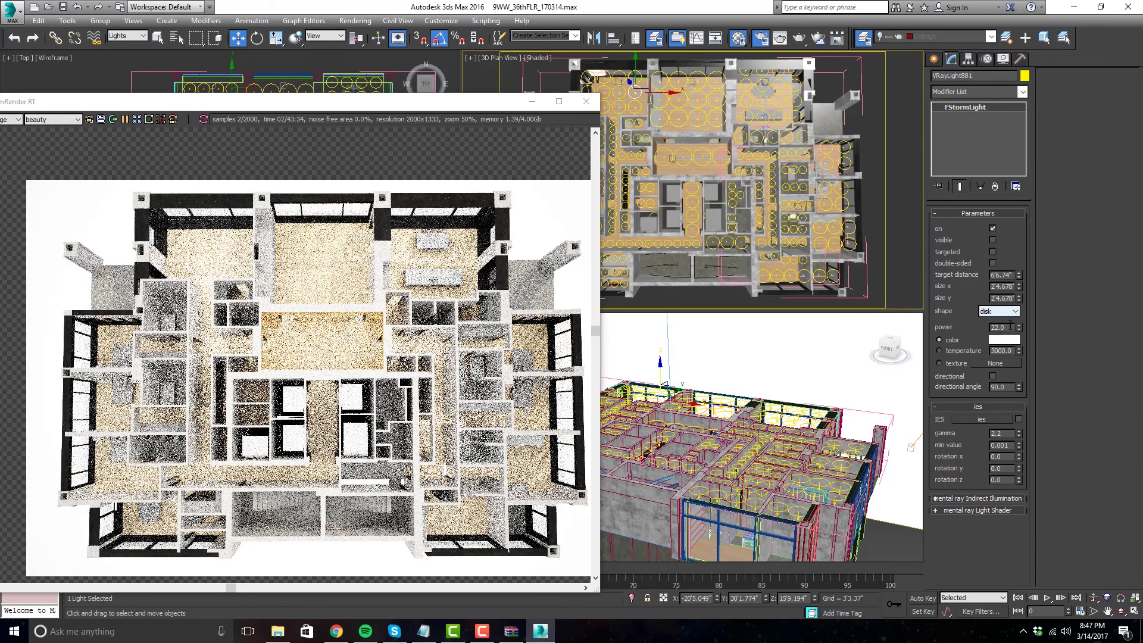
left_click_drag(1010, 327, 975, 326)
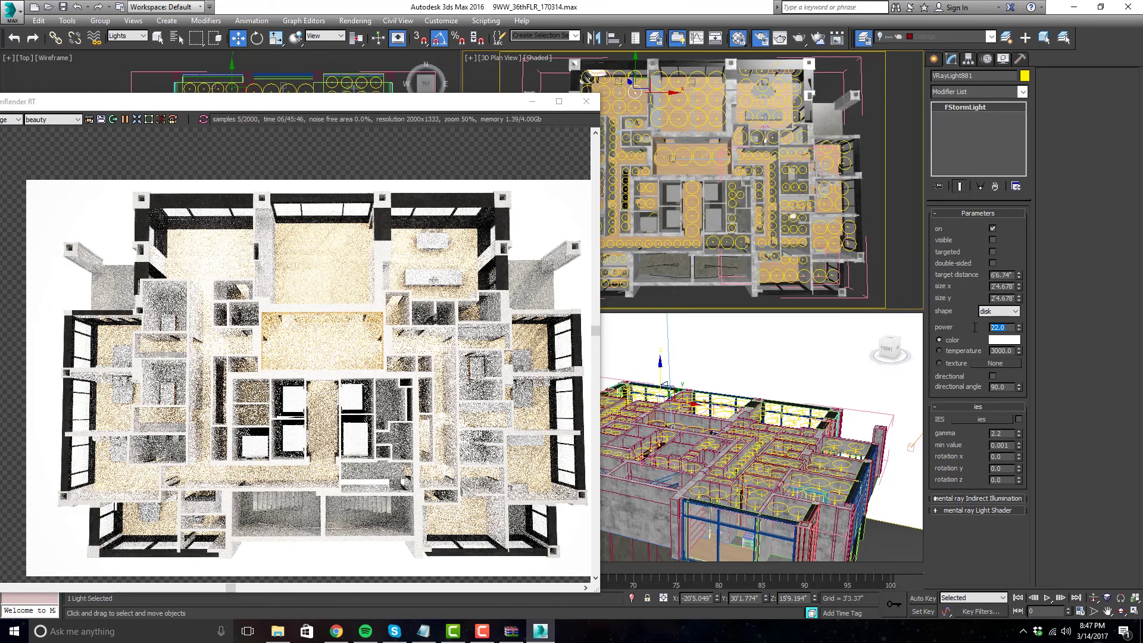
type("16")
key("Return")
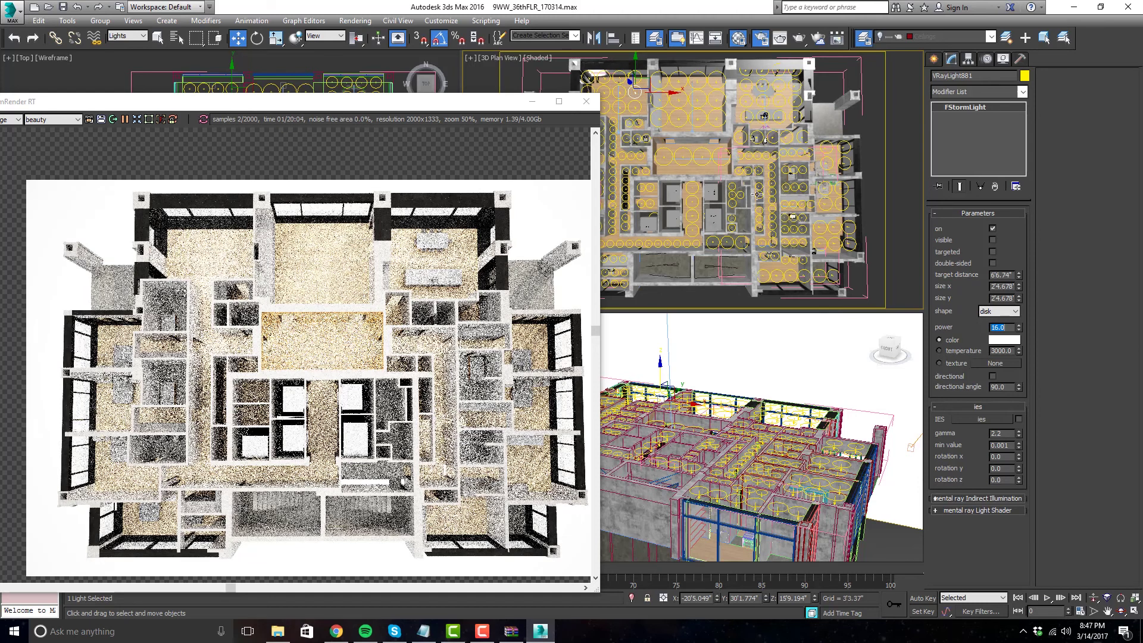
- Set the FStorm lights' power to 30 in the central room below the upper-middle room and in the corridor just right of it
left_click(702, 156)
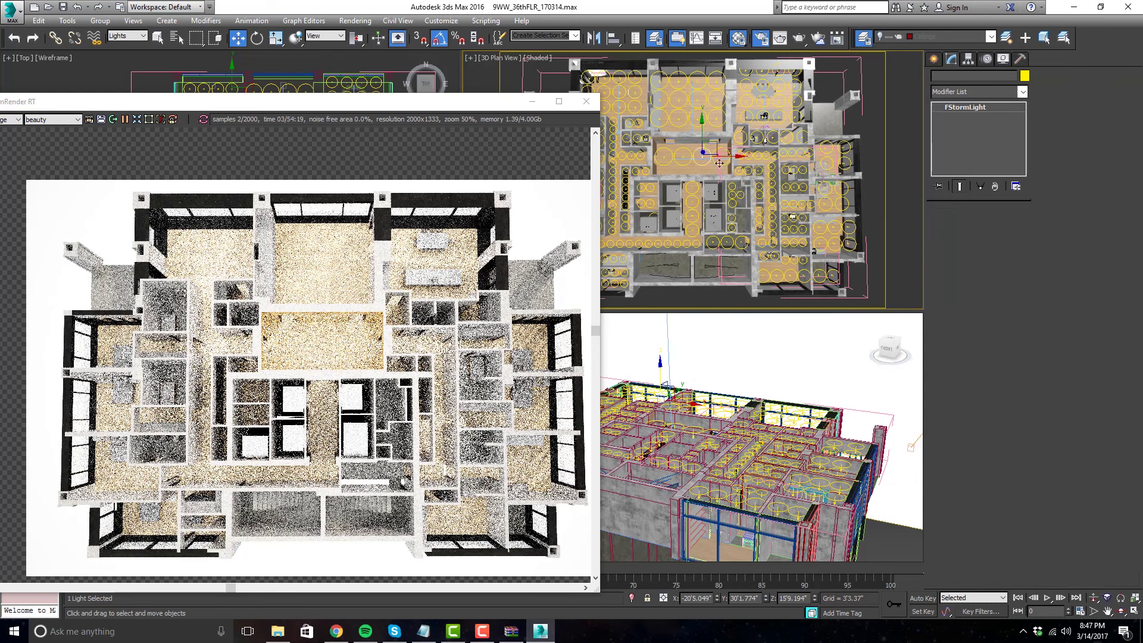
double_click(993, 327)
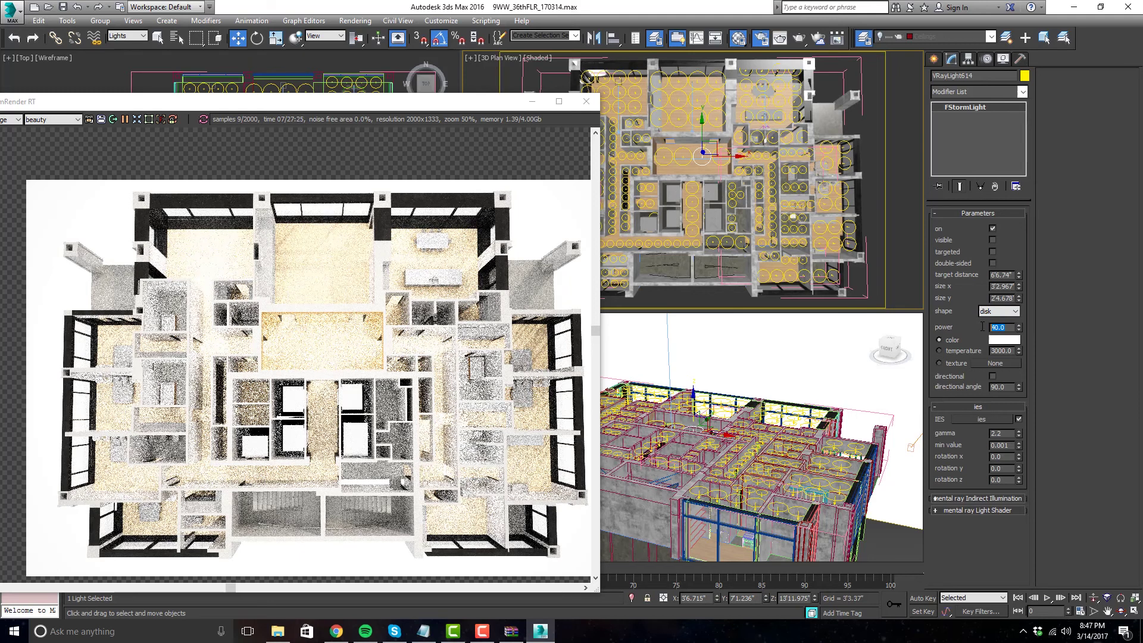
type("30")
key("Return")
left_click(759, 154)
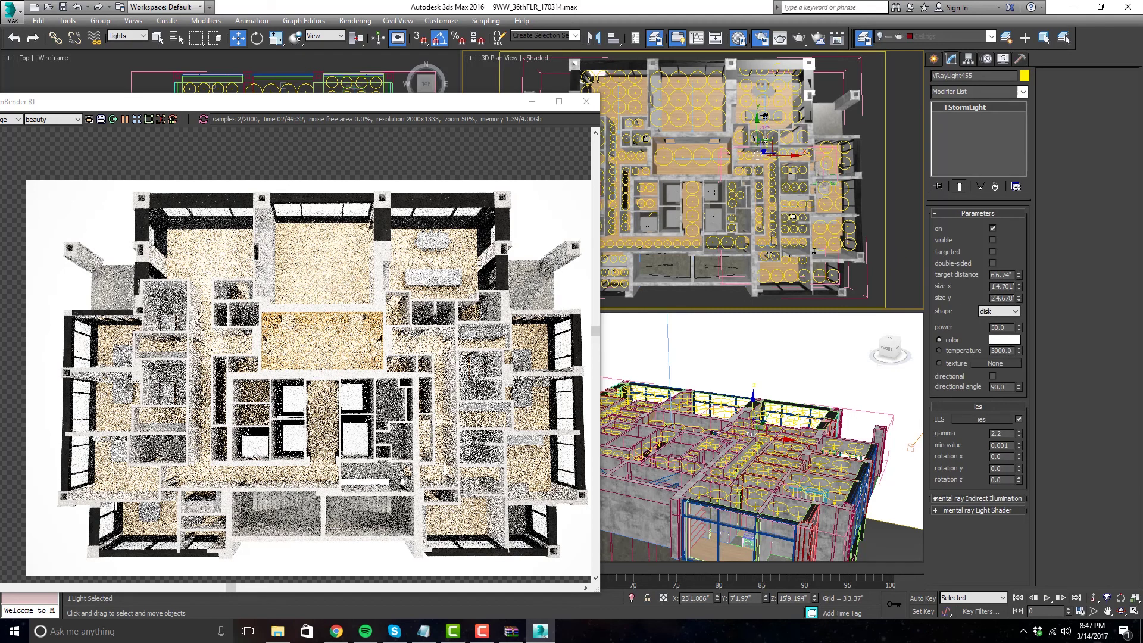
double_click(992, 328)
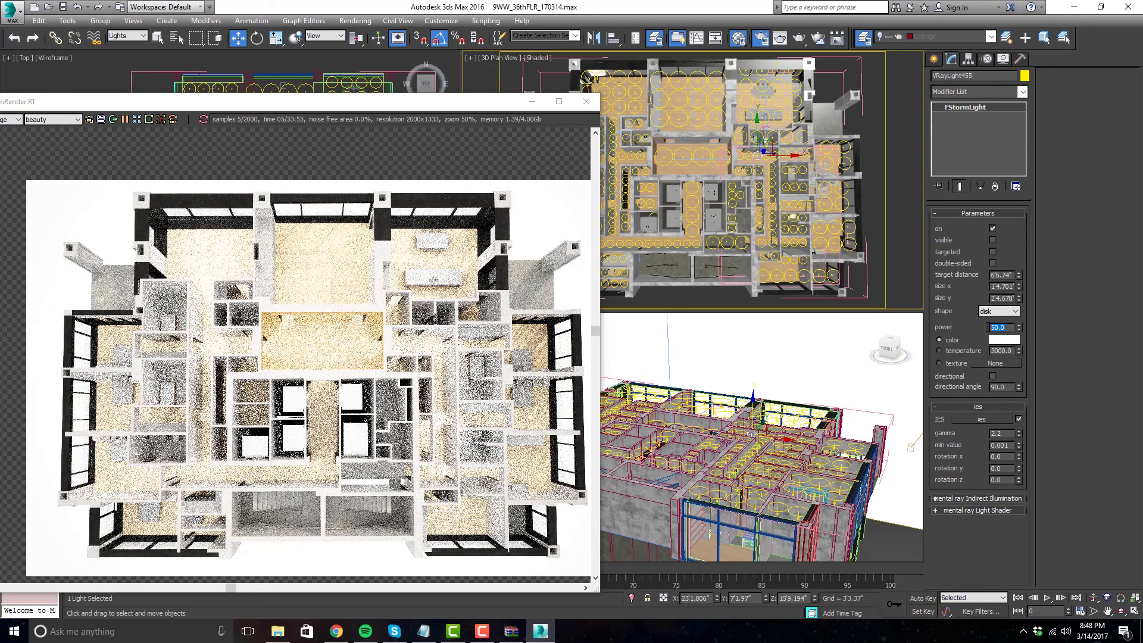
type("30")
key("Return")
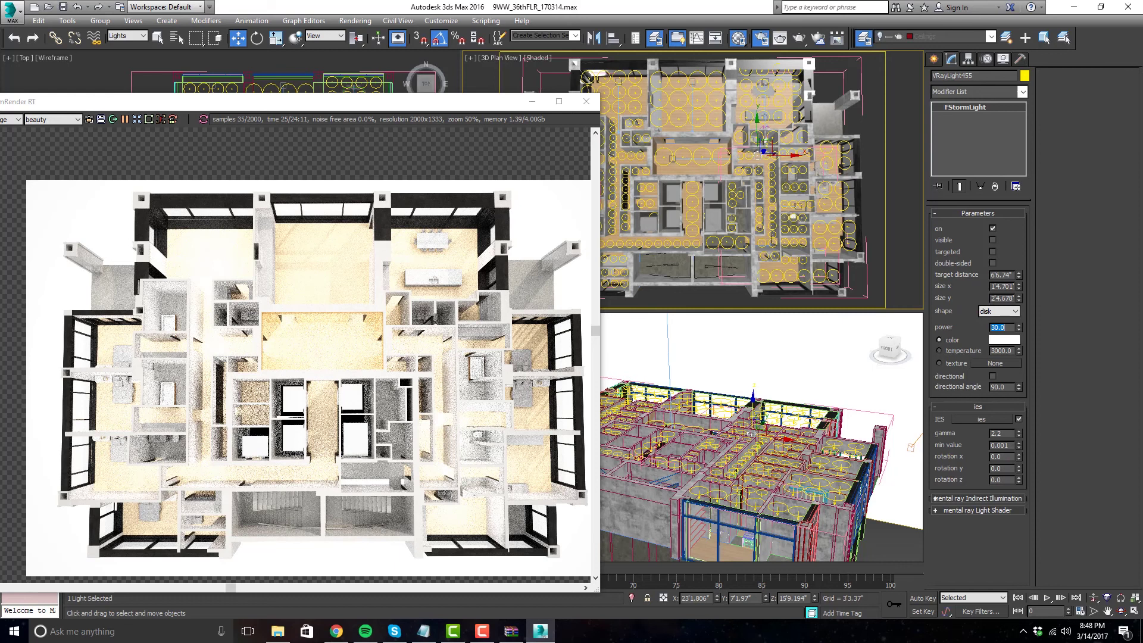
- Turn the Ceilings layer back on and refresh the FStorm render
left_click(880, 37)
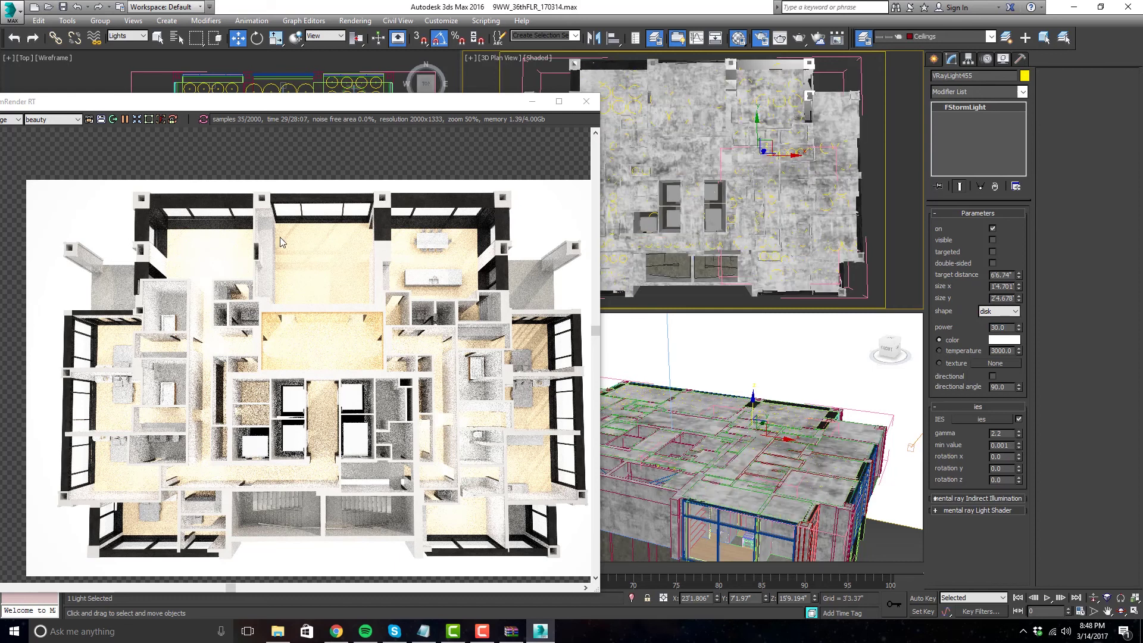
left_click(205, 119)
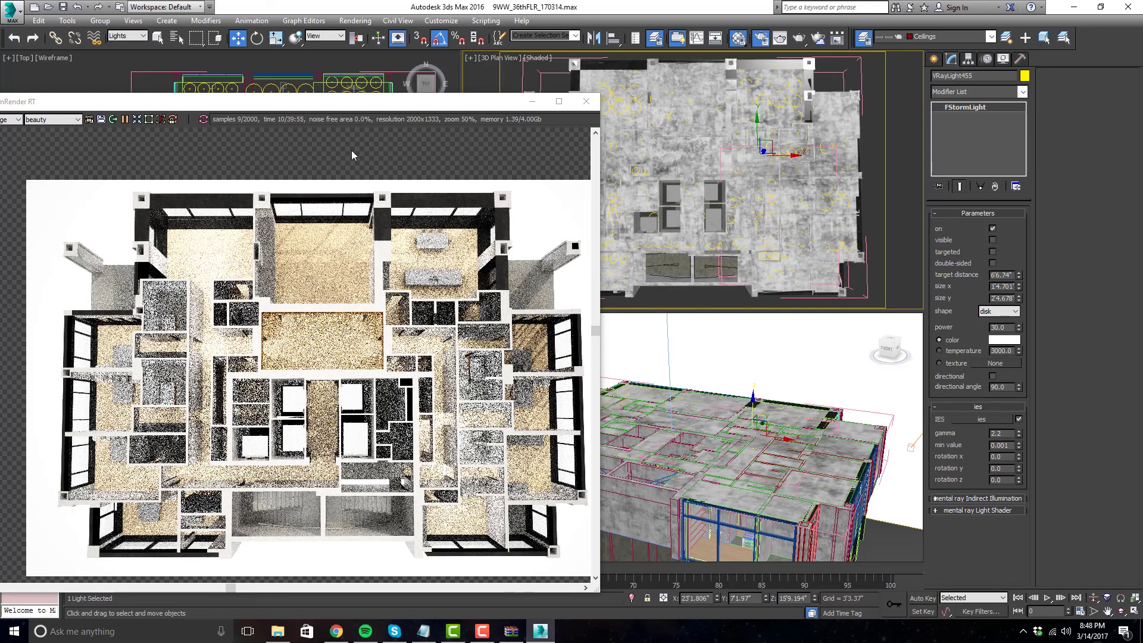
- Check the upper-middle room's light power and set the upper-left room's FStorm ceiling lights to 12
left_click(700, 103)
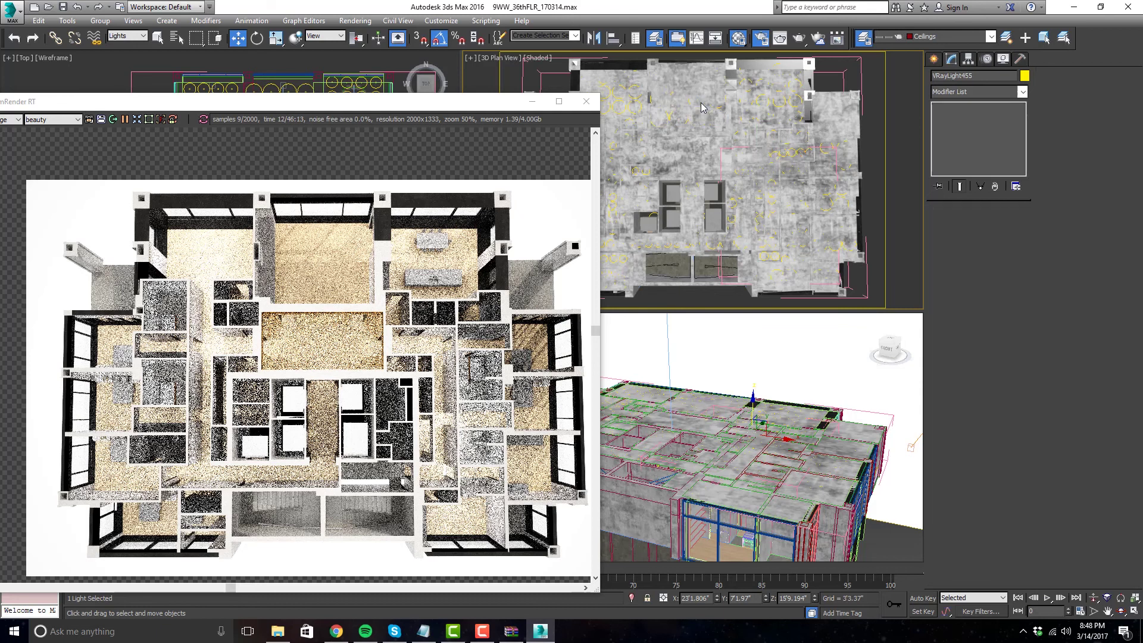
left_click(698, 101)
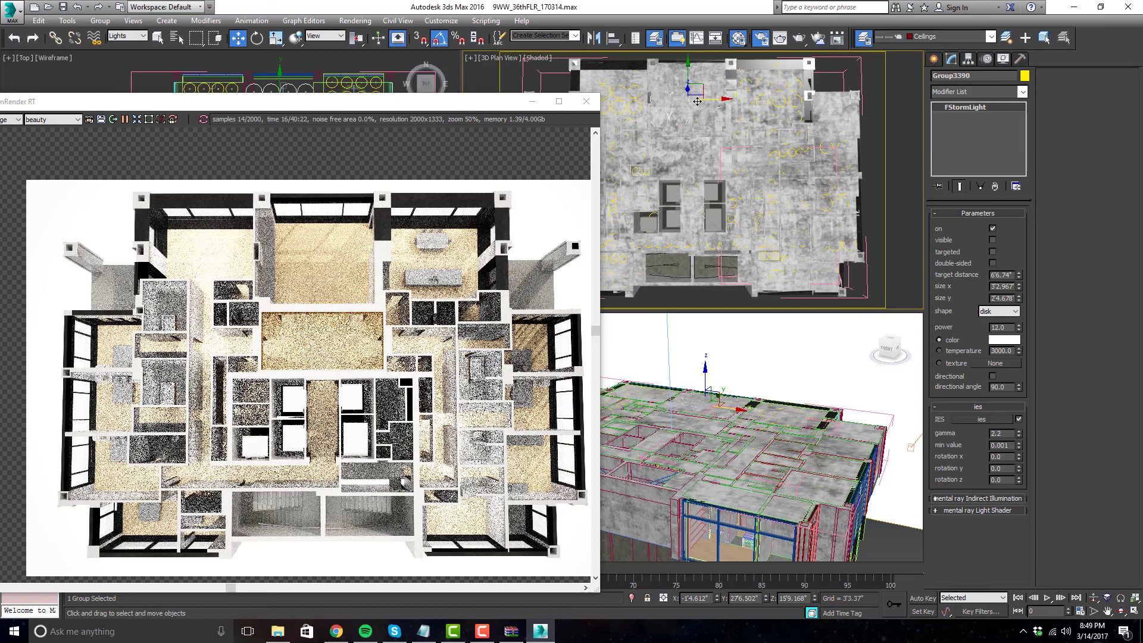
left_click_drag(697, 102, 639, 93)
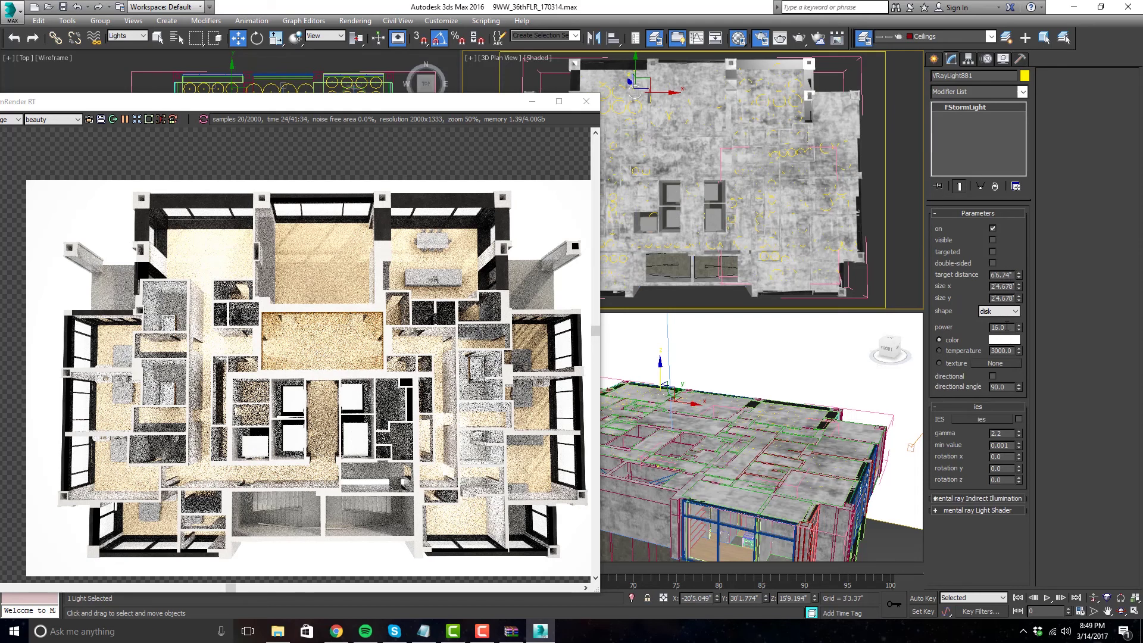
left_click_drag(1005, 325, 986, 324)
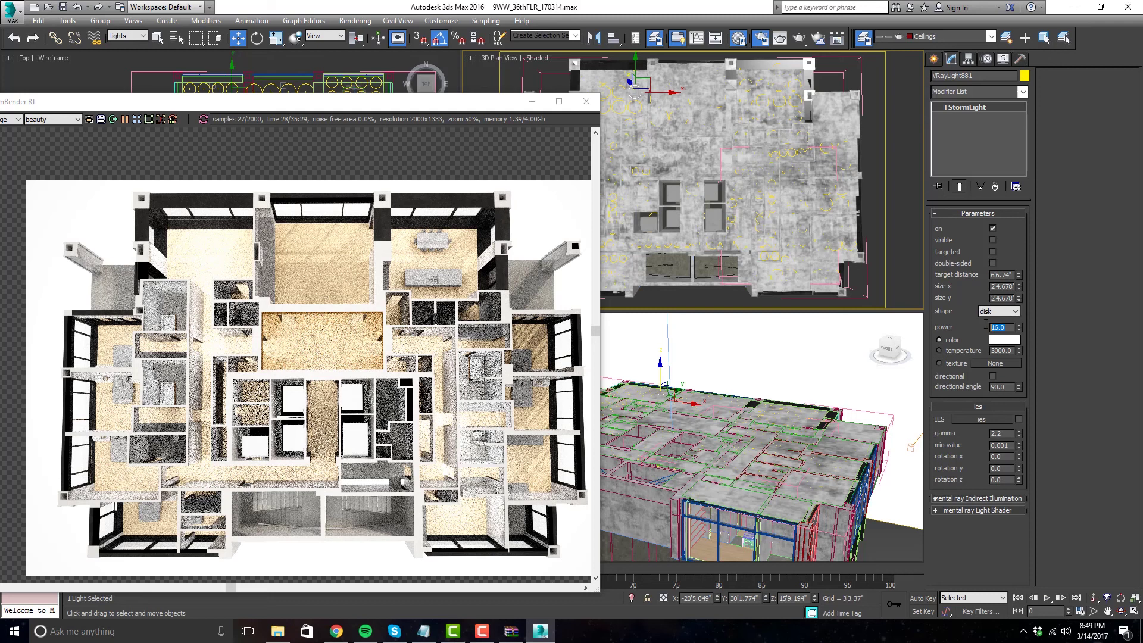
type("12")
key("Return")
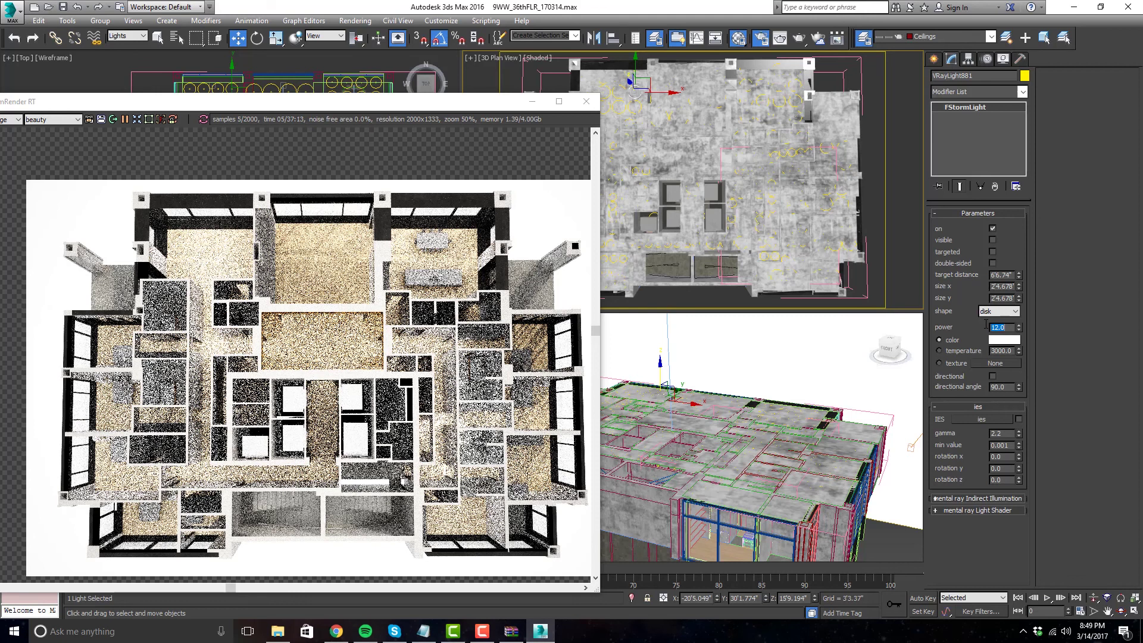
- Set the power of the FStorm ceiling lights in the upper-middle room to 14
left_click(677, 119)
left_click(676, 119)
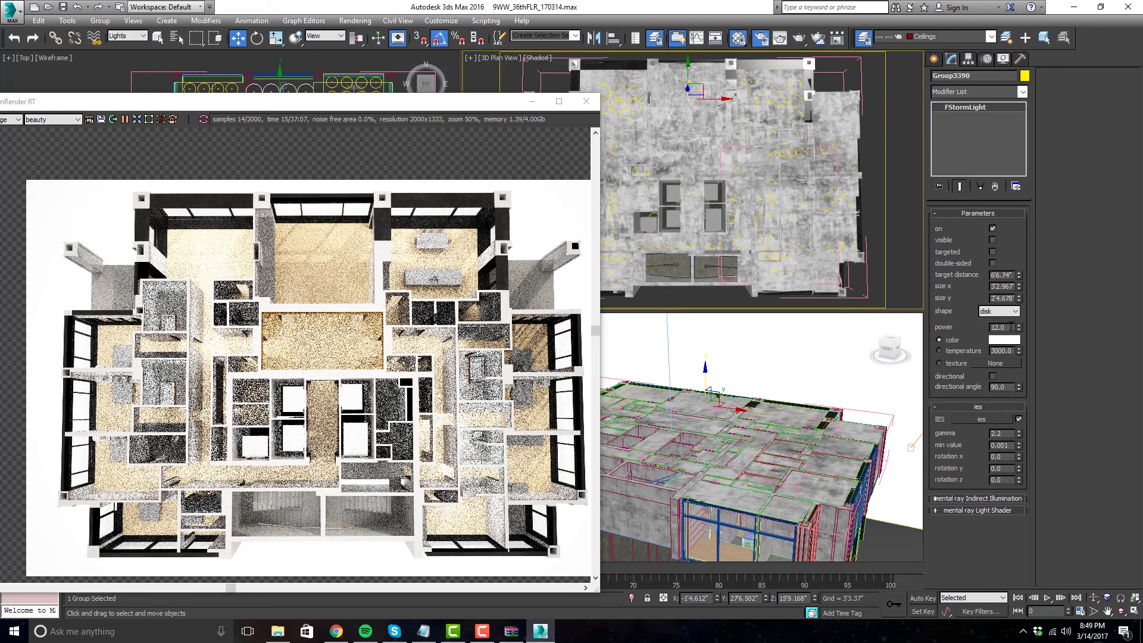
left_click_drag(1011, 327, 991, 327)
type("14")
key("Return")
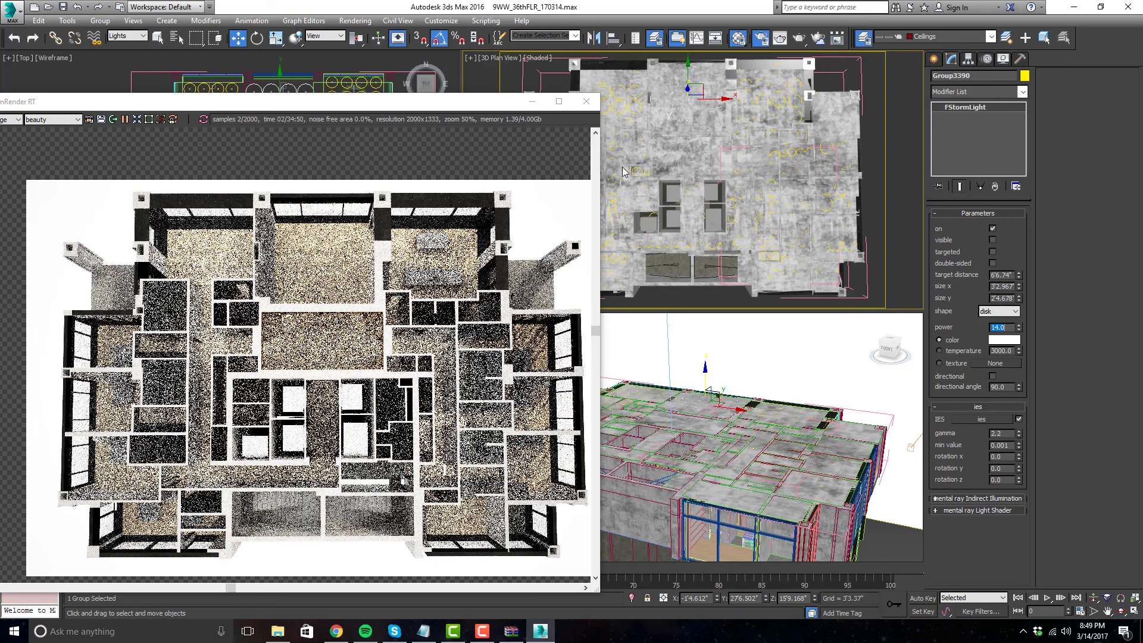
- Set the power of the FStorm ceiling lights in the upper-left room to 10
left_click(634, 107)
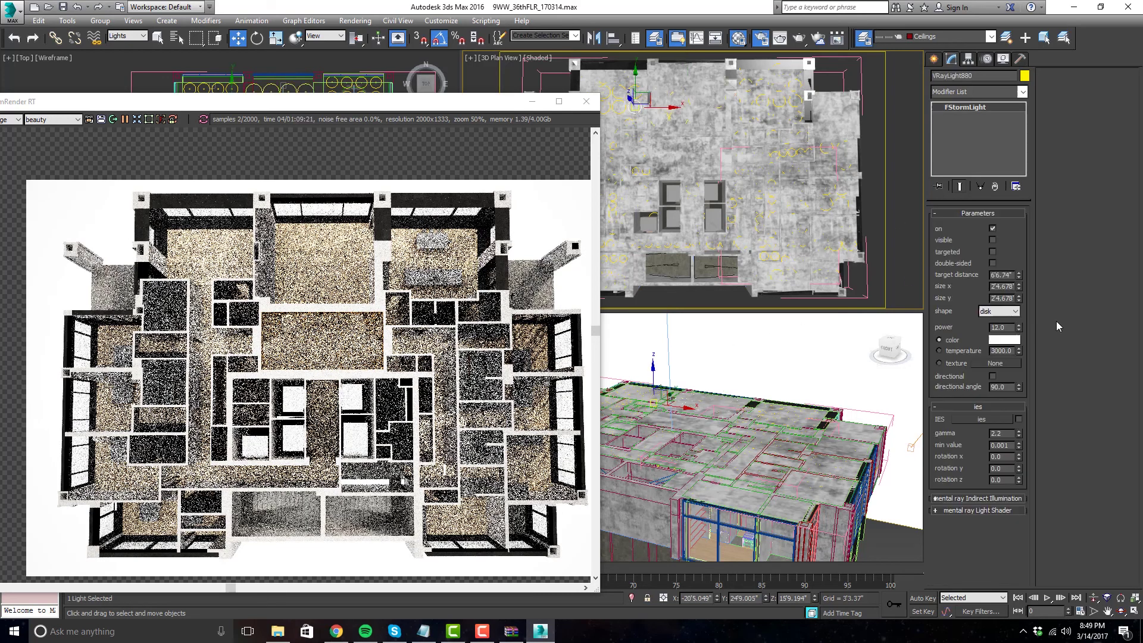
left_click_drag(1007, 327, 977, 327)
type("10")
key("Return")
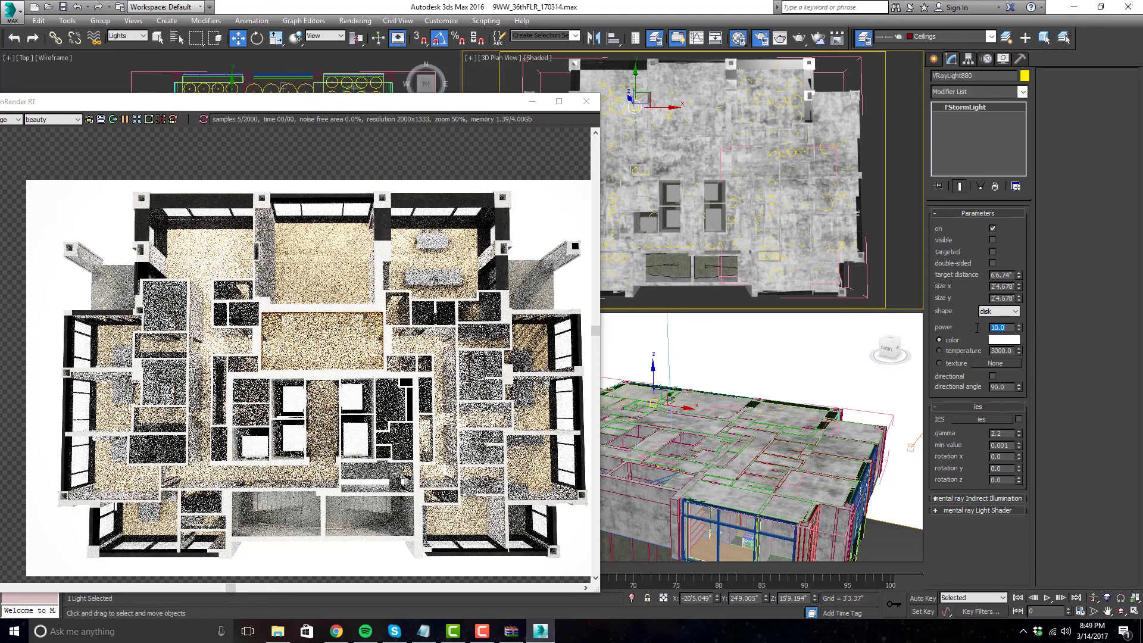
- Set the power of the FStorm ceiling lights in the corridor right of the elevator core to 32
left_click(771, 186)
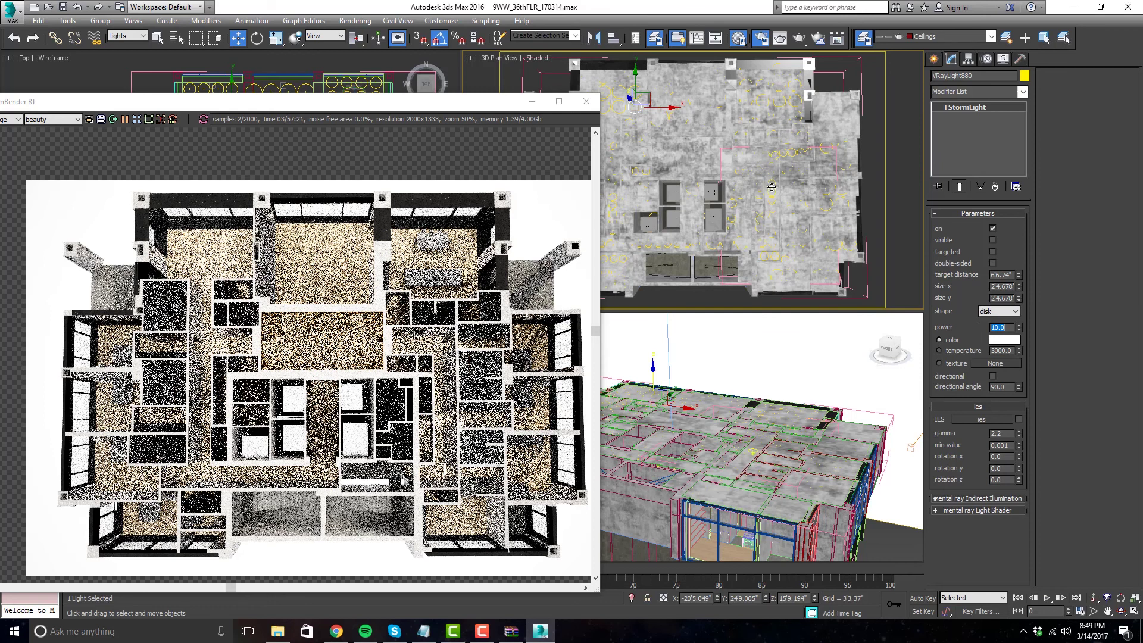
left_click_drag(1002, 327, 965, 322)
type("32")
key("Return")
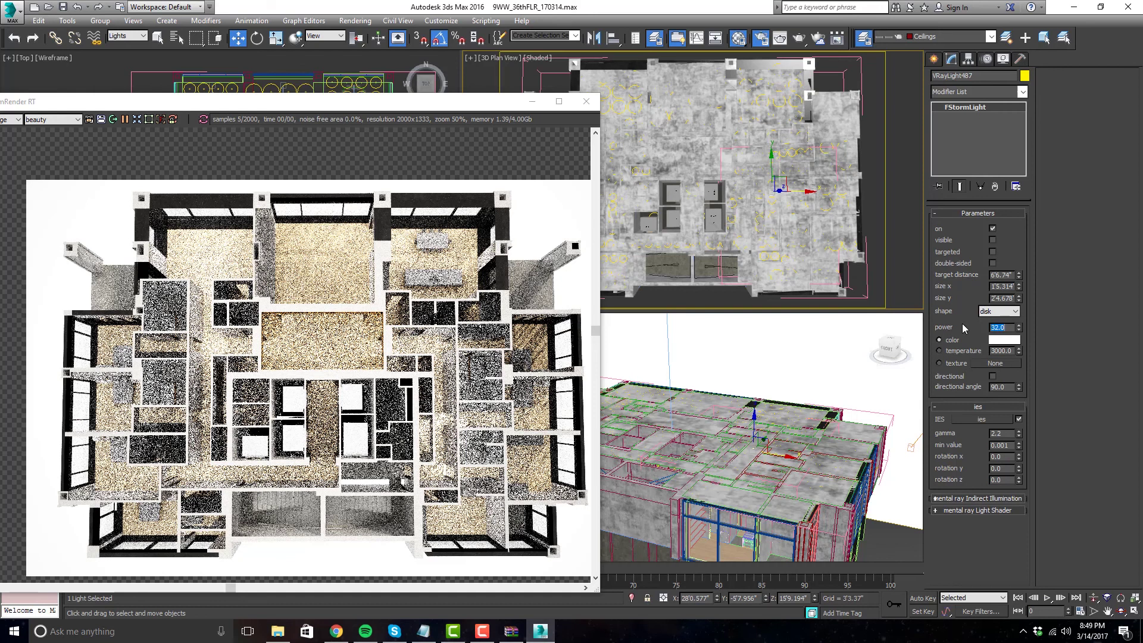
- Set the power of the FStorm ceiling lights in the outer room on the plan's right side to 22
left_click(844, 146)
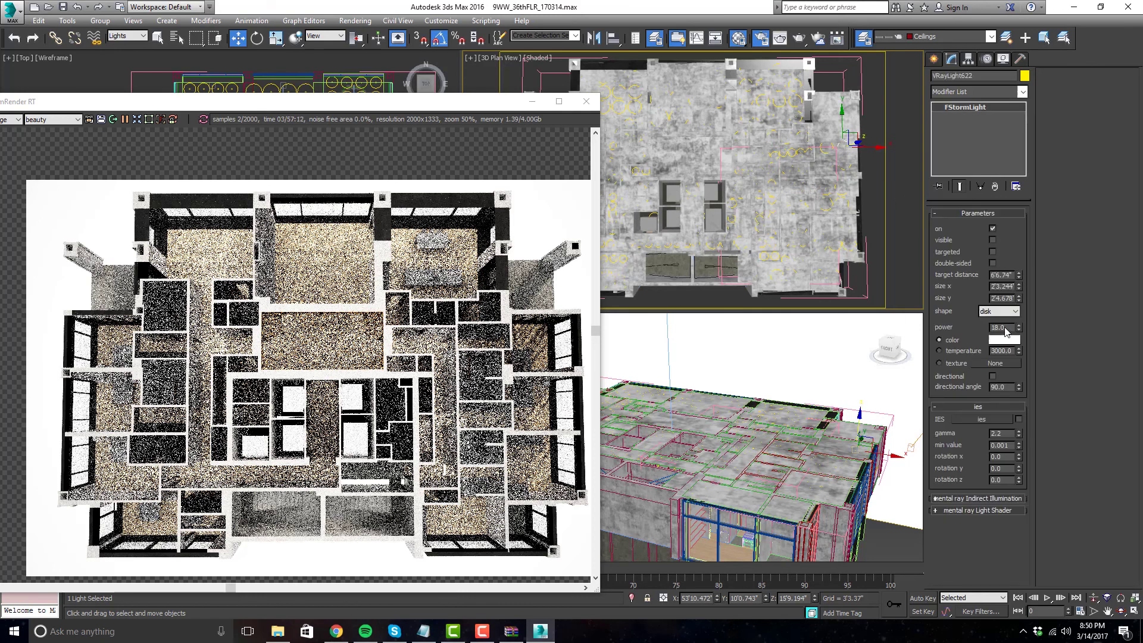
left_click_drag(1006, 327, 974, 325)
type("22")
key("Return")
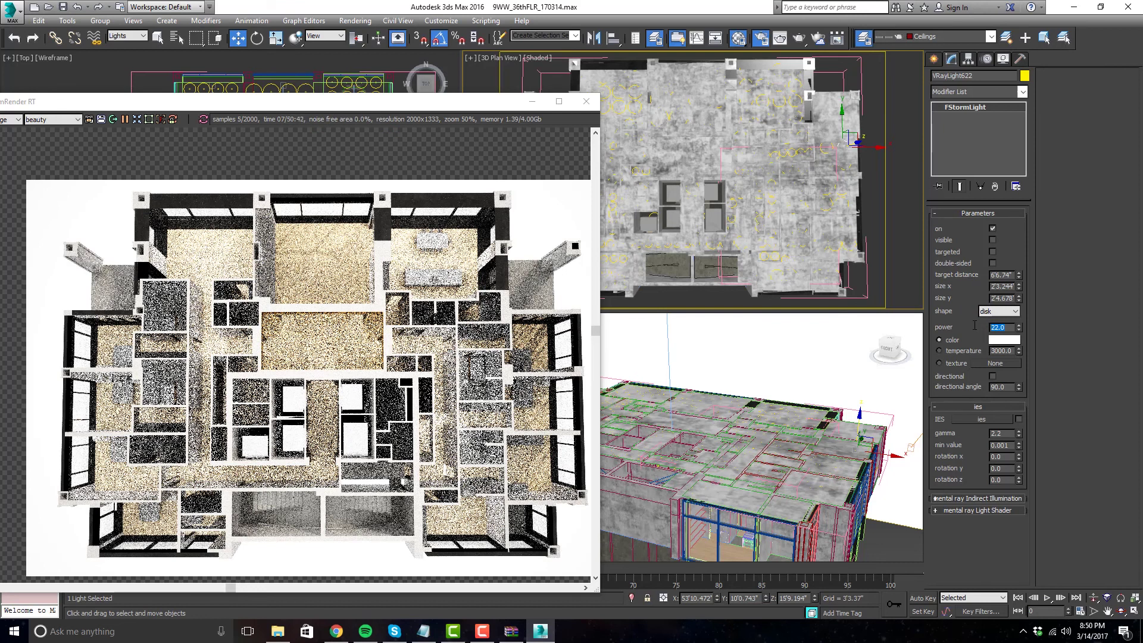
- Set the power of the FStorm ceiling lights in the upper-left room to 6
left_click(634, 107)
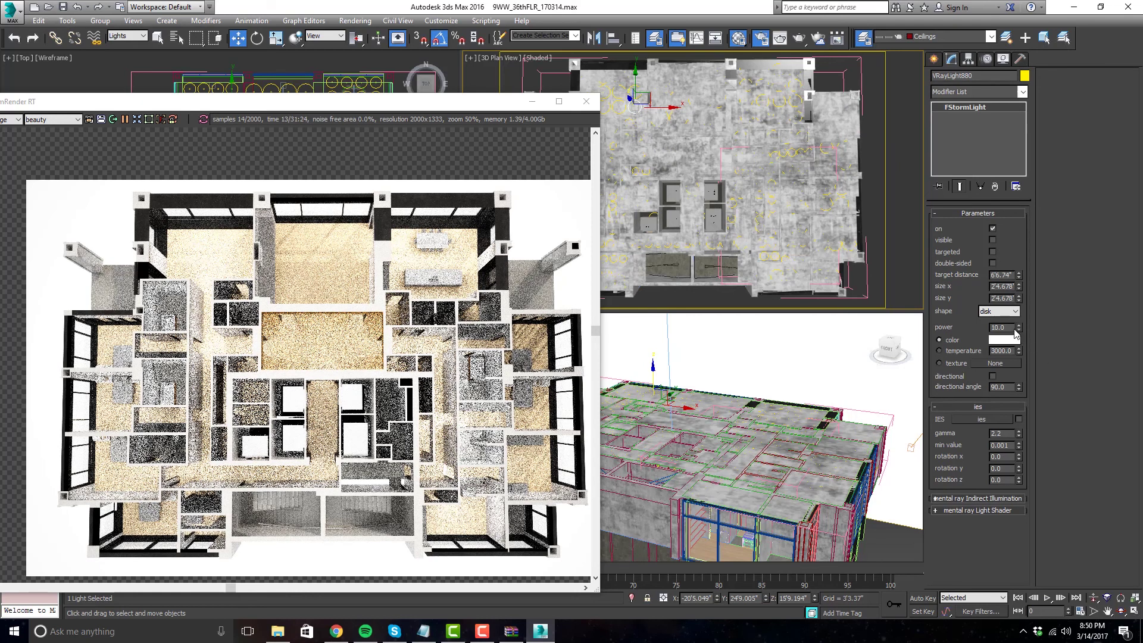
left_click(1001, 327)
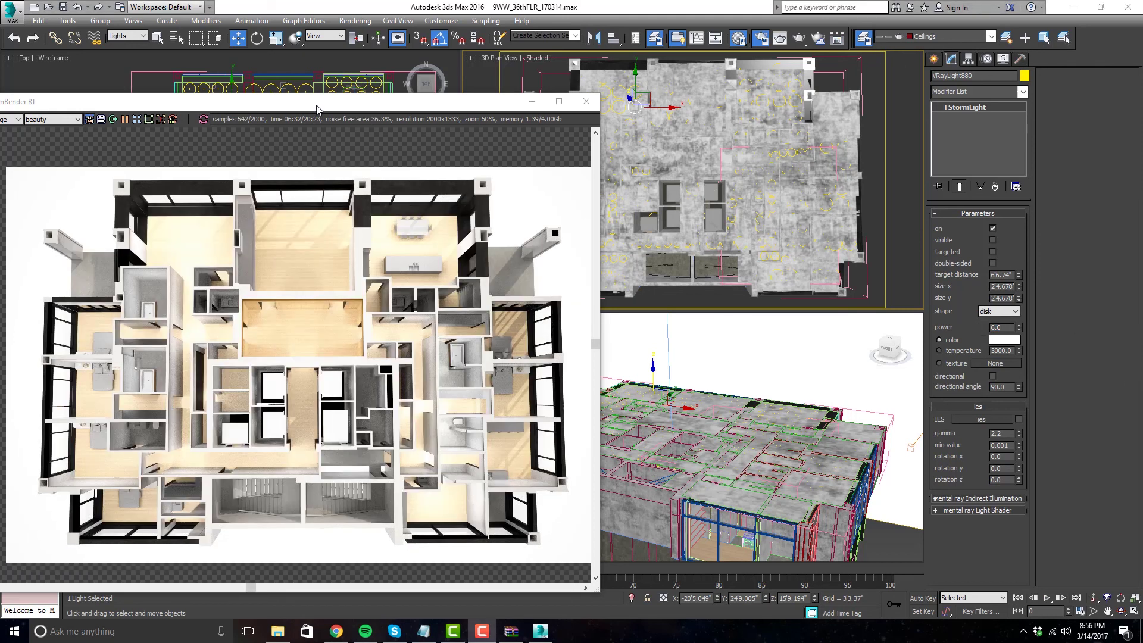
- Open the FStorm render settings, look through them down to the Glare section, and place them beside the render window
left_click_drag(316, 106, 335, 98)
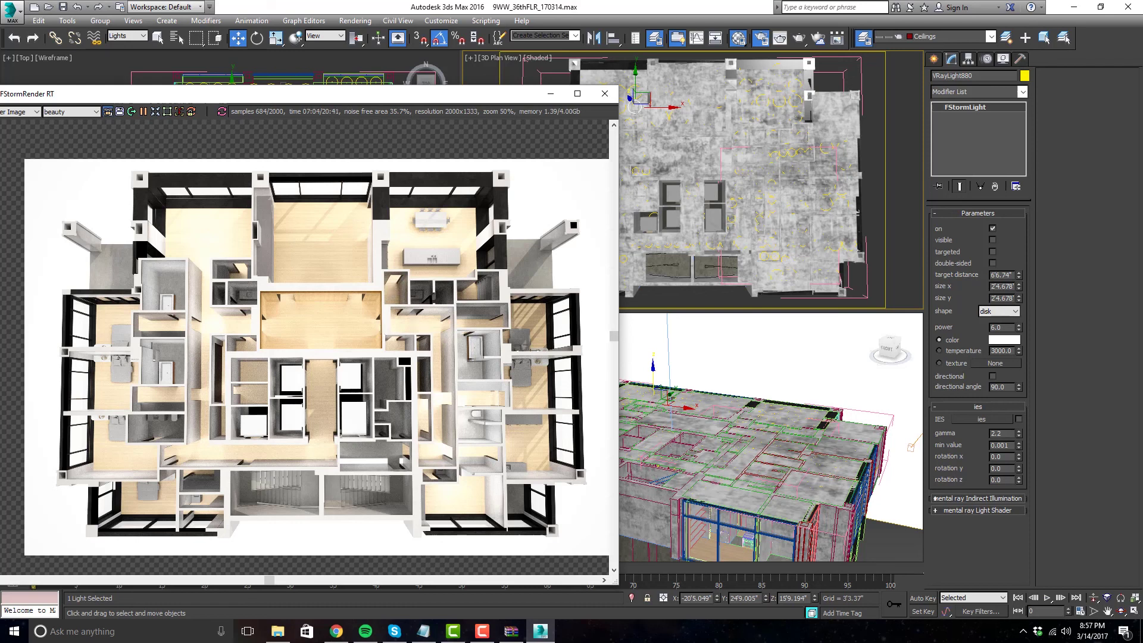
key("F10")
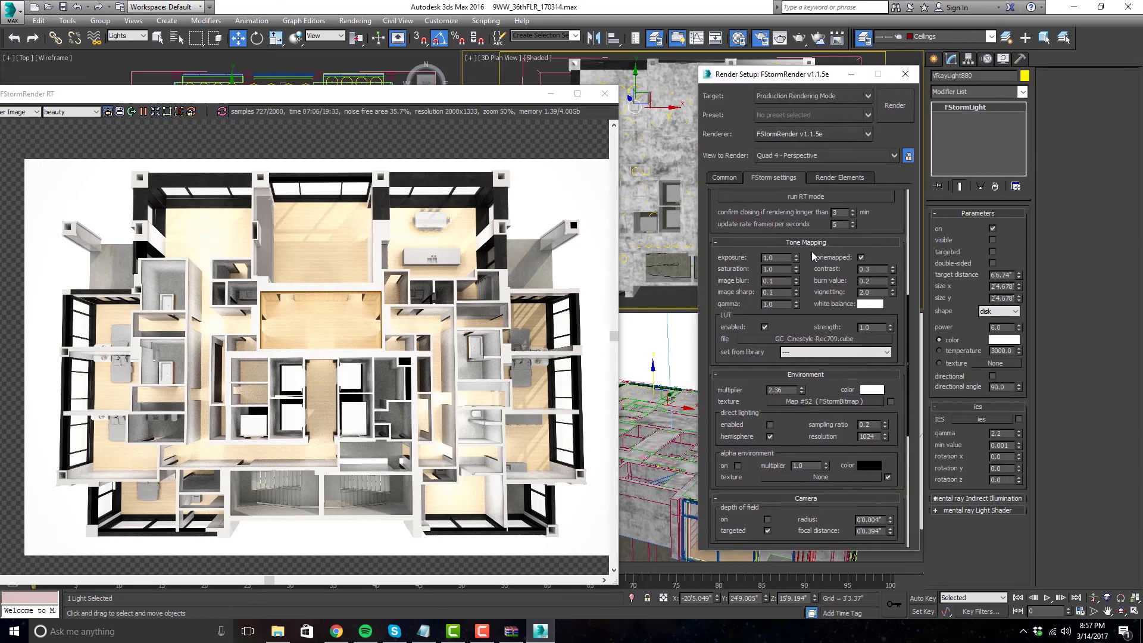
scroll(718, 338, "down", 5)
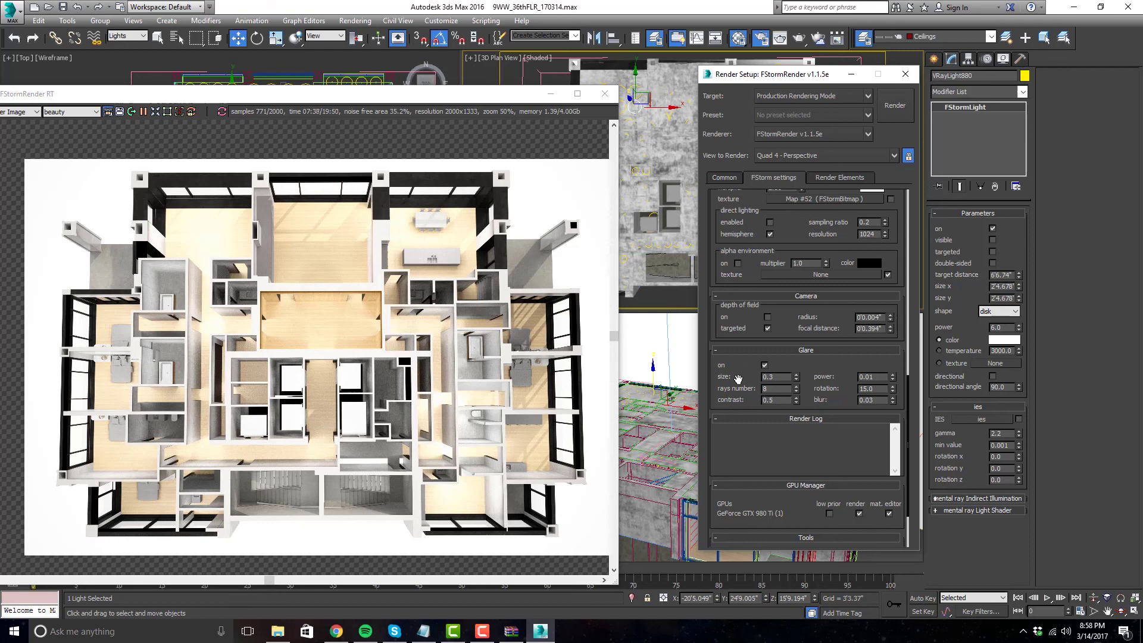
left_click_drag(795, 79, 723, 98)
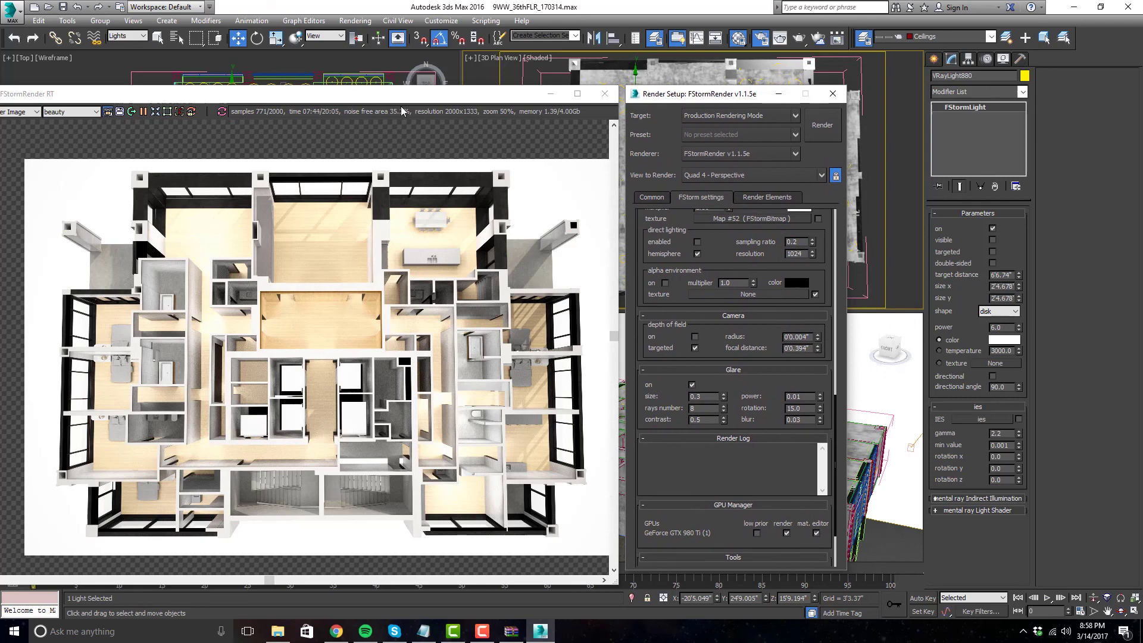